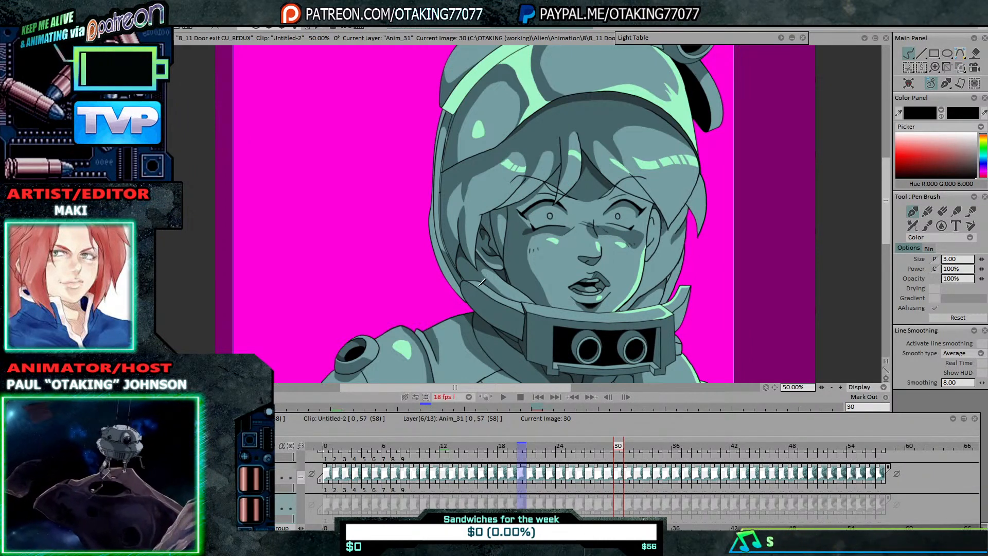
# Step: Compare the shaded frames around image 30 and play the animation back to check the motion
pyautogui.press('Right')
pyautogui.press('Left')
pyautogui.press('Left')
pyautogui.press('Left')
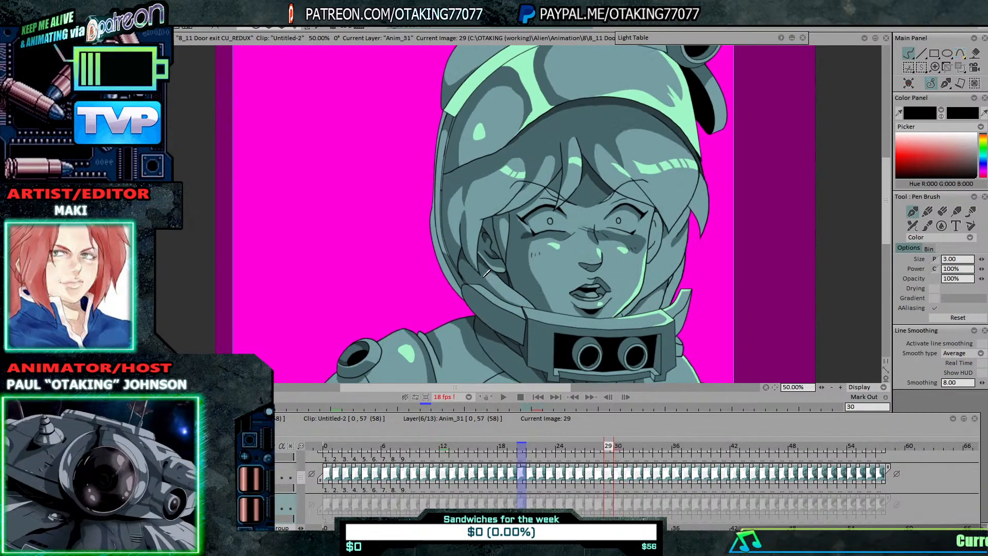
pyautogui.press('Right')
pyautogui.press('Right')
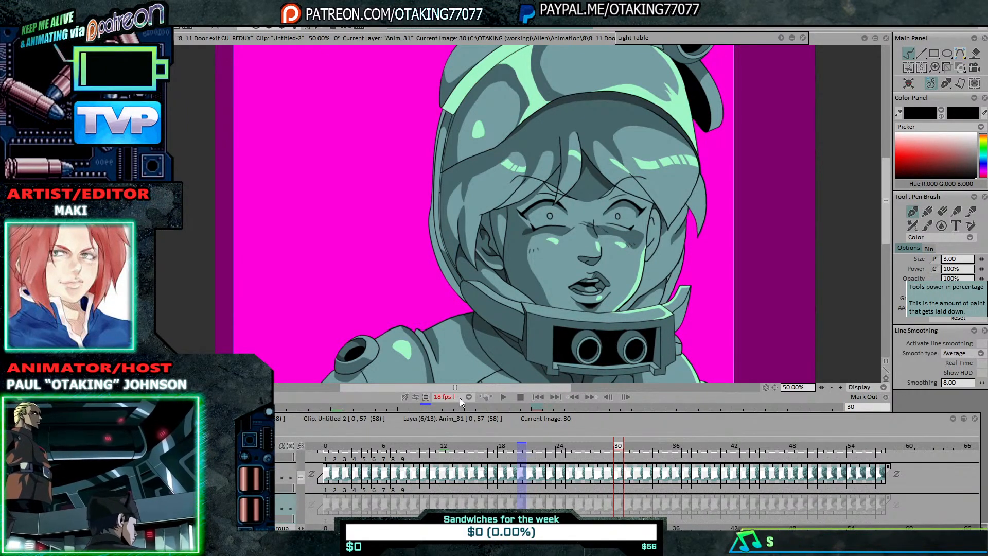
pyautogui.click(502, 397)
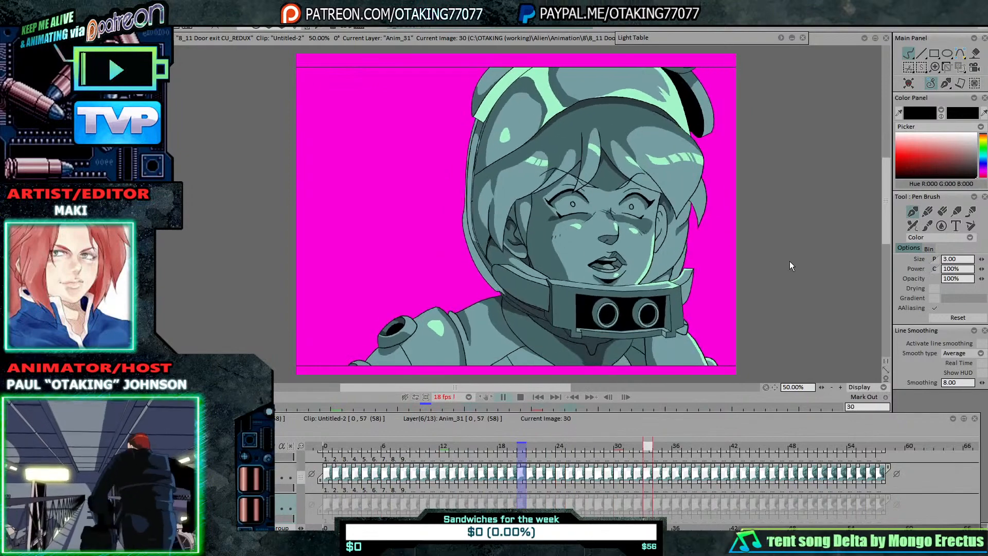
pyautogui.click(794, 262)
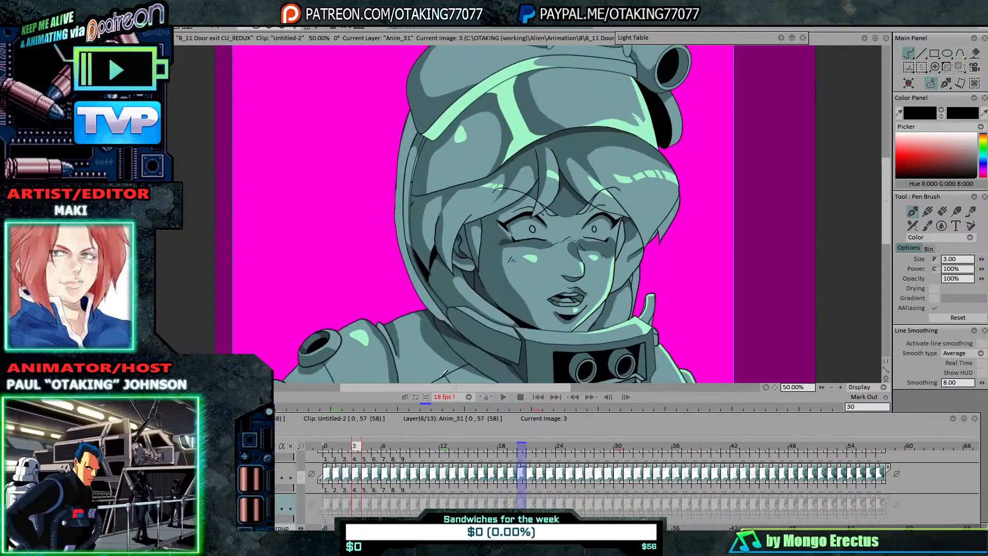
# Step: Hide the teal shading layer Anim_32 and show the flat-colour layer Anim_31 beneath it
pyautogui.scroll(1, 641, 487)
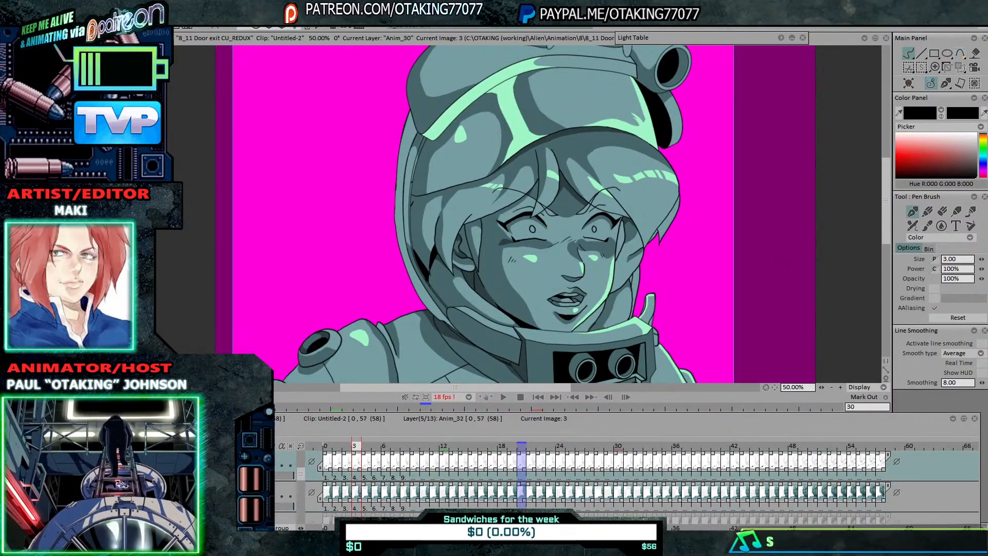
pyautogui.scroll(-3, 641, 487)
pyautogui.scroll(1, 641, 487)
pyautogui.click(257, 465)
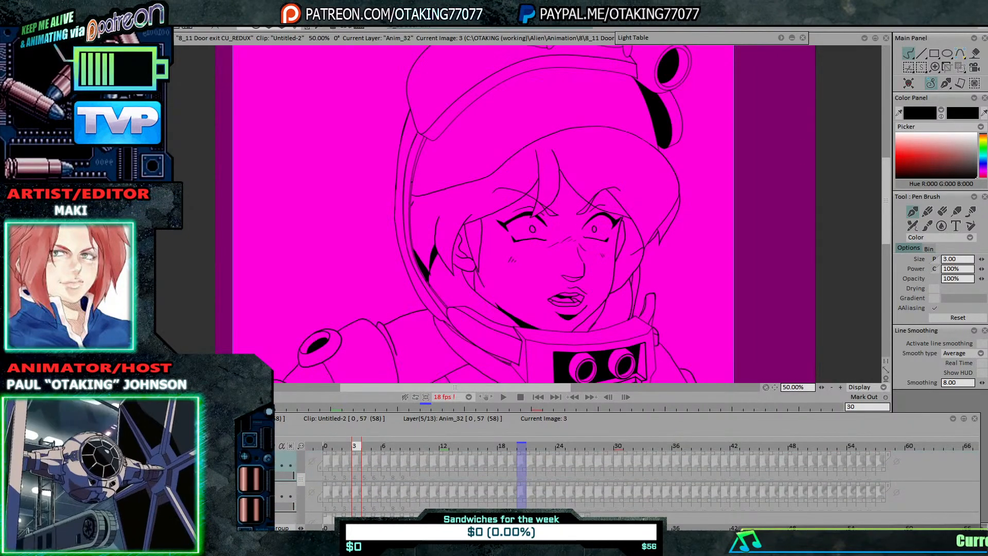
pyautogui.click(257, 496)
# Step: Examine the flat-coloured frames from the start through image 22 and compare them with the fully shaded image 20
pyautogui.press('Left')
pyautogui.press('Right')
pyautogui.press('Right')
pyautogui.press('Right')
pyautogui.press('Right')
pyautogui.press('Right')
pyautogui.press('Right')
pyautogui.press('Right')
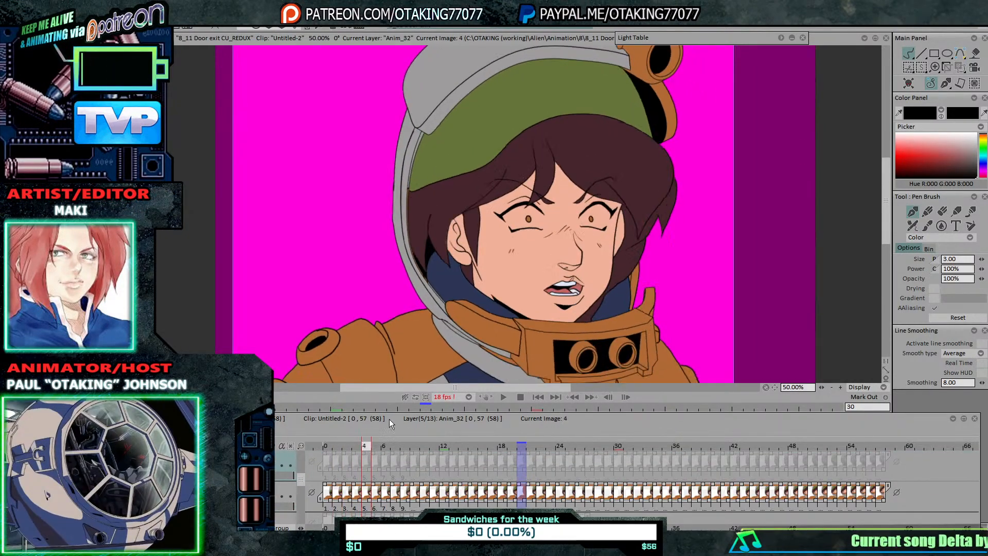
pyautogui.press('Right')
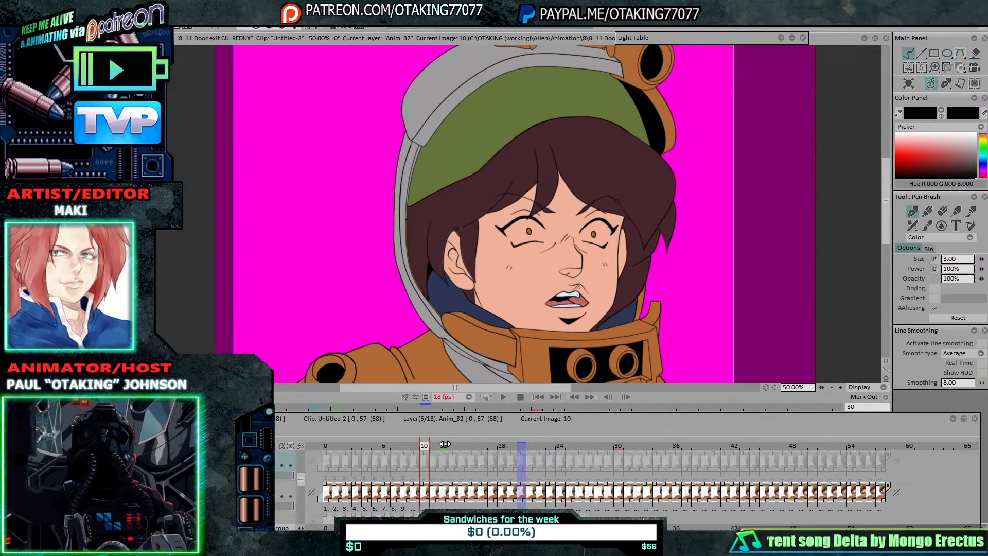
pyautogui.moveTo(443, 446); pyautogui.dragTo(522, 444)
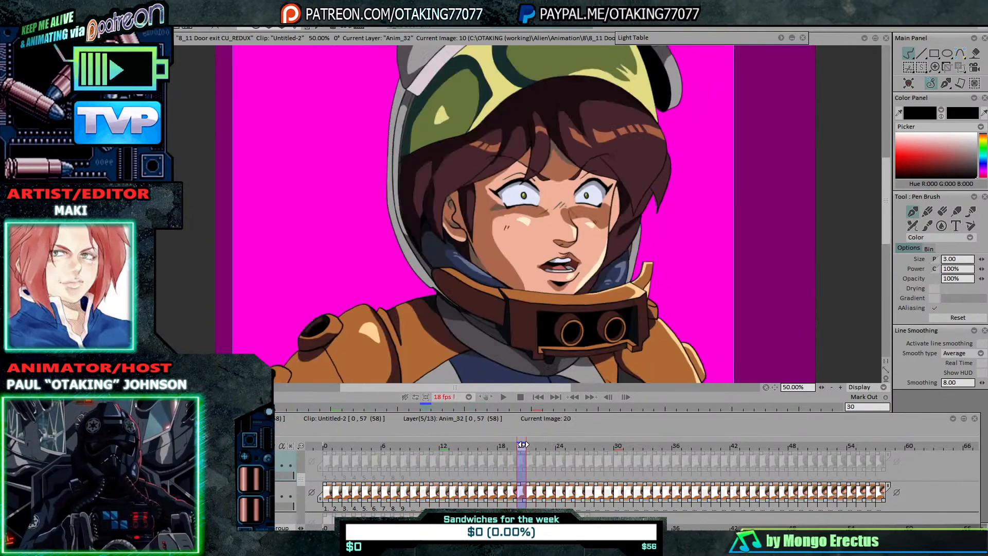
pyautogui.press('Right')
pyautogui.press('Right')
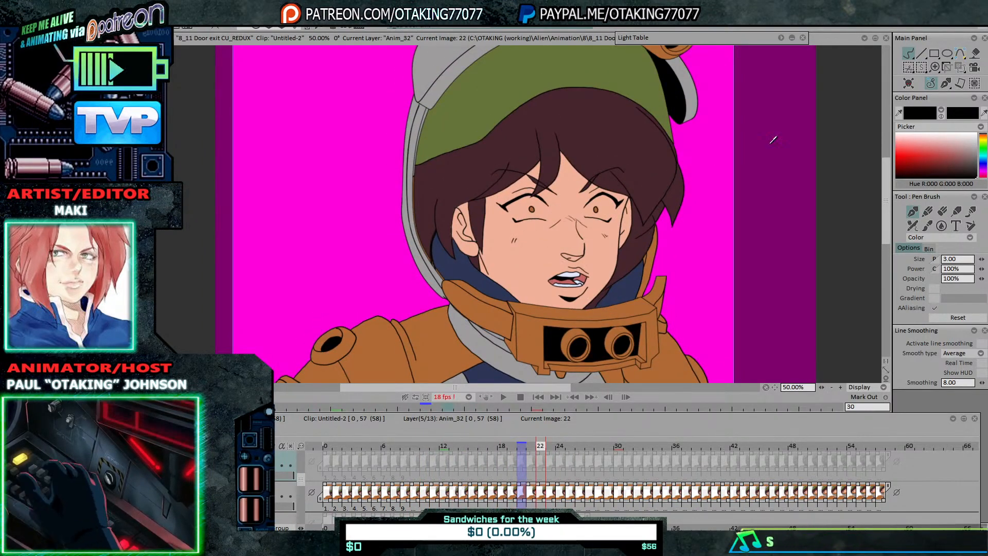
# Step: Pick the pale white of the eye on image 20 as the drawing colour
pyautogui.press('Left')
pyautogui.press('Left')
pyautogui.click(899, 109)
pyautogui.click(514, 198)
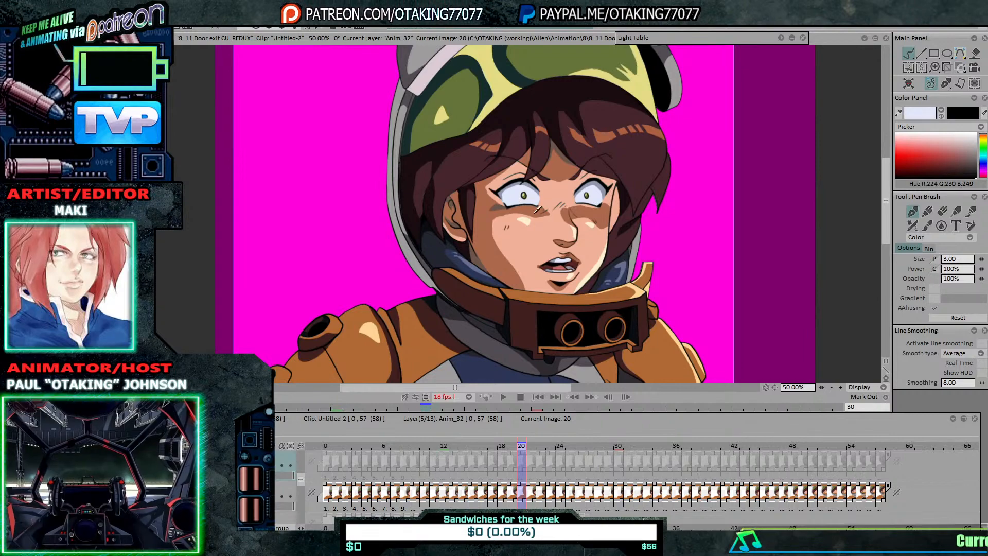
pyautogui.scroll(5, 514, 205)
pyautogui.moveTo(608, 213); pyautogui.dragTo(608, 253)
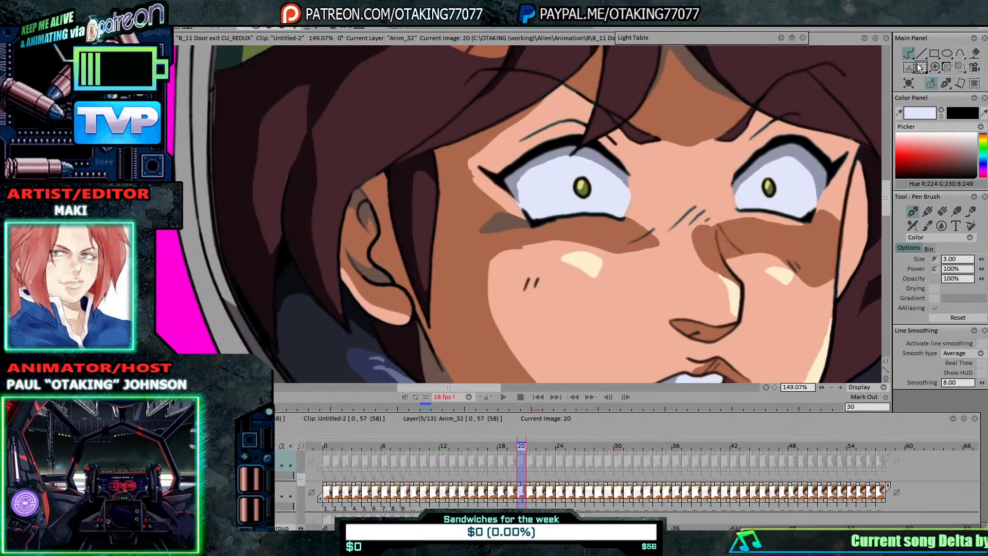
# Step: Compare image 19 with image 20, then on layer Anim_31 draw a pale line closing the left eye's outer corner on image 19
pyautogui.press('Left')
pyautogui.press('Right')
pyautogui.press('Left')
pyautogui.press('Right')
pyautogui.press('Left')
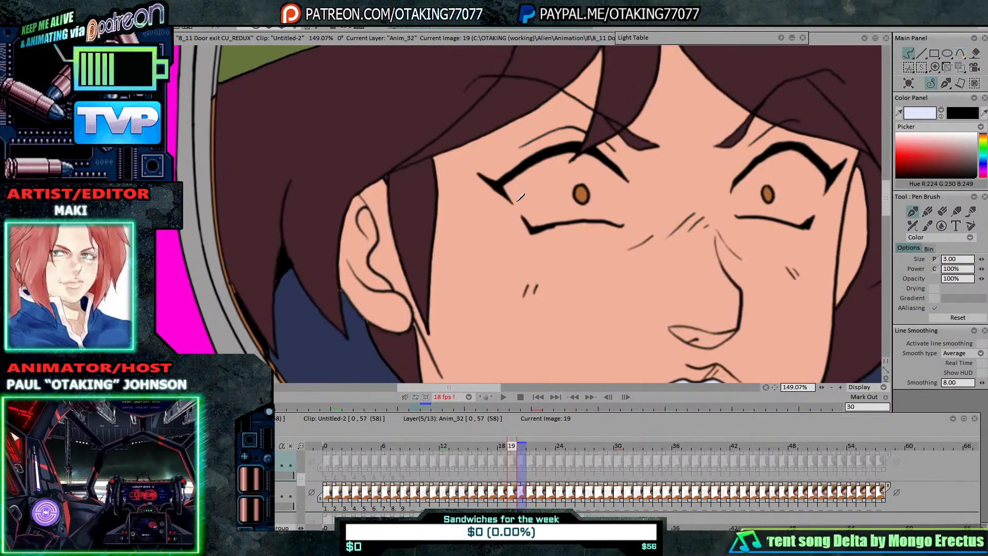
pyautogui.press('Down')
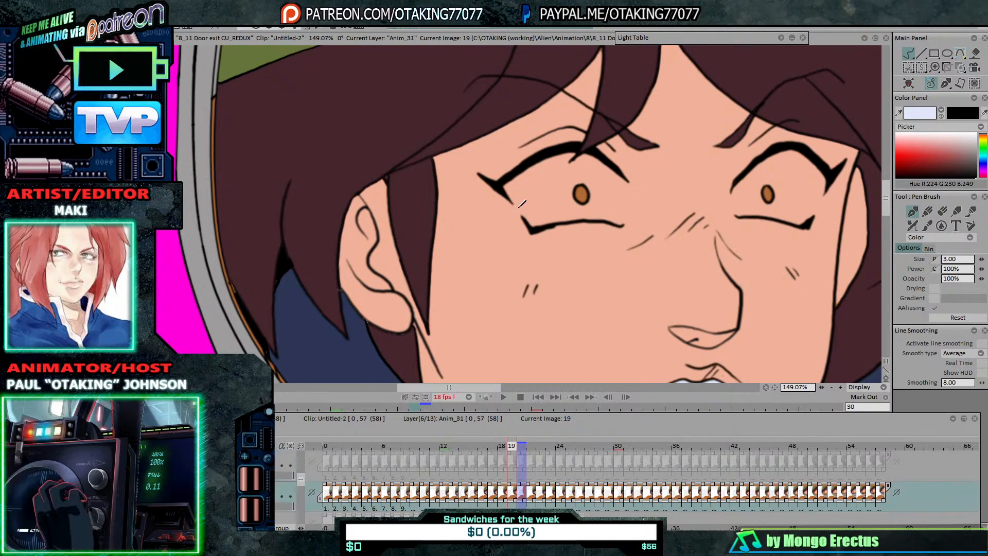
pyautogui.moveTo(512, 199); pyautogui.dragTo(522, 213)
# Step: Draw the pale closing line between the lids at the left eye's outer corner on images 18 back to 14
pyautogui.press('Left')
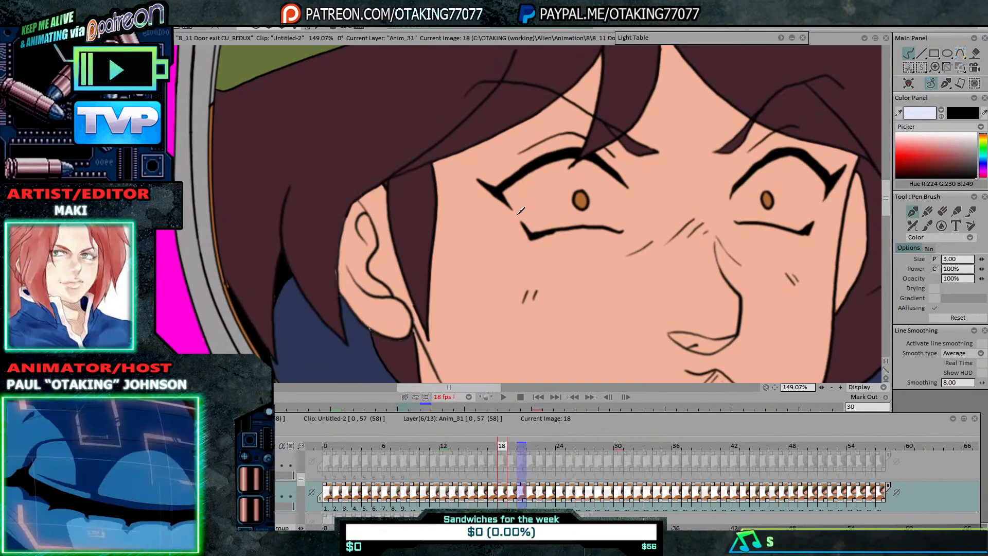
pyautogui.press('Left')
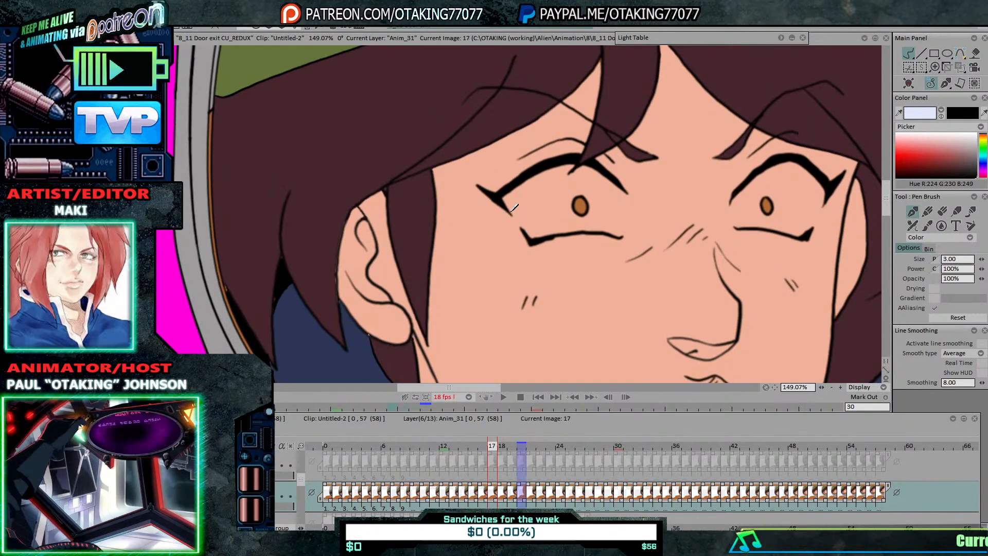
pyautogui.press('Left')
pyautogui.press('Left')
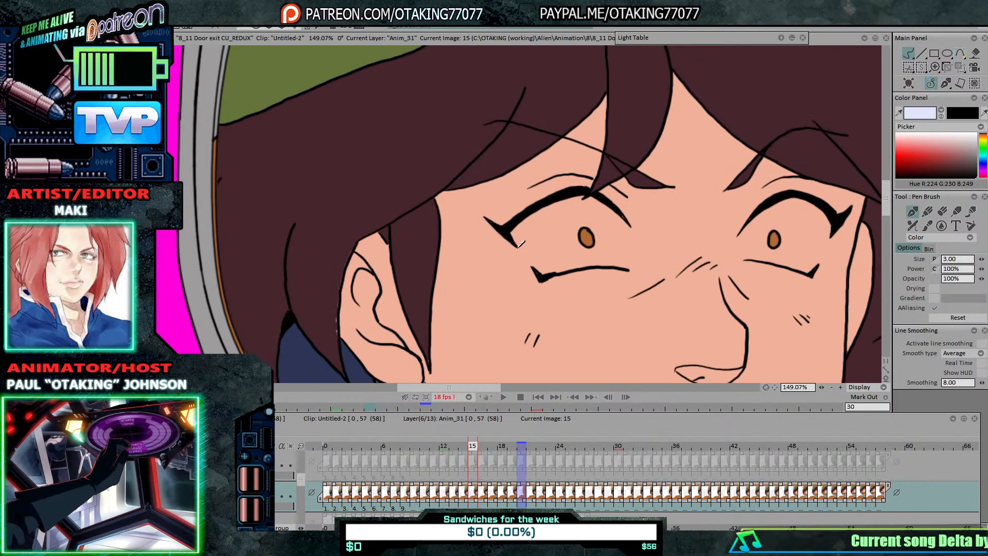
pyautogui.press('Left')
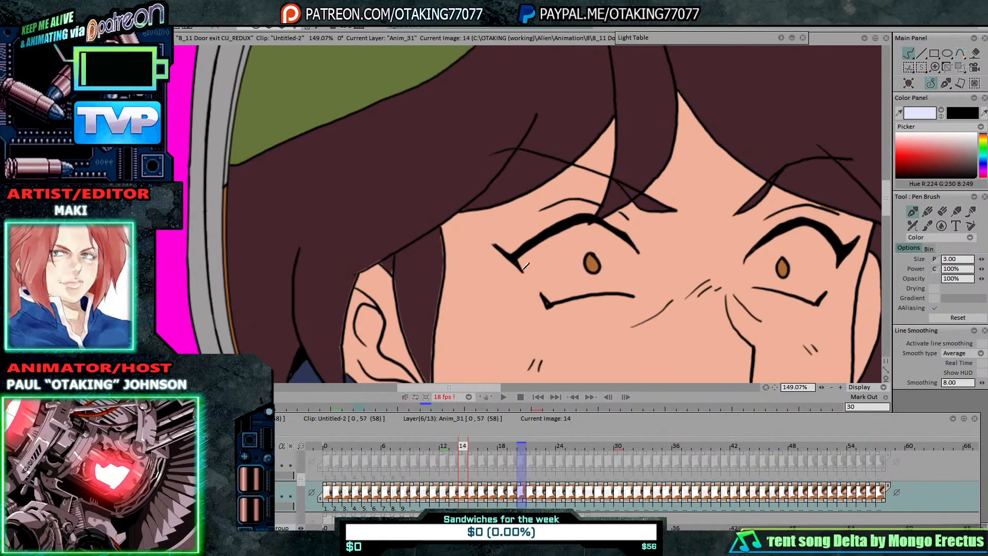
pyautogui.moveTo(524, 266); pyautogui.dragTo(542, 286)
# Step: Close the left eye's outer corner with a pale line on images 13, 12 and 11, undoing the misplaced stroke on image 11
pyautogui.press('Left')
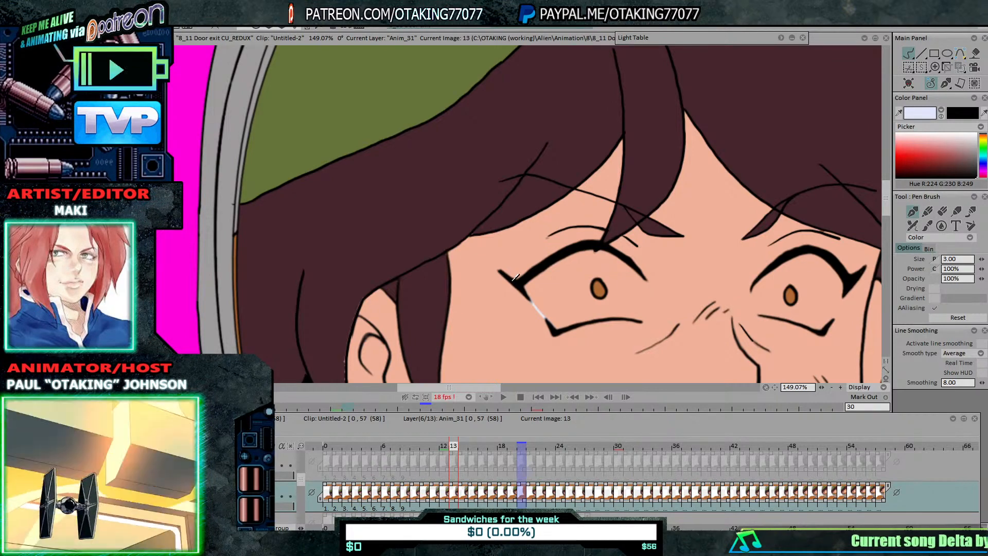
pyautogui.moveTo(567, 284); pyautogui.dragTo(502, 221)
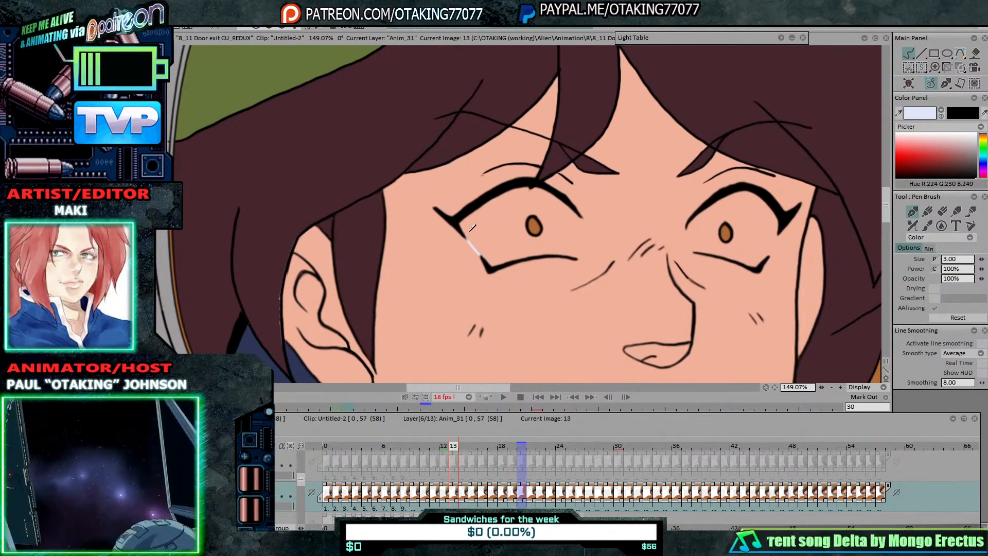
pyautogui.press('Left')
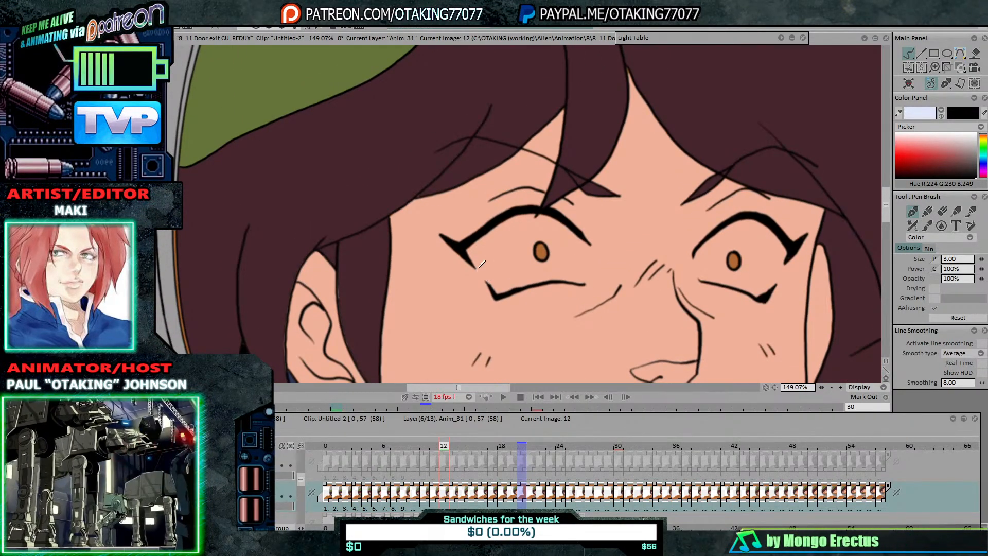
pyautogui.press('Left')
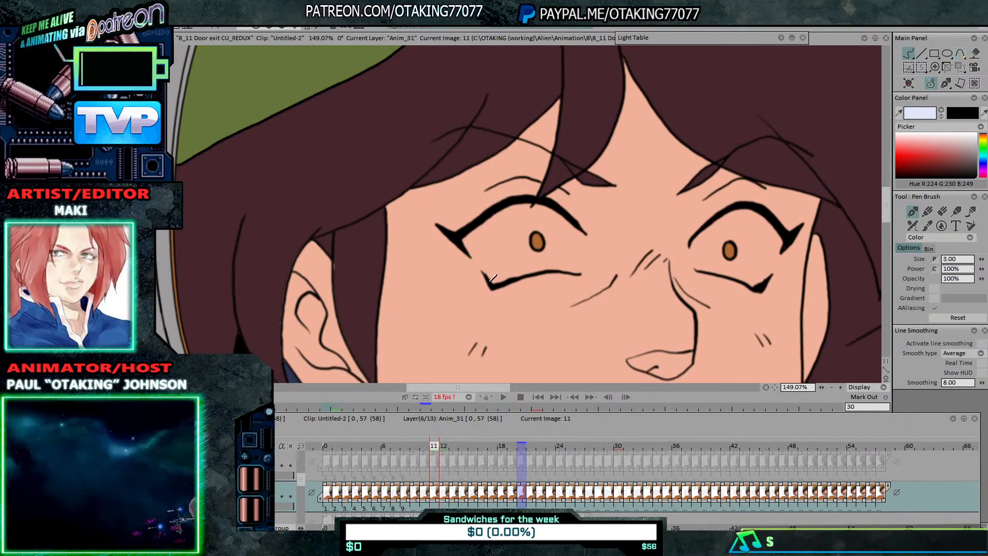
pyautogui.hotkey('ctrl', 'z')
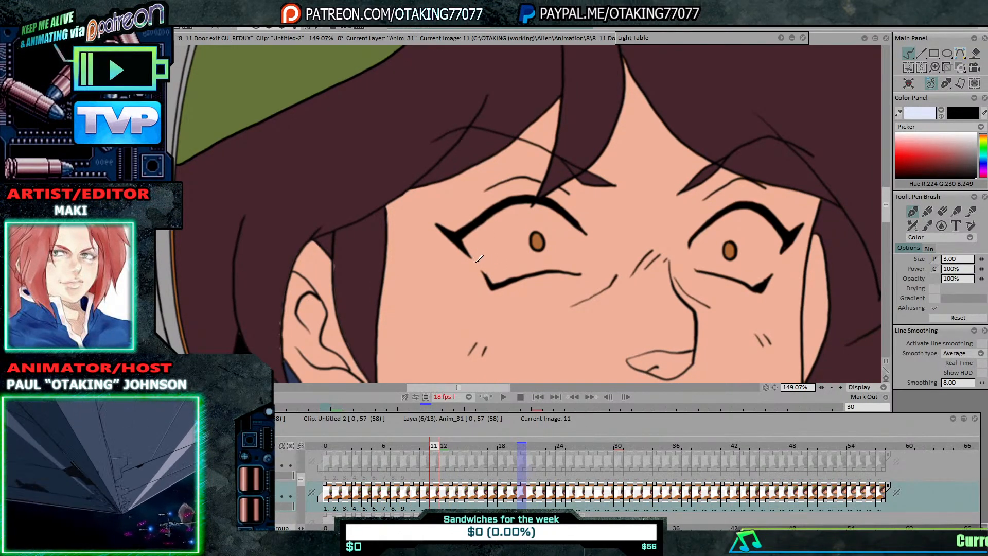
# Step: Add the pale line joining the lids at the left eye's outer corner on images 10 back to 6
pyautogui.press('Left')
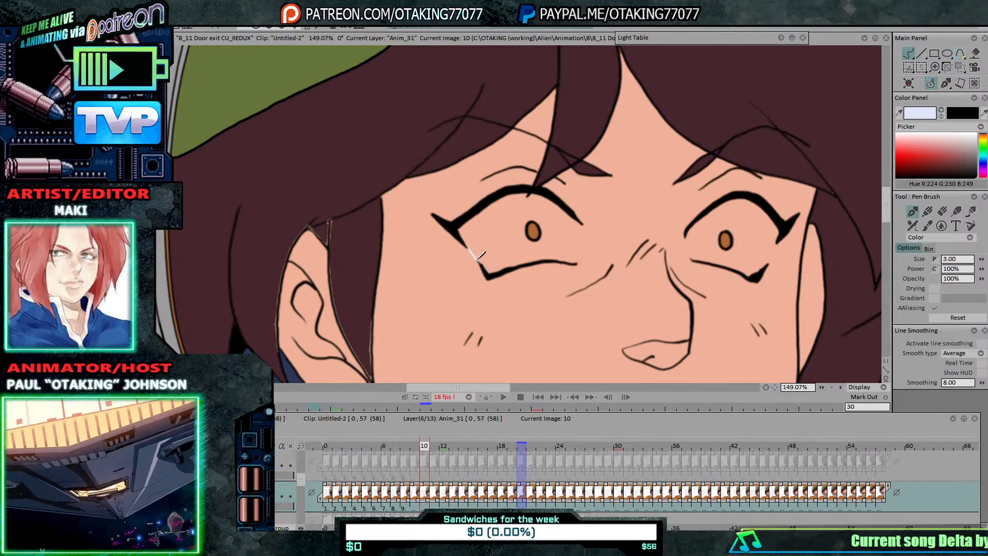
pyautogui.press('Left')
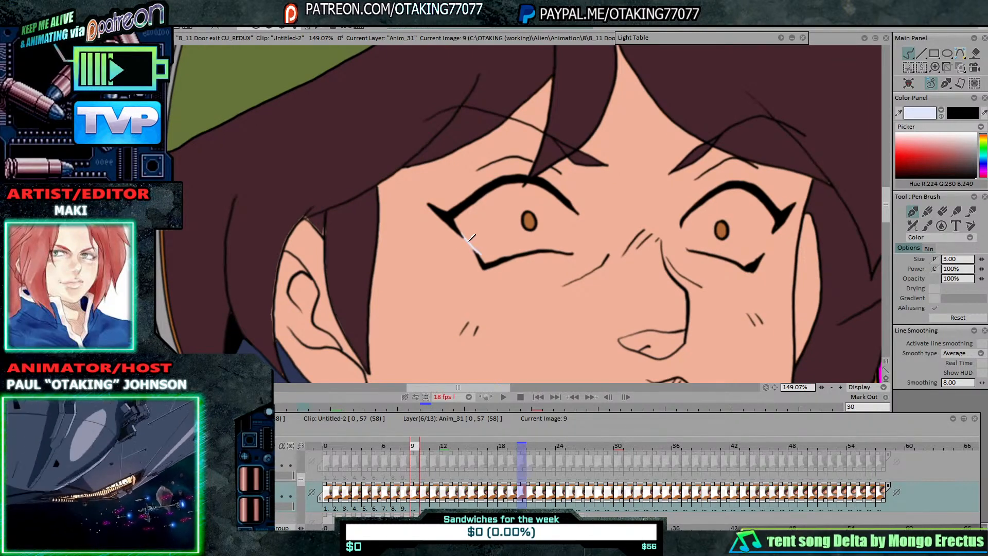
pyautogui.press('Left')
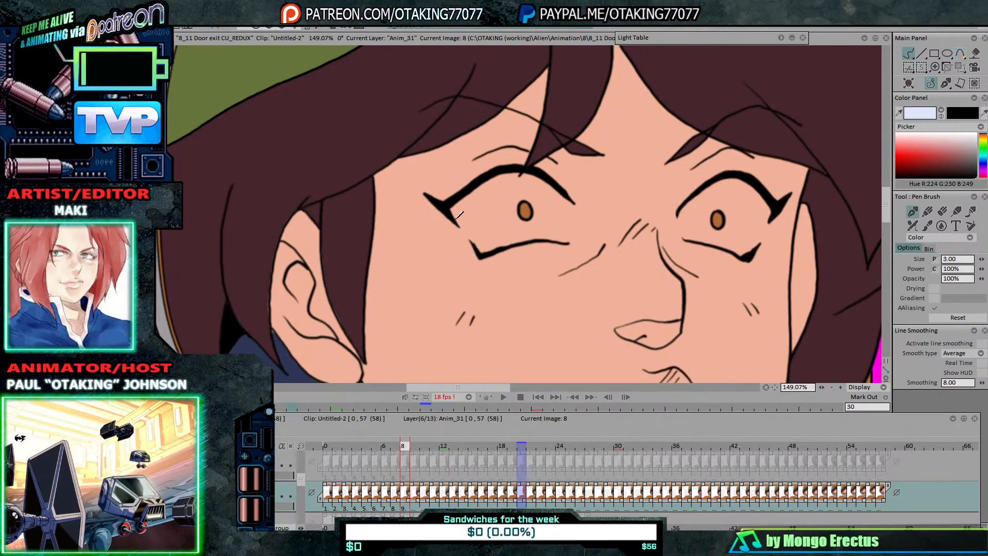
pyautogui.press('Left')
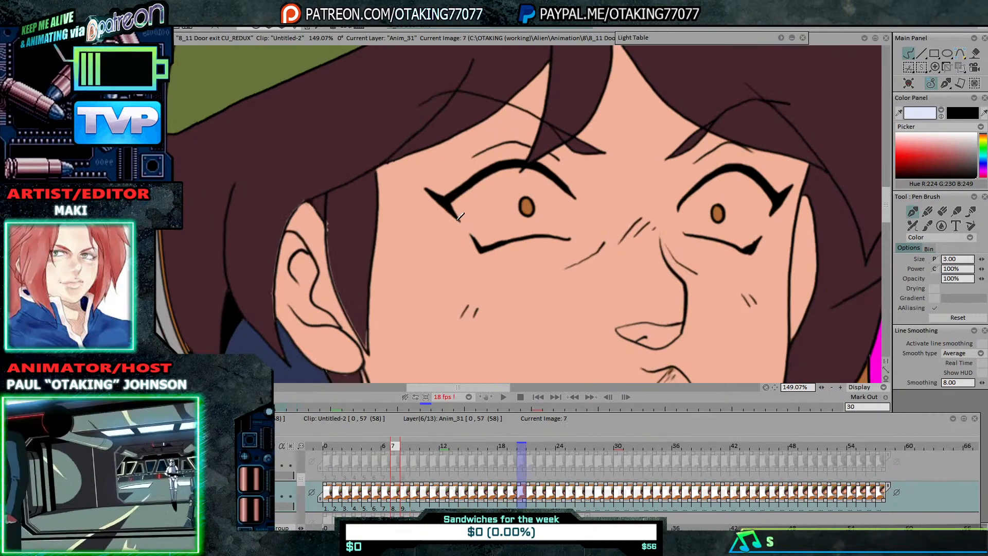
pyautogui.press('Left')
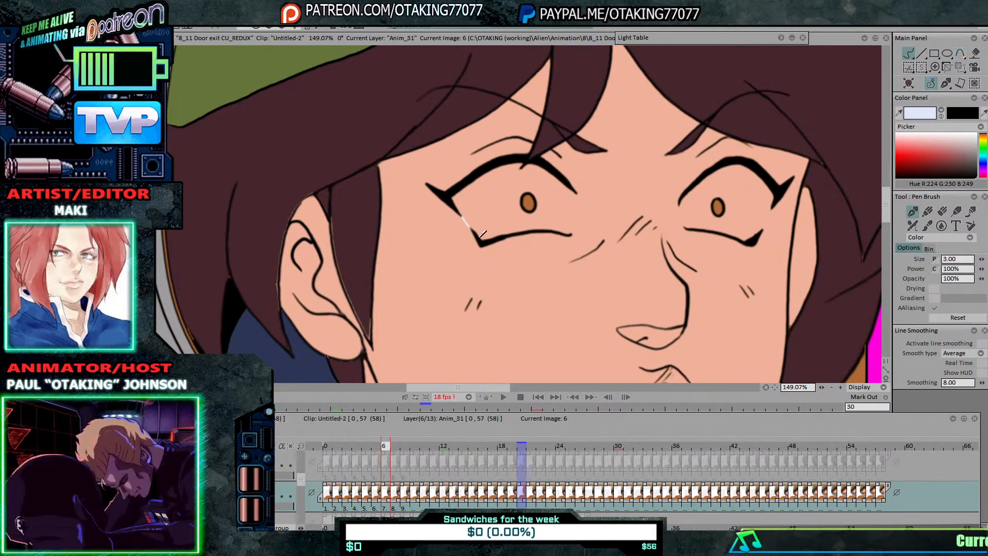
# Step: Continue closing the left eye's outer corner with the pale line on images 5 back to 1
pyautogui.press('Left')
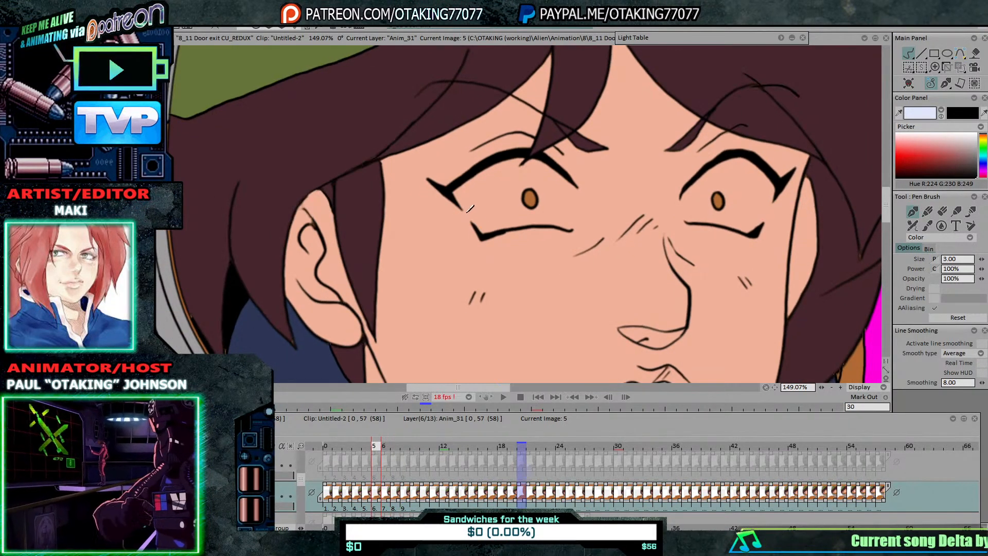
pyautogui.press('Left')
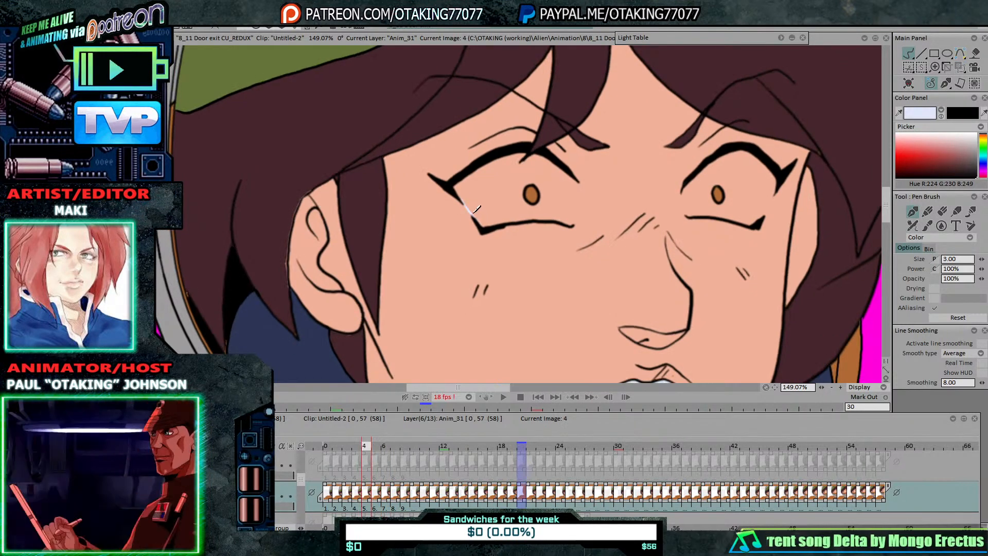
pyautogui.press('Left')
pyautogui.press('Left')
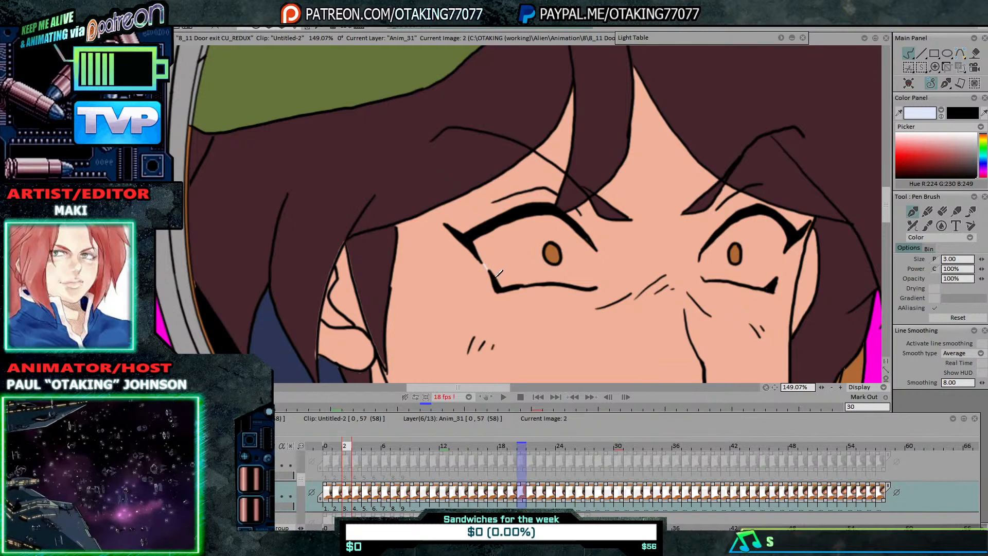
pyautogui.press('Left')
pyautogui.press('Left')
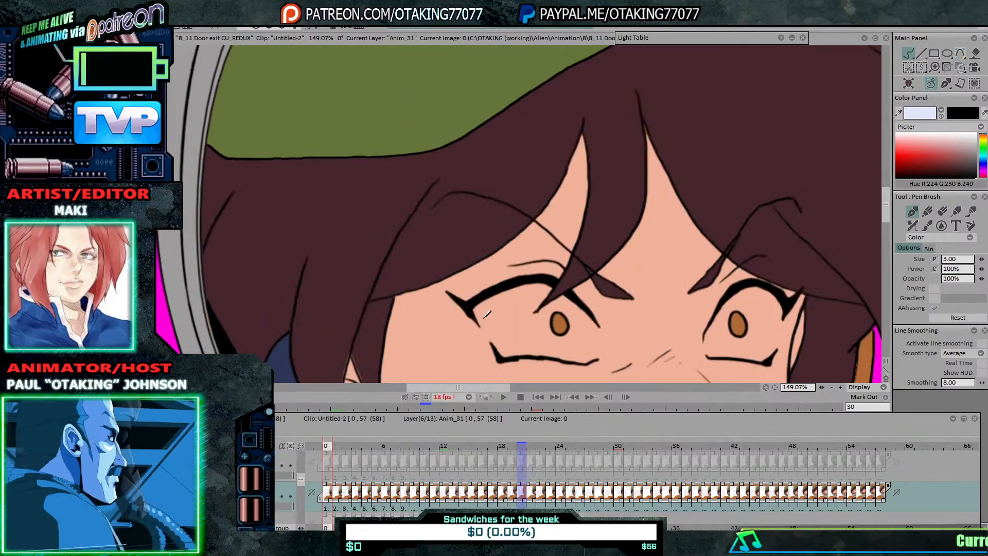
# Step: Close the left eye's outer corner on image 0 and its inner corner on images 0 to 3 with the pale line
pyautogui.moveTo(479, 323); pyautogui.dragTo(492, 343)
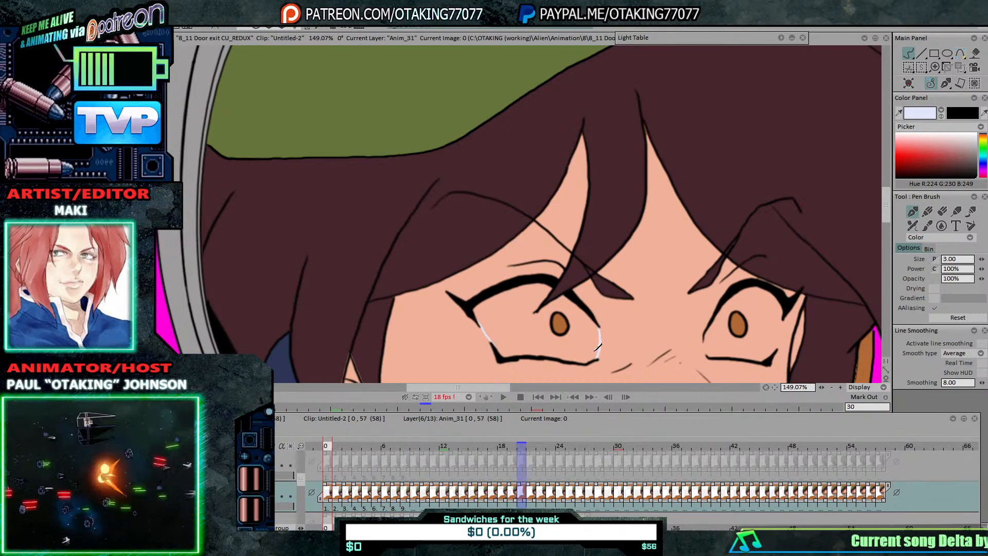
pyautogui.press('Right')
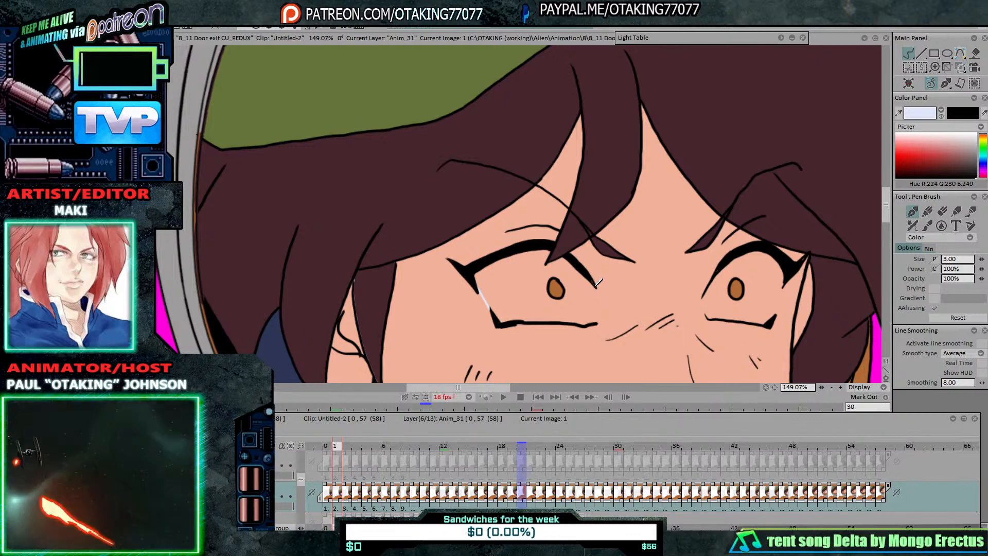
pyautogui.press('Right')
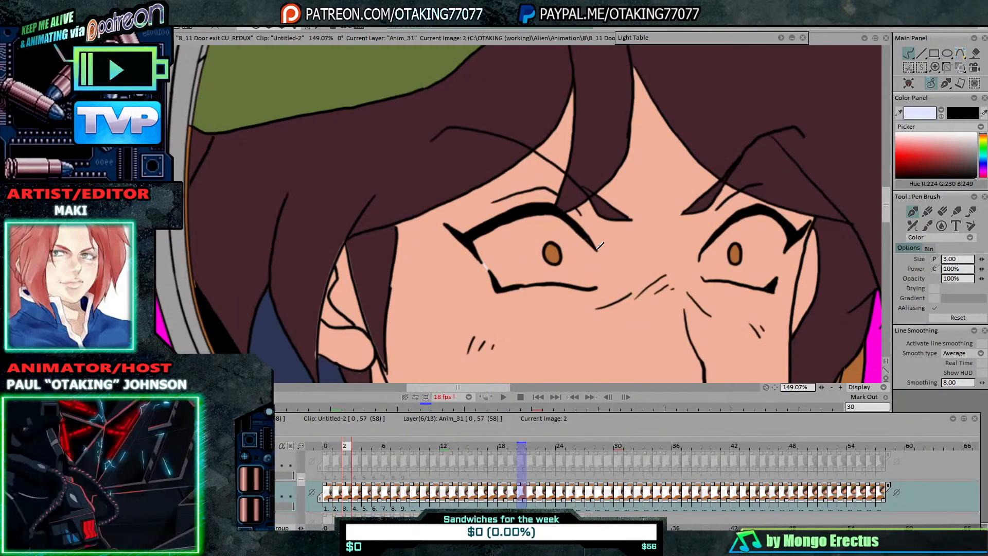
pyautogui.press('Right')
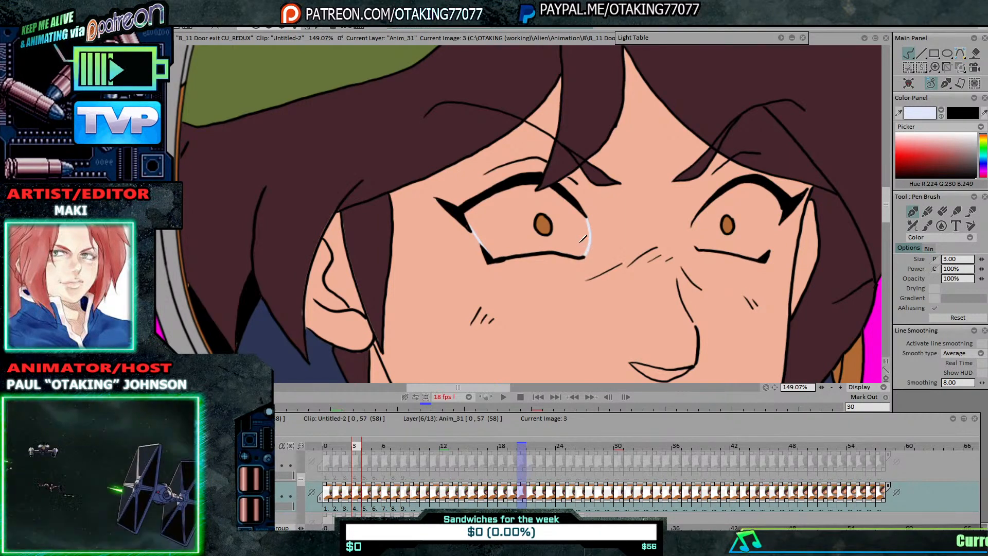
# Step: Draw the pale closing line at the left eye's inner corner on images 4 to 7, undoing and redrawing the stroke on image 4
pyautogui.press('Right')
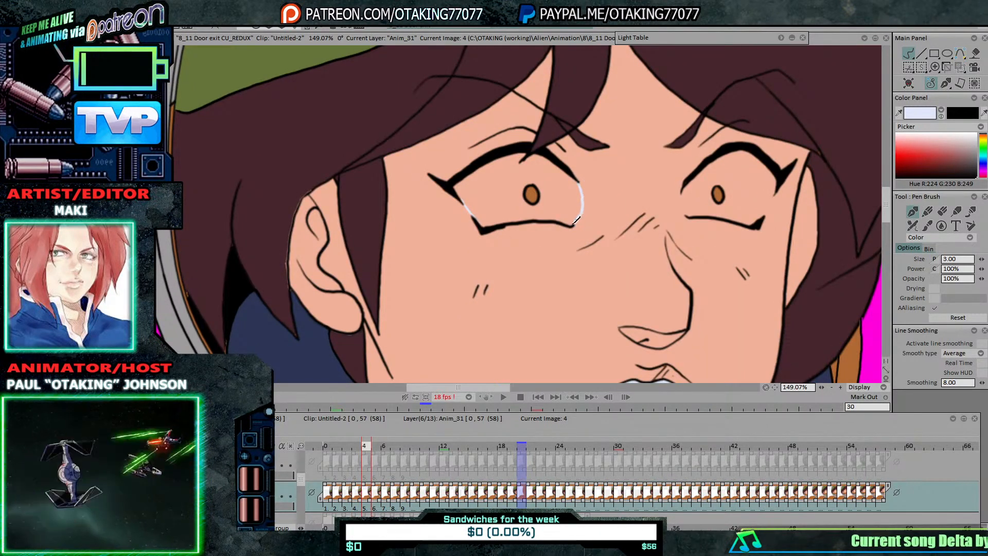
pyautogui.hotkey('ctrl', 'z')
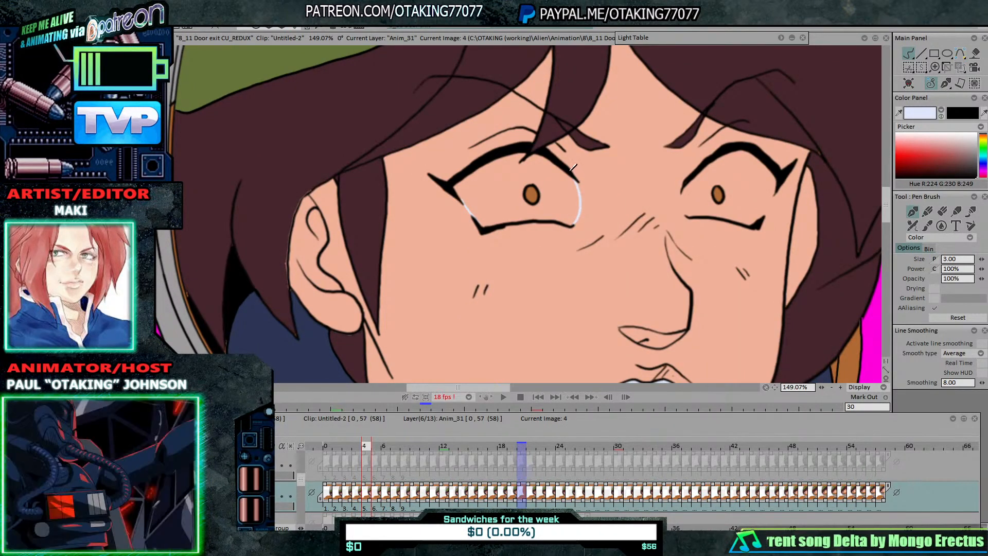
pyautogui.press('Right')
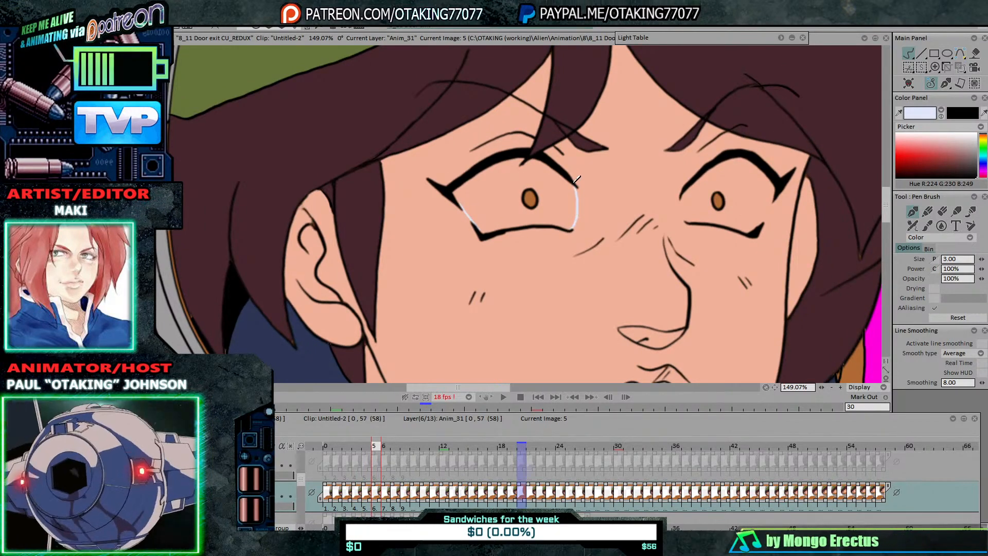
pyautogui.press('Right')
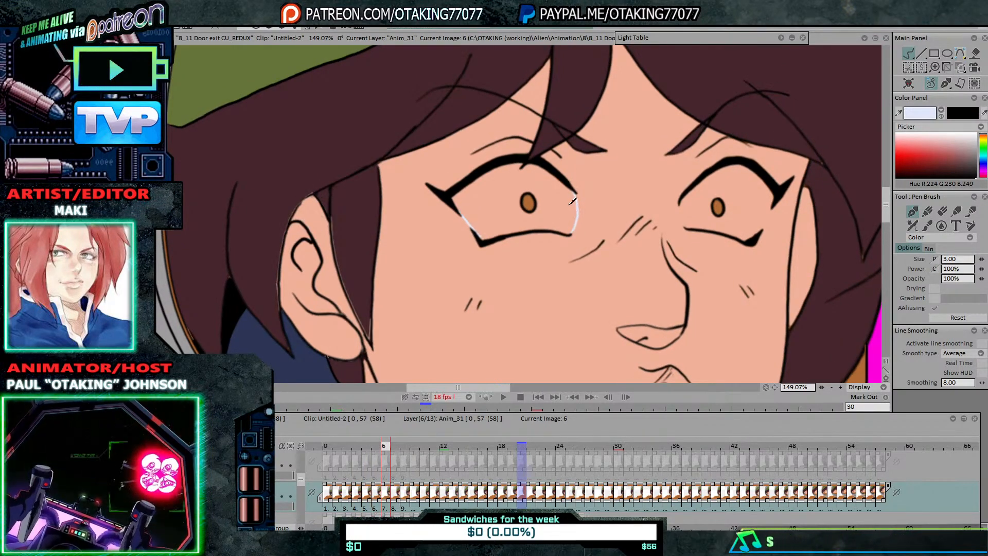
pyautogui.press('Right')
# Step: Join the lids at the left eye's inner corner with the pale line on images 8, 9 and 10
pyautogui.press('Right')
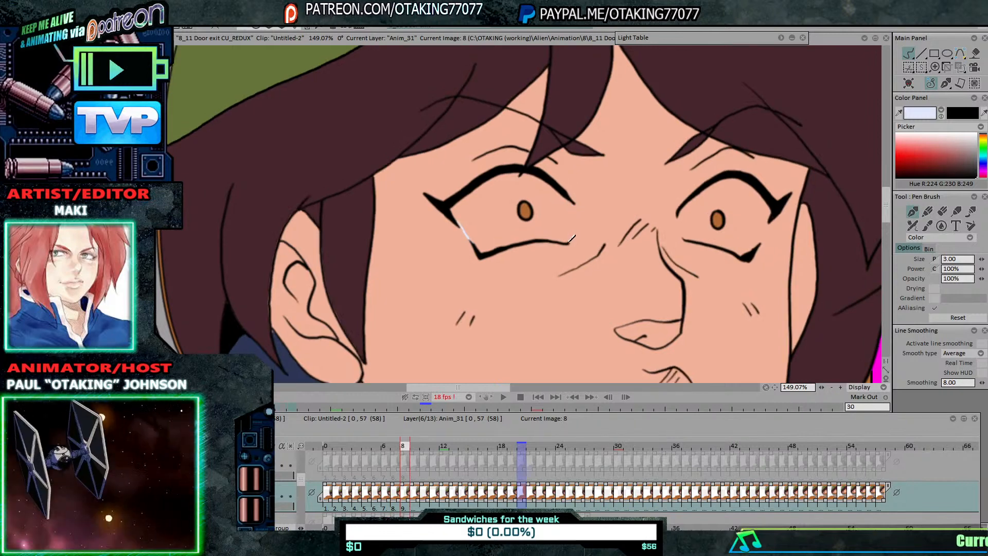
pyautogui.press('Right')
pyautogui.moveTo(575, 251); pyautogui.dragTo(581, 225)
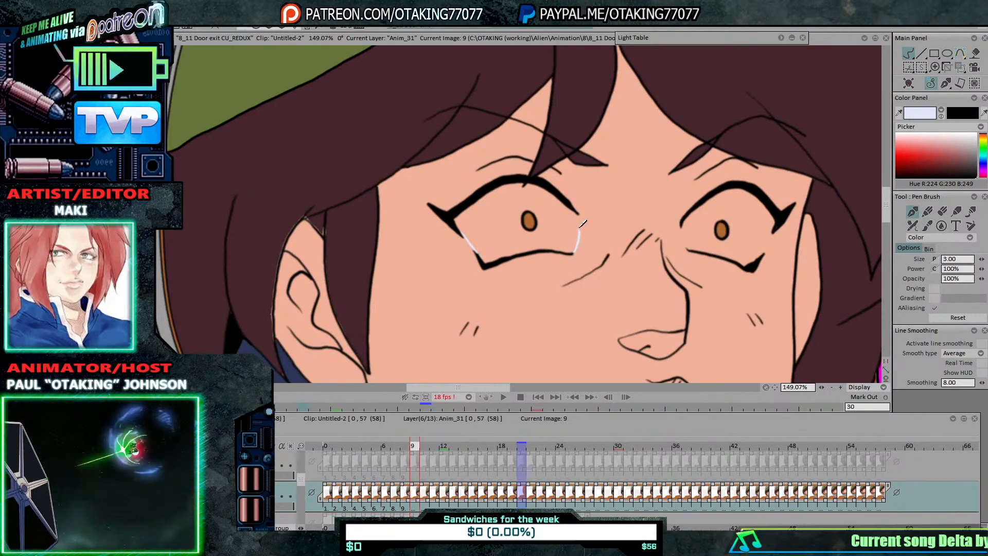
pyautogui.press('Right')
pyautogui.moveTo(577, 264); pyautogui.dragTo(584, 245)
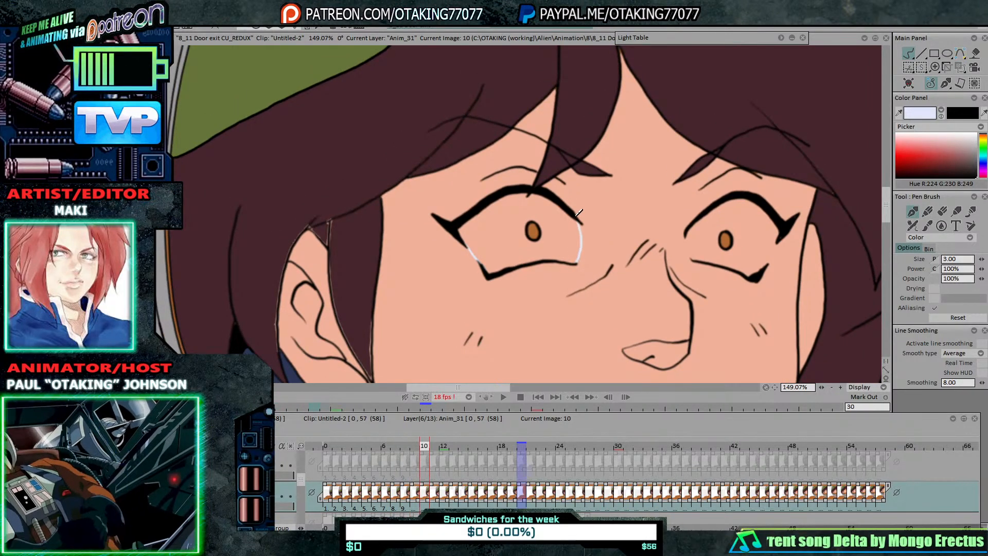
# Step: Close the left eye's inner corner with the pale line on images 11 to 14, stepping back to image 13 for its stroke
pyautogui.press('Right')
pyautogui.press('Right')
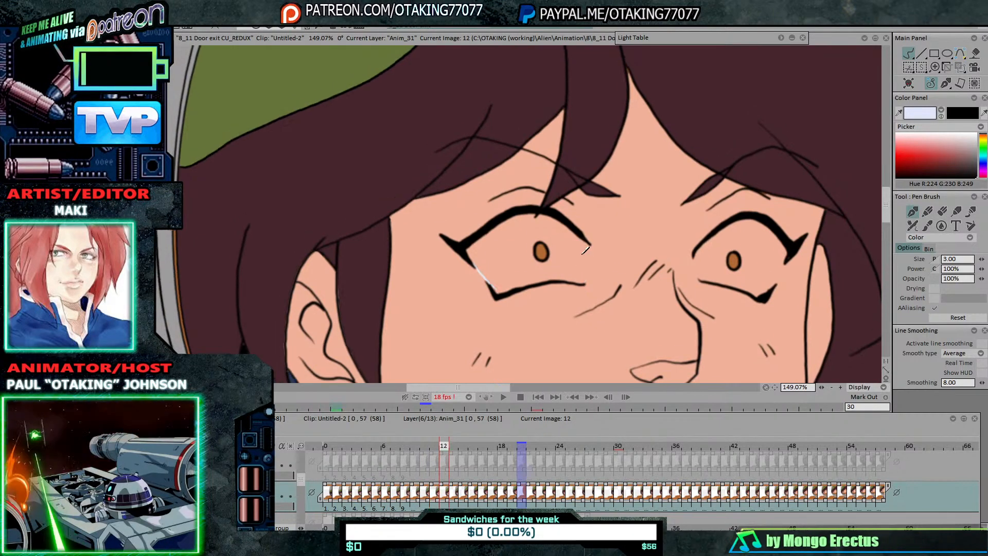
pyautogui.press('Right')
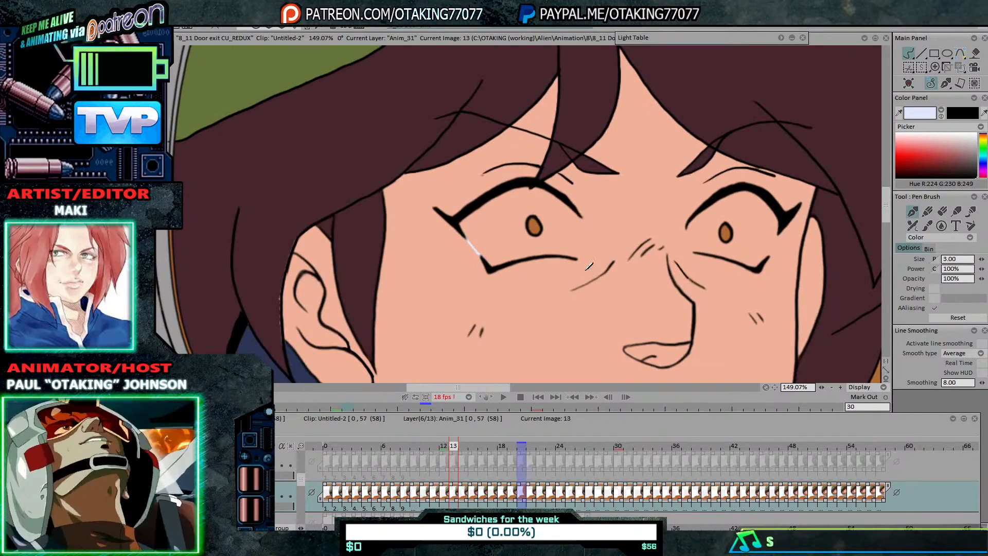
pyautogui.press('Right')
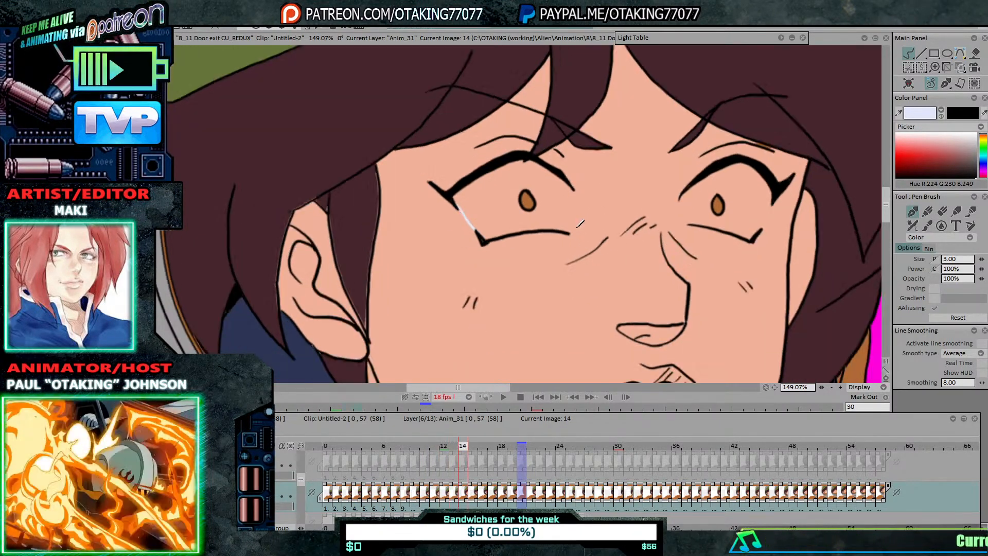
pyautogui.press('Left')
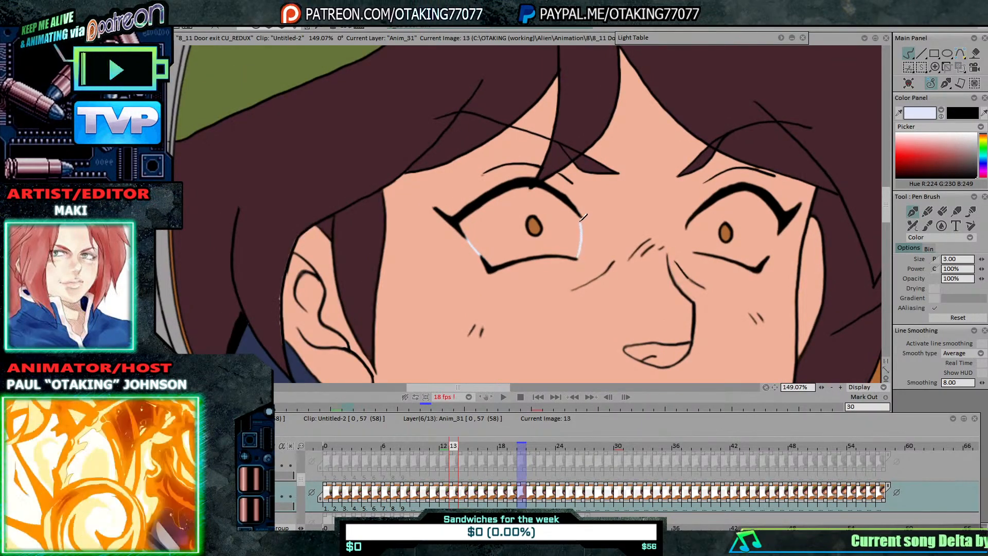
pyautogui.press('Right')
pyautogui.moveTo(570, 231)
pyautogui.mouseDown()
pyautogui.moveTo(571, 186)
pyautogui.moveTo(570, 232)
pyautogui.mouseUp()
# Step: Add the pale line joining the lids at the left eye's inner corner on images 15 to 19
pyautogui.press('Right')
pyautogui.moveTo(565, 154); pyautogui.dragTo(566, 203)
pyautogui.press('Right')
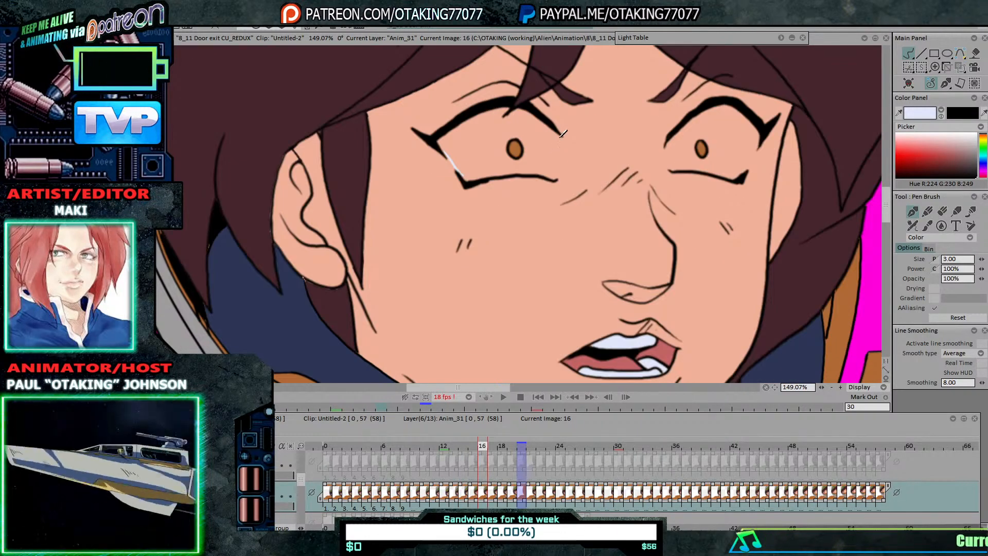
pyautogui.press('Right')
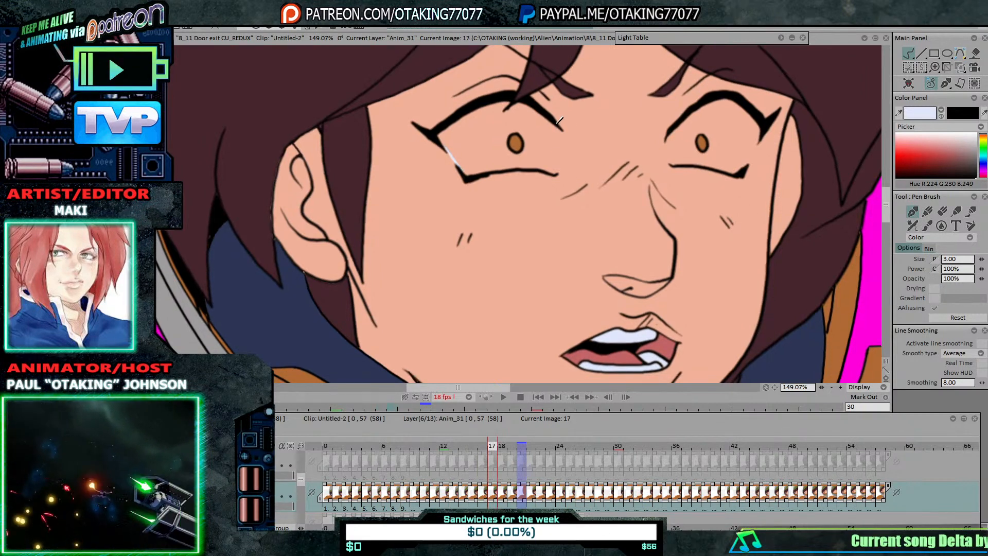
pyautogui.moveTo(560, 126); pyautogui.dragTo(561, 170)
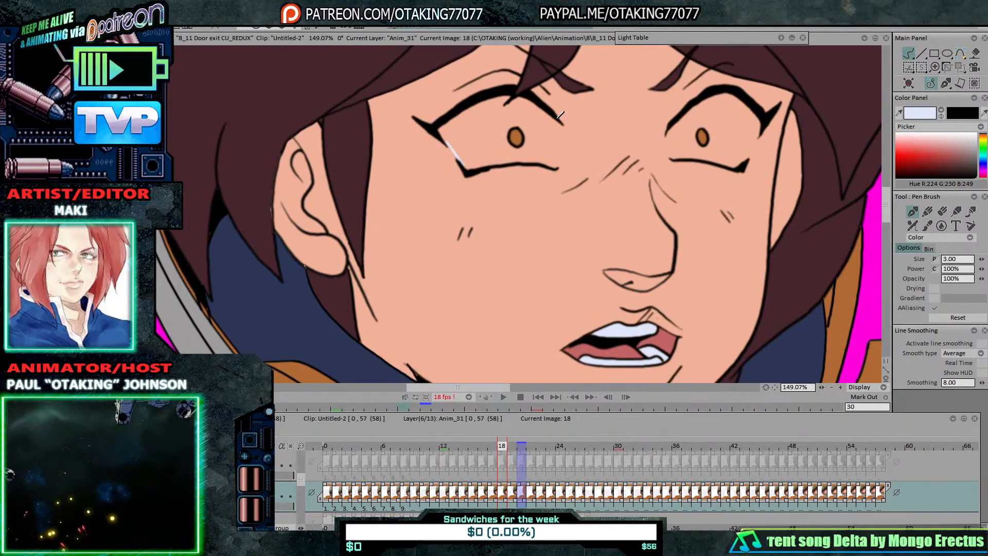
pyautogui.press('Right')
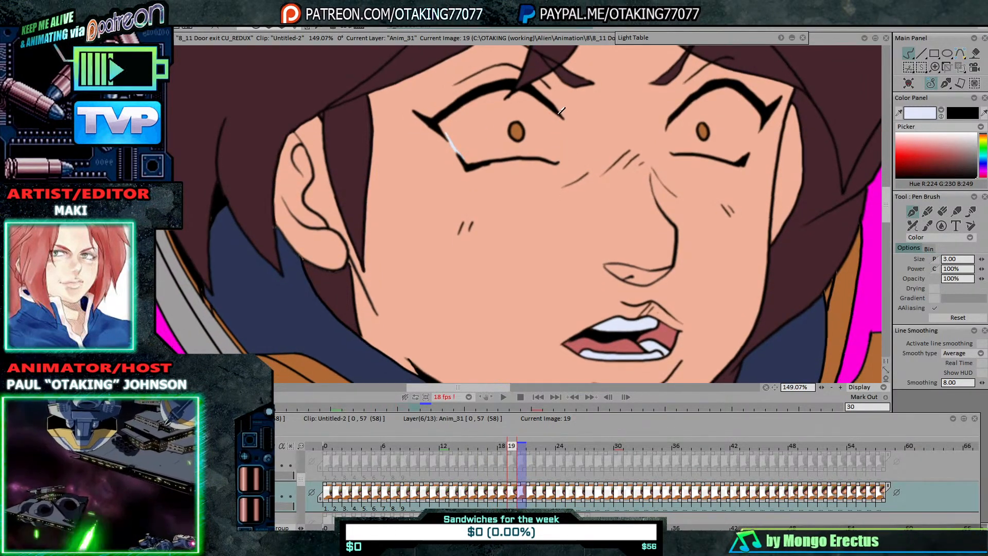
pyautogui.press('Right')
pyautogui.press('Left')
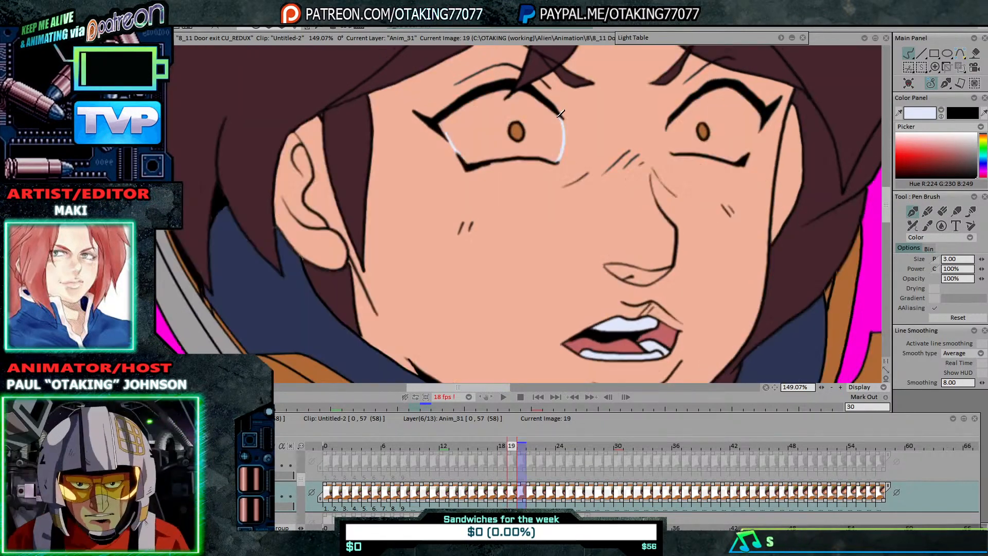
# Step: Draw the left eye's inner closing line on image 21, flipping to the fully shaded image 20 as reference
pyautogui.press('Right')
pyautogui.press('Right')
pyautogui.press('Left')
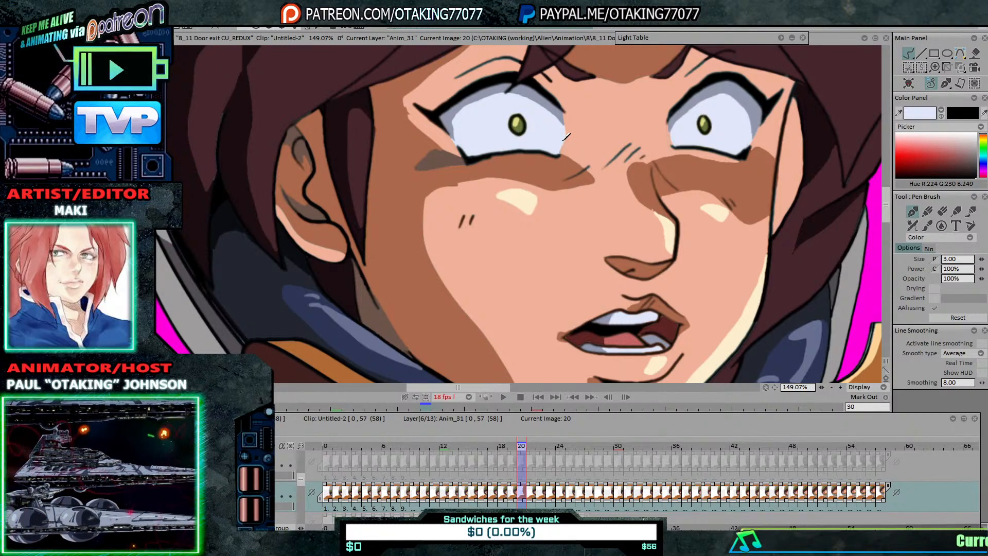
pyautogui.press('Right')
pyautogui.press('Left')
pyautogui.press('Right')
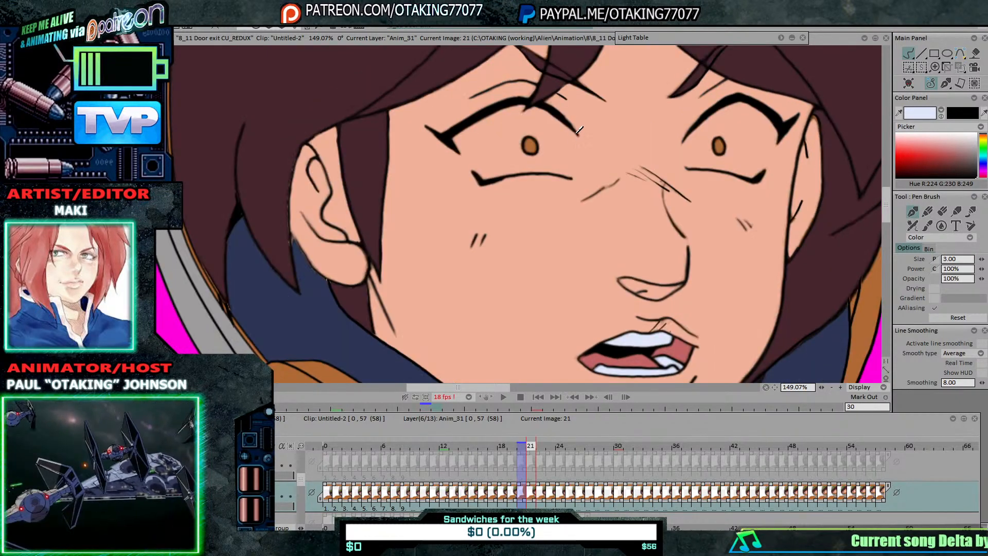
pyautogui.moveTo(574, 136); pyautogui.dragTo(575, 172)
pyautogui.press('Left')
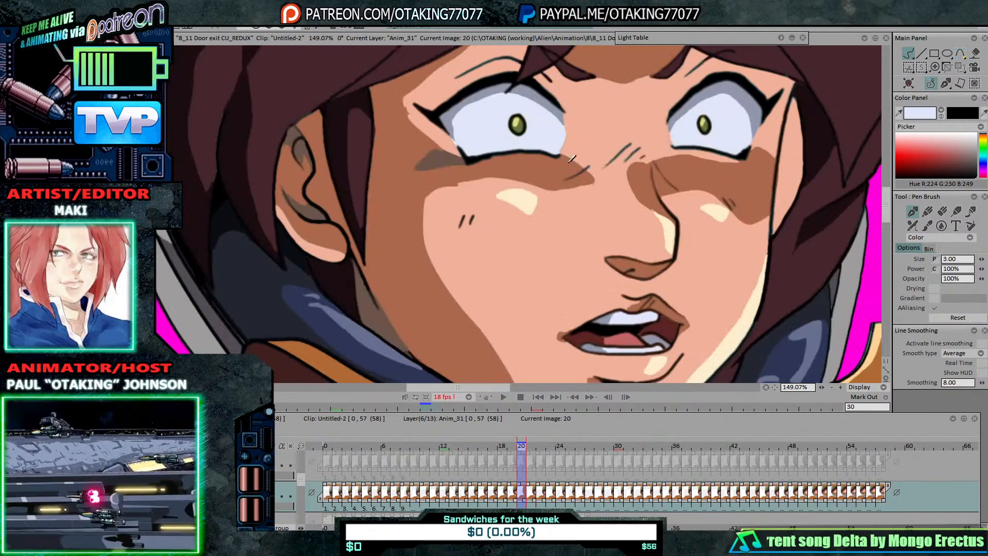
pyautogui.press('Right')
# Step: Continue the pale closing line at the left eye's inner corner on images 22, 23 and 24
pyautogui.press('Right')
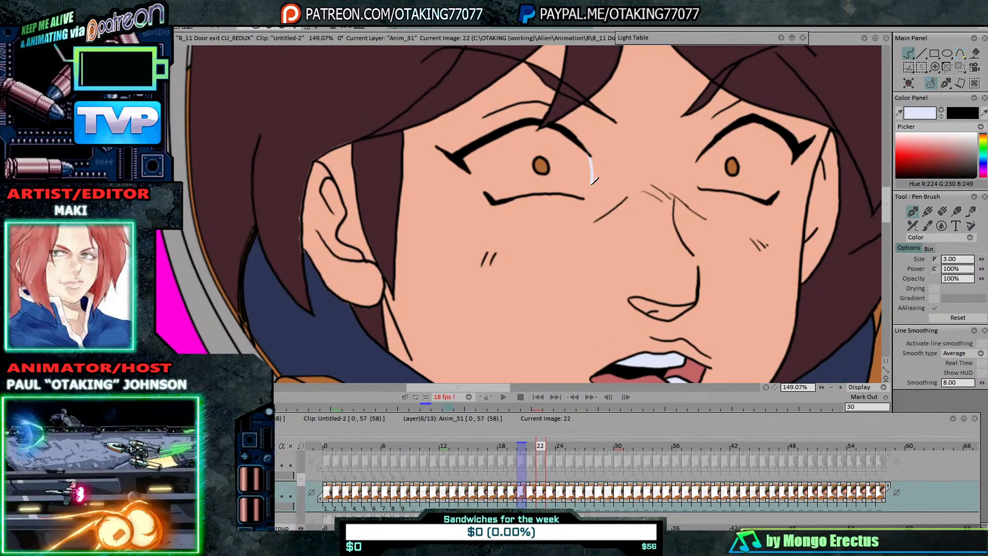
pyautogui.press('Right')
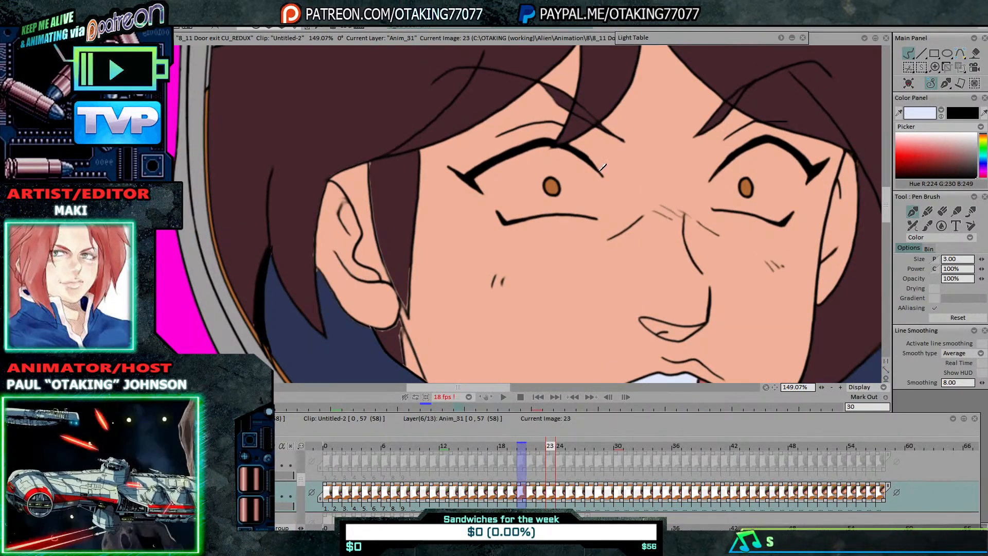
pyautogui.press('Right')
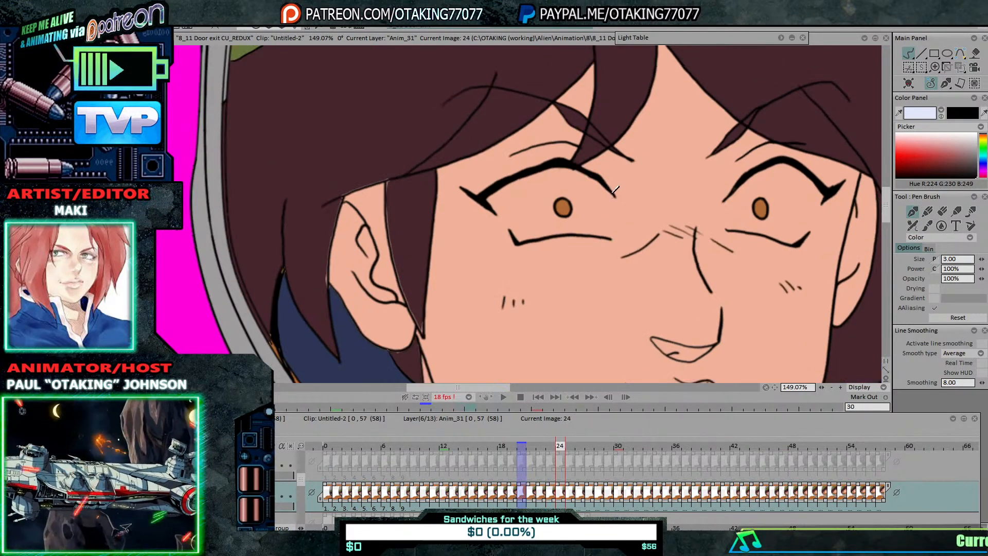
# Step: Close the left eye's inner corner with the pale line on images 25 and 26, undoing and redrawing the stroke on image 25
pyautogui.press('Right')
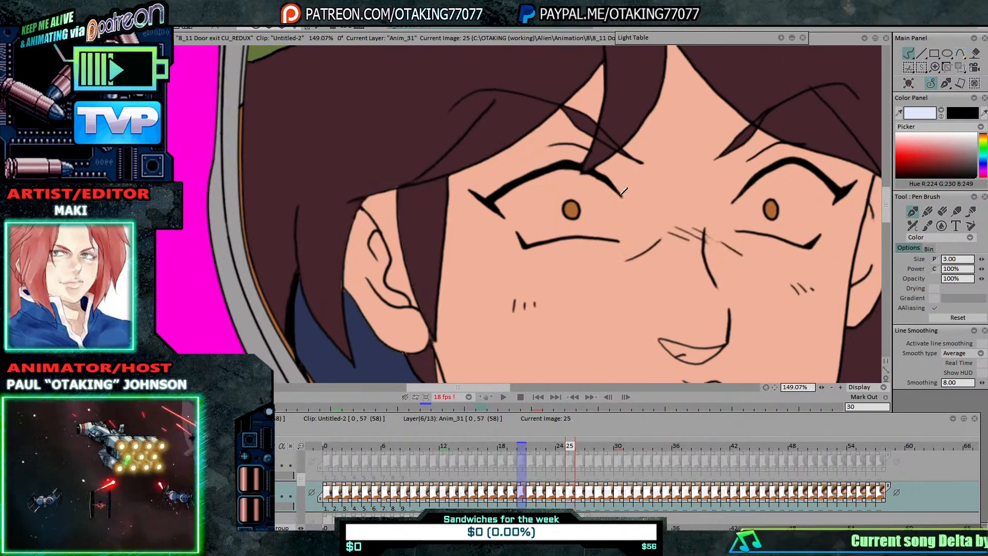
pyautogui.moveTo(620, 235); pyautogui.dragTo(620, 239)
pyautogui.hotkey('ctrl', 'z')
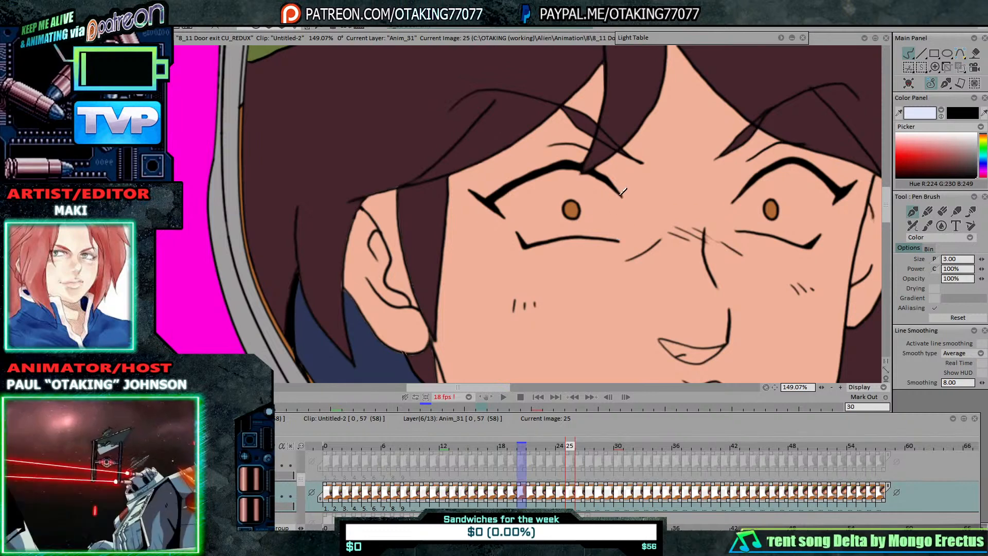
pyautogui.moveTo(620, 196); pyautogui.dragTo(620, 240)
pyautogui.press('Right')
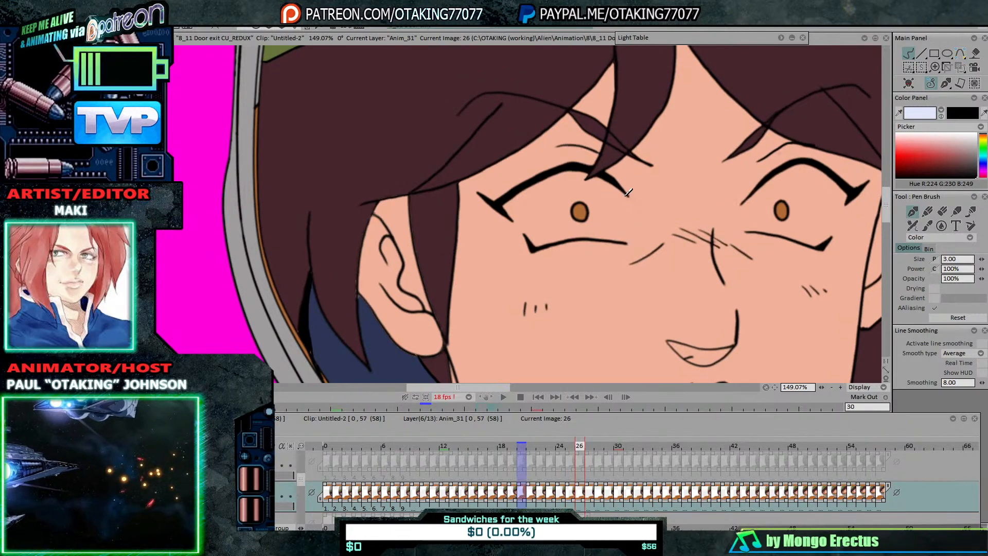
pyautogui.moveTo(629, 198); pyautogui.dragTo(631, 229)
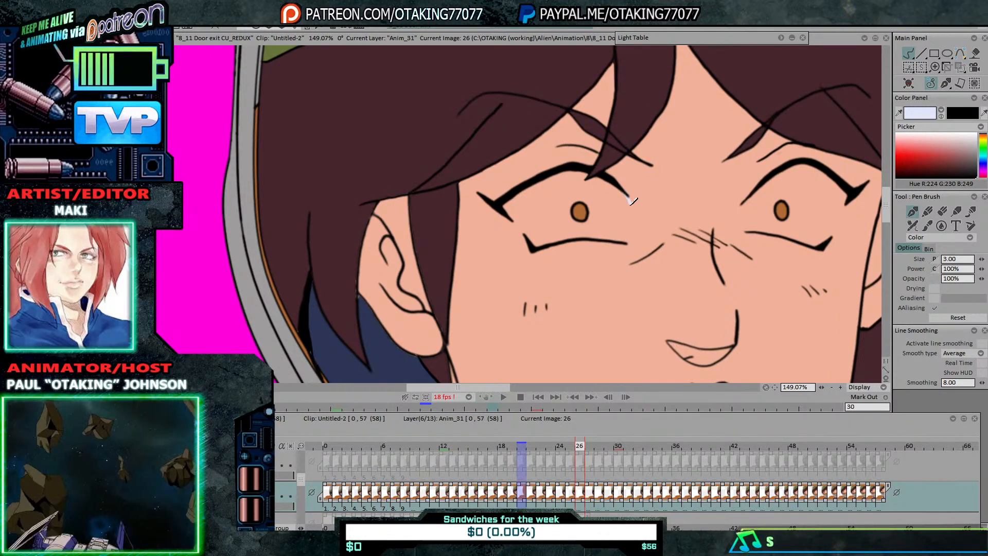
# Step: Draw the pale closing line between the lids at the left eye's inner corner on images 27 to 32
pyautogui.press('Right')
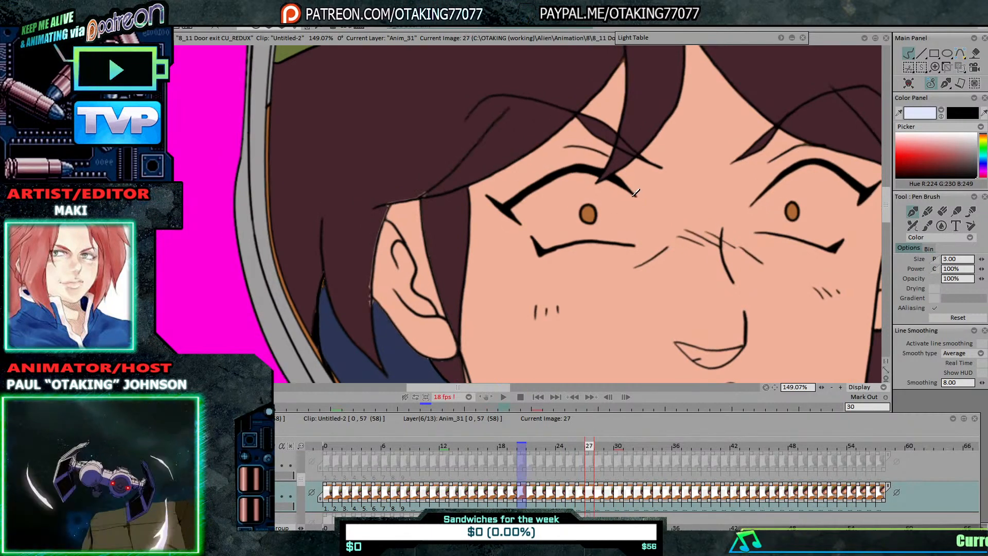
pyautogui.press('Right')
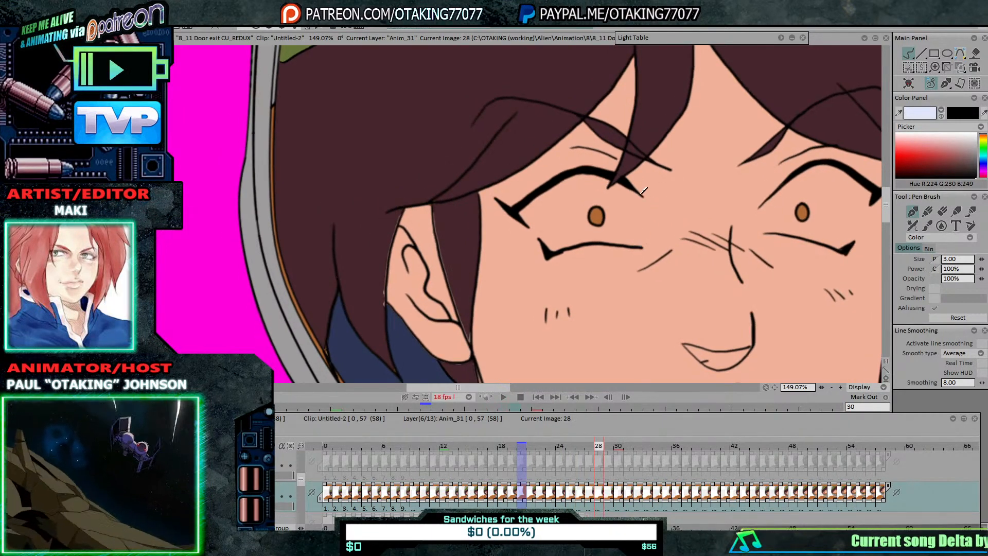
pyautogui.press('Right')
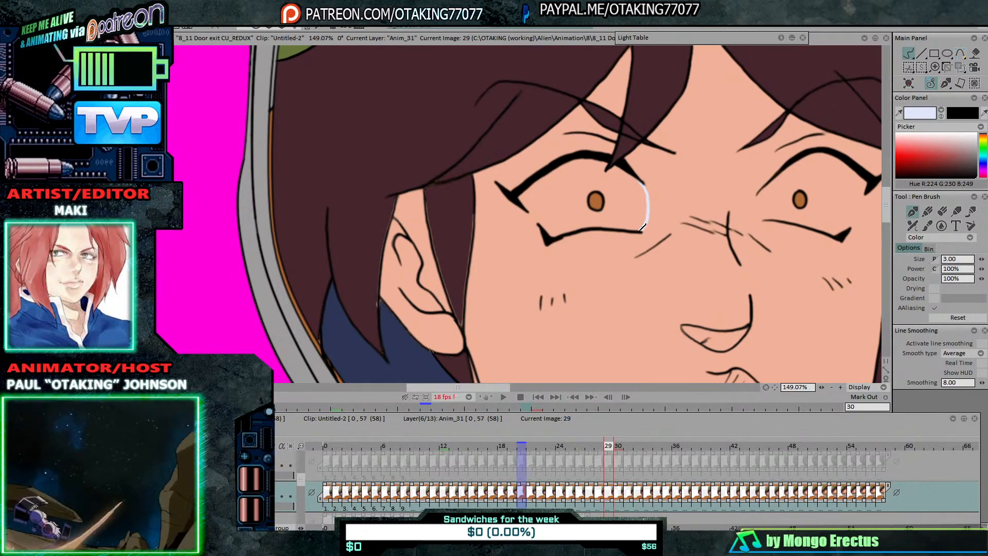
pyautogui.press('Right')
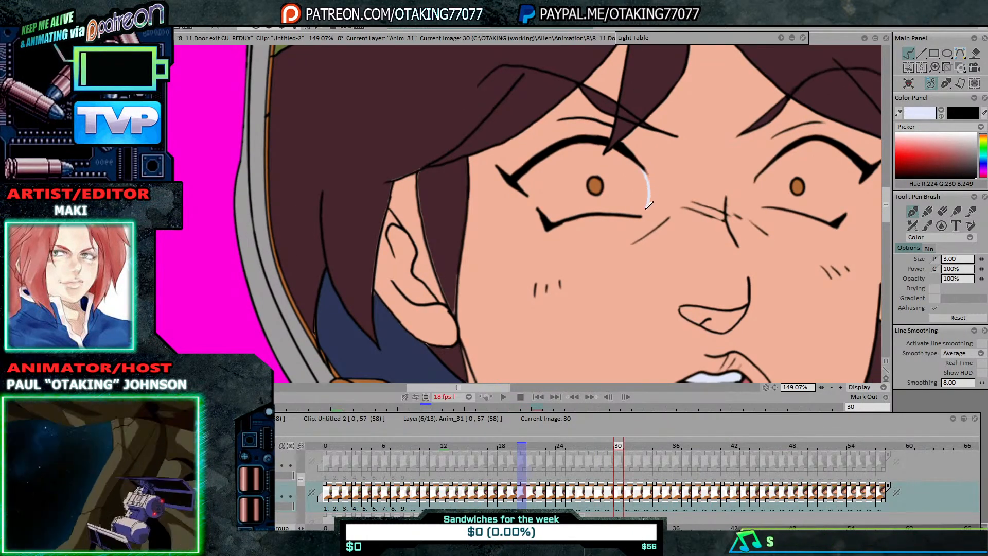
pyautogui.press('Right')
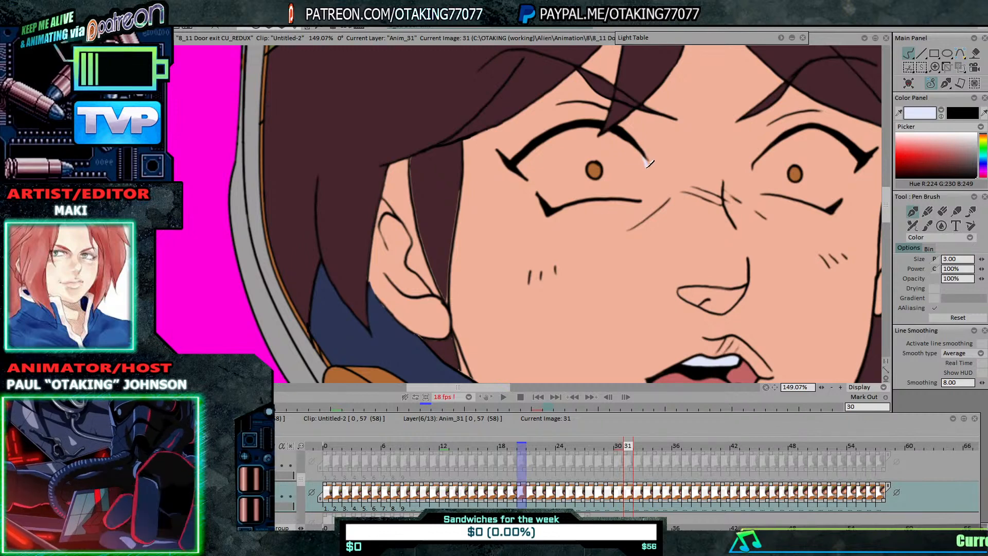
pyautogui.press('Right')
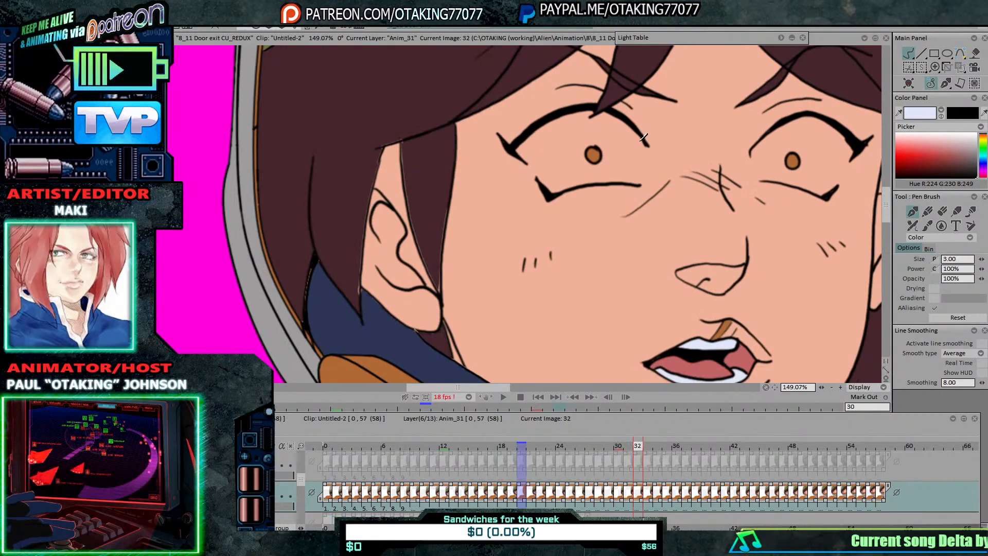
pyautogui.moveTo(641, 138); pyautogui.dragTo(645, 164)
# Step: Close the left eye's inner corner with the pale line on each of images 33 to 38
pyautogui.press('Right')
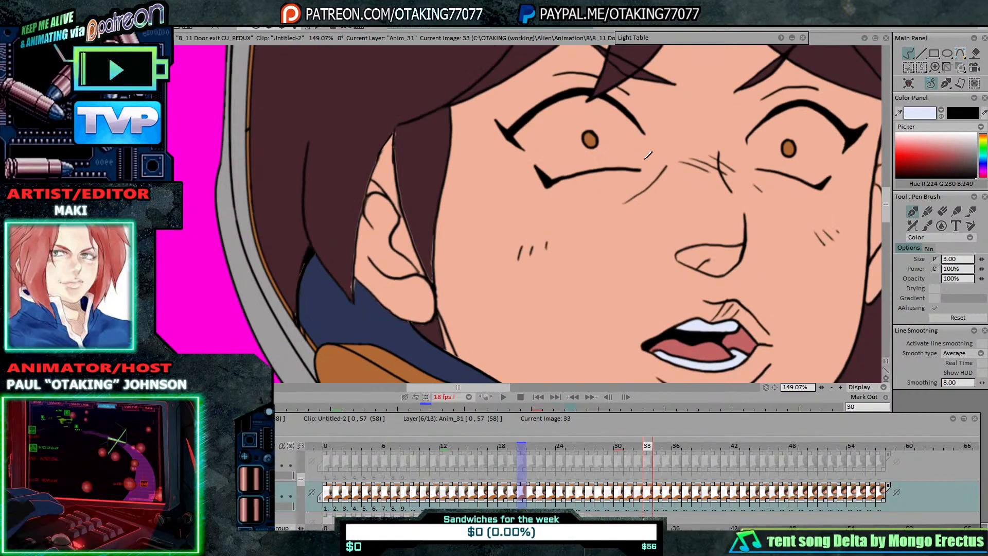
pyautogui.press('Right')
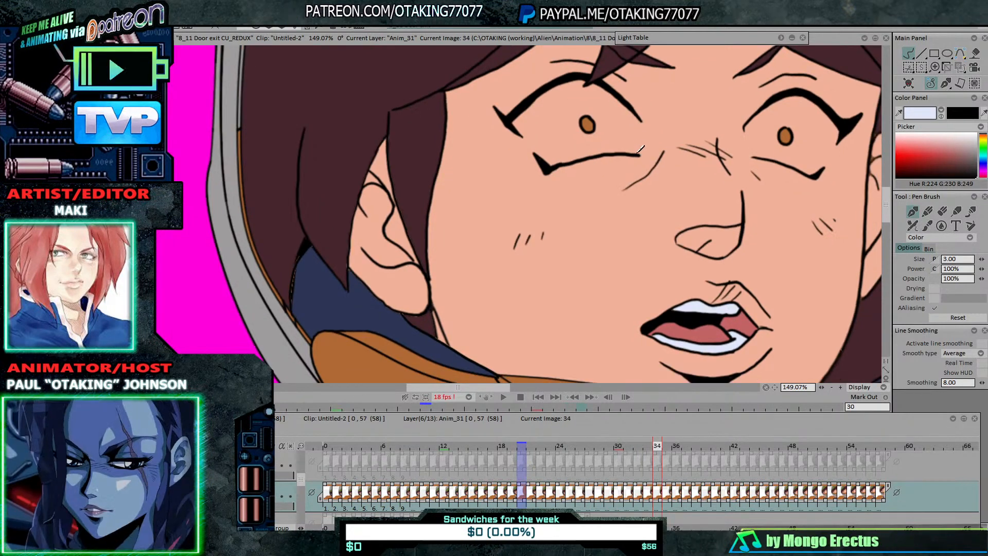
pyautogui.press('Right')
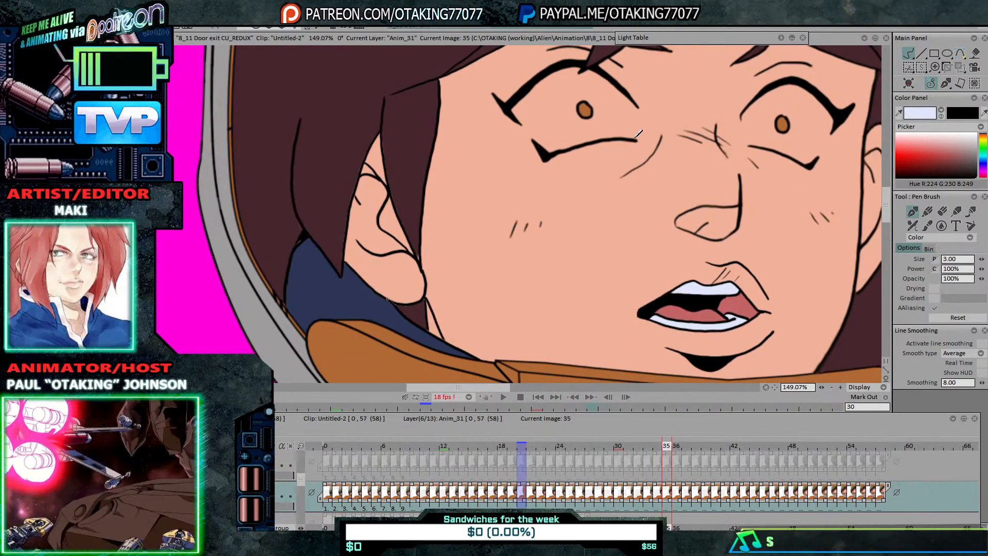
pyautogui.press('Right')
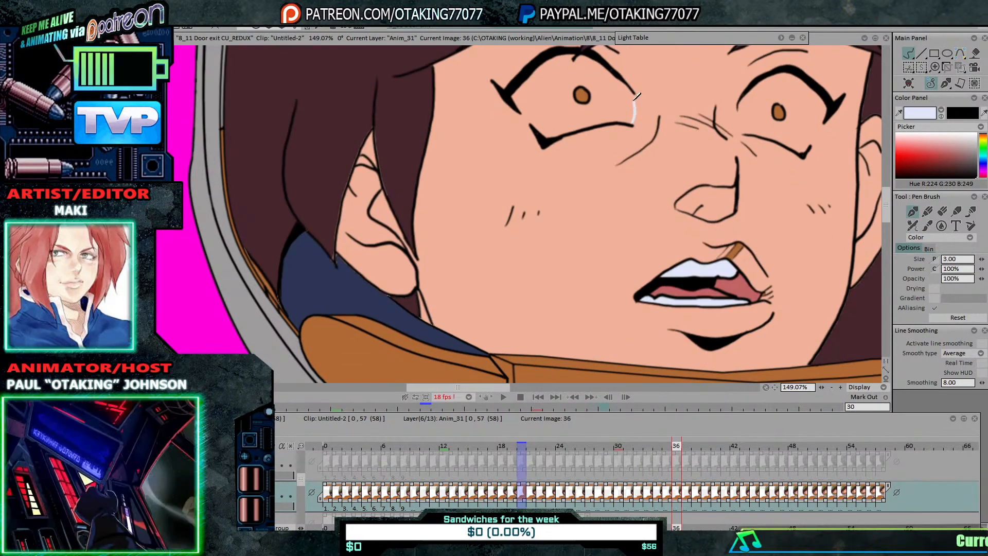
pyautogui.press('Right')
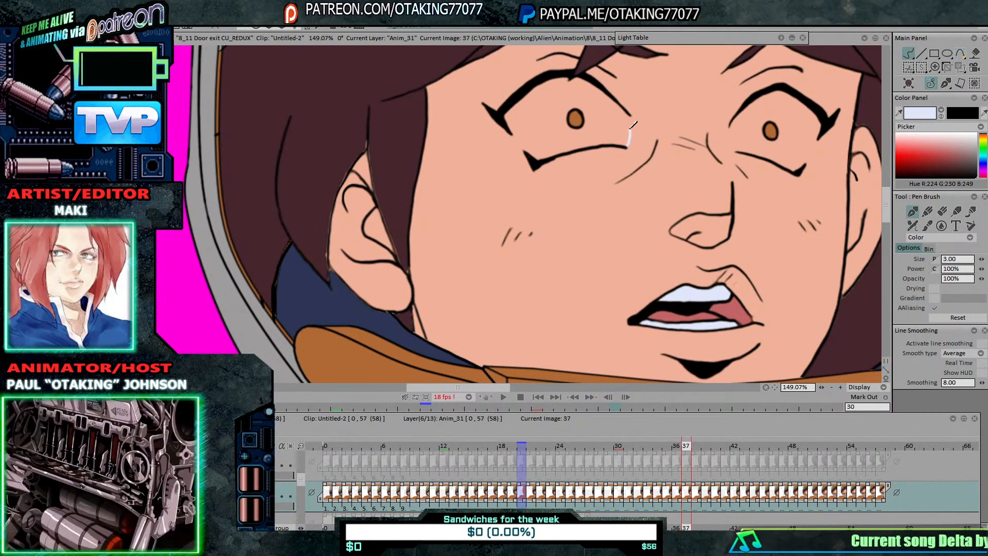
pyautogui.press('Right')
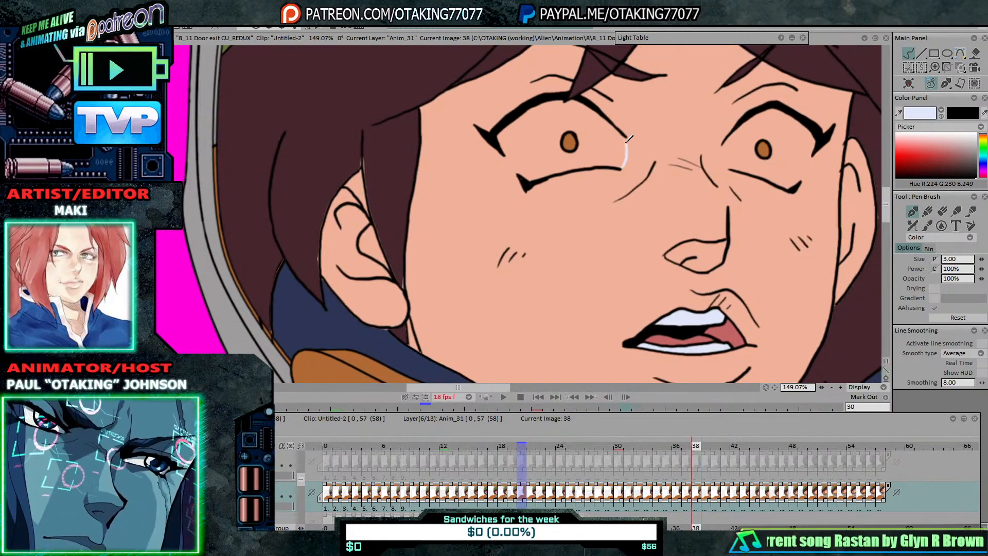
# Step: Join the left eye's upper and lower lids at the inner corner with the pale line on images 39 to 42
pyautogui.press('Right')
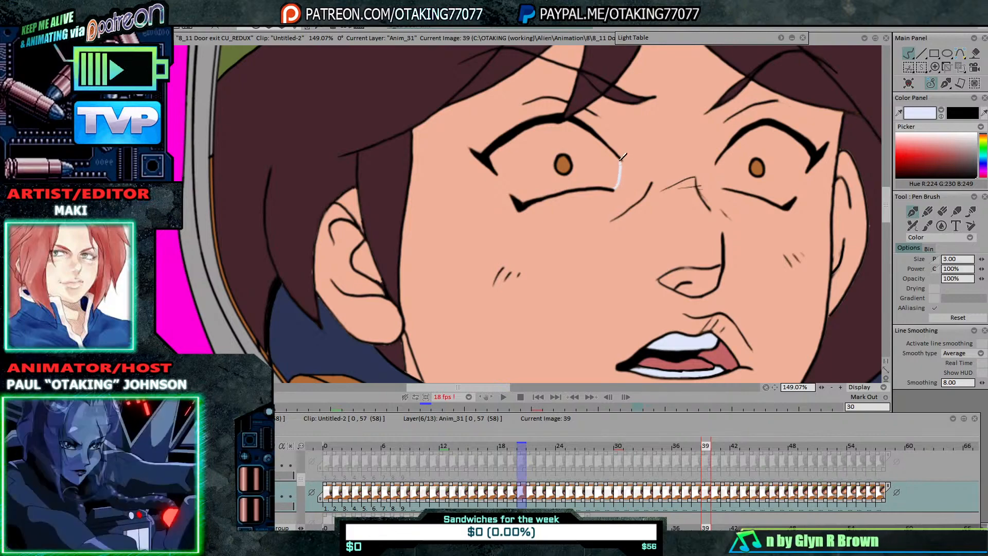
pyautogui.press('Right')
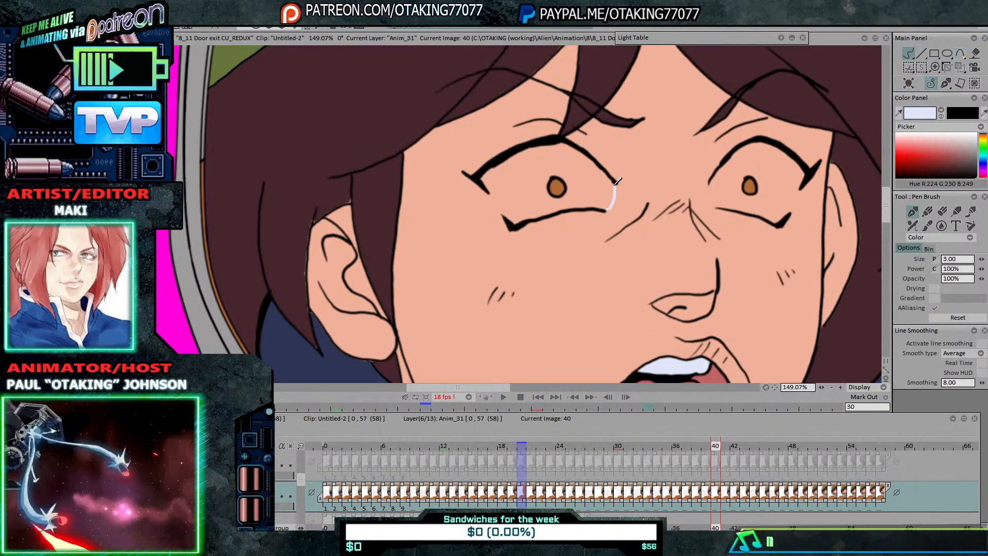
pyautogui.press('Right')
pyautogui.moveTo(586, 221); pyautogui.dragTo(591, 210)
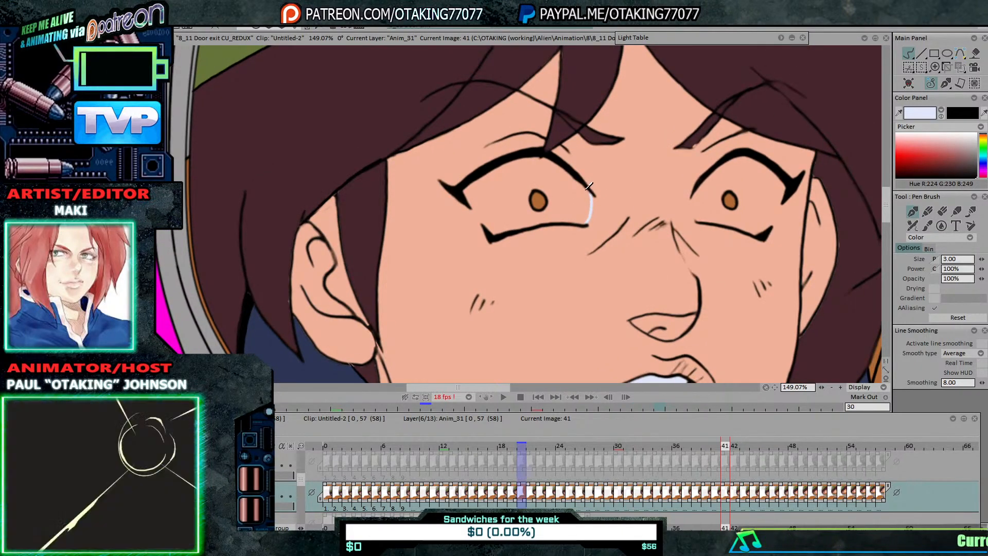
pyautogui.press('Right')
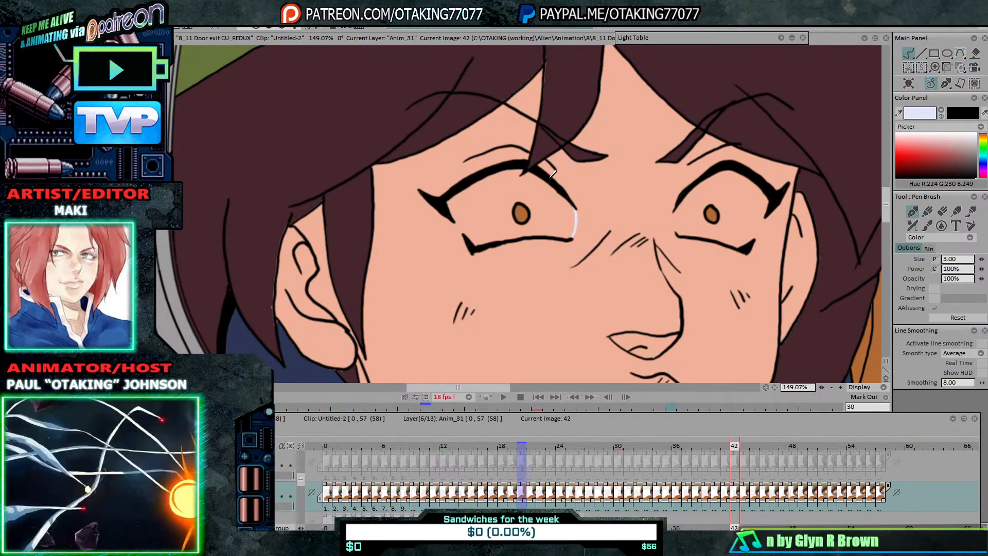
# Step: Draw the left eye's inner closing line on image 43, comparing with image 42 and redoing the stroke as a smooth curve
pyautogui.press('Left')
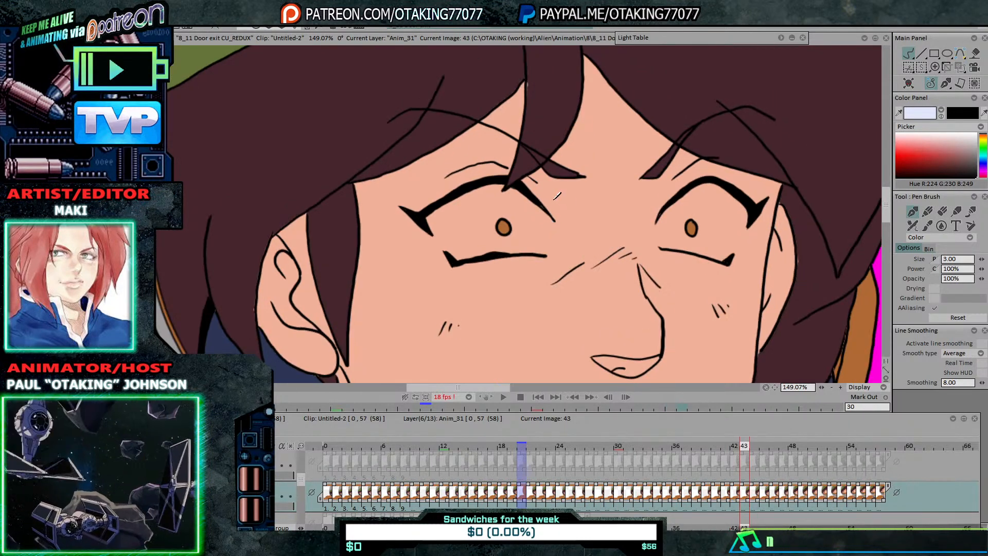
pyautogui.press('Right')
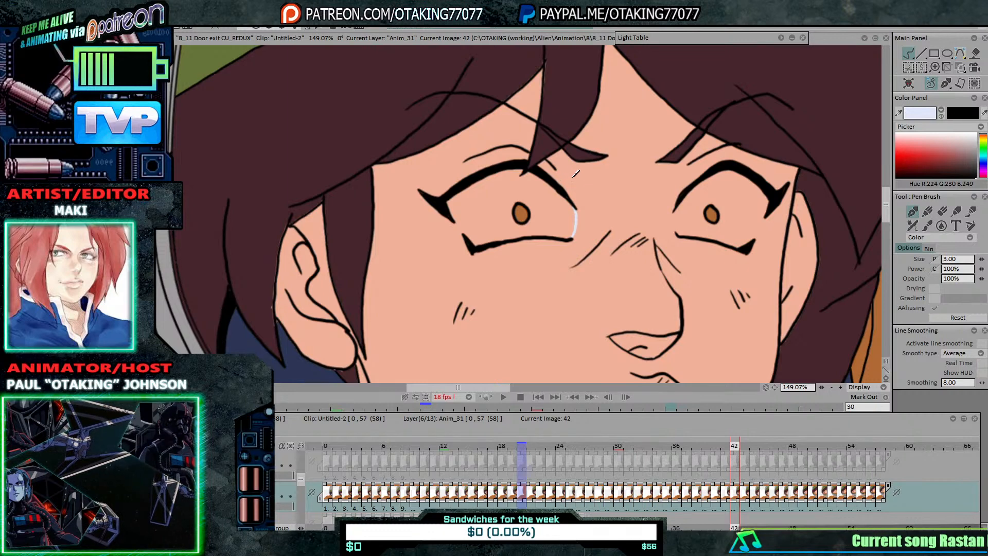
pyautogui.press('Right')
pyautogui.press('Left')
pyautogui.press('Right')
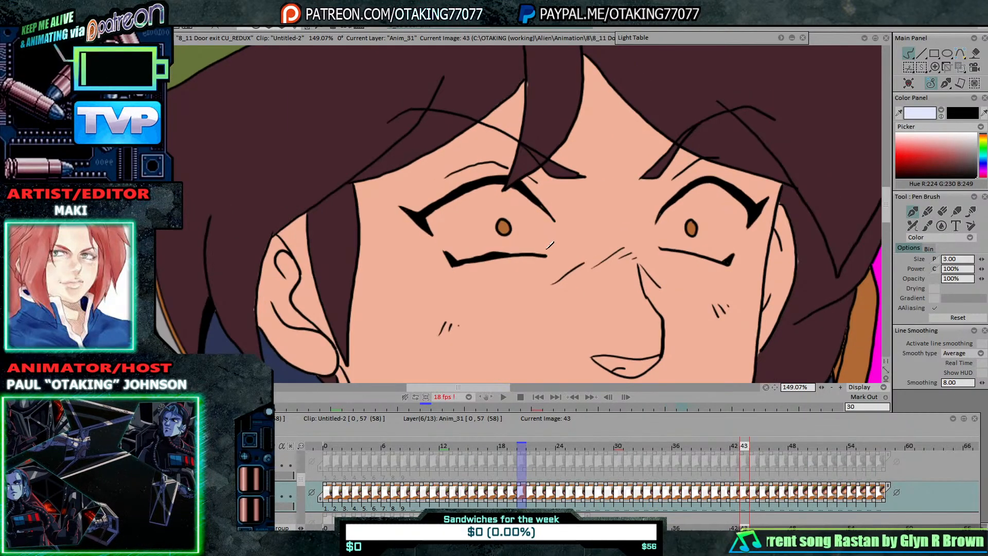
pyautogui.moveTo(550, 218); pyautogui.dragTo(547, 255)
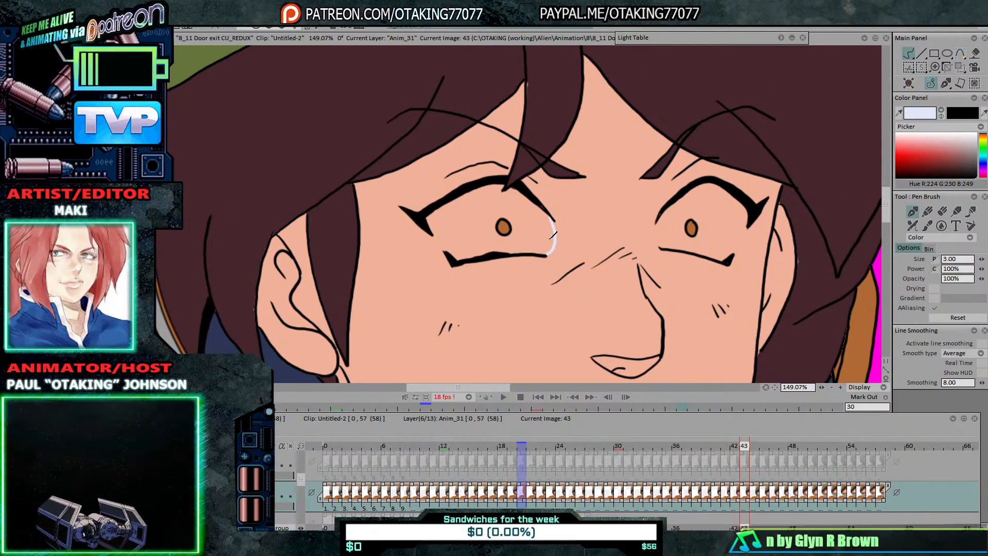
pyautogui.hotkey('ctrl', 'z')
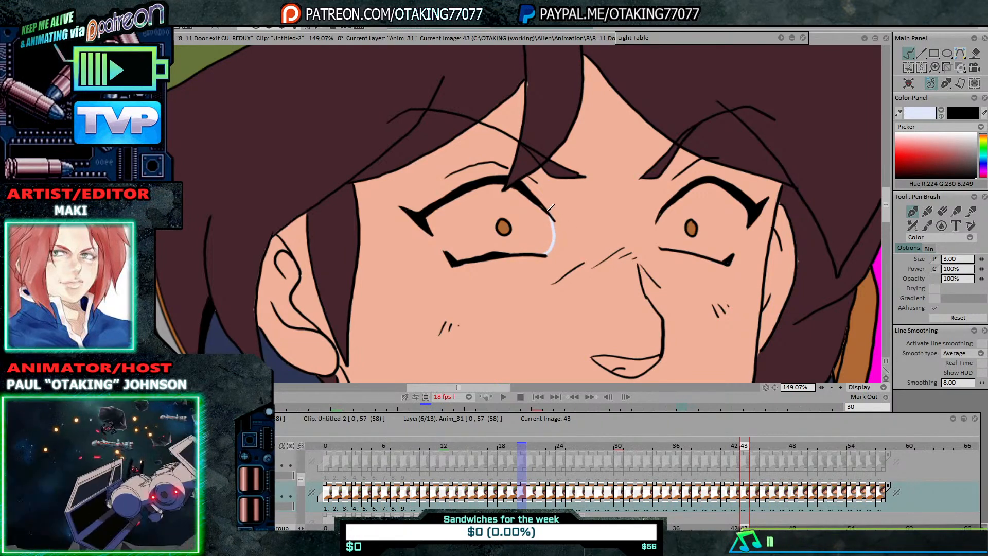
# Step: Add the pale inner-corner line to the left eye on images 44 and 45, undoing and redrawing the stroke on image 45
pyautogui.press('Right')
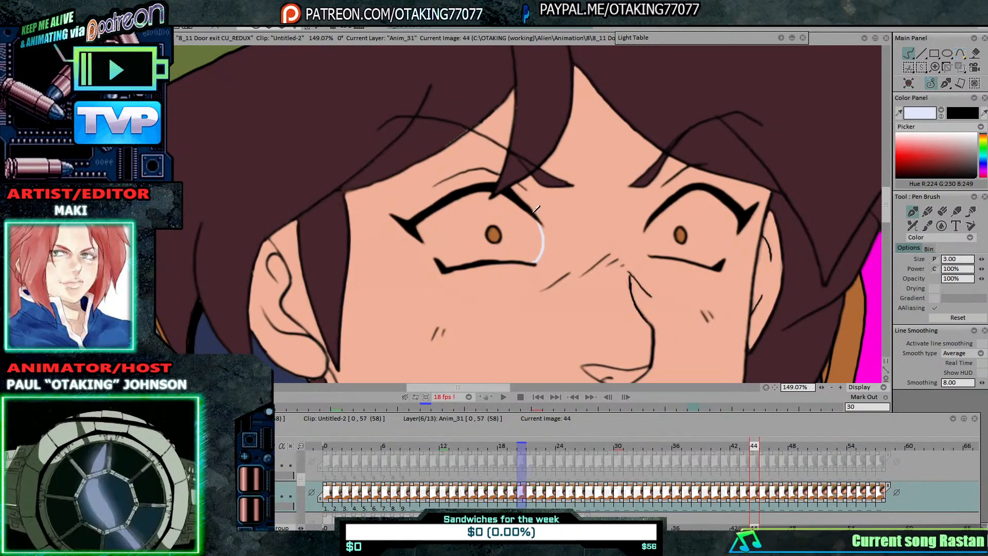
pyautogui.press('Right')
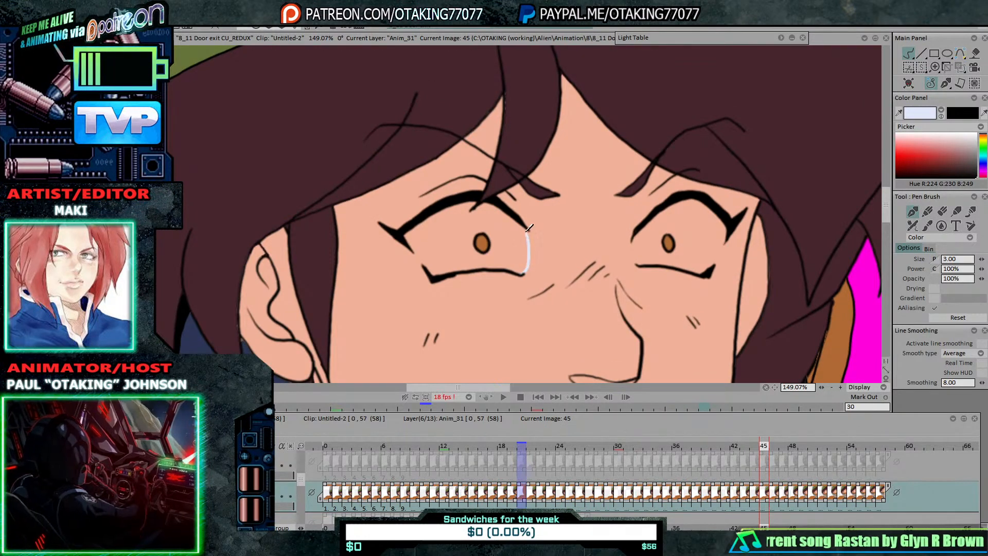
pyautogui.hotkey('ctrl', 'z')
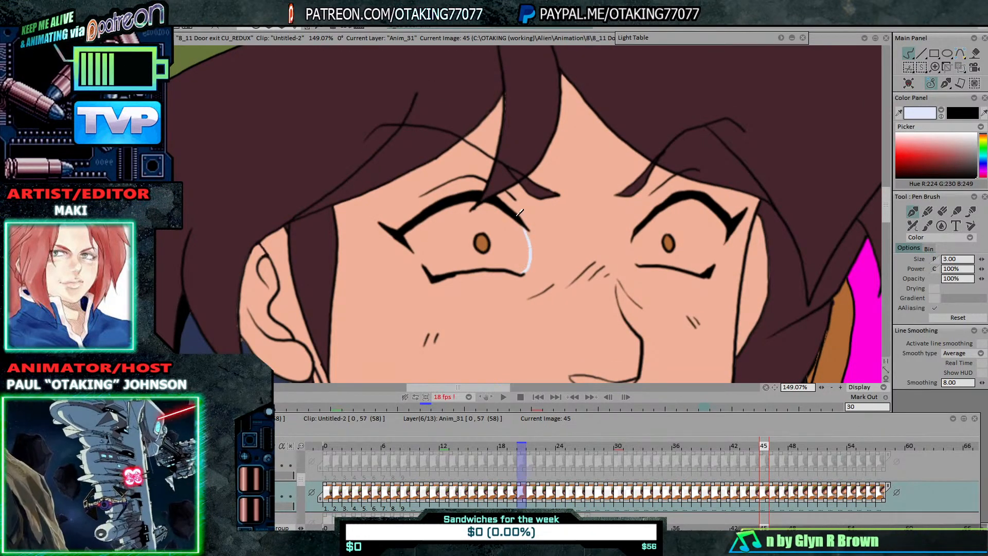
pyautogui.hotkey('ctrl', 'z')
pyautogui.moveTo(522, 273); pyautogui.dragTo(526, 229)
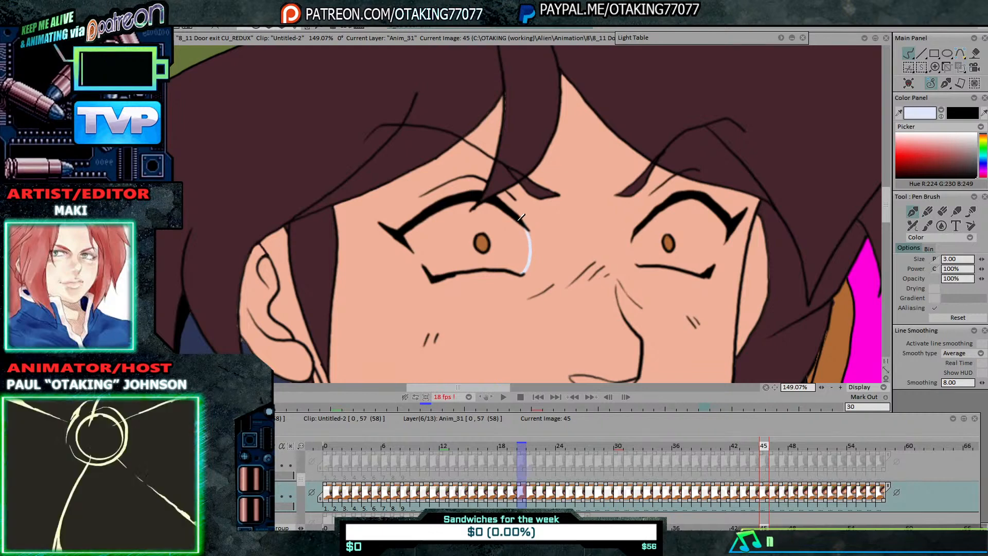
# Step: Close the left eye's inner corner on images 46 and 47, flipping between the two frames to match the line
pyautogui.press('Right')
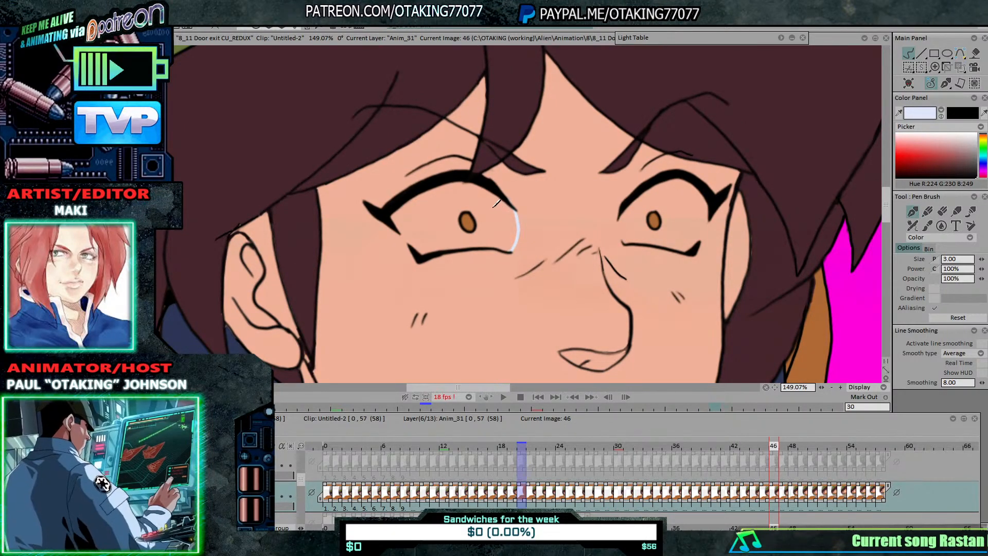
pyautogui.press('Right')
pyautogui.press('Left')
pyautogui.press('Right')
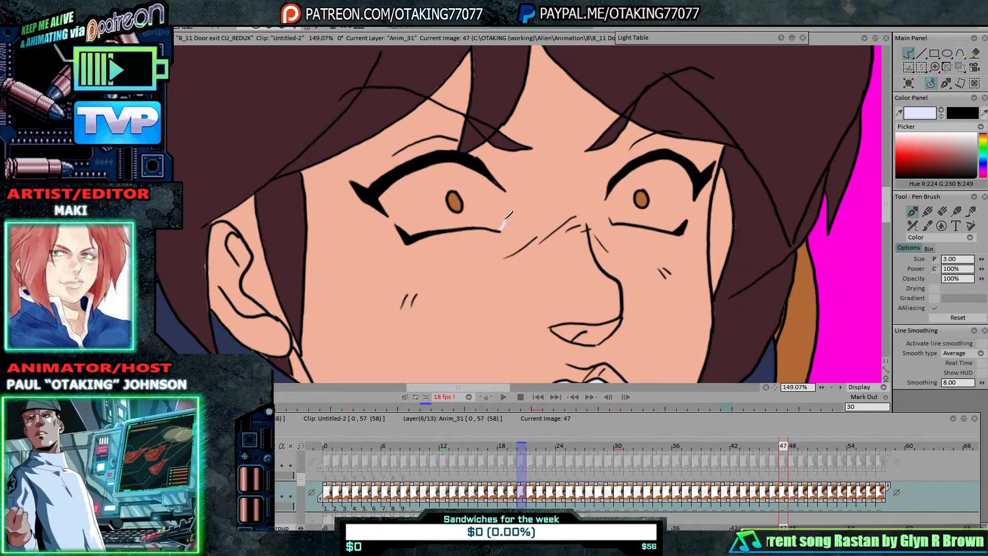
pyautogui.moveTo(502, 229); pyautogui.dragTo(498, 181)
# Step: Continue the pale closing line at the left eye's inner corner on images 48 to 51
pyautogui.press('Right')
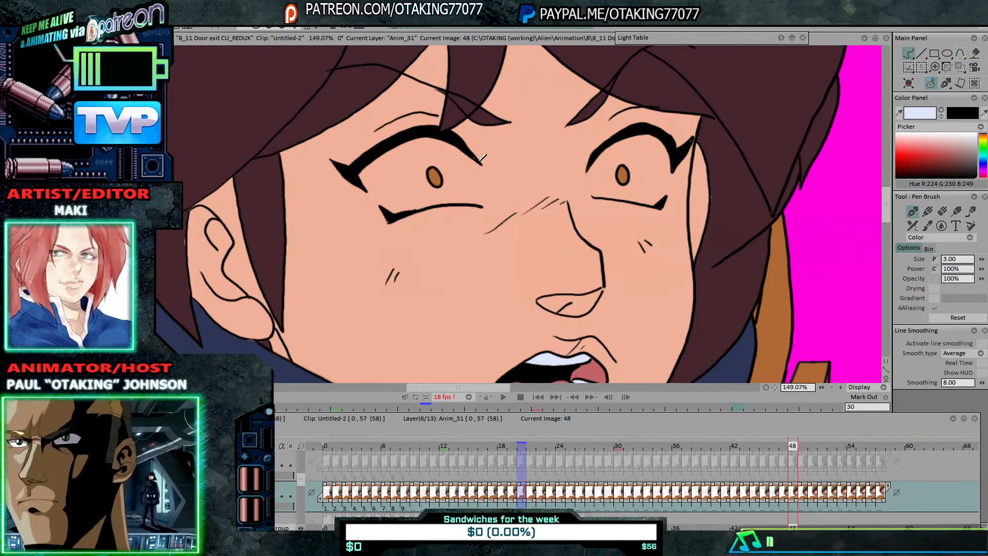
pyautogui.press('Right')
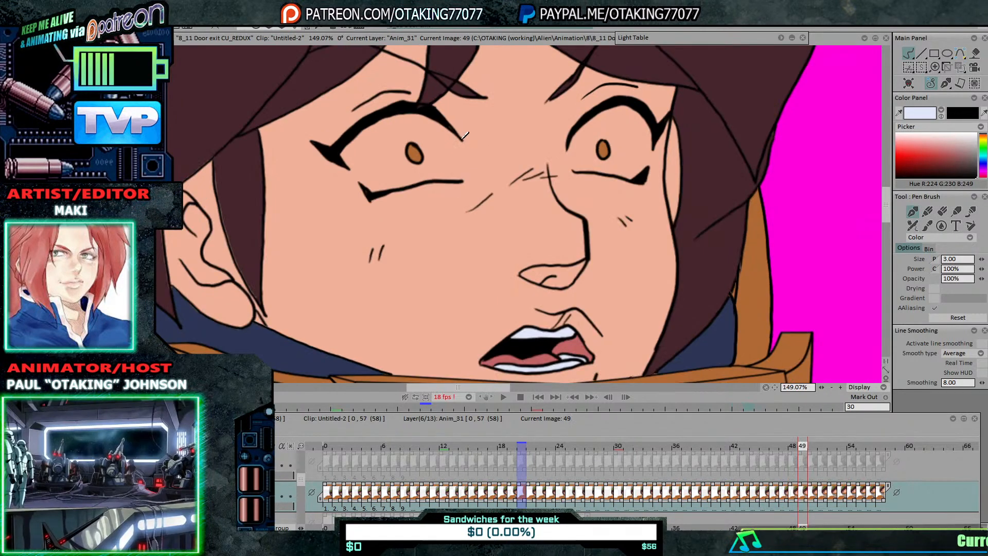
pyautogui.press('Right')
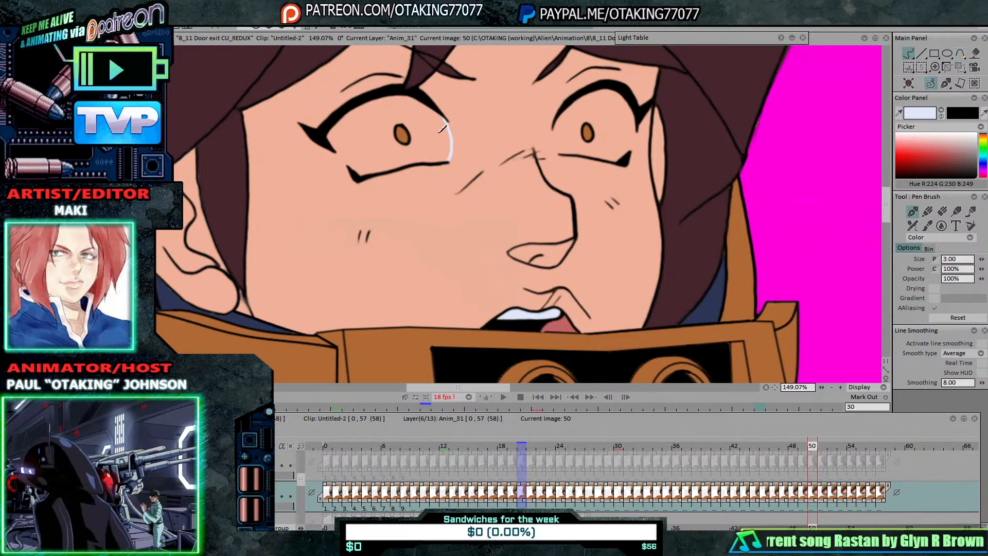
pyautogui.press('Right')
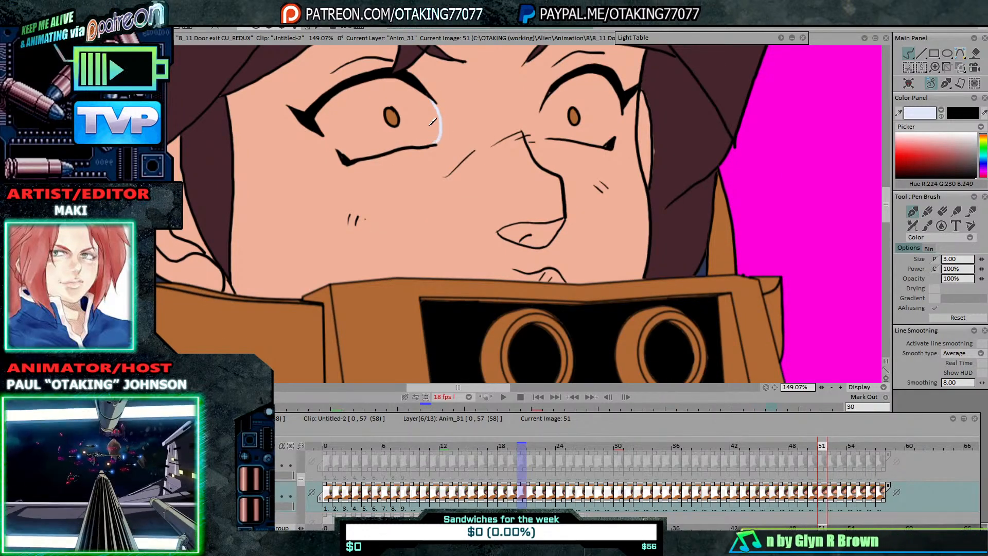
# Step: Draw the pale closing line at the left eye's inner corner on images 52 to 55
pyautogui.press('Right')
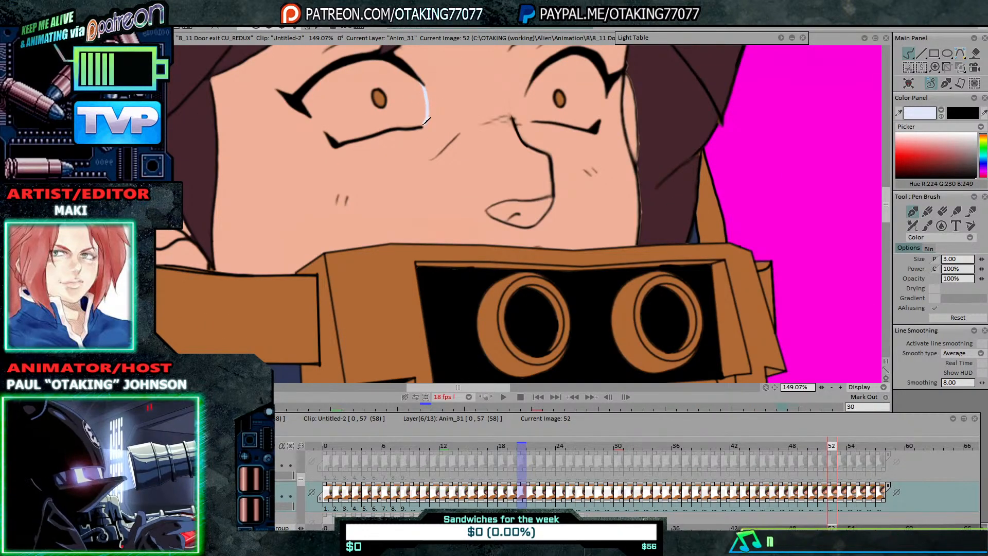
pyautogui.press('Right')
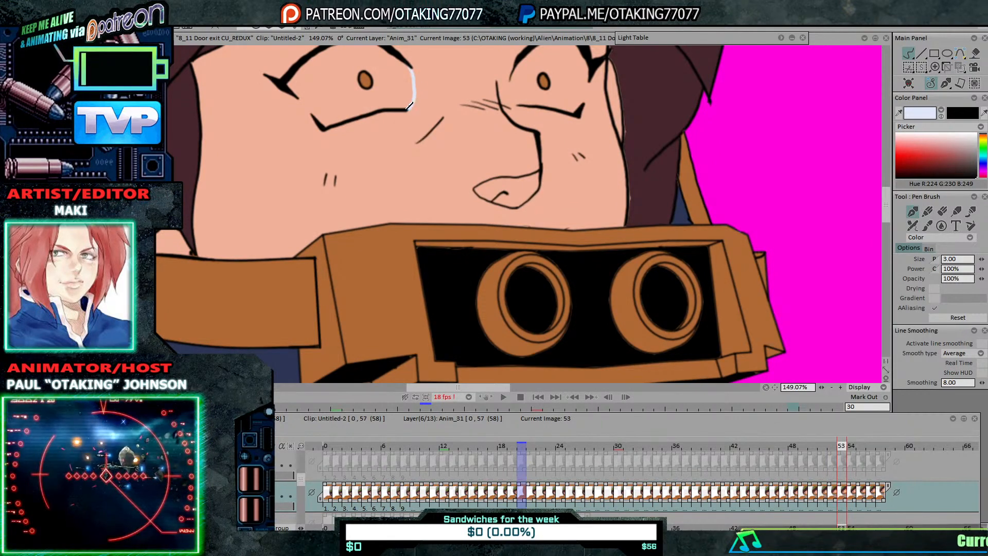
pyautogui.press('Right')
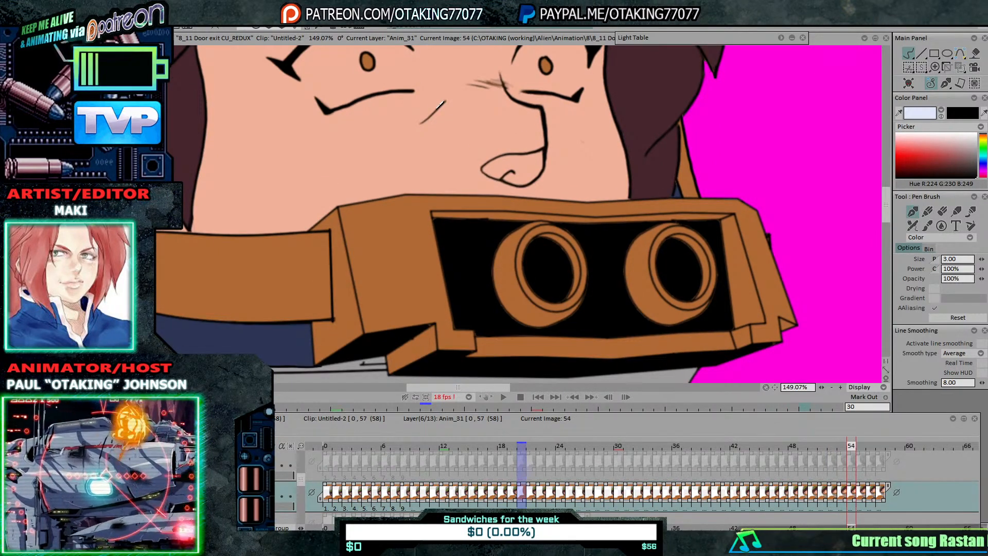
pyautogui.moveTo(437, 108); pyautogui.dragTo(469, 151)
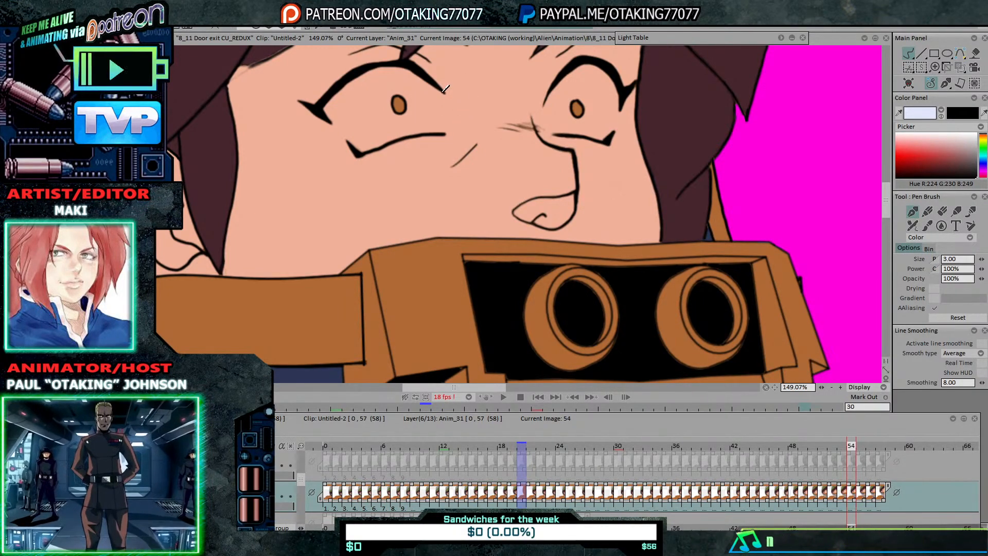
pyautogui.press('Right')
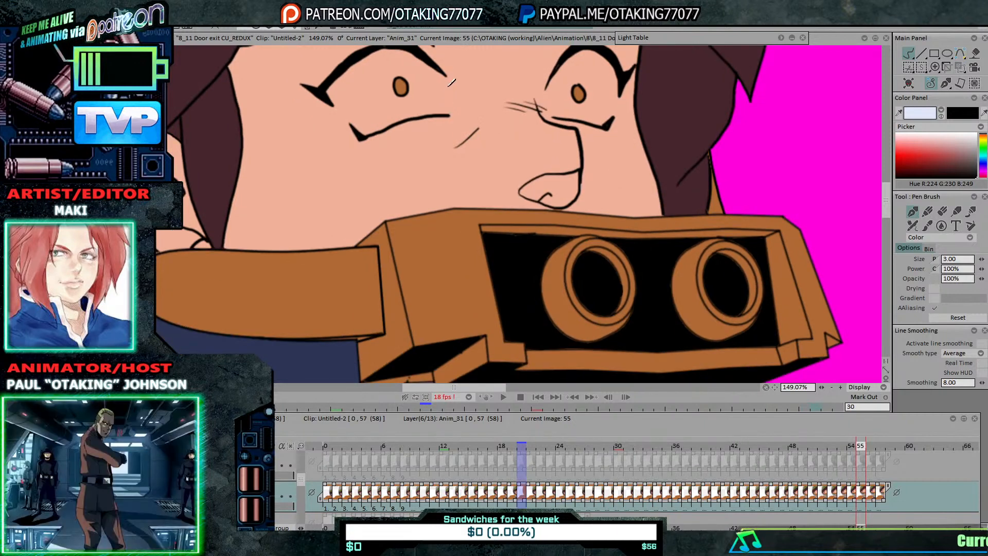
# Step: Close the left eye's inner corner on images 56 and 57, undoing and redrawing the stroke on image 56
pyautogui.press('Right')
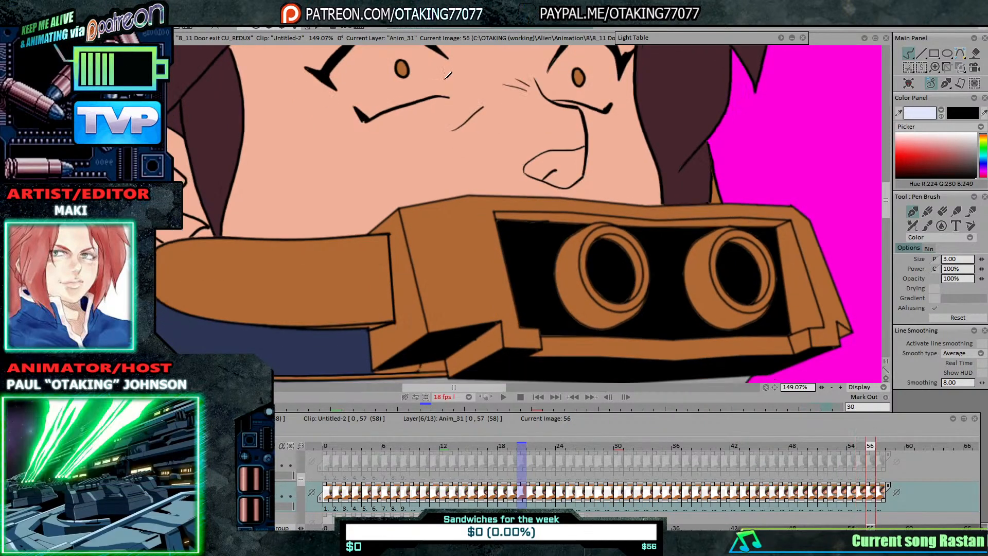
pyautogui.moveTo(446, 58)
pyautogui.mouseDown()
pyautogui.moveTo(450, 97)
pyautogui.moveTo(490, 126)
pyautogui.mouseUp()
pyautogui.hotkey('ctrl', 'z')
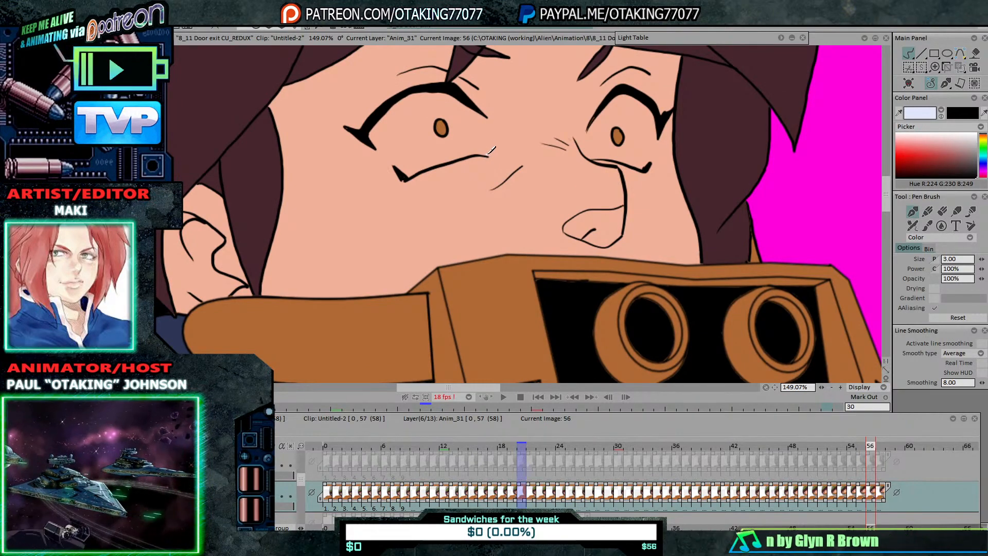
pyautogui.press('Right')
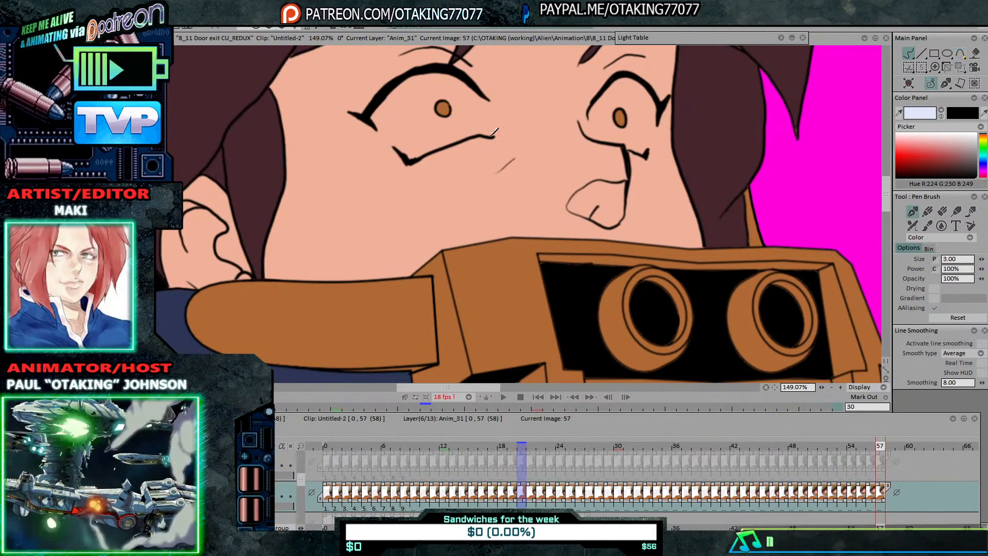
pyautogui.moveTo(493, 136); pyautogui.dragTo(487, 101)
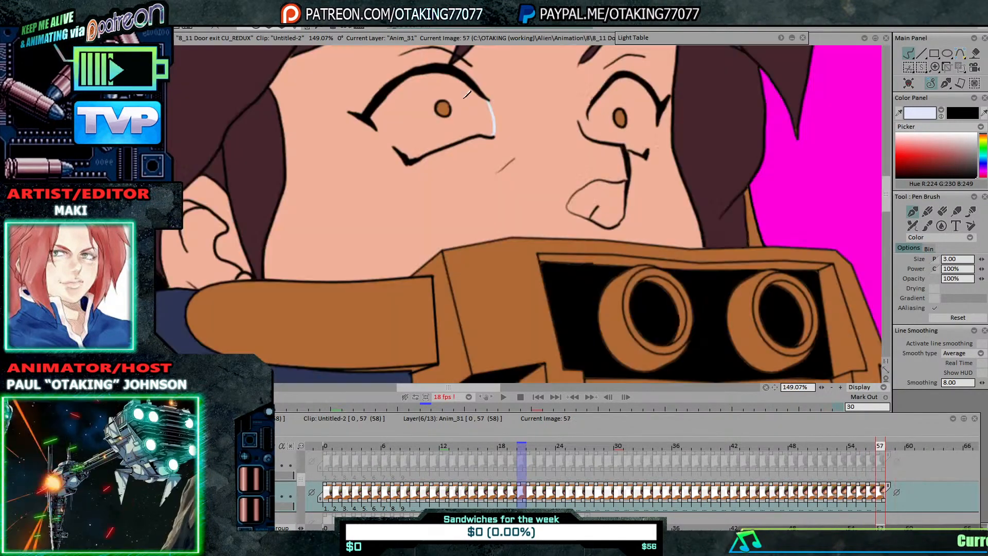
# Step: Working backwards from the last frame, close the left eye's outer corner with the pale line on images 56 to 52
pyautogui.press('Left')
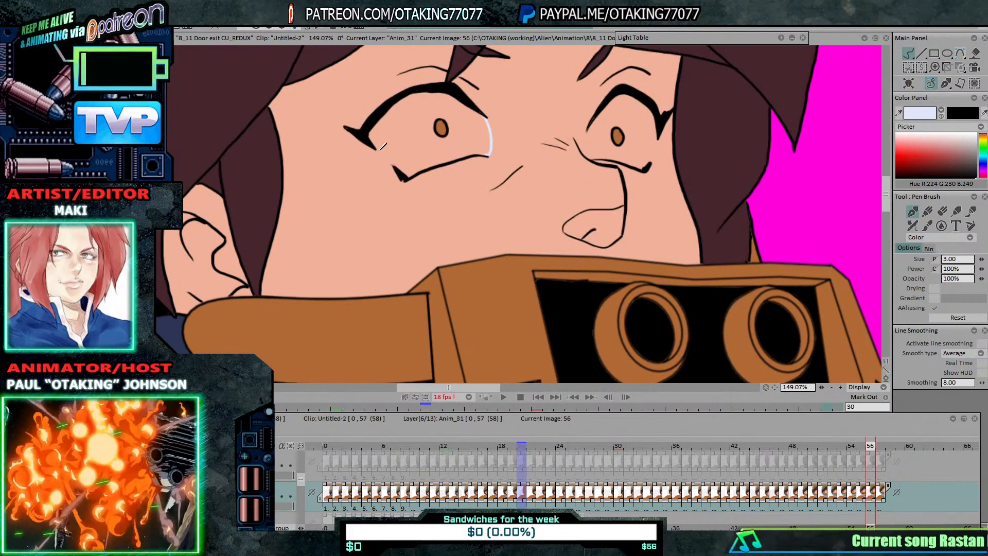
pyautogui.press('Left')
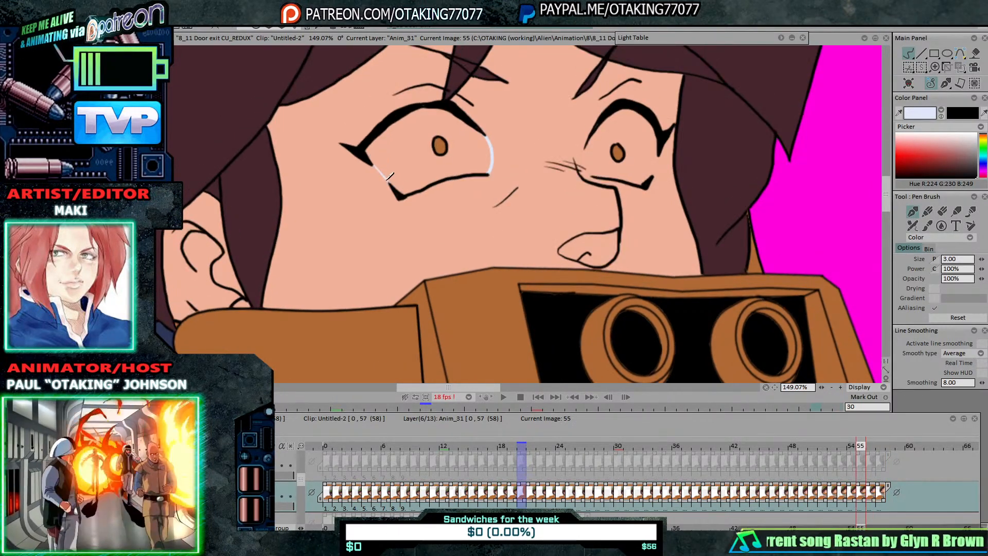
pyautogui.press('Left')
pyautogui.press('Left')
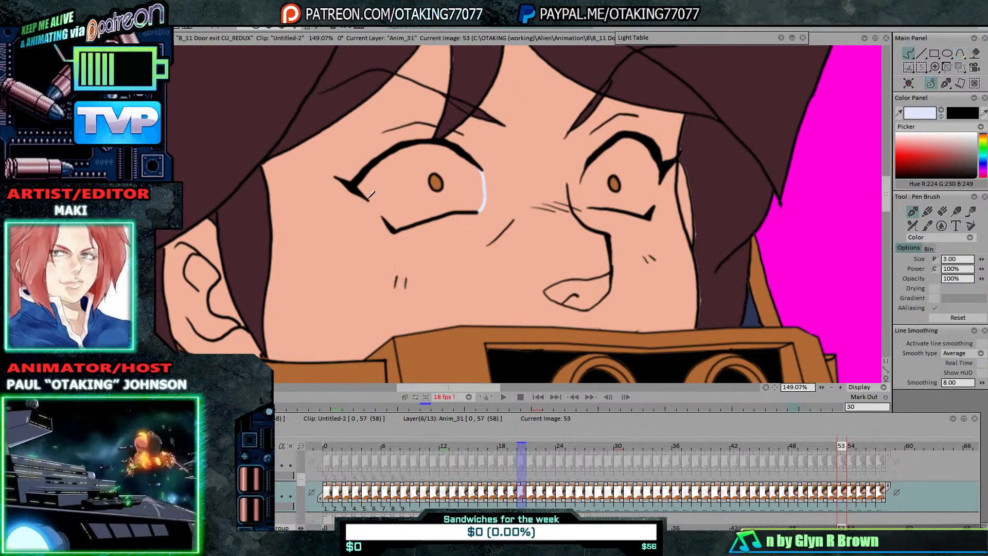
pyautogui.press('Left')
# Step: Add the pale closing line between the lashes at the left eye's outer corner on images 51 to 47
pyautogui.press('Left')
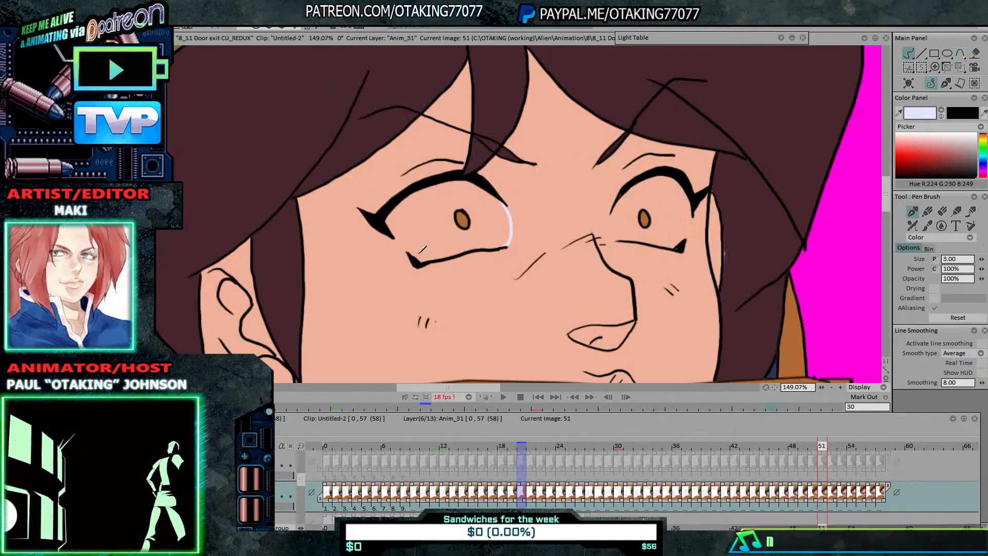
pyautogui.press('Left')
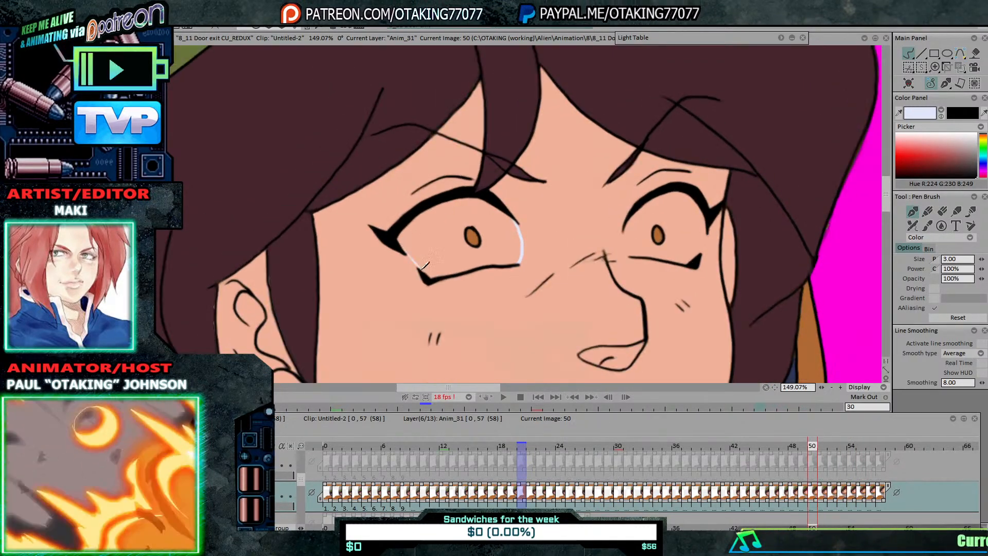
pyautogui.press('Left')
pyautogui.press('Left')
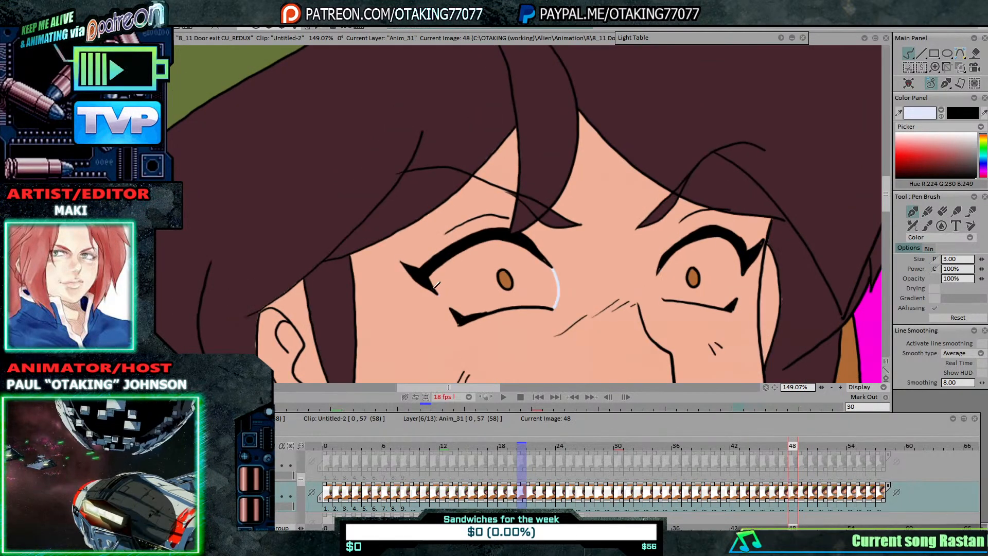
pyautogui.press('Left')
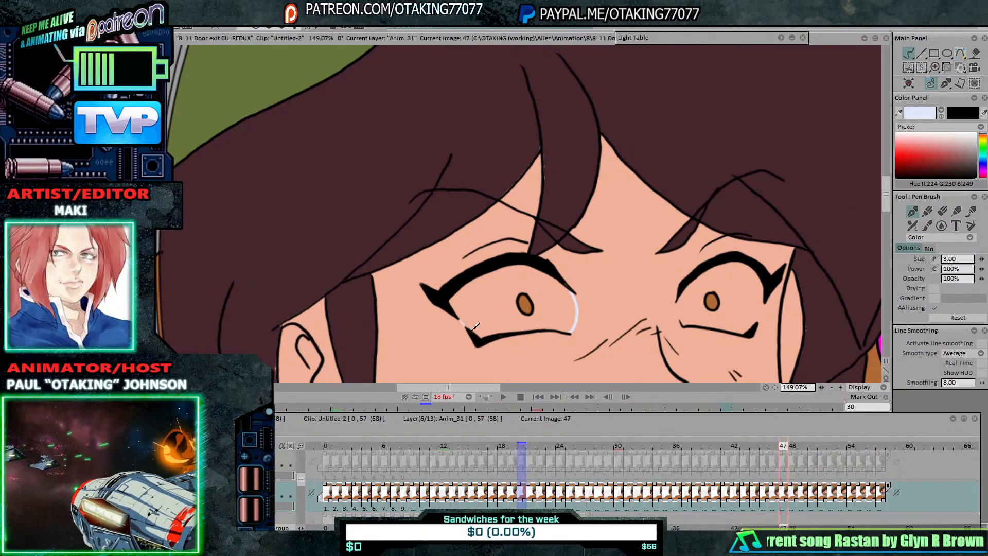
# Step: Close the left eye's outer corner with a pale stroke on images 46 to 44
pyautogui.press('Left')
pyautogui.press('Left')
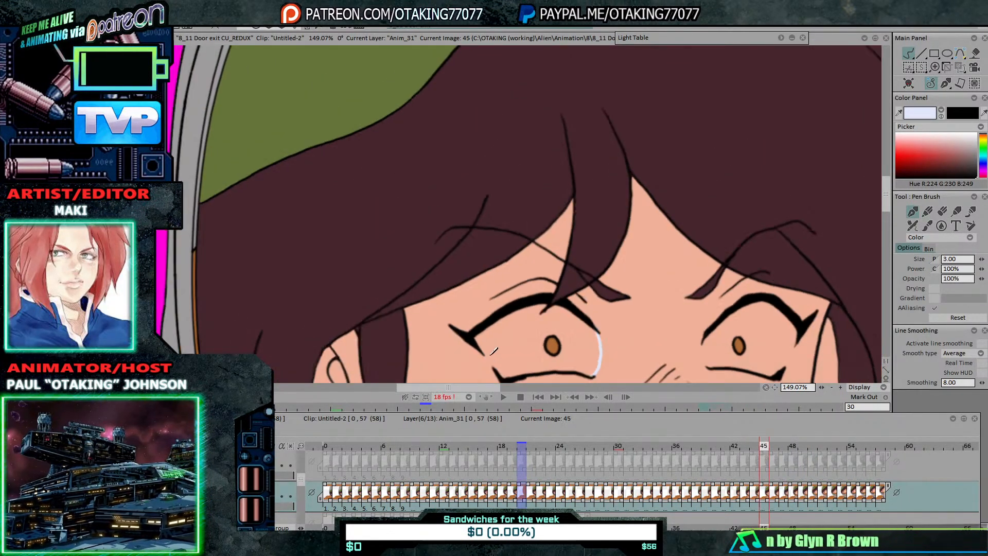
pyautogui.moveTo(565, 335); pyautogui.dragTo(546, 276)
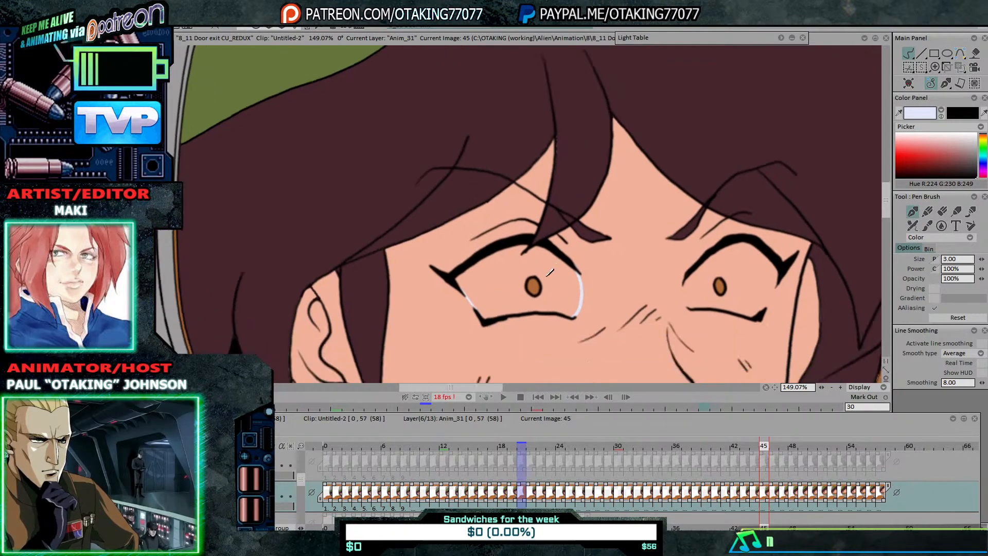
pyautogui.press('Left')
pyautogui.press('Left')
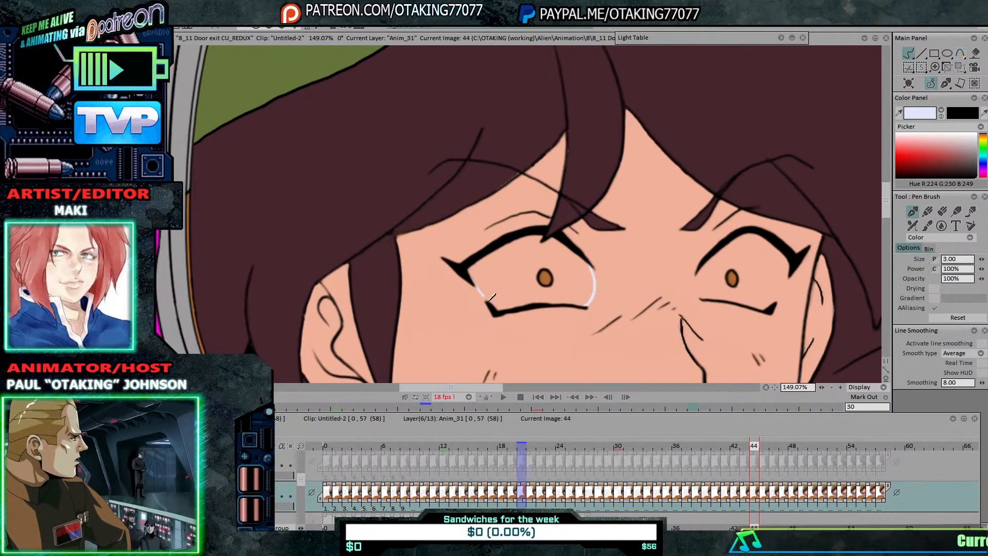
# Step: Continue the left eye's outer closing line backwards through images 42 to 39
pyautogui.press('Left')
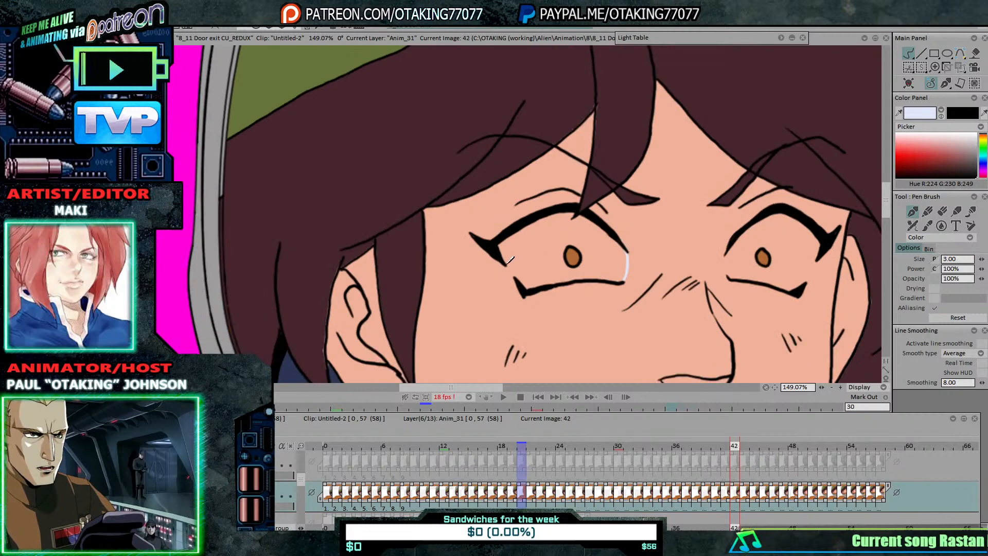
pyautogui.press('Left')
pyautogui.press('Left')
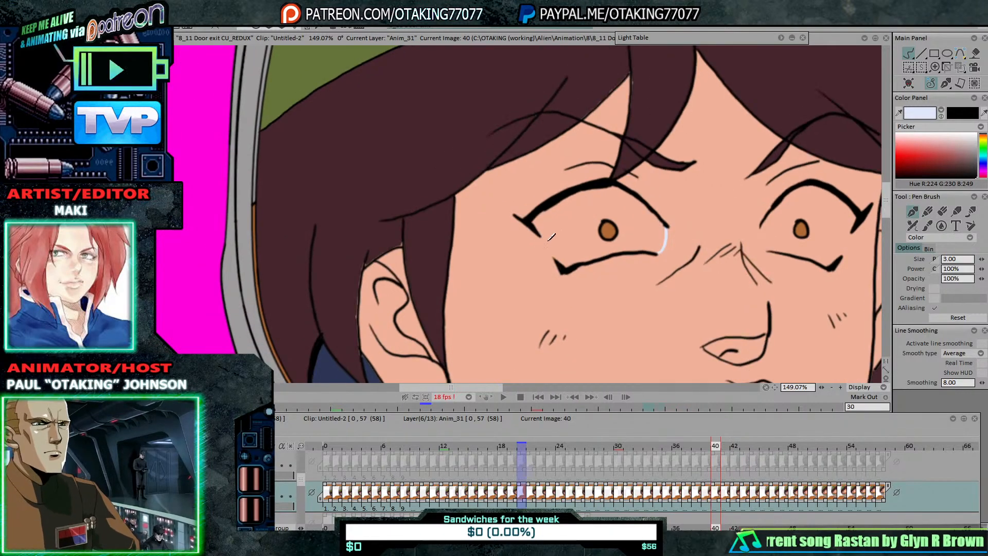
pyautogui.press('Left')
pyautogui.press('Left')
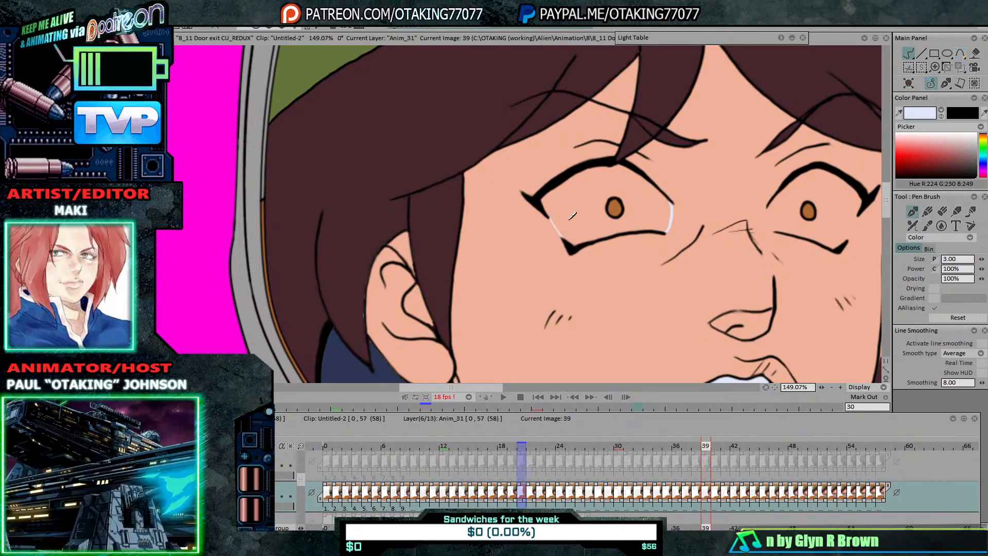
# Step: Draw the left eye's outer closing line on images 37 and 36, flipping between the two frames to compare it
pyautogui.press('Left')
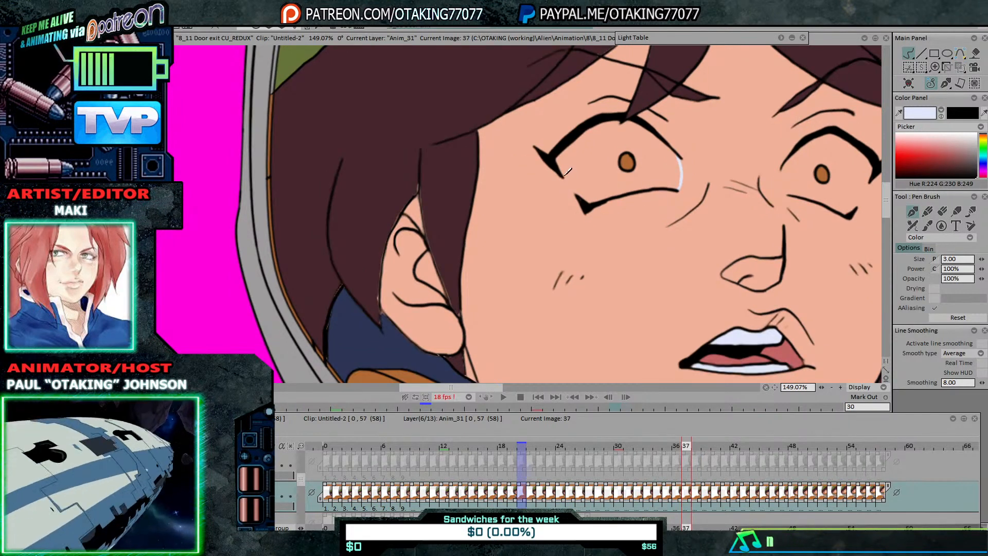
pyautogui.press('Left')
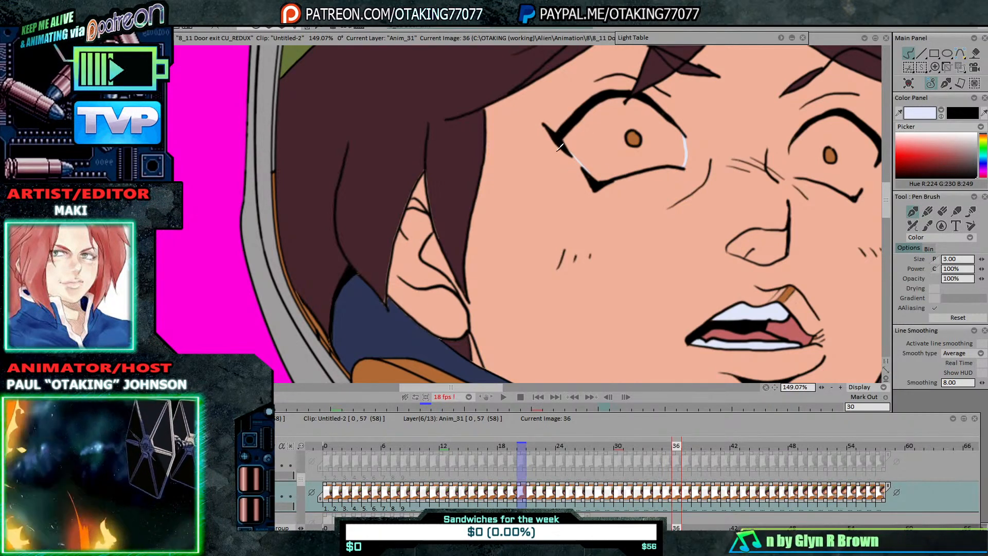
pyautogui.press('Right')
pyautogui.press('Left')
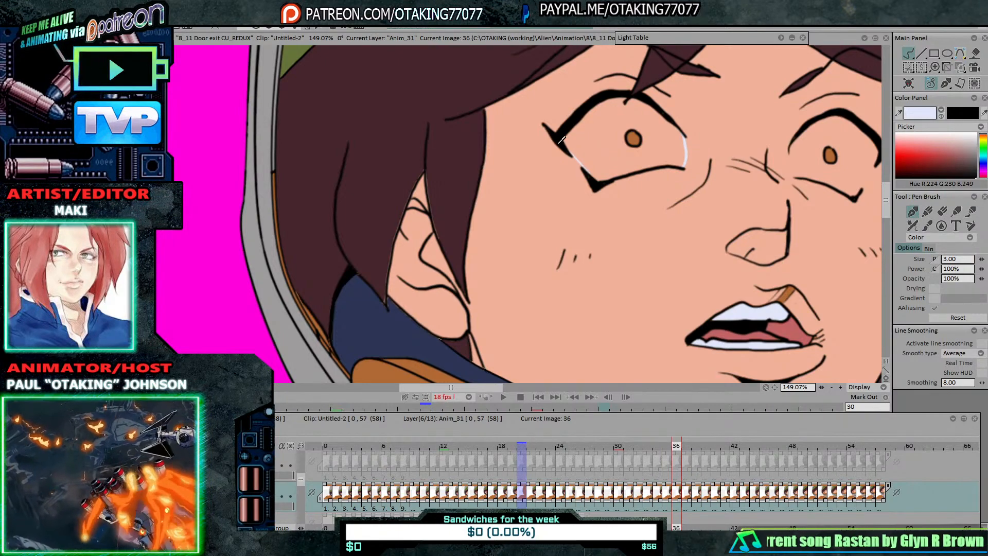
# Step: Join the upper and lower lash lines at the left eye's outer corner on images 35 to 31
pyautogui.press('Left')
pyautogui.press('Left')
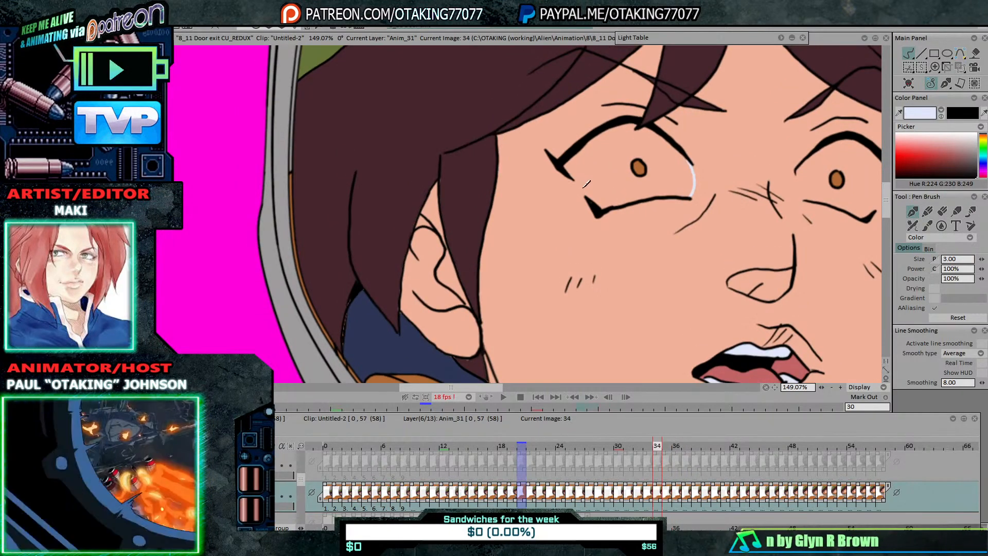
pyautogui.press('Left')
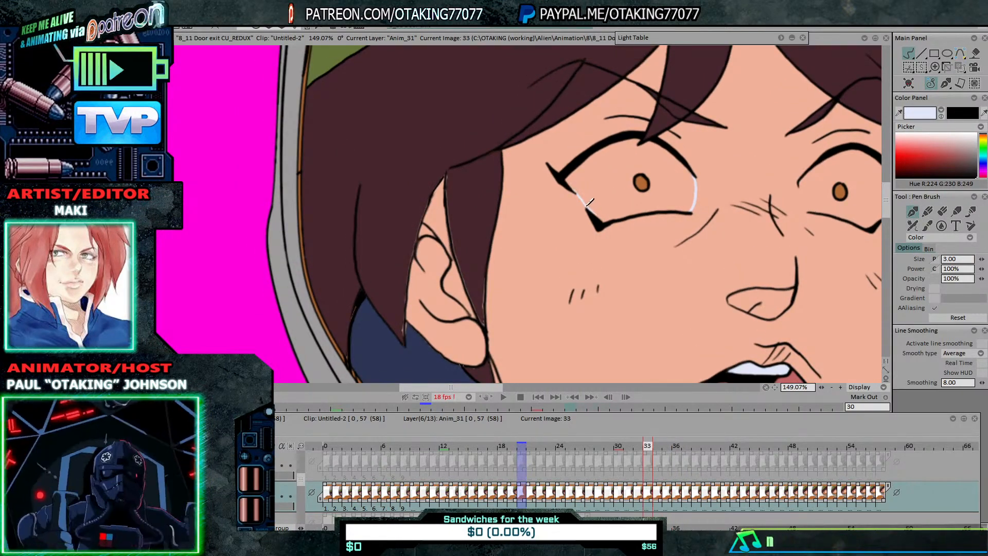
pyautogui.press('Left')
pyautogui.press('Left')
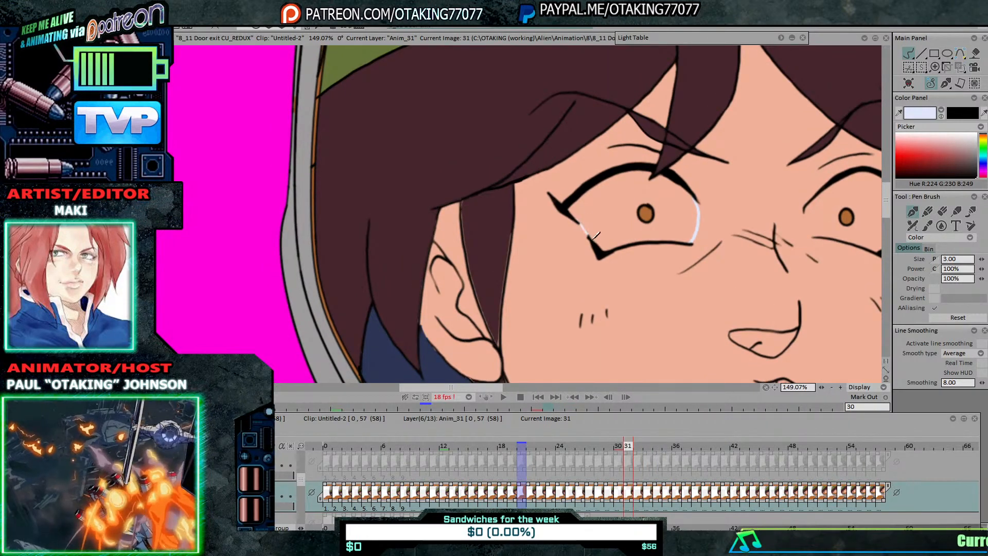
# Step: Close the left eye's outer corner on images 30 to 27, undoing the extra stroke near the ear on image 27
pyautogui.press('Left')
pyautogui.press('Left')
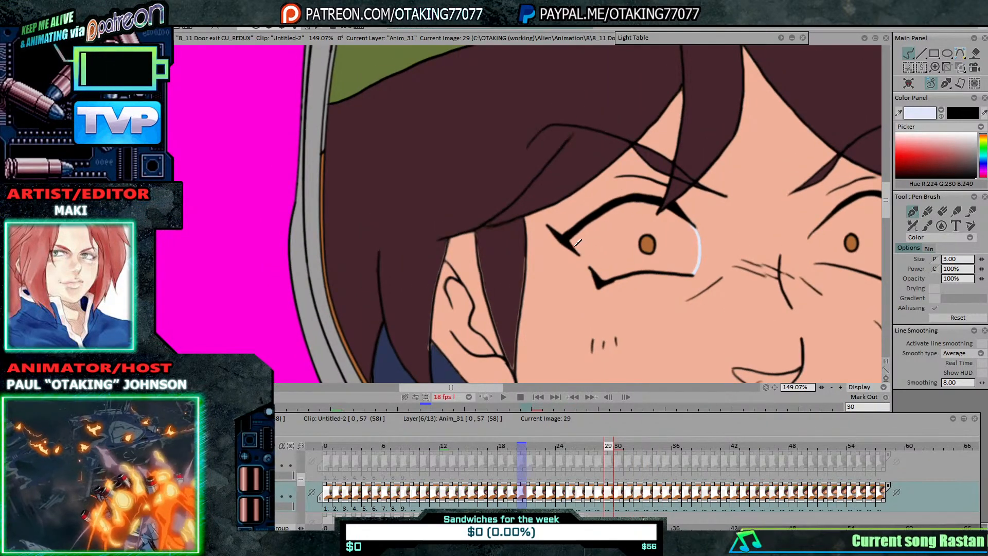
pyautogui.press('Left')
pyautogui.moveTo(586, 281); pyautogui.dragTo(570, 263)
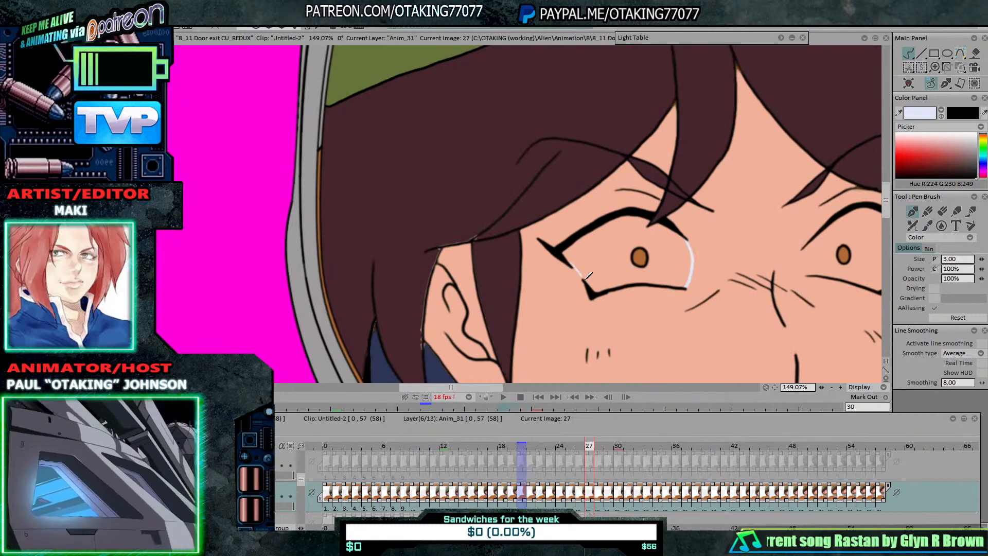
pyautogui.moveTo(430, 214)
pyautogui.mouseDown()
pyautogui.moveTo(470, 212)
pyautogui.moveTo(443, 309)
pyautogui.mouseUp()
pyautogui.hotkey('ctrl', 'z')
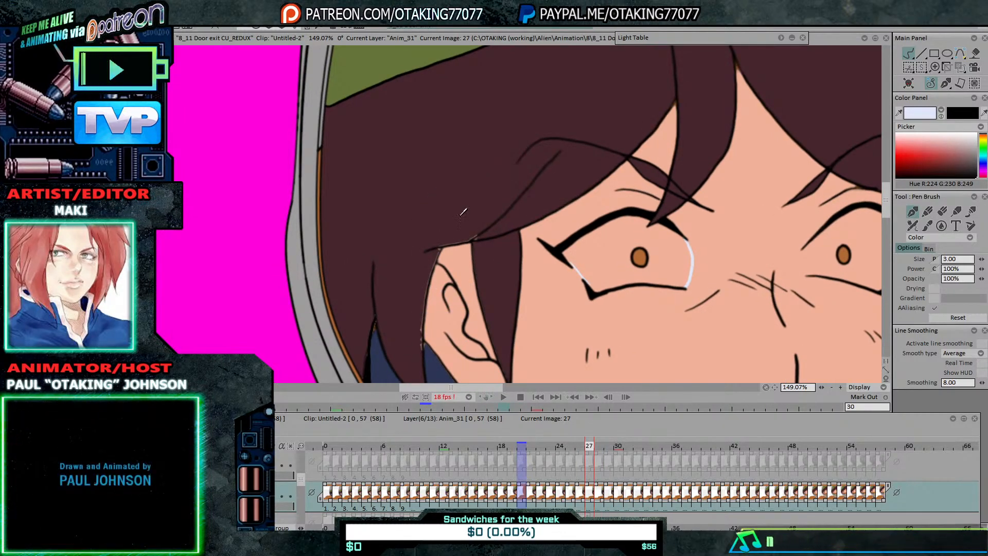
# Step: Add the left eye's outer closing line on images 26 to 23, flipping through the frames around image 25 to compare
pyautogui.press('Left')
pyautogui.press('Left')
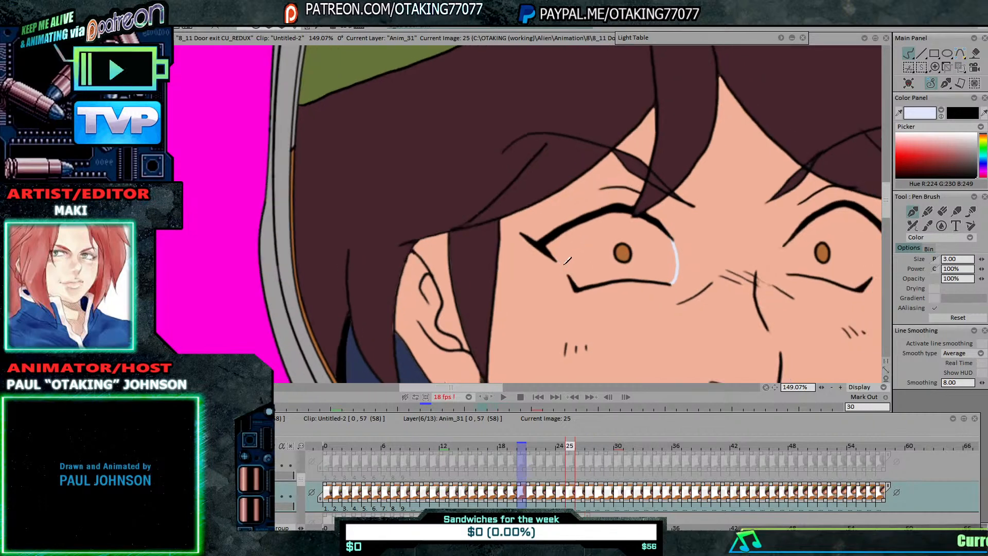
pyautogui.press('Left')
pyautogui.press('Left')
pyautogui.press('Right')
pyautogui.press('Right')
pyautogui.press('Left')
pyautogui.press('Right')
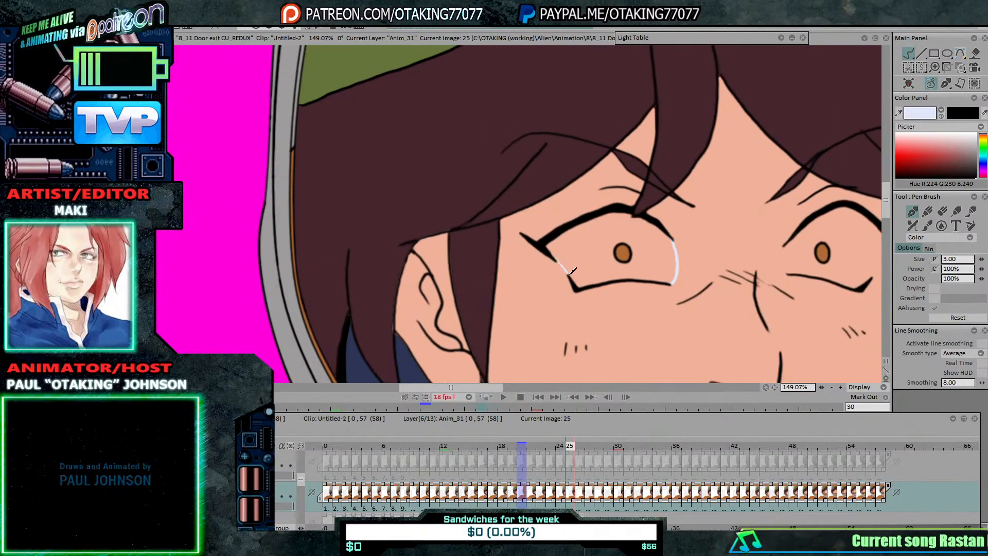
pyautogui.press('Left')
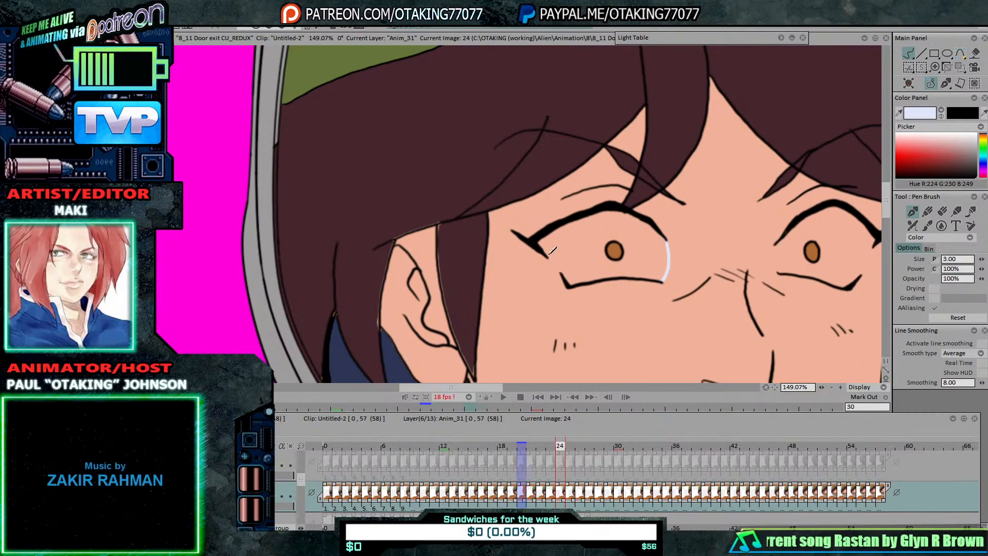
pyautogui.press('Left')
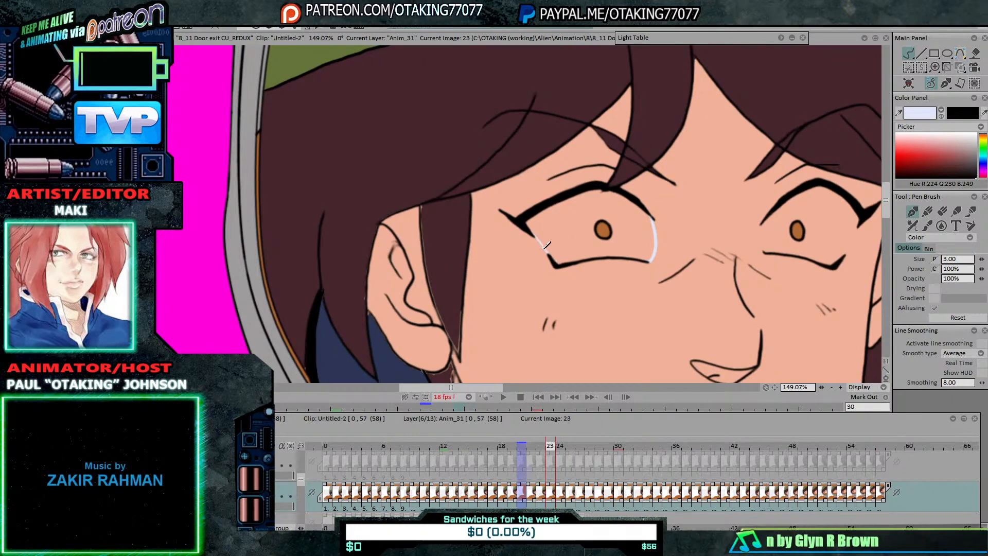
# Step: Add the left eye's outer closing line on images 22 and 21, flipping to image 20 to compare
pyautogui.press('Left')
pyautogui.press('Left')
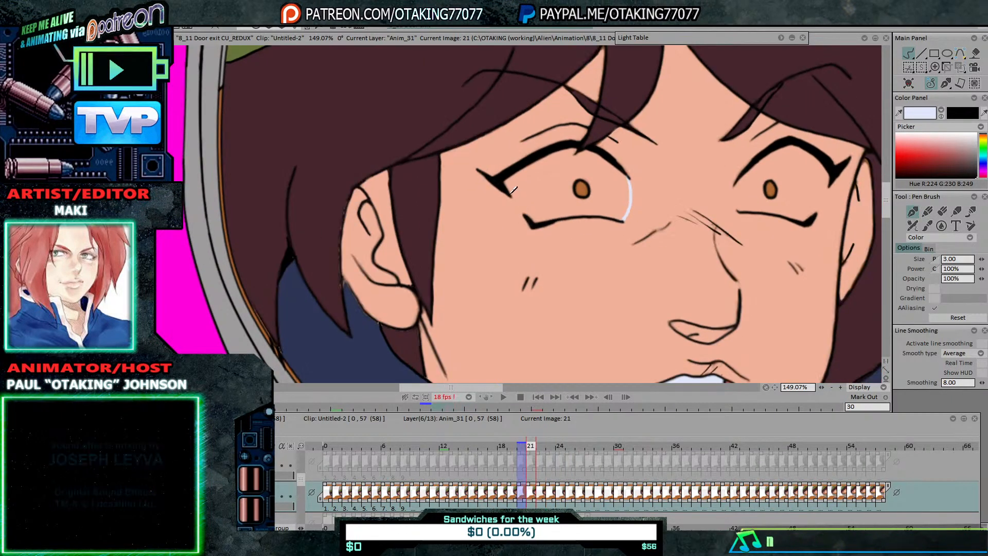
pyautogui.moveTo(513, 190); pyautogui.dragTo(527, 200)
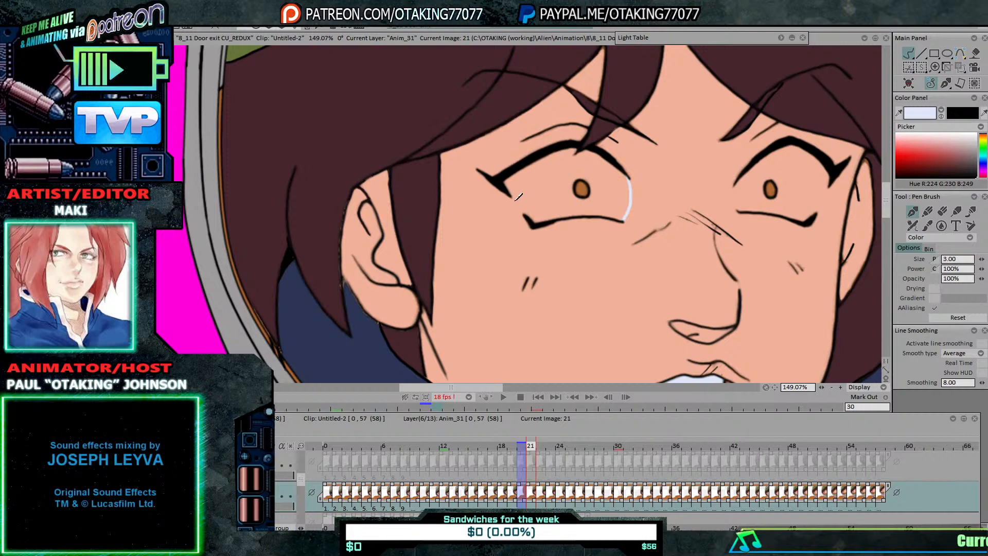
pyautogui.moveTo(512, 197); pyautogui.dragTo(524, 214)
pyautogui.press('Left')
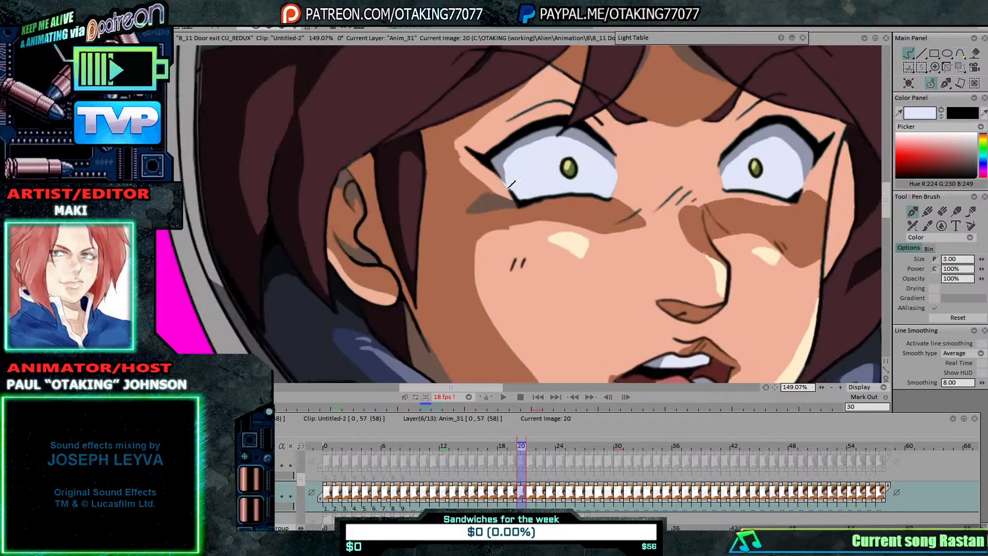
pyautogui.press('Right')
pyautogui.press('Left')
# Step: Set the Paint bucket's range to 13, undoing the first trial fill, and fill the left eye on image 21 with the eye-white colour
pyautogui.press('f')
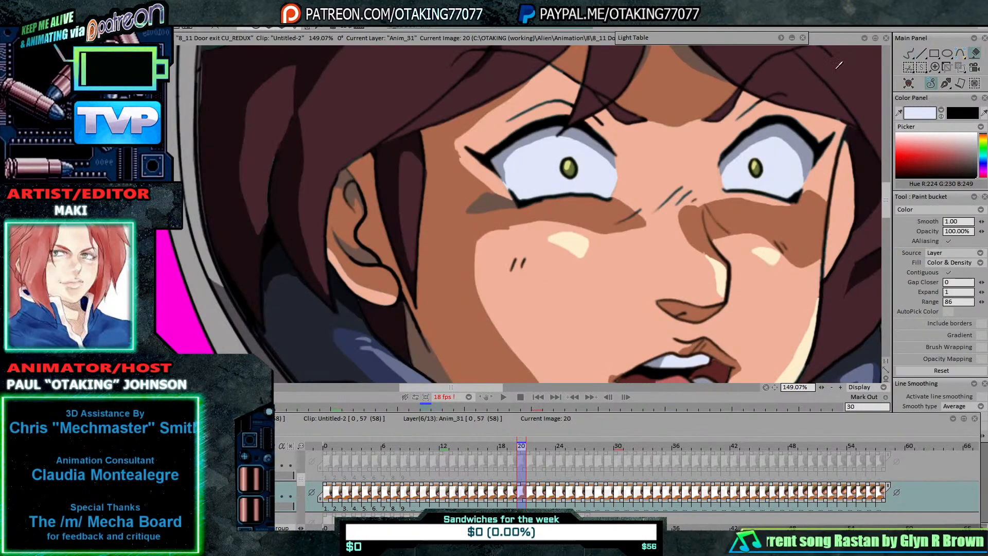
pyautogui.press('Right')
pyautogui.click(616, 204)
pyautogui.hotkey('ctrl', 'z')
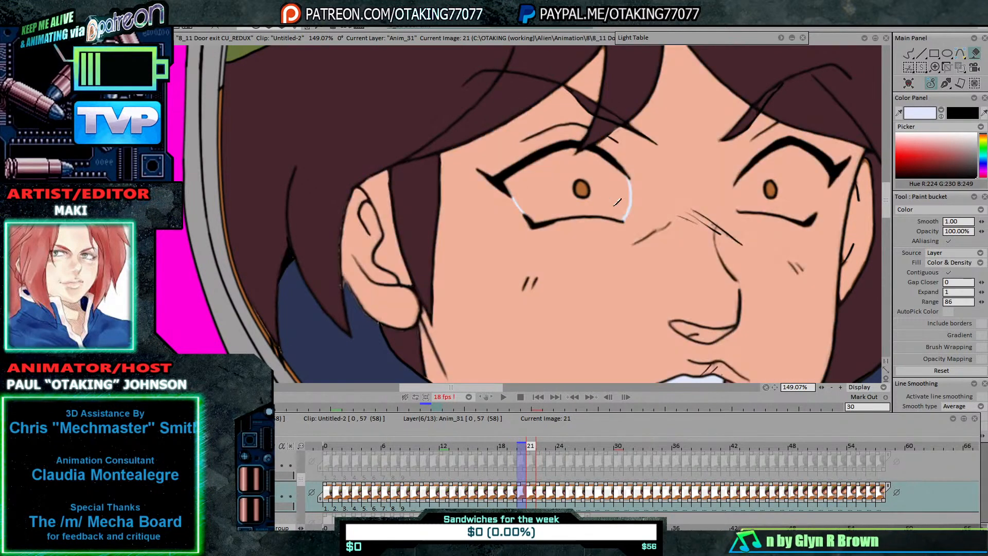
pyautogui.moveTo(971, 300); pyautogui.dragTo(947, 301)
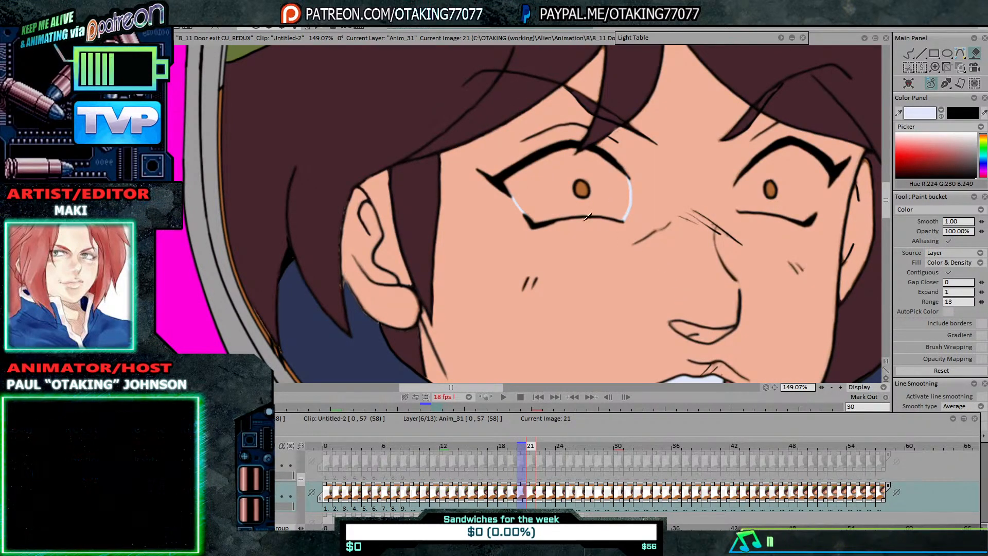
pyautogui.click(549, 178)
# Step: Fill the white of the left eye on images 22 to 29 with the eye-white colour
pyautogui.press('Right')
pyautogui.press('Right')
pyautogui.press('Right')
pyautogui.press('Right')
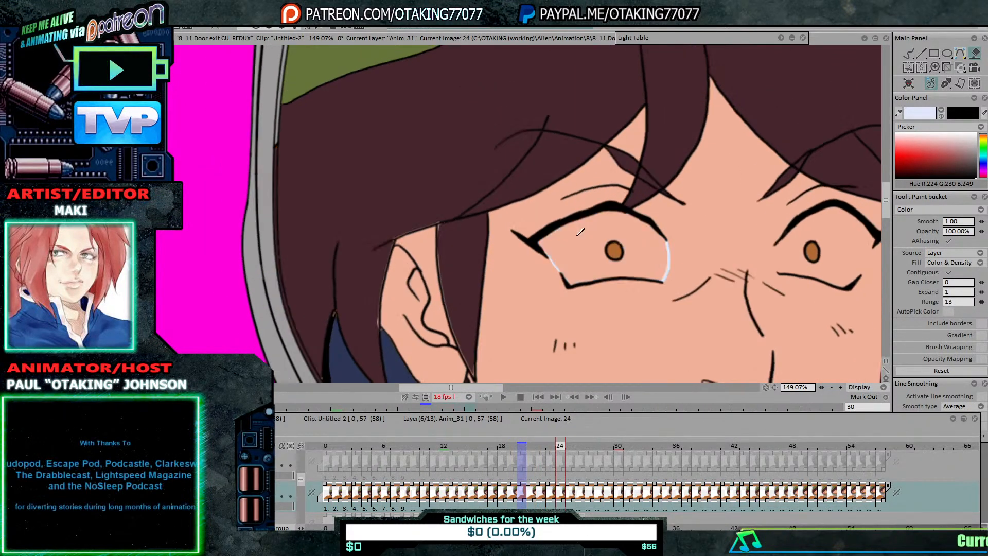
pyautogui.press('Right')
pyautogui.press('Right')
pyautogui.press('Right')
pyautogui.press('Right')
pyautogui.press('Right')
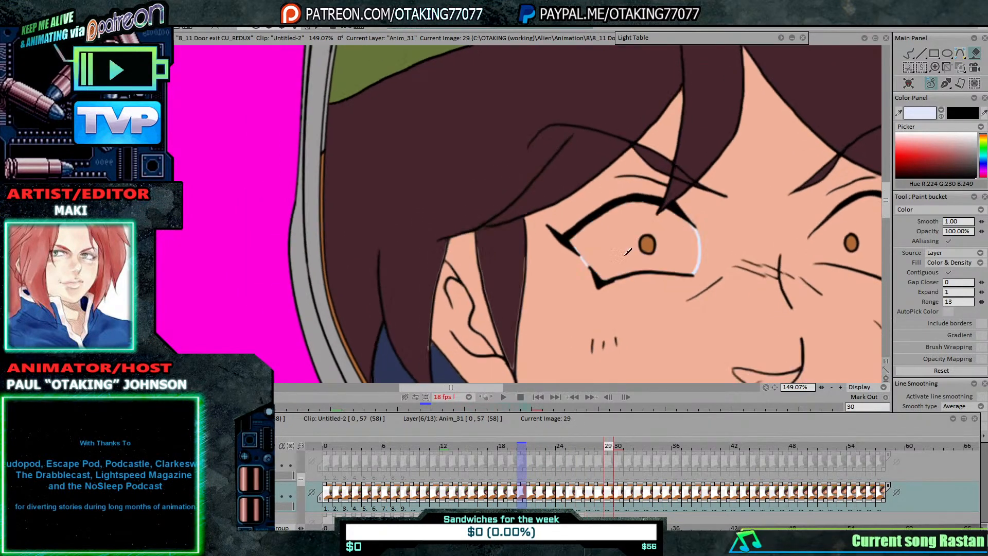
# Step: Fill the left eye's white area on images 30 to 34
pyautogui.press('Right')
pyautogui.click(619, 220)
pyautogui.press('Right')
pyautogui.press('Right')
pyautogui.press('Right')
pyautogui.click(596, 145)
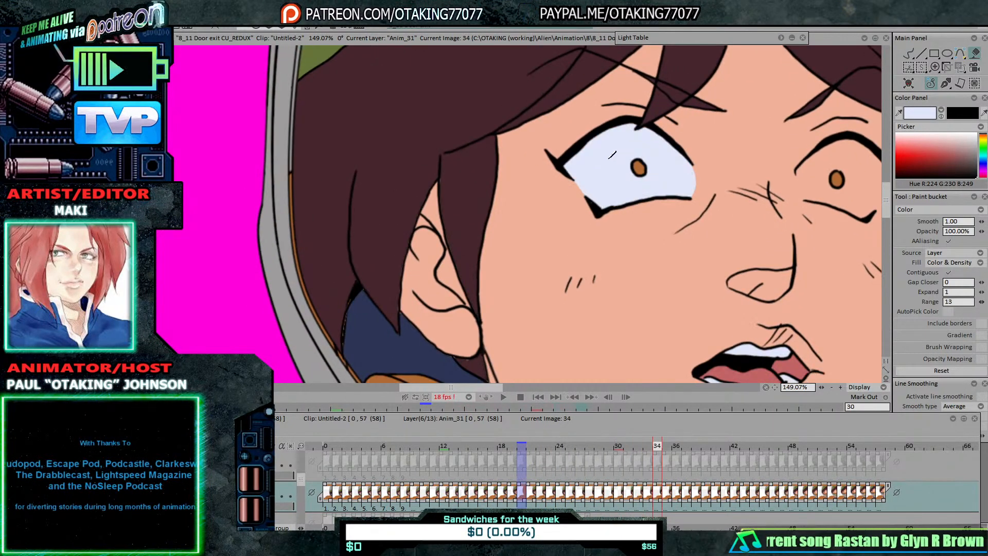
# Step: Fill the left eye's enclosed area with eye-white on images 35 to 40
pyautogui.press('Right')
pyautogui.press('Right')
pyautogui.press('Right')
pyautogui.press('Right')
pyautogui.click(579, 177)
pyautogui.press('Right')
pyautogui.press('Right')
pyautogui.click(568, 216)
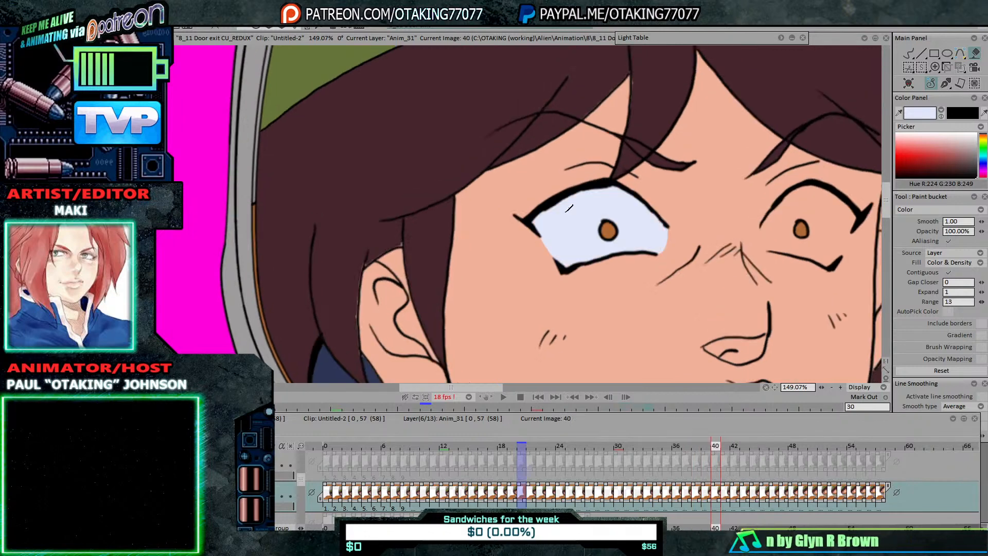
# Step: Fill the left eye with eye-white on images 41 to 44, going back for image 43
pyautogui.press('Right')
pyautogui.click(549, 240)
pyautogui.press('Right')
pyautogui.press('Right')
pyautogui.press('Right')
pyautogui.click(509, 268)
pyautogui.press('Left')
pyautogui.click(507, 268)
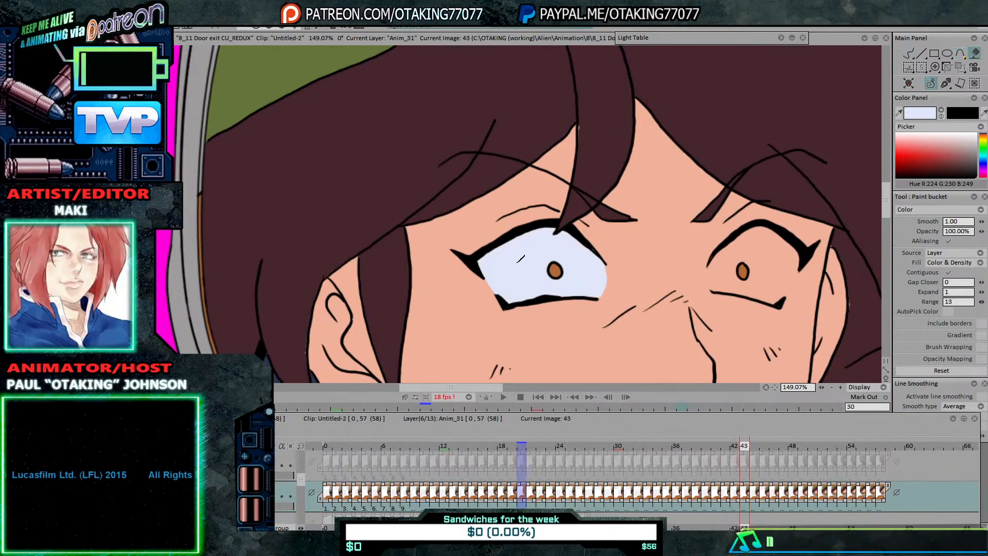
# Step: Fill the white of the left eye on images 45 to 49
pyautogui.press('Right')
pyautogui.press('Right')
pyautogui.click(498, 271)
pyautogui.press('Right')
pyautogui.click(488, 260)
pyautogui.press('Right')
pyautogui.press('Right')
pyautogui.click(459, 221)
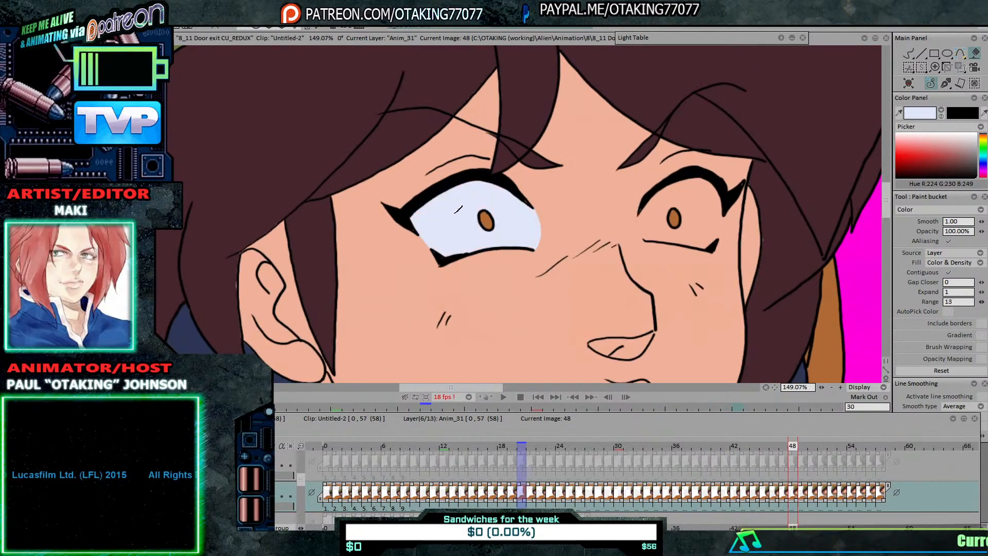
pyautogui.press('Right')
pyautogui.click(449, 200)
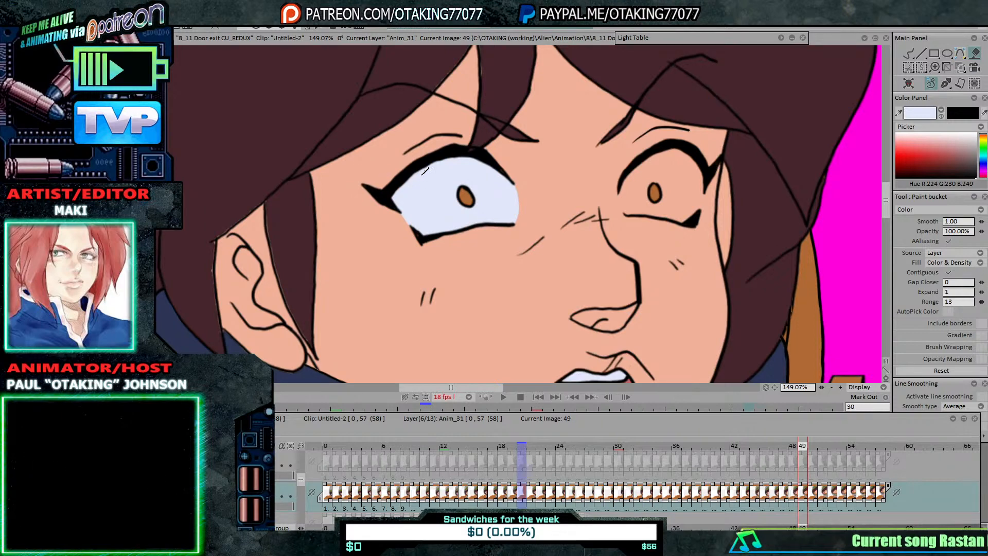
# Step: Fill the left eye with the eye-white colour on images 50 to 53
pyautogui.press('Right')
pyautogui.click(417, 164)
pyautogui.press('Right')
pyautogui.click(411, 154)
pyautogui.press('Right')
pyautogui.click(405, 145)
pyautogui.press('Right')
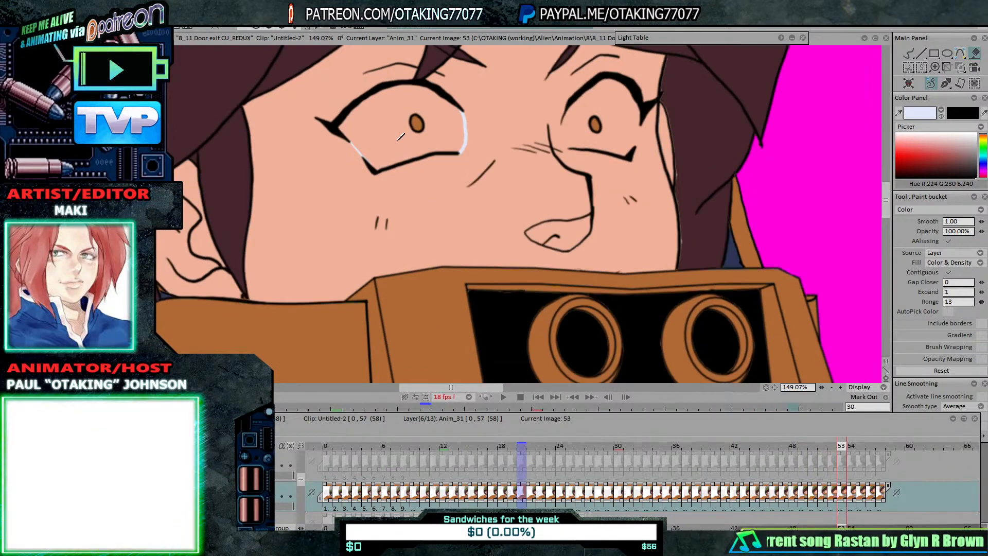
pyautogui.click(400, 137)
# Step: Fill the left eye with eye-white on the last frames, images 54 to 57
pyautogui.press('Right')
pyautogui.click(403, 122)
pyautogui.press('Right')
pyautogui.click(407, 105)
pyautogui.press('Right')
pyautogui.click(410, 90)
pyautogui.press('Right')
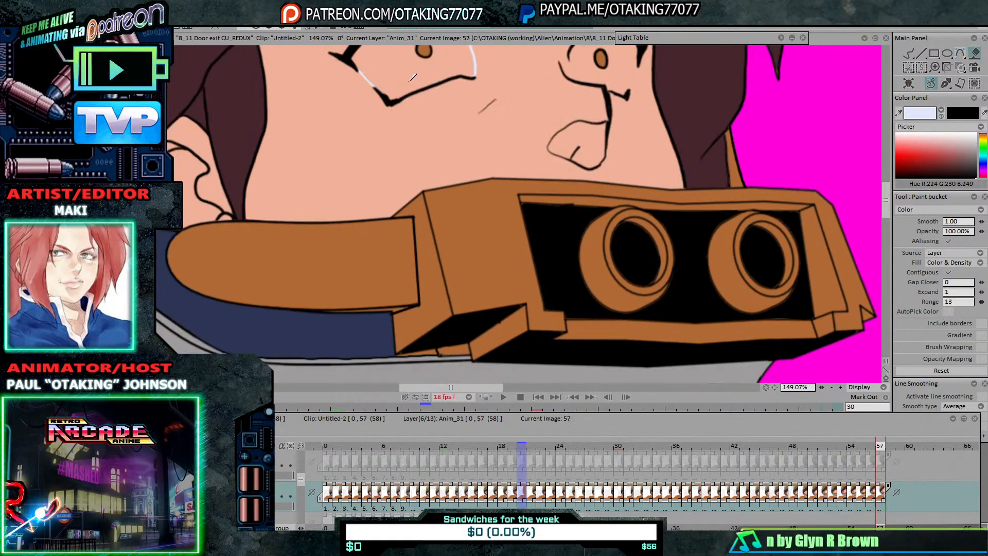
pyautogui.click(412, 77)
# Step: Go back frame by frame from image 57 to image 22, checking the left eye's white fill on each
pyautogui.press('Left')
pyautogui.press('Left')
pyautogui.press('Left')
pyautogui.press('Left')
pyautogui.press('Left')
pyautogui.press('Left')
pyautogui.press('Left')
pyautogui.press('Left')
pyautogui.press('Left')
pyautogui.press('Left')
pyautogui.press('Left')
pyautogui.press('Left')
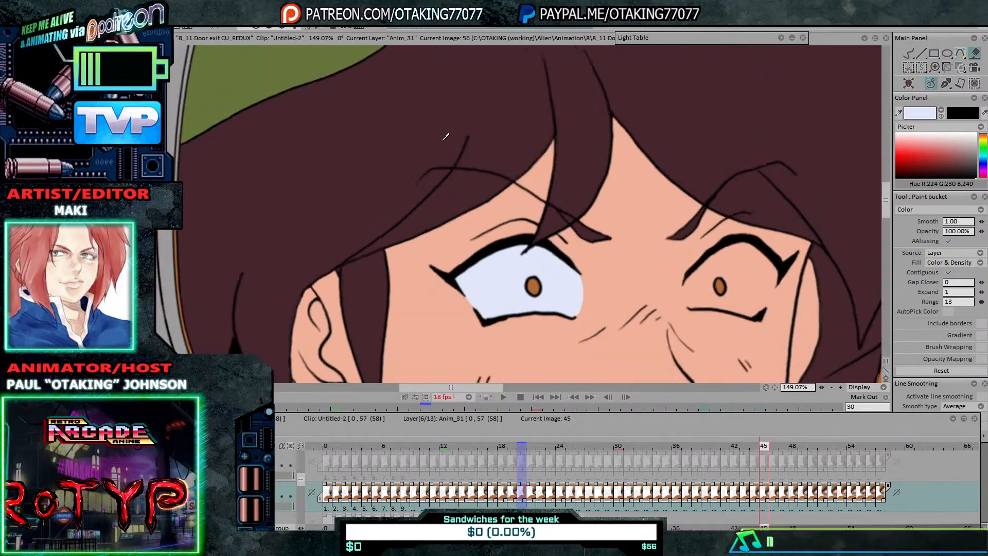
pyautogui.press('Left')
pyautogui.press('Left')
pyautogui.press('Left')
pyautogui.press('Left')
pyautogui.press('Left')
pyautogui.press('Left')
pyautogui.press('Left')
pyautogui.press('Left')
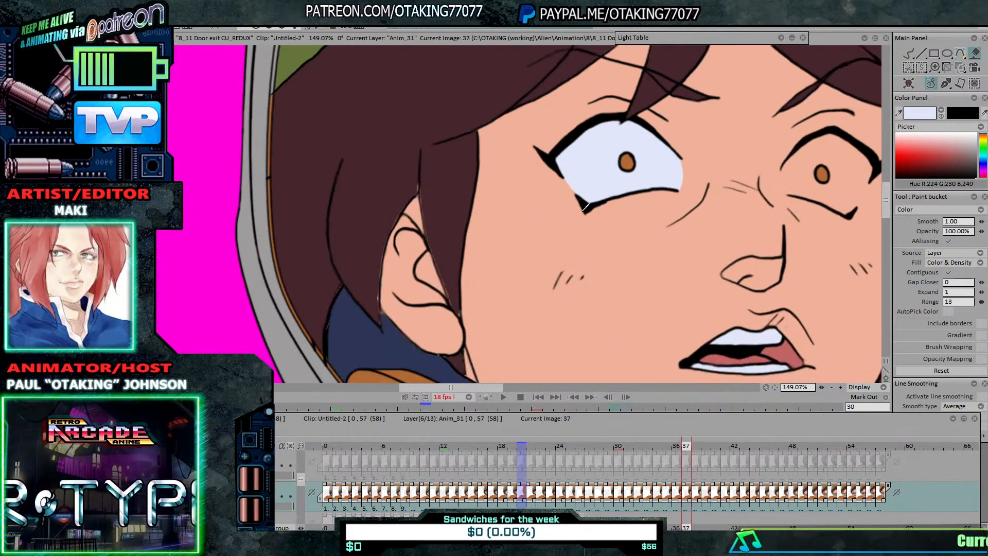
pyautogui.press('Left')
pyautogui.press('Left')
pyautogui.press('Left')
pyautogui.press('Left')
pyautogui.press('Left')
pyautogui.press('Left')
pyautogui.press('Left')
pyautogui.press('Left')
pyautogui.press('Left')
pyautogui.press('Left')
pyautogui.press('Left')
pyautogui.press('Left')
pyautogui.press('Left')
pyautogui.press('Left')
pyautogui.press('Left')
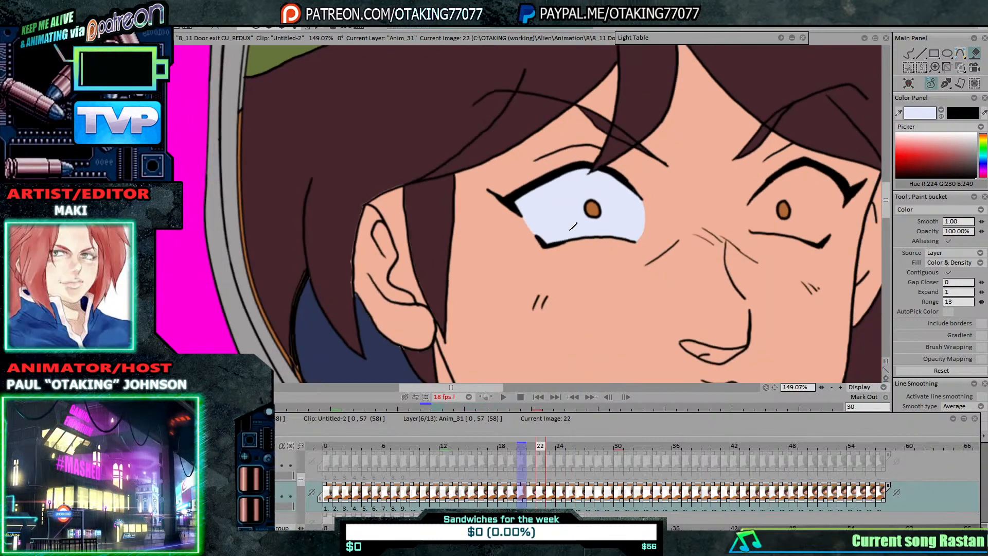
# Step: Fill the left eye with eye-white on images 19 to 13, skipping the already coloured image 20
pyautogui.press('Left')
pyautogui.press('Left')
pyautogui.press('Left')
pyautogui.press('Left')
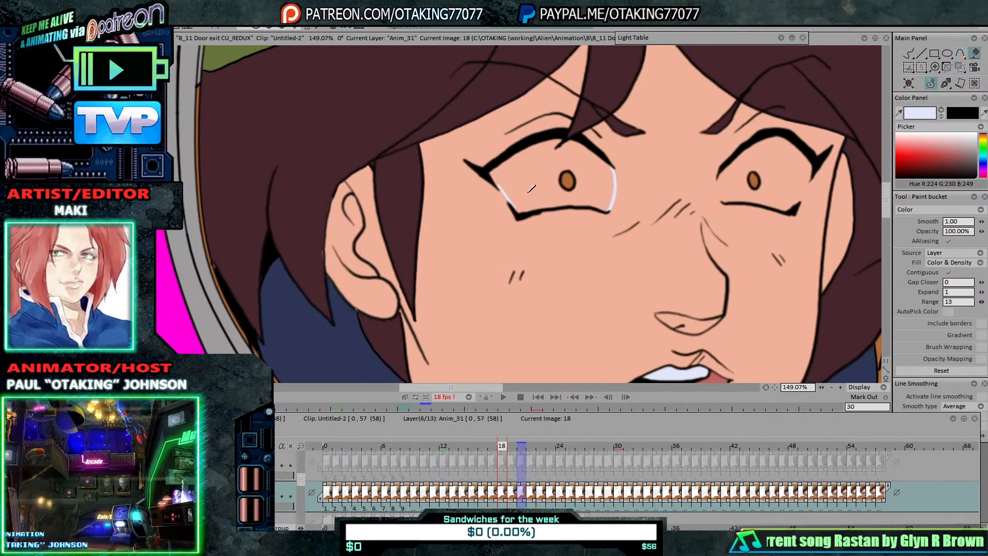
pyautogui.press('Left')
pyautogui.press('Left')
pyautogui.press('Left')
pyautogui.press('Left')
pyautogui.press('Left')
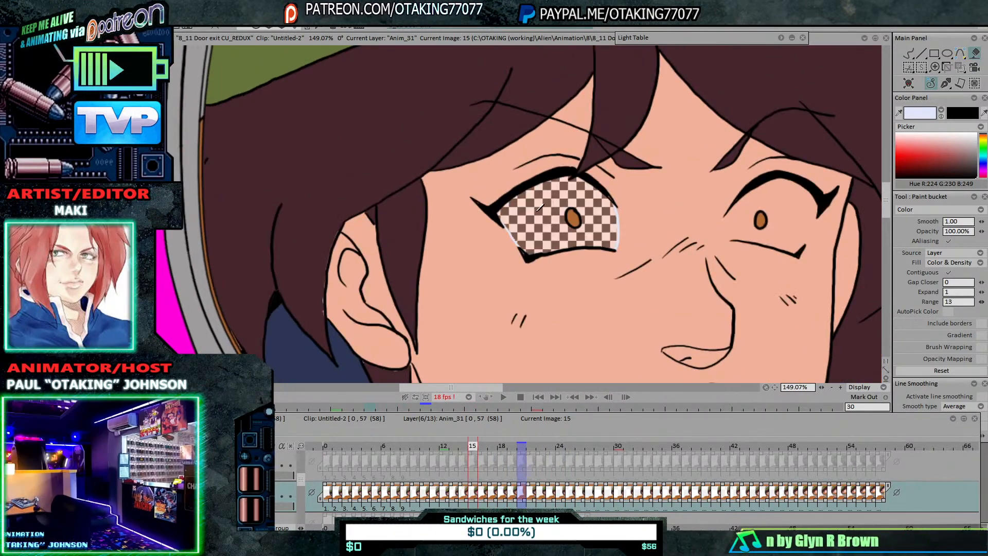
pyautogui.click(563, 268)
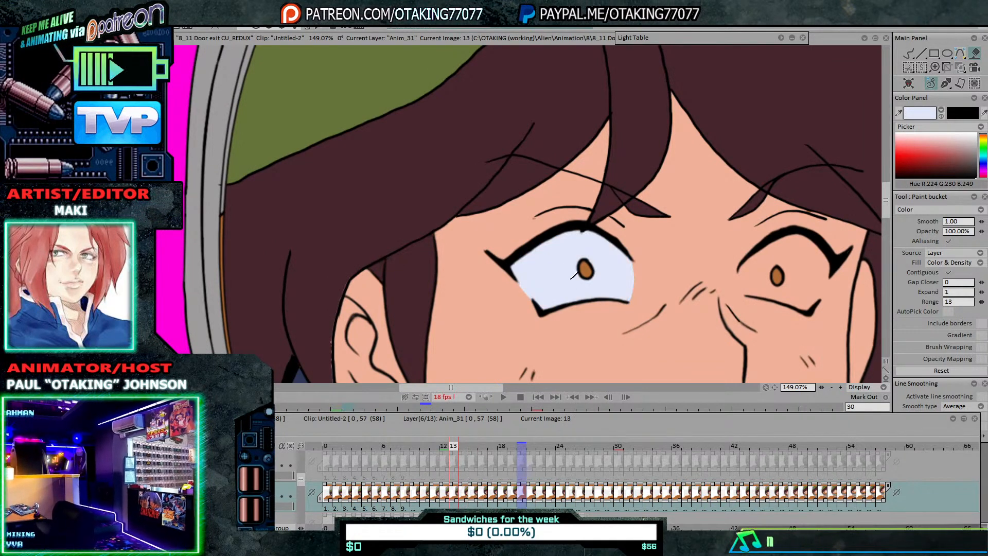
pyautogui.moveTo(591, 297); pyautogui.dragTo(592, 248)
# Step: Fill the white of the left eye on images 12, 11 and 10
pyautogui.press('Left')
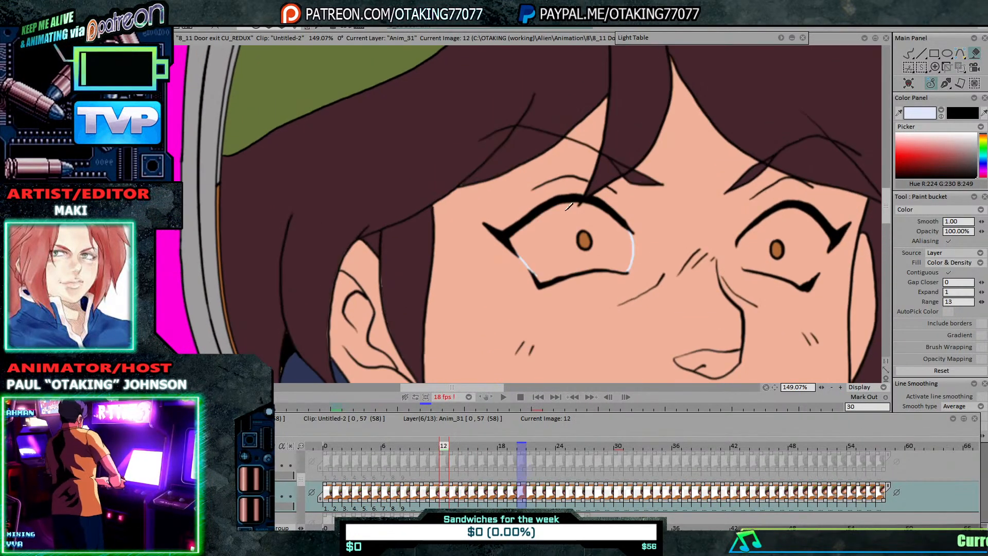
pyautogui.press('Left')
pyautogui.press('Right')
pyautogui.click(562, 228)
pyautogui.press('Left')
pyautogui.click(548, 228)
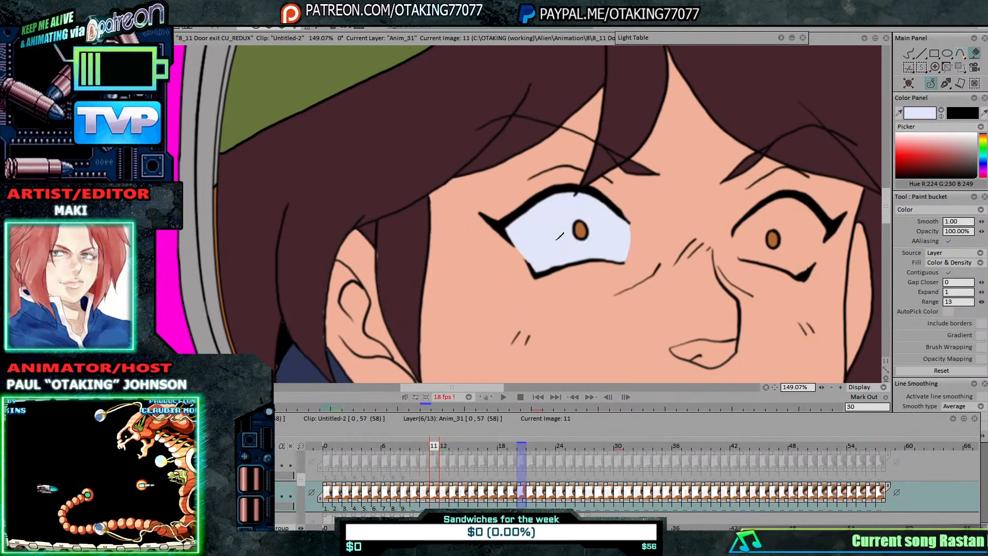
pyautogui.press('Left')
pyautogui.click(547, 228)
# Step: Fill the left eye with eye-white on images 9 to 6
pyautogui.press('Left')
pyautogui.click(547, 215)
pyautogui.press('Left')
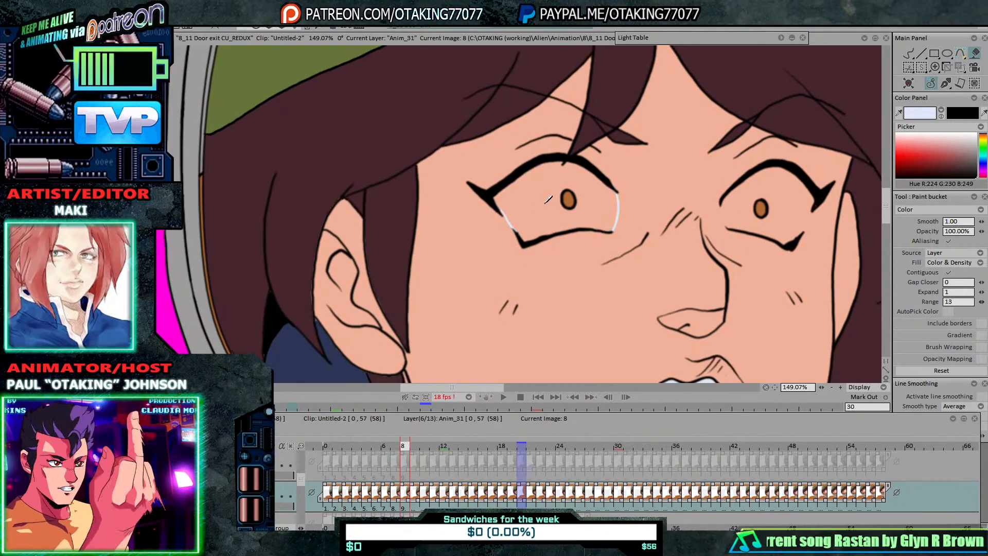
pyautogui.click(542, 204)
pyautogui.press('Left')
pyautogui.click(544, 189)
pyautogui.press('Left')
pyautogui.click(544, 188)
# Step: Fill the left eye with the eye-white colour on the remaining images 5 to 0
pyautogui.press('Left')
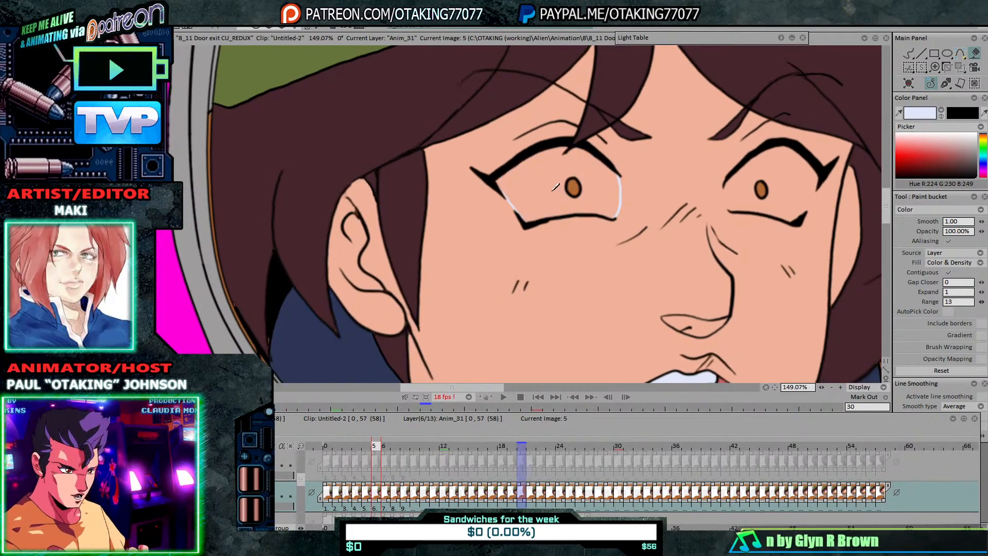
pyautogui.click(559, 183)
pyautogui.press('Left')
pyautogui.click(559, 182)
pyautogui.press('Left')
pyautogui.click(564, 211)
pyautogui.press('Left')
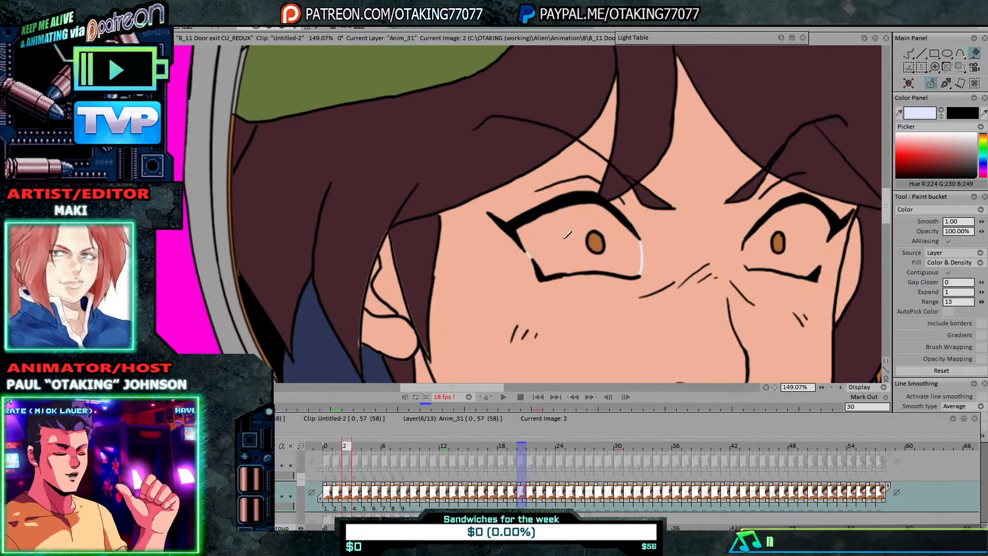
pyautogui.press('Left')
pyautogui.press('Left')
pyautogui.click(571, 309)
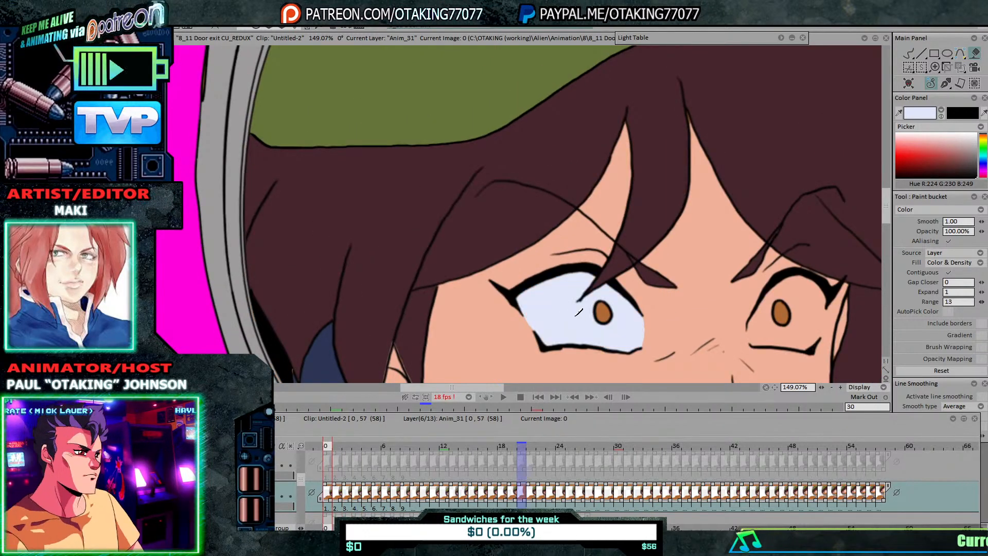
# Step: Draw the right eye's inner closing line with the Pen Brush in the eye-white colour on images 0 and 1
pyautogui.scroll(-4, 590, 316)
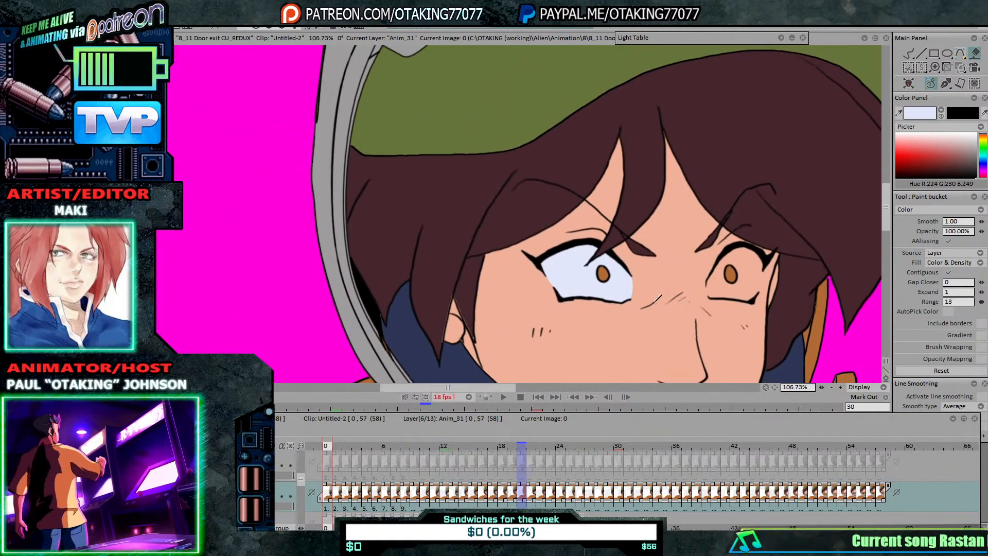
pyautogui.press('b')
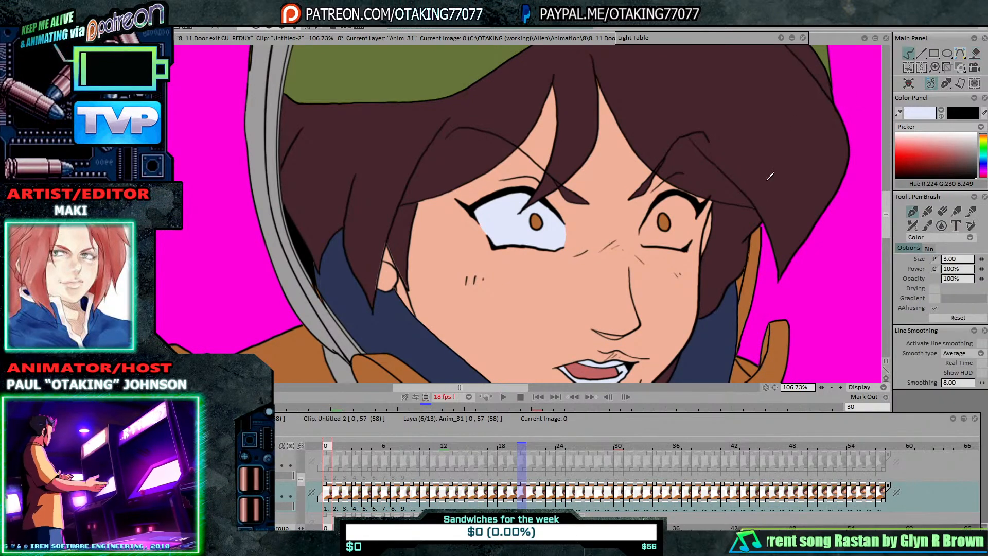
pyautogui.scroll(1, 670, 216)
pyautogui.scroll(8, 669, 216)
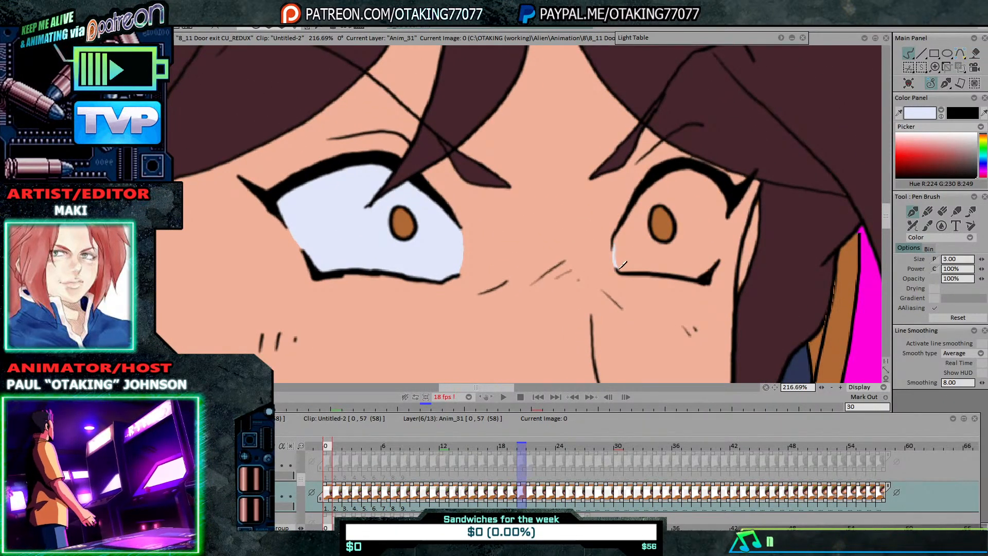
pyautogui.press('Right')
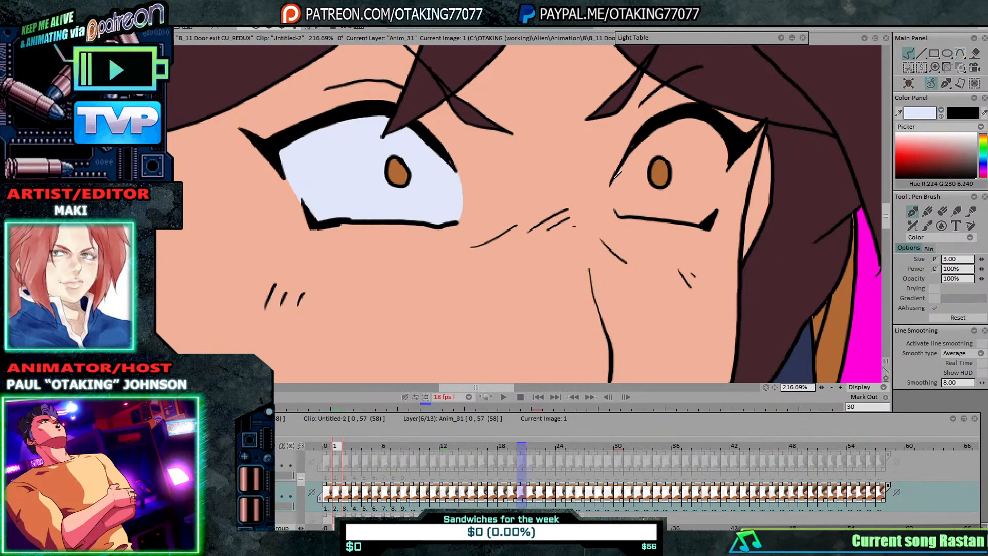
pyautogui.scroll(-2, 612, 185)
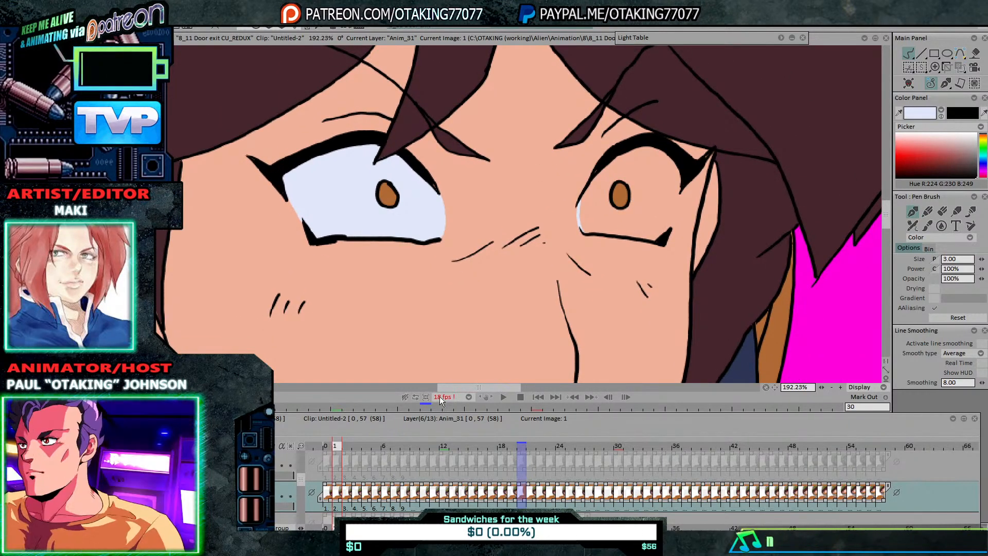
# Step: Close the right eye's inner corner on image 2, comparing with image 1, and move on to image 3
pyautogui.press('Right')
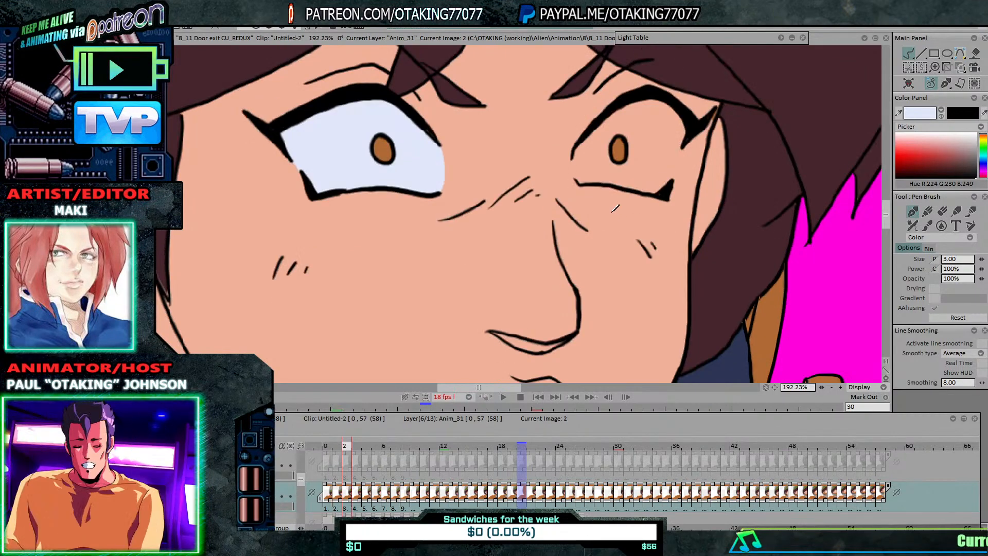
pyautogui.press('Left')
pyautogui.press('Right')
pyautogui.moveTo(573, 159); pyautogui.dragTo(578, 181)
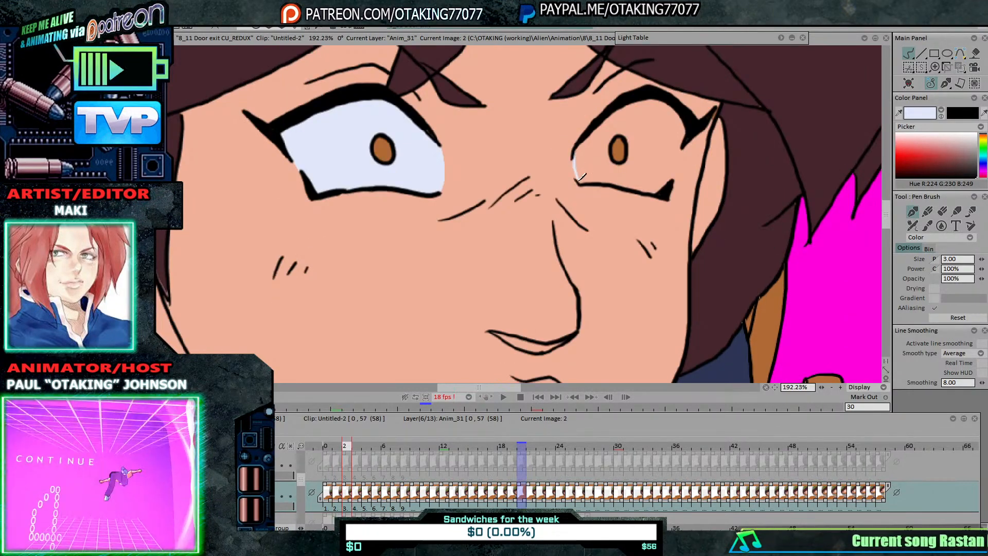
pyautogui.press('Right')
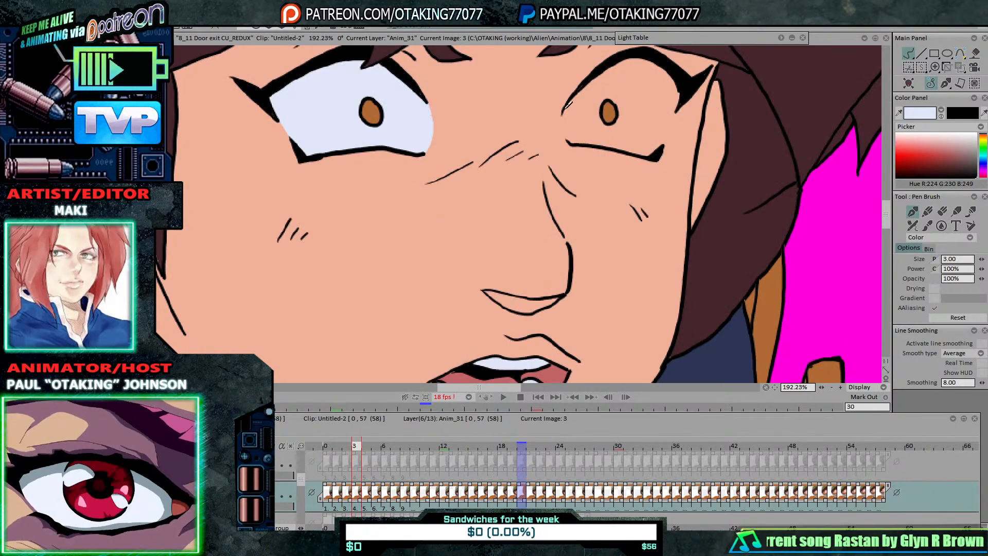
# Step: Close the right eye's inner corner in the eye-white colour on images 3 to 5, comparing with the neighbouring images
pyautogui.press('Left')
pyautogui.press('Left')
pyautogui.press('Right')
pyautogui.press('Right')
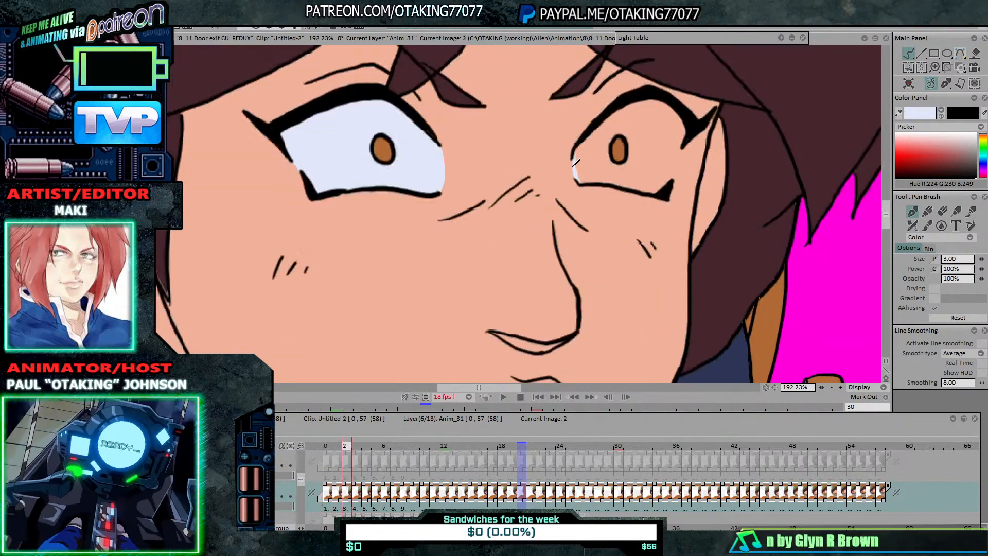
pyautogui.press('Right')
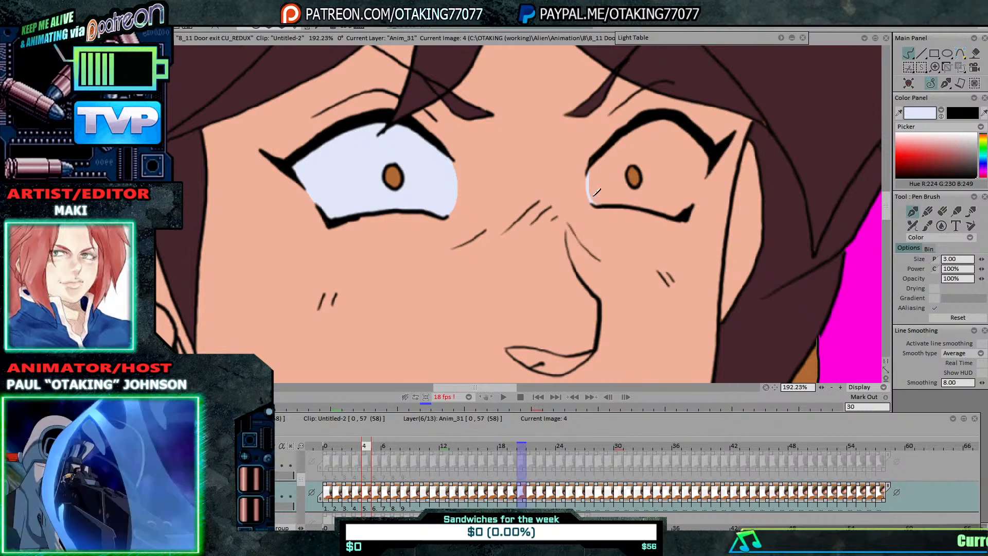
pyautogui.press('Right')
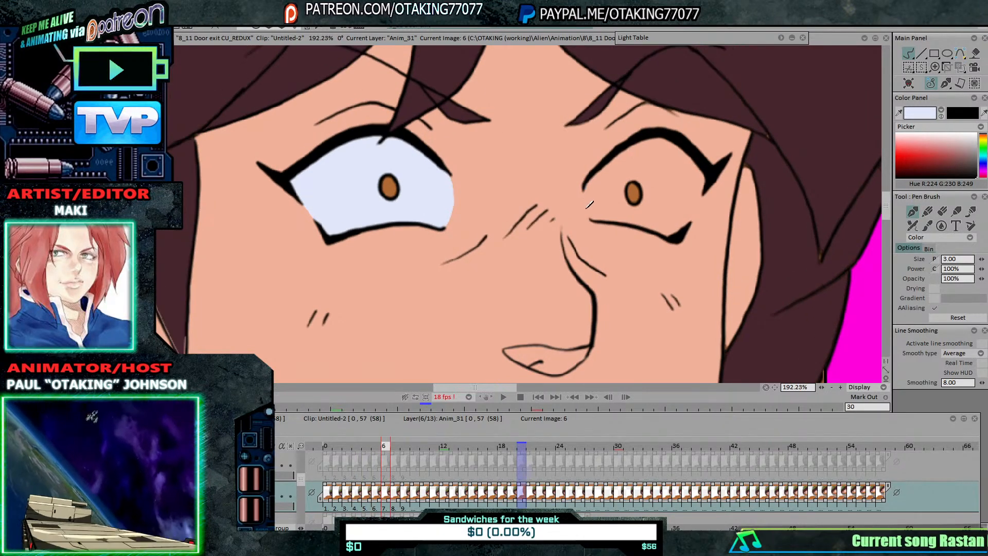
# Step: Draw the right eye's inner closing line in the eye-white colour on images 6 to 10
pyautogui.press('Right')
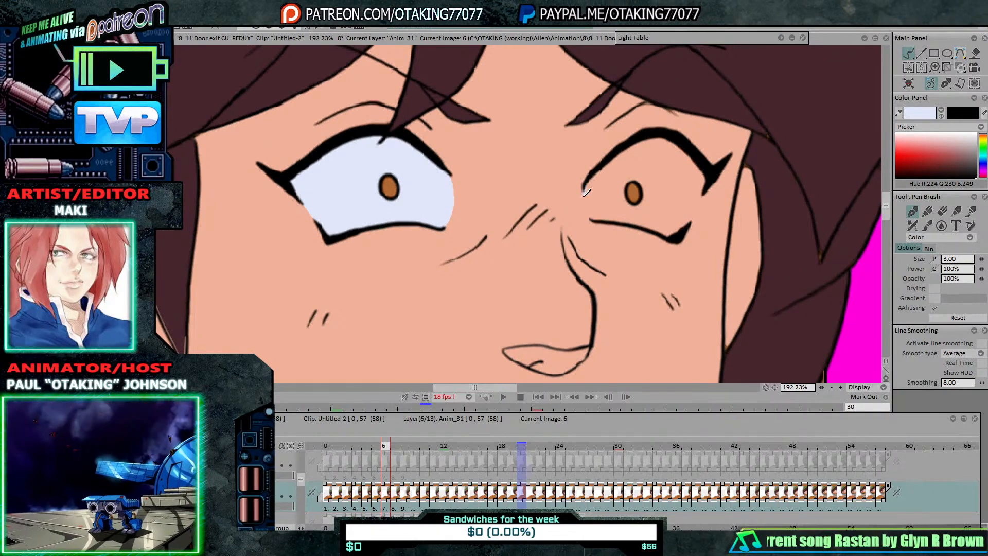
pyautogui.press('Right')
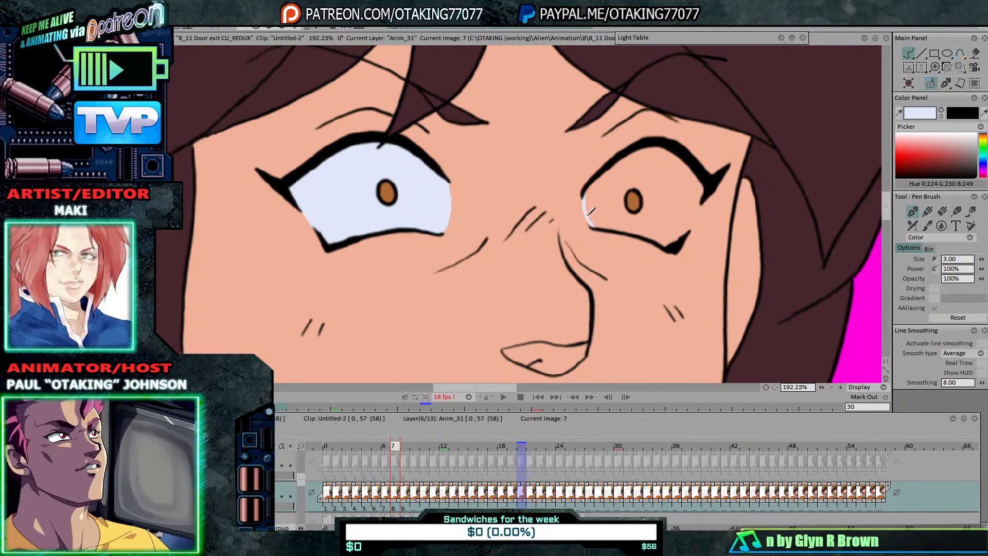
pyautogui.press('Right')
pyautogui.press('Right')
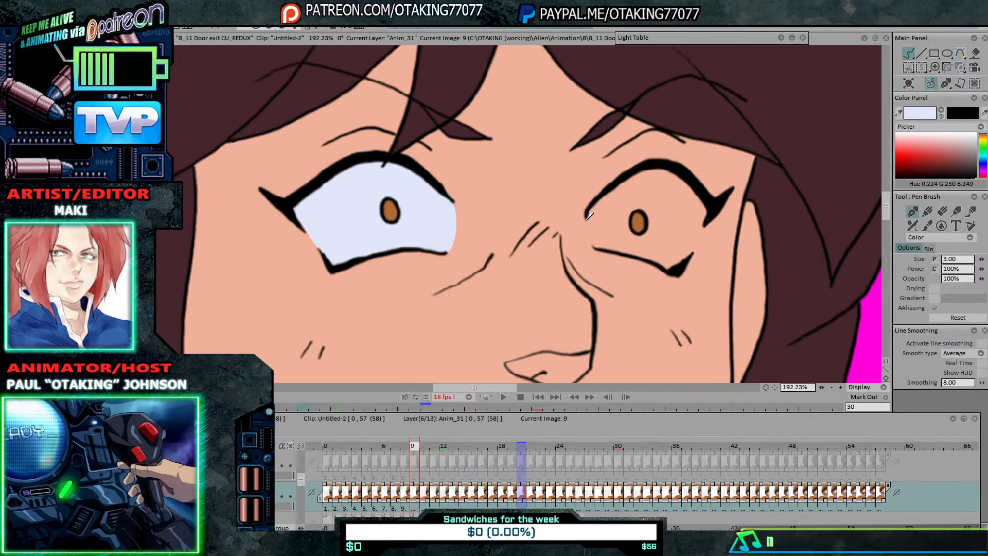
pyautogui.press('Right')
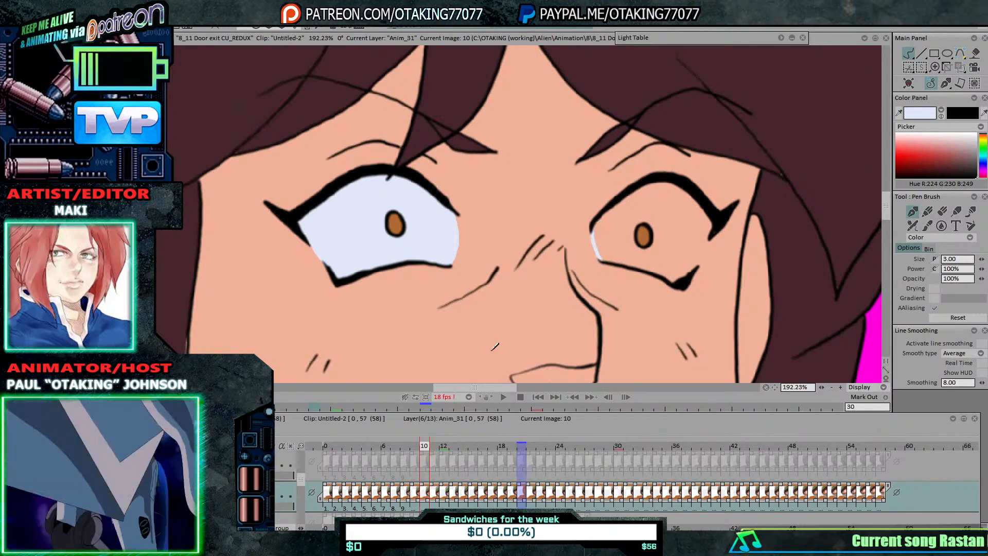
pyautogui.press('Right')
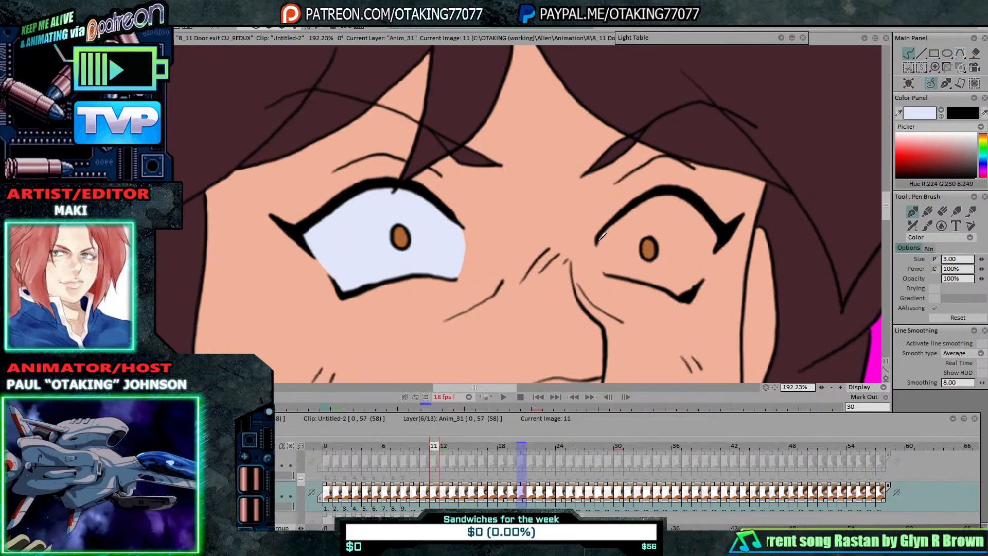
# Step: Continue closing the right eye's inner corner with eye-white lines on images 11 to 15
pyautogui.press('Right')
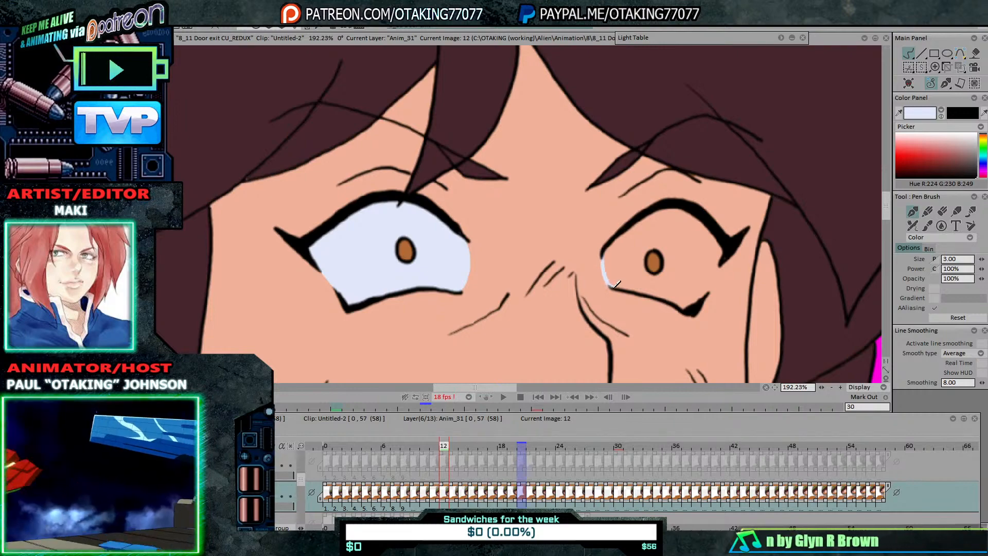
pyautogui.press('Right')
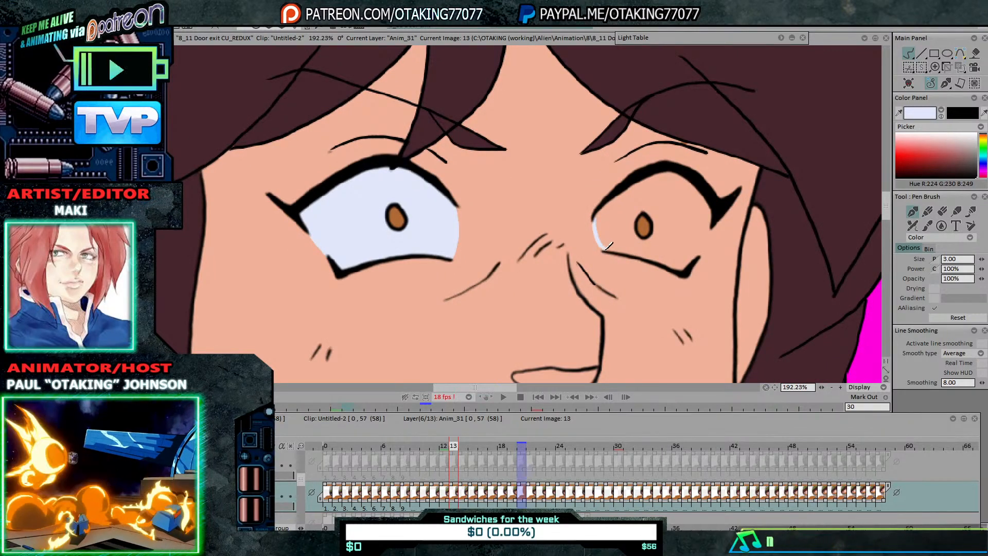
pyautogui.press('Right')
pyautogui.press('Right')
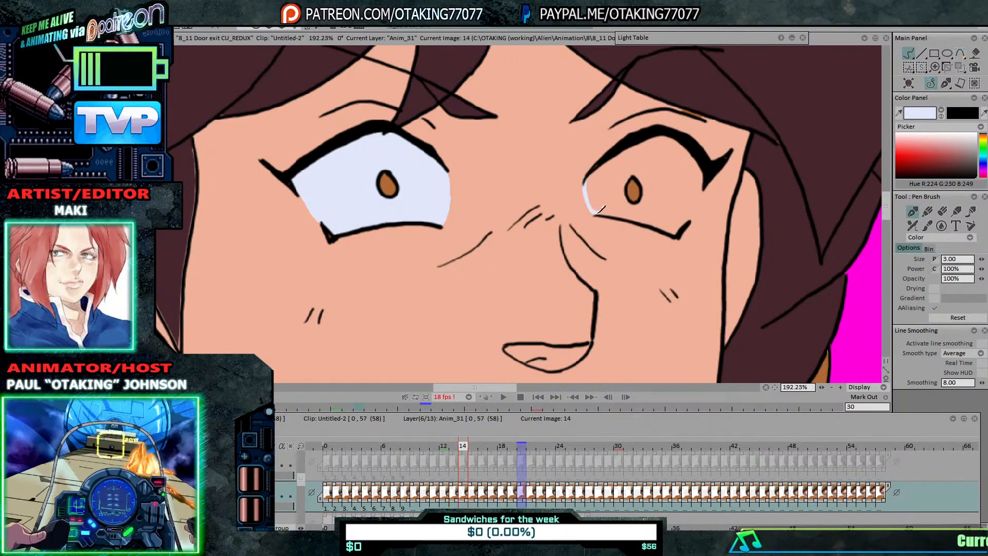
pyautogui.press('Right')
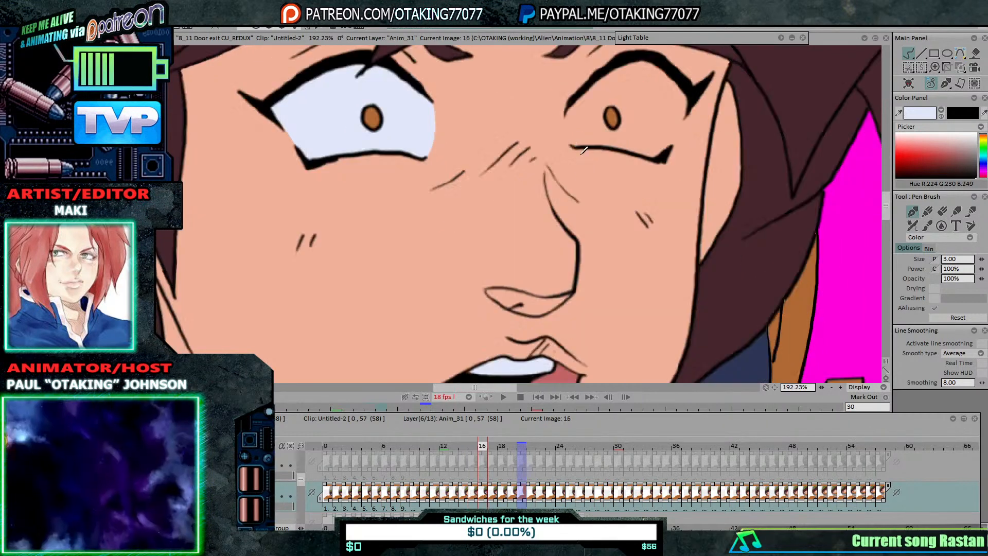
# Step: Join the right eye's upper and lower lines at the inner corner on images 16 to 19
pyautogui.moveTo(568, 114); pyautogui.dragTo(572, 132)
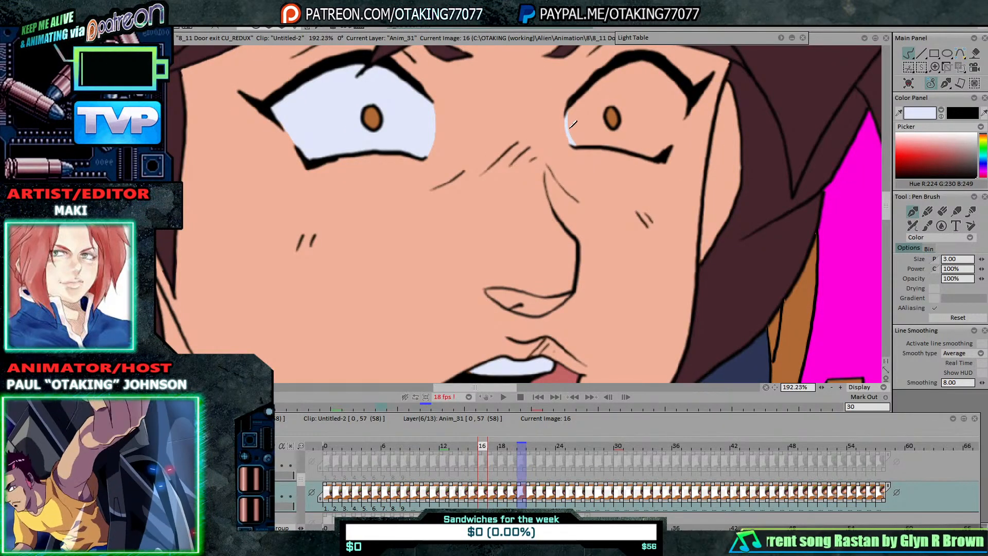
pyautogui.press('Right')
pyautogui.press('Right')
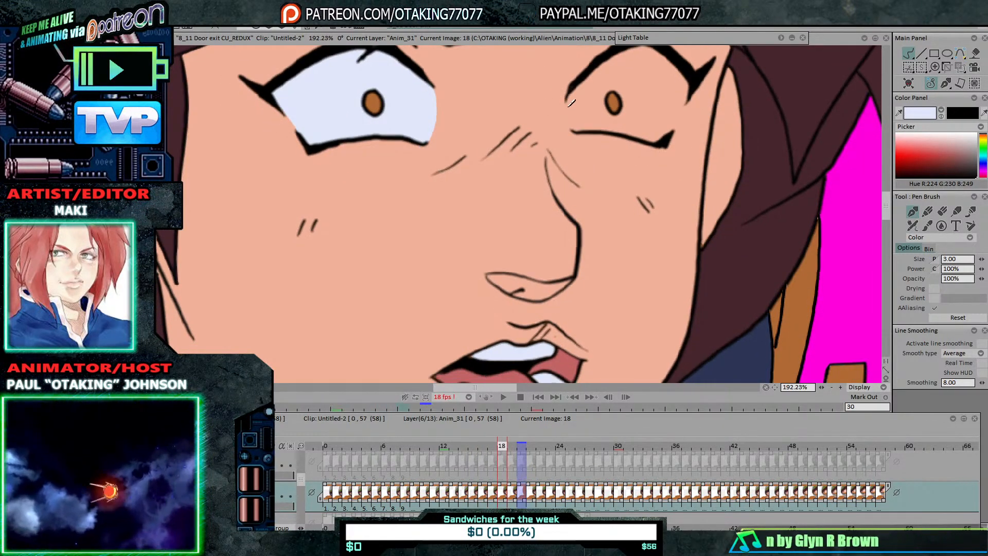
pyautogui.press('Right')
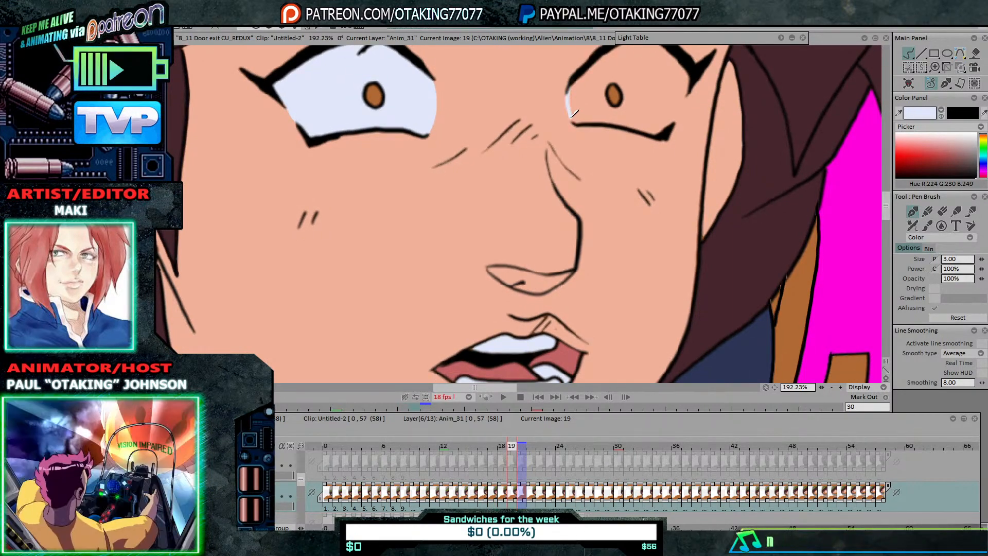
pyautogui.press('Right')
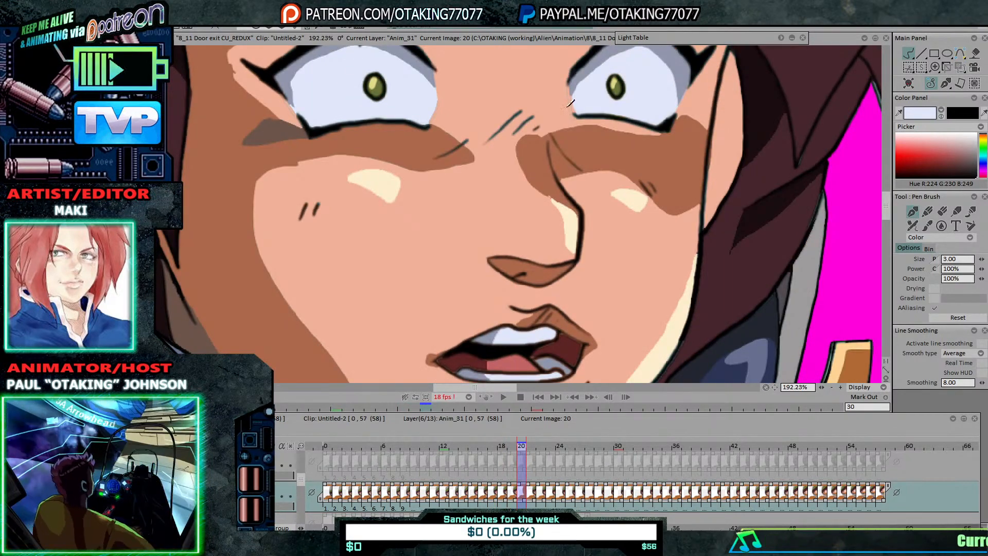
# Step: Skip the fully shaded image 20 and close the right eye's inner corner on images 21 to 23
pyautogui.scroll(-3, 570, 103)
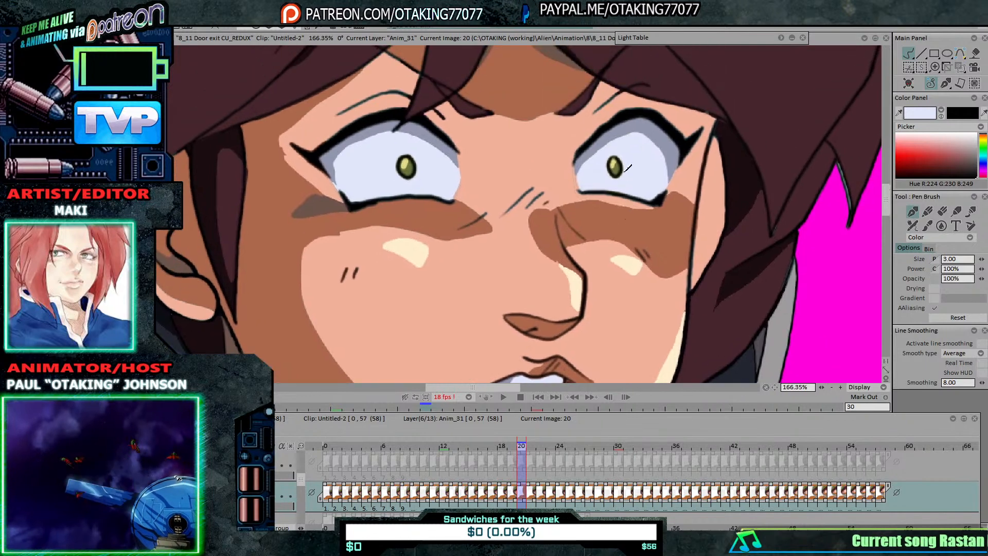
pyautogui.press('Right')
pyautogui.press('Left')
pyautogui.press('Right')
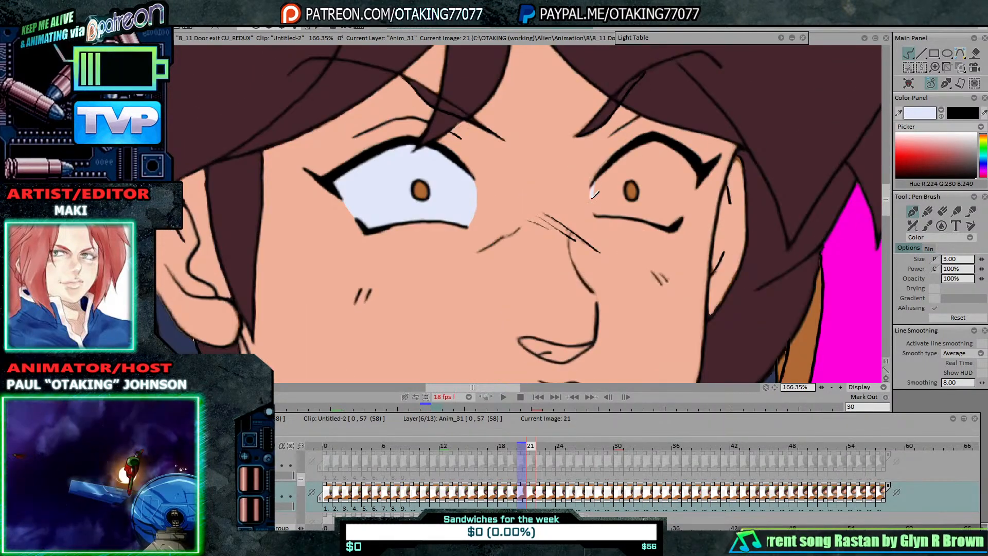
pyautogui.press('Right')
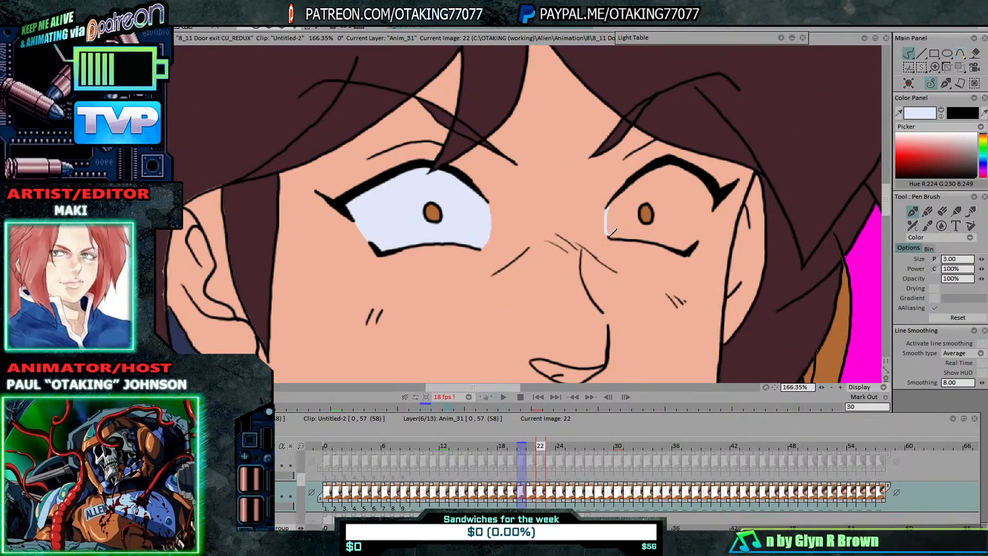
pyautogui.press('Right')
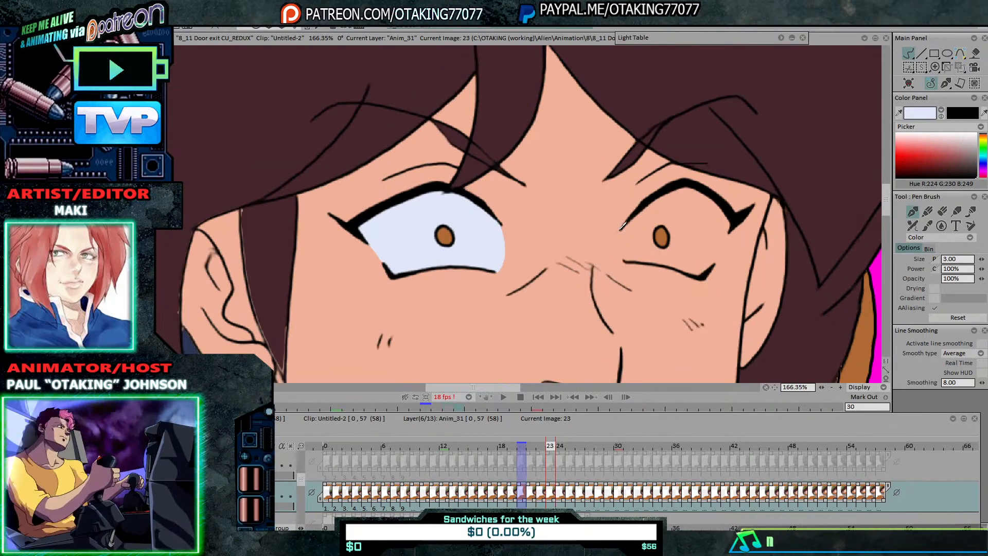
pyautogui.press('Right')
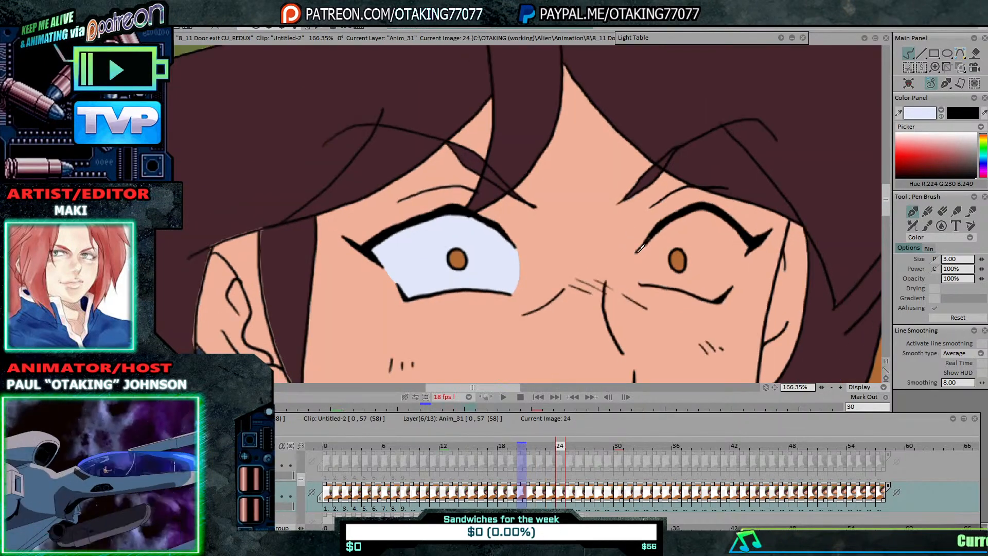
# Step: Draw the eye-white closing line at the right eye's inner corner on images 24 to 29
pyautogui.press('Right')
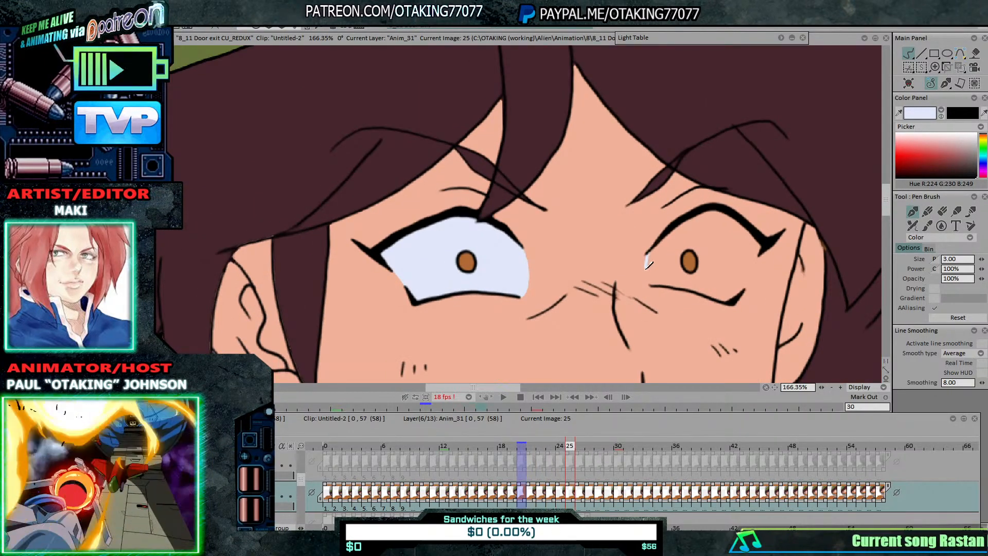
pyautogui.press('Right')
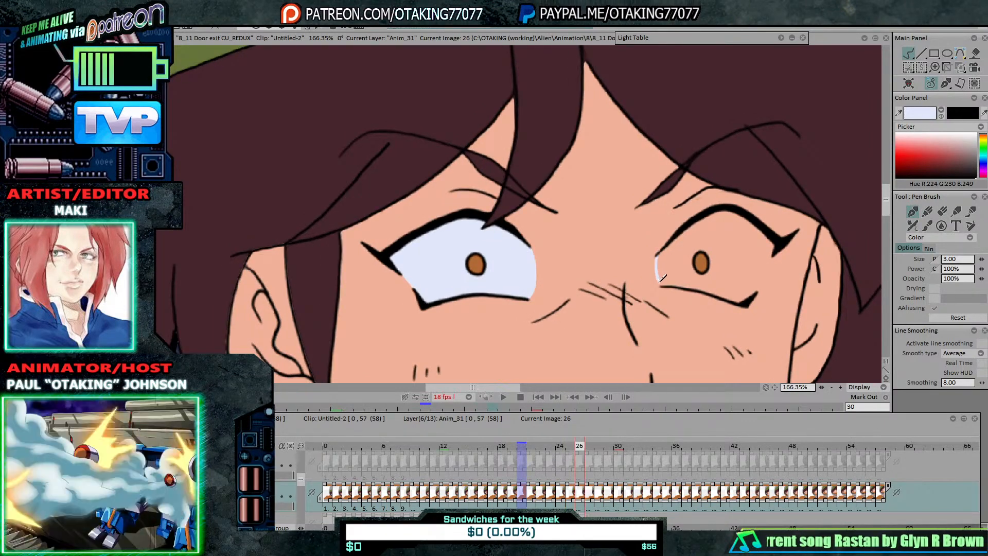
pyautogui.press('Right')
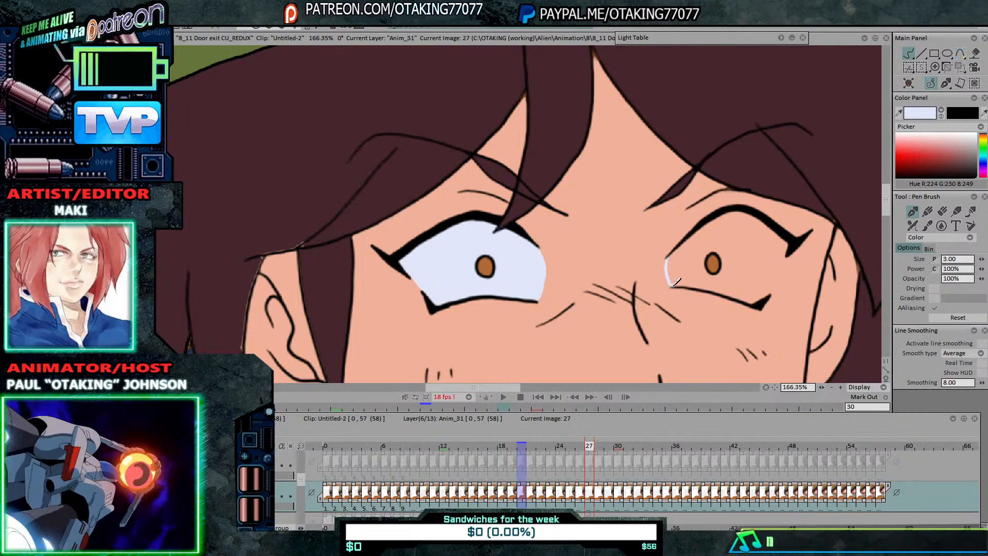
pyautogui.press('Right')
pyautogui.press('Right')
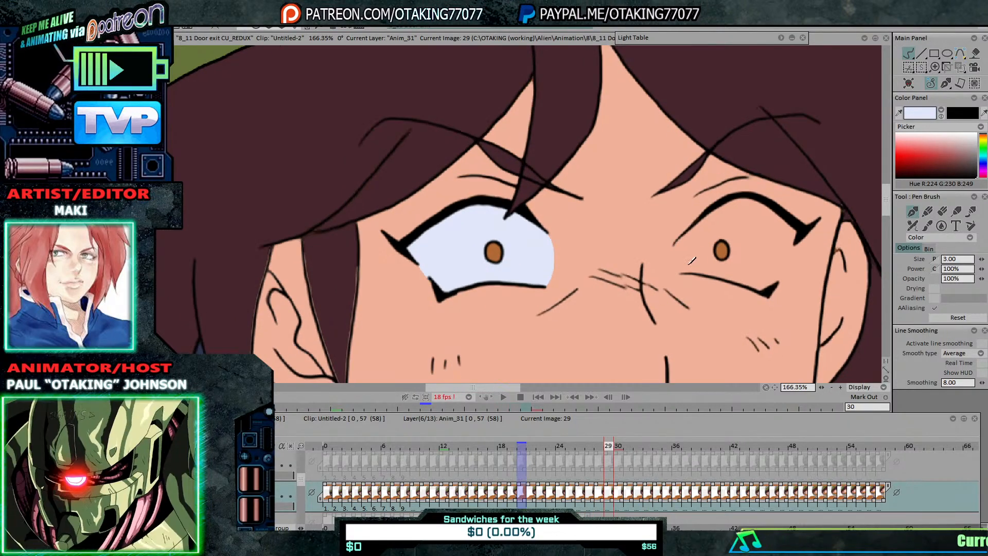
pyautogui.press('Right')
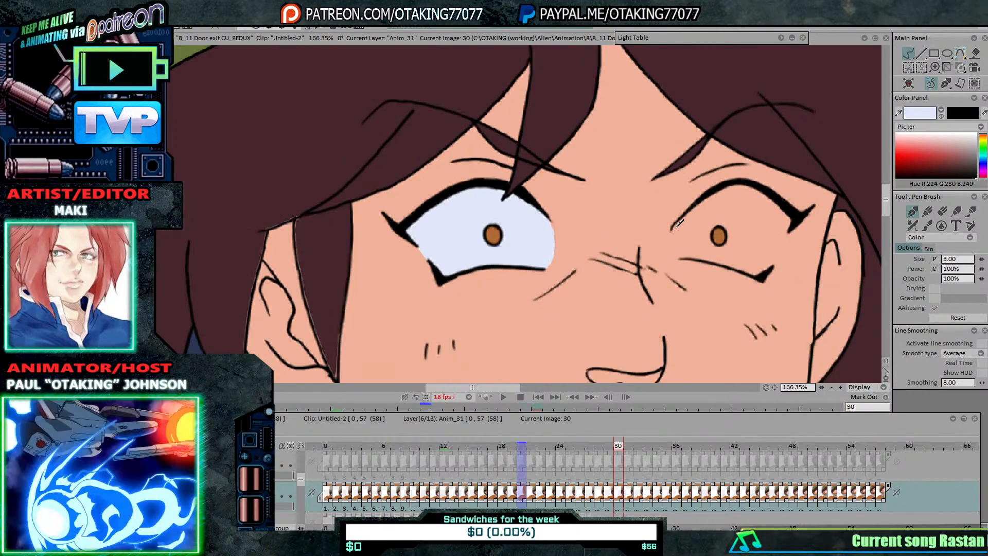
# Step: Close the right eye's inner corner with an eye-white line on images 30 to 35
pyautogui.press('Right')
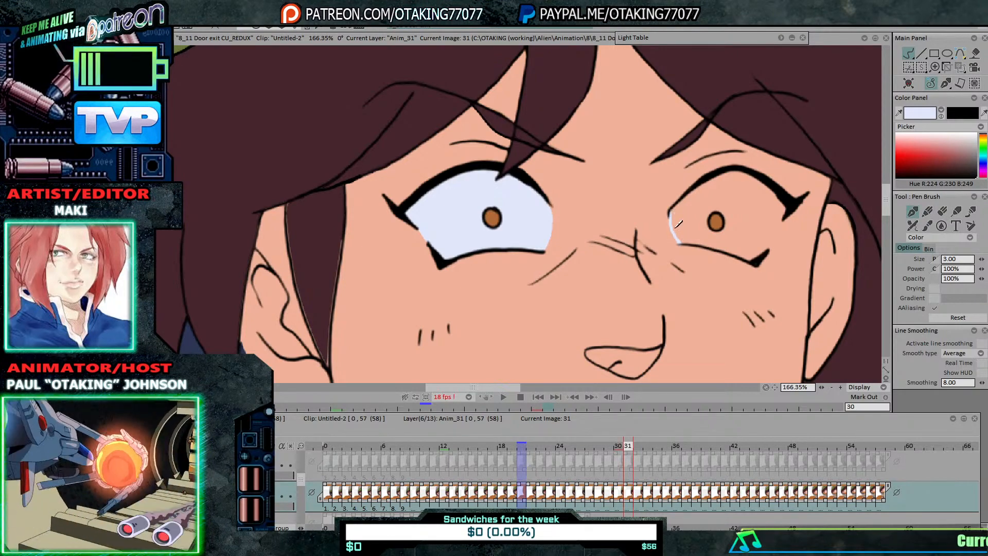
pyautogui.press('Right')
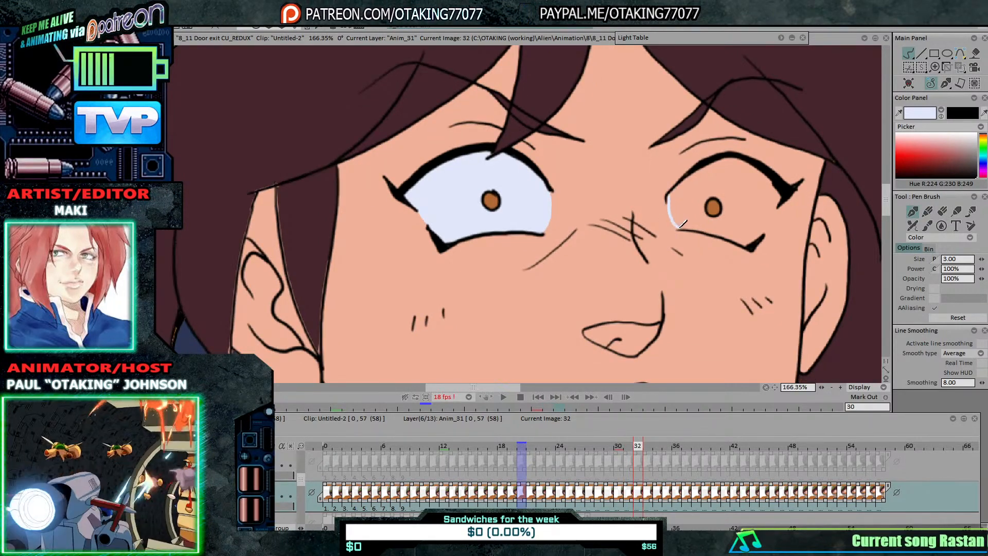
pyautogui.press('Right')
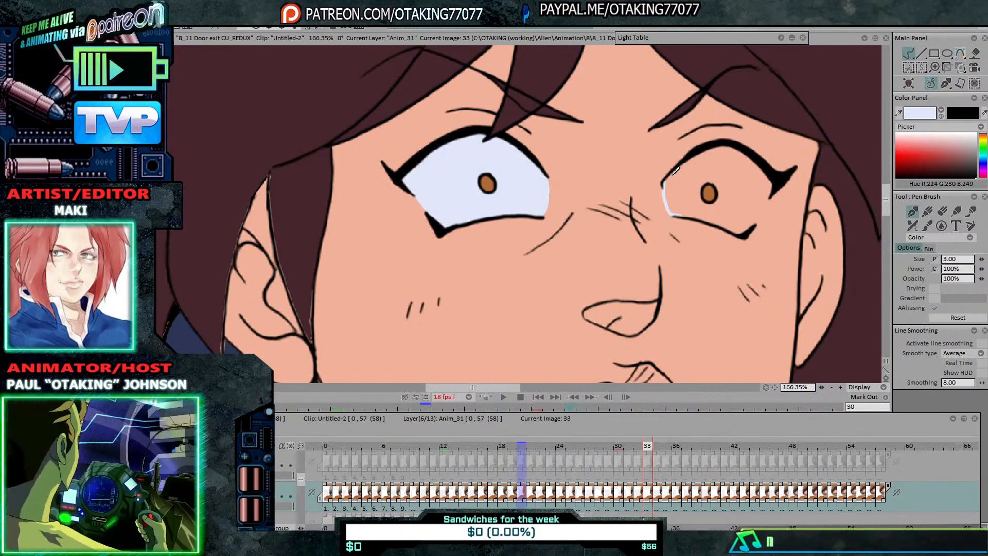
pyautogui.press('Right')
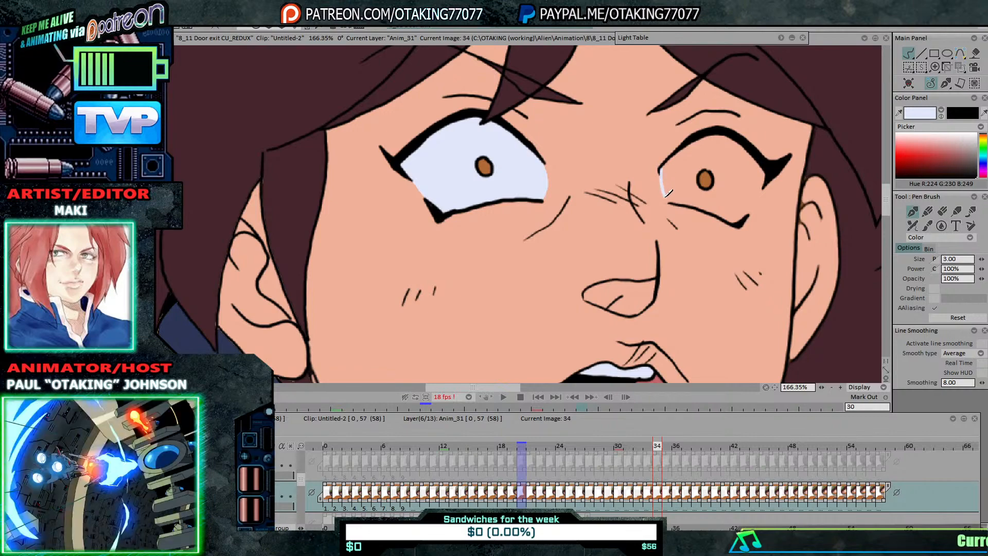
pyautogui.press('Right')
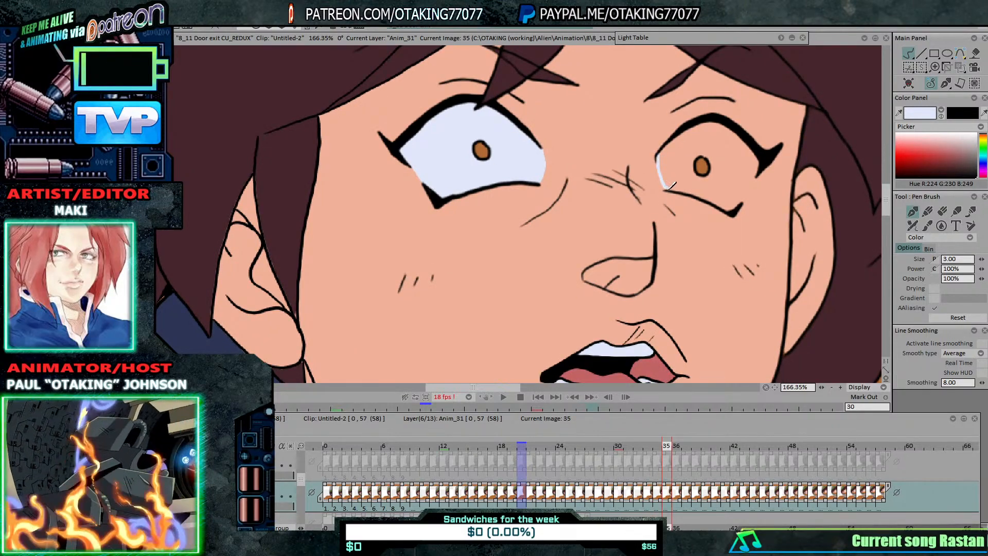
pyautogui.press('Right')
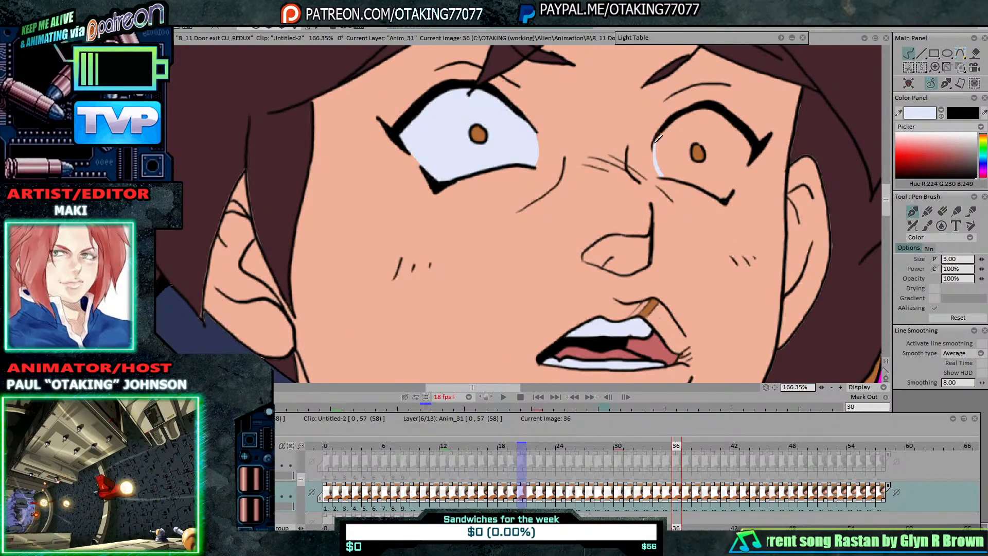
# Step: Redraw the right eye's inner closing line on image 36 and draw it on images 37 and 38
pyautogui.press('Right')
pyautogui.press('Left')
pyautogui.hotkey('ctrl', 'z')
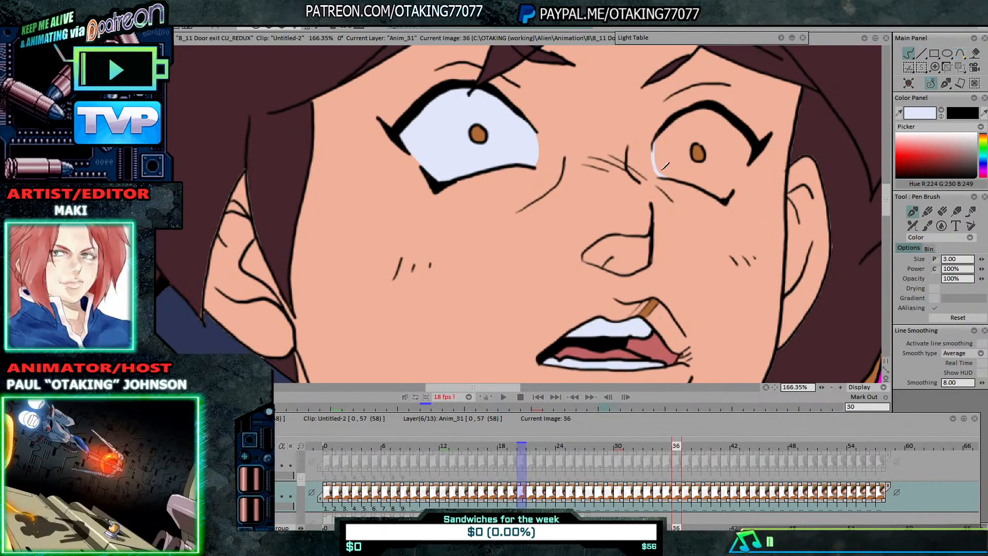
pyautogui.press('Right')
pyautogui.press('Right')
pyautogui.press('Left')
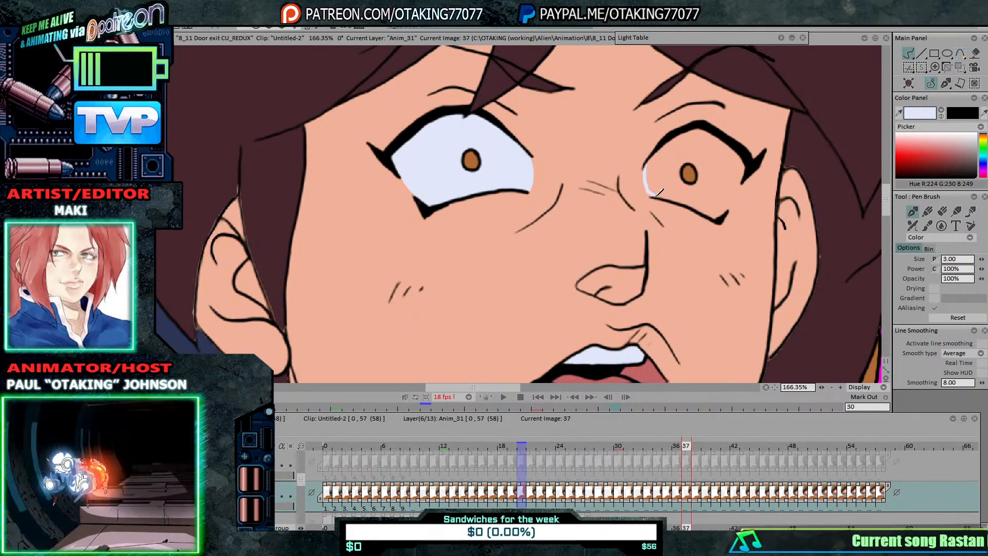
pyautogui.press('Right')
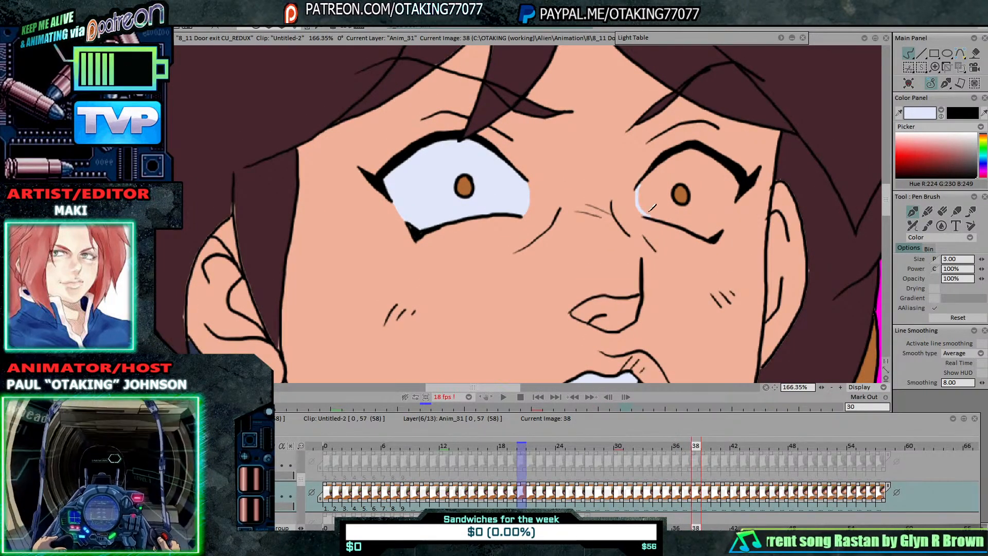
# Step: Draw the eye-white closing line at the right eye's inner corner on images 39 to 44
pyautogui.press('Right')
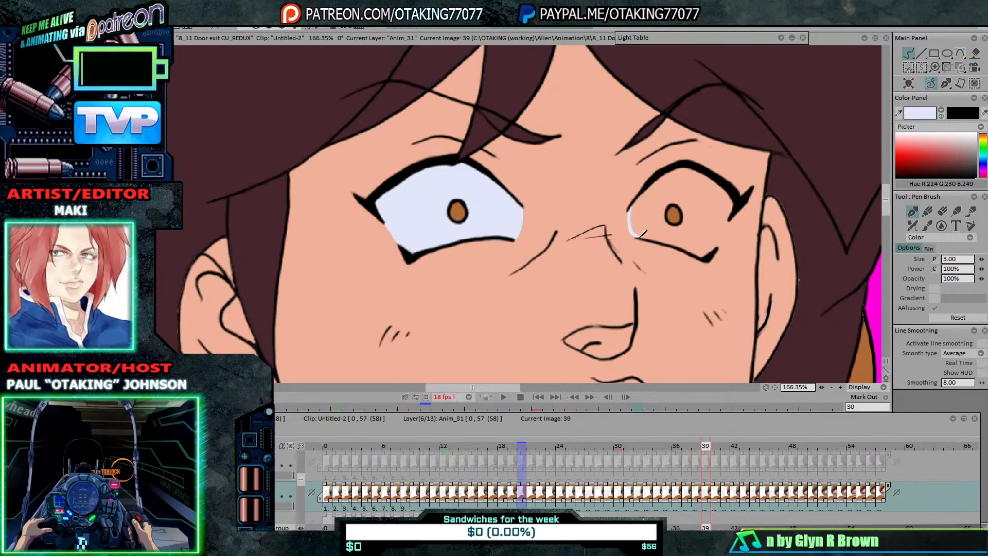
pyautogui.press('Right')
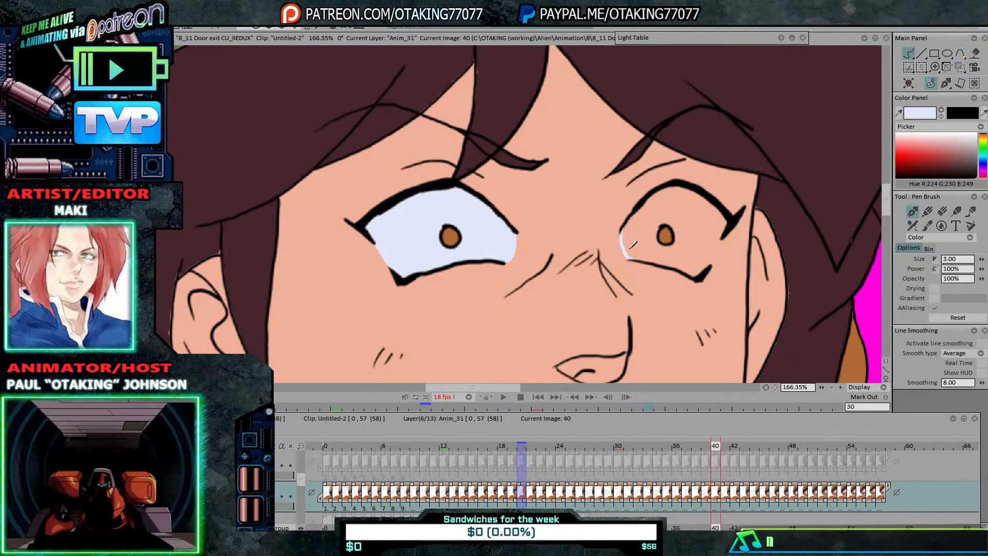
pyautogui.press('Right')
pyautogui.press('Right')
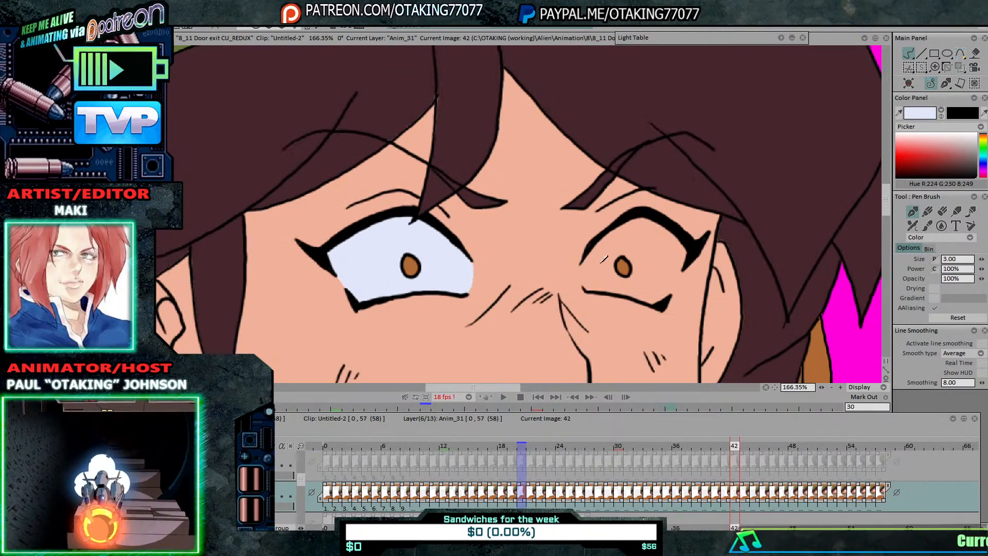
pyautogui.press('Right')
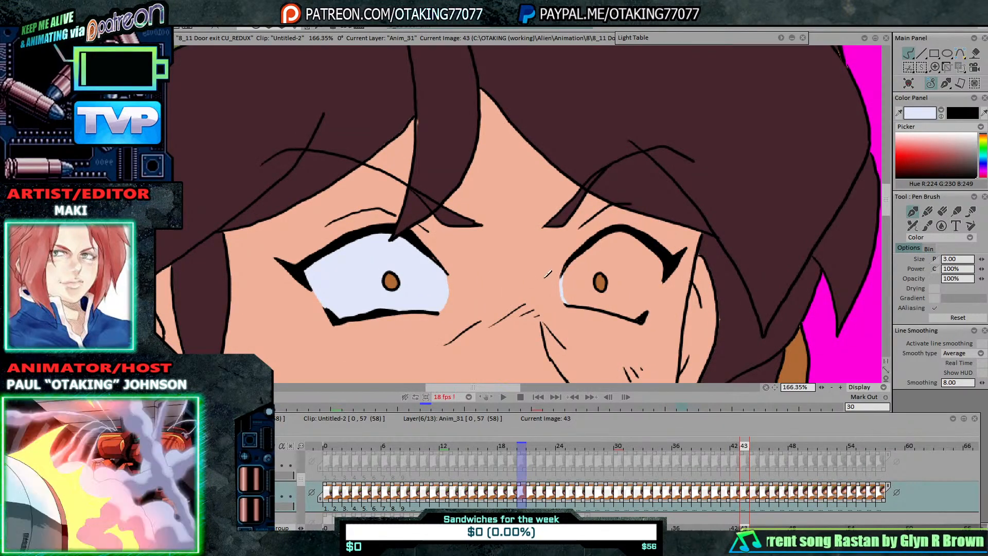
pyautogui.press('Right')
pyautogui.moveTo(548, 284); pyautogui.dragTo(554, 312)
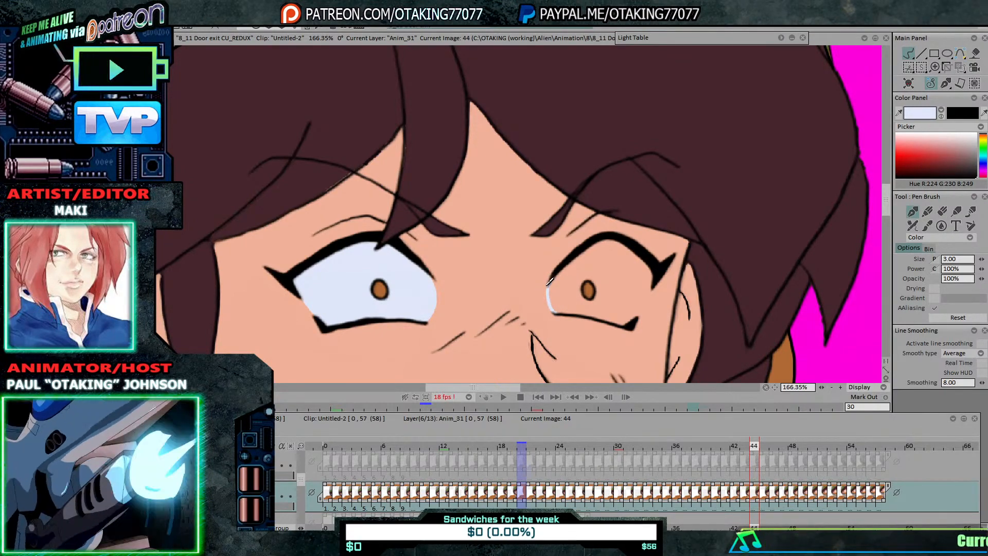
# Step: Close the right eye's inner corner with an eye-white line on images 45 to 48
pyautogui.press('Right')
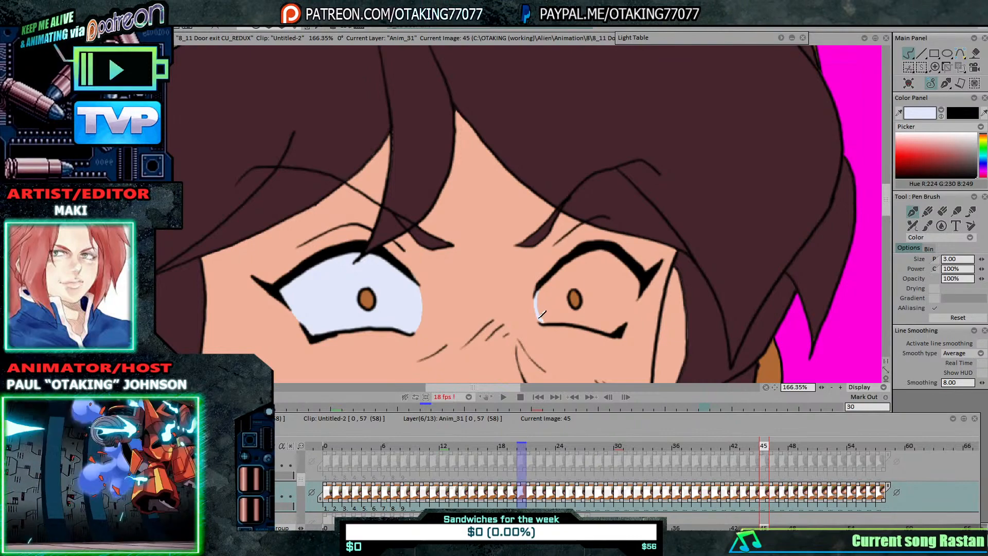
pyautogui.press('Right')
pyautogui.moveTo(520, 259); pyautogui.dragTo(530, 291)
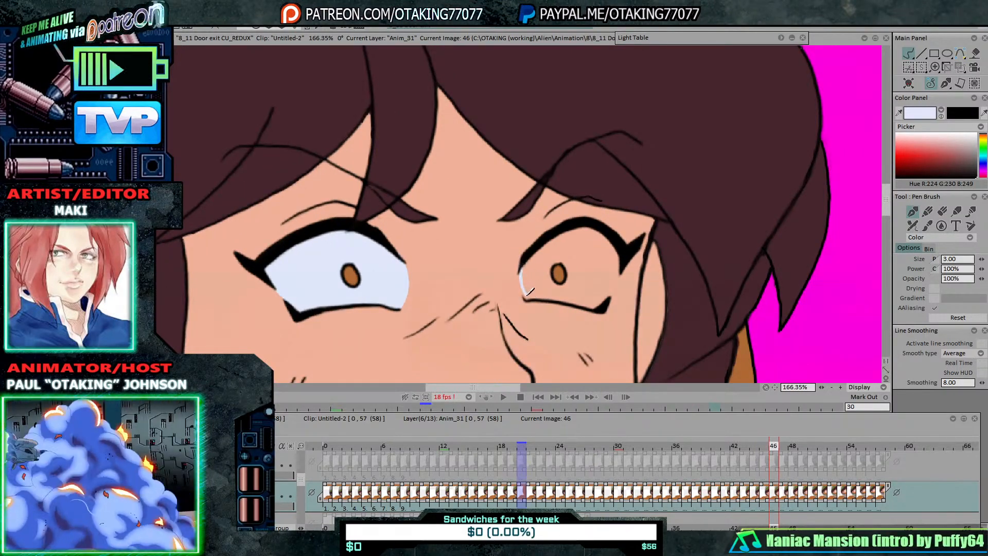
pyautogui.press('Right')
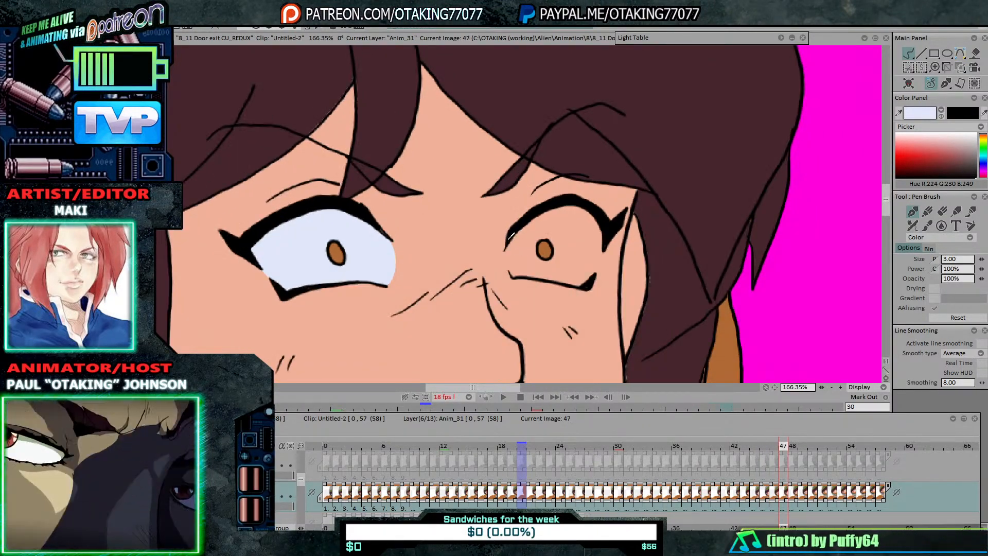
pyautogui.press('Right')
pyautogui.moveTo(484, 218); pyautogui.dragTo(493, 244)
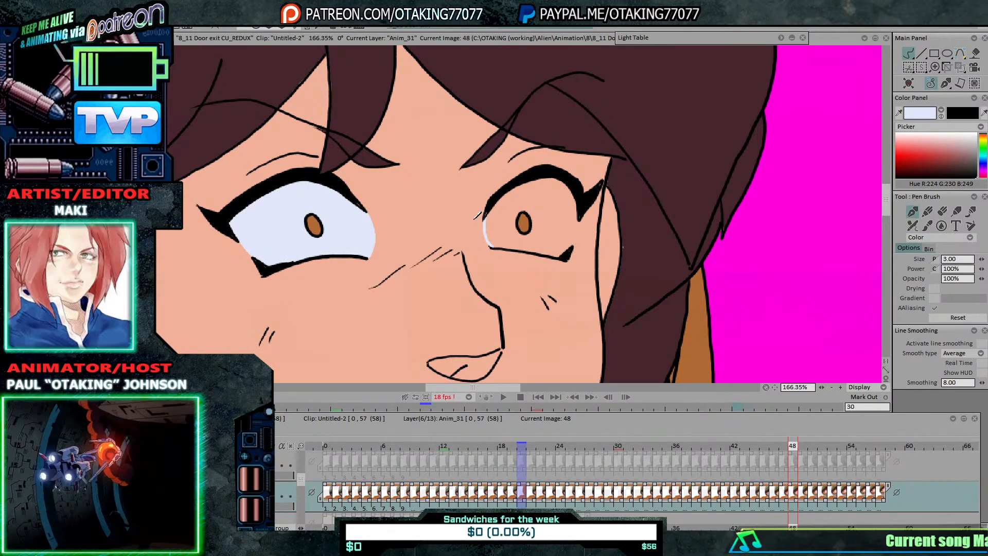
# Step: Draw the right eye's inner closing line in the eye-white colour on images 49 to 53
pyautogui.press('Right')
pyautogui.moveTo(463, 193)
pyautogui.mouseDown()
pyautogui.moveTo(472, 217)
pyautogui.moveTo(456, 199)
pyautogui.mouseUp()
pyautogui.press('Right')
pyautogui.press('Right')
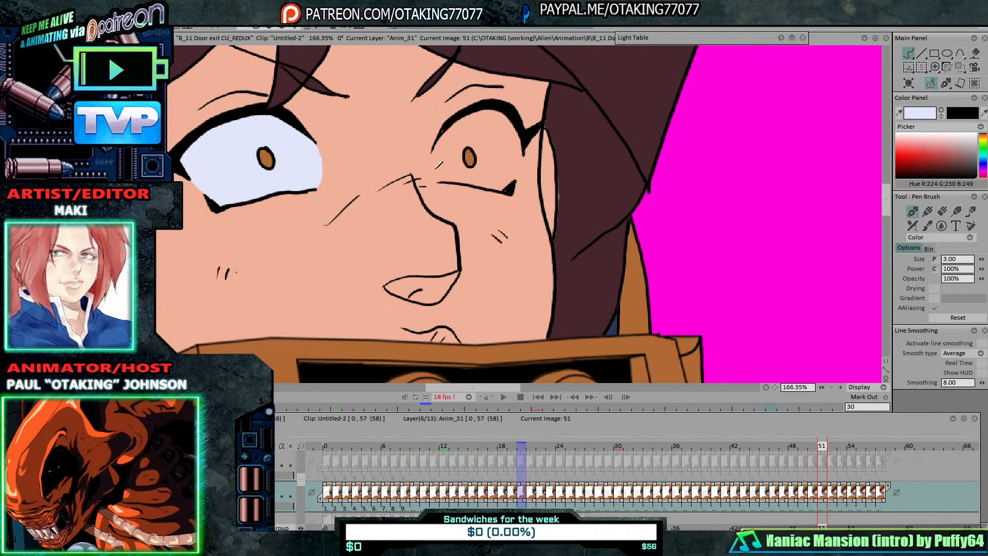
pyautogui.moveTo(433, 146); pyautogui.dragTo(436, 164)
pyautogui.press('Right')
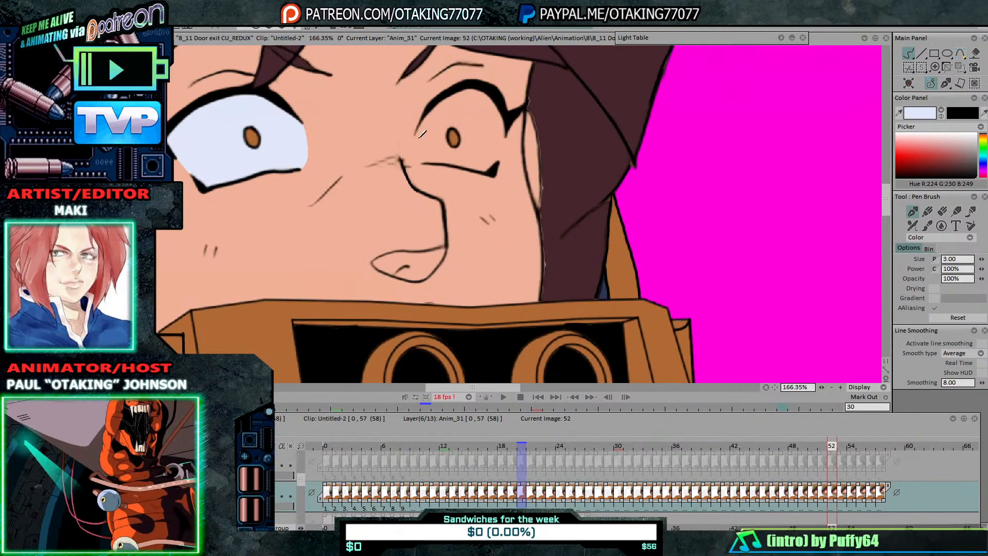
pyautogui.press('Right')
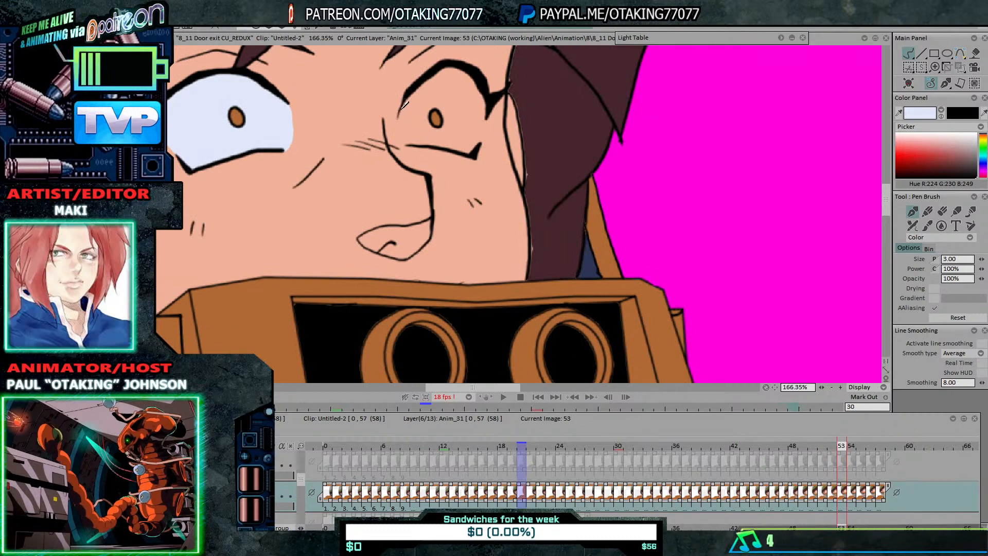
# Step: Close the right eye's inner corner on the remaining images 54 to 57
pyautogui.press('Right')
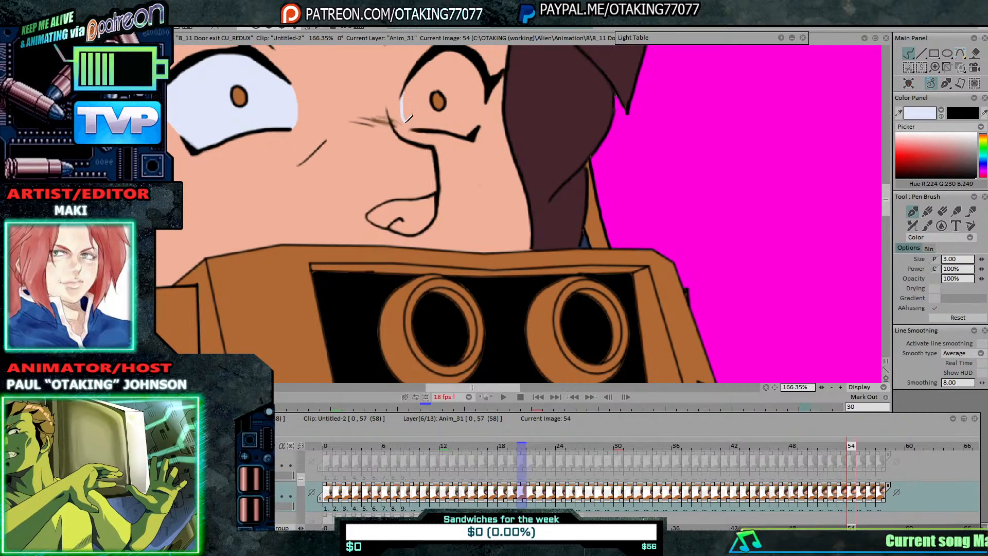
pyautogui.press('Right')
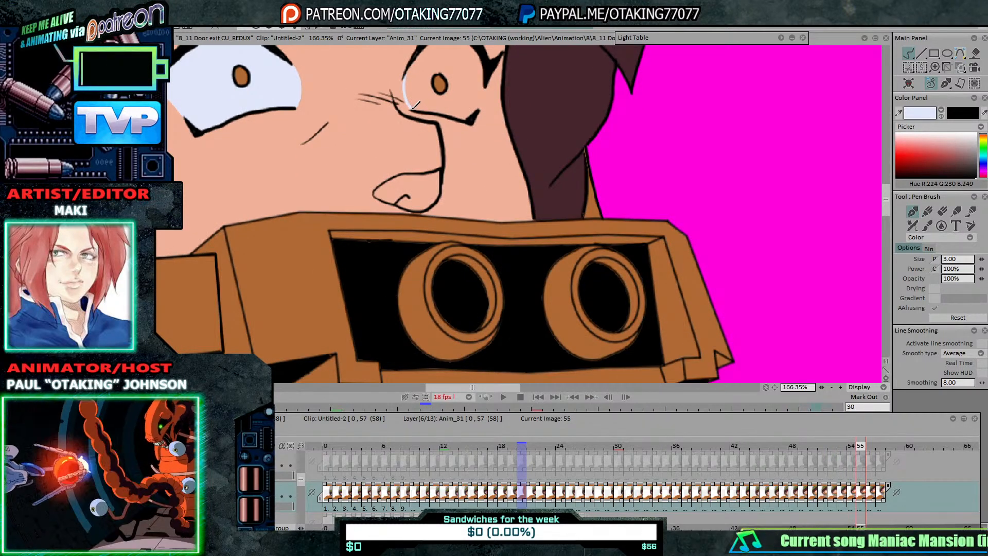
pyautogui.moveTo(389, 84); pyautogui.dragTo(481, 205)
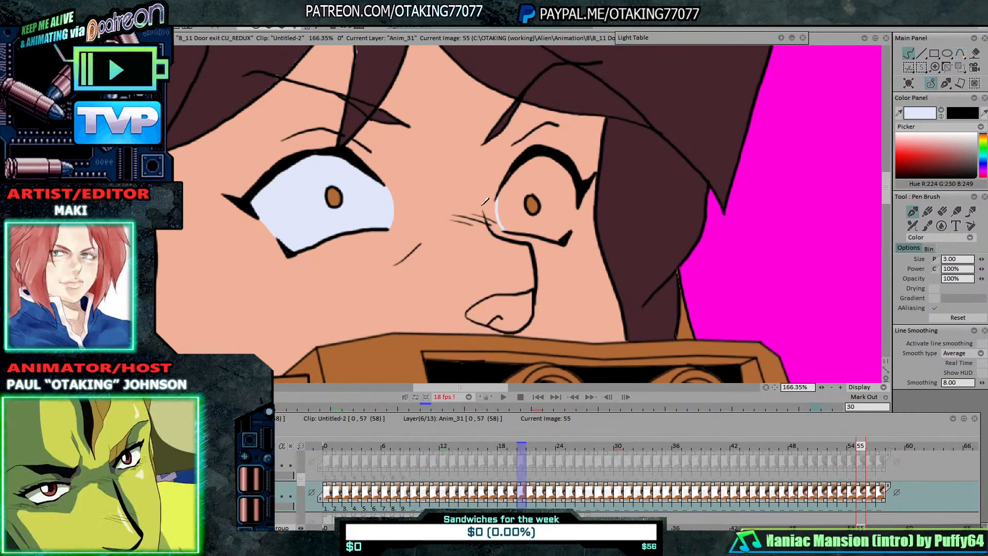
pyautogui.press('Right')
pyautogui.press('Left')
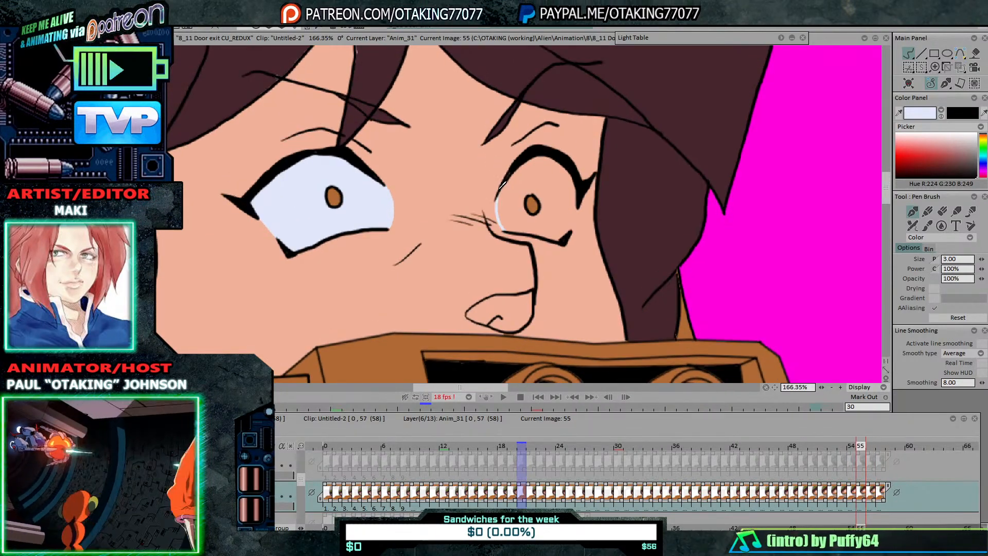
pyautogui.press('Right')
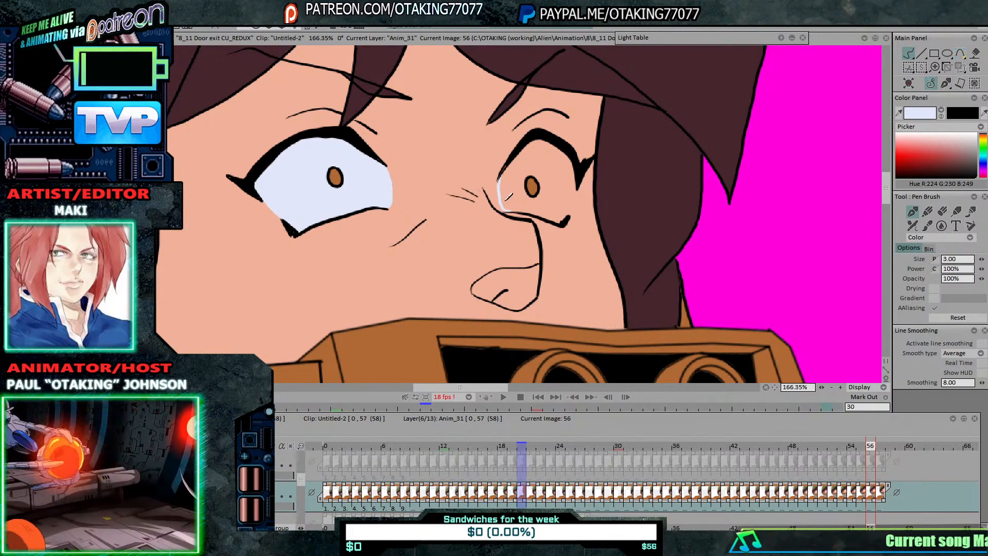
pyautogui.press('Right')
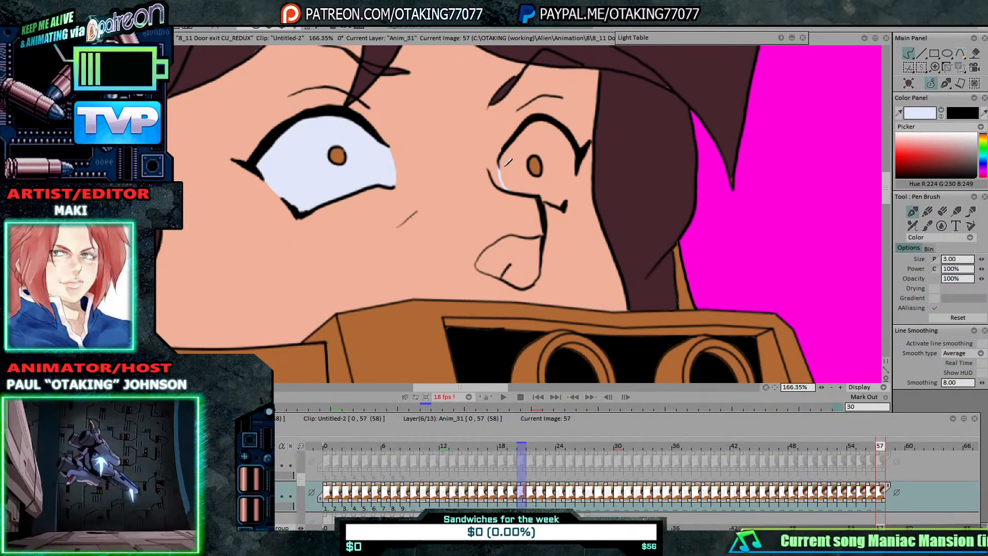
# Step: Working backwards from image 57 to 53, close the right eye's outer corner with an eye-white line between the upper lash and lower lid
pyautogui.press('Right')
pyautogui.press('Left')
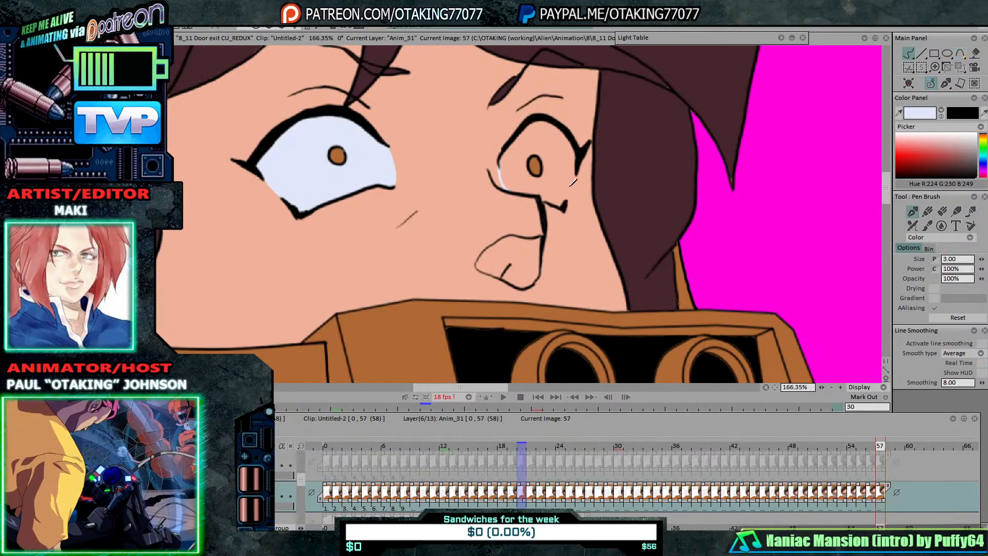
pyautogui.press('Left')
pyautogui.press('Left')
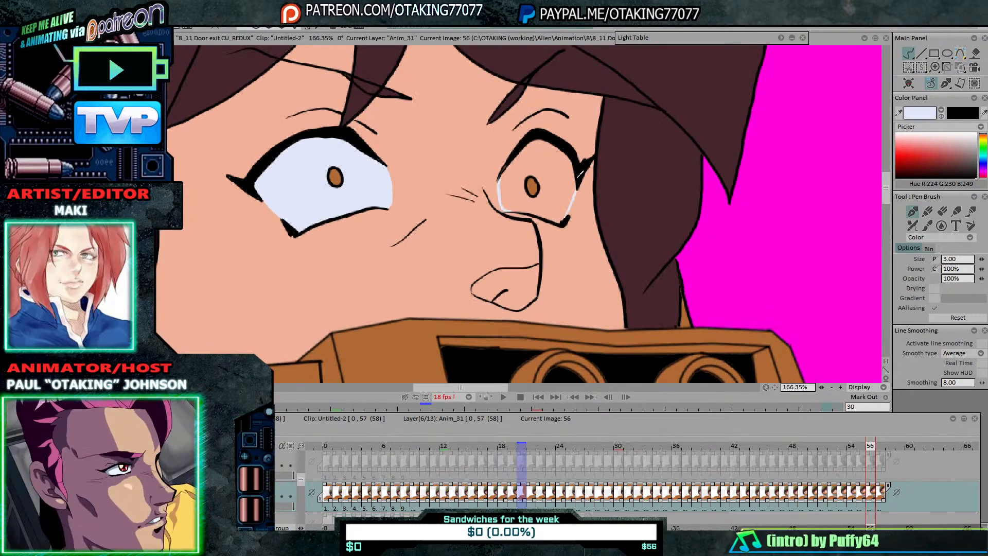
pyautogui.press('Left')
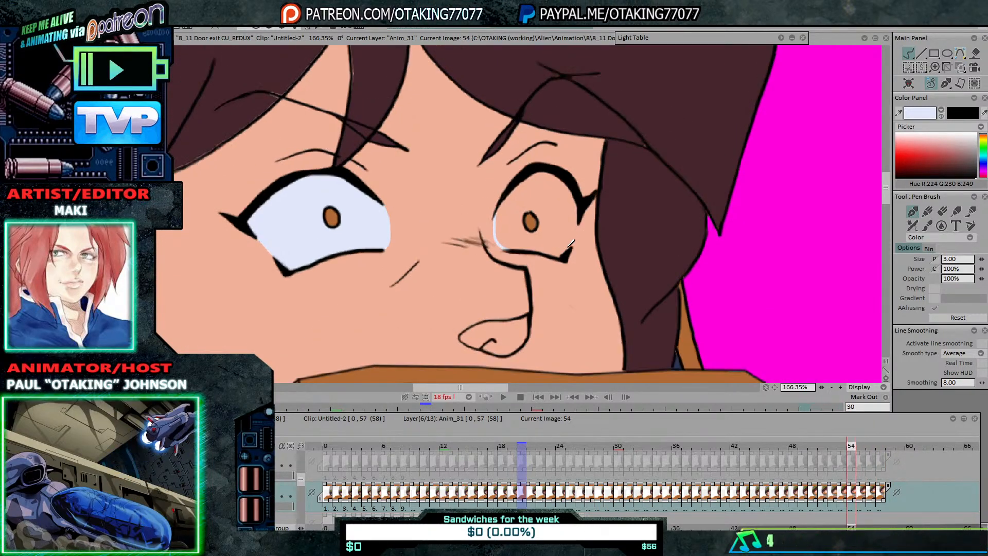
pyautogui.press('Left')
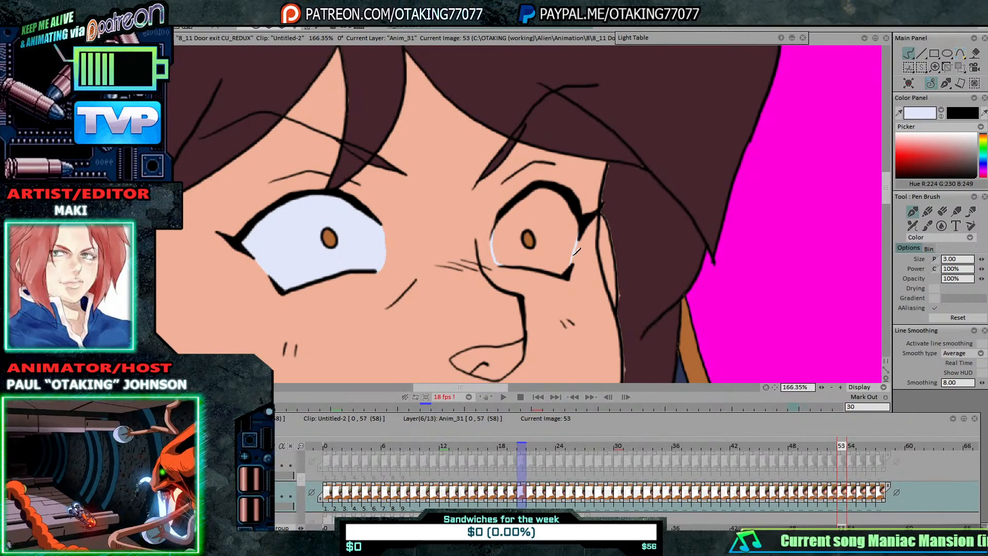
# Step: Draw the eye-white closing line at the right eye's outer corner on images 52 back to 48
pyautogui.press('Left')
pyautogui.press('Left')
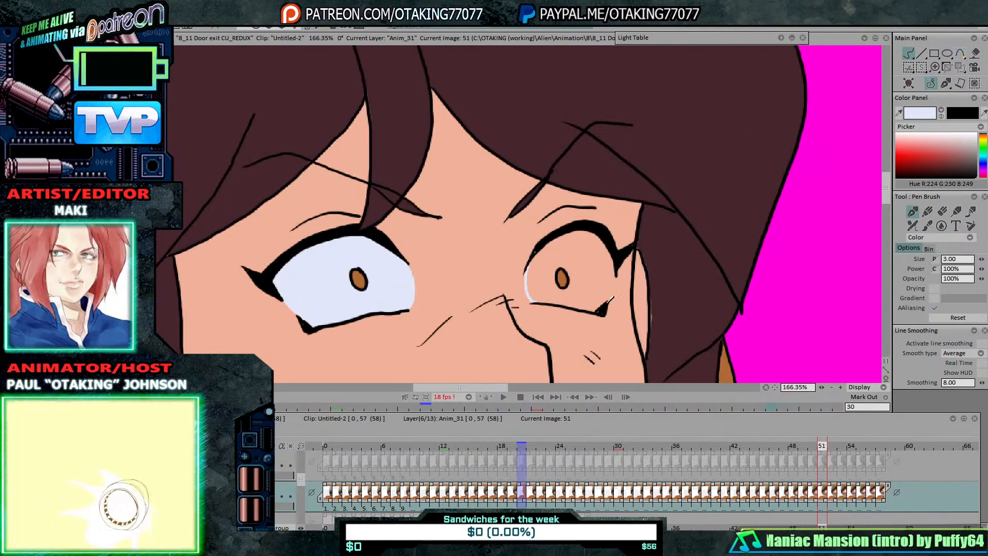
pyautogui.press('Left')
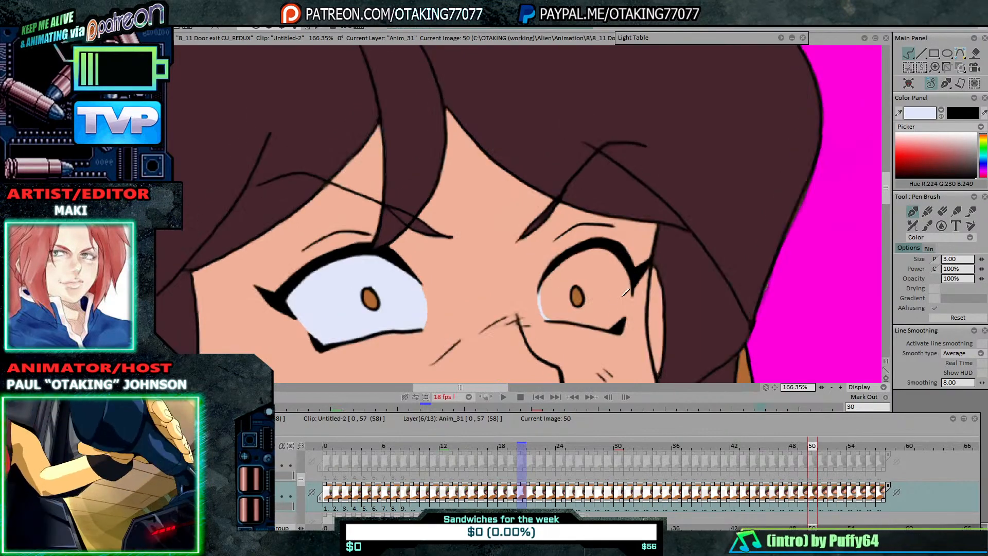
pyautogui.press('Left')
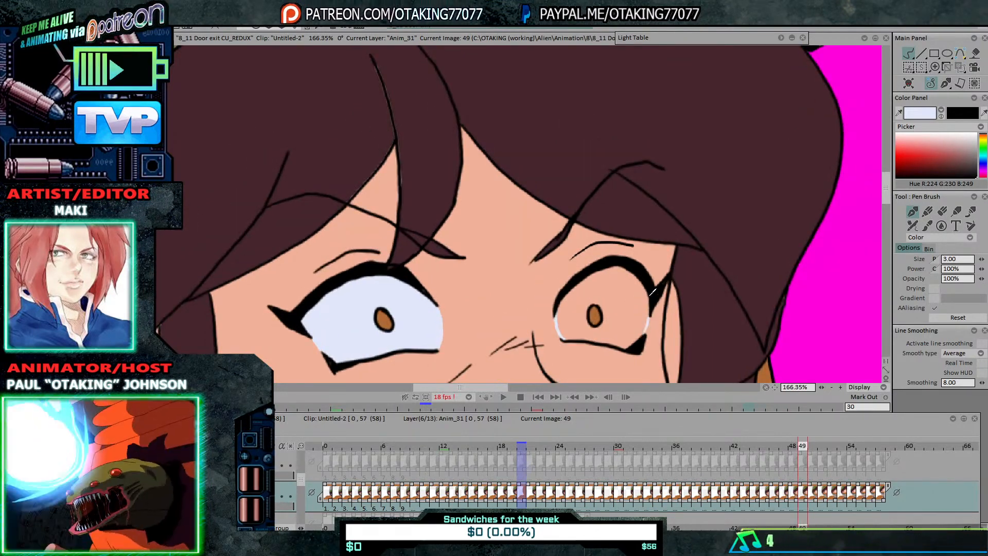
pyautogui.press('Left')
pyautogui.moveTo(670, 340); pyautogui.dragTo(664, 366)
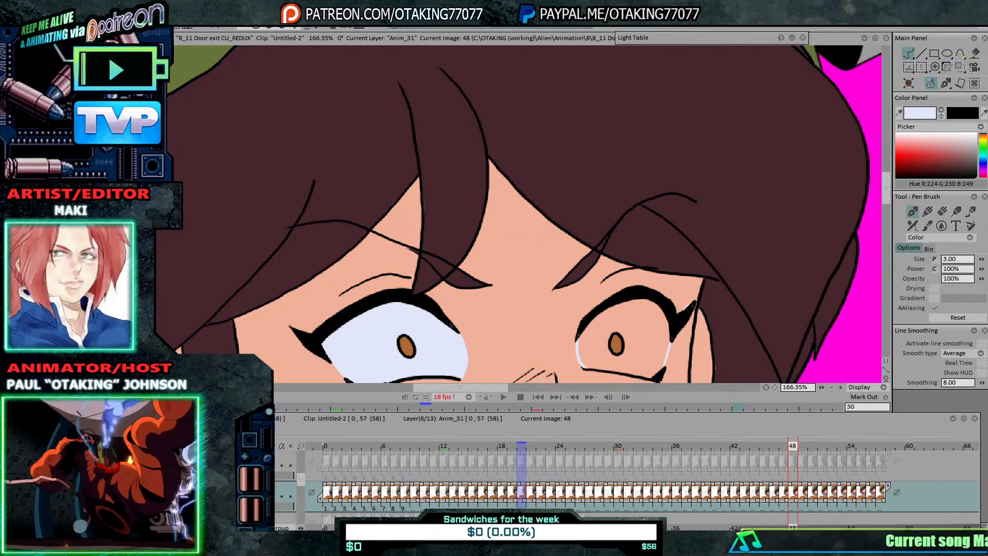
pyautogui.moveTo(666, 271); pyautogui.dragTo(654, 197)
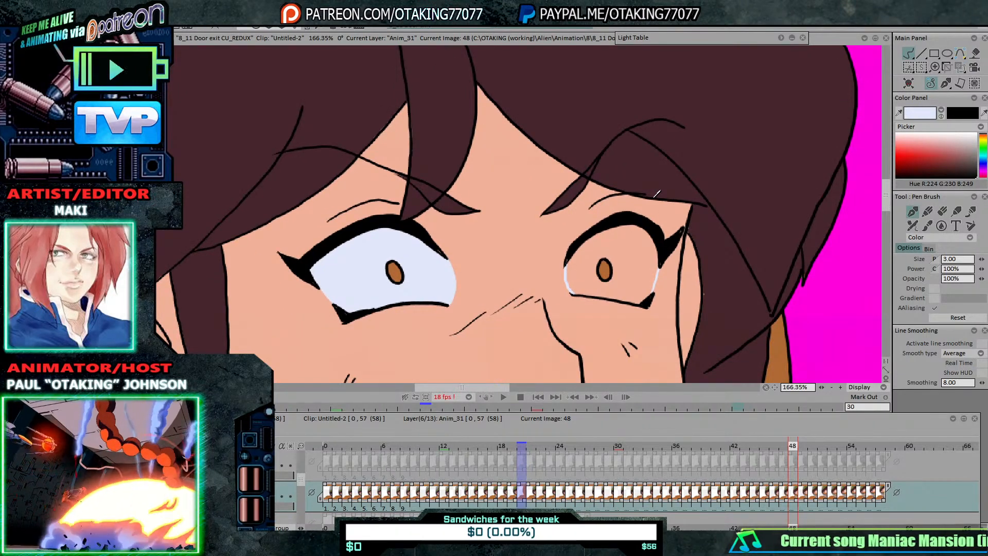
# Step: Close the right eye's outer corner with an eye-white line on images 47 back to 45
pyautogui.press('Left')
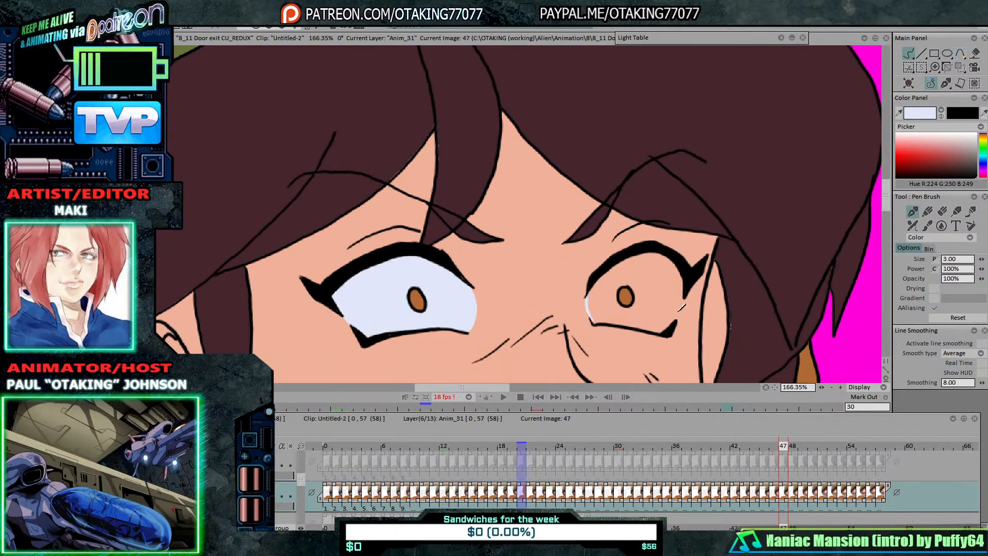
pyautogui.moveTo(677, 318); pyautogui.dragTo(684, 291)
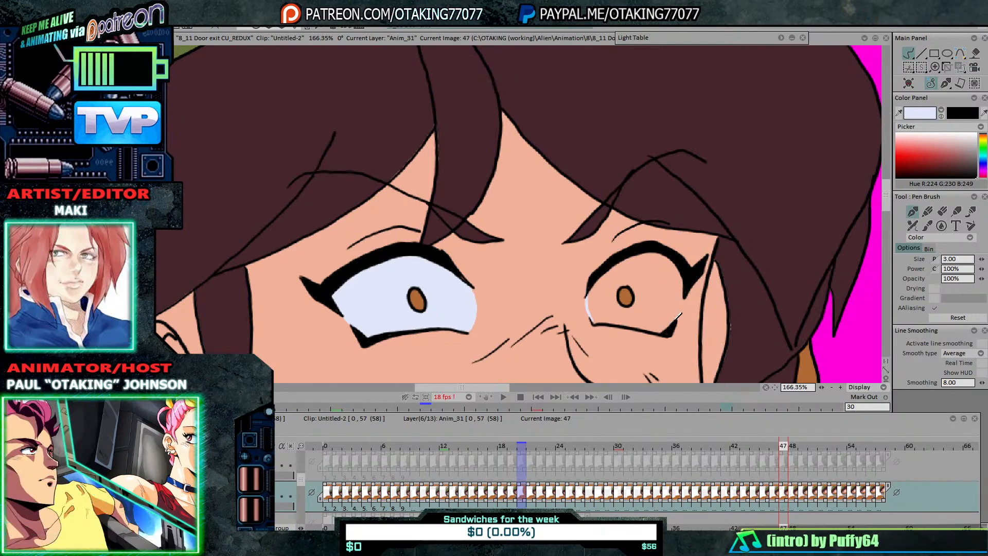
pyautogui.press('Left')
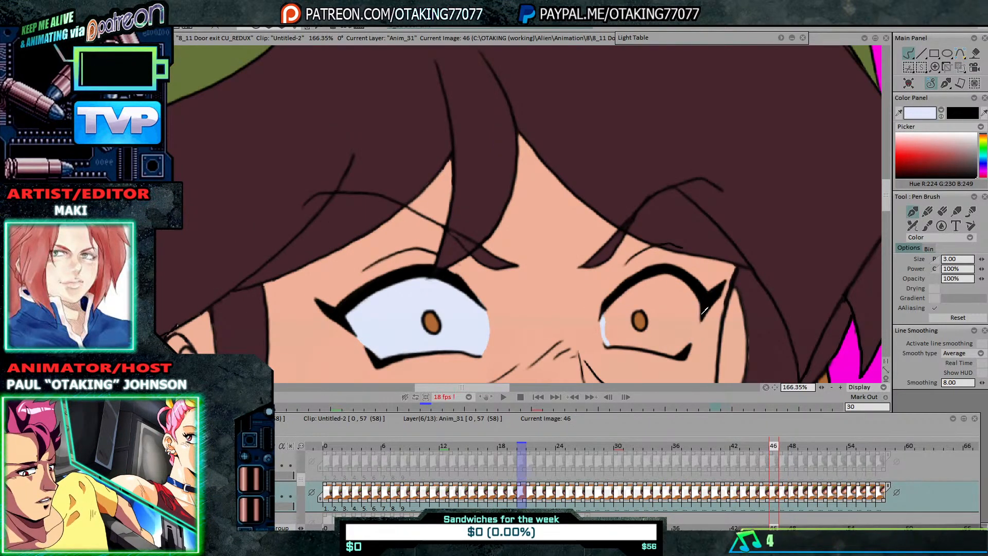
pyautogui.moveTo(705, 310); pyautogui.dragTo(699, 256)
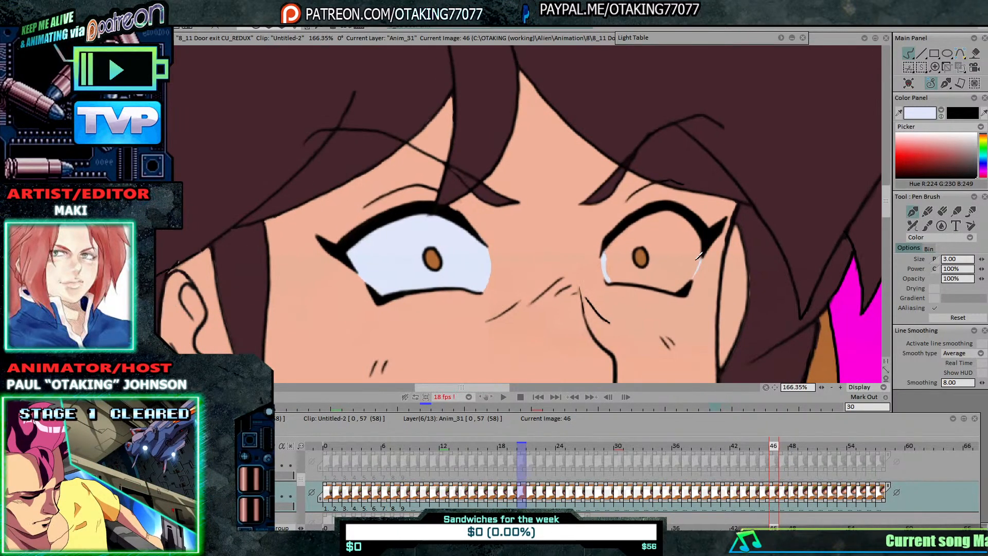
pyautogui.press('Left')
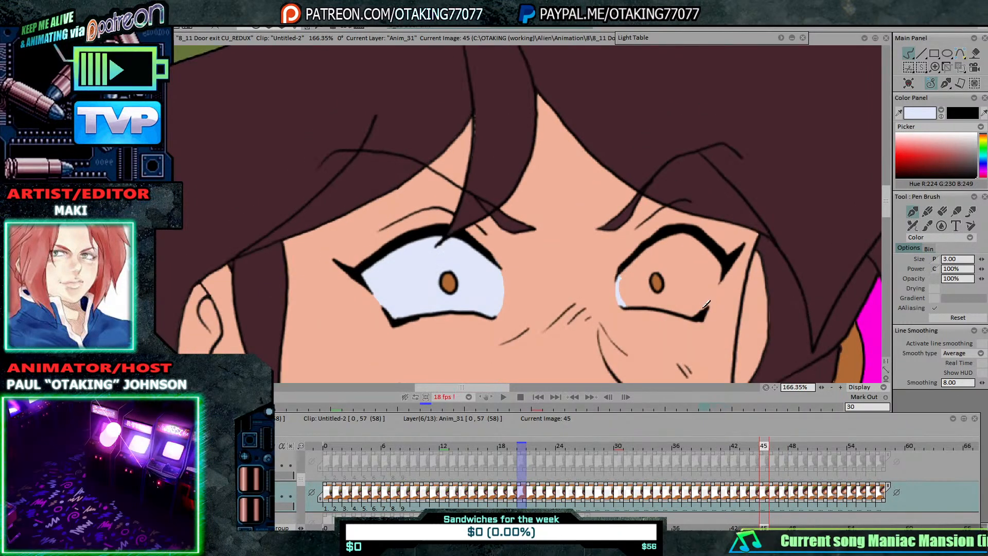
# Step: Continue backwards through images 44 to 40, closing the right eye's outer corner with an eye-white line
pyautogui.press('Left')
pyautogui.press('Left')
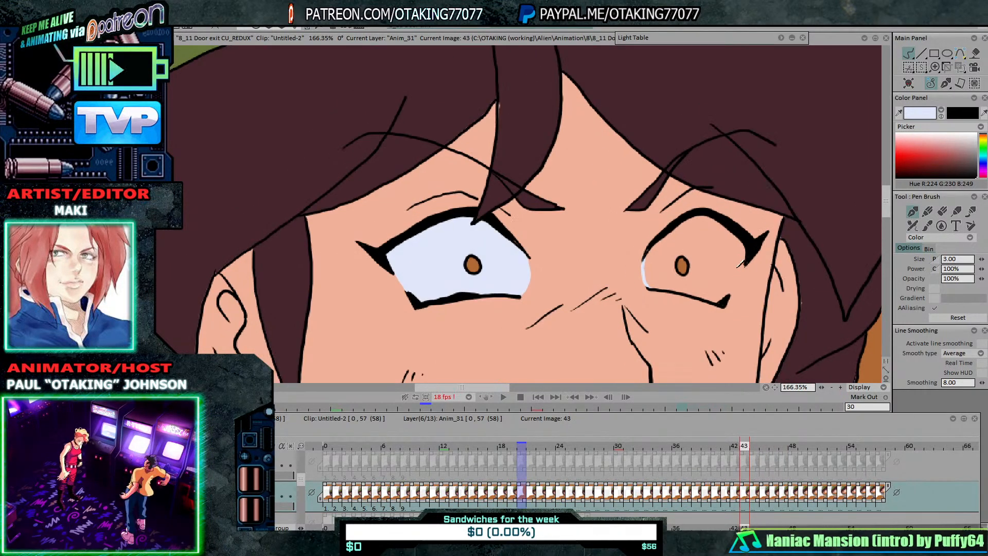
pyautogui.press('Left')
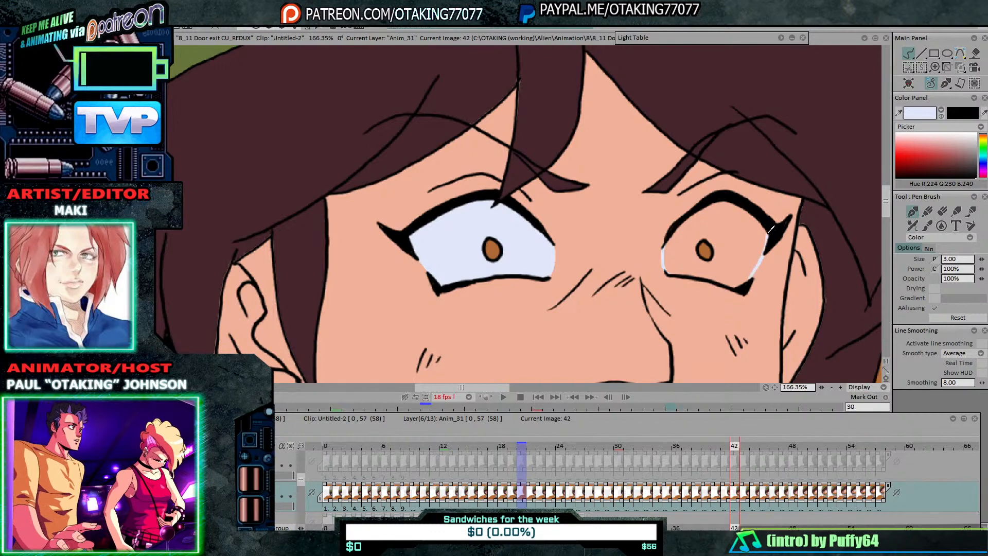
pyautogui.press('Left')
pyautogui.press('Left')
pyautogui.press('Left')
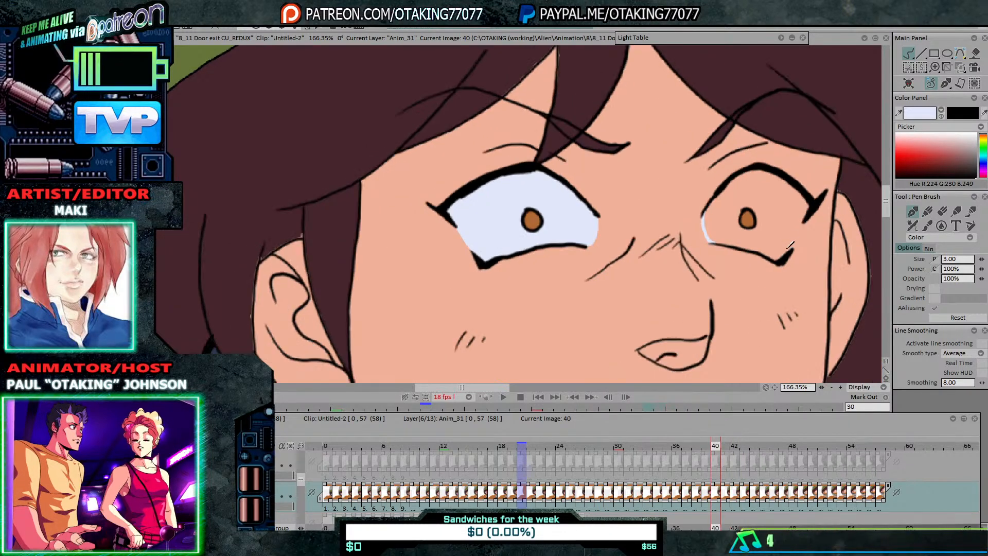
# Step: Draw the eye-white closing line between the upper lash and lower lid at the right eye's outer corner on images 39 to 35
pyautogui.press('Left')
pyautogui.press('Left')
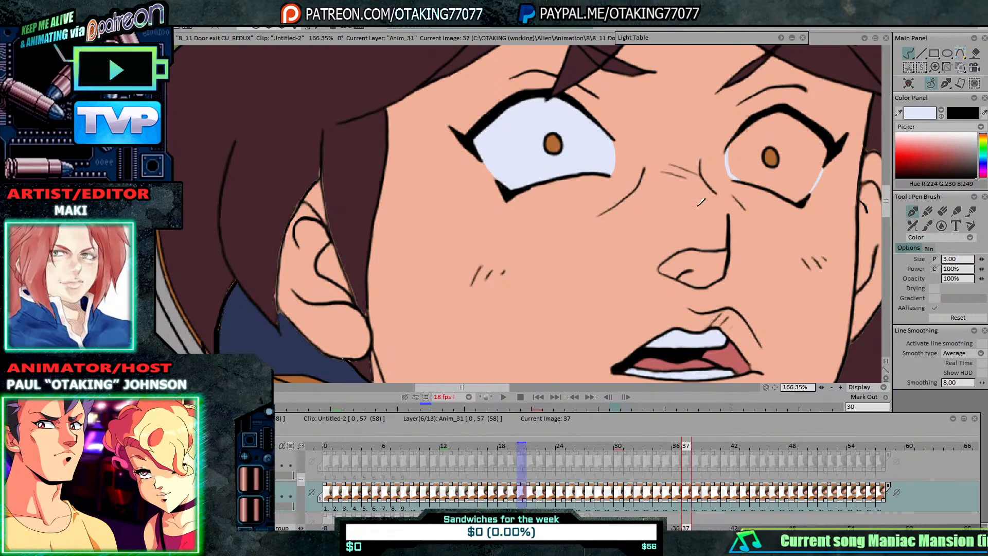
pyautogui.press('Left')
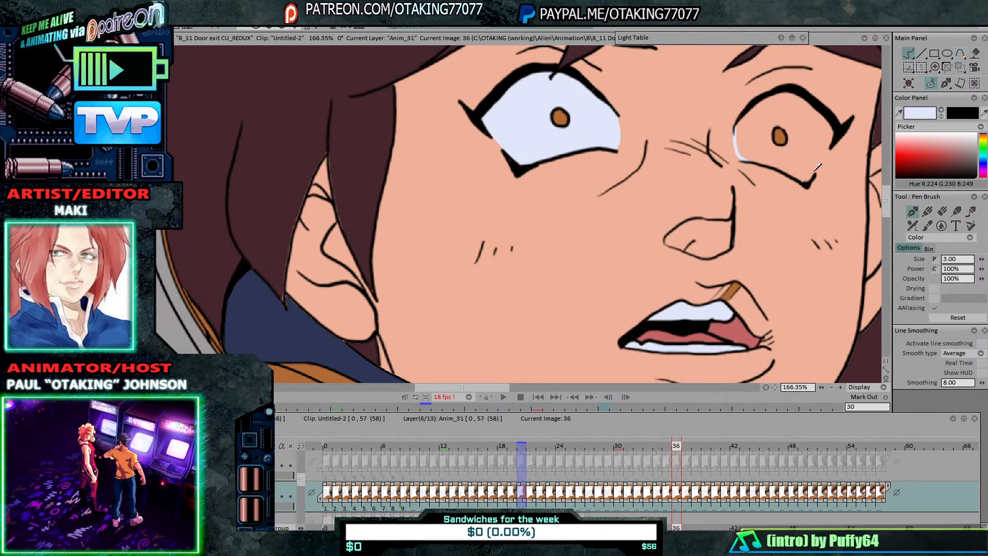
pyautogui.moveTo(816, 169); pyautogui.dragTo(836, 132)
pyautogui.press('Left')
pyautogui.moveTo(821, 183); pyautogui.dragTo(839, 153)
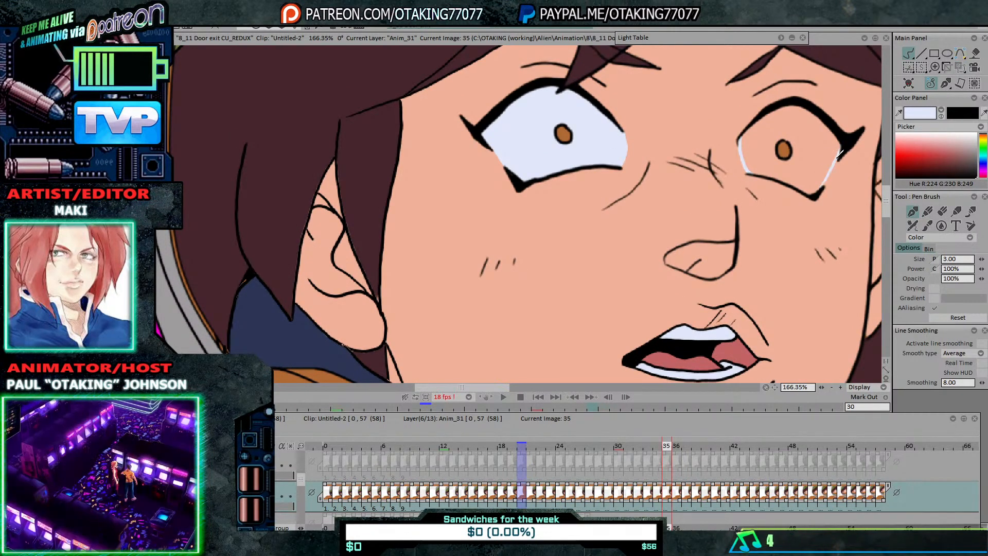
# Step: Close the right eye's outer corner with an eye-white line on images 34 back to 31
pyautogui.press('Left')
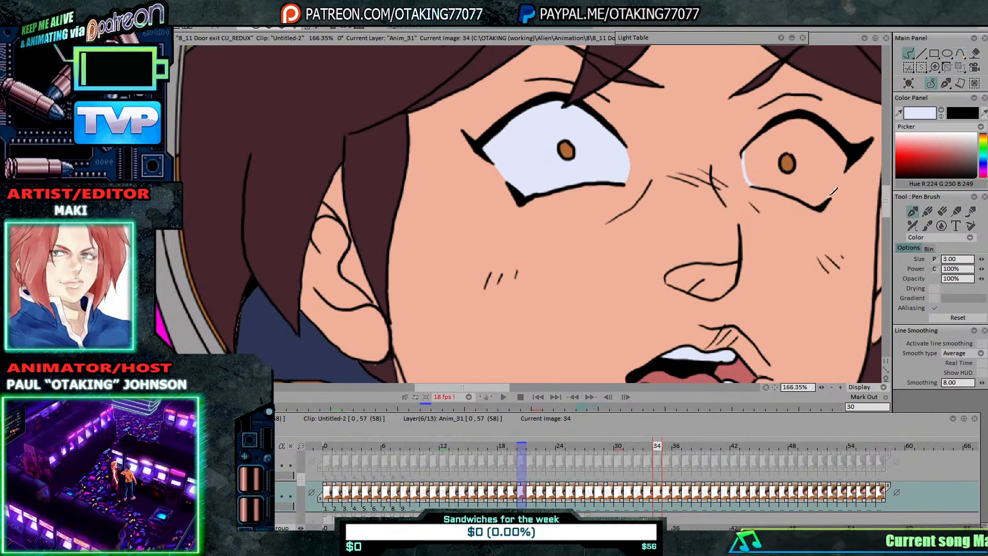
pyautogui.press('Left')
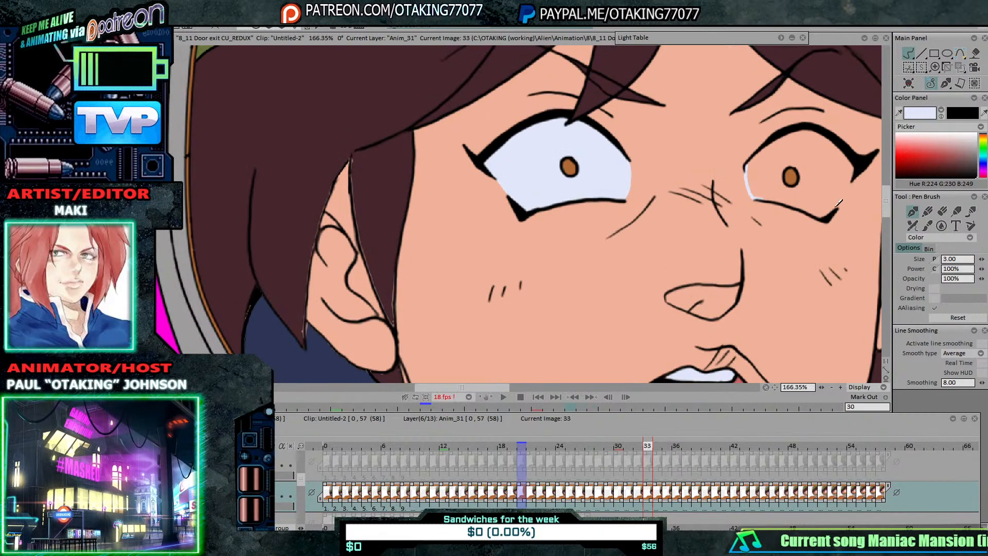
pyautogui.press('Left')
pyautogui.press('Right')
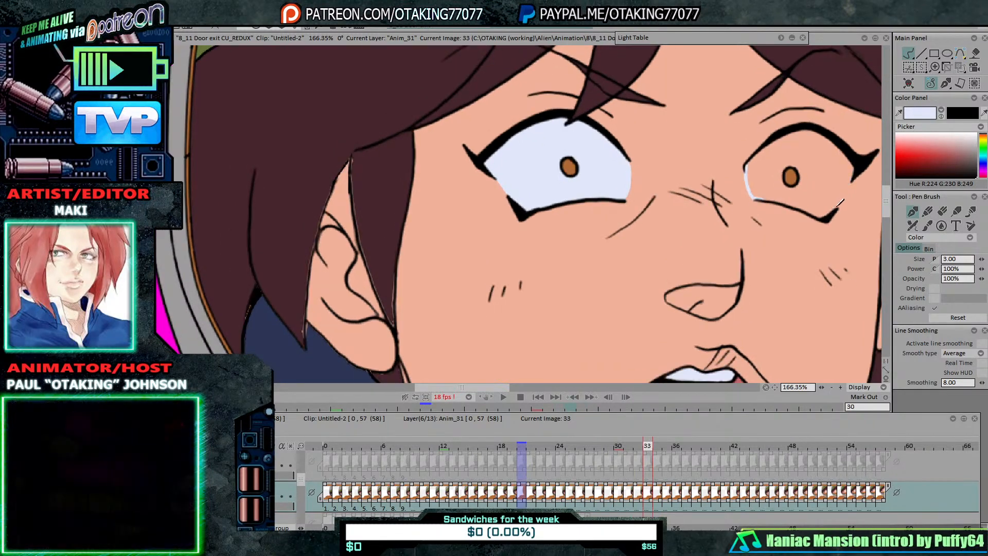
pyautogui.press('Left')
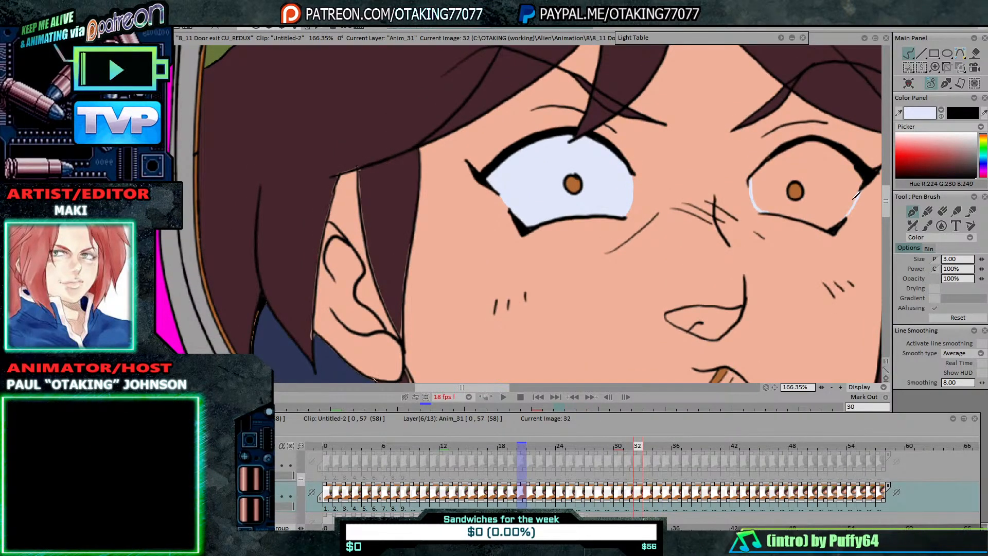
pyautogui.press('Left')
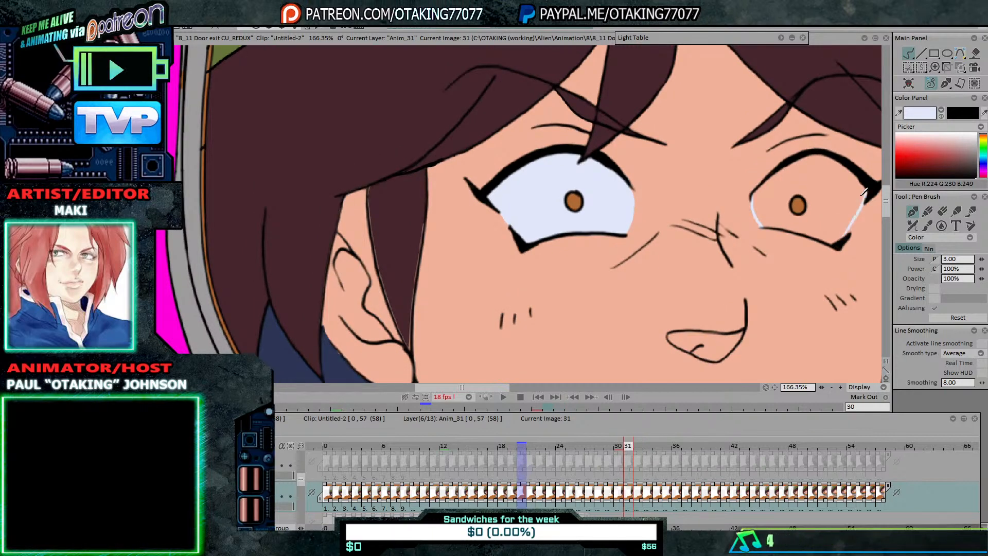
# Step: Add the eye-white line that closes the right eye's outer corner on images 30 back to 27
pyautogui.press('Left')
pyautogui.moveTo(849, 248)
pyautogui.mouseDown()
pyautogui.moveTo(871, 205)
pyautogui.moveTo(787, 208)
pyautogui.mouseUp()
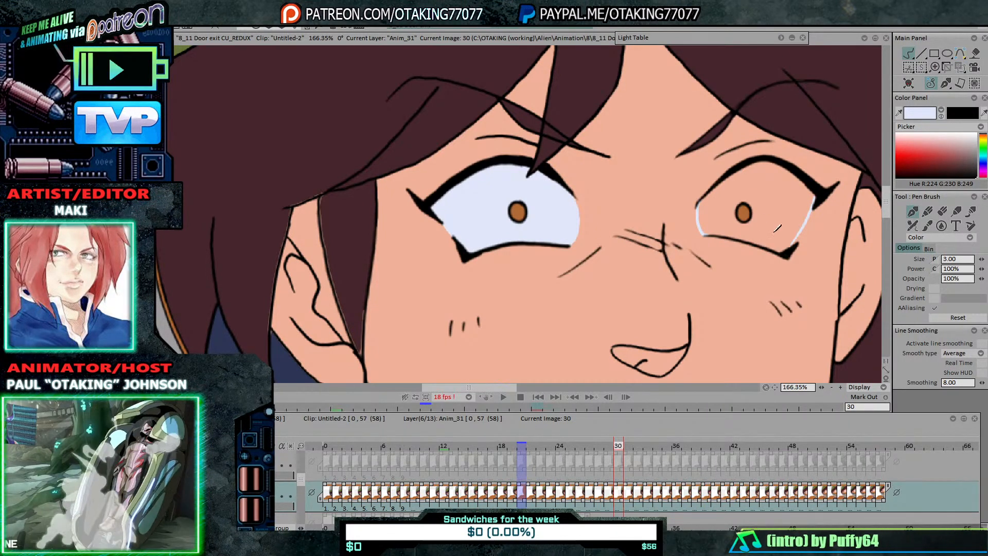
pyautogui.press('Left')
pyautogui.press('Right')
pyautogui.press('Left')
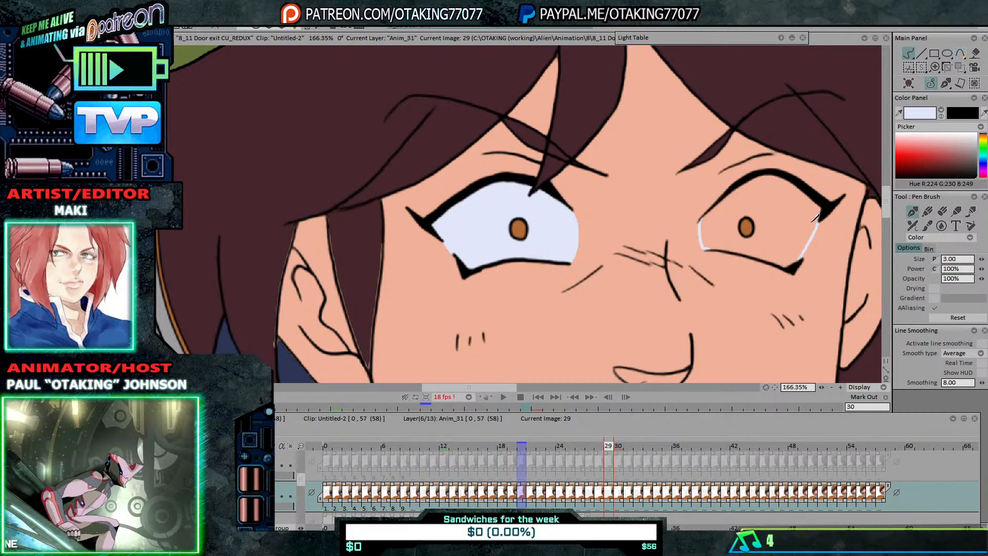
pyautogui.press('Left')
pyautogui.press('Left')
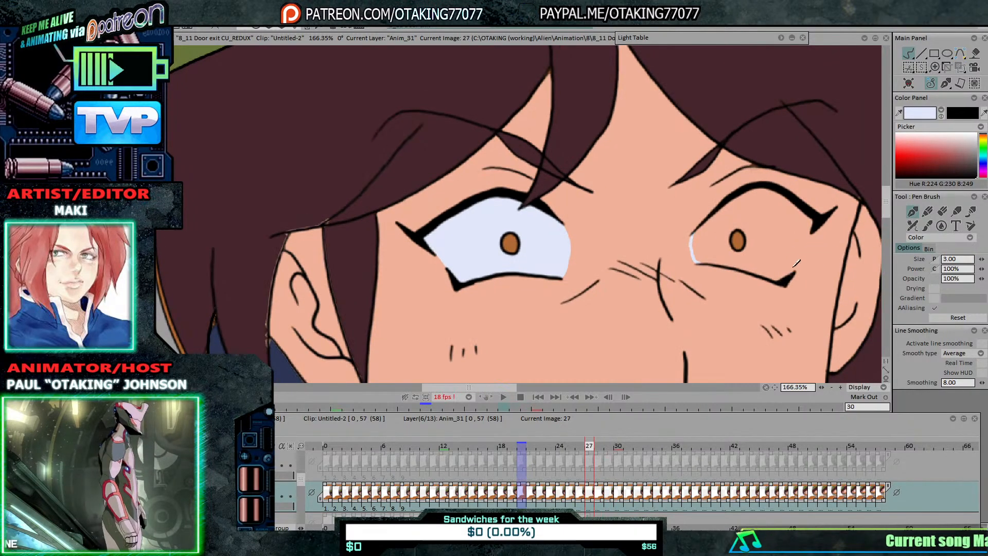
# Step: Close the right eye's outer corner on images 26 to 24, undoing and redrawing the eye-white line on image 24
pyautogui.press('Left')
pyautogui.press('Left')
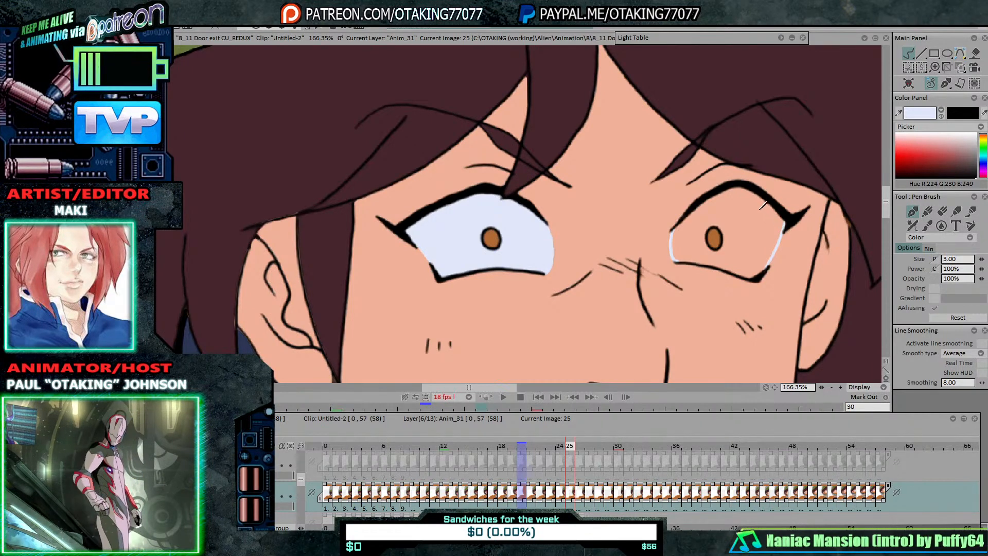
pyautogui.press('Left')
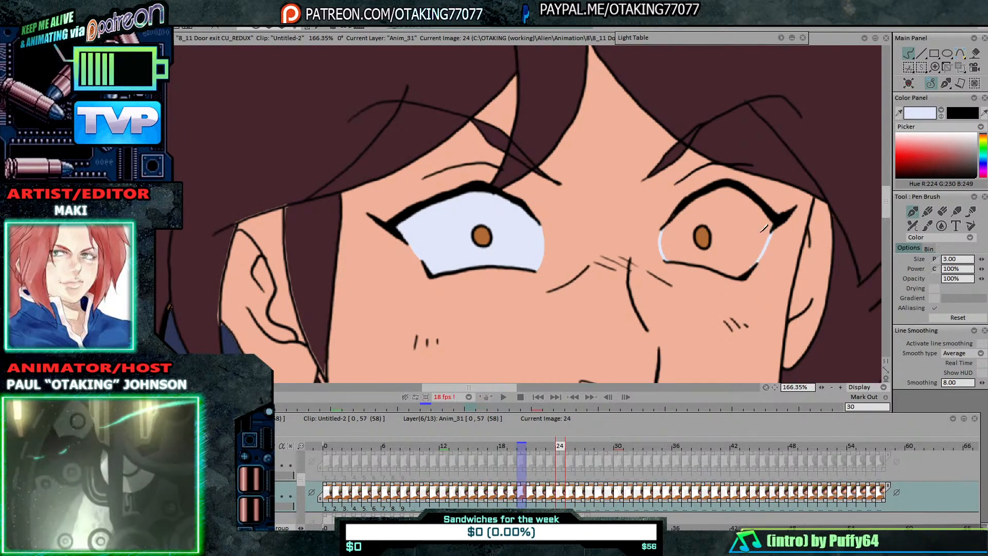
pyautogui.hotkey('ctrl', 'z')
pyautogui.moveTo(769, 222); pyautogui.dragTo(753, 266)
pyautogui.press('Left')
pyautogui.press('Right')
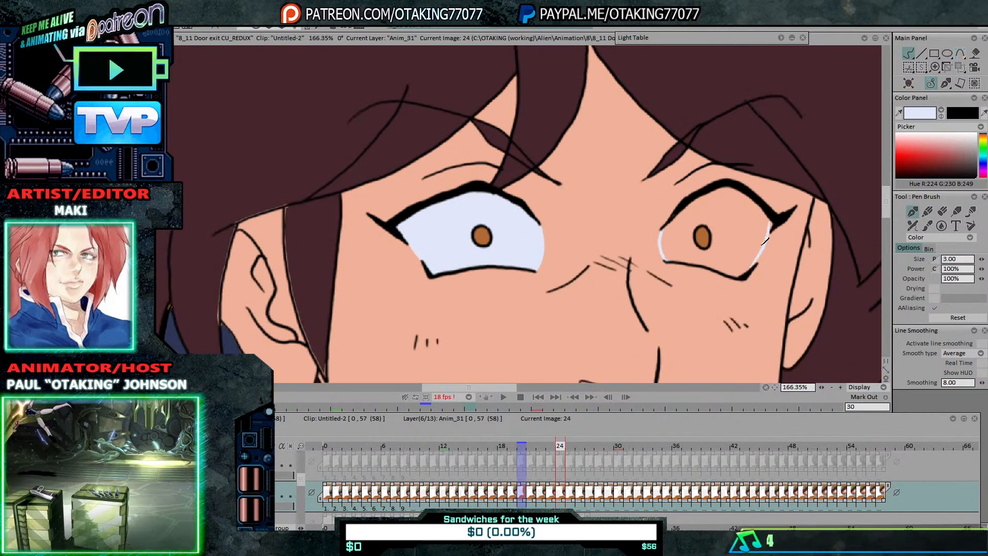
# Step: Draw the eye-white line from the upper lash to the lower lid at the right eye's outer corner on images 23 to 21
pyautogui.press('Left')
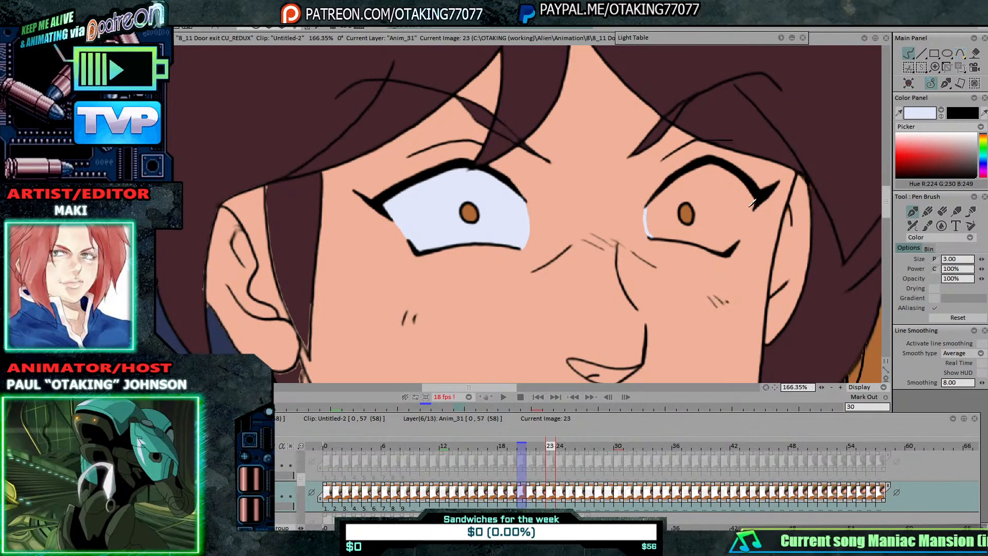
pyautogui.moveTo(752, 203); pyautogui.dragTo(746, 227)
pyautogui.press('Left')
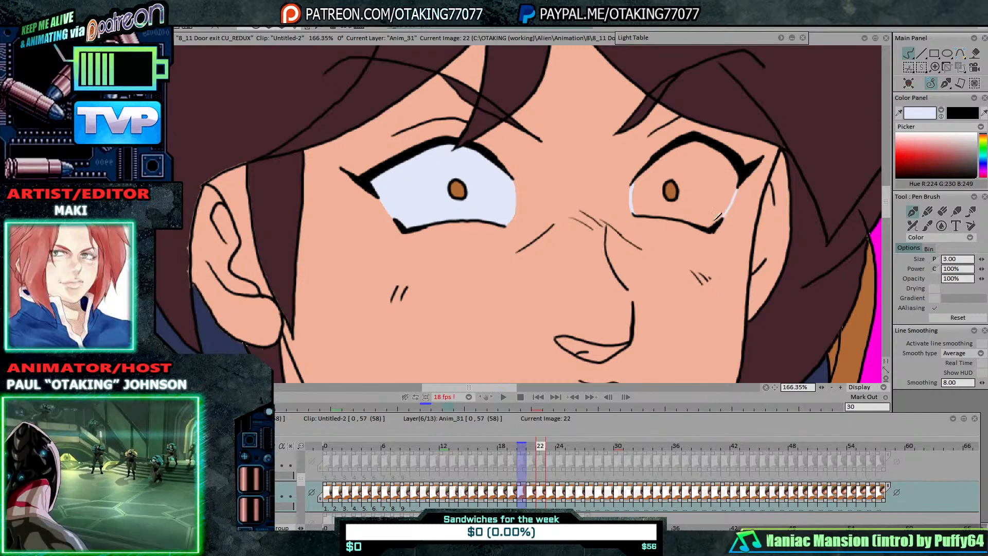
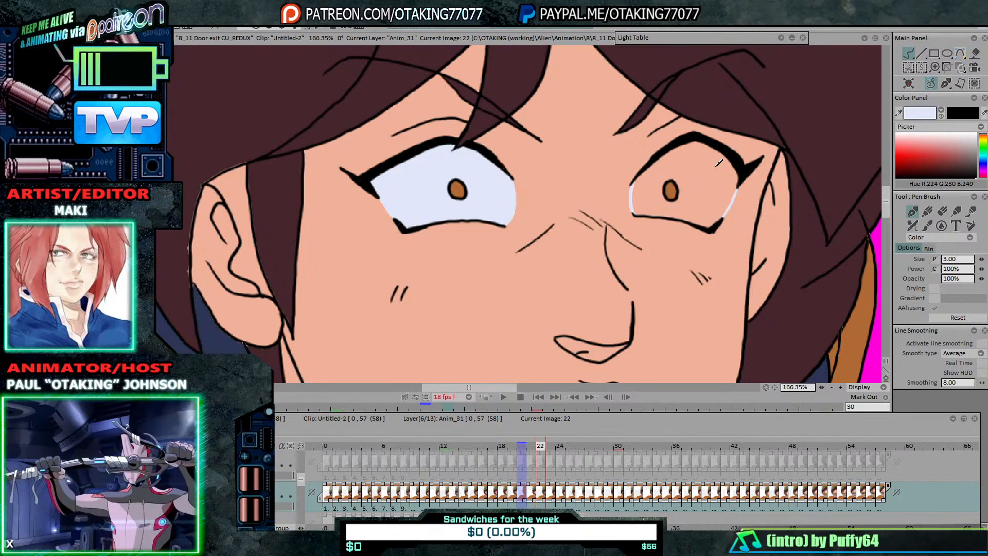
pyautogui.press('Left')
pyautogui.press('Right')
pyautogui.press('Left')
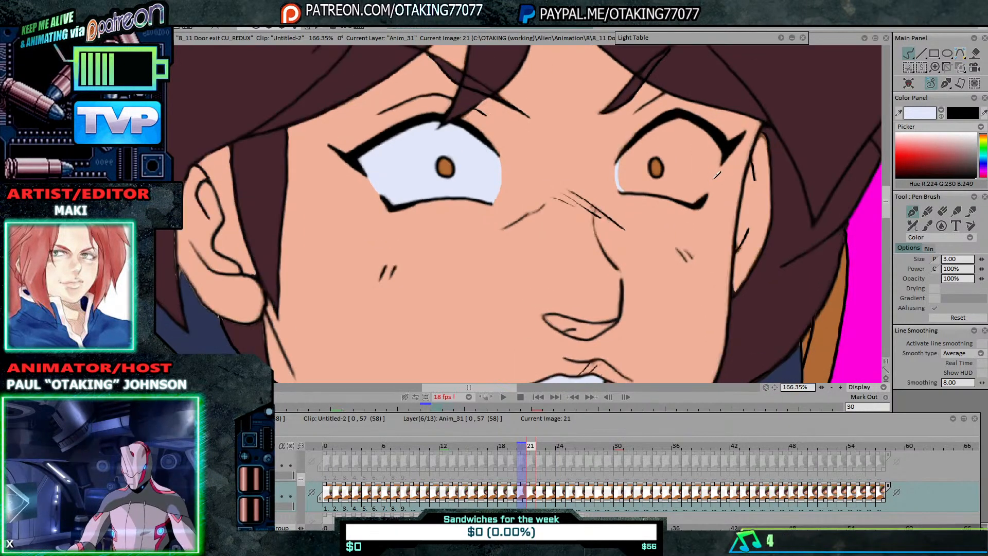
# Step: Skip the fully shaded image 20 and close the right eye's outer corner with an eye-white line on images 19 to 17
pyautogui.press('Left')
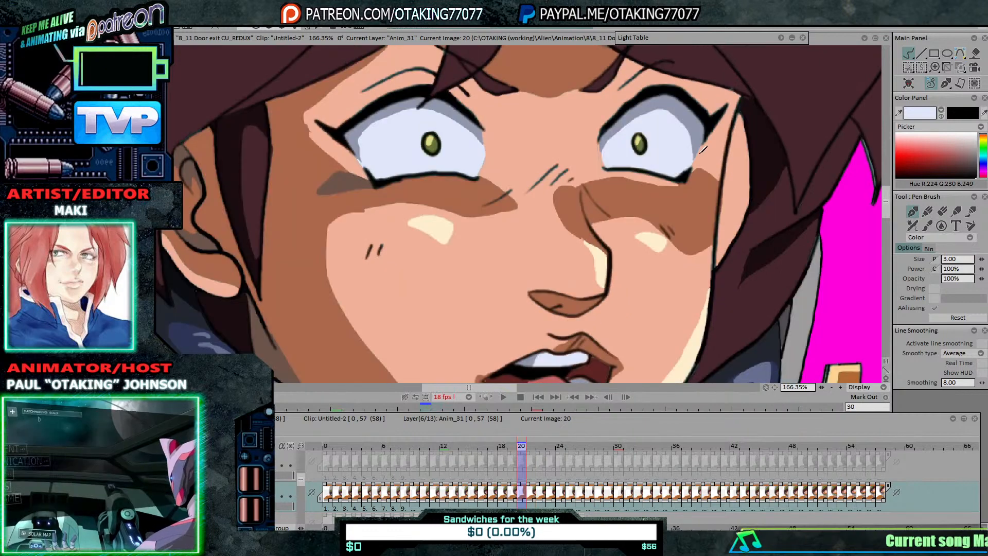
pyautogui.press('Left')
pyautogui.press('Right')
pyautogui.press('Left')
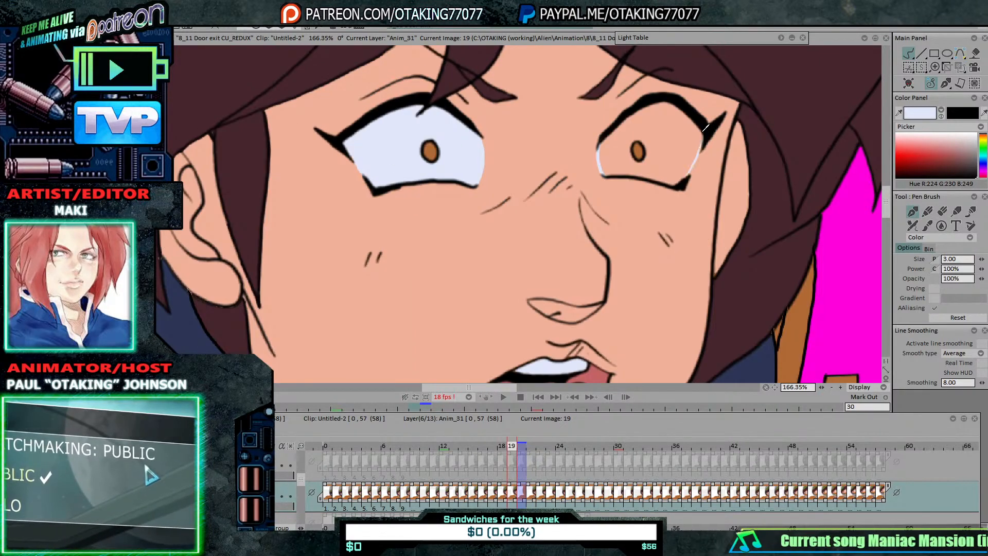
pyautogui.press('Left')
pyautogui.press('Left')
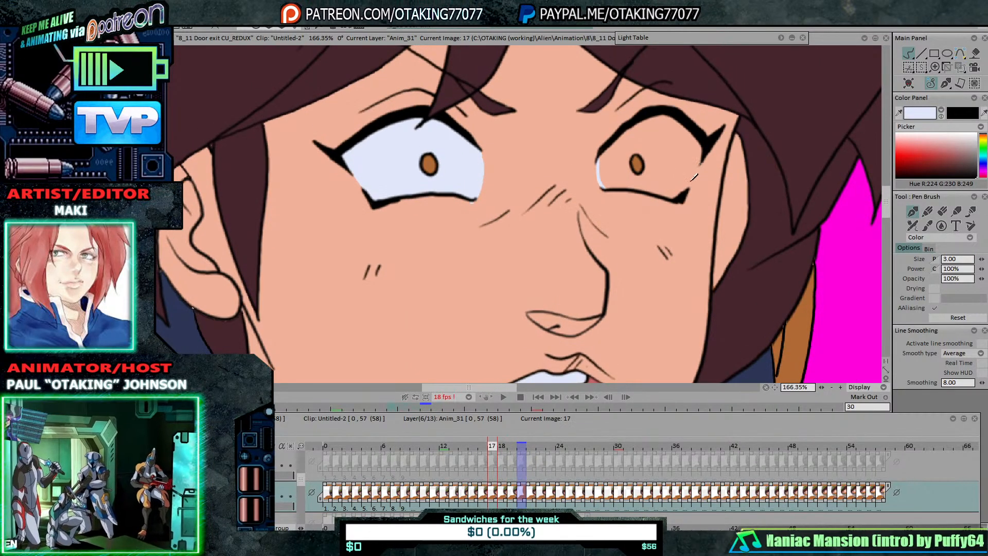
# Step: Close the right eye's outer corner with an eye-white line on images 16 back to 12
pyautogui.press('Left')
pyautogui.press('Left')
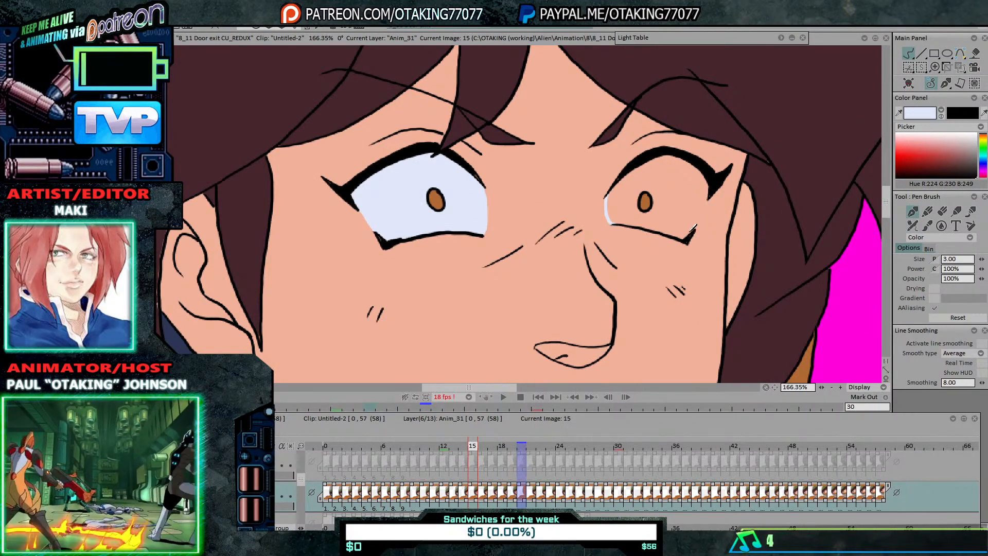
pyautogui.press('Left')
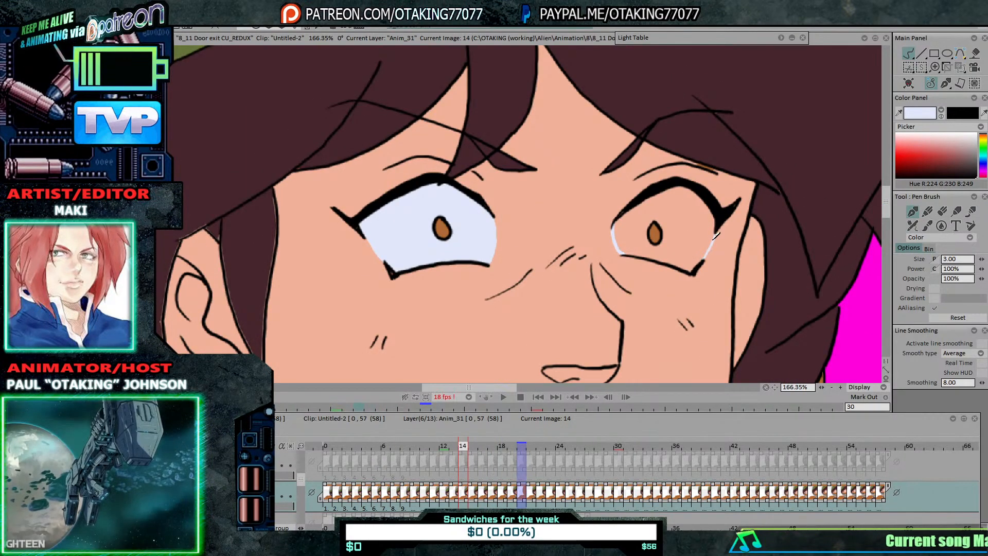
pyautogui.press('Left')
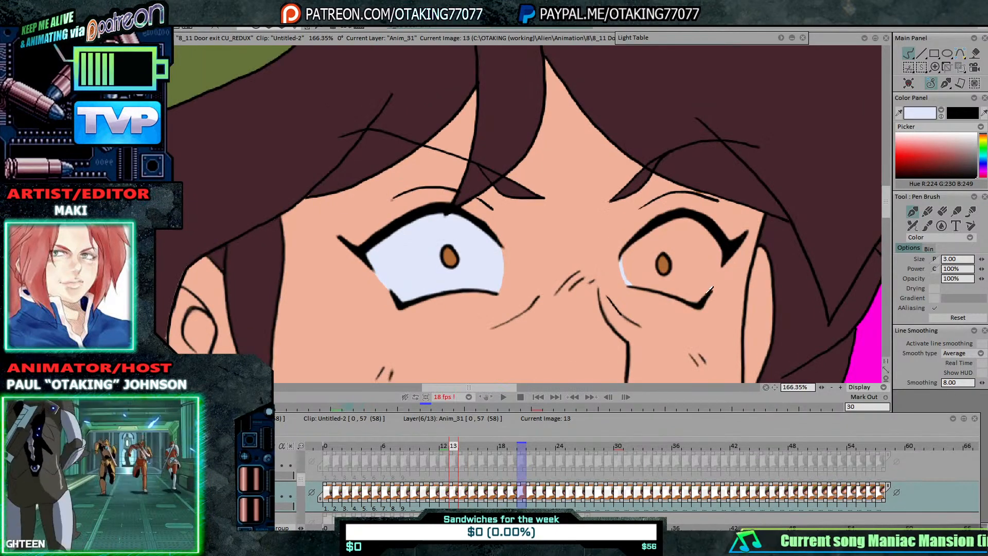
pyautogui.press('Left')
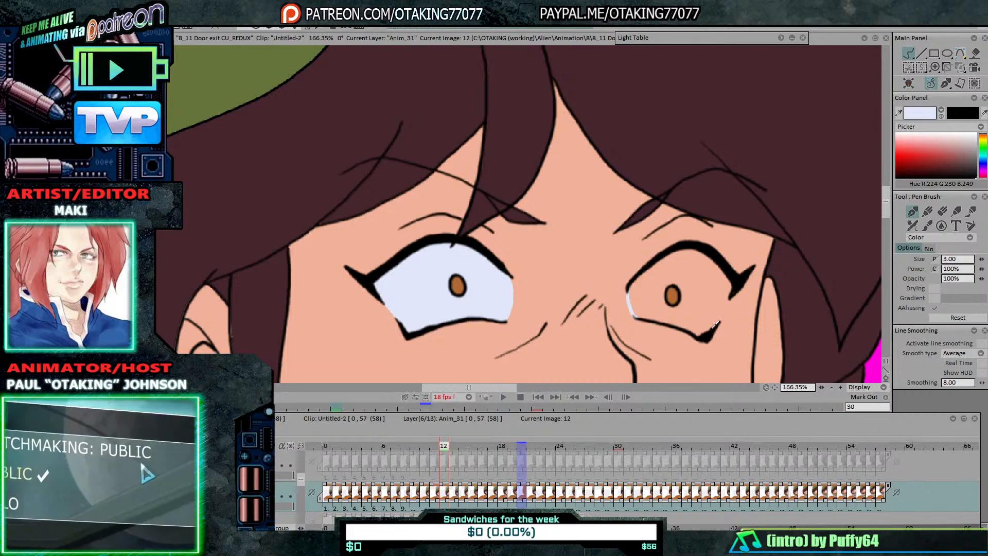
pyautogui.moveTo(718, 323); pyautogui.dragTo(729, 286)
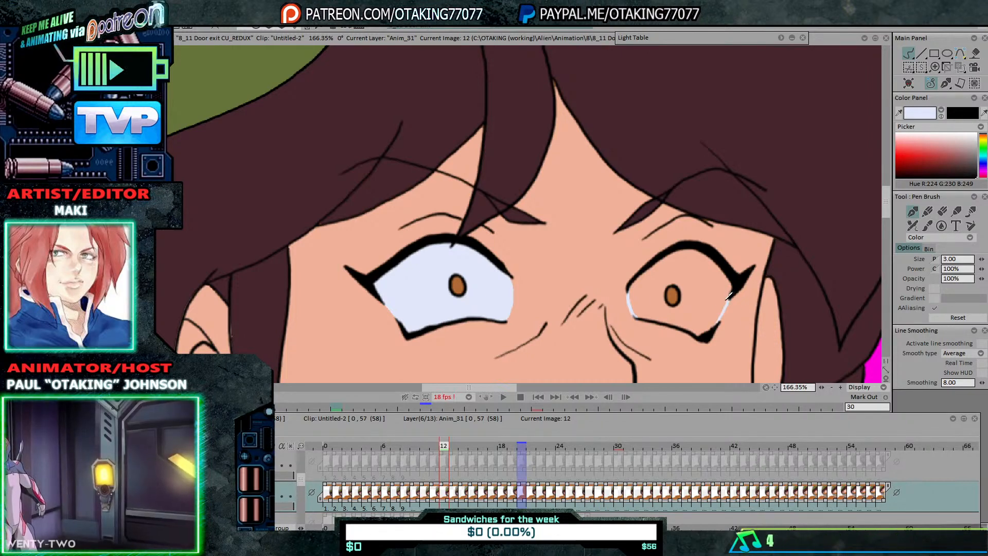
# Step: Draw the eye-white closing line at the right eye's outer corner on images 11 back to 5
pyautogui.press('Left')
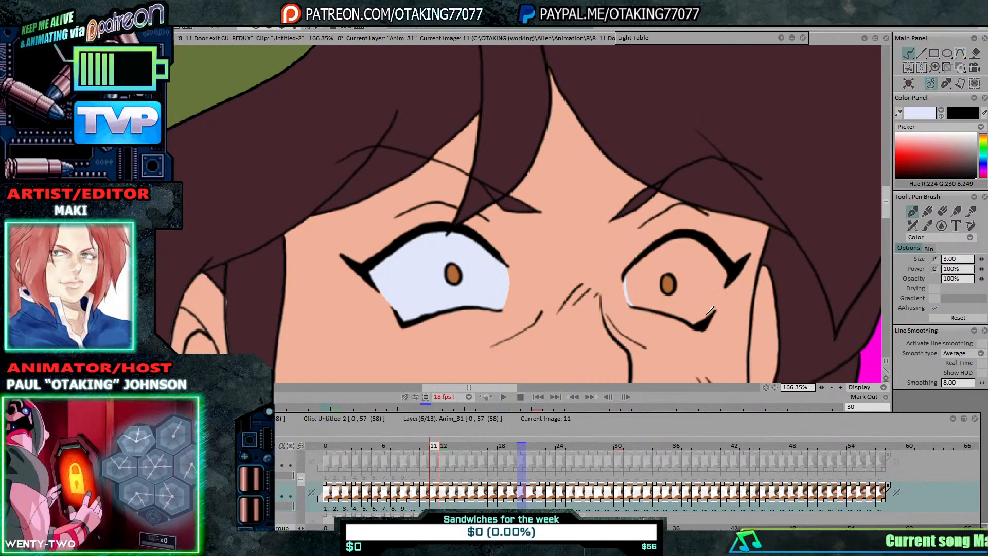
pyautogui.press('Left')
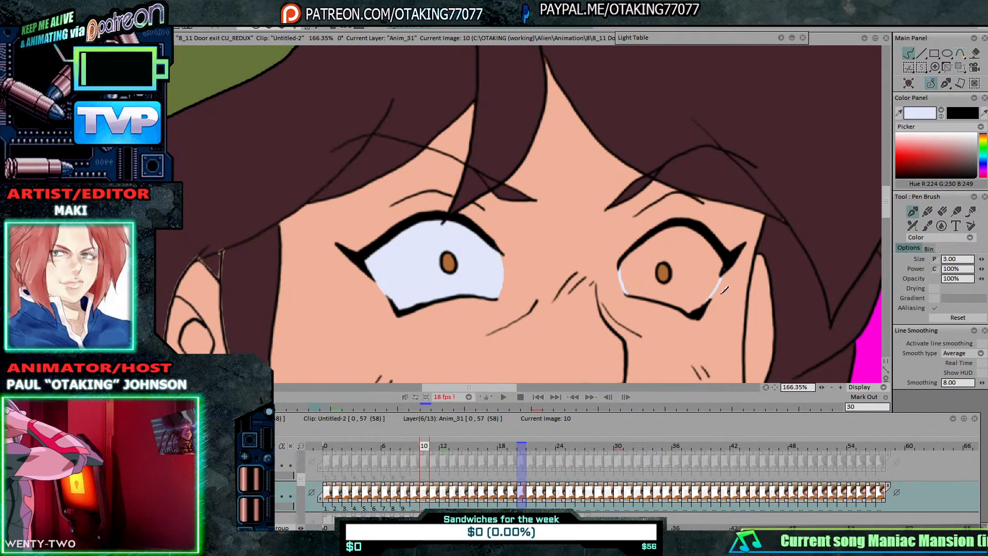
pyautogui.press('Left')
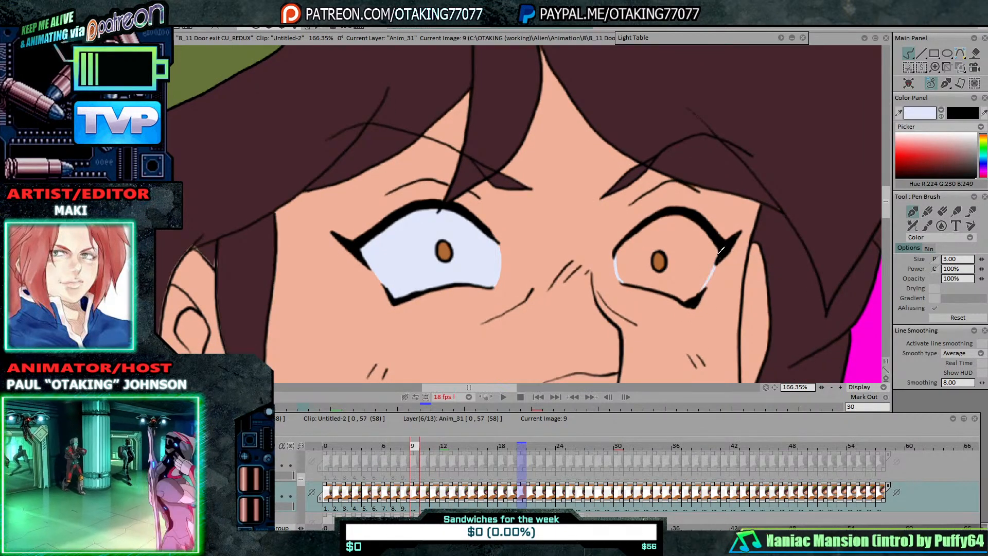
pyautogui.press('Left')
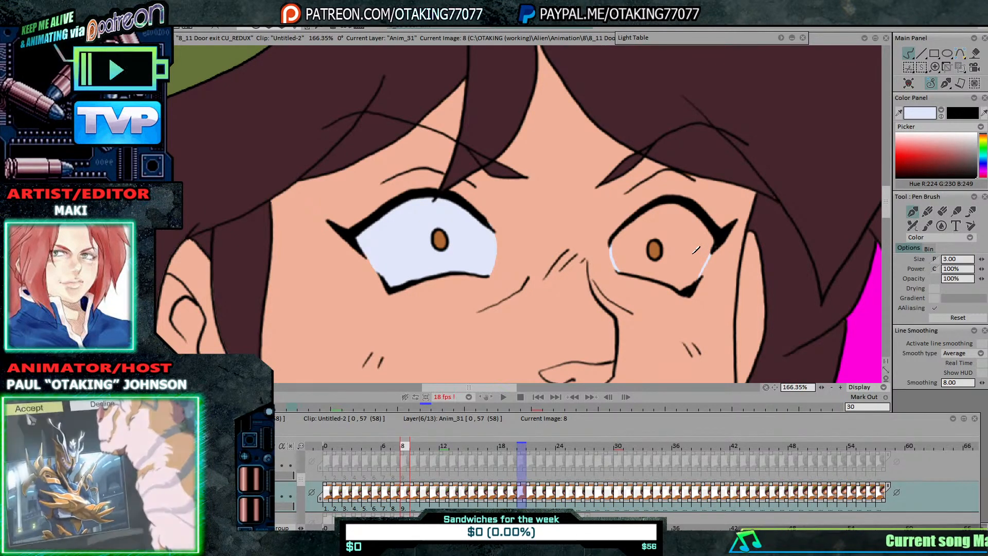
pyautogui.press('Left')
pyautogui.press('Left')
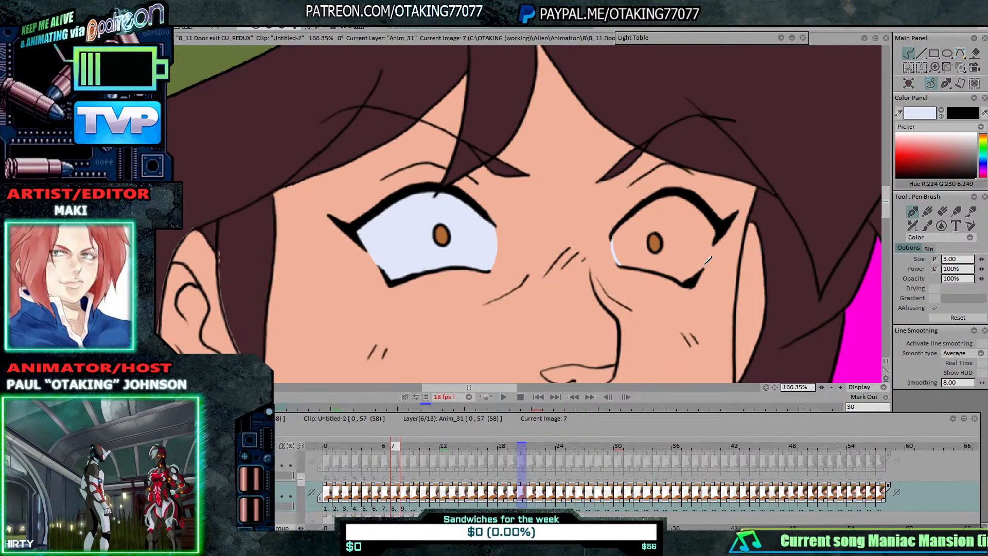
pyautogui.press('Left')
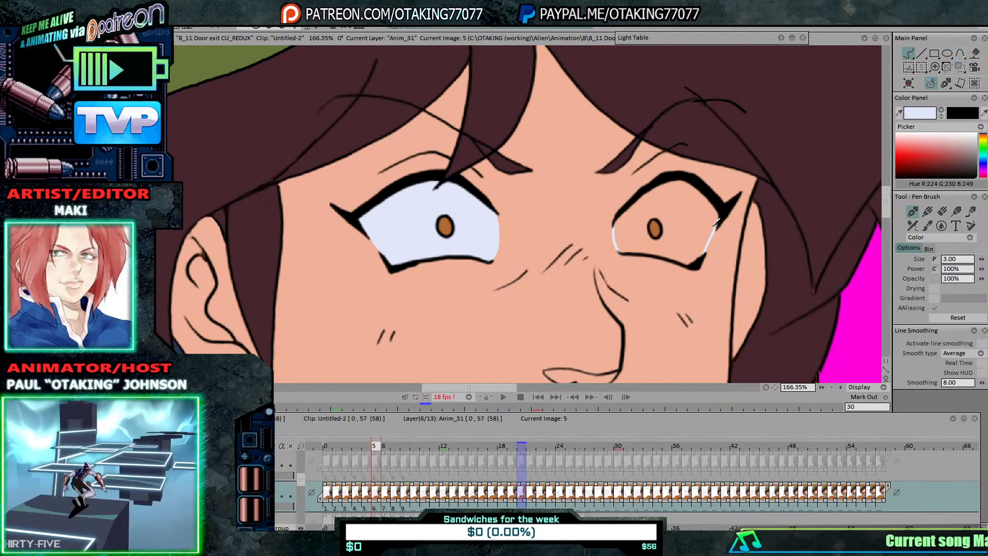
# Step: Draw the eye-white closing line at the right eye's outer corner on images 4 back to 0
pyautogui.press('Left')
pyautogui.press('Left')
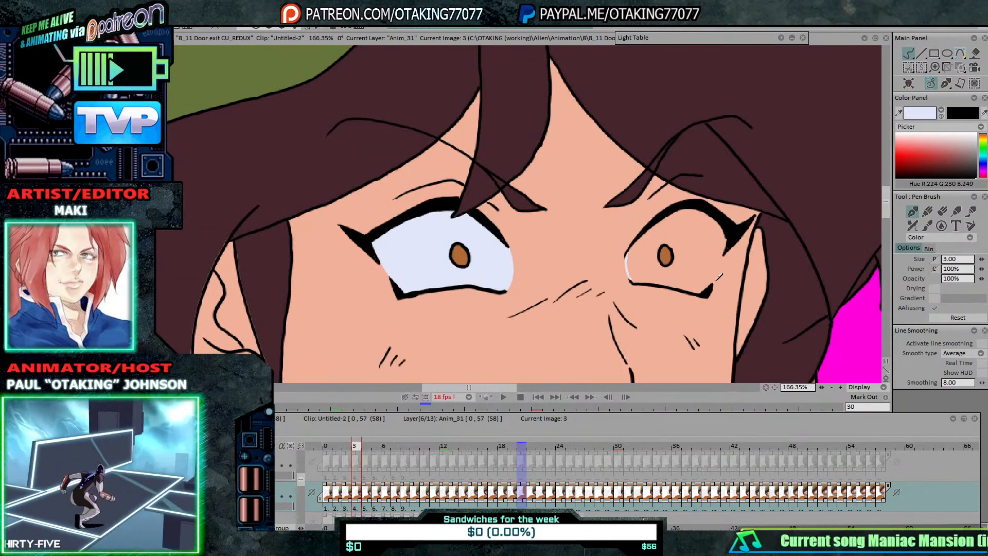
pyautogui.press('Left')
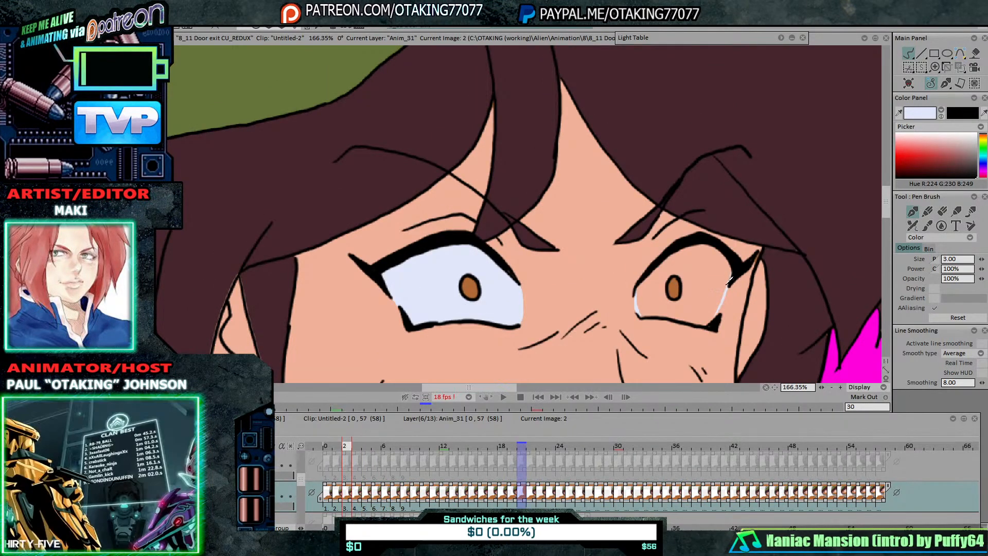
pyautogui.press('Left')
pyautogui.moveTo(719, 356); pyautogui.dragTo(762, 269)
pyautogui.press('Left')
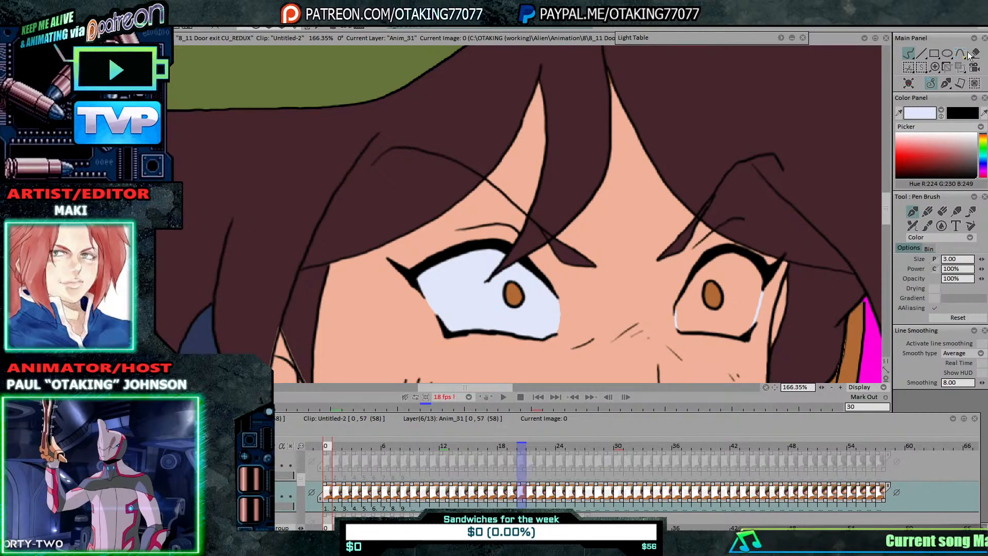
# Step: Fill the right eye's white with the Paint bucket on image 0 and advance to image 1
pyautogui.press('f')
pyautogui.click(747, 273)
pyautogui.press('Right')
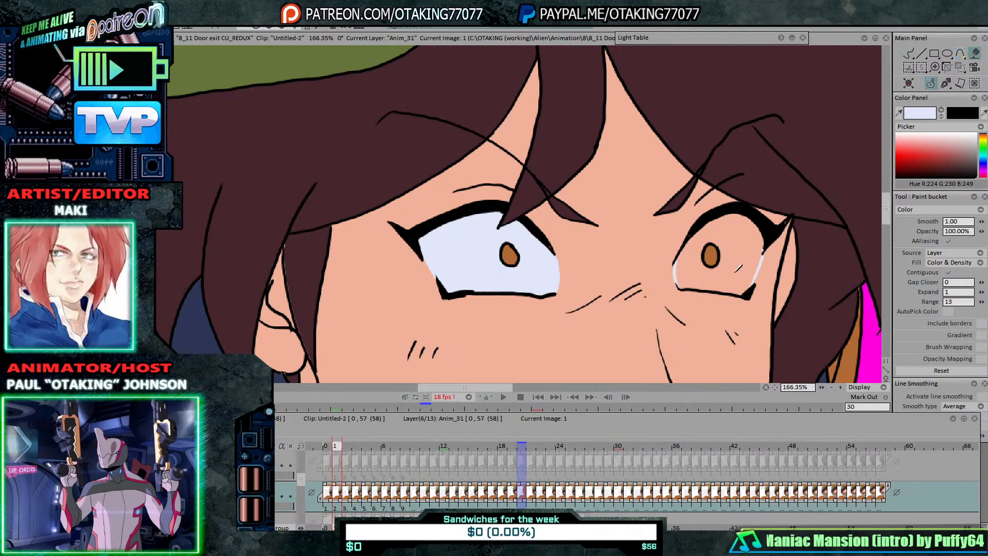
# Step: Set the Paint bucket range to 10, try filling the right eye on image 1, and undo the spilled fill
pyautogui.moveTo(981, 302); pyautogui.dragTo(974, 304)
pyautogui.click(755, 276)
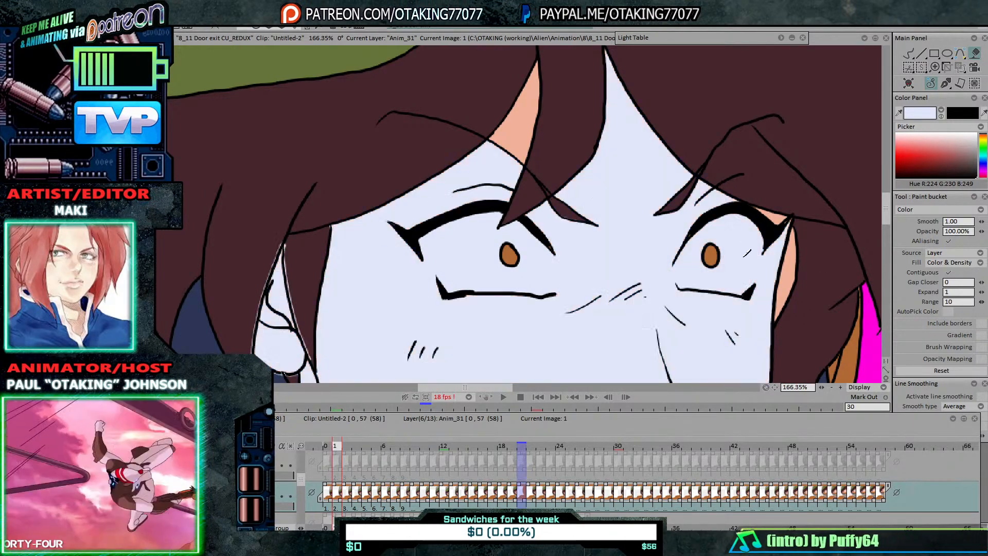
pyautogui.hotkey('ctrl', 'z')
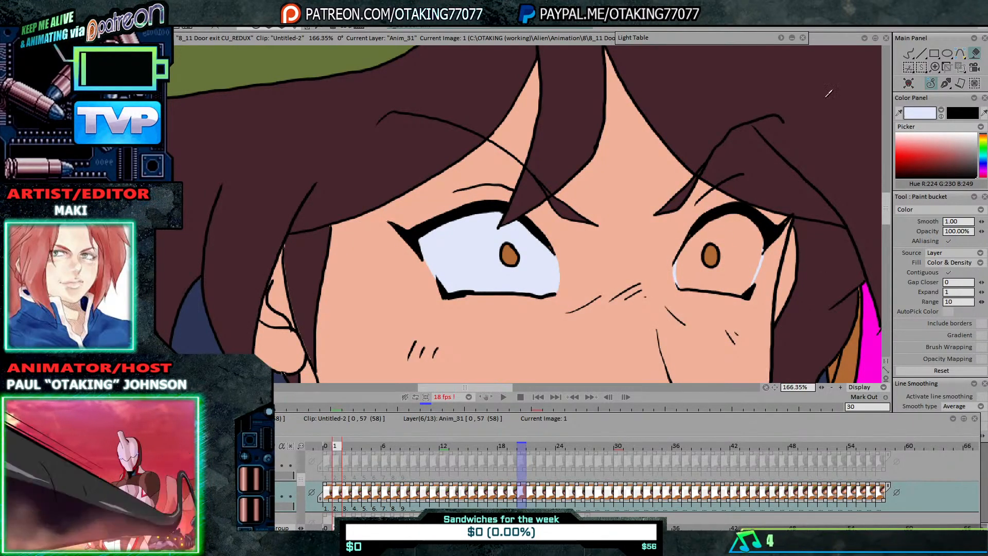
# Step: Reinforce the eye-white line at the right eye's lower inner corner on image 1 and fill the eye white
pyautogui.click(909, 53)
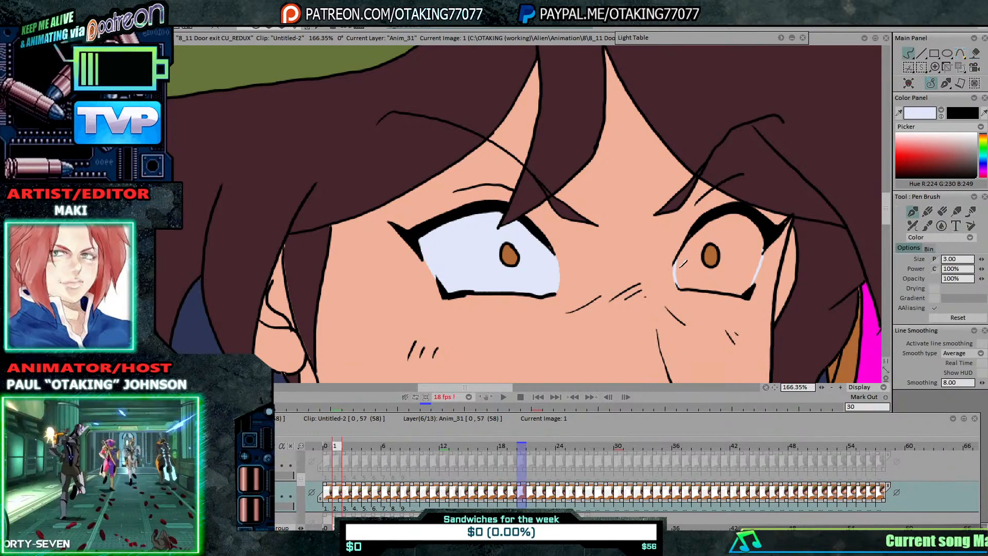
pyautogui.click(974, 53)
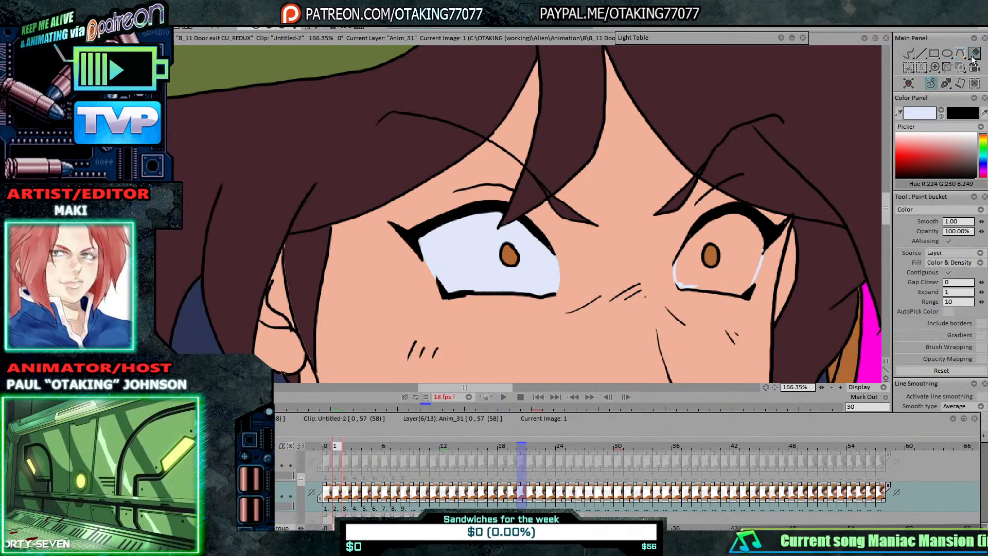
pyautogui.click(743, 248)
# Step: Fill the right eye's white on images 2 to 6
pyautogui.click(744, 219)
pyautogui.press('Right')
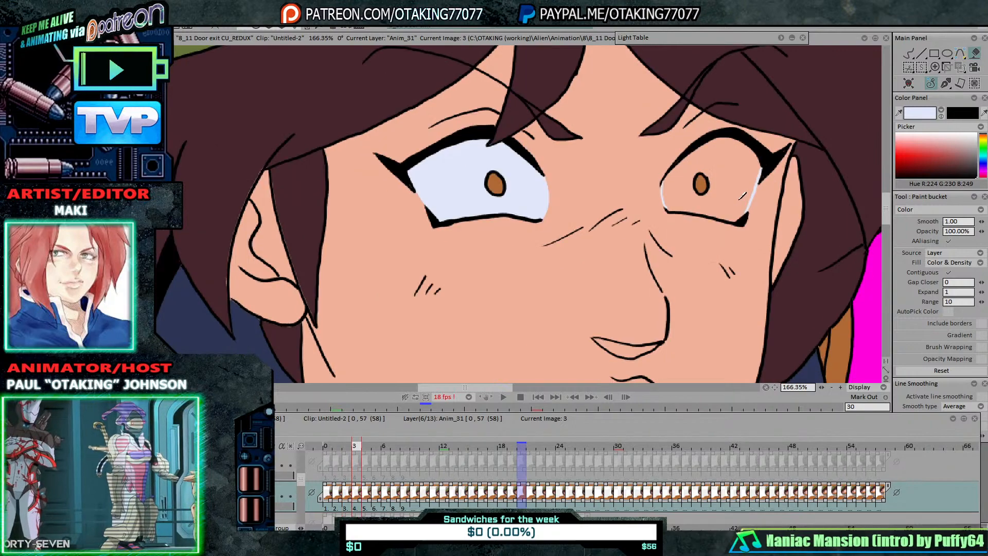
pyautogui.click(736, 177)
pyautogui.press('Right')
pyautogui.click(726, 138)
pyautogui.press('Right')
pyautogui.click(726, 136)
pyautogui.press('Right')
pyautogui.click(729, 155)
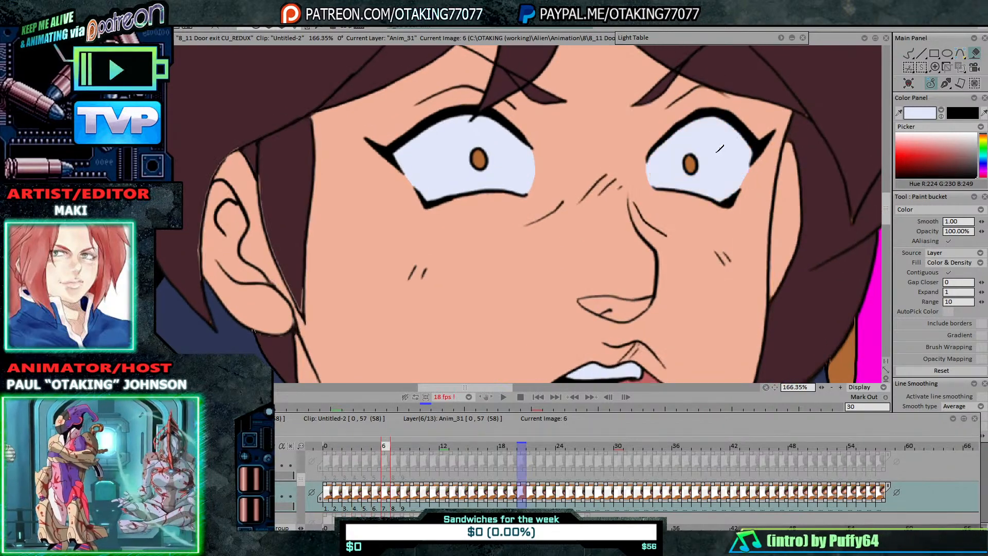
# Step: Fill the right eye's white on images 7 to 11
pyautogui.press('Right')
pyautogui.click(729, 170)
pyautogui.press('Right')
pyautogui.press('Right')
pyautogui.click(728, 190)
pyautogui.press('Right')
pyautogui.click(728, 194)
pyautogui.press('Right')
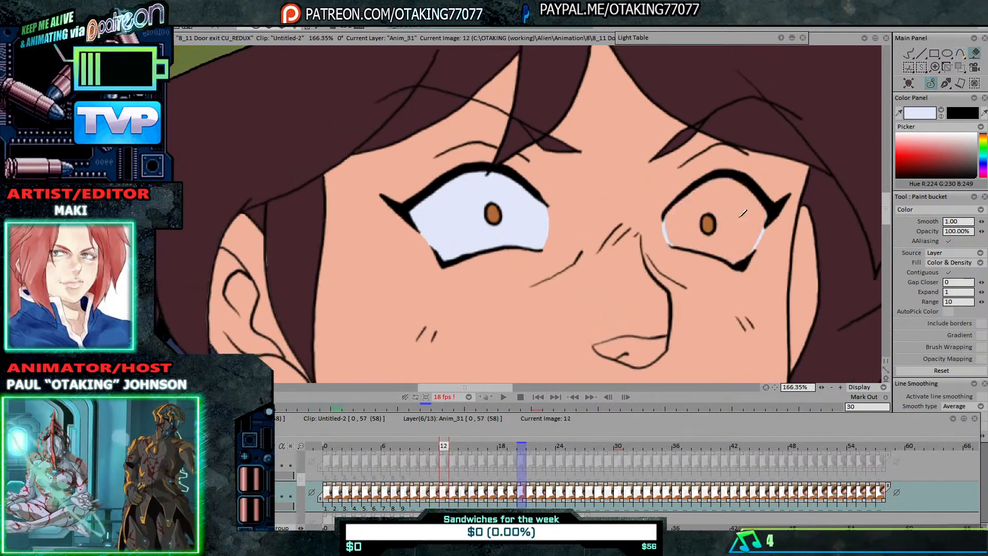
# Step: Fill the right eye's white on images 12 to 16
pyautogui.click(741, 216)
pyautogui.press('Right')
pyautogui.press('Right')
pyautogui.click(737, 203)
pyautogui.press('Right')
pyautogui.click(726, 170)
pyautogui.press('Right')
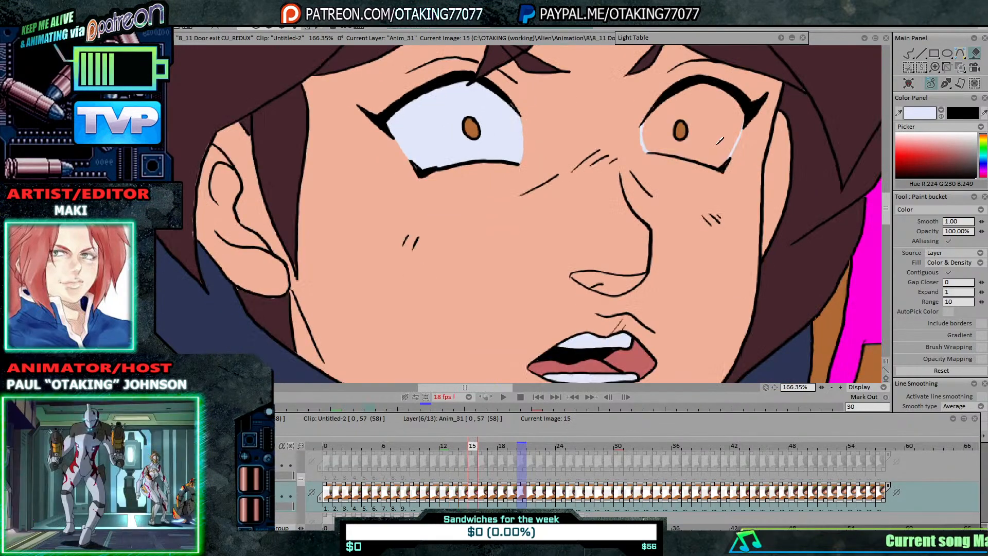
pyautogui.click(716, 136)
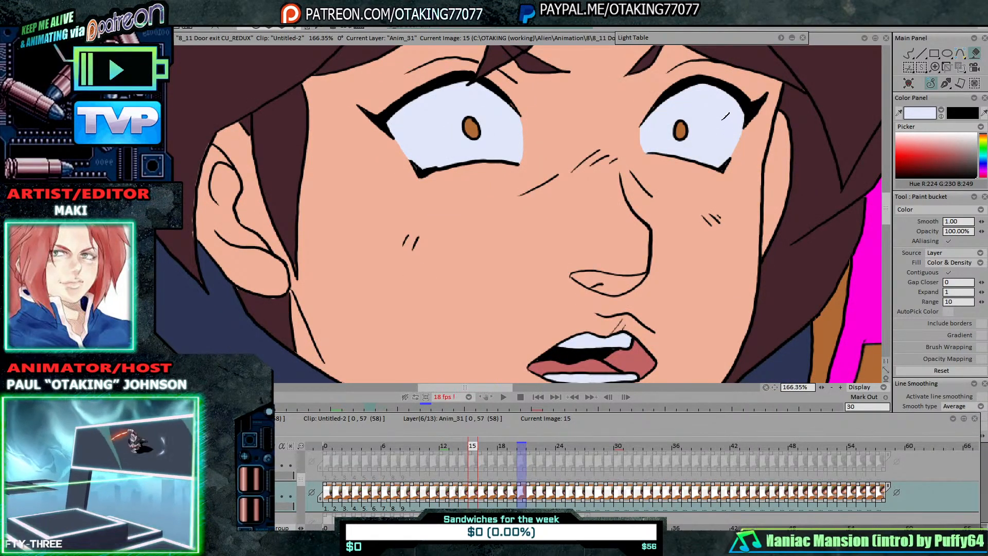
pyautogui.press('Right')
pyautogui.click(707, 109)
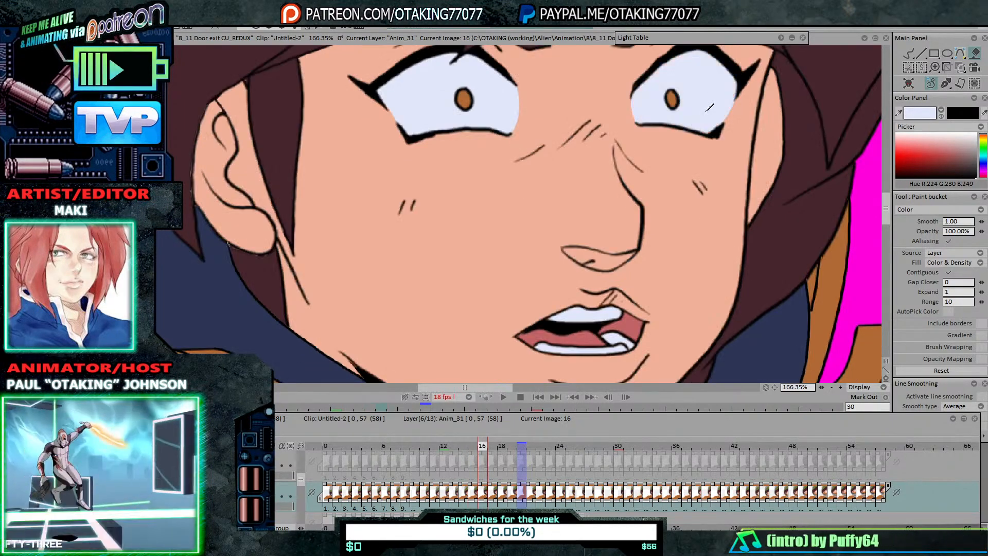
# Step: Fill the right eye's white on images 17 to 19
pyautogui.scroll(-4, 696, 117)
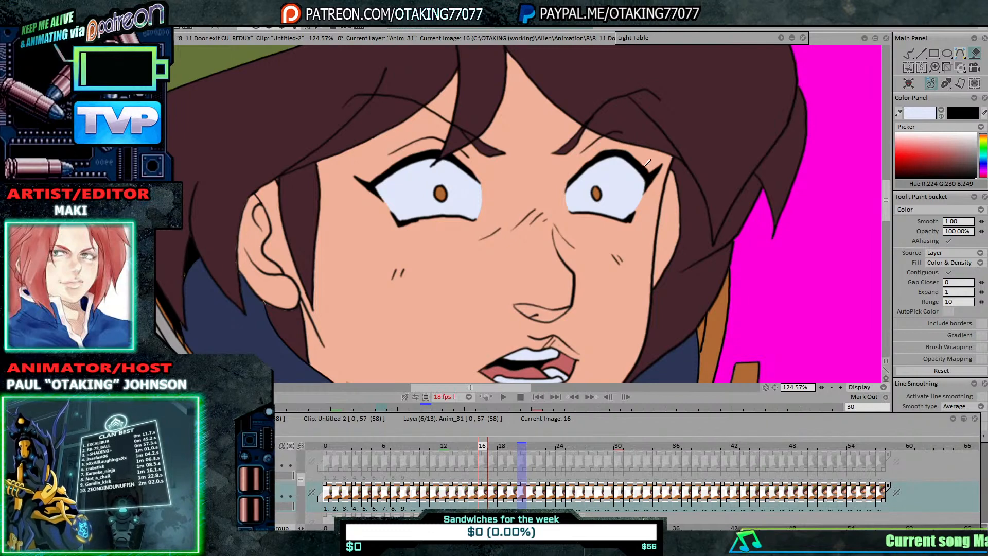
pyautogui.press('Right')
pyautogui.click(630, 174)
pyautogui.press('Right')
pyautogui.click(625, 173)
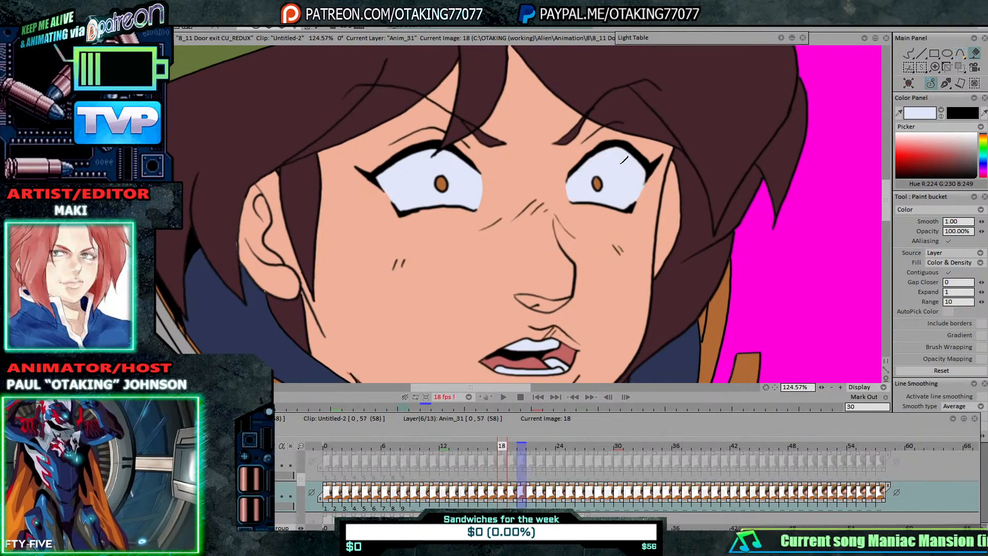
pyautogui.press('Right')
pyautogui.click(621, 173)
# Step: Skip image 20 and fill the right eye's white on images 21 to 23
pyautogui.press('Right')
pyautogui.press('Right')
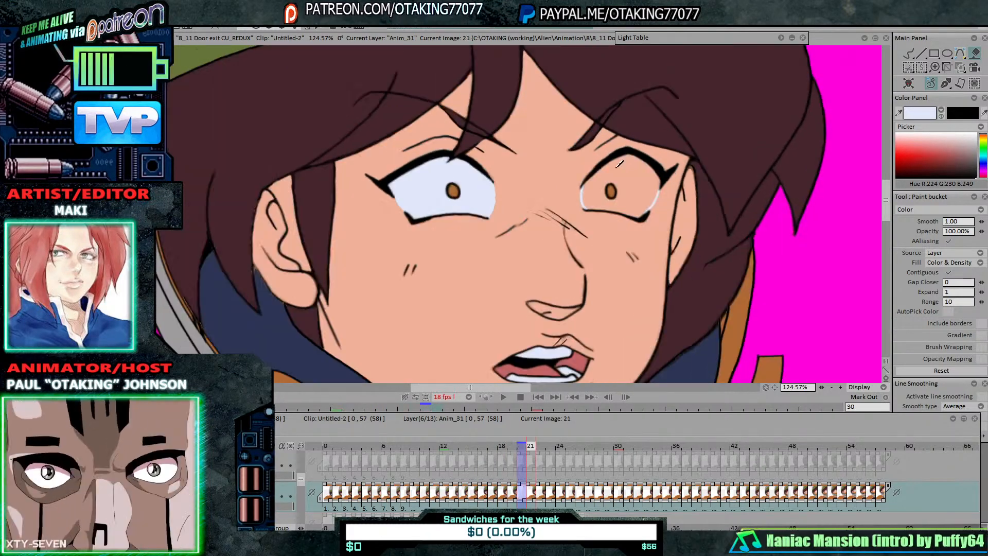
pyautogui.click(631, 189)
pyautogui.press('Right')
pyautogui.click(647, 206)
pyautogui.press('Right')
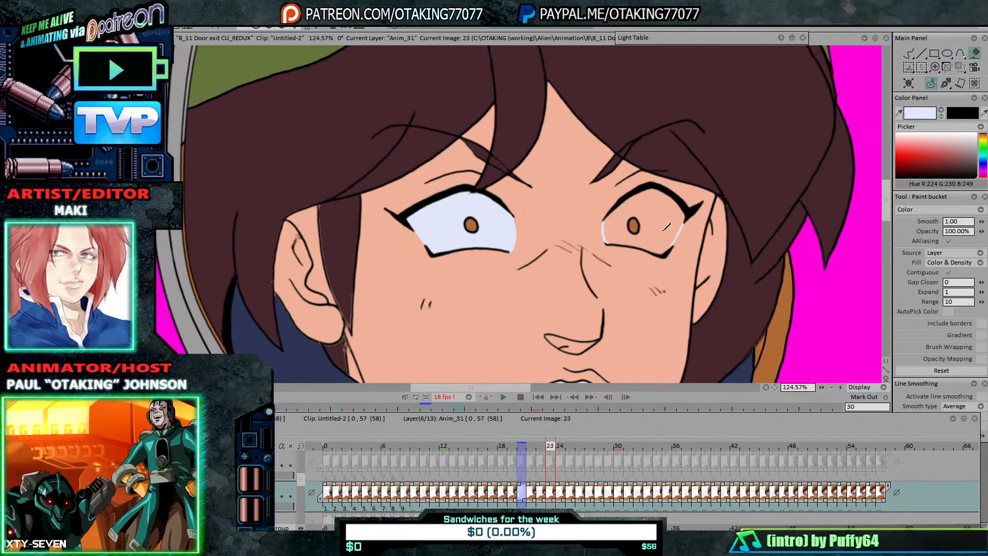
pyautogui.click(664, 227)
# Step: Fill the right eye's white on images 24 to 29
pyautogui.press('Right')
pyautogui.click(692, 248)
pyautogui.press('Right')
pyautogui.click(696, 247)
pyautogui.press('Right')
pyautogui.click(700, 246)
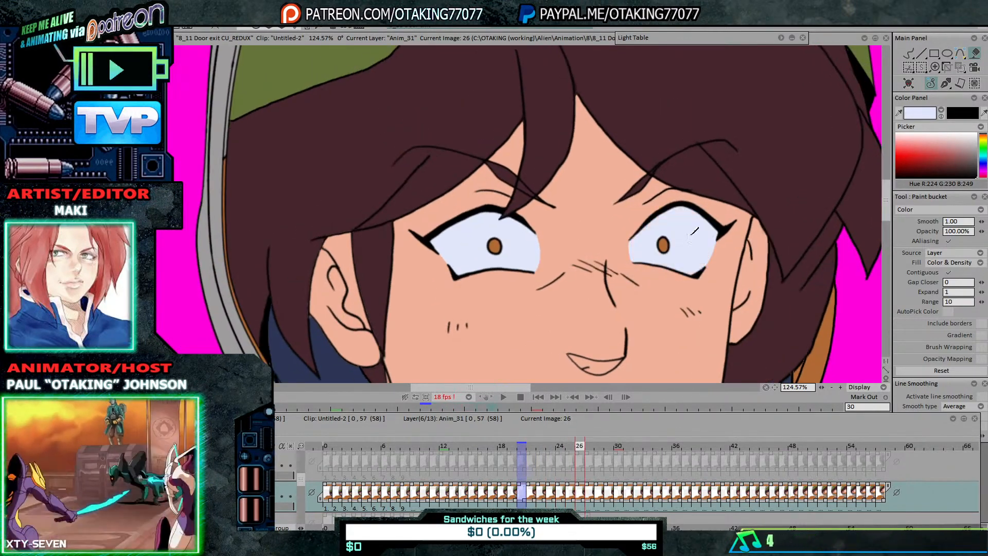
pyautogui.press('Right')
pyautogui.click(705, 245)
pyautogui.press('Right')
pyautogui.click(711, 243)
pyautogui.press('Right')
pyautogui.click(706, 232)
# Step: Fill the right eye's white on images 30 to 33
pyautogui.press('Right')
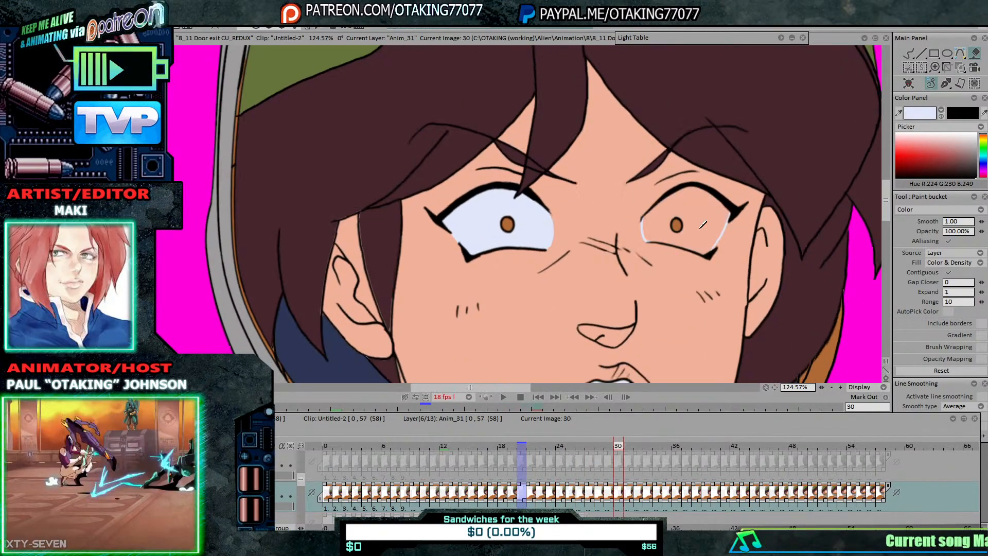
pyautogui.click(701, 216)
pyautogui.press('Right')
pyautogui.click(695, 200)
pyautogui.press('Right')
pyautogui.click(693, 193)
pyautogui.press('Right')
pyautogui.click(691, 187)
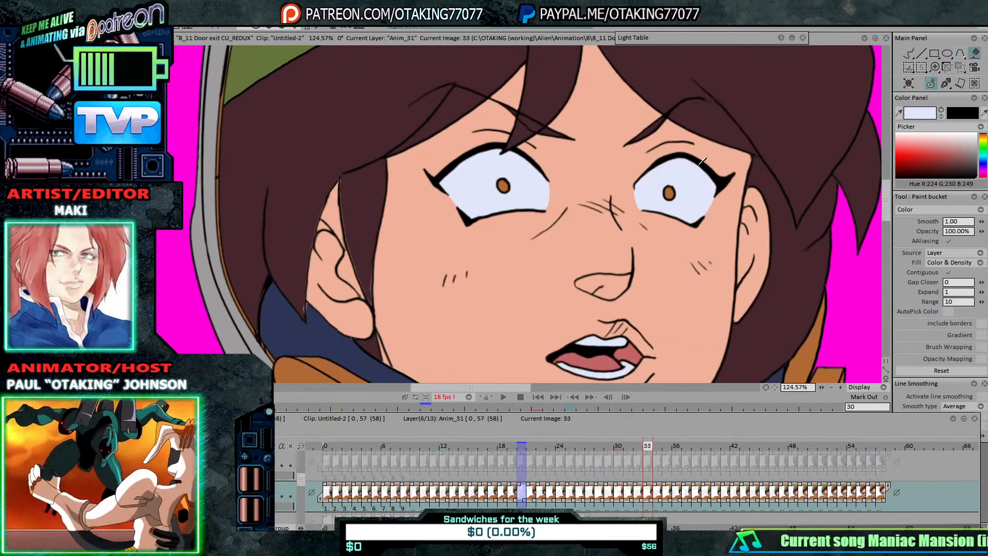
# Step: Fill the right eye's white on images 34 to 39
pyautogui.press('Right')
pyautogui.click(688, 181)
pyautogui.press('Right')
pyautogui.press('Right')
pyautogui.click(672, 174)
pyautogui.press('Right')
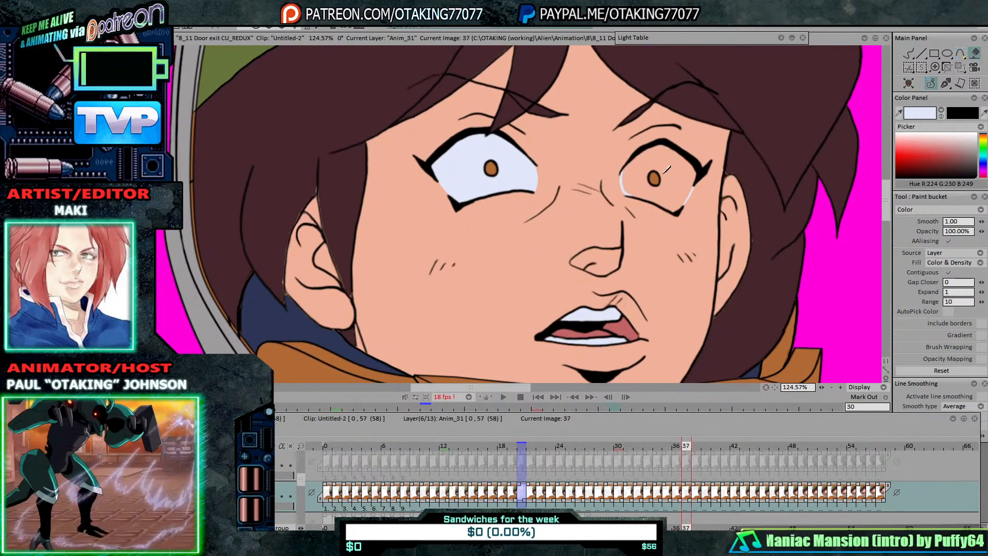
pyautogui.click(668, 186)
pyautogui.press('Right')
pyautogui.click(664, 201)
pyautogui.press('Right')
pyautogui.click(659, 215)
# Step: Fill the right eye's white on images 40 to 43
pyautogui.press('Right')
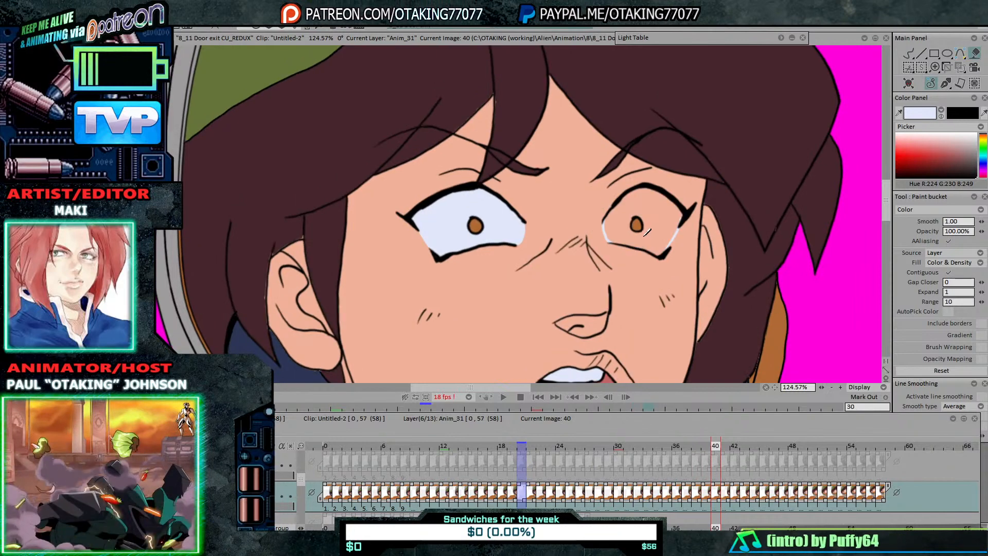
pyautogui.click(652, 229)
pyautogui.press('Right')
pyautogui.click(645, 244)
pyautogui.press('Right')
pyautogui.click(630, 251)
pyautogui.press('Right')
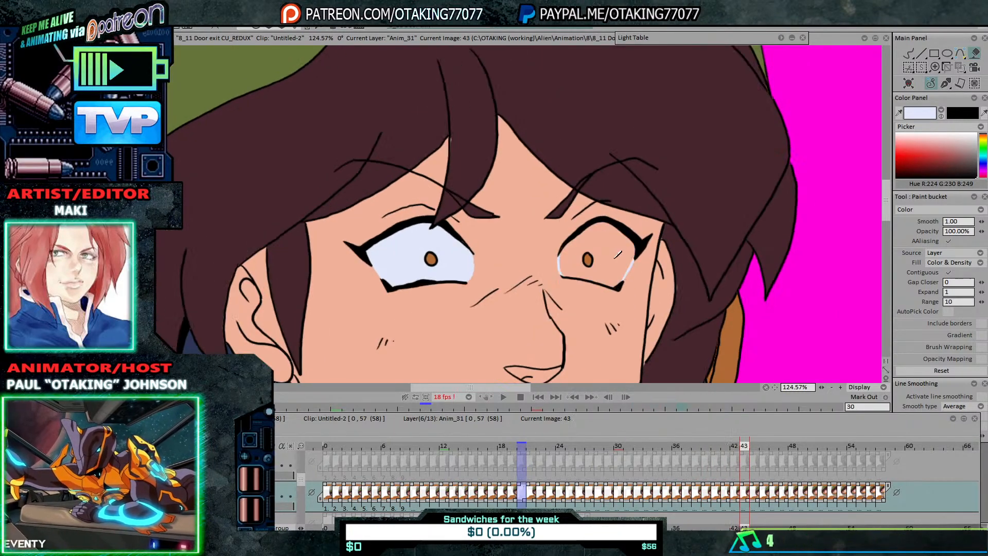
pyautogui.click(612, 258)
# Step: Fill the right eye's white on images 44 to 47
pyautogui.press('Right')
pyautogui.click(589, 265)
pyautogui.press('Right')
pyautogui.click(581, 251)
pyautogui.press('Right')
pyautogui.click(574, 234)
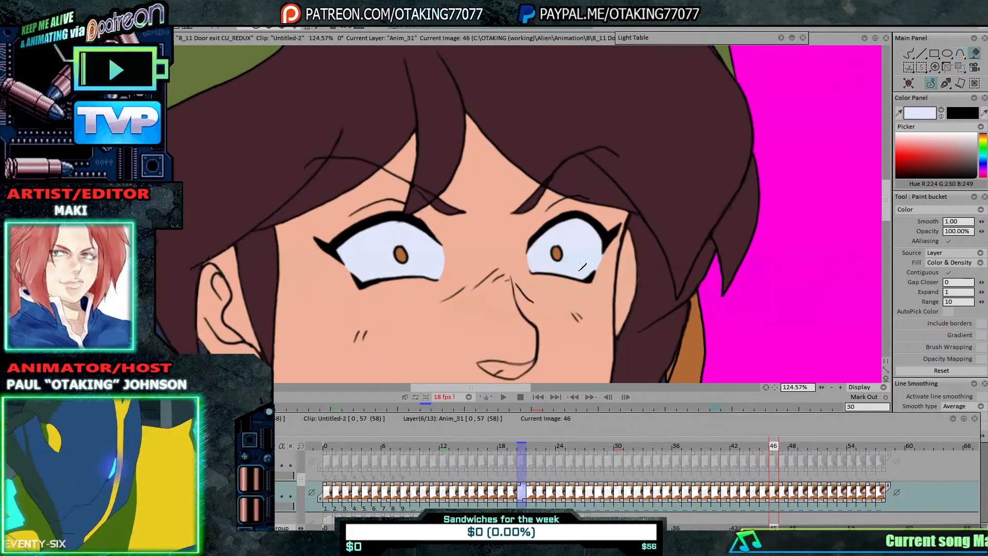
pyautogui.press('Right')
pyautogui.click(564, 216)
# Step: Try to fill the right eye's white on image 48 and undo the fill
pyautogui.press('Right')
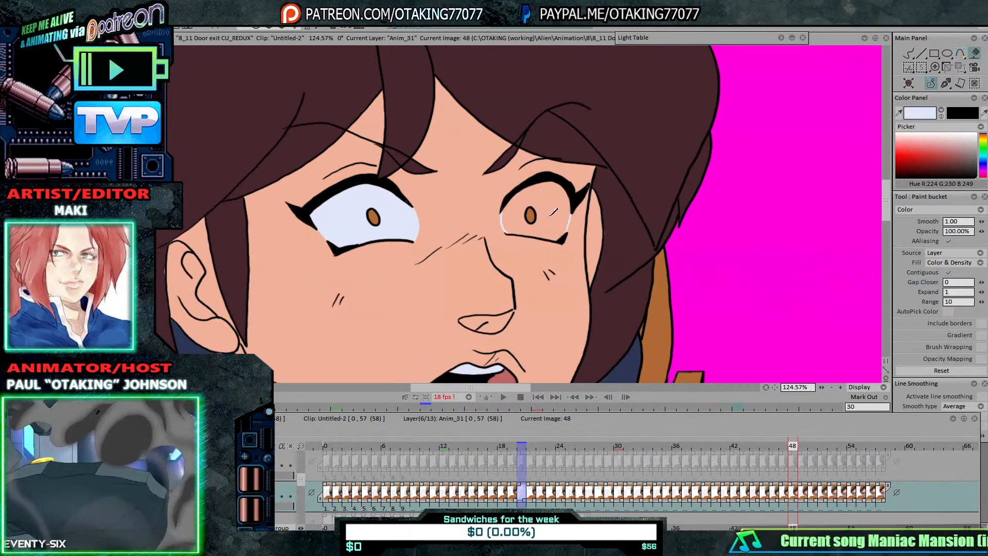
pyautogui.click(547, 210)
pyautogui.press('Right')
pyautogui.press('Left')
pyautogui.hotkey('ctrl', 'z')
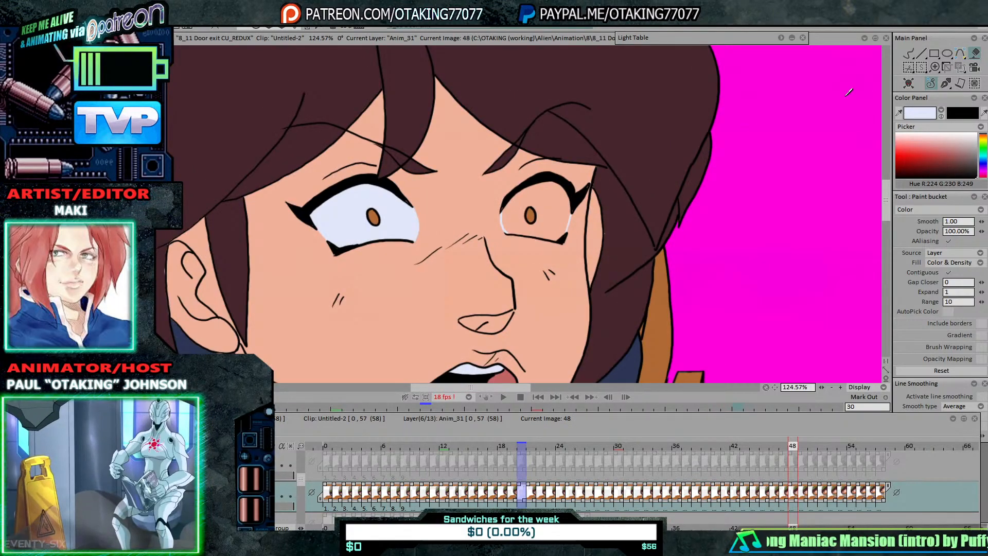
# Step: Thicken the eye-white lines at the right eye's outer and inner corners on image 48 with the pen brush
pyautogui.click(909, 54)
pyautogui.scroll(3, 510, 213)
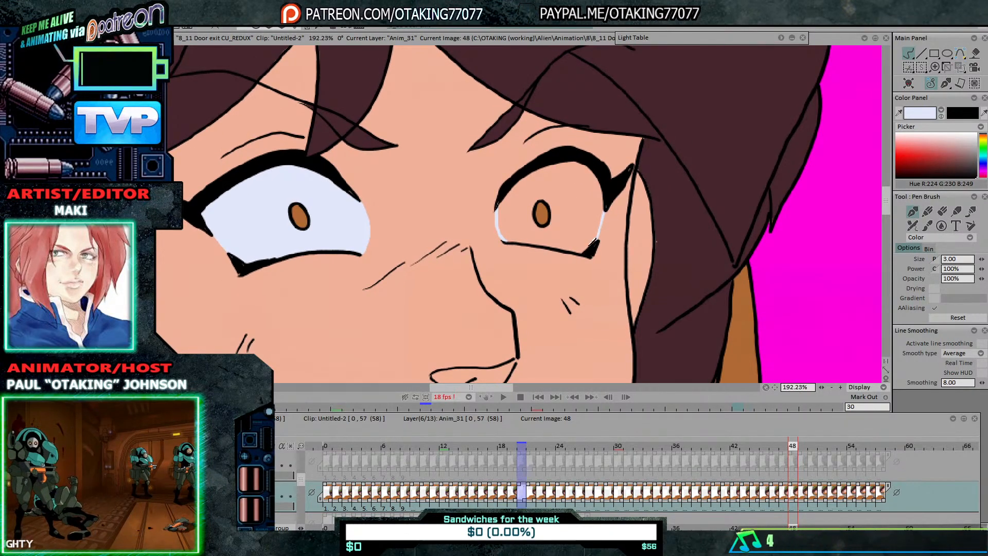
pyautogui.moveTo(596, 237); pyautogui.dragTo(603, 185)
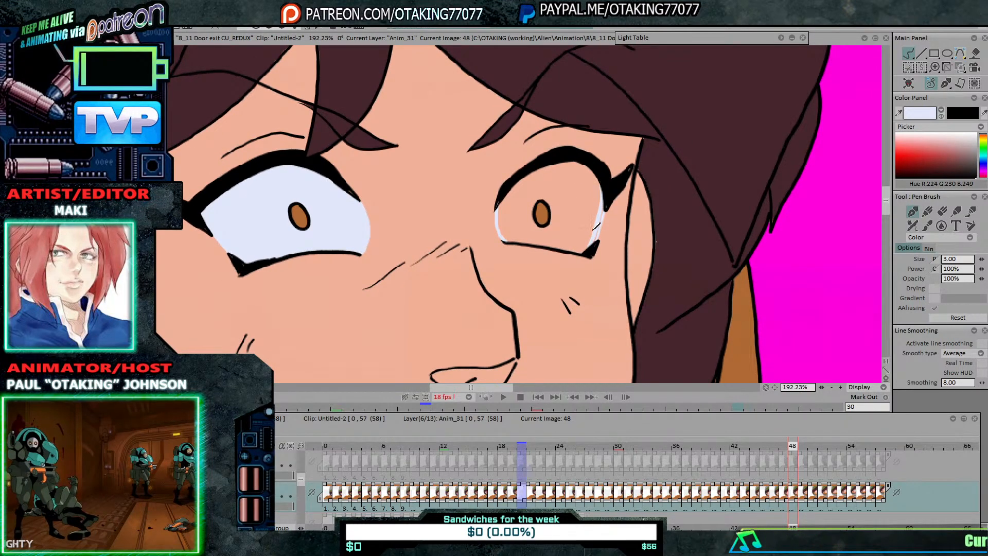
pyautogui.click(974, 53)
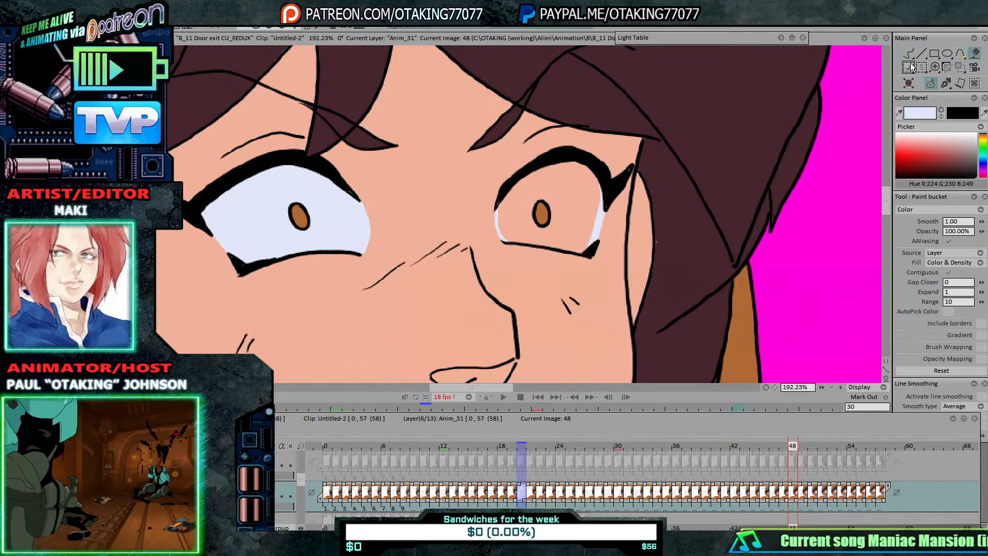
pyautogui.click(908, 53)
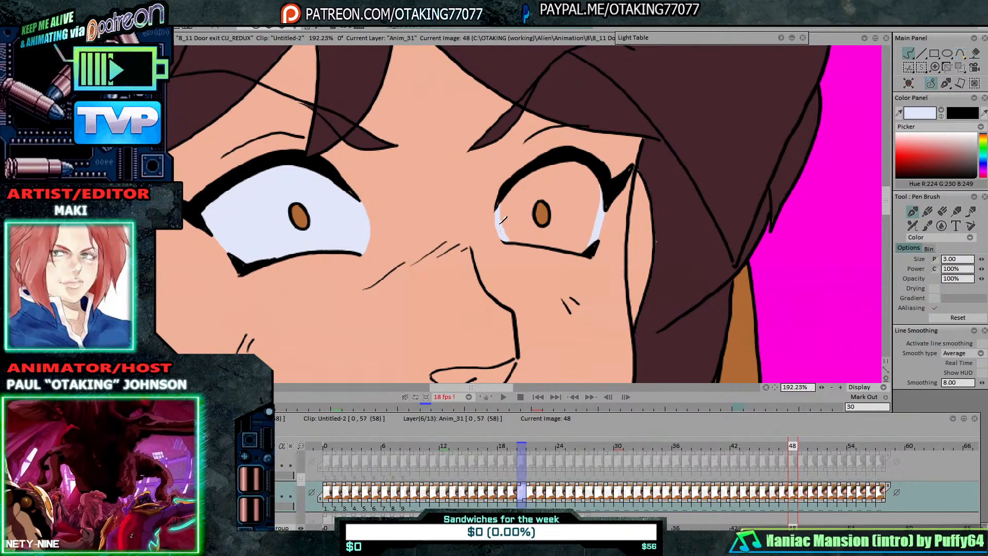
pyautogui.moveTo(503, 220); pyautogui.dragTo(525, 237)
# Step: Try the Paint bucket twice inside the reinforced right eye on image 48, undoing each fill
pyautogui.click(974, 53)
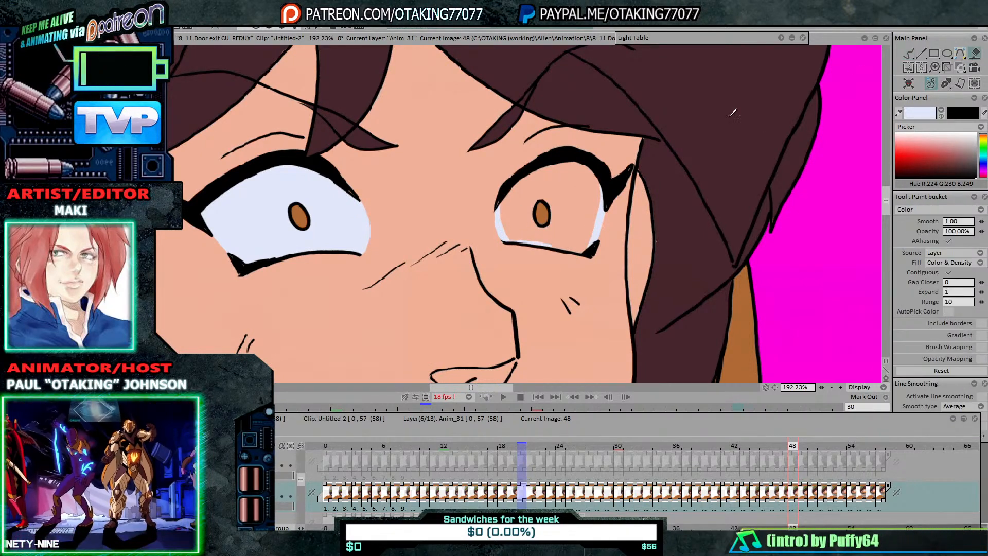
pyautogui.click(581, 171)
pyautogui.hotkey('ctrl', 'z')
pyautogui.click(575, 205)
pyautogui.hotkey('ctrl', 'z')
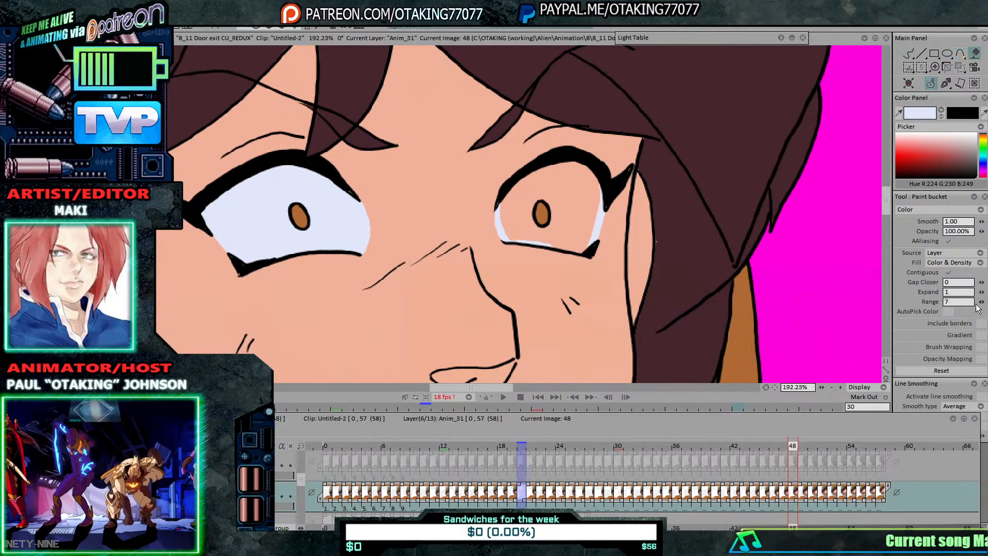
# Step: Set the Paint bucket source to Display with a range of 15 and fill the right eye's white on image 48
pyautogui.moveTo(981, 302); pyautogui.dragTo(974, 304)
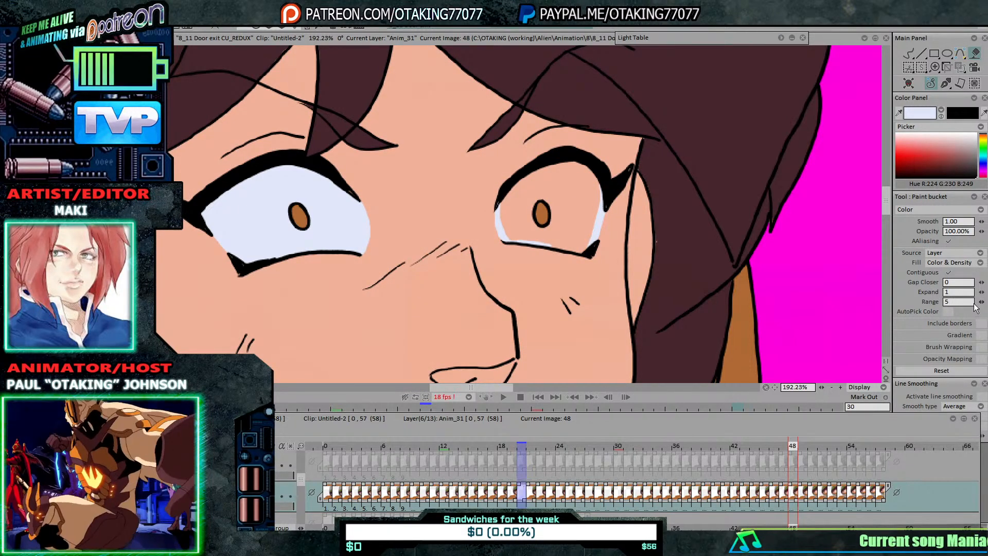
pyautogui.click(956, 251)
pyautogui.click(940, 282)
pyautogui.moveTo(976, 302); pyautogui.dragTo(979, 303)
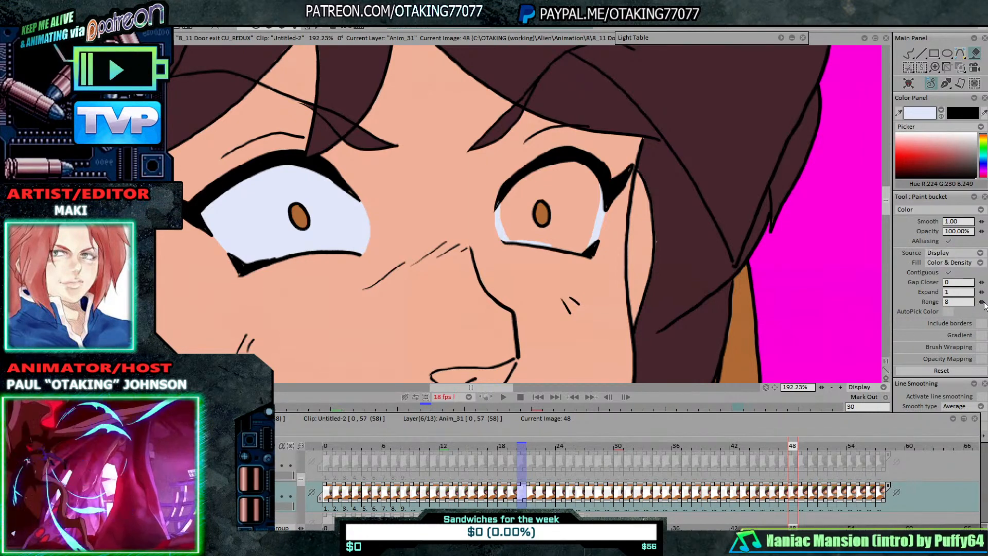
pyautogui.click(566, 185)
# Step: Fill the right eye's white on images 49 to 52 and save the project
pyautogui.press('Right')
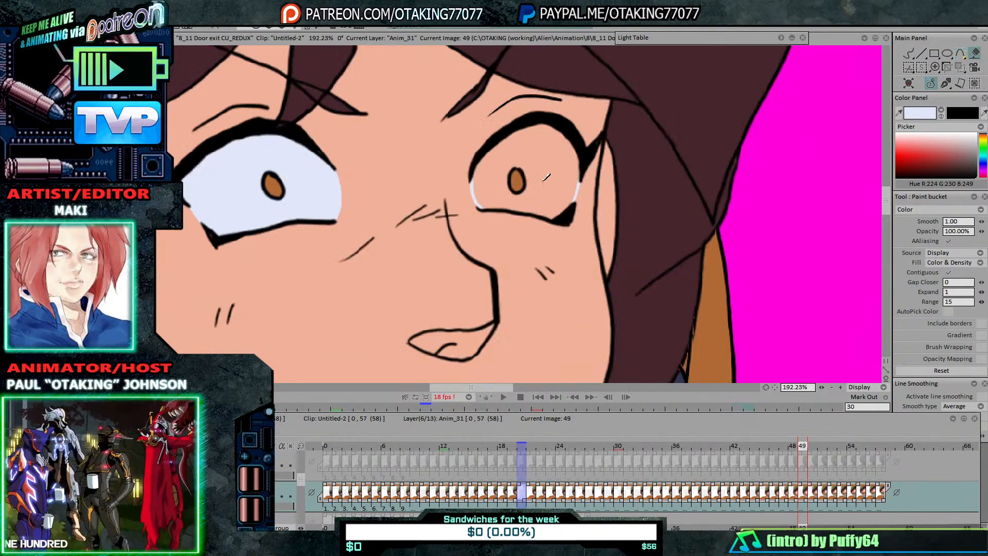
pyautogui.click(537, 144)
pyautogui.press('Right')
pyautogui.click(522, 129)
pyautogui.press('Right')
pyautogui.click(511, 121)
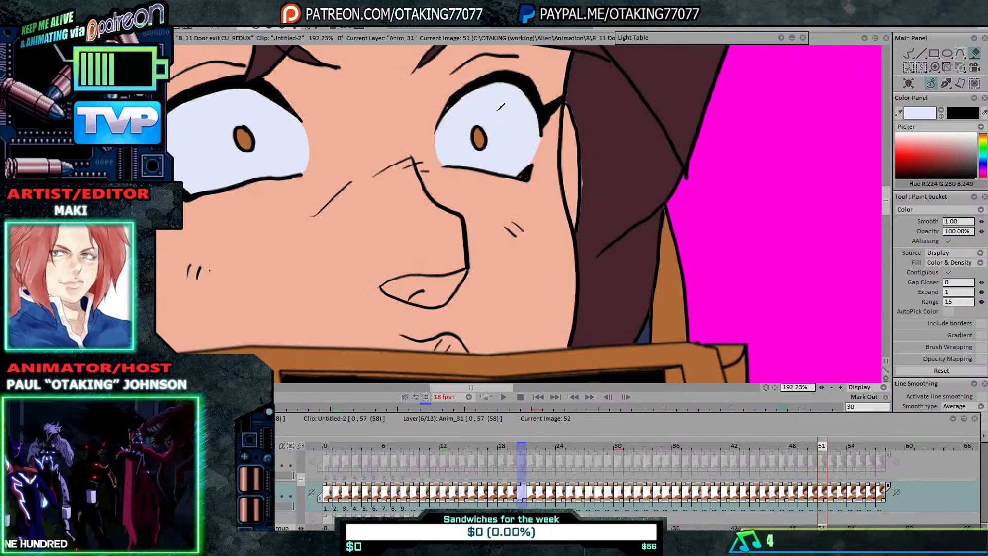
pyautogui.press('Right')
pyautogui.click(499, 116)
pyautogui.scroll(-3, 500, 129)
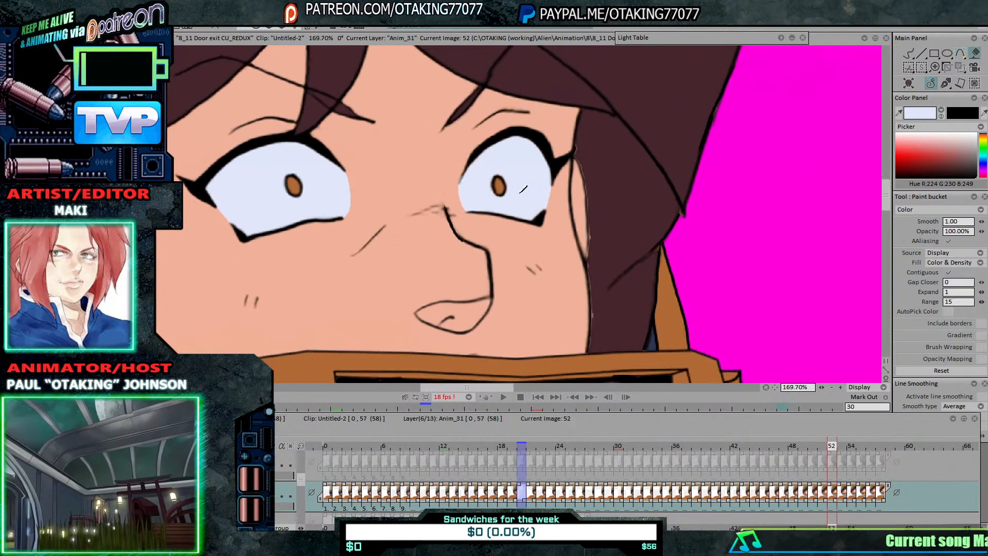
pyautogui.hotkey('ctrl', 's')
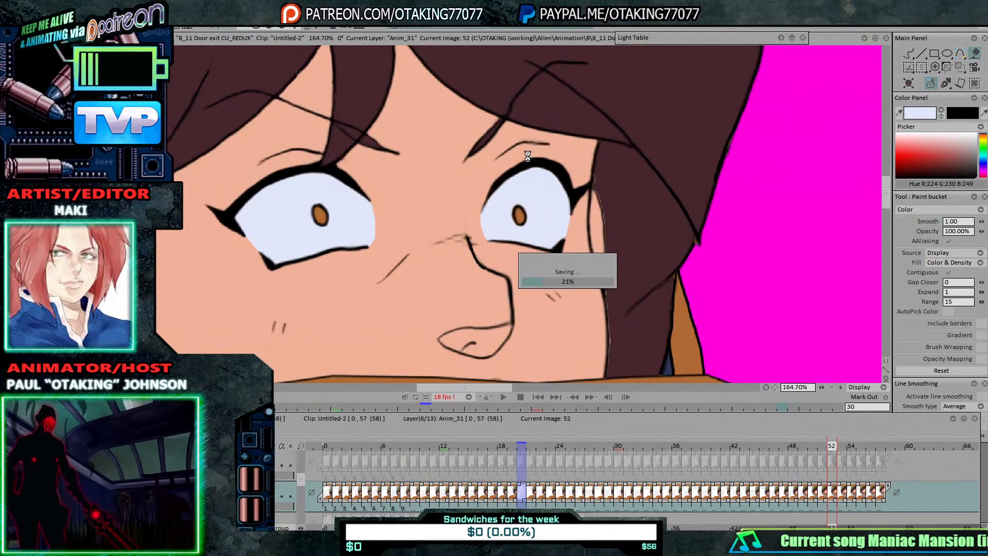
# Step: Fill the right eye's white on images 53 to 57
pyautogui.press('Right')
pyautogui.click(535, 198)
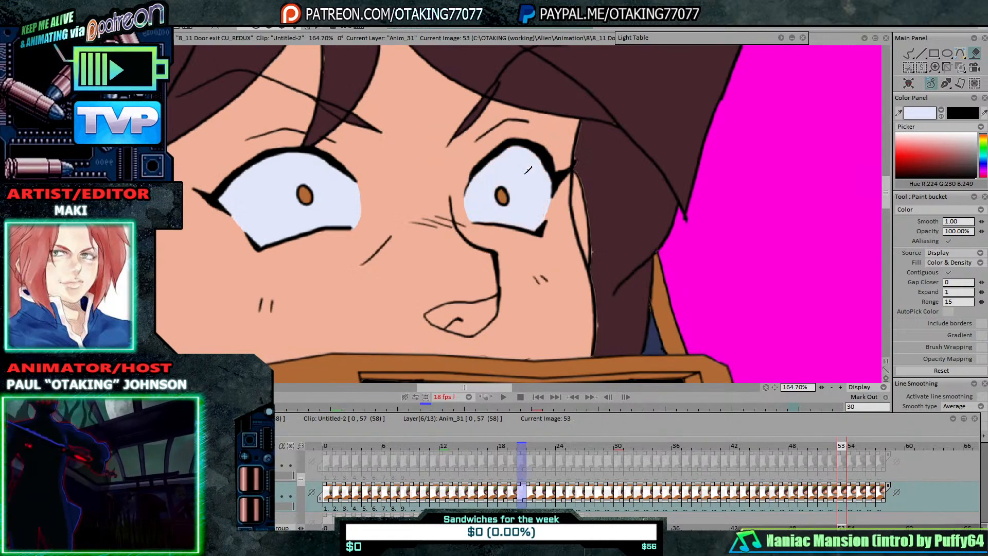
pyautogui.press('Right')
pyautogui.click(526, 170)
pyautogui.press('Right')
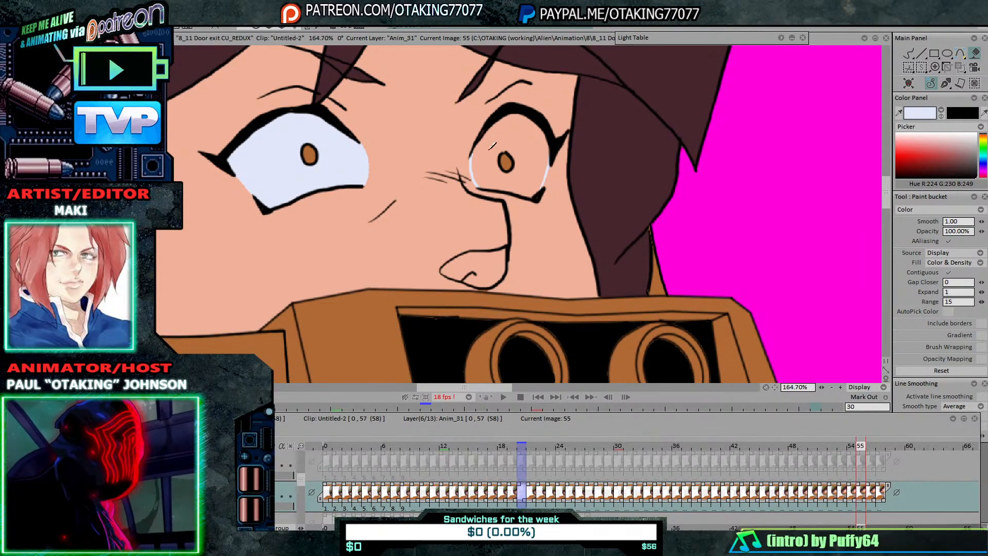
pyautogui.click(524, 145)
pyautogui.press('Right')
pyautogui.press('Right')
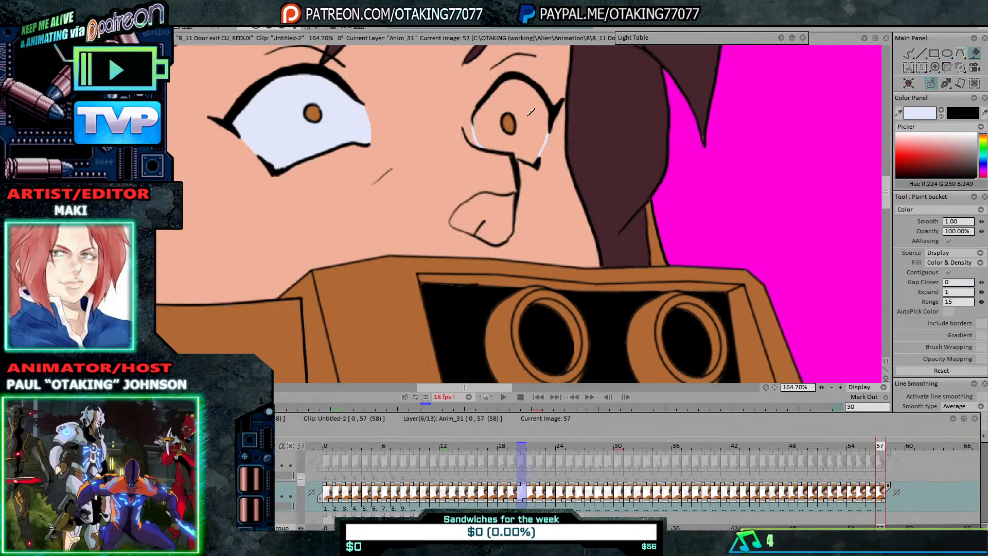
pyautogui.click(532, 109)
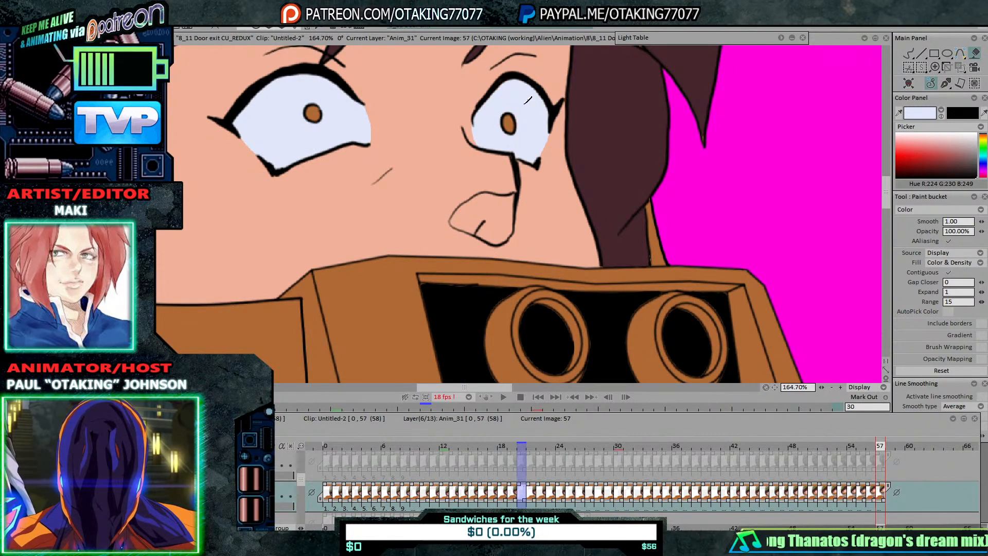
# Step: Go back through the frames from image 57 to image 0, checking the eyes and flat colours on each
pyautogui.press('Right')
pyautogui.press('Left')
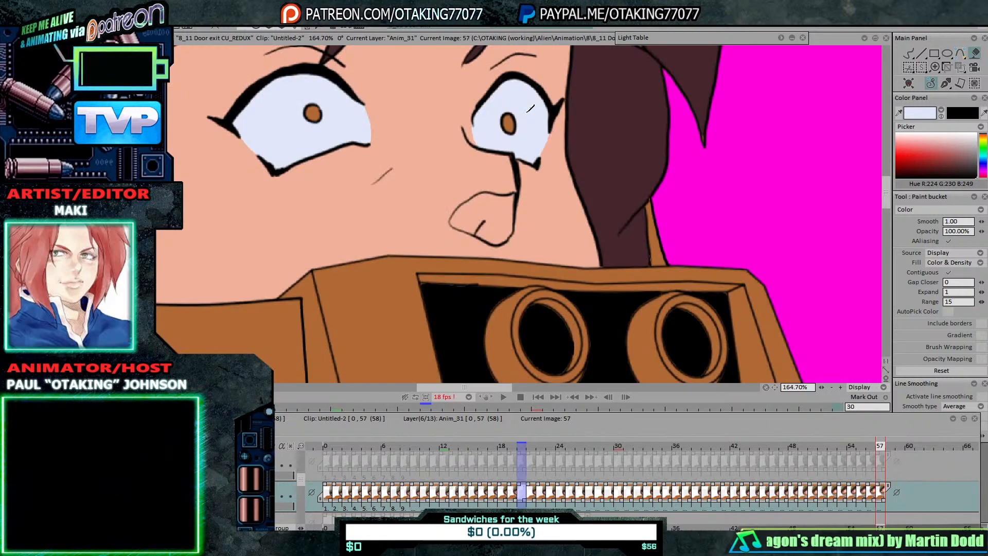
pyautogui.press('Left')
pyautogui.press('Left')
pyautogui.press('Left')
pyautogui.press('Left')
pyautogui.press('Left')
pyautogui.press('Left')
pyautogui.press('Left')
pyautogui.press('Left')
pyautogui.press('Left')
pyautogui.press('Left')
pyautogui.press('Left')
pyautogui.press('Left')
pyautogui.press('Left')
pyautogui.press('Left')
pyautogui.press('Left')
pyautogui.press('Left')
pyautogui.press('Left')
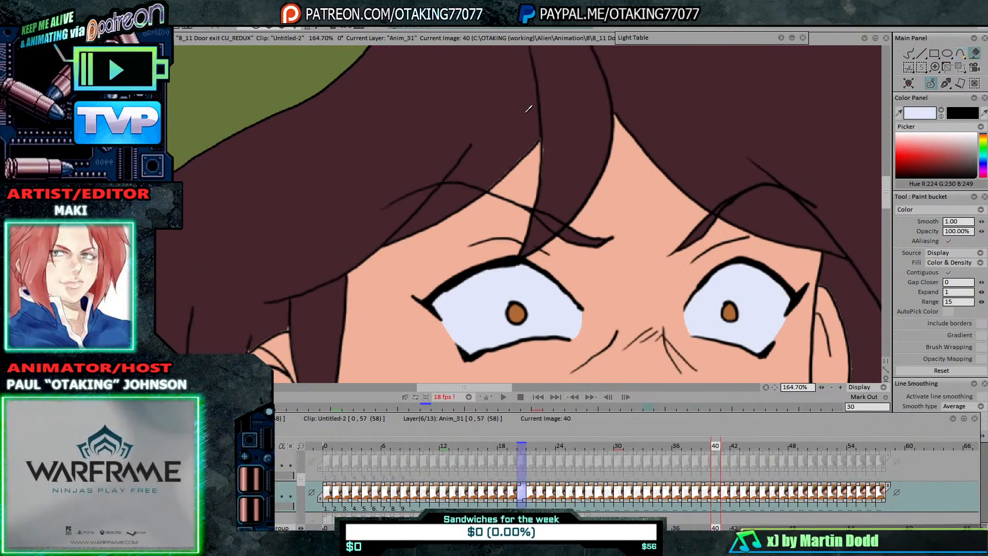
pyautogui.scroll(-3, 714, 264)
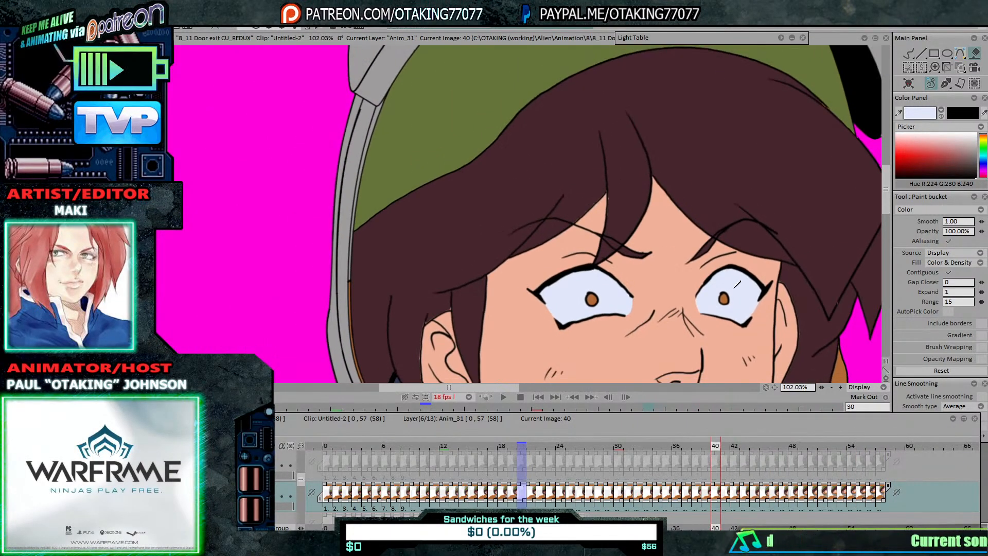
pyautogui.scroll(-2, 611, 199)
pyautogui.scroll(1, 561, 268)
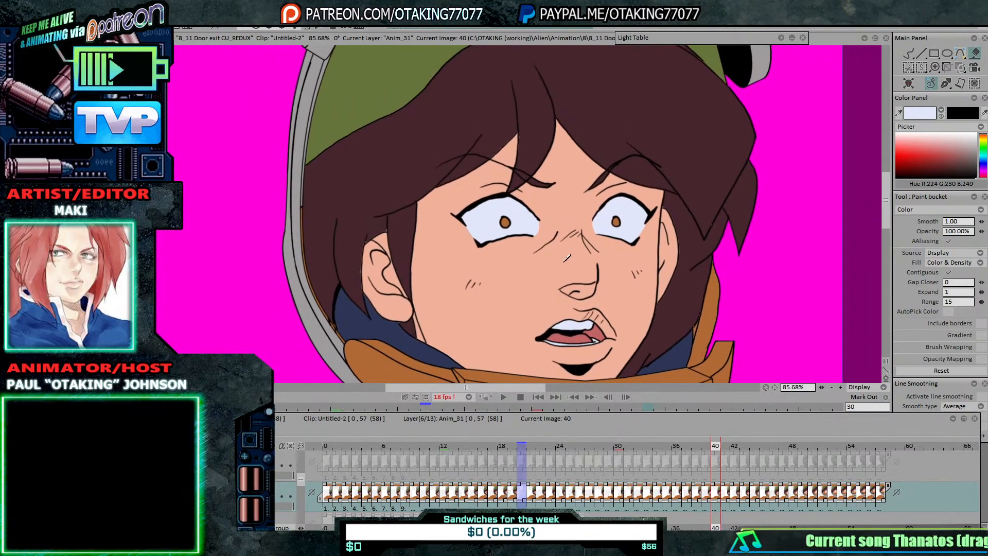
pyautogui.moveTo(564, 264); pyautogui.dragTo(586, 242)
pyautogui.press('Left')
pyautogui.press('Left')
pyautogui.press('Left')
pyautogui.press('Left')
pyautogui.press('Left')
pyautogui.press('Left')
pyautogui.press('Left')
pyautogui.press('Left')
pyautogui.press('Left')
pyautogui.press('Left')
pyautogui.press('Left')
pyautogui.press('Left')
pyautogui.press('Left')
pyautogui.press('Left')
pyautogui.press('Left')
pyautogui.press('Left')
pyautogui.press('Left')
pyautogui.press('Left')
pyautogui.press('Left')
pyautogui.press('Left')
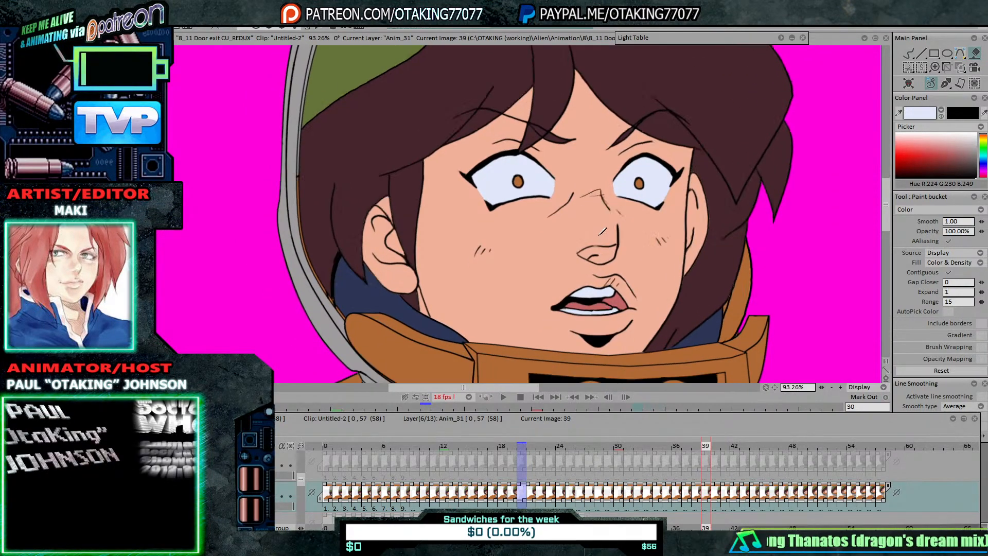
pyautogui.press('Left')
pyautogui.press('Left')
pyautogui.press('Left')
pyautogui.press('Left')
pyautogui.press('Left')
pyautogui.press('Left')
pyautogui.press('Left')
pyautogui.press('Left')
pyautogui.press('Left')
pyautogui.press('Left')
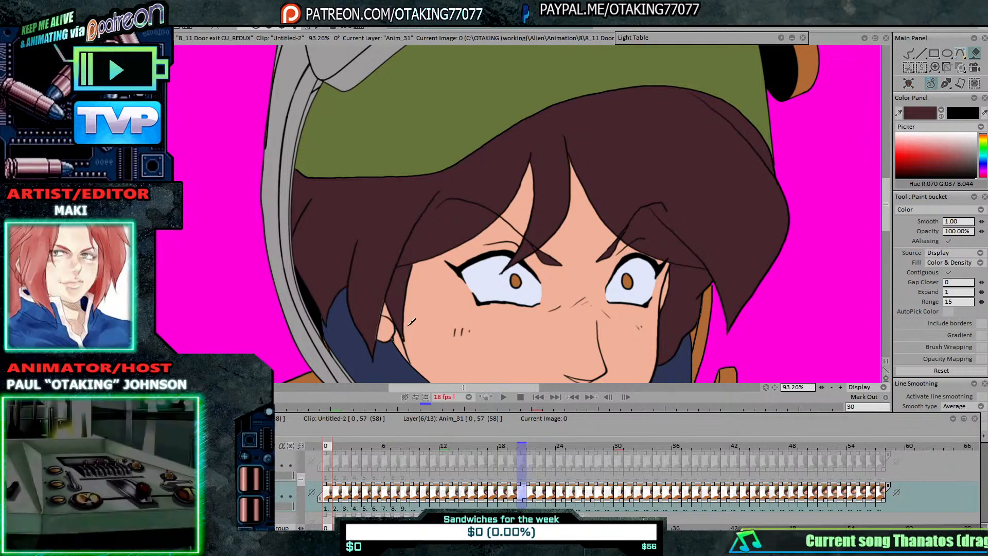
# Step: Compare images 0 and 1 by flipping between them, examining the hair beside the ear
pyautogui.click(908, 54)
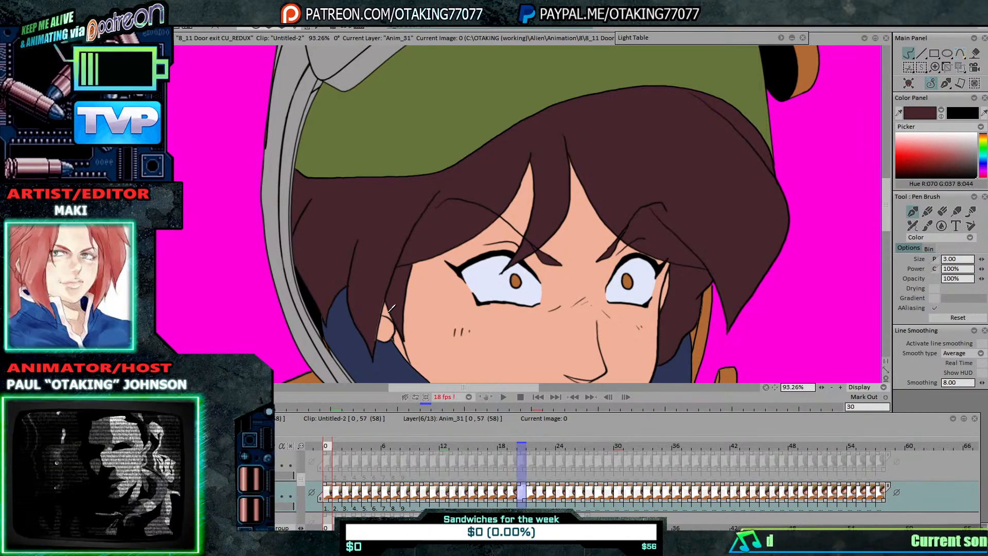
pyautogui.press('Right')
pyautogui.press('Left')
pyautogui.press('Right')
pyautogui.press('Left')
pyautogui.press('Right')
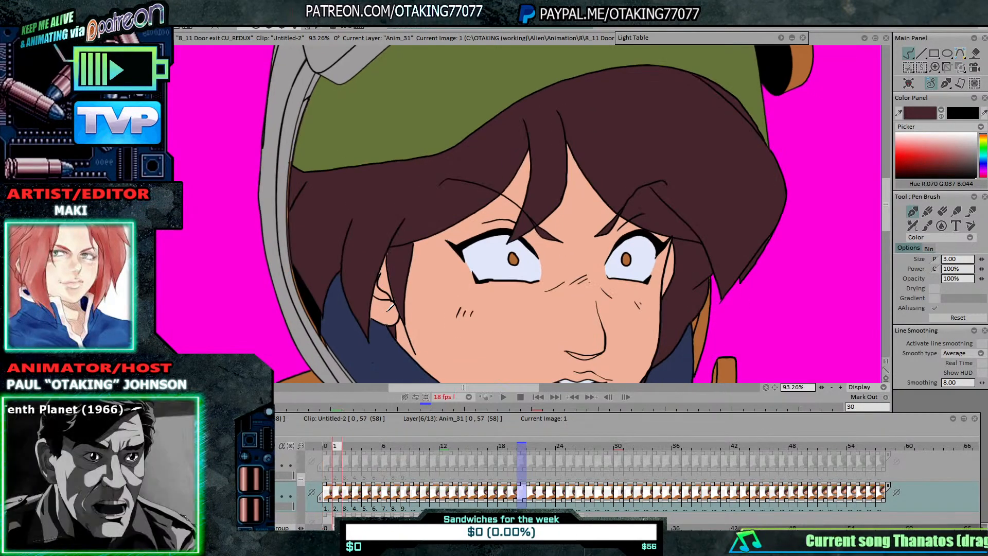
pyautogui.press('Left')
pyautogui.press('Right')
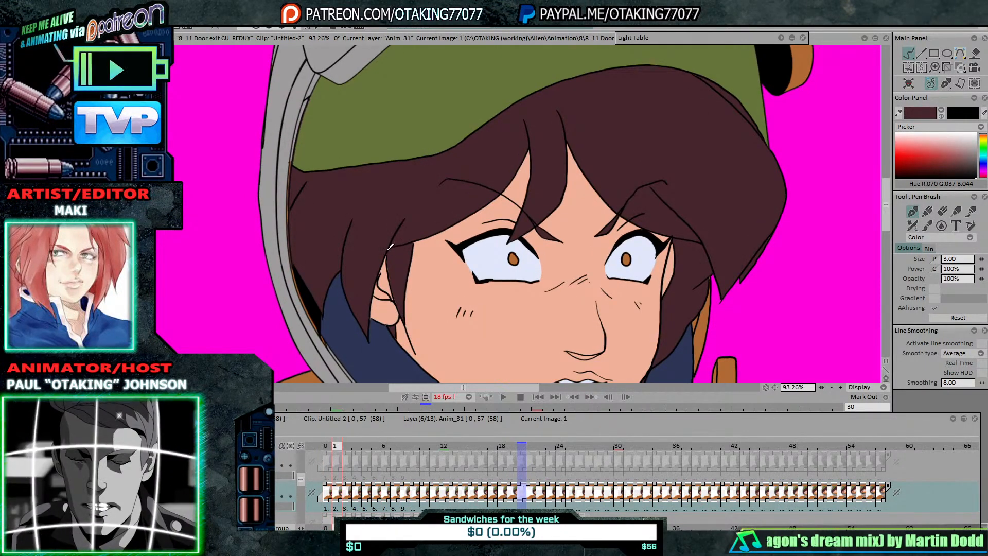
# Step: Set the Paint bucket source to Display and fill the hair above the ear on images 2 to 4 with dark brown
pyautogui.click(974, 53)
pyautogui.click(935, 252)
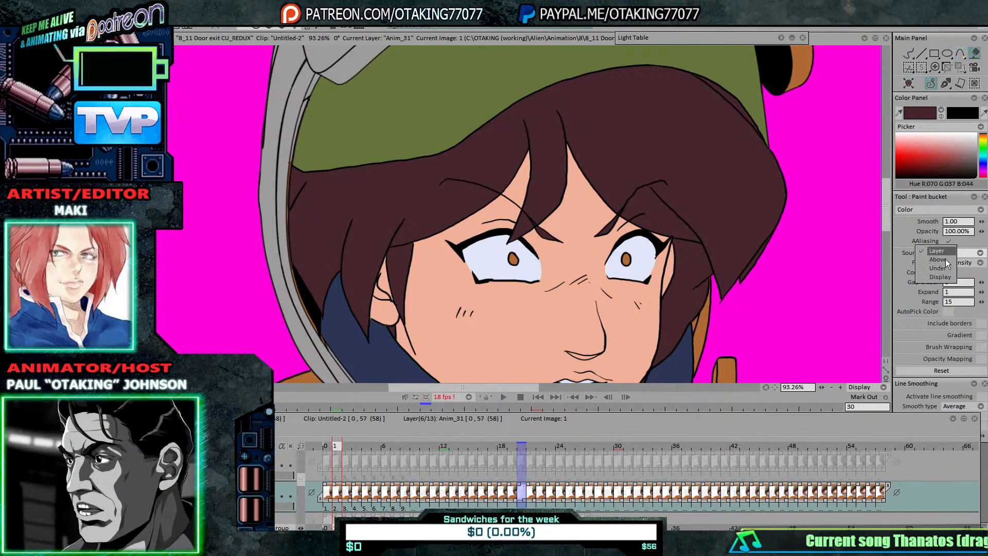
pyautogui.click(937, 277)
pyautogui.press('Right')
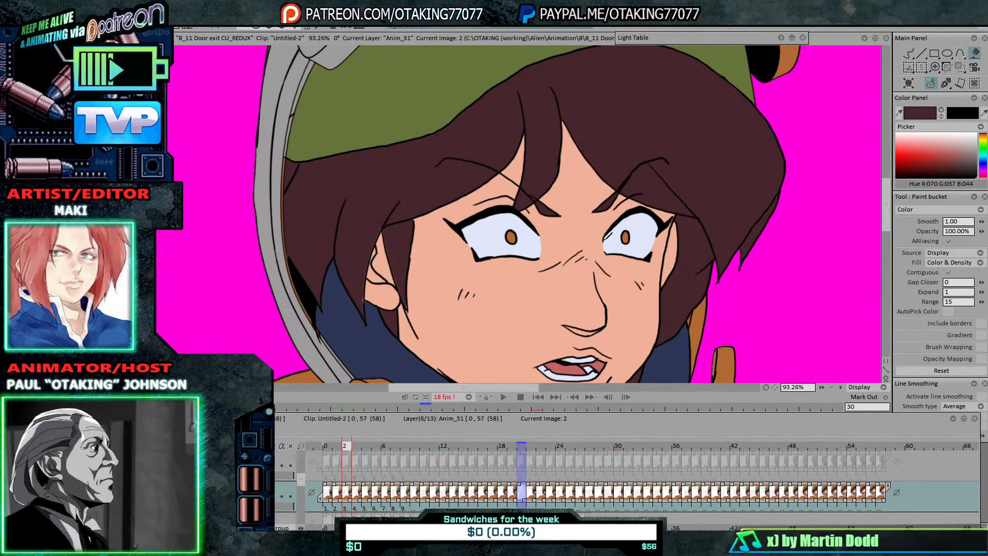
pyautogui.click(368, 240)
pyautogui.press('Right')
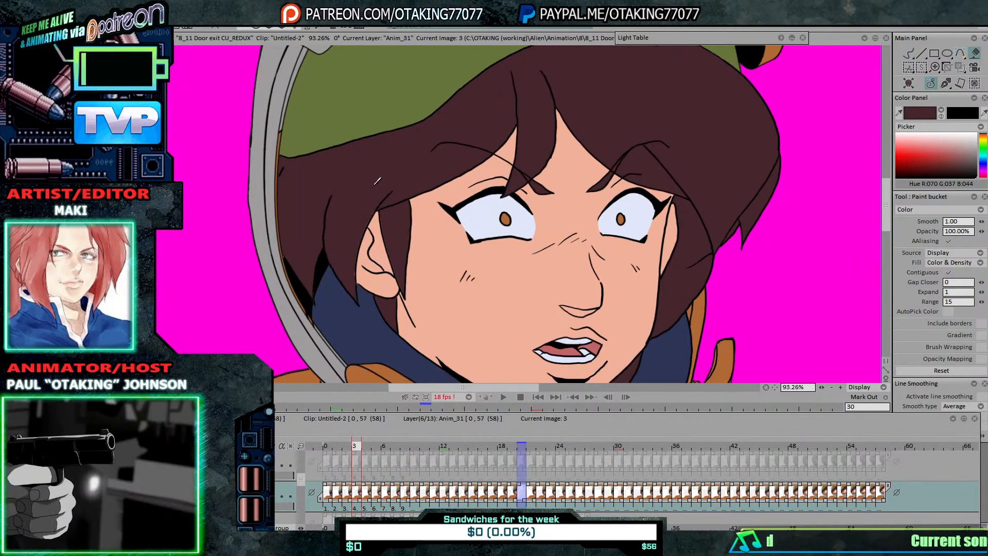
pyautogui.click(371, 187)
pyautogui.press('Right')
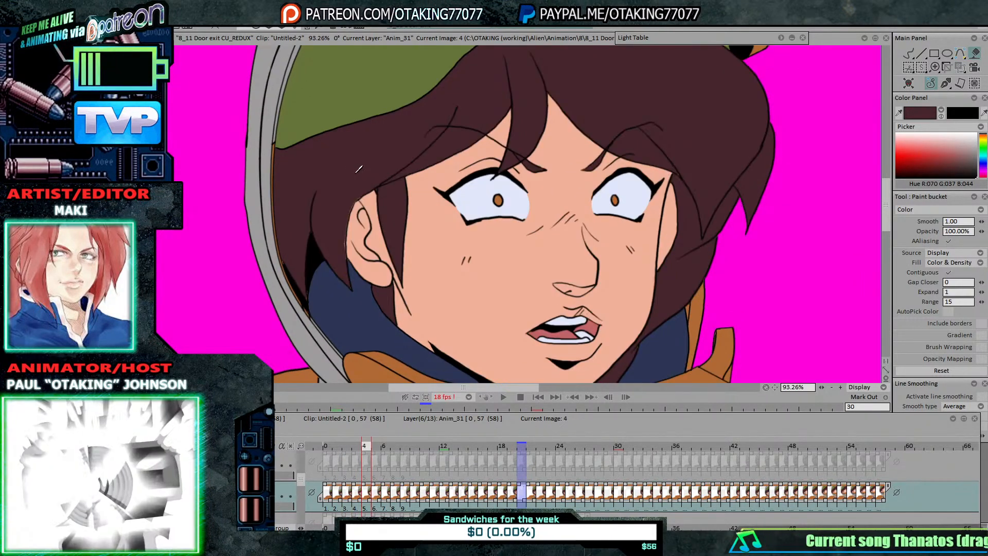
pyautogui.click(359, 169)
# Step: Fill the gaps in the hair around the ear on images 6, 7 and 8 with the dark brown hair colour
pyautogui.press('Right')
pyautogui.press('Right')
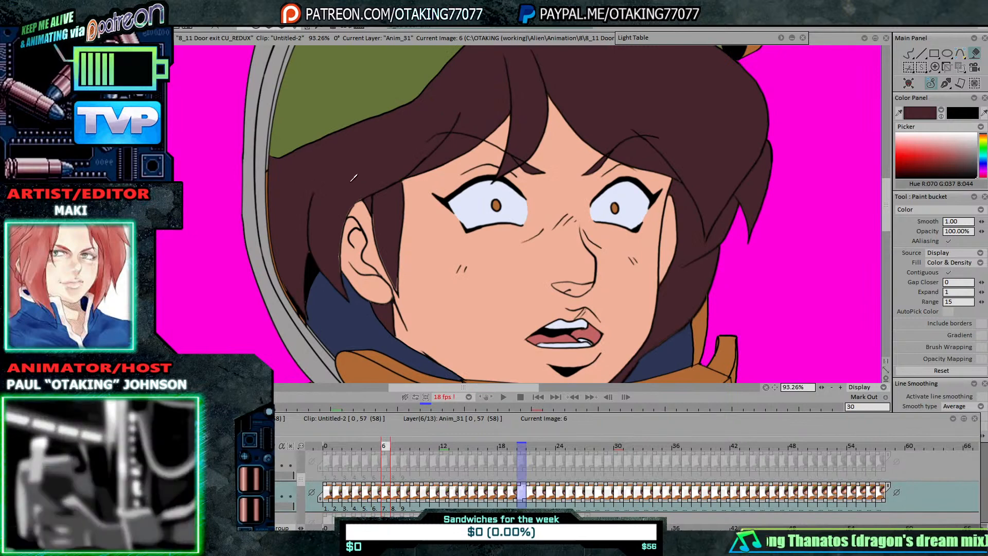
pyautogui.click(346, 185)
pyautogui.press('Right')
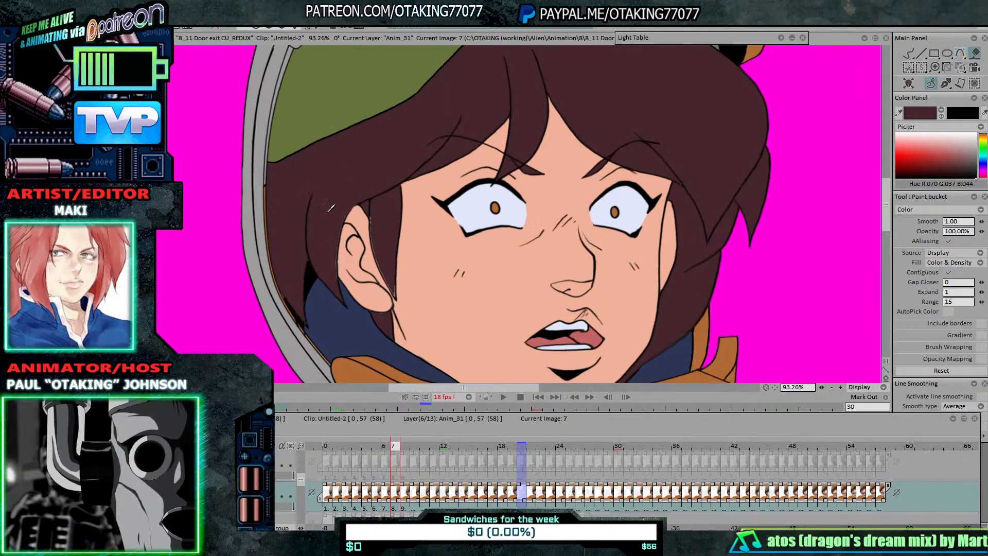
pyautogui.click(387, 218)
pyautogui.click(386, 223)
pyautogui.click(388, 228)
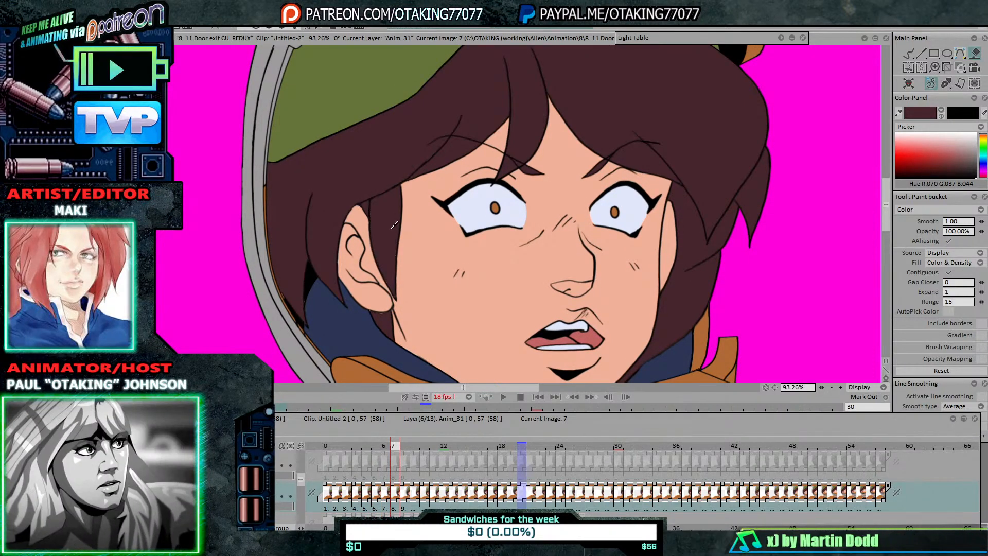
pyautogui.press('Right')
pyautogui.click(389, 230)
pyautogui.press('Left')
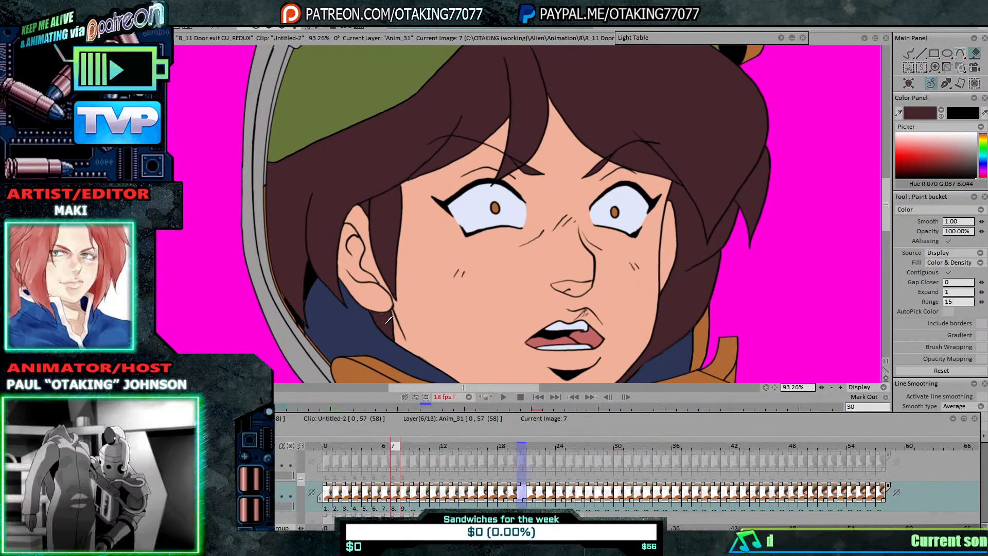
pyautogui.press('Left')
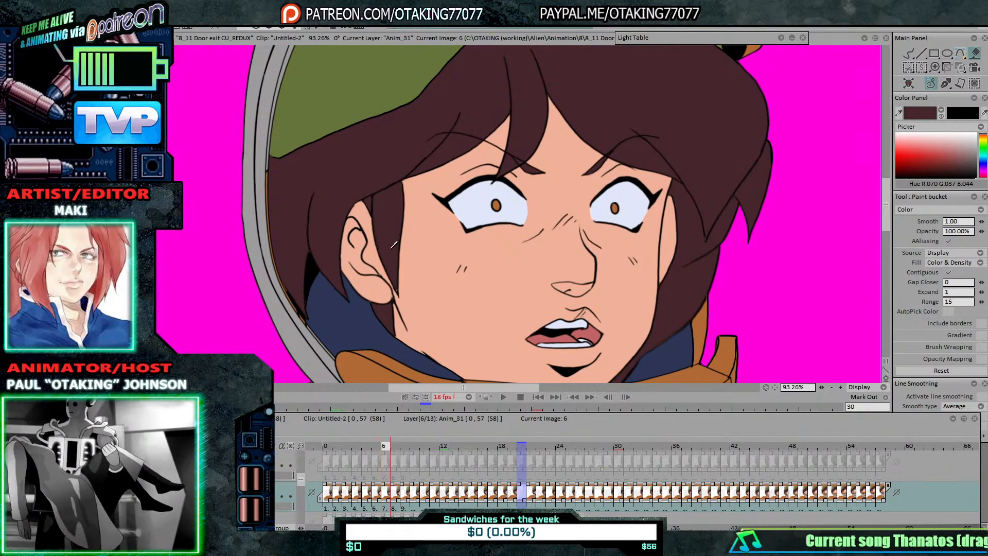
pyautogui.click(392, 243)
pyautogui.hotkey('alt', 'Tab')
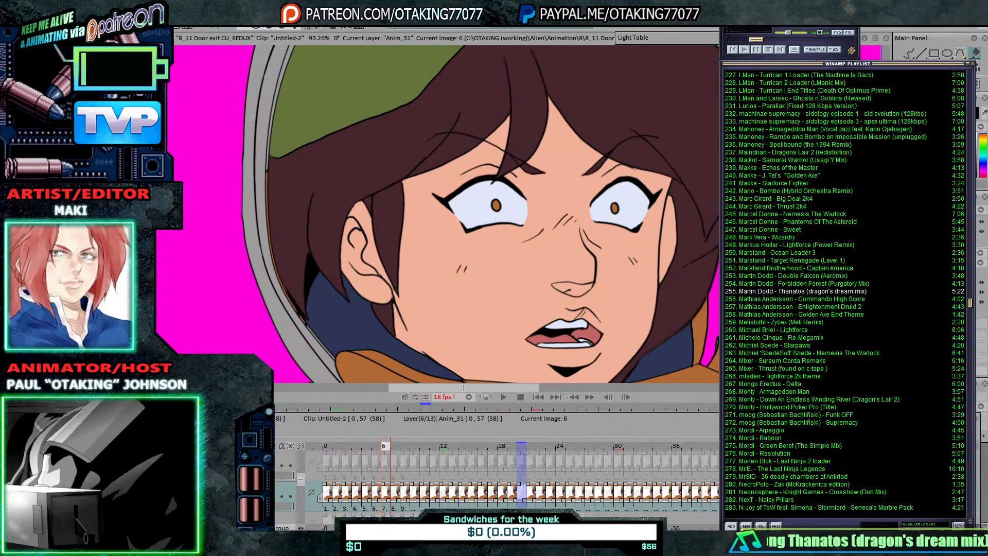
pyautogui.hotkey('alt', 'Tab')
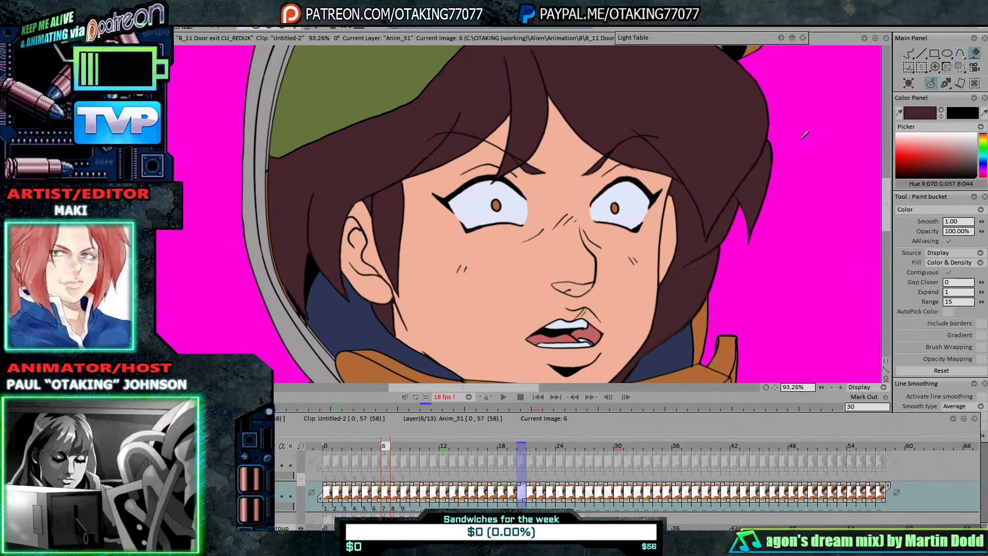
# Step: Activate the Pen Brush for drawing on image 6
pyautogui.press('b')
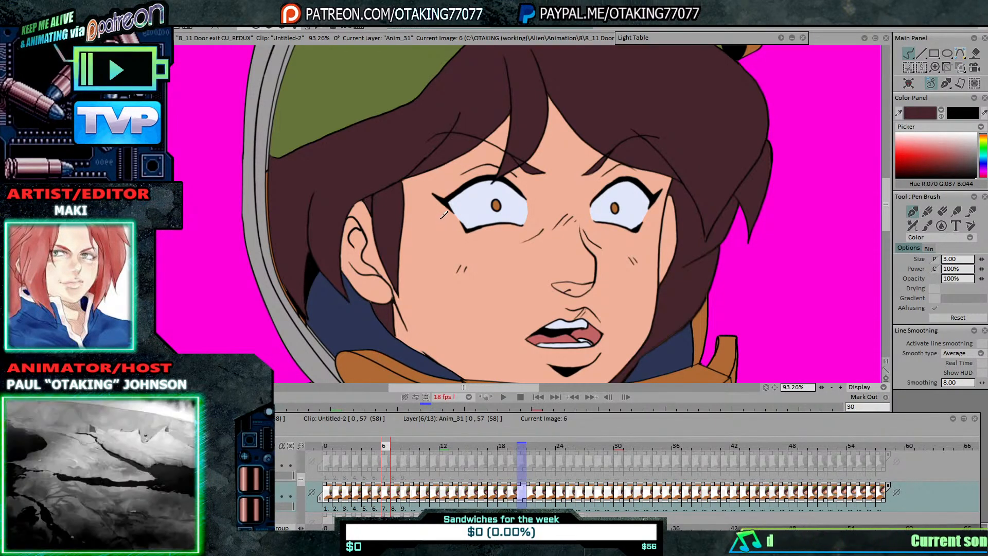
# Step: Refill the sideburn hair on frame 7 with the dark brown hair colour using the paint bucket
pyautogui.press('Right')
pyautogui.press('Left')
pyautogui.press('Right')
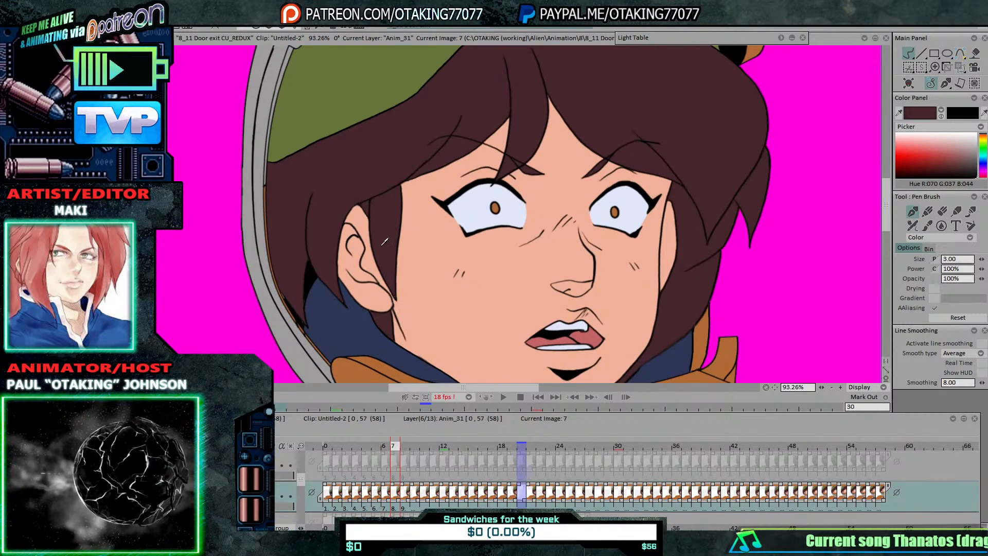
pyautogui.click(974, 53)
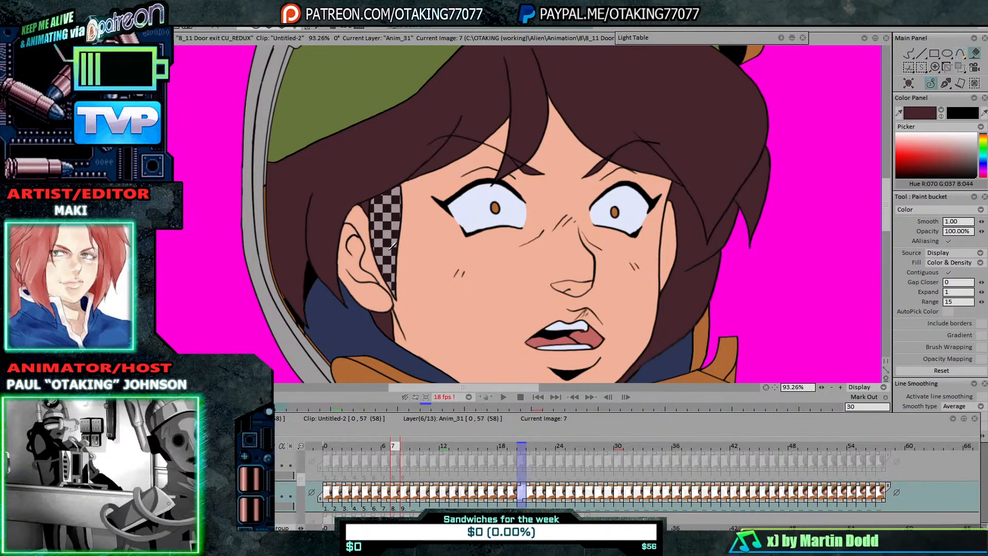
# Step: Advance through frame 8 to frame 9 and touch up the brown hair with a size 3 pen line
pyautogui.press('Right')
pyautogui.press('Right')
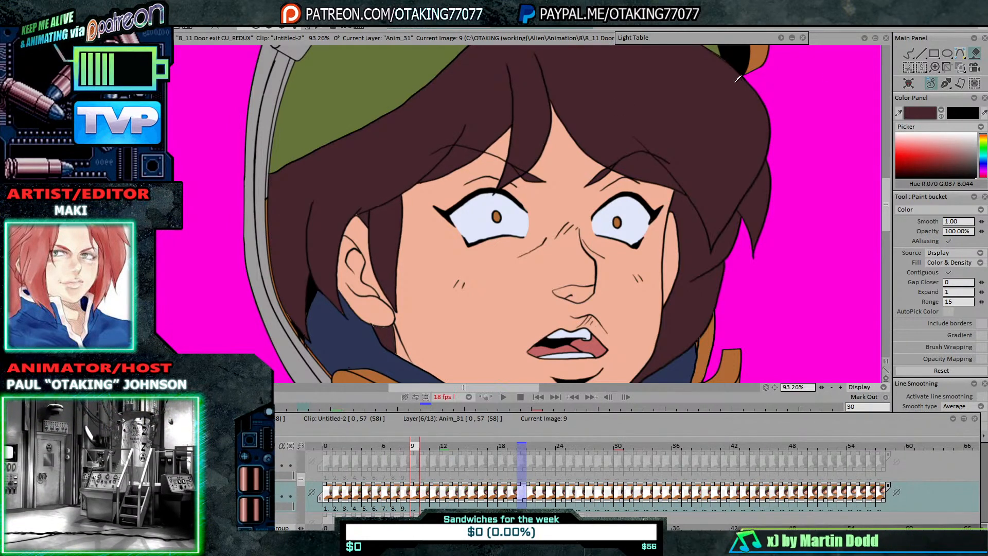
pyautogui.click(920, 54)
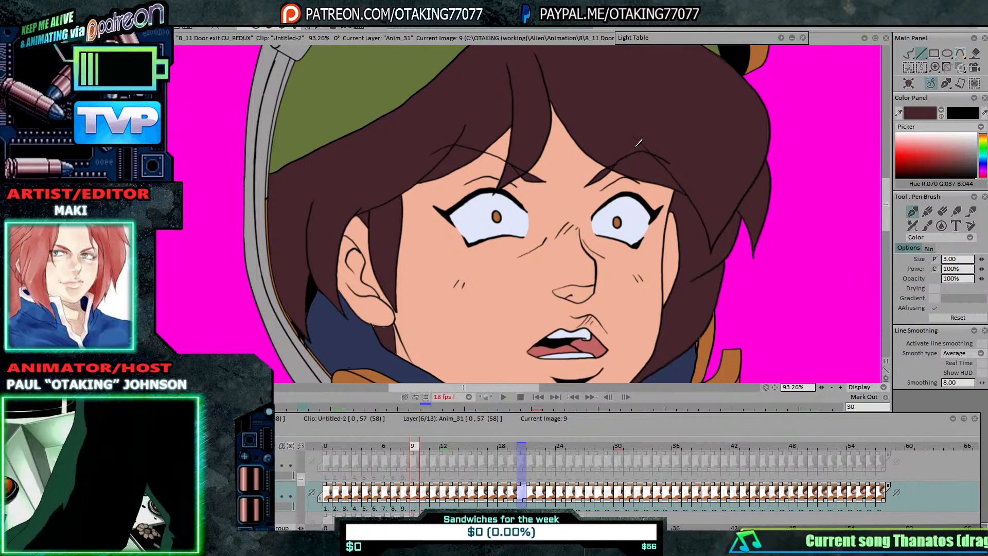
pyautogui.click(974, 53)
# Step: Refill the sideburn and main hair areas on frame 10 with dark brown and touch up the hair above the ear
pyautogui.press('Right')
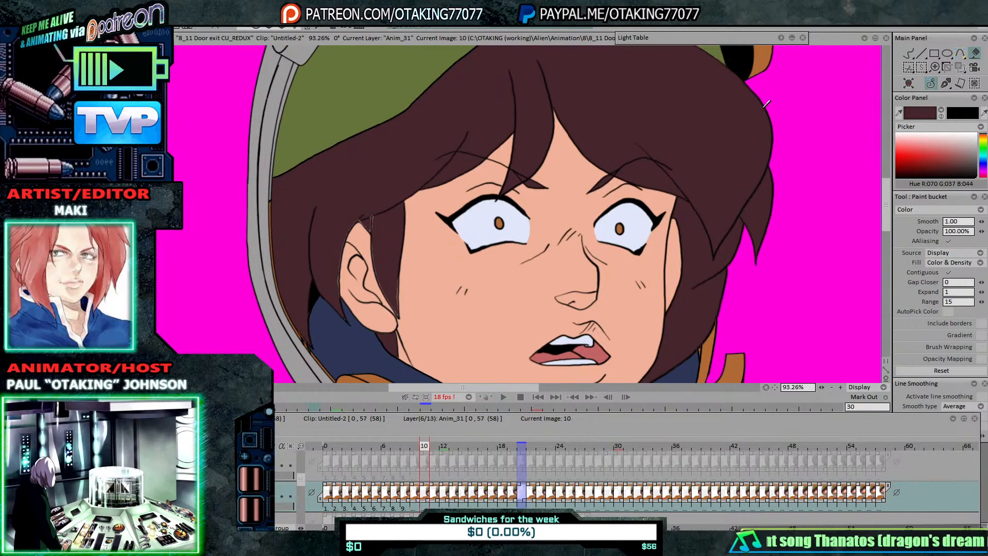
pyautogui.rightClick(390, 227)
pyautogui.click(390, 227)
pyautogui.rightClick(369, 206)
pyautogui.click(368, 206)
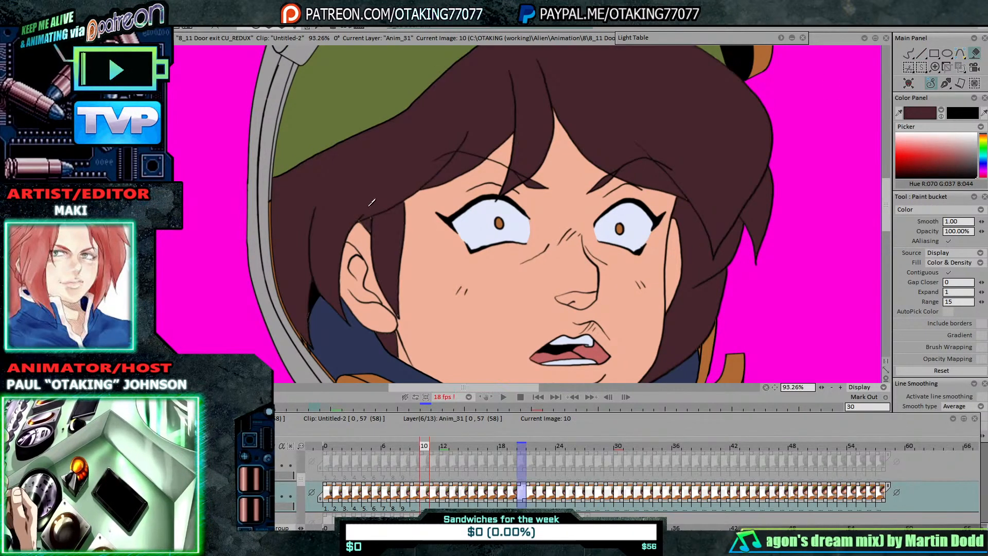
pyautogui.click(920, 53)
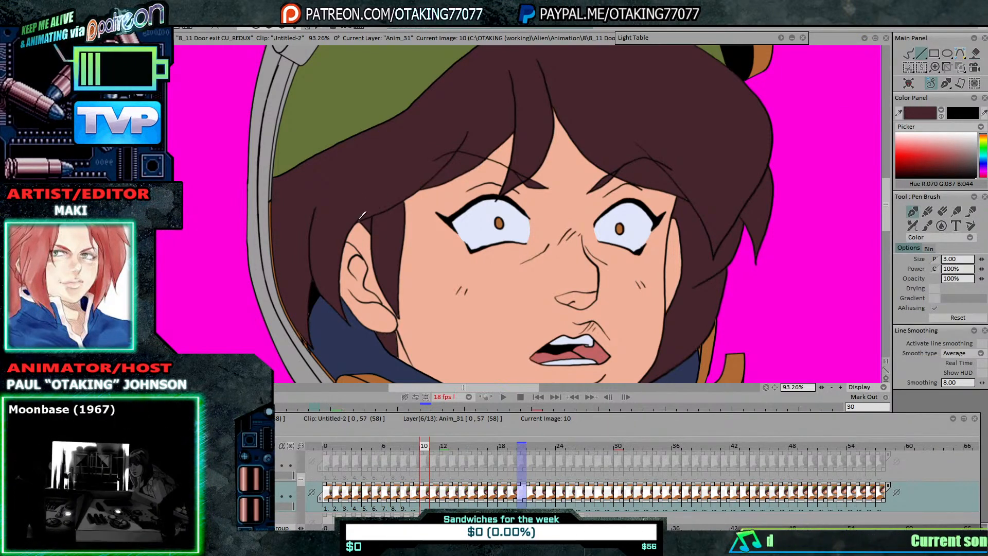
# Step: Refill the hair areas around the ear with dark brown on frames 11 through 15
pyautogui.click(974, 53)
pyautogui.press('Right')
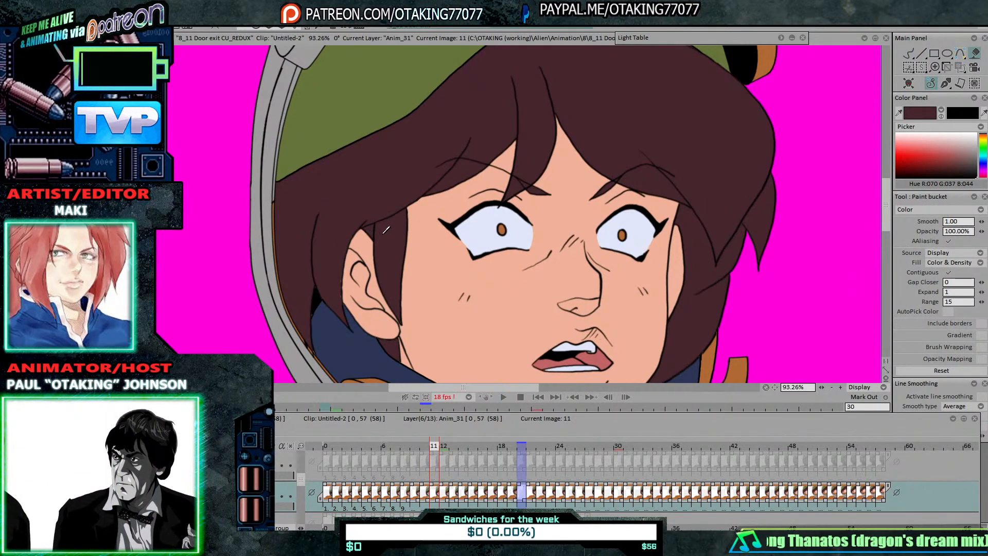
pyautogui.press('Right')
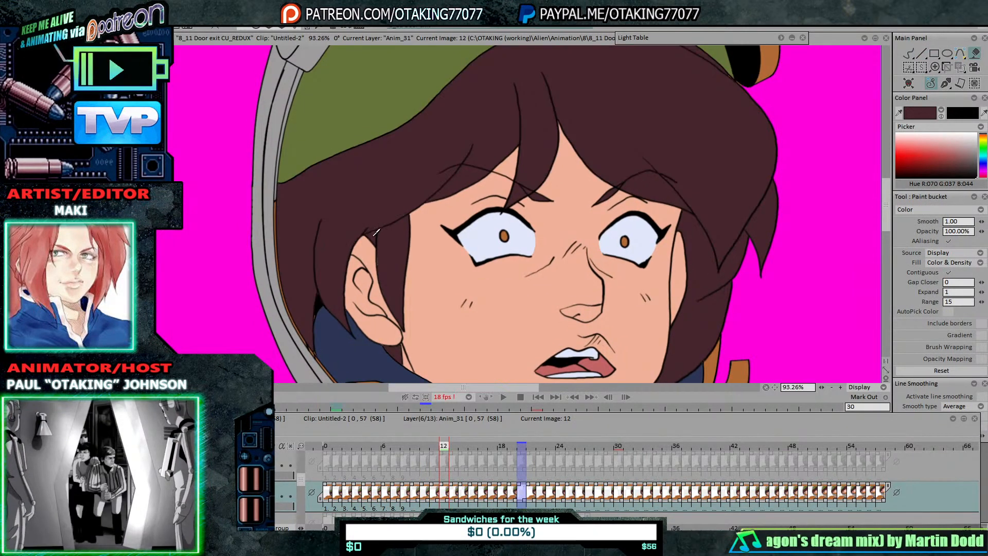
pyautogui.press('Right')
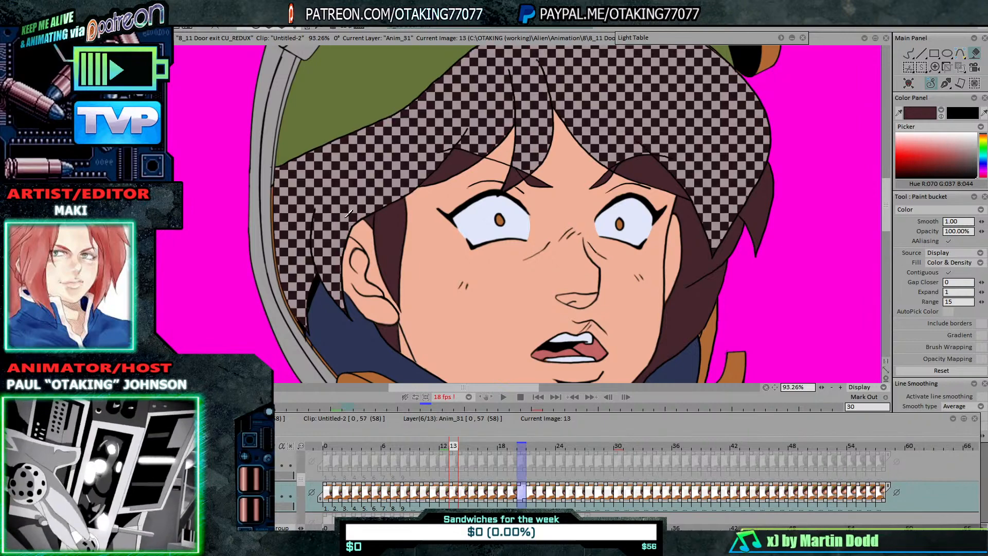
pyautogui.press('Right')
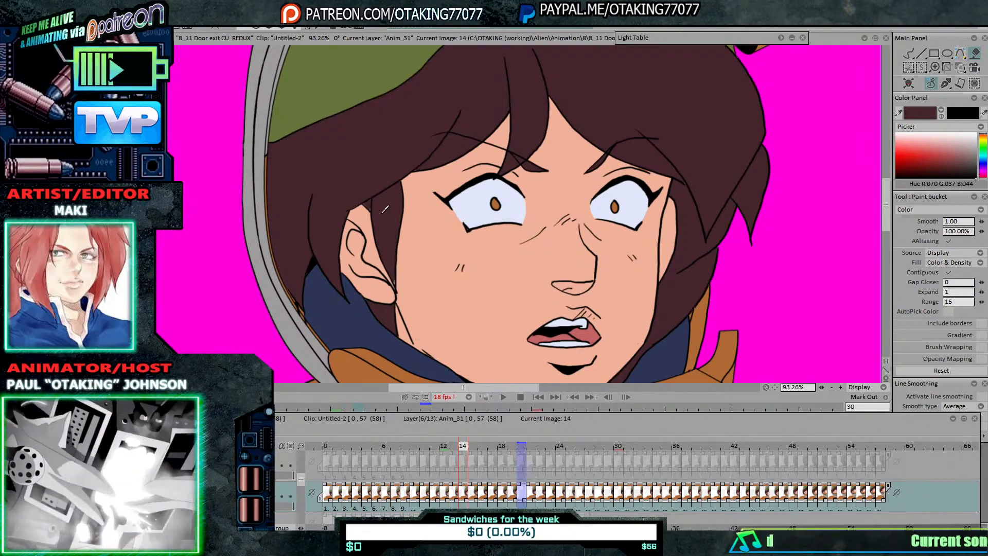
pyautogui.press('Right')
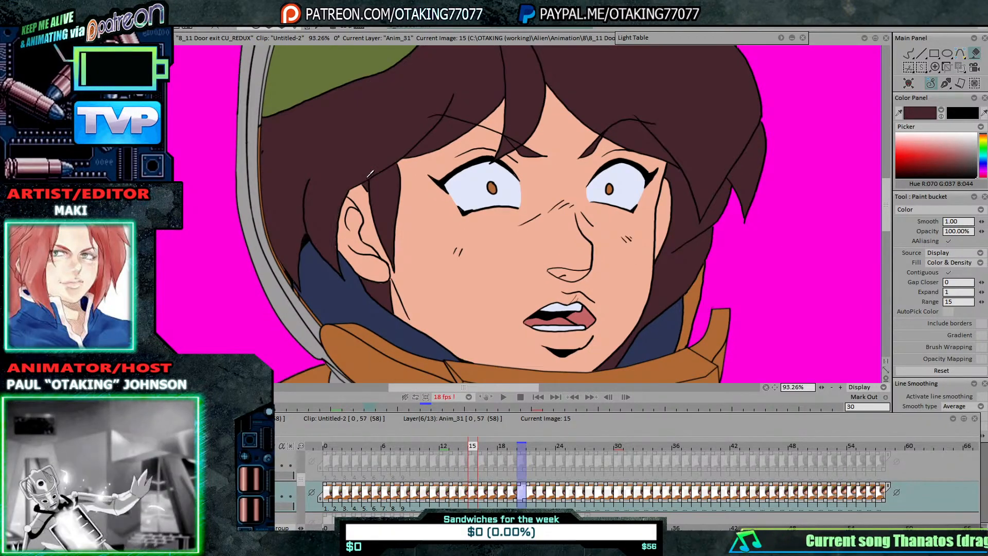
# Step: Refill the main hair on frame 16 and touch up the hair above the ear with a size 13 pen brush
pyautogui.press('Right')
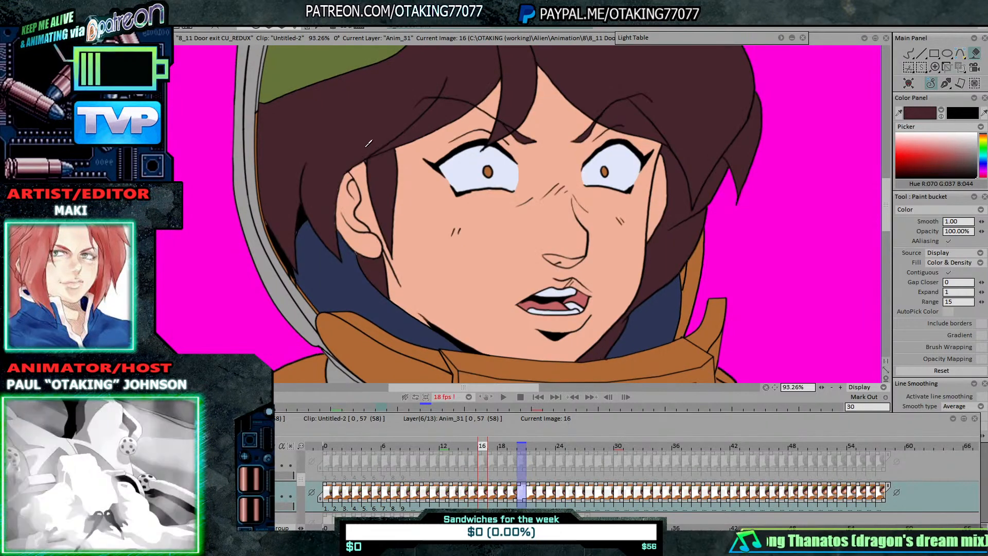
pyautogui.moveTo(568, 106); pyautogui.dragTo(594, 178)
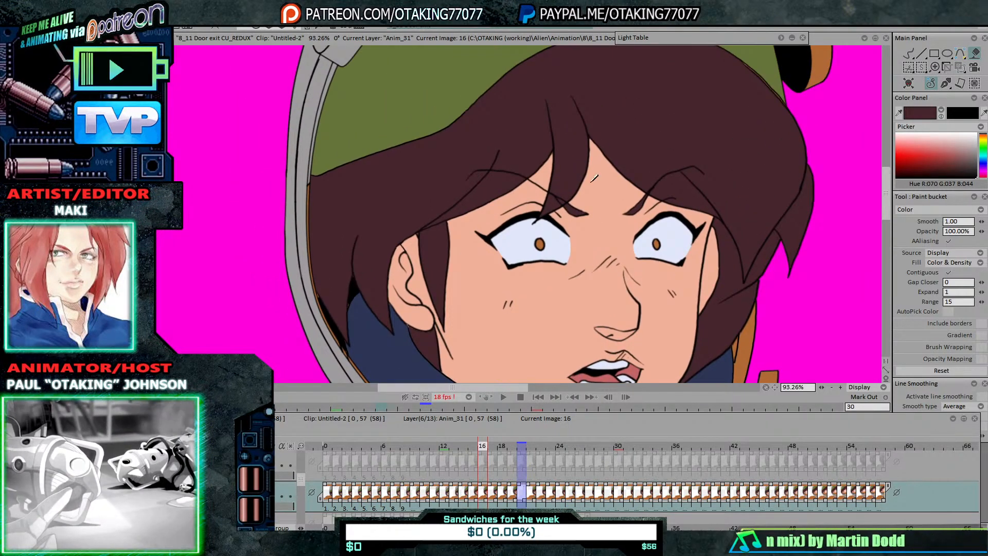
pyautogui.click(405, 202)
pyautogui.click(909, 54)
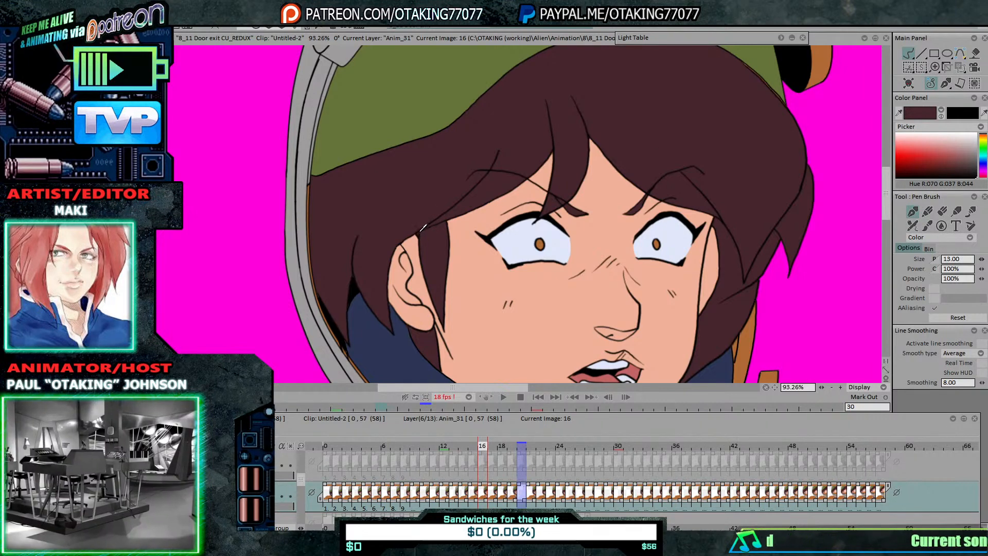
# Step: Refill the hair with dark brown on frames 17 through 21 using the paint bucket
pyautogui.click(974, 53)
pyautogui.press('Right')
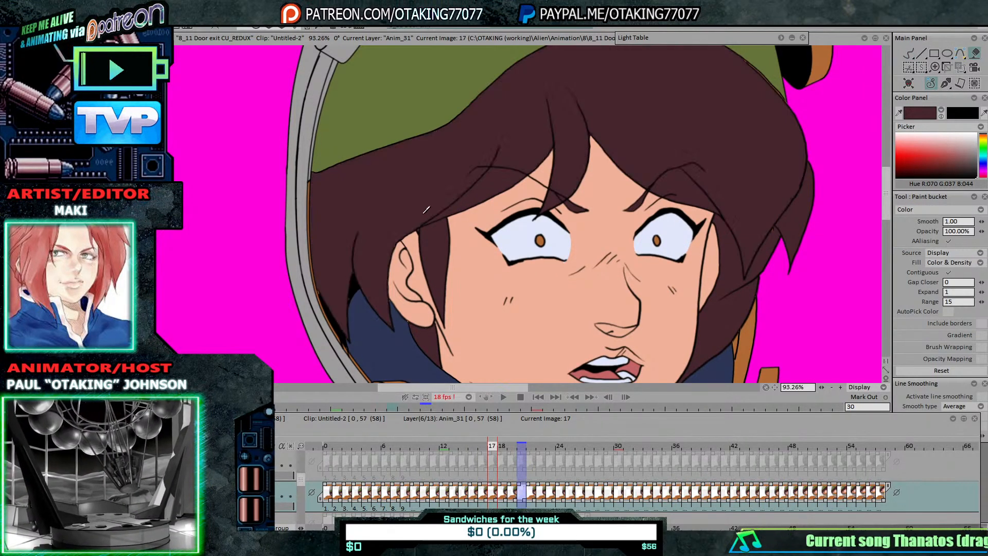
pyautogui.click(419, 196)
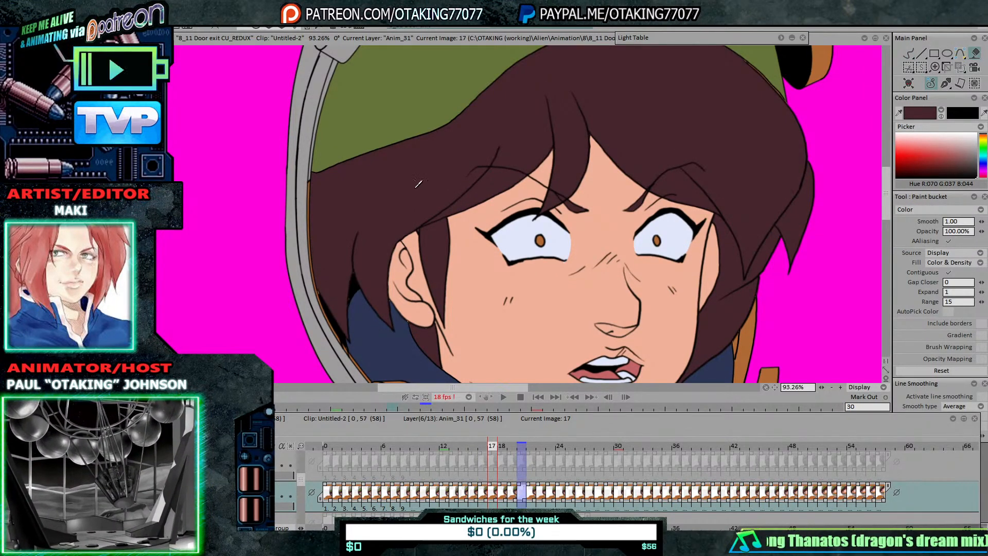
pyautogui.press('Right')
pyautogui.press('Right')
pyautogui.press('Right')
pyautogui.press('Right')
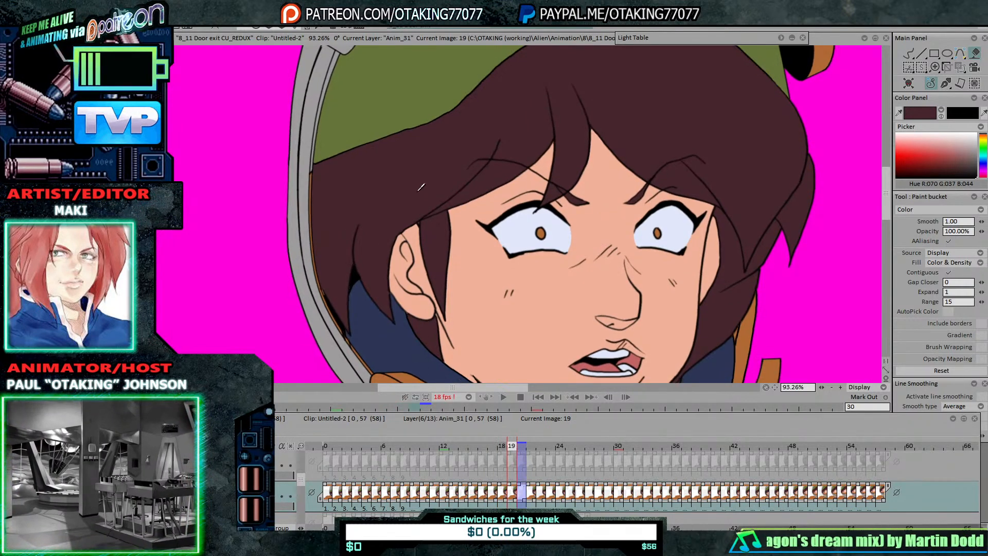
pyautogui.click(422, 189)
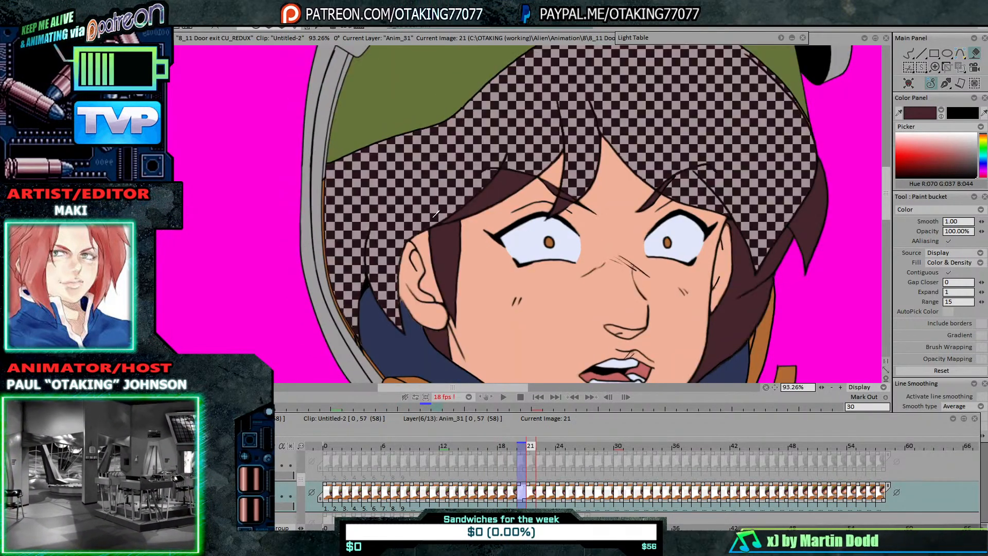
# Step: Refill the main hair and sideburn with dark brown on frames 22 and 23
pyautogui.press('Right')
pyautogui.click(434, 198)
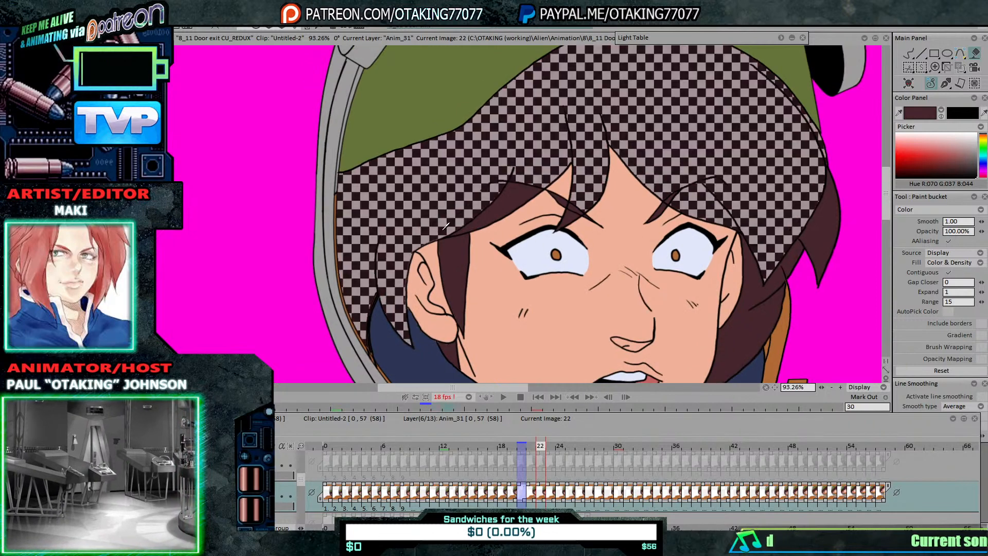
pyautogui.click(449, 256)
pyautogui.press('Right')
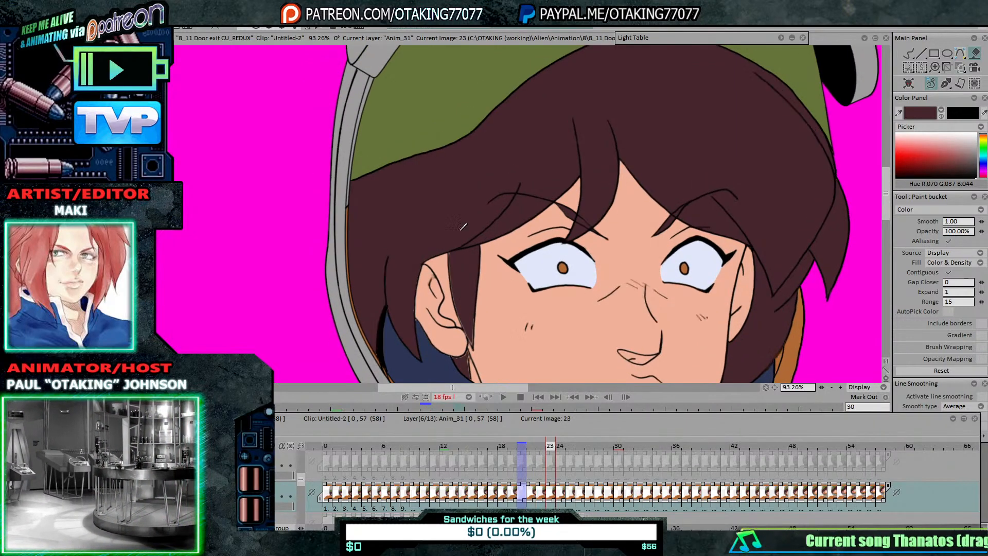
pyautogui.click(467, 270)
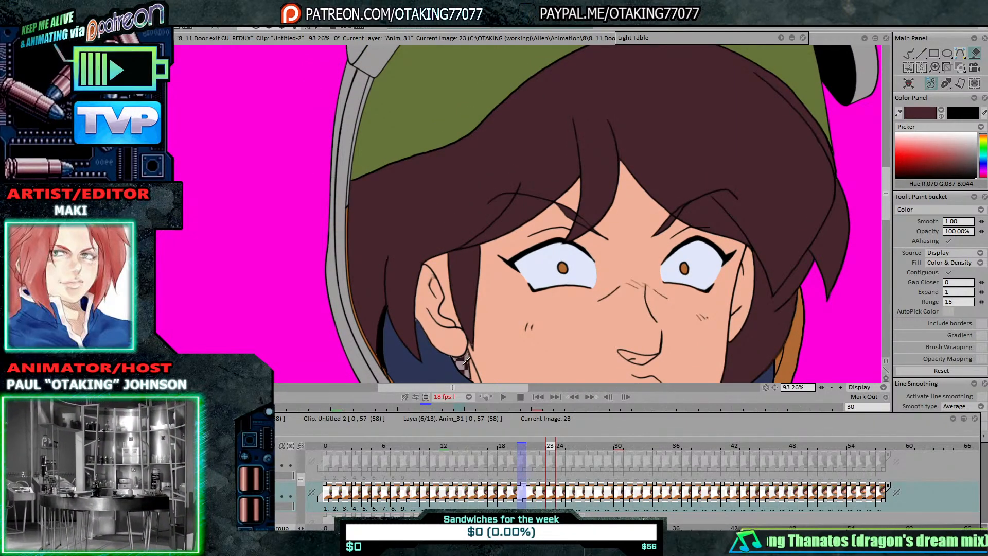
# Step: Touch up the hair and navy collar around the earlobe on frame 23 with the size 13 pen brush
pyautogui.press('Right')
pyautogui.scroll(3, 524, 264)
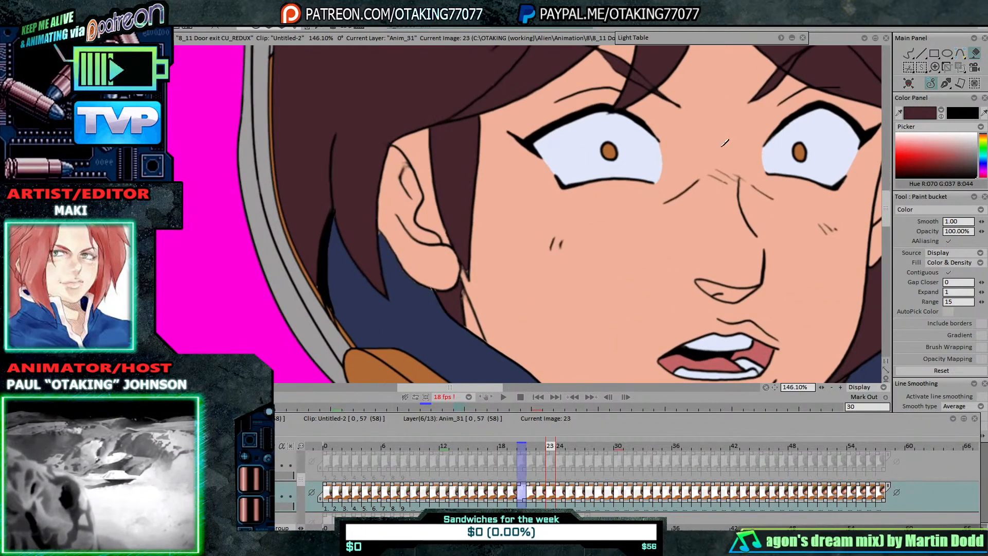
pyautogui.click(909, 56)
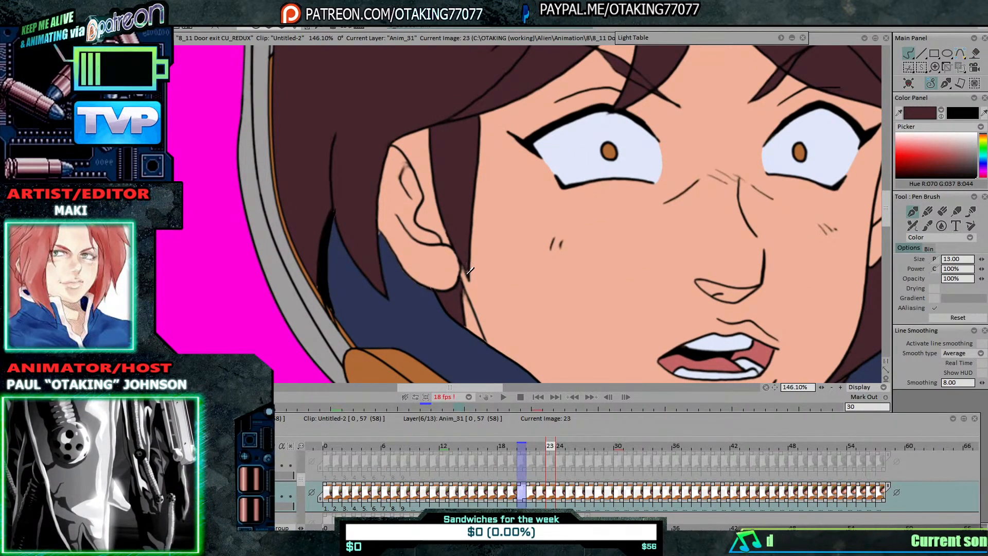
pyautogui.moveTo(513, 186); pyautogui.dragTo(498, 219)
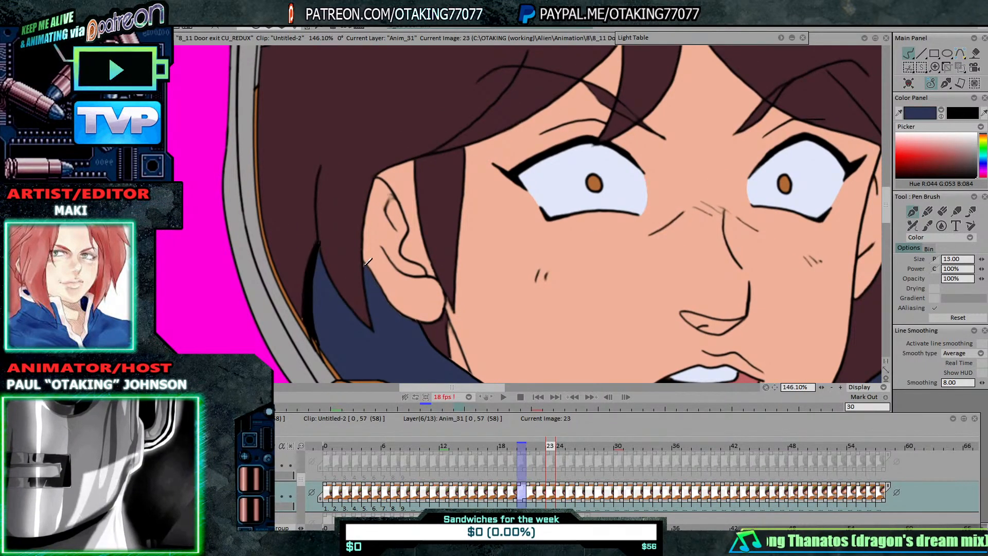
# Step: Pick up the dark brown hair colour again and refill the main hair and sideburn on frame 24
pyautogui.scroll(-3, 540, 261)
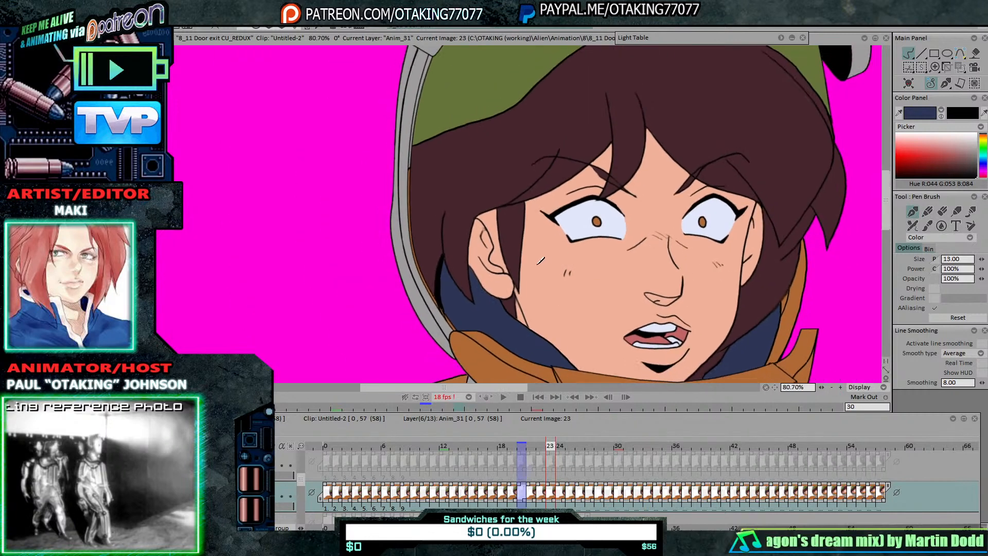
pyautogui.scroll(-1, 541, 260)
pyautogui.scroll(3, 595, 250)
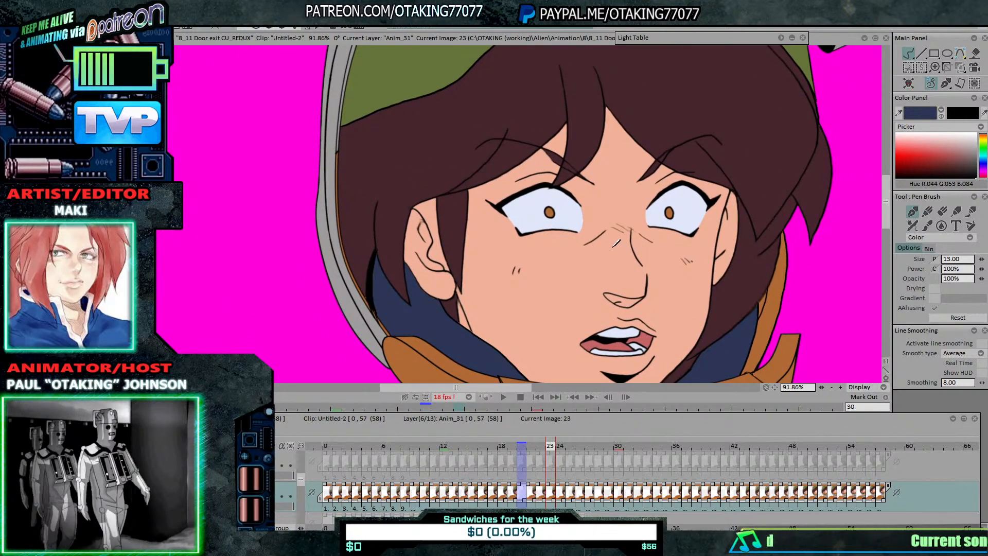
pyautogui.scroll(1, 620, 245)
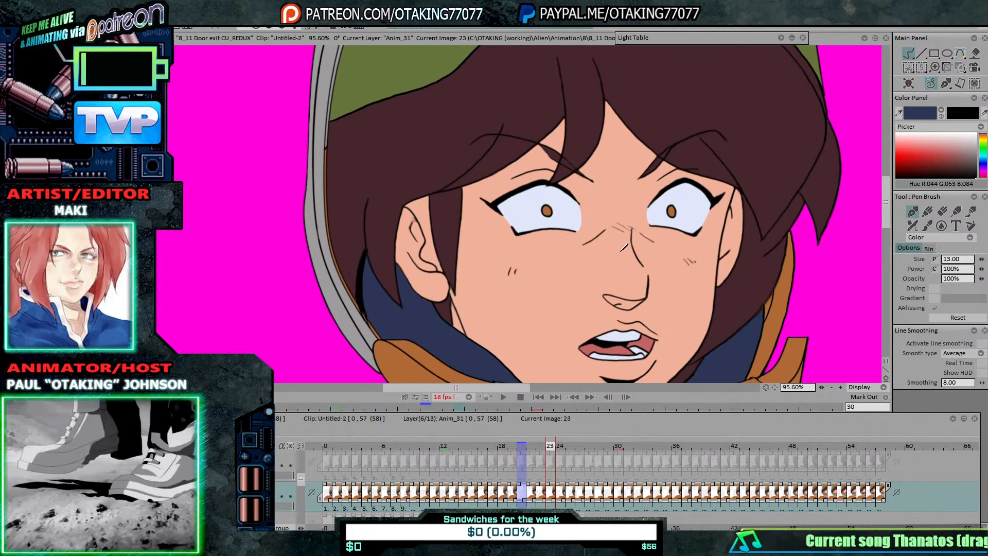
pyautogui.scroll(1, 624, 248)
pyautogui.moveTo(624, 251); pyautogui.dragTo(620, 233)
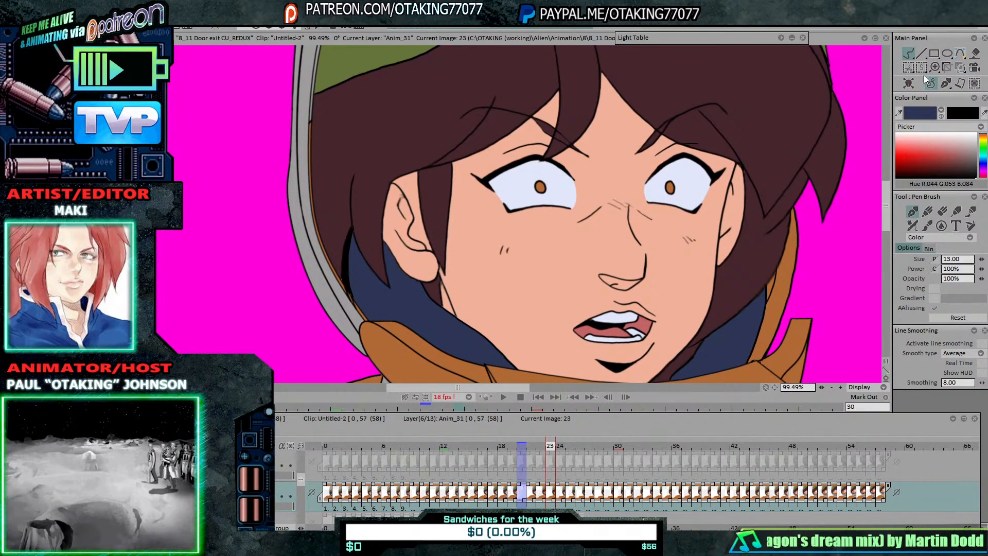
pyautogui.click(739, 103)
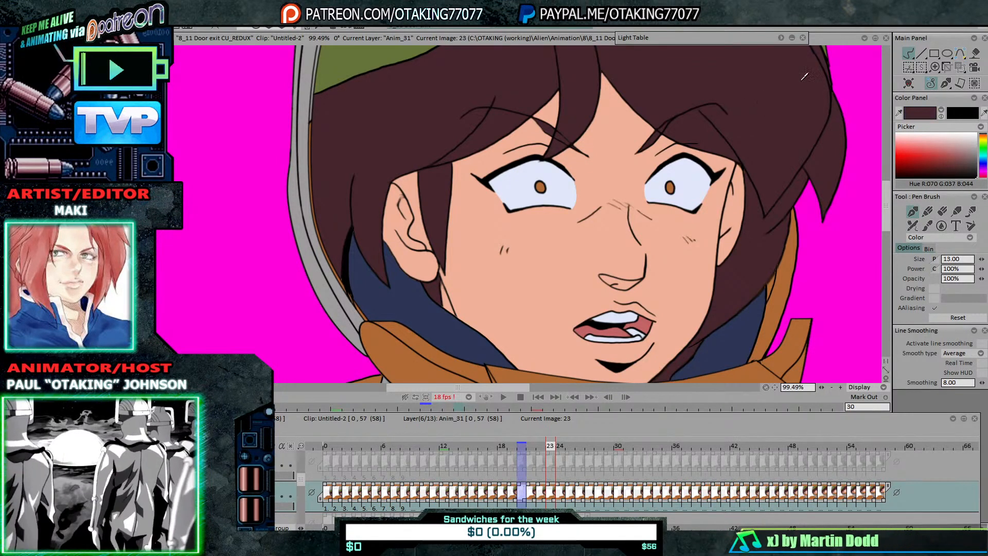
pyautogui.click(974, 53)
pyautogui.press('Right')
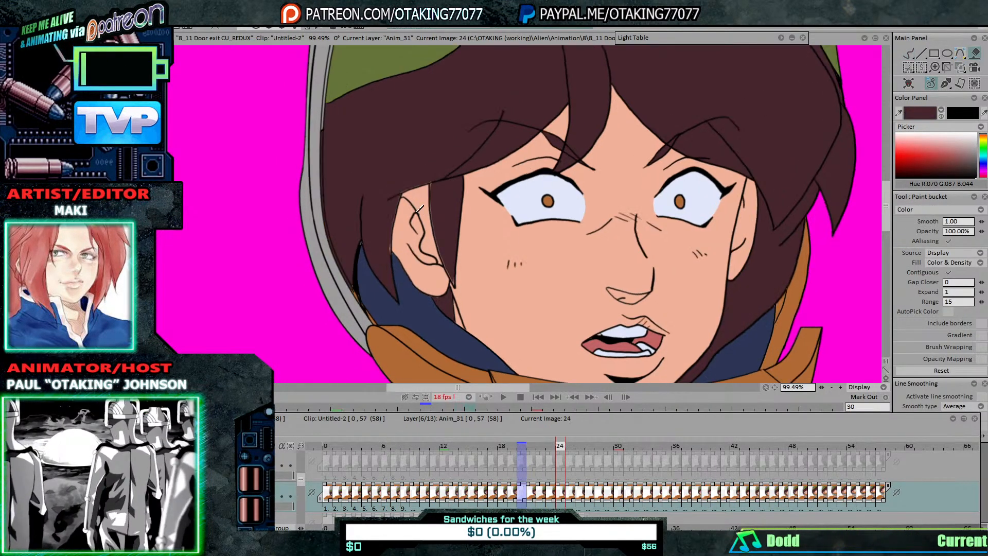
pyautogui.click(386, 212)
pyautogui.click(386, 212)
pyautogui.click(447, 203)
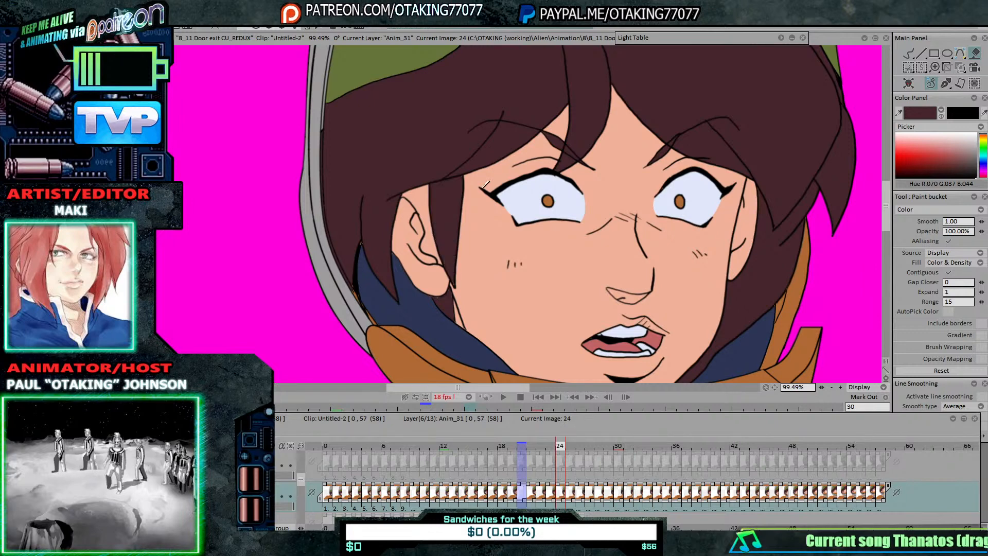
# Step: Refill the sideburn and the small hair patch below the ear on frame 24 with dark brown
pyautogui.click(908, 53)
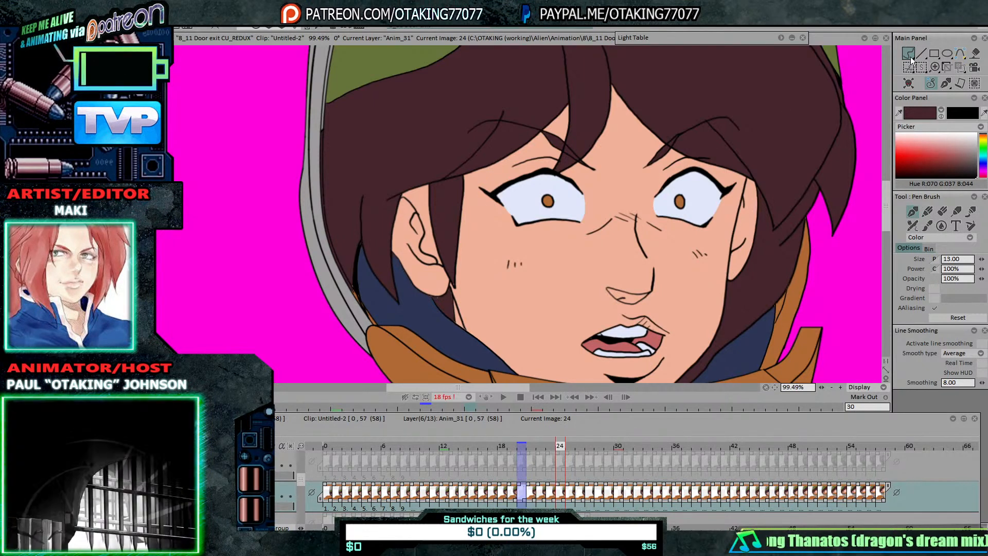
pyautogui.click(973, 54)
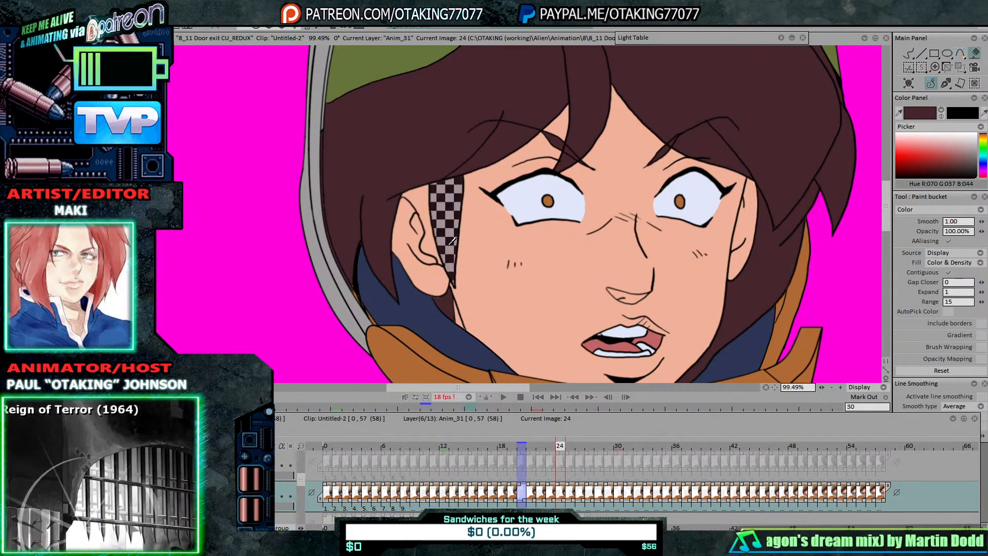
pyautogui.click(448, 302)
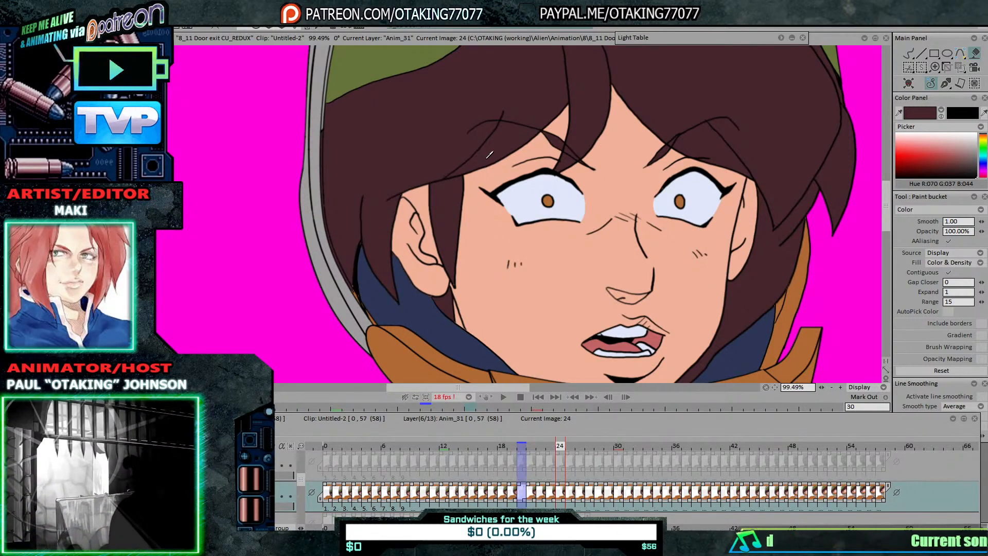
# Step: Refill the main hair and sideburn with dark brown on frame 26 and the main hair on frame 27
pyautogui.press('Right')
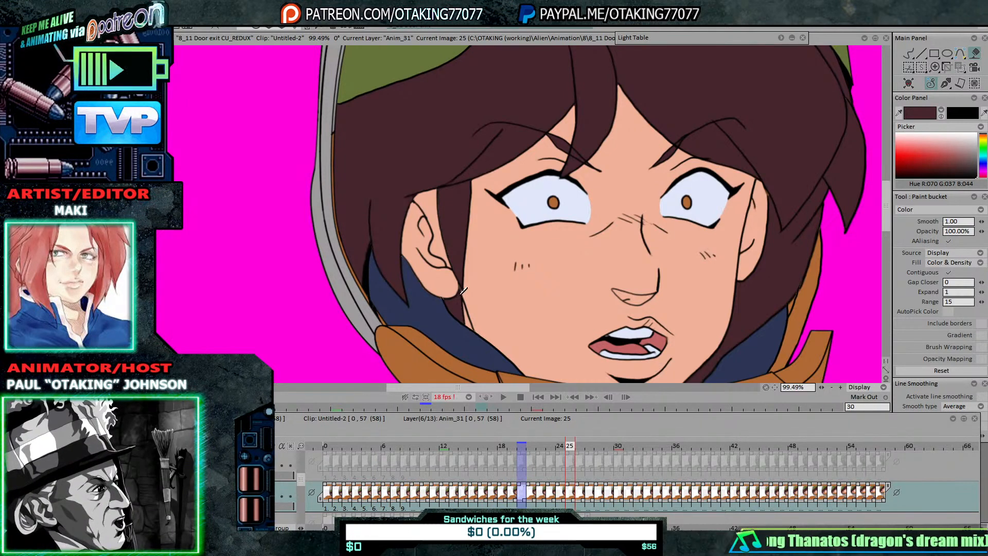
pyautogui.press('Right')
pyautogui.click(405, 190)
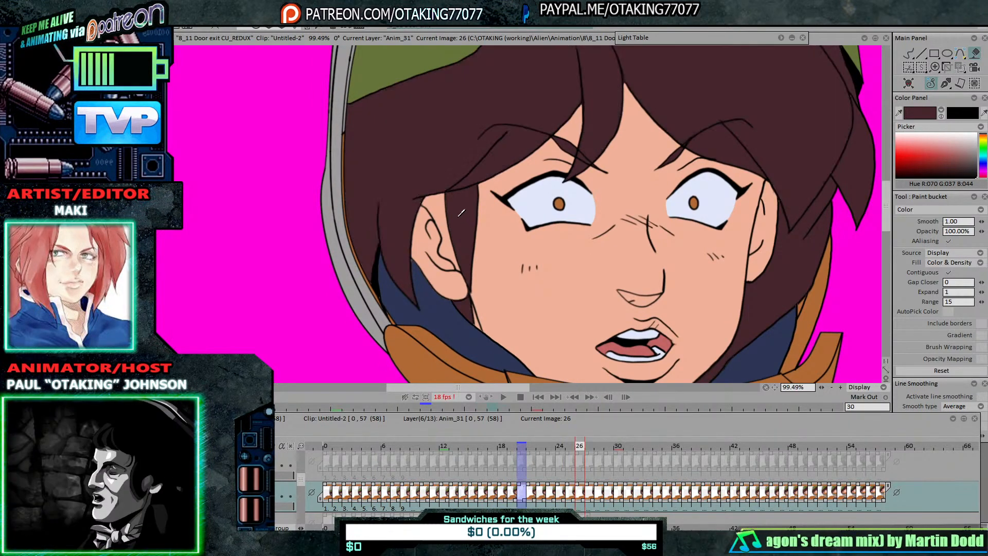
pyautogui.click(453, 211)
pyautogui.press('Right')
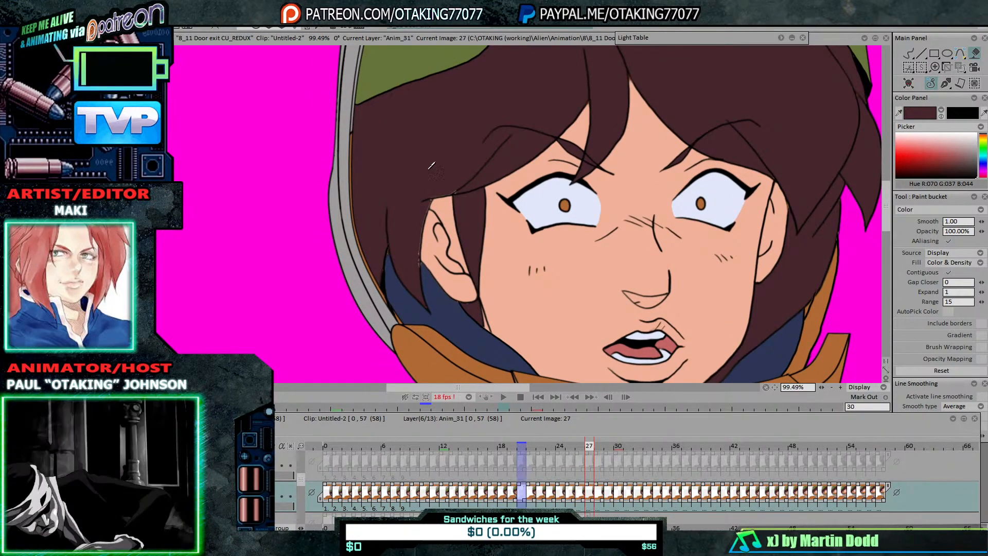
pyautogui.click(446, 167)
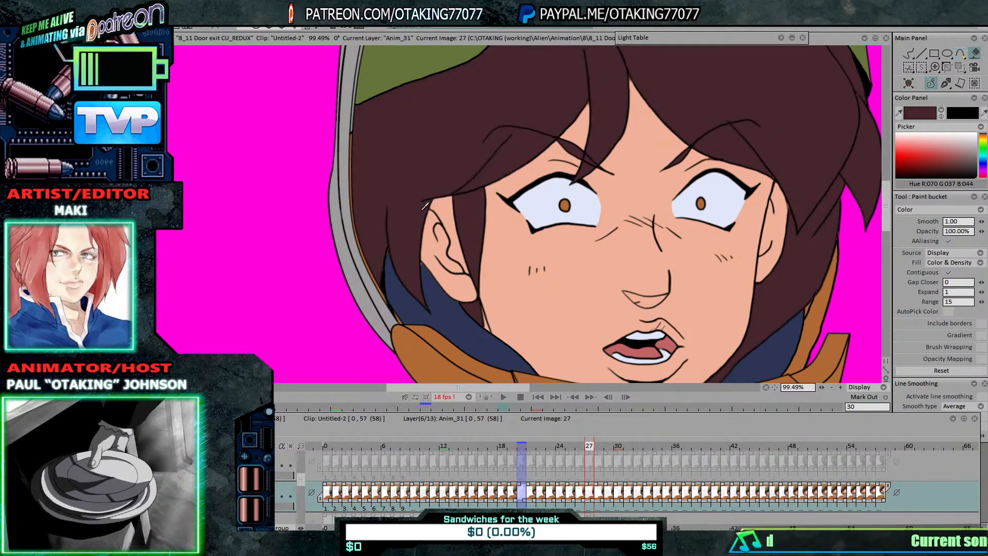
# Step: Pick up the navy collar colour on frame 26 and ready the paint bucket with it
pyautogui.press('b')
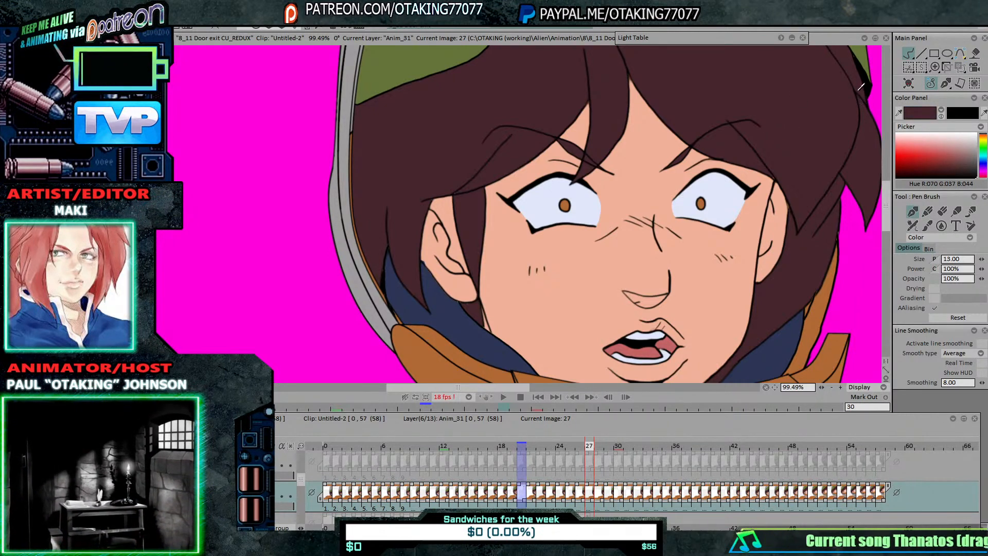
pyautogui.press('Left')
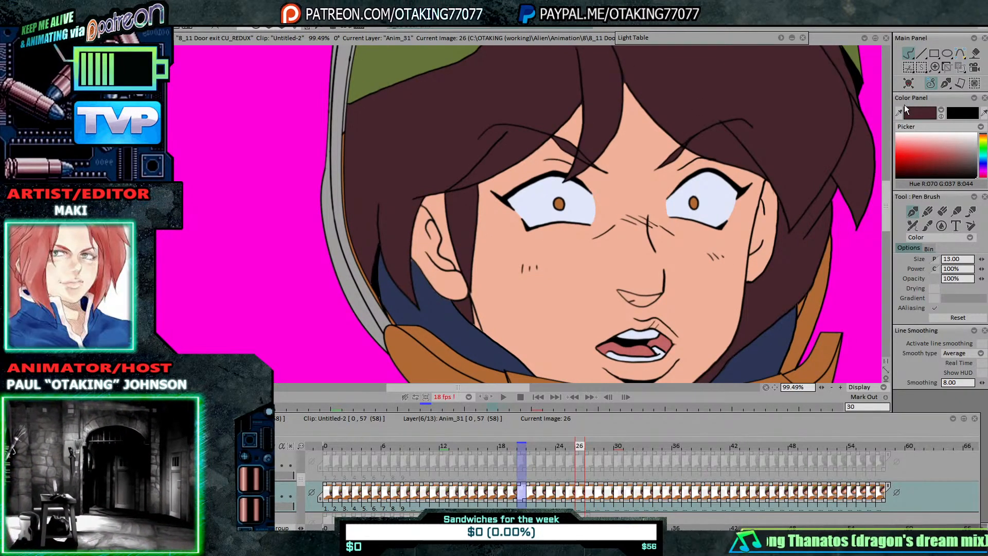
pyautogui.click(899, 113)
pyautogui.click(442, 309)
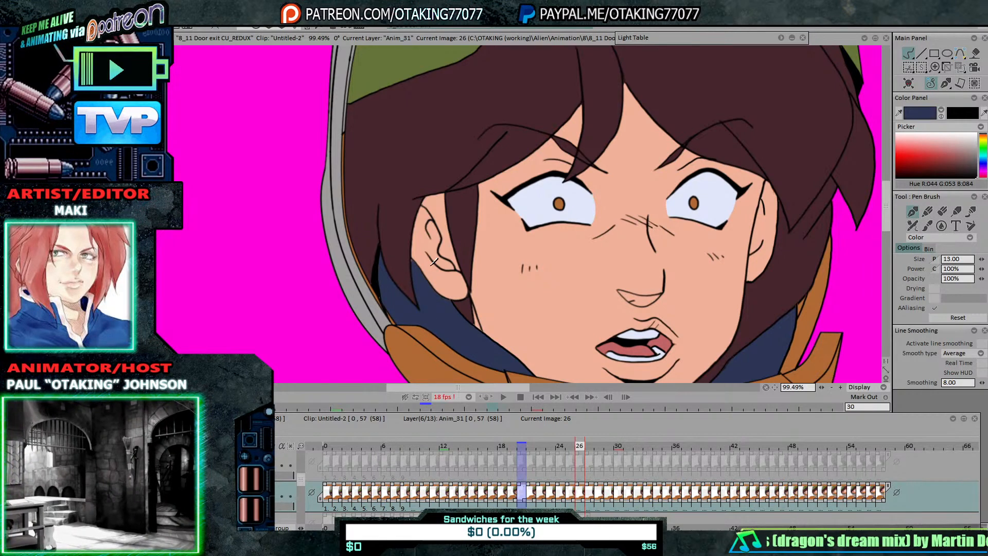
pyautogui.click(974, 55)
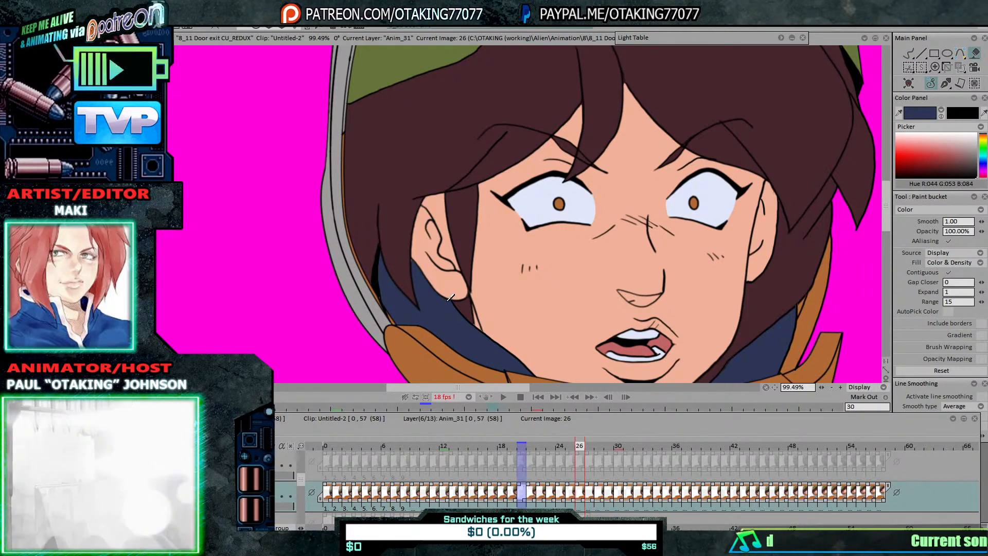
# Step: Try a navy refill of the collar below the ear on frame 28
pyautogui.press('Right')
pyautogui.press('Right')
pyautogui.click(460, 319)
pyautogui.hotkey('ctrl', 'z')
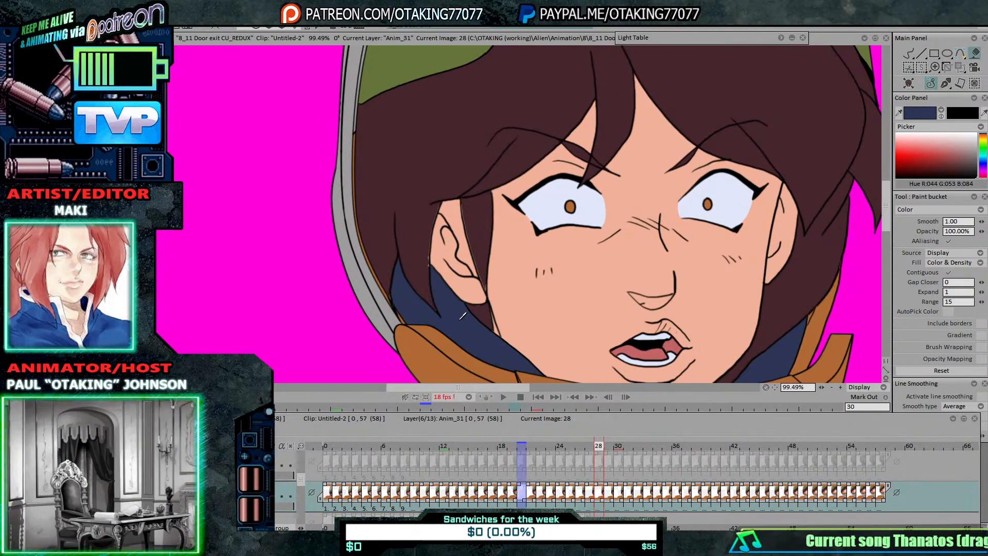
pyautogui.press('Left')
pyautogui.press('Right')
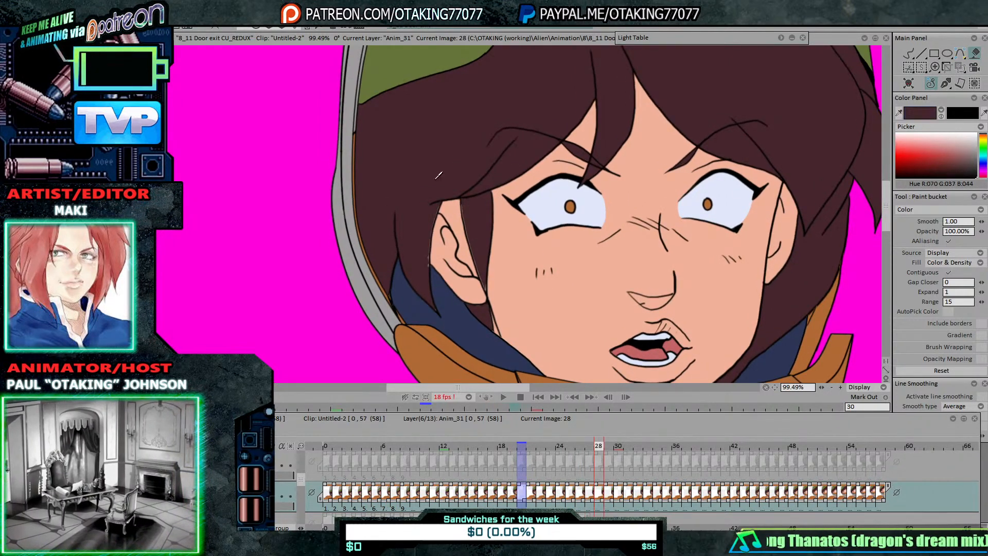
# Step: Clear and refill the sideburn and main hair with dark brown on frame 28
pyautogui.rightClick(476, 222)
pyautogui.click(476, 221)
pyautogui.rightClick(463, 177)
pyautogui.click(463, 178)
pyautogui.rightClick(480, 232)
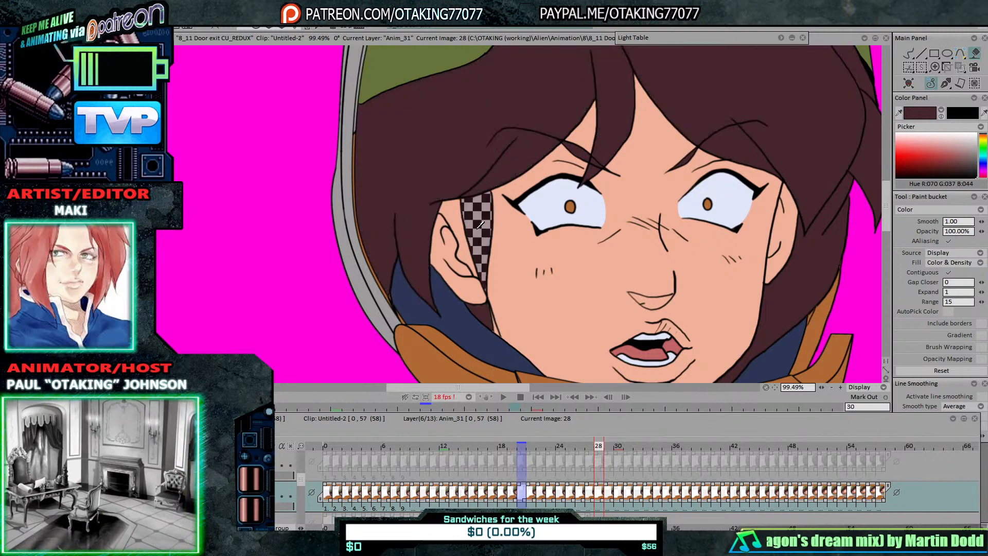
pyautogui.click(481, 237)
pyautogui.rightClick(482, 238)
pyautogui.click(481, 238)
pyautogui.rightClick(468, 182)
pyautogui.click(468, 183)
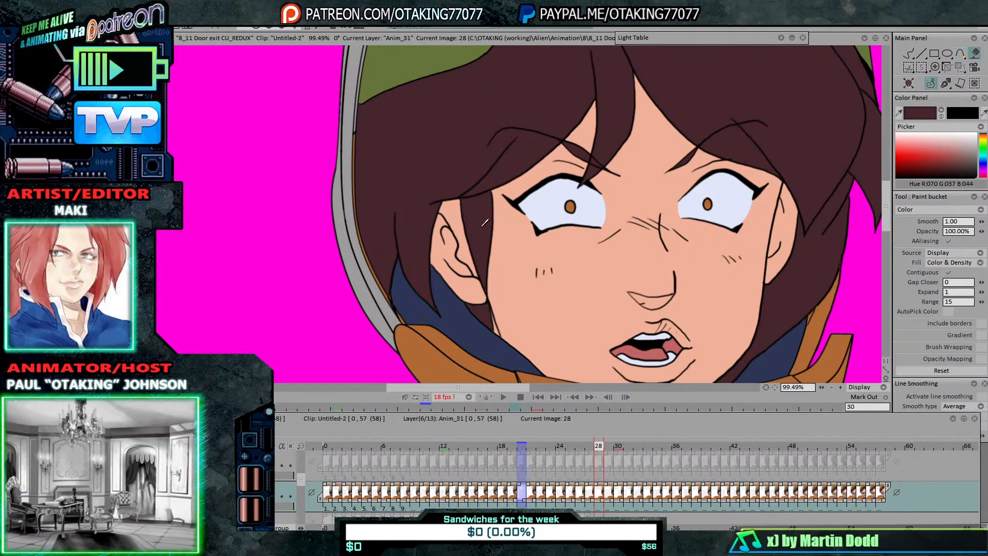
# Step: Refill the sideburn again and the small hair patch below the ear with dark brown on frame 28
pyautogui.rightClick(485, 212)
pyautogui.click(485, 213)
pyautogui.rightClick(485, 216)
pyautogui.click(482, 229)
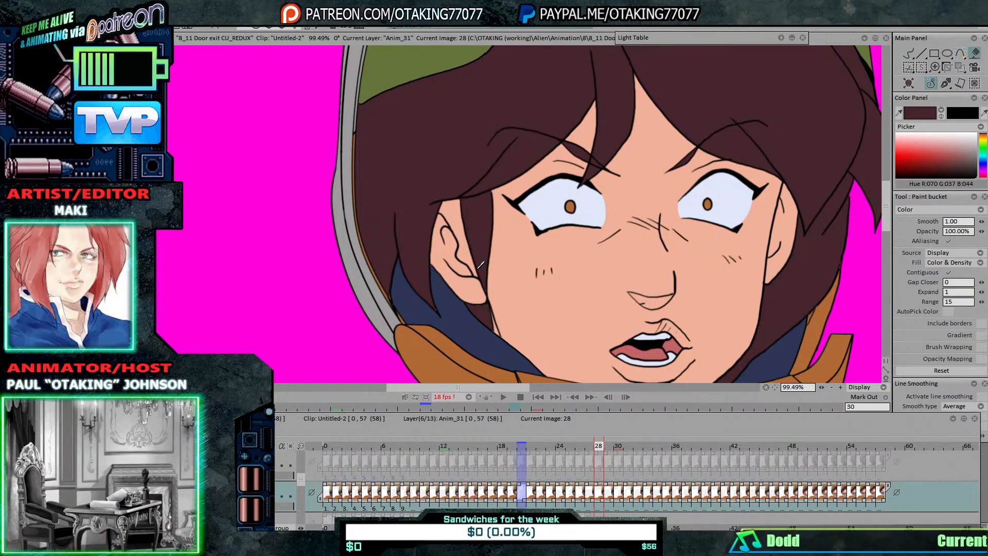
pyautogui.click(485, 308)
# Step: Clear and refill the sideburn, the hair patch below the ear and the main hair with dark brown on frame 29
pyautogui.press('Right')
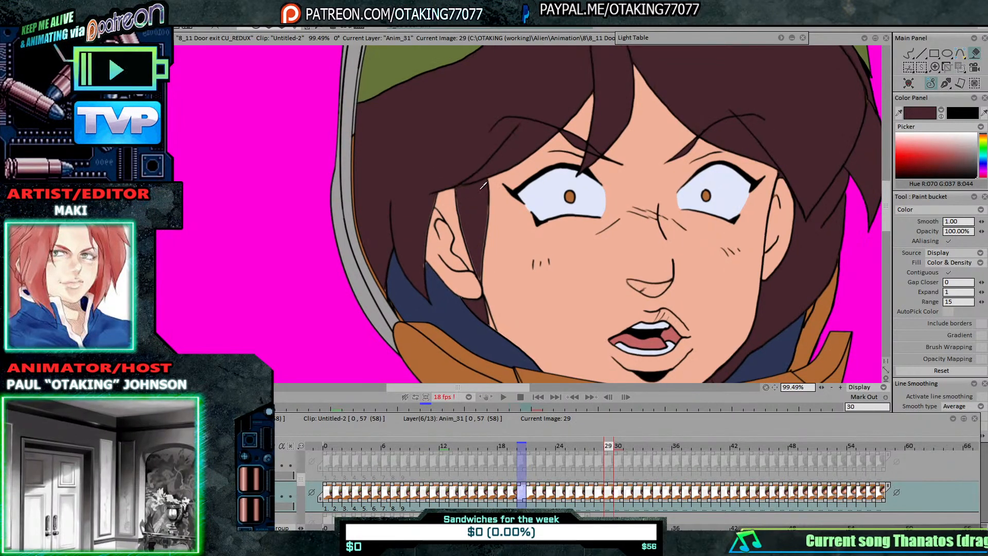
pyautogui.rightClick(484, 185)
pyautogui.click(483, 185)
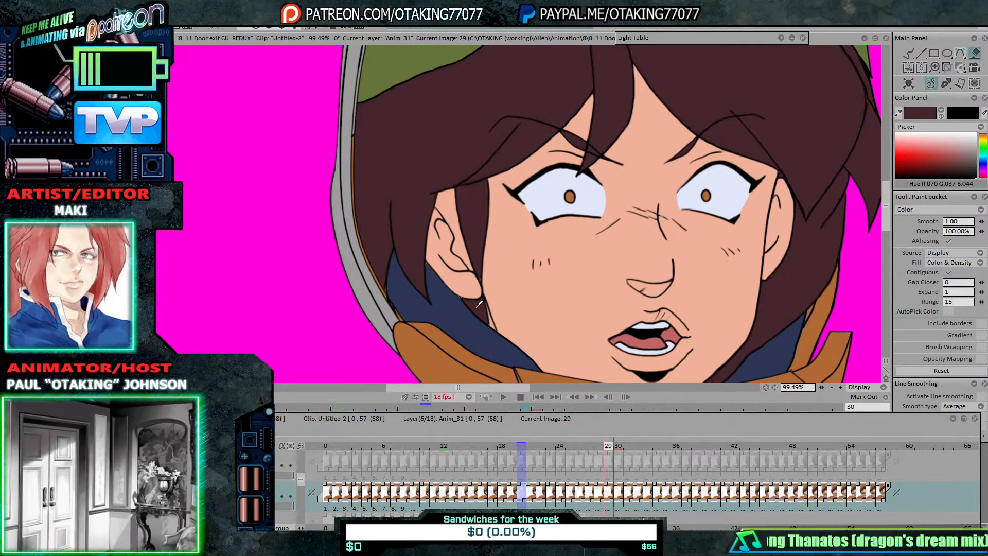
pyautogui.rightClick(477, 307)
pyautogui.click(477, 307)
pyautogui.rightClick(442, 172)
pyautogui.click(443, 172)
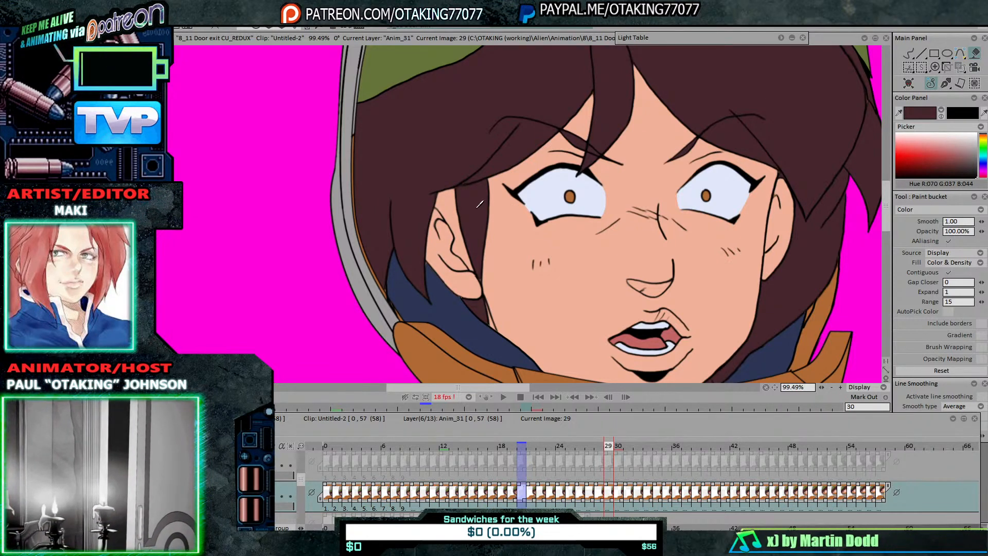
# Step: Clear and refill the main hair, the sideburn and the small patch below the ear with dark brown on frame 30
pyautogui.press('Right')
pyautogui.rightClick(471, 207)
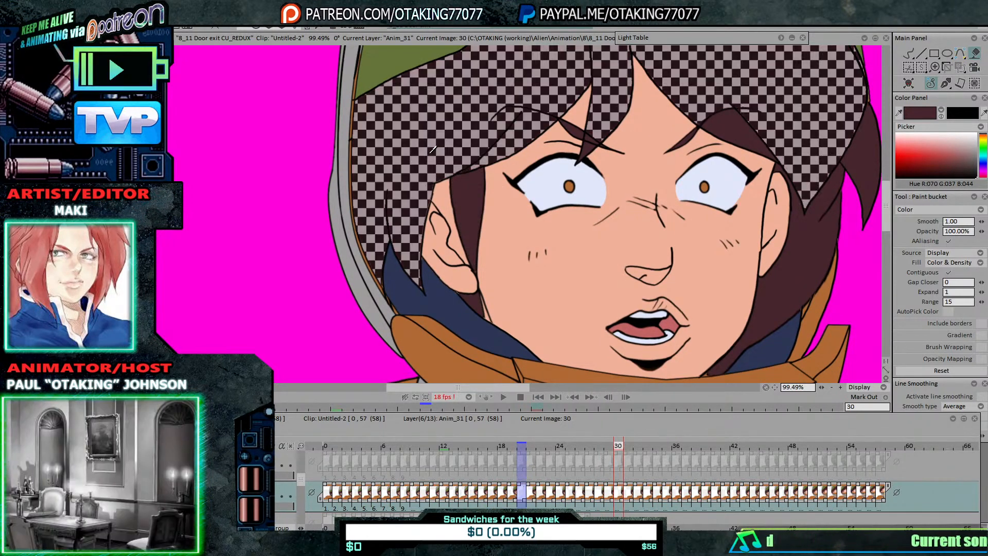
pyautogui.click(471, 207)
pyautogui.rightClick(473, 295)
pyautogui.click(474, 295)
# Step: Clear and refill the sideburn with dark brown on frames 31 and 32
pyautogui.press('Right')
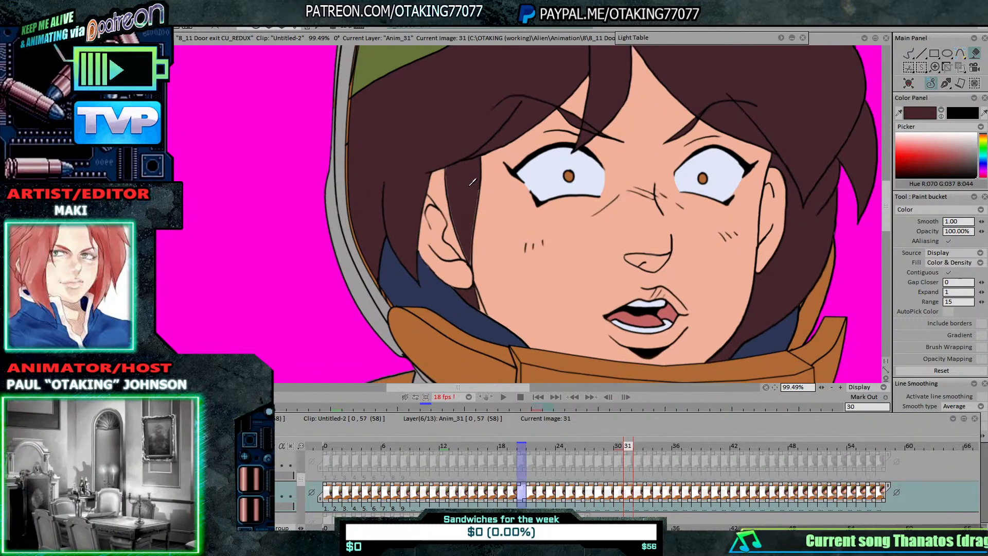
pyautogui.rightClick(466, 202)
pyautogui.click(466, 203)
pyautogui.rightClick(465, 203)
pyautogui.click(466, 202)
pyautogui.press('Right')
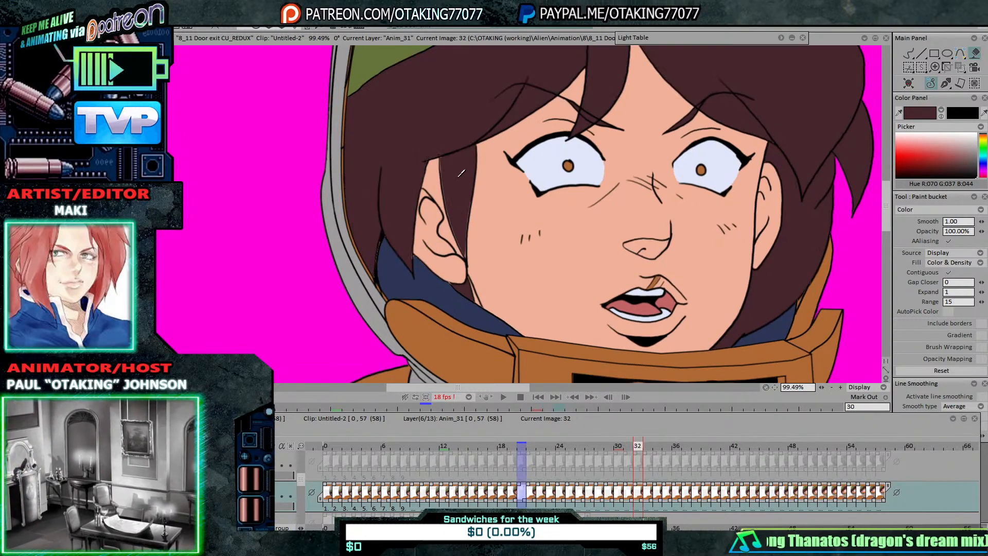
pyautogui.rightClick(463, 203)
pyautogui.click(463, 204)
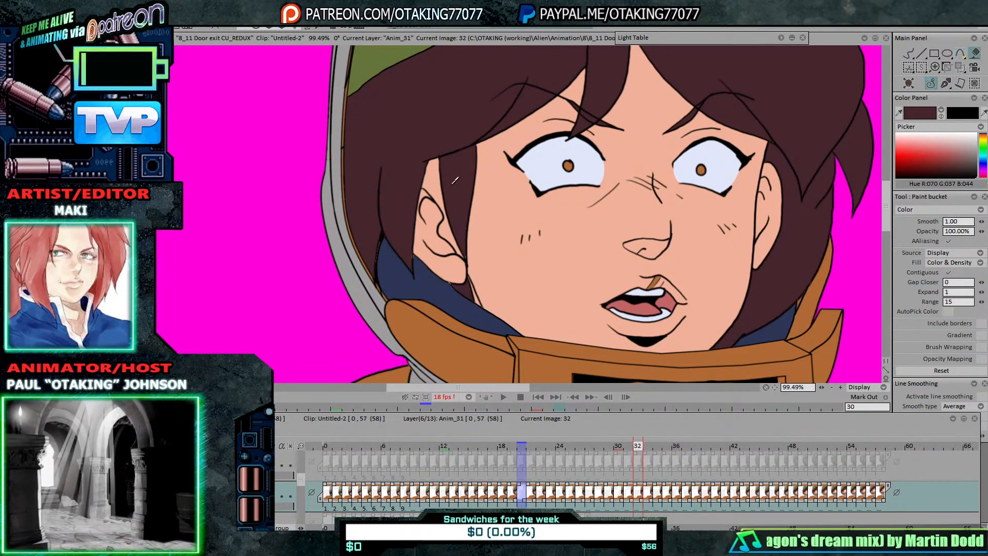
# Step: Sample the collar navy and the dark brown hair colour on frame 32 for pen brush touch-ups around the earlobe
pyautogui.click(909, 53)
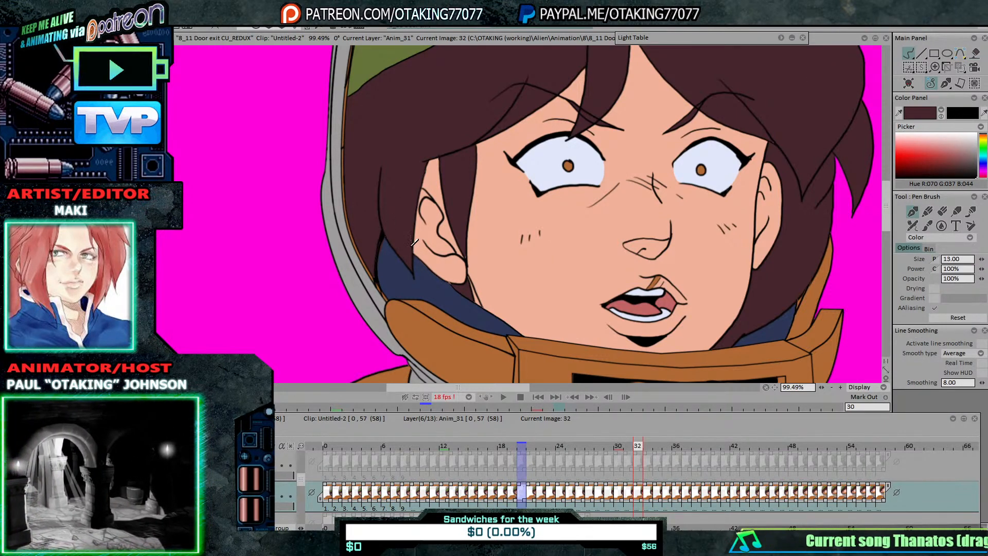
pyautogui.click(900, 112)
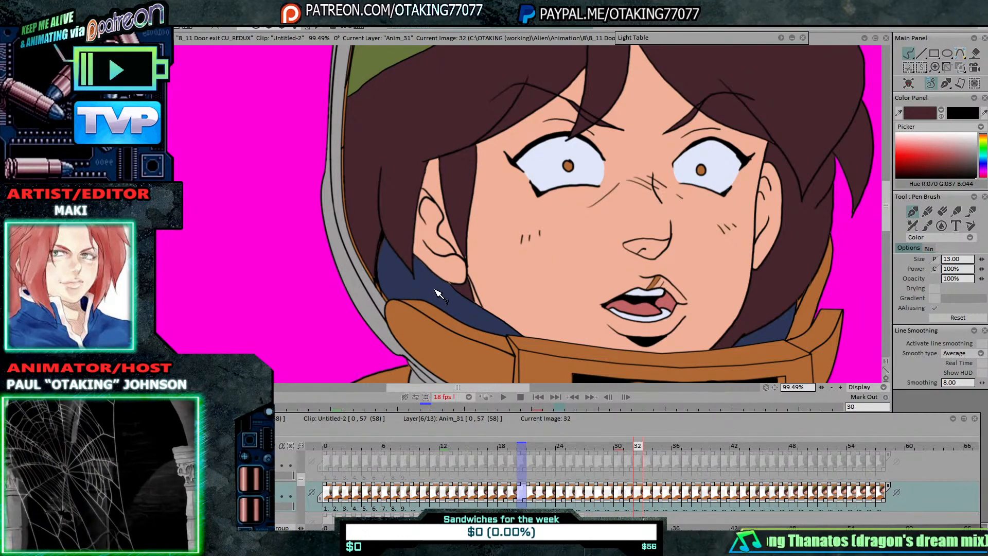
pyautogui.click(453, 295)
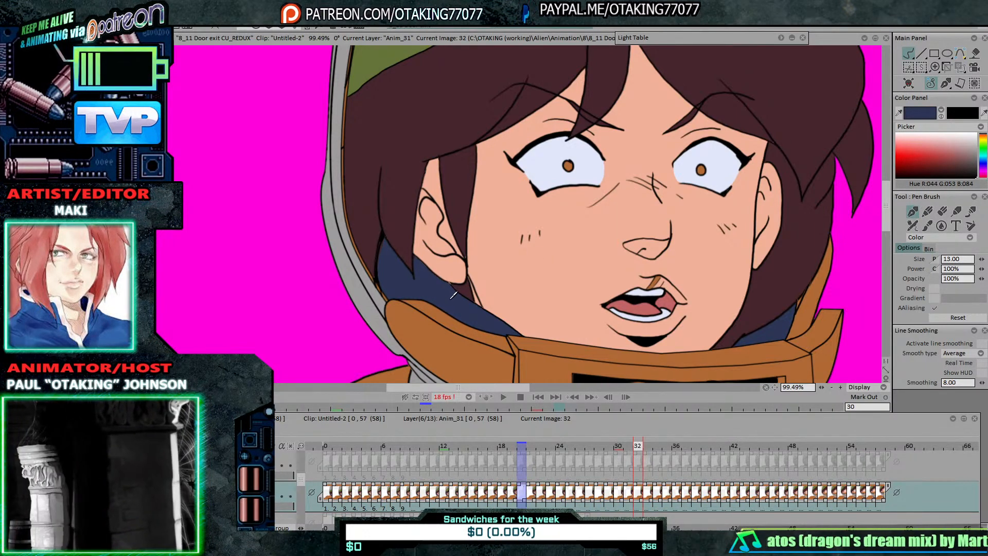
pyautogui.click(975, 53)
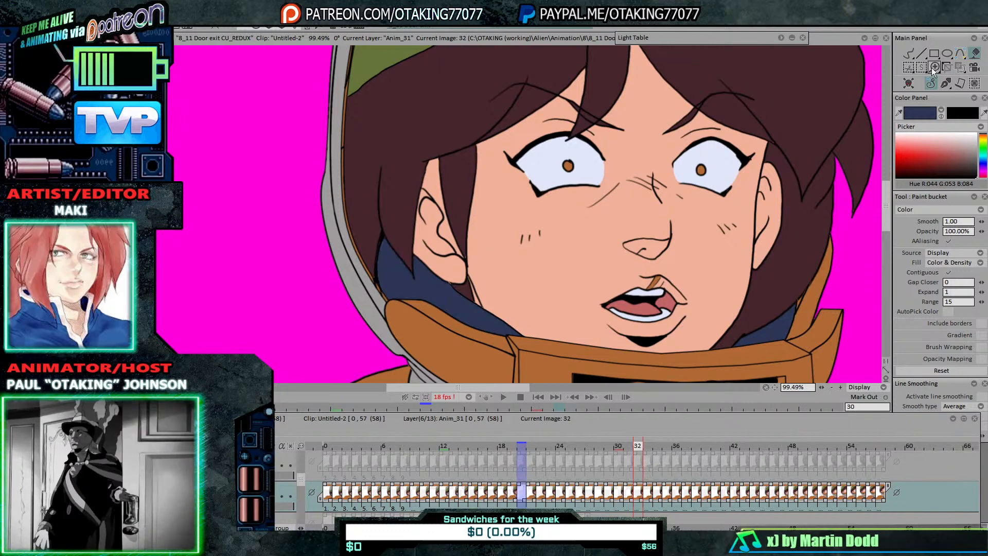
pyautogui.keyDown('ctrl'); pyautogui.click(457, 283); pyautogui.keyUp('ctrl')
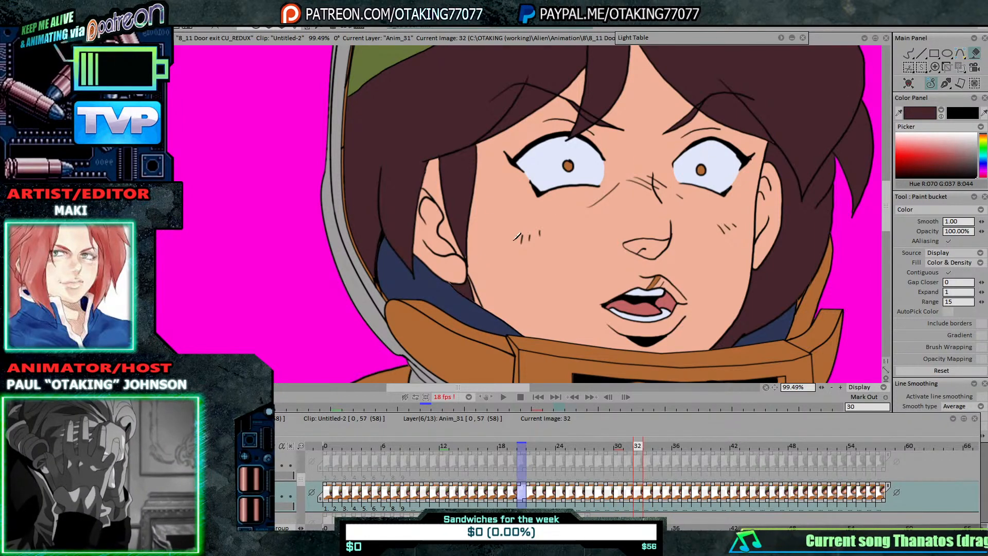
pyautogui.click(908, 53)
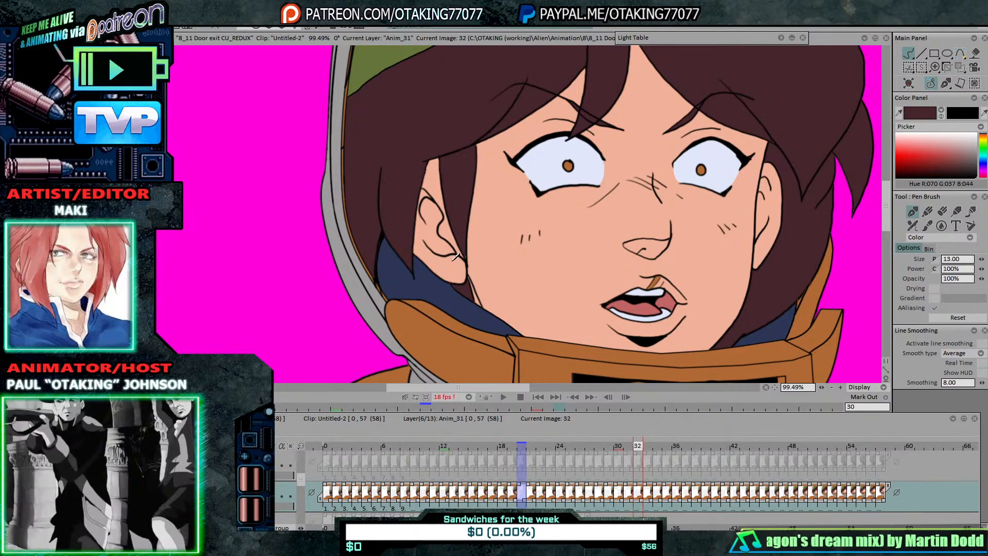
# Step: Compare frames 32 and 33, and refill the sideburn and main hair on frame 33 with dark brown
pyautogui.press('Right')
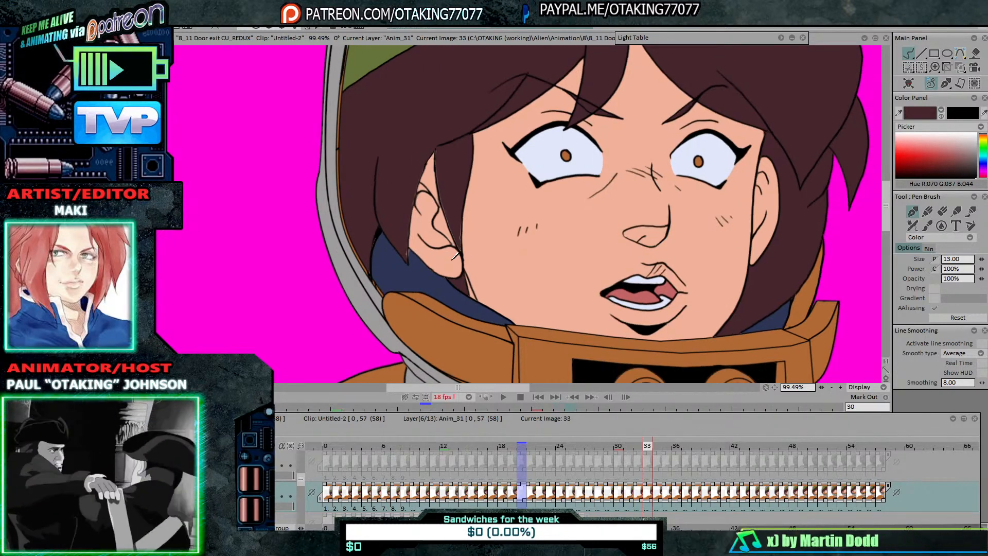
pyautogui.press('Left')
pyautogui.press('Right')
pyautogui.press('Left')
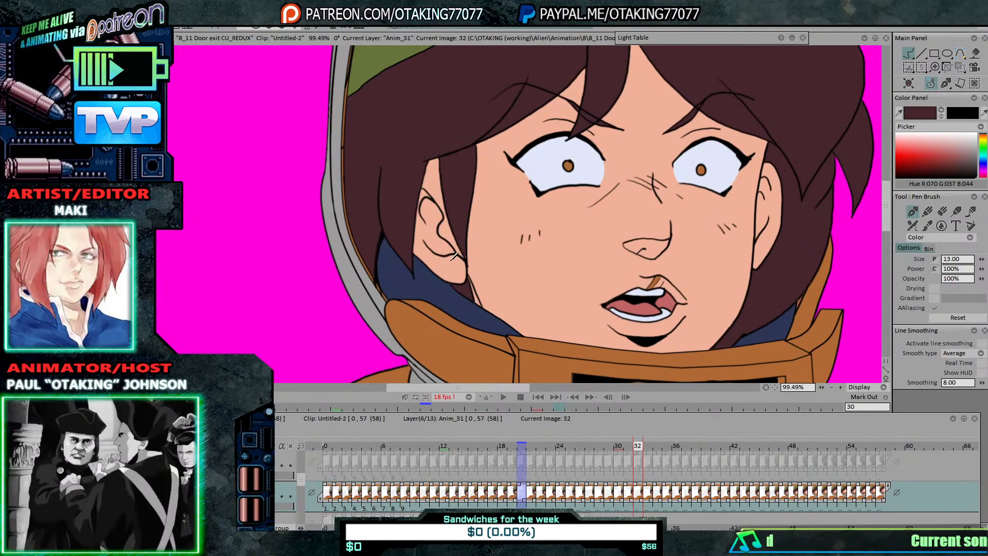
pyautogui.press('Right')
pyautogui.click(975, 55)
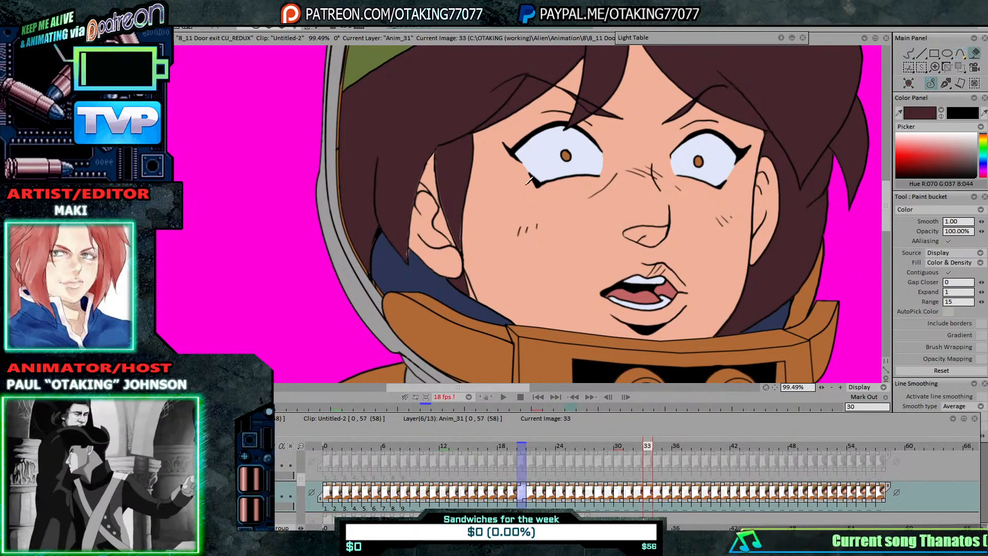
pyautogui.rightClick(443, 157)
pyautogui.click(443, 156)
pyautogui.rightClick(436, 127)
pyautogui.click(436, 128)
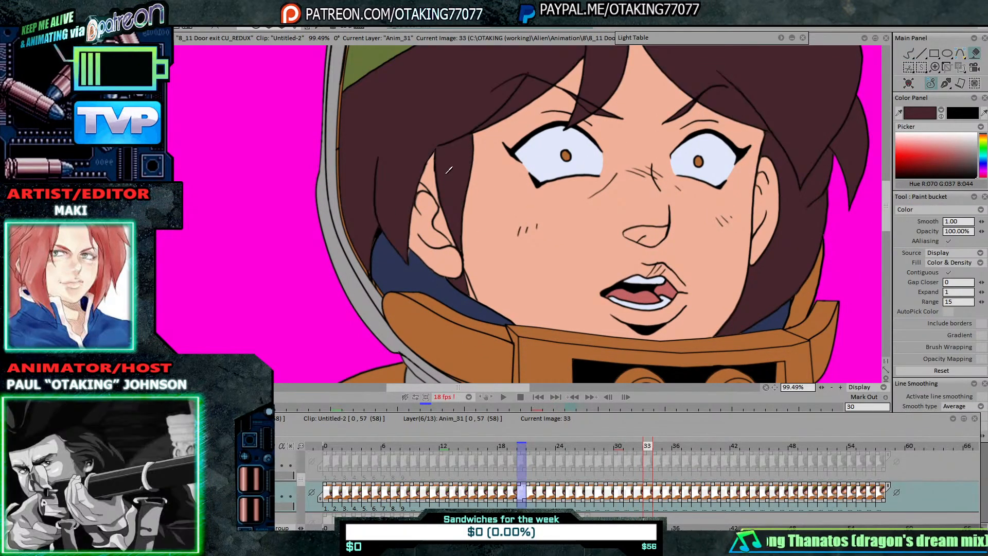
# Step: Pick up the navy collar colour on frame 33 and refill the collar below the ear with it
pyautogui.press('Right')
pyautogui.press('Left')
pyautogui.press('Left')
pyautogui.press('Right')
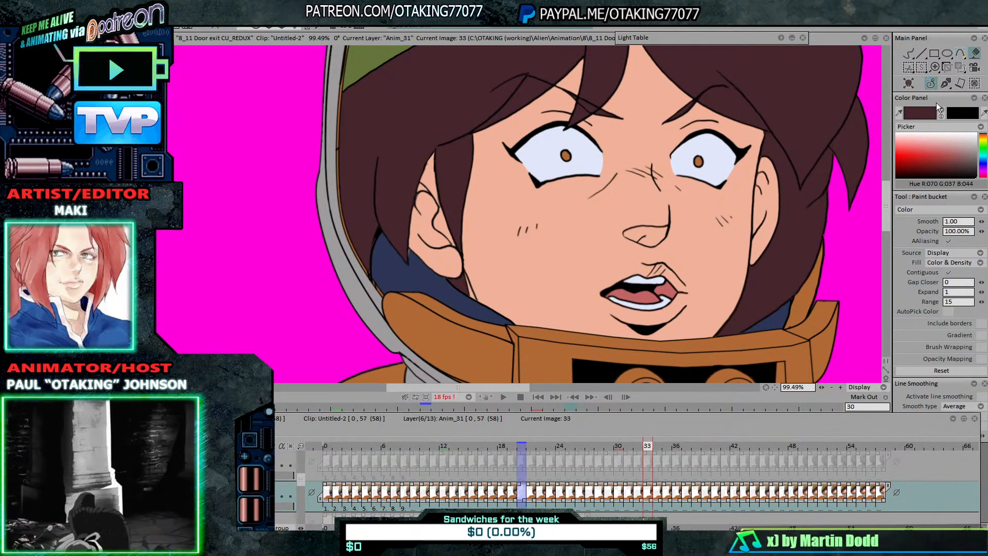
pyautogui.click(898, 113)
pyautogui.click(421, 270)
pyautogui.rightClick(423, 266)
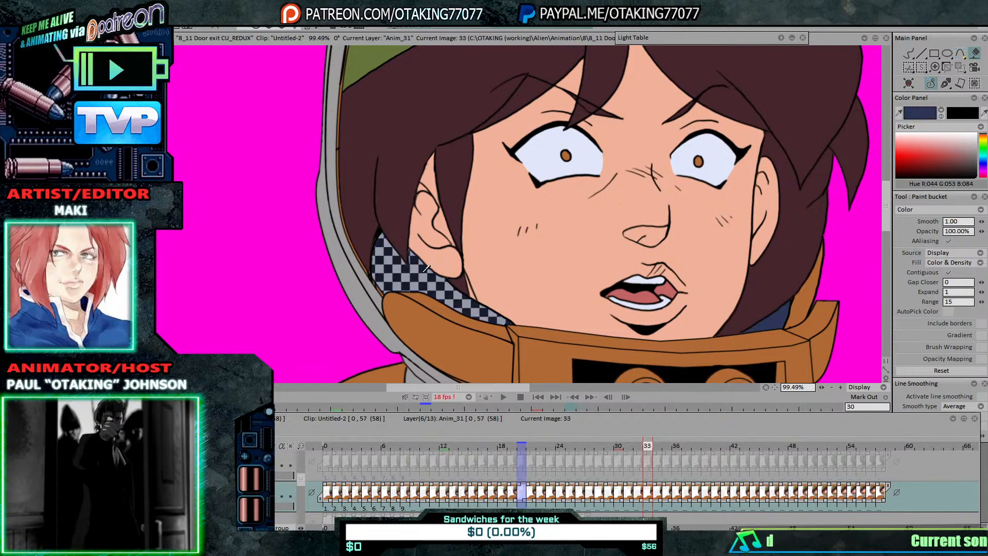
pyautogui.click(423, 267)
# Step: Clear and refill the collar below the ear with navy on frames 34 and 35
pyautogui.press('Right')
pyautogui.rightClick(418, 259)
pyautogui.click(417, 257)
pyautogui.press('Right')
pyautogui.rightClick(415, 253)
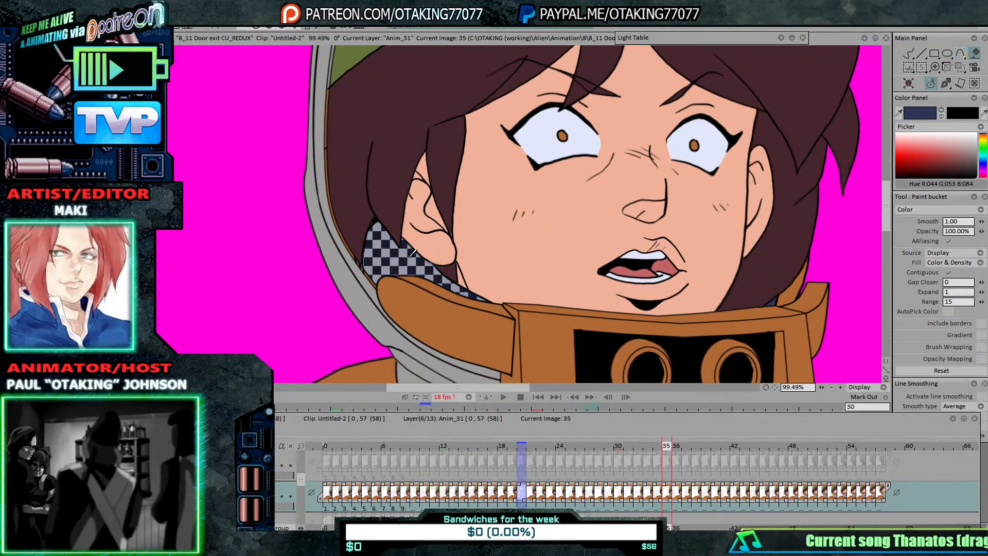
pyautogui.click(415, 253)
# Step: Pick up the dark brown hair colour on frame 34 and refill the main hair on frames 34 and 35
pyautogui.press('Left')
pyautogui.click(898, 113)
pyautogui.click(404, 133)
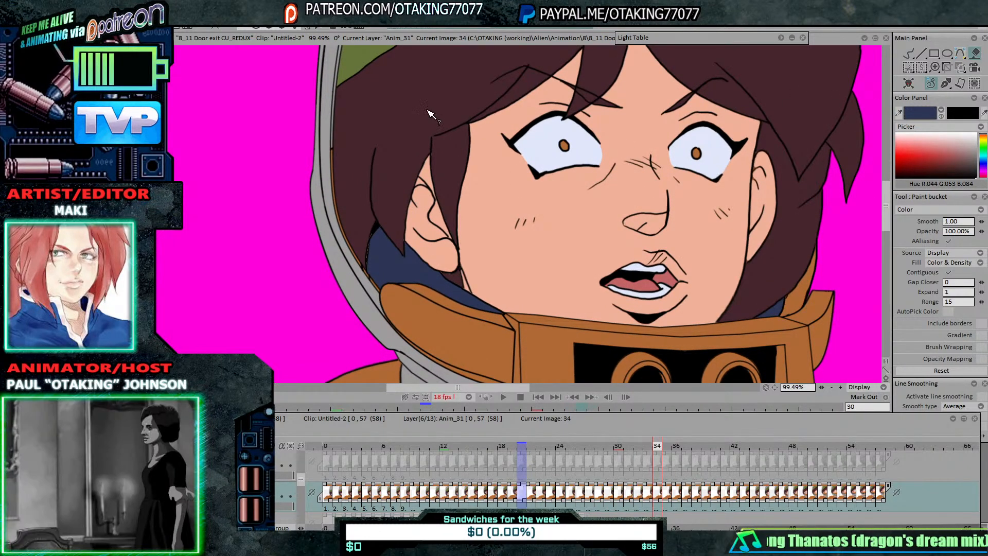
pyautogui.rightClick(403, 133)
pyautogui.click(404, 132)
pyautogui.press('Right')
pyautogui.rightClick(404, 134)
pyautogui.click(404, 134)
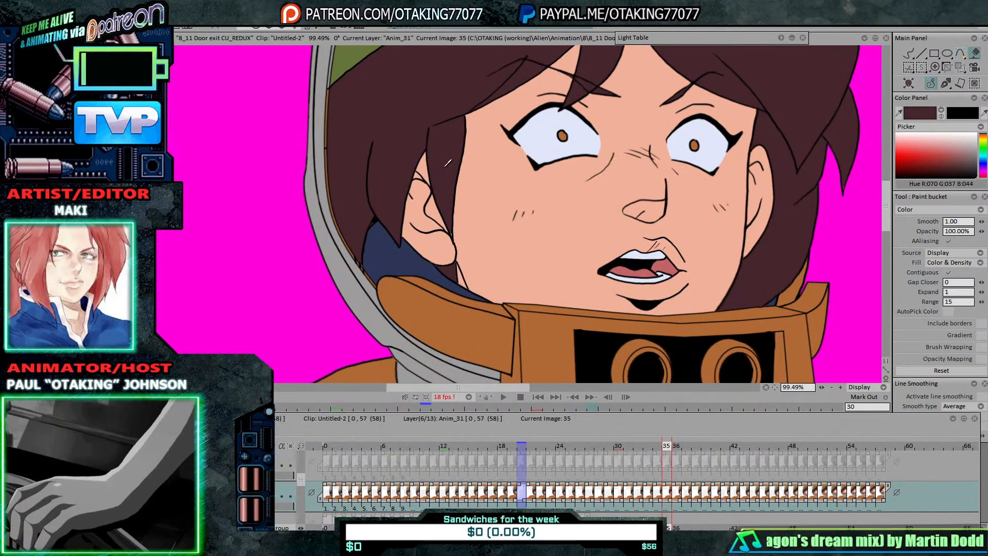
# Step: Show the shading layer over frame 35 to check it against the flat colours, and hide it again
pyautogui.click(908, 54)
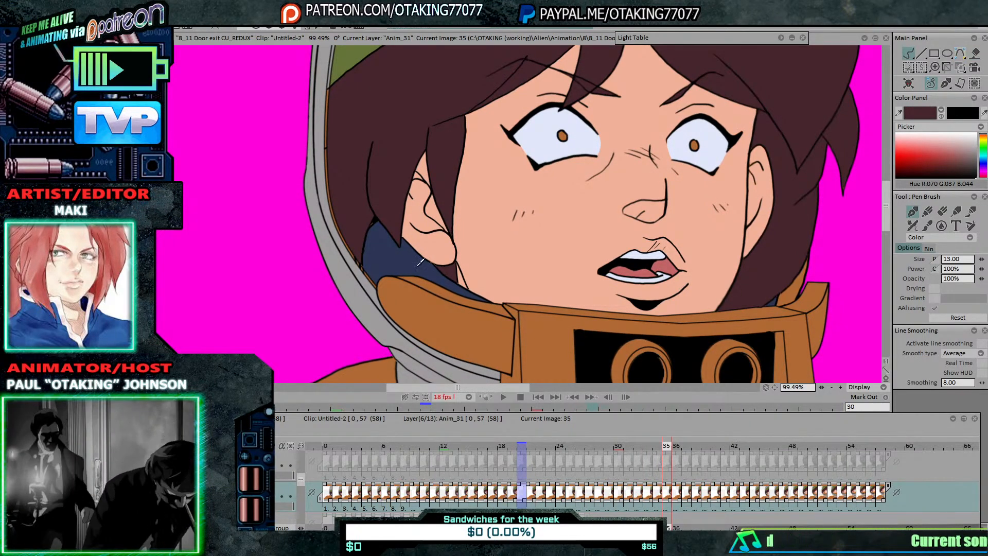
pyautogui.click(262, 465)
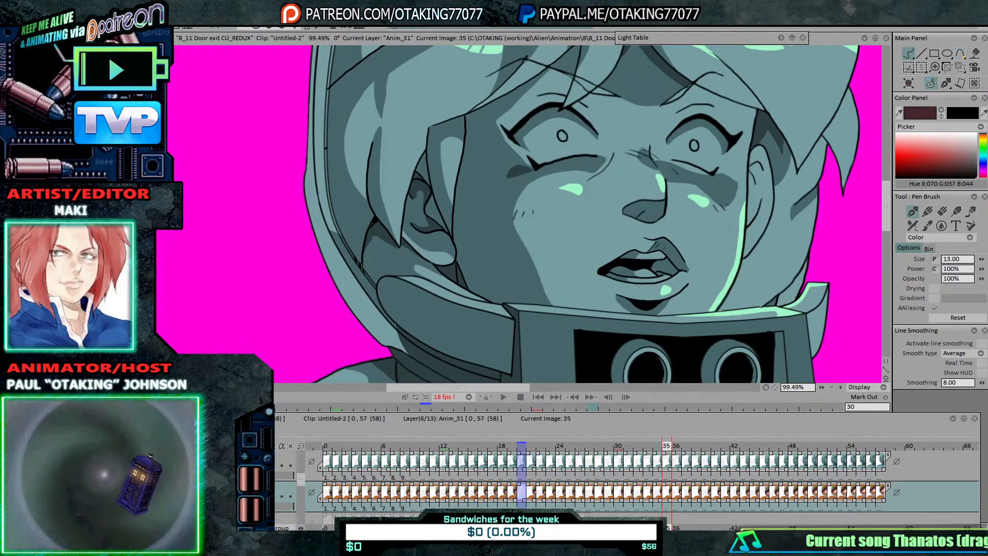
pyautogui.click(262, 465)
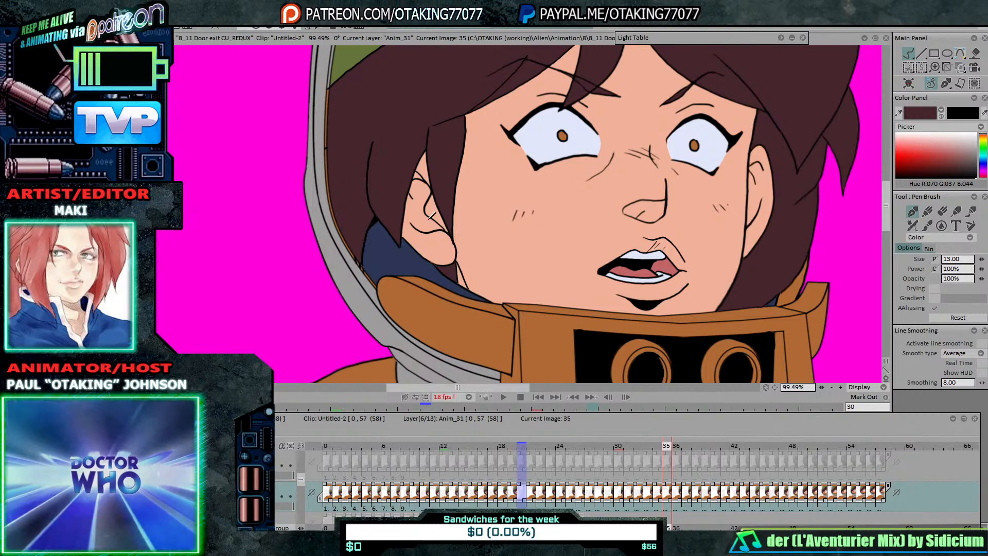
# Step: Compare frames 35 and 36, and refill the main hair and sideburn on frame 37 with dark brown
pyautogui.press('Right')
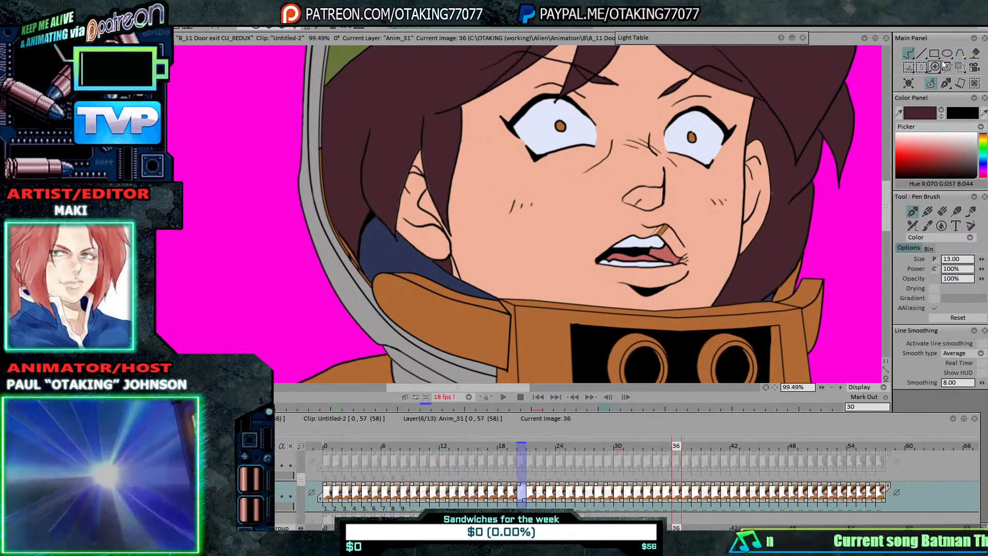
pyautogui.click(973, 53)
pyautogui.press('Left')
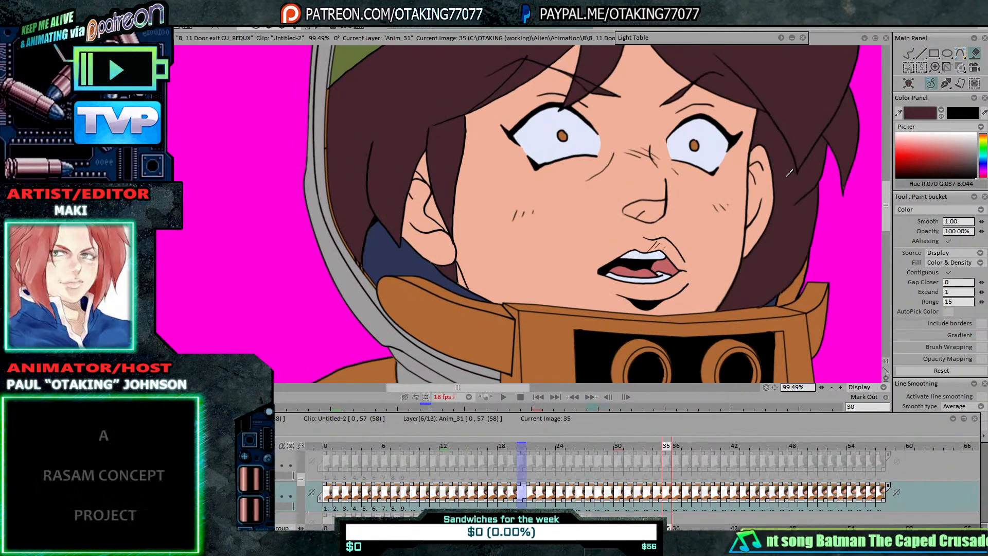
pyautogui.press('Right')
pyautogui.press('Right')
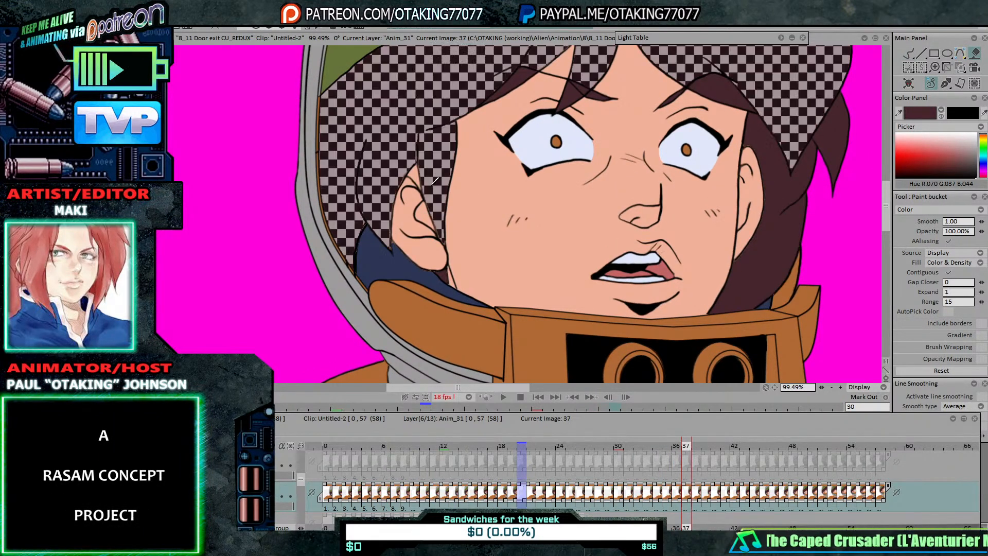
pyautogui.click(435, 180)
pyautogui.press('Right')
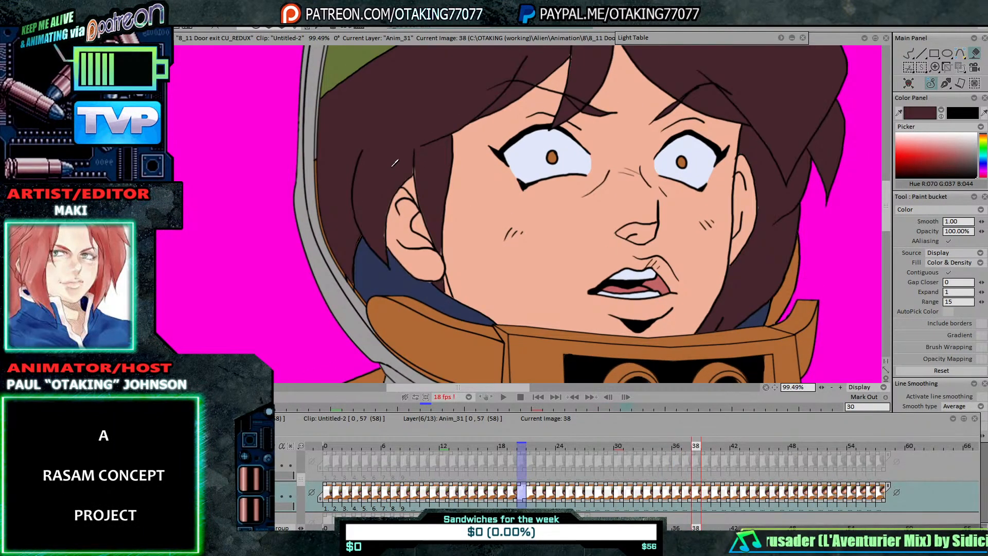
# Step: Clear and refill the hair around the ear and sideburn with dark brown on frames 39 and 40
pyautogui.press('Right')
pyautogui.rightClick(430, 179)
pyautogui.click(430, 179)
pyautogui.press('Right')
pyautogui.rightClick(414, 203)
pyautogui.click(415, 203)
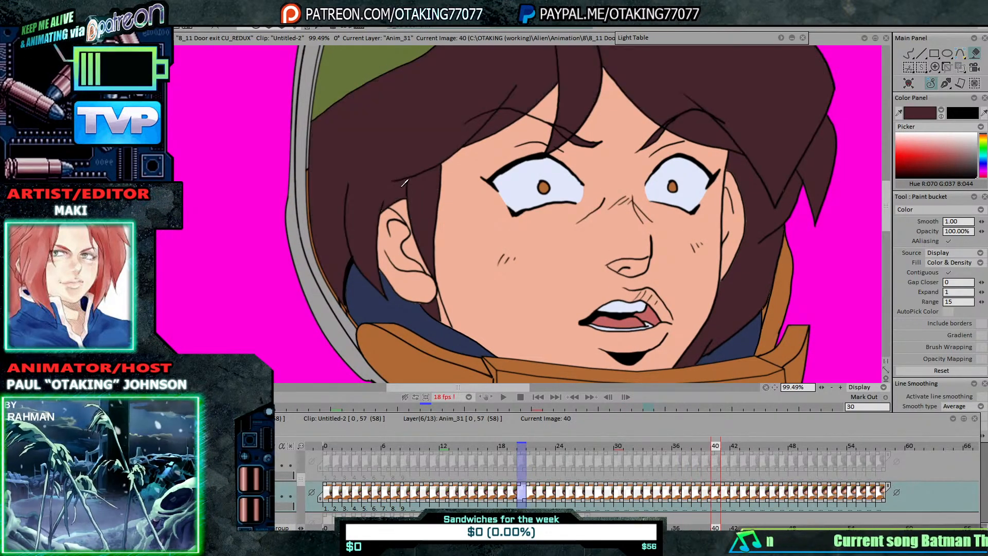
pyautogui.rightClick(405, 182)
pyautogui.click(405, 182)
# Step: Clear and refill the hair with dark brown on frames 42 and 44, and the sideburn on frame 43
pyautogui.press('Right')
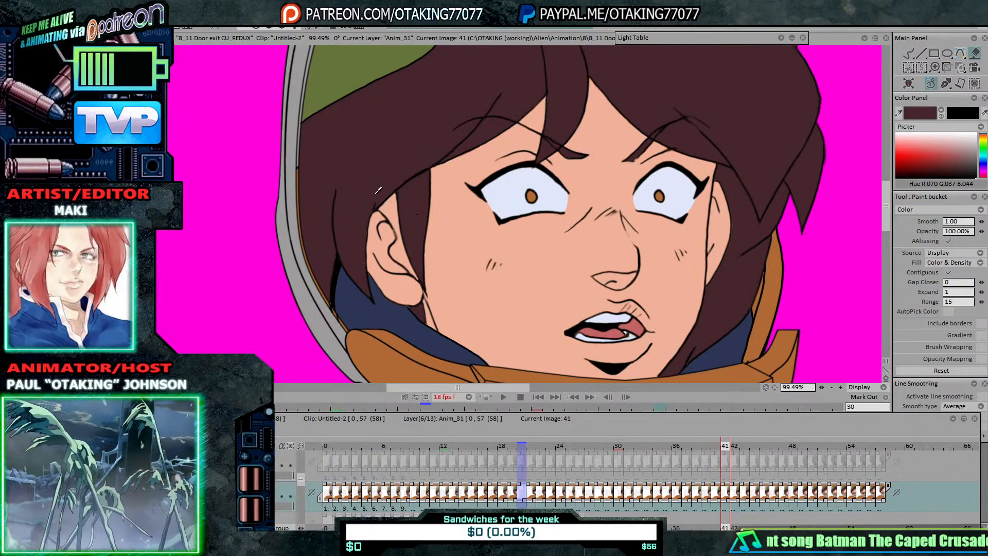
pyautogui.press('Right')
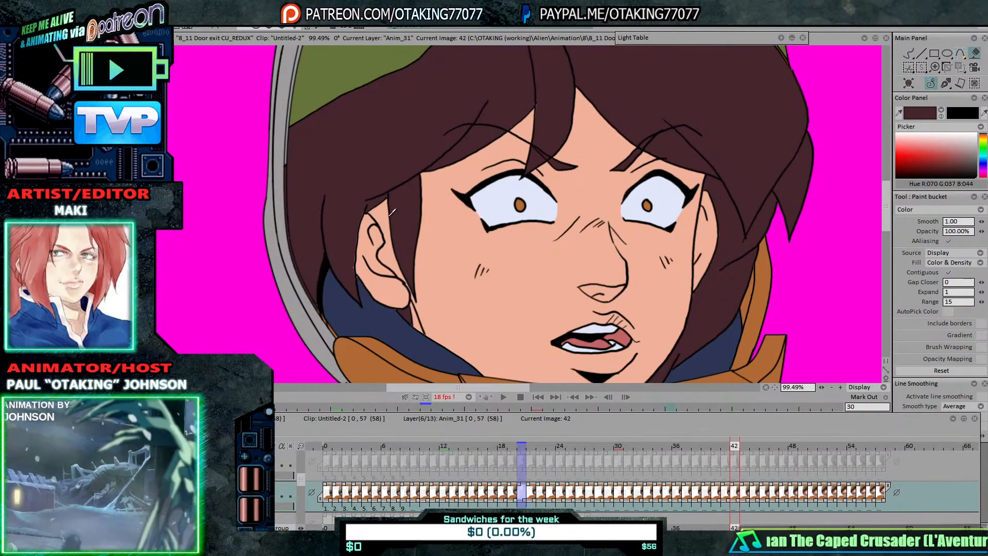
pyautogui.rightClick(368, 189)
pyautogui.click(368, 189)
pyautogui.press('Right')
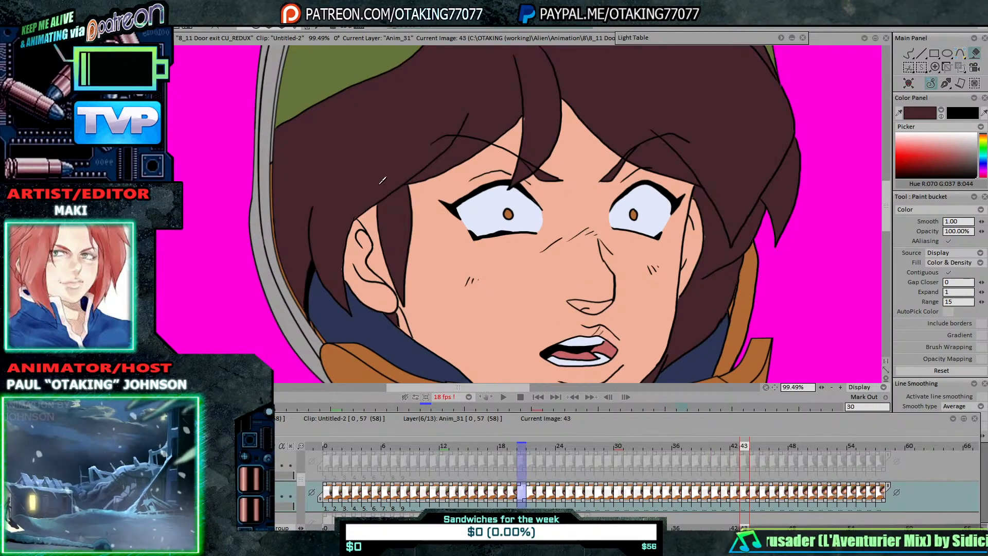
pyautogui.rightClick(392, 216)
pyautogui.click(393, 217)
pyautogui.press('Right')
pyautogui.rightClick(365, 175)
pyautogui.click(364, 176)
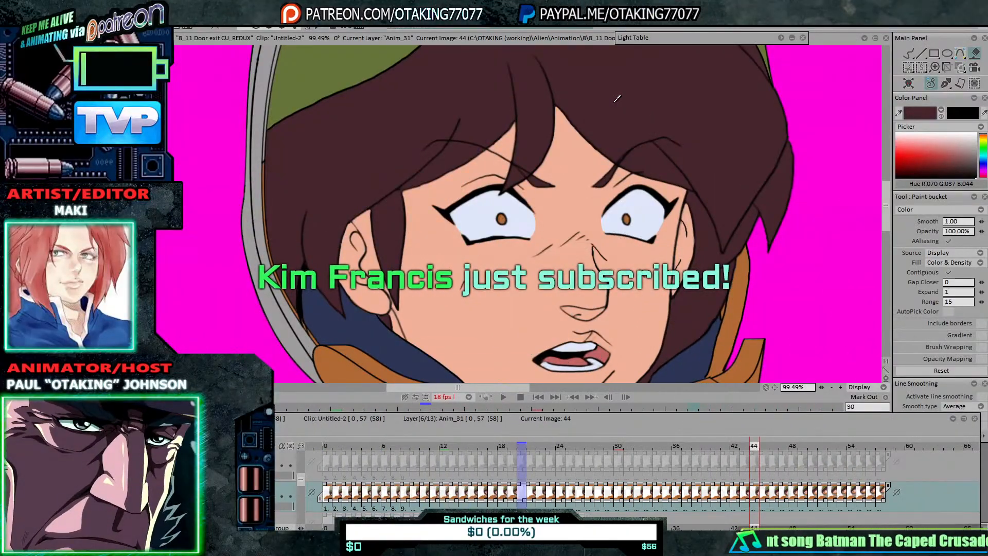
# Step: Pick up the dark brown hair colour on frame 46 and paint over the skin-coloured dab beside the far eye
pyautogui.press('Right')
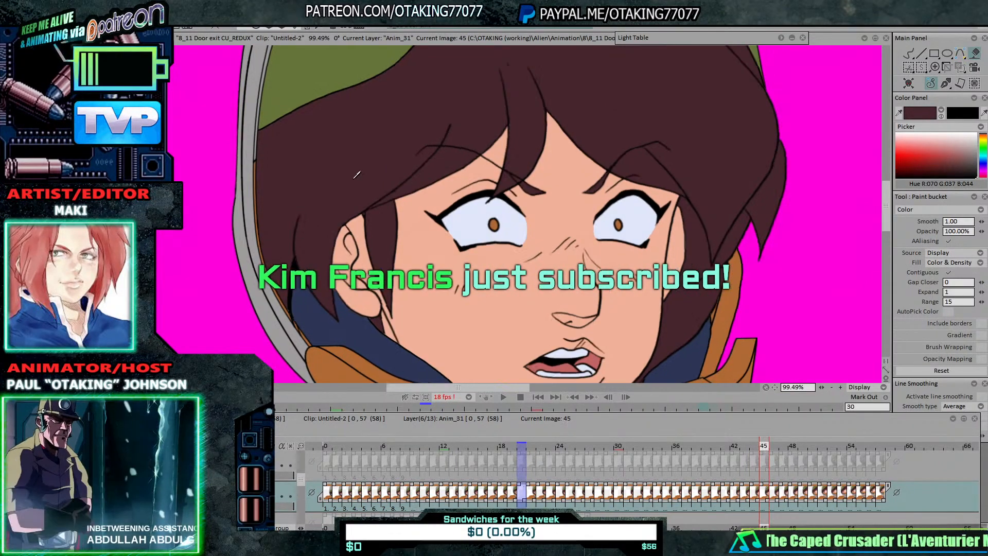
pyautogui.press('Right')
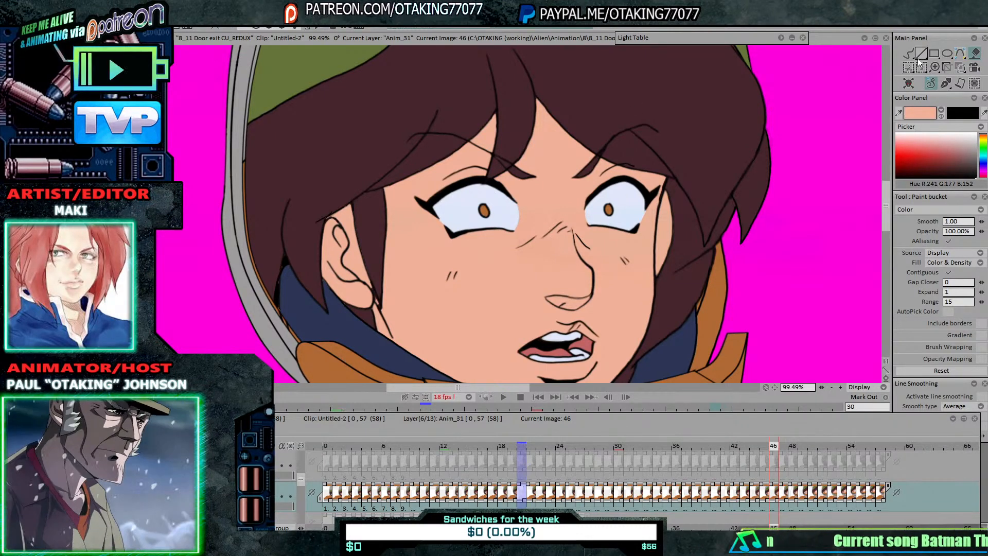
pyautogui.press('b')
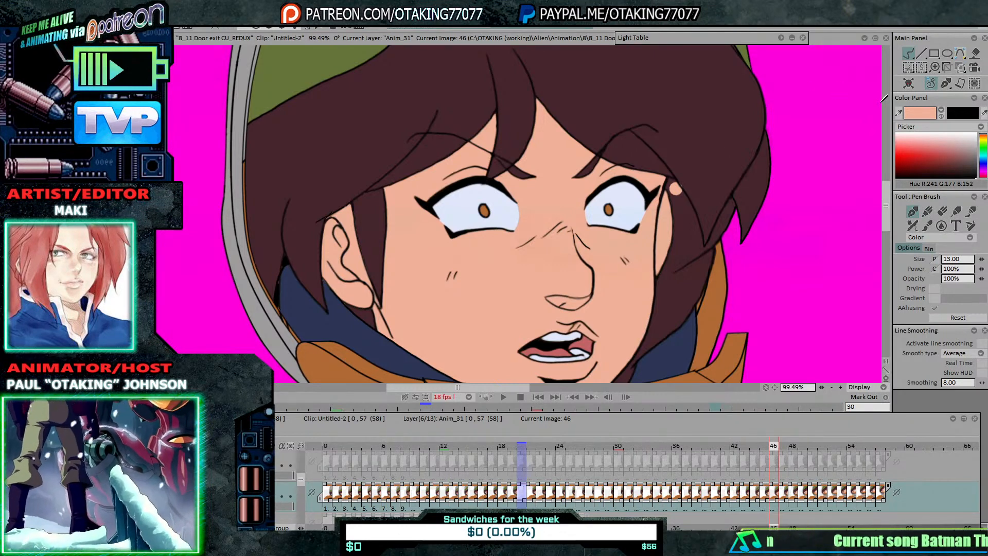
pyautogui.click(677, 150)
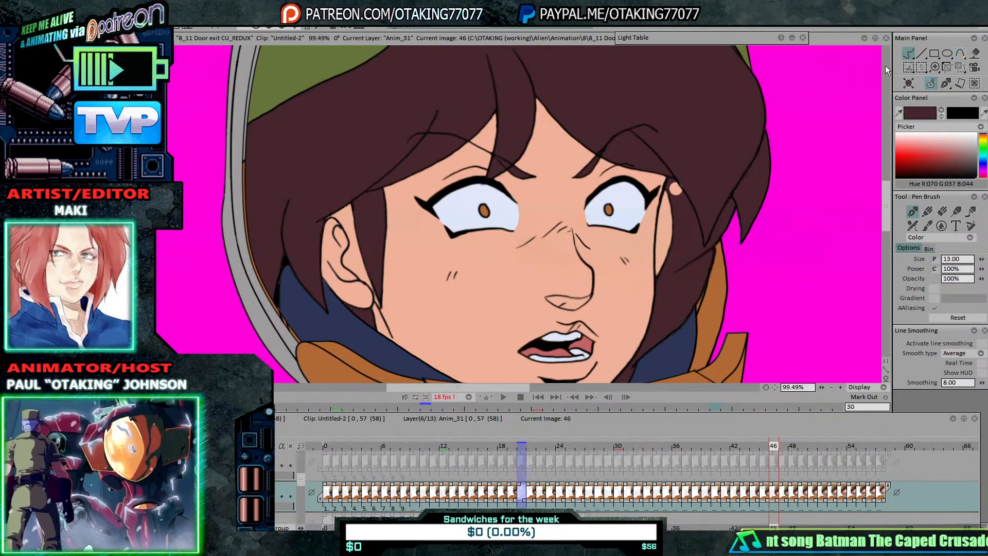
pyautogui.moveTo(679, 195); pyautogui.dragTo(675, 180)
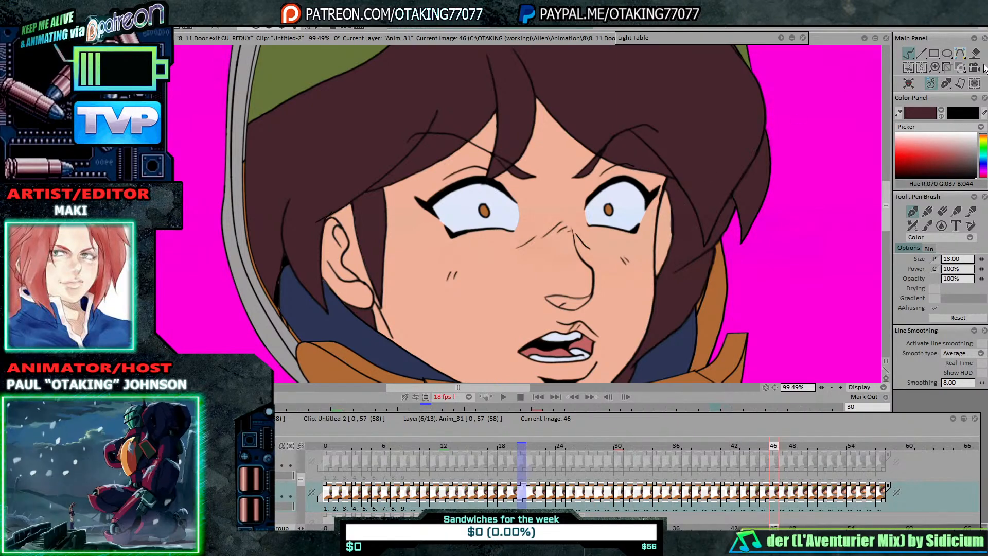
# Step: Clear and refill the main hair on frame 47 with dark brown, comparing it against frame 46
pyautogui.click(973, 53)
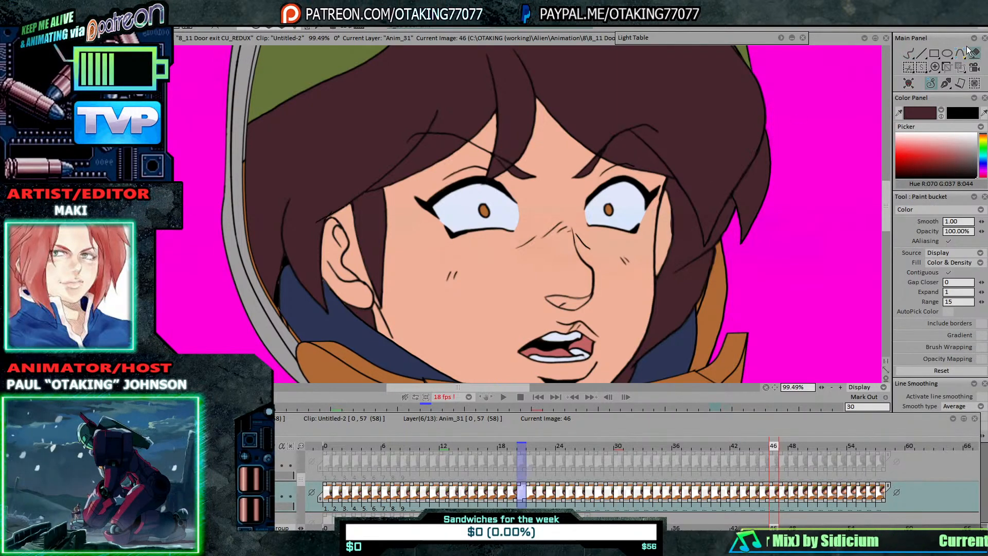
pyautogui.press('Right')
pyautogui.press('Left')
pyautogui.press('Right')
pyautogui.rightClick(301, 184)
pyautogui.click(300, 184)
pyautogui.press('Left')
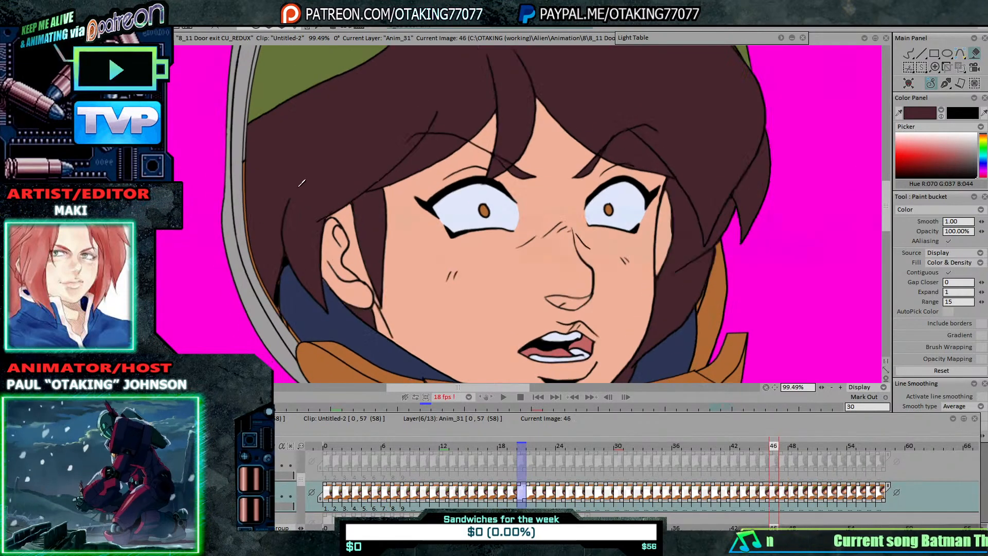
pyautogui.press('Right')
pyautogui.rightClick(313, 149)
pyautogui.click(313, 149)
pyautogui.press('Left')
pyautogui.press('Right')
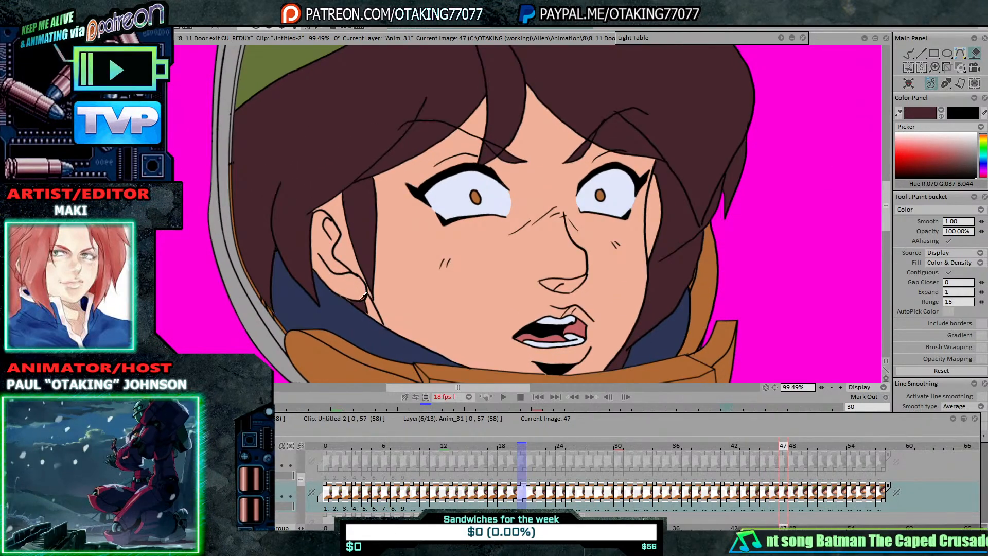
# Step: Fill the small gap beneath the earlobe on frame 47 with dark brown and check it against frame 48
pyautogui.click(361, 303)
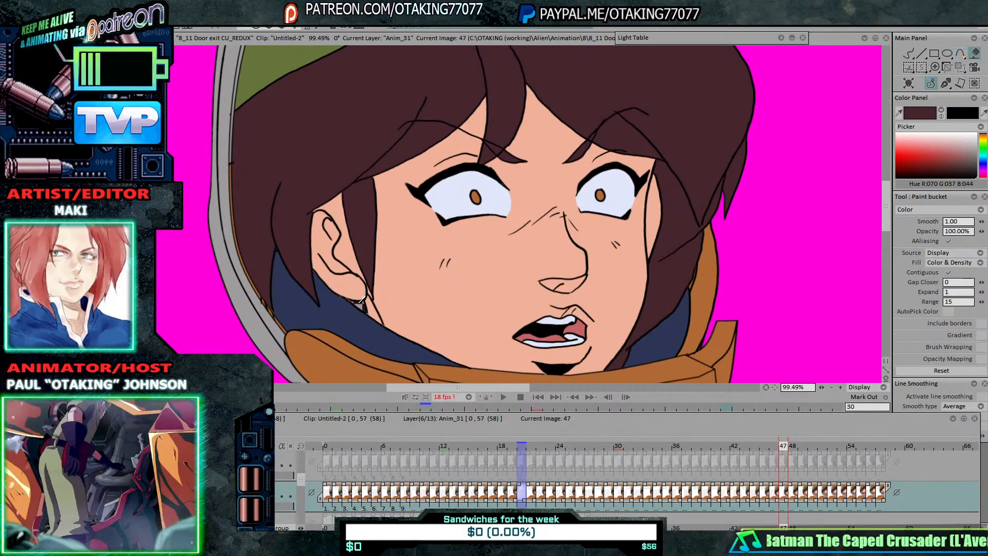
pyautogui.click(908, 53)
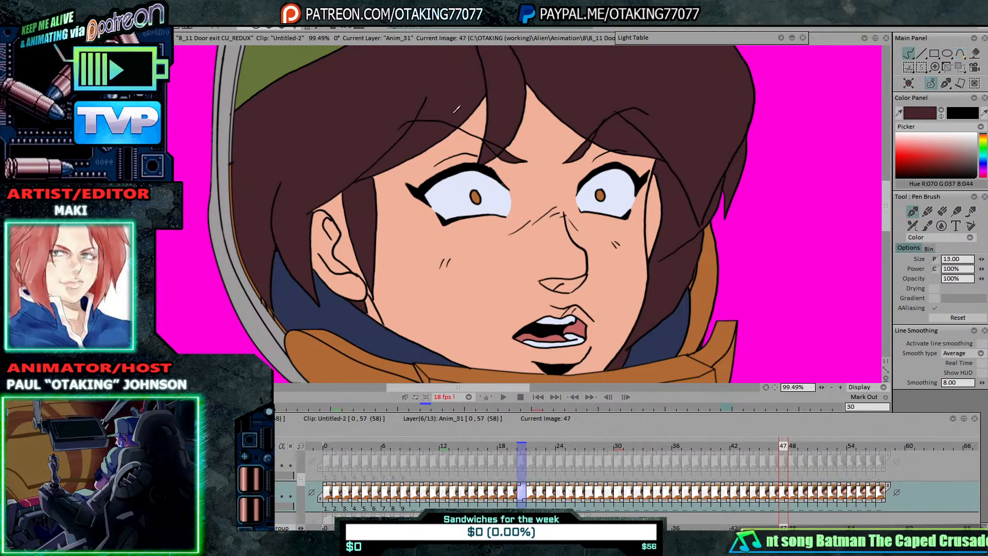
pyautogui.press('Right')
pyautogui.press('Left')
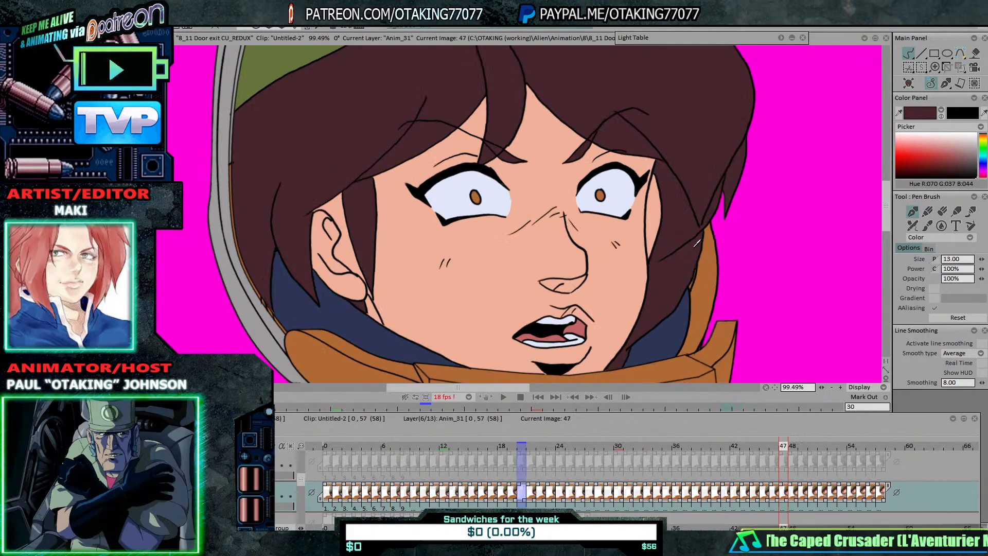
# Step: Clear and refill the sideburn in front of the ear on frame 49 with dark brown
pyautogui.click(973, 54)
pyautogui.press('Right')
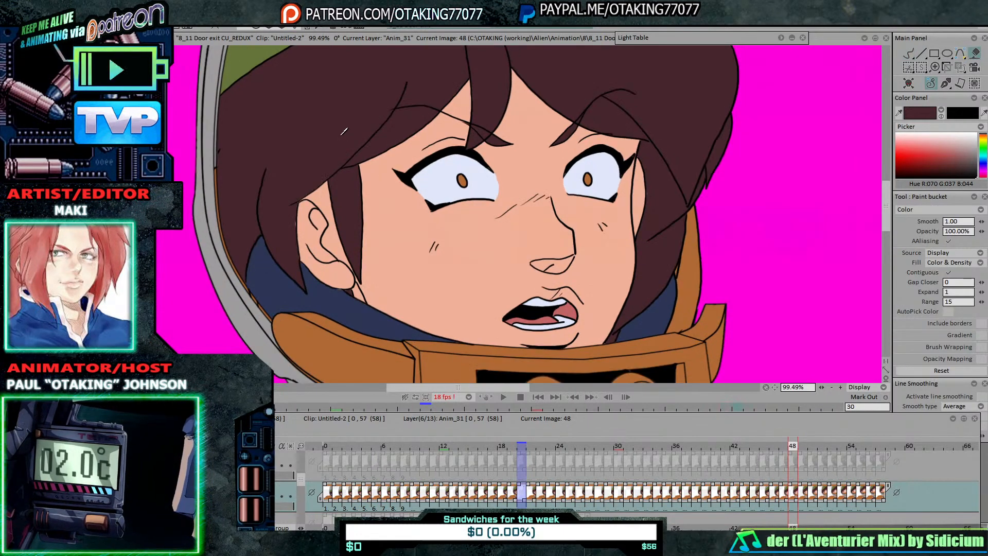
pyautogui.press('Right')
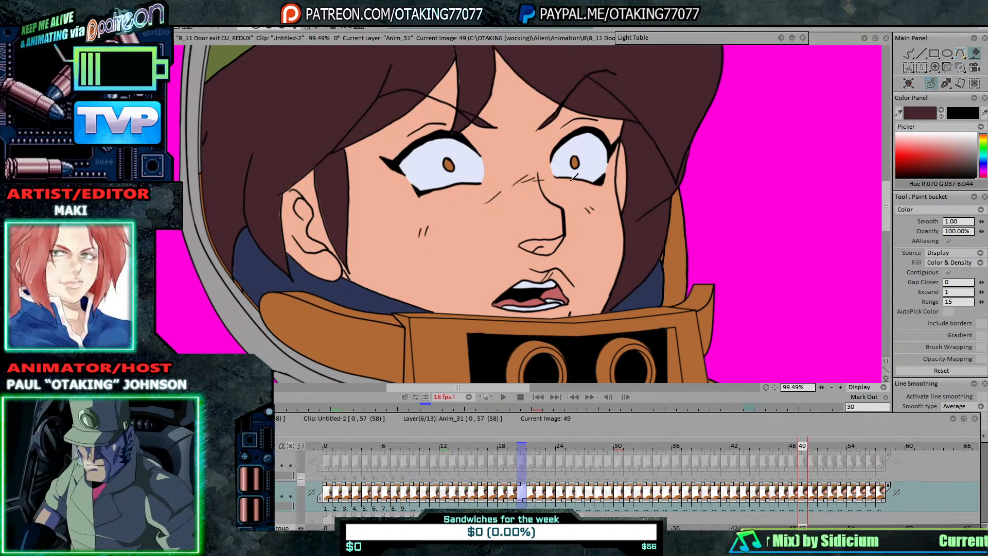
pyautogui.moveTo(319, 117); pyautogui.dragTo(364, 181)
pyautogui.rightClick(376, 248)
pyautogui.click(376, 247)
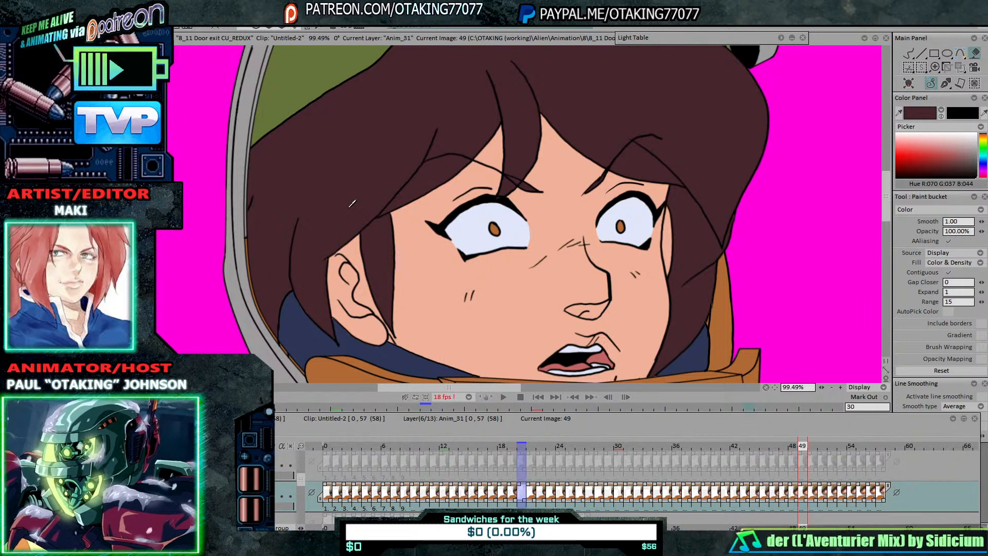
# Step: Refill the sideburn on frame 50 and the main hair on frame 52 with dark brown
pyautogui.press('Right')
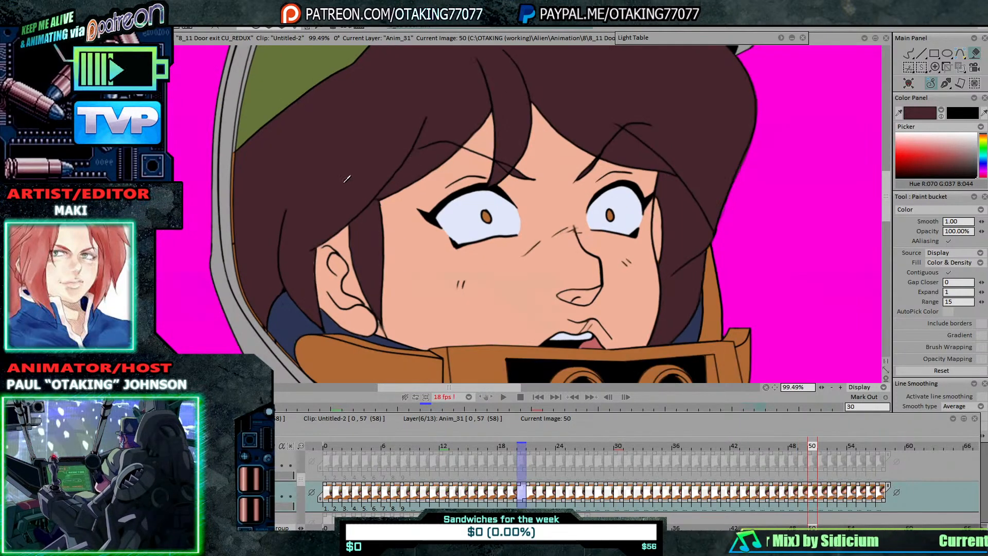
pyautogui.rightClick(370, 235)
pyautogui.press('Right')
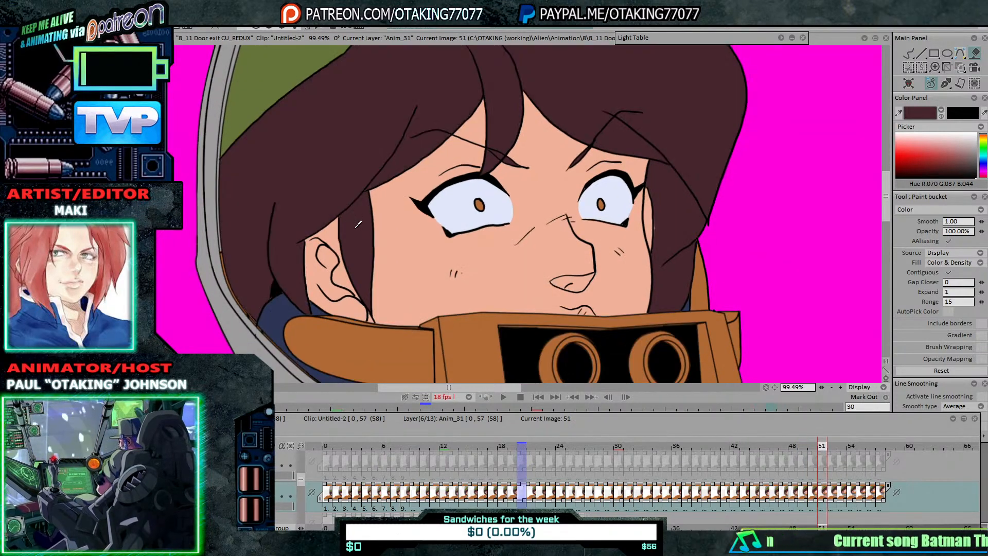
pyautogui.press('Right')
pyautogui.rightClick(323, 159)
pyautogui.click(323, 160)
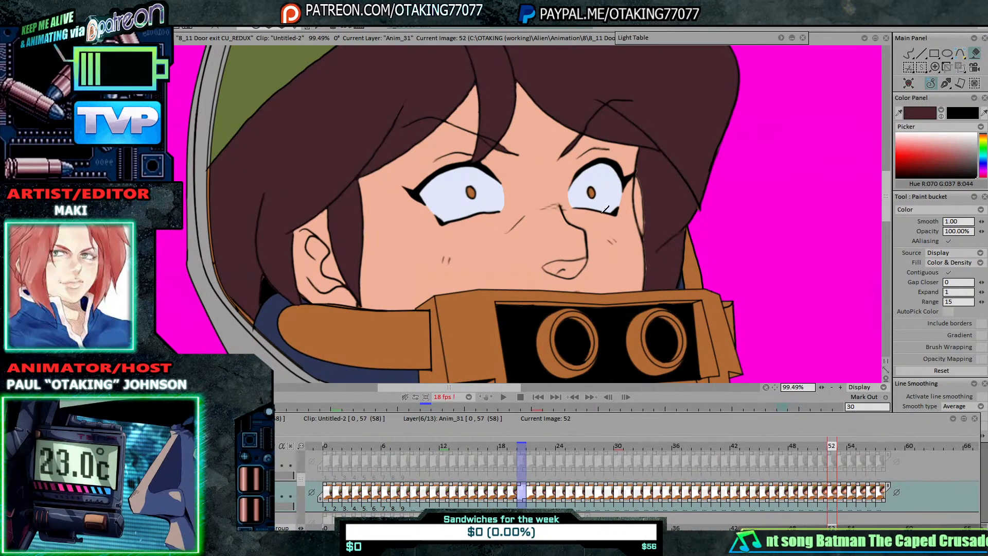
# Step: Clear and refill the hair beside the far cheek with dark brown on frames 52 and 51
pyautogui.rightClick(669, 217)
pyautogui.click(668, 217)
pyautogui.rightClick(669, 218)
pyautogui.click(668, 218)
pyautogui.press('Left')
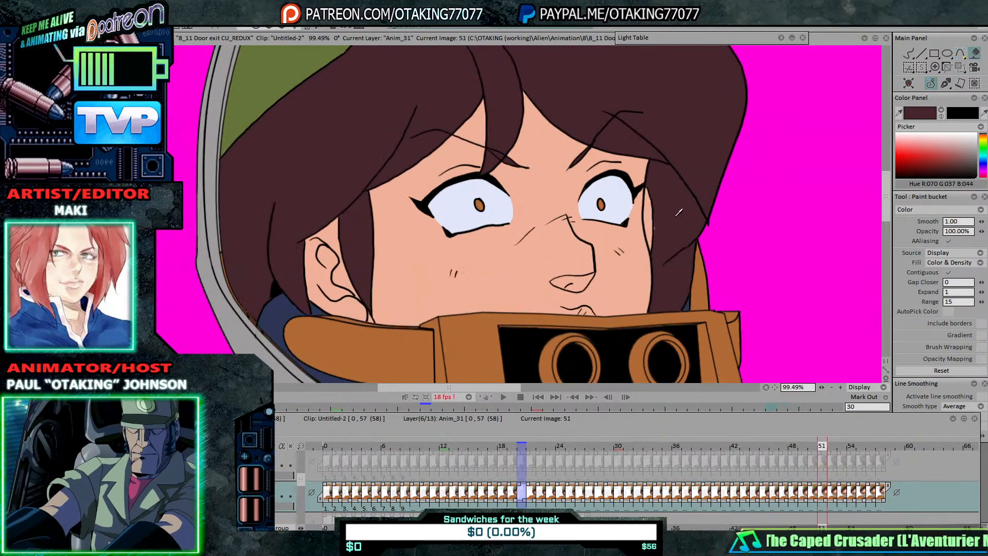
pyautogui.rightClick(679, 217)
pyautogui.click(679, 217)
# Step: Touch up the hair on frame 52 and fill the hair beside the far cheek with dark brown on frame 53
pyautogui.press('Right')
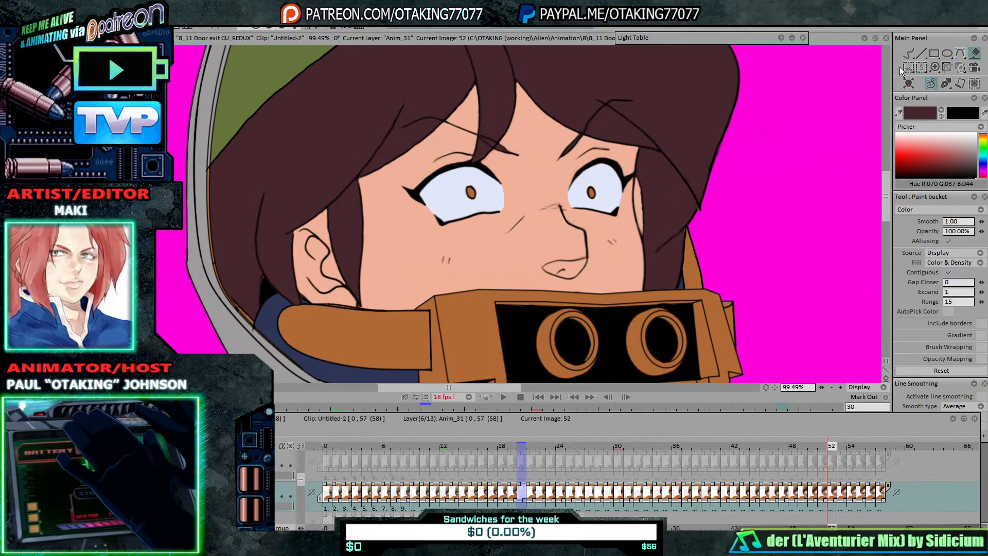
pyautogui.click(908, 53)
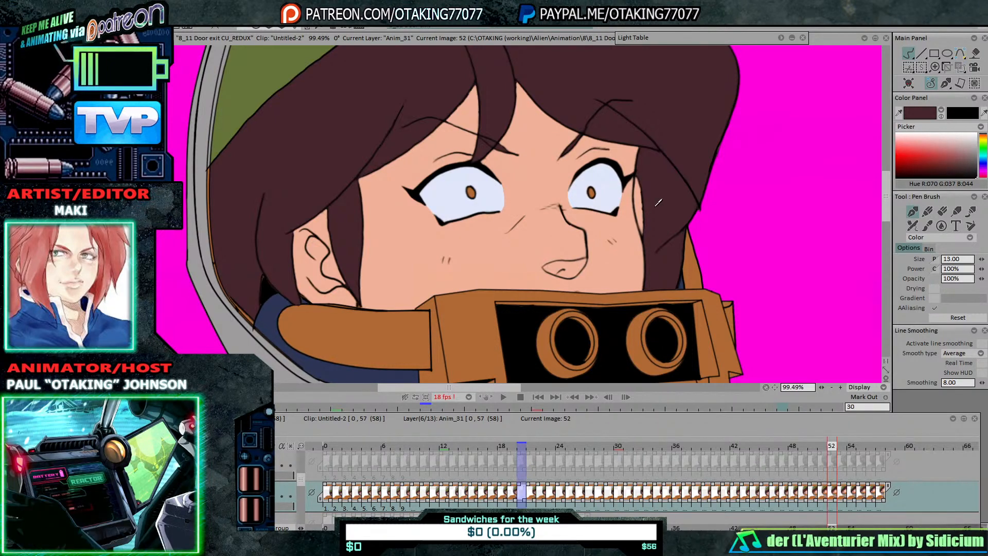
pyautogui.click(974, 53)
pyautogui.press('Right')
pyautogui.click(647, 163)
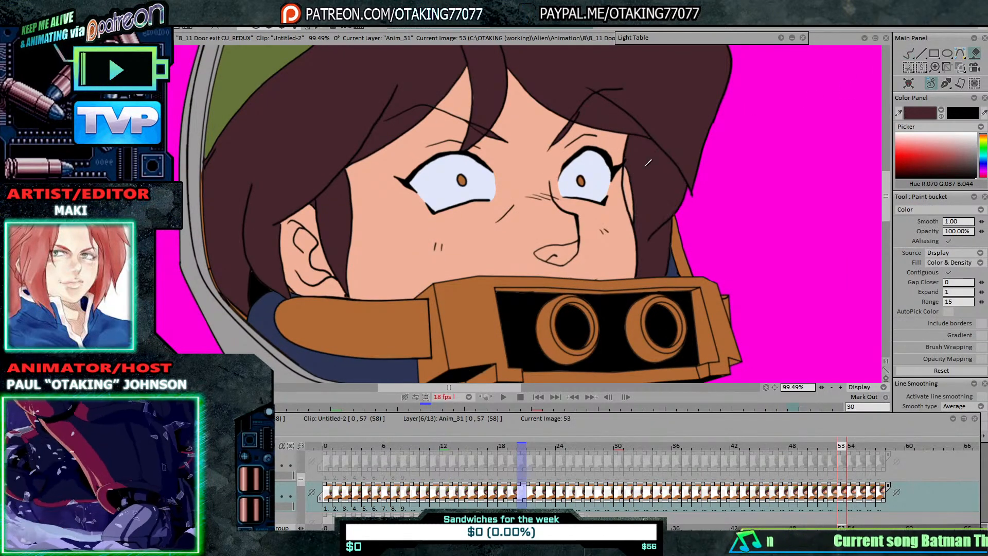
# Step: Touch up the dark brown hair near the ear on frame 53 with the pen brush and inspect the rest
pyautogui.click(907, 54)
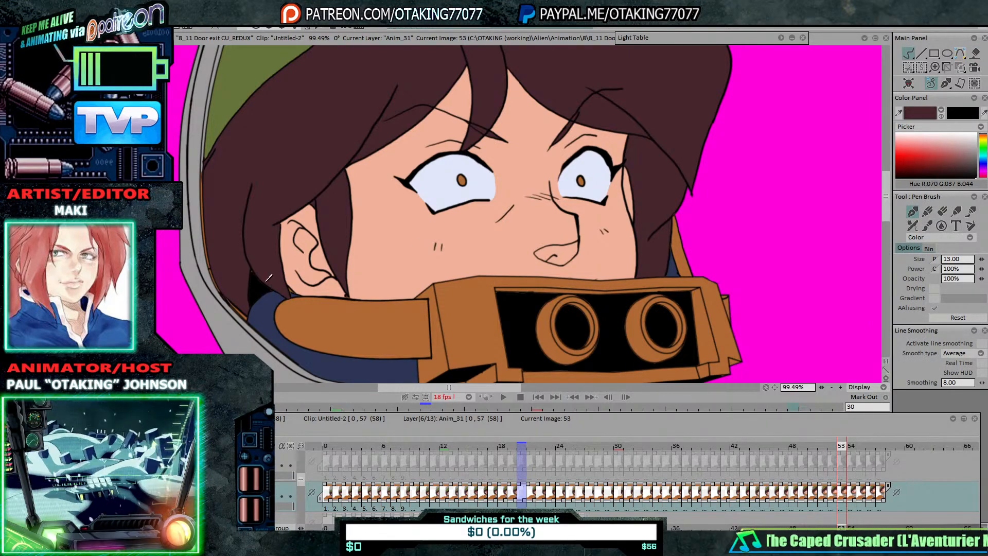
pyautogui.moveTo(485, 209)
pyautogui.mouseDown()
pyautogui.moveTo(501, 255)
pyautogui.moveTo(508, 239)
pyautogui.mouseUp()
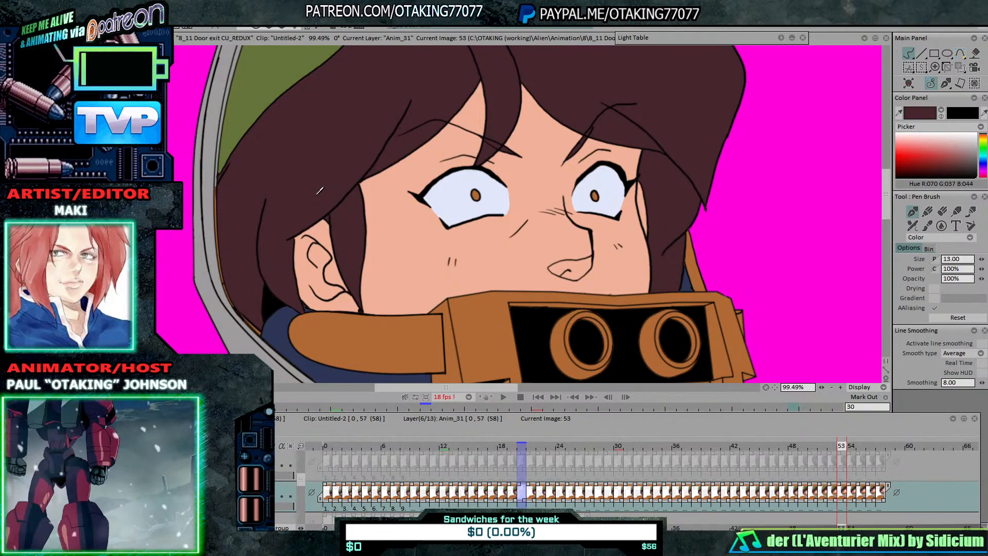
pyautogui.moveTo(470, 54); pyautogui.dragTo(466, 142)
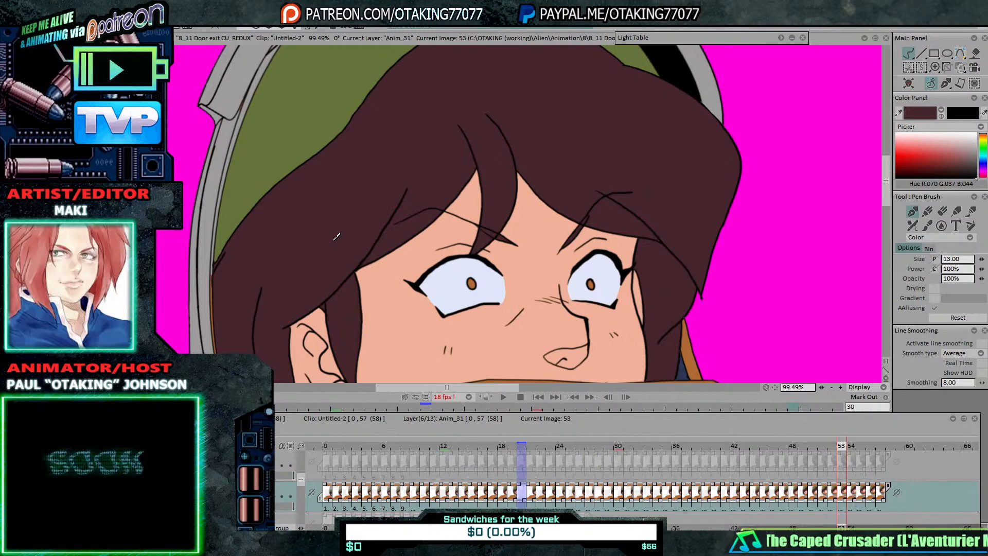
pyautogui.moveTo(347, 292); pyautogui.dragTo(418, 186)
pyautogui.scroll(-4, 421, 183)
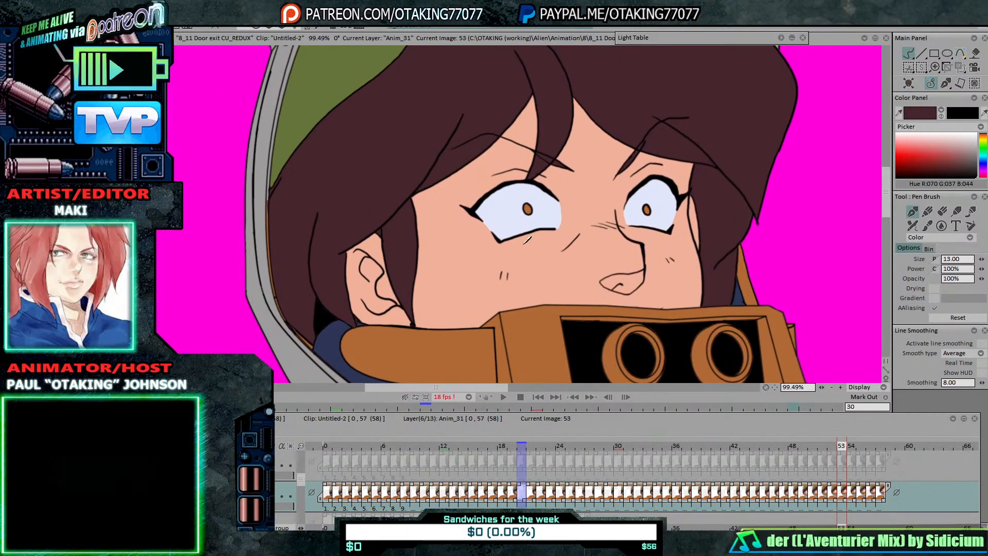
pyautogui.scroll(-1, 543, 240)
pyautogui.moveTo(542, 240); pyautogui.dragTo(548, 259)
pyautogui.scroll(3, 549, 259)
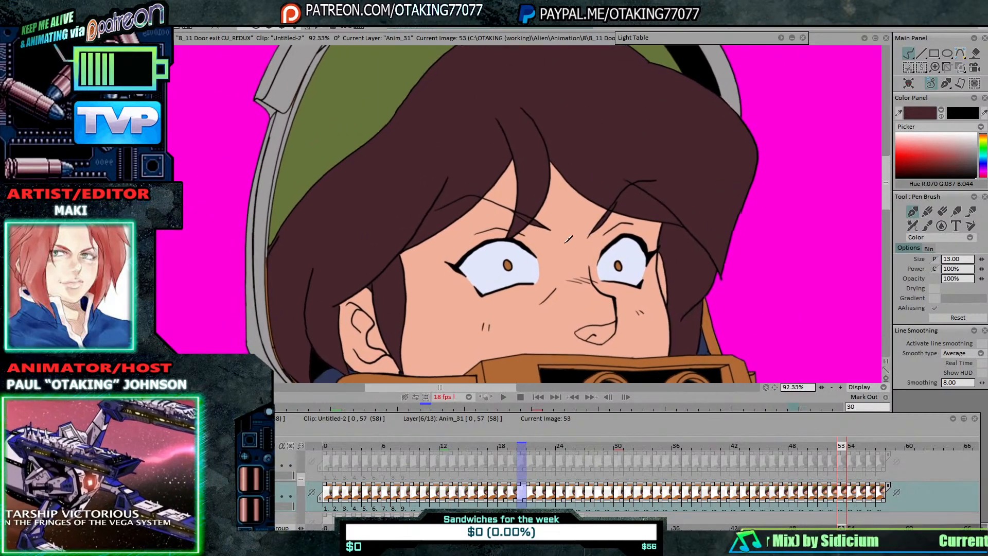
# Step: Clear and refill the main hair on frame 54 with dark brown, touching it up with the pen brush
pyautogui.click(974, 53)
pyautogui.press('Right')
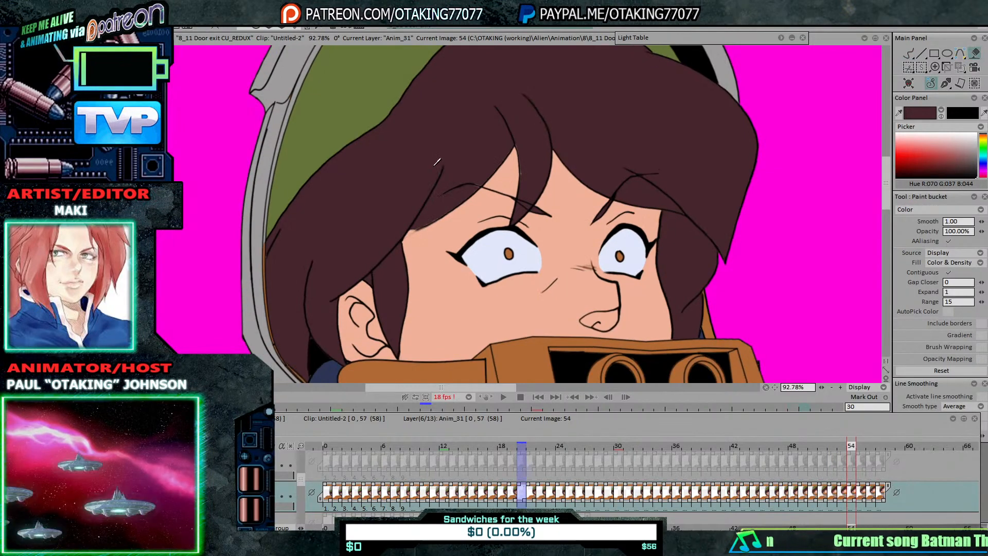
pyautogui.press('Right')
pyautogui.press('Left')
pyautogui.press('Left')
pyautogui.press('Right')
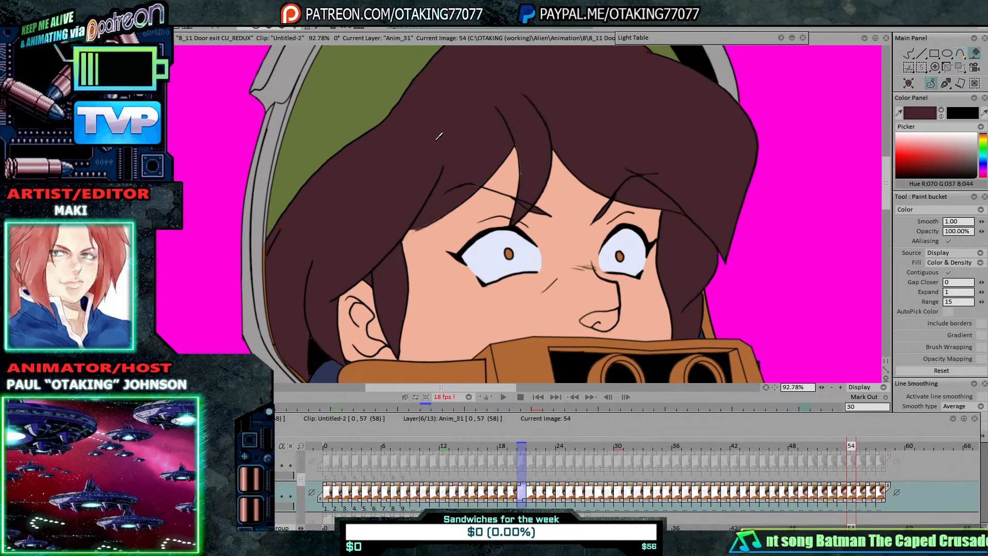
pyautogui.rightClick(441, 137)
pyautogui.click(441, 137)
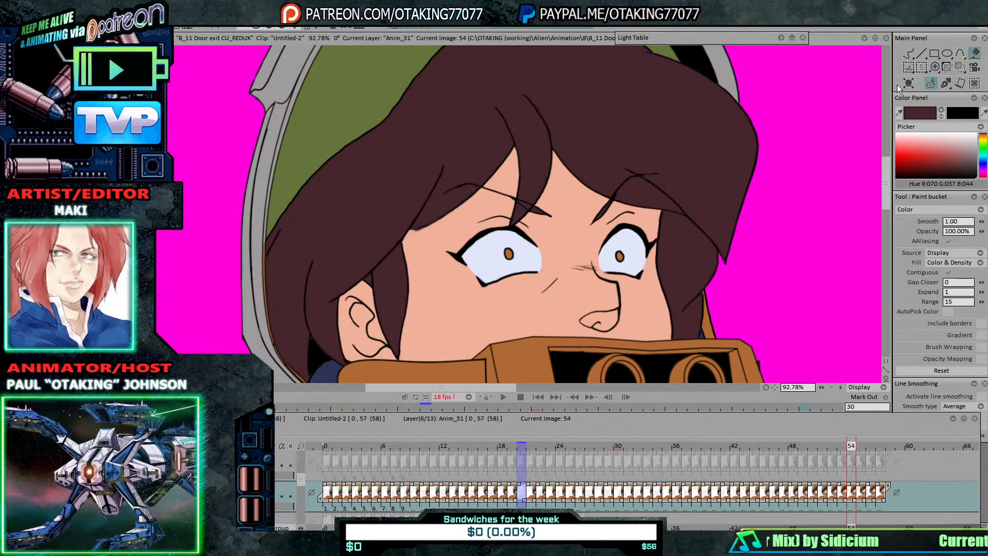
pyautogui.click(908, 53)
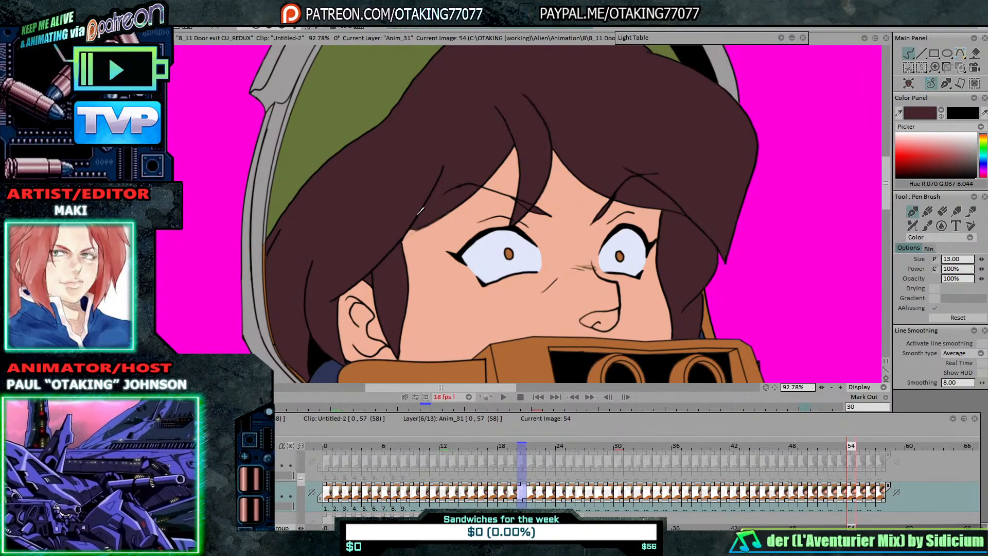
# Step: Fill the main hair with dark brown on frames 55 and 57
pyautogui.press('Right')
pyautogui.click(947, 53)
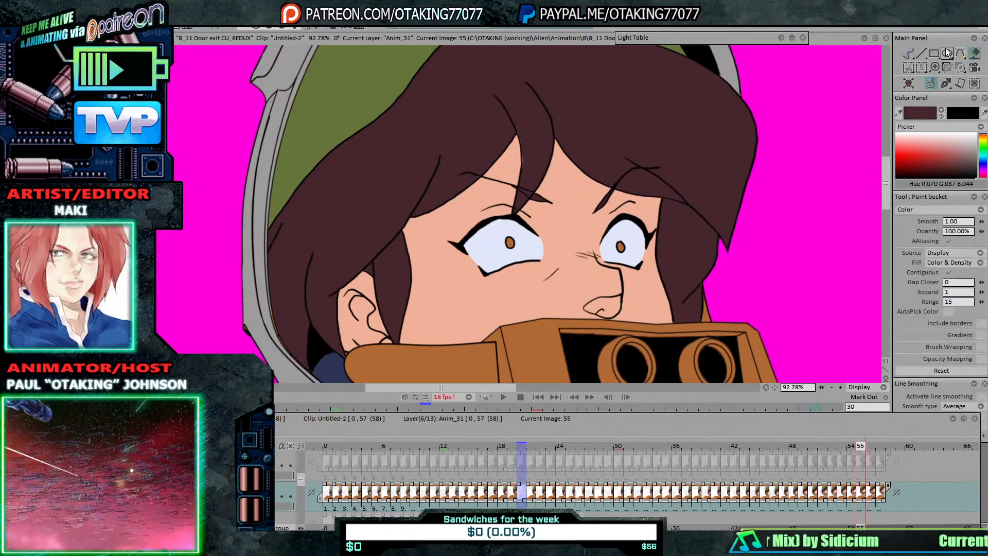
pyautogui.click(398, 178)
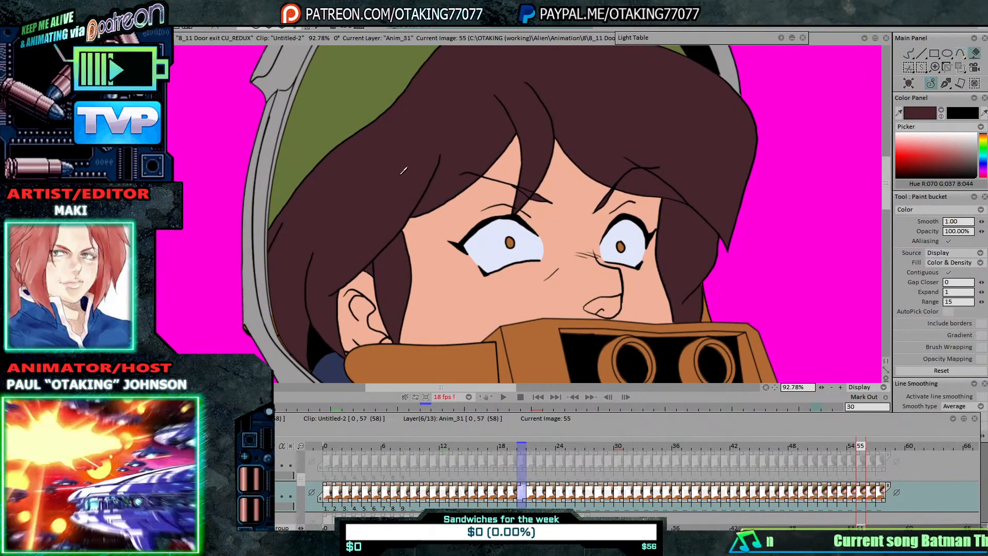
pyautogui.press('Right')
pyautogui.press('Right')
pyautogui.click(406, 138)
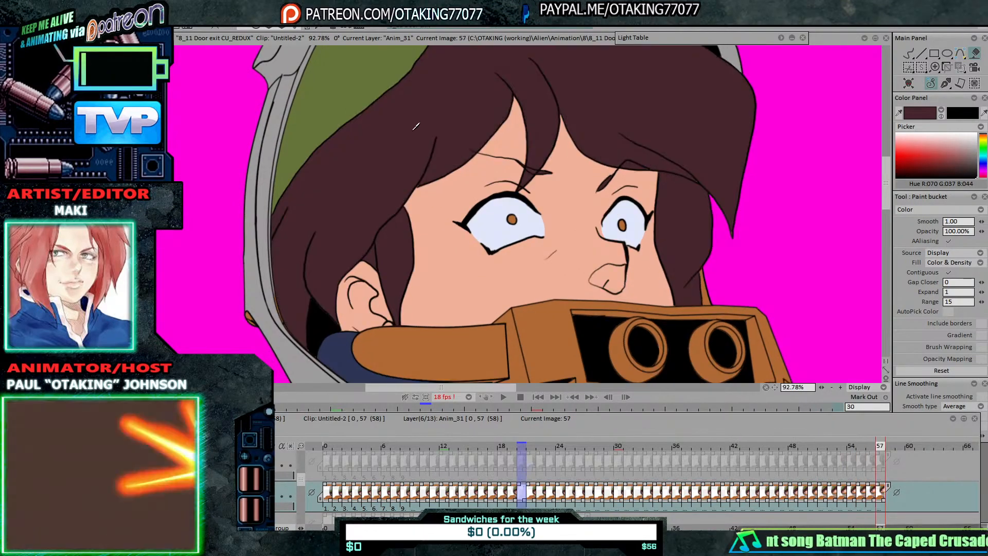
pyautogui.press('Right')
pyautogui.press('Left')
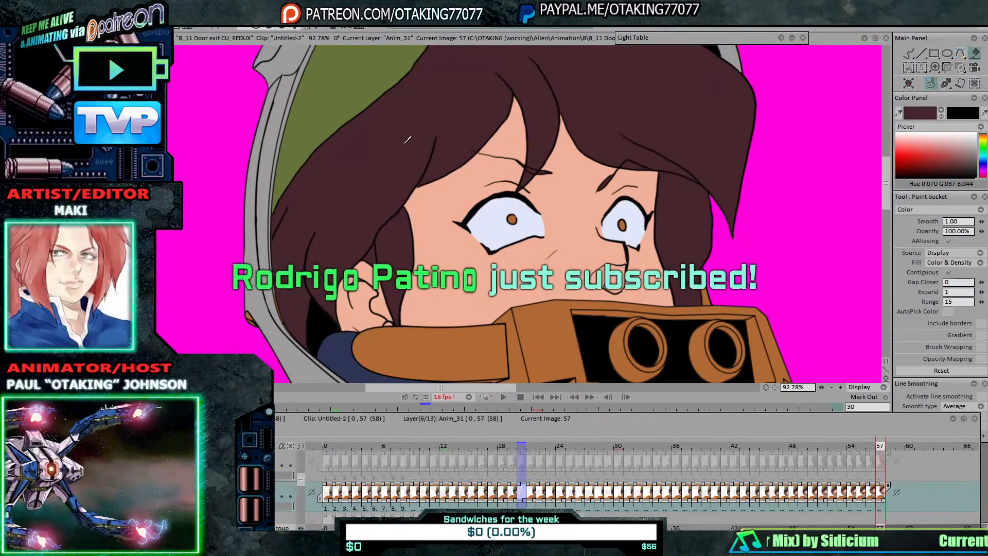
# Step: Sample the collar's navy and fill the neck opening below the helmet ring with it on frames 57 back through 49
pyautogui.scroll(-4, 634, 261)
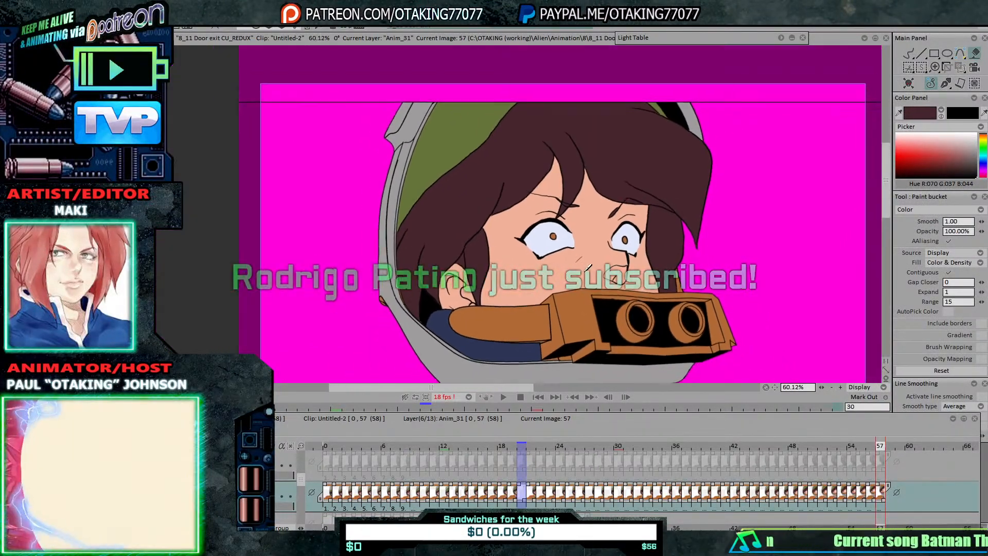
pyautogui.scroll(-2, 602, 242)
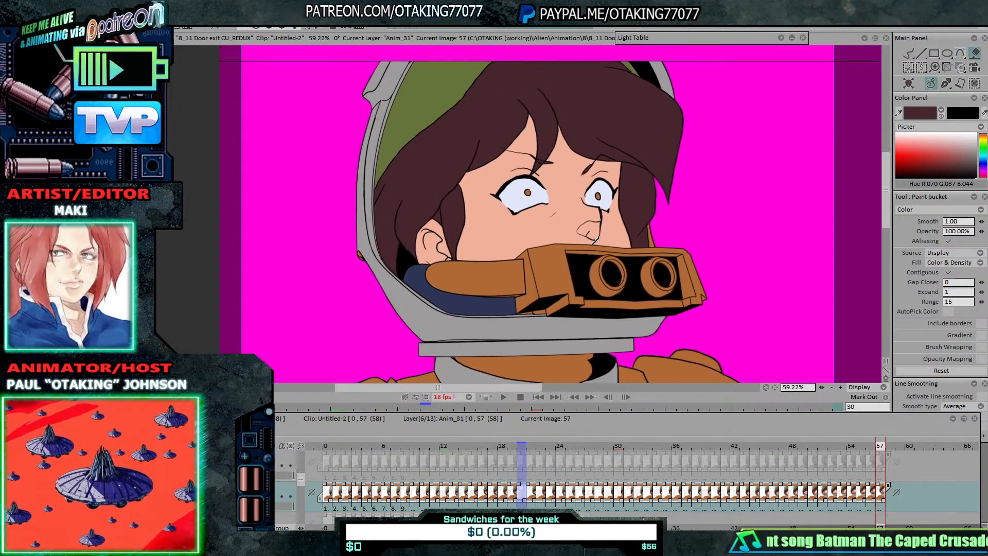
pyautogui.scroll(1, 600, 250)
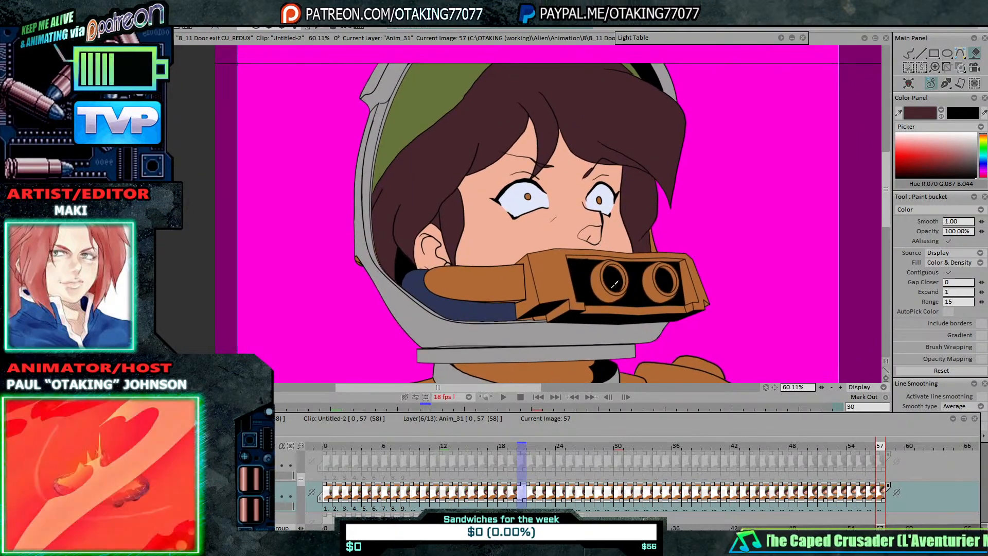
pyautogui.moveTo(613, 308); pyautogui.dragTo(611, 230)
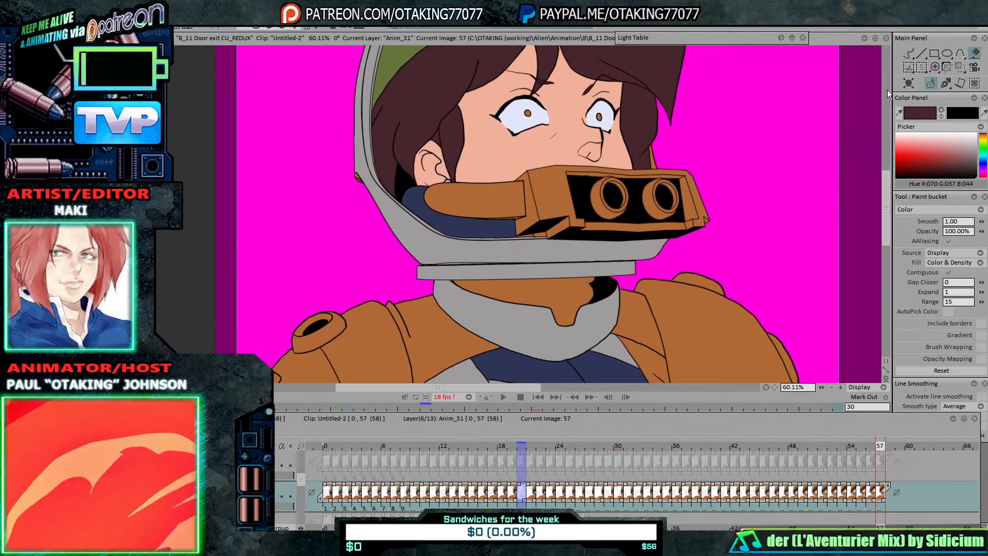
pyautogui.click(899, 112)
pyautogui.click(497, 232)
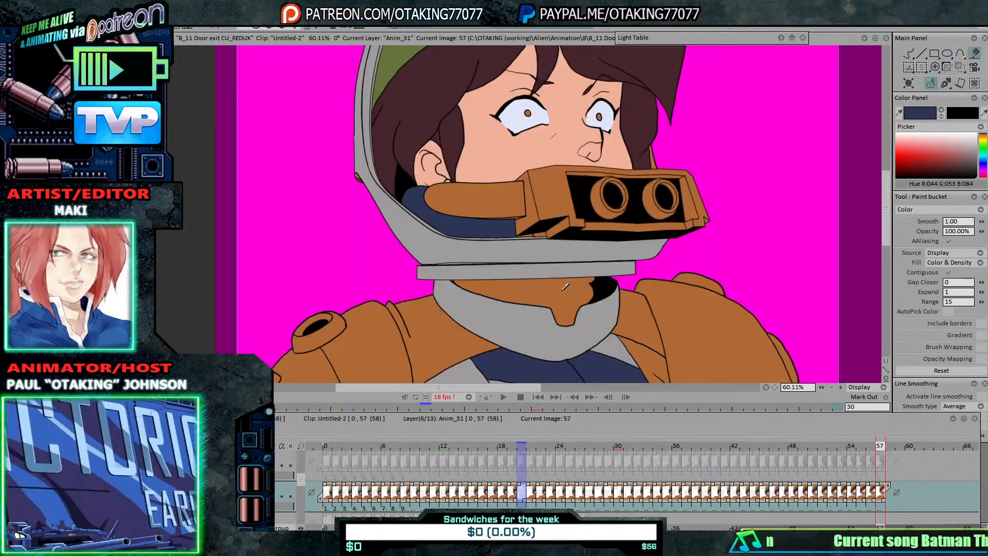
pyautogui.click(568, 293)
pyautogui.press('Left')
pyautogui.click(566, 294)
pyautogui.press('Left')
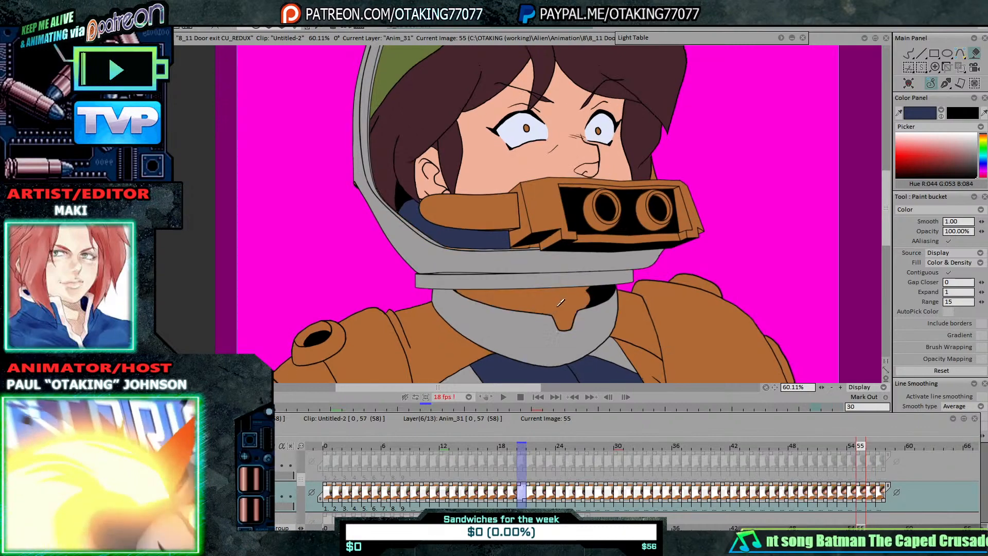
pyautogui.click(565, 300)
pyautogui.press('Left')
pyautogui.click(563, 305)
pyautogui.press('Left')
pyautogui.click(564, 308)
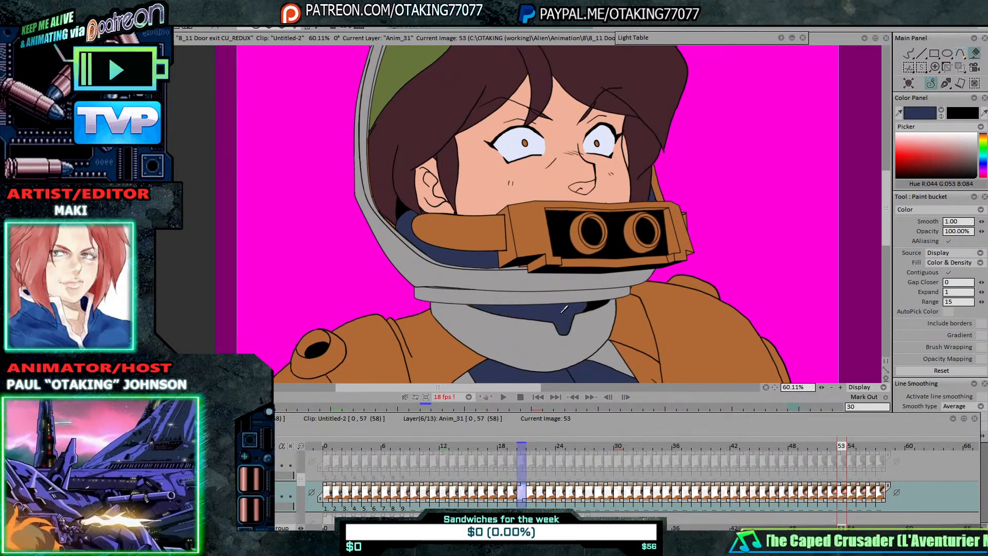
pyautogui.press('Left')
pyautogui.click(561, 316)
pyautogui.press('Left')
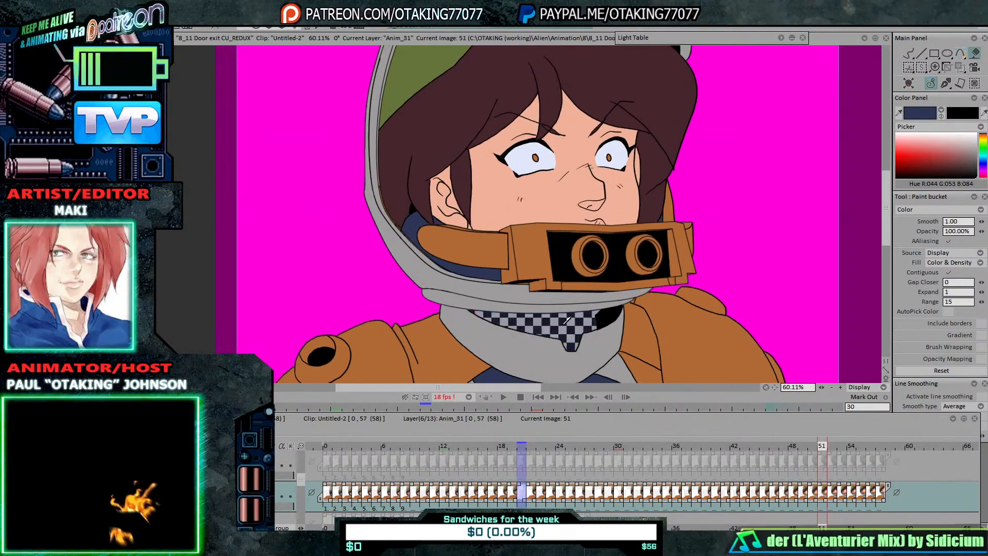
pyautogui.click(566, 323)
pyautogui.press('Left')
pyautogui.click(569, 329)
pyautogui.press('Left')
pyautogui.click(572, 333)
pyautogui.press('Left')
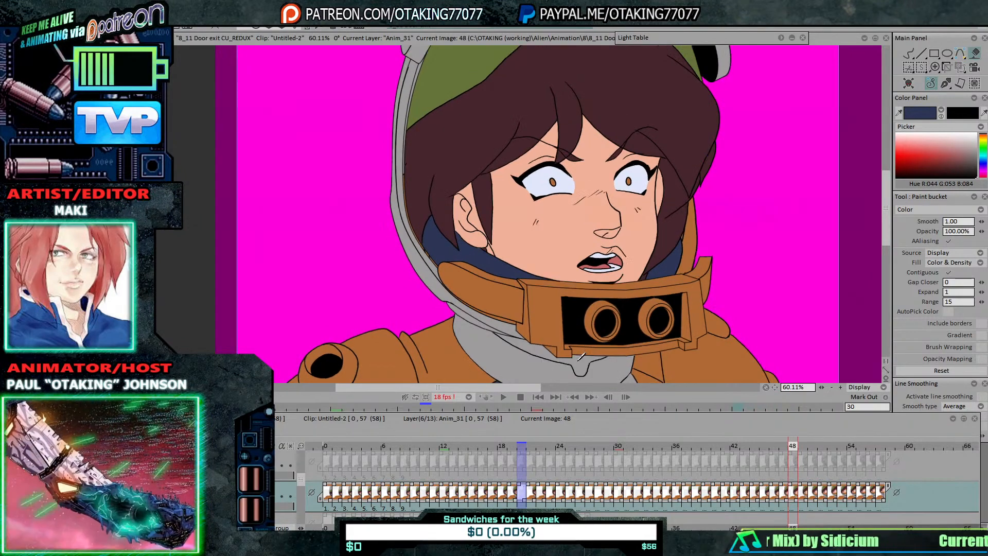
# Step: Close the gap under the mouthpiece with the pen brush on frame 47 and fill the neck opening navy on frames 47 and 46
pyautogui.press('Left')
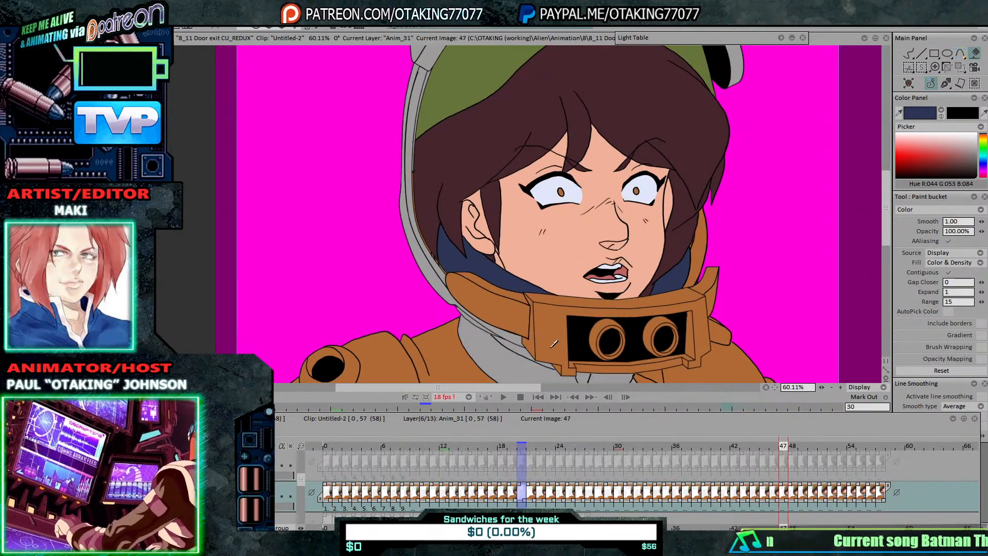
pyautogui.scroll(5, 577, 334)
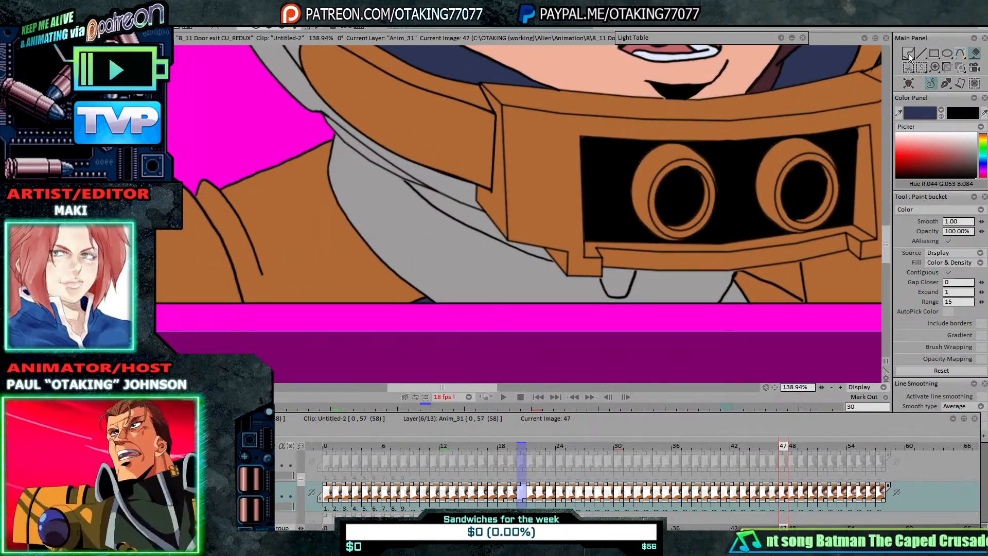
pyautogui.click(908, 54)
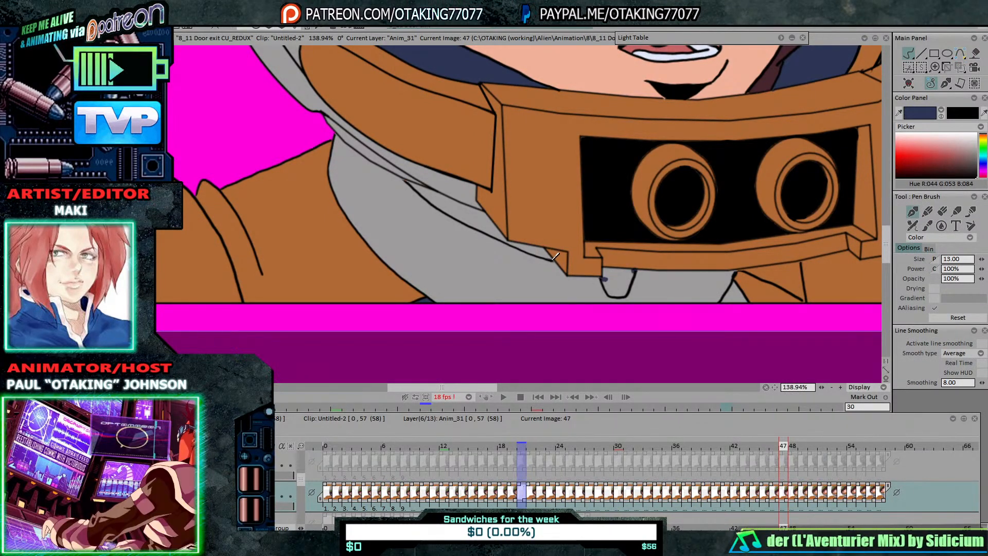
pyautogui.press('f')
pyautogui.click(491, 220)
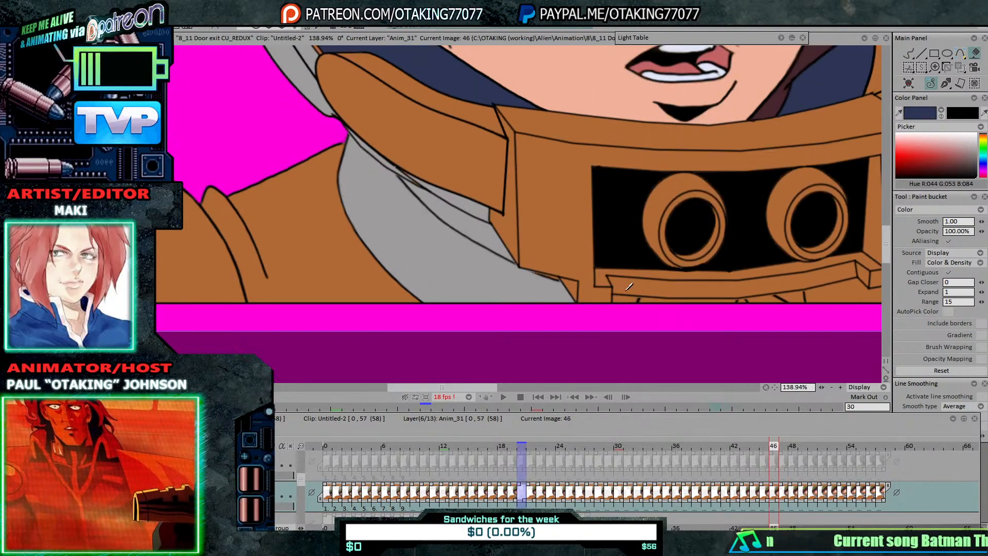
pyautogui.press('Left')
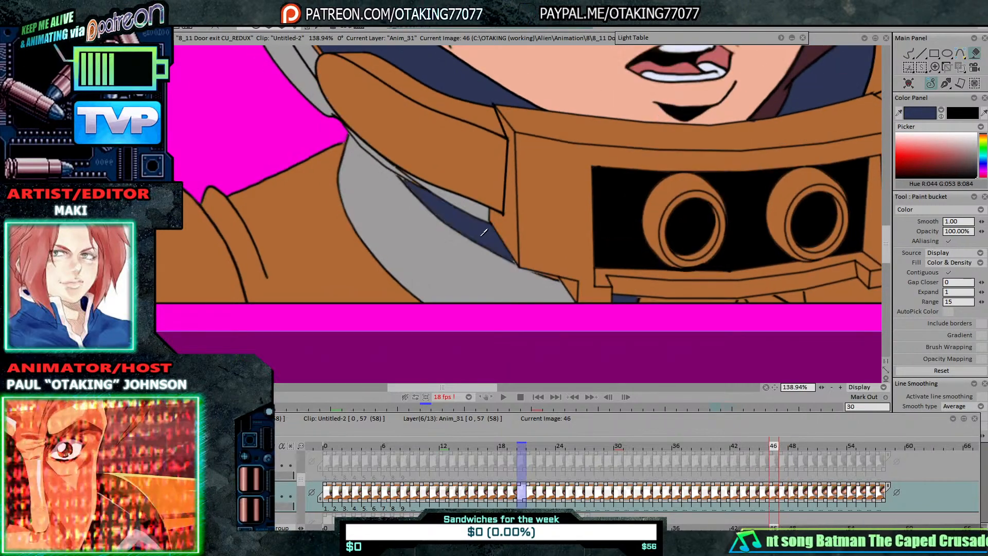
# Step: Set the pen brush size to 4.50, paint the small navy sliver under the mouthpiece on frame 46, and compare with frame 47
pyautogui.click(908, 54)
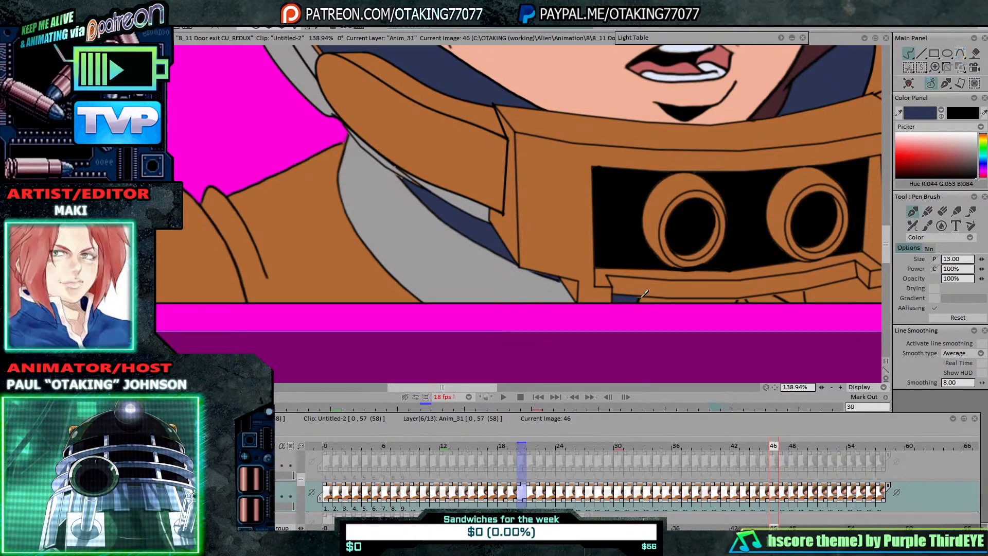
pyautogui.moveTo(981, 259); pyautogui.dragTo(970, 259)
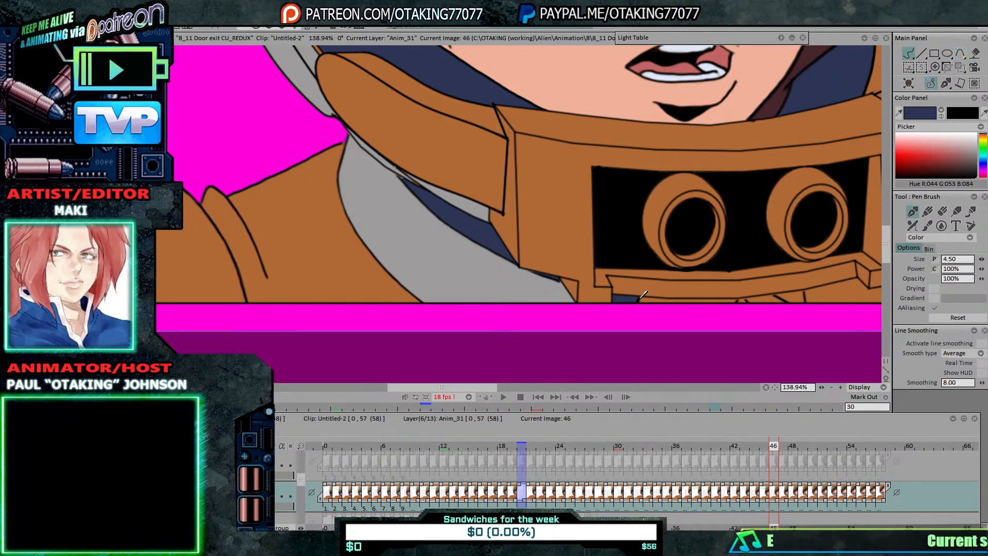
pyautogui.press('Right')
pyautogui.press('Left')
pyautogui.press('Right')
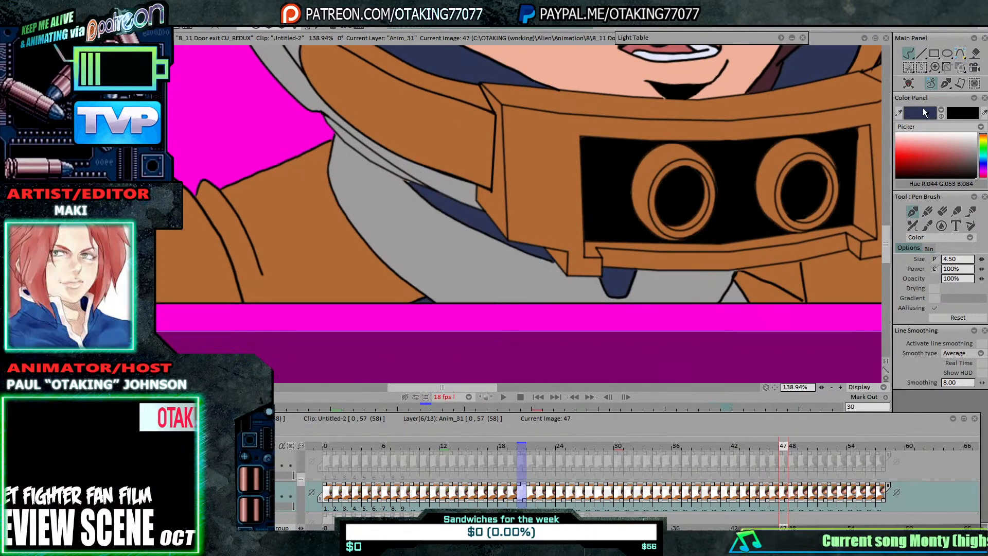
# Step: Sample the collar's grey and fill the small collar gap under the mouthpiece with it on frame 46
pyautogui.keyDown('ctrl'); pyautogui.click(550, 286); pyautogui.keyUp('ctrl')
pyautogui.press('Left')
pyautogui.press('Right')
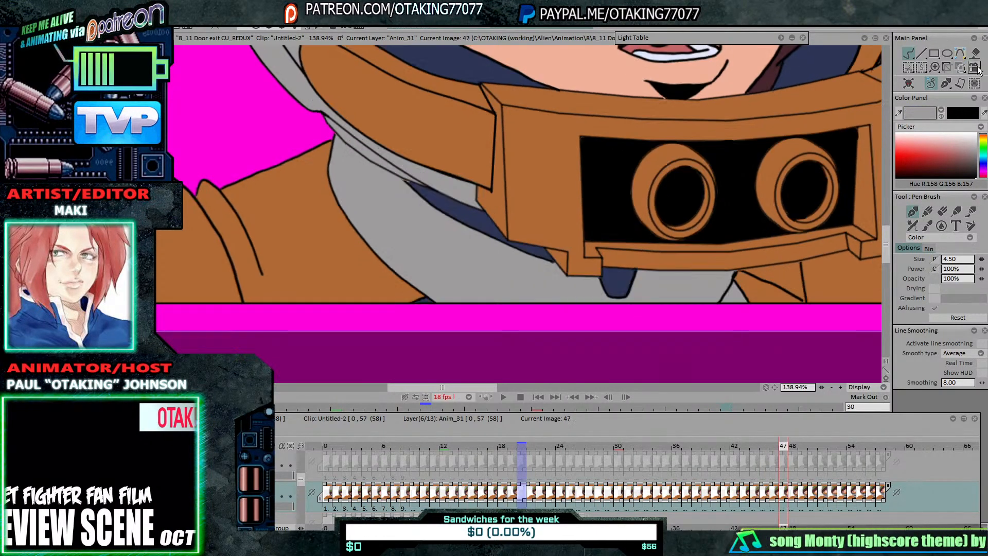
pyautogui.press('Left')
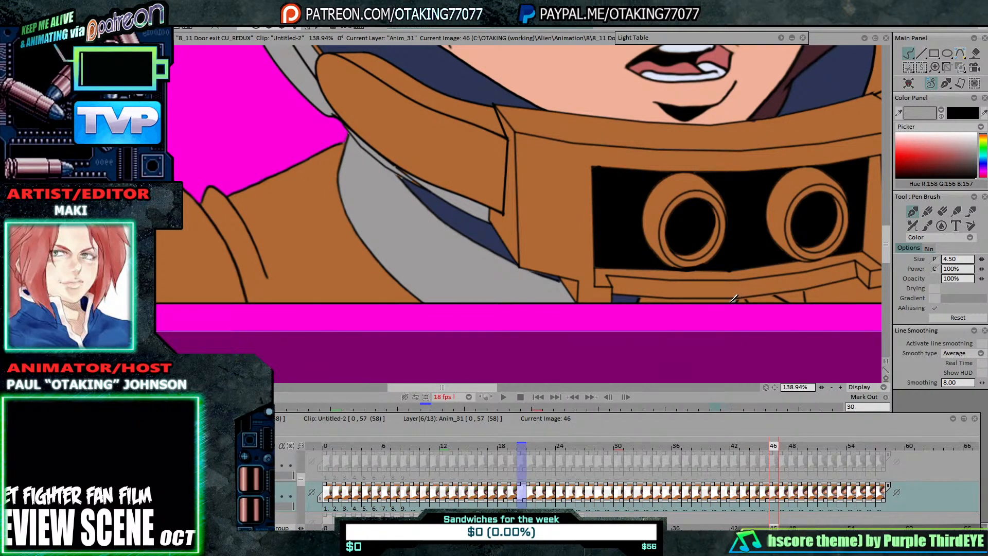
pyautogui.click(974, 54)
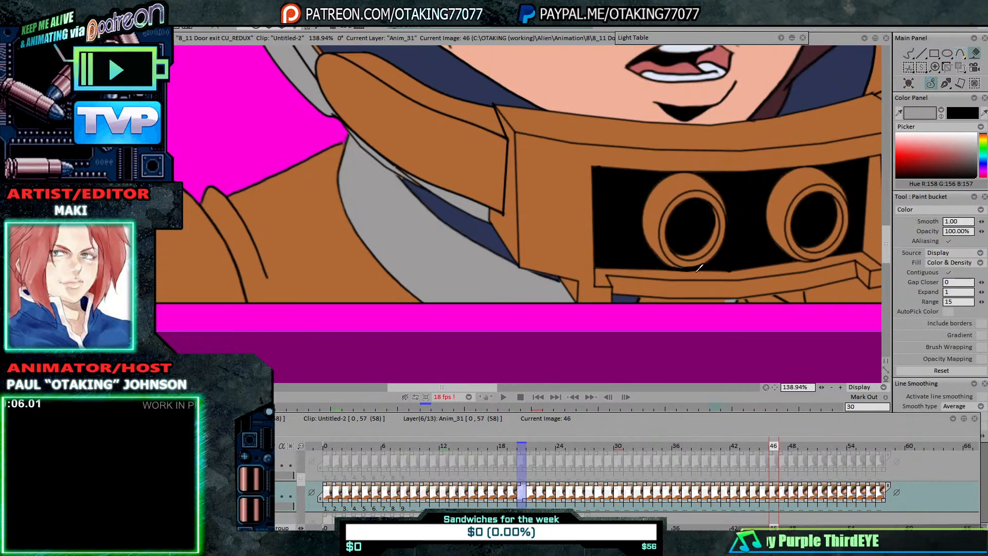
pyautogui.click(678, 300)
# Step: Sample the navy on frame 46, fill the neck opening with it on frame 45, and touch up its edges with the pen brush
pyautogui.press('Left')
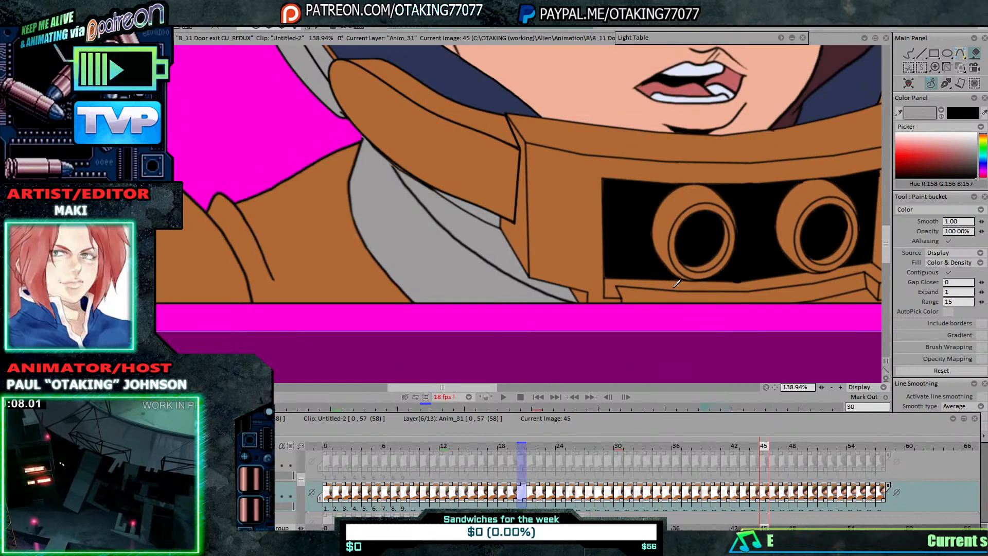
pyautogui.press('Right')
pyautogui.click(899, 111)
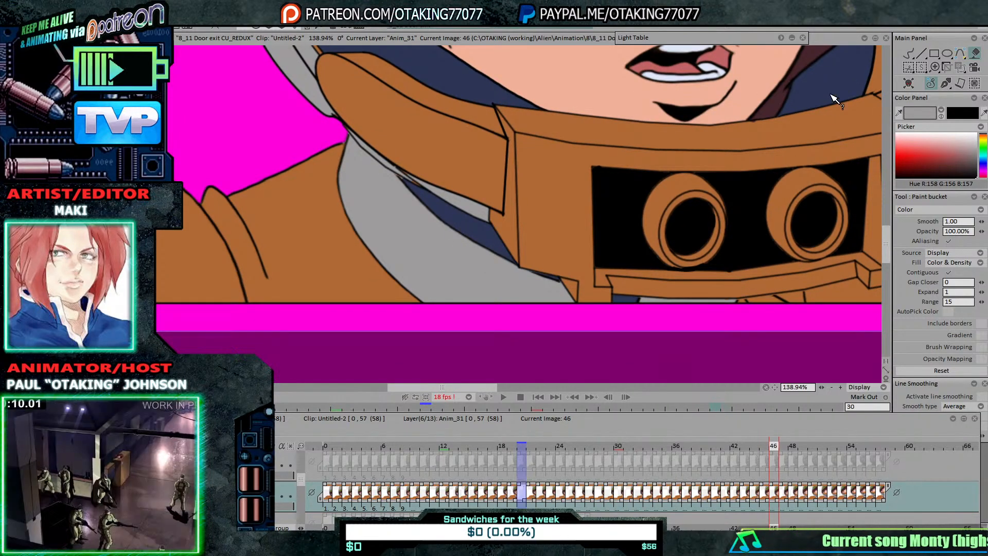
pyautogui.click(834, 94)
pyautogui.click(494, 240)
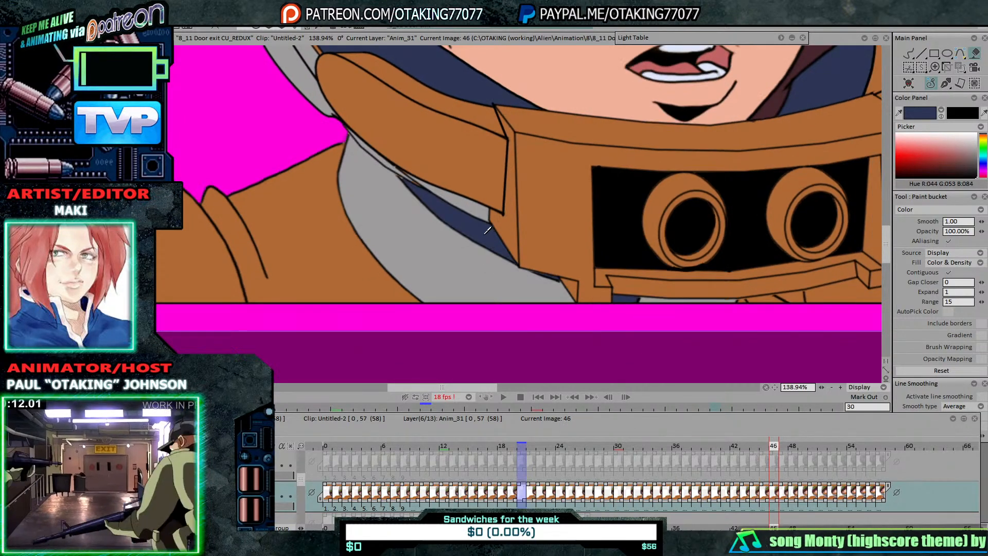
pyautogui.press('Left')
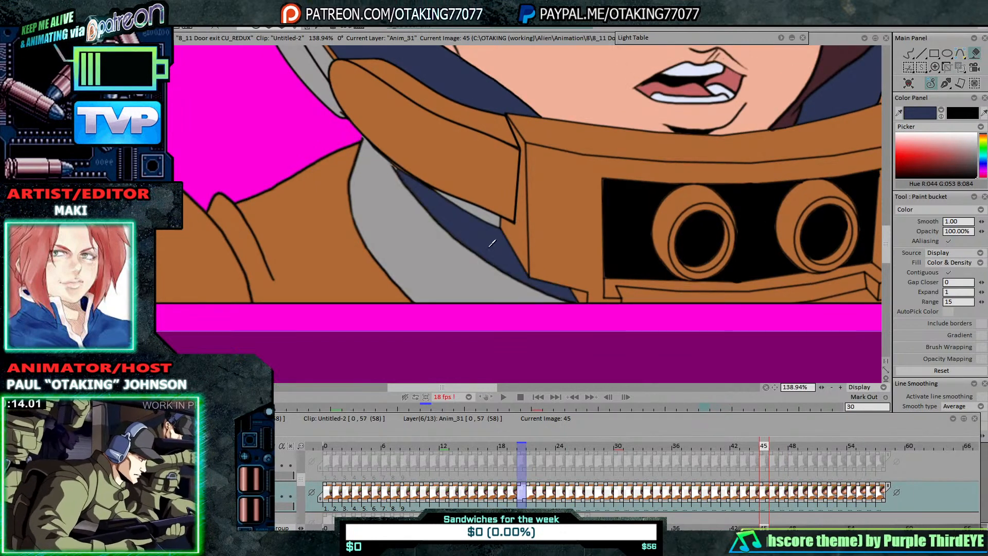
pyautogui.click(910, 52)
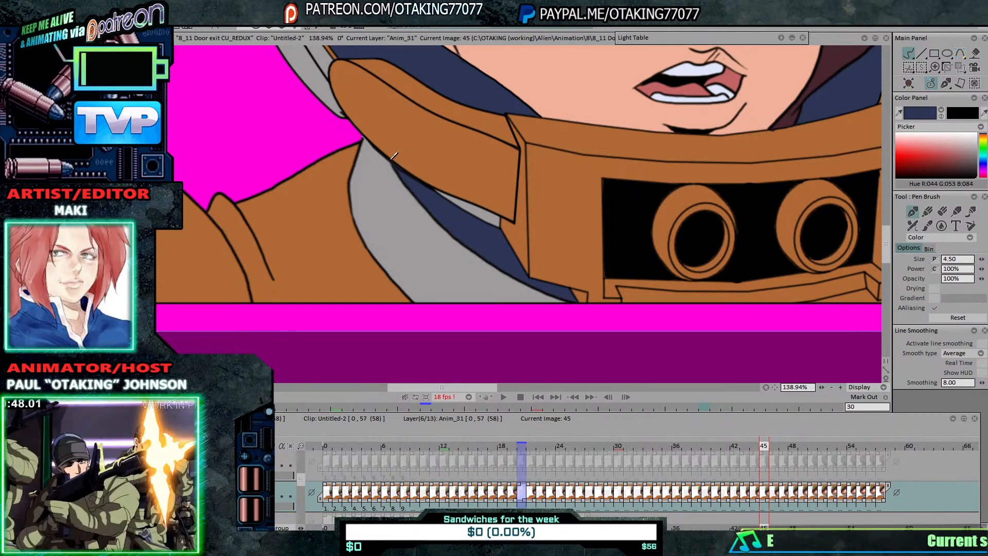
# Step: Sample the collar's grey, clean up the tip of the neck opening on frame 46 with the pen brush, and compare with frame 47
pyautogui.press('Left')
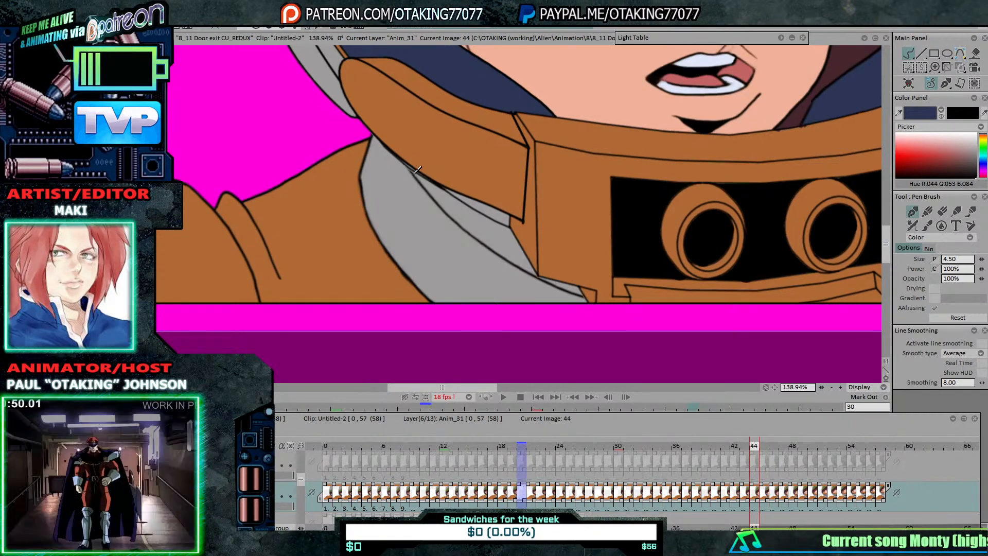
pyautogui.press('Right')
pyautogui.press('Right')
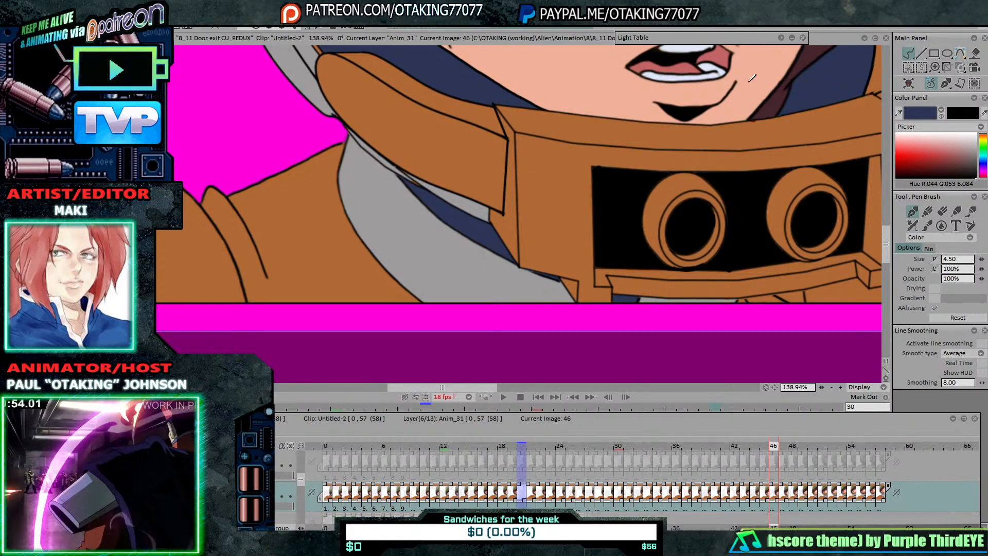
pyautogui.click(397, 223)
pyautogui.moveTo(404, 174); pyautogui.dragTo(422, 185)
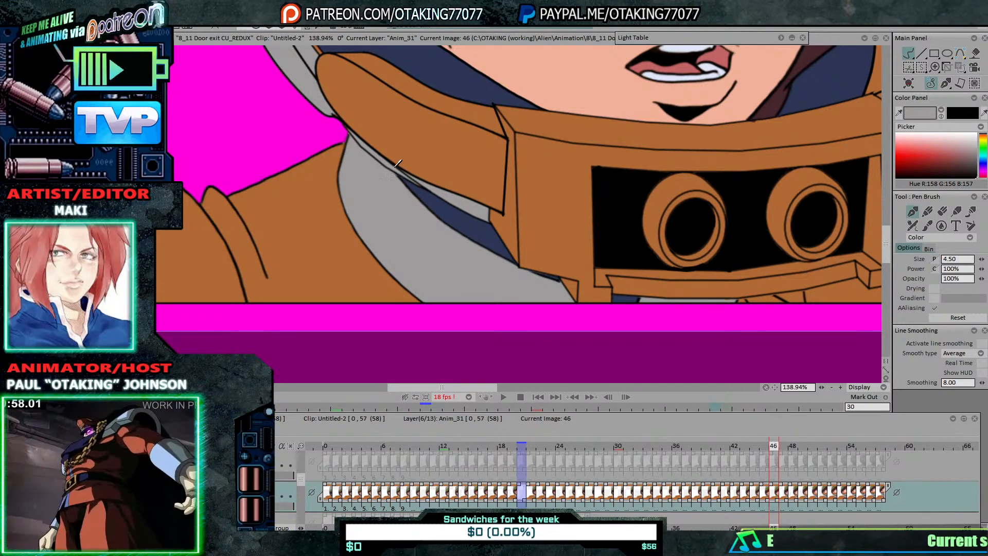
pyautogui.press('Right')
pyautogui.press('Left')
pyautogui.press('Right')
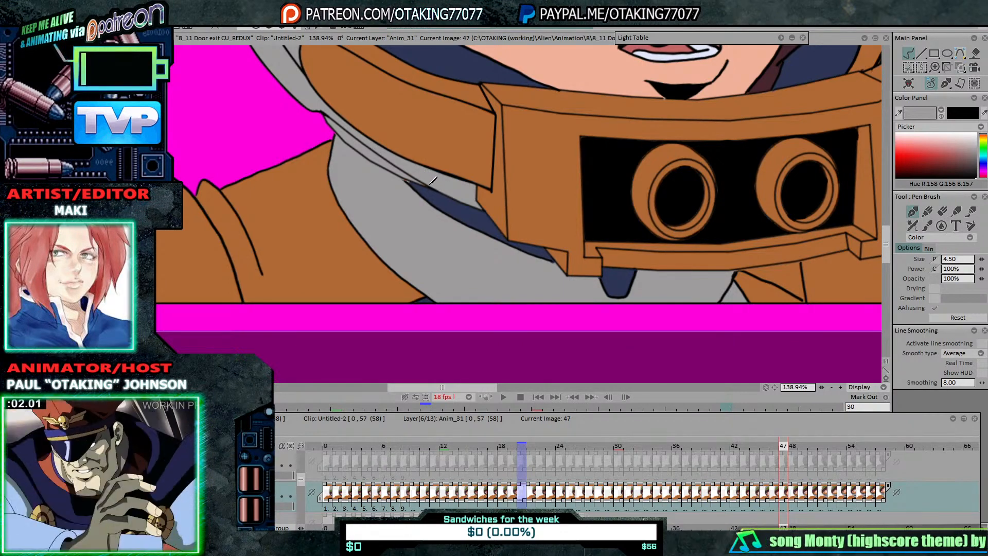
# Step: Sample the navy and touch up the pointed left tip of the neck opening with the pen brush on frames 47 and 48
pyautogui.keyDown('ctrl'); pyautogui.click(513, 89); pyautogui.keyUp('ctrl')
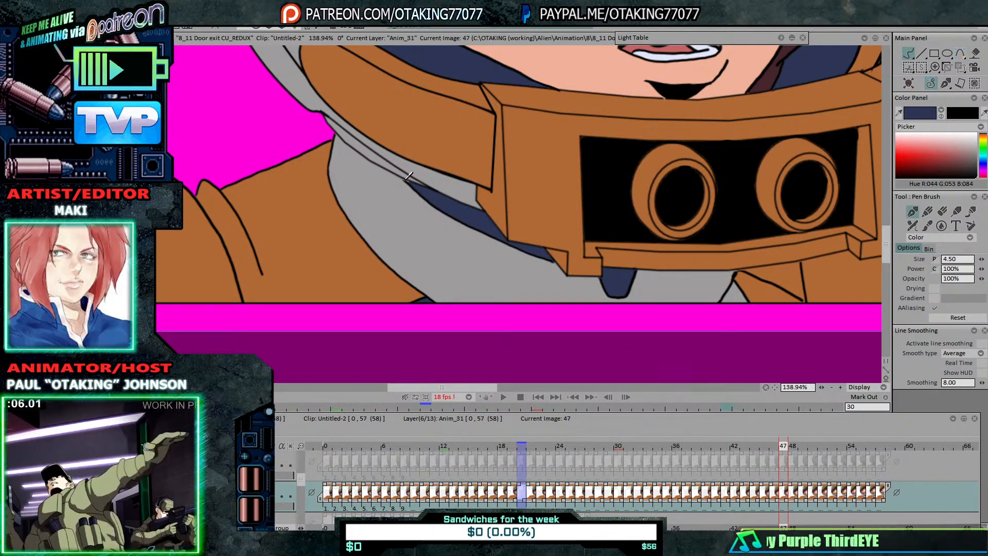
pyautogui.press('Right')
pyautogui.press('Right')
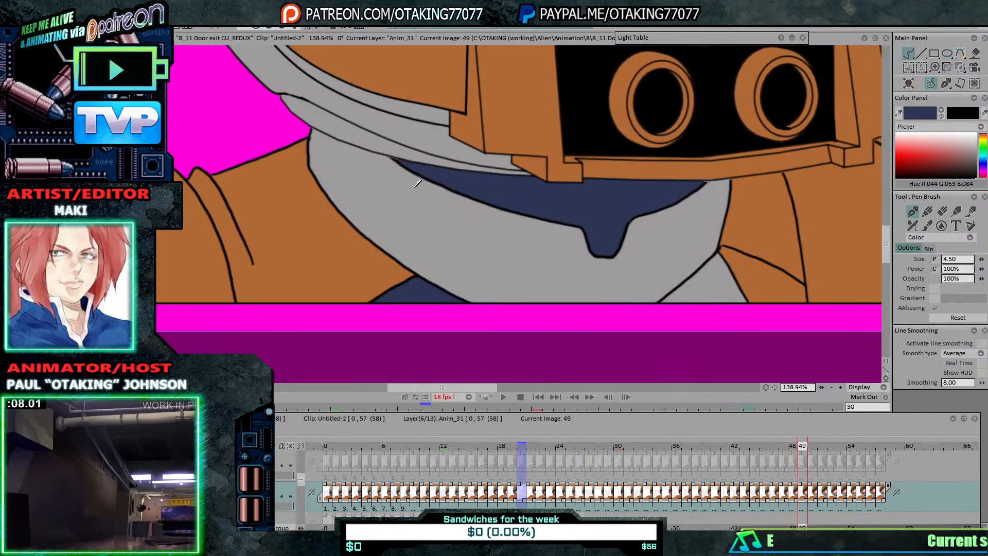
pyautogui.press('Left')
pyautogui.press('Left')
pyautogui.press('Right')
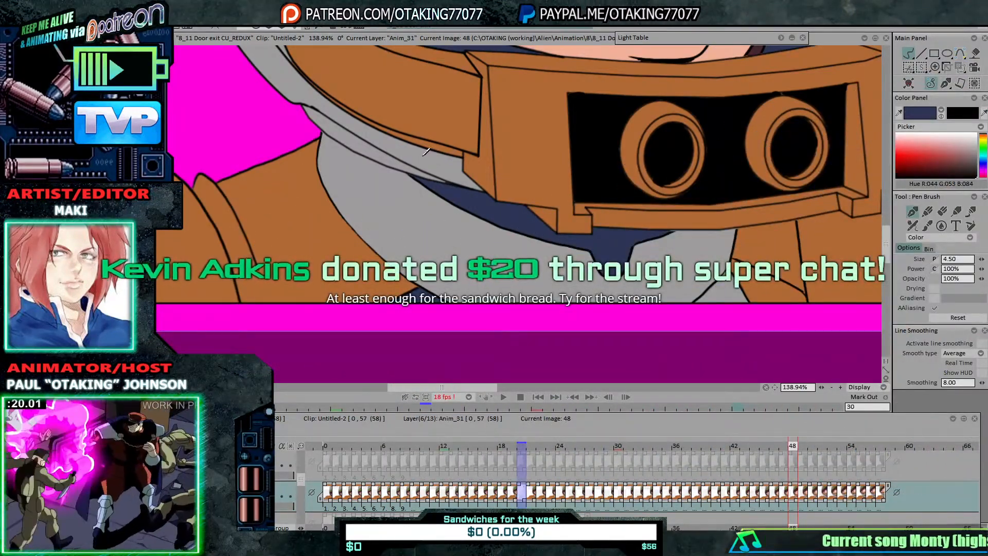
# Step: Touch up the left tip of the navy neck opening with the pen brush frame by frame from 49 through 57
pyautogui.press('Right')
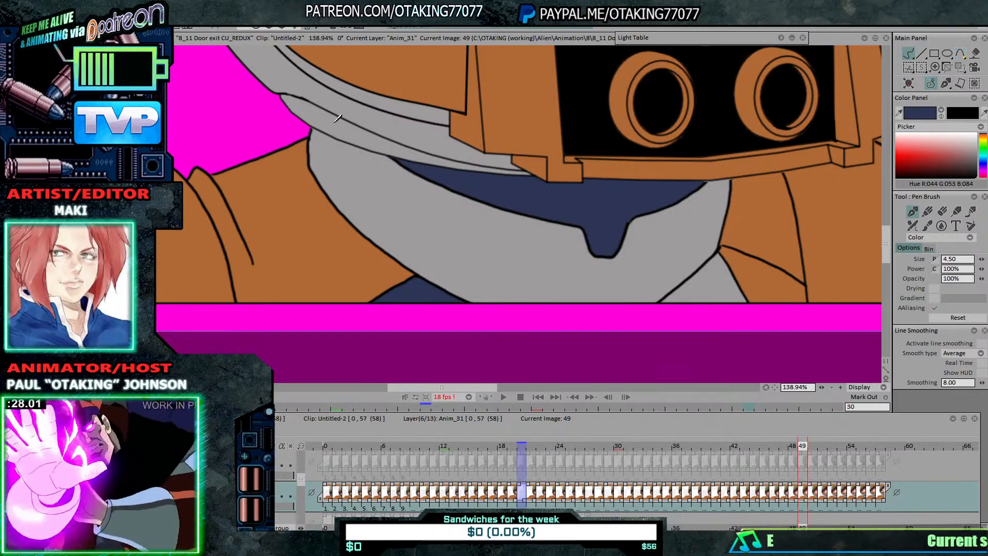
pyautogui.press('Right')
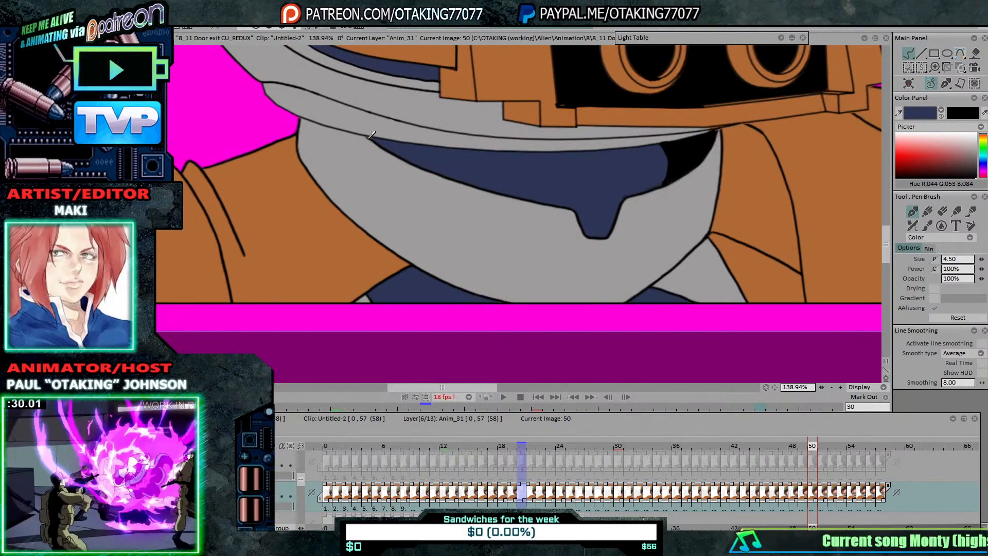
pyautogui.press('Right')
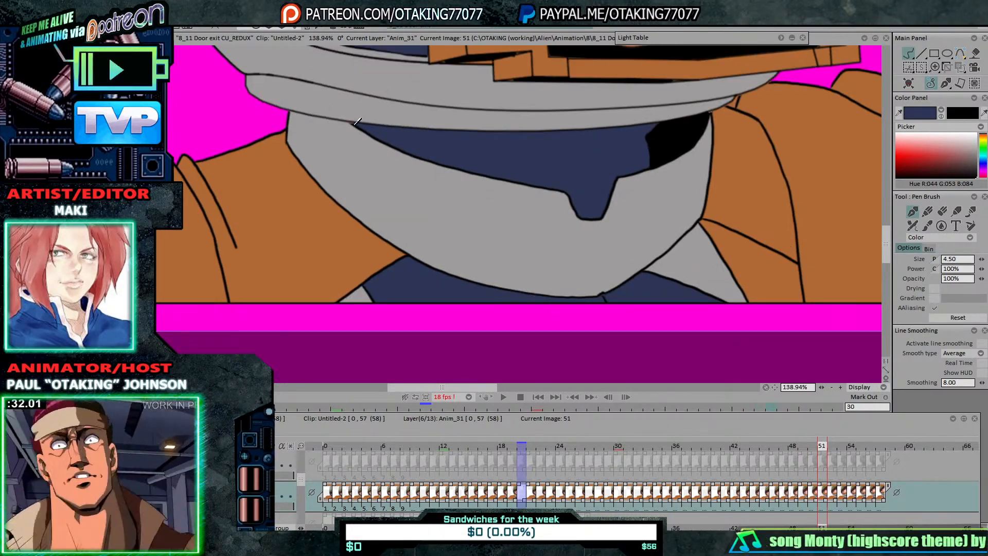
pyautogui.press('Right')
pyautogui.press('Right')
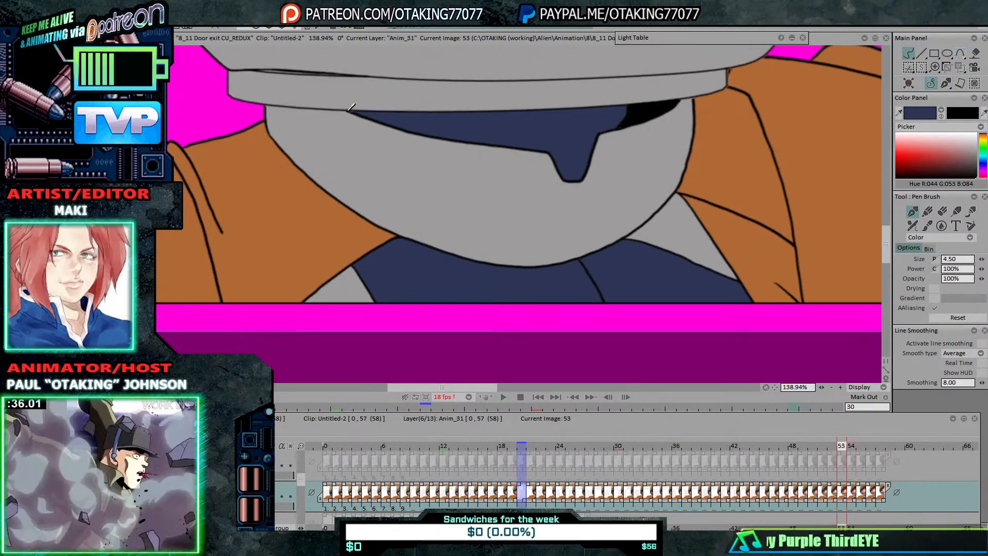
pyautogui.press('Right')
pyautogui.press('Right')
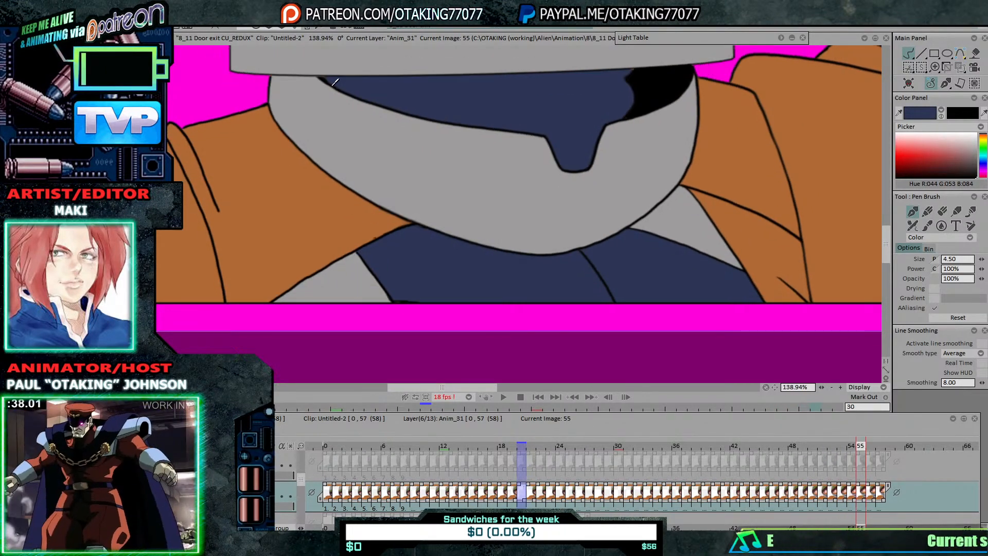
pyautogui.press('Right')
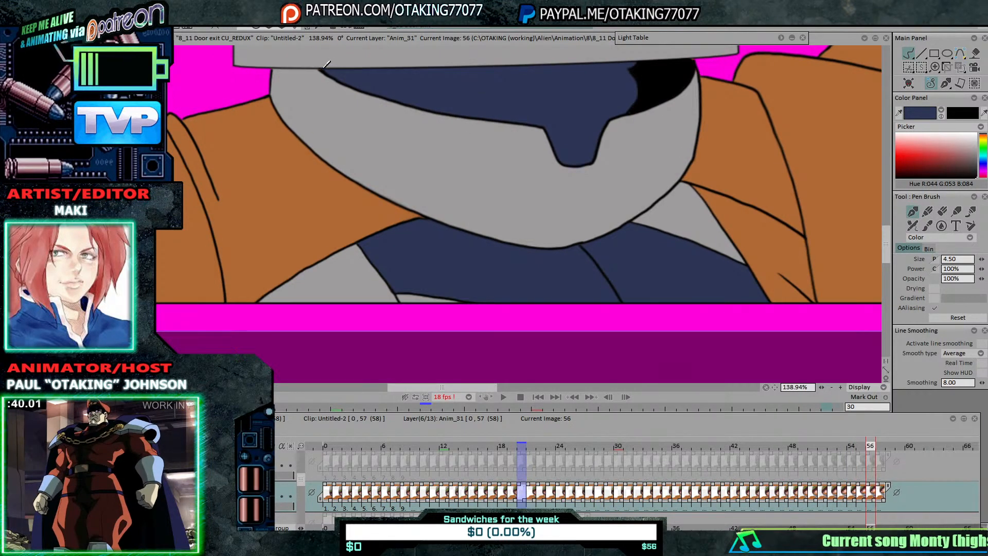
pyautogui.press('Right')
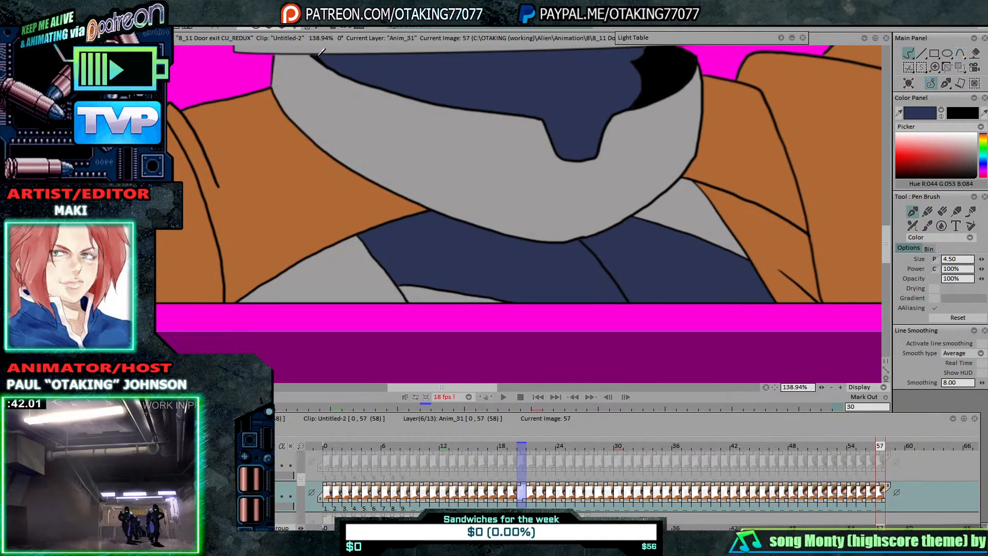
# Step: Flip back from frame 57 to frame 46 to check the neck opening's navy fill across the frames
pyautogui.press('Right')
pyautogui.press('Left')
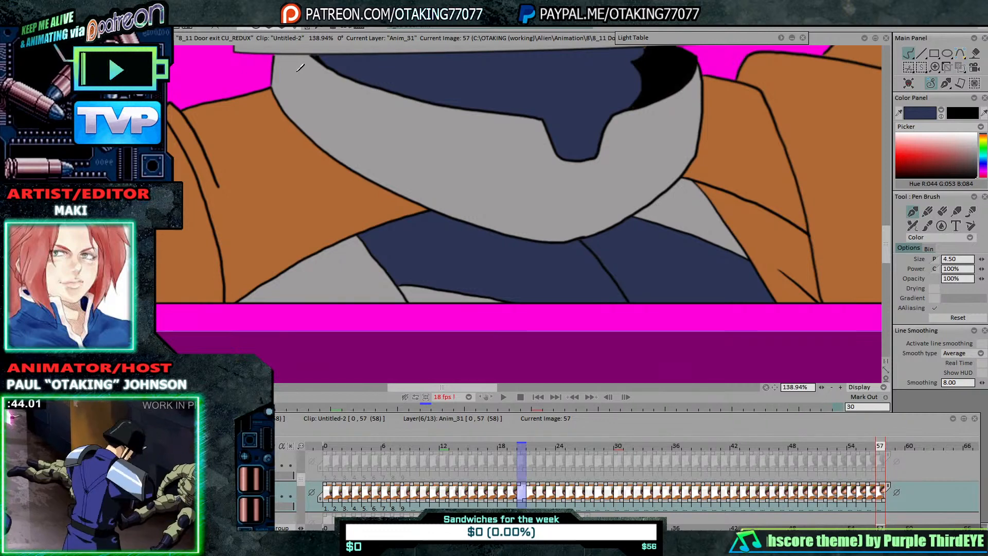
pyautogui.press('Left')
pyautogui.press('Left')
pyautogui.press('Left')
pyautogui.press('Left')
pyautogui.press('Left')
pyautogui.press('Left')
pyautogui.press('Left')
pyautogui.press('Left')
pyautogui.press('Left')
pyautogui.press('Left')
pyautogui.press('Left')
pyautogui.press('Left')
pyautogui.press('Left')
pyautogui.press('Left')
pyautogui.press('Left')
pyautogui.press('Left')
pyautogui.press('Left')
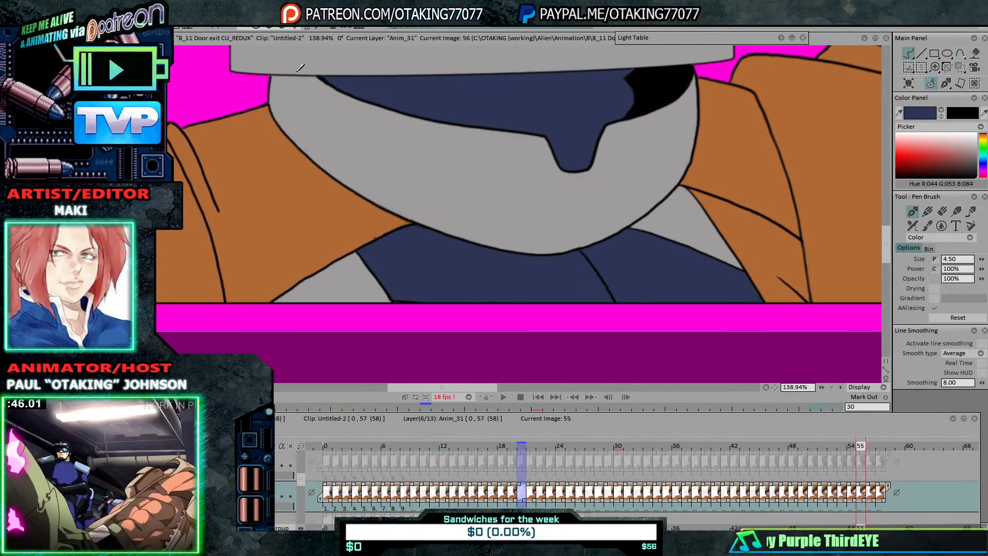
pyautogui.press('Right')
pyautogui.press('Right')
pyautogui.press('Right')
pyautogui.press('Right')
pyautogui.press('Right')
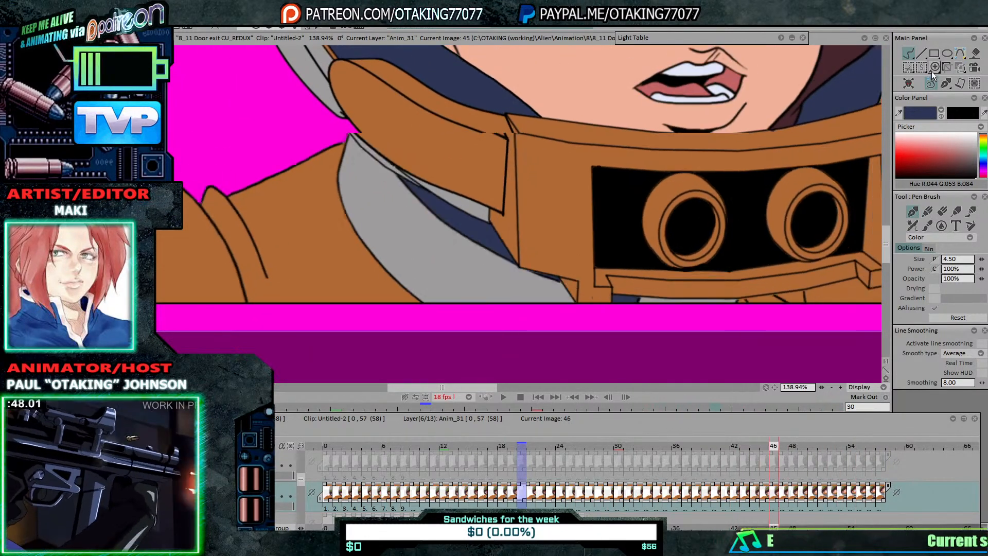
# Step: Fill the neck opening navy on frame 44, using a fill range of 29 for the small corner, and touch up the remaining sliver with the pen brush
pyautogui.click(974, 53)
pyautogui.press('Left')
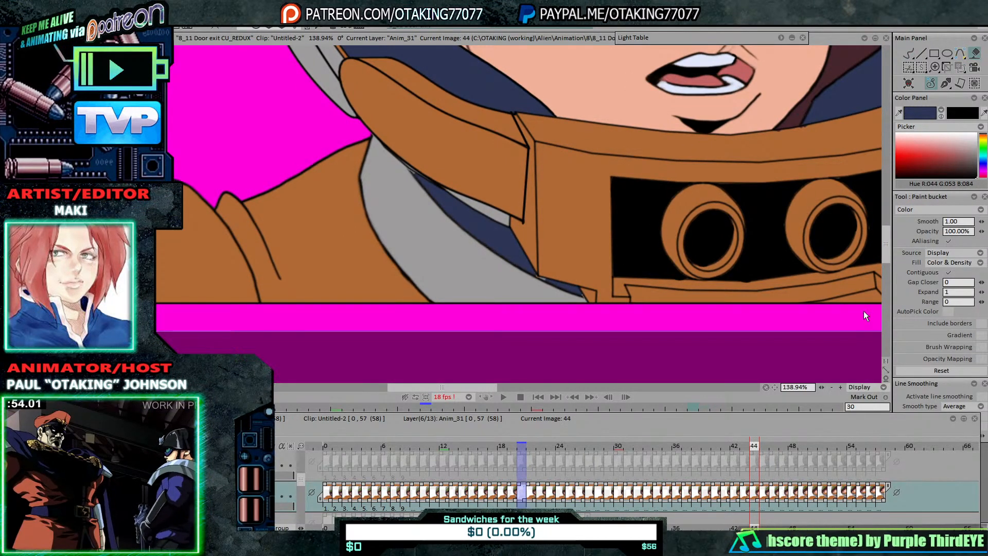
pyautogui.click(505, 242)
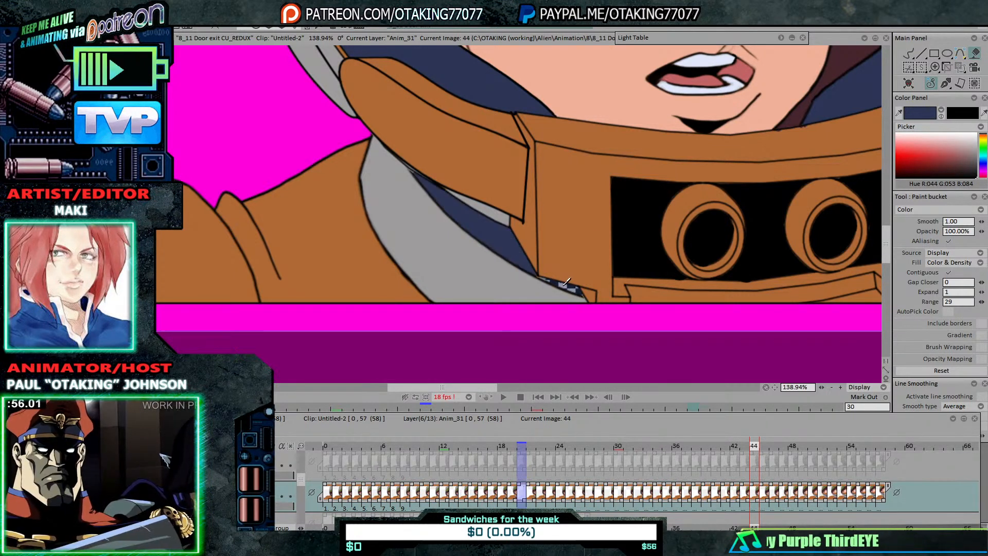
pyautogui.click(907, 52)
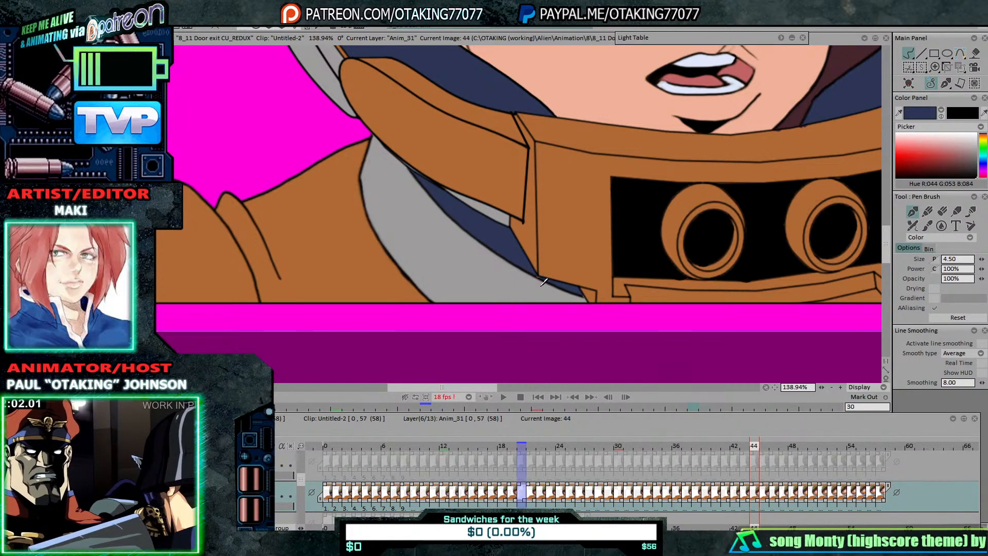
# Step: Paint the navy sliver beside the mouthpiece on frame 43, fill the neck opening navy, and refine its edges with the pen brush
pyautogui.press('Left')
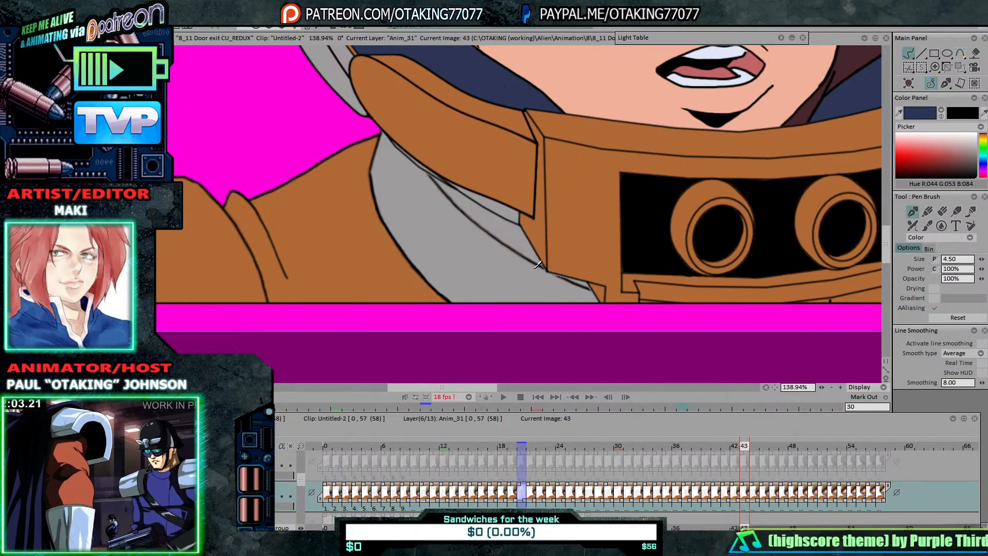
pyautogui.click(930, 81)
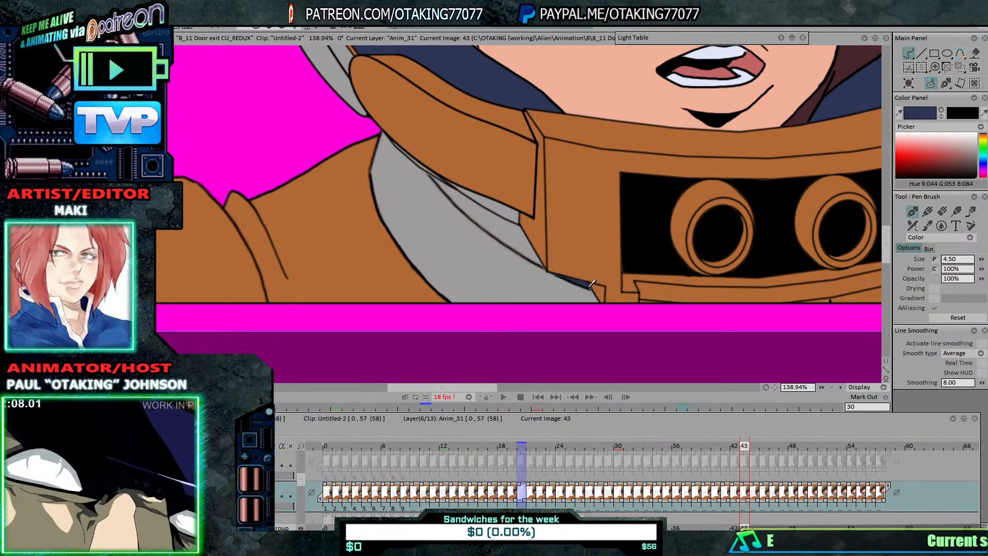
pyautogui.click(975, 53)
pyautogui.click(512, 225)
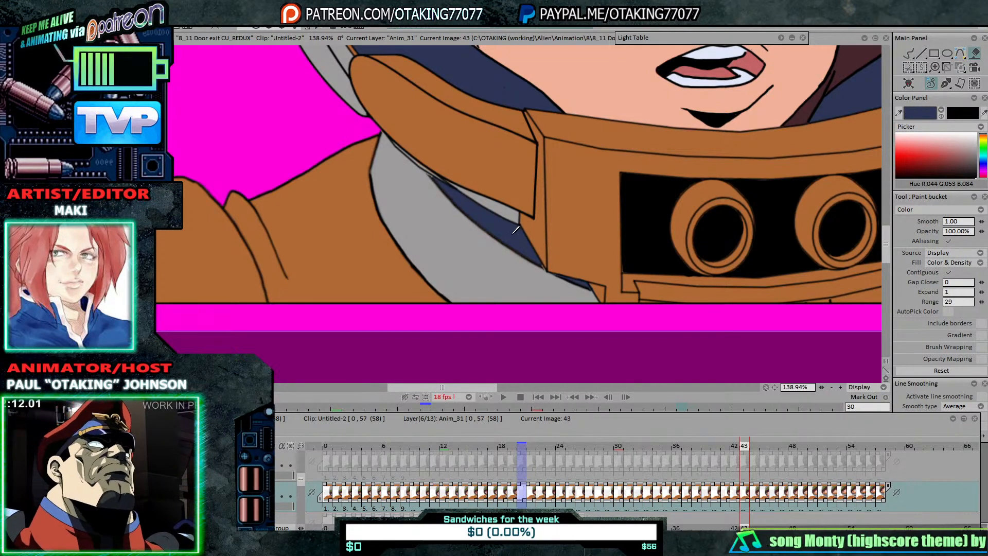
pyautogui.hotkey('ctrl', 'z')
pyautogui.click(513, 232)
pyautogui.hotkey('ctrl', 'z')
pyautogui.click(501, 218)
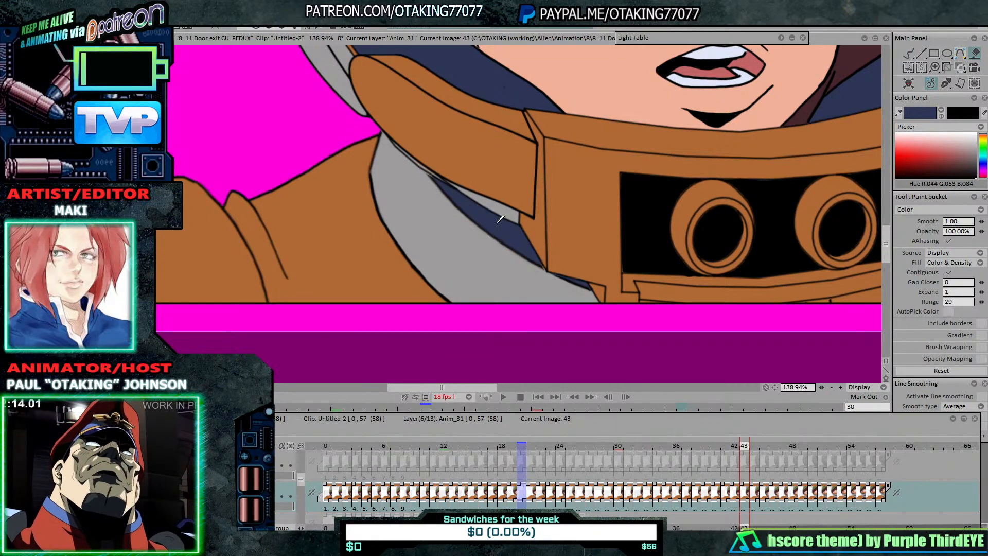
pyautogui.click(908, 54)
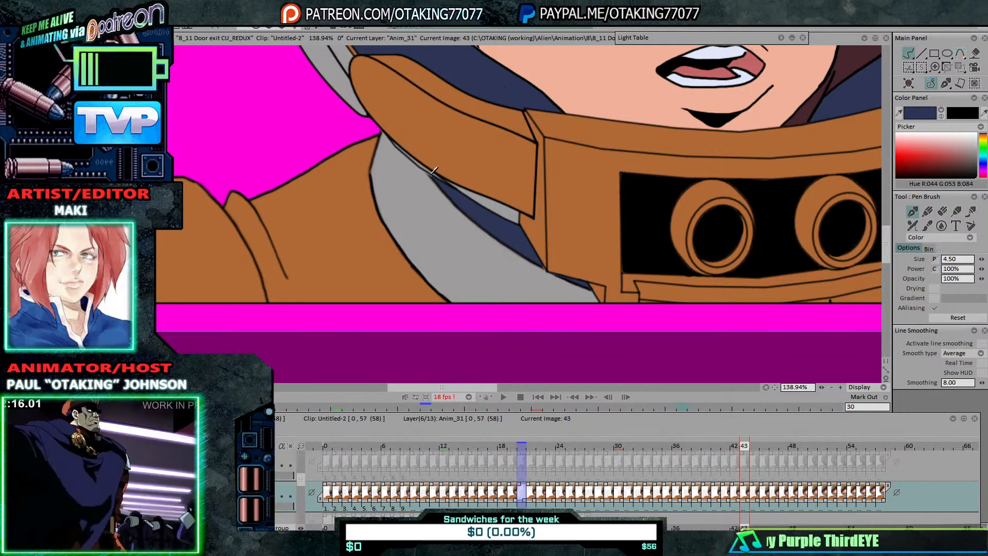
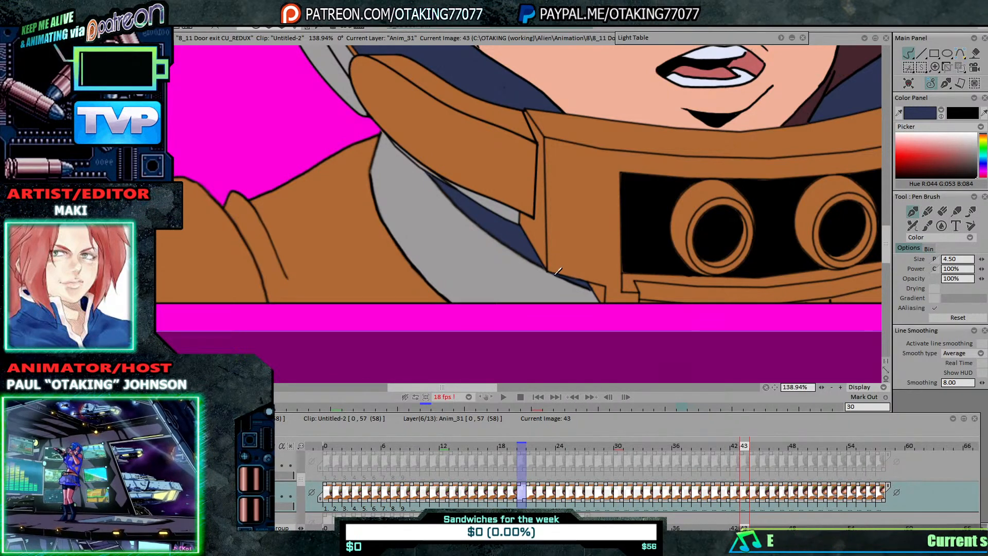
pyautogui.press('Left')
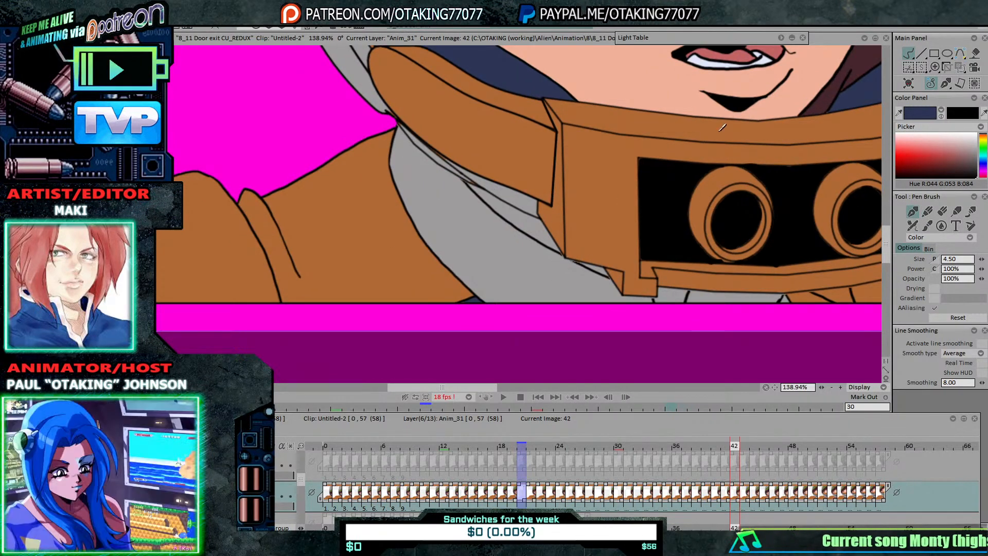
# Step: Fill the neck opening navy on frame 42 and touch up its edges beside the mouthpiece with the pen brush
pyautogui.click(973, 53)
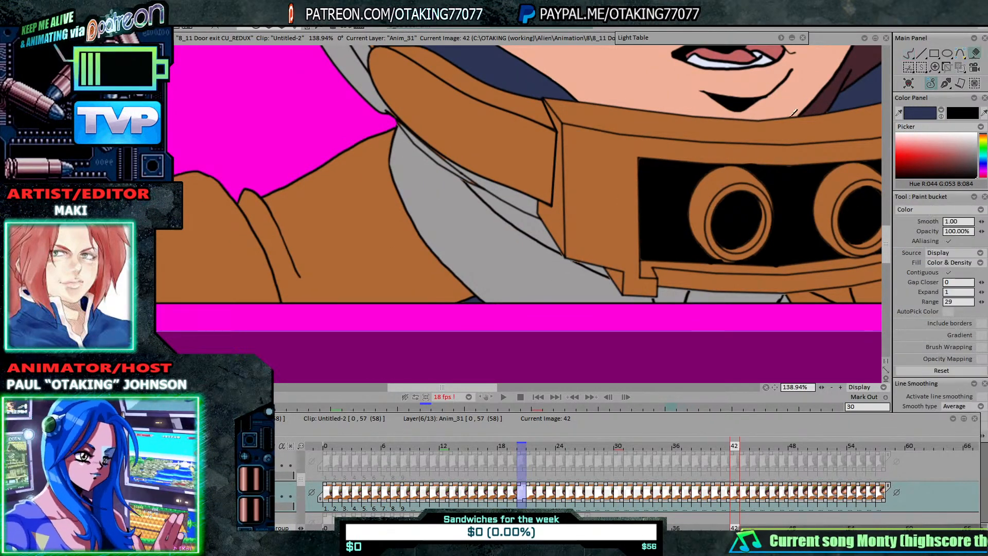
pyautogui.click(540, 224)
pyautogui.click(540, 225)
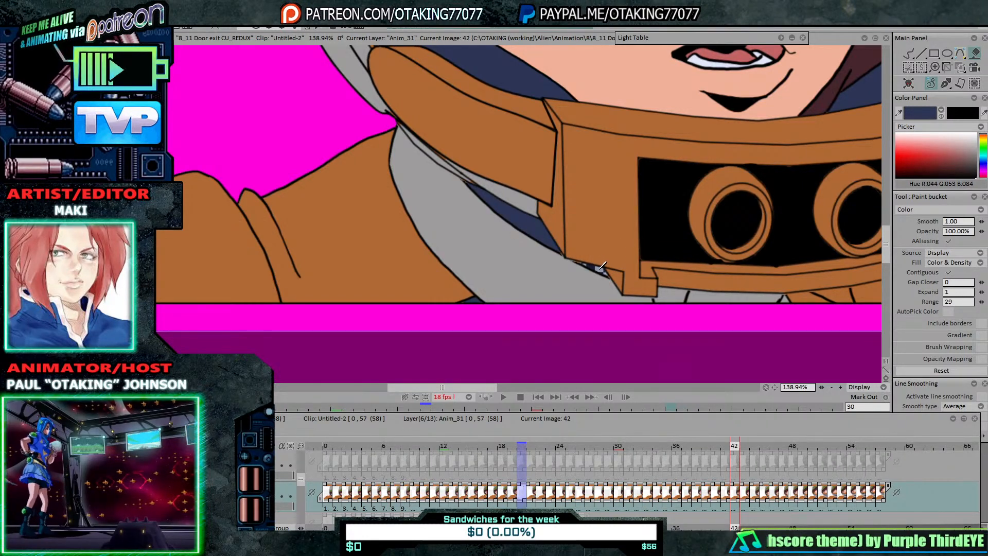
pyautogui.click(908, 53)
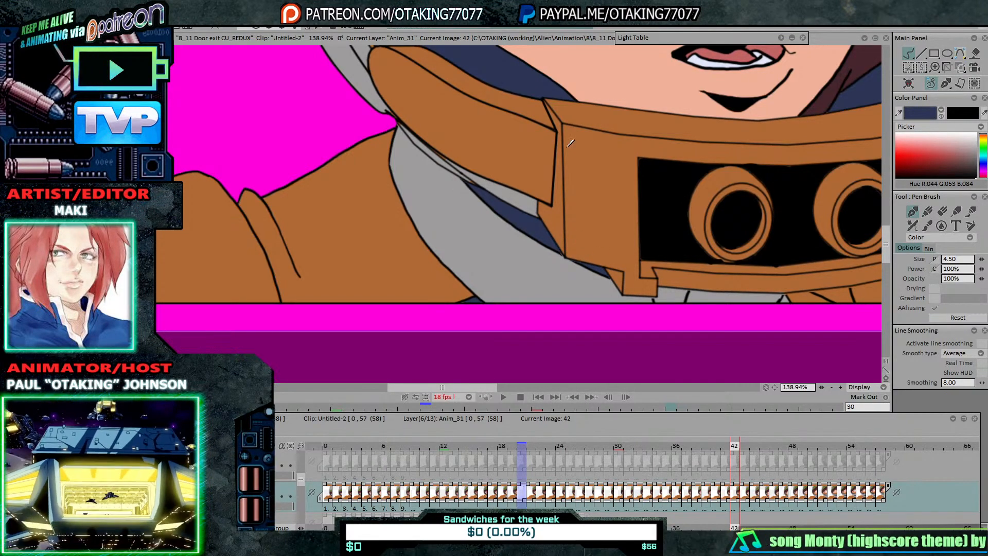
# Step: Sample the collar grey, clean up the collar edge at the neck opening on frame 42, and compare it with the neighbouring frames
pyautogui.click(898, 113)
pyautogui.click(446, 192)
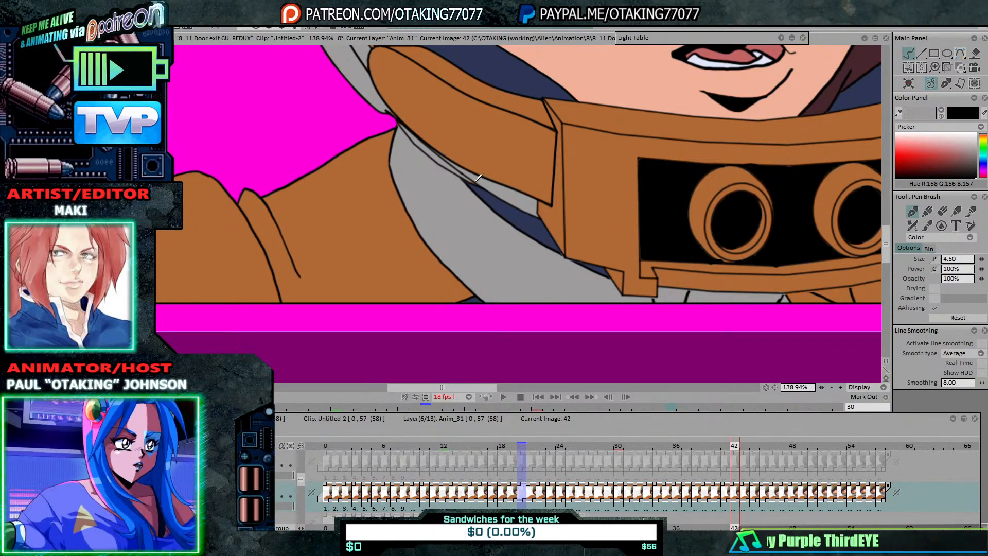
pyautogui.press('Right')
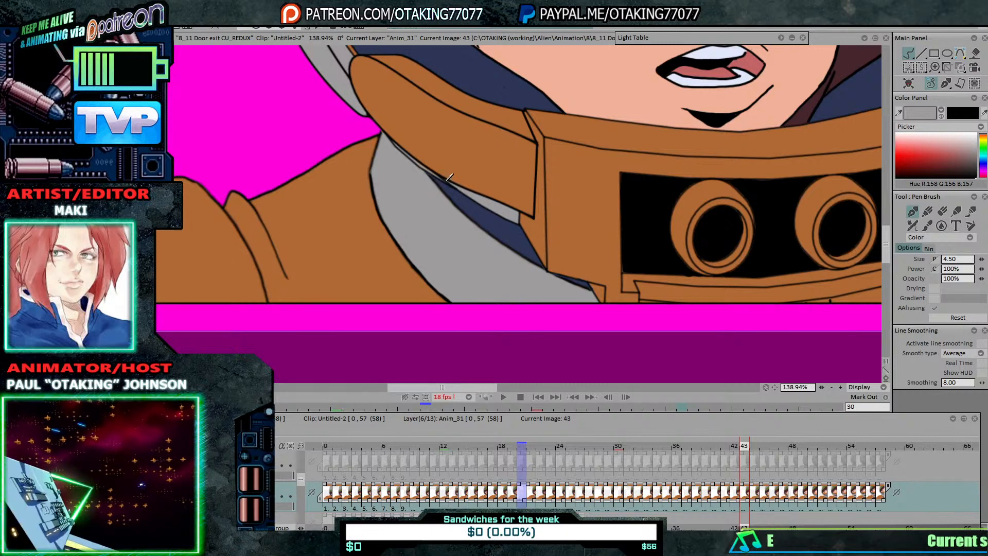
pyautogui.press('Left')
pyautogui.press('Left')
pyautogui.press('Right')
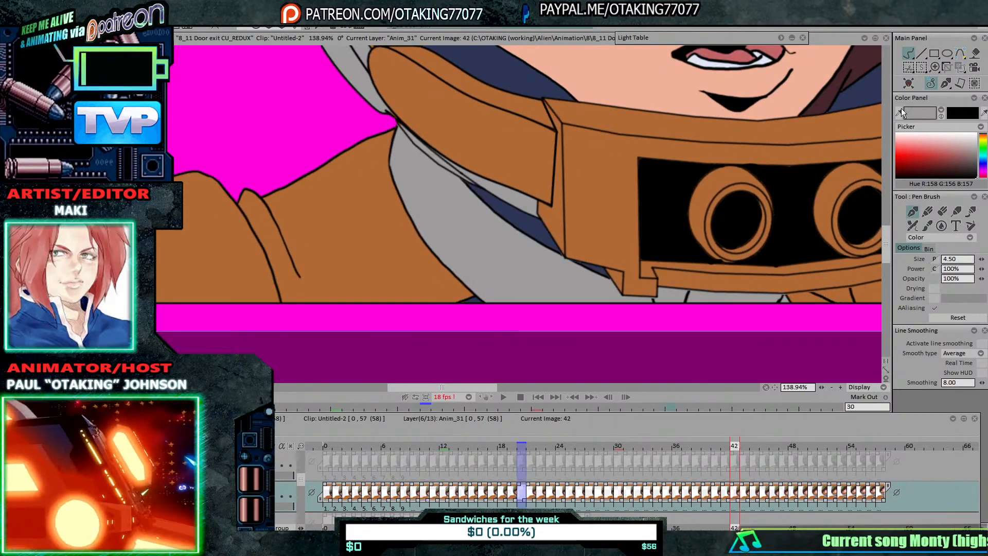
# Step: Sample the navy again, fill the neck opening on frame 41, and touch up its corner with the pen brush
pyautogui.click(900, 111)
pyautogui.click(513, 87)
pyautogui.press('Left')
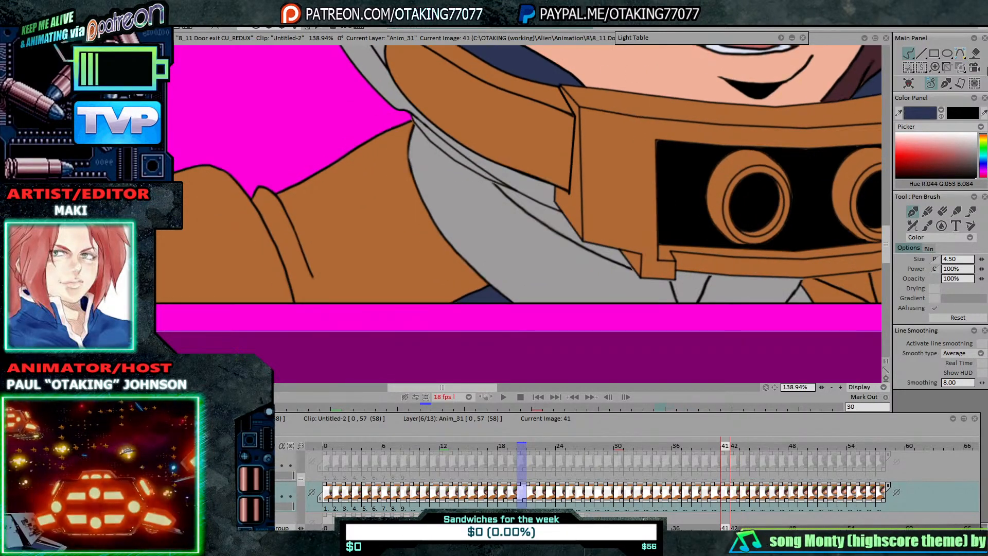
pyautogui.click(975, 53)
pyautogui.click(563, 215)
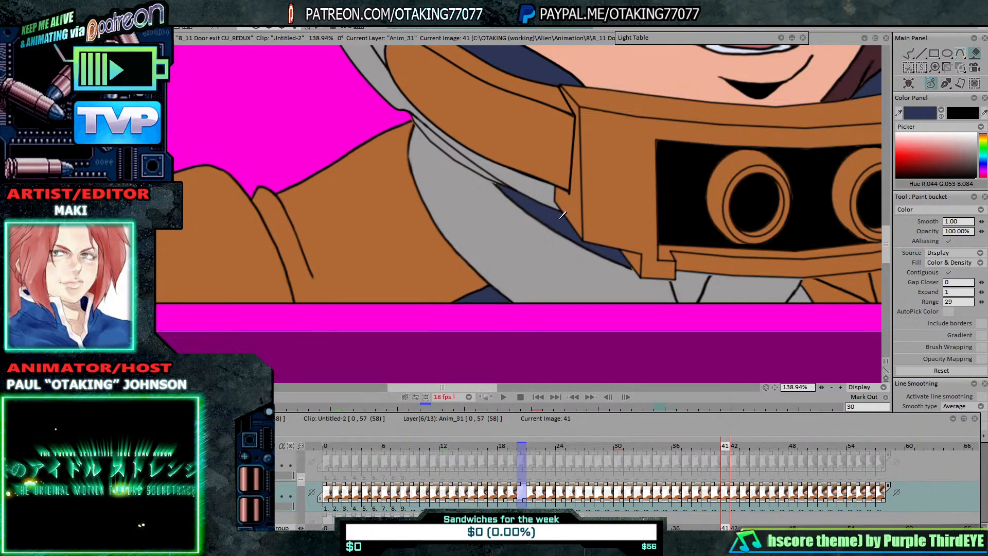
pyautogui.click(909, 53)
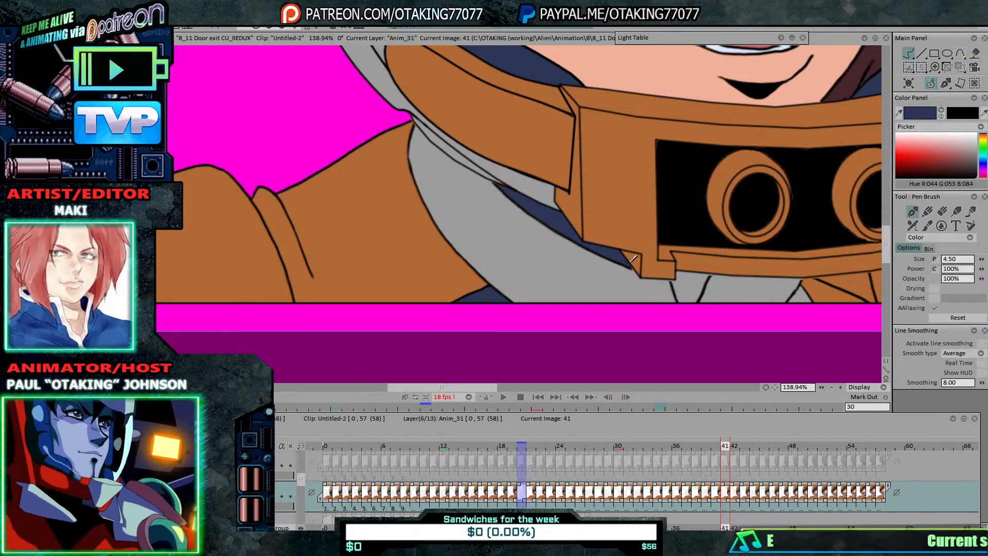
# Step: Fill the neck opening beside the mouthpiece navy on frame 40 and touch up the remaining slivers with the pen brush
pyautogui.press('Left')
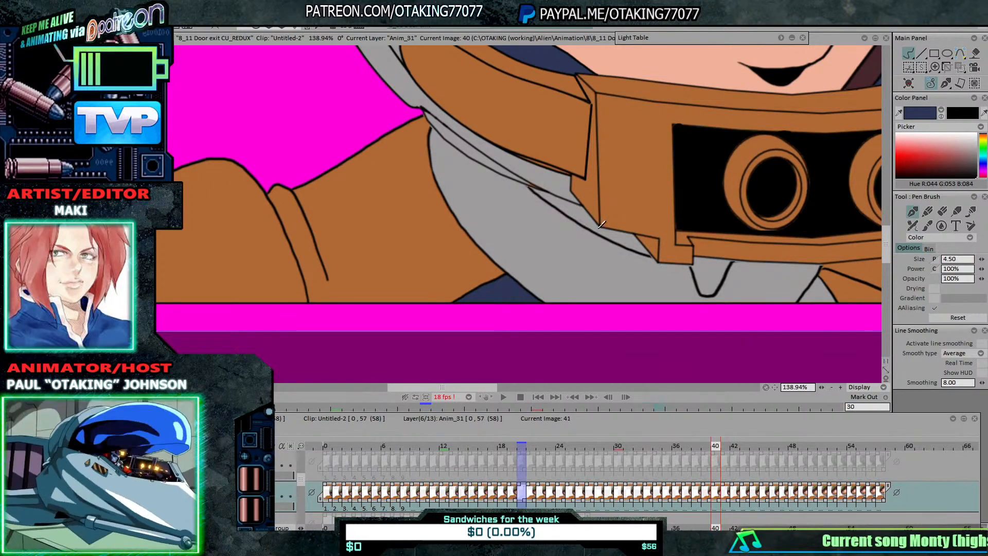
pyautogui.press('Right')
pyautogui.press('Left')
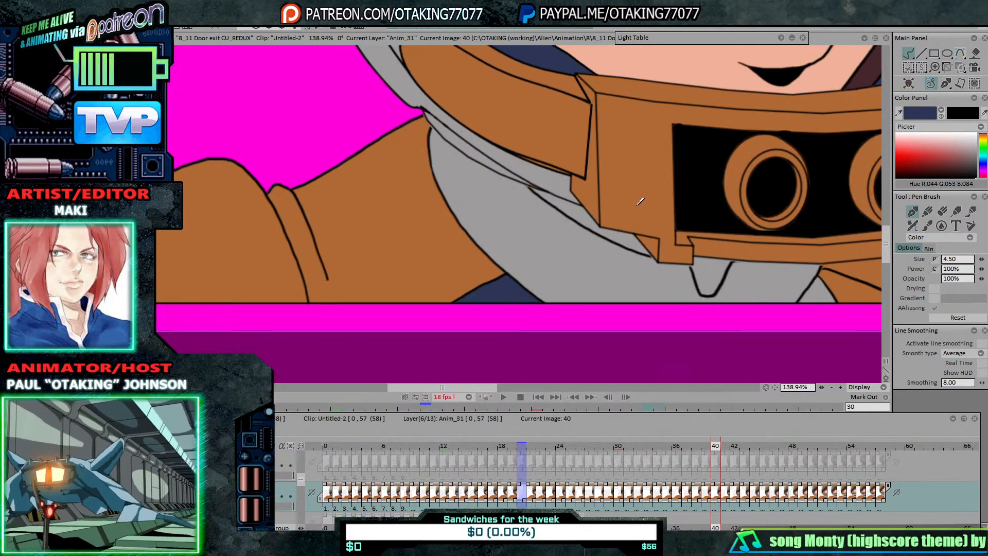
pyautogui.moveTo(571, 225); pyautogui.dragTo(548, 231)
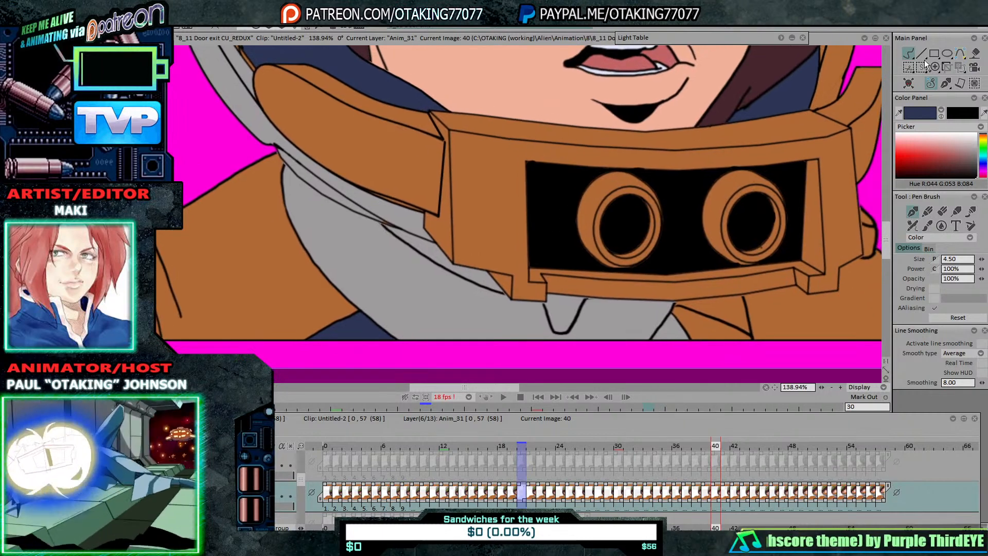
pyautogui.click(972, 54)
pyautogui.click(439, 253)
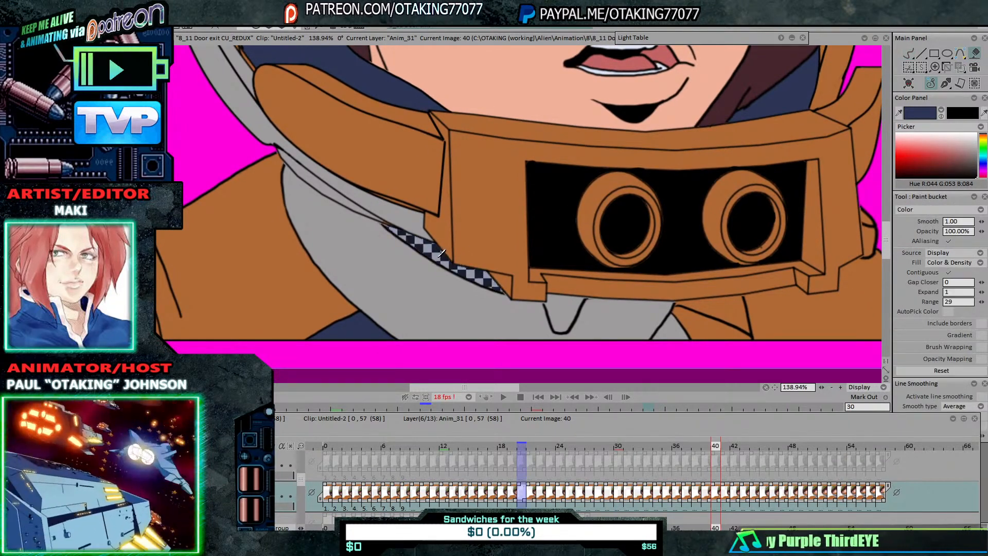
pyautogui.click(908, 53)
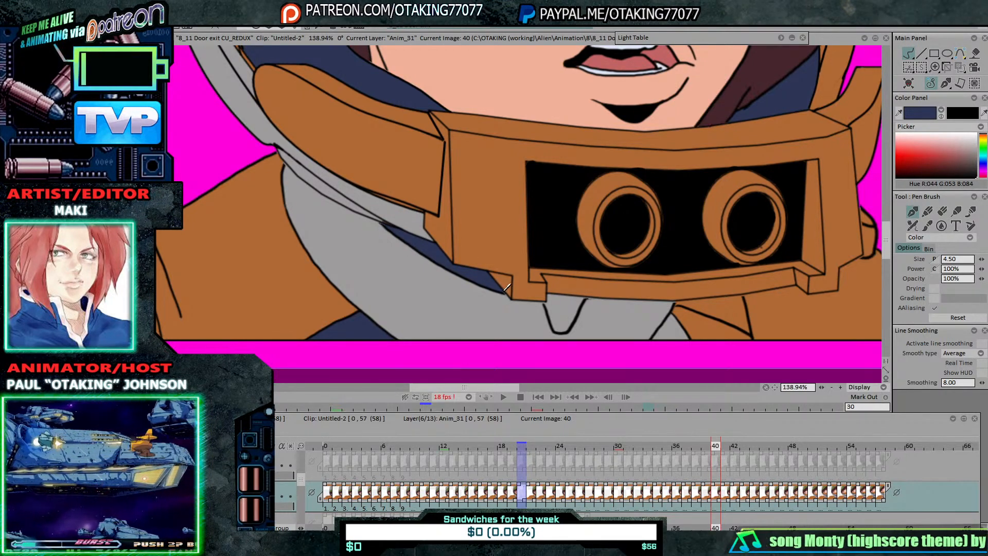
# Step: Check frames 40 to 42 and fill the collar notch below the mouthpiece navy on frames 40 and 41
pyautogui.press('Right')
pyautogui.press('Right')
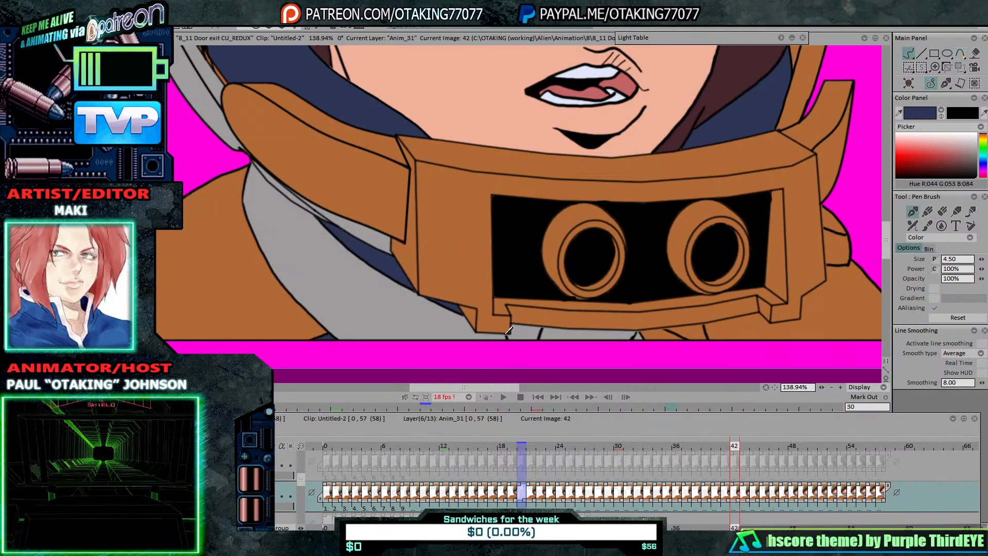
pyautogui.press('Left')
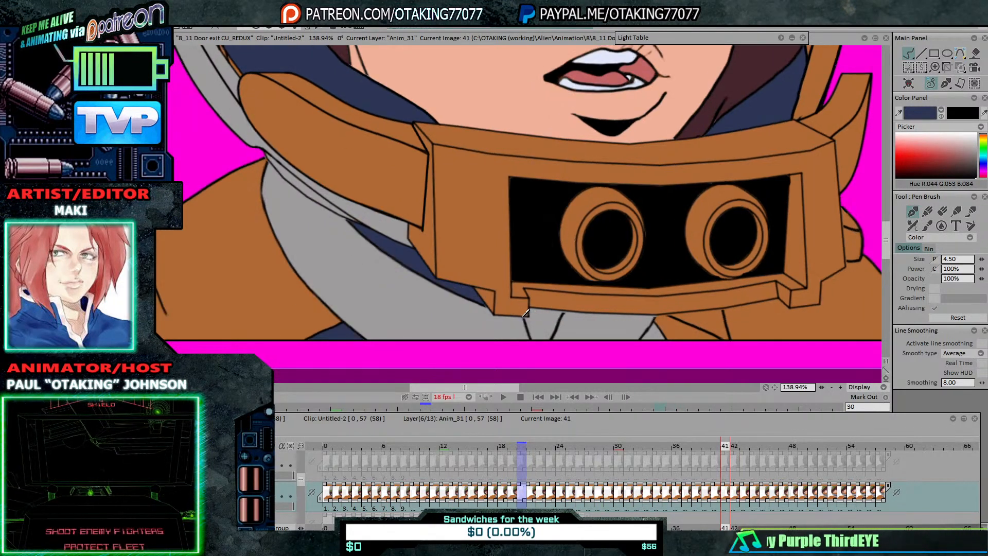
pyautogui.press('Left')
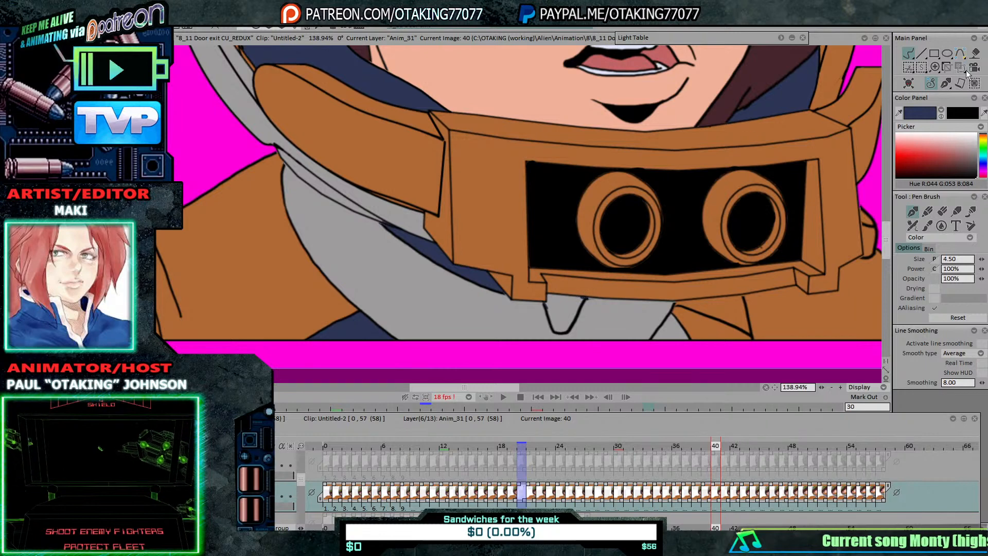
pyautogui.click(975, 54)
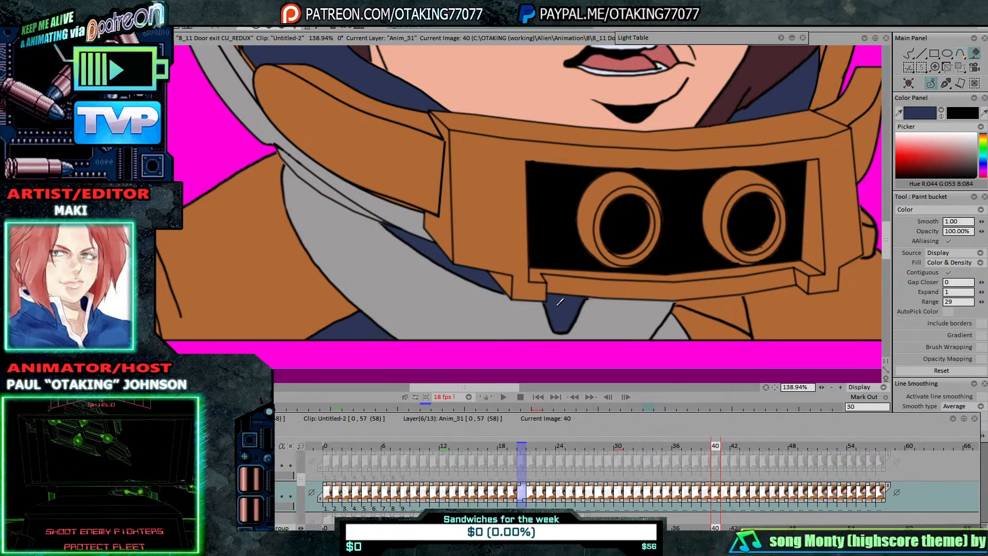
pyautogui.press('Right')
pyautogui.click(549, 316)
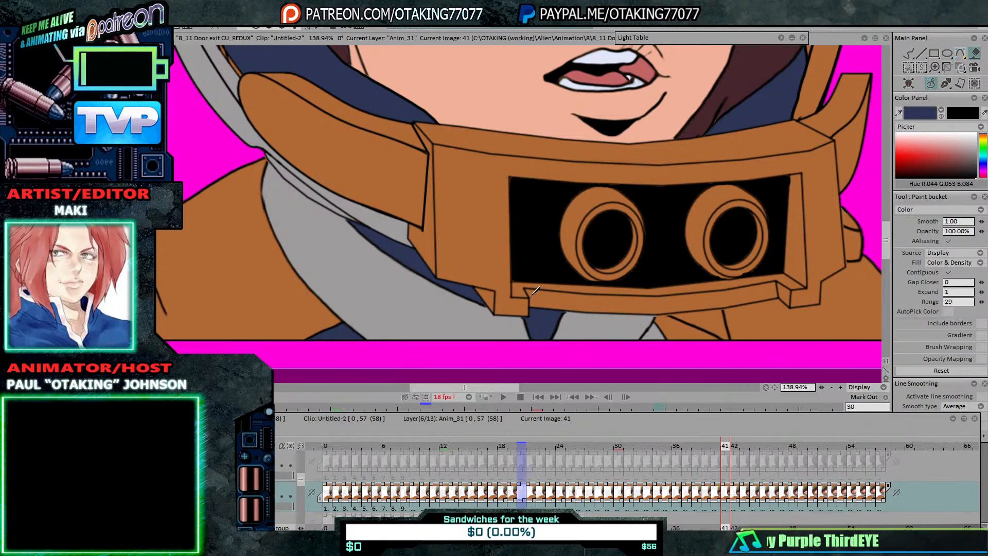
# Step: Check the navy fills up to frame 43, fill the neck opening and notch on frame 39, and touch up the edges with the pen brush
pyautogui.press('Right')
pyautogui.press('Right')
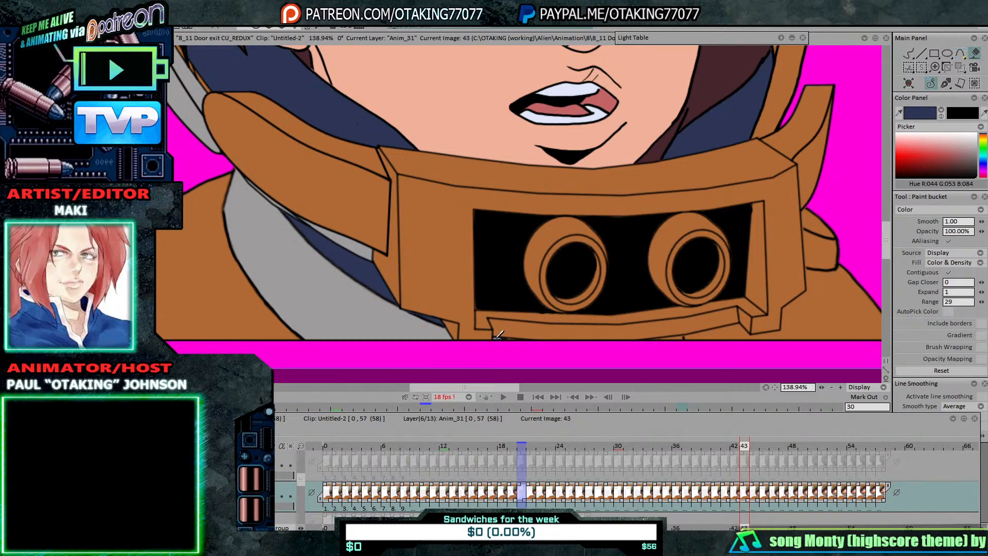
pyautogui.press('Left')
pyautogui.press('Left')
pyautogui.press('Left')
pyautogui.press('Left')
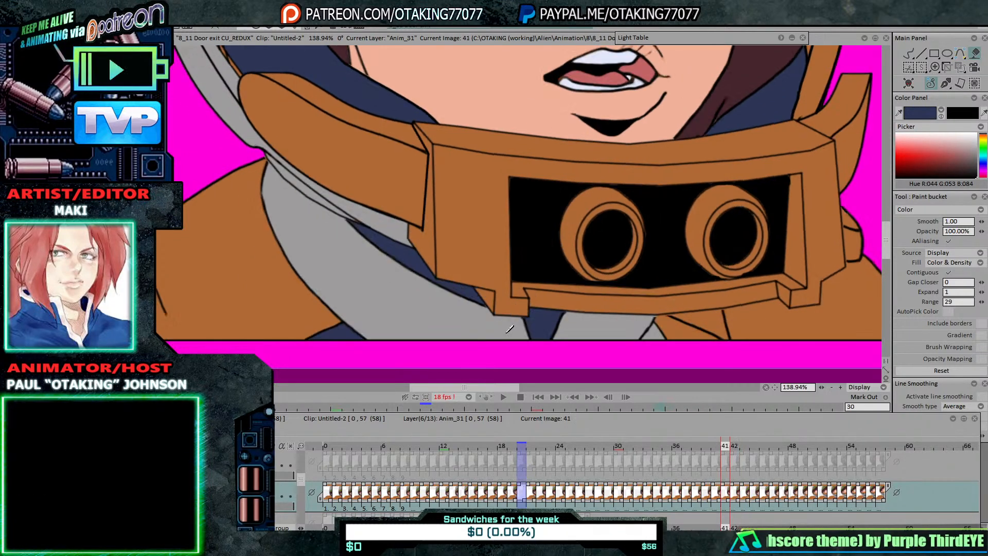
pyautogui.click(575, 293)
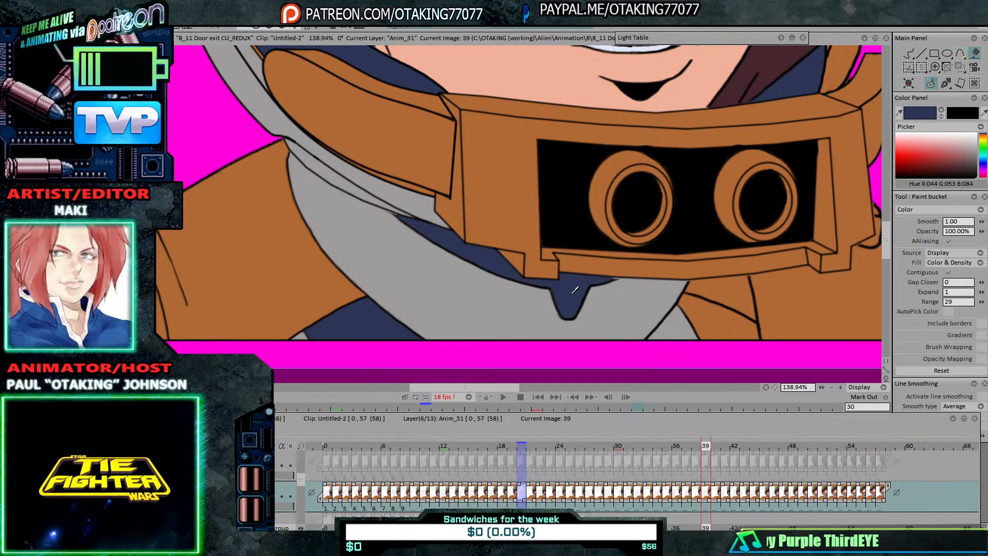
pyautogui.click(907, 54)
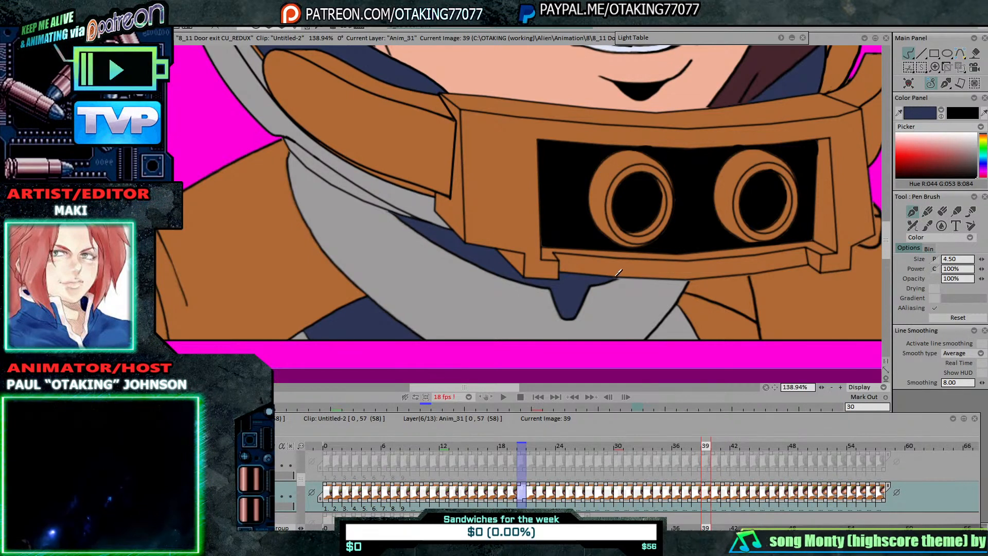
# Step: Patch the neck opening's outline on frame 38, fill it navy, and clean up the collar edge with the sampled grey
pyautogui.press('Left')
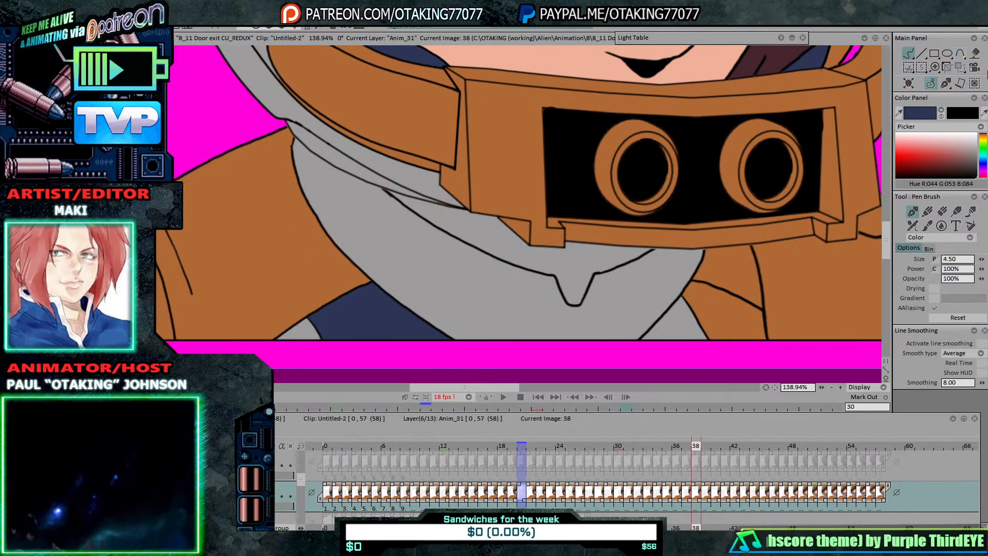
pyautogui.click(974, 53)
pyautogui.press('Left')
pyautogui.press('Right')
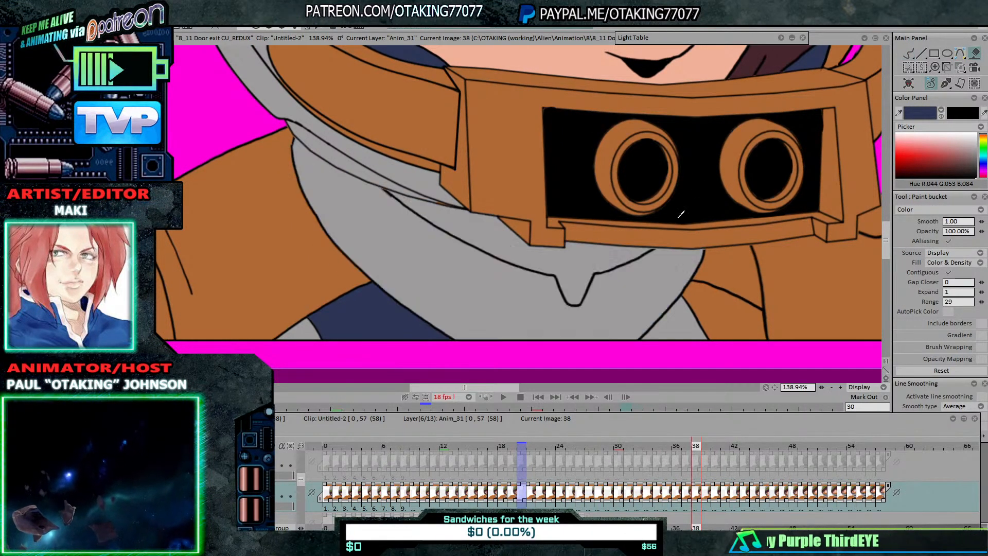
pyautogui.click(909, 54)
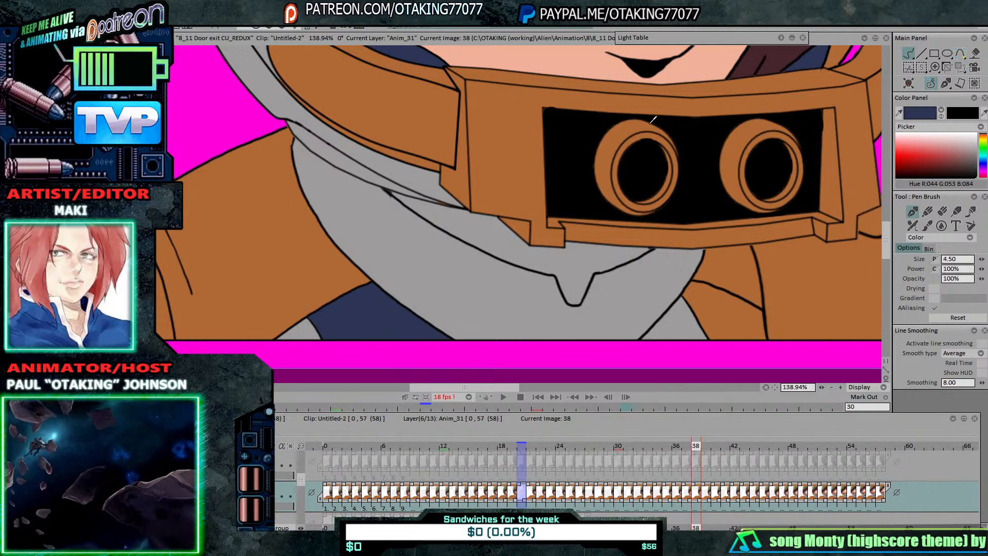
pyautogui.click(974, 54)
pyautogui.click(586, 263)
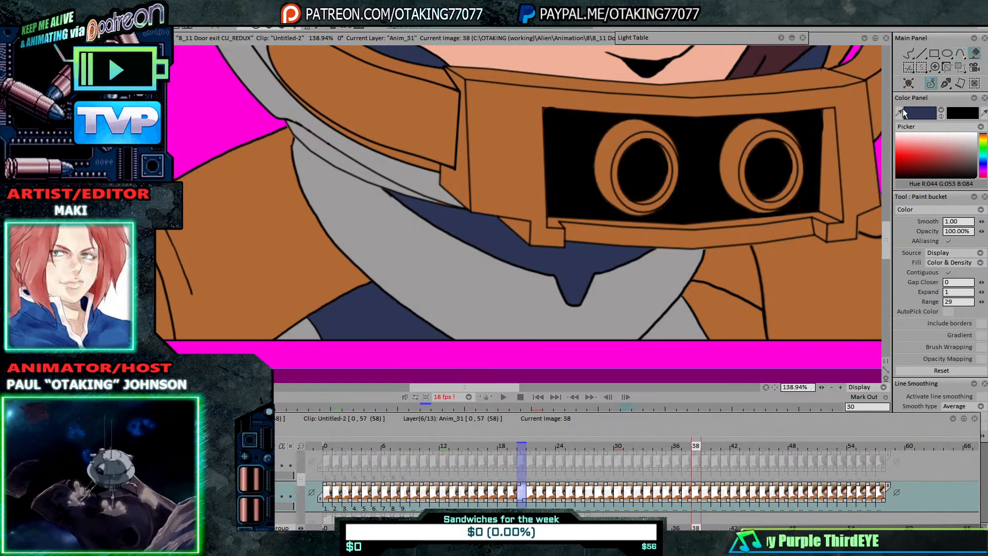
pyautogui.click(908, 54)
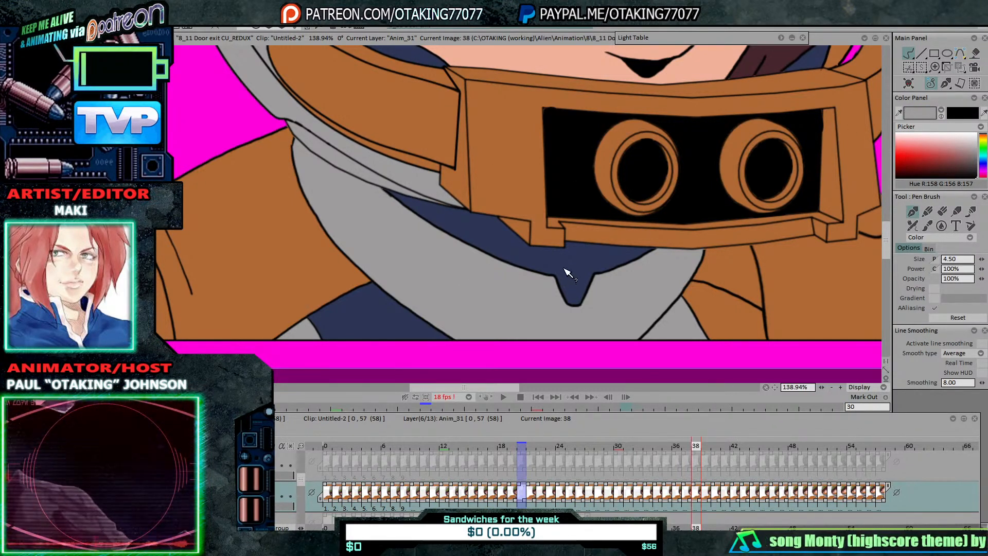
# Step: Undo the first navy fill on frame 37, close the outline gaps with the pen brush, and refill the neck opening navy
pyautogui.press('Left')
pyautogui.press('f')
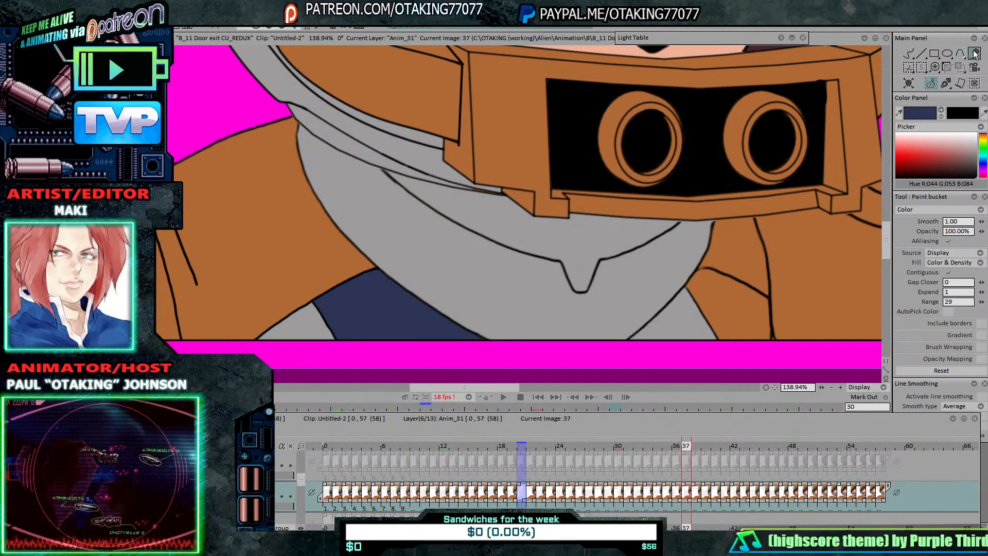
pyautogui.click(580, 237)
pyautogui.hotkey('ctrl', 'z')
pyautogui.press('b')
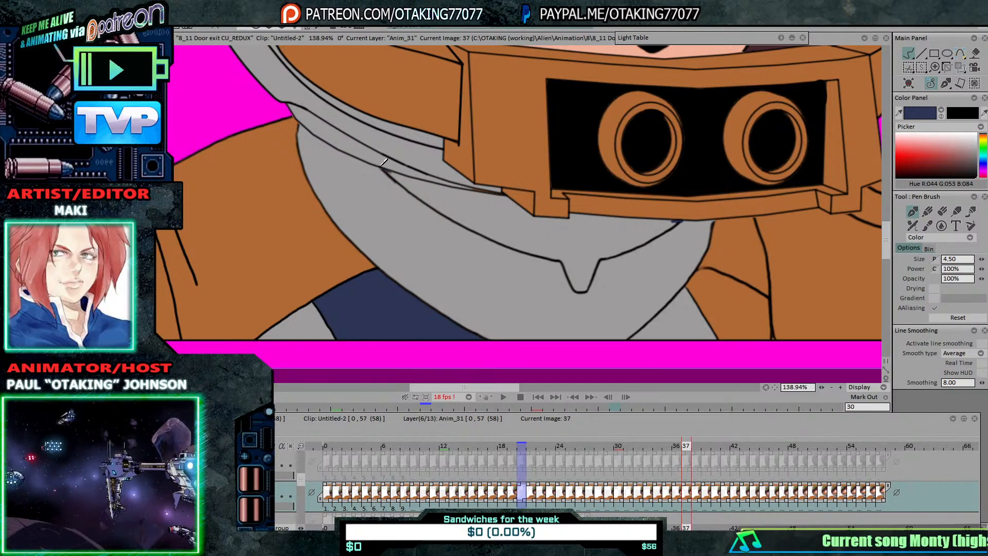
pyautogui.click(974, 53)
pyautogui.click(575, 238)
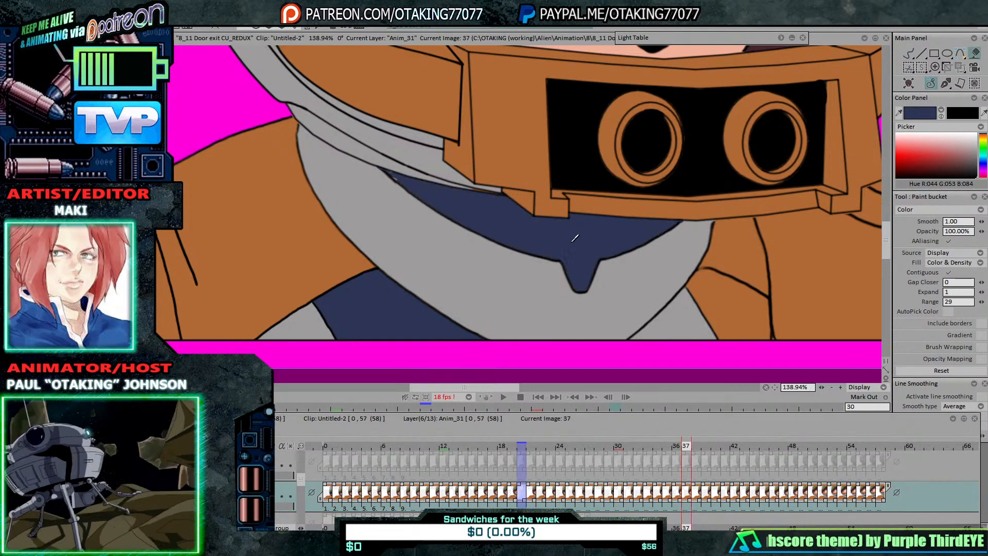
# Step: Redo the navy neck opening fill on frame 36 after patching its outline with the pen brush, and fill the opening on frame 35
pyautogui.press('Left')
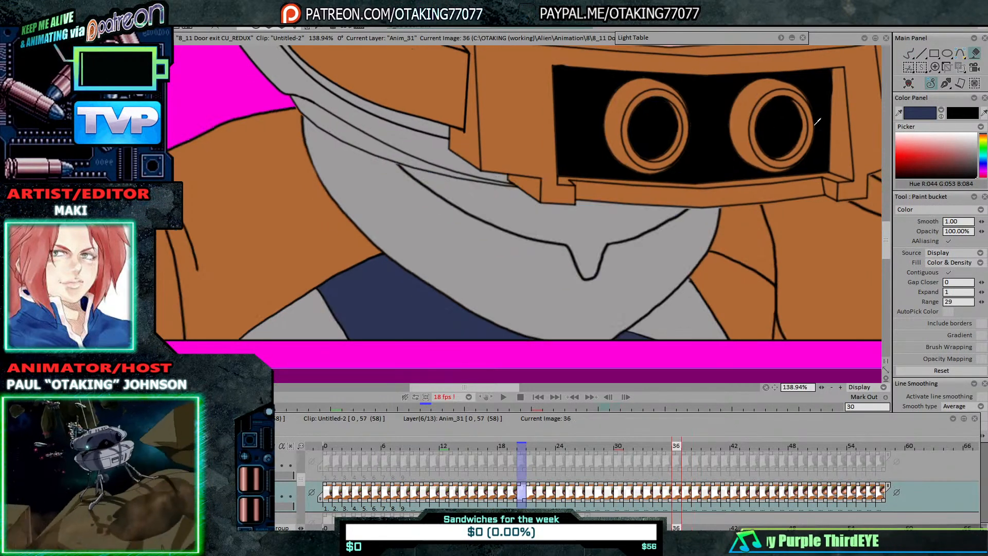
pyautogui.click(605, 226)
pyautogui.hotkey('ctrl', 'z')
pyautogui.click(908, 53)
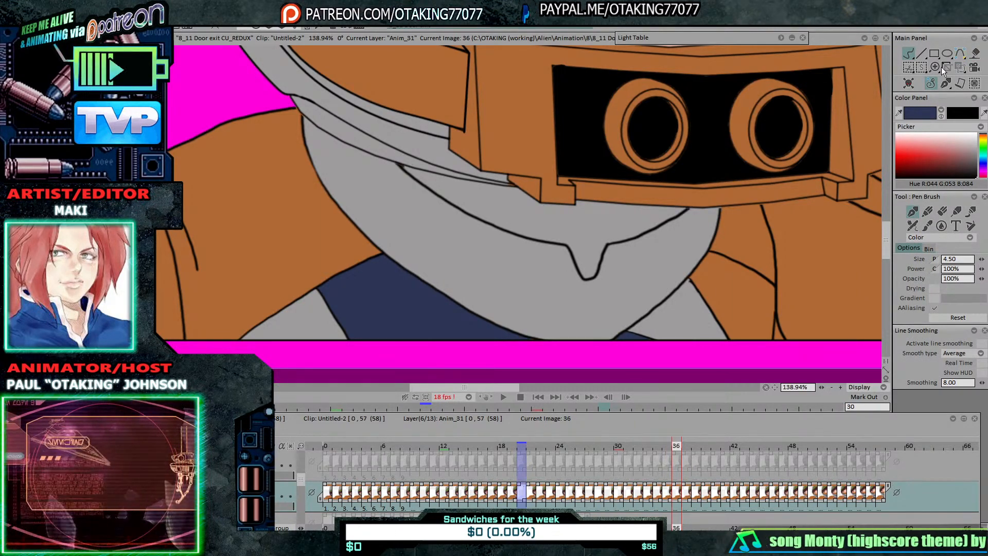
pyautogui.click(975, 53)
pyautogui.click(591, 222)
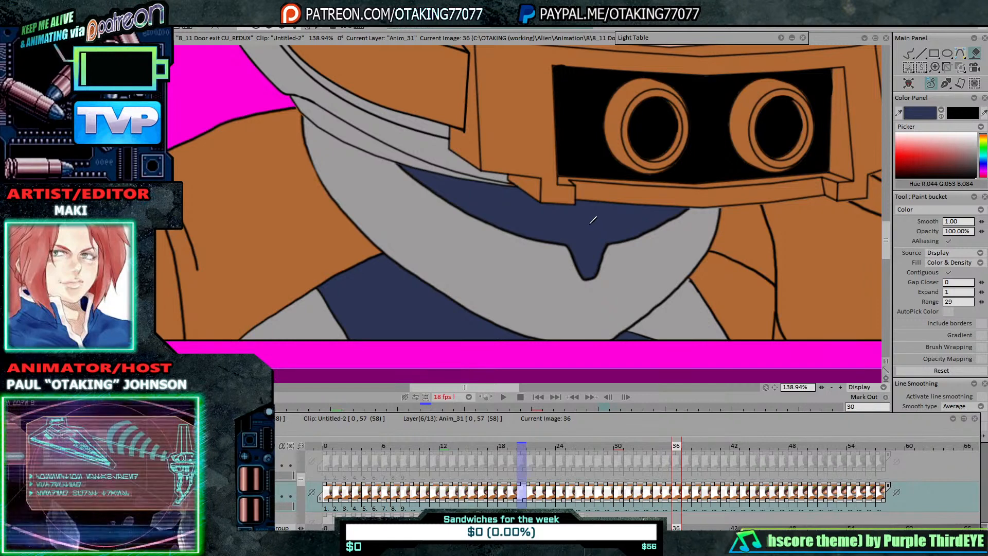
pyautogui.press('Left')
pyautogui.click(595, 218)
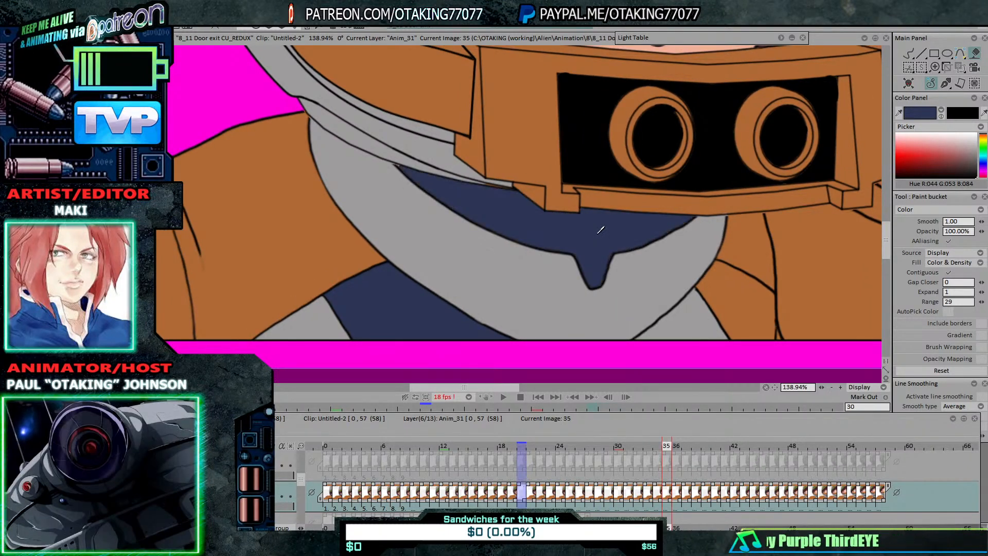
# Step: Touch up the edges of the neck opening and collar on frame 35 with the pen brush, comparing against frame 36
pyautogui.click(908, 53)
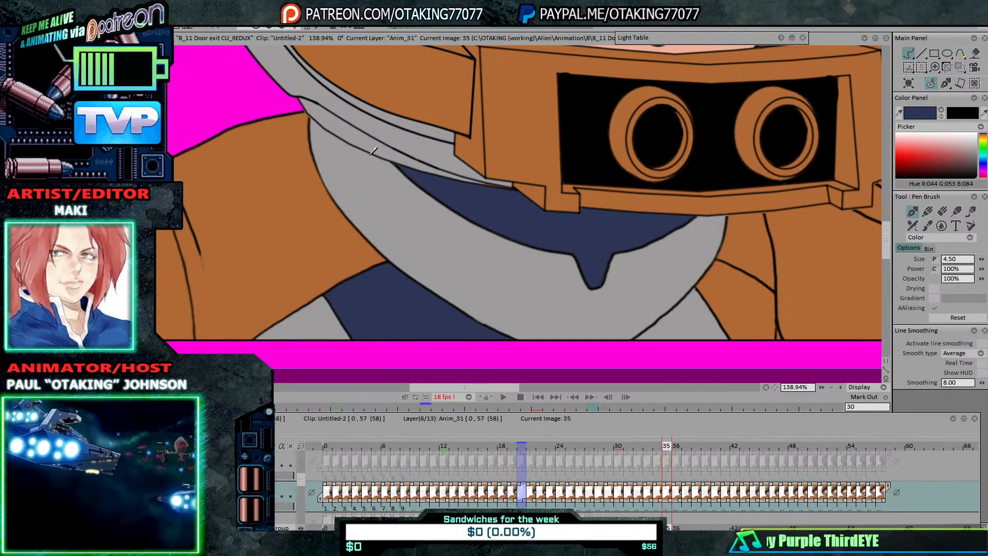
pyautogui.press('Left')
pyautogui.press('Right')
pyautogui.press('Right')
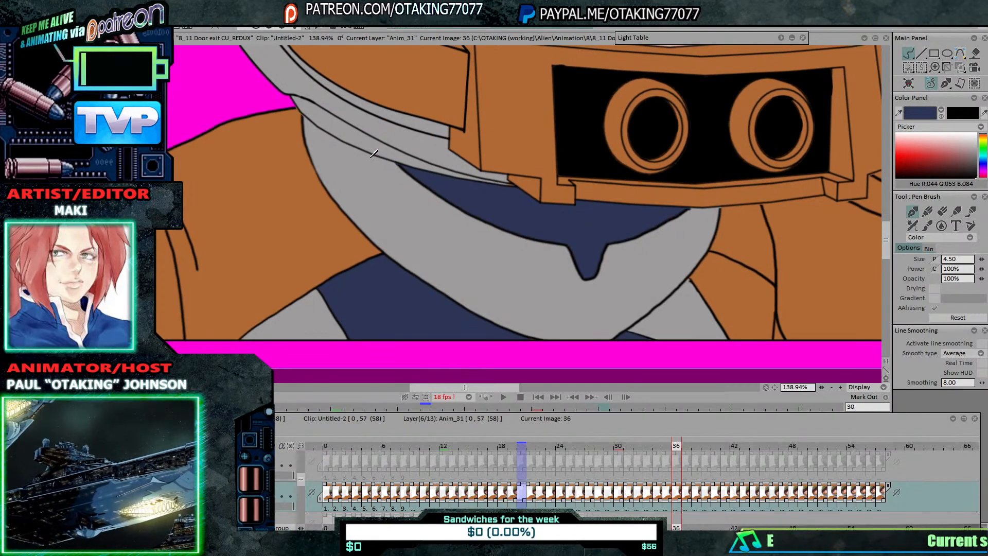
pyautogui.press('Left')
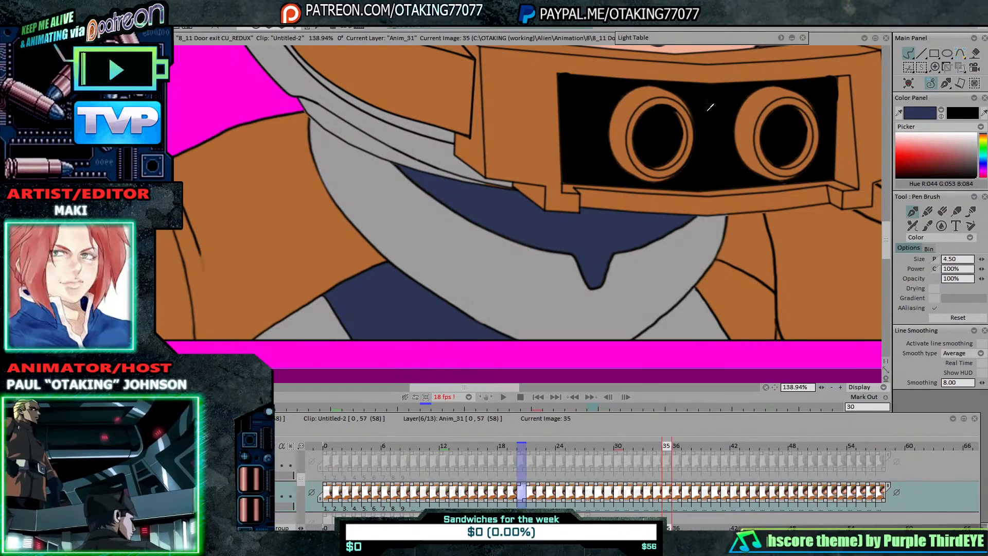
# Step: Check the navy neck opening fills by stepping through frames 33 to 37 and beyond with the paint bucket ready
pyautogui.click(974, 54)
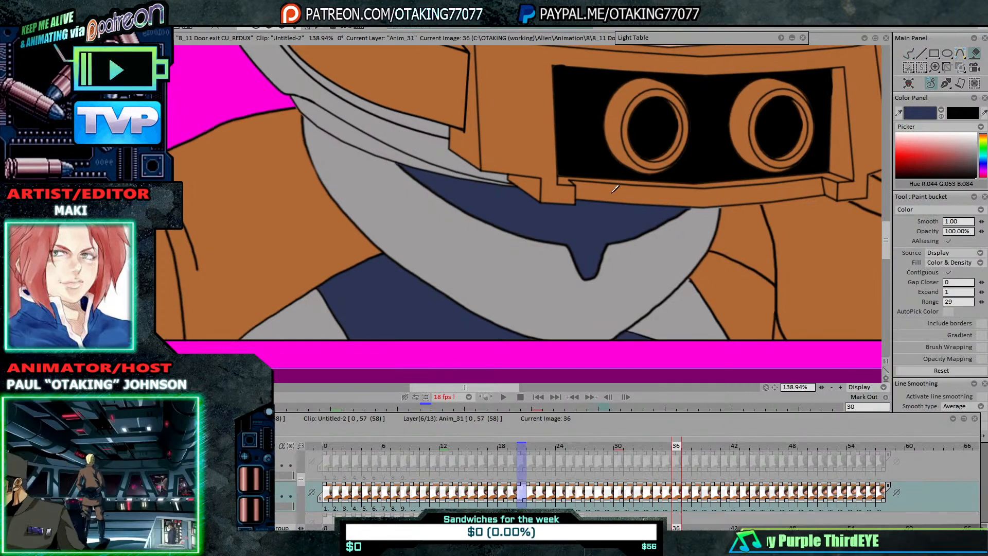
pyautogui.press('Right')
pyautogui.press('Right')
pyautogui.press('Right')
pyautogui.press('Right')
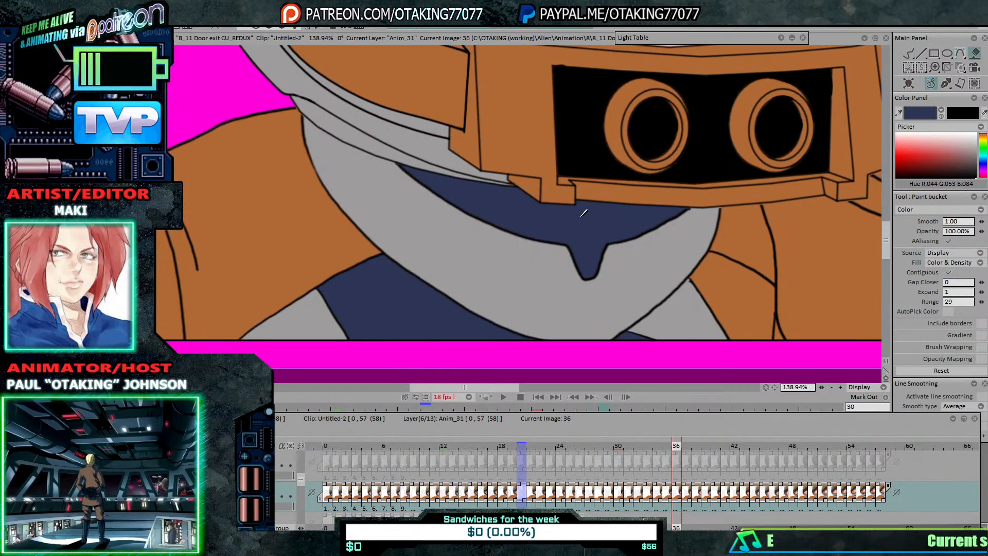
pyautogui.press('Left')
pyautogui.press('Left')
pyautogui.press('Left')
pyautogui.press('Left')
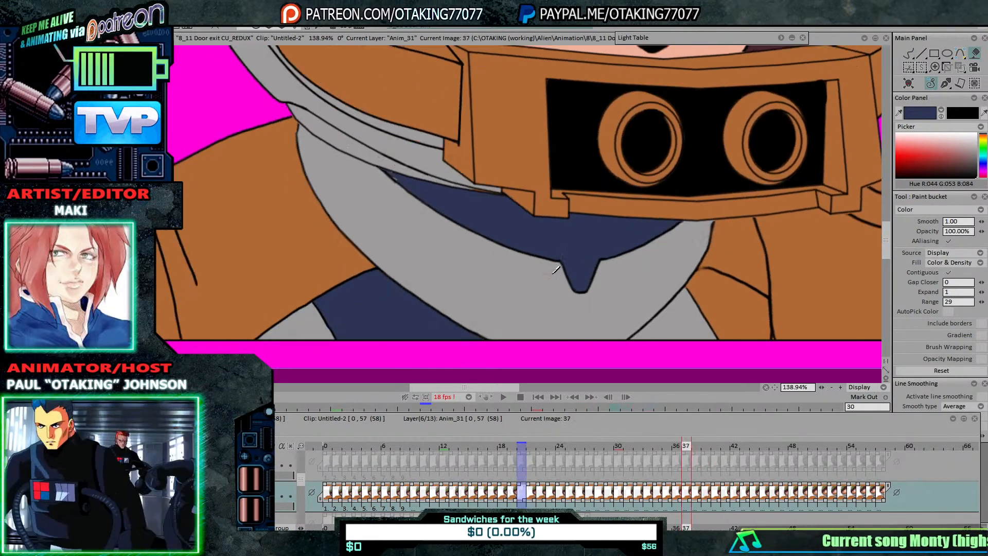
pyautogui.press('Left')
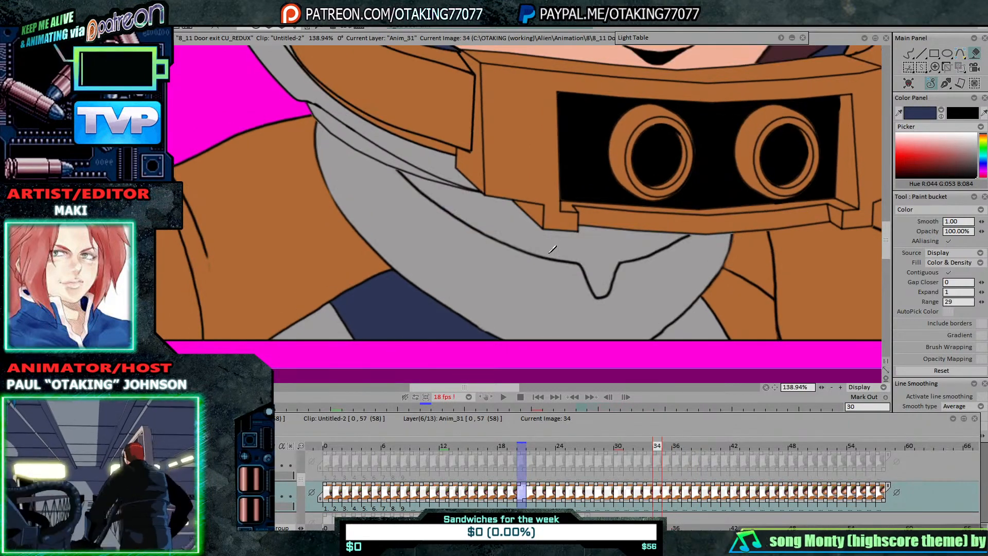
pyautogui.press('Right')
pyautogui.press('Left')
pyautogui.press('Left')
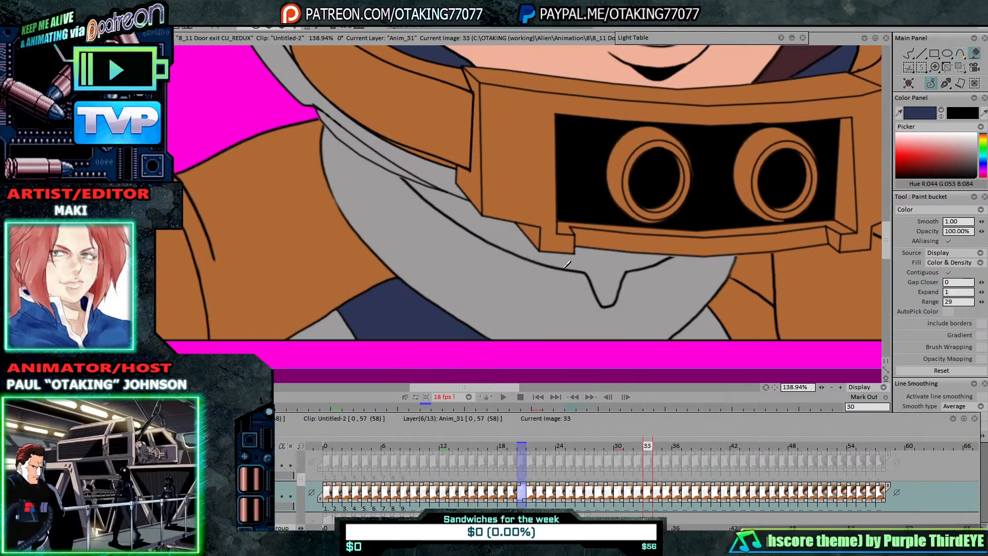
# Step: Fill the neck opening and notch on frame 34 navy, and touch up its outline with the pen brush
pyautogui.press('Right')
pyautogui.press('Right')
pyautogui.press('Left')
pyautogui.rightClick(606, 248)
pyautogui.click(608, 246)
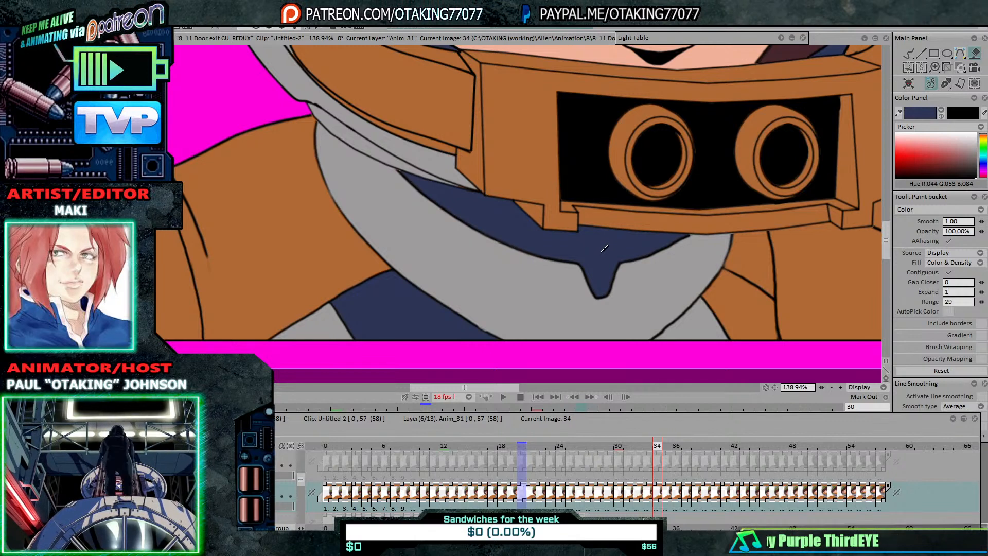
pyautogui.click(909, 54)
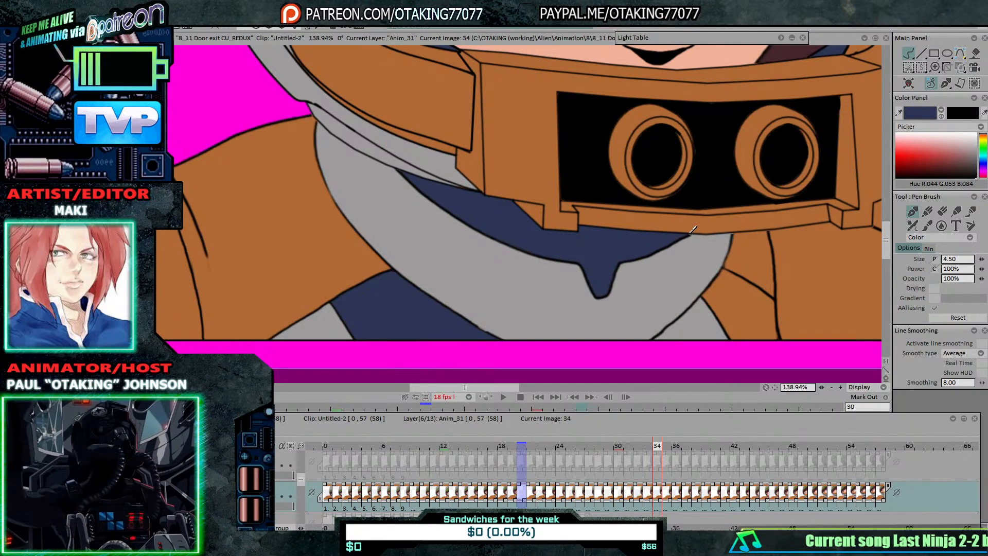
# Step: Fill the notch and the orange strip beside the breathing unit on frame 32 navy, and touch up the edges with the pen brush
pyautogui.press('Left')
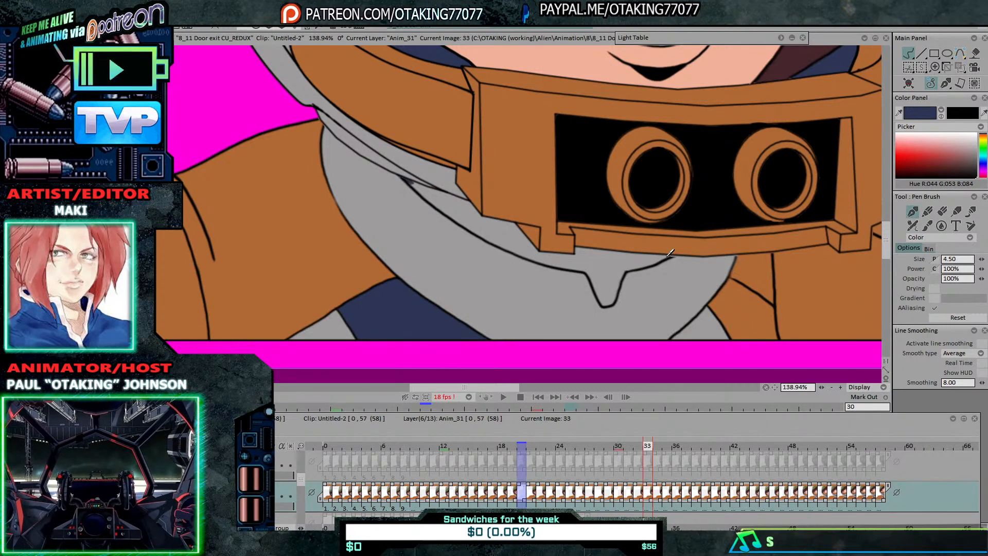
pyautogui.click(972, 66)
pyautogui.press('Left')
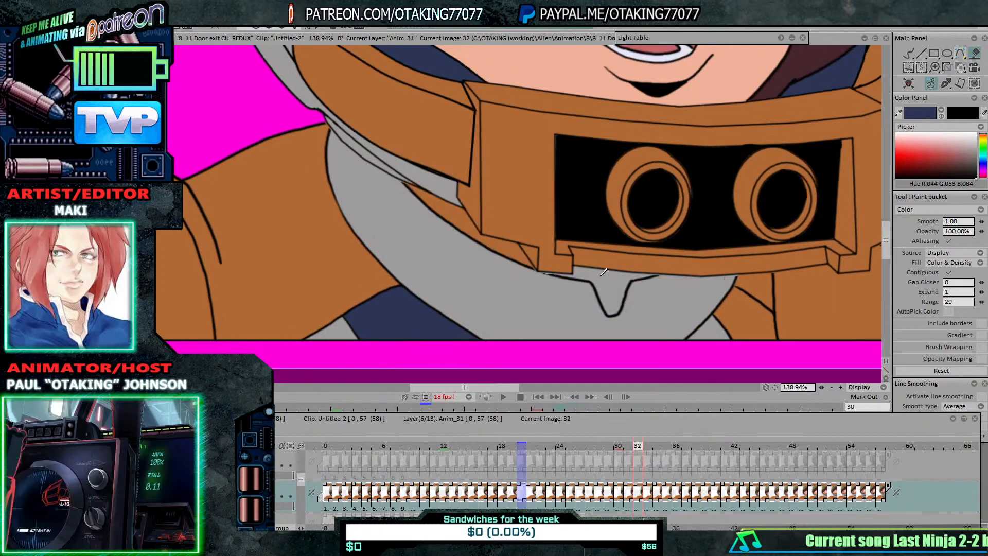
pyautogui.click(601, 275)
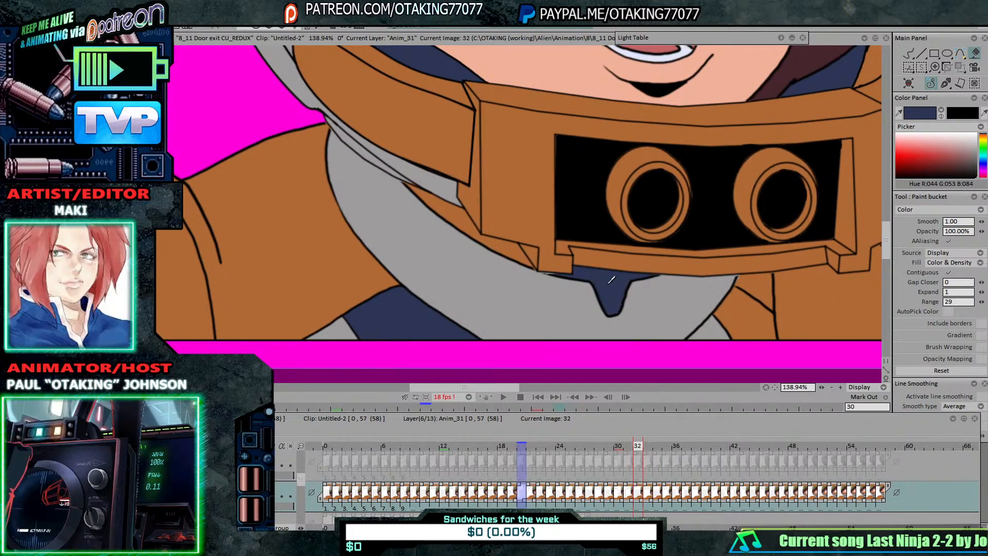
pyautogui.click(504, 242)
pyautogui.click(910, 56)
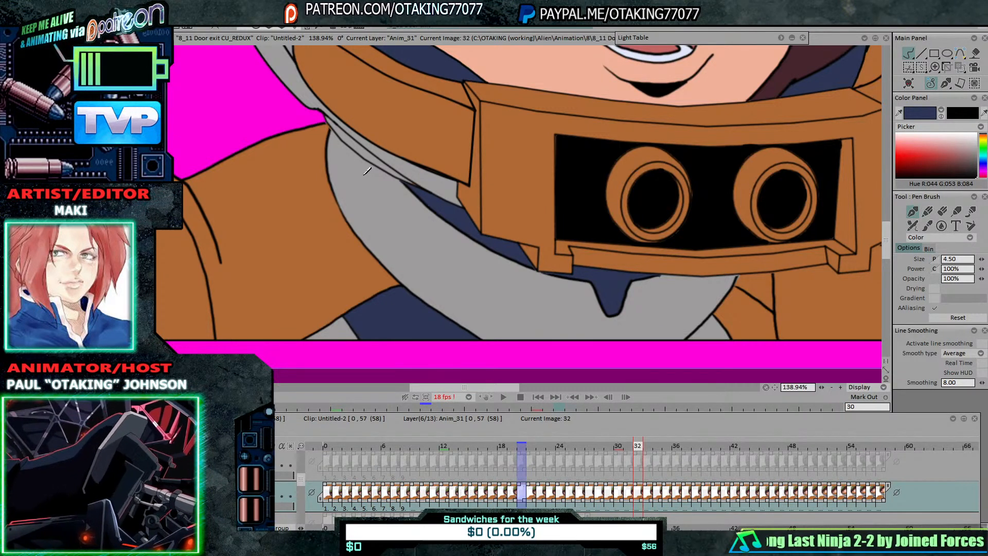
# Step: Fill the neck opening strip, the small gap beneath it and the lower chest area on frame 31 navy
pyautogui.click(973, 53)
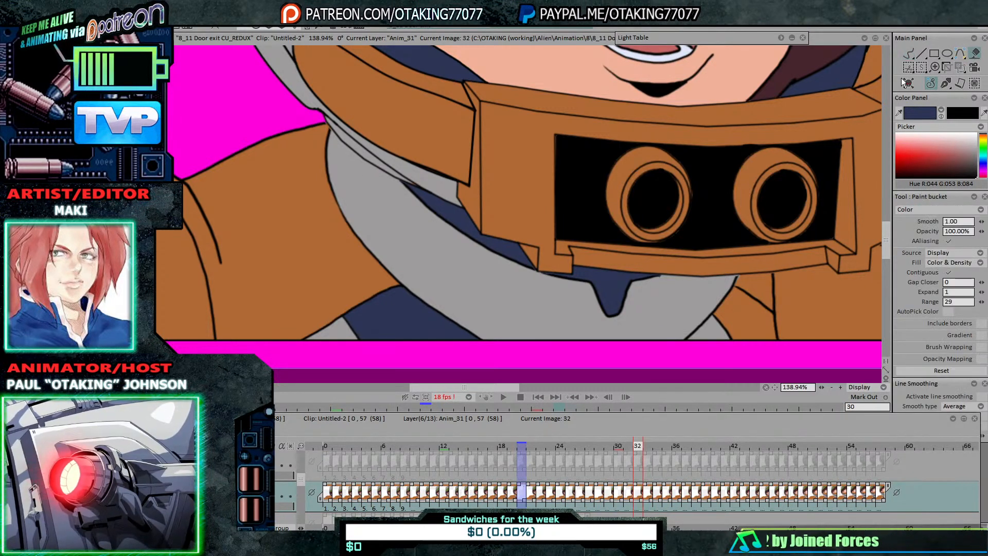
pyautogui.press('Left')
pyautogui.click(463, 222)
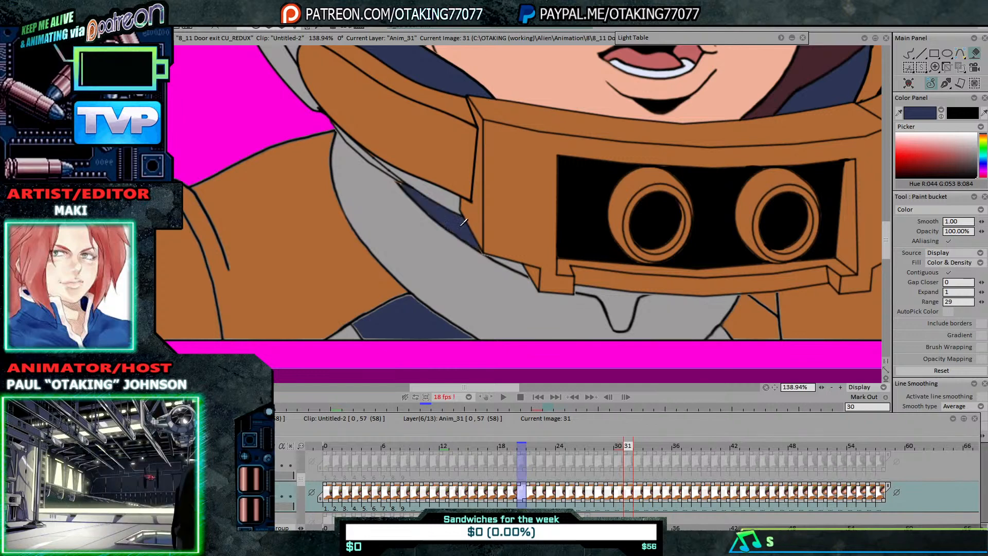
pyautogui.click(401, 327)
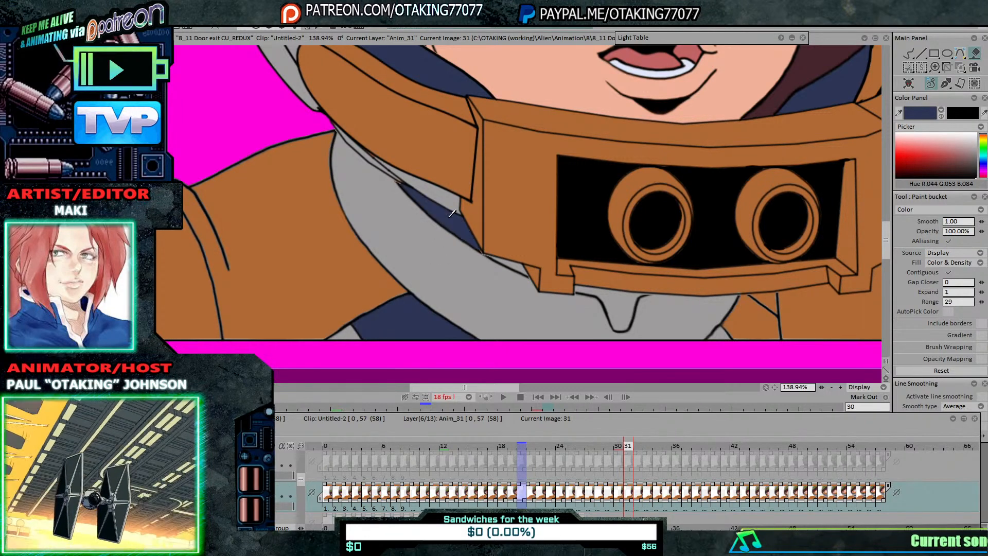
pyautogui.click(518, 266)
# Step: Undo the leaking navy fills of the notch on frame 31, close the outline gaps with the pen brush, and refill the notch
pyautogui.click(631, 298)
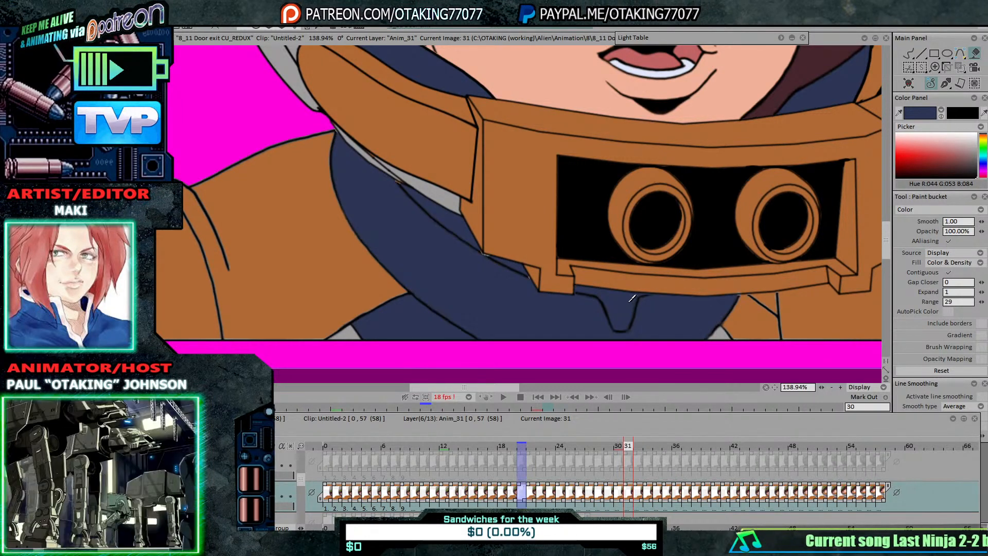
pyautogui.click(908, 54)
pyautogui.hotkey('ctrl', 'z')
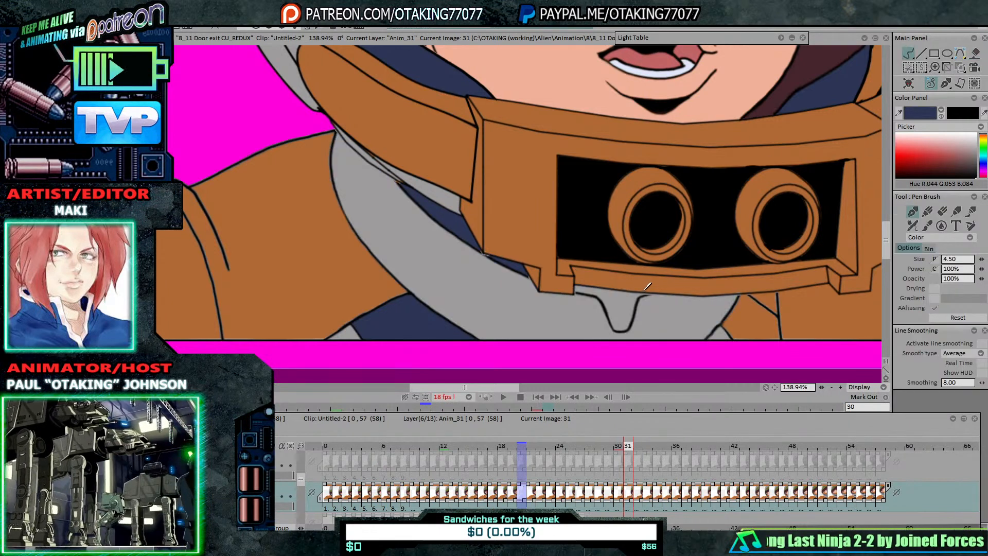
pyautogui.click(974, 53)
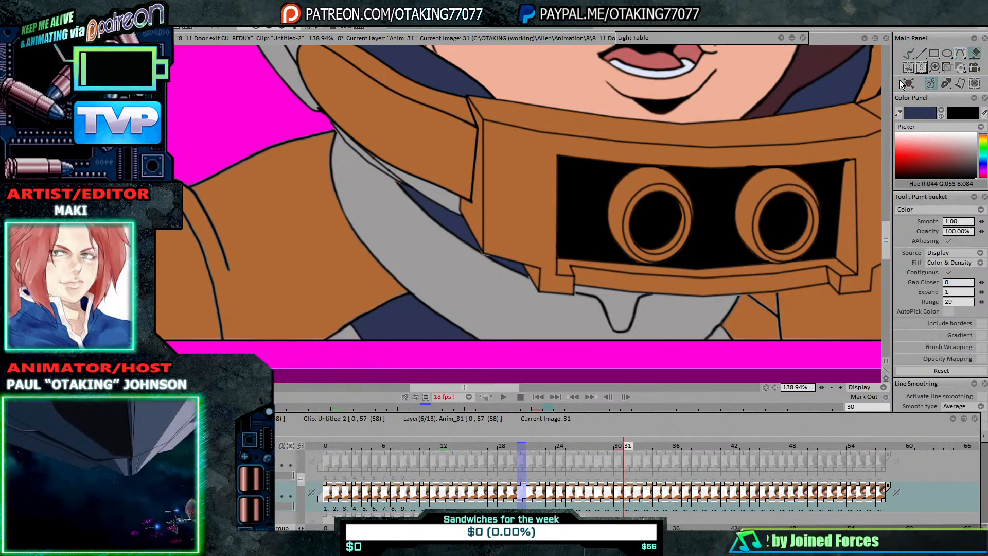
pyautogui.click(625, 301)
pyautogui.hotkey('ctrl', 'z')
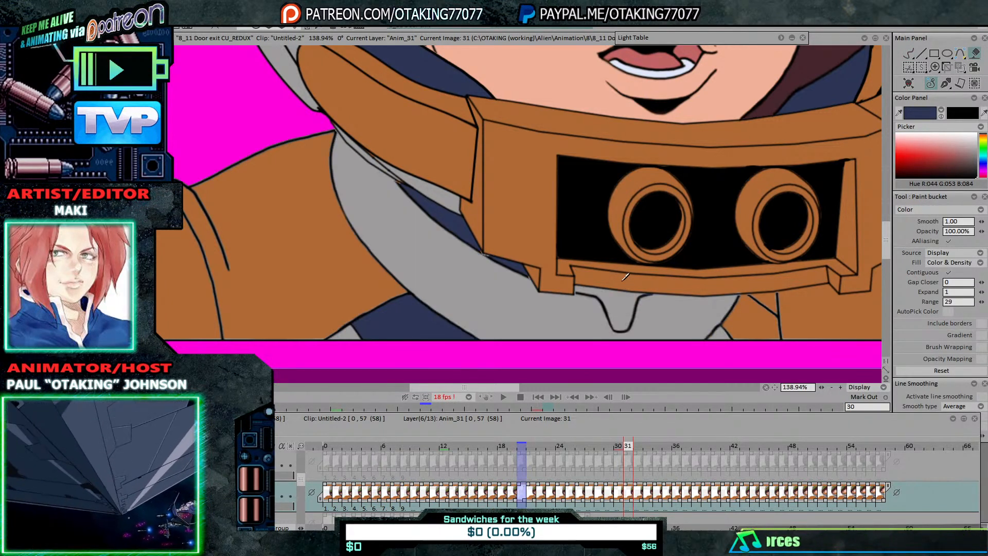
pyautogui.click(908, 54)
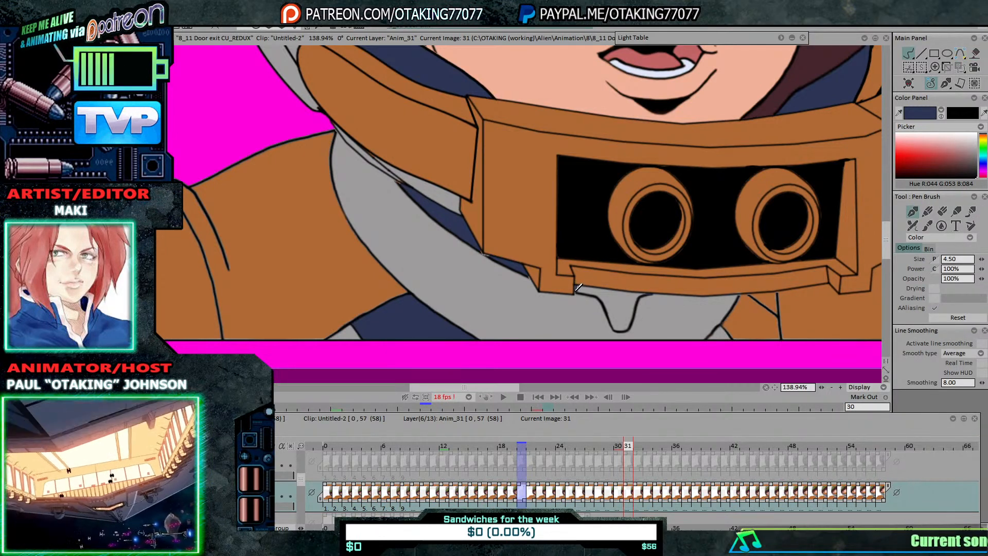
pyautogui.click(974, 54)
pyautogui.click(620, 304)
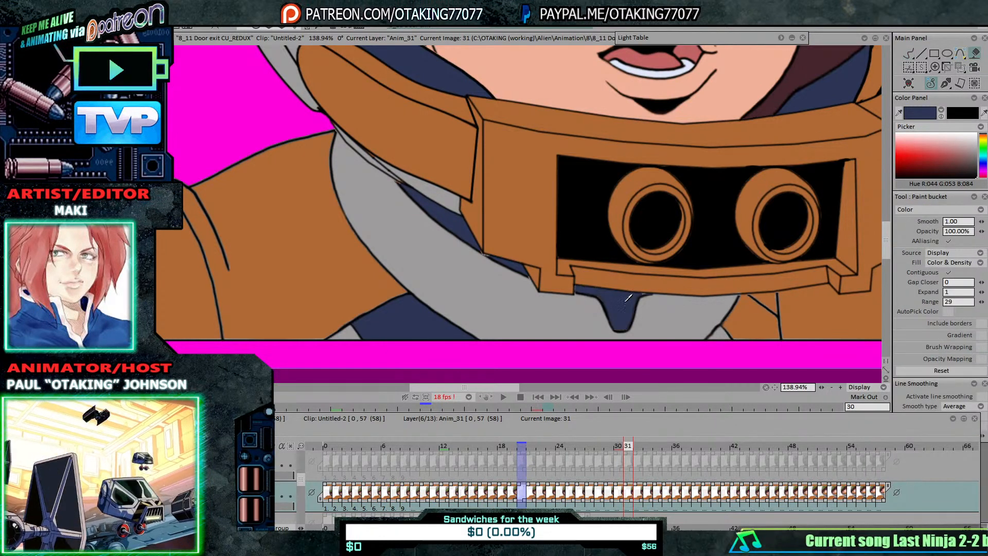
pyautogui.click(910, 55)
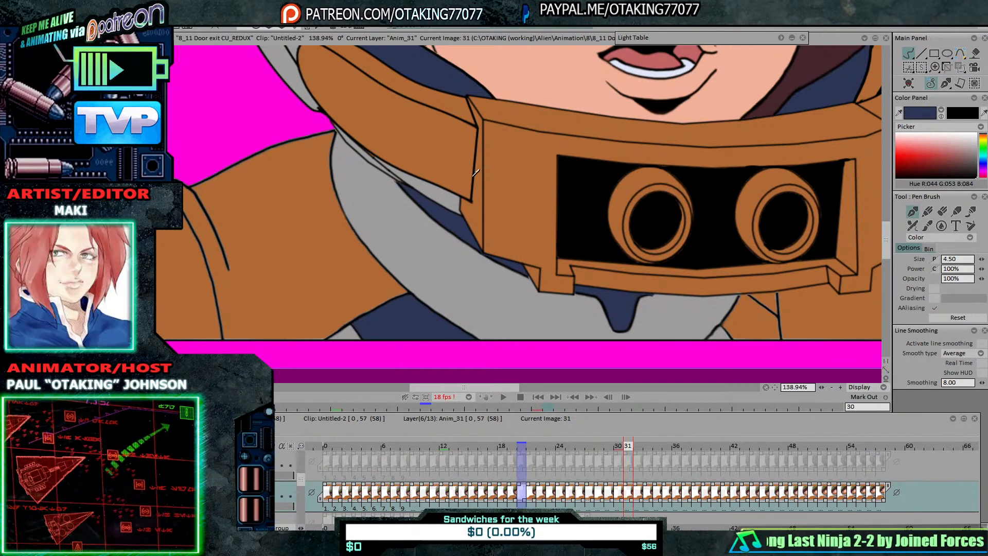
# Step: Sample the suit's orange and fill the shoulder and arm sections and the unpainted gap beside the collar on frame 31
pyautogui.keyDown('ctrl'); pyautogui.click(751, 291); pyautogui.keyUp('ctrl')
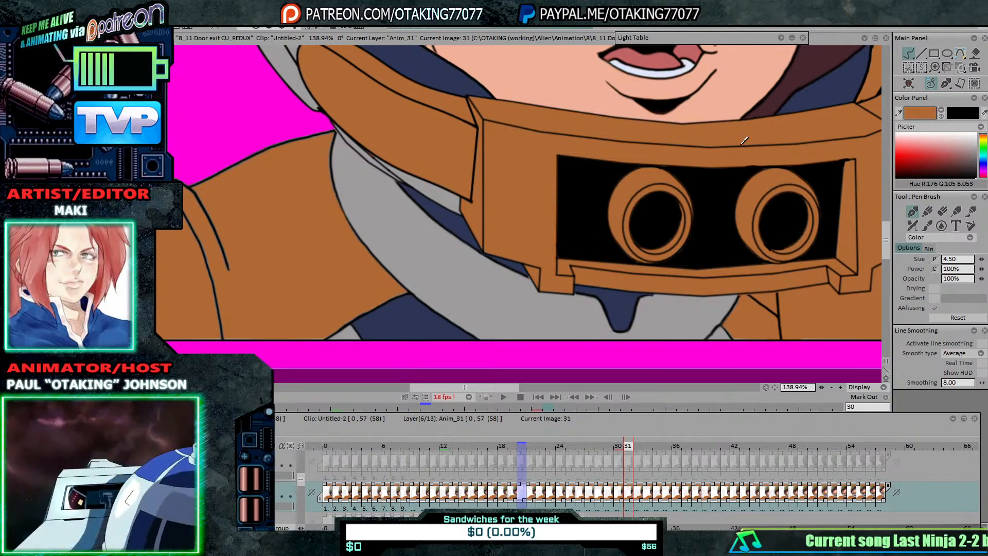
pyautogui.click(975, 54)
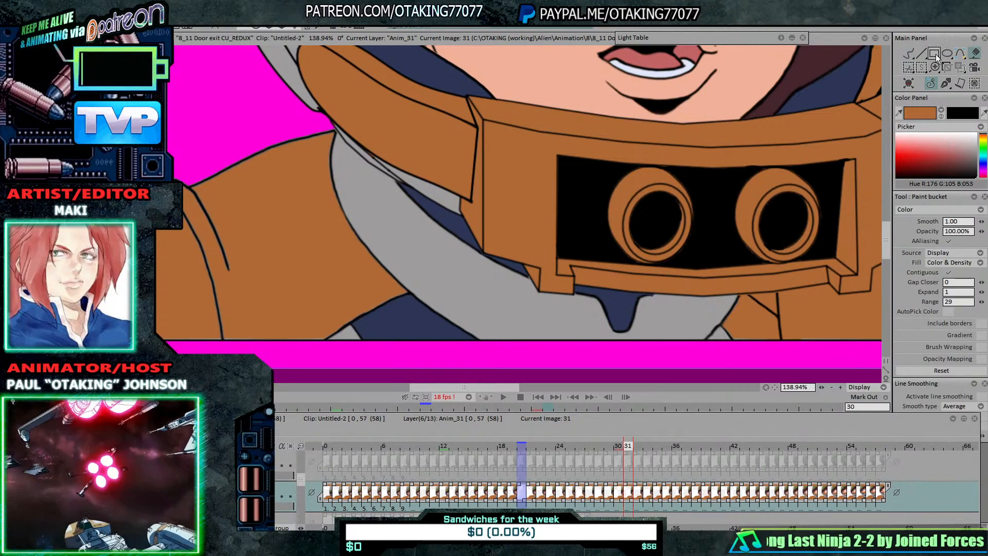
pyautogui.click(283, 283)
pyautogui.moveTo(189, 277); pyautogui.dragTo(452, 272)
pyautogui.click(292, 274)
pyautogui.click(311, 275)
pyautogui.click(285, 329)
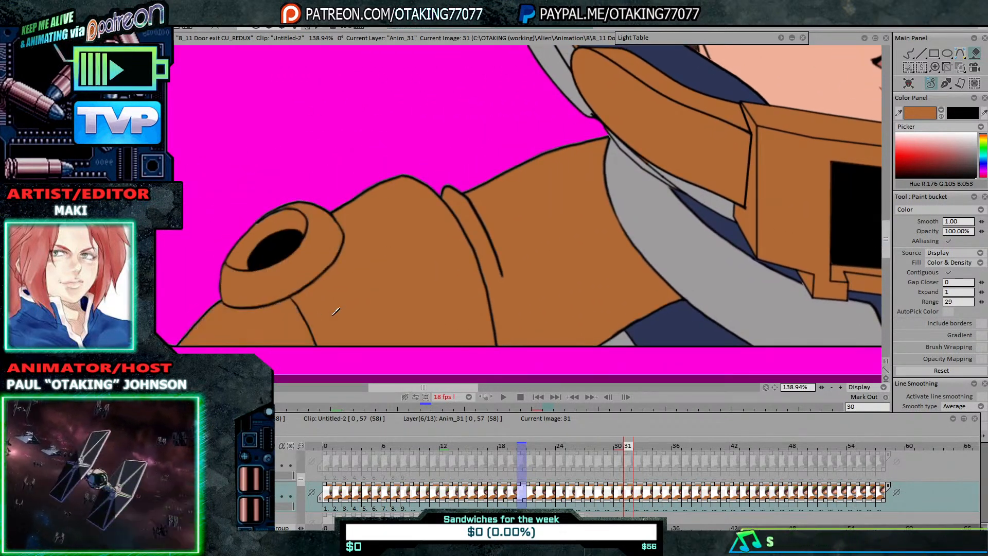
pyautogui.click(411, 289)
pyautogui.moveTo(621, 281); pyautogui.dragTo(588, 274)
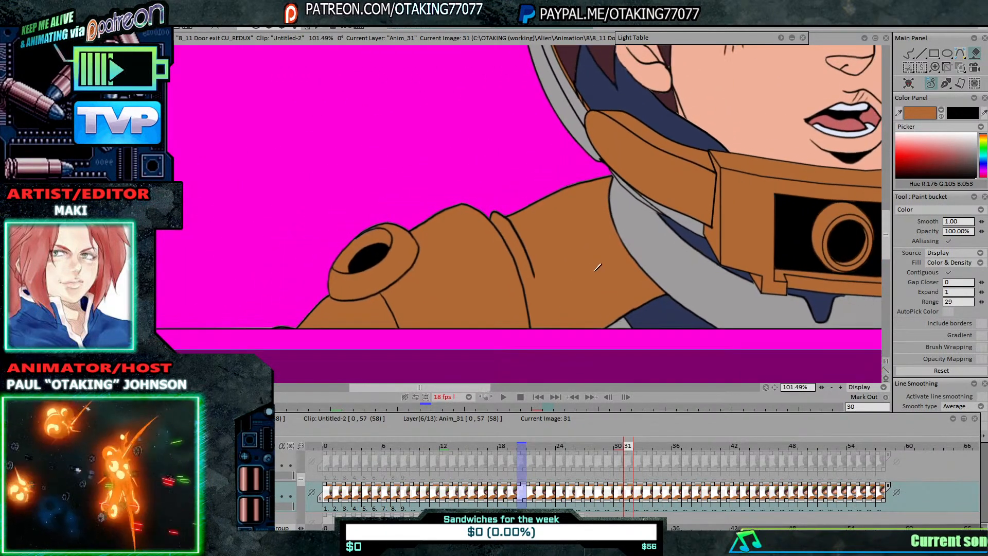
pyautogui.moveTo(699, 251); pyautogui.dragTo(562, 258)
pyautogui.moveTo(676, 305); pyautogui.dragTo(527, 265)
pyautogui.click(716, 282)
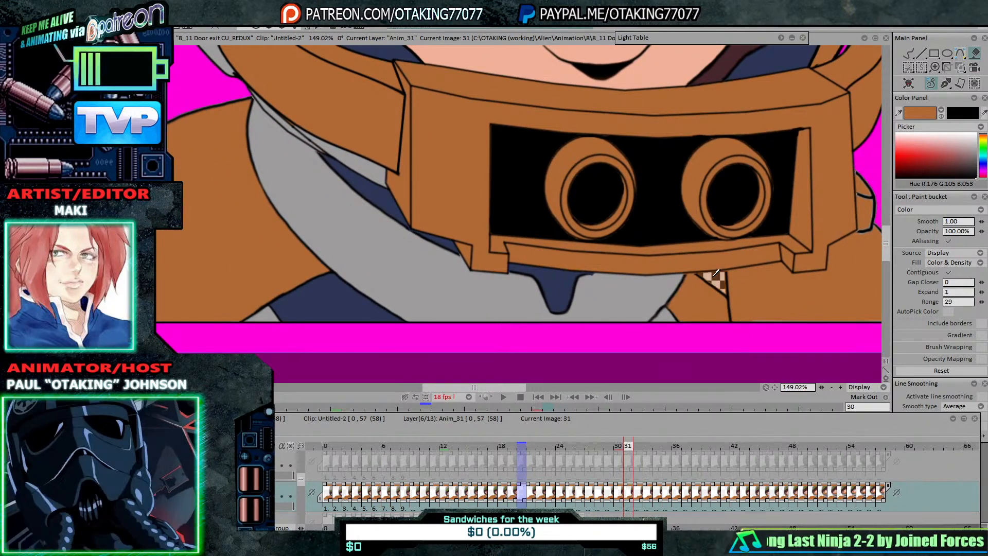
pyautogui.click(758, 292)
pyautogui.click(569, 546)
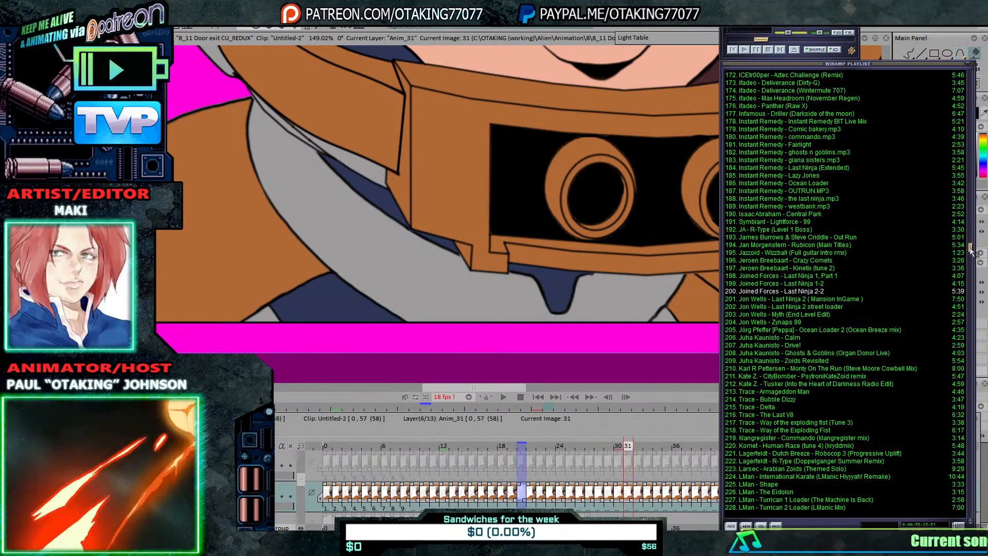
pyautogui.moveTo(972, 249); pyautogui.dragTo(953, 341)
pyautogui.moveTo(965, 96); pyautogui.dragTo(980, 392)
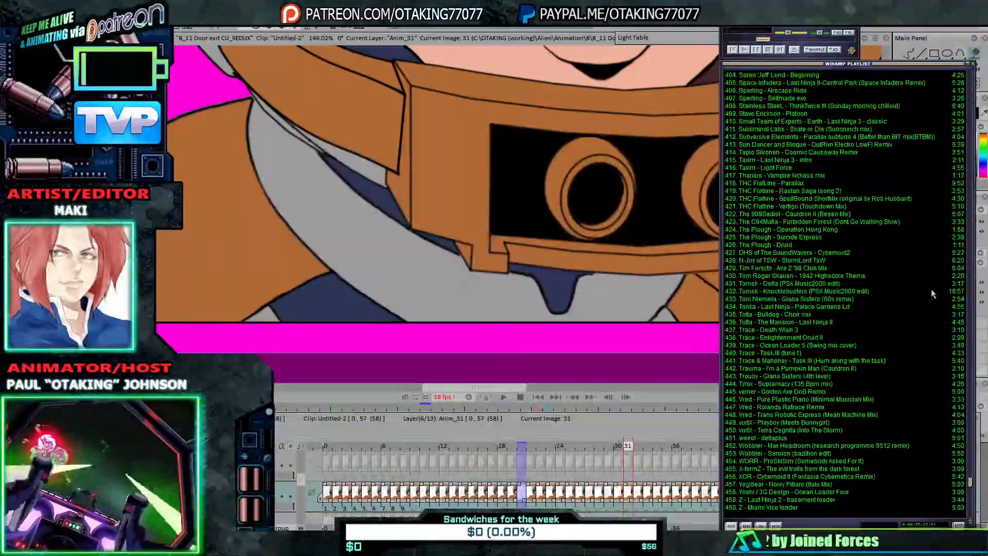
pyautogui.click(598, 139)
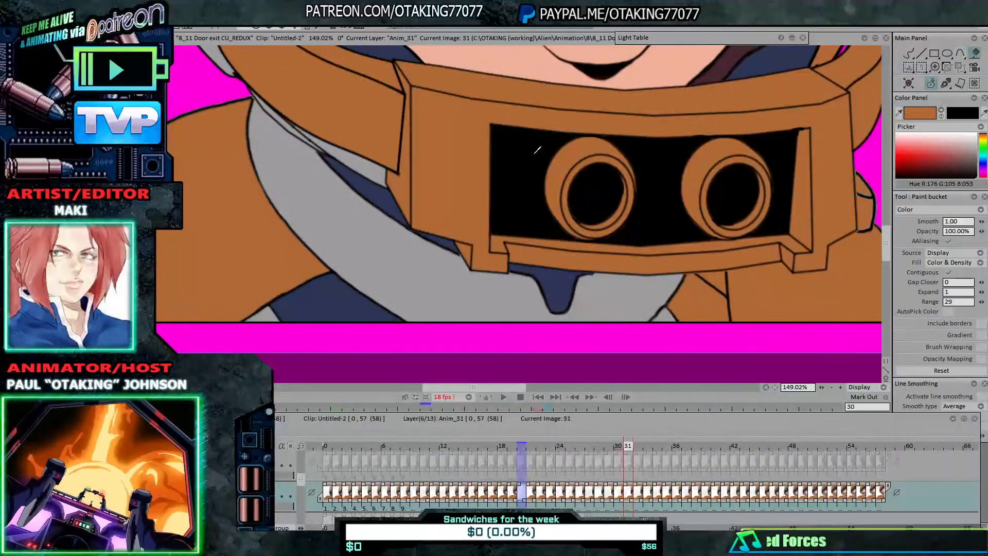
# Step: Sample the collar's grey and clean up the collar edge around the notch on frame 31 with the pen brush
pyautogui.click(913, 111)
pyautogui.click(558, 288)
pyautogui.click(909, 55)
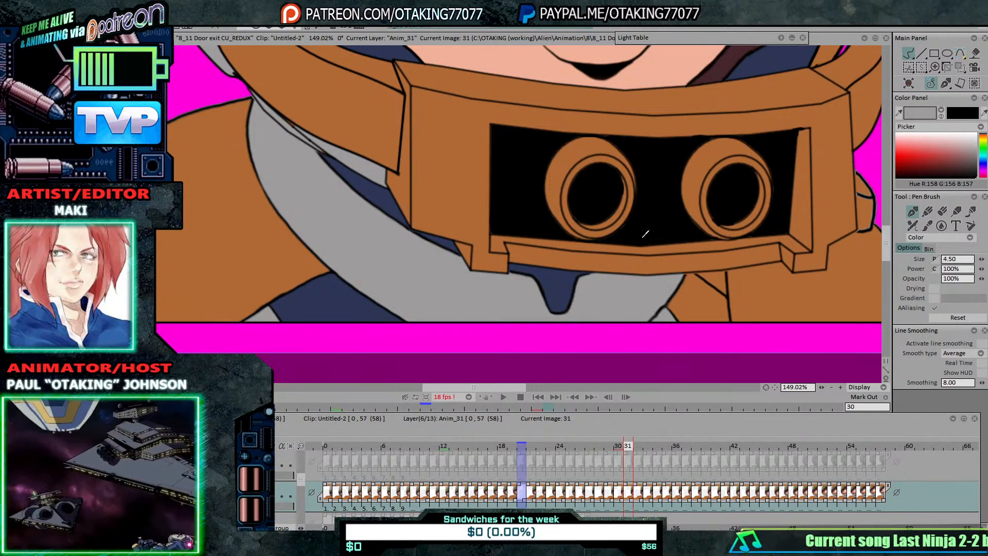
pyautogui.scroll(-2, 710, 237)
pyautogui.scroll(3, 711, 237)
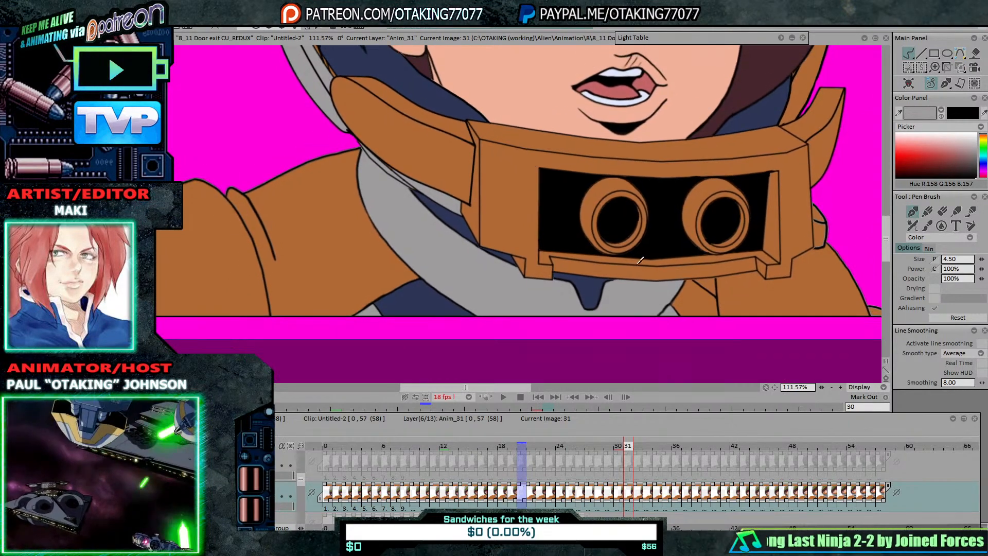
pyautogui.scroll(2, 677, 286)
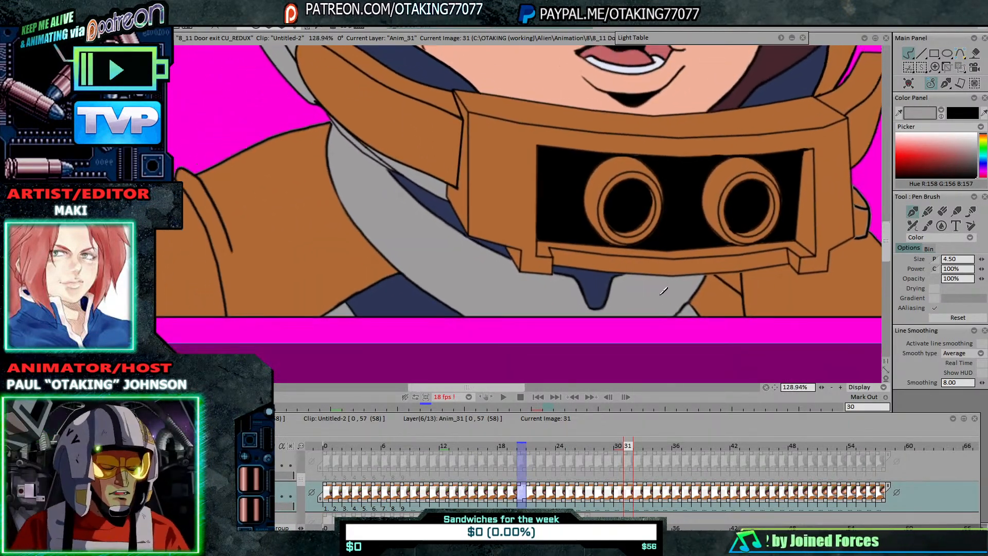
# Step: Sample the navy, fill the notch and the neck opening strip on frame 30, and touch up their edges with the pen brush
pyautogui.scroll(-2, 673, 285)
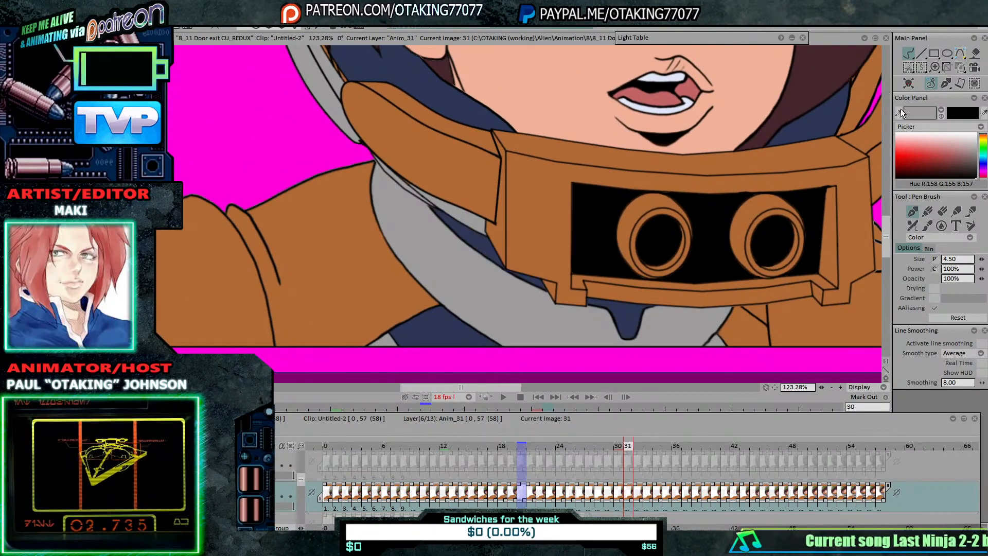
pyautogui.click(811, 127)
pyautogui.click(975, 54)
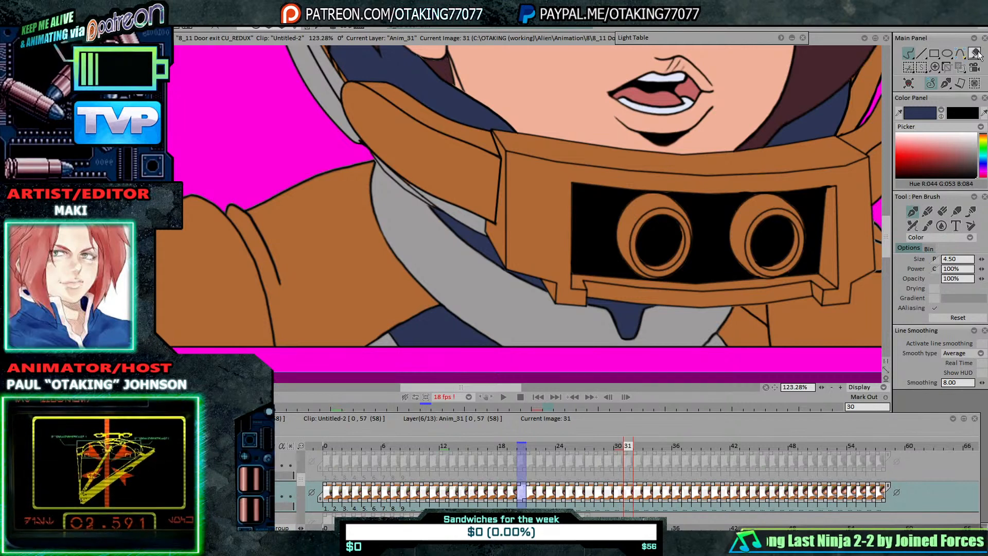
pyautogui.press('Left')
pyautogui.click(636, 328)
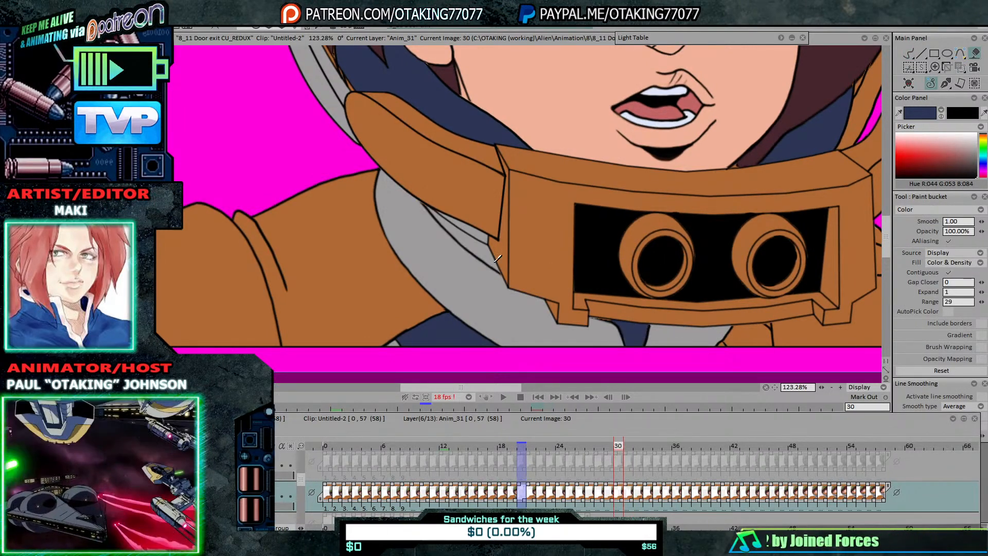
pyautogui.press('b')
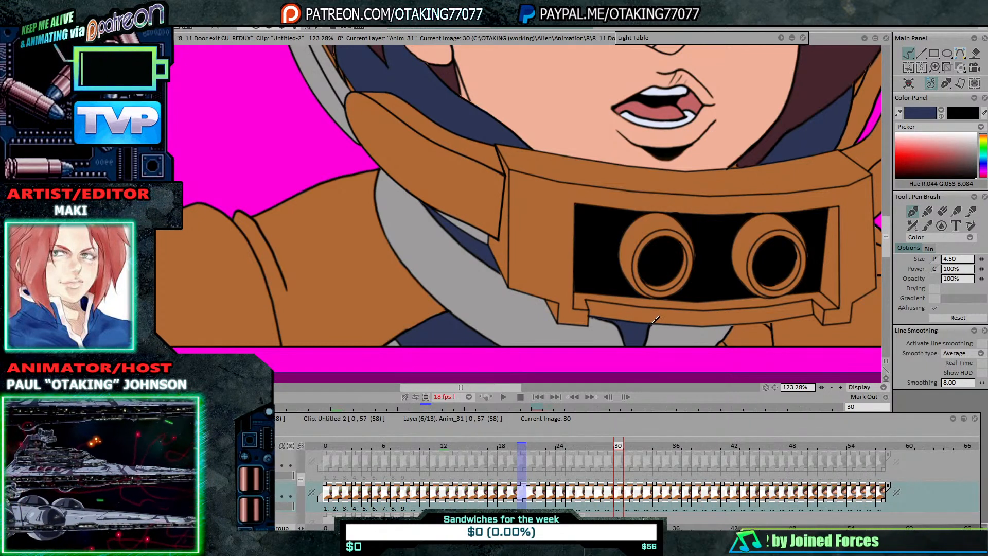
pyautogui.moveTo(488, 275); pyautogui.dragTo(479, 267)
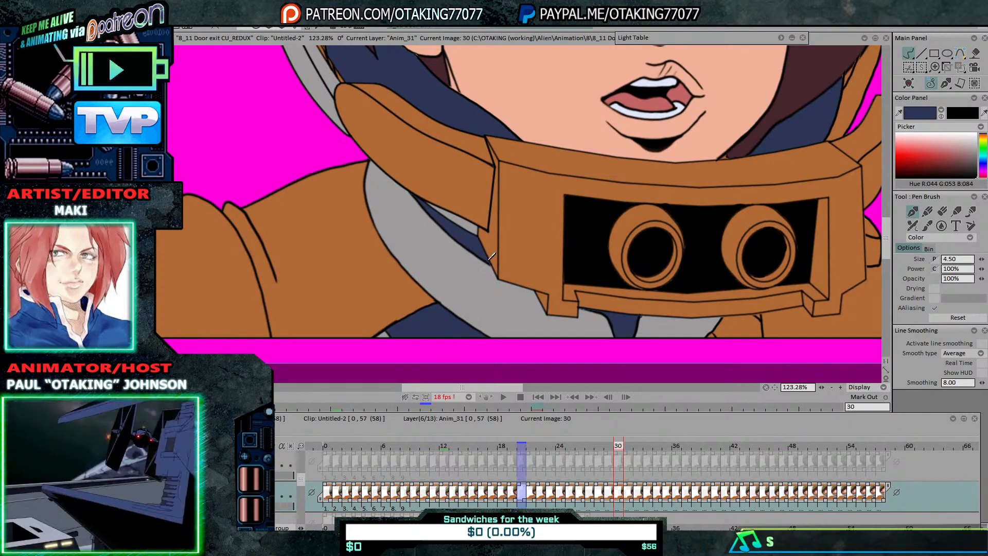
pyautogui.moveTo(625, 291); pyautogui.dragTo(666, 286)
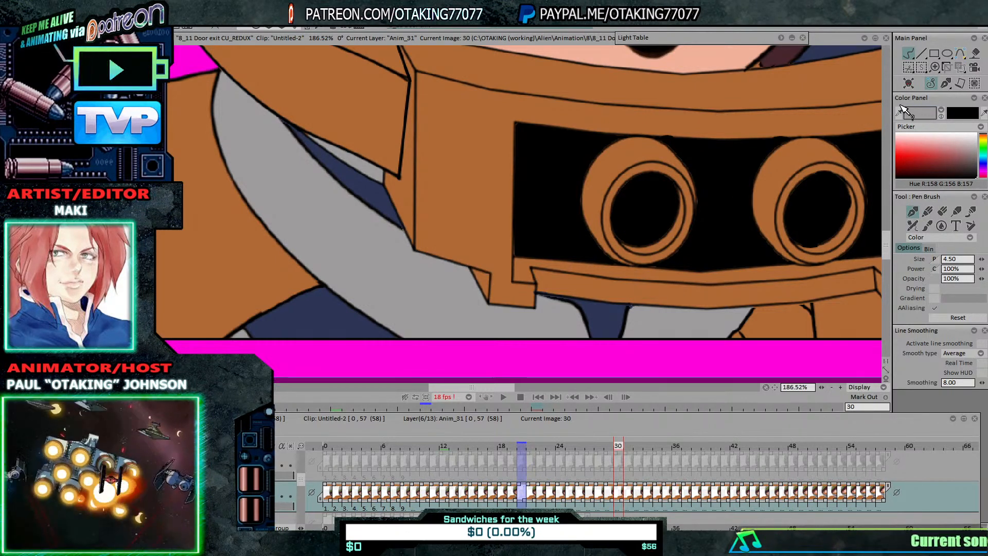
# Step: Sample the navy again and fill the neck opening strip and the notch beneath the chin unit on frame 29
pyautogui.click(383, 195)
pyautogui.press('Left')
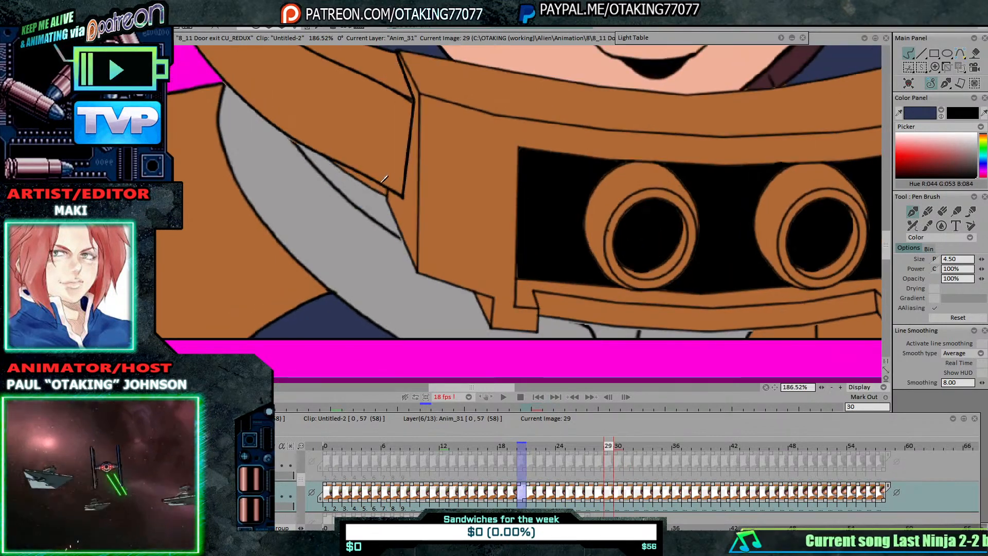
pyautogui.press('Right')
pyautogui.press('Left')
pyautogui.press('f')
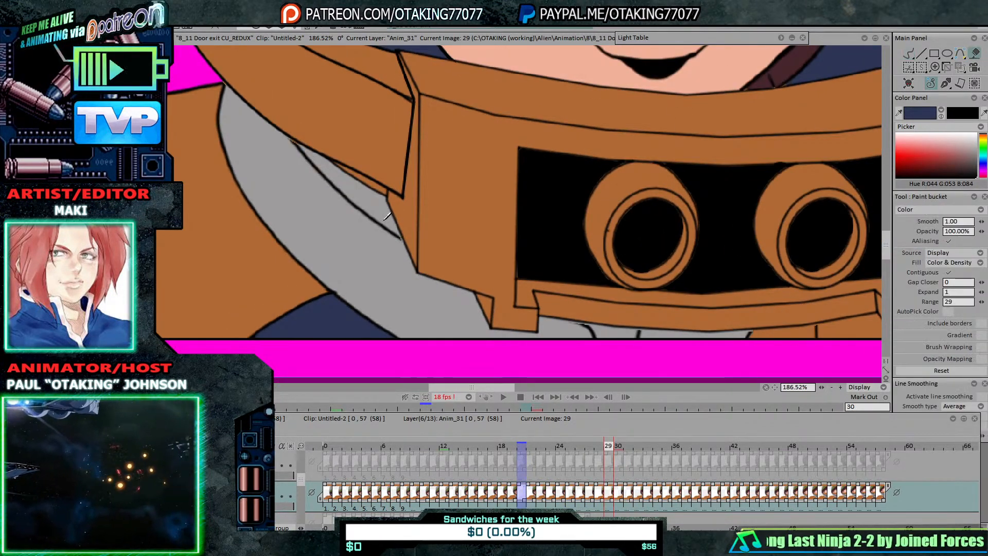
pyautogui.click(377, 196)
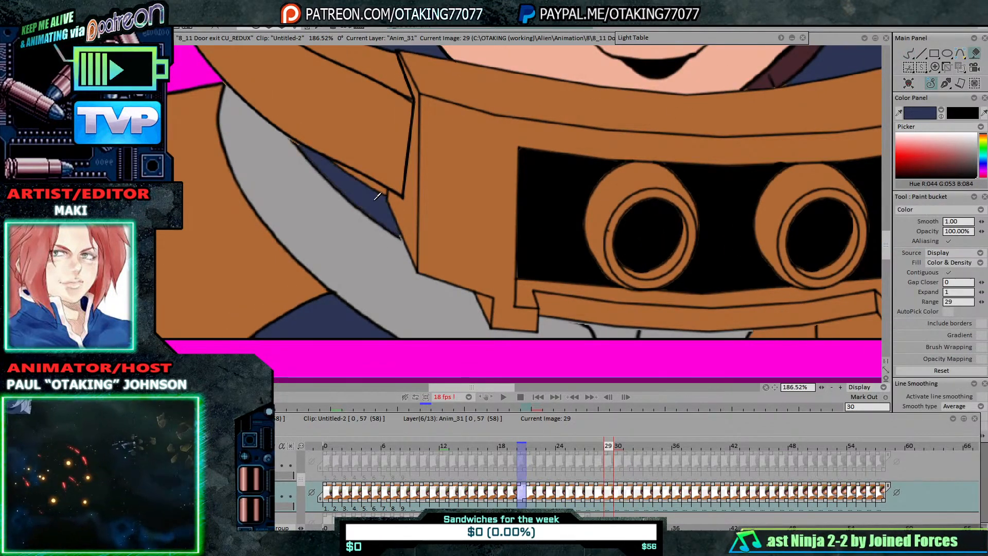
pyautogui.click(609, 325)
# Step: Fill the neck opening strip on frame 28 navy and tidy its edges with the pen brush
pyautogui.press('Left')
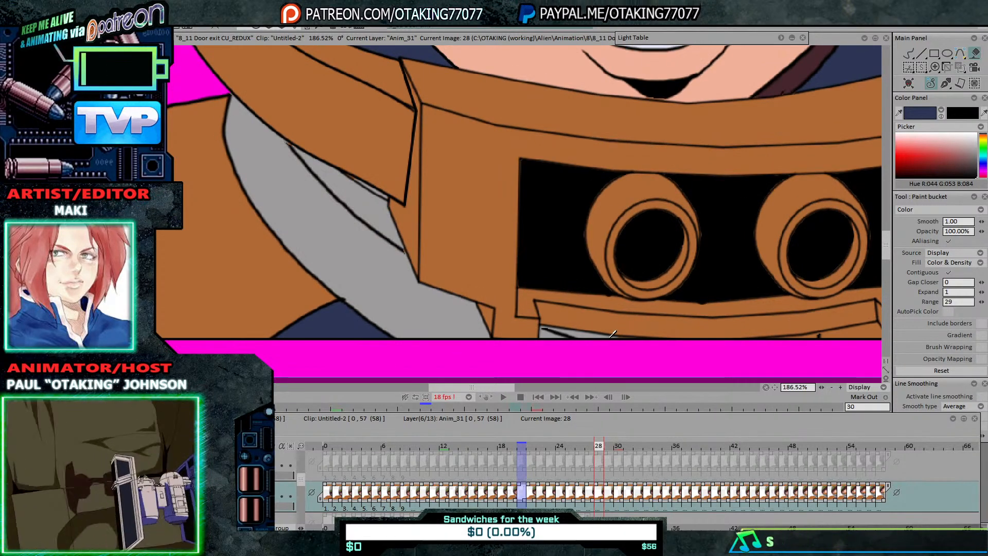
pyautogui.click(387, 211)
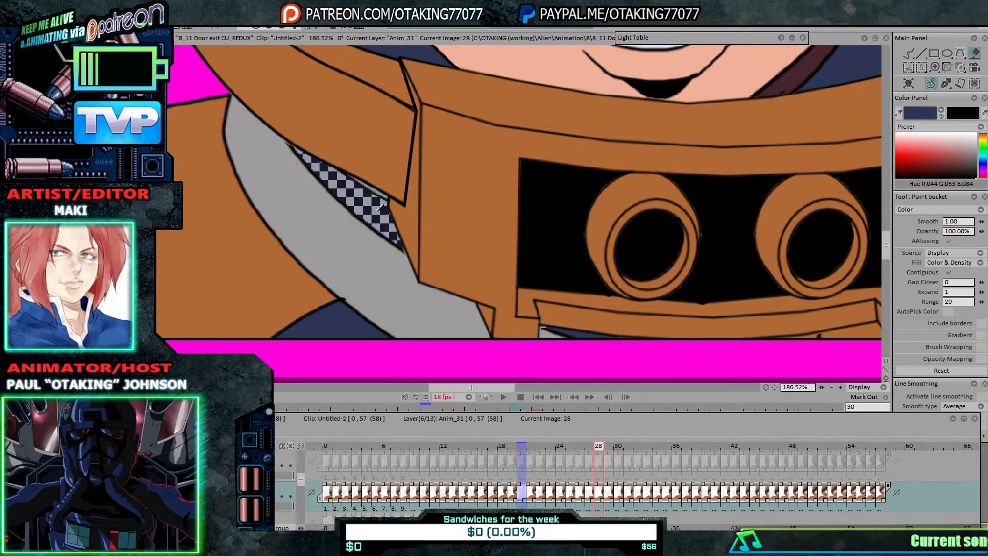
pyautogui.click(909, 53)
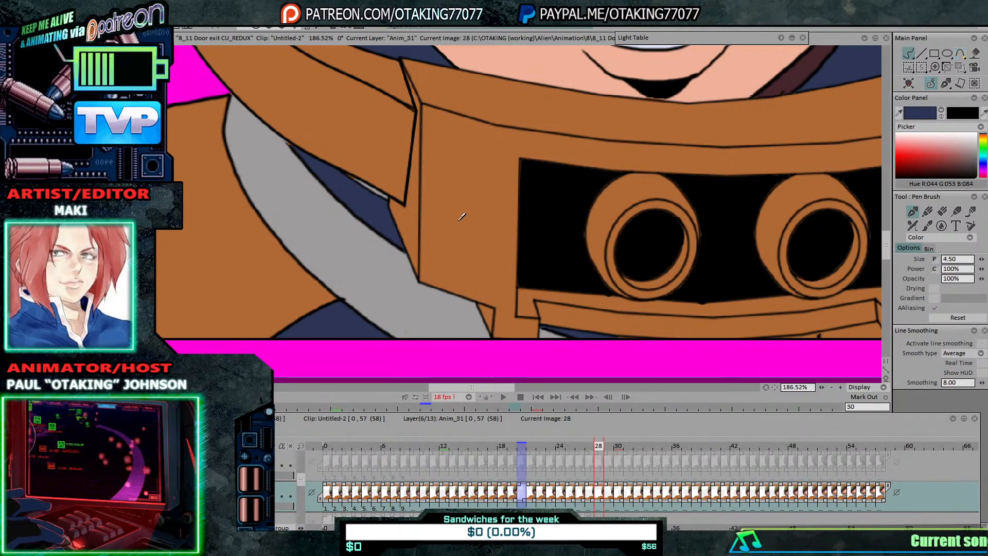
# Step: Fill the neck opening strip on frame 27 navy and clean up its edges with the pen brush
pyautogui.press('Left')
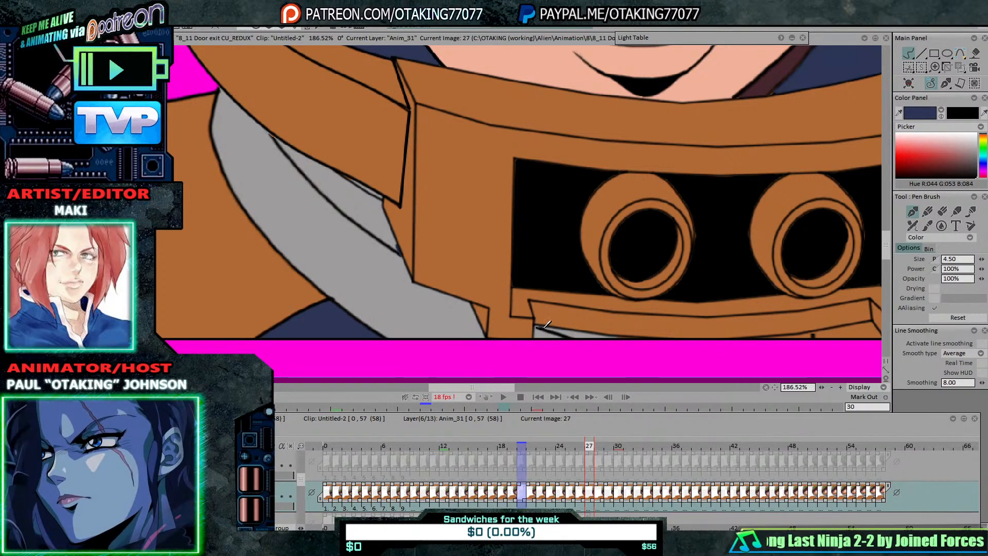
pyautogui.click(910, 82)
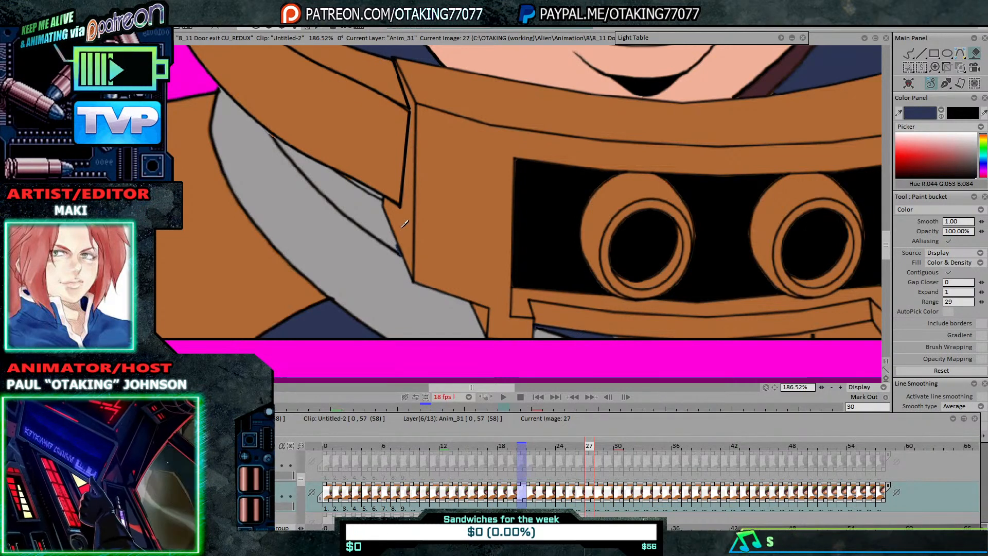
pyautogui.click(402, 226)
pyautogui.press('b')
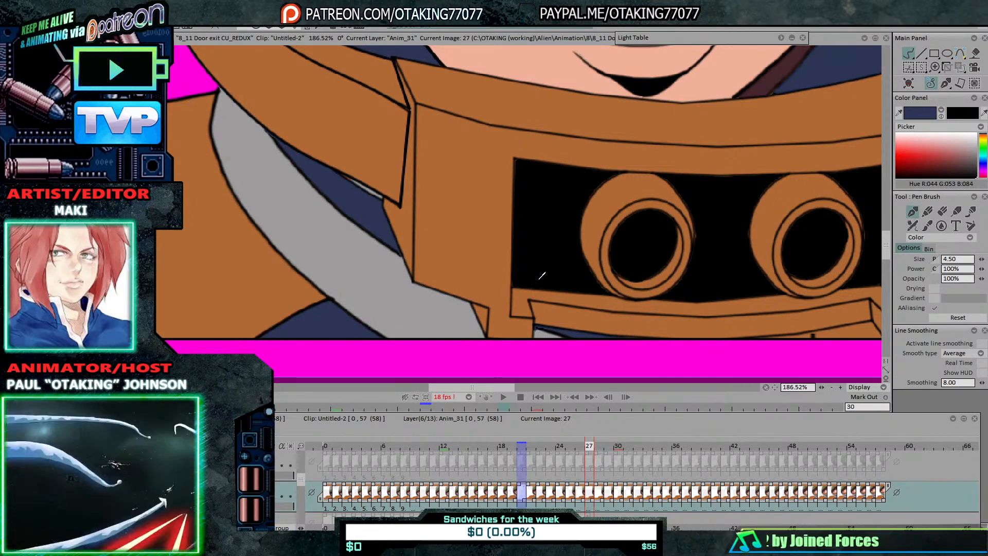
# Step: Paint the sliver beneath the chin unit on frame 26 navy with the pen brush and fill the neck opening strip
pyautogui.press('Left')
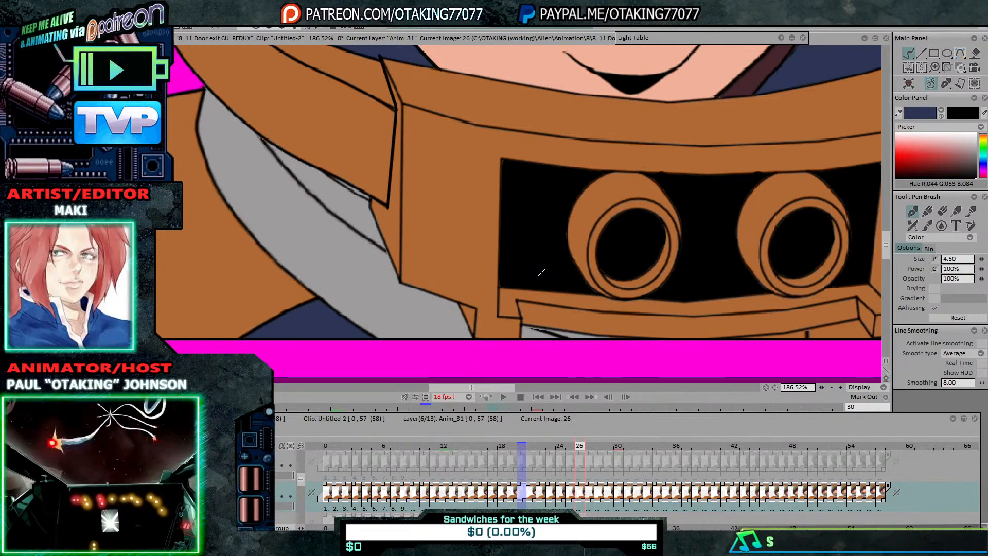
pyautogui.press('Right')
pyautogui.press('Left')
pyautogui.moveTo(524, 324); pyautogui.dragTo(573, 334)
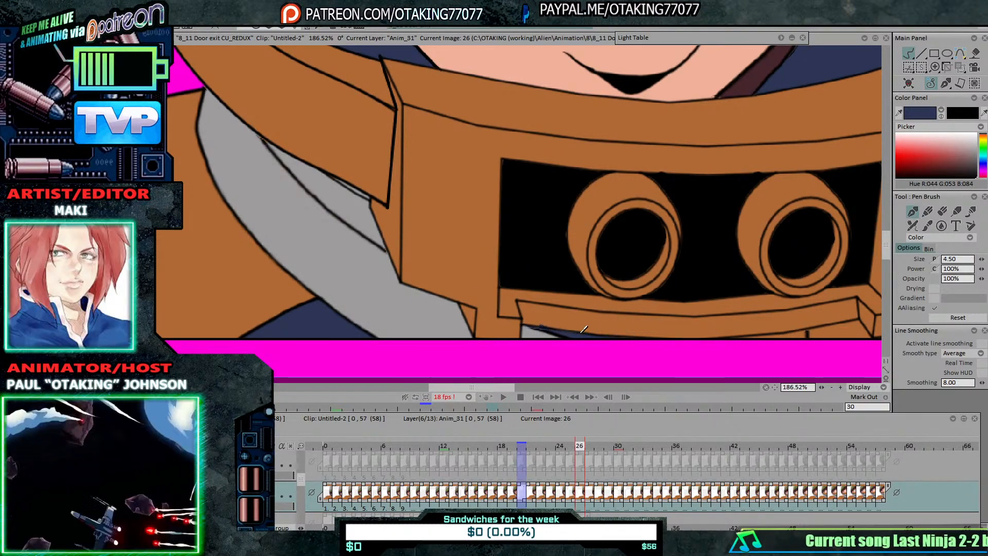
pyautogui.click(959, 53)
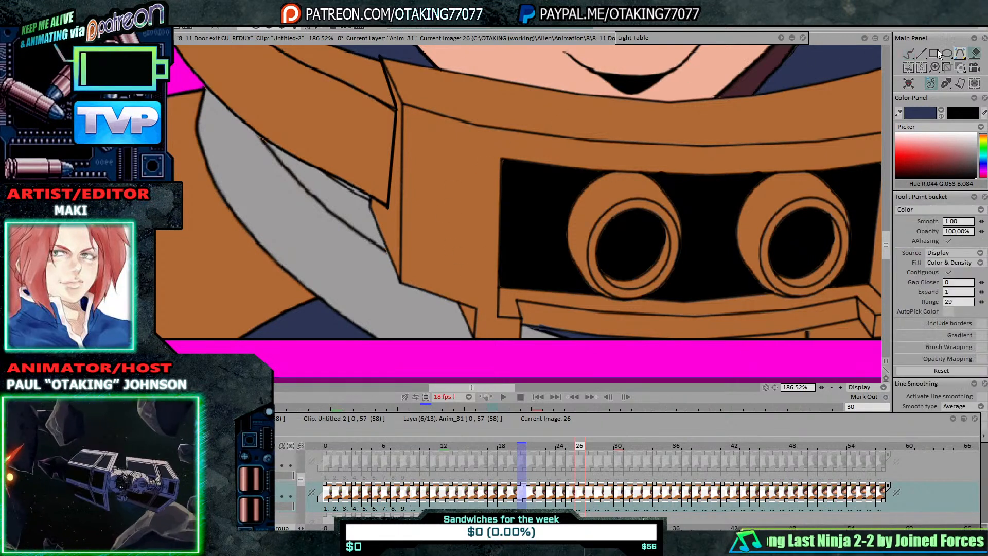
pyautogui.click(360, 182)
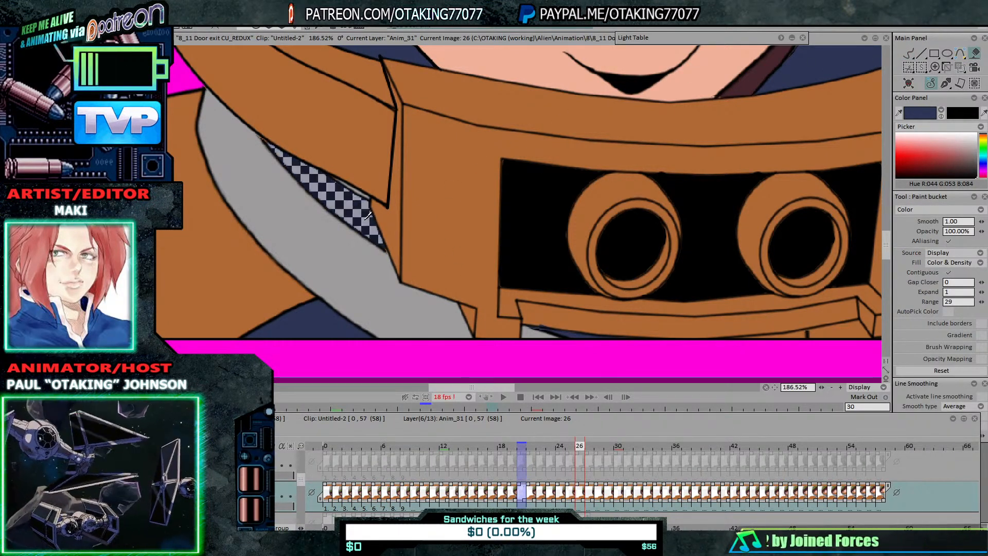
# Step: Sample the chin unit's orange, touch up its lower edge on frame 26 with the pen brush, and resample the navy
pyautogui.click(898, 113)
pyautogui.click(751, 137)
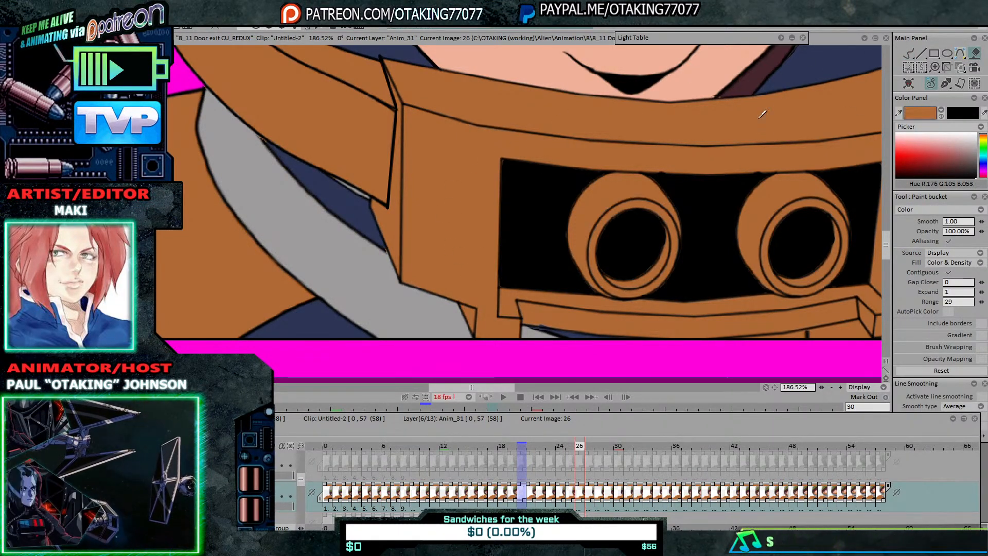
pyautogui.click(907, 53)
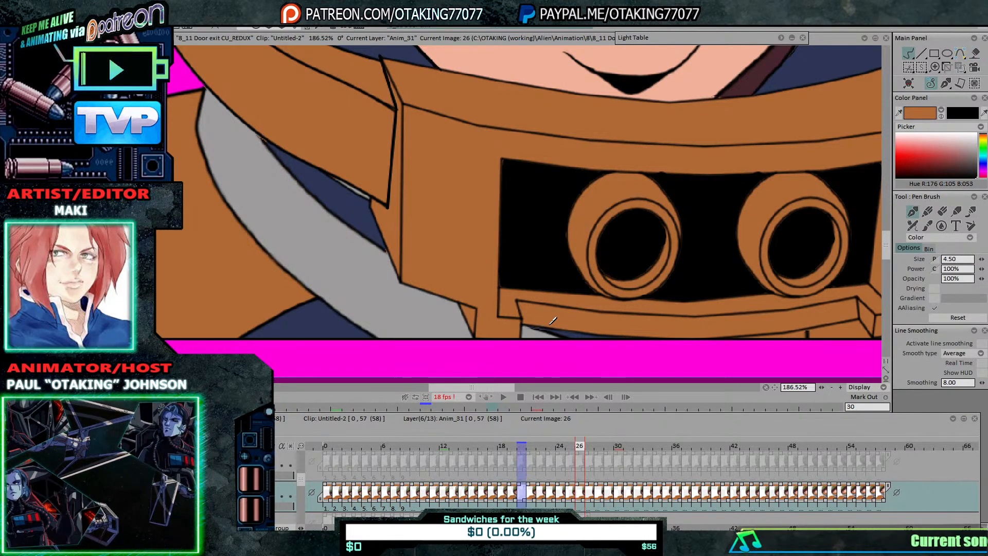
pyautogui.click(847, 78)
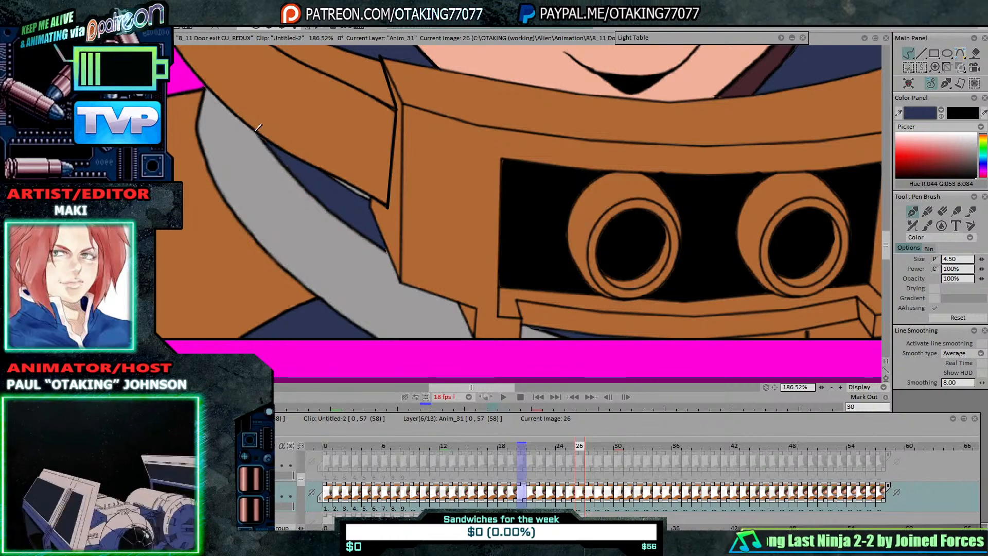
# Step: Paint the thin sliver beneath the chin unit on frame 25 navy with the pen brush
pyautogui.press('Left')
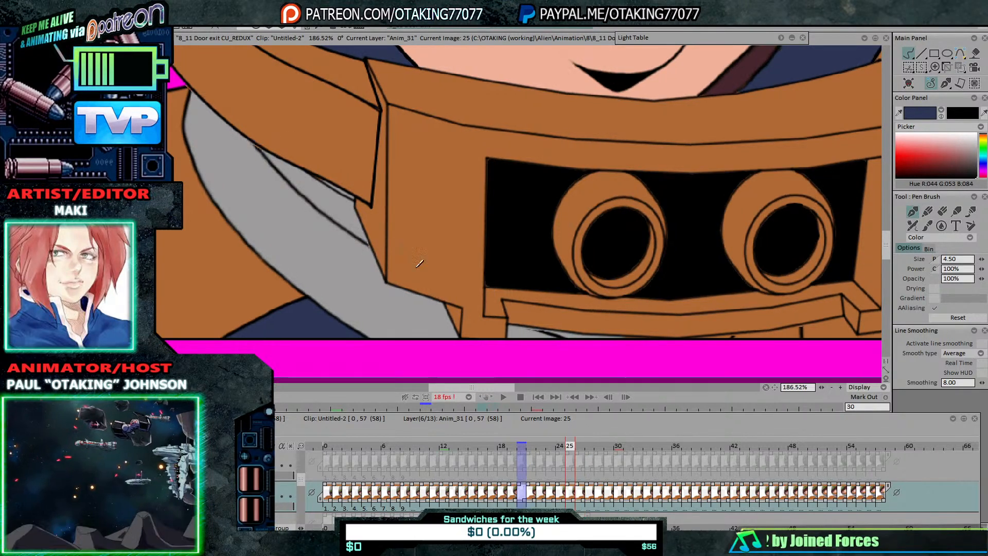
pyautogui.press('Right')
pyautogui.press('Left')
pyautogui.moveTo(527, 327)
pyautogui.mouseDown()
pyautogui.moveTo(594, 341)
pyautogui.moveTo(539, 329)
pyautogui.moveTo(590, 340)
pyautogui.moveTo(563, 333)
pyautogui.moveTo(588, 334)
pyautogui.mouseUp()
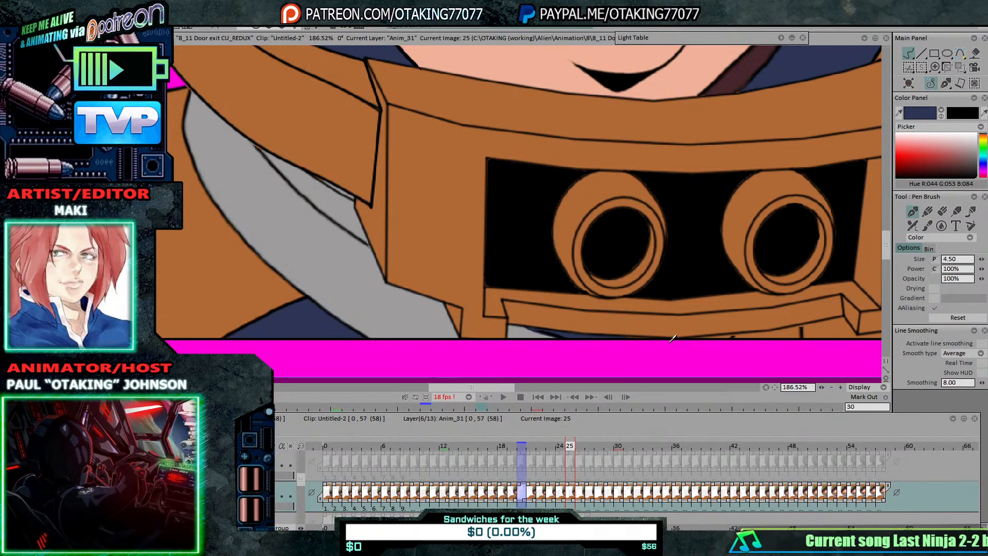
# Step: Fill the neck opening strip on frame 25 navy and touch up its pointed ends with the pen brush
pyautogui.press('f')
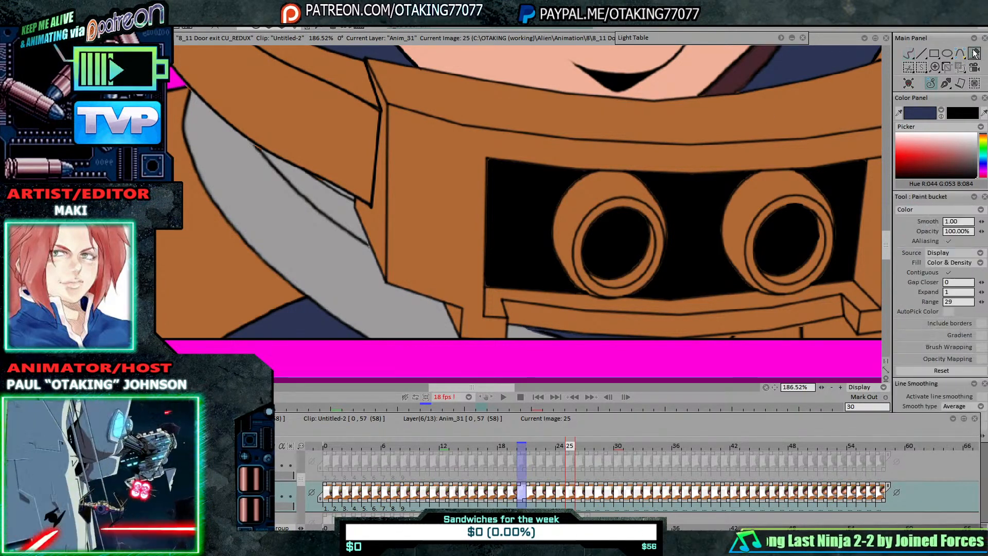
pyautogui.click(340, 208)
pyautogui.click(341, 208)
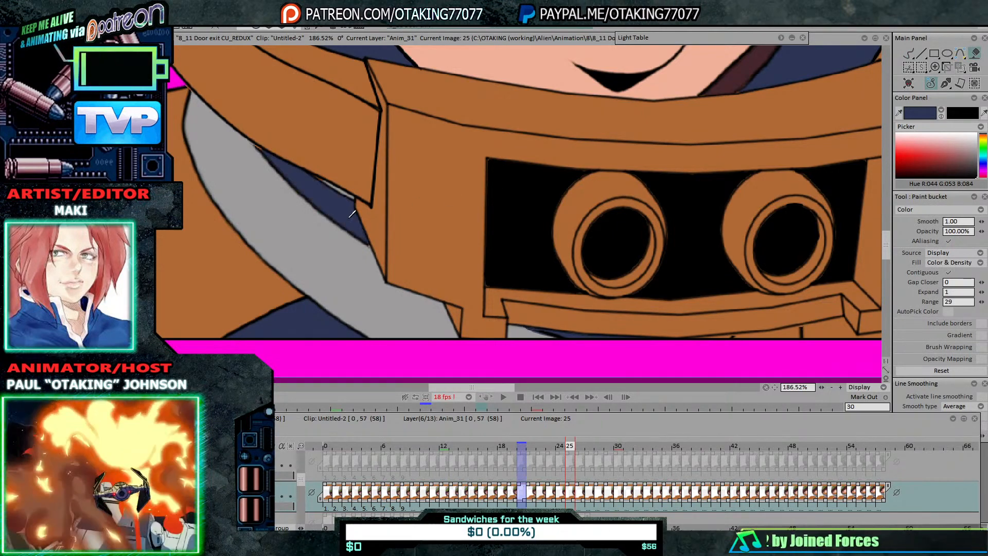
pyautogui.click(350, 207)
pyautogui.click(906, 54)
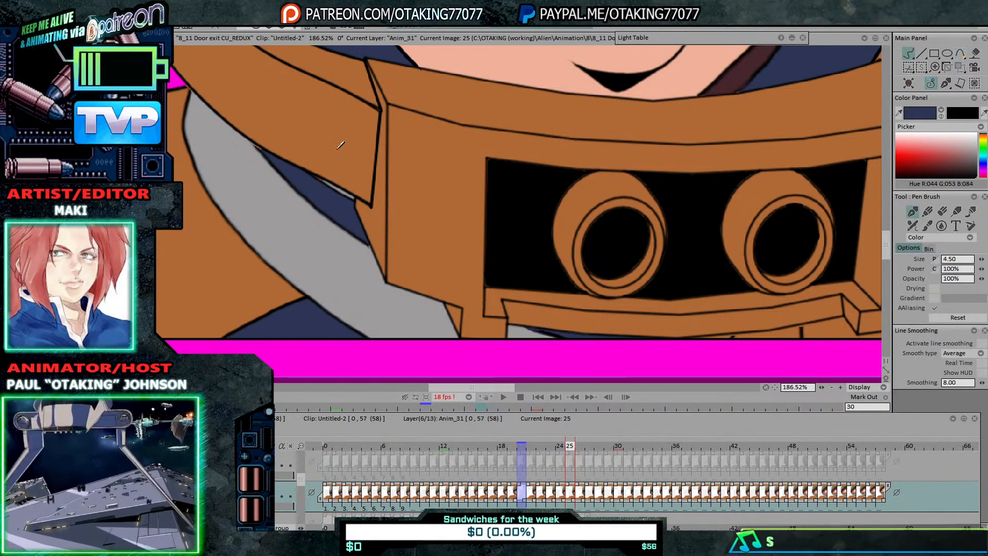
pyautogui.moveTo(259, 146); pyautogui.dragTo(269, 149)
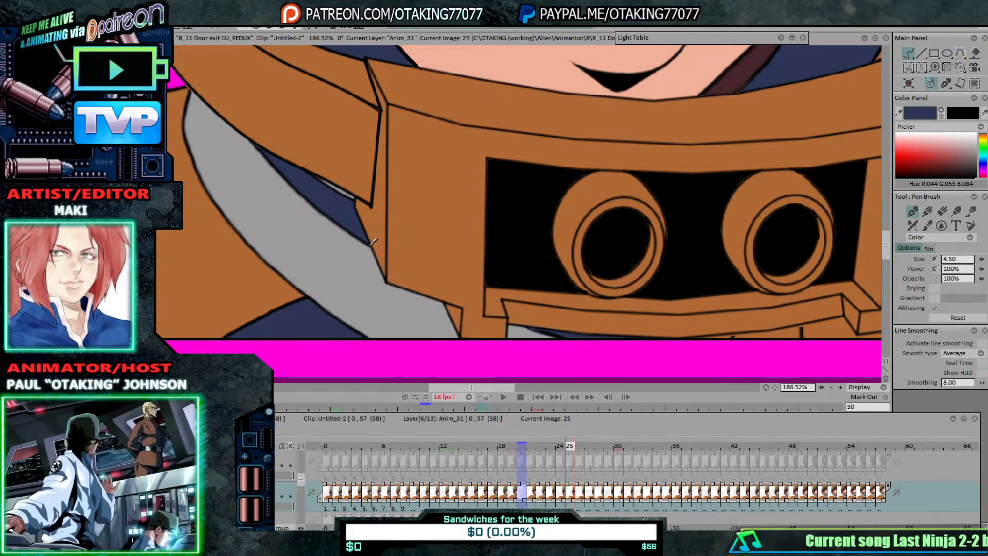
# Step: Sample the collar's grey, touch up the sliver above the neck opening on frame 25 with the pen brush, and resample the navy
pyautogui.scroll(-3, 326, 185)
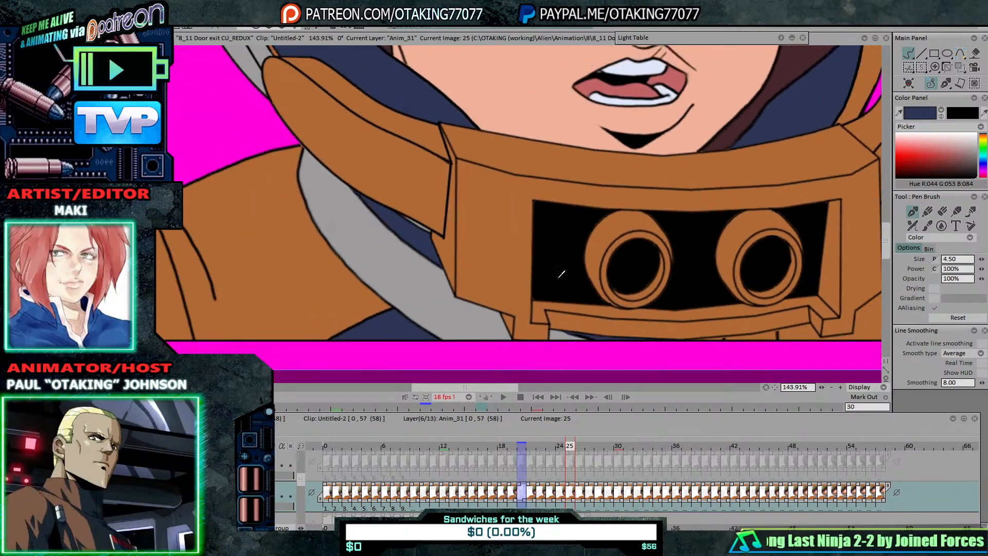
pyautogui.scroll(5, 455, 237)
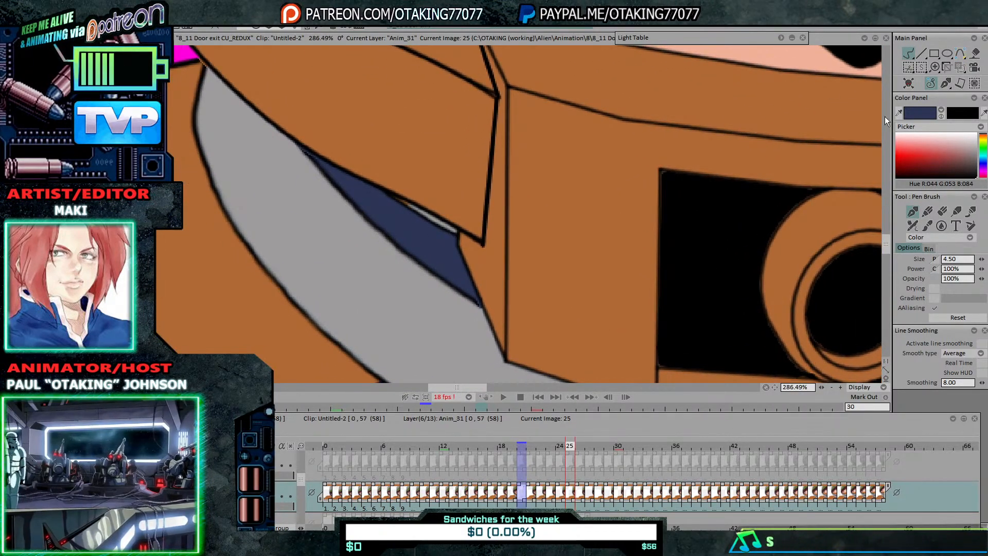
pyautogui.scroll(-4, 636, 257)
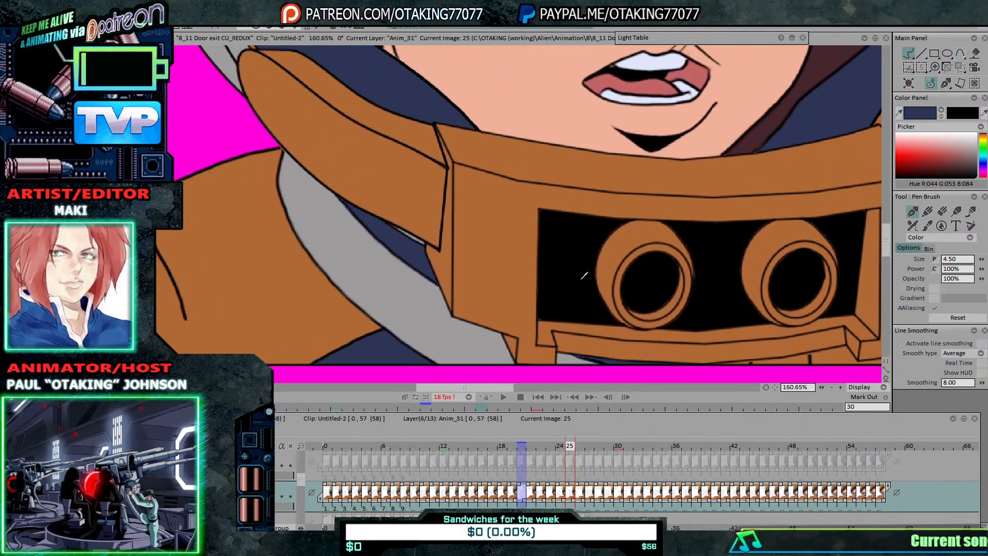
pyautogui.scroll(2, 586, 277)
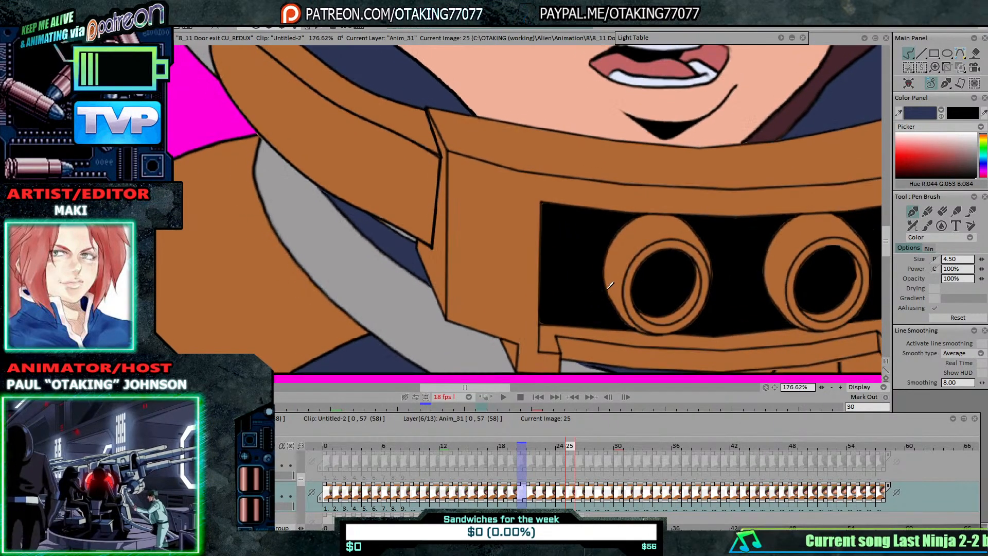
pyautogui.moveTo(608, 288); pyautogui.dragTo(606, 284)
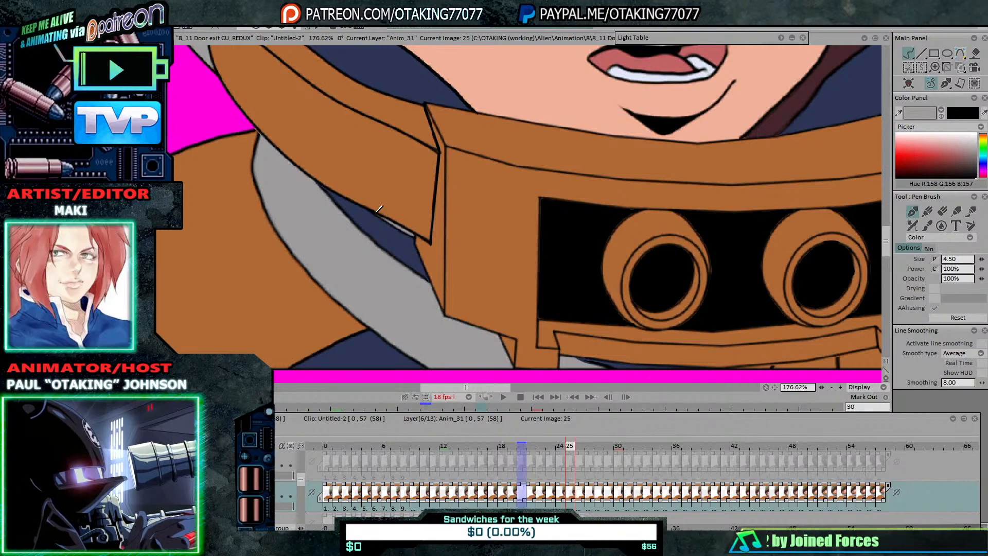
pyautogui.scroll(4, 650, 282)
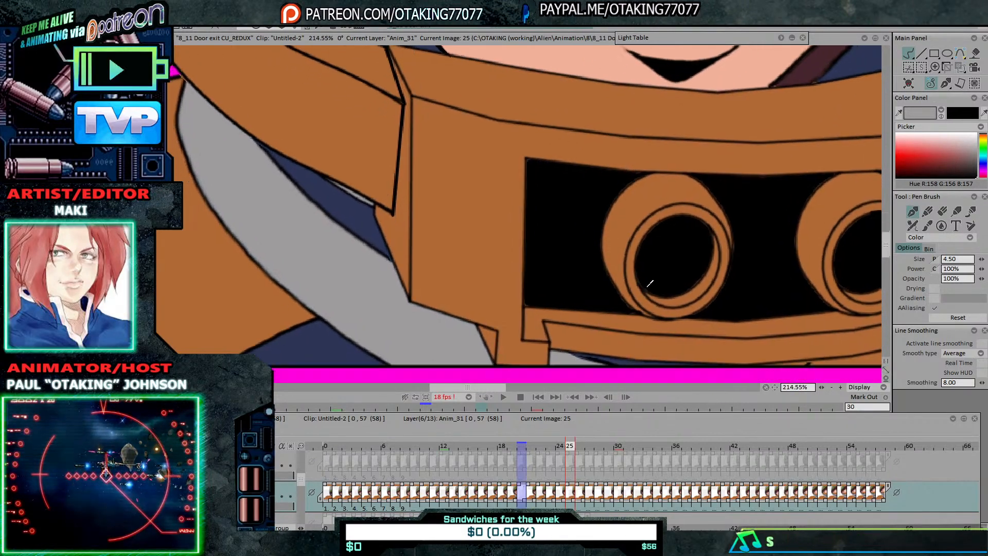
pyautogui.scroll(-4, 626, 286)
pyautogui.scroll(3, 626, 286)
pyautogui.moveTo(626, 287); pyautogui.dragTo(645, 306)
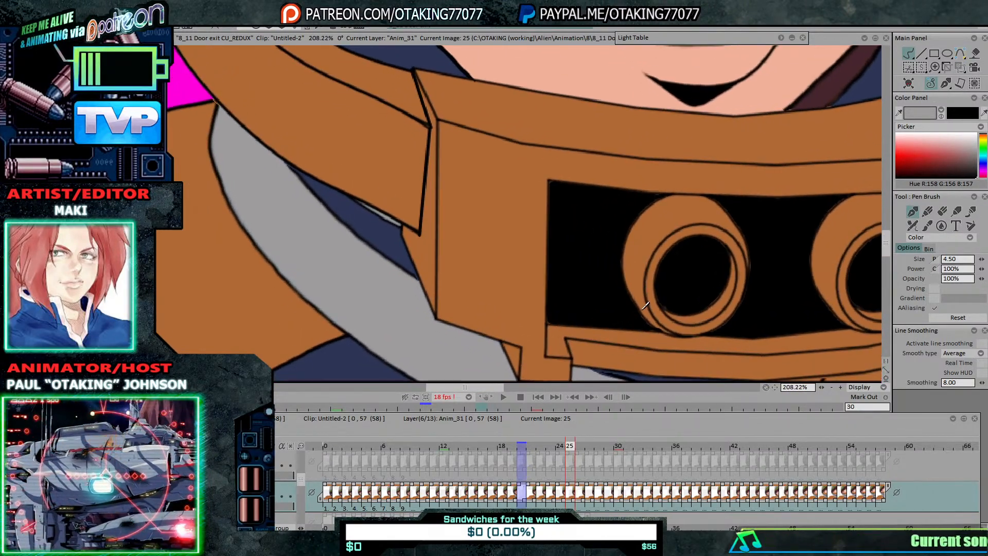
pyautogui.scroll(-3, 645, 306)
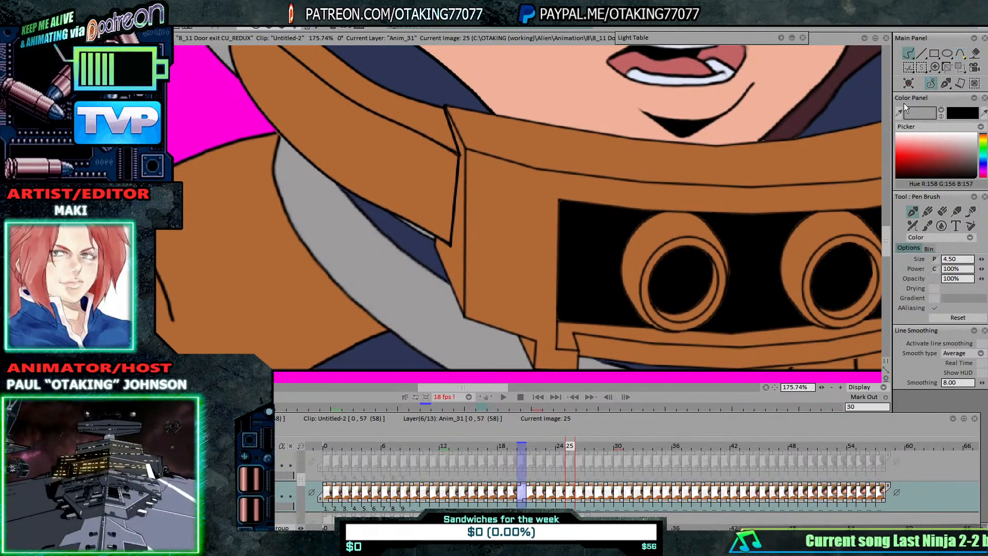
pyautogui.press(',')
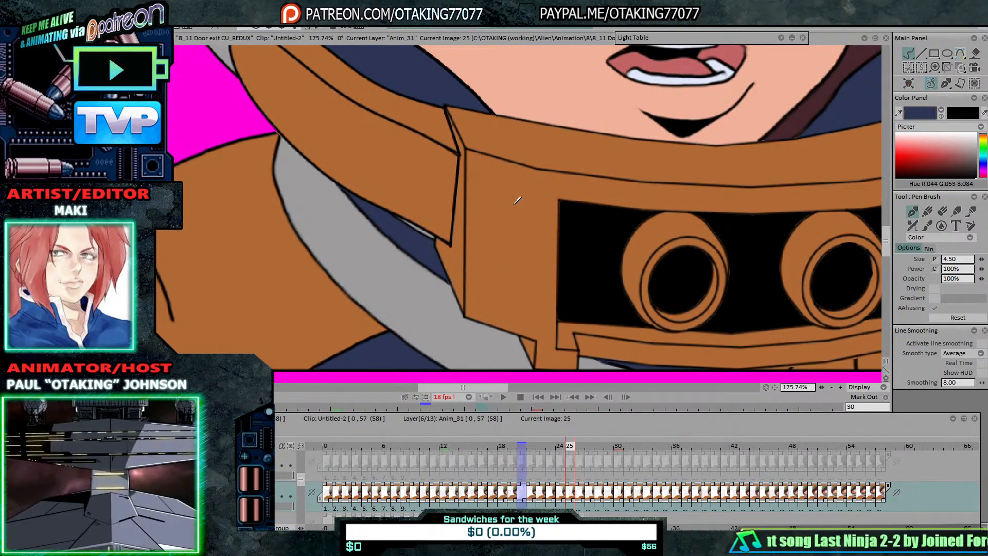
# Step: Fill the neck opening strip on frame 24 navy, and paint its ends and the sliver beneath the chin unit with the pen brush
pyautogui.click(975, 54)
pyautogui.press('Right')
pyautogui.press('Left')
pyautogui.press('Left')
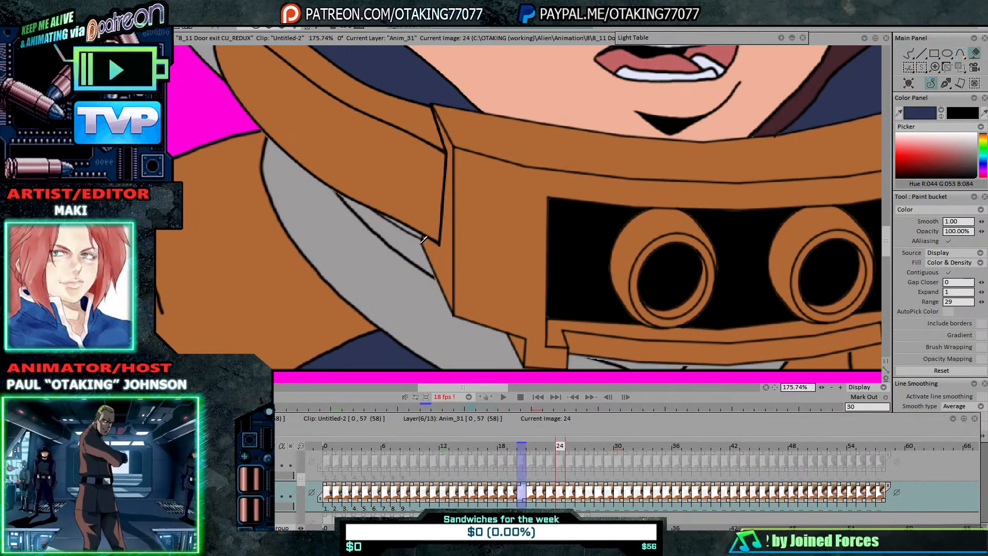
pyautogui.click(424, 239)
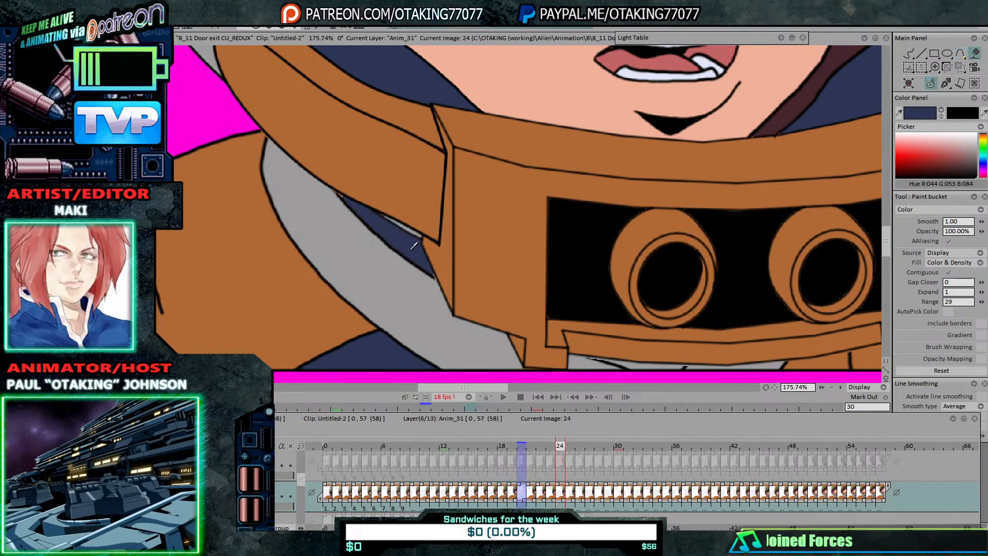
pyautogui.click(908, 53)
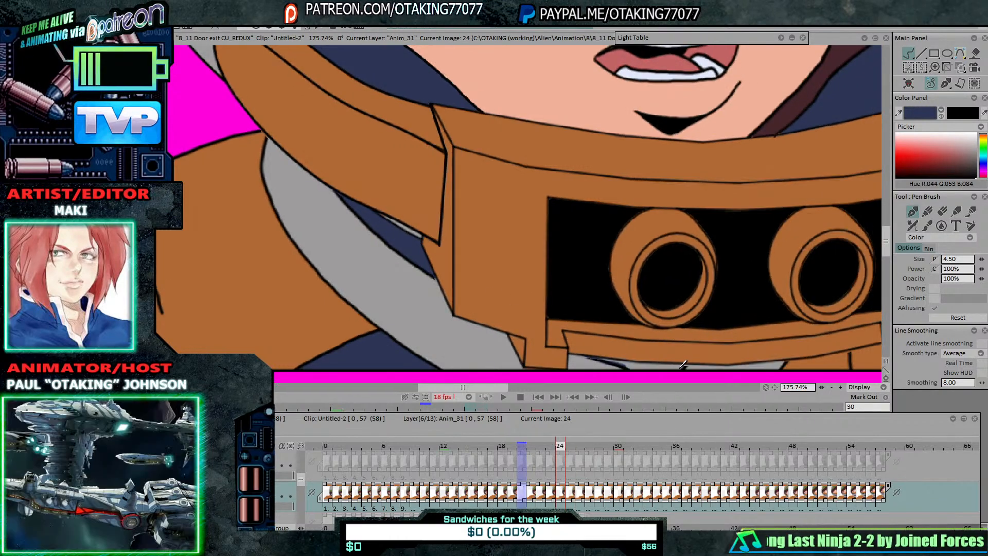
# Step: Fill the area beneath the chin unit and the neck opening strip on frame 23 navy, touching up with the pen brush
pyautogui.press('f')
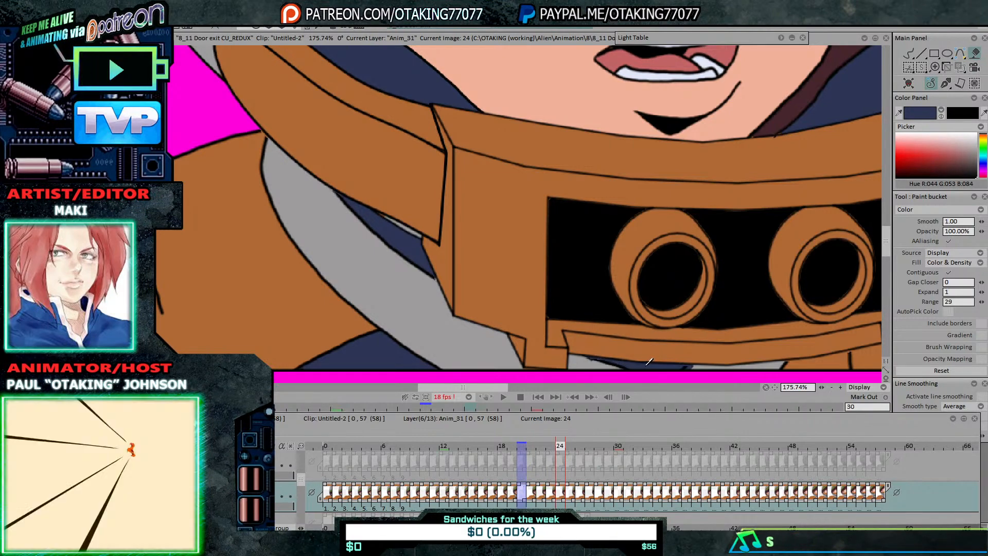
pyautogui.press('Left')
pyautogui.click(638, 349)
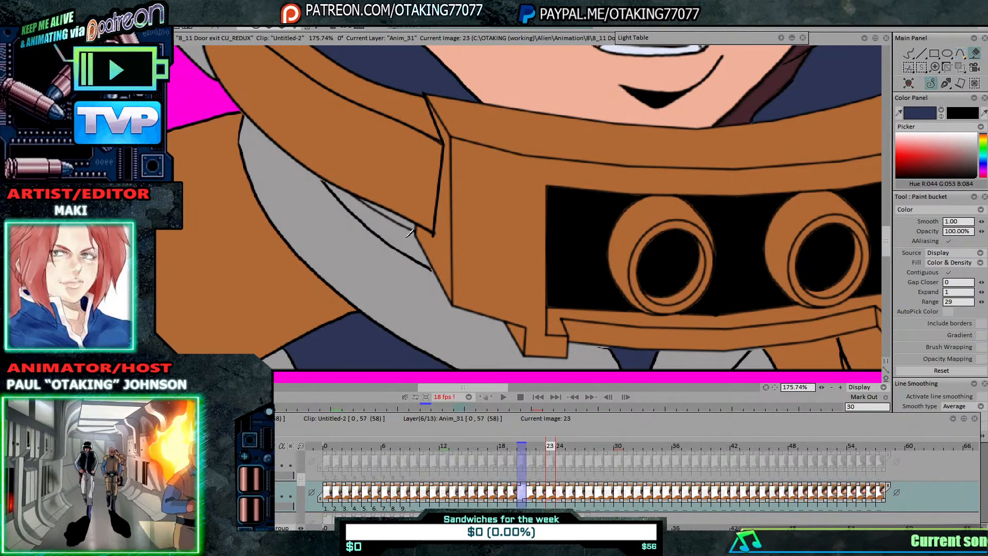
pyautogui.click(371, 216)
pyautogui.press('b')
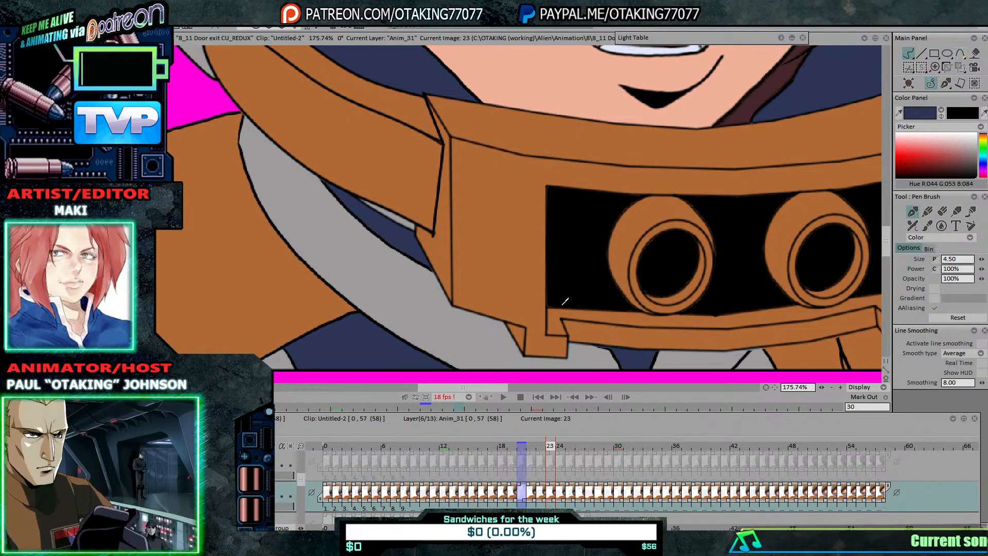
# Step: Fill the neck opening strip and the small tab beneath the chin unit on frame 22 navy, finishing the edges with the pen brush
pyautogui.press('Left')
pyautogui.press('Right')
pyautogui.press('Left')
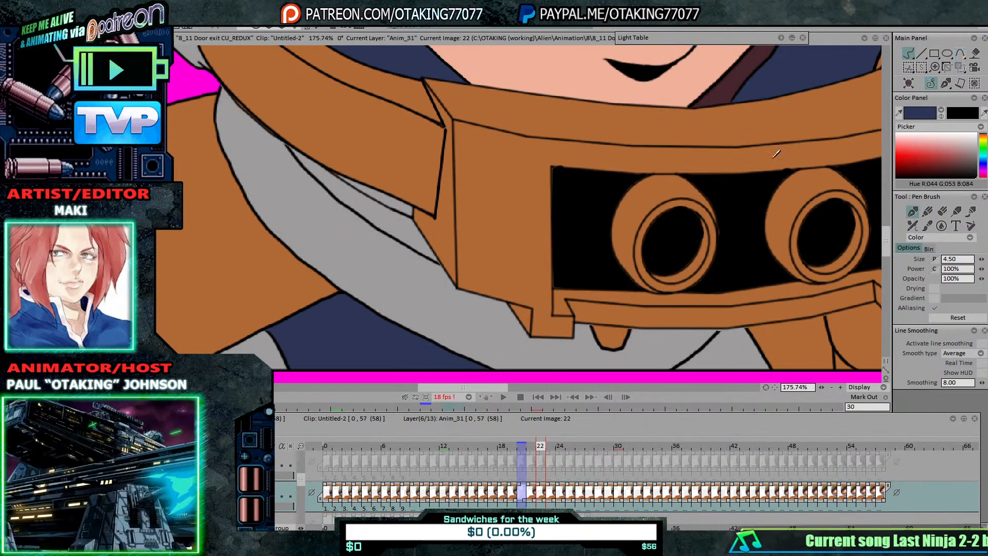
pyautogui.press('Right')
pyautogui.click(974, 54)
pyautogui.click(403, 212)
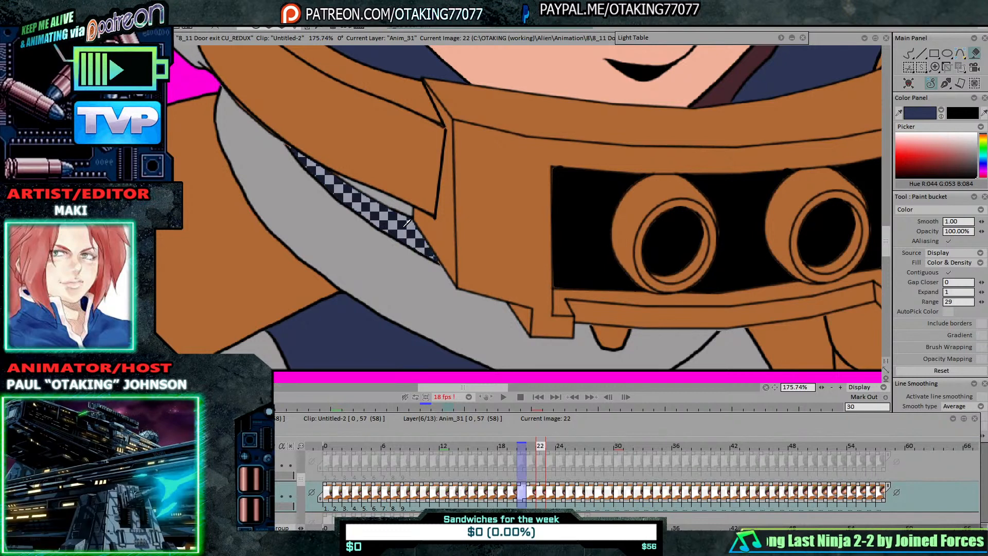
pyautogui.click(909, 54)
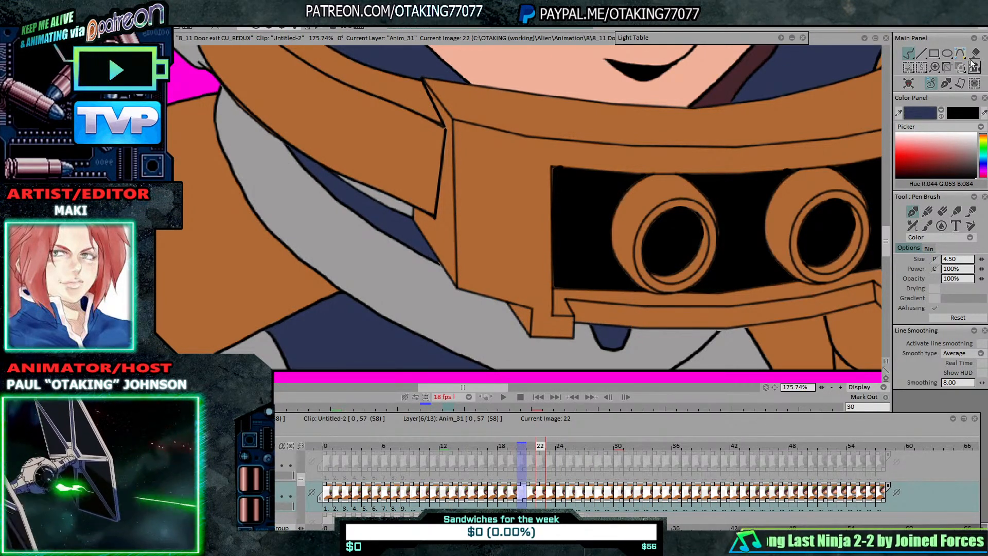
# Step: Fill the small tab beneath the chin unit and the neck opening strip on frame 21 navy
pyautogui.press('f')
pyautogui.press('Left')
pyautogui.click(596, 308)
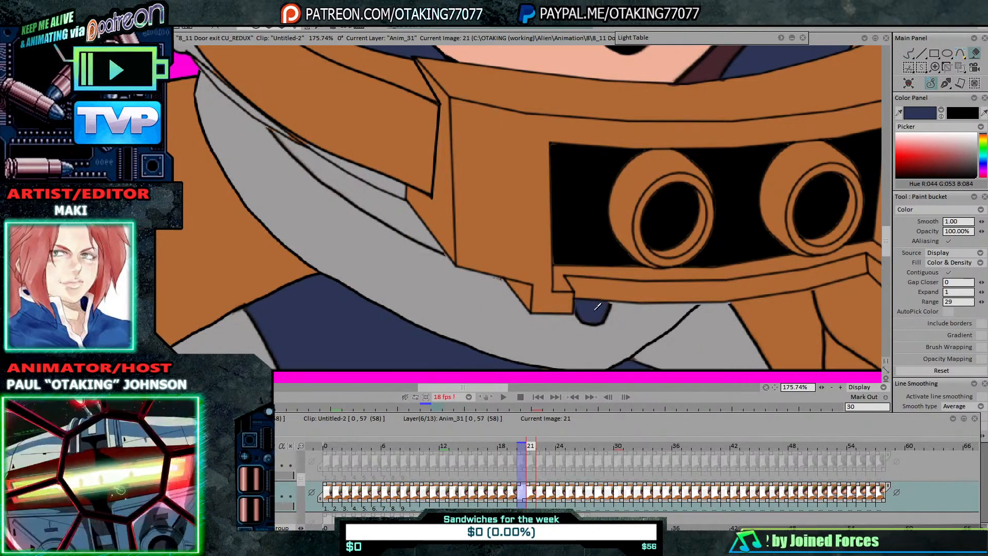
pyautogui.click(411, 203)
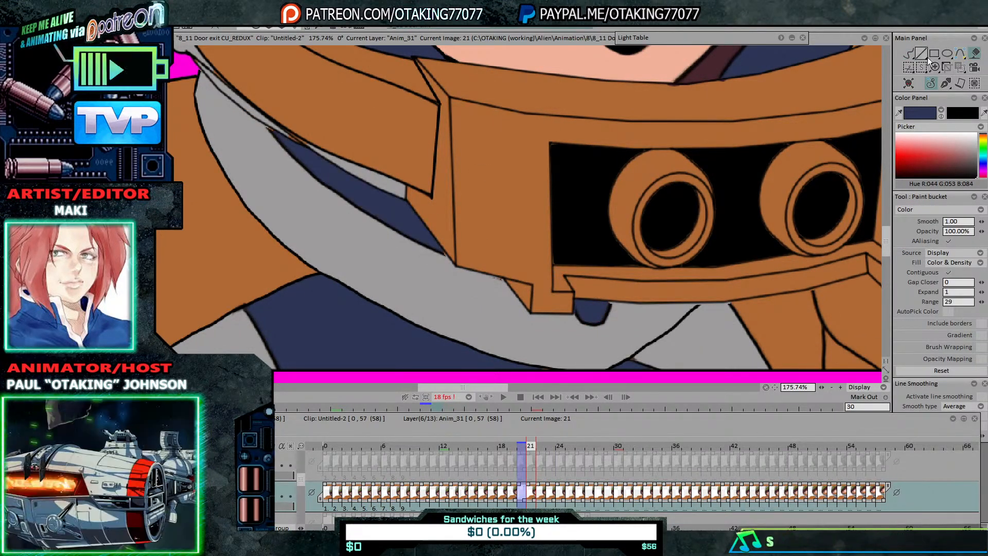
# Step: Sample the collar's grey, touch up the neck opening's edges on frame 21 with the pen brush, and resample the navy
pyautogui.click(382, 235)
pyautogui.moveTo(425, 180); pyautogui.dragTo(480, 238)
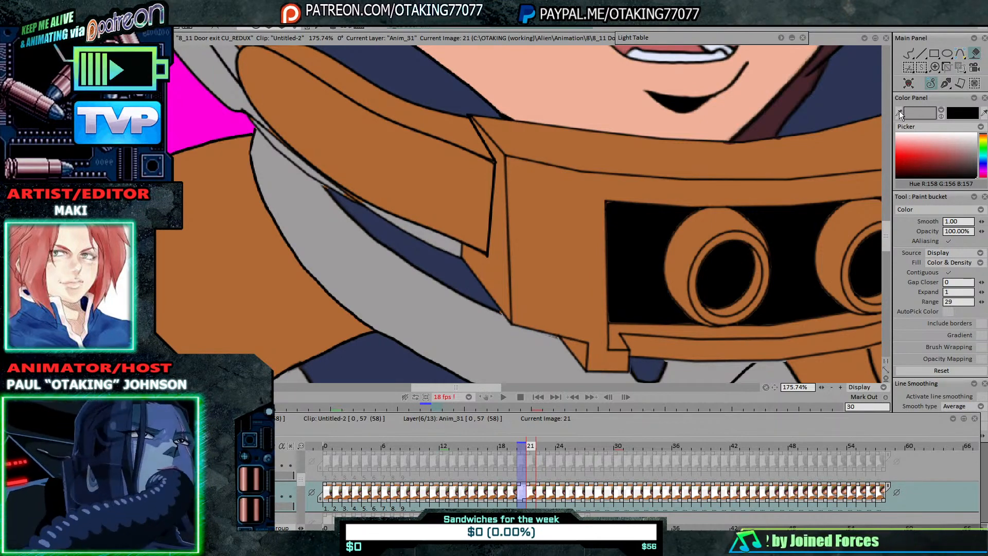
pyautogui.press('b')
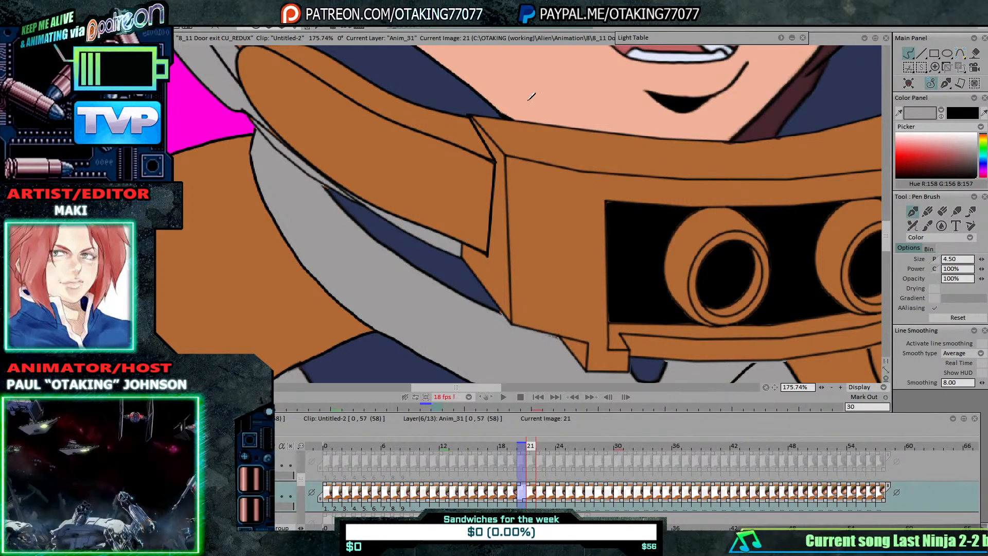
pyautogui.keyDown('ctrl'); pyautogui.click(436, 88); pyautogui.keyUp('ctrl')
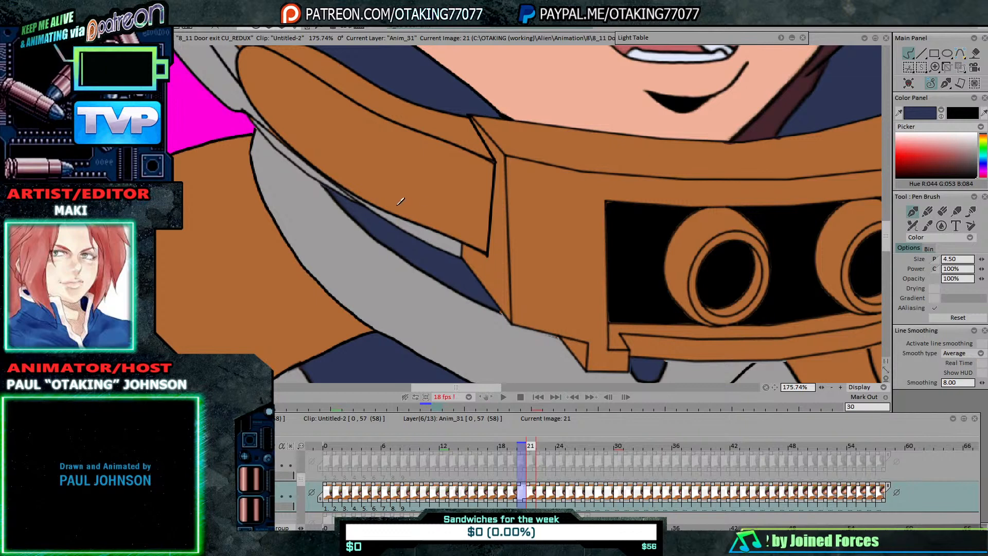
pyautogui.scroll(-2, 643, 285)
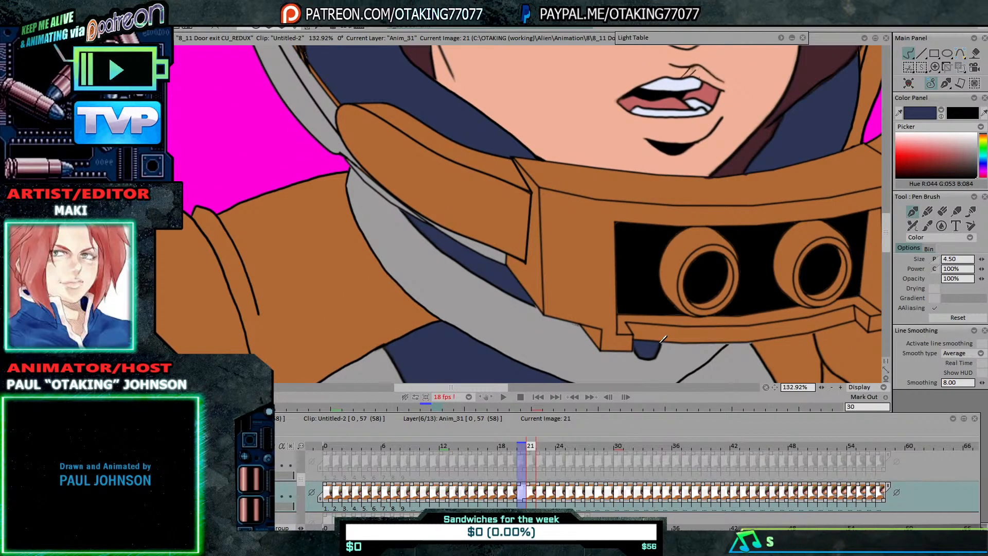
pyautogui.moveTo(533, 303); pyautogui.dragTo(529, 306)
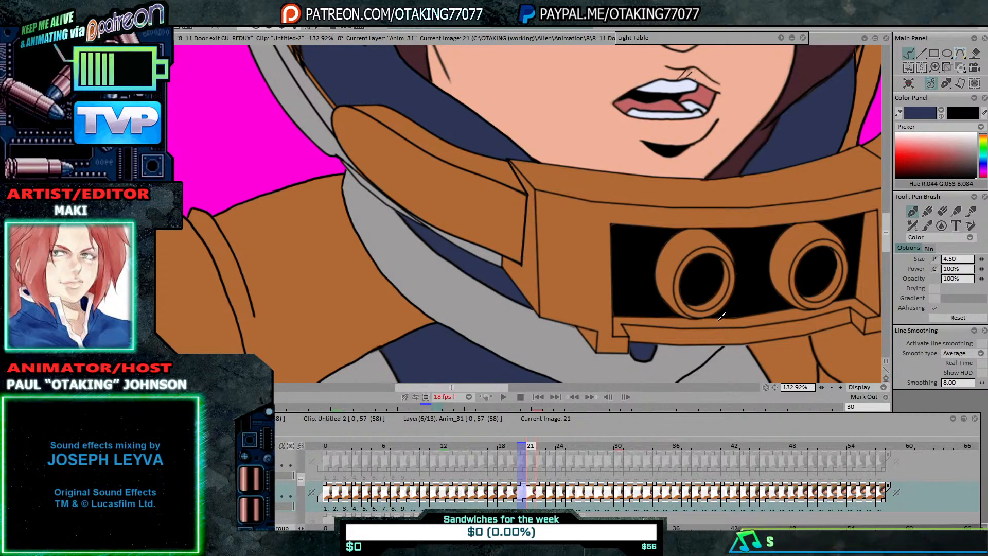
pyautogui.moveTo(724, 320)
pyautogui.mouseDown()
pyautogui.moveTo(694, 319)
pyautogui.moveTo(728, 304)
pyautogui.mouseUp()
# Step: Flip between frames 20, 21 and 22 to compare the neck opening and collar fills
pyautogui.press('Right')
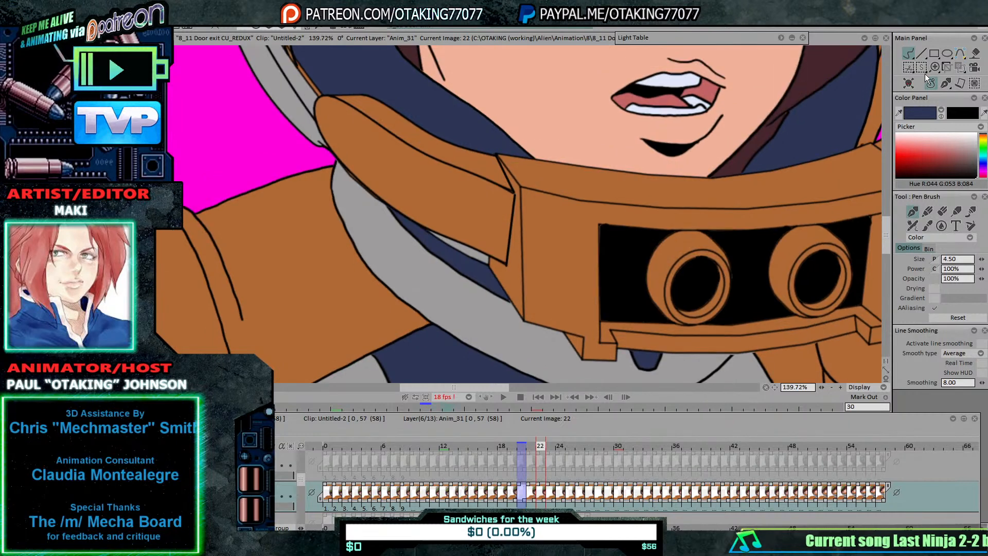
pyautogui.press('Left')
pyautogui.press('Left')
pyautogui.press('Right')
pyautogui.press('Left')
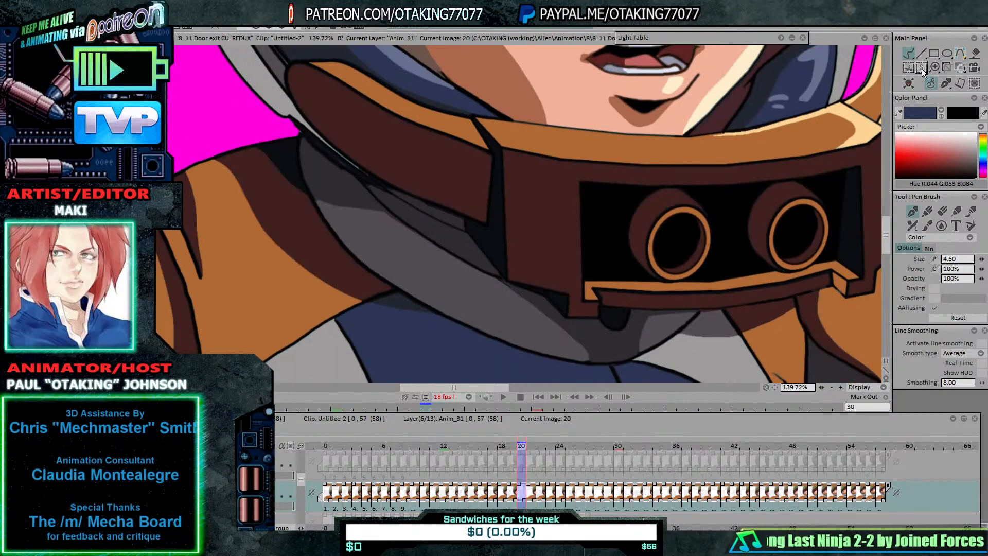
pyautogui.press('Right')
pyautogui.press('Left')
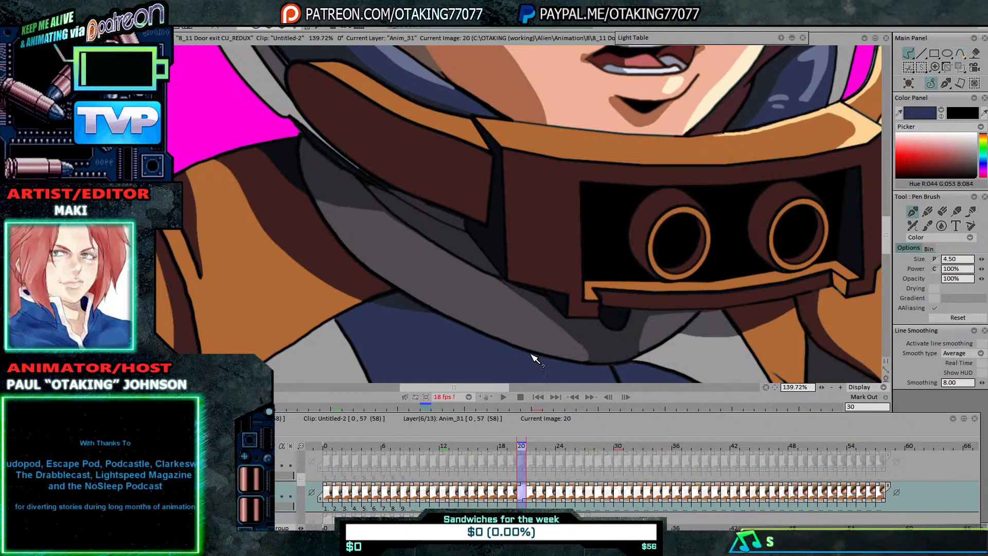
pyautogui.click(975, 53)
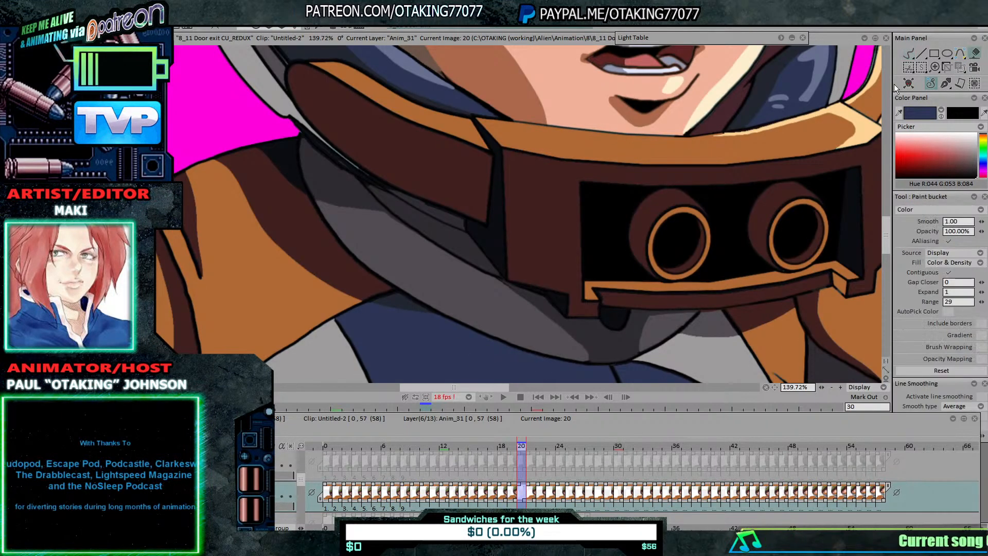
pyautogui.press('Right')
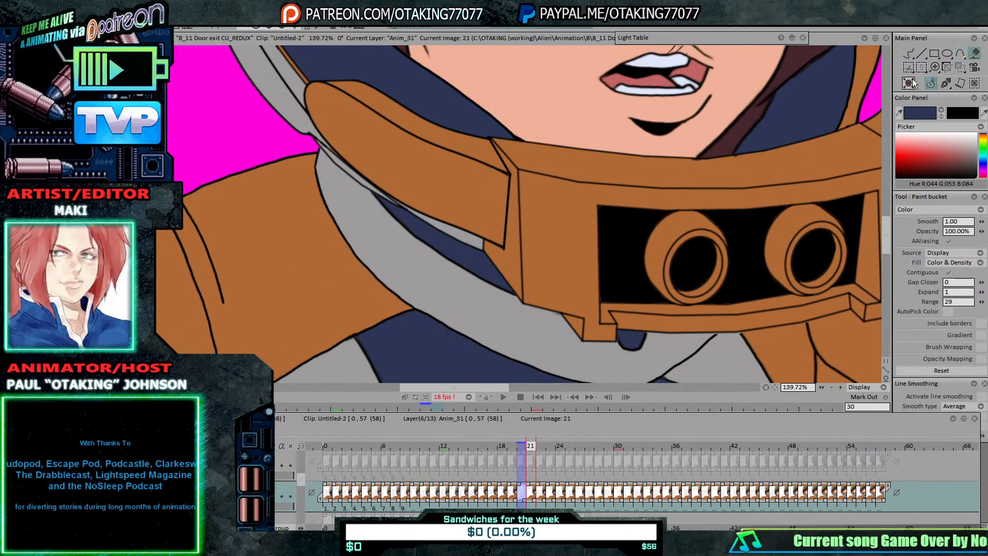
pyautogui.click(908, 53)
# Step: Fill the small tab beneath the chin unit and the neck opening strip on frame 19 navy, touching up with the pen brush
pyautogui.press('Left')
pyautogui.press('Left')
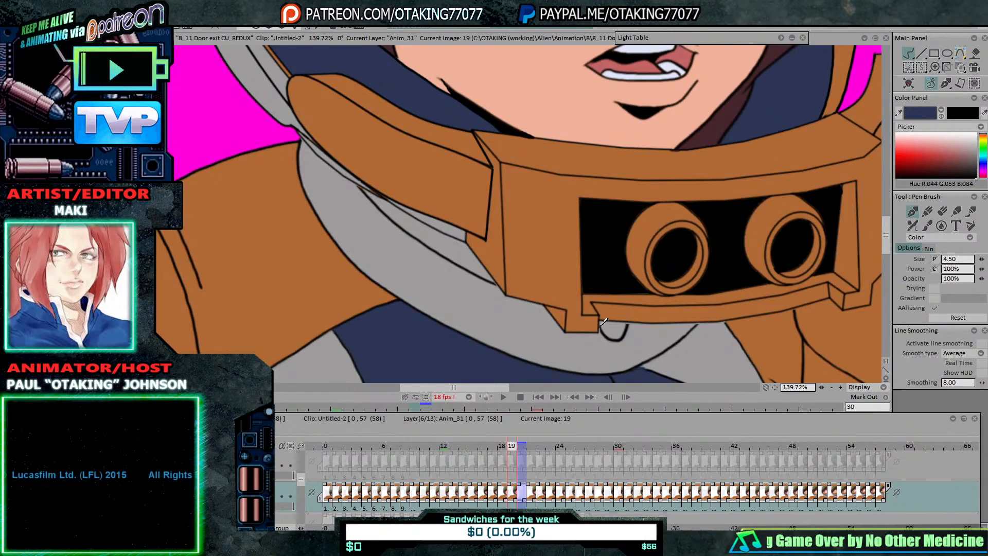
pyautogui.click(974, 53)
pyautogui.click(614, 330)
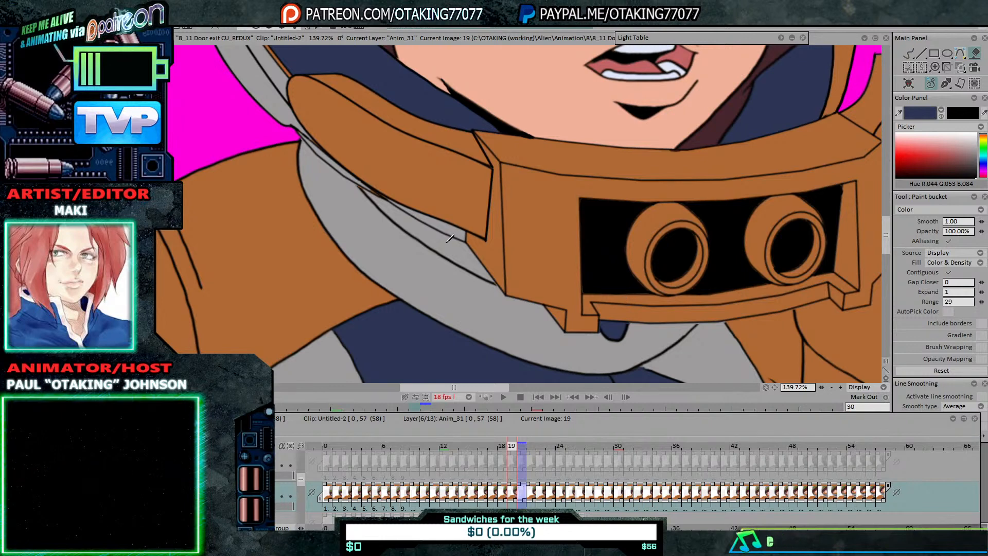
pyautogui.click(484, 232)
pyautogui.click(908, 53)
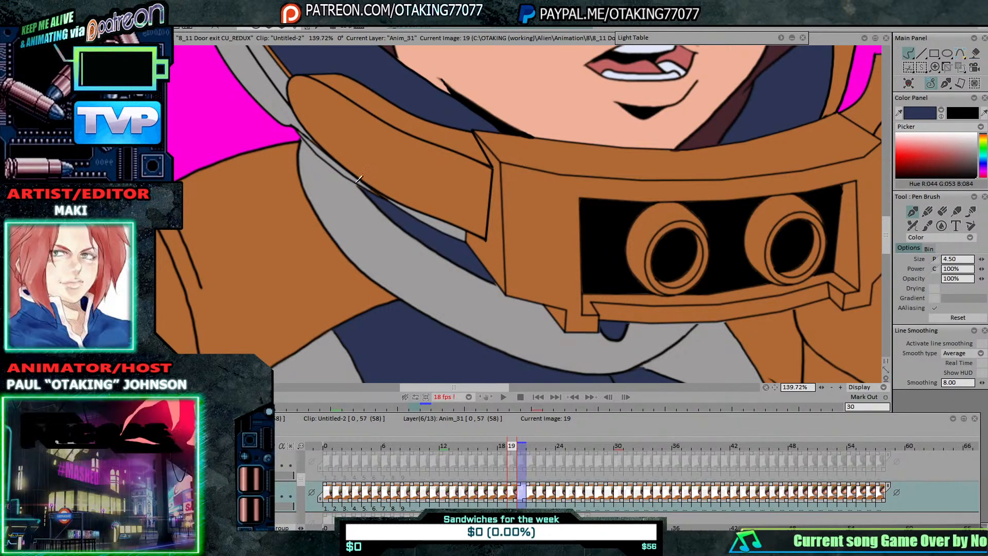
# Step: Go back from frame 19 to frame 15 and fill the small tab beneath the chin unit navy with the paint bucket
pyautogui.press('Left')
pyautogui.press('Right')
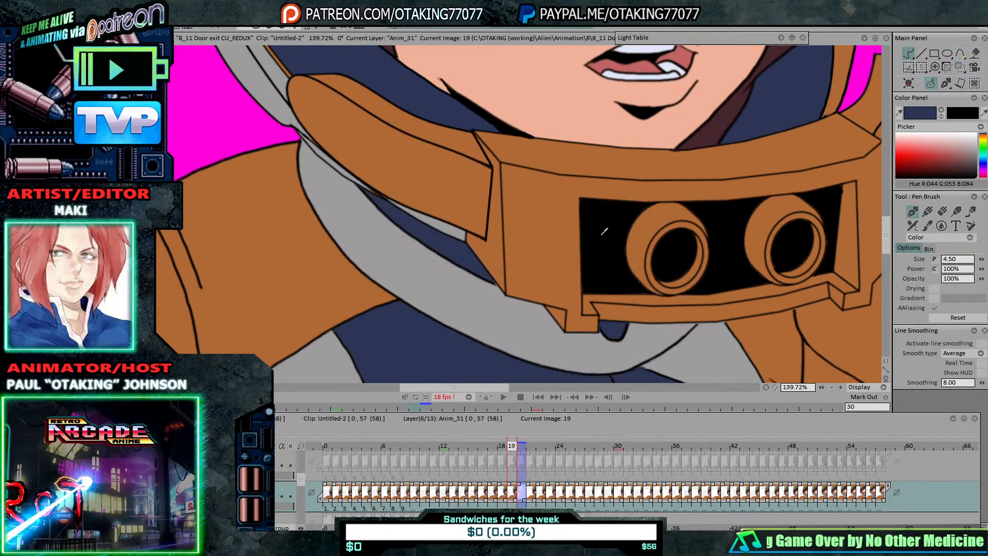
pyautogui.press('Left')
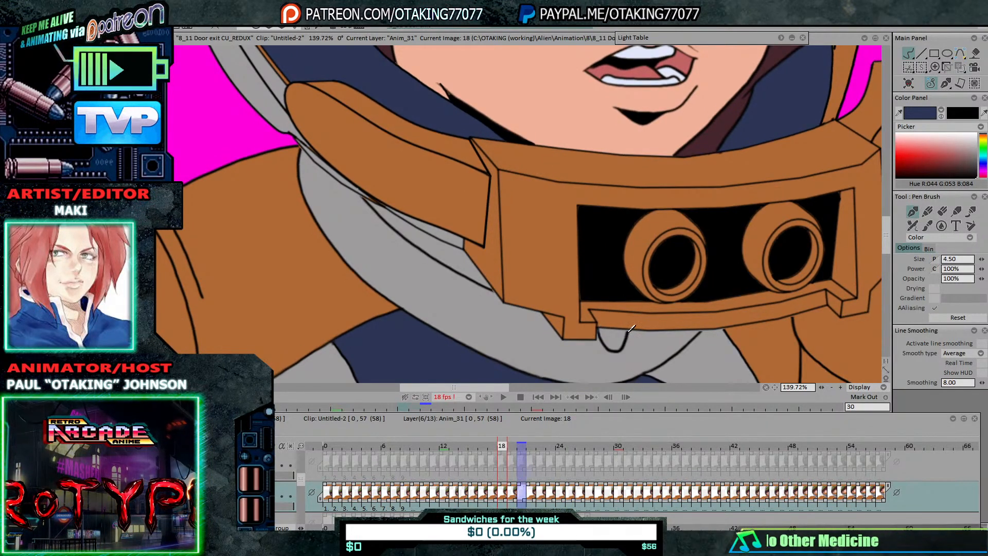
pyautogui.press('Left')
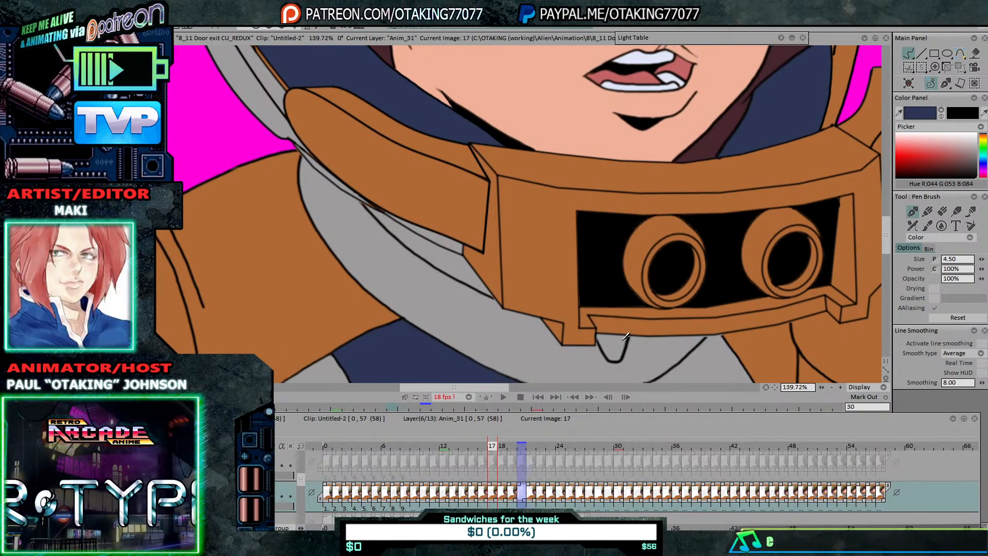
pyautogui.press('Left')
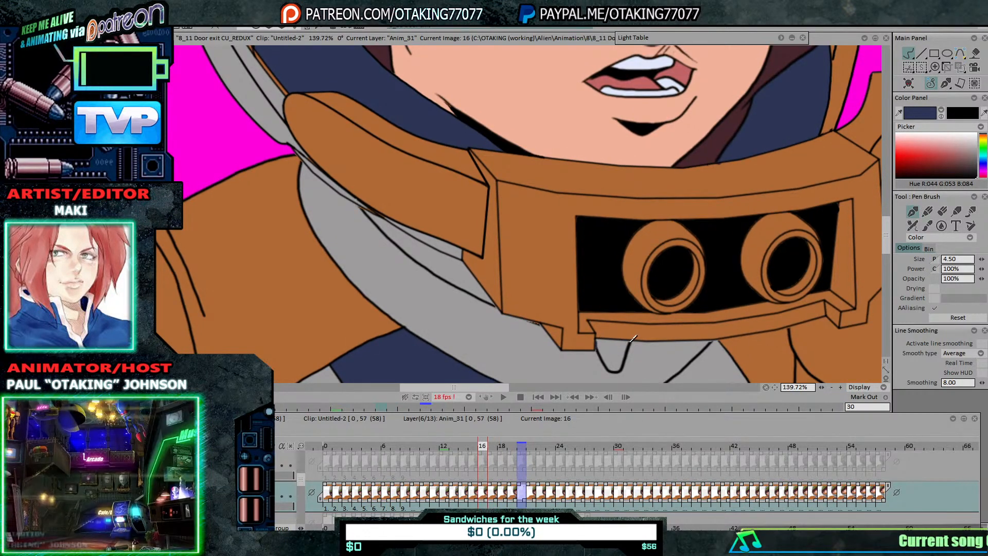
pyautogui.press('Left')
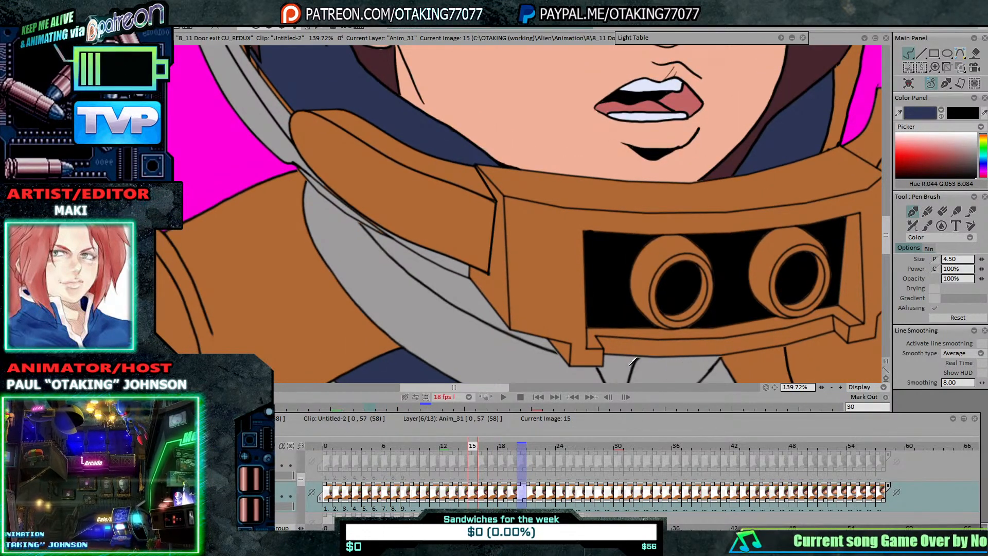
pyautogui.moveTo(639, 356); pyautogui.dragTo(631, 308)
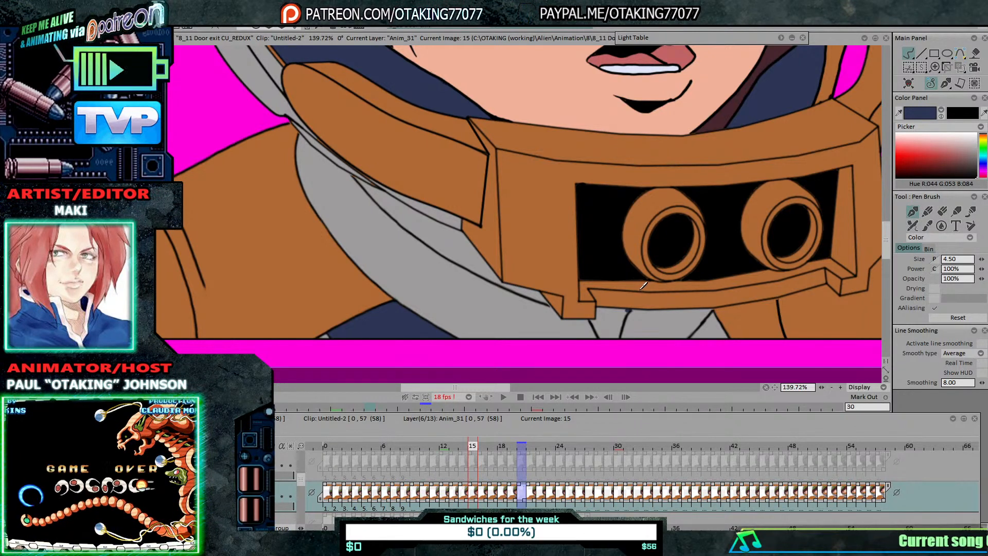
pyautogui.moveTo(656, 250); pyautogui.dragTo(631, 239)
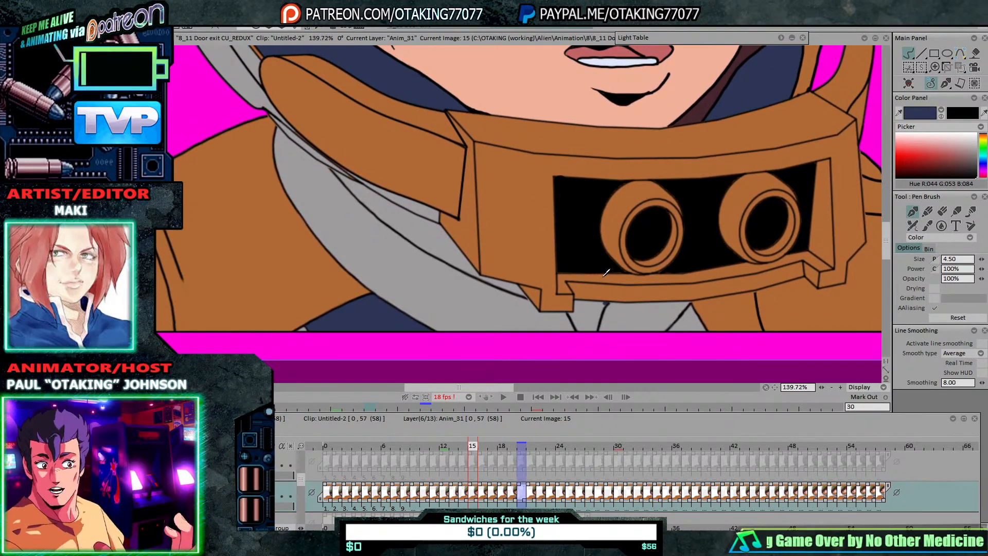
pyautogui.click(973, 54)
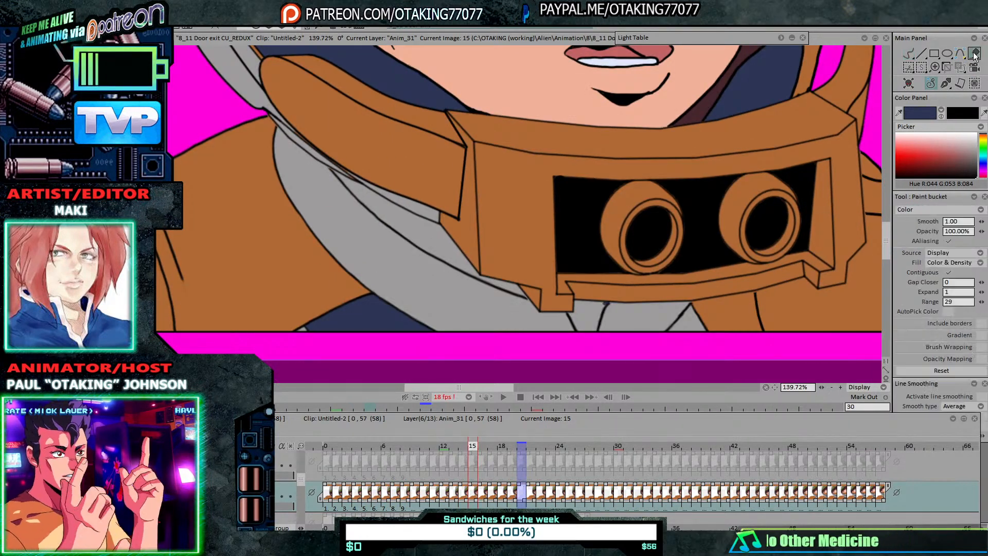
pyautogui.click(597, 312)
# Step: Fill the small tab beneath the chin unit navy on frames 16, 17 and 18
pyautogui.press('Right')
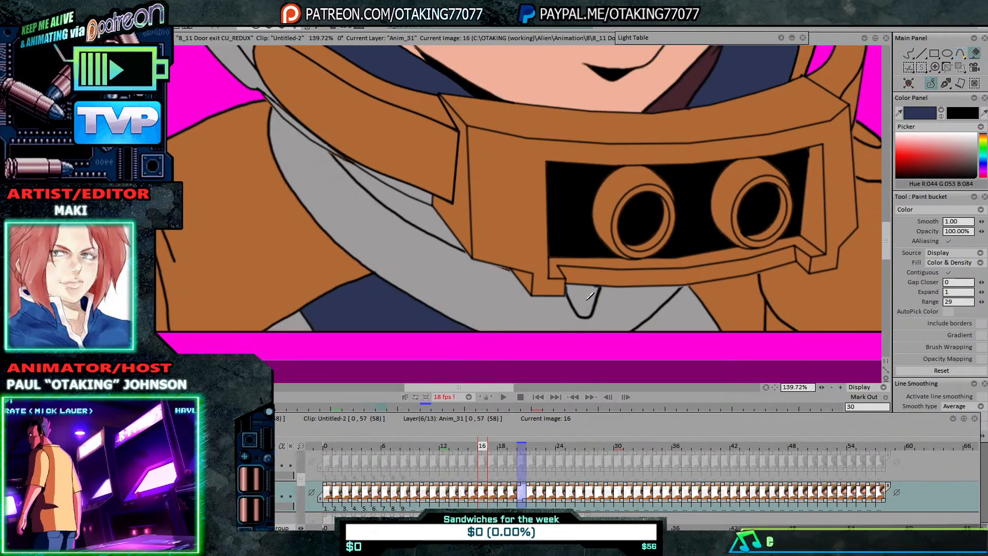
pyautogui.click(585, 301)
pyautogui.press('Right')
pyautogui.press('Right')
pyautogui.click(586, 280)
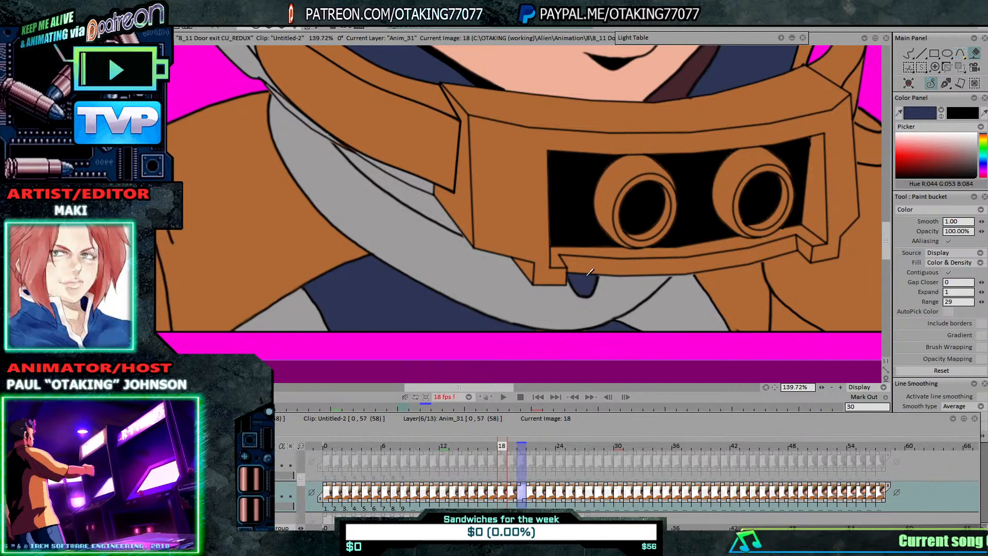
# Step: Compare frames 17 to 19, and fill the neck opening strip navy on frames 18, 17 and 16
pyautogui.press('Right')
pyautogui.press('Left')
pyautogui.press('Left')
pyautogui.press('Right')
pyautogui.press('Right')
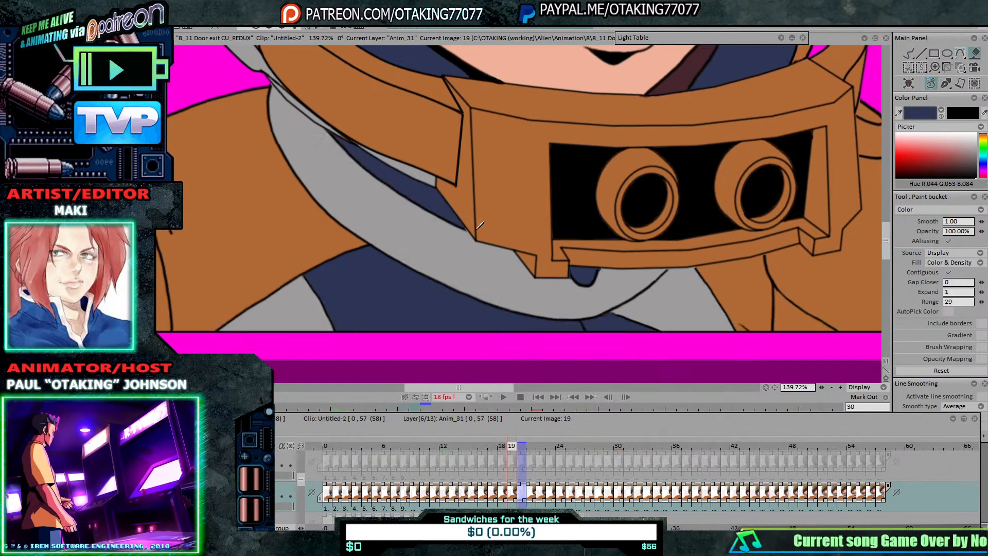
pyautogui.press('Left')
pyautogui.click(428, 199)
pyautogui.press('Left')
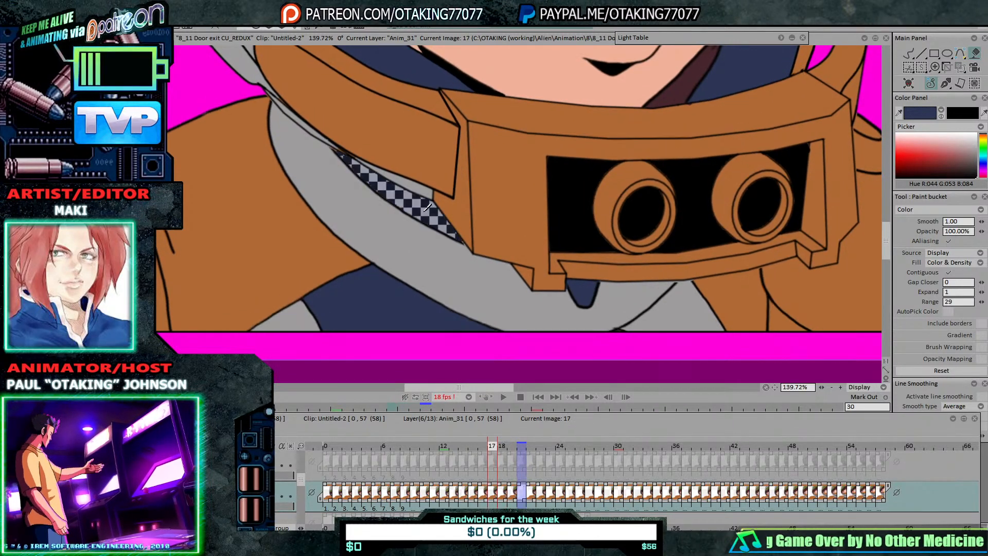
pyautogui.press('Left')
pyautogui.click(423, 213)
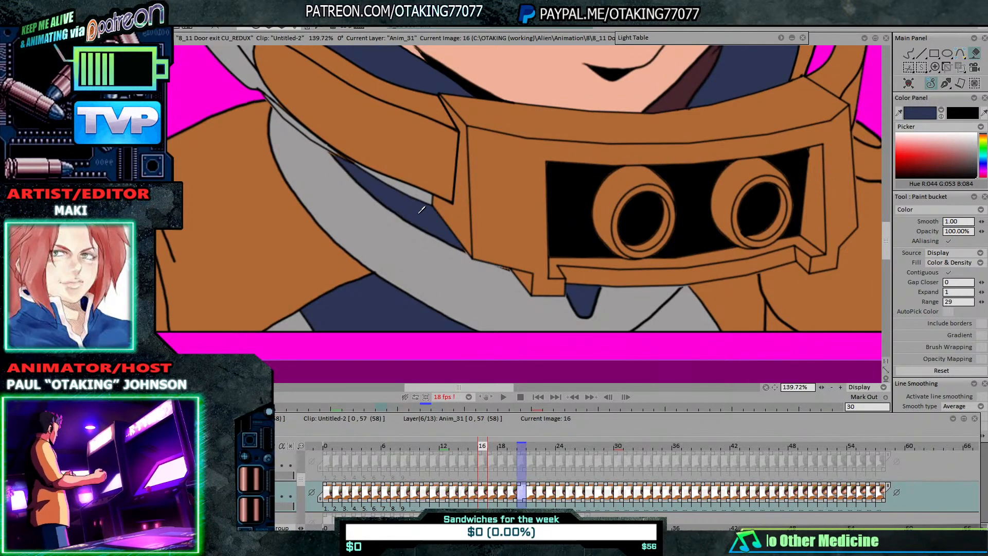
# Step: Fill the neck opening strip navy on frames 15 and 14, including the thin sliver under the chin unit on frame 14
pyautogui.press('Left')
pyautogui.click(427, 231)
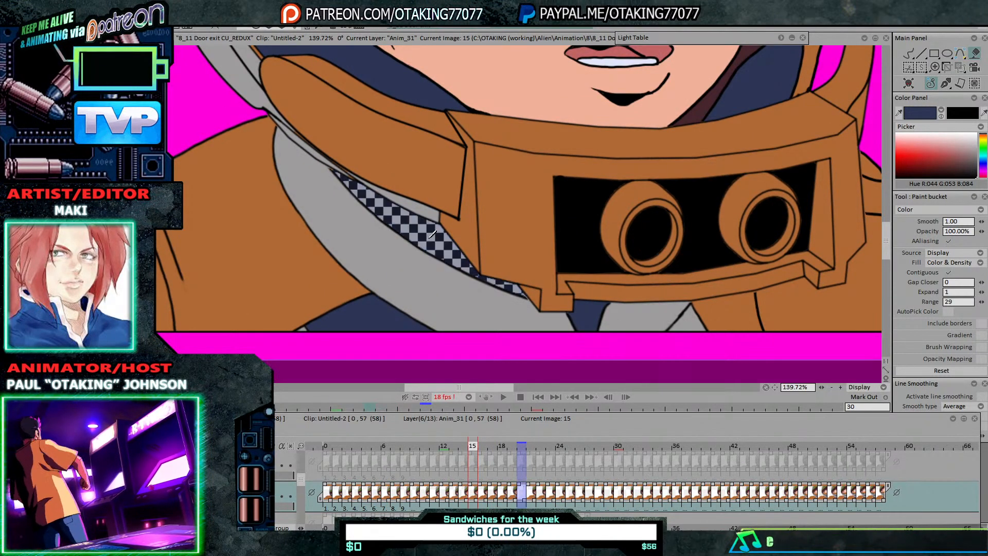
pyautogui.press('Left')
pyautogui.click(435, 263)
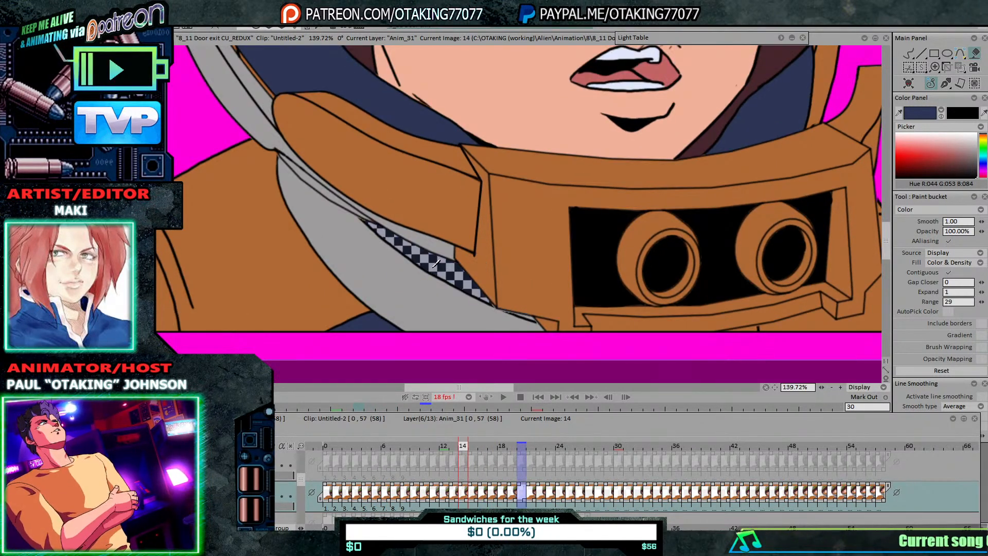
pyautogui.click(530, 315)
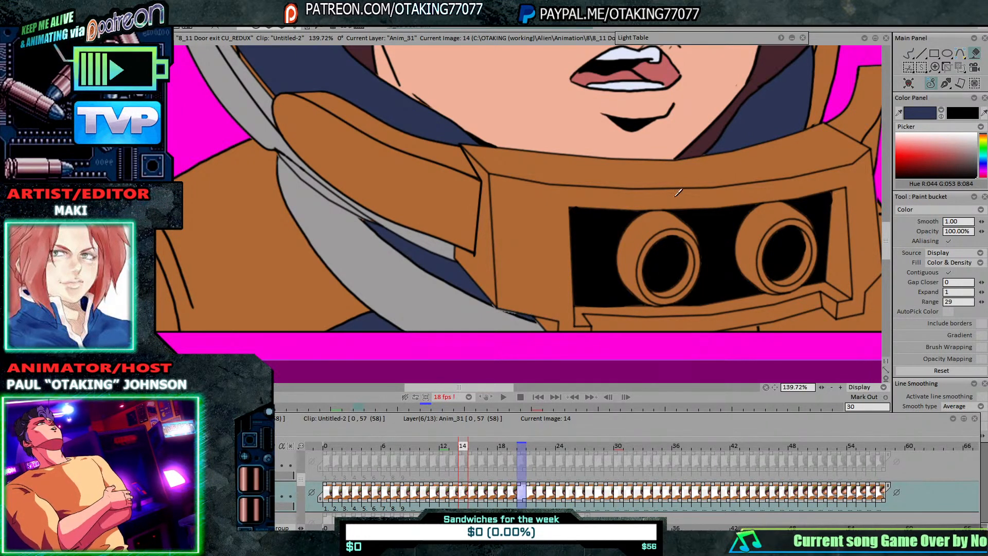
# Step: Flip between frames 13, 14, 15 and 16 to compare the neck opening and collar fills
pyautogui.click(909, 54)
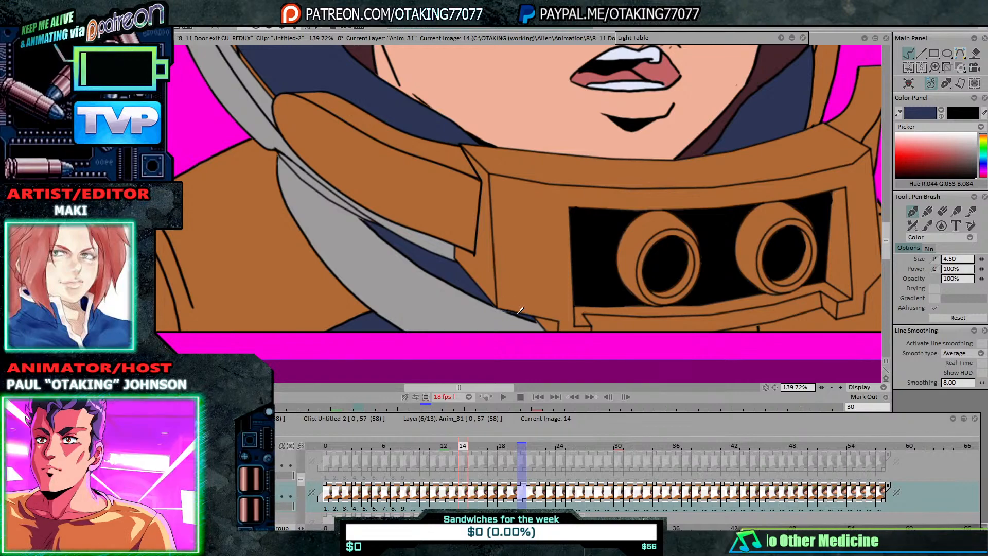
pyautogui.press('Left')
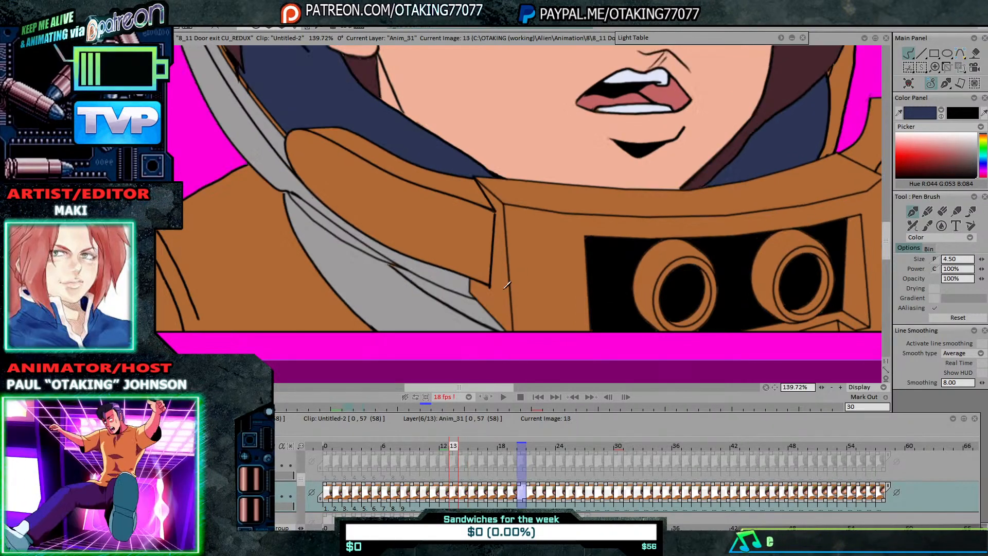
pyautogui.press('Right')
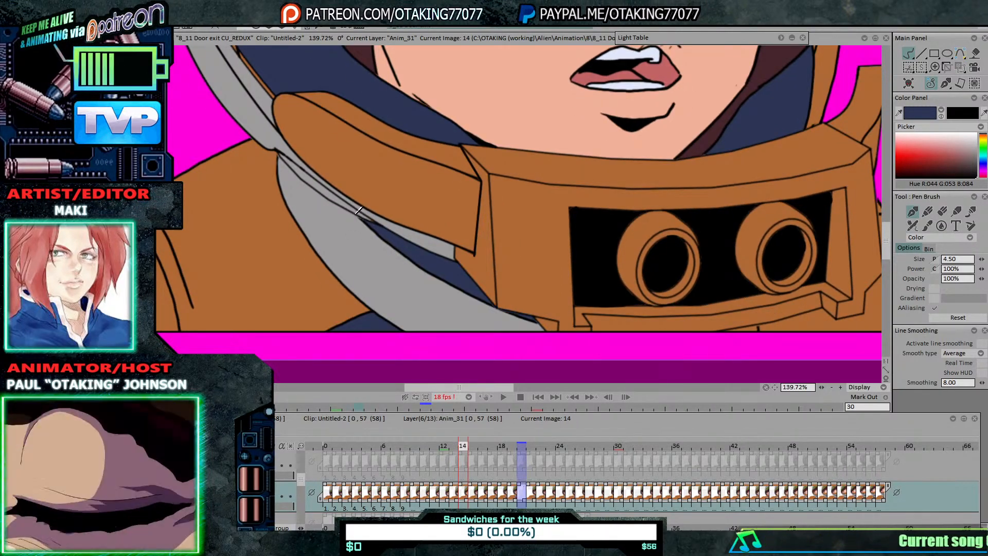
pyautogui.press('Left')
pyautogui.press('Right')
pyautogui.press('Right')
pyautogui.press('Right')
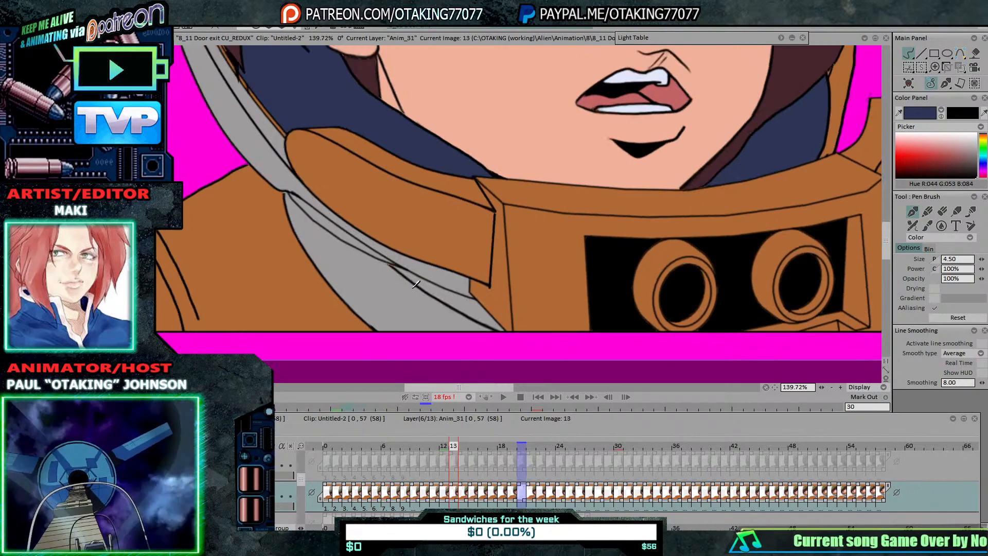
pyautogui.press('Left')
pyautogui.press('Left')
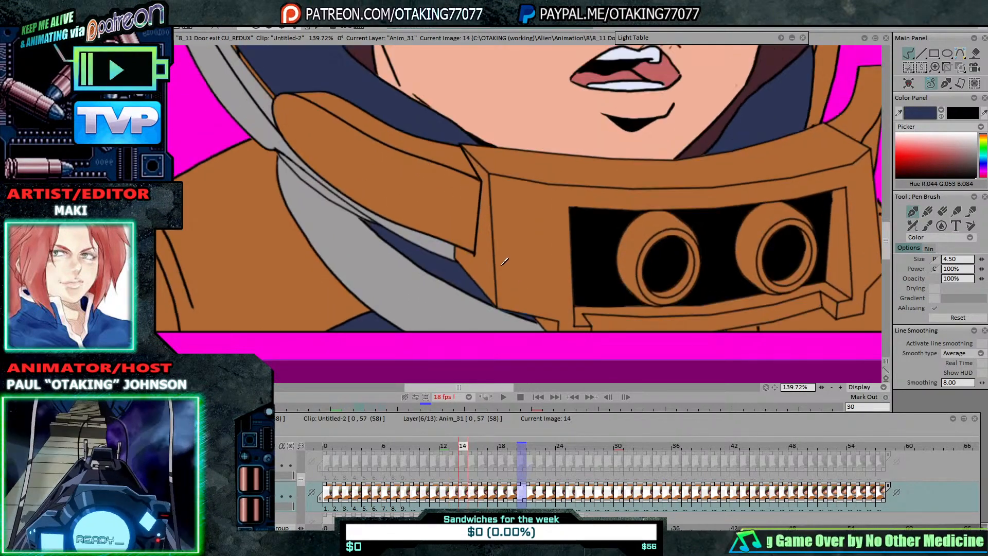
pyautogui.press('Right')
pyautogui.press('Right')
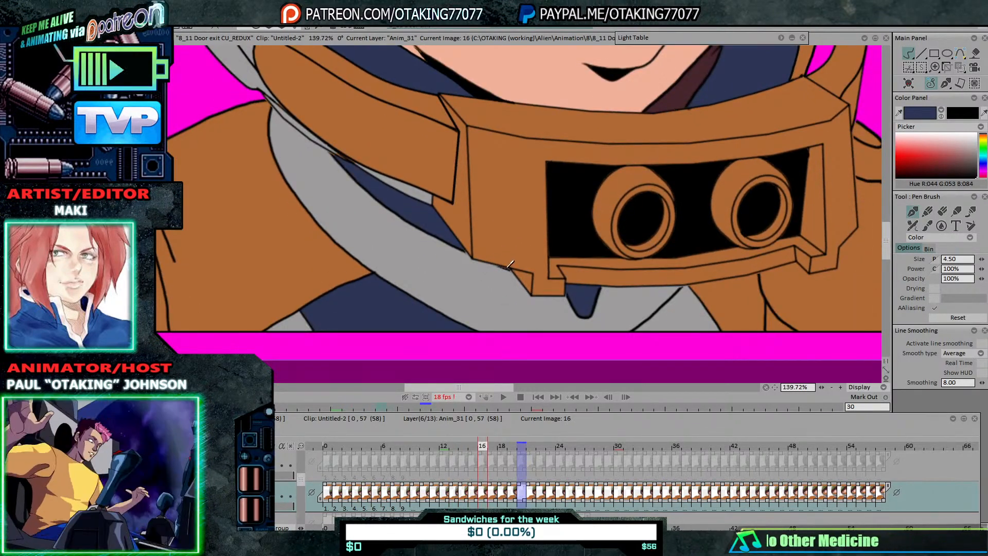
pyautogui.press('Left')
pyautogui.press('Left')
# Step: Fill the neck opening strip on frame 13 navy and touch up its upper tip with the pen brush
pyautogui.press('Left')
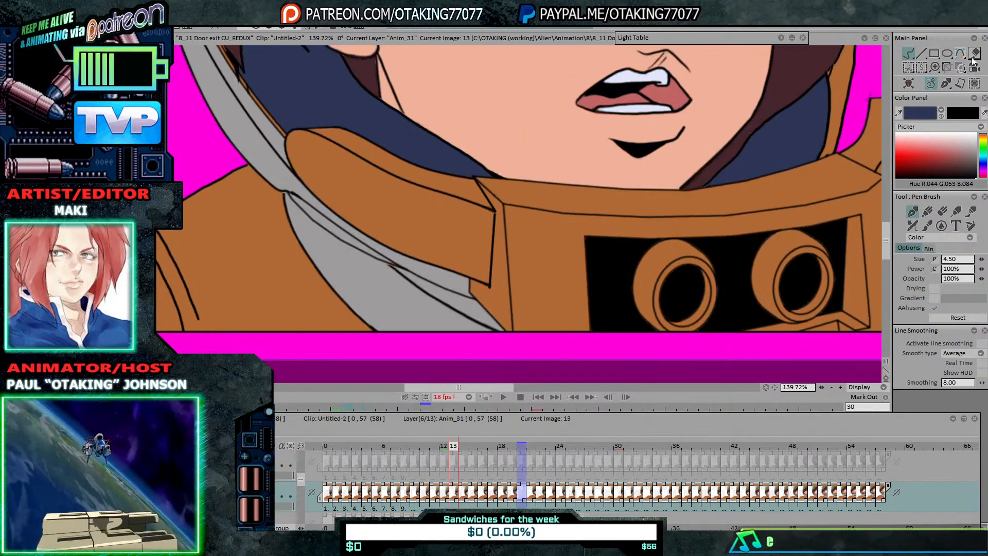
pyautogui.press('Right')
pyautogui.click(974, 53)
pyautogui.press('Left')
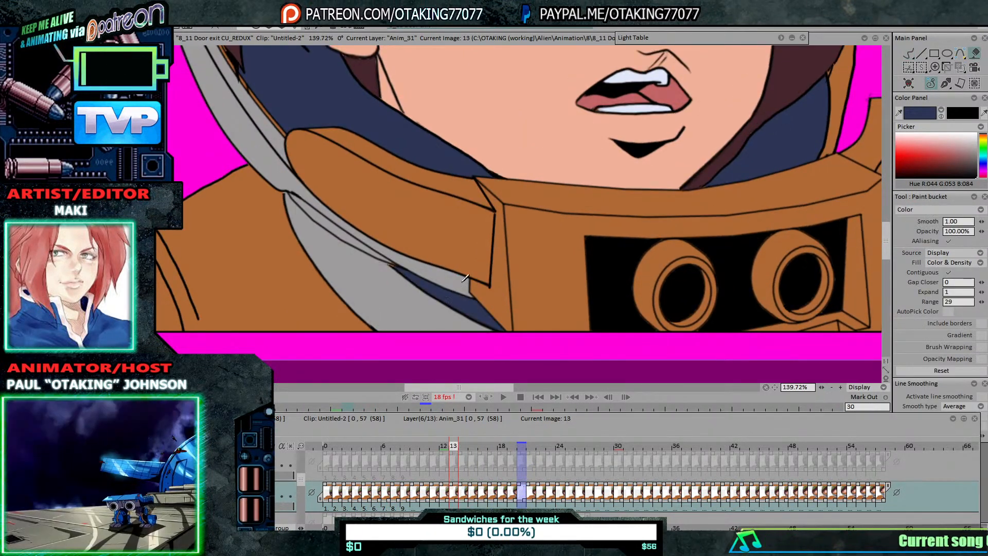
pyautogui.click(907, 54)
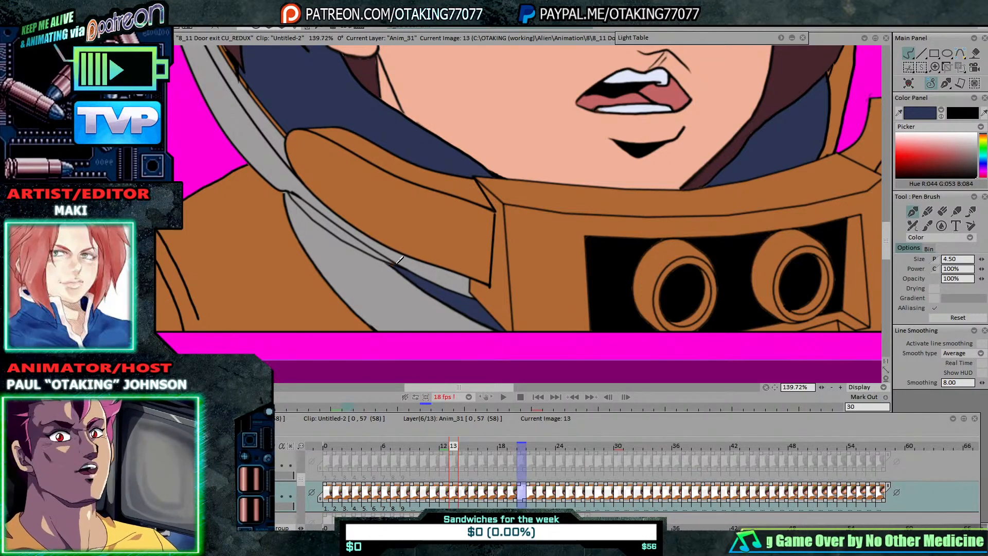
# Step: Fill the neck opening strip on frame 12 navy, touching up its upper tip with the pen brush
pyautogui.press('Left')
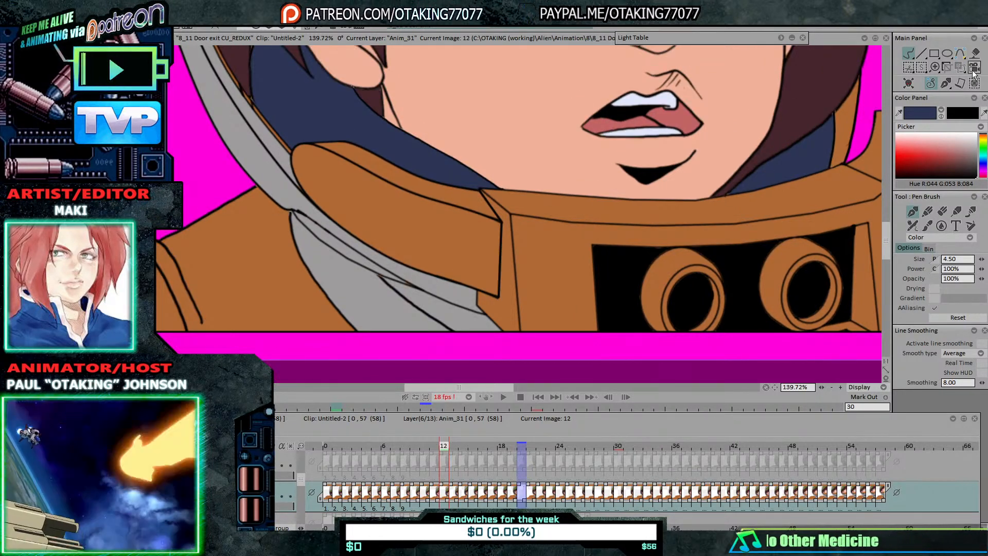
pyautogui.click(934, 68)
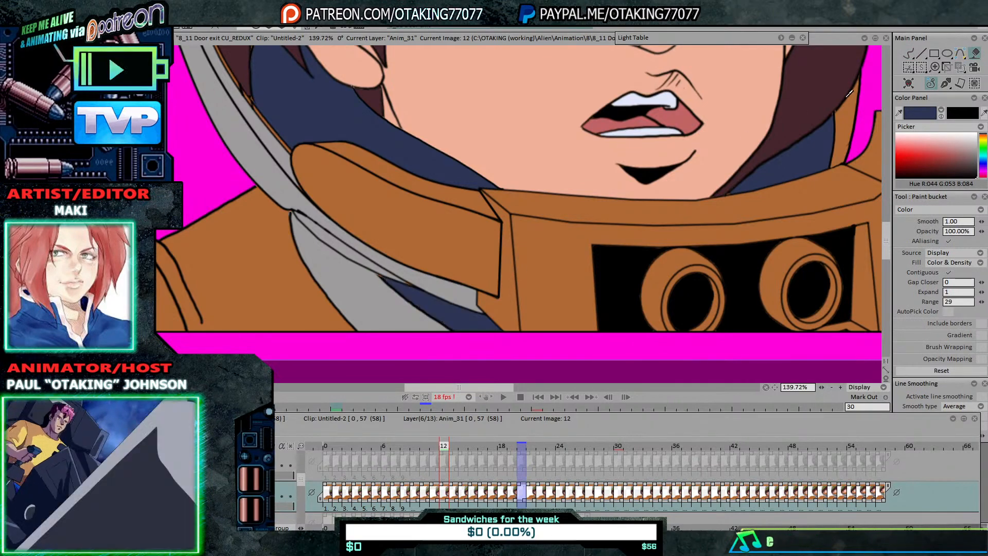
pyautogui.click(909, 54)
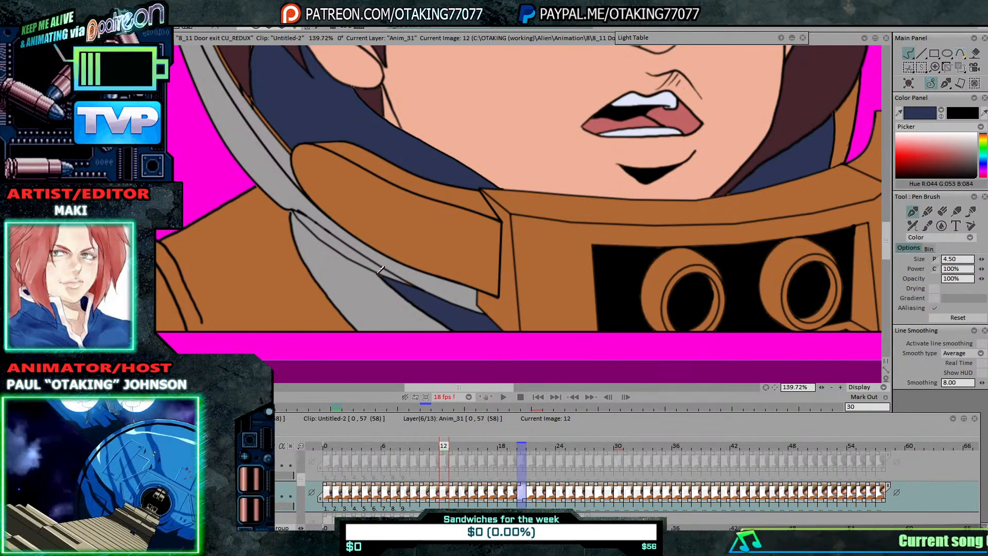
# Step: Fill the neck opening strip on frame 11 navy with the paint bucket
pyautogui.press('Left')
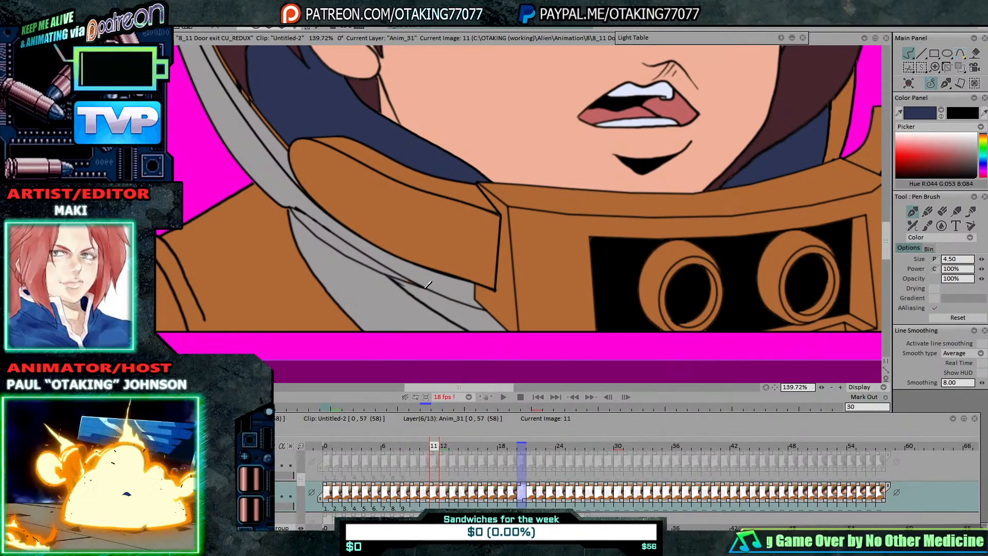
pyautogui.click(973, 54)
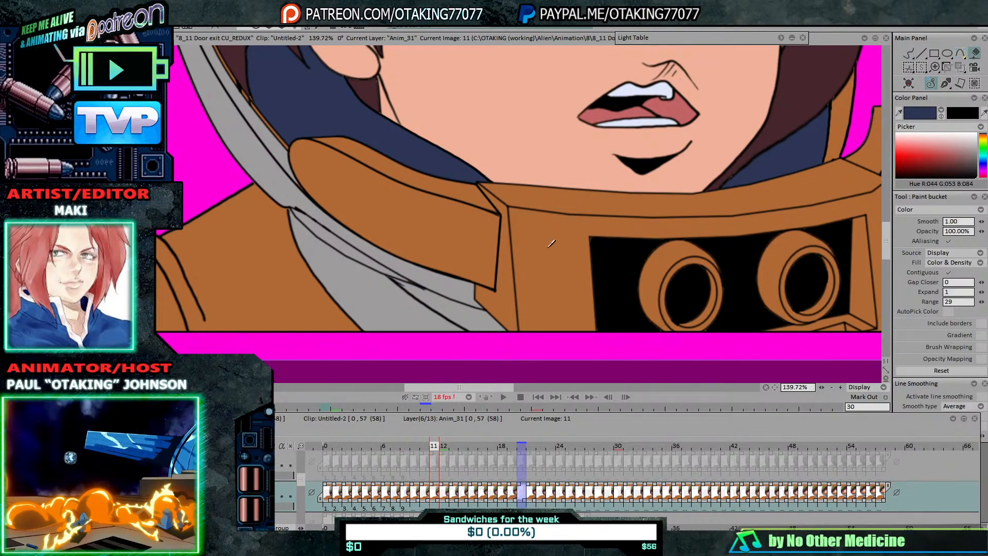
# Step: Fill the gap between the orange collar and the grey strap with navy on frames 11, 10 and 9, touching up its tip with the Pen brush
pyautogui.click(469, 309)
pyautogui.press('Left')
pyautogui.click(454, 299)
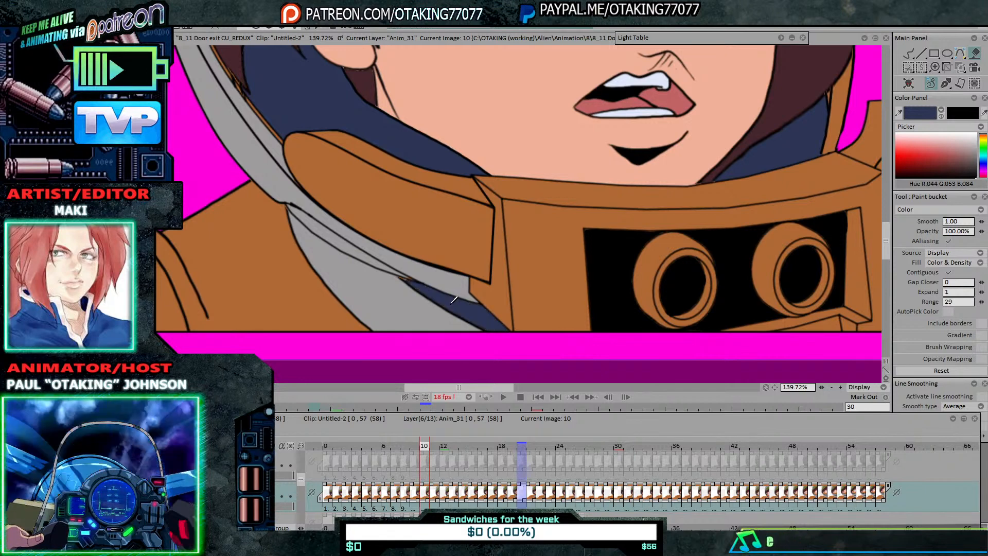
pyautogui.click(908, 54)
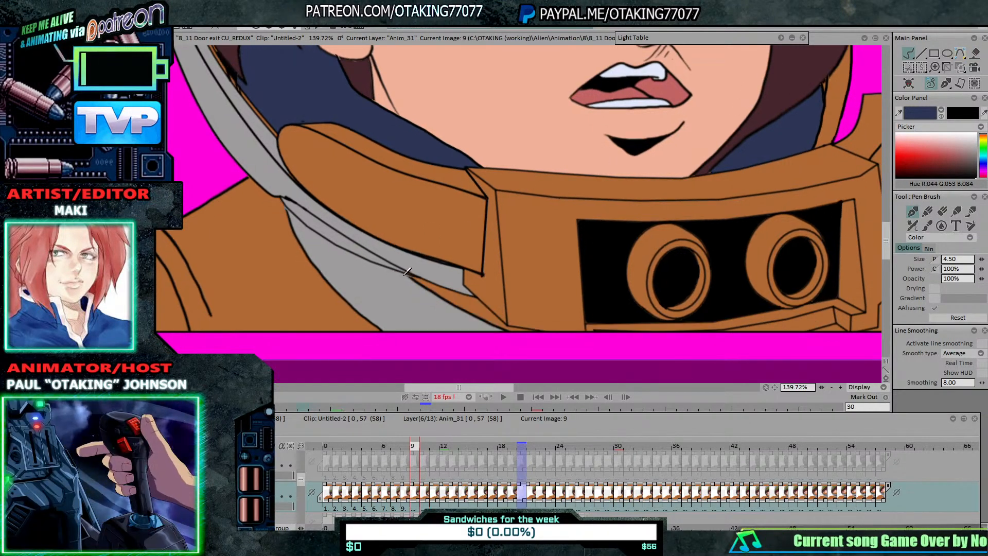
pyautogui.press('Left')
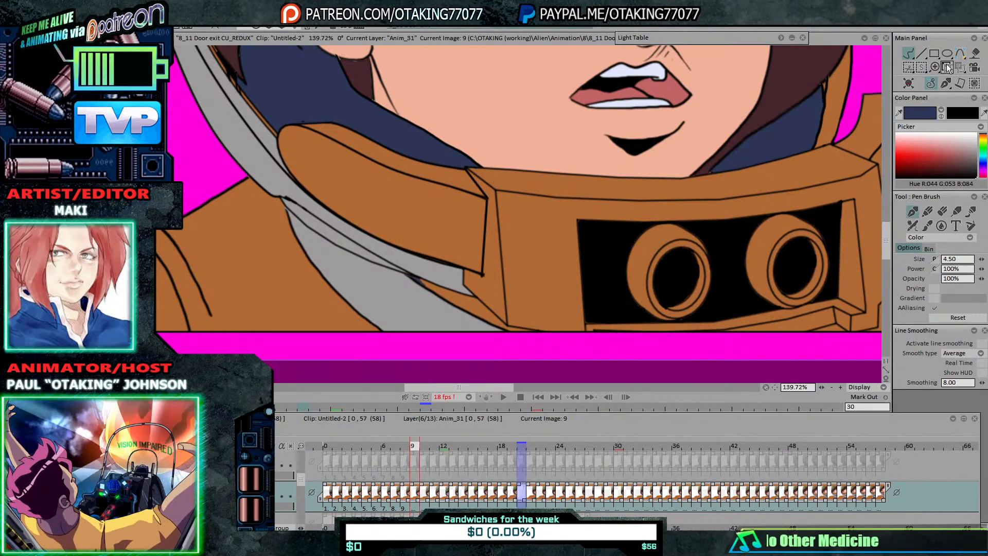
pyautogui.click(974, 53)
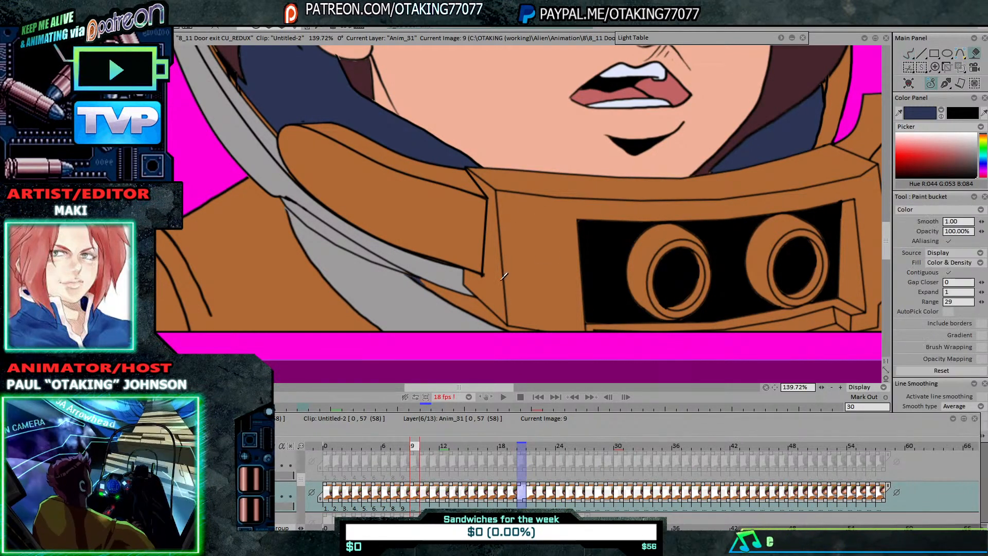
pyautogui.click(469, 294)
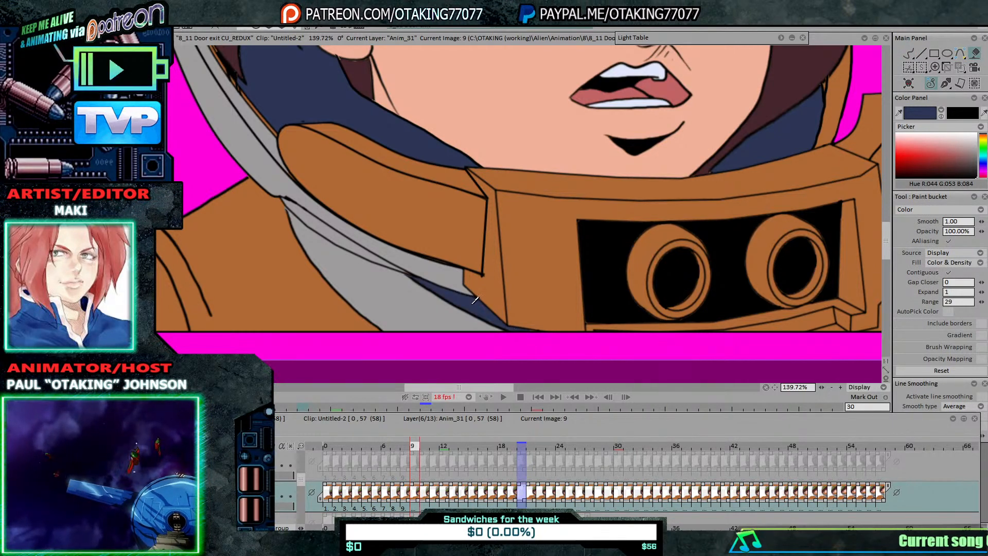
# Step: Fill the same gap beneath the collar with navy on frames 8 and 7, touching up its narrow tip with the Pen brush
pyautogui.press('Left')
pyautogui.click(462, 286)
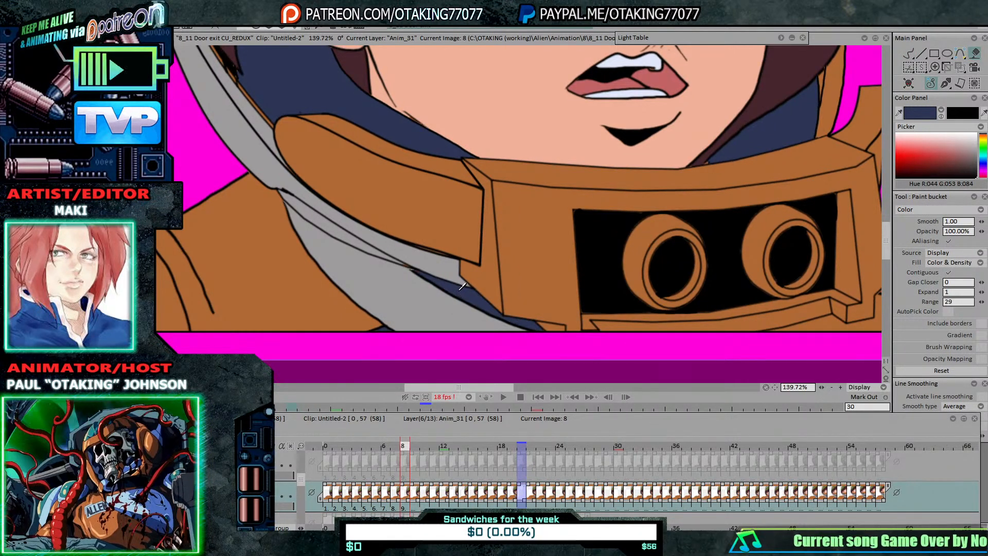
pyautogui.click(909, 54)
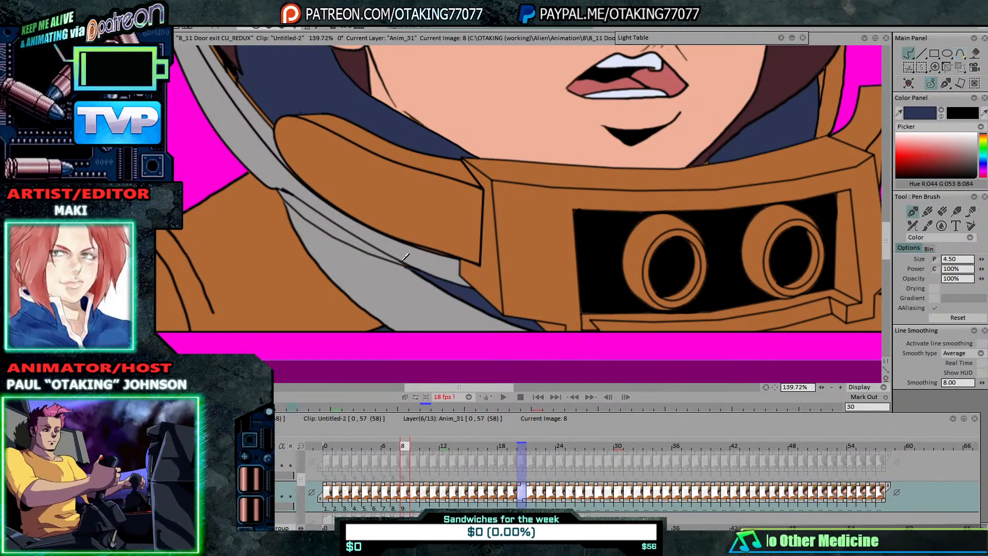
pyautogui.press('Left')
pyautogui.click(952, 60)
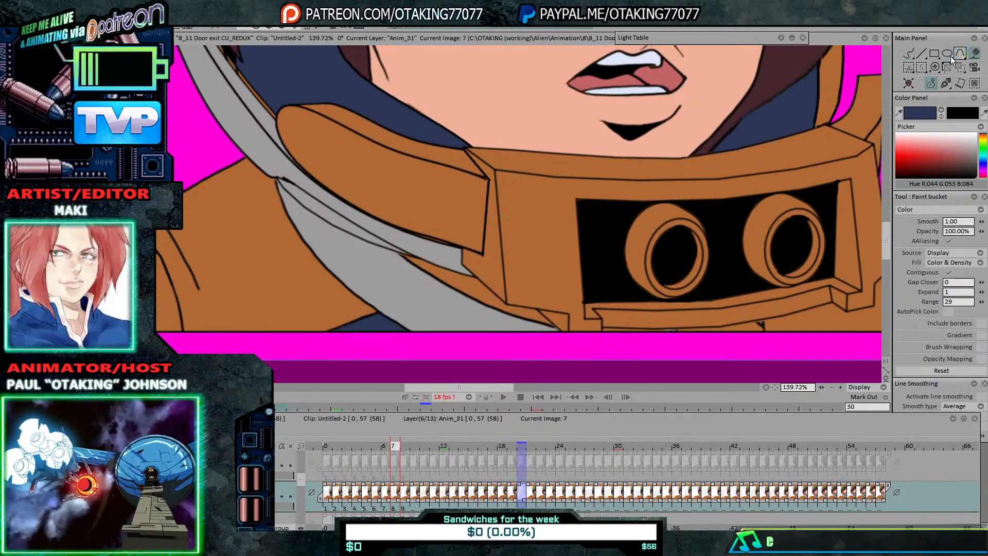
pyautogui.click(461, 286)
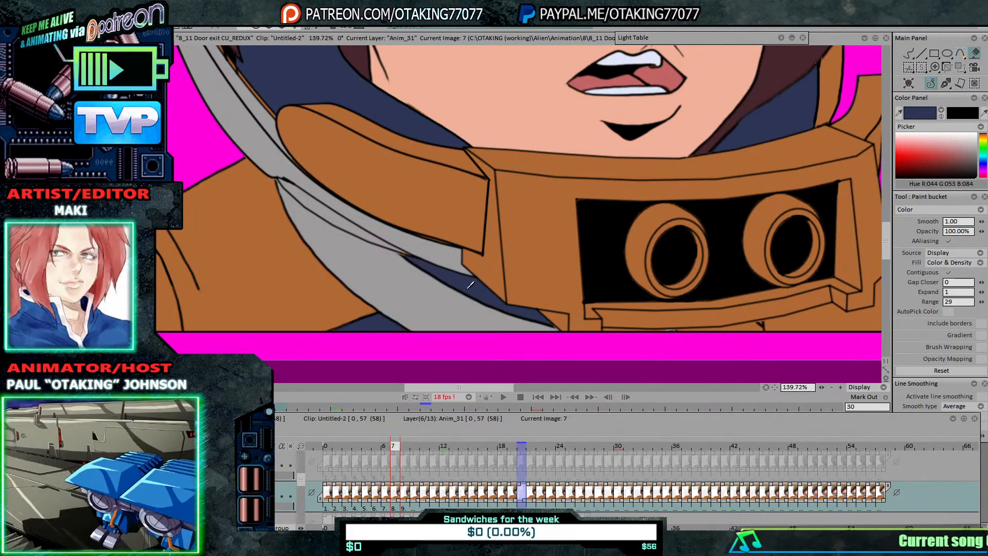
pyautogui.click(908, 53)
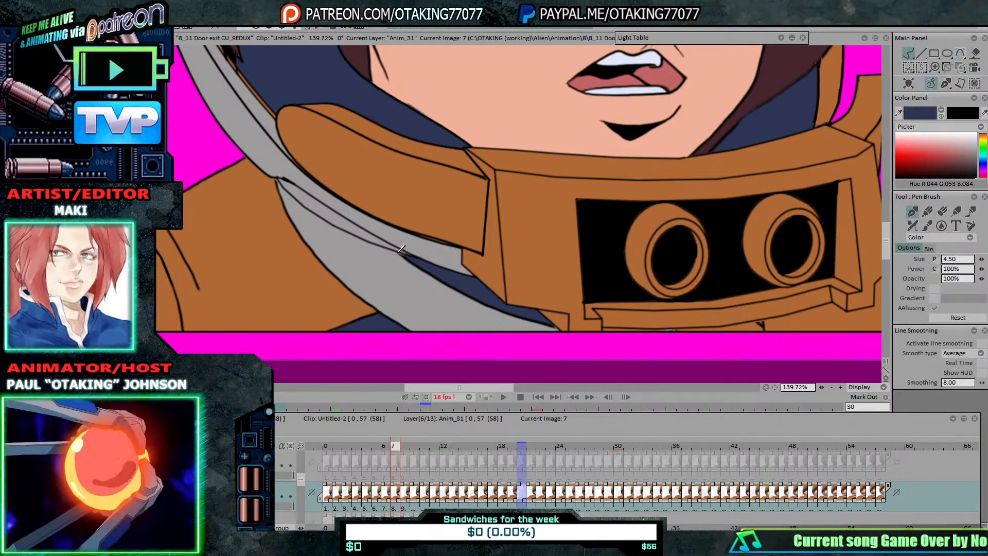
# Step: Fill the gap beneath the collar and the area under the vent block with navy on frame 6
pyautogui.press('Left')
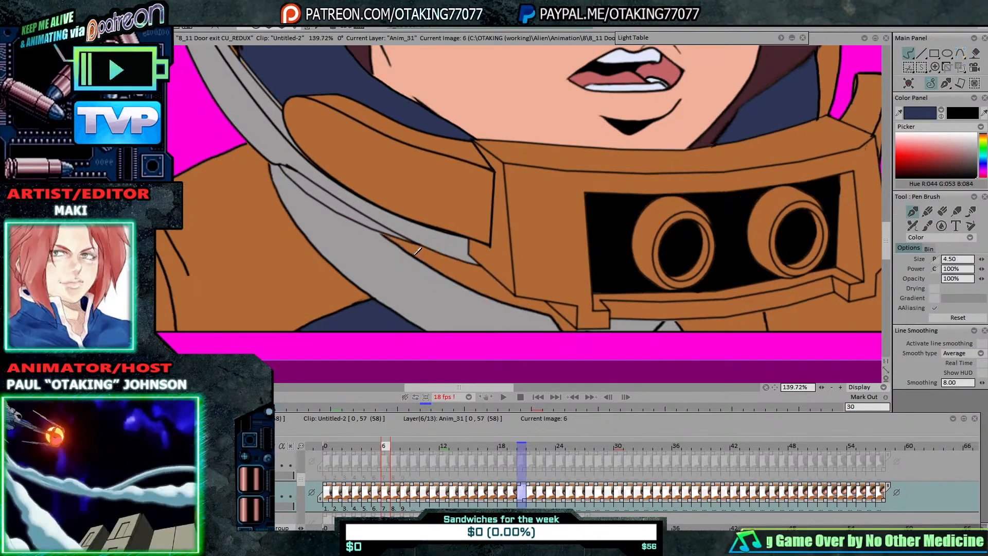
pyautogui.click(974, 53)
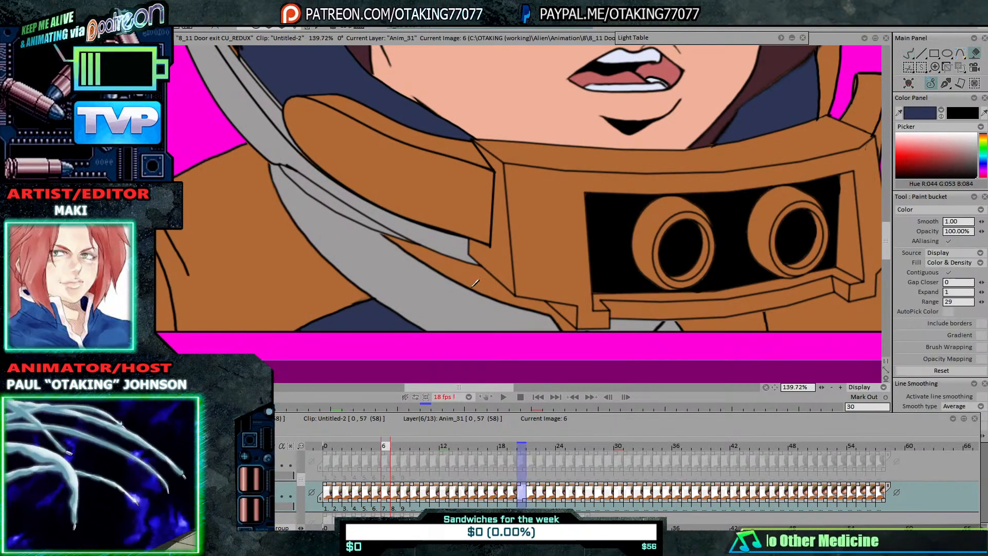
pyautogui.click(484, 277)
pyautogui.click(637, 322)
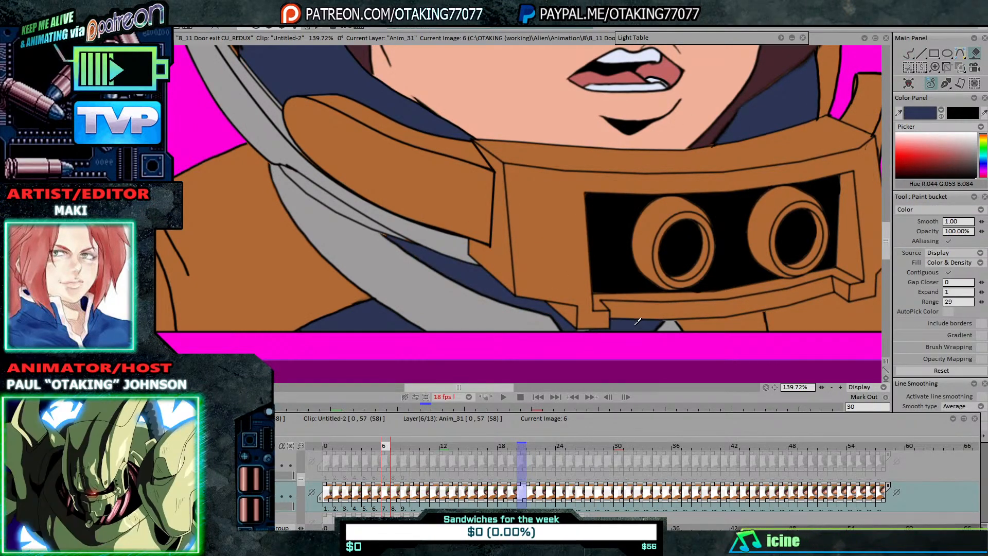
pyautogui.click(908, 53)
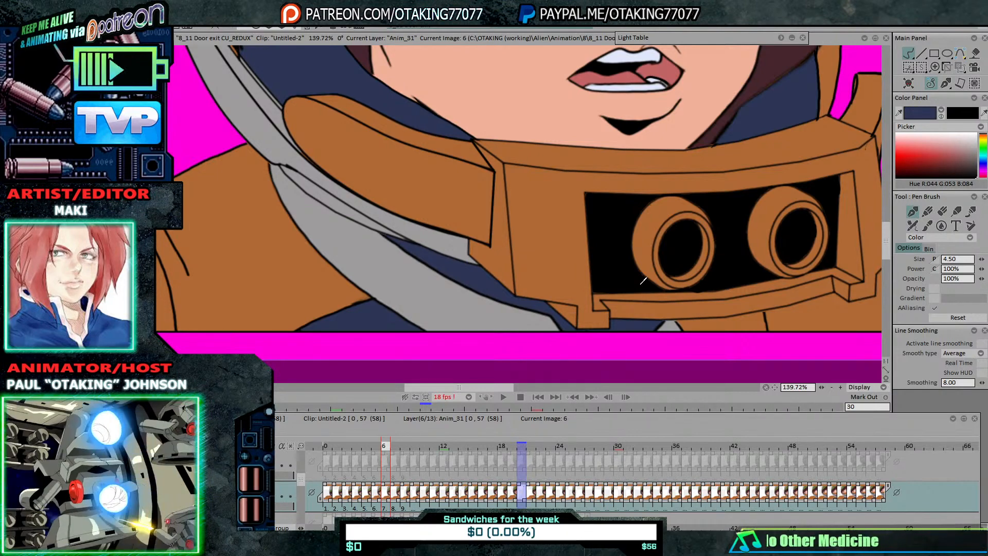
# Step: Compare frame 6 with its neighbouring frames and recolour the area under the vent block on frame 6 with the strap's grey
pyautogui.press('Left')
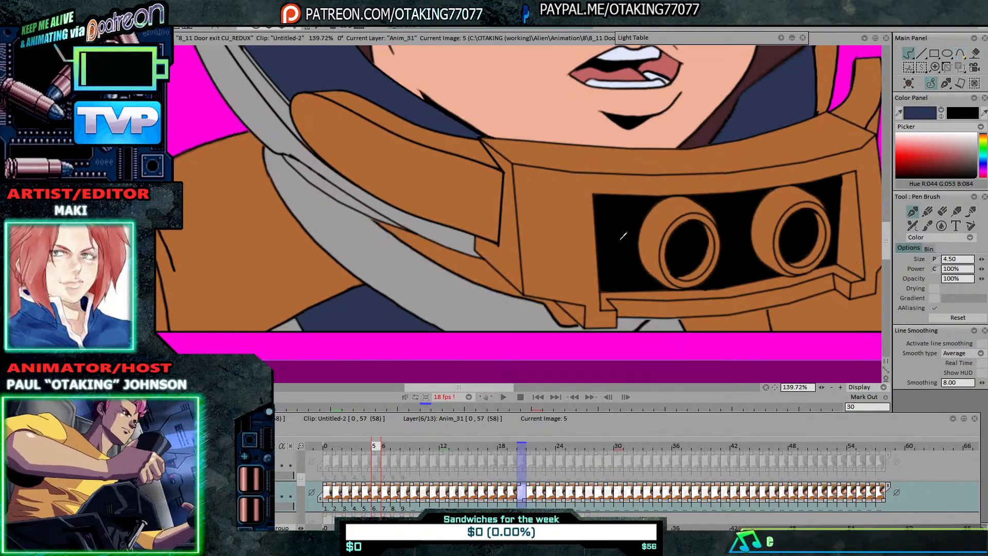
pyautogui.press('Right')
pyautogui.press('Left')
pyautogui.press('Right')
pyautogui.press('Left')
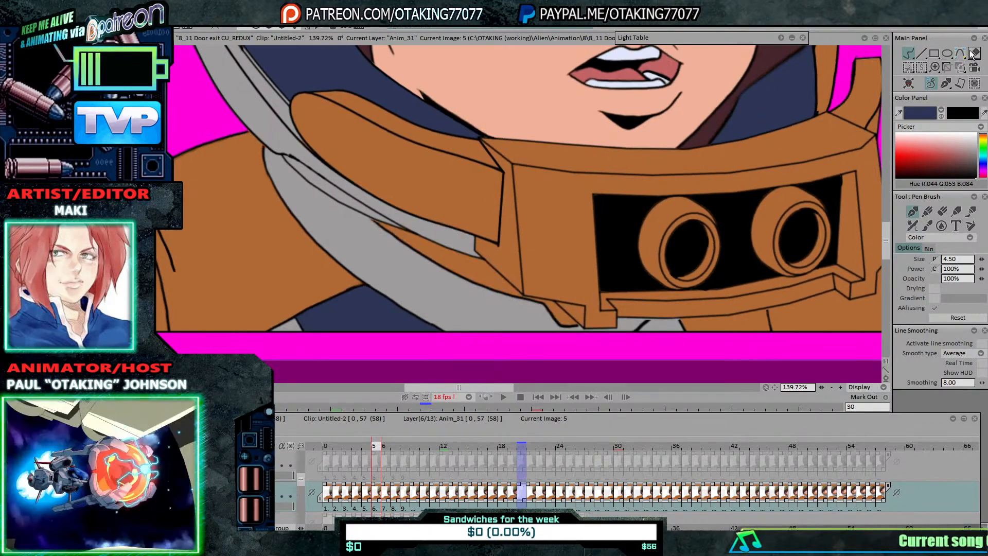
pyautogui.press('Right')
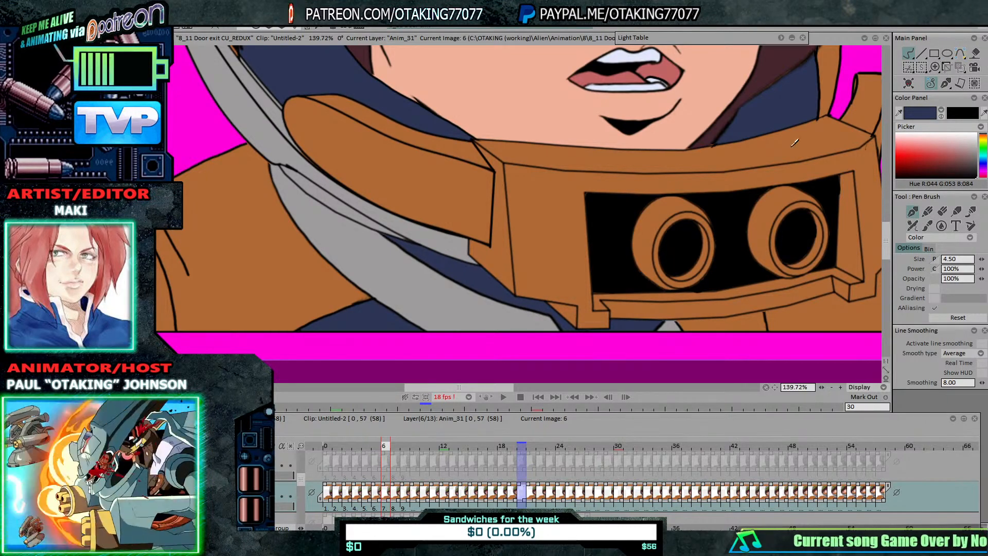
pyautogui.click(899, 114)
pyautogui.click(469, 320)
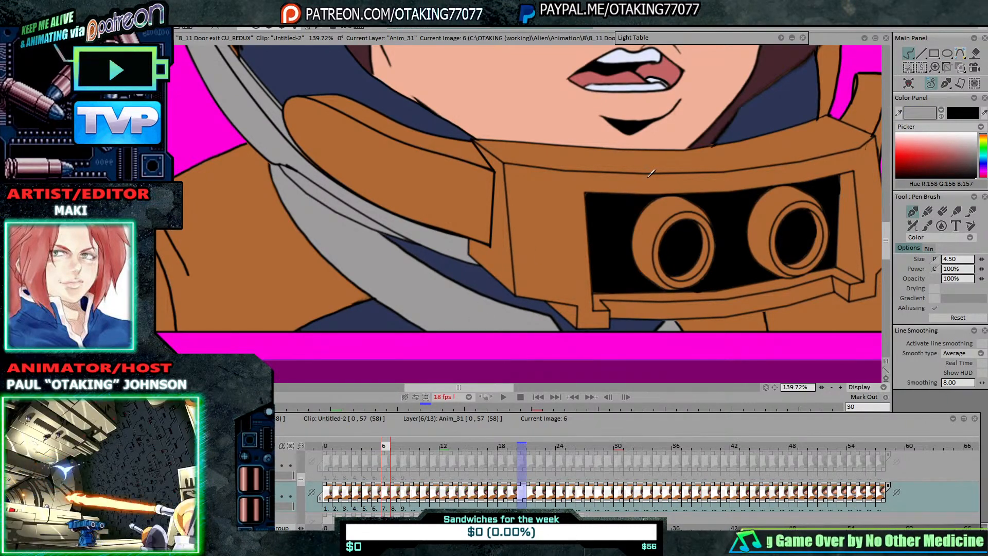
pyautogui.press('Right')
pyautogui.press('Left')
pyautogui.press('Left')
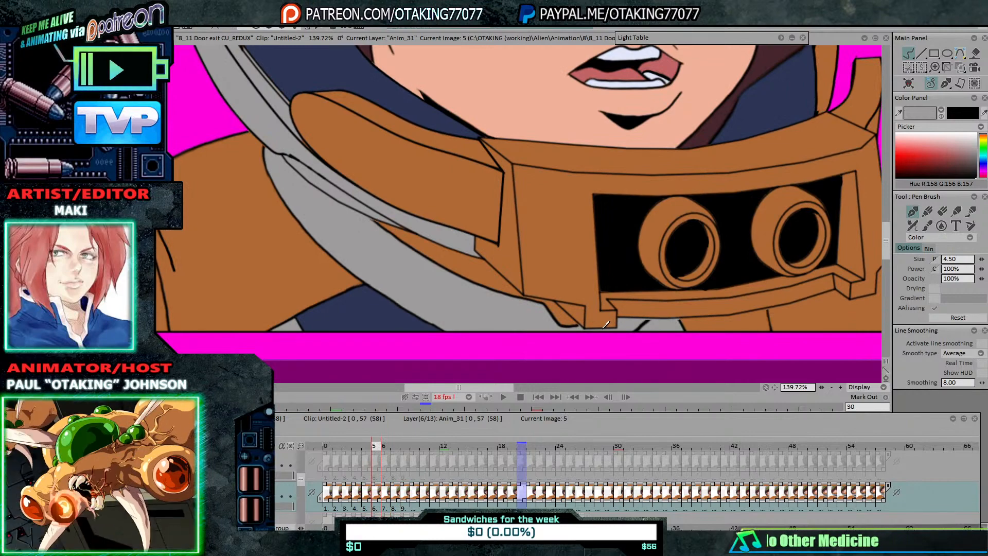
pyautogui.press('Right')
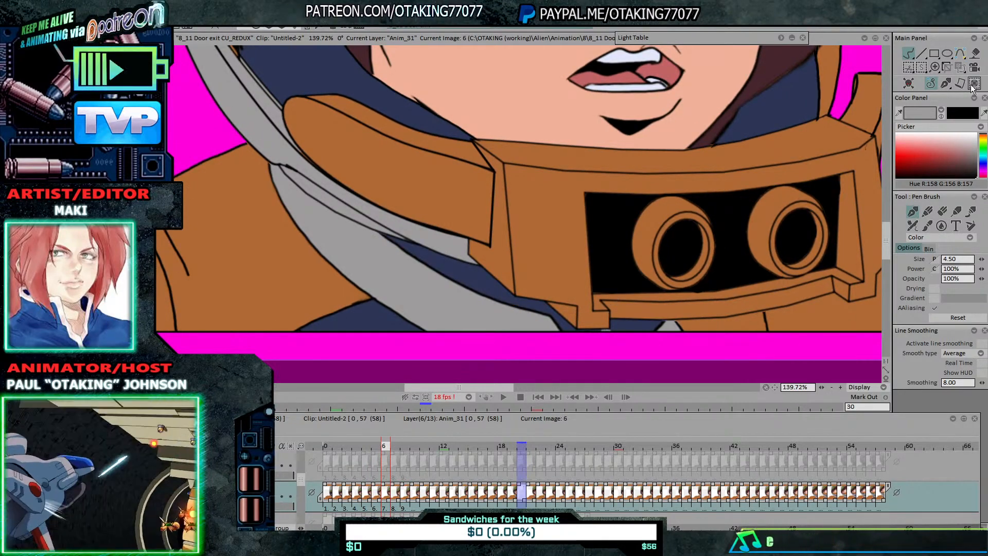
pyautogui.press('f')
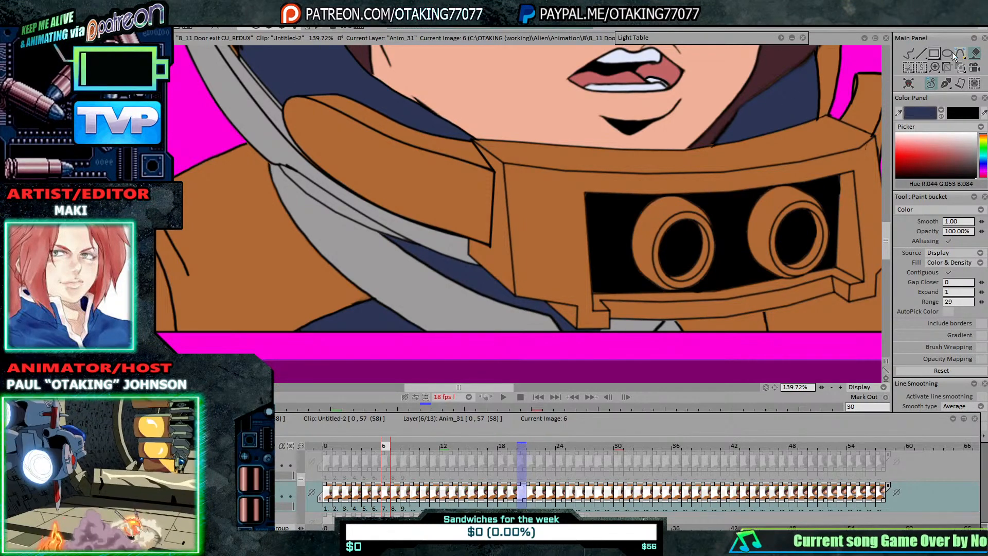
# Step: Colour the gap beneath the collar navy on frame 5, checking it against frame 6
pyautogui.press('Left')
pyautogui.press('Right')
pyautogui.press('Left')
pyautogui.press('Left')
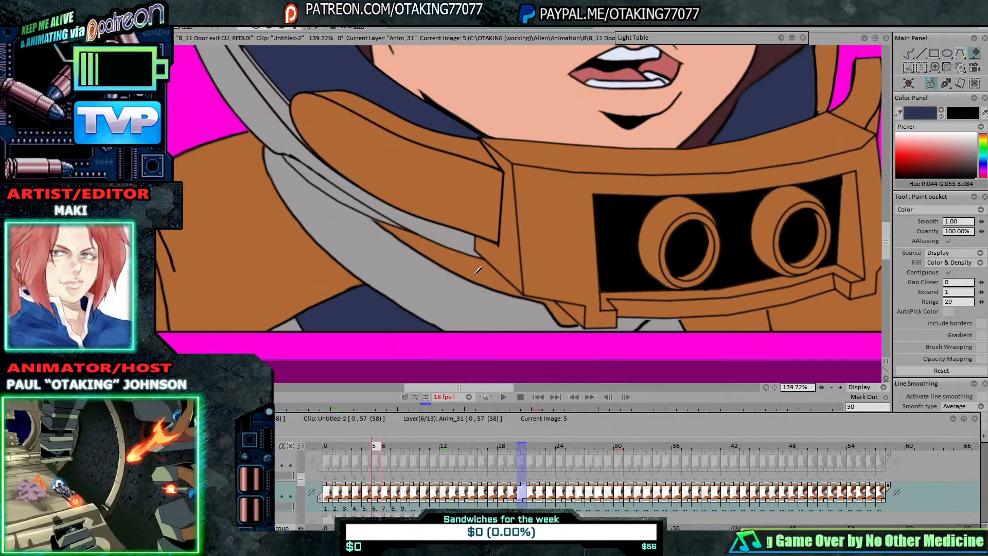
pyautogui.click(908, 53)
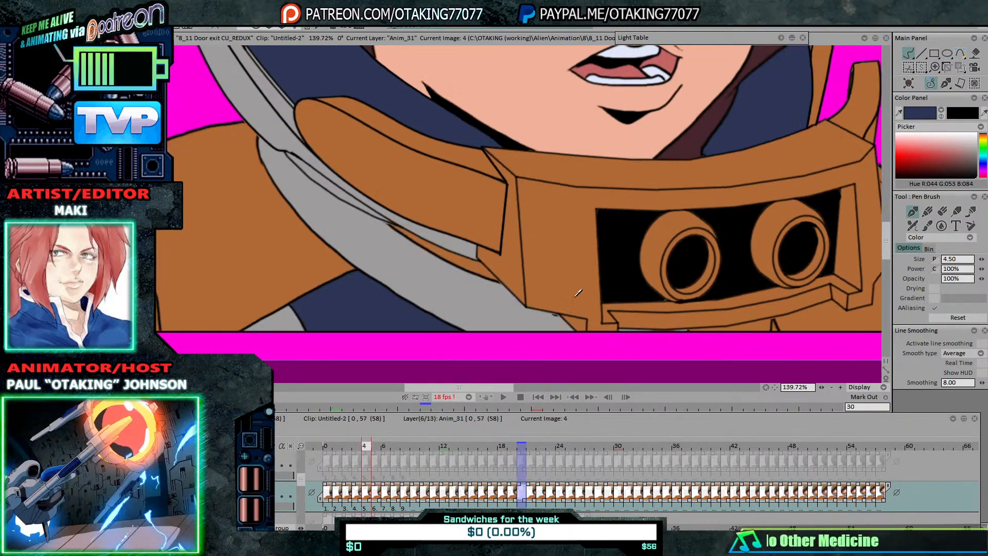
# Step: Touch up the paint beside the vent block on frame 4 and fill the gap beneath the collar with navy
pyautogui.press('Left')
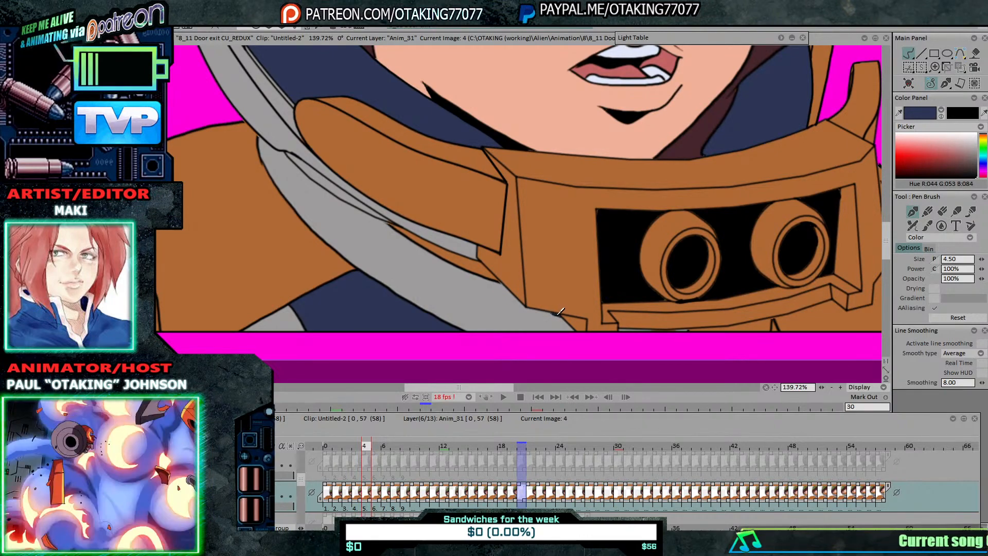
pyautogui.press('Right')
pyautogui.press('Left')
pyautogui.click(974, 53)
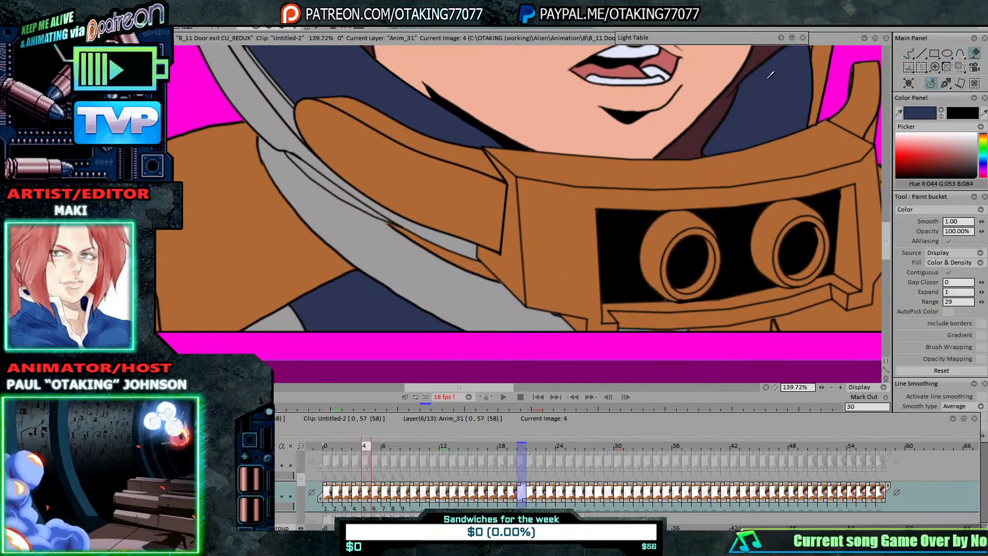
pyautogui.click(477, 263)
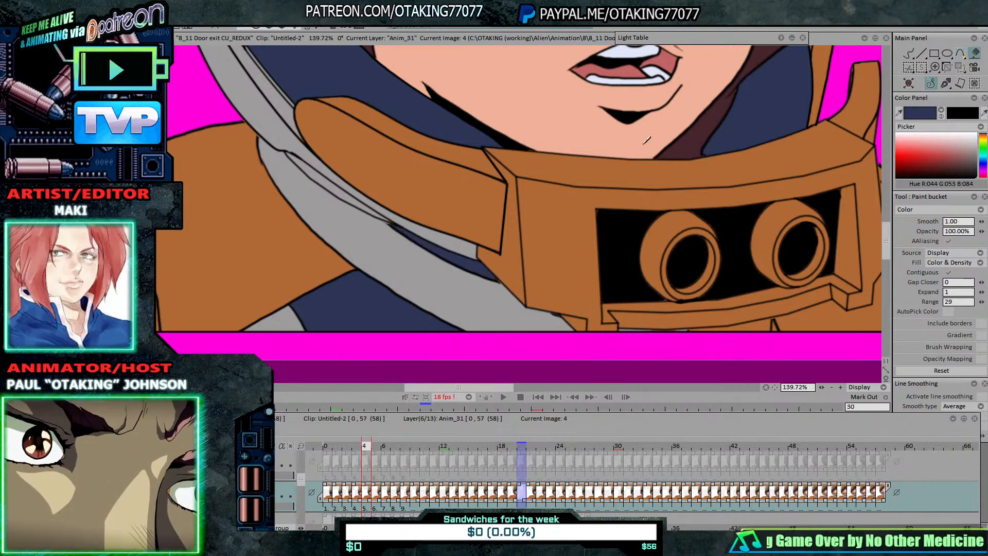
pyautogui.click(908, 53)
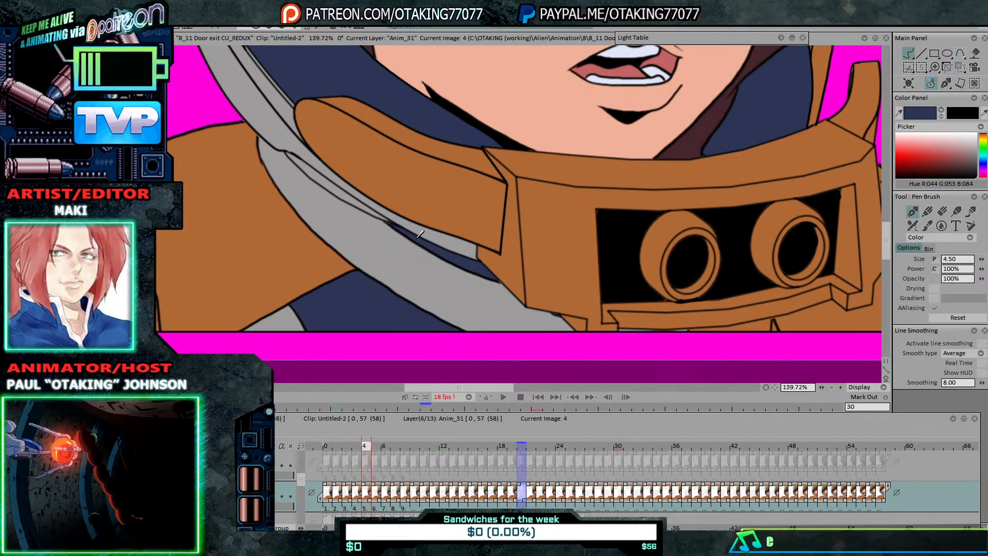
# Step: Check the collar and strap colouring on frames 3 back to 0
pyautogui.press('Left')
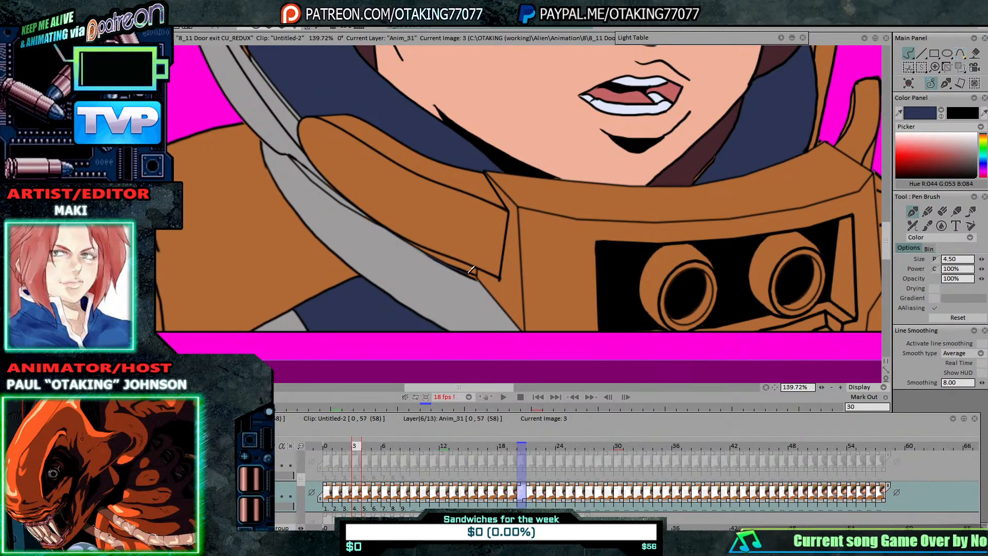
pyautogui.press('Left')
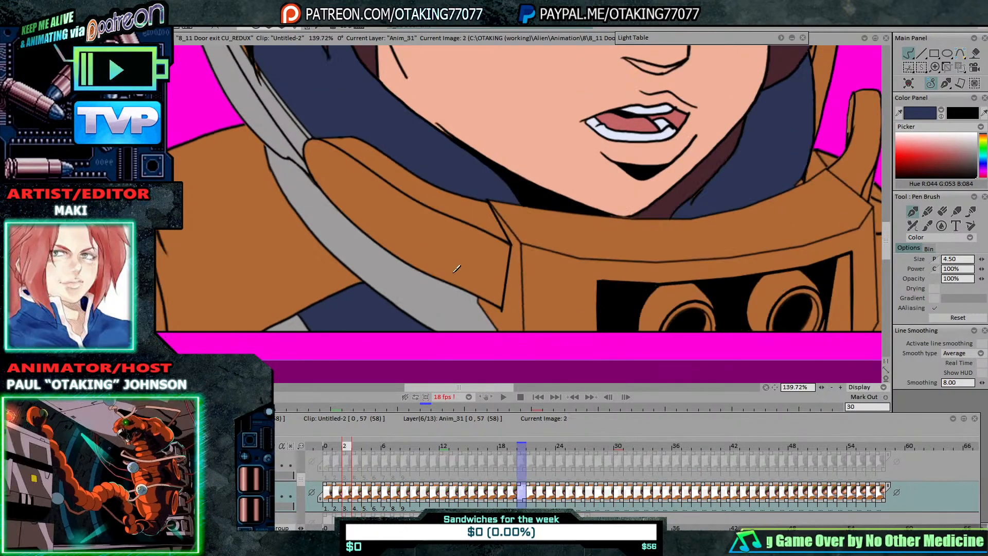
pyautogui.press('Left')
pyautogui.press('Left')
pyautogui.press('Right')
pyautogui.press('Left')
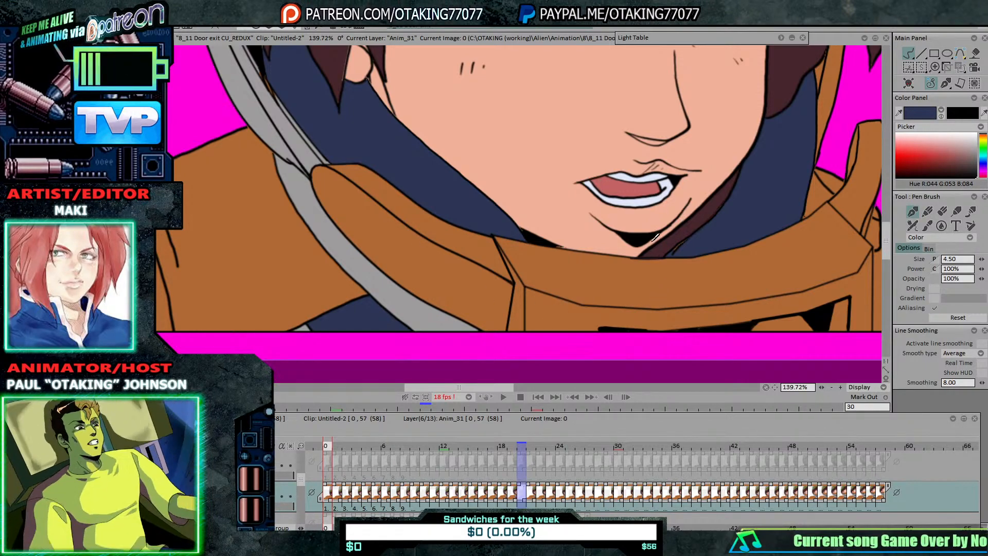
# Step: Play back the whole shot from frame 0, stop at frame 15 and inspect its collar area up close
pyautogui.scroll(-4, 582, 238)
pyautogui.scroll(3, 582, 238)
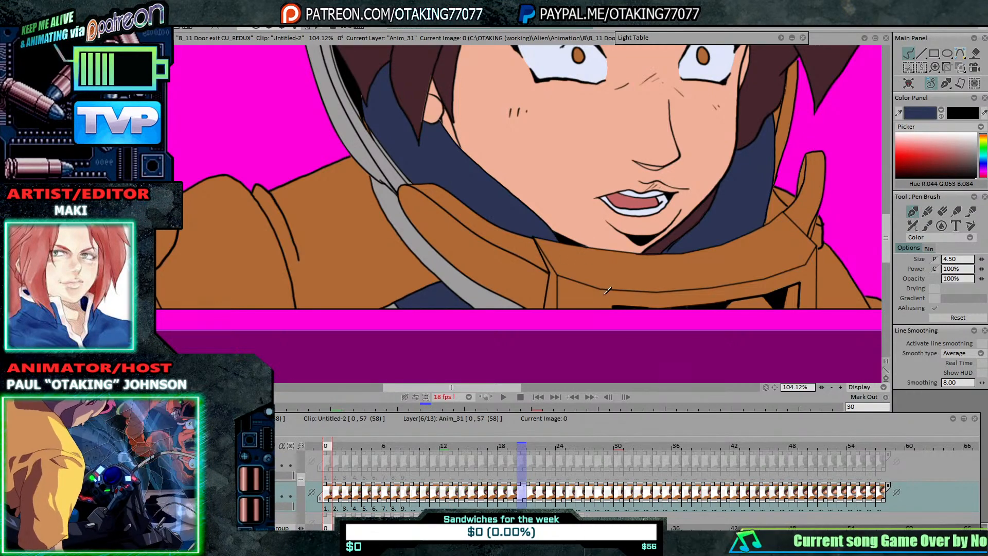
pyautogui.scroll(-3, 607, 291)
pyautogui.moveTo(611, 263); pyautogui.dragTo(613, 267)
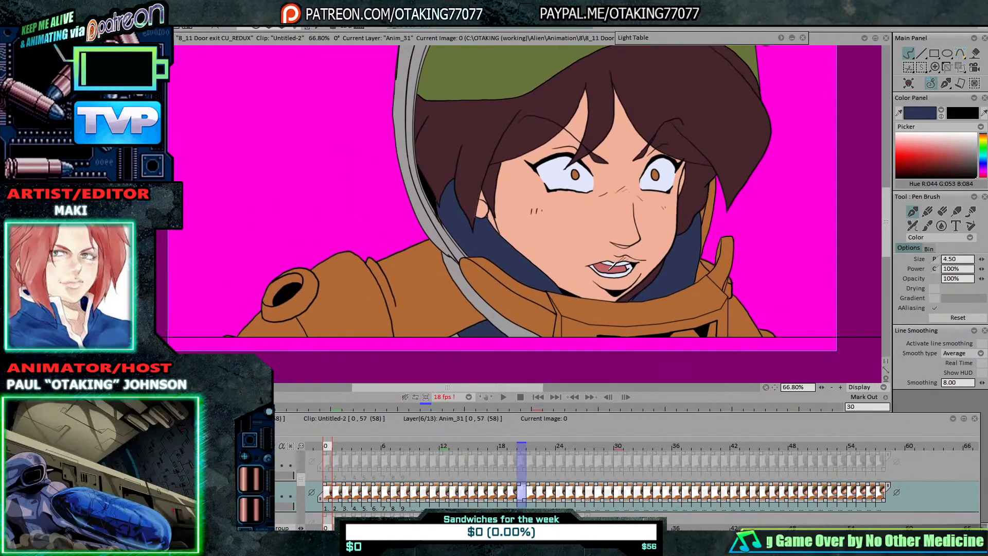
pyautogui.click(504, 396)
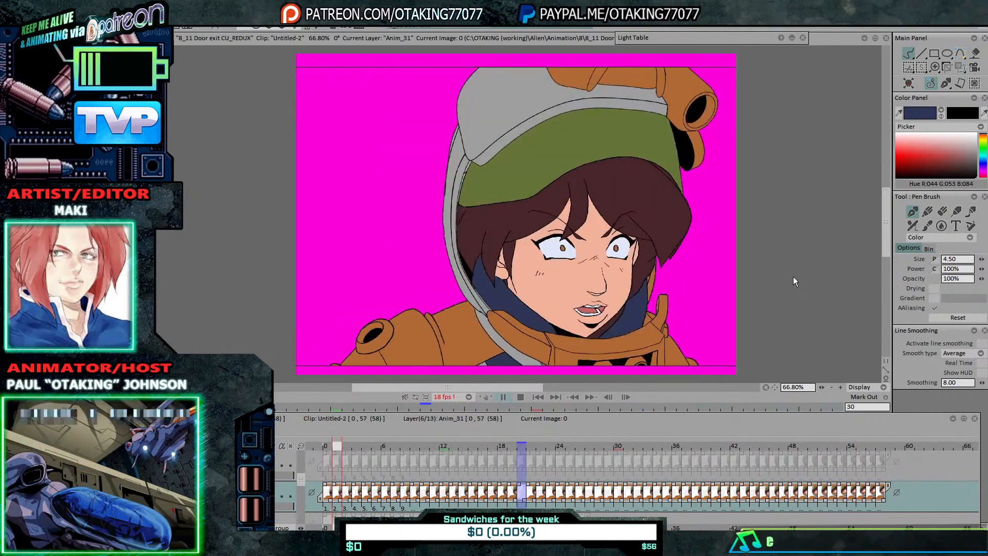
pyautogui.press('Return')
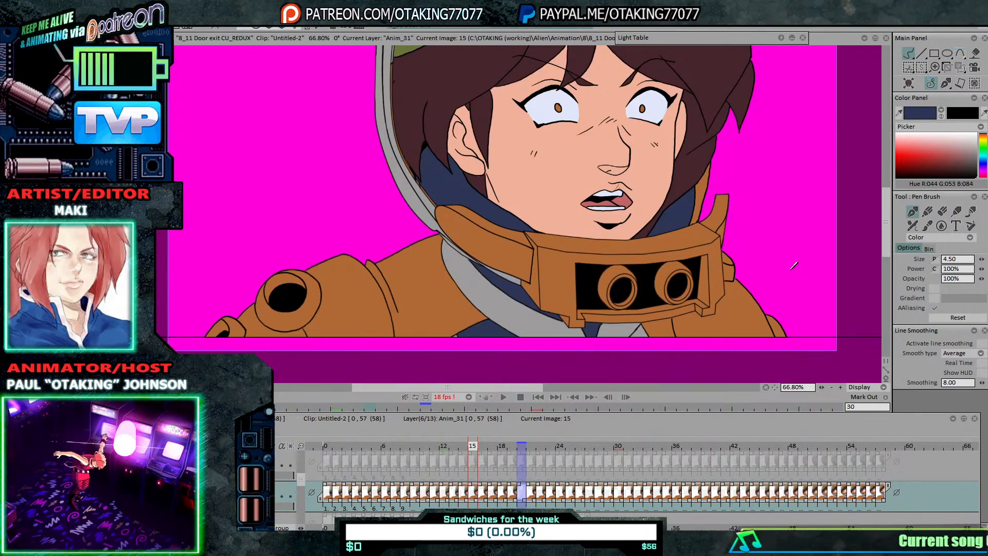
pyautogui.moveTo(539, 250); pyautogui.dragTo(572, 252)
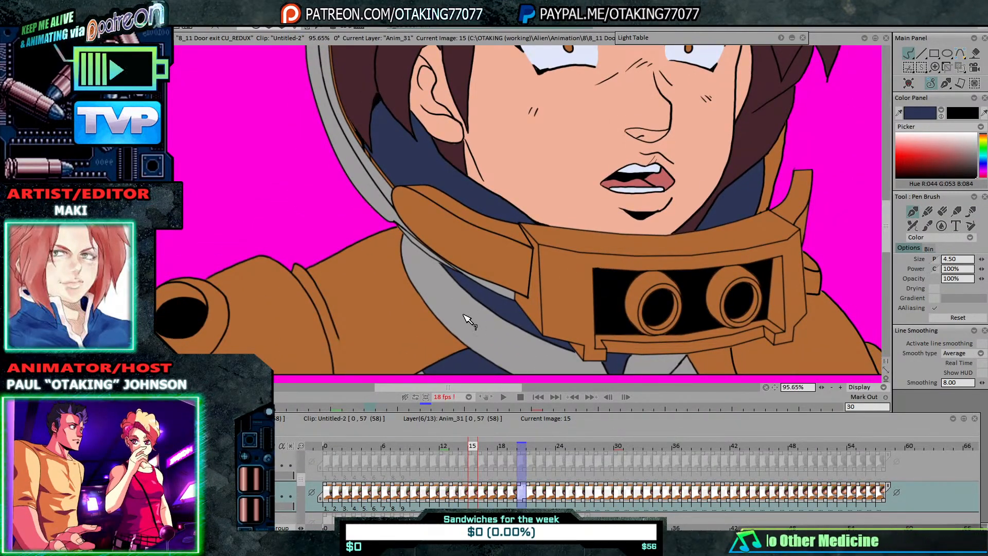
# Step: Inspect the collar on frame 15, then refill the patch of hair beneath the ear with the dark brown hair colour
pyautogui.scroll(3, 453, 268)
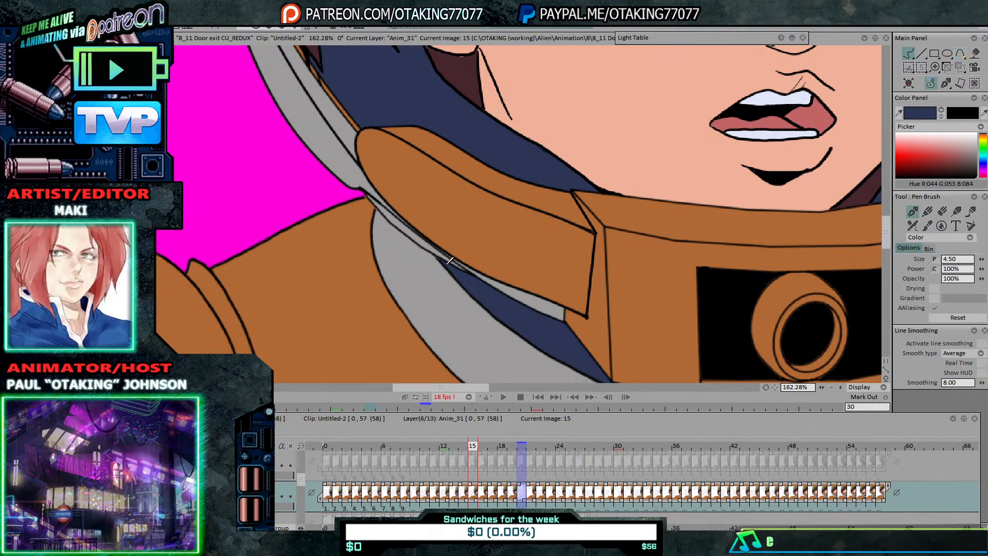
pyautogui.scroll(-4, 638, 228)
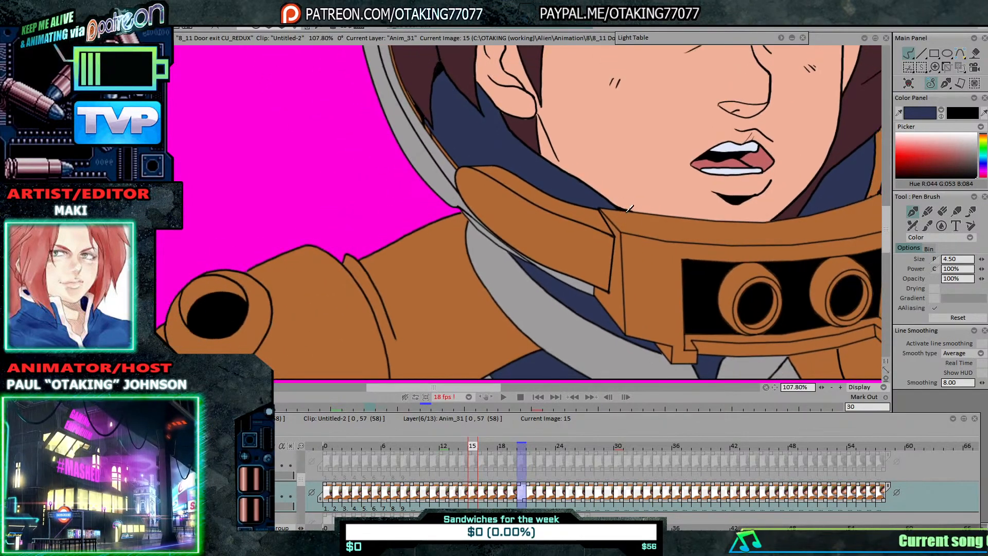
pyautogui.moveTo(631, 228); pyautogui.dragTo(529, 232)
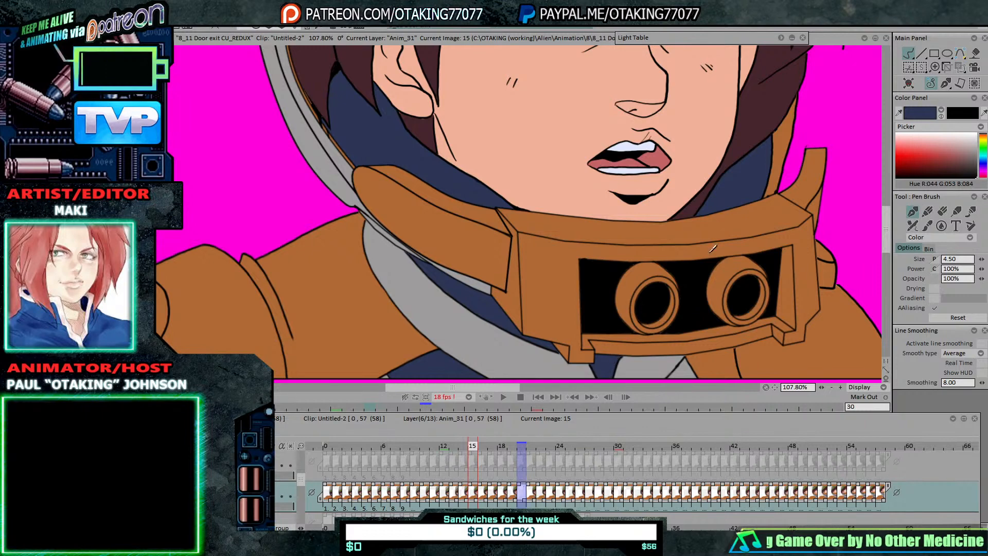
pyautogui.click(975, 54)
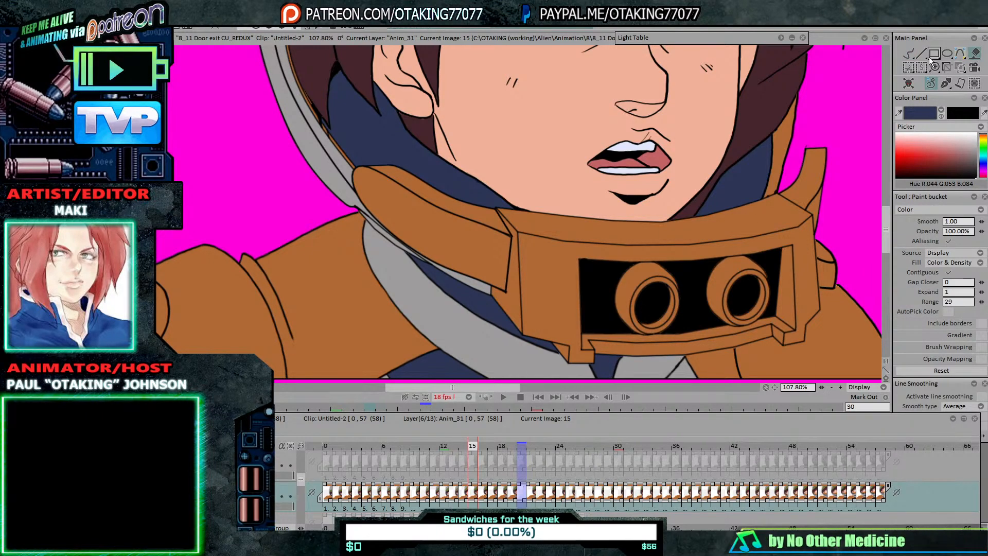
pyautogui.rightClick(413, 147)
pyautogui.click(417, 143)
pyautogui.moveTo(413, 136); pyautogui.dragTo(436, 236)
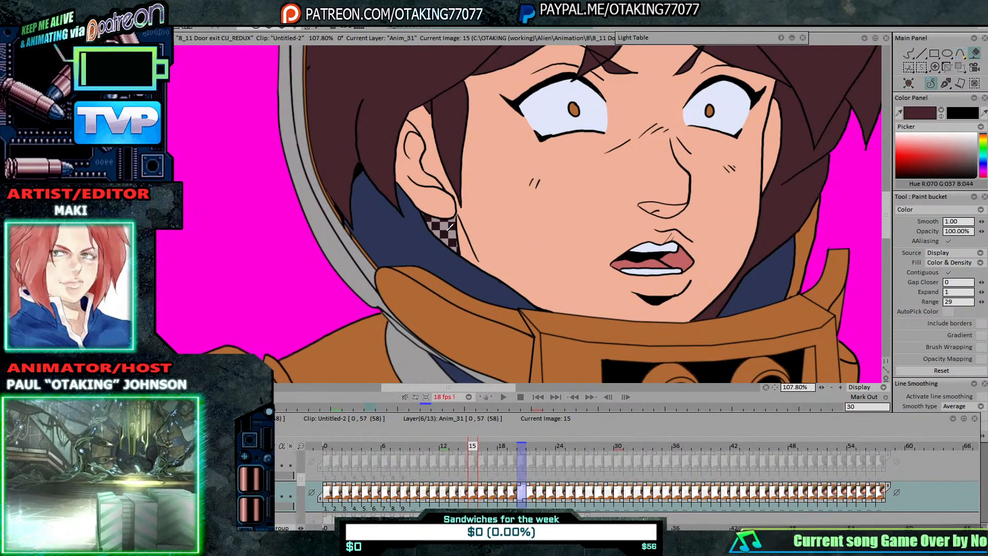
# Step: Check the hair beneath the ear and the face colouring on frames 16 to 18
pyautogui.press('Right')
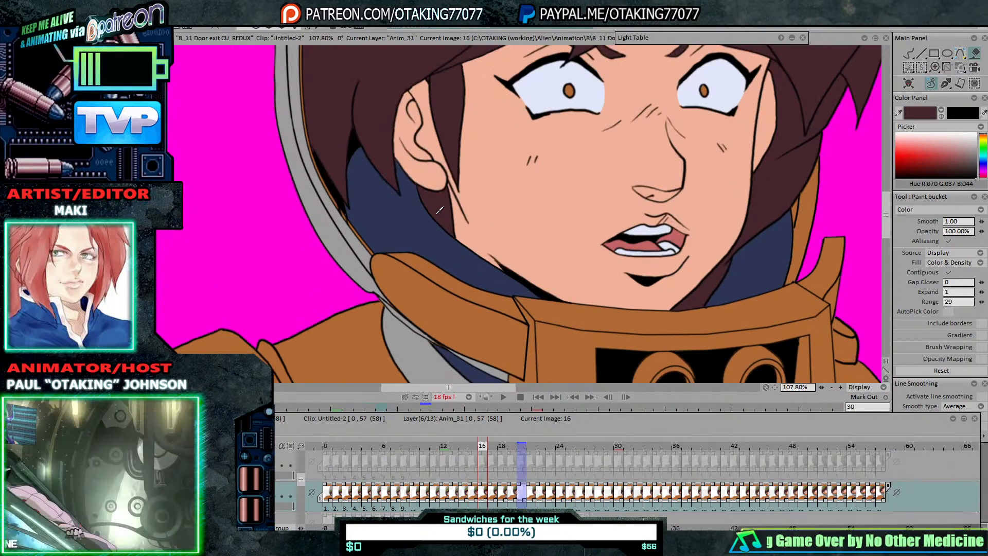
pyautogui.press('Right')
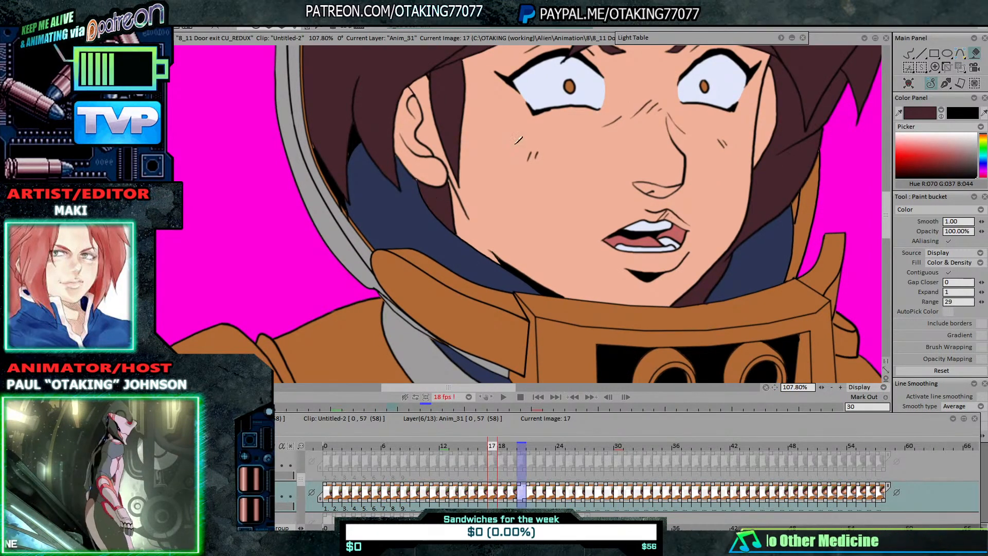
pyautogui.click(909, 54)
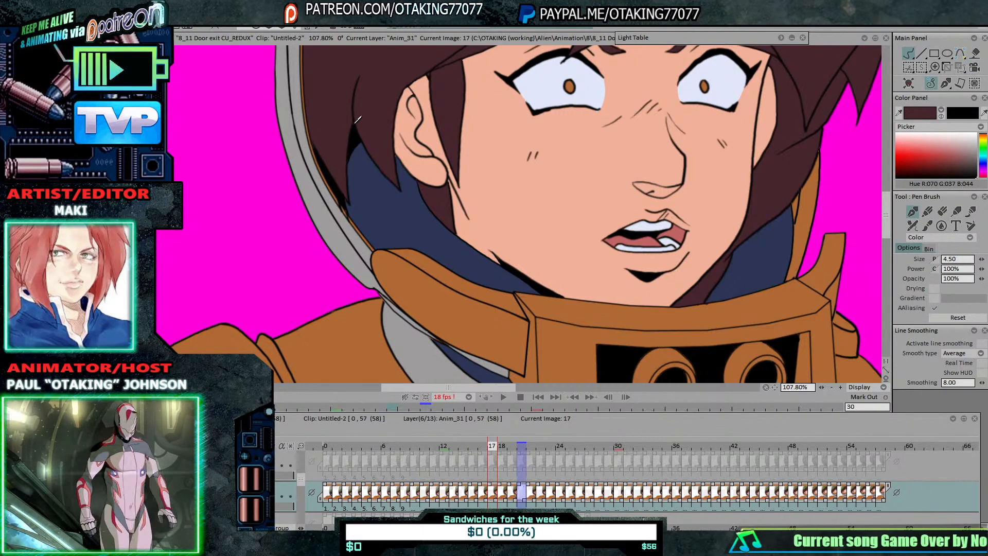
pyautogui.press('Right')
pyautogui.press('Left')
pyautogui.press('Right')
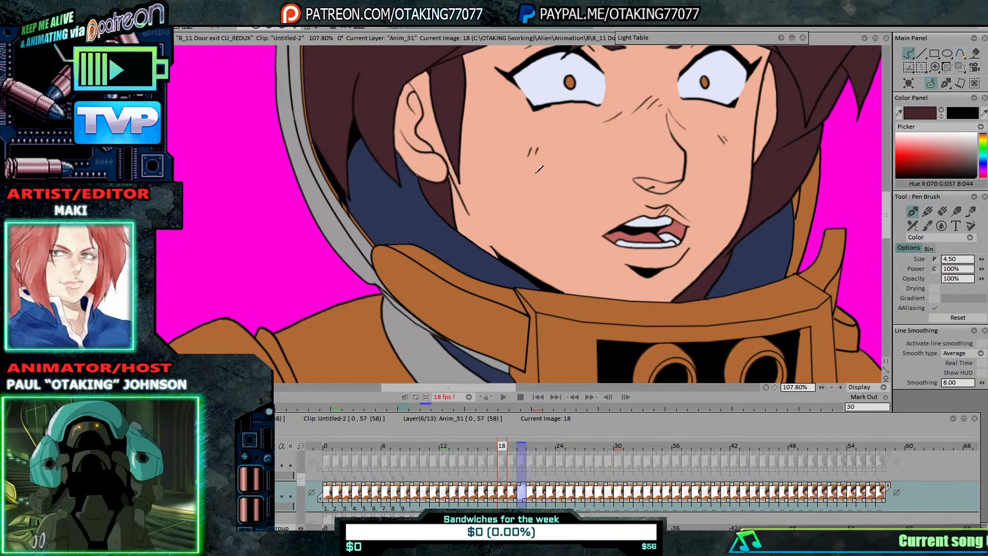
pyautogui.scroll(-2, 538, 169)
pyautogui.scroll(-1, 556, 201)
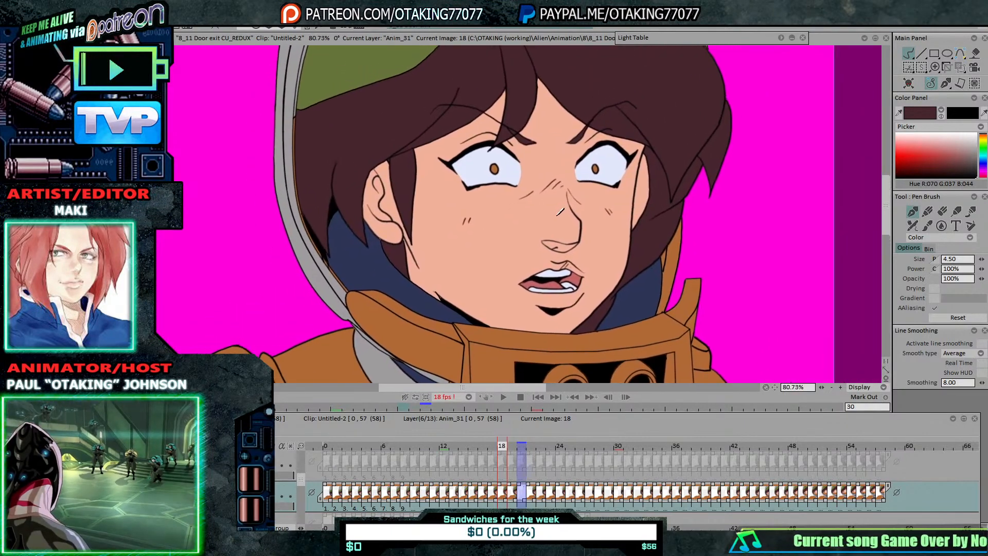
pyautogui.moveTo(559, 212); pyautogui.dragTo(601, 235)
pyautogui.scroll(-1, 572, 221)
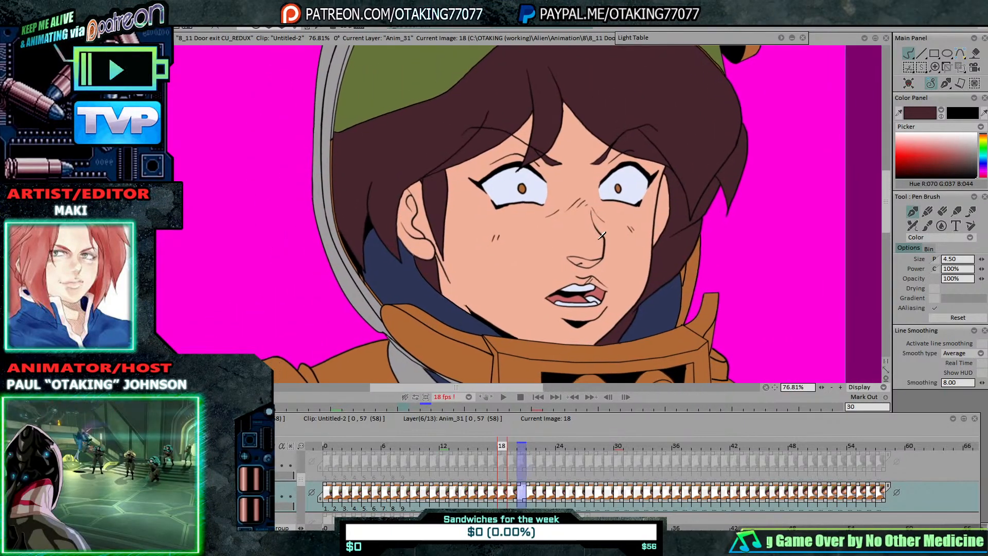
pyautogui.scroll(-1, 610, 226)
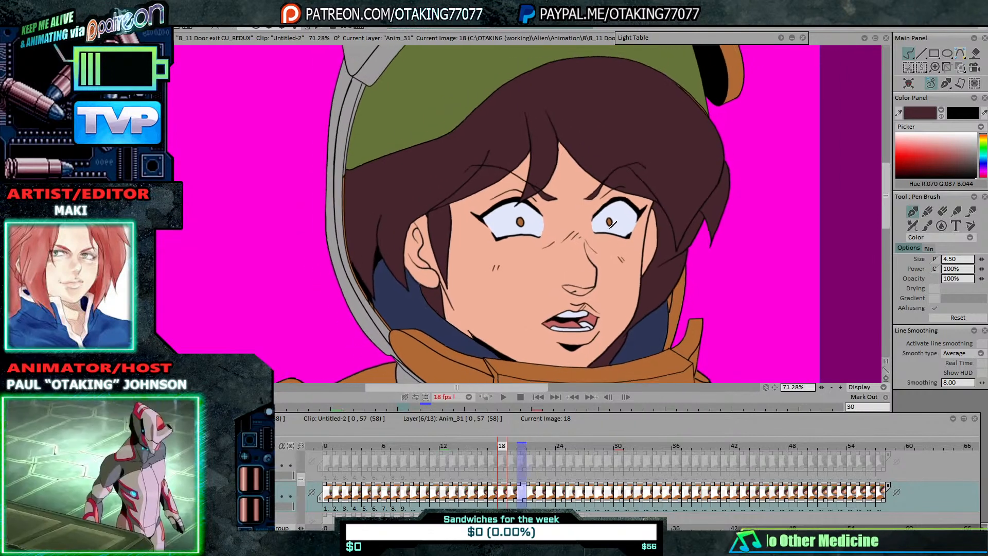
pyautogui.scroll(1, 611, 223)
pyautogui.scroll(-1, 611, 181)
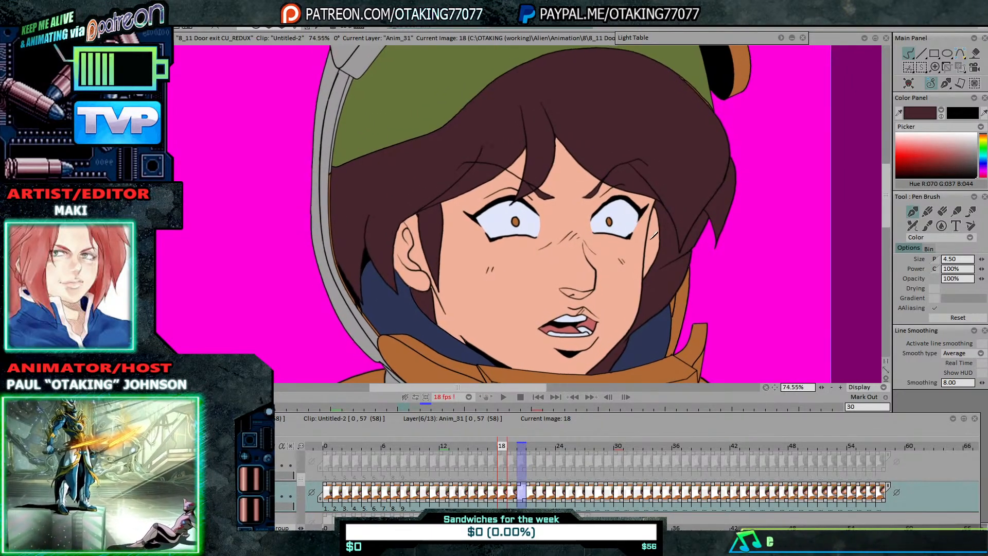
pyautogui.moveTo(610, 181); pyautogui.dragTo(622, 152)
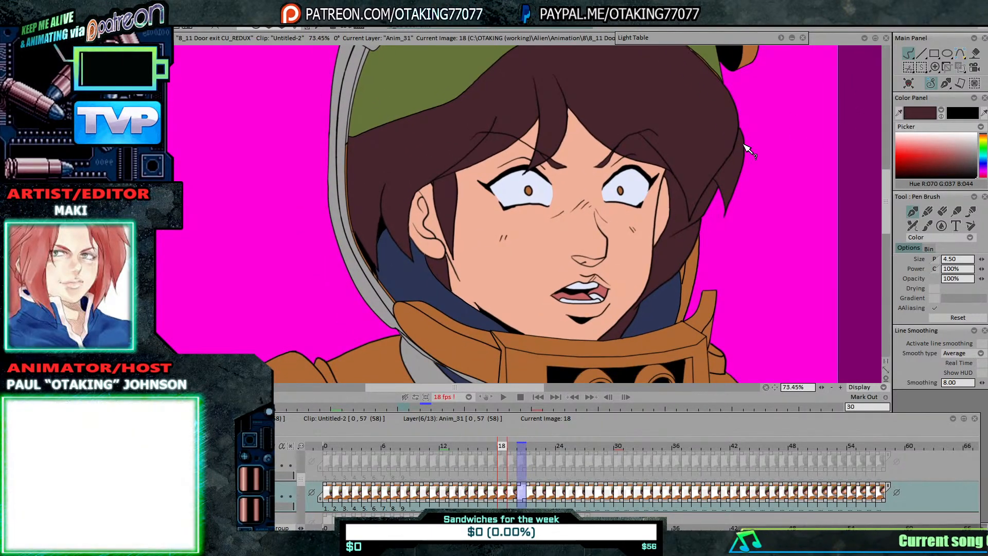
# Step: Sample the skin colour from the face on frame 18 and check the frames back to frame 0
pyautogui.click(588, 187)
pyautogui.press('Left')
pyautogui.press('Left')
pyautogui.press('Left')
pyautogui.press('Left')
pyautogui.press('Left')
pyautogui.press('Left')
pyautogui.press('Left')
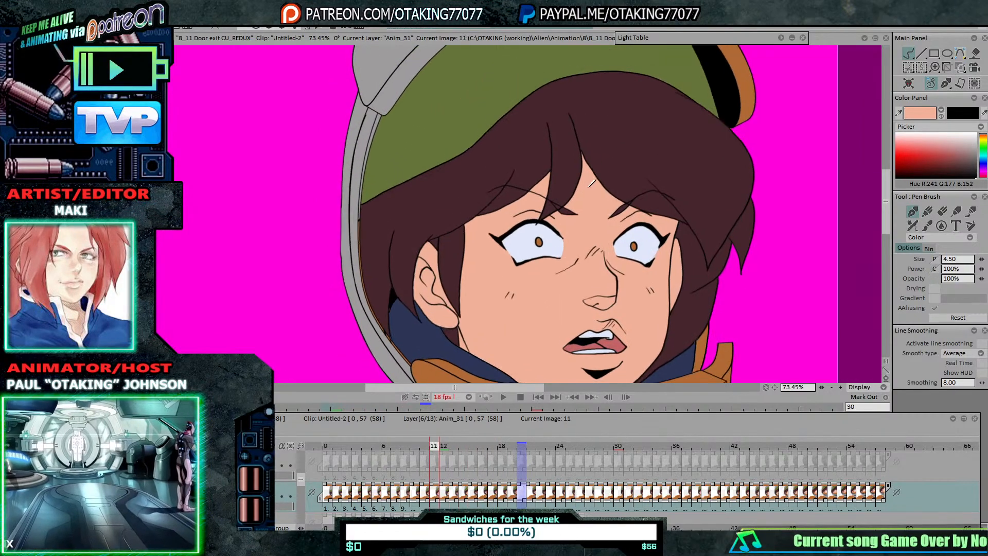
pyautogui.press('Left')
pyautogui.press('Left')
pyautogui.press('Left')
pyautogui.press('Left')
pyautogui.press('Left')
pyautogui.press('Left')
pyautogui.press('Left')
pyautogui.press('Left')
pyautogui.press('Left')
pyautogui.press('Left')
pyautogui.press('Left')
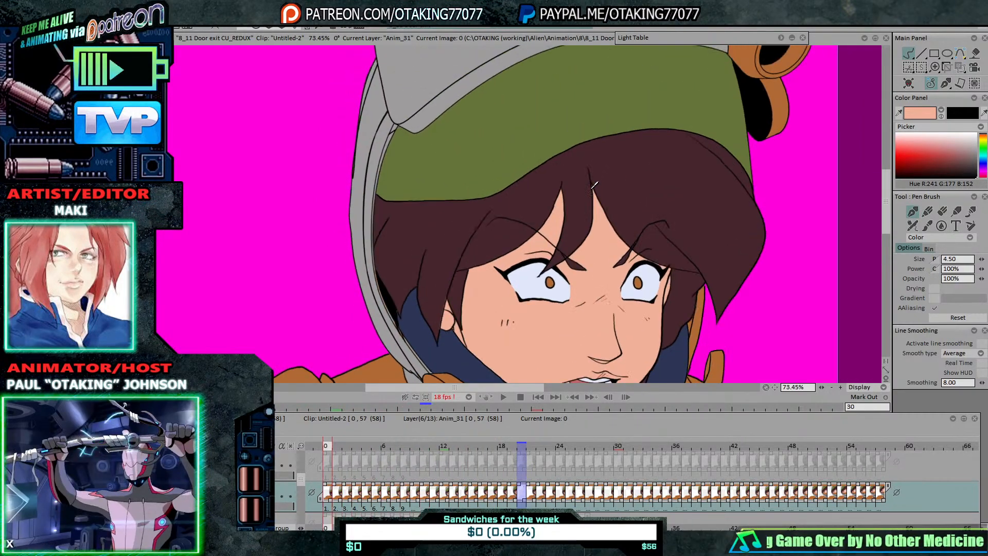
# Step: Check the face and helmet colouring frame by frame from frame 0 to frame 33
pyautogui.press('Right')
pyautogui.press('Right')
pyautogui.press('Right')
pyautogui.press('Right')
pyautogui.press('Right')
pyautogui.press('Right')
pyautogui.press('Right')
pyautogui.press('Right')
pyautogui.press('Right')
pyautogui.press('Right')
pyautogui.press('Right')
pyautogui.press('Right')
pyautogui.press('Right')
pyautogui.press('Right')
pyautogui.press('Right')
pyautogui.press('Right')
pyautogui.press('Right')
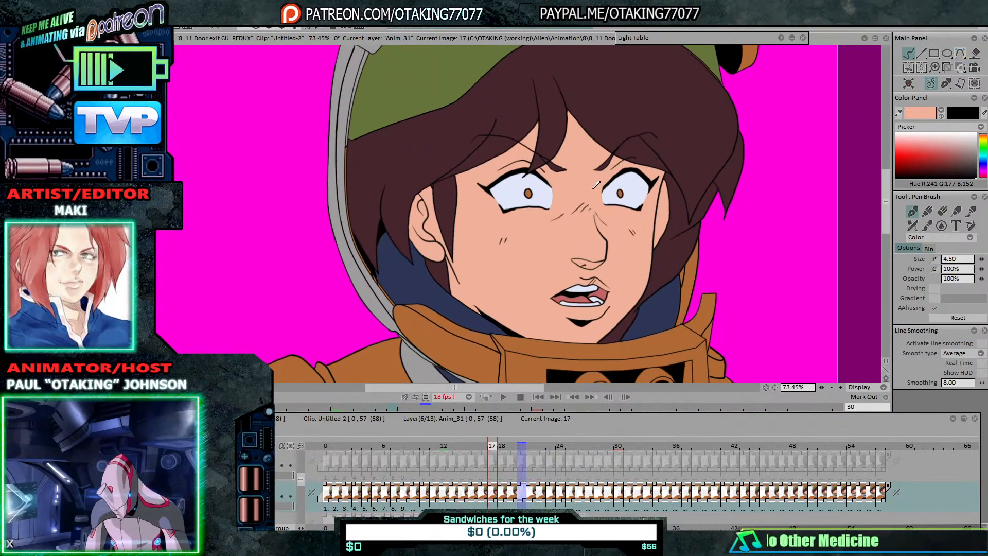
pyautogui.press('Right')
pyautogui.press('Right')
pyautogui.press('Right')
pyautogui.press('Right')
pyautogui.press('Right')
pyautogui.press('Right')
pyautogui.press('Right')
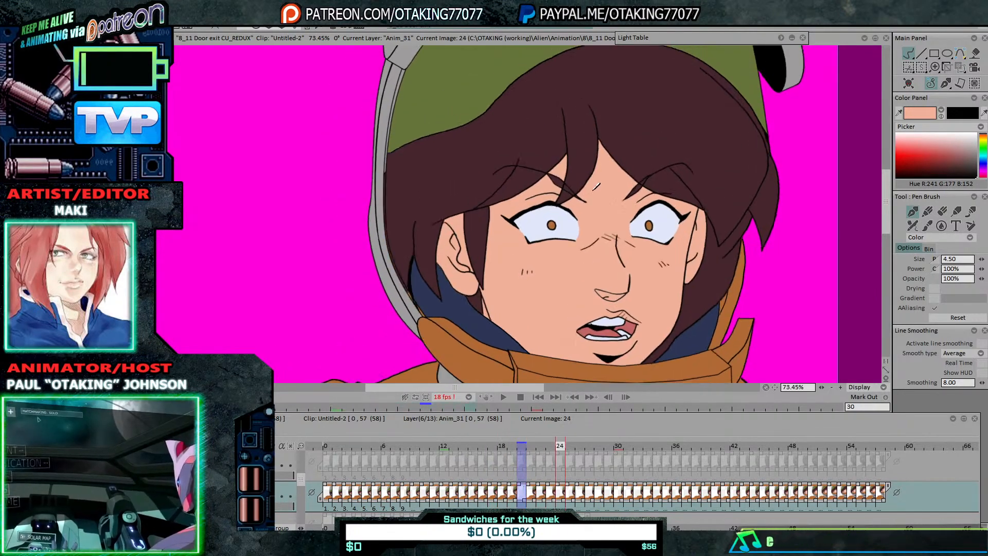
pyautogui.press('Right')
pyautogui.press('Right')
pyautogui.press('Right')
pyautogui.press('Right')
pyautogui.press('Right')
pyautogui.press('Right')
pyautogui.press('Right')
pyautogui.press('Right')
pyautogui.press('Right')
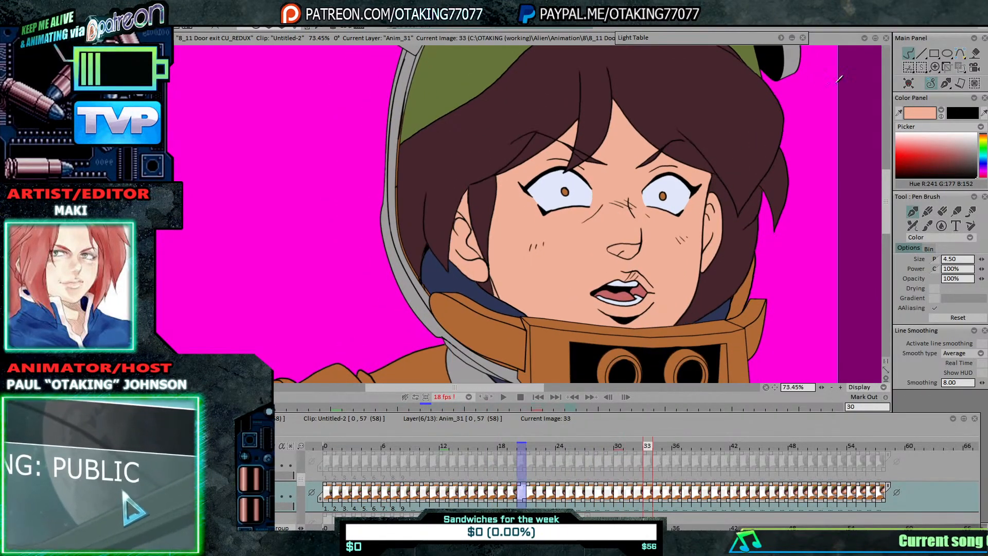
# Step: Fill the patch above the upper lip on frame 32 with the sampled skin colour and check the frames up to 36
pyautogui.press('Left')
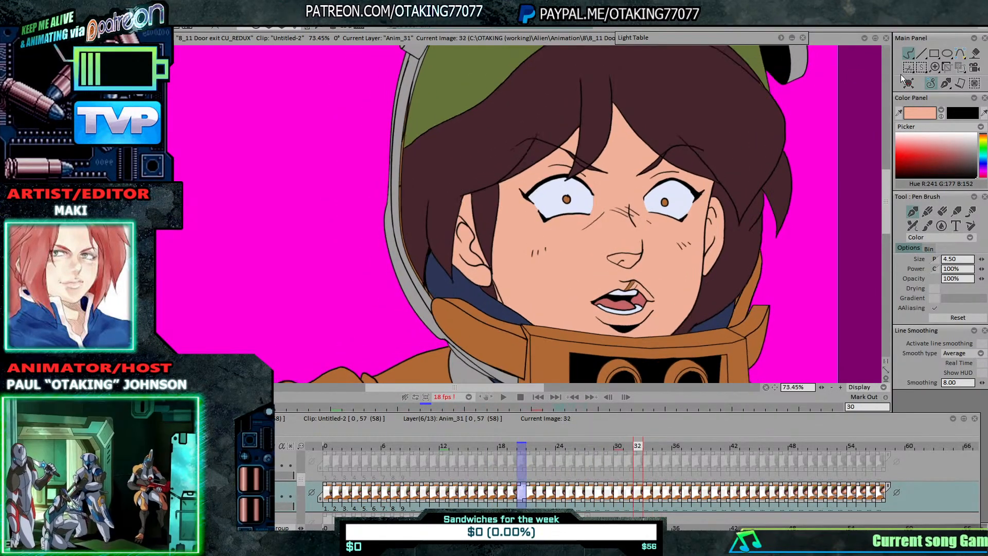
pyautogui.click(974, 53)
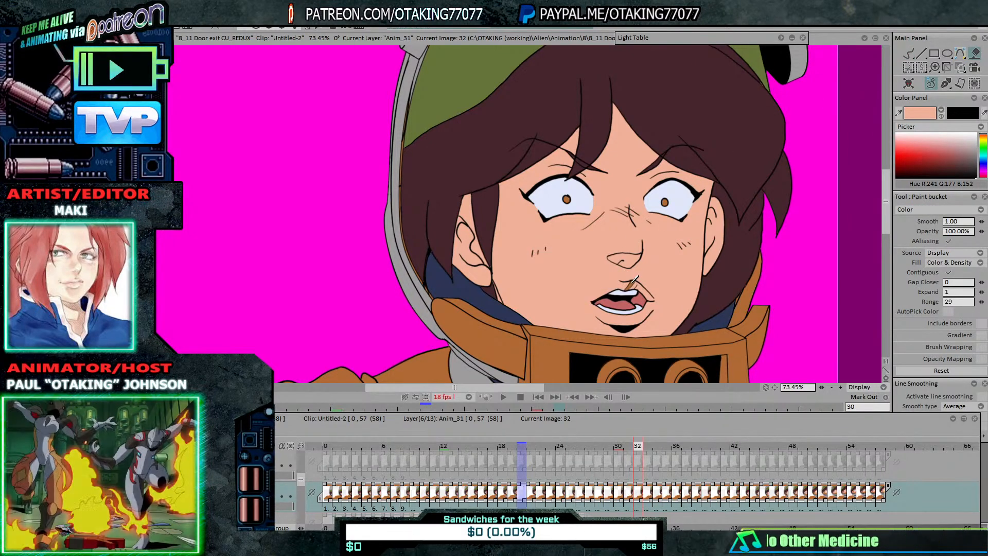
pyautogui.press('Right')
pyautogui.press('Right')
pyautogui.press('Right')
pyautogui.press('Right')
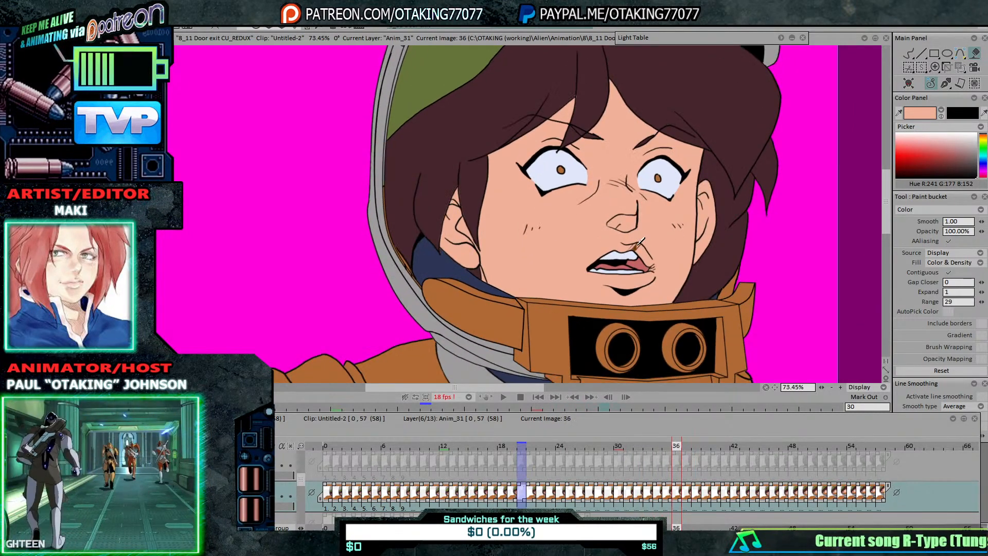
# Step: Check the face and collar colouring frame by frame from frame 37 to the last frame, 57
pyautogui.press('Right')
pyautogui.press('Right')
pyautogui.press('Right')
pyautogui.press('Right')
pyautogui.press('Right')
pyautogui.press('Right')
pyautogui.press('Right')
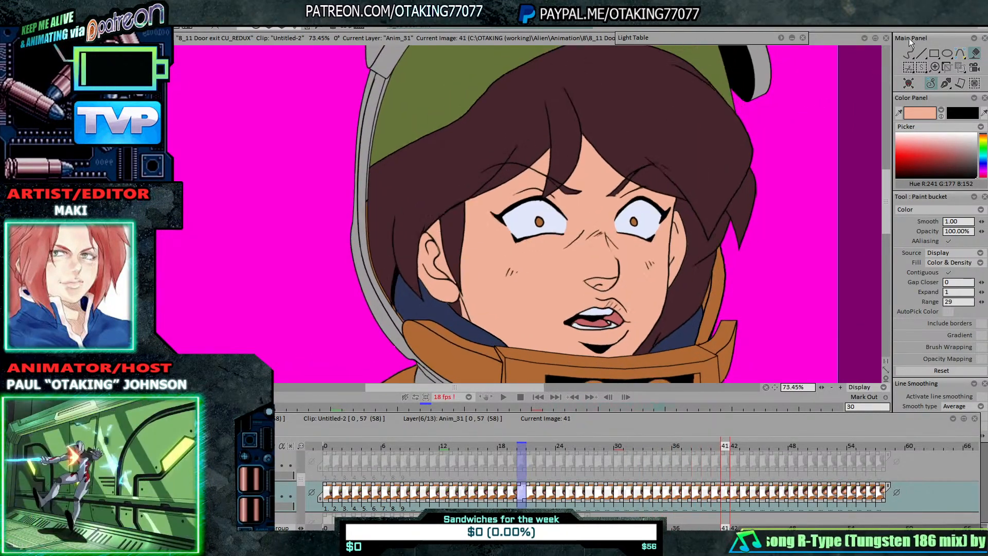
pyautogui.press('Right')
pyautogui.press('Right')
pyautogui.press('Right')
pyautogui.press('Right')
pyautogui.press('Right')
pyautogui.press('Right')
pyautogui.press('Right')
pyautogui.press('Right')
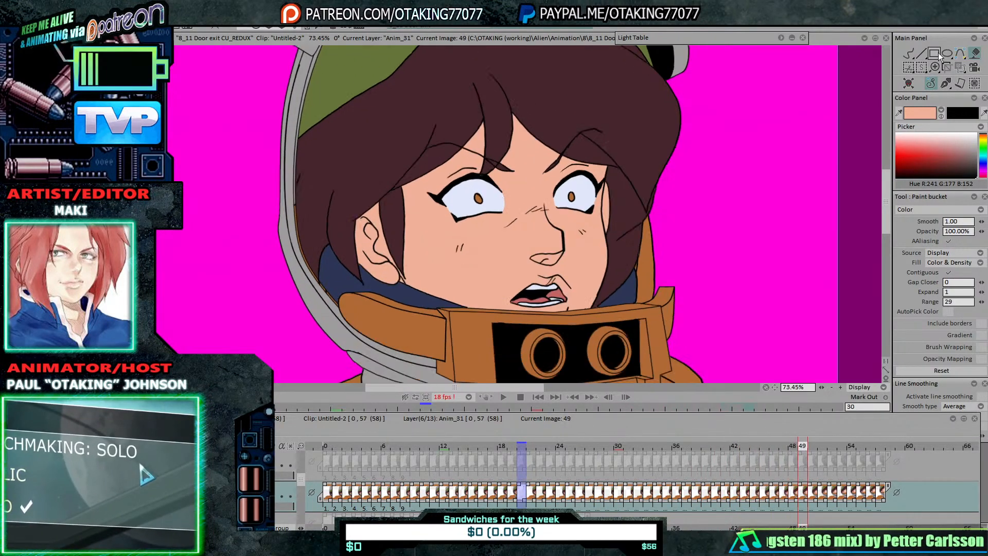
pyautogui.press('Right')
pyautogui.press('Right')
pyautogui.press('Right')
pyautogui.press('Right')
pyautogui.press('Right')
pyautogui.press('Right')
pyautogui.press('Right')
pyautogui.press('Right')
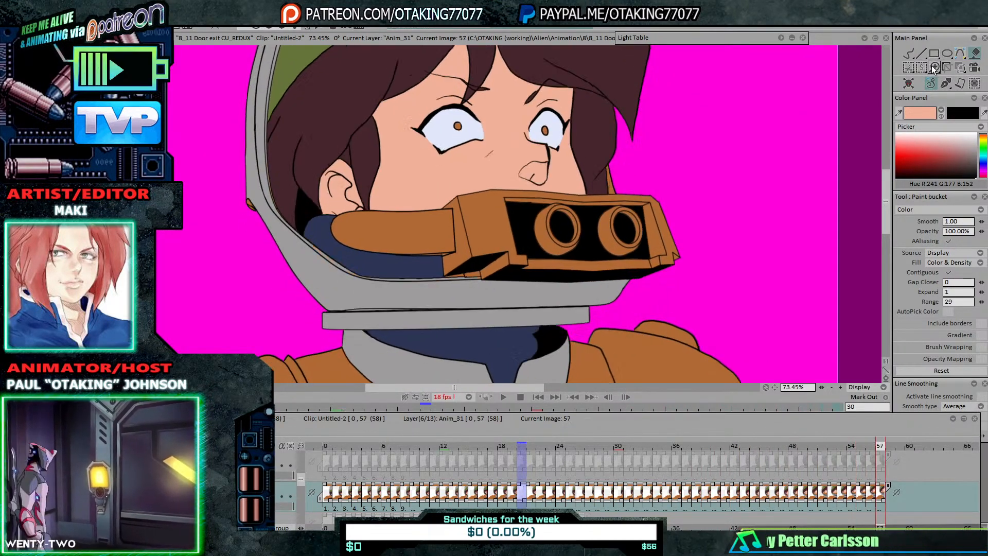
# Step: Review the frames backwards from frame 57 and stop on the fully shaded frame 20
pyautogui.press('Left')
pyautogui.press('Left')
pyautogui.press('Left')
pyautogui.press('Left')
pyautogui.press('Left')
pyautogui.press('Left')
pyautogui.press('Left')
pyautogui.press('Left')
pyautogui.press('Left')
pyautogui.press('Left')
pyautogui.press('Left')
pyautogui.press('Left')
pyautogui.press('Left')
pyautogui.press('Left')
pyautogui.press('Left')
pyautogui.press('Left')
pyautogui.press('Left')
pyautogui.press('Left')
pyautogui.press('Left')
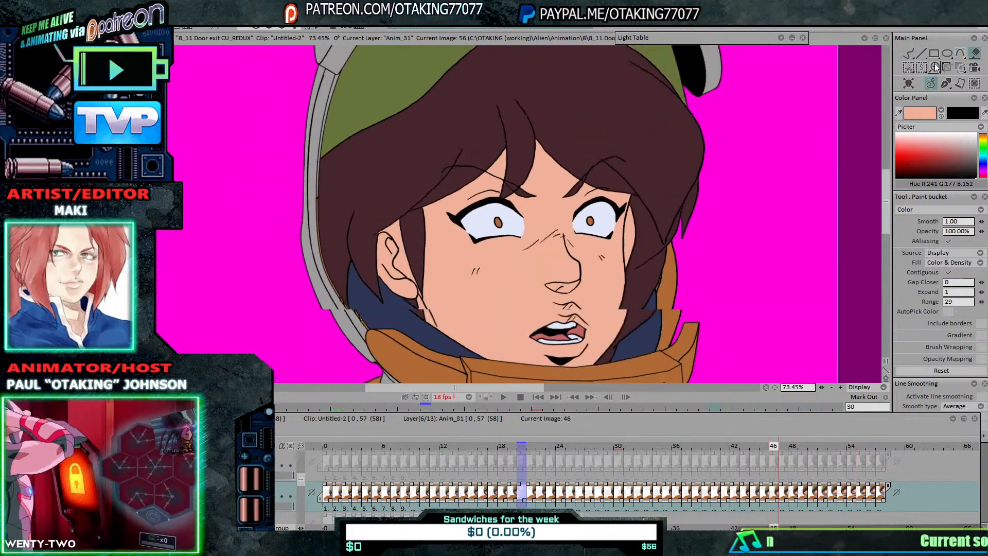
pyautogui.press('Left')
pyautogui.press('Left')
pyautogui.press('Left')
pyautogui.press('Left')
pyautogui.press('Left')
pyautogui.press('Left')
pyautogui.press('Left')
pyautogui.press('Left')
pyautogui.press('Left')
pyautogui.press('Left')
pyautogui.press('Left')
pyautogui.press('Left')
pyautogui.press('Left')
pyautogui.press('Left')
pyautogui.press('Left')
pyautogui.press('Left')
pyautogui.press('Left')
pyautogui.press('Left')
pyautogui.press('Left')
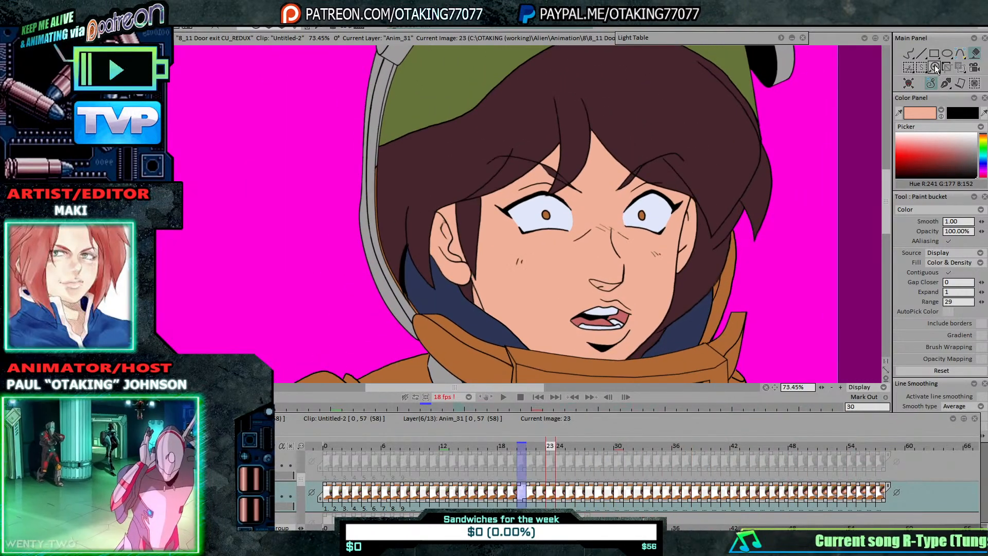
pyautogui.press('Left')
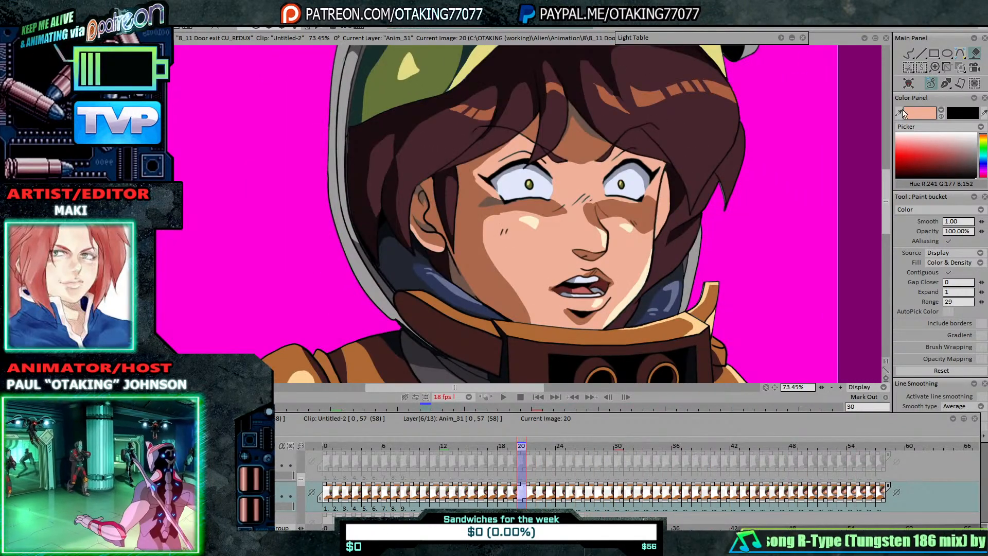
# Step: Sample the olive green of the helmet lining on frame 20 and fill the irises with it on frame 21
pyautogui.click(901, 111)
pyautogui.click(429, 86)
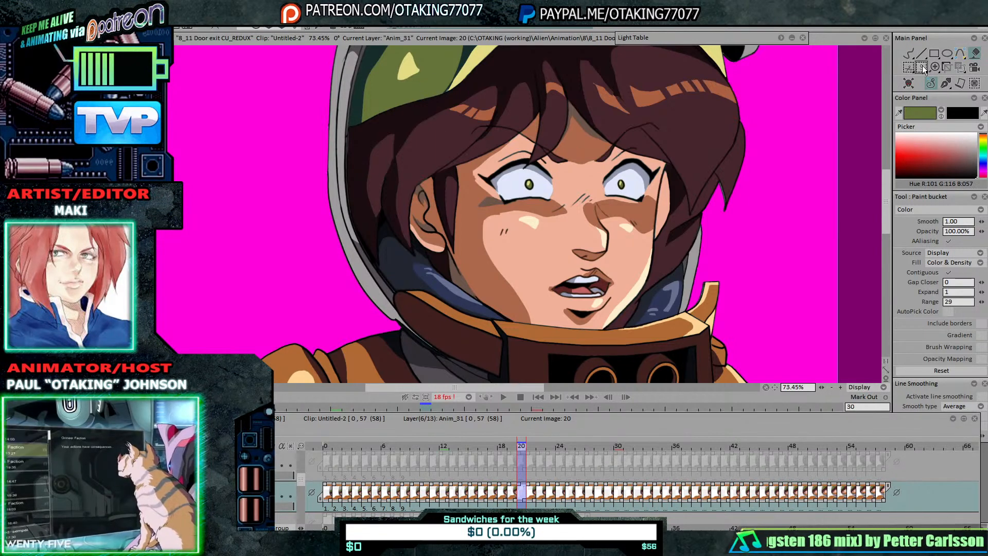
pyautogui.press('Right')
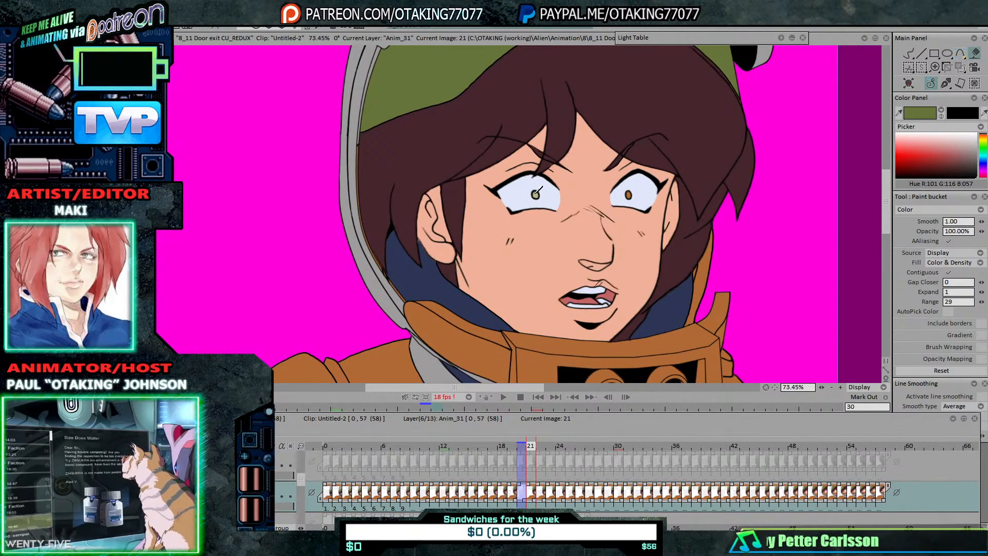
# Step: Recolour the irises olive green on frames 19 back to 14, skipping the shaded frame 20
pyautogui.press('Left')
pyautogui.press('Left')
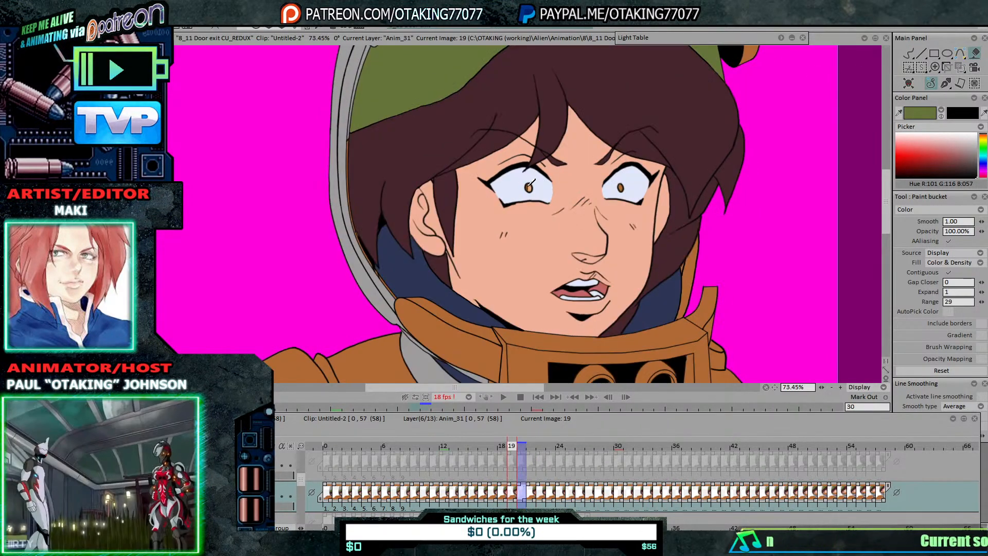
pyautogui.press('Left')
pyautogui.press('Left')
pyautogui.press('Left')
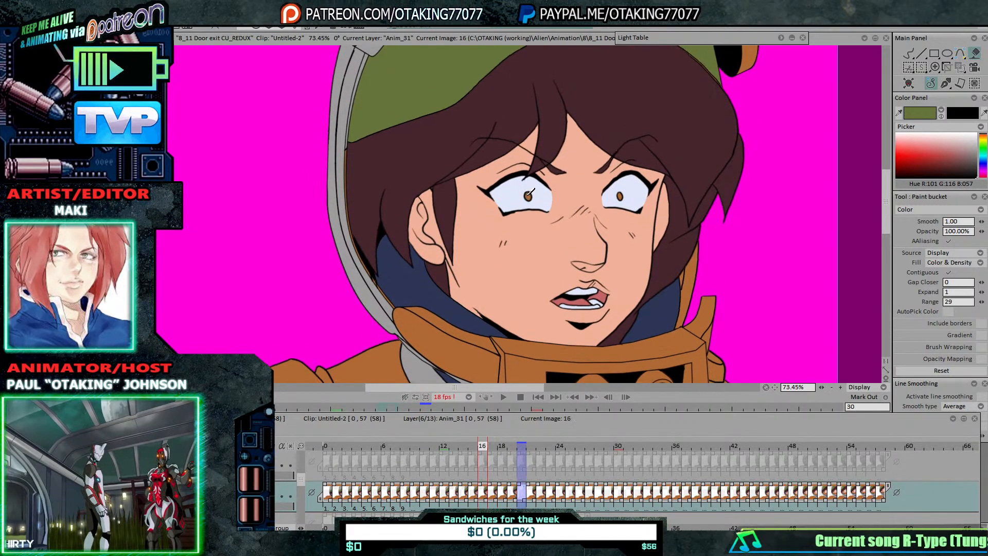
pyautogui.press('Left')
pyautogui.press('Left')
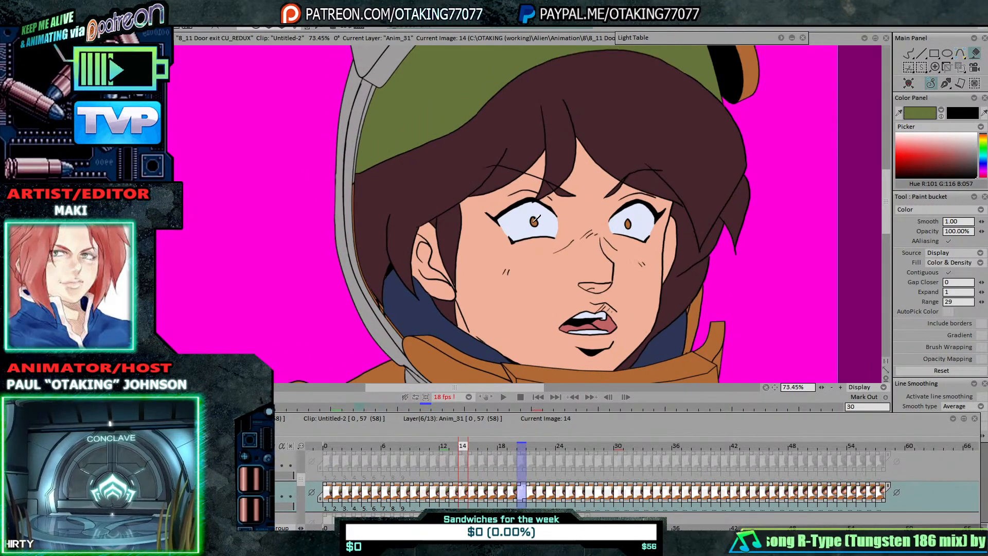
# Step: Fill the left-hand iris with olive green on each frame from 14 back to 9
pyautogui.press('Left')
pyautogui.press('Left')
pyautogui.press('Left')
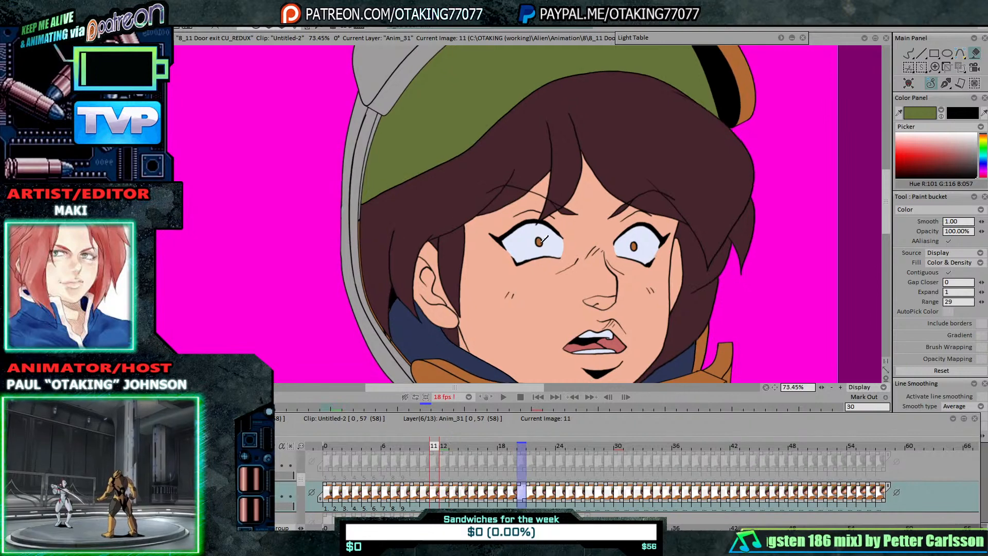
pyautogui.press('Left')
pyautogui.press('Left')
pyautogui.press('Left')
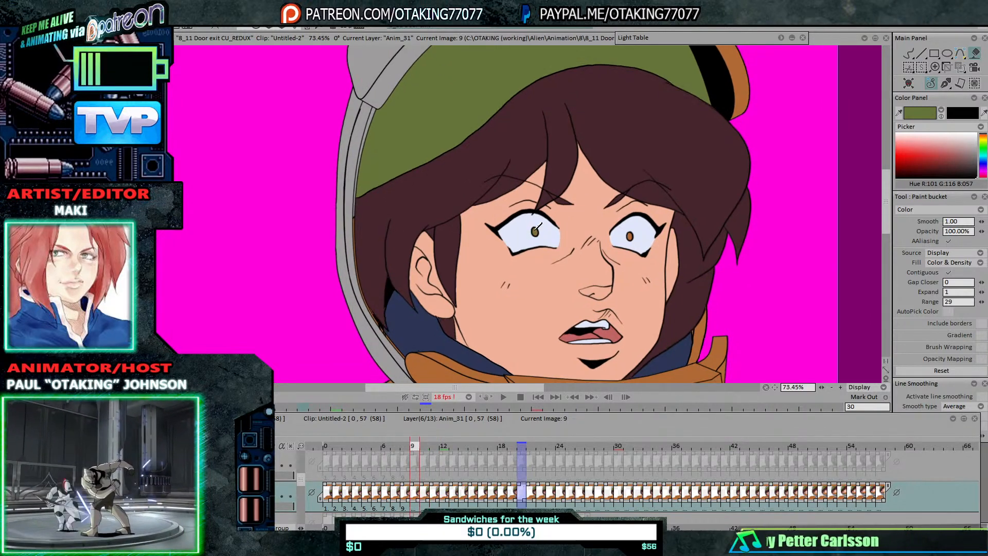
# Step: Fill the left-hand iris olive green on frames 8 back to 1, and both irises on frame 0
pyautogui.press('Left')
pyautogui.press('Left')
pyautogui.press('Left')
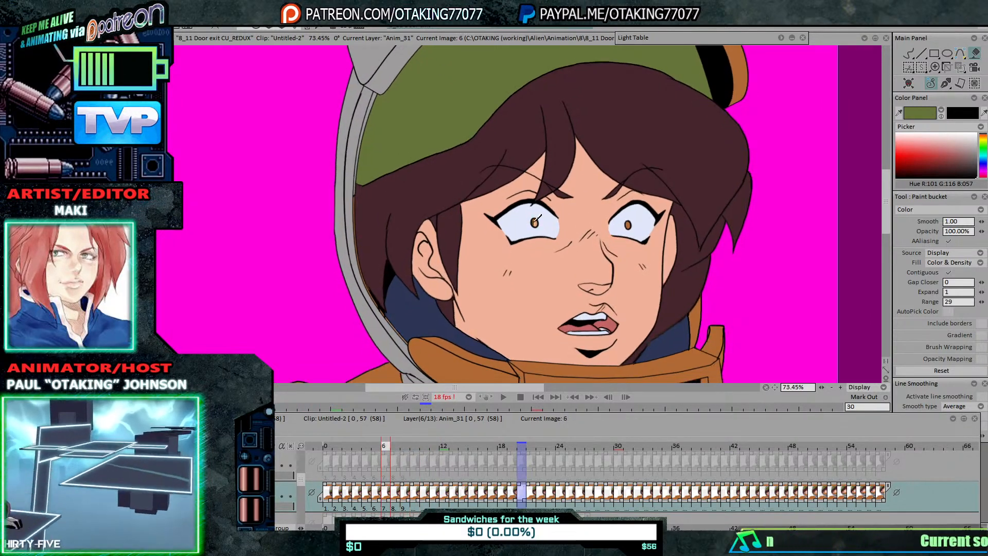
pyautogui.press('Left')
pyautogui.press('Left')
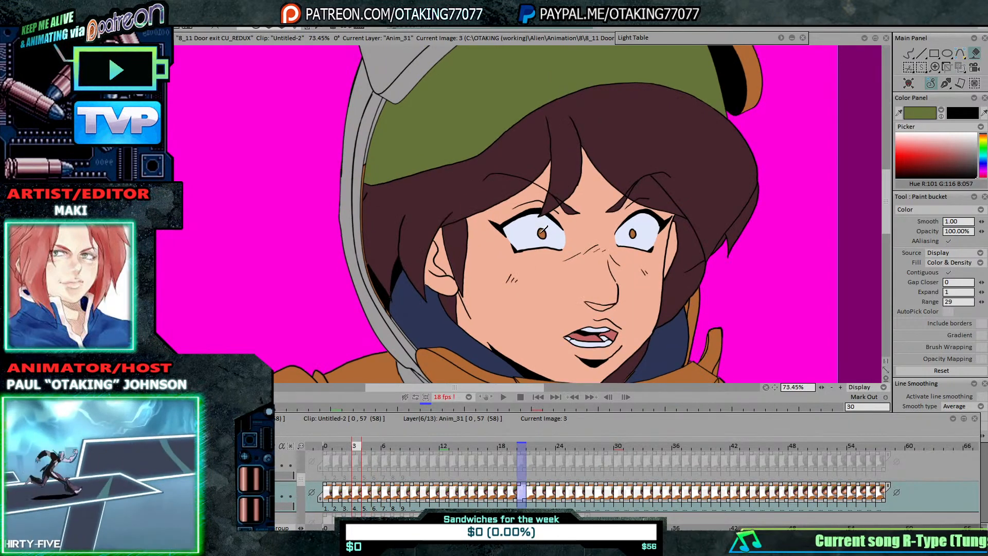
pyautogui.press('Left')
pyautogui.press('Left')
pyautogui.press('Left')
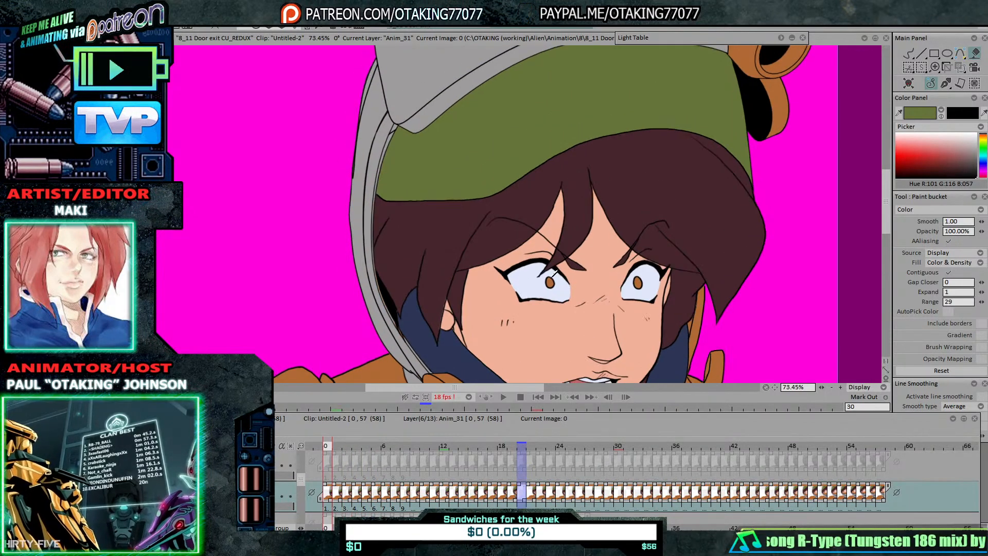
pyautogui.click(550, 279)
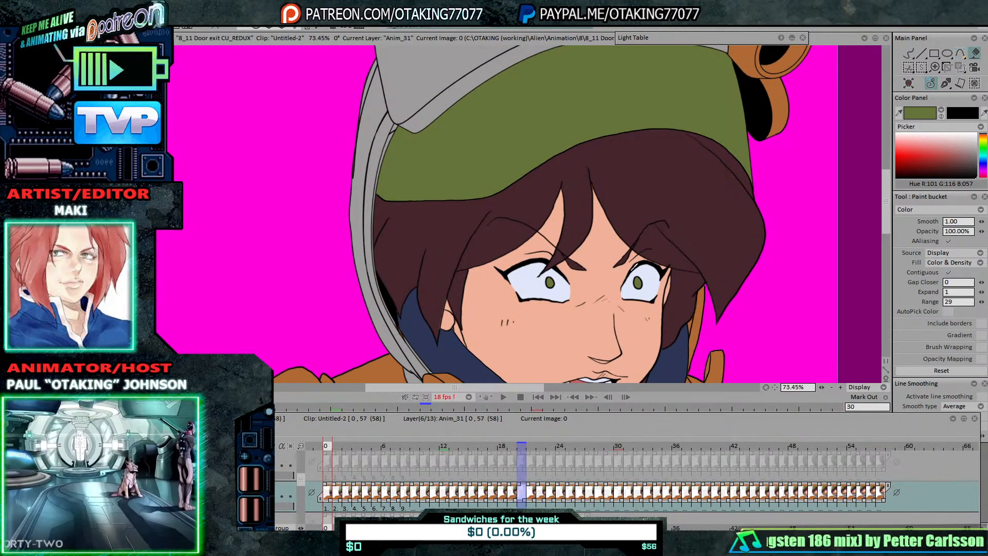
# Step: Fill the remaining orange right-hand iris olive green on frames 1 to 5
pyautogui.press('Right')
pyautogui.press('Right')
pyautogui.press('Right')
pyautogui.press('Right')
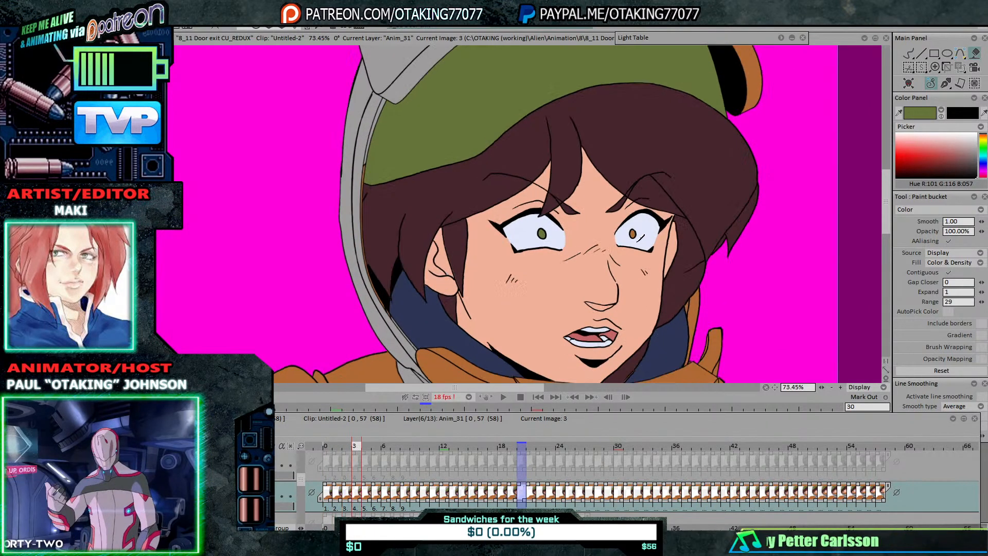
pyautogui.press('Right')
pyautogui.press('Right')
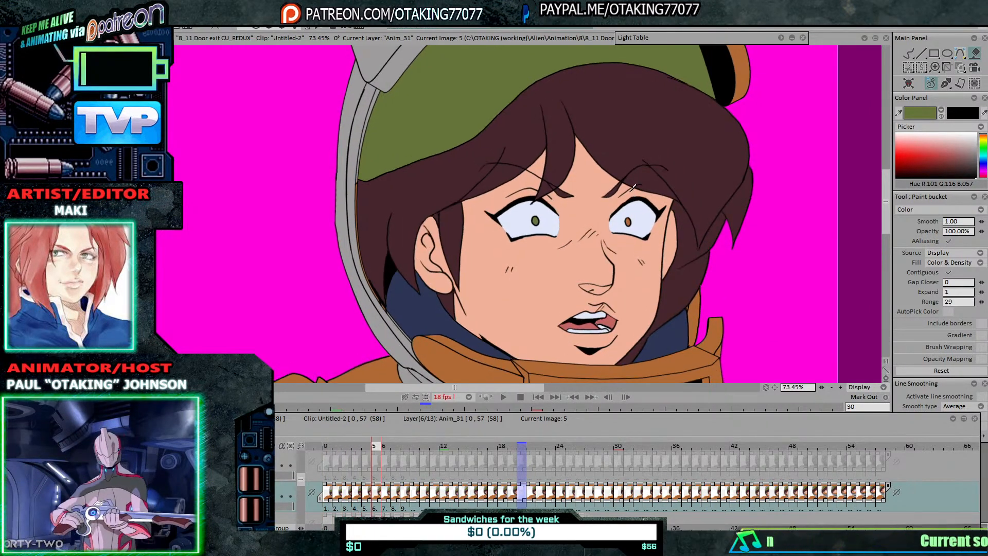
# Step: Fill the right-hand iris olive green on frames 6 to 12
pyautogui.press('Right')
pyautogui.press('Right')
pyautogui.press('Right')
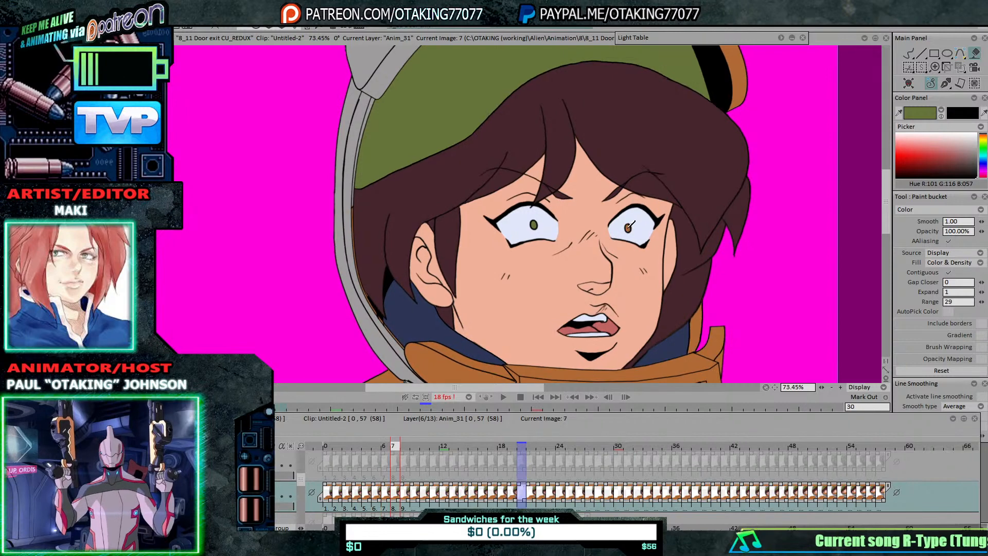
pyautogui.press('Right')
pyautogui.press('Right')
pyautogui.press('Right')
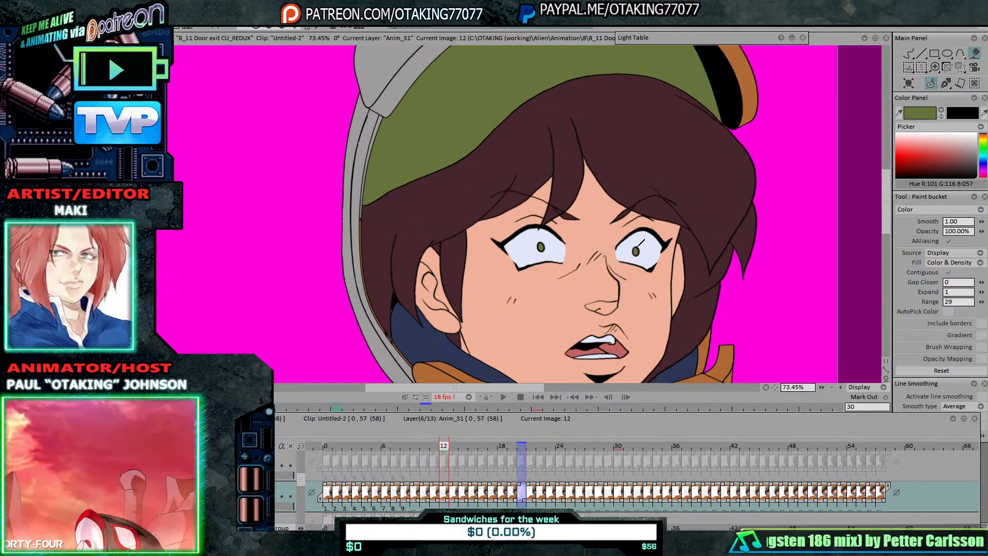
# Step: Fill the right-hand iris olive green on frames 13 to 19
pyautogui.press('Right')
pyautogui.press('Right')
pyautogui.press('Right')
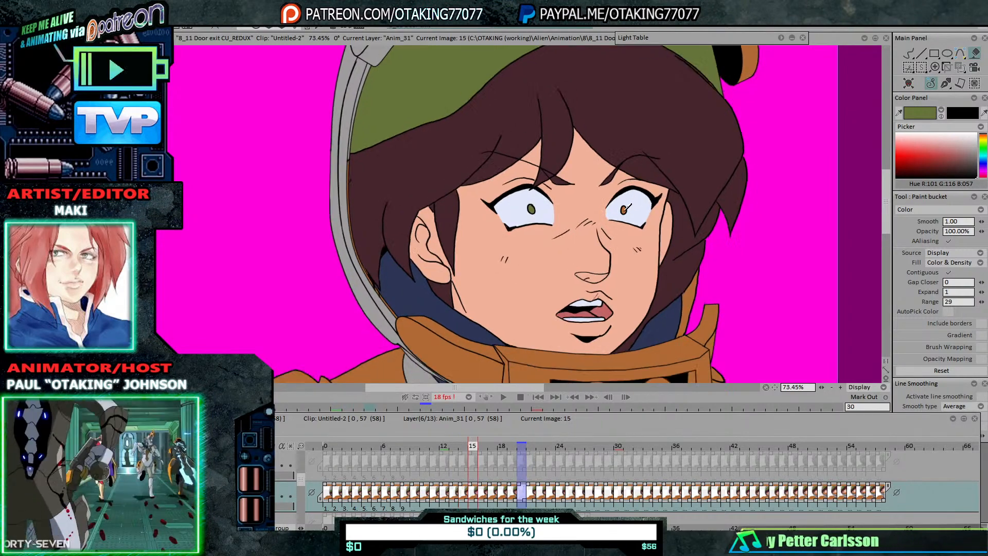
pyautogui.press('Right')
pyautogui.press('Right')
pyautogui.press('Right')
pyautogui.press('Right')
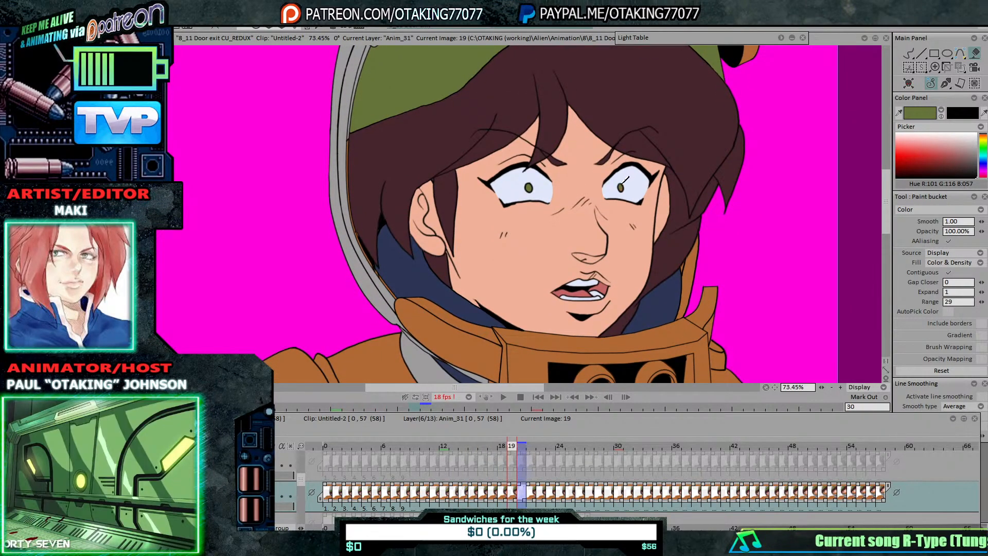
# Step: Skip past the shaded frame 20 and recolour both irises olive green on frames 22 to 27
pyautogui.press('Right')
pyautogui.press('Right')
pyautogui.press('Right')
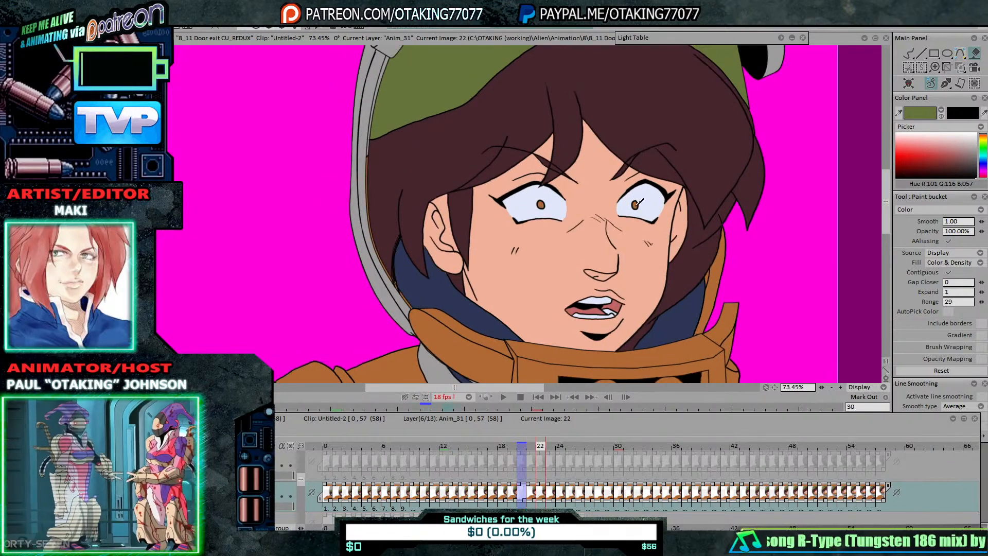
pyautogui.press('Right')
pyautogui.press('Right')
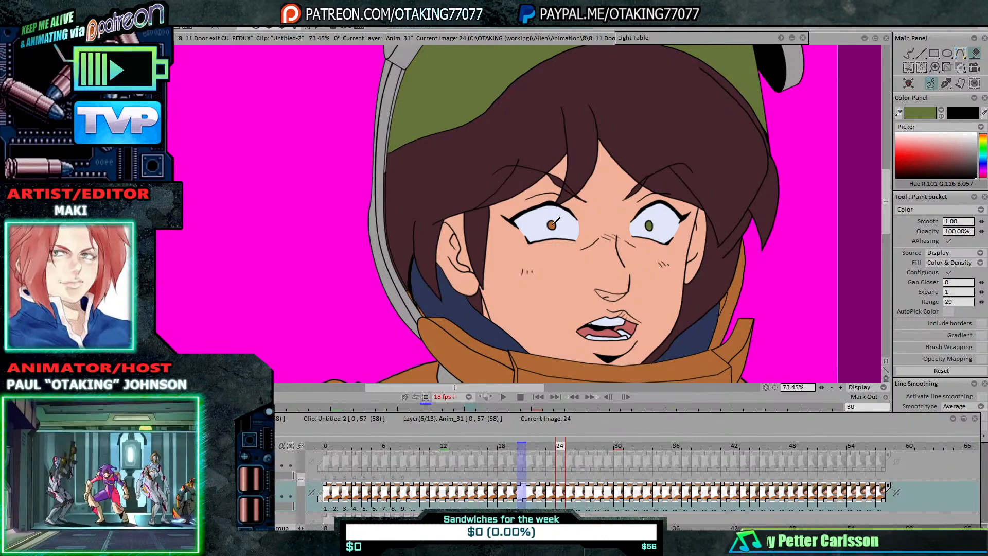
pyautogui.press('Right')
pyautogui.press('Right')
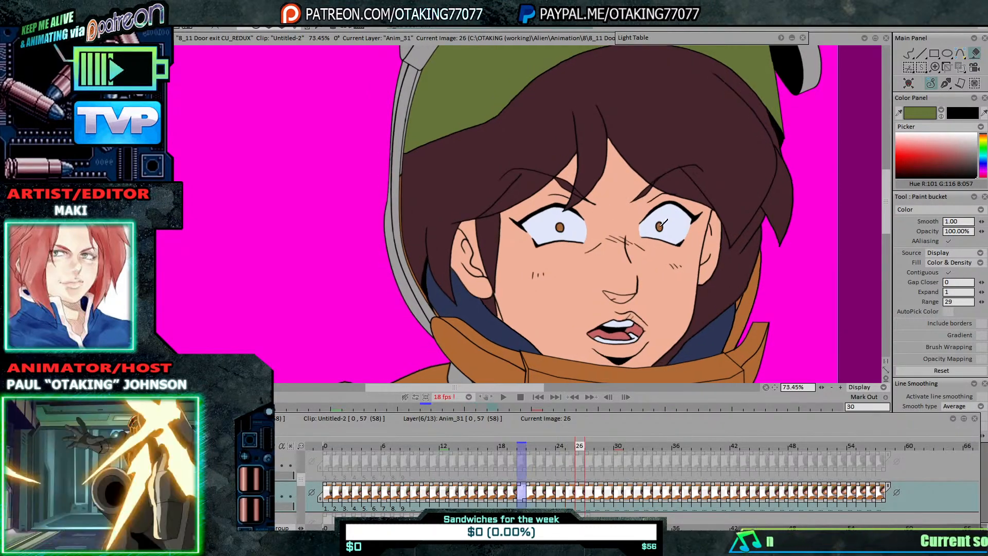
pyautogui.press('Right')
pyautogui.press('Right')
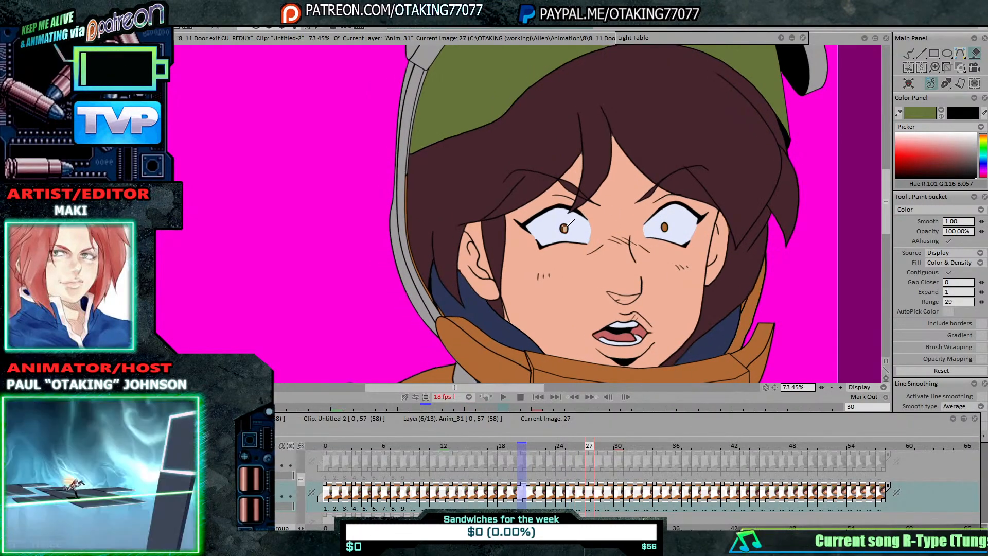
# Step: Recolour both irises olive green on frames 28 to 33
pyautogui.click(670, 226)
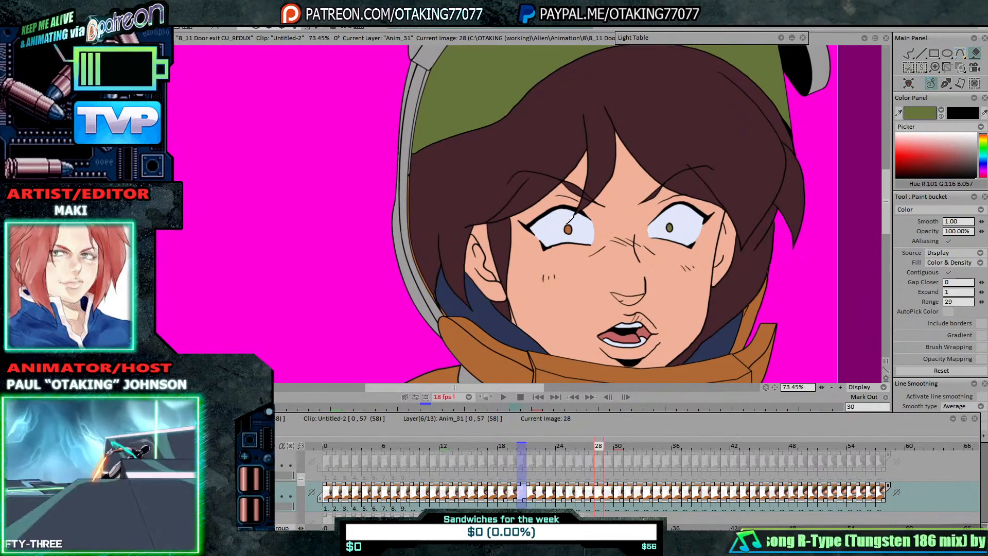
pyautogui.press('Right')
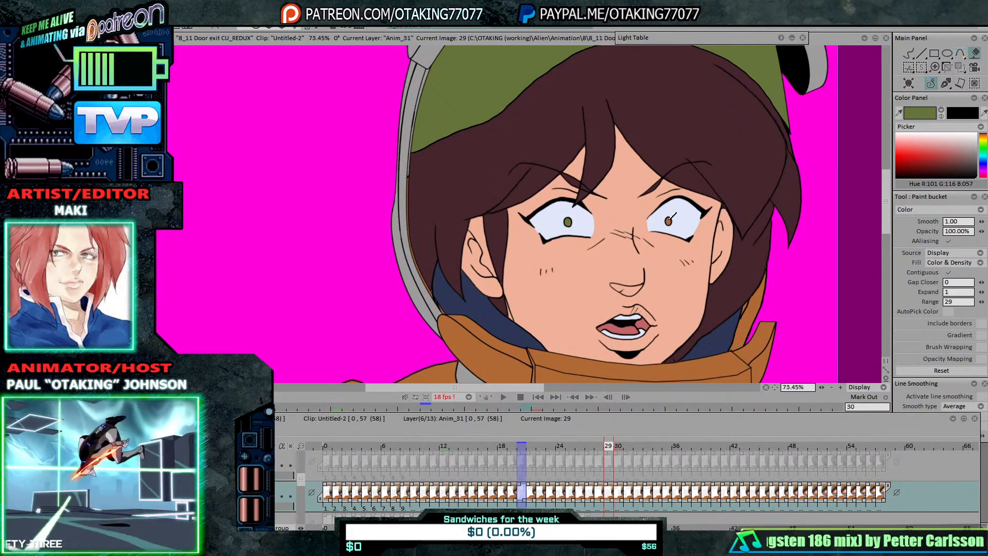
pyautogui.press('Right')
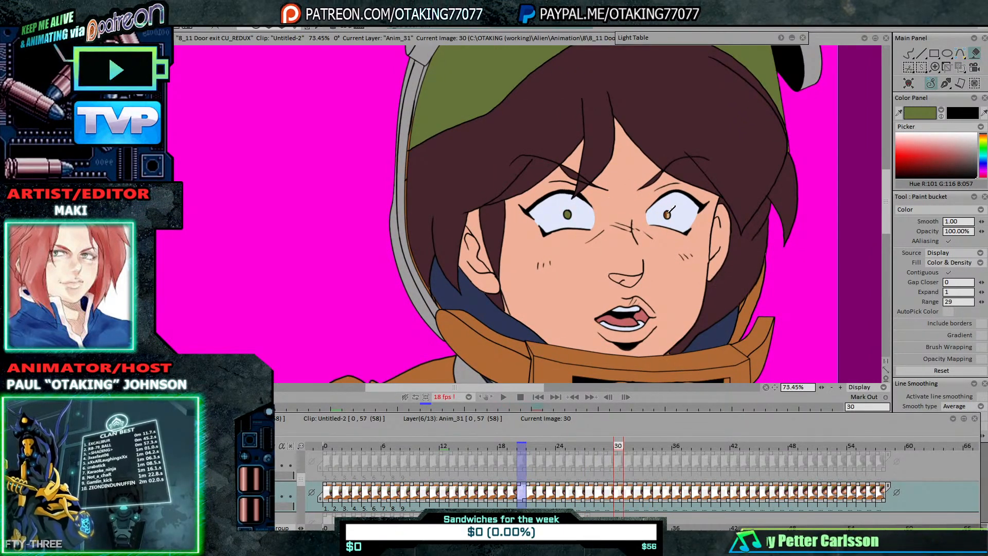
pyautogui.press('Right')
pyautogui.click(567, 207)
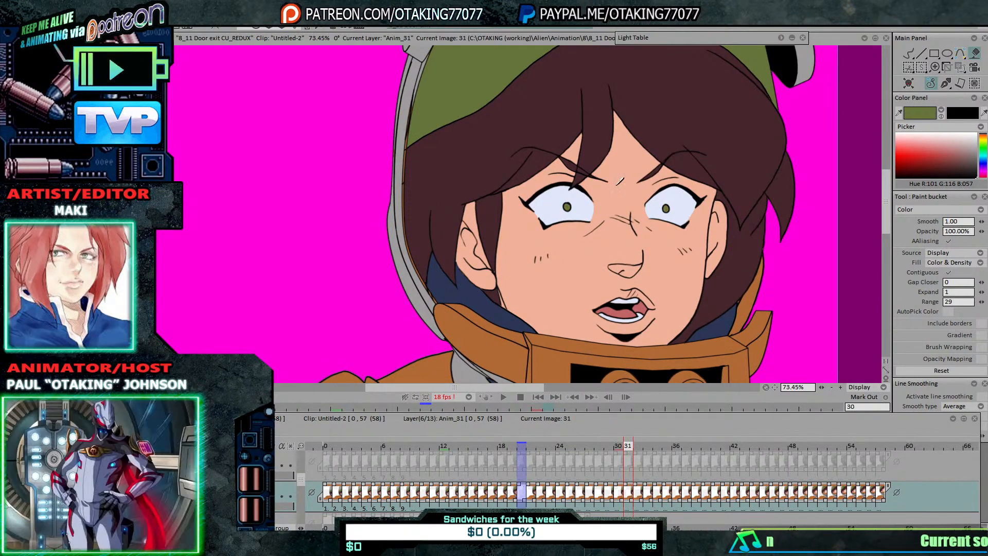
pyautogui.press('Right')
pyautogui.press('Right')
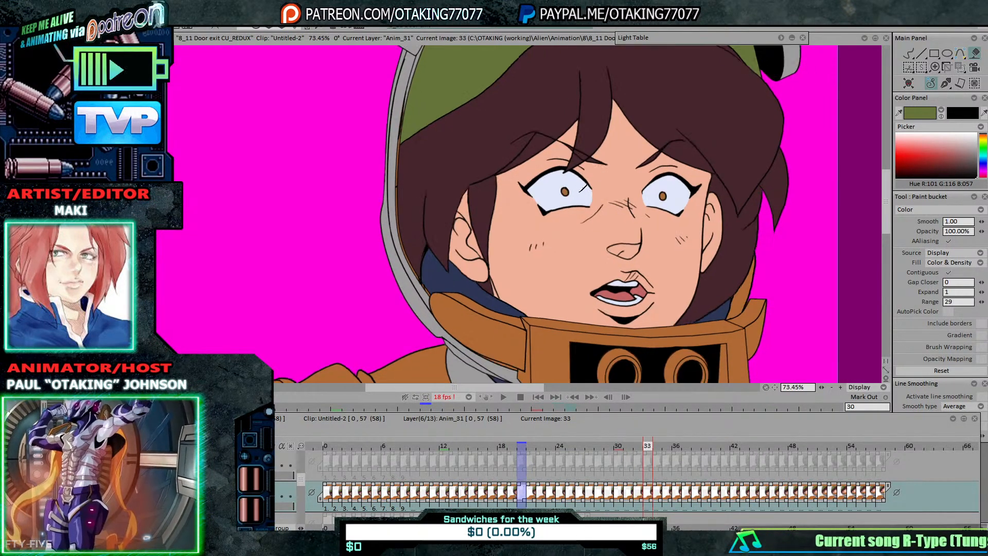
# Step: Recolour both irises olive green on frames 34 to 37
pyautogui.press('Right')
pyautogui.click(662, 188)
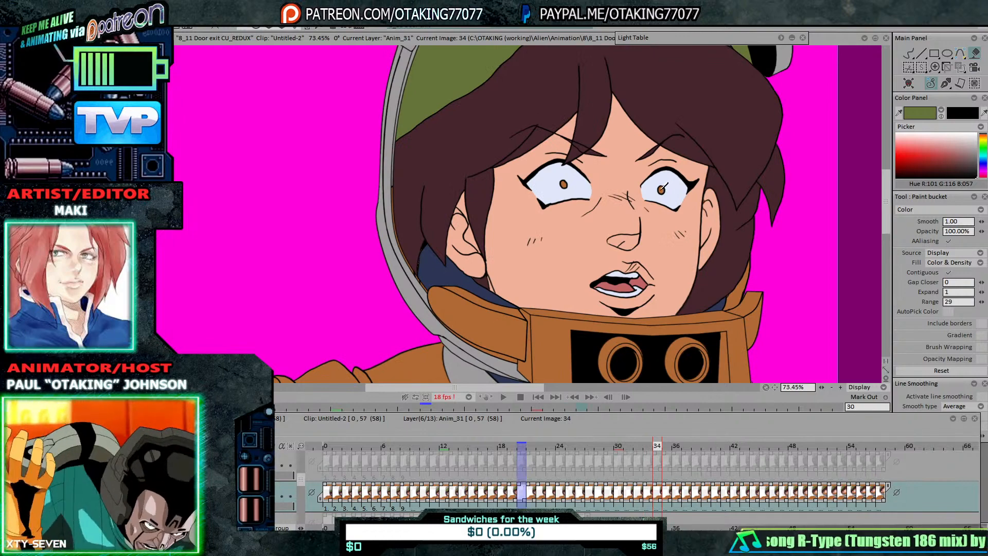
pyautogui.press('Right')
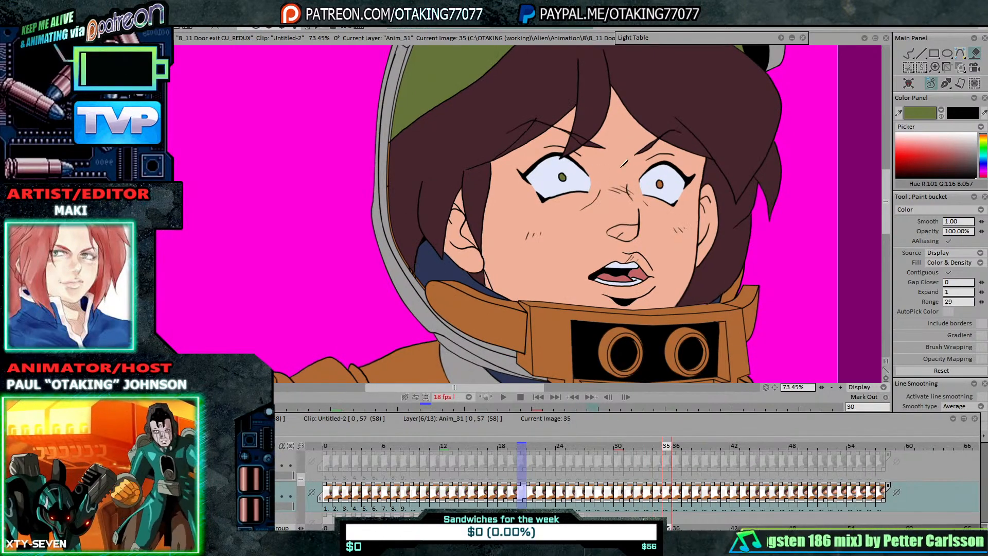
pyautogui.press('Right')
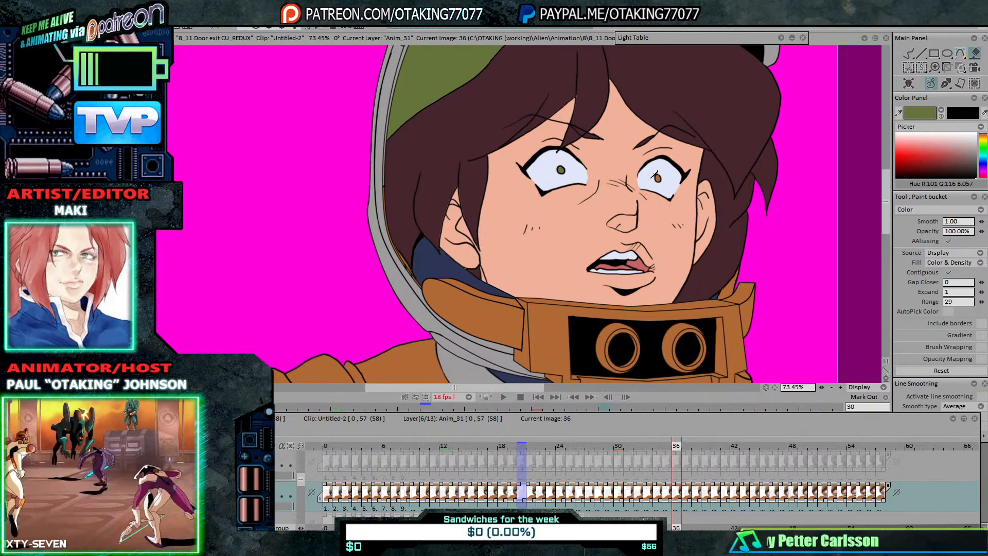
pyautogui.press('Right')
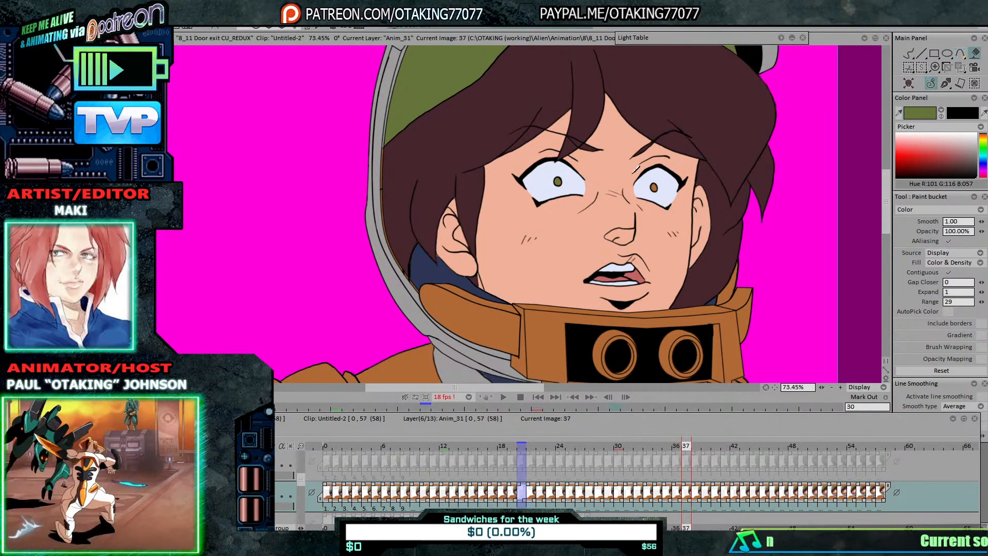
pyautogui.click(655, 187)
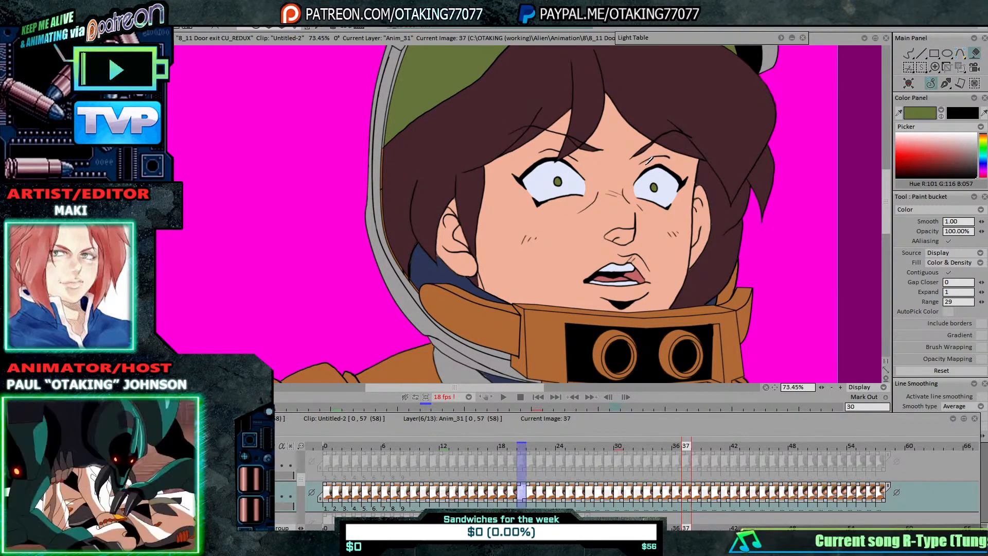
# Step: Recolour both irises olive green on frames 38 to 42
pyautogui.press('Right')
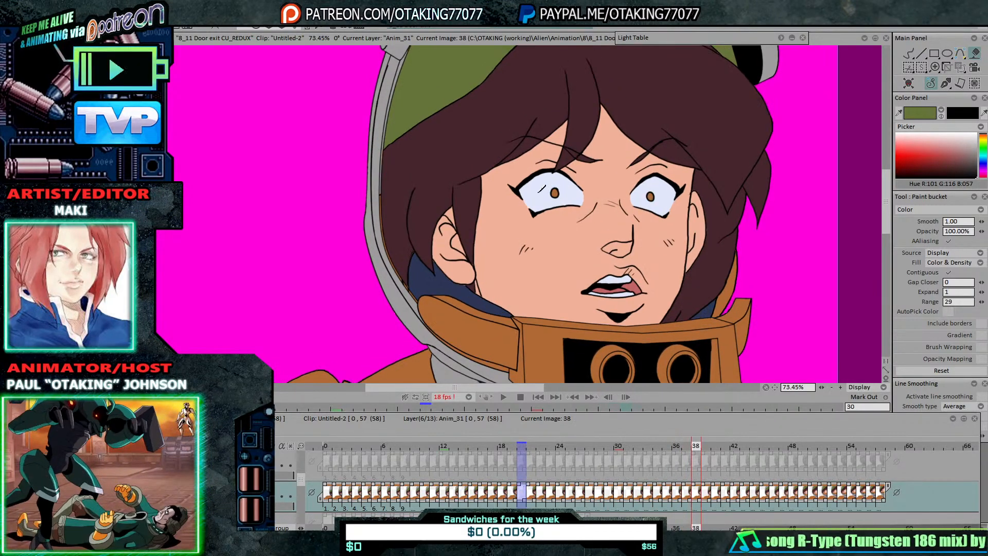
pyautogui.press('Right')
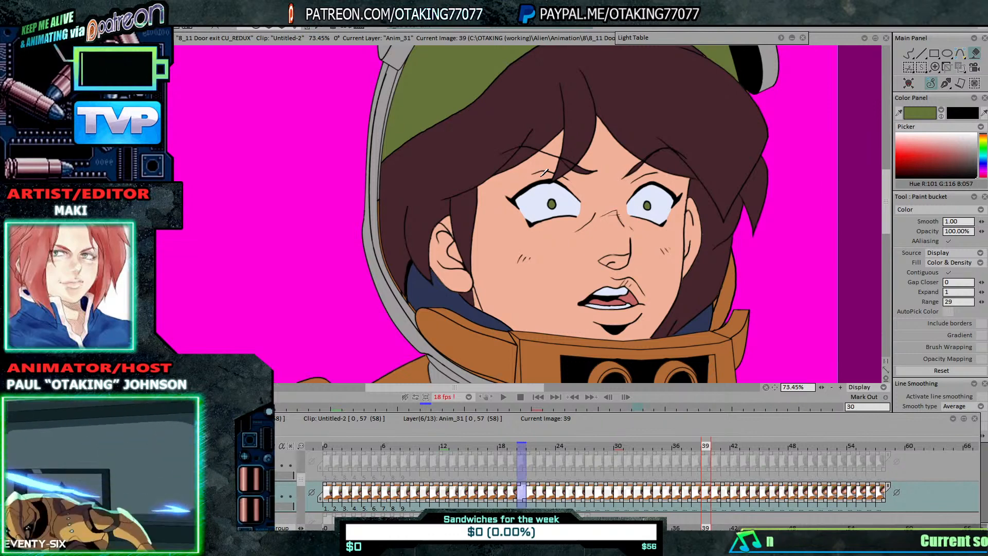
pyautogui.press('Right')
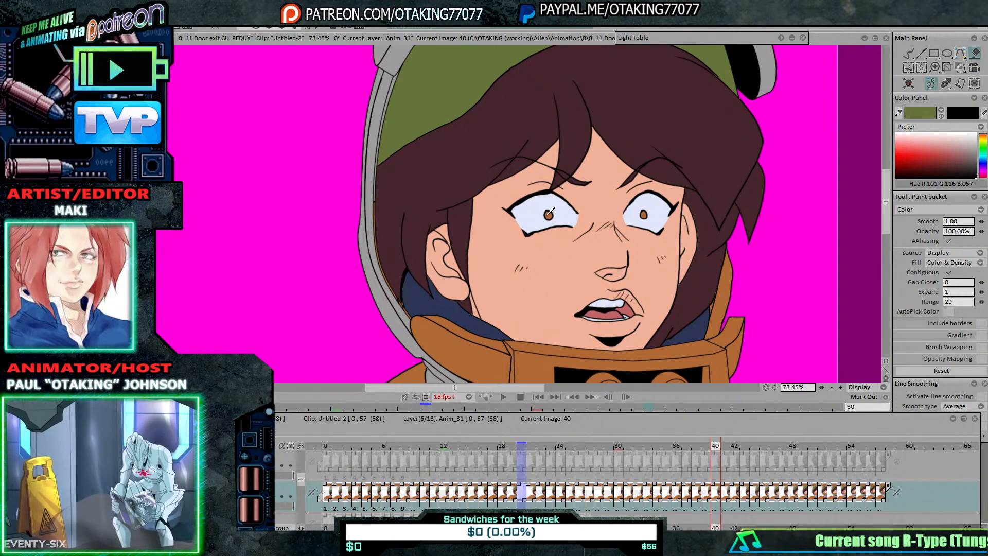
pyautogui.click(548, 213)
pyautogui.press('Right')
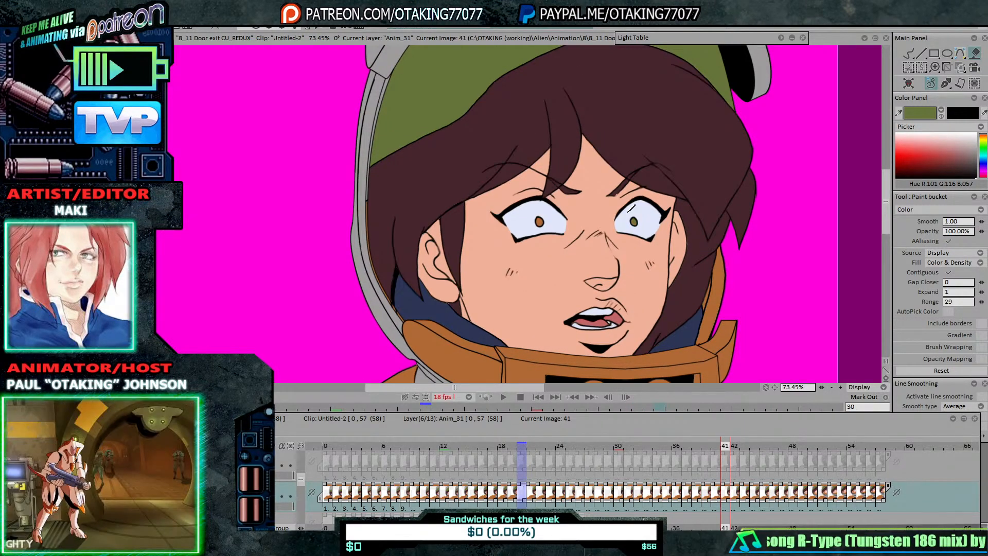
pyautogui.press('Right')
pyautogui.click(531, 228)
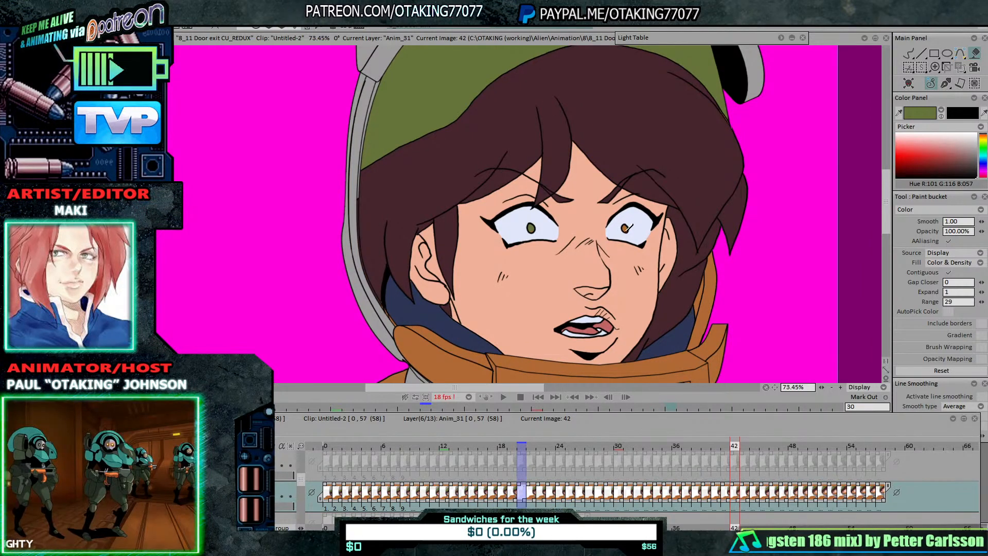
# Step: Recolour both irises olive green on frames 43 to 46
pyautogui.press('Right')
pyautogui.click(615, 235)
pyautogui.click(523, 234)
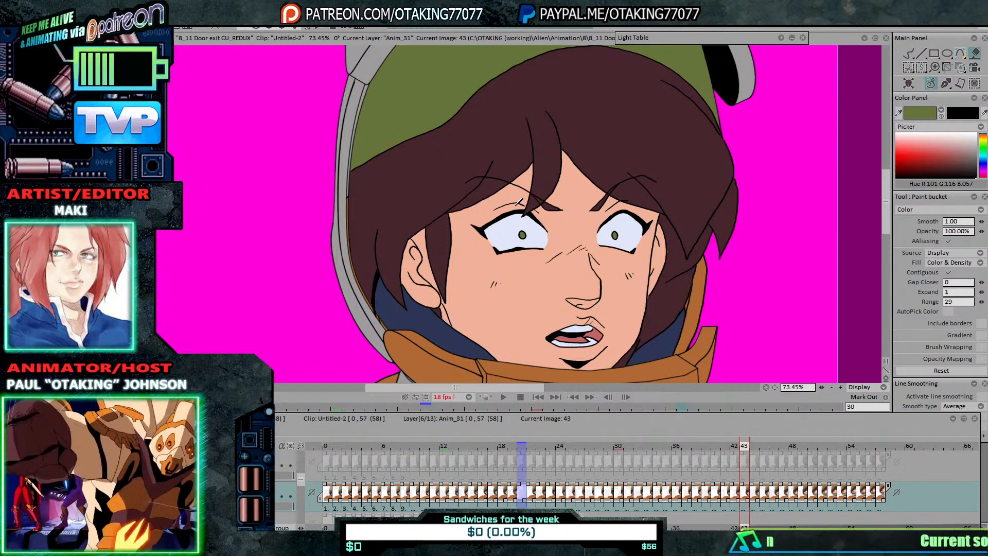
pyautogui.press('Right')
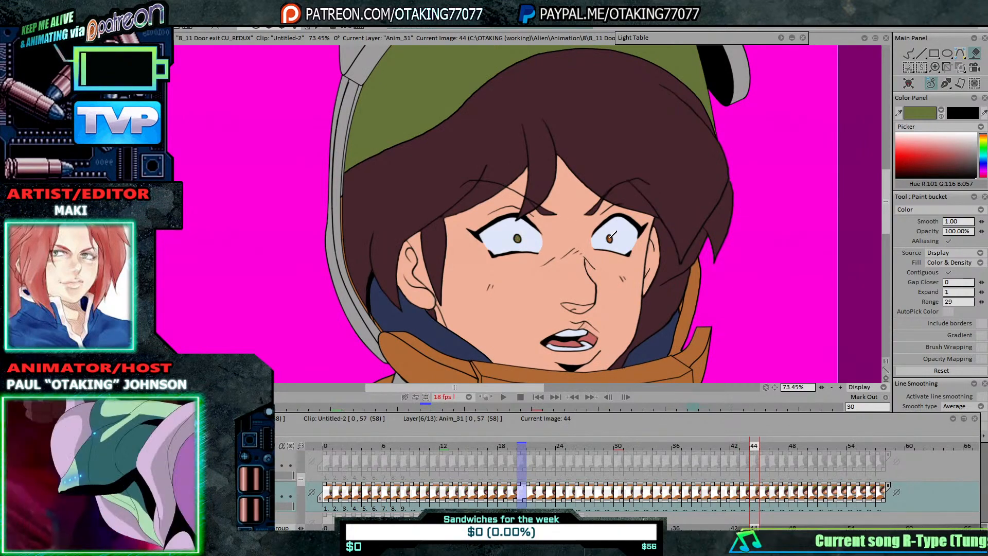
pyautogui.press('Right')
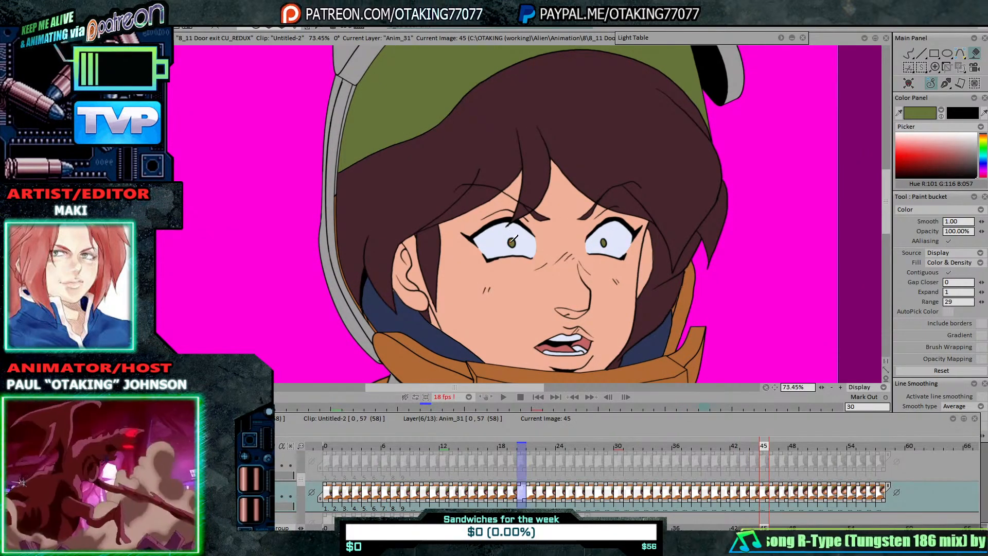
pyautogui.press('Right')
# Step: Recolour both irises olive green on frames 47 to 51
pyautogui.press('Right')
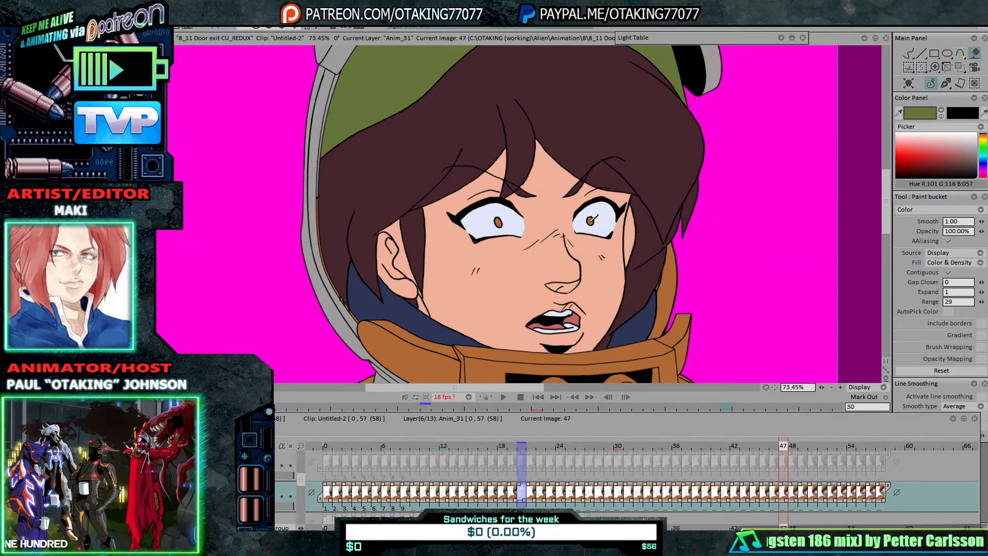
pyautogui.press('Right')
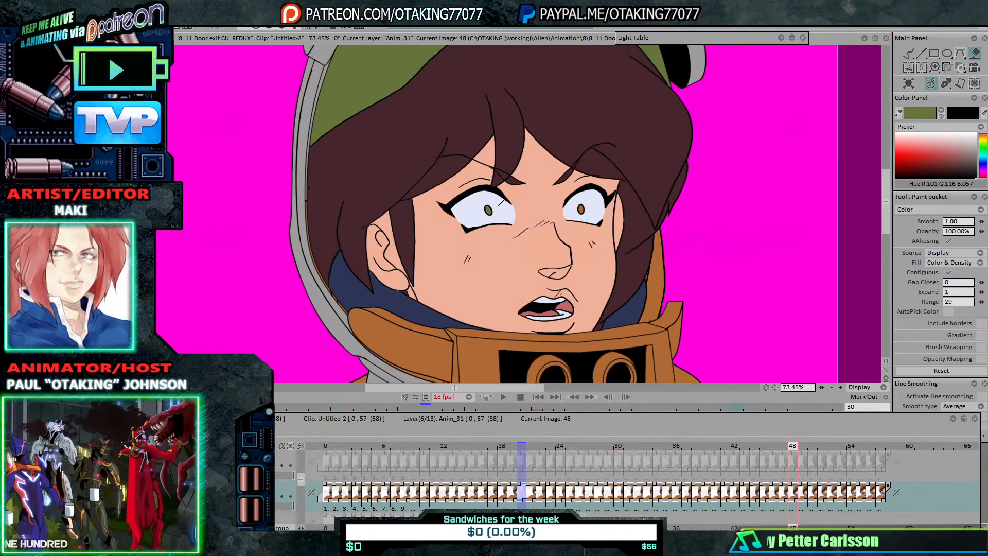
pyautogui.press('Right')
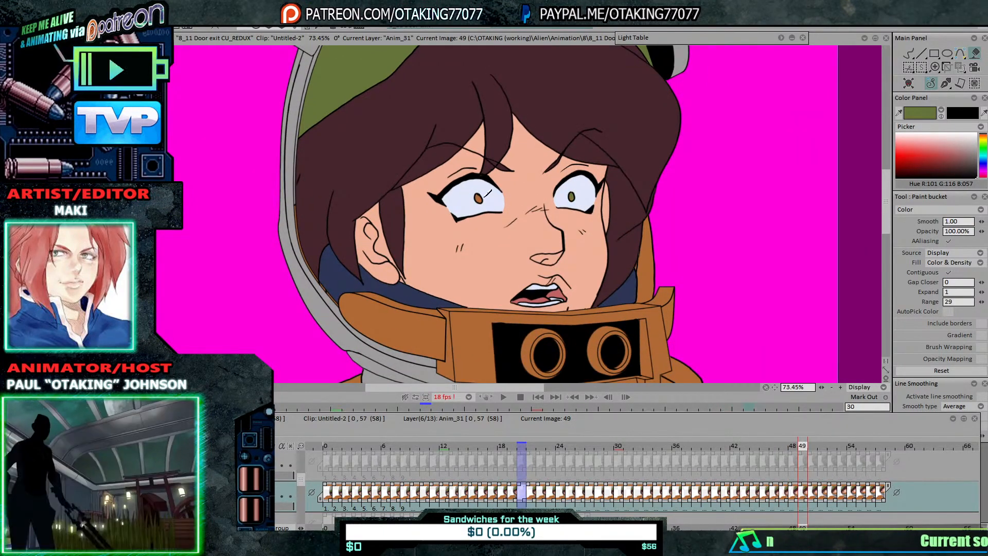
pyautogui.press('Right')
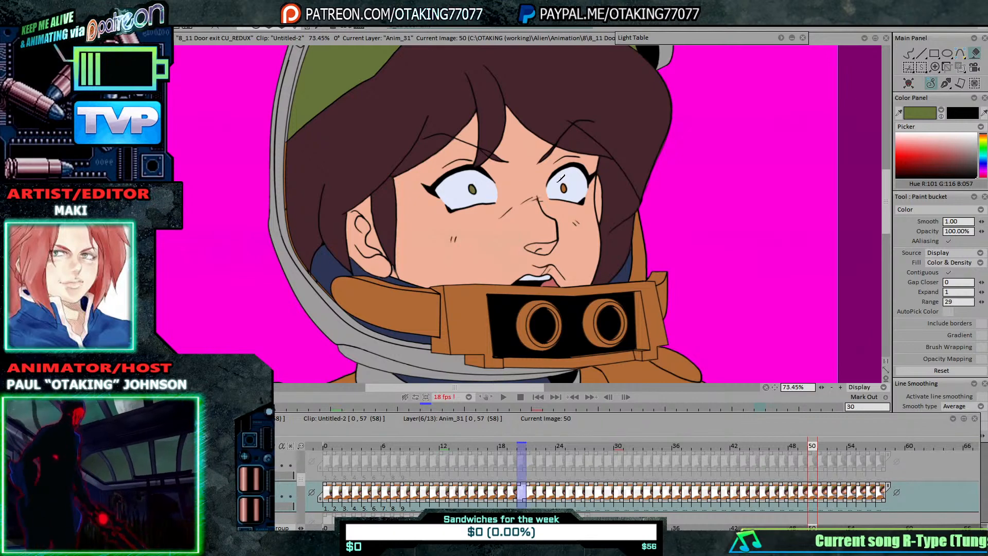
pyautogui.press('Right')
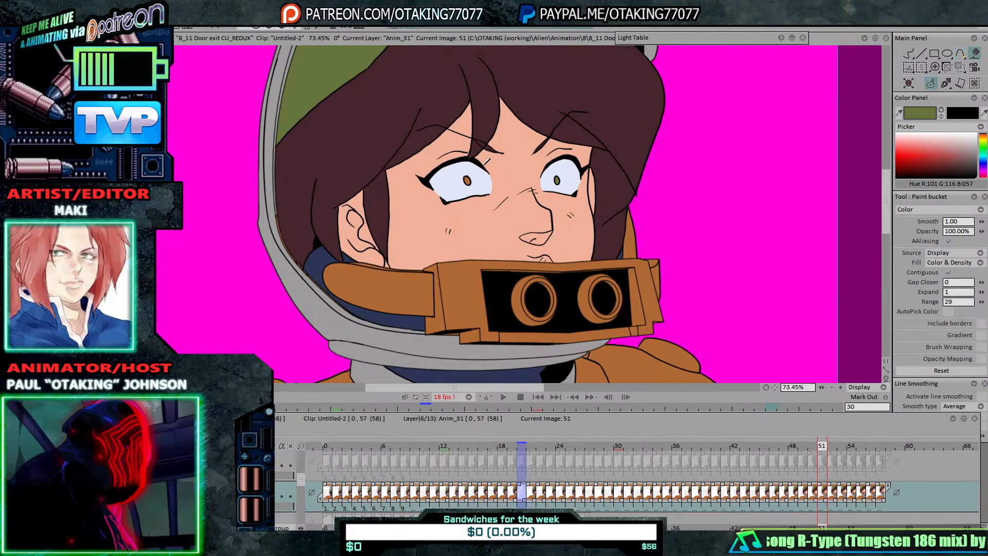
pyautogui.click(467, 180)
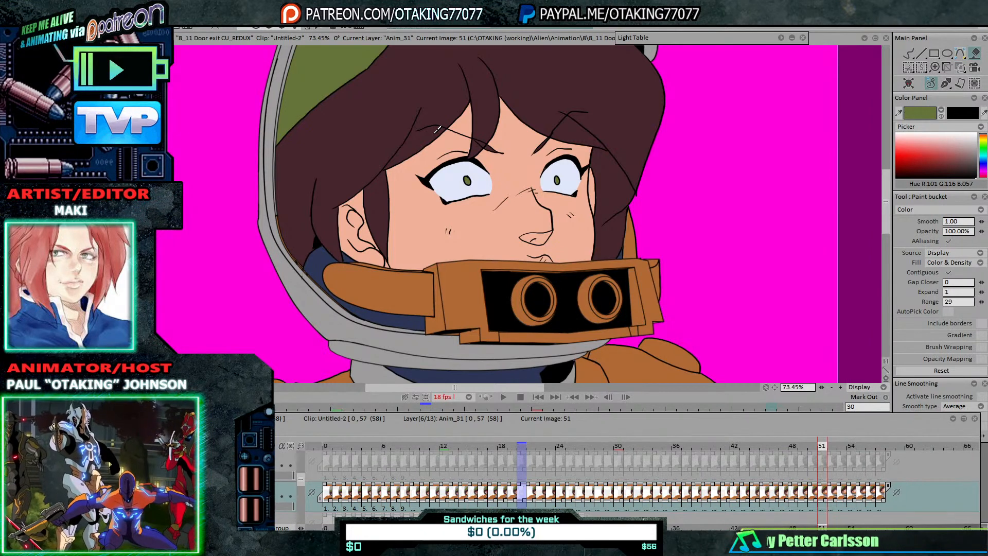
# Step: Recolour both irises olive green on frames 52 to 57, the end of the animation
pyautogui.press('Right')
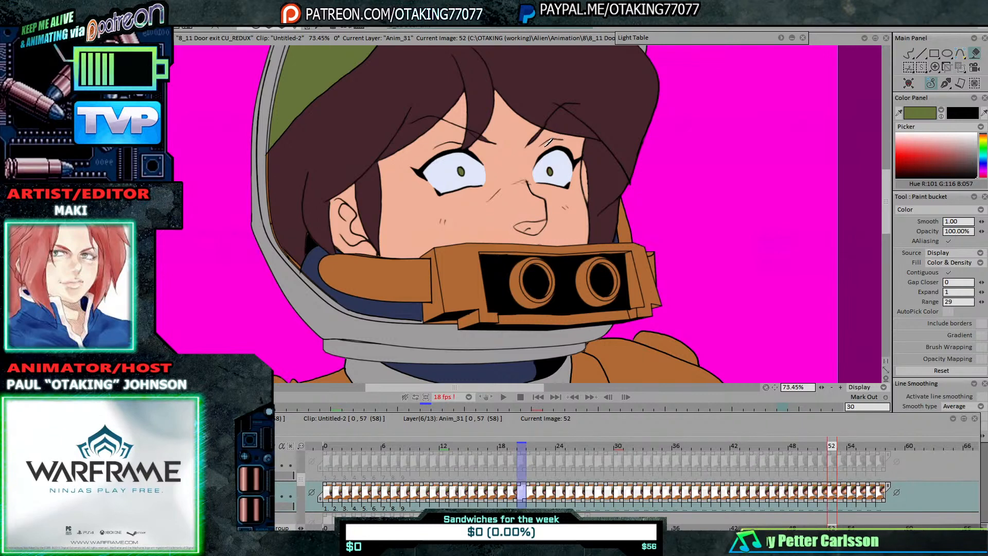
pyautogui.press('Right')
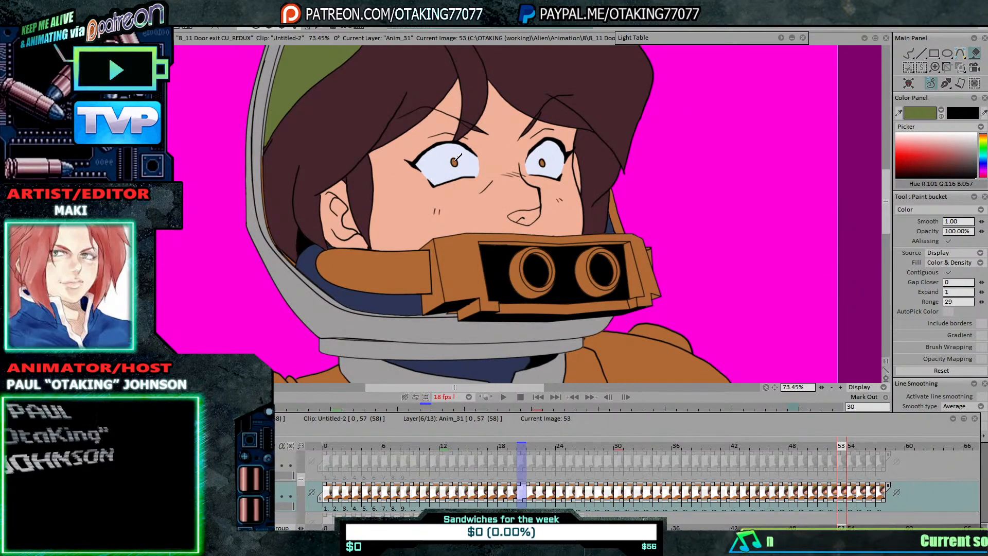
pyautogui.press('Right')
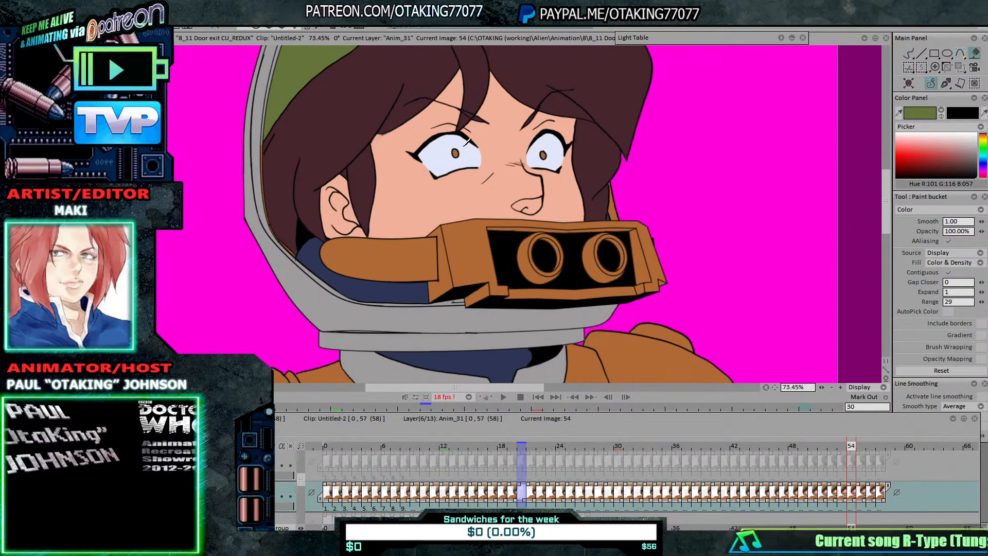
pyautogui.click(543, 154)
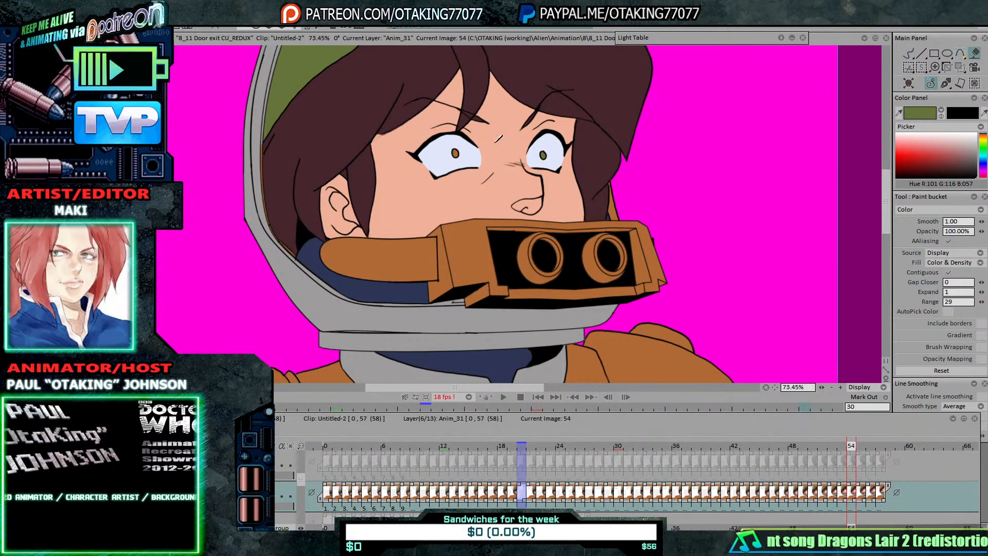
pyautogui.press('Right')
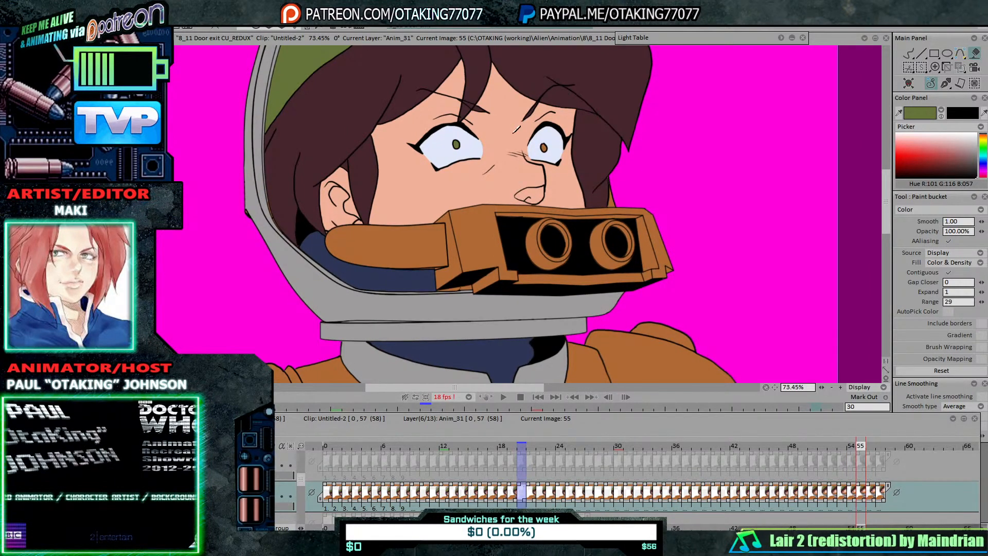
pyautogui.press('Right')
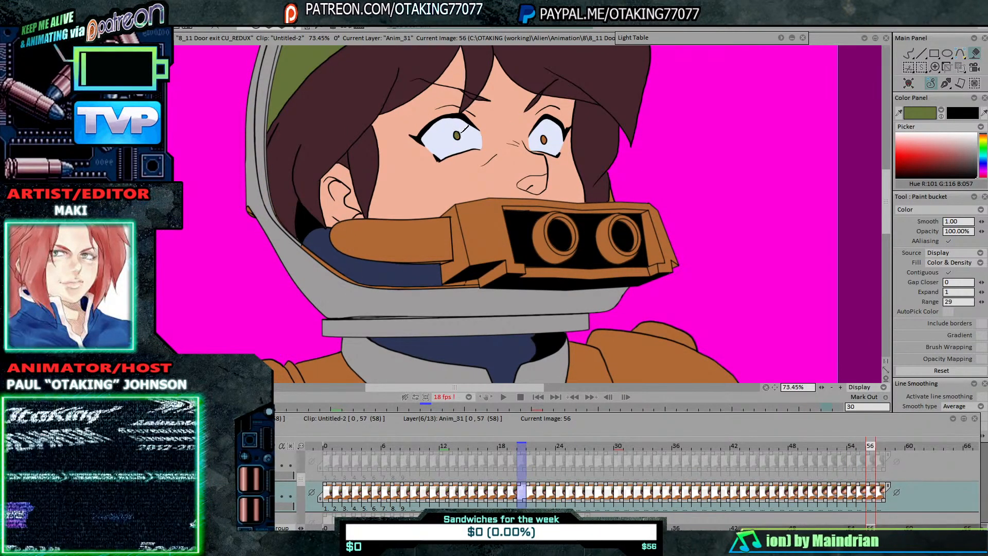
pyautogui.press('Right')
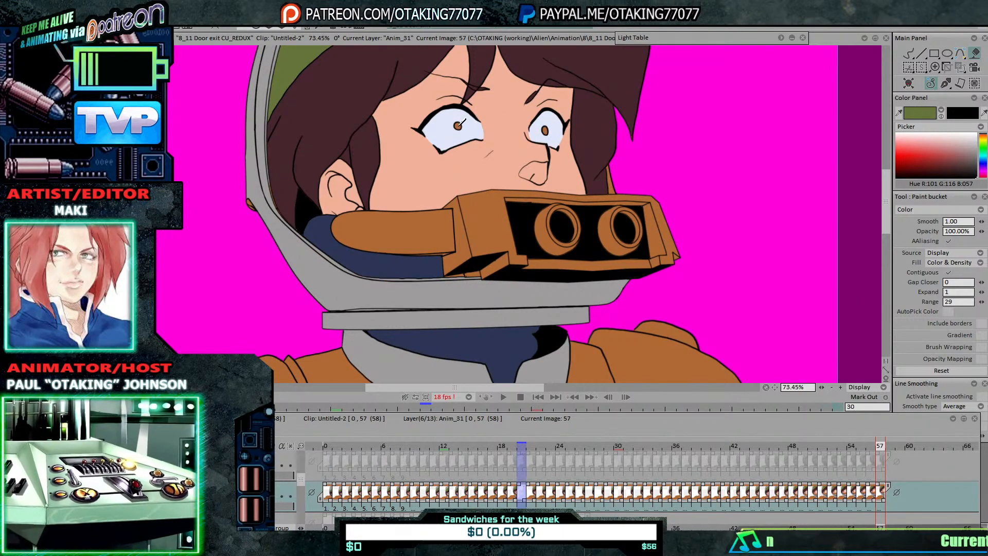
pyautogui.press('Right')
pyautogui.press('Left')
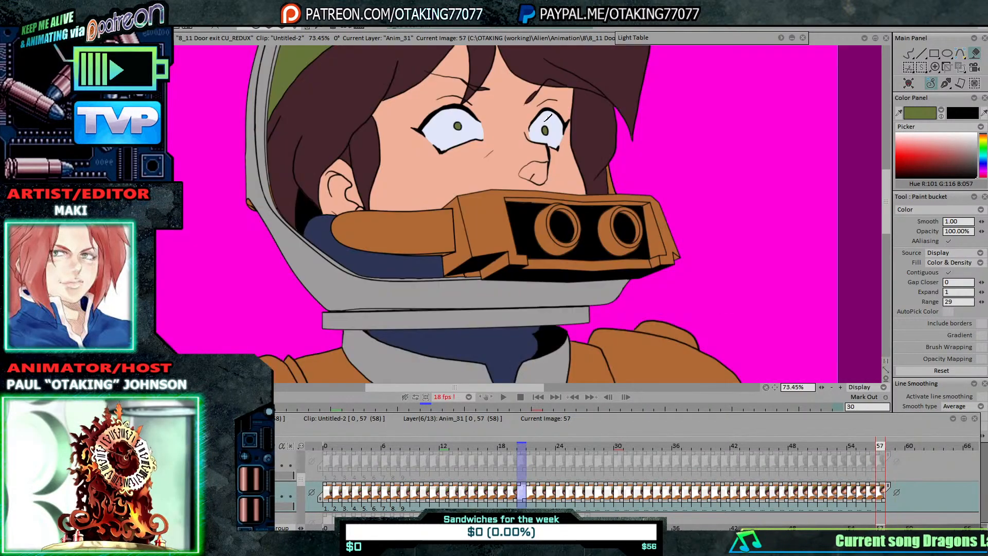
# Step: Flip back and forth through the recently recoloured frames up to 56 to examine the iris colours in motion
pyautogui.press('Left')
pyautogui.press('Left')
pyautogui.press('Left')
pyautogui.press('Left')
pyautogui.press('Left')
pyautogui.press('Left')
pyautogui.press('Left')
pyautogui.press('Left')
pyautogui.press('Left')
pyautogui.press('Left')
pyautogui.press('Left')
pyautogui.press('Left')
pyautogui.press('Left')
pyautogui.press('Left')
pyautogui.press('Right')
pyautogui.press('Right')
pyautogui.press('Right')
pyautogui.press('Right')
pyautogui.press('Right')
pyautogui.press('Right')
pyautogui.press('Right')
pyautogui.press('Right')
pyautogui.press('Right')
pyautogui.press('Right')
pyautogui.press('Right')
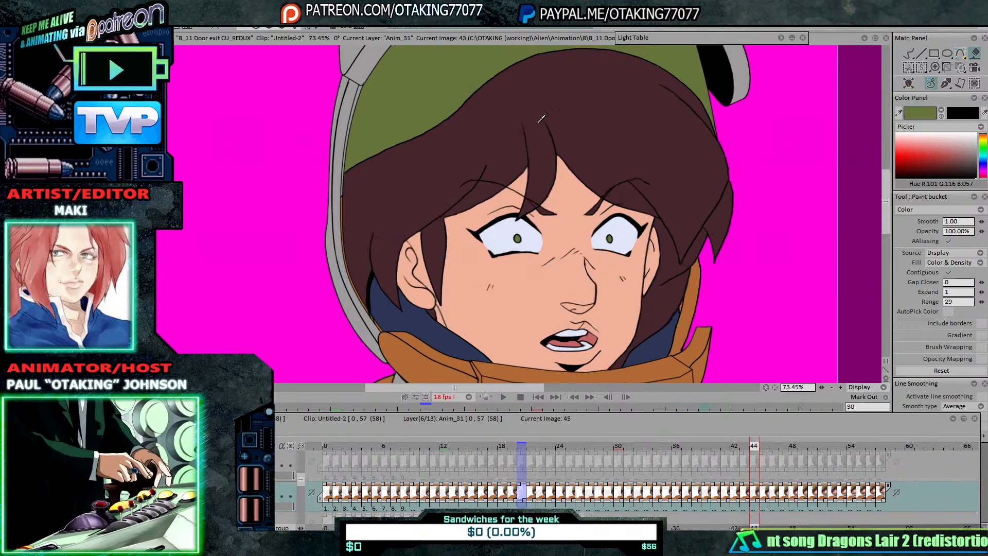
pyautogui.press('Right')
pyautogui.press('Right')
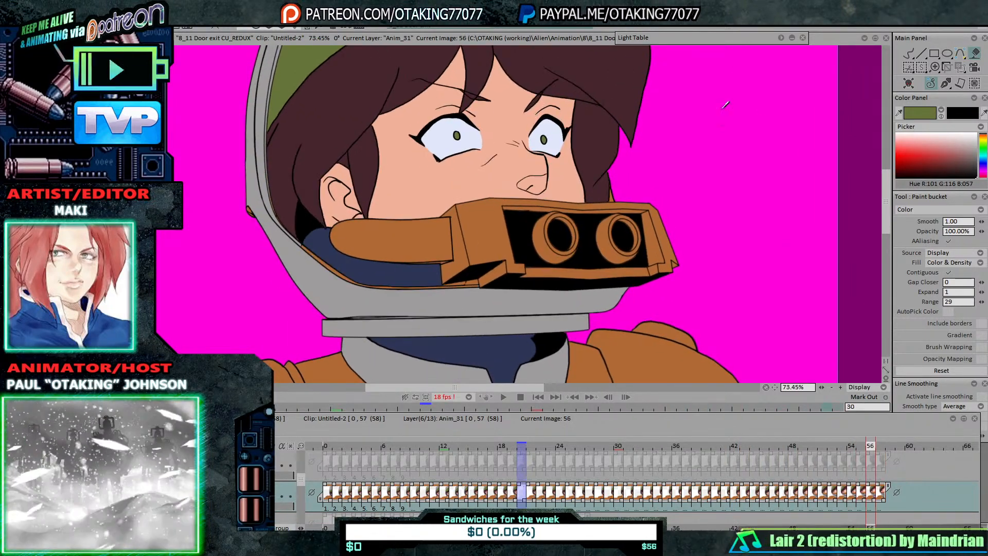
# Step: Sample the helmet's light grey as the paint colour on frame 56 and go on to frame 57
pyautogui.keyDown('ctrl'); pyautogui.click(337, 275); pyautogui.keyUp('ctrl')
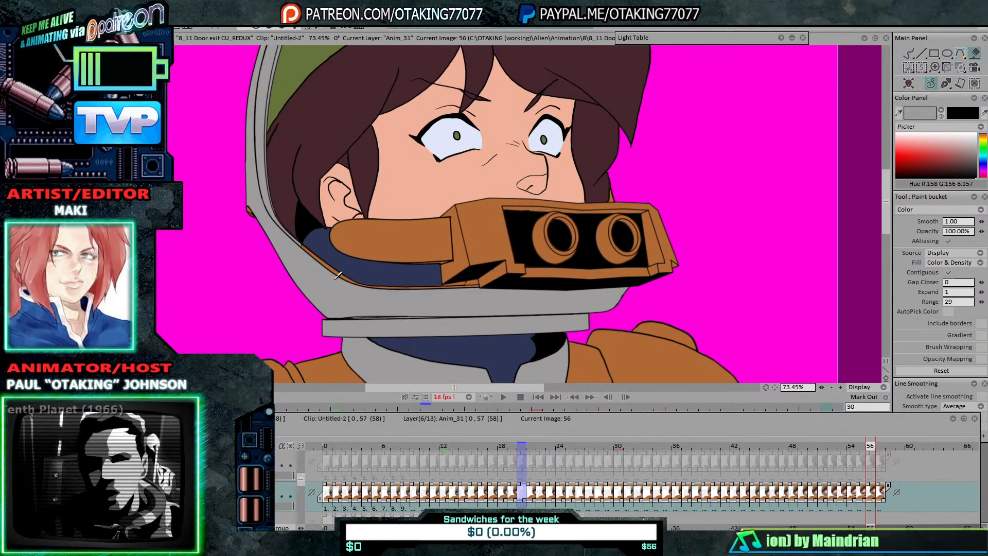
pyautogui.press('Right')
pyautogui.press('Right')
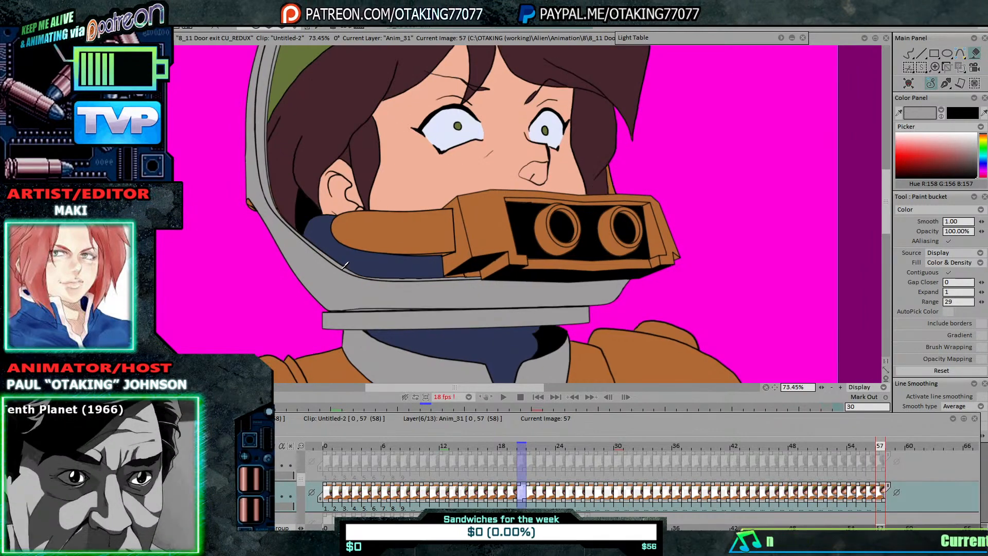
# Step: Go back through the frames from 57 to 19 to examine the flat colours of the helmet, suit and eyes
pyautogui.press('Left')
pyautogui.press('Left')
pyautogui.press('Left')
pyautogui.press('Left')
pyautogui.press('Left')
pyautogui.press('Left')
pyautogui.press('Left')
pyautogui.press('Left')
pyautogui.press('Left')
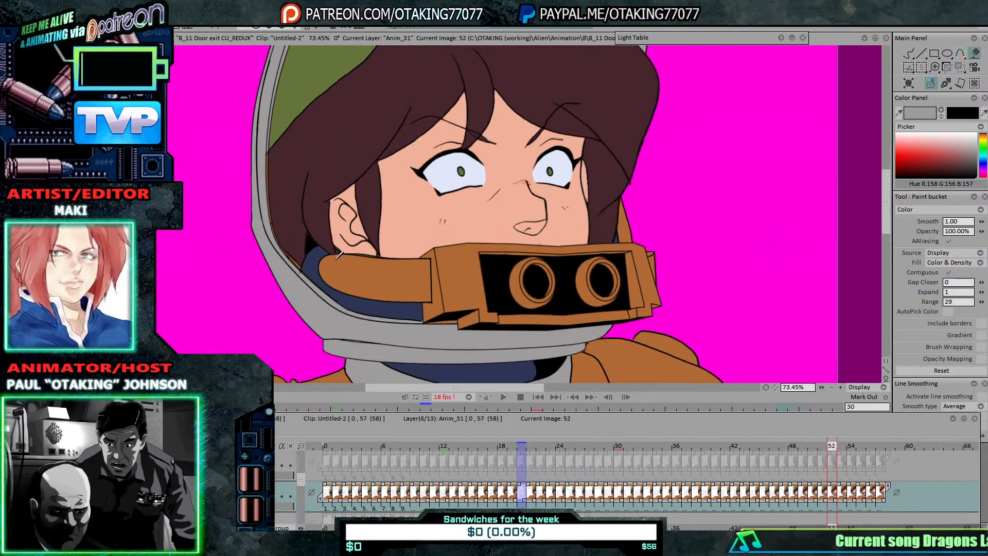
pyautogui.press('Left')
pyautogui.press('Left')
pyautogui.press('Left')
pyautogui.press('Left')
pyautogui.press('Left')
pyautogui.press('Left')
pyautogui.press('Left')
pyautogui.press('Left')
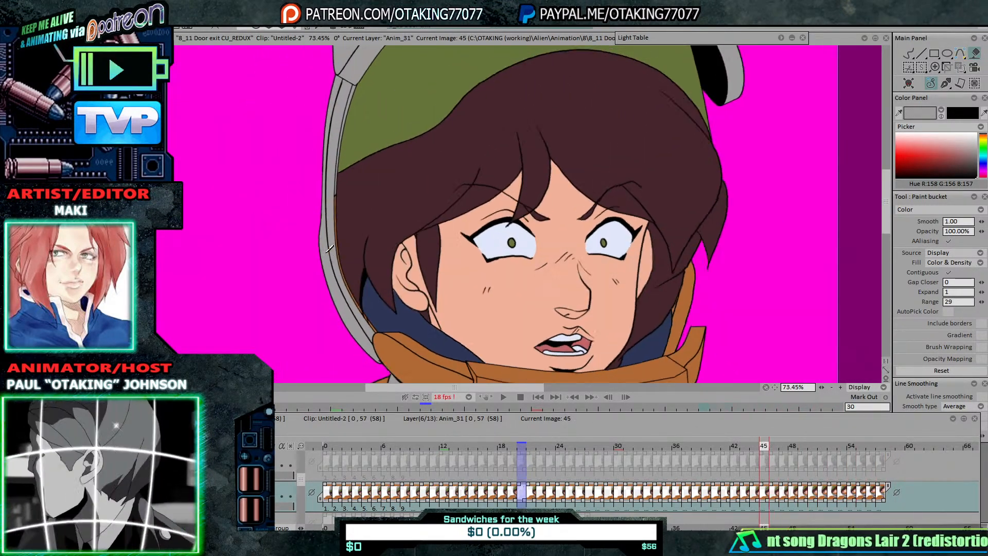
pyautogui.press('Left')
pyautogui.press('Left')
pyautogui.press('Left')
pyautogui.press('Left')
pyautogui.press('Left')
pyautogui.press('Left')
pyautogui.press('Left')
pyautogui.press('Left')
pyautogui.press('Left')
pyautogui.press('Left')
pyautogui.press('Left')
pyautogui.press('Left')
pyautogui.press('Left')
pyautogui.press('Left')
pyautogui.press('Left')
pyautogui.press('Left')
pyautogui.press('Left')
pyautogui.press('Left')
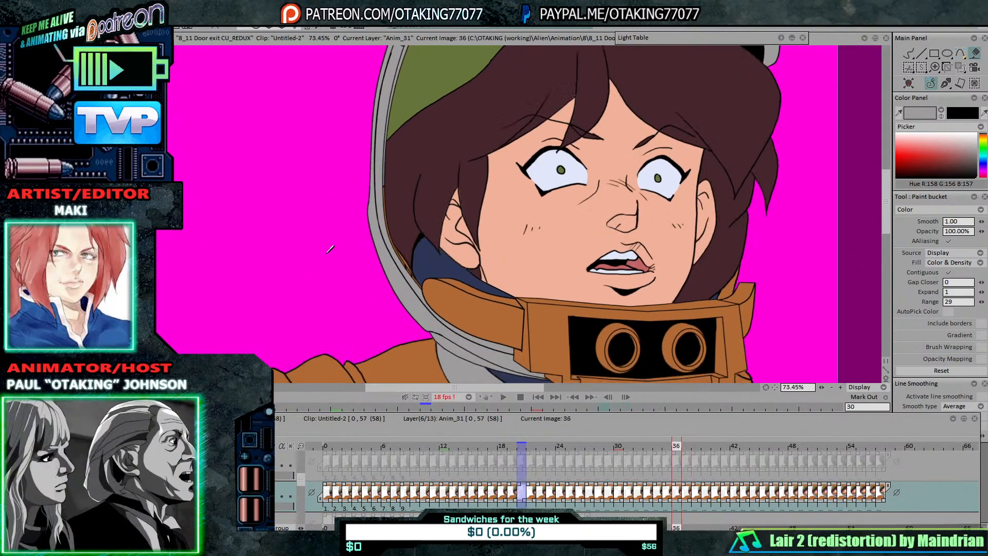
pyautogui.press('Left')
pyautogui.press('Left')
pyautogui.press('Left')
pyautogui.press('Left')
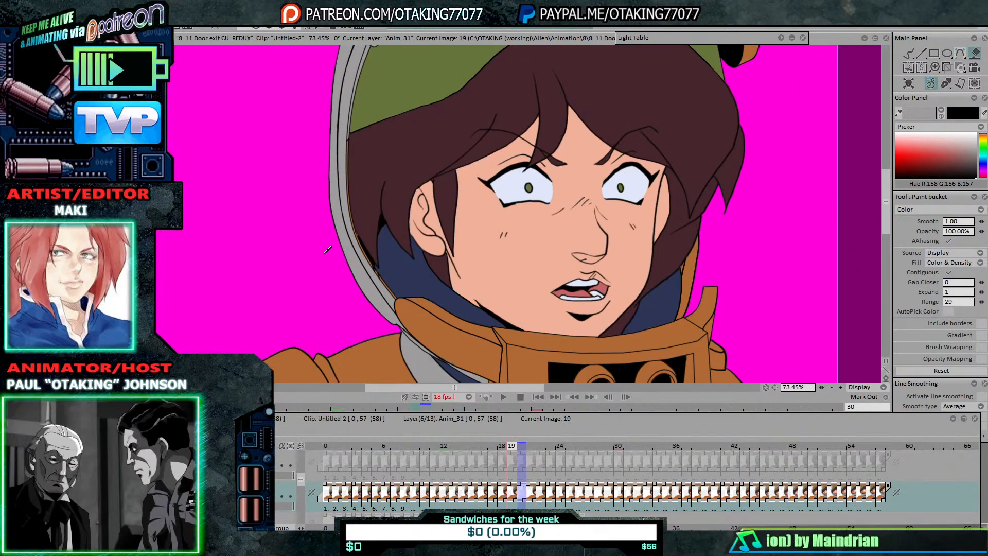
# Step: Compare the shaded frame 20 with the neighbouring flat-coloured frames
pyautogui.press('Right')
pyautogui.press('Right')
pyautogui.press('Right')
pyautogui.press('Left')
pyautogui.press('Left')
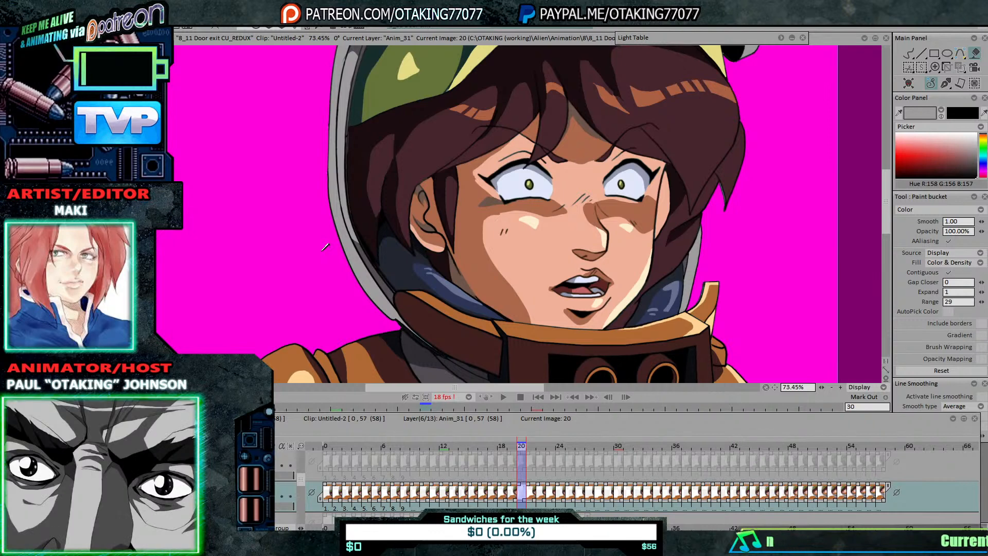
pyautogui.press('Right')
pyautogui.press('Left')
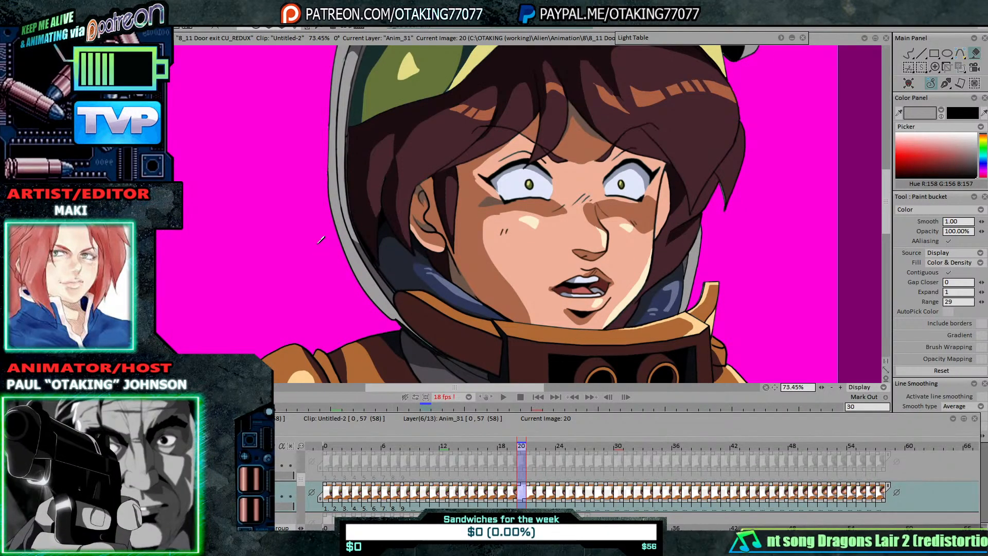
pyautogui.press('Right')
pyautogui.press('Left')
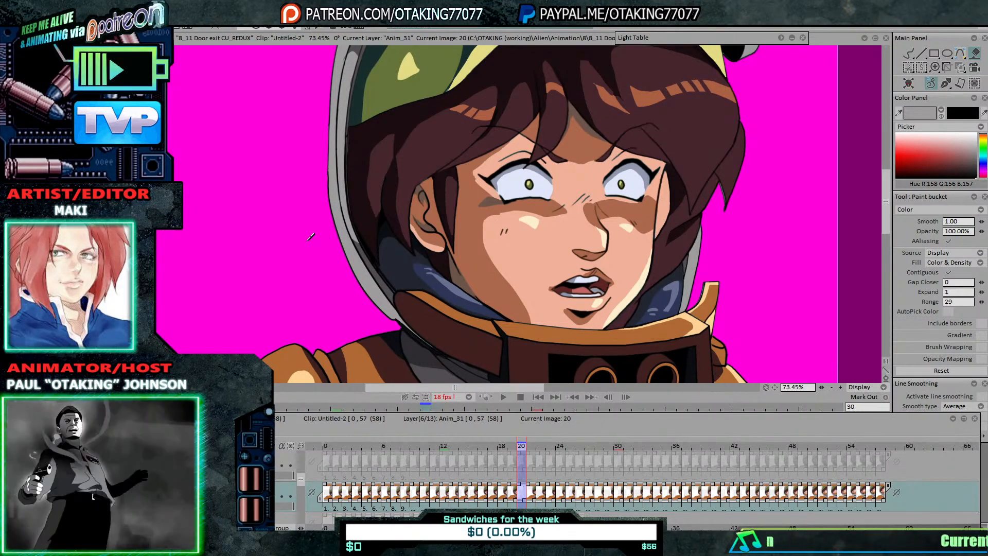
# Step: Switch to the Pen Brush and examine the shaded face on frame 20 up close
pyautogui.click(909, 54)
pyautogui.scroll(1, 578, 189)
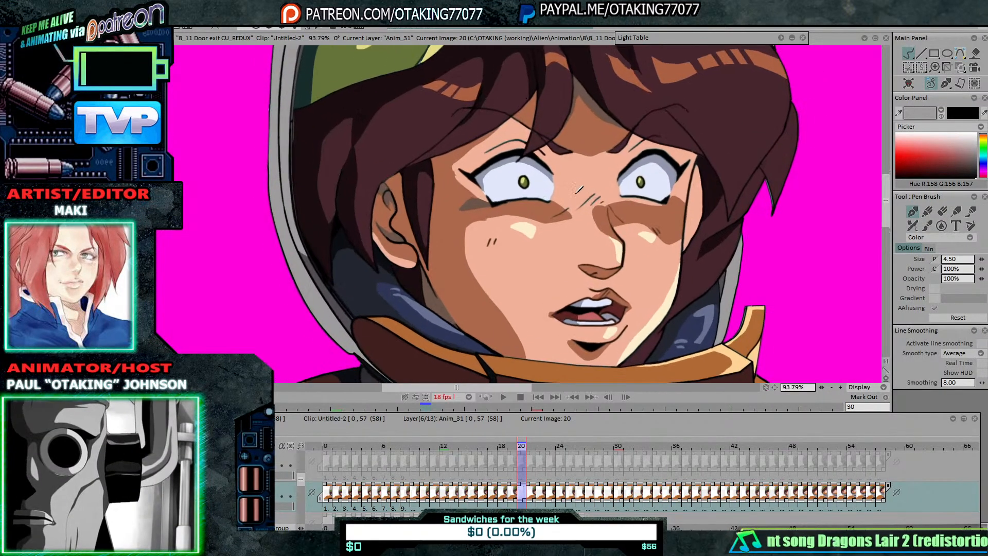
pyautogui.moveTo(576, 192); pyautogui.dragTo(597, 158)
pyautogui.moveTo(618, 197); pyautogui.dragTo(636, 215)
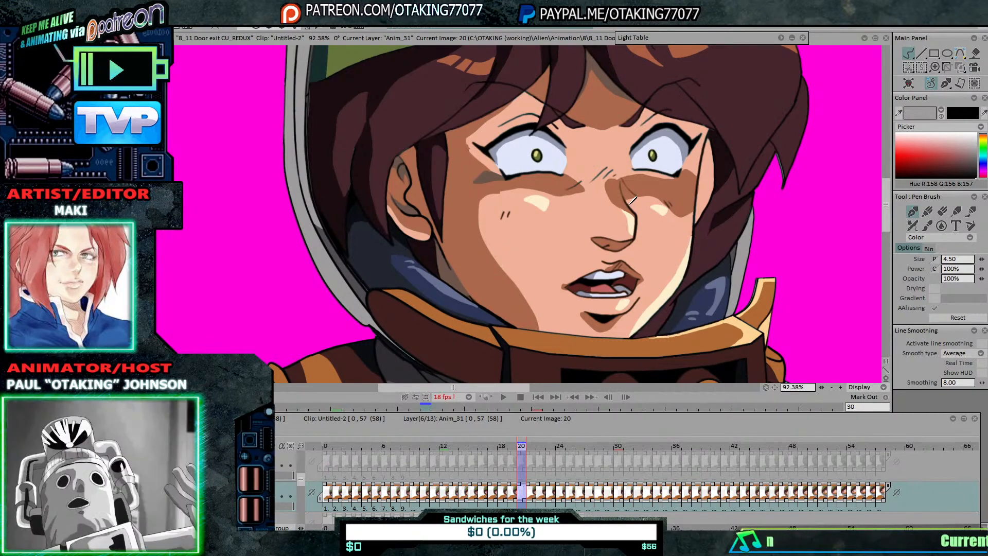
# Step: Play back the animation with the whole head and shoulders in view and stop it
pyautogui.scroll(-1, 623, 206)
pyautogui.scroll(-2, 621, 207)
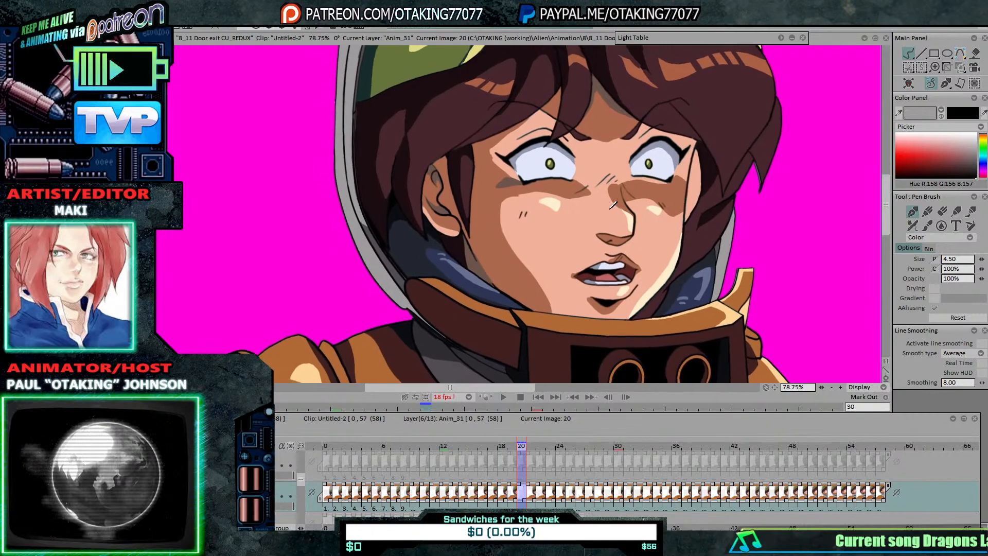
pyautogui.scroll(-2, 605, 204)
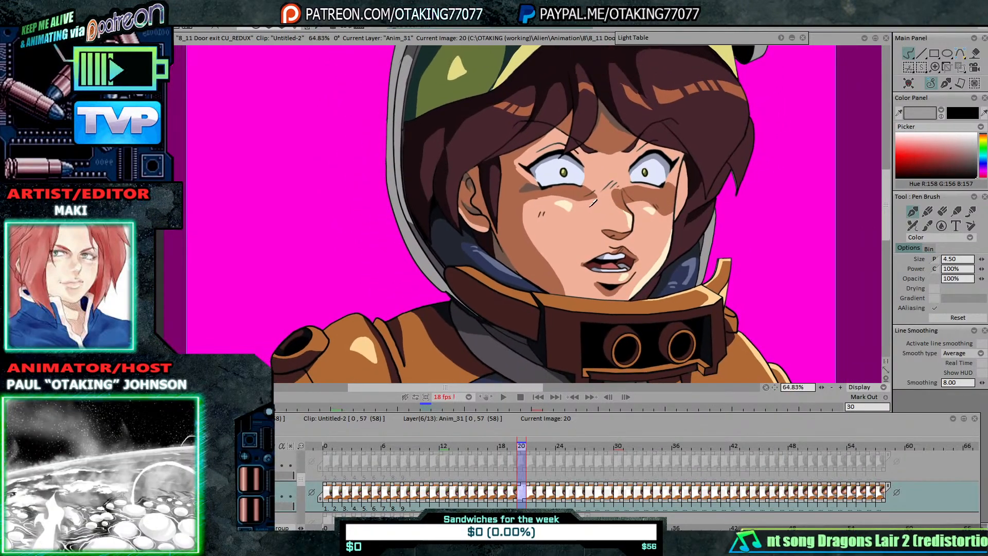
pyautogui.scroll(-1, 601, 205)
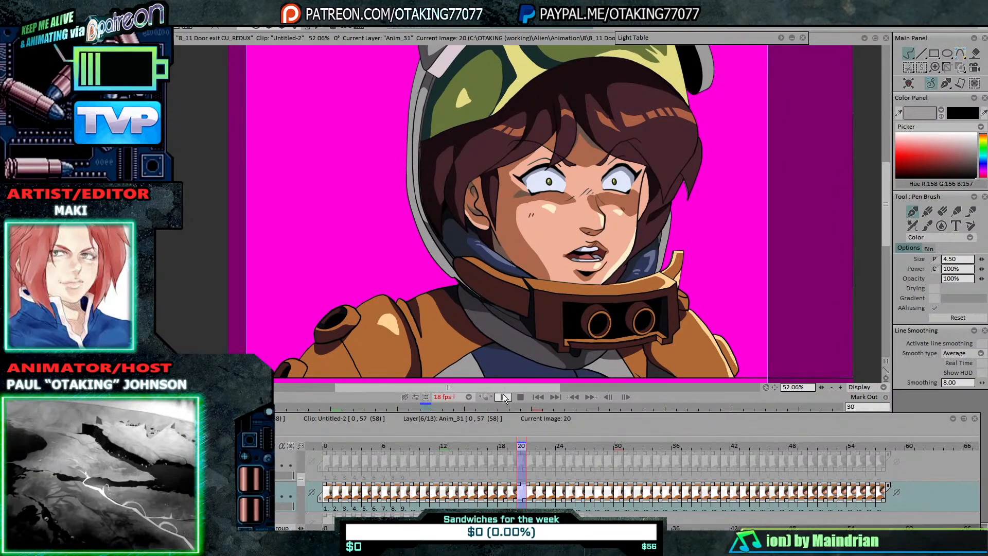
pyautogui.click(503, 397)
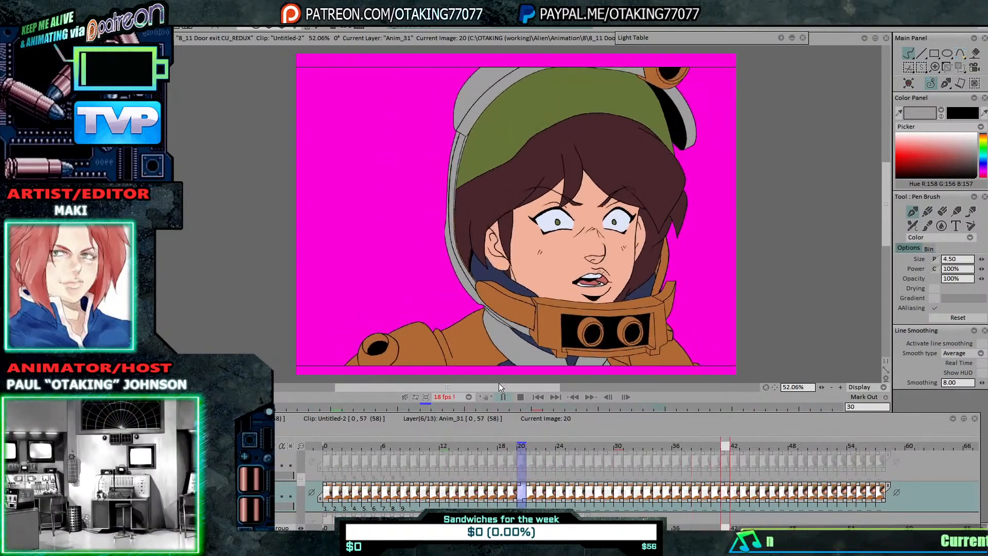
pyautogui.press('Return')
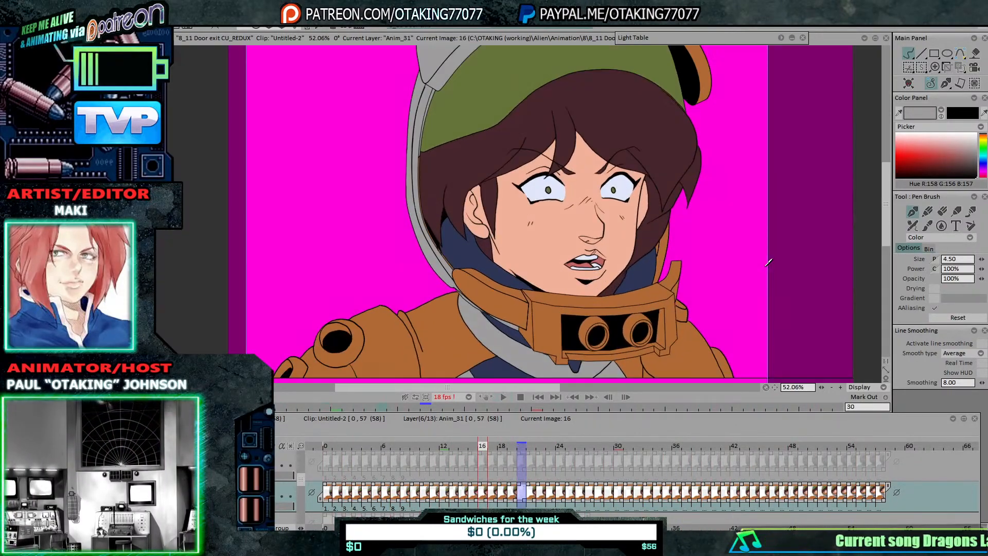
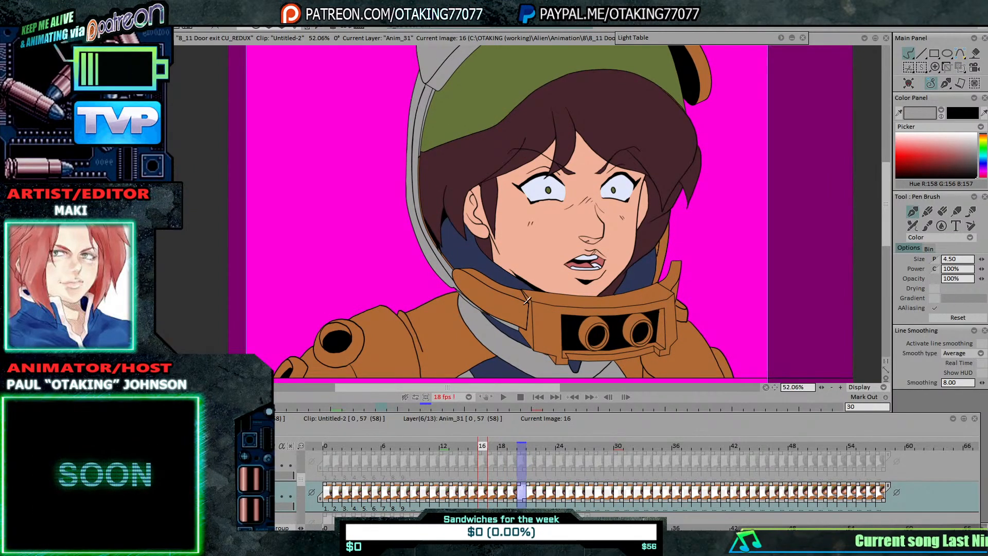
# Step: Sample the suit lining's dark blue (R 44, G 53, B 84) on frame 16, inspect the orange collar up close and dismiss the Windows Update notification
pyautogui.scroll(6, 493, 292)
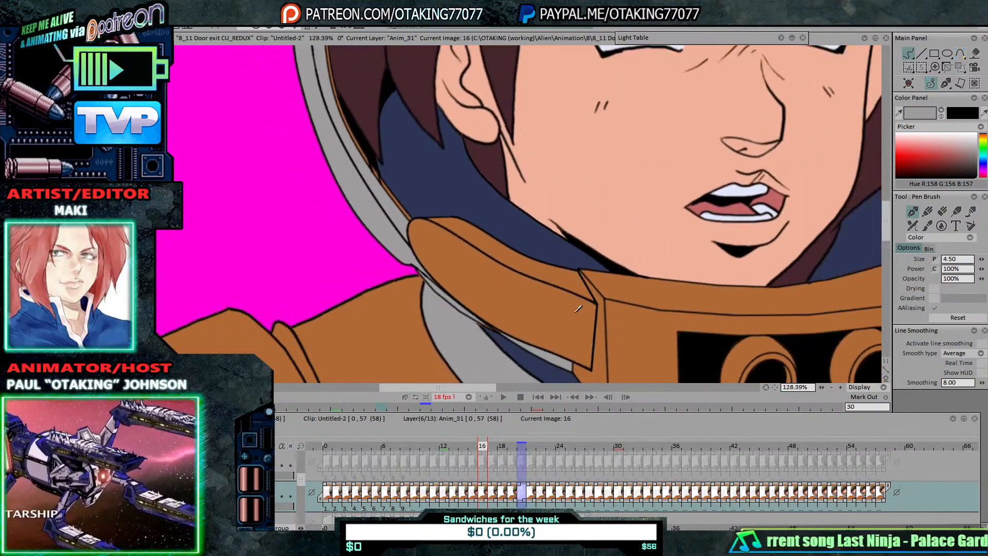
pyautogui.moveTo(605, 320); pyautogui.dragTo(567, 268)
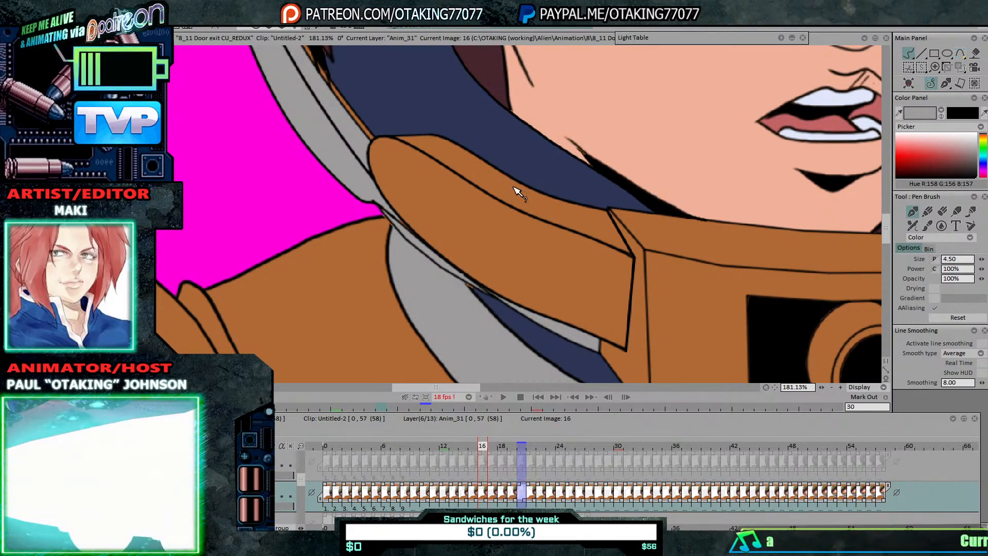
pyautogui.click(518, 170)
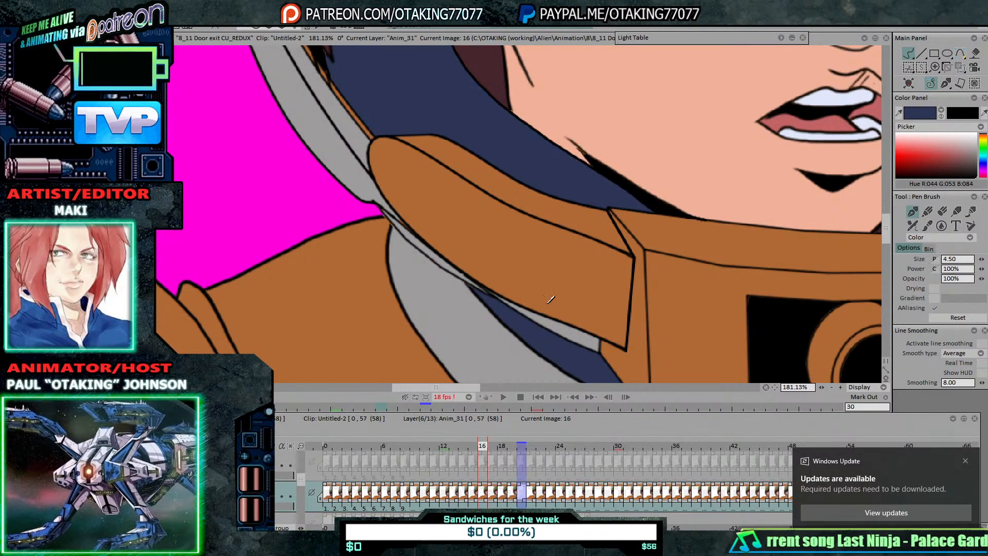
pyautogui.click(965, 461)
pyautogui.moveTo(494, 293); pyautogui.dragTo(499, 306)
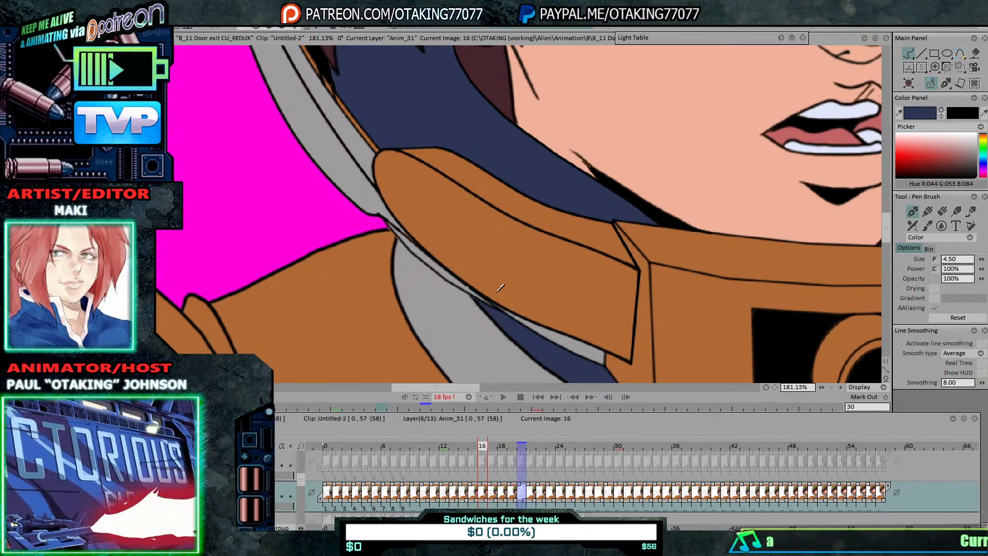
pyautogui.scroll(-3, 500, 287)
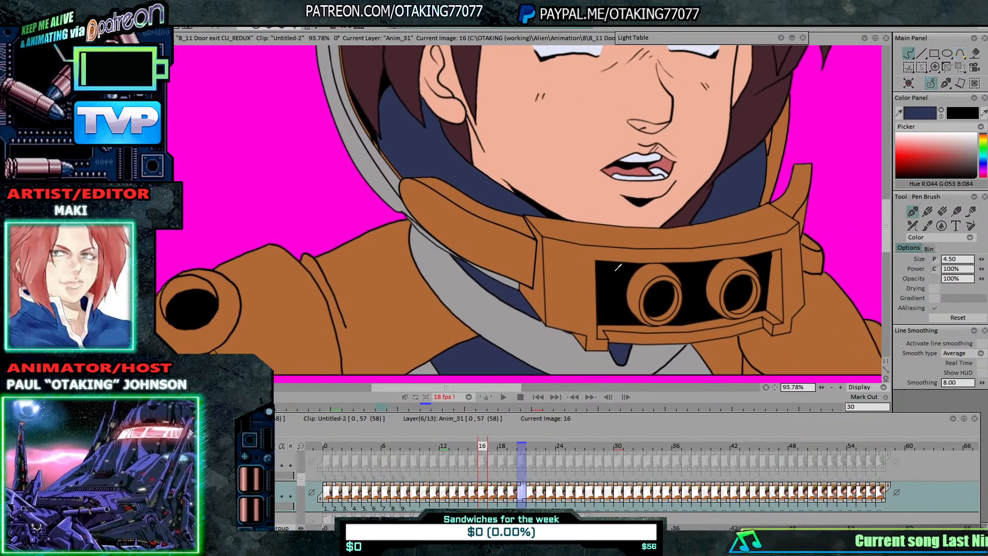
pyautogui.moveTo(616, 270); pyautogui.dragTo(619, 272)
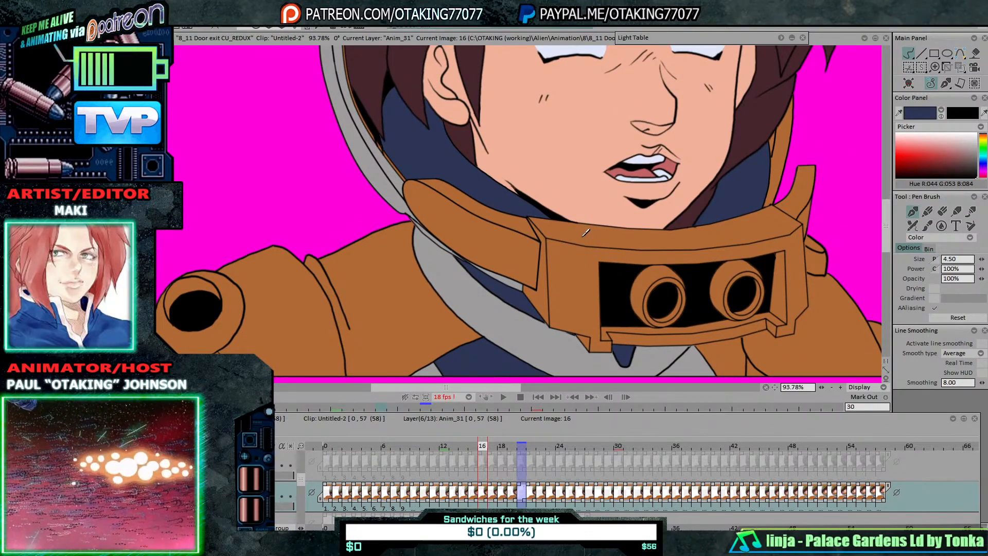
# Step: Compare the collar area on frames 16 to 20, and sample the helmet ring's light grey (R 158, G 156, B 157) on frame 19
pyautogui.press('Right')
pyautogui.press('Right')
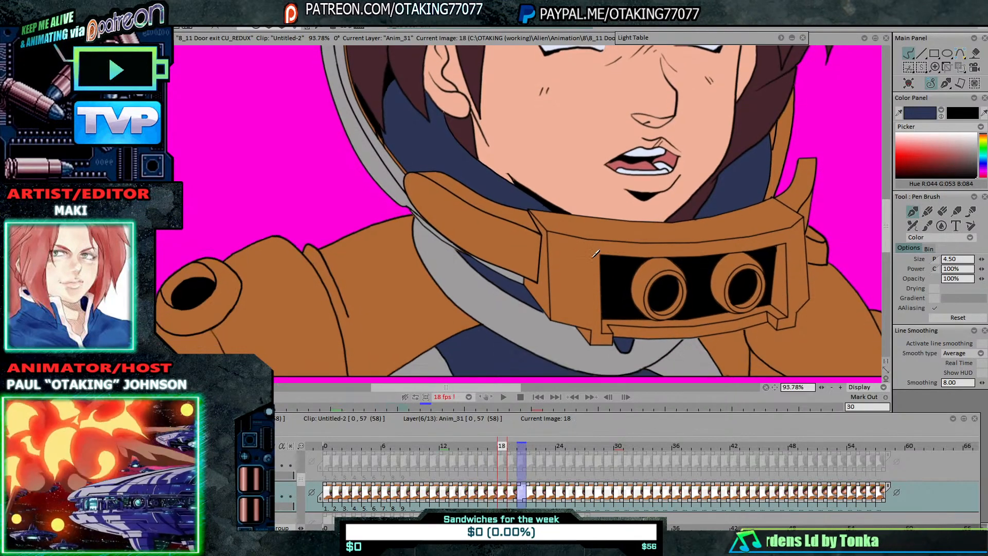
pyautogui.press('Right')
pyautogui.press('Right')
pyautogui.press('Left')
pyautogui.press('Left')
pyautogui.press('Right')
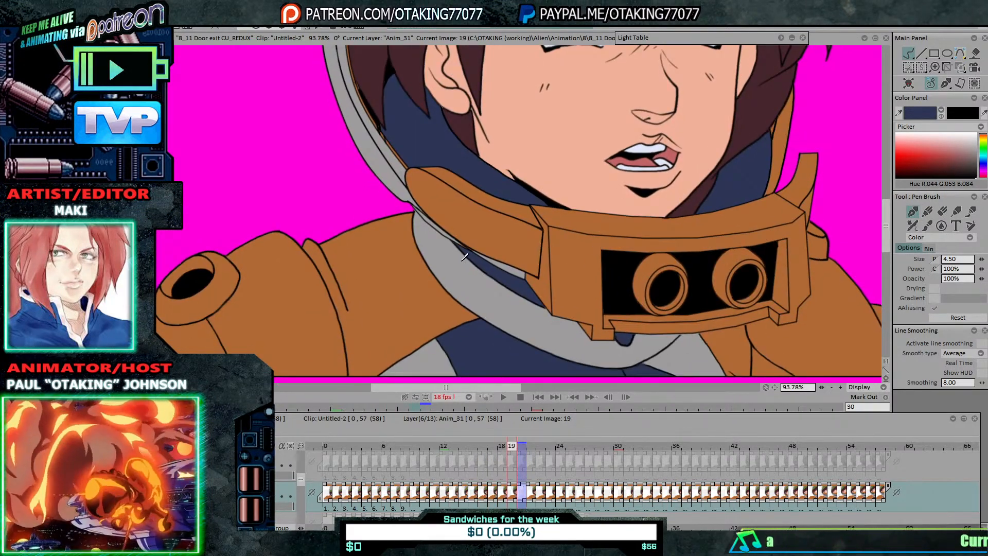
pyautogui.scroll(4, 458, 242)
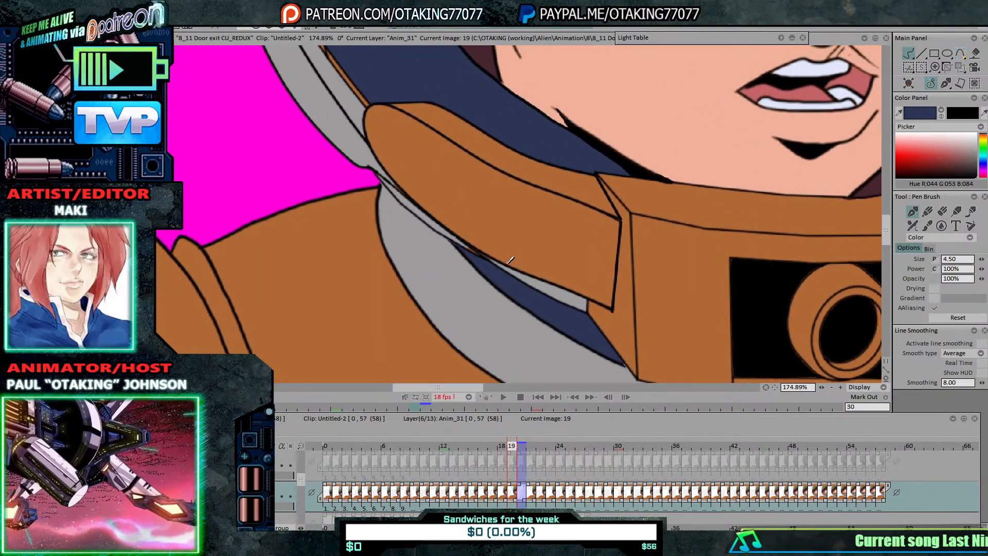
pyautogui.moveTo(507, 264); pyautogui.dragTo(488, 280)
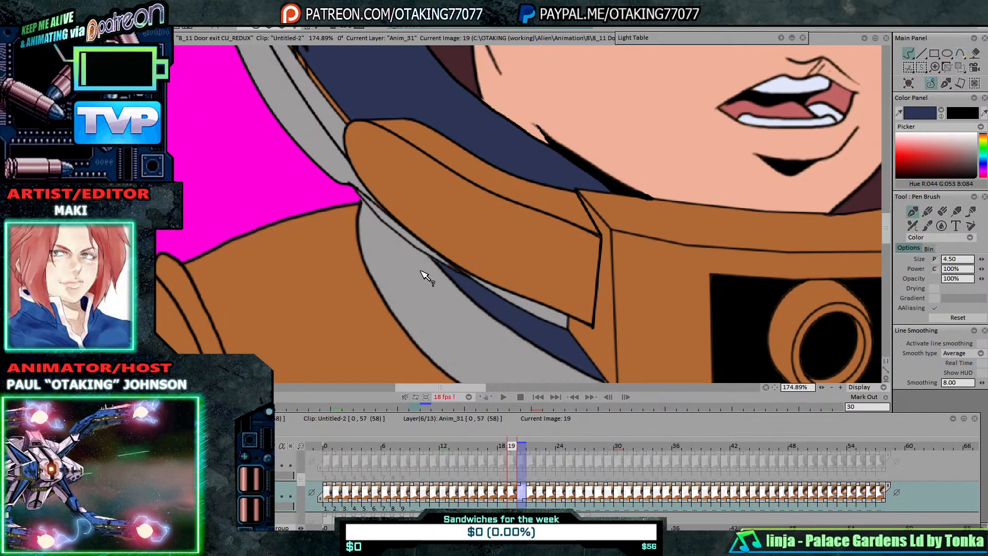
pyautogui.click(422, 271)
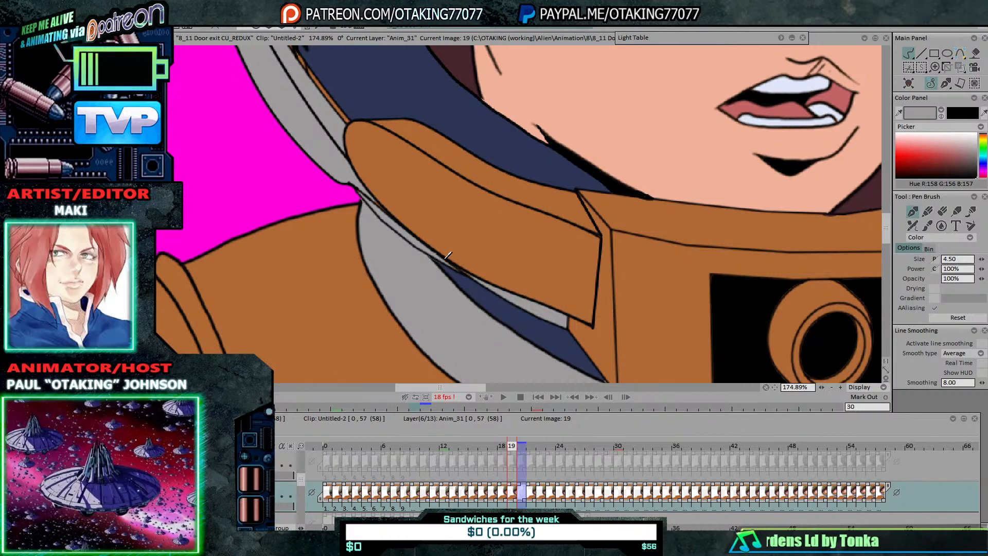
# Step: Check the grey and dark blue areas beneath the orange collar on frames 18 to 16, as well as frames 25 and 29
pyautogui.press('Left')
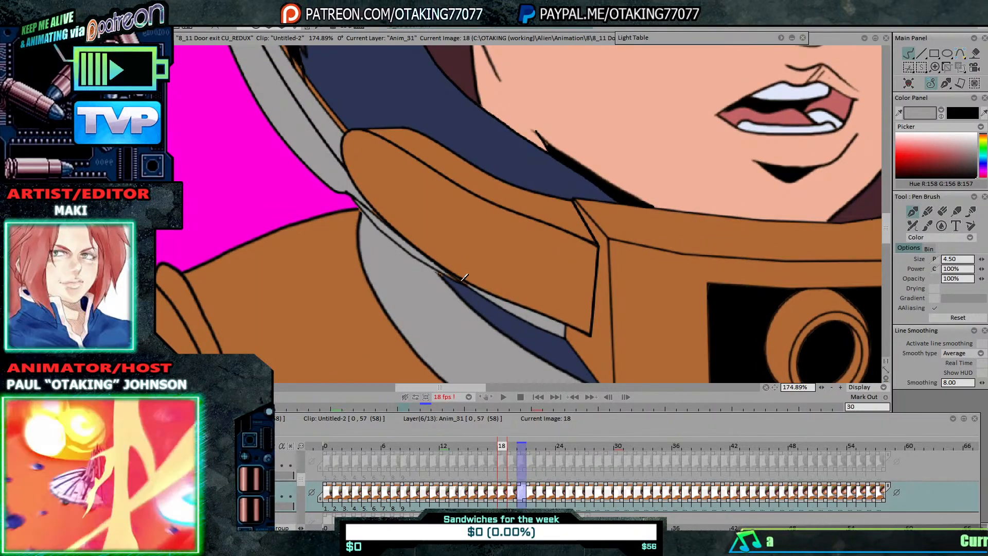
pyautogui.press('Left')
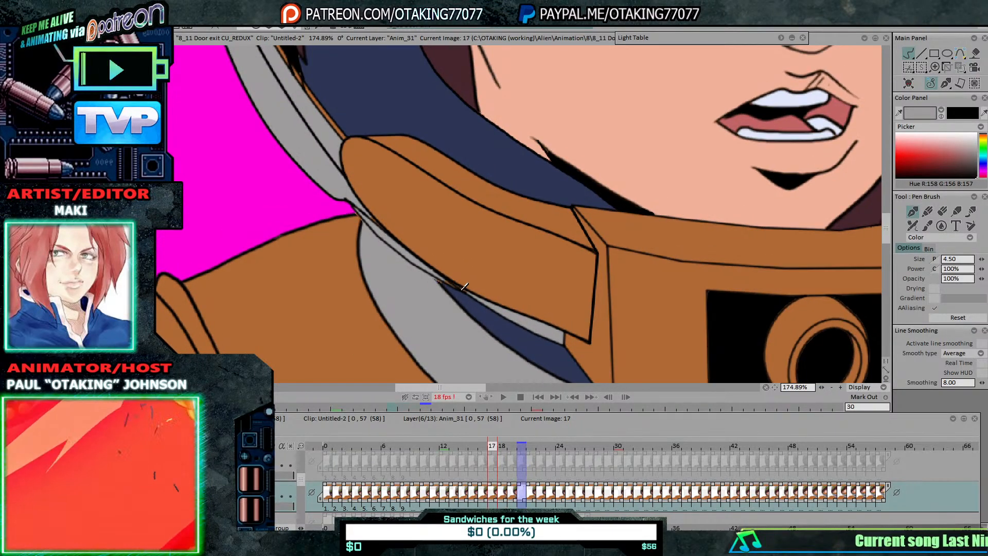
pyautogui.press('Left')
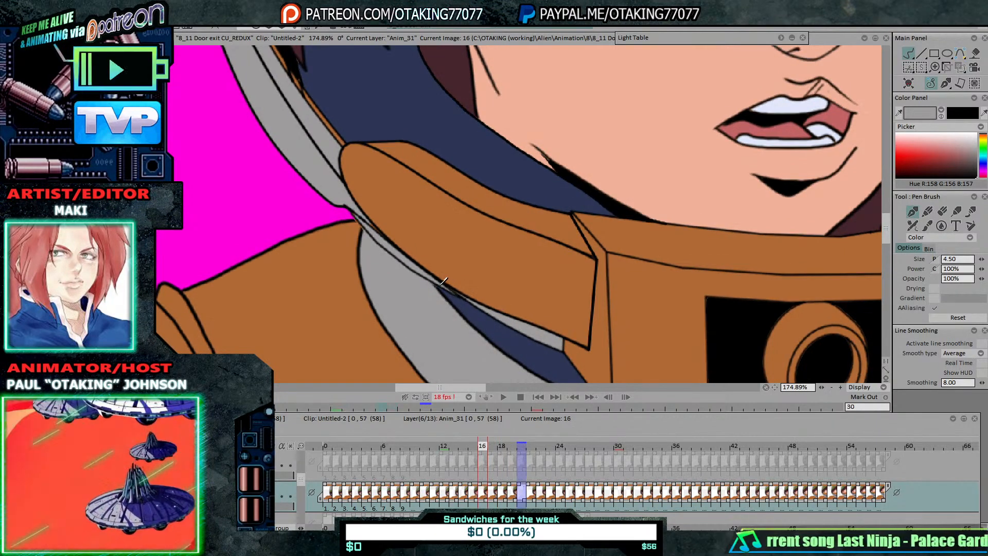
pyautogui.press('Left')
pyautogui.press('Left')
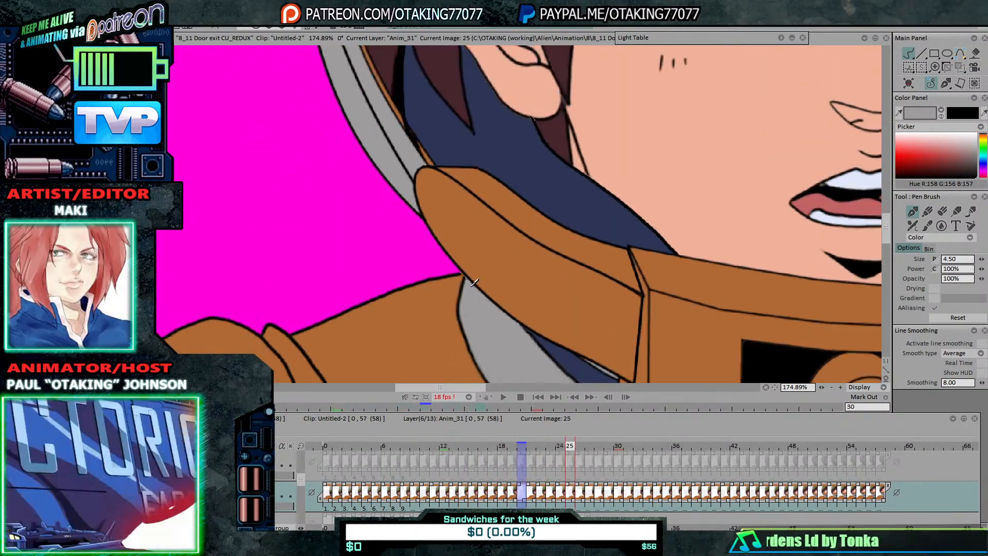
pyautogui.press('Left')
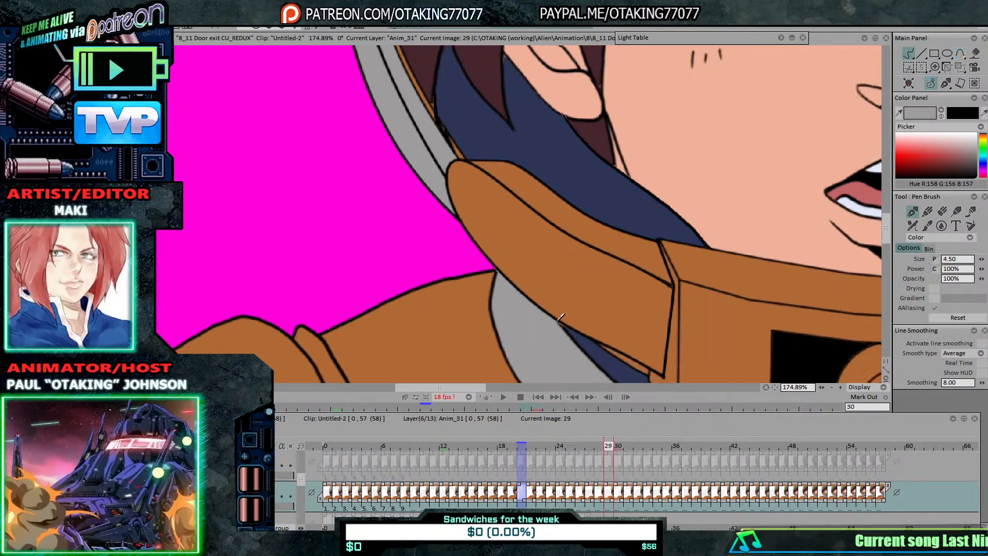
# Step: Switch to the Paint bucket on frame 29, examine the area beneath the collar on frame 30, and return to the Pen Brush
pyautogui.press('f')
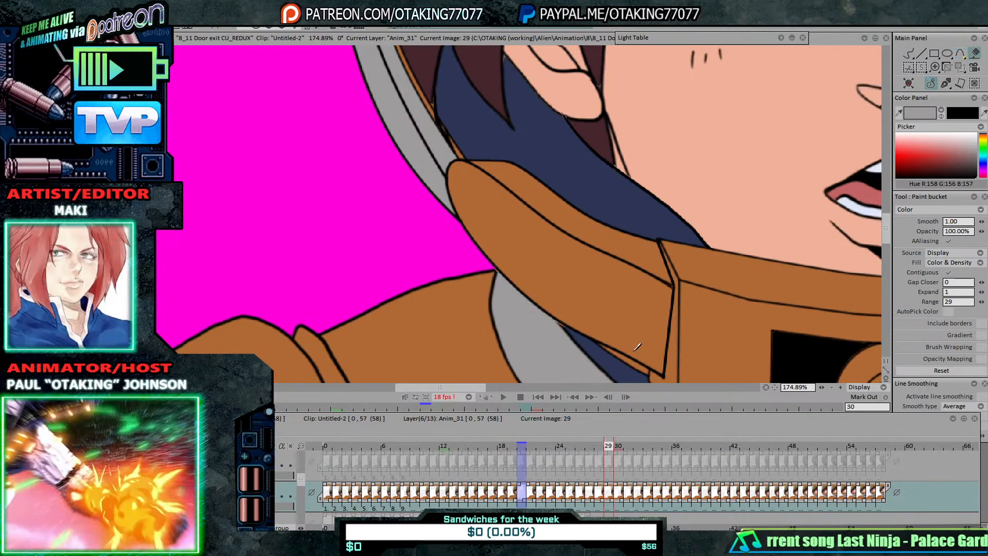
pyautogui.press('Right')
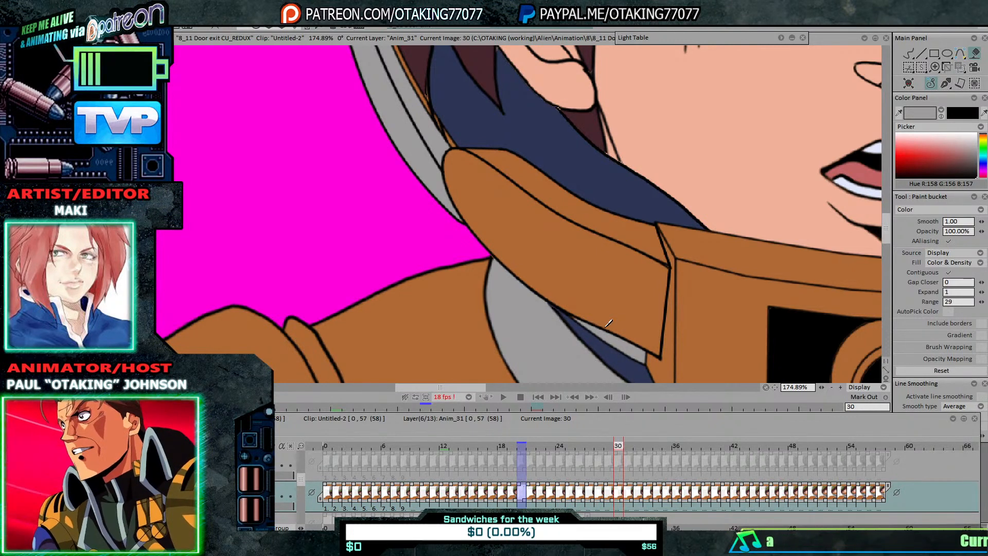
pyautogui.click(908, 53)
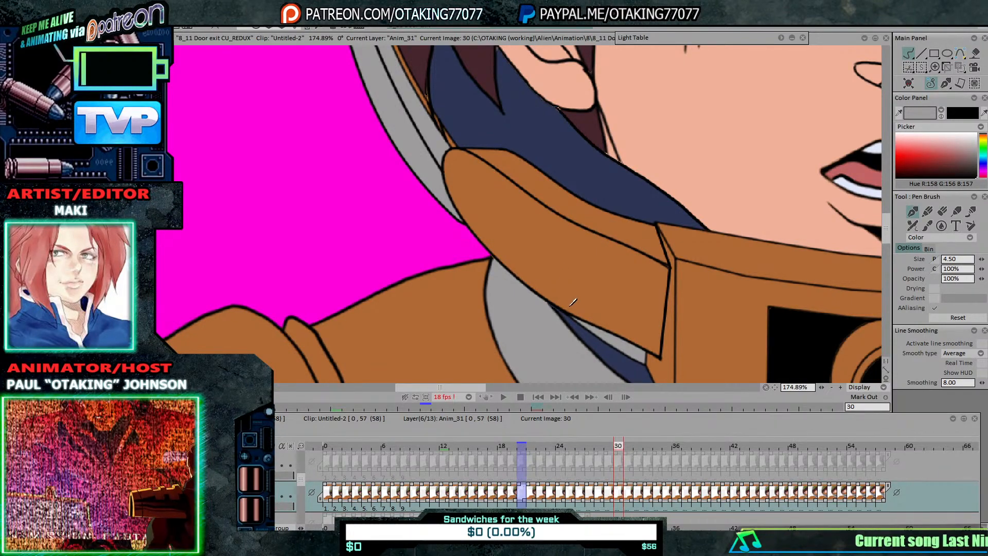
# Step: Go forward through frames 31 to 37, examining the edges of the grey helmet ring beneath the orange collar
pyautogui.press('Right')
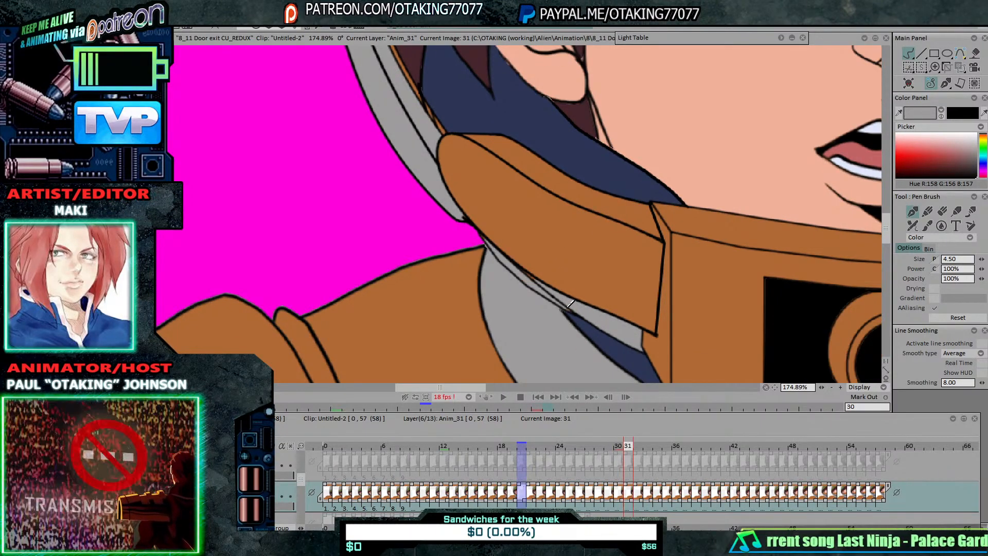
pyautogui.press('Right')
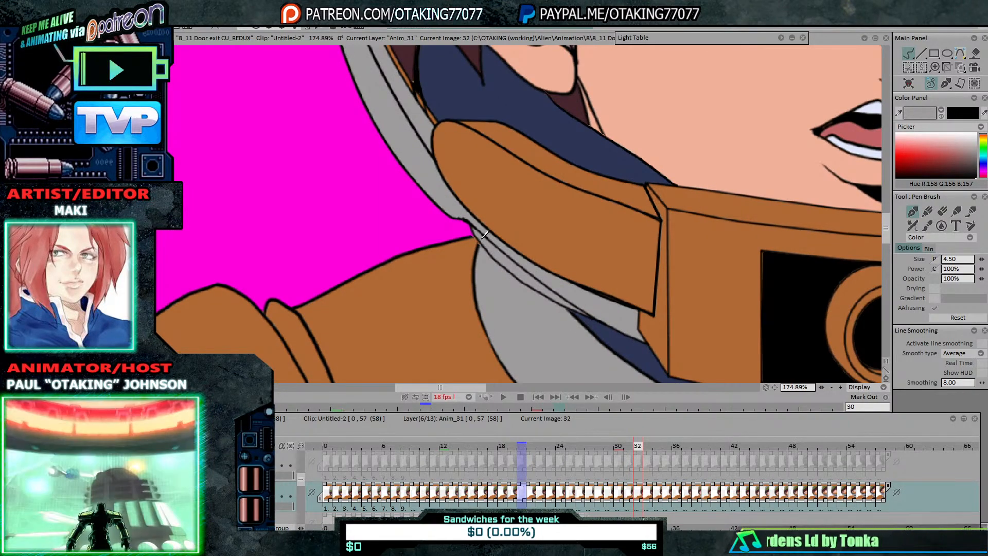
pyautogui.press('Right')
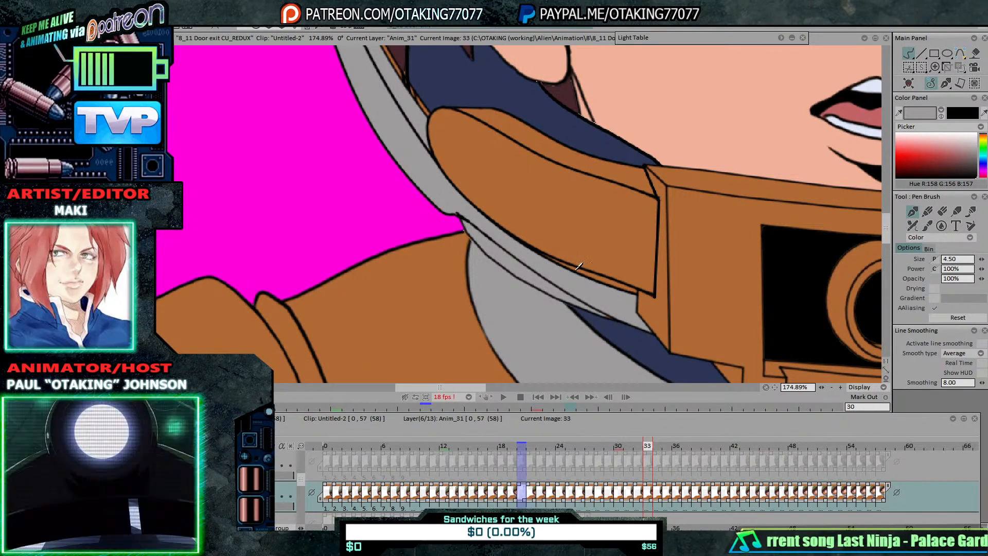
pyautogui.press('Right')
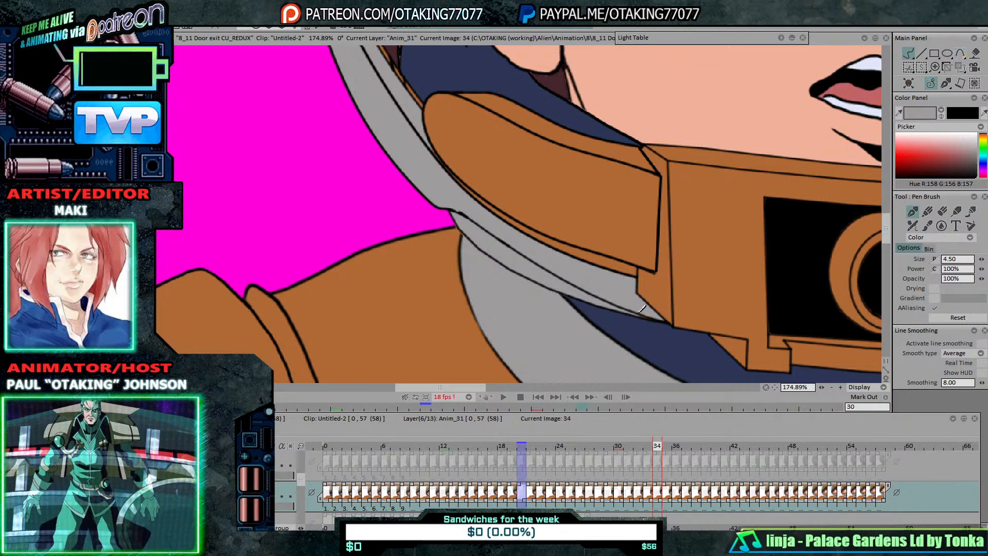
pyautogui.press('Right')
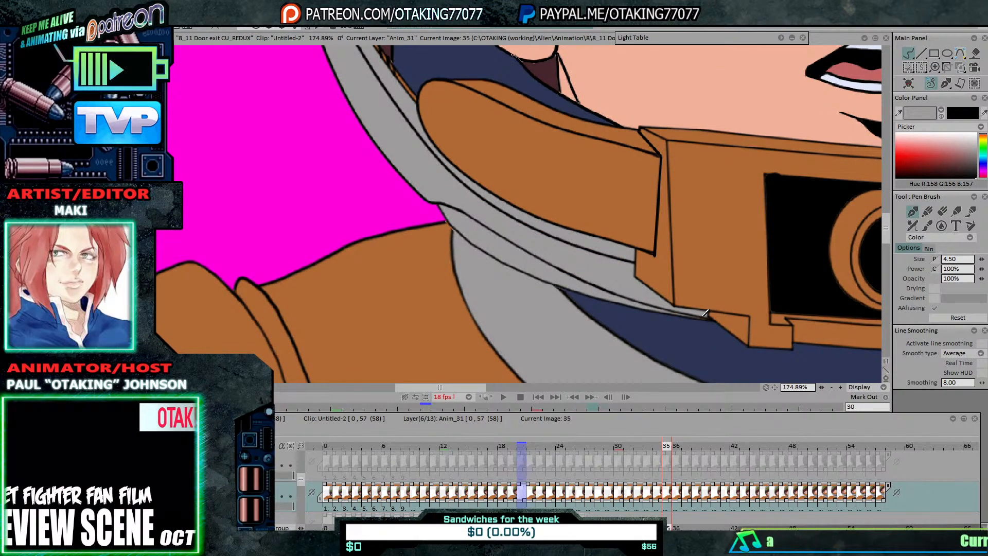
pyautogui.press('Right')
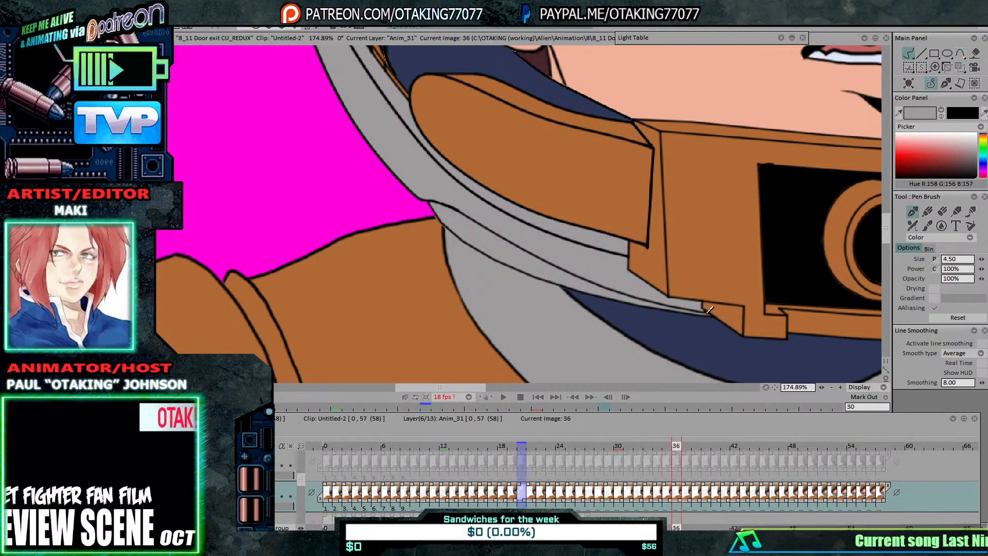
pyautogui.press('Right')
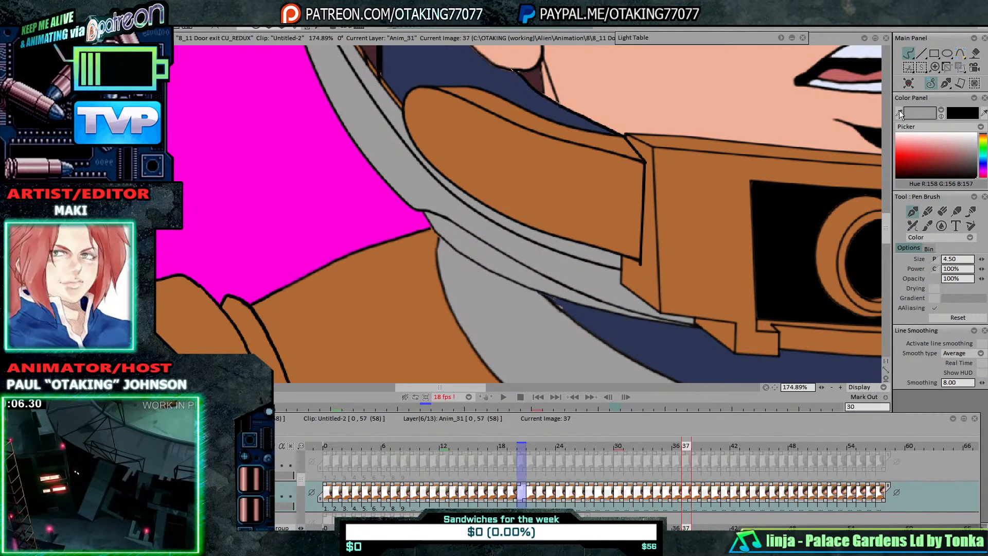
# Step: Sample the lining's dark blue beneath the helmet ring on frame 37, and sample the ring's light grey on frame 38
pyautogui.keyDown('ctrl'); pyautogui.click(566, 302); pyautogui.keyUp('ctrl')
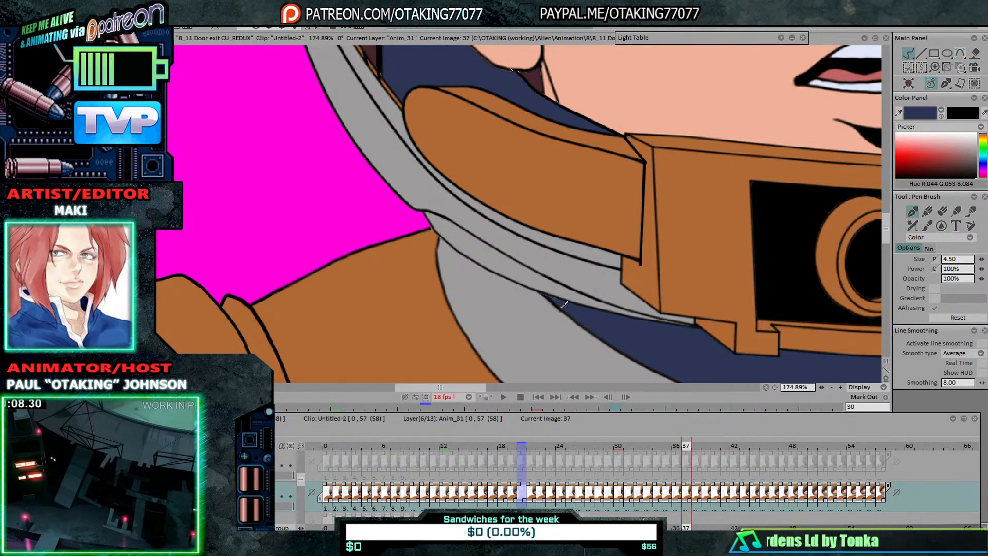
pyautogui.press('Right')
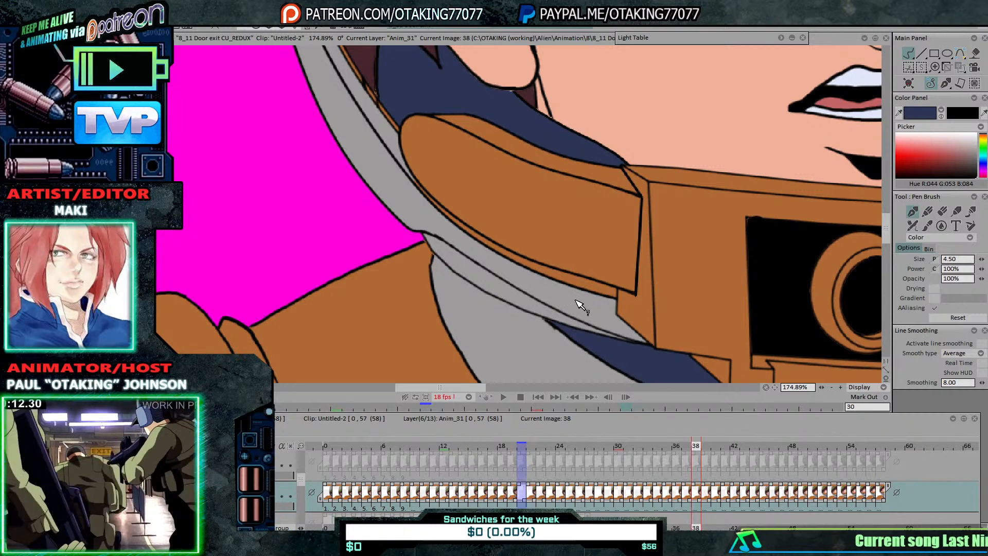
pyautogui.keyDown('ctrl'); pyautogui.click(578, 304); pyautogui.keyUp('ctrl')
# Step: Go forward to frame 45, examining the grey and dark blue areas beneath the orange collar on each frame
pyautogui.press('Right')
pyautogui.press('Right')
pyautogui.press('Right')
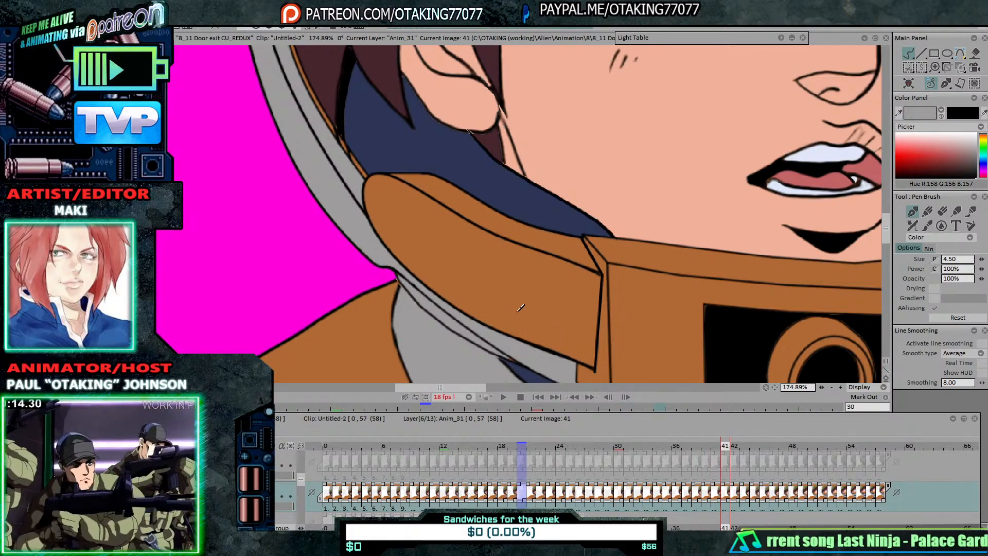
pyautogui.moveTo(515, 319); pyautogui.dragTo(550, 255)
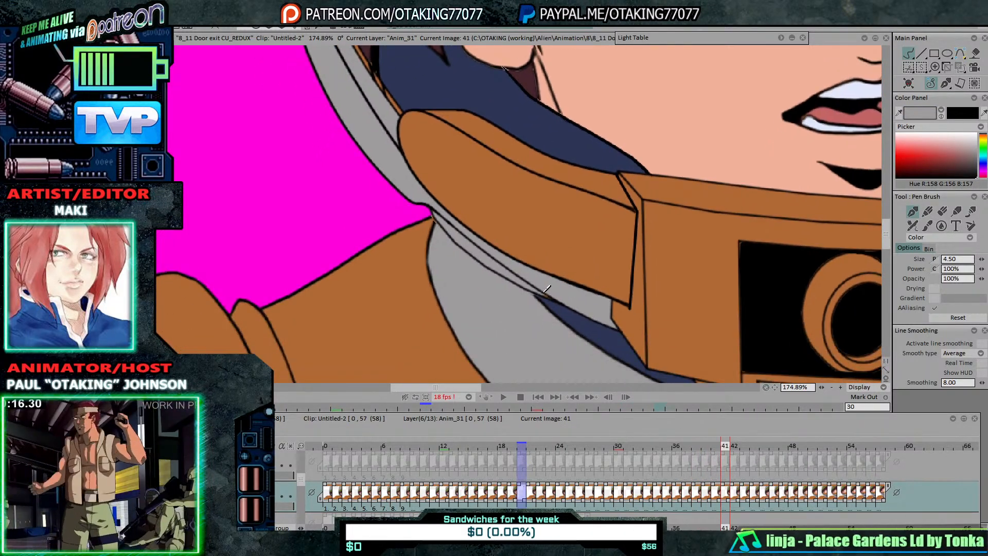
pyautogui.press('Right')
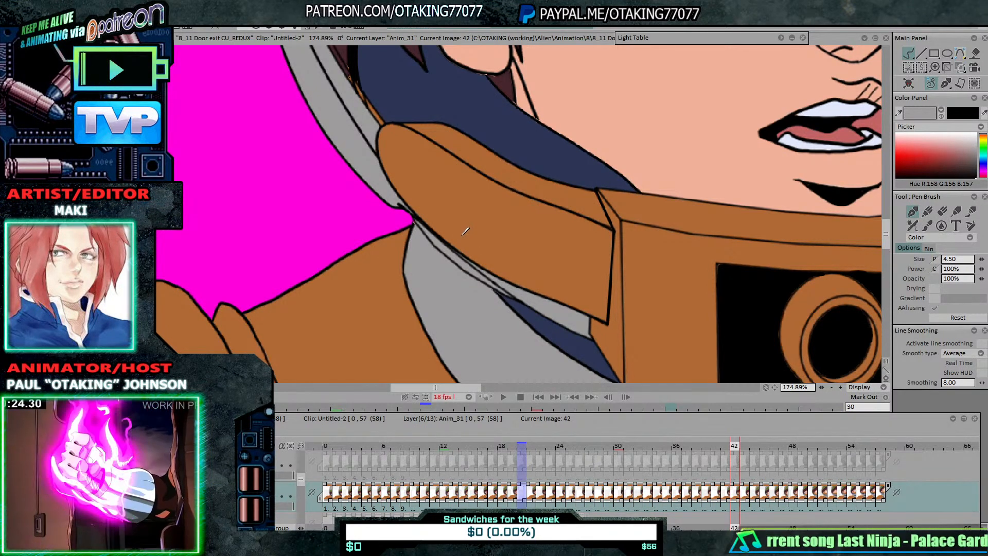
pyautogui.press('Right')
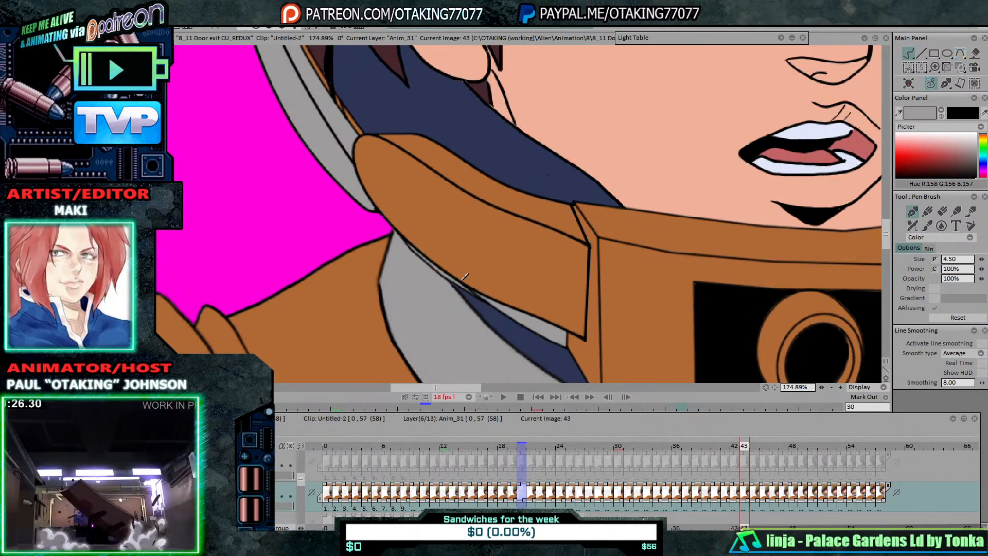
pyautogui.press('Right')
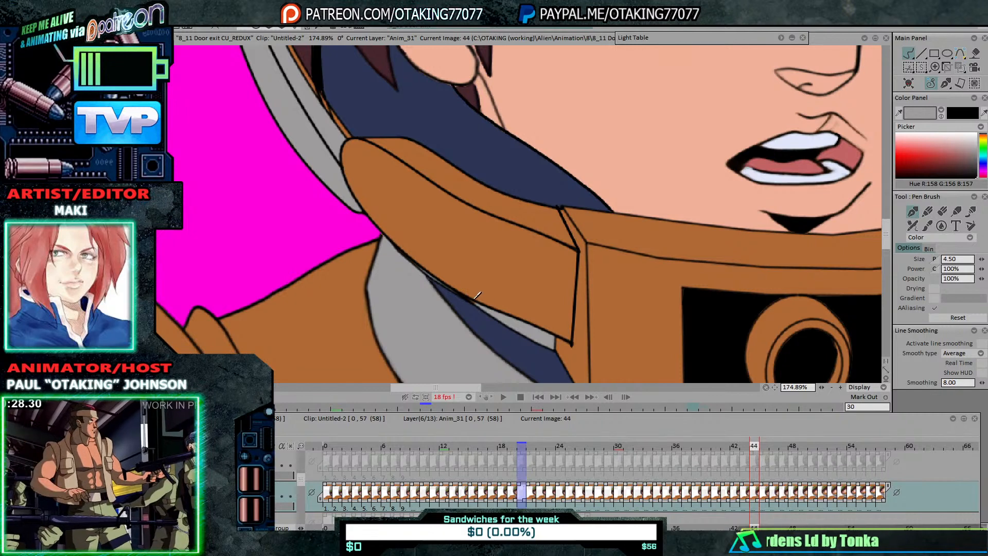
pyautogui.press('Right')
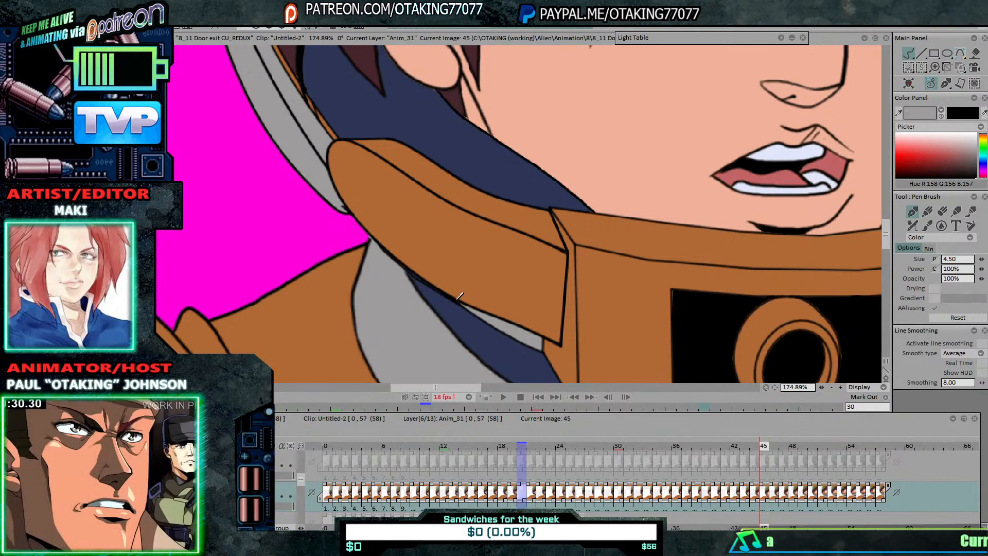
# Step: Go forward through frames 46 to 57, examining the grey helmet ring and the dark blue lining beneath the orange collar on each frame
pyautogui.press('Right')
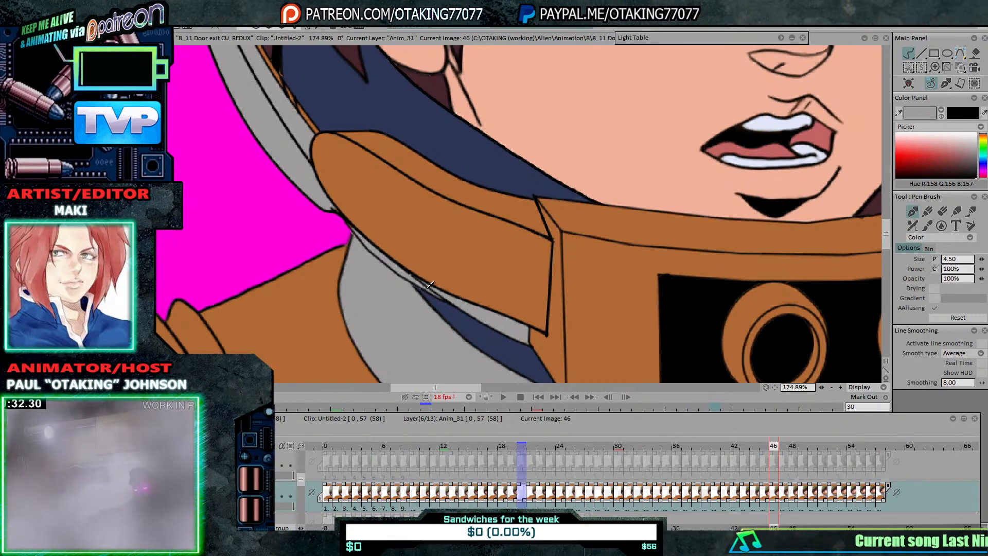
pyautogui.press('Right')
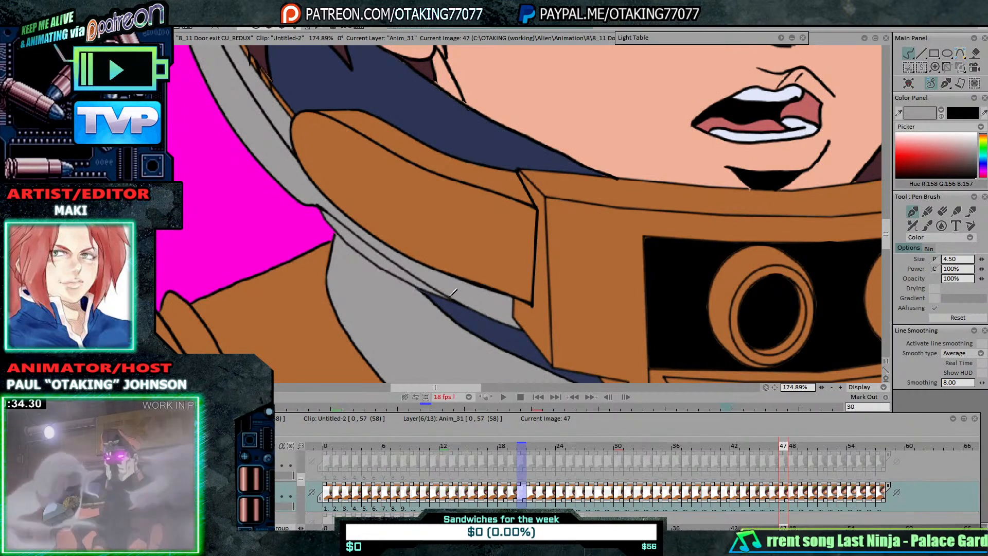
pyautogui.press('Right')
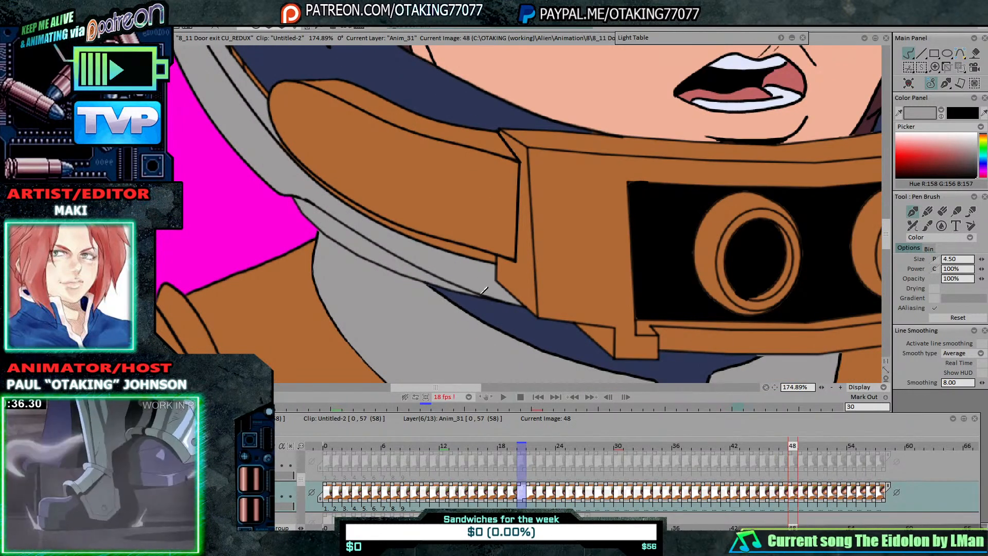
pyautogui.press('Right')
pyautogui.press('Right')
pyautogui.press('Right')
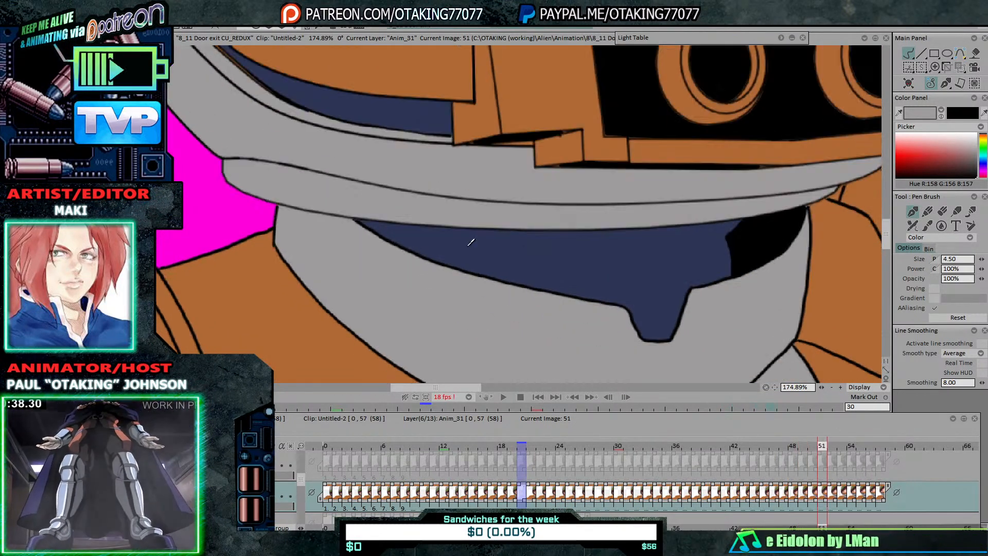
pyautogui.press('Left')
pyautogui.press('Right')
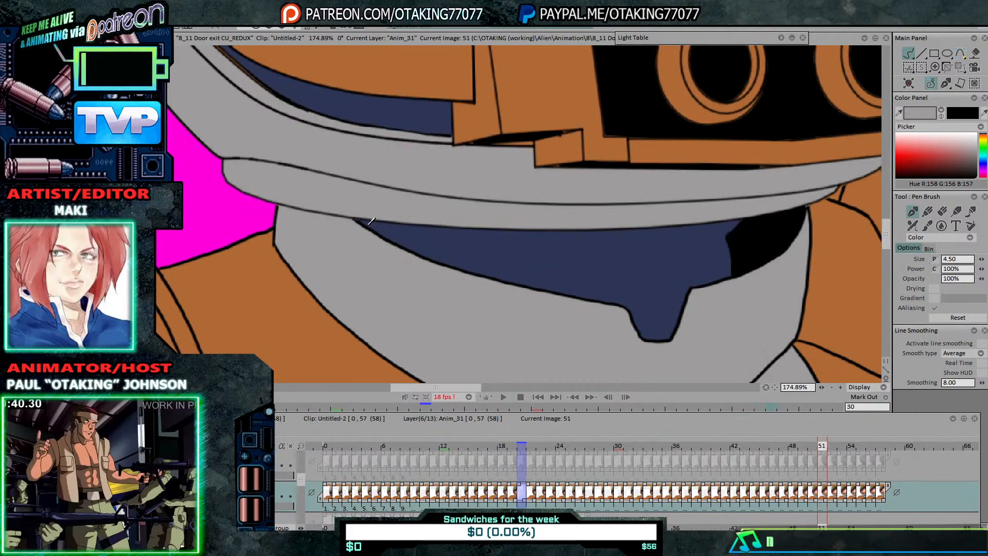
pyautogui.press('Right')
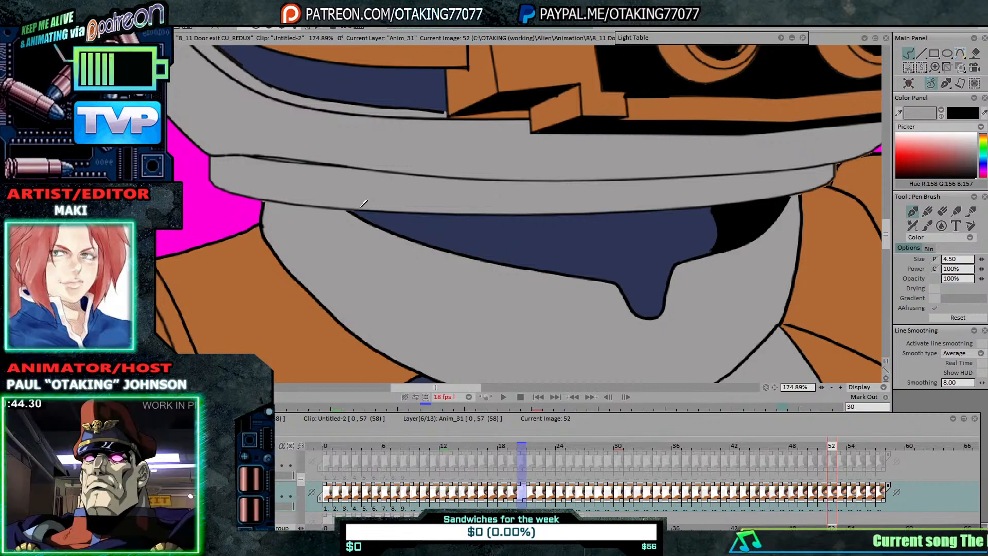
pyautogui.press('Right')
pyautogui.press('Right')
pyautogui.press('Right')
pyautogui.press('Right')
pyautogui.press('Right')
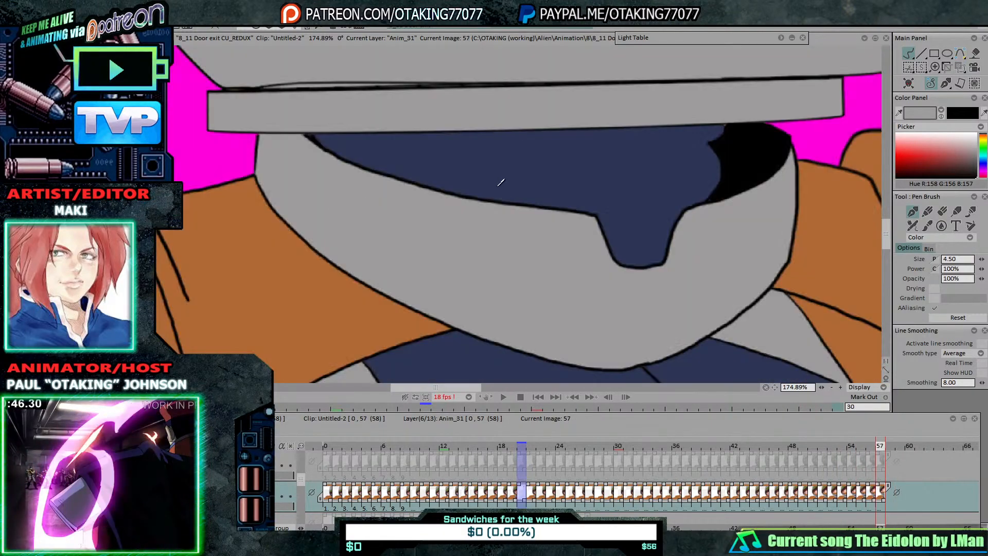
pyautogui.scroll(-5, 658, 245)
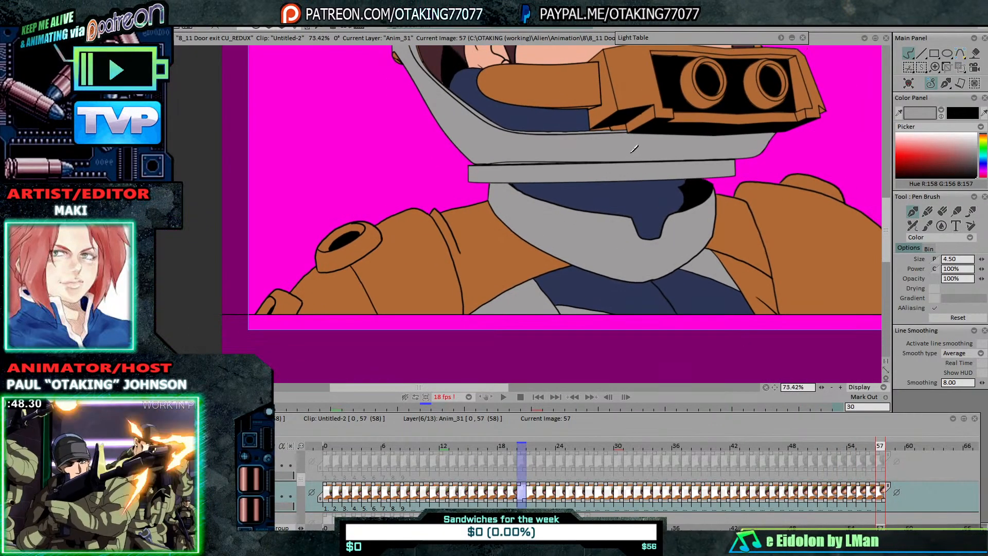
pyautogui.scroll(-2, 636, 259)
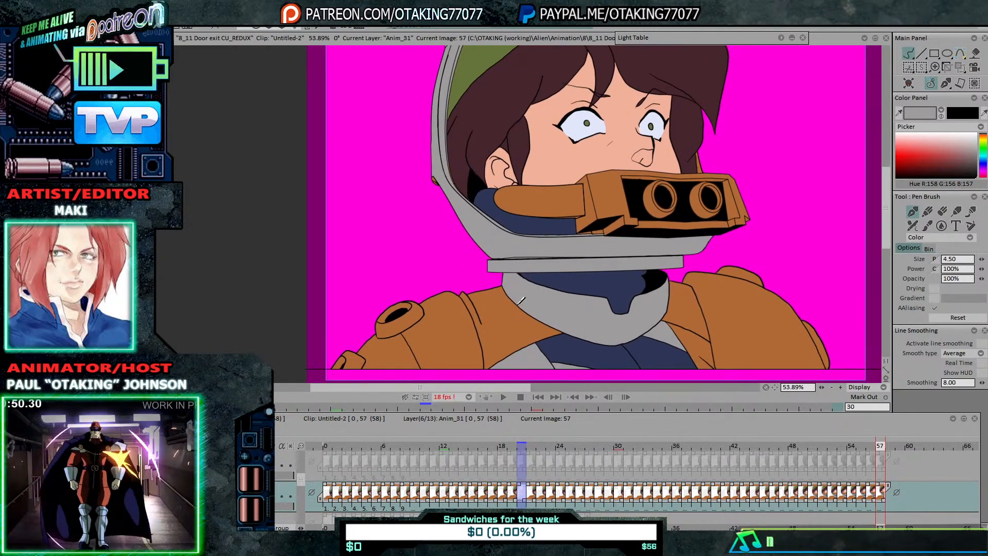
# Step: Duplicate the corrected flat colour layer as a copy beneath the original in the layer stack
pyautogui.press('Down')
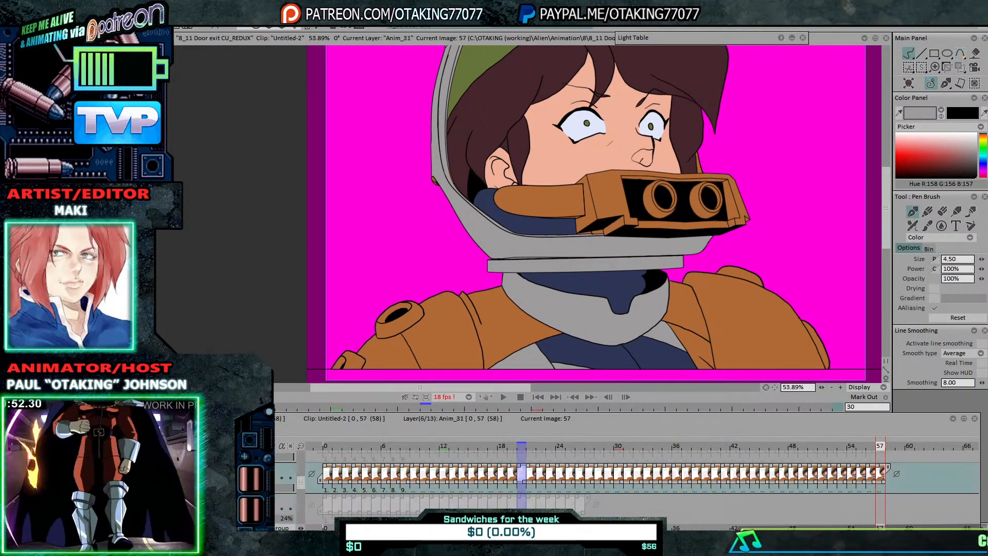
pyautogui.rightClick(270, 472)
pyautogui.click(295, 409)
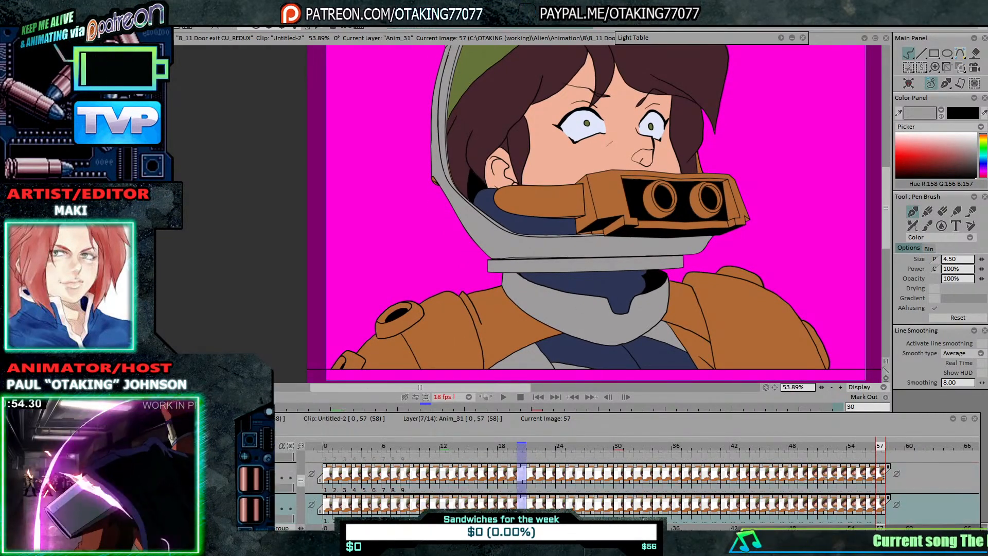
# Step: Show the teal shading layer Anim_32 and change its blending mode so that its shadows and highlights tint the flat colours
pyautogui.click(270, 505)
pyautogui.click(270, 458)
pyautogui.click(270, 459)
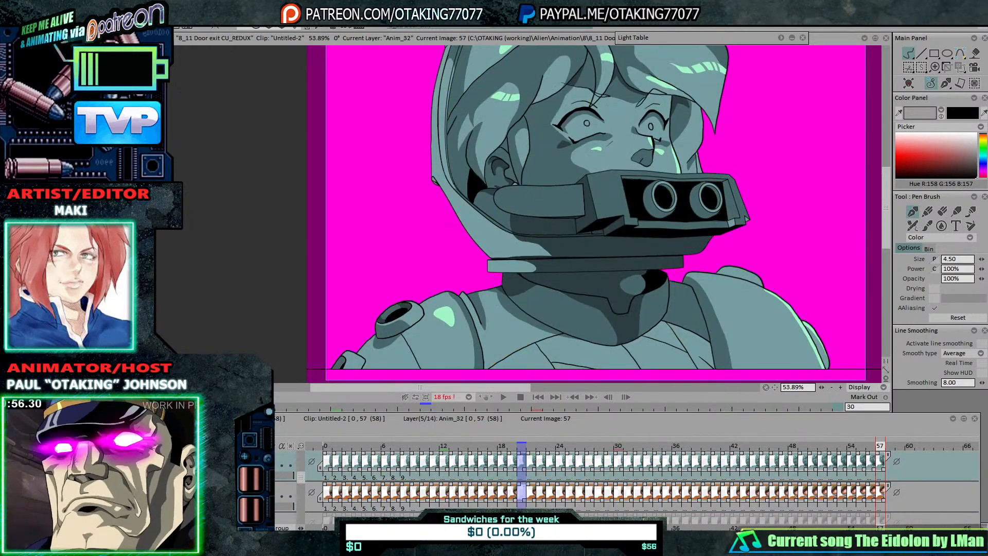
pyautogui.click(270, 473)
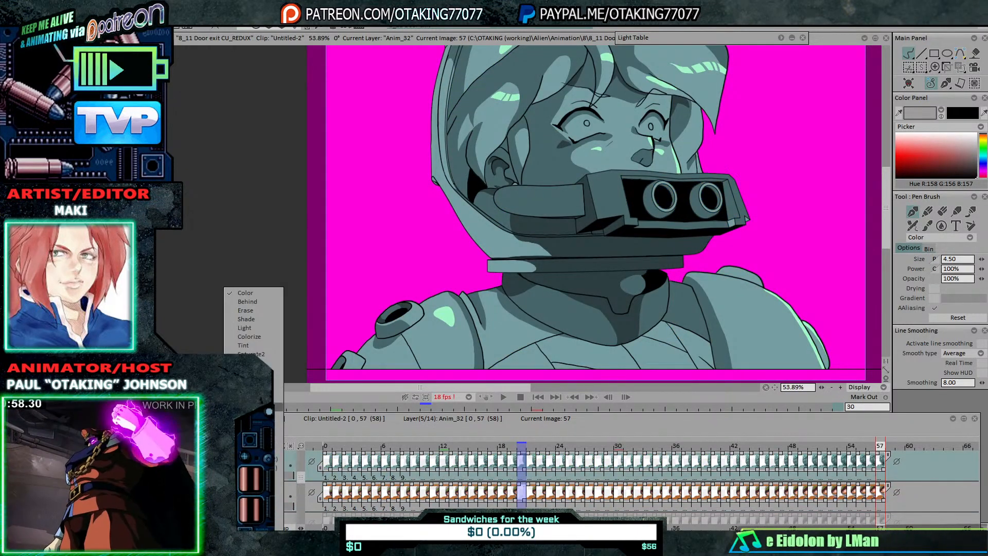
pyautogui.click(253, 476)
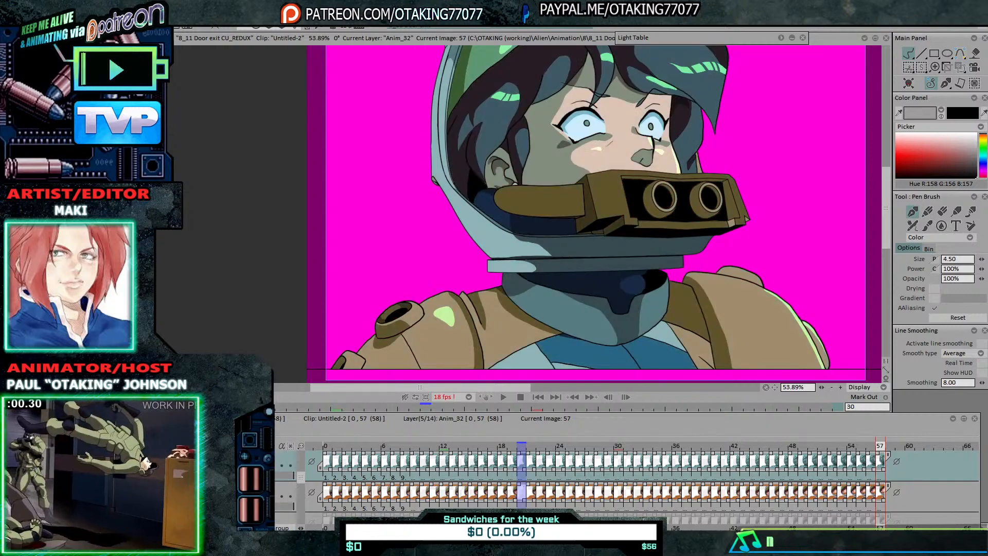
# Step: Merge the Anim_32 shading layer with the flat colour layer directly beneath it
pyautogui.moveTo(673, 145); pyautogui.dragTo(662, 165)
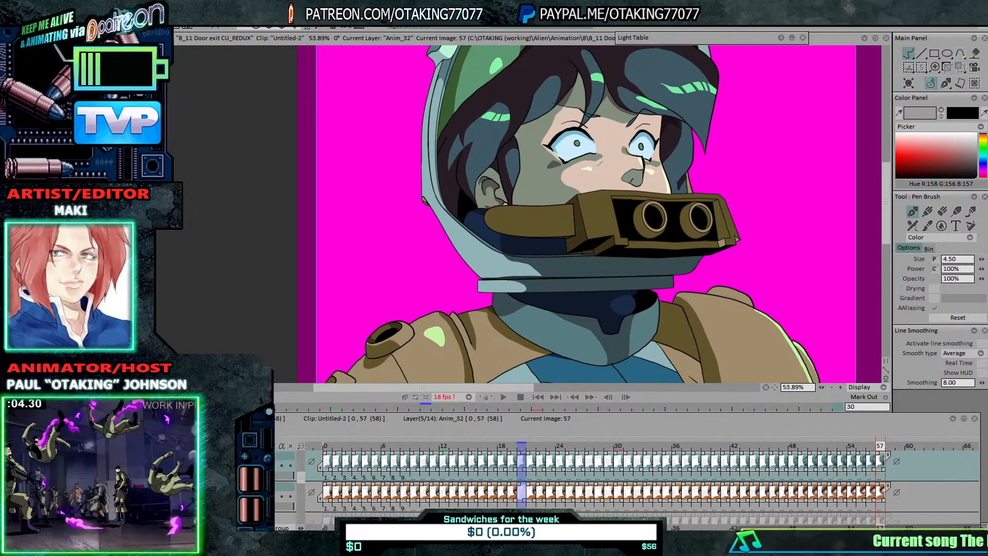
pyautogui.keyDown('shift'); pyautogui.click(284, 486); pyautogui.keyUp('shift')
pyautogui.hotkey('ctrl', 'e')
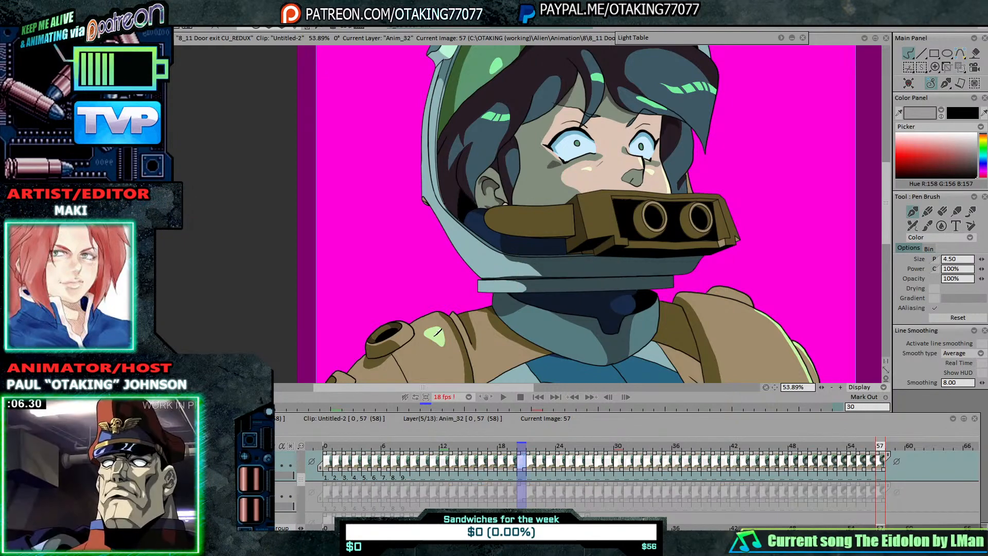
# Step: Go back through the merged layer from frame 57 to frame 20, examining the shaded colours on each frame
pyautogui.press('Left')
pyautogui.press('Left')
pyautogui.press('Left')
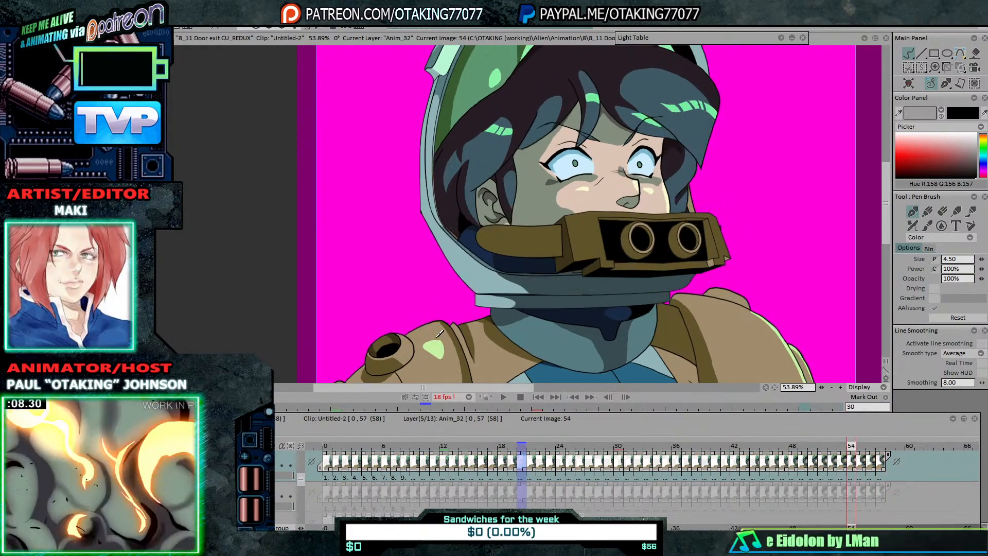
pyautogui.press('Left')
pyautogui.press('Left')
pyautogui.press('Left')
pyautogui.press('Left')
pyautogui.press('Left')
pyautogui.press('Left')
pyautogui.press('Left')
pyautogui.press('Left')
pyautogui.press('Left')
pyautogui.press('Left')
pyautogui.press('Left')
pyautogui.press('Left')
pyautogui.press('Left')
pyautogui.press('Left')
pyautogui.press('Left')
pyautogui.press('Left')
pyautogui.press('Left')
pyautogui.press('Left')
pyautogui.press('Left')
pyautogui.press('Left')
pyautogui.press('Right')
pyautogui.press('Left')
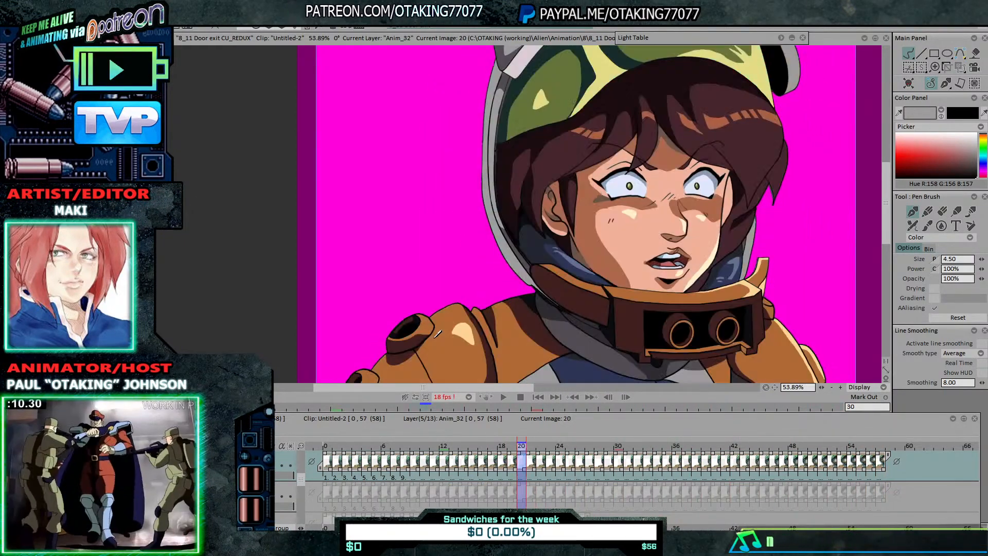
# Step: Compare the warm skin, hair and suit colours of frame 20 with the teal-tinted colours of frame 21
pyautogui.press('Right')
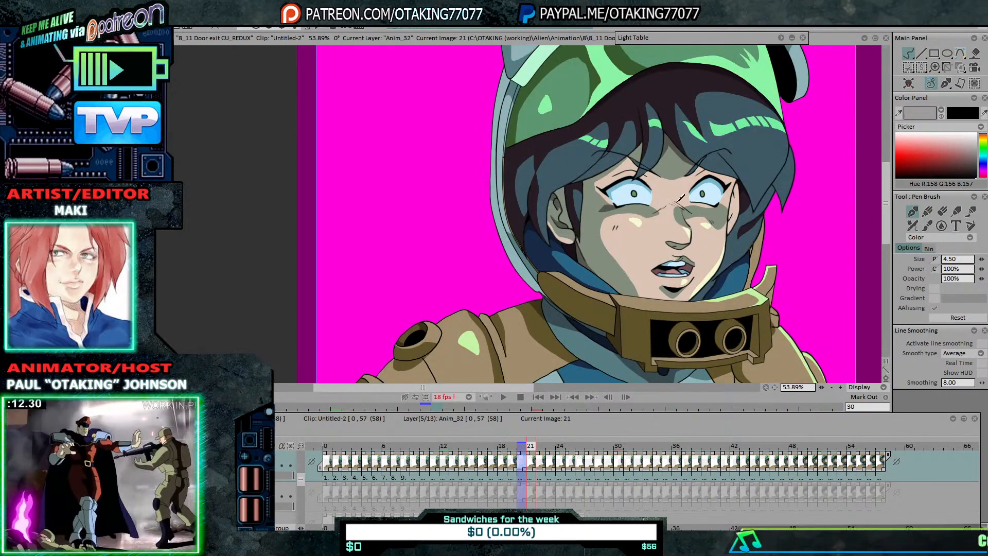
pyautogui.press('Left')
pyautogui.press('Right')
pyautogui.press('Left')
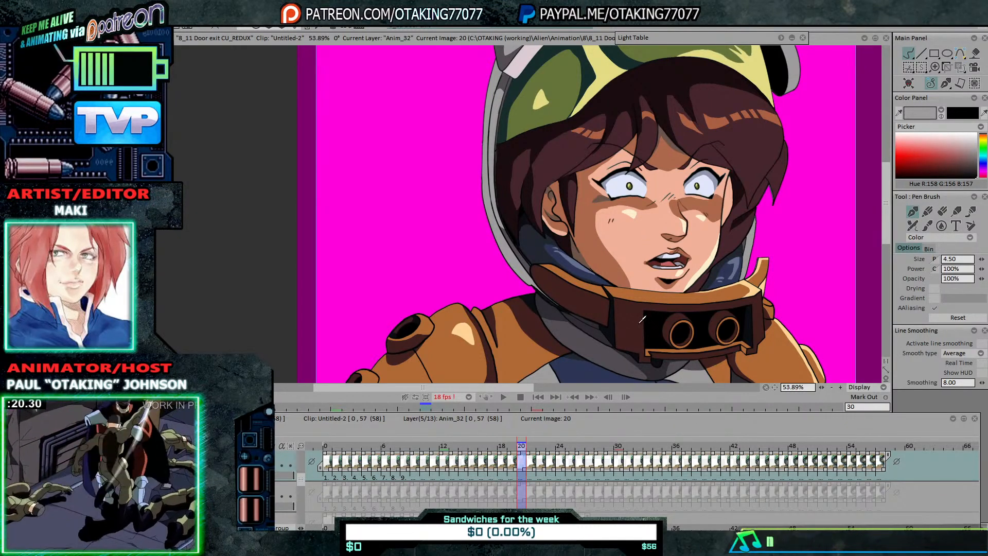
pyautogui.press('Right')
pyautogui.press('Left')
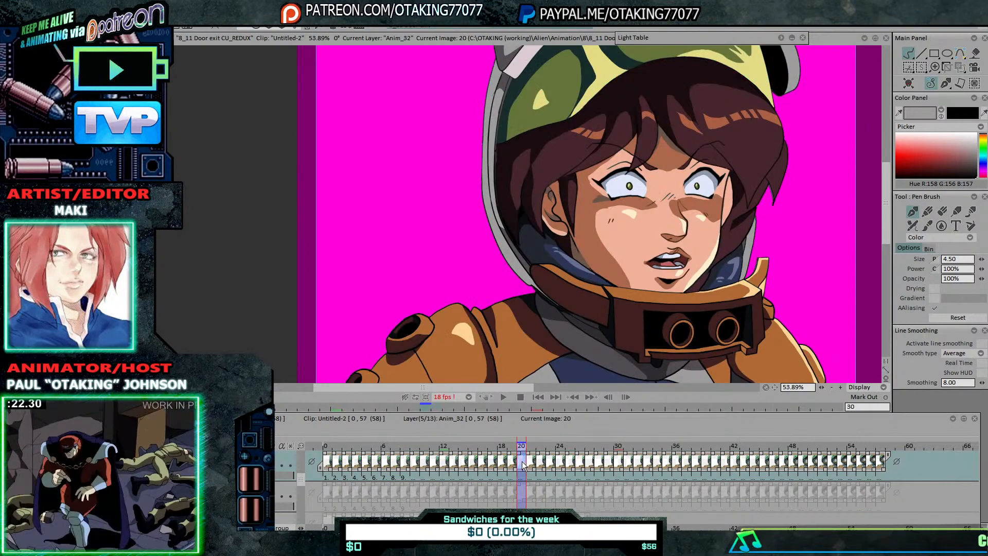
pyautogui.press('Right')
pyautogui.press('Left')
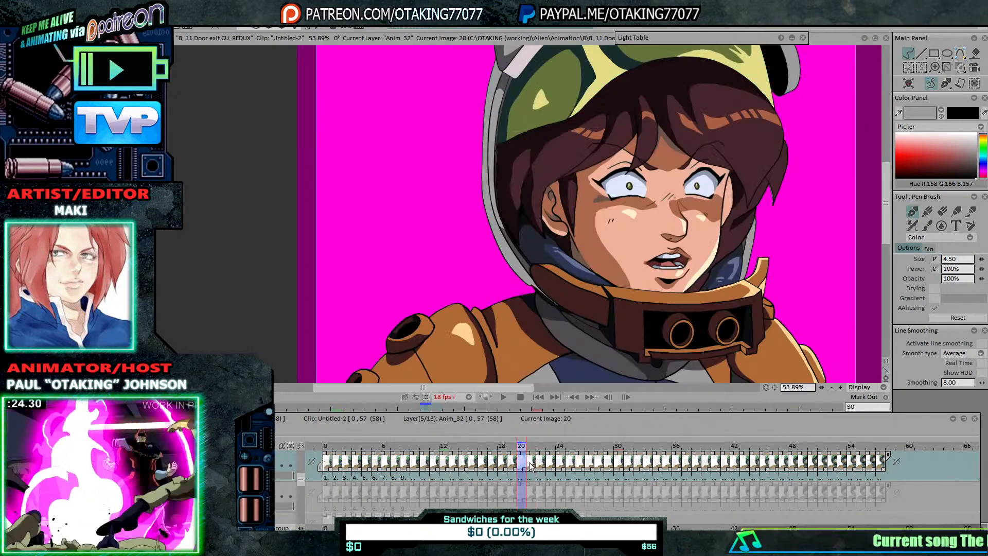
pyautogui.press('Right')
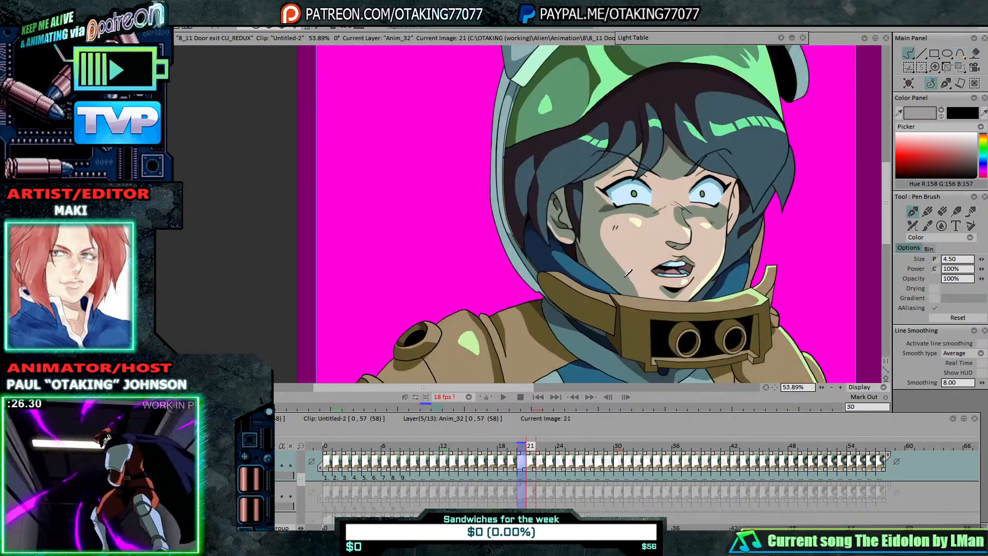
# Step: Open the Color Replacer effect on frame 21 and place its window clear of the character's face
pyautogui.scroll(5, 692, 232)
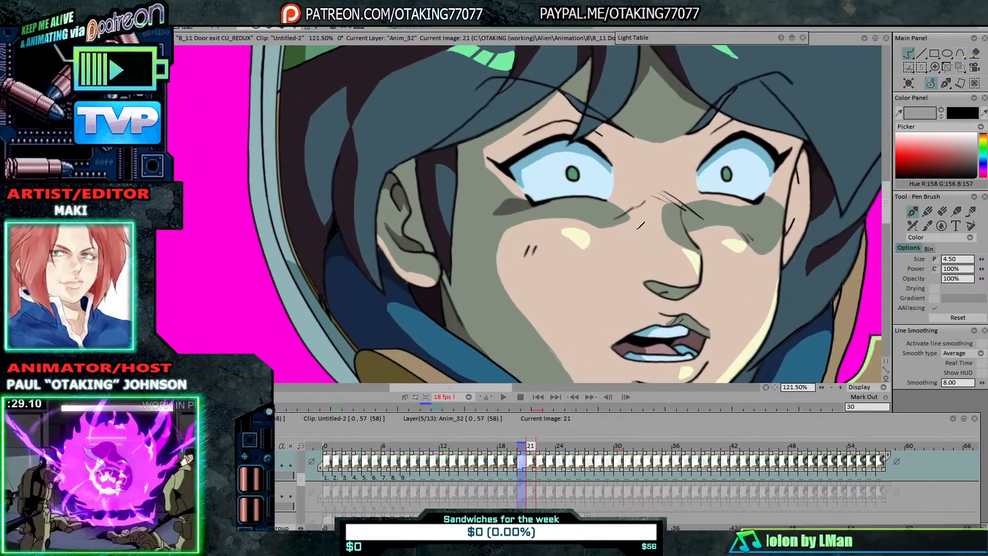
pyautogui.moveTo(641, 226); pyautogui.dragTo(620, 229)
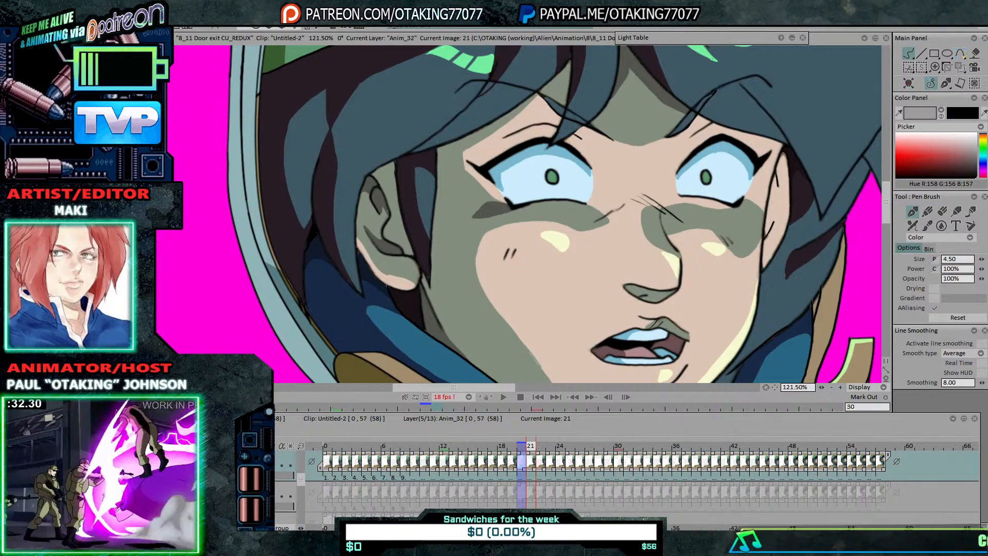
pyautogui.click(287, 11)
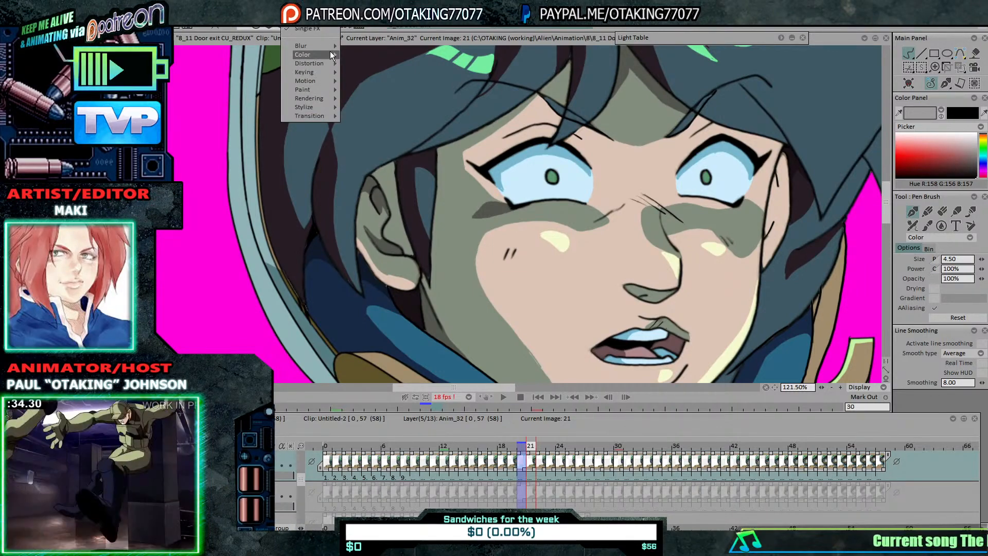
pyautogui.moveTo(330, 54)
pyautogui.click(394, 80)
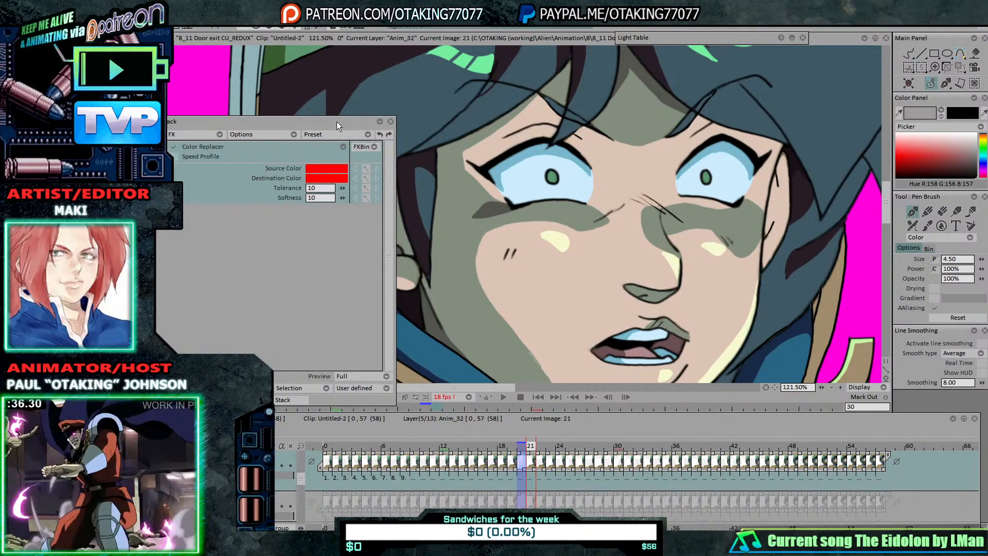
pyautogui.moveTo(336, 122); pyautogui.dragTo(231, 142)
# Step: Replace the pale lit skin colour sampled on frame 21 with frame 20's lit skin tone across all images of the layer
pyautogui.press('Left')
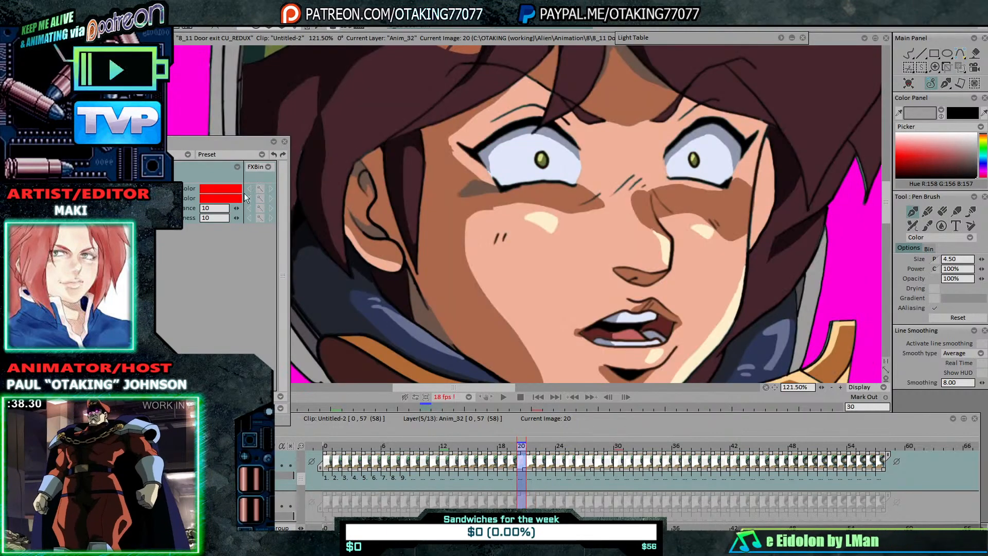
pyautogui.press('Right')
pyautogui.click(564, 306)
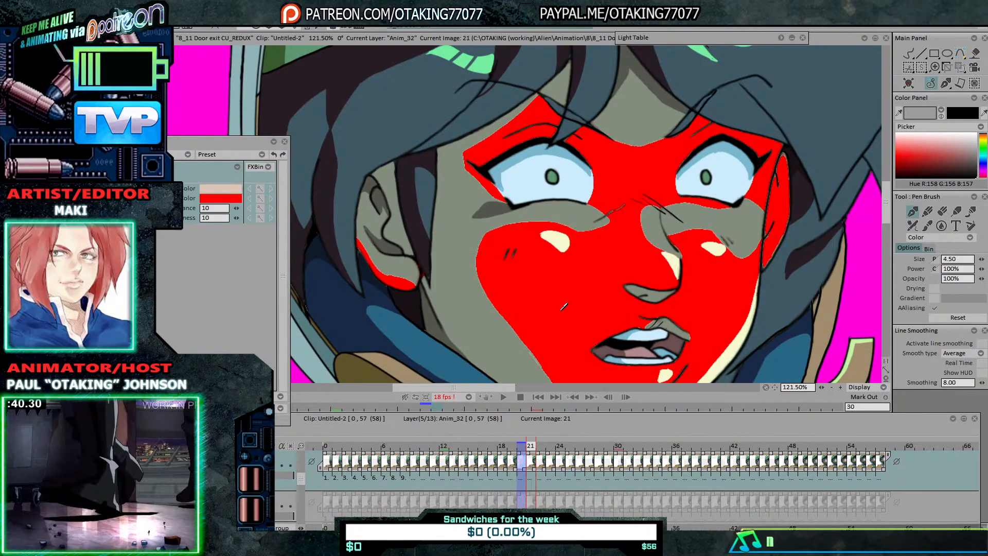
pyautogui.press('Left')
pyautogui.press('Left')
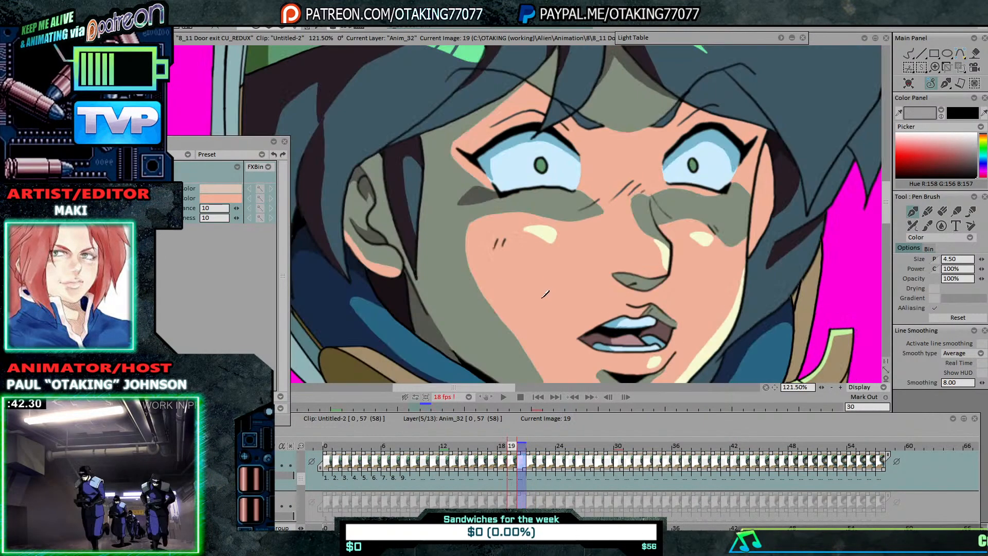
pyautogui.rightClick(512, 463)
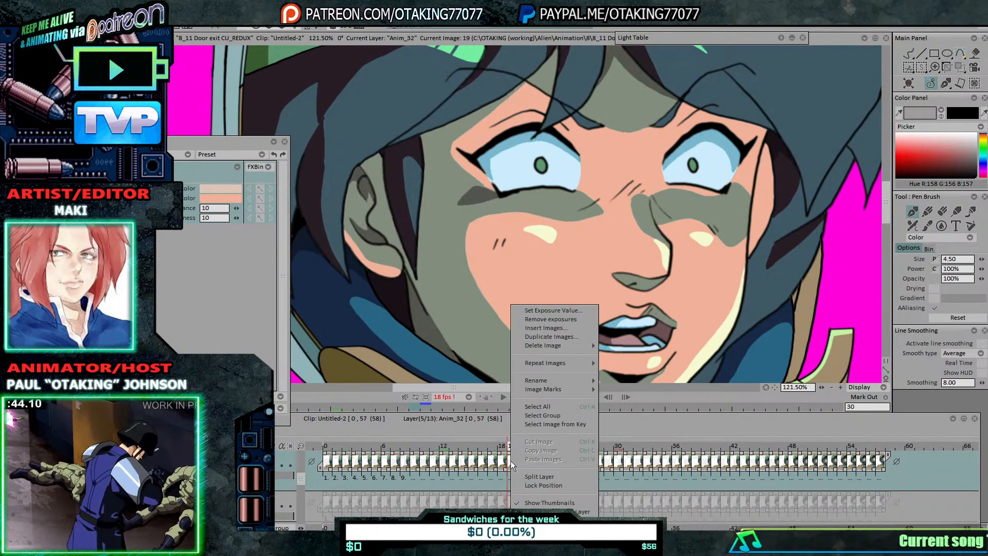
pyautogui.click(564, 405)
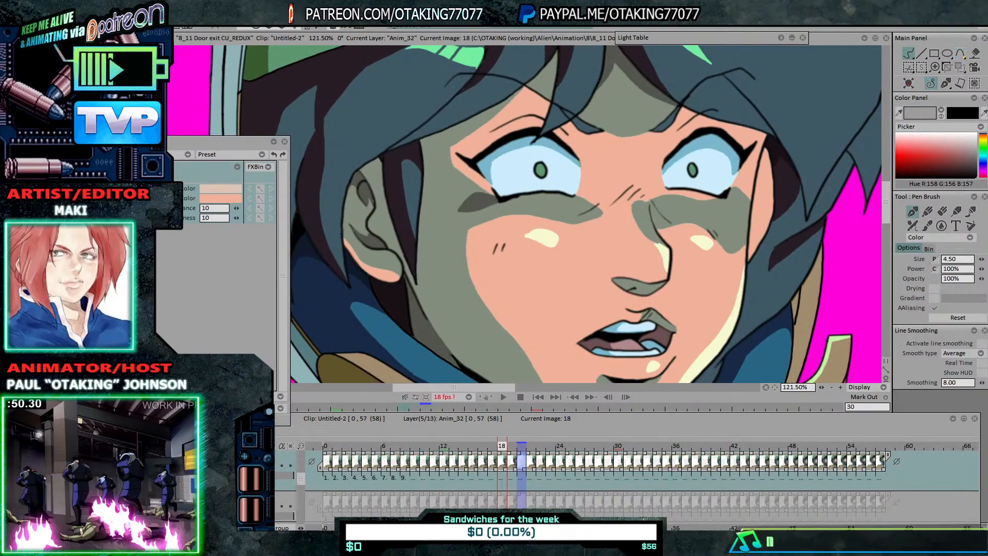
# Step: Replace the grey-green shaded skin sampled on frame 19 with frame 20's brown shaded skin tone across all images of the layer
pyautogui.click(234, 190)
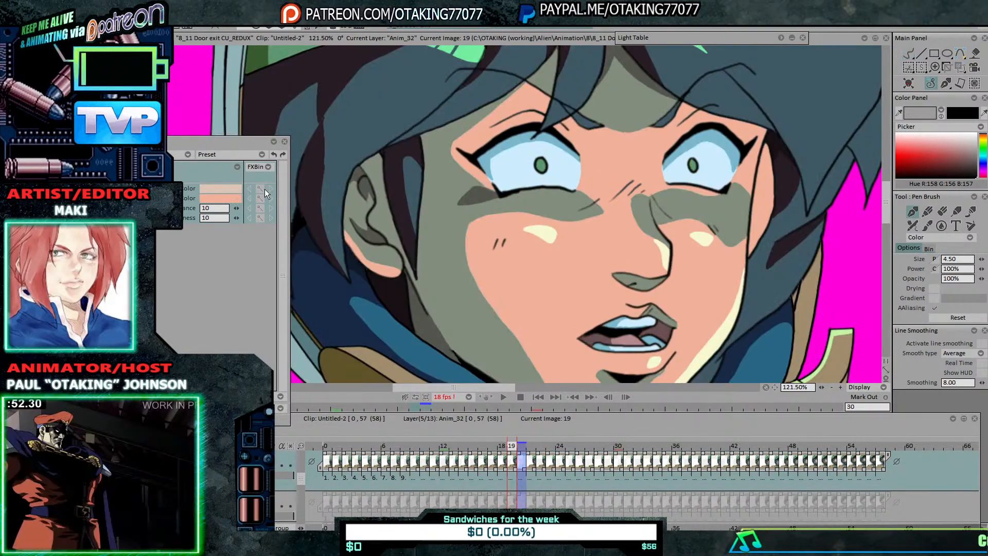
pyautogui.click(451, 224)
pyautogui.press('Right')
pyautogui.click(236, 199)
pyautogui.click(431, 225)
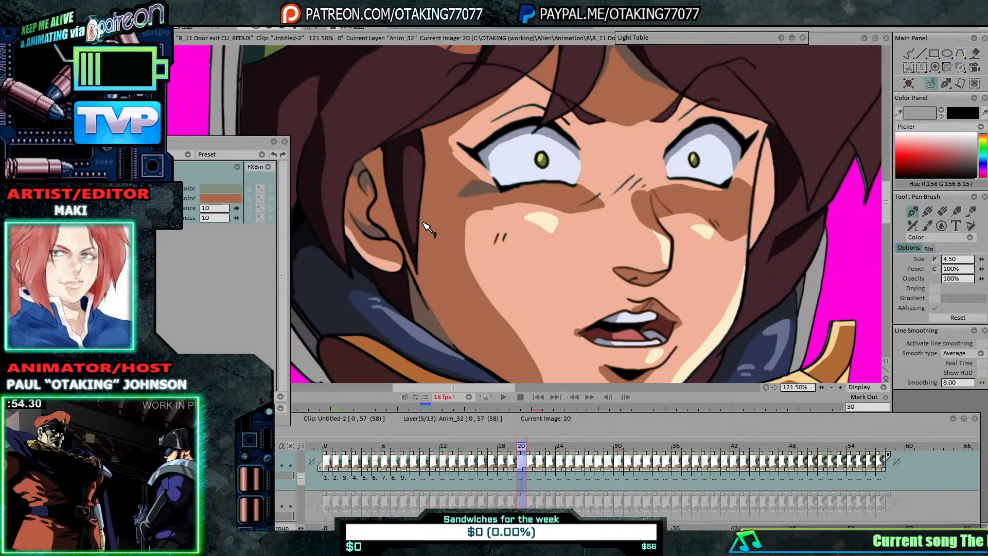
pyautogui.press('Left')
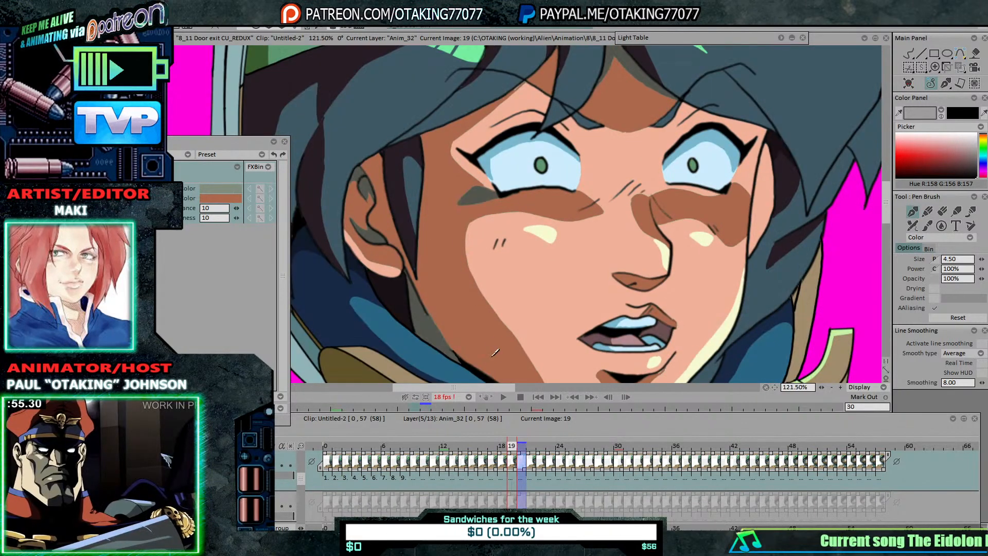
pyautogui.rightClick(522, 461)
pyautogui.click(561, 406)
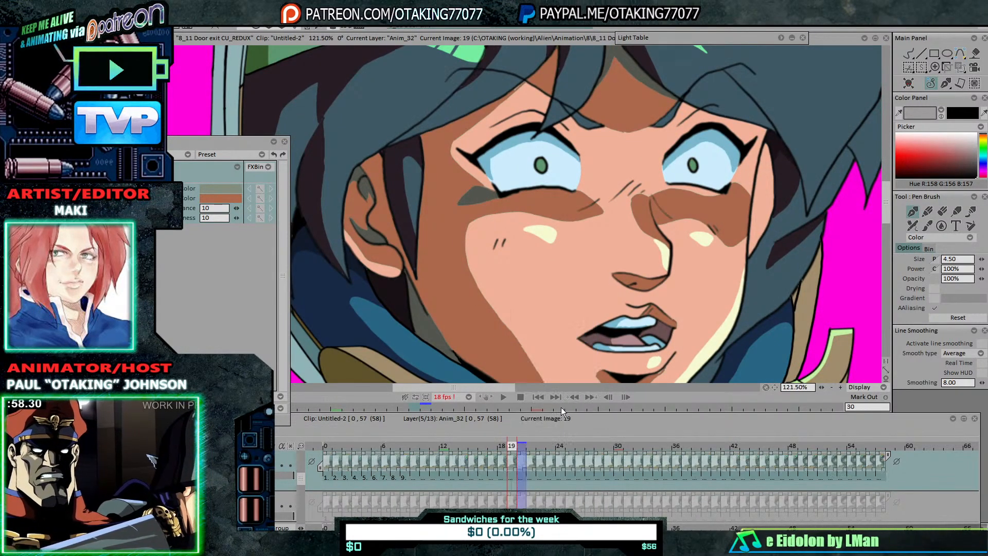
pyautogui.click(231, 418)
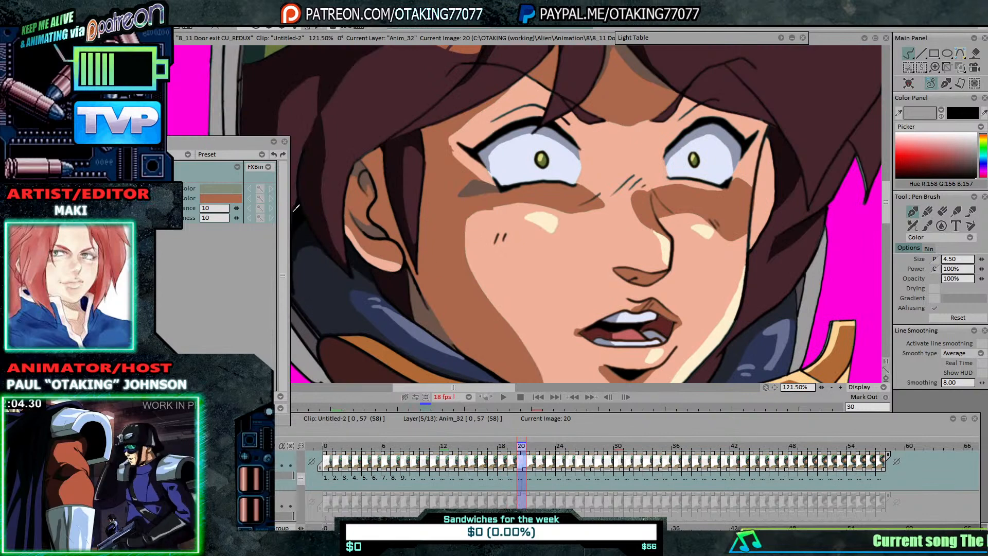
# Step: Replace the dark grey shadow beside the eye on frame 19 with frame 20's brownish shadow tone across all images
pyautogui.click(230, 189)
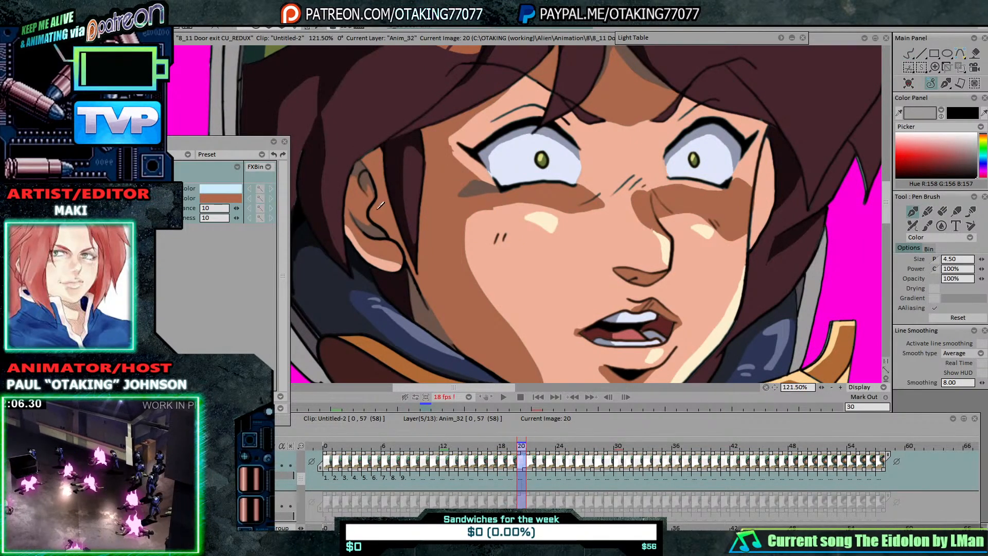
pyautogui.press('Left')
pyautogui.click(235, 189)
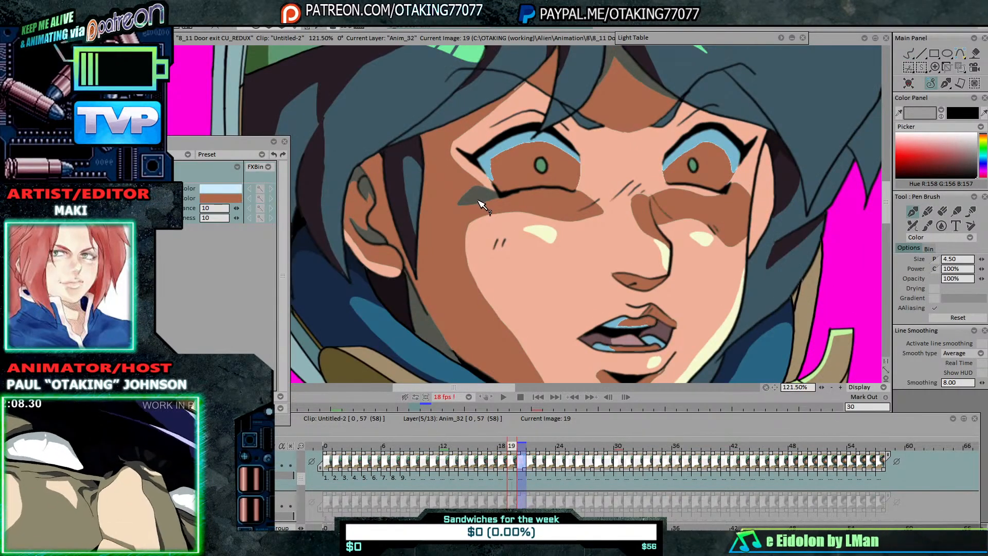
pyautogui.click(479, 200)
pyautogui.press('Right')
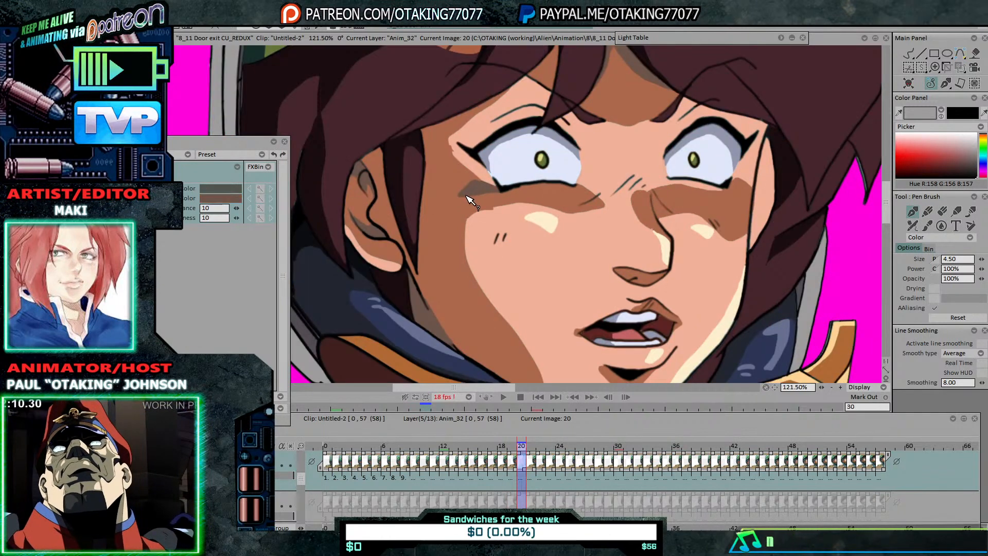
pyautogui.press('Left')
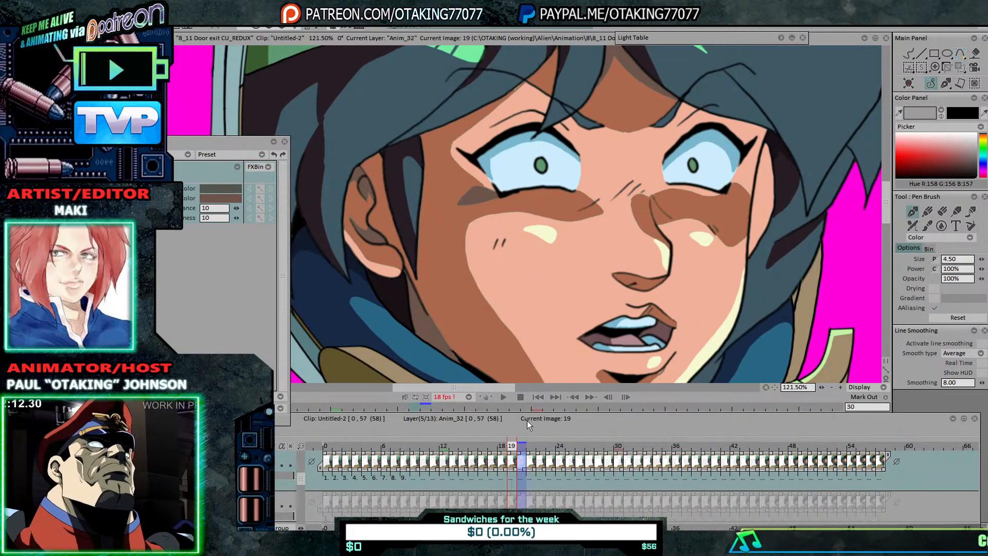
pyautogui.rightClick(512, 462)
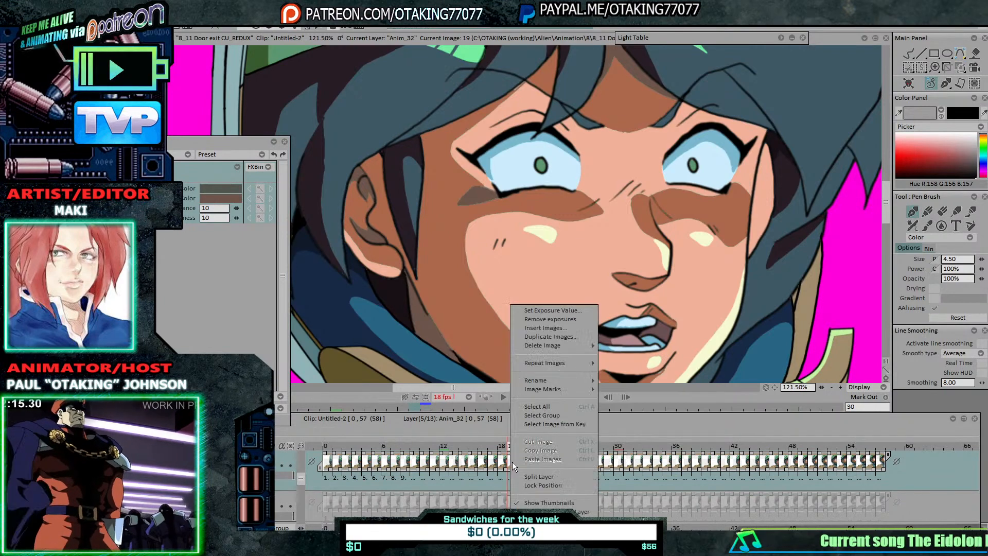
pyautogui.click(557, 407)
pyautogui.click(221, 418)
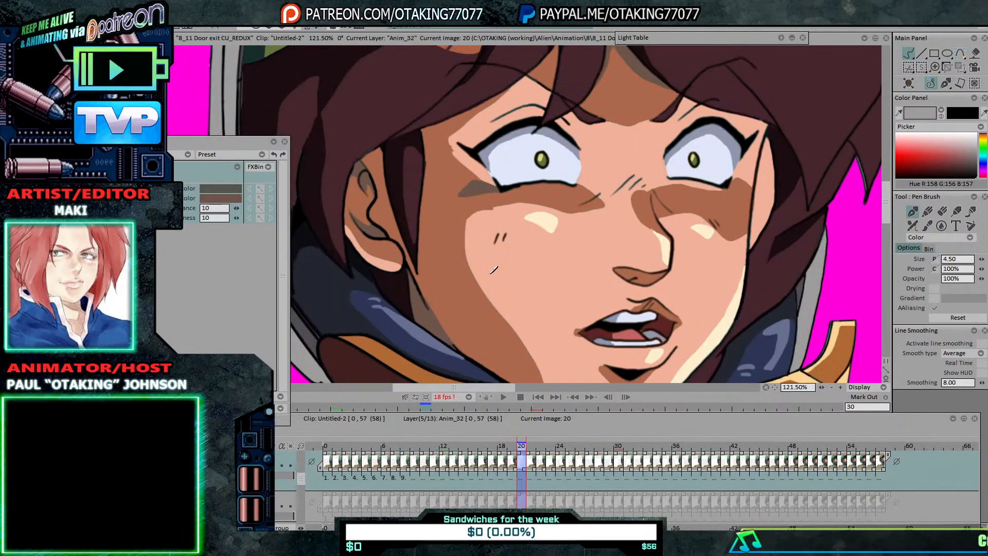
# Step: Replace the blue shadow on the eye whites of frame 19 with frame 20's greyish-lavender eye shadow across all images
pyautogui.press('Left')
pyautogui.click(229, 188)
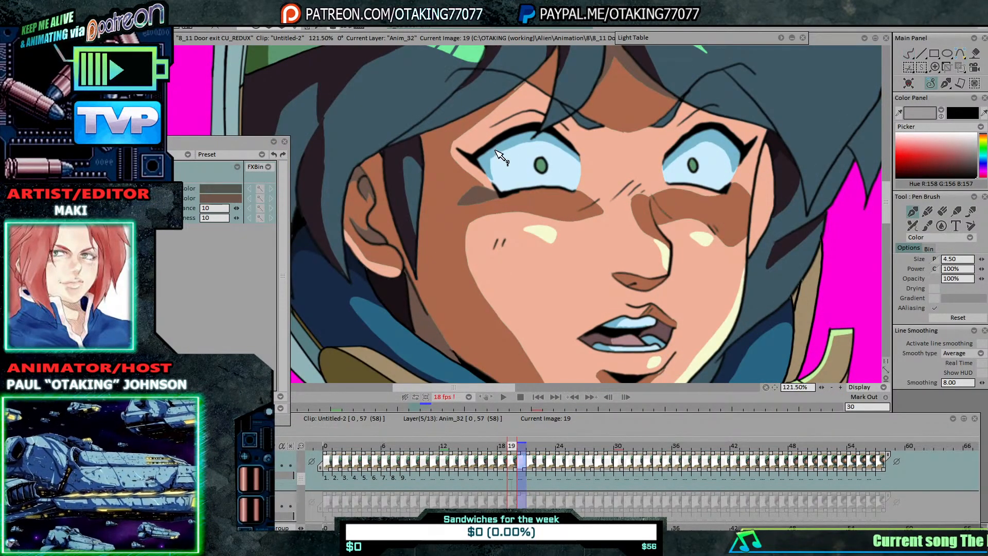
pyautogui.click(513, 143)
pyautogui.press('Right')
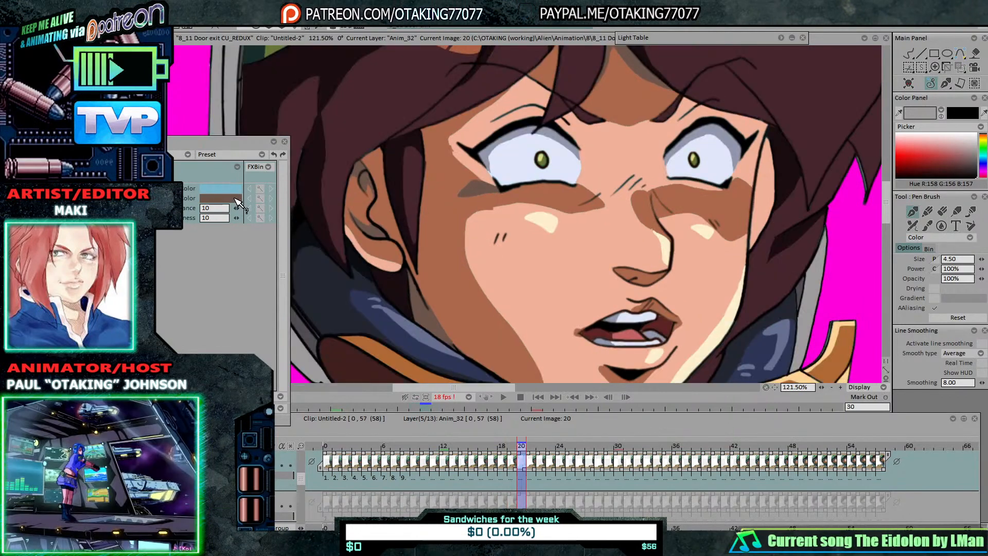
pyautogui.press('Left')
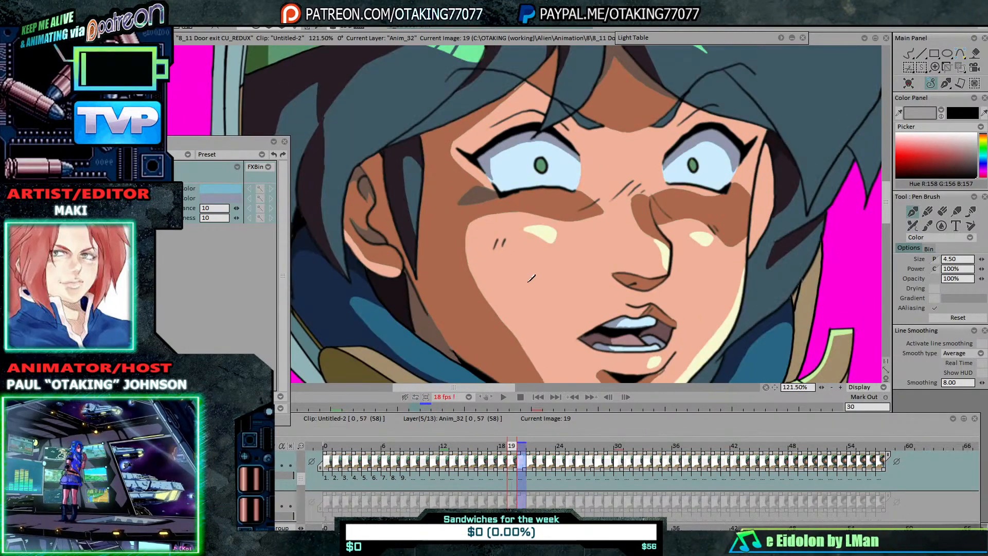
pyautogui.press('Right')
pyautogui.press('Left')
pyautogui.press('Right')
pyautogui.press('Left')
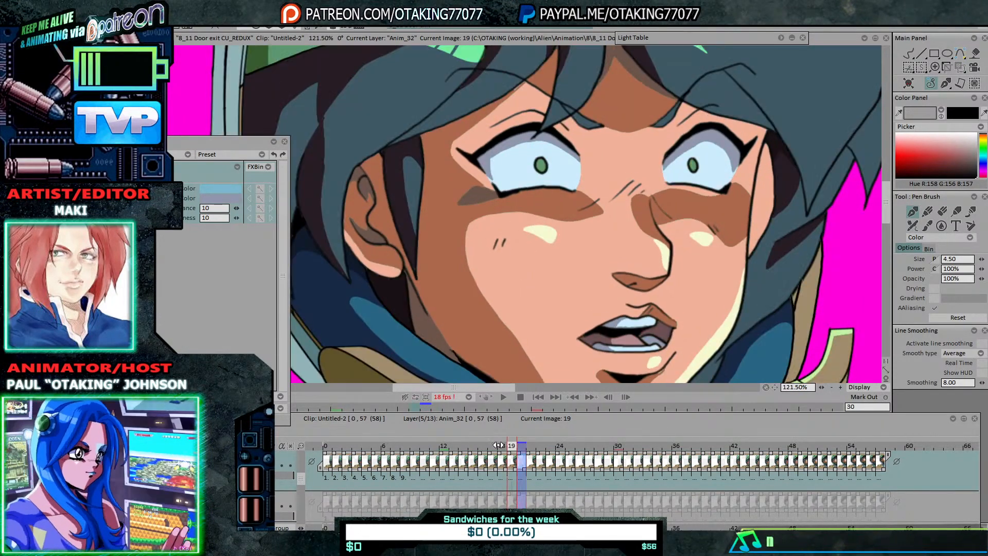
pyautogui.rightClick(514, 462)
pyautogui.click(560, 406)
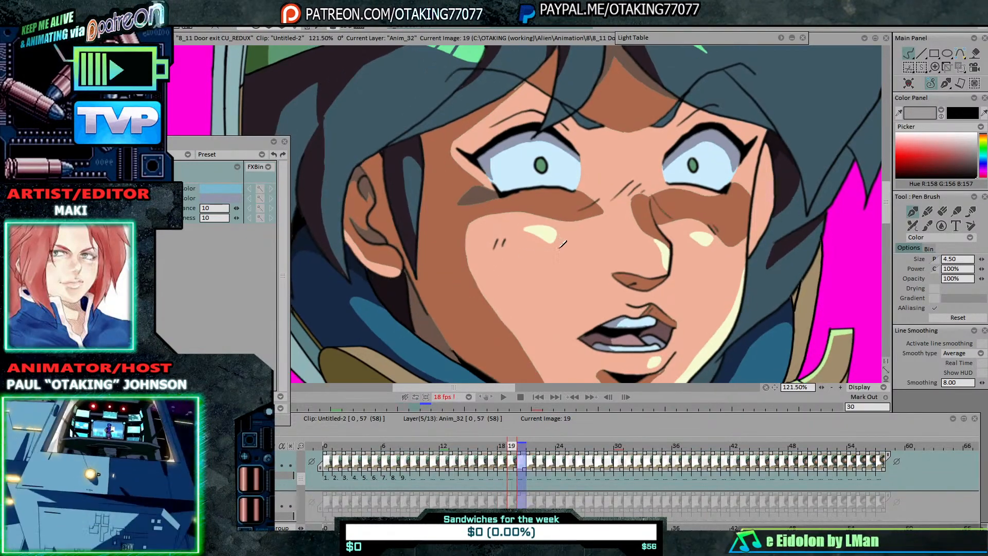
# Step: Replace the green iris colour sampled on frame 19 with frame 20's olive iris tone across all images
pyautogui.press('Right')
pyautogui.press('Left')
pyautogui.press('Right')
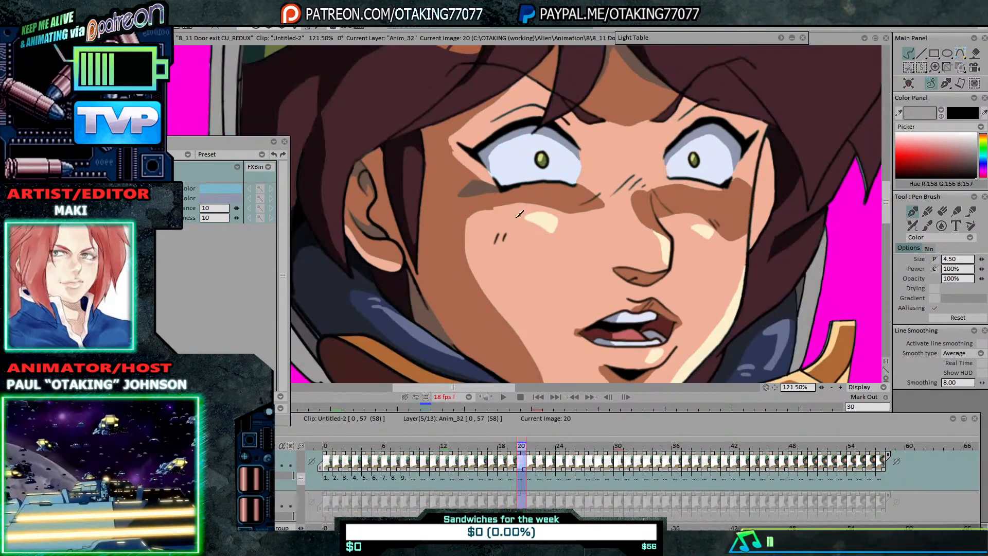
pyautogui.press('Left')
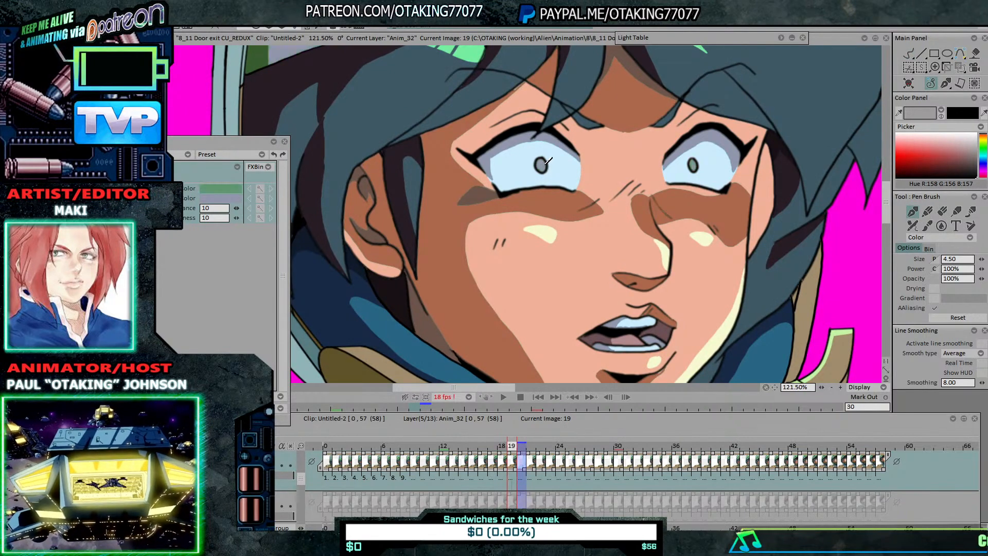
pyautogui.press('Right')
pyautogui.moveTo(230, 200); pyautogui.dragTo(543, 163)
pyautogui.press('Left')
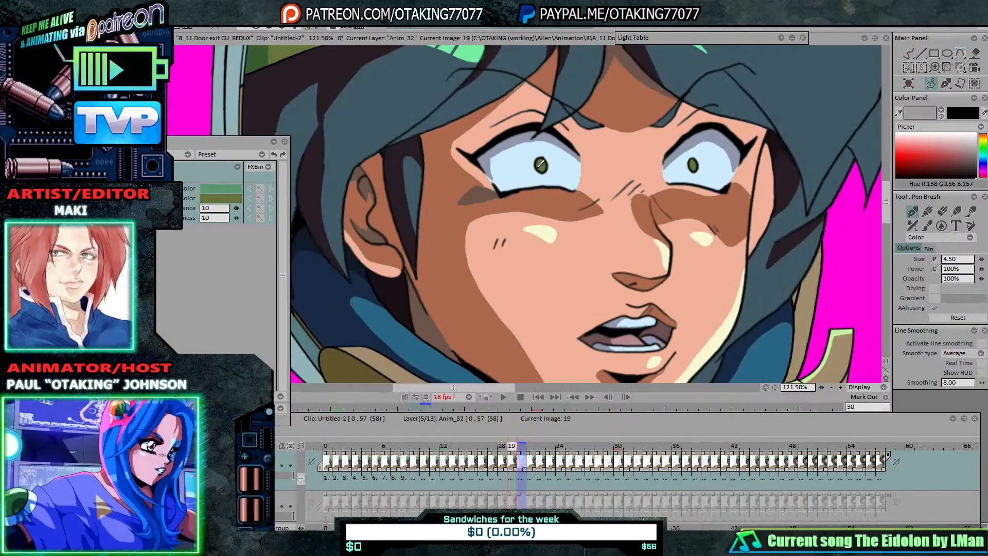
pyautogui.rightClick(512, 467)
pyautogui.click(556, 403)
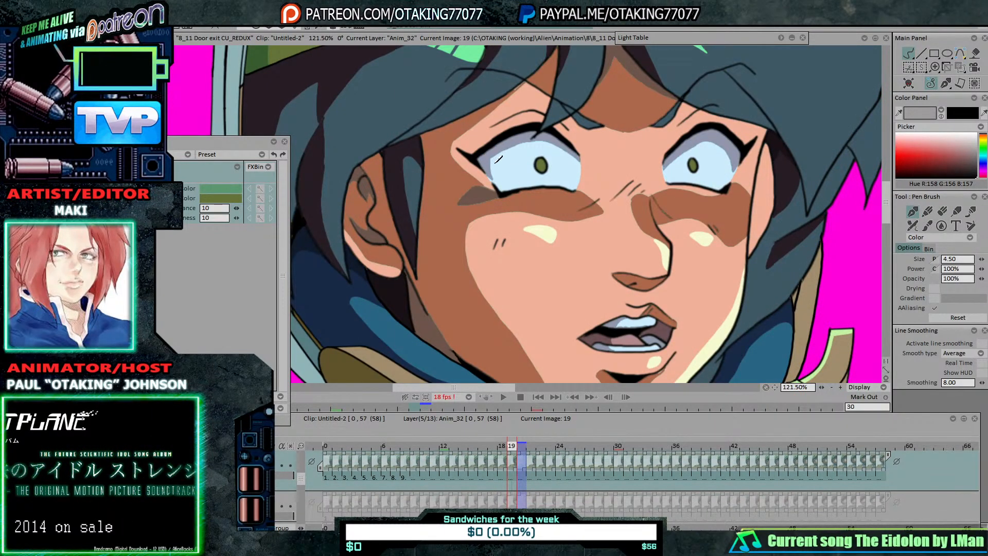
# Step: Replace the slate-blue lit hair colour sampled on frame 19 with frame 20's maroon hair tone across all images
pyautogui.press('Right')
pyautogui.press('Left')
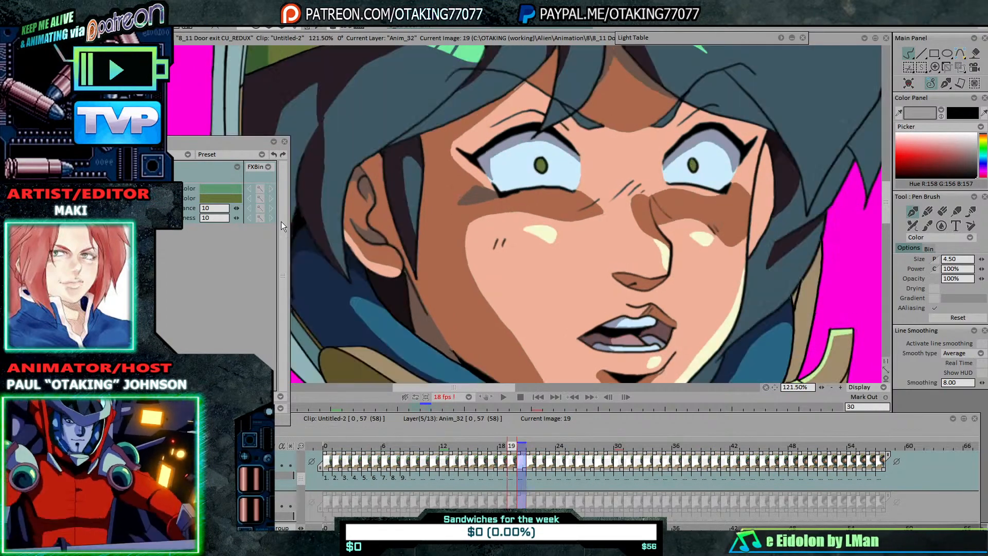
pyautogui.press('Right')
pyautogui.click(235, 189)
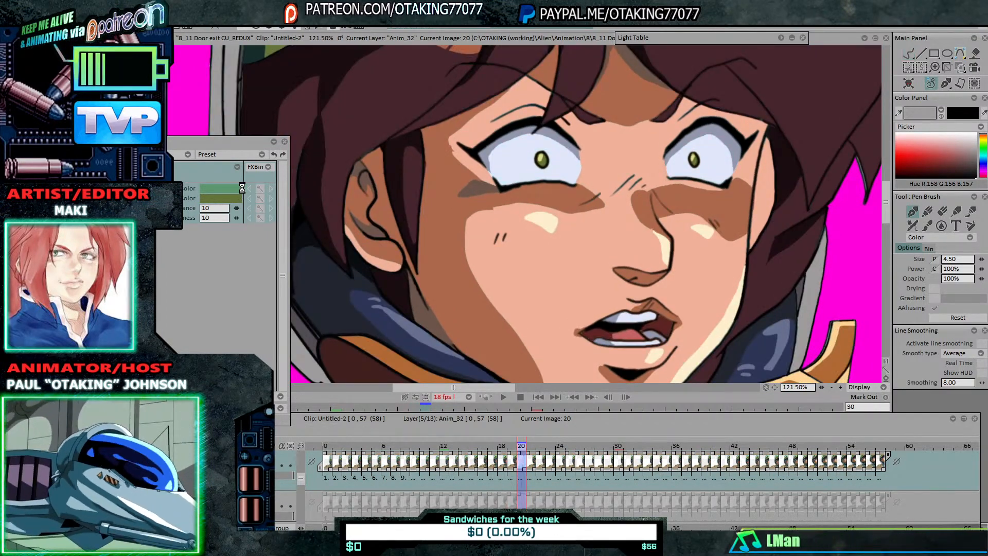
pyautogui.press('Left')
pyautogui.click(412, 176)
pyautogui.press('Right')
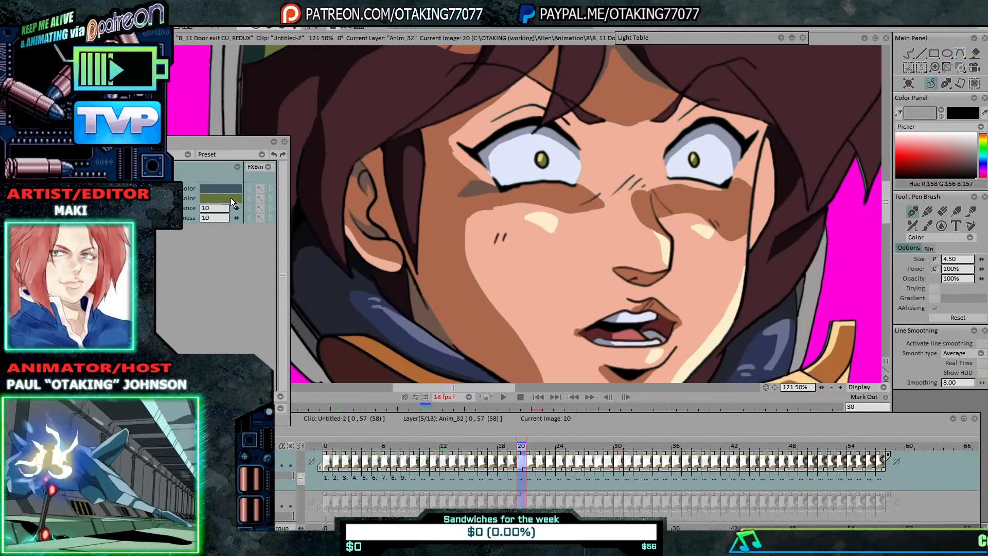
pyautogui.press('Left')
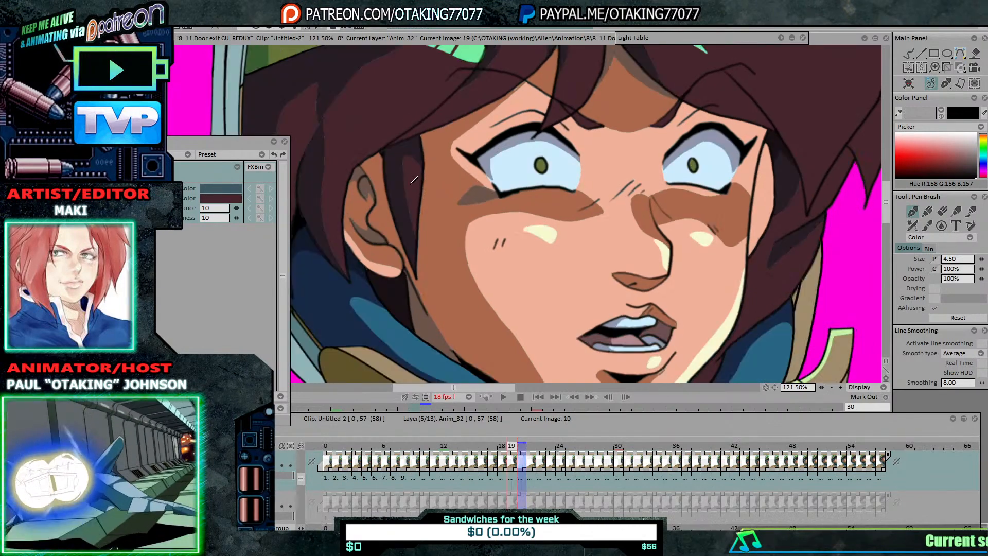
pyautogui.rightClick(511, 459)
pyautogui.click(551, 407)
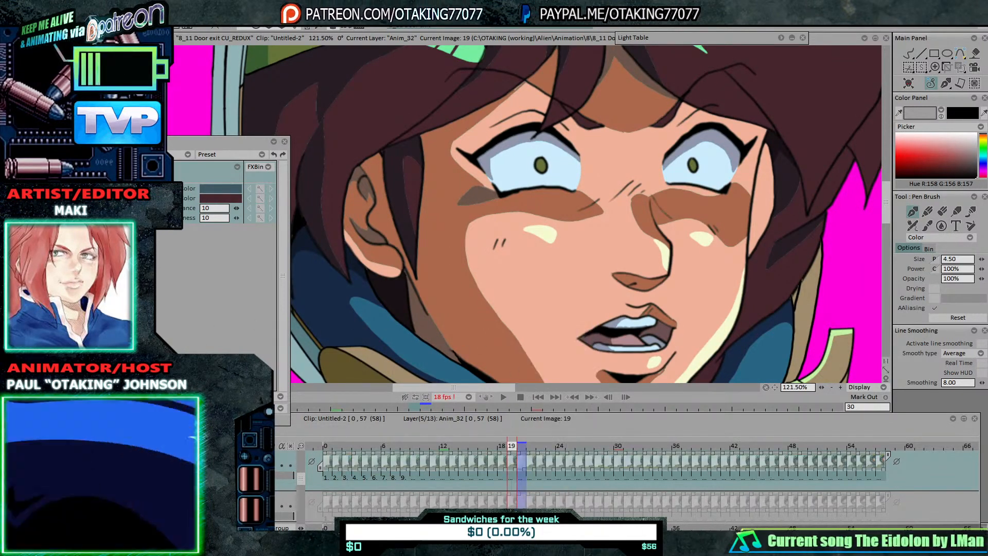
pyautogui.click(231, 418)
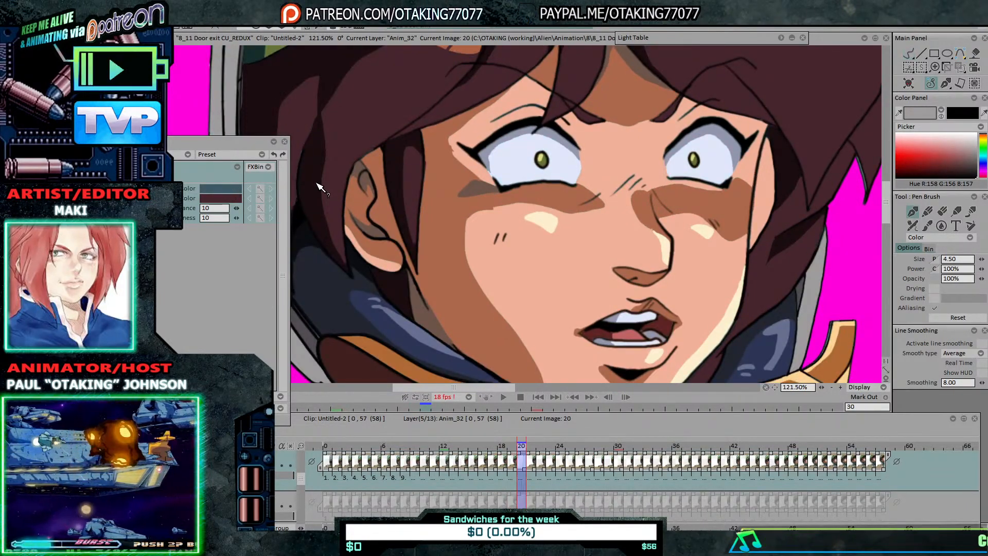
# Step: Replace frame 19's dark hair shadow with frame 20's hair shadow tone, using tolerance 17 and softness 48
pyautogui.click(505, 166)
pyautogui.press('Left')
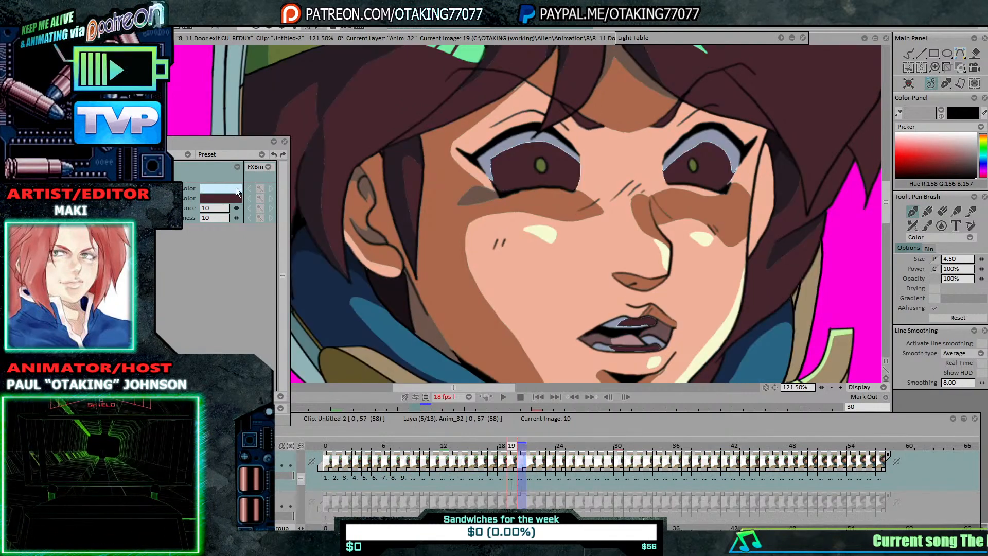
pyautogui.click(236, 189)
pyautogui.click(315, 187)
pyautogui.press('Right')
pyautogui.click(231, 197)
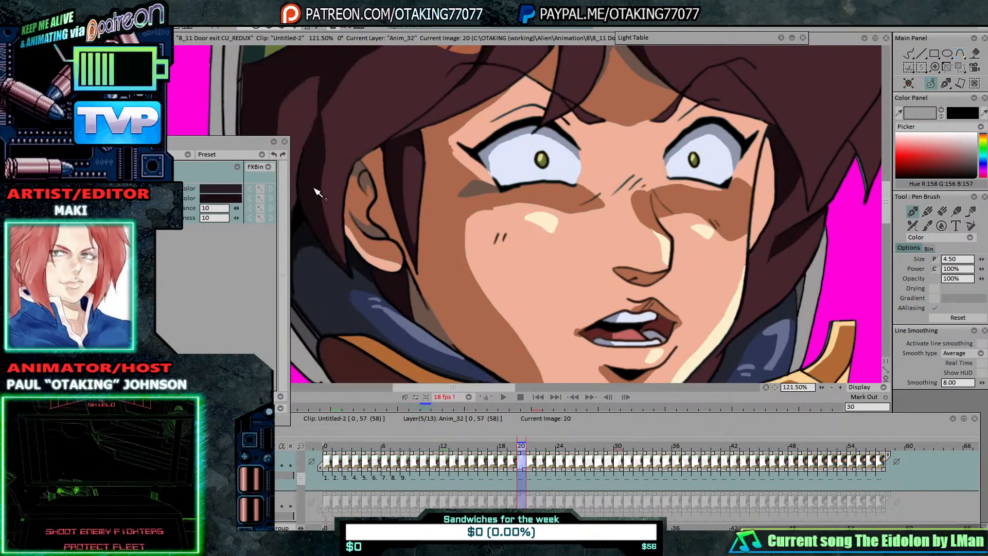
pyautogui.press('Left')
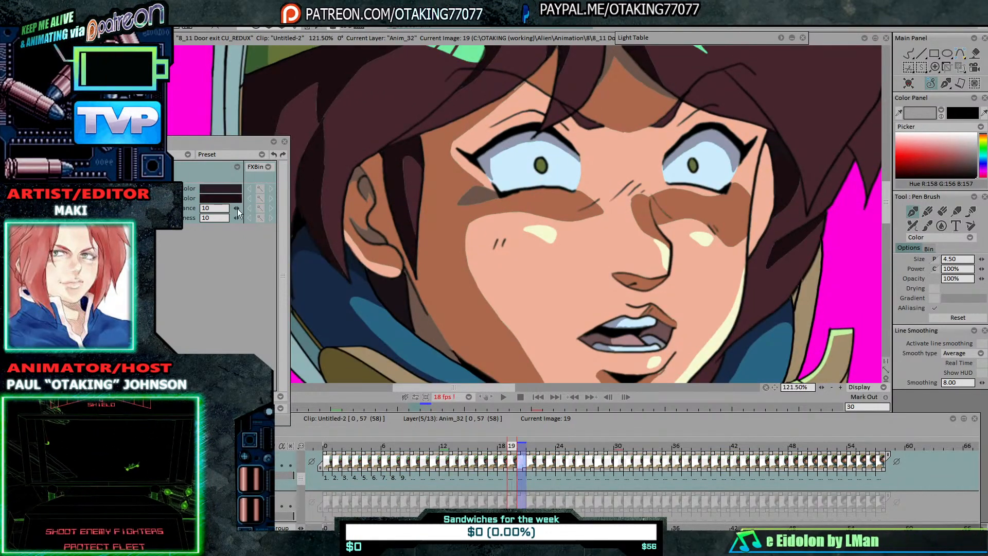
pyautogui.moveTo(237, 208); pyautogui.dragTo(203, 218)
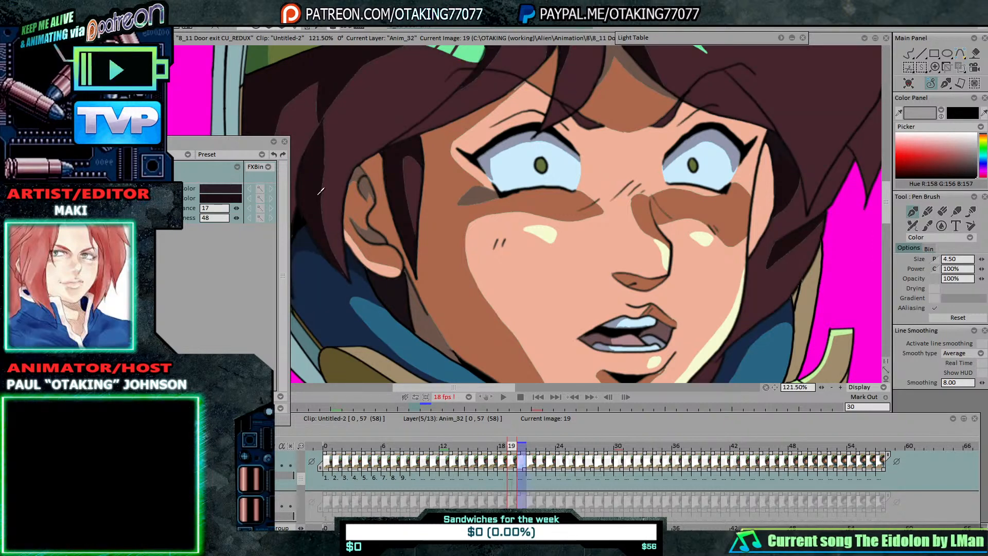
# Step: Examine the edges between lit and shaded hair on frame 19 up close and at 100% magnification
pyautogui.scroll(5, 426, 116)
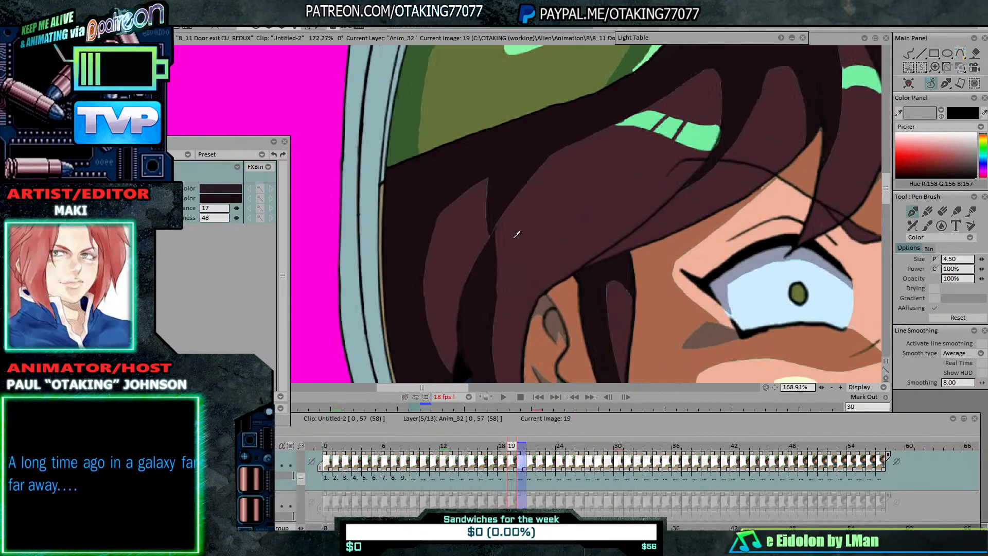
pyautogui.scroll(20, 501, 175)
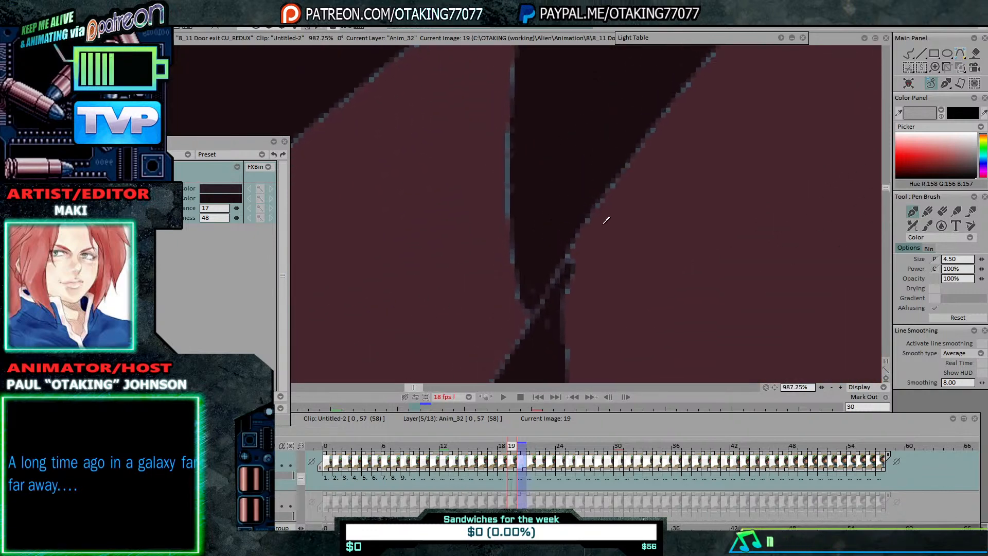
pyautogui.scroll(-20, 710, 249)
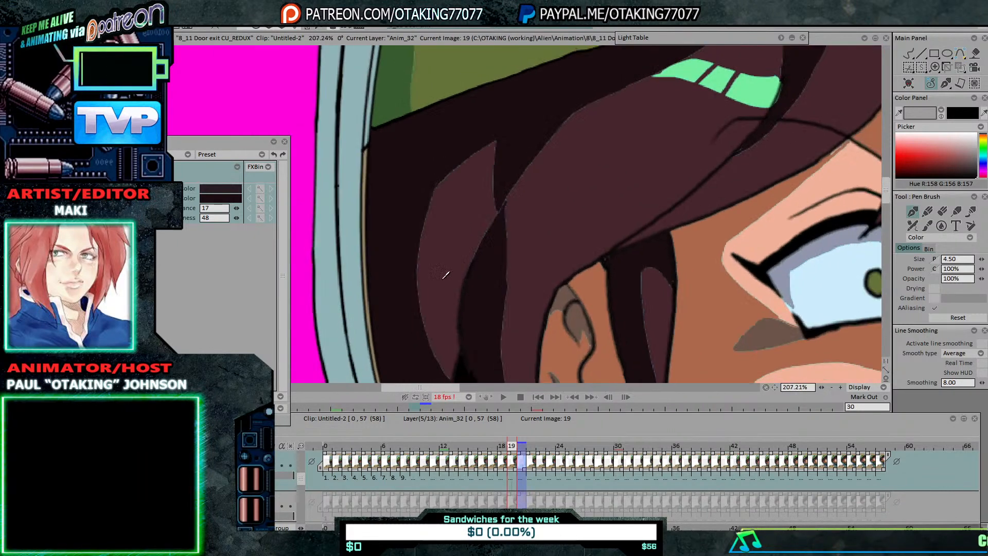
pyautogui.scroll(3, 440, 276)
pyautogui.scroll(-2, 490, 262)
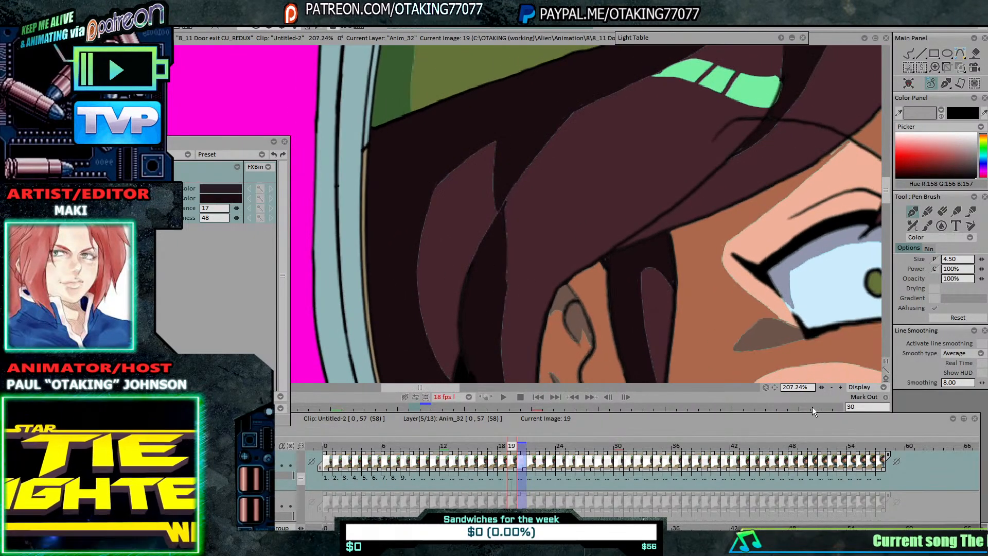
pyautogui.click(831, 387)
pyautogui.click(832, 387)
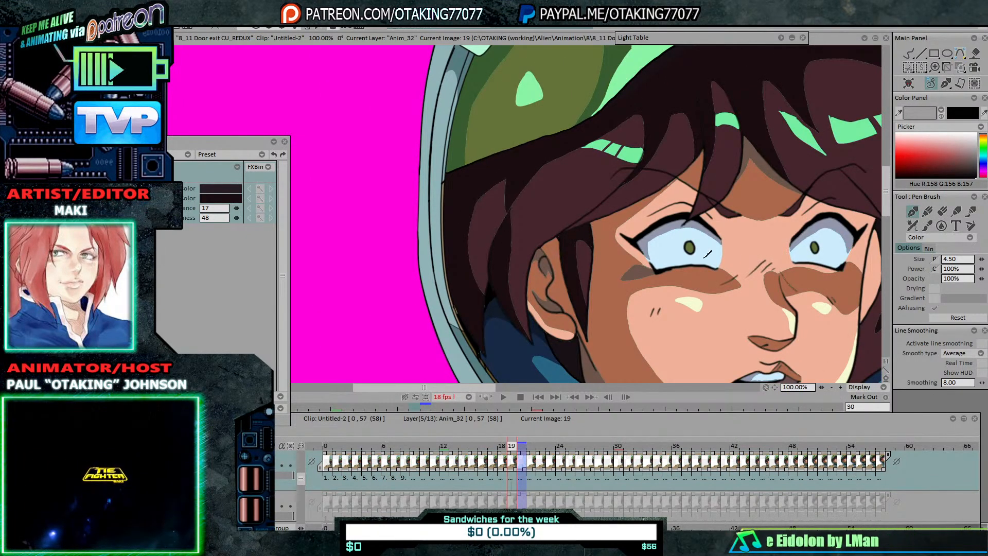
# Step: Apply the hair shadow colour replacement to all images of the layer
pyautogui.moveTo(744, 301); pyautogui.dragTo(642, 280)
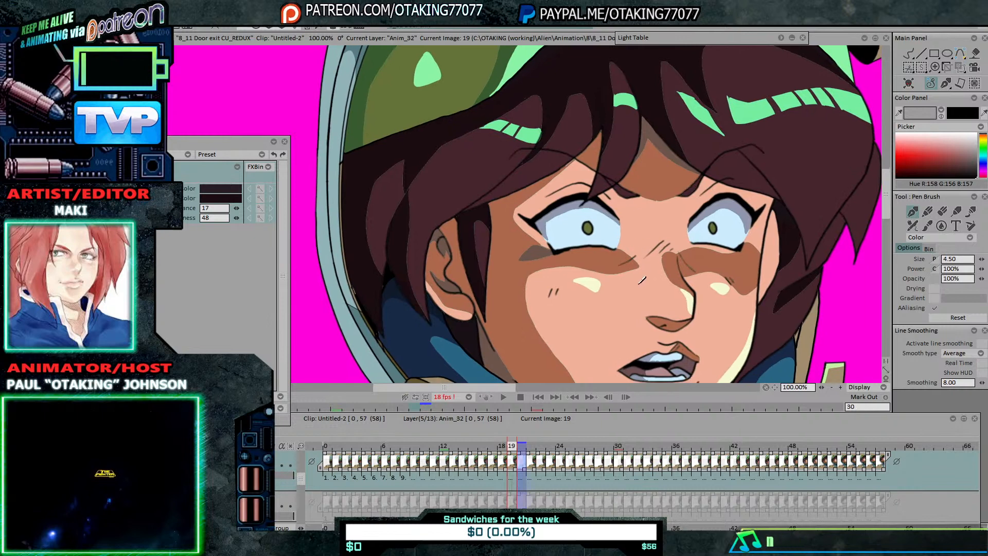
pyautogui.rightClick(510, 462)
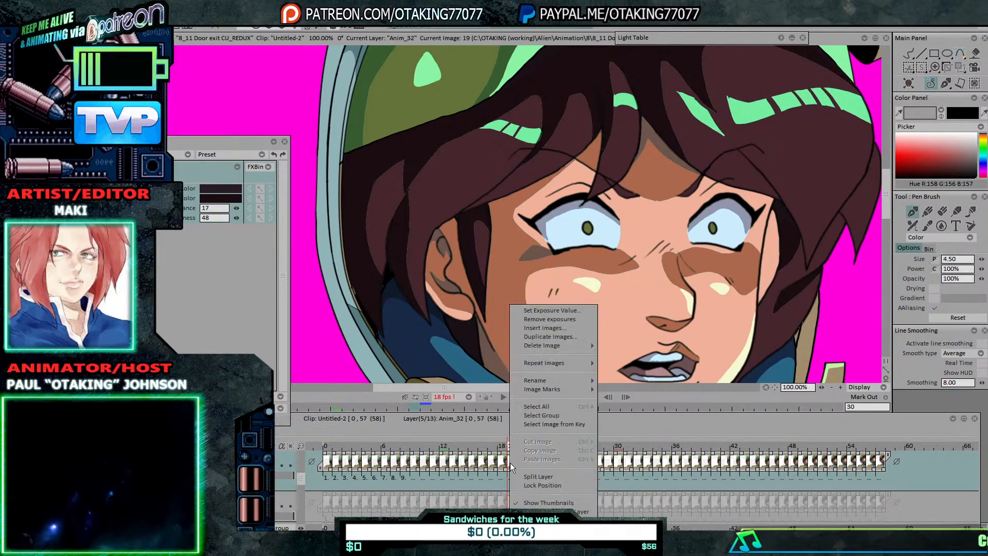
pyautogui.click(554, 406)
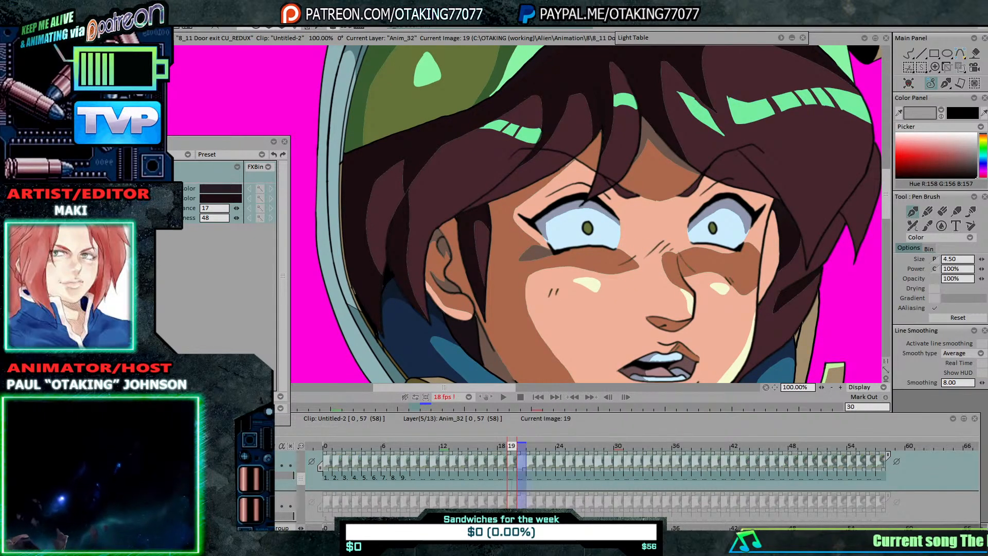
pyautogui.click(227, 418)
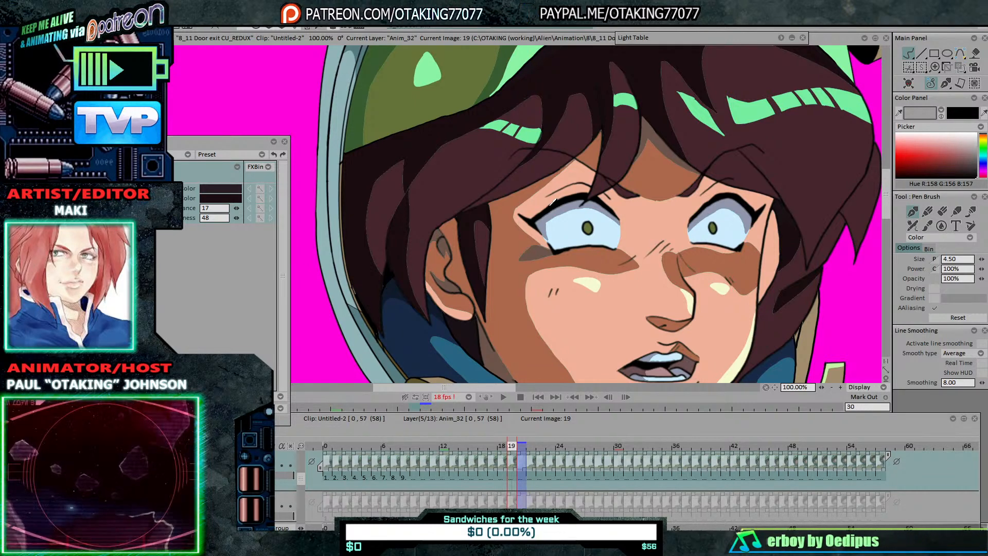
# Step: Replace the pinkish tongue colour sampled on frame 19 with frame 20's red tongue tone across all images
pyautogui.press('Right')
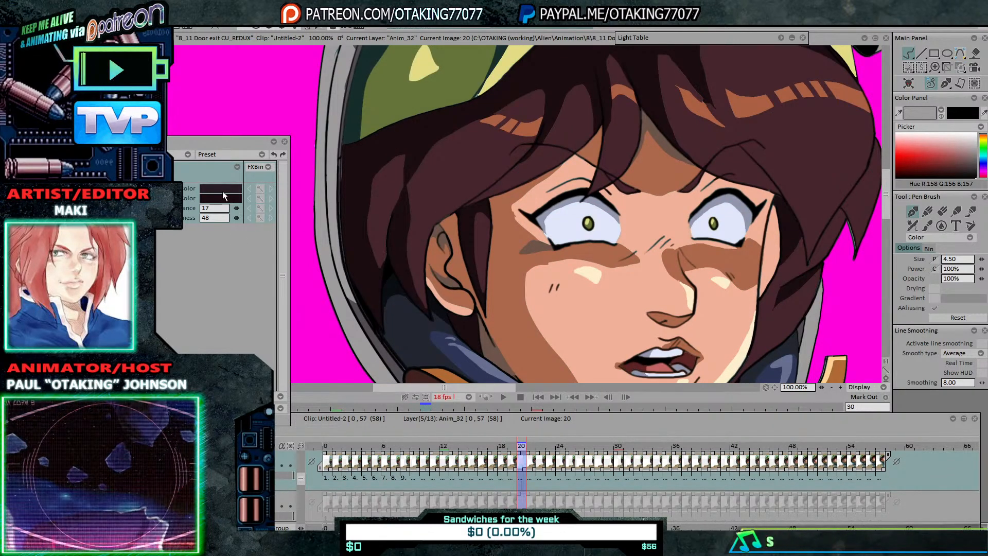
pyautogui.press('Left')
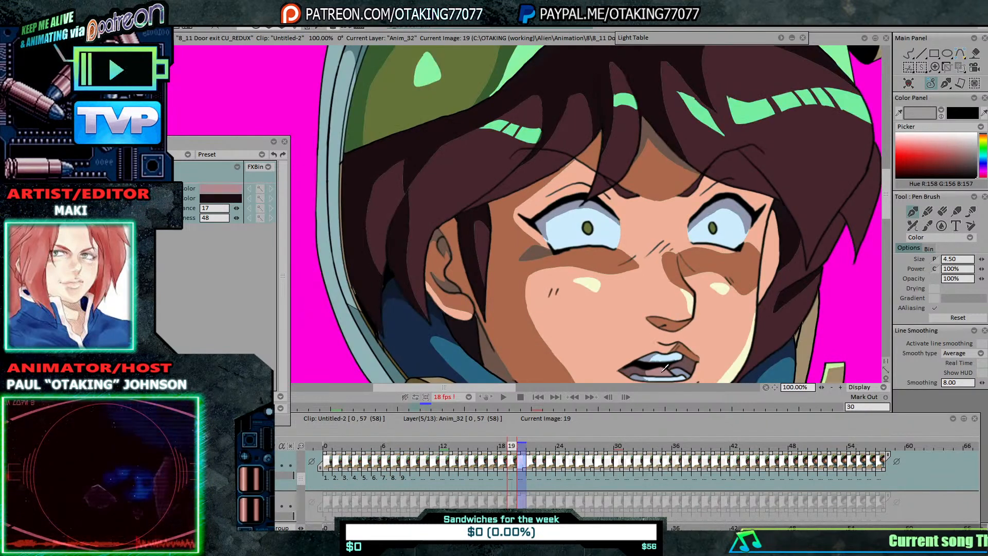
pyautogui.press('Right')
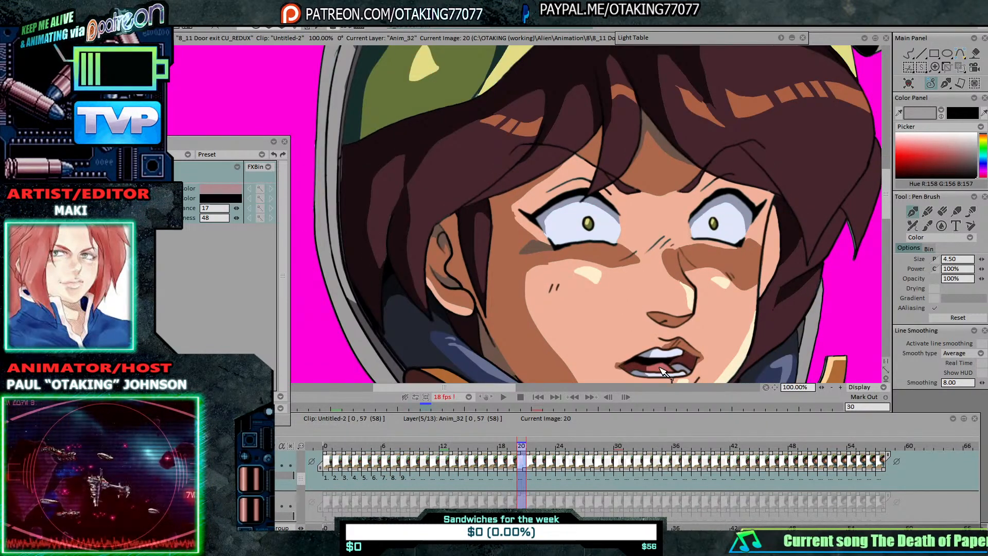
pyautogui.press('Left')
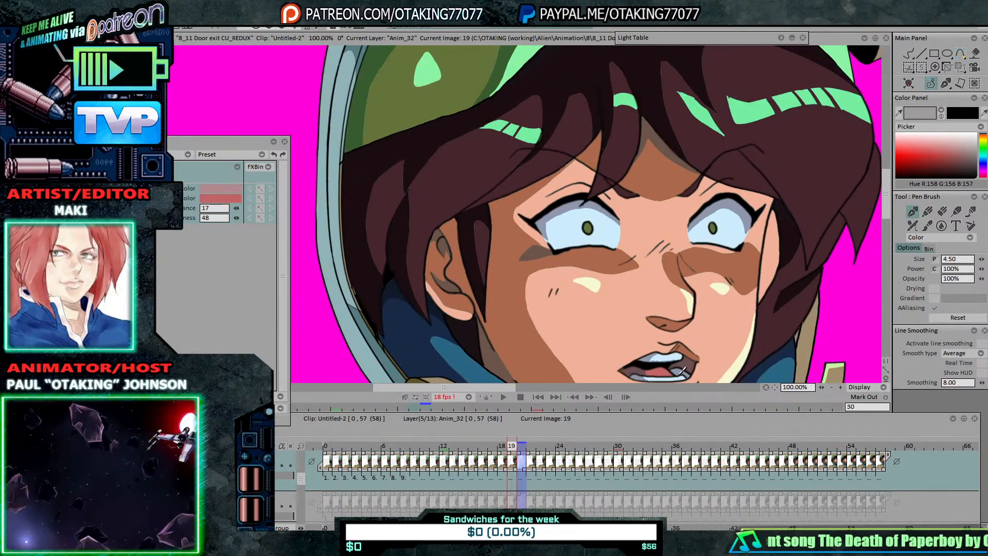
pyautogui.rightClick(517, 460)
pyautogui.click(557, 407)
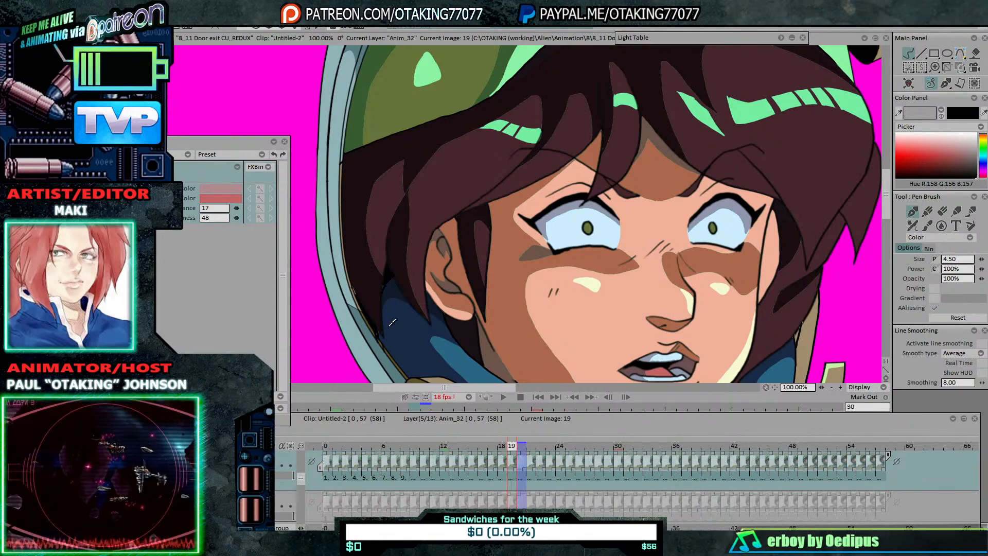
# Step: Sample frame 19's dark mouth colour as the source and frame 20's dark red mouth tone as its replacement, comparing both frames
pyautogui.press('Right')
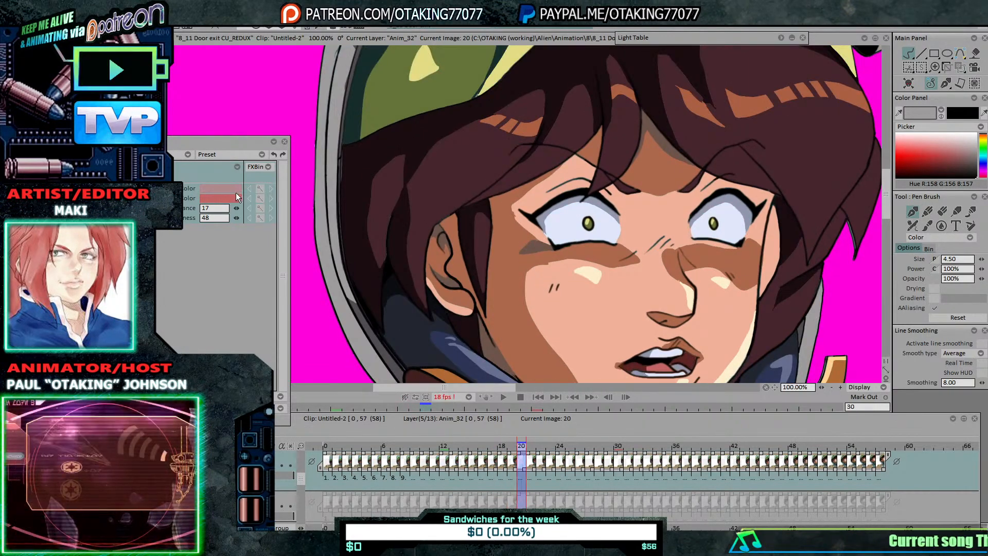
pyautogui.press('Left')
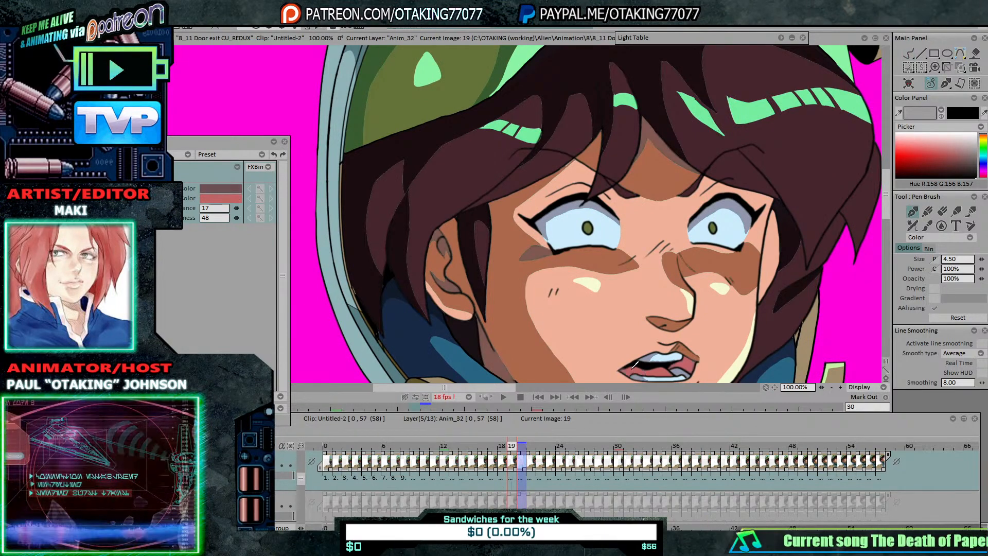
pyautogui.press('Right')
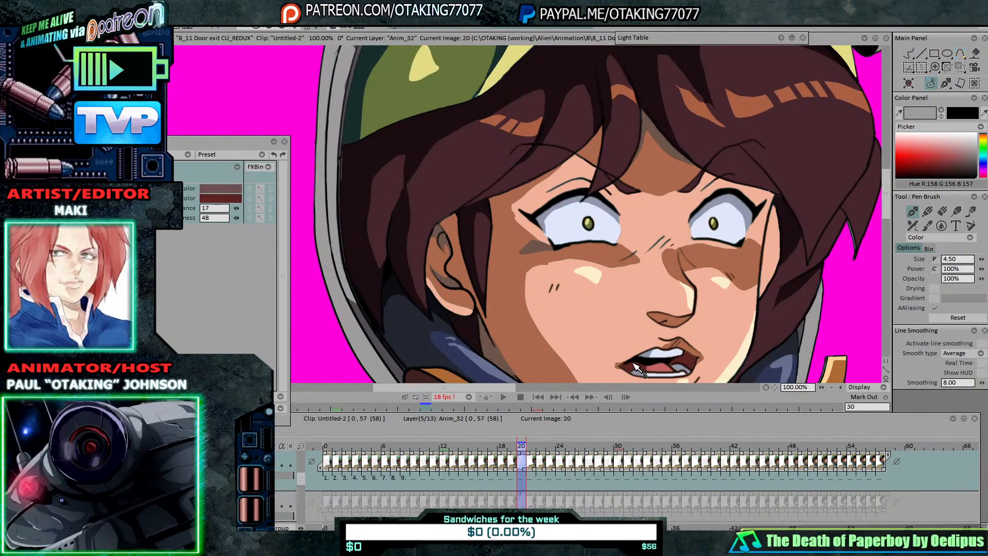
pyautogui.press('Left')
pyautogui.press('Right')
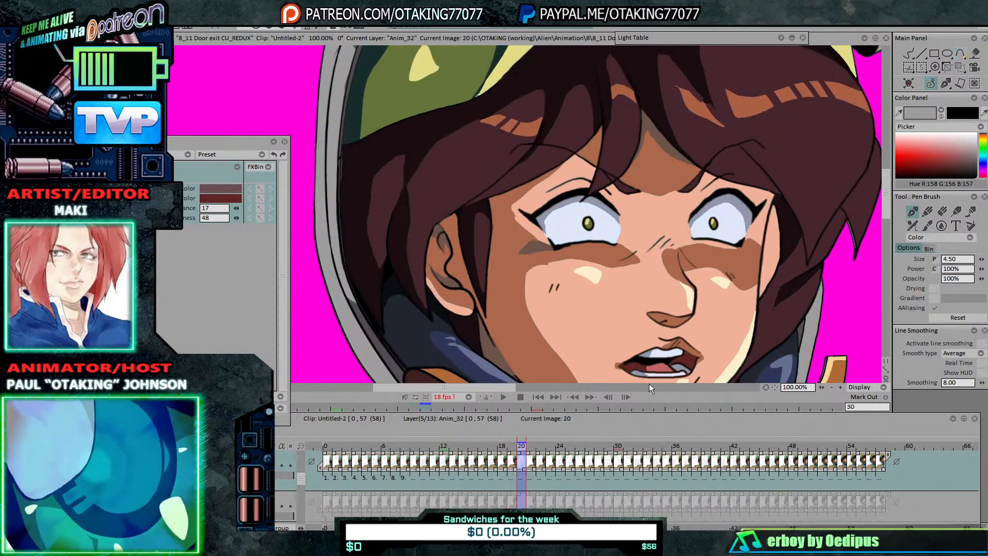
pyautogui.press('Left')
pyautogui.press('Right')
pyautogui.press('Left')
pyautogui.press('Right')
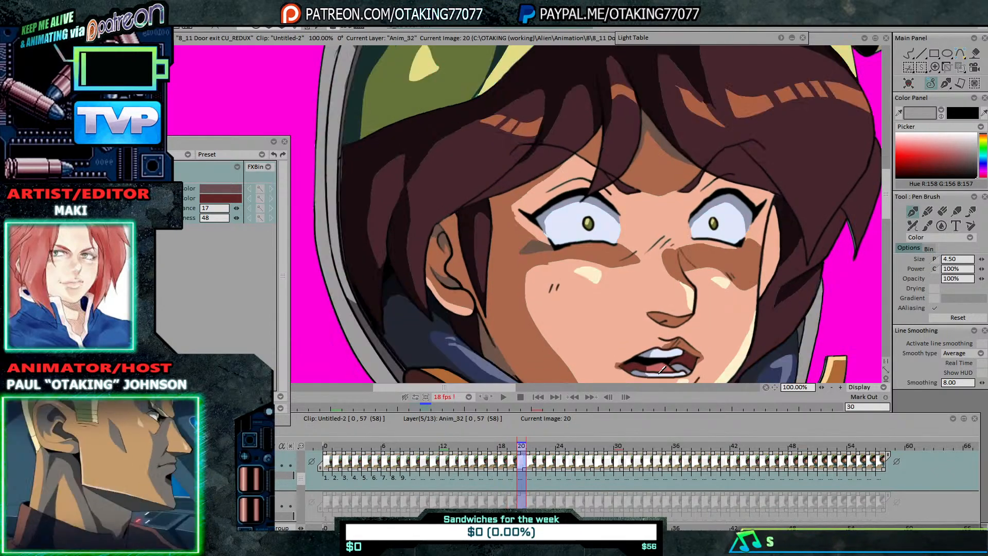
pyautogui.press('Left')
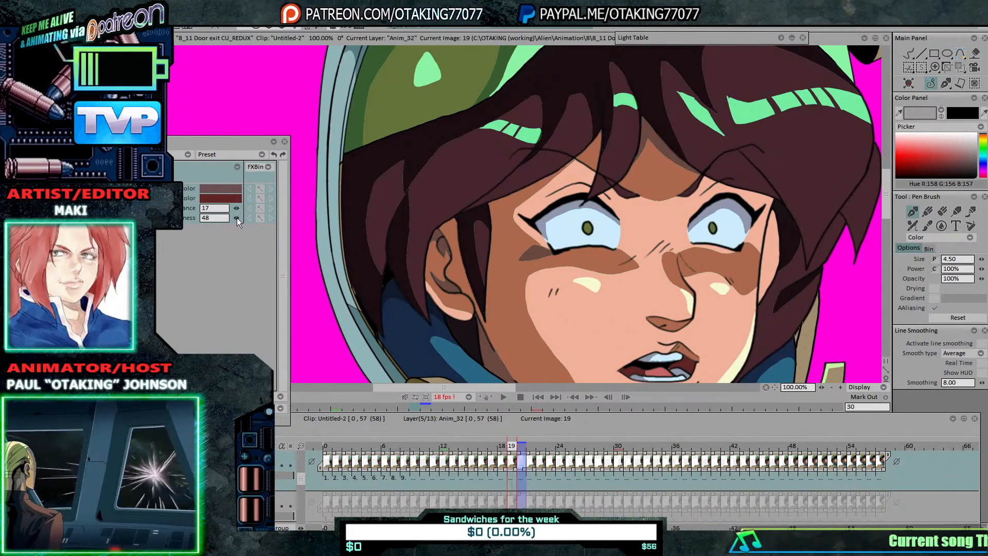
# Step: Set the mouth colour replacement to tolerance 6 and softness 33, and apply it to all images
pyautogui.moveTo(237, 218); pyautogui.dragTo(233, 207)
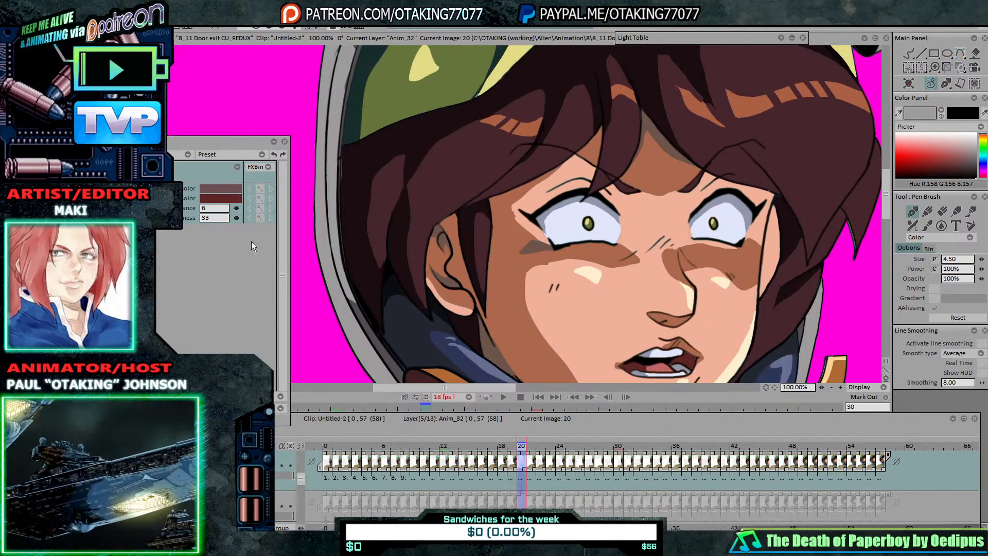
pyautogui.rightClick(513, 461)
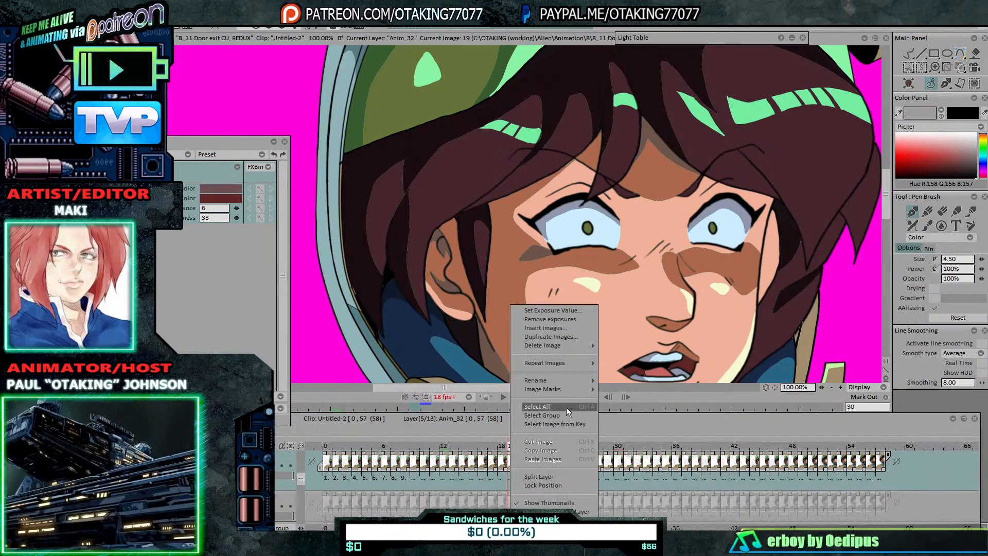
pyautogui.click(565, 406)
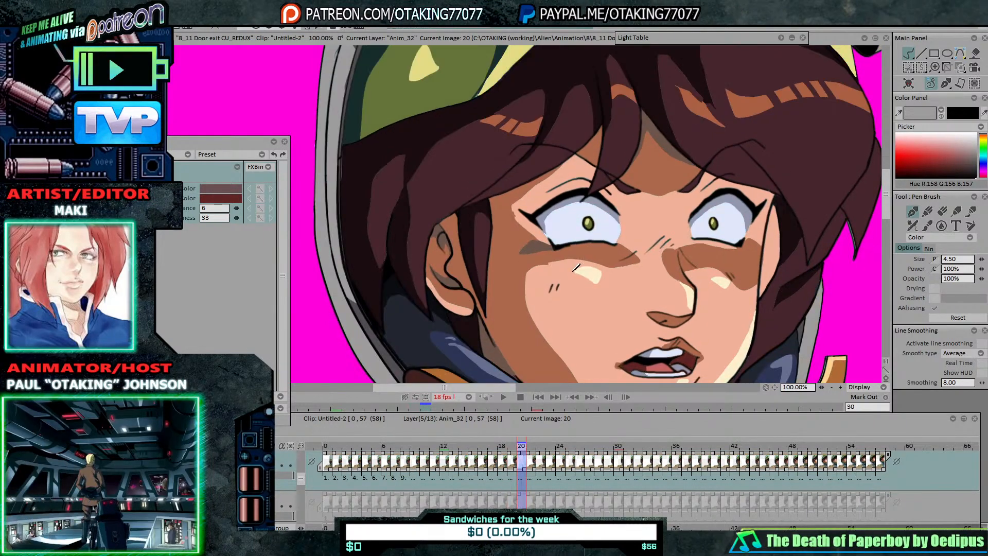
# Step: Sample the green hair highlight on frame 19 as the source colour and inspect the replaced highlight edges up close
pyautogui.press('Left')
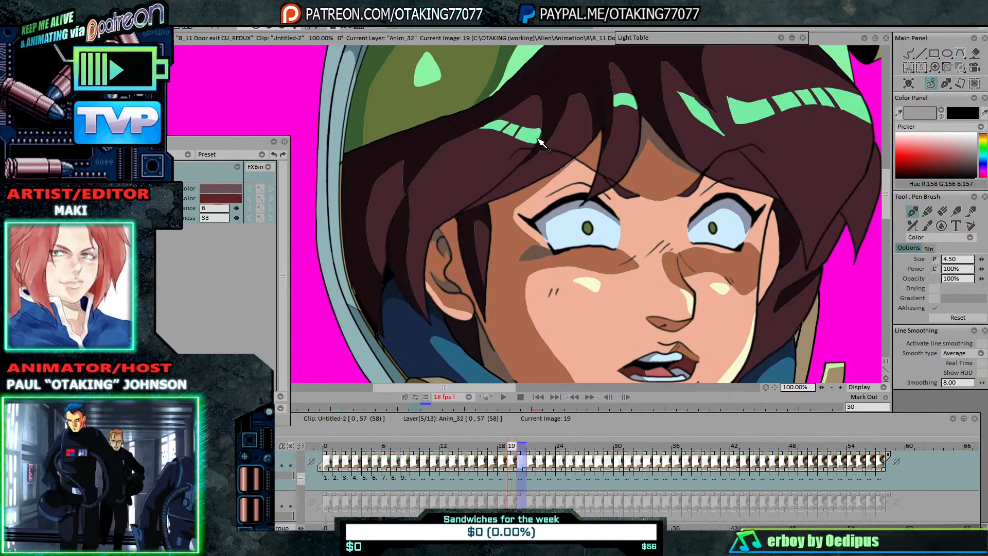
pyautogui.click(540, 141)
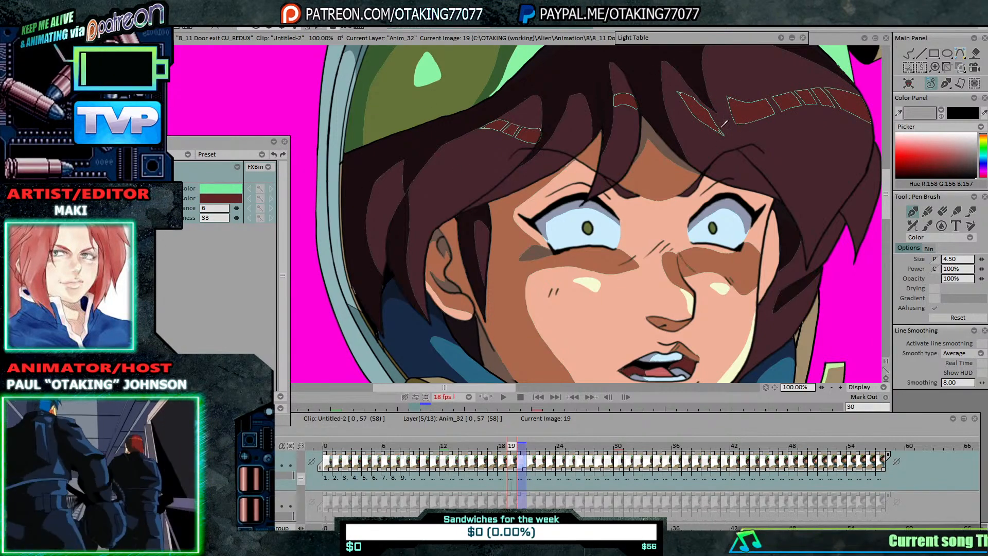
pyautogui.scroll(7, 762, 109)
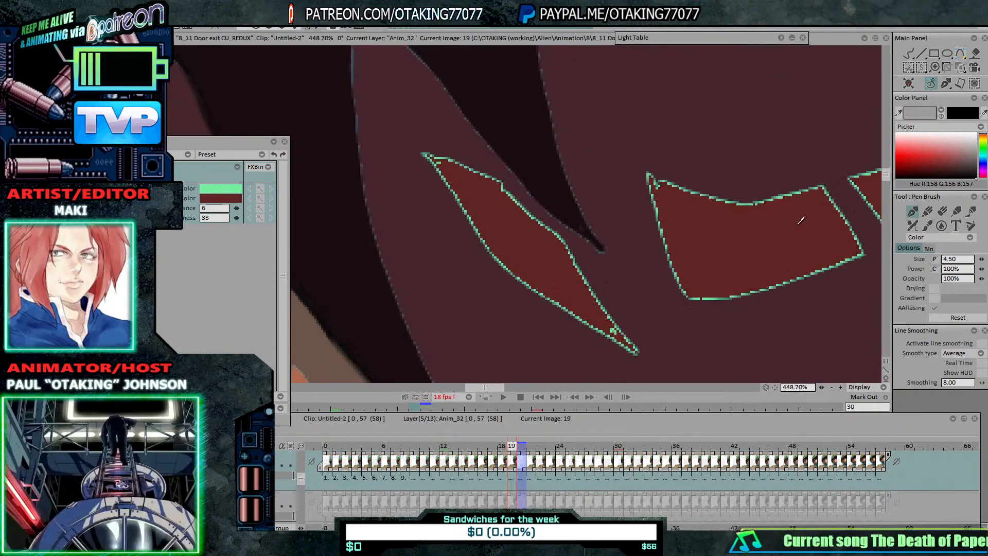
pyautogui.moveTo(775, 228); pyautogui.dragTo(774, 229)
# Step: Try a tolerance of 130 on the green hair highlight replacement and check its effect on the whole head
pyautogui.moveTo(236, 208)
pyautogui.mouseDown()
pyautogui.moveTo(288, 209)
pyautogui.moveTo(246, 209)
pyautogui.mouseUp()
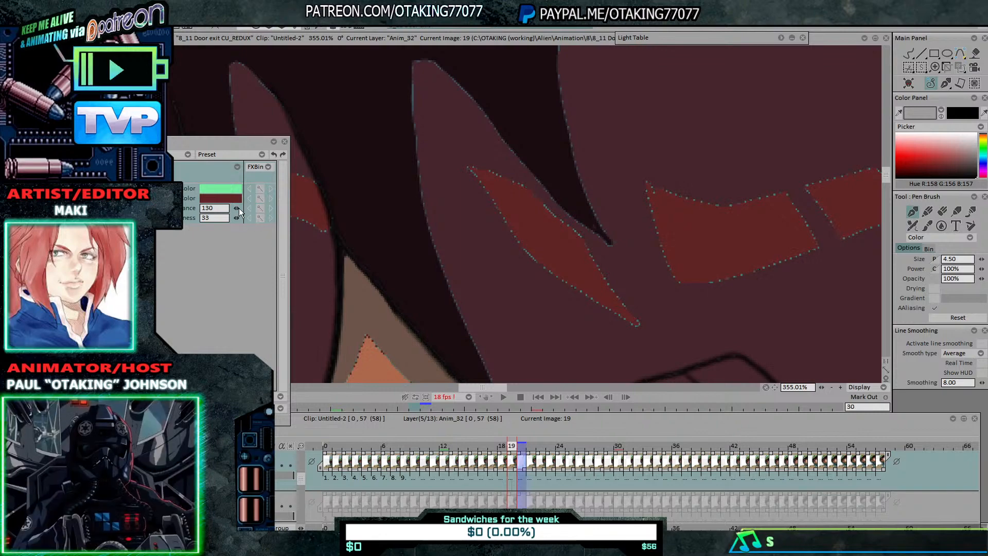
pyautogui.moveTo(399, 297); pyautogui.dragTo(607, 157)
pyautogui.moveTo(692, 188); pyautogui.dragTo(595, 186)
pyautogui.moveTo(673, 252); pyautogui.dragTo(590, 214)
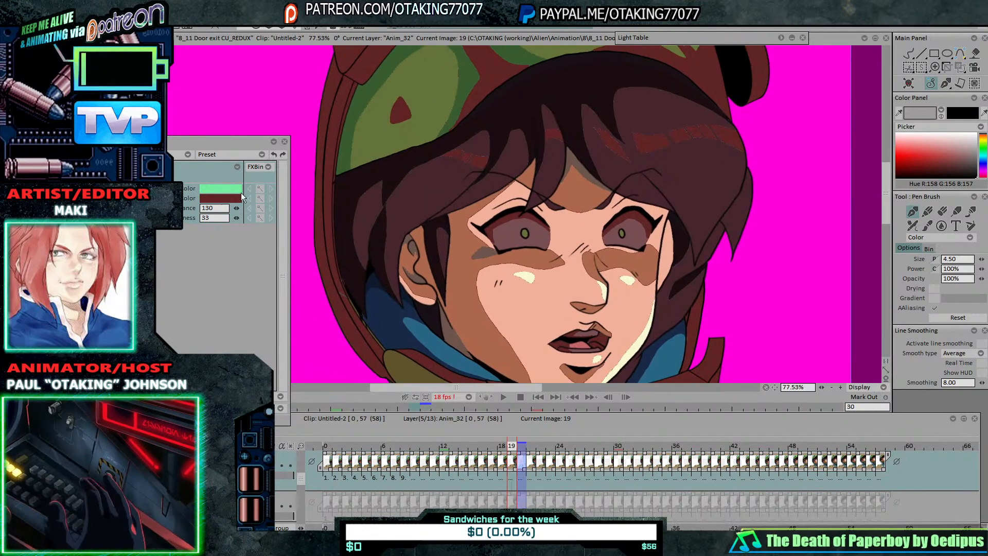
# Step: Adjust the hair highlight replacement to tolerance 20 and softness 56
pyautogui.moveTo(236, 208); pyautogui.dragTo(232, 215)
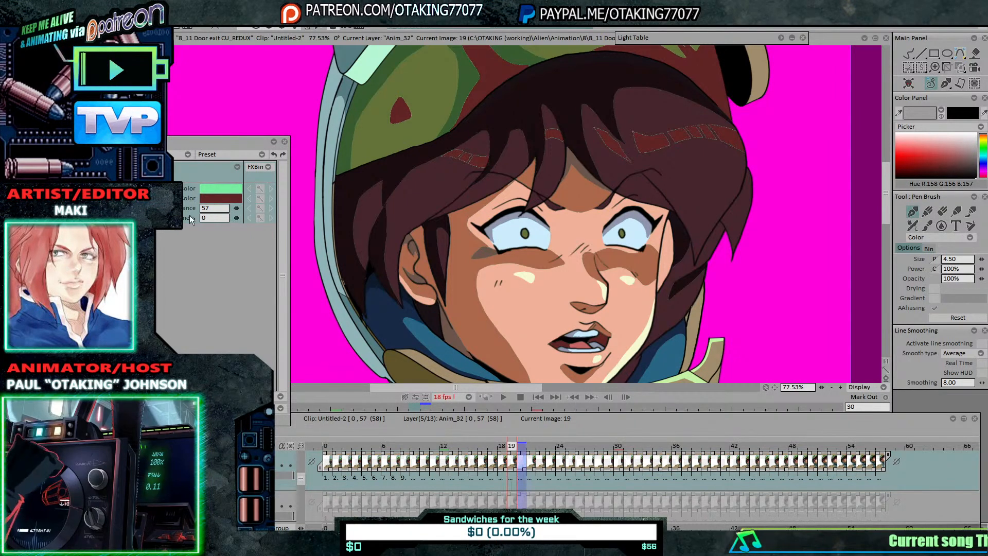
pyautogui.moveTo(236, 218); pyautogui.dragTo(393, 224)
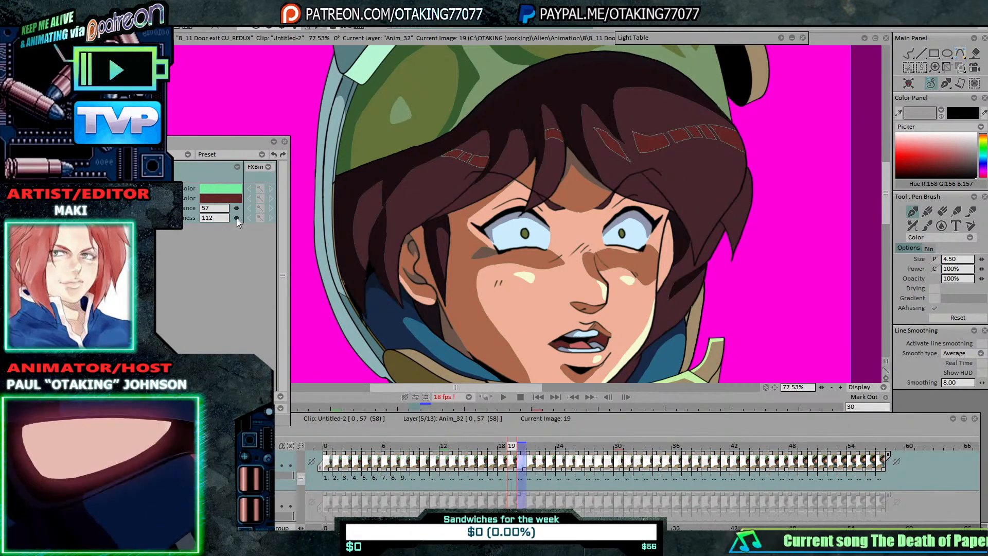
pyautogui.moveTo(231, 218); pyautogui.dragTo(235, 218)
pyautogui.moveTo(312, 230); pyautogui.dragTo(314, 230)
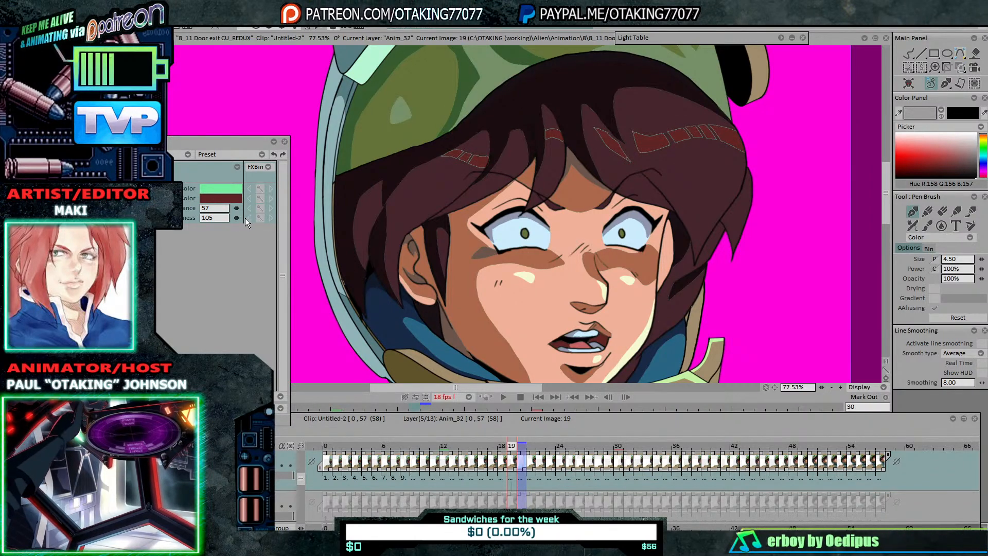
pyautogui.moveTo(253, 220); pyautogui.dragTo(167, 229)
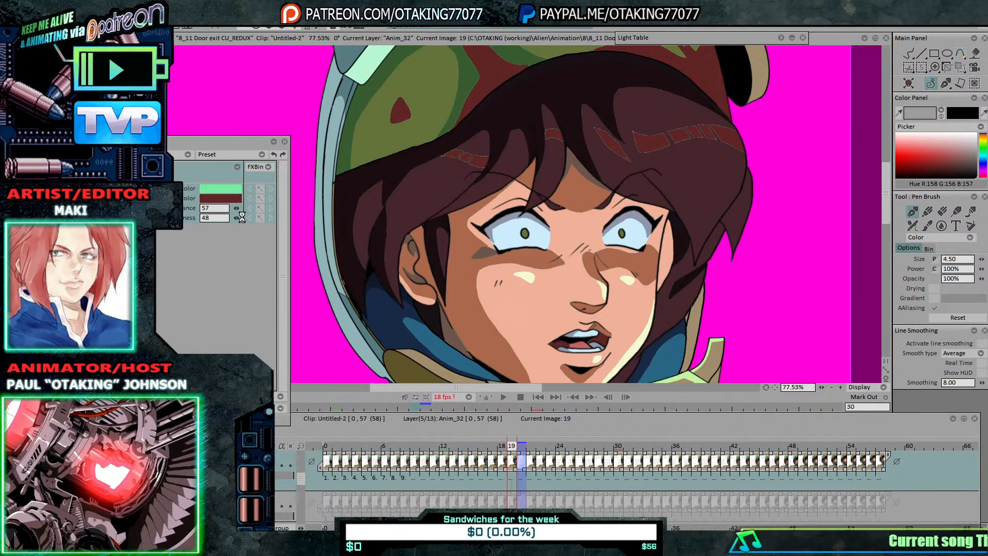
pyautogui.moveTo(242, 217); pyautogui.dragTo(232, 208)
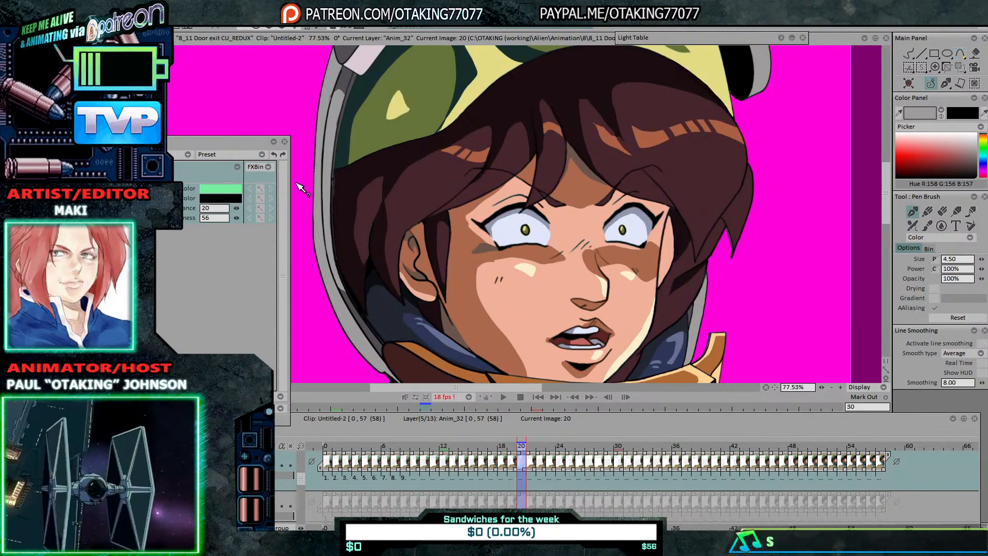
# Step: Use frame 20's orange-brown hair highlight as the replacement colour and apply it to all images
pyautogui.click(481, 157)
pyautogui.press('Left')
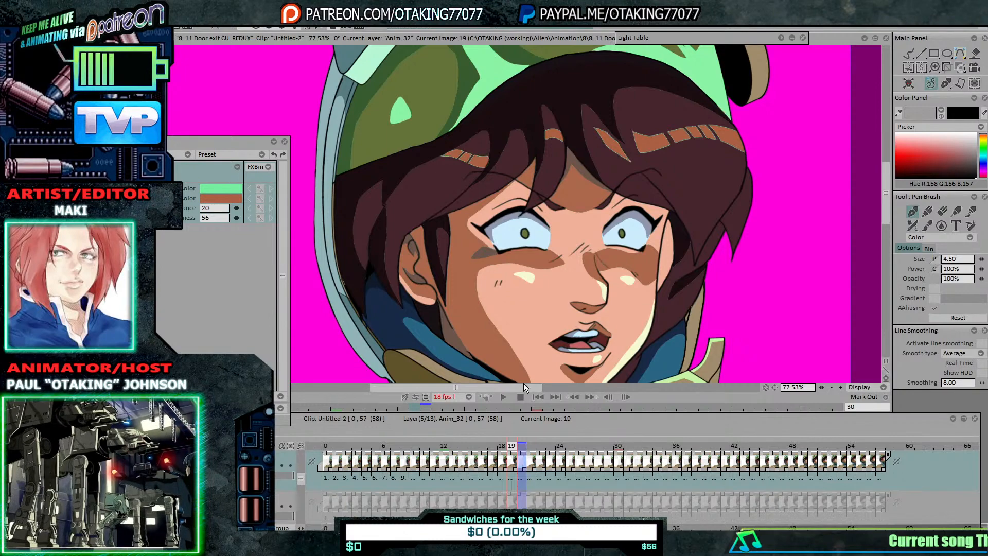
pyautogui.rightClick(512, 461)
pyautogui.click(561, 406)
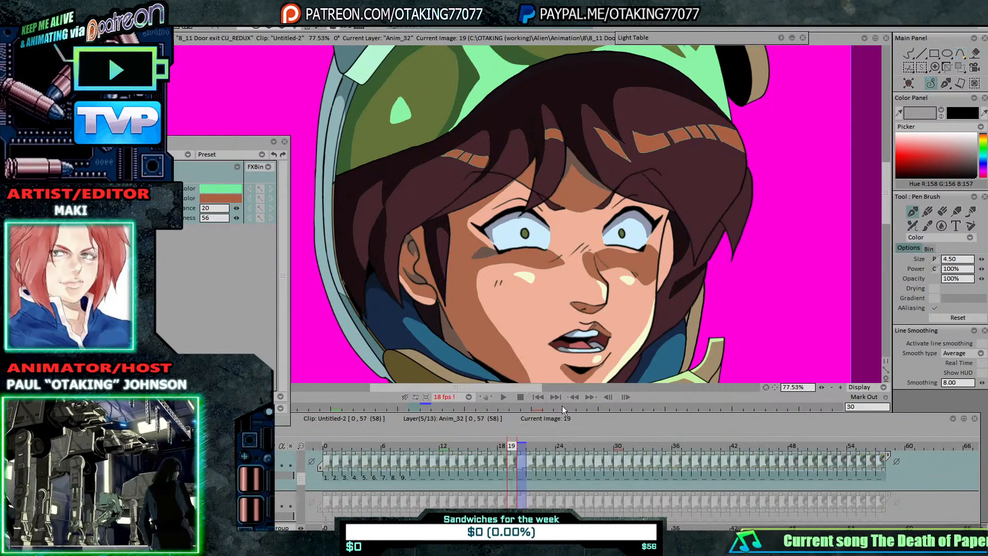
pyautogui.click(236, 418)
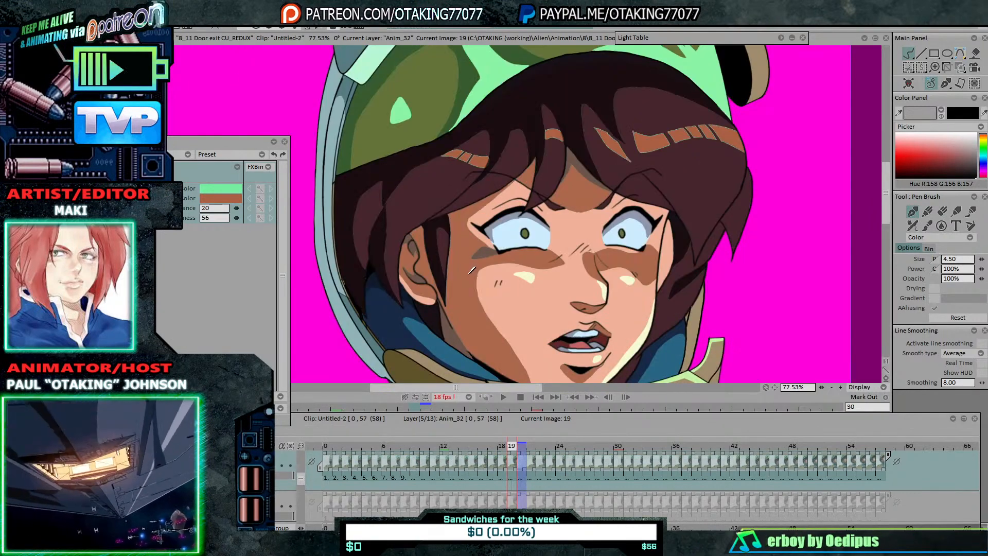
# Step: Flip between frames 19 and 20 to examine the recoloured hair highlights and the remaining colour differences
pyautogui.press('Right')
pyautogui.press('Left')
pyautogui.press('Right')
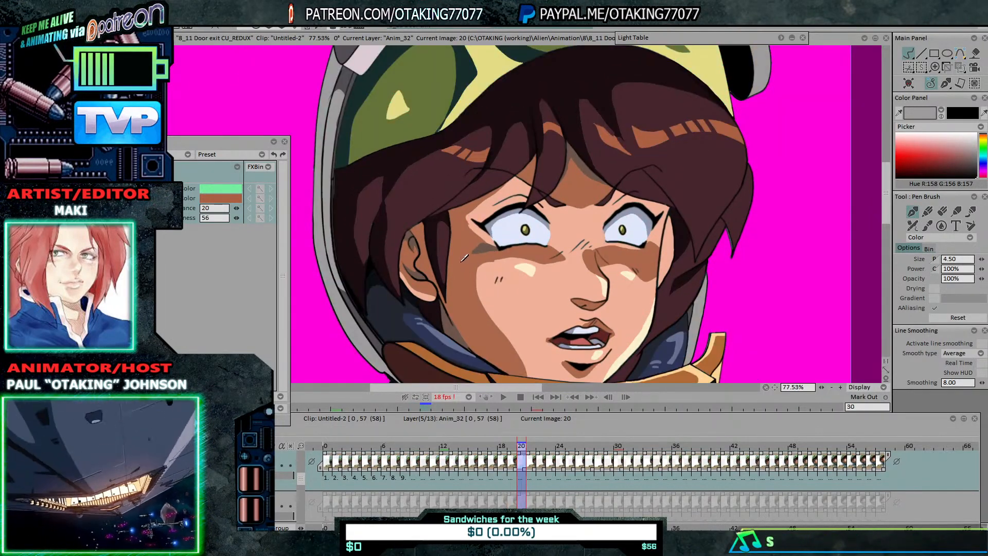
pyautogui.press('Left')
pyautogui.press('Right')
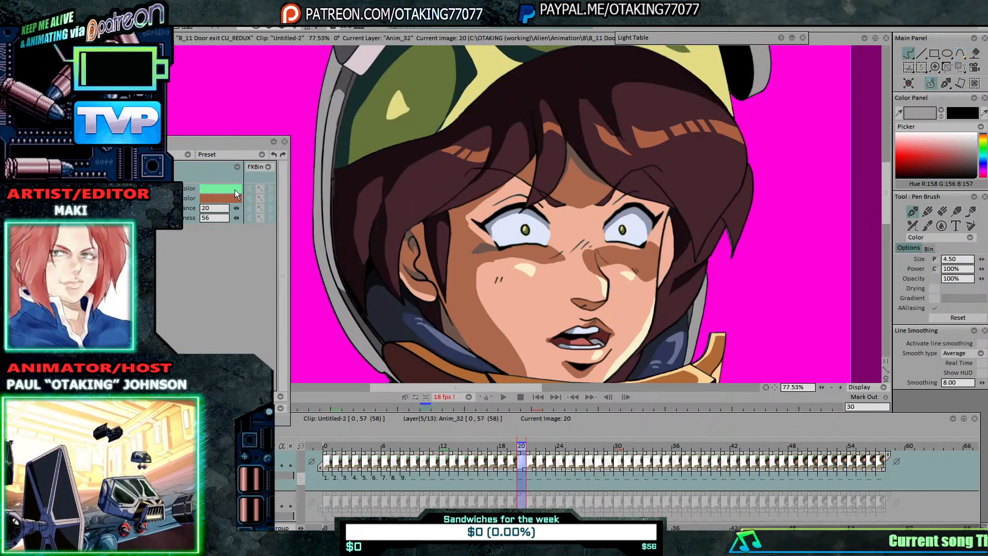
# Step: Try replacing the lighter blue of frame 19's suit collar with frame 20's navy and compare both frames
pyautogui.press('Left')
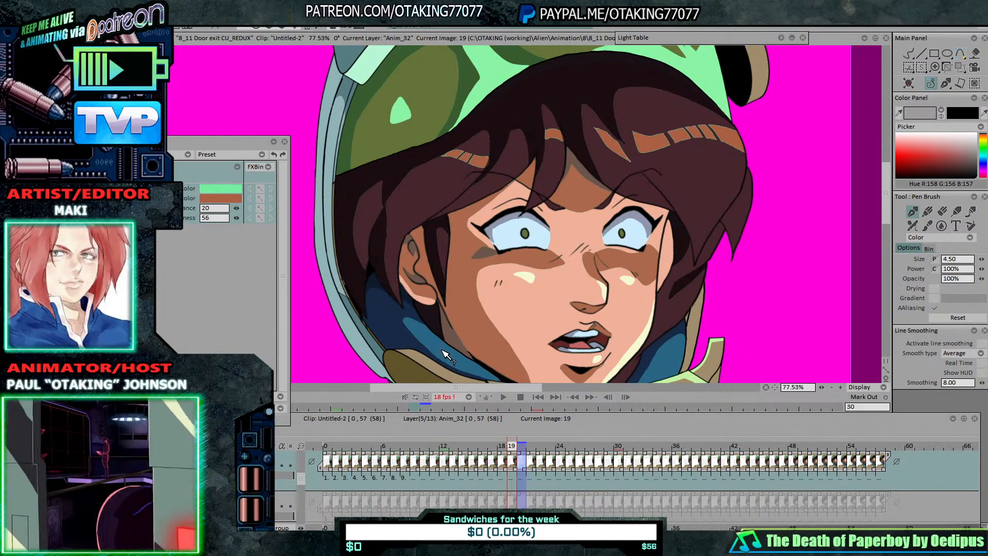
pyautogui.press('Right')
pyautogui.moveTo(229, 197); pyautogui.dragTo(444, 350)
pyautogui.press('Left')
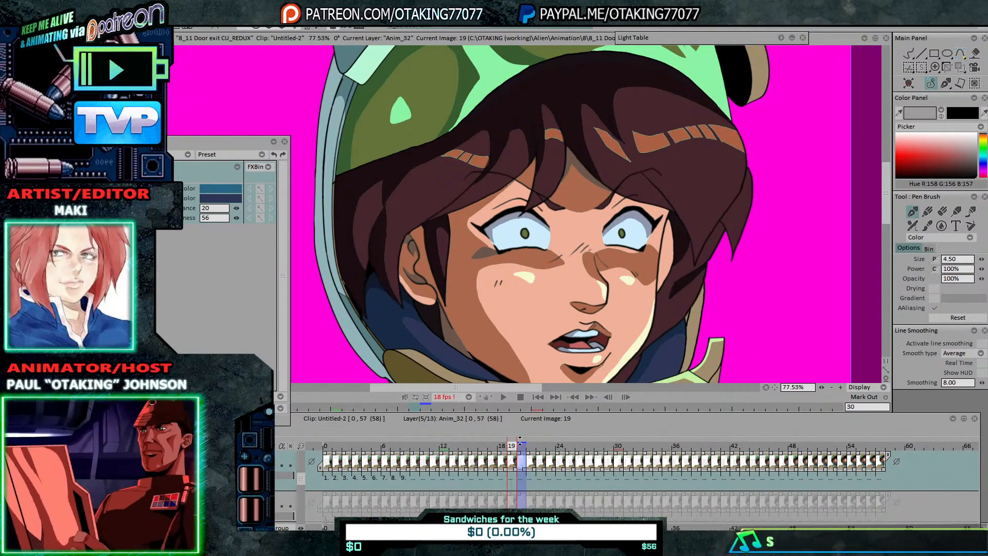
pyautogui.press('Right')
pyautogui.press('Left')
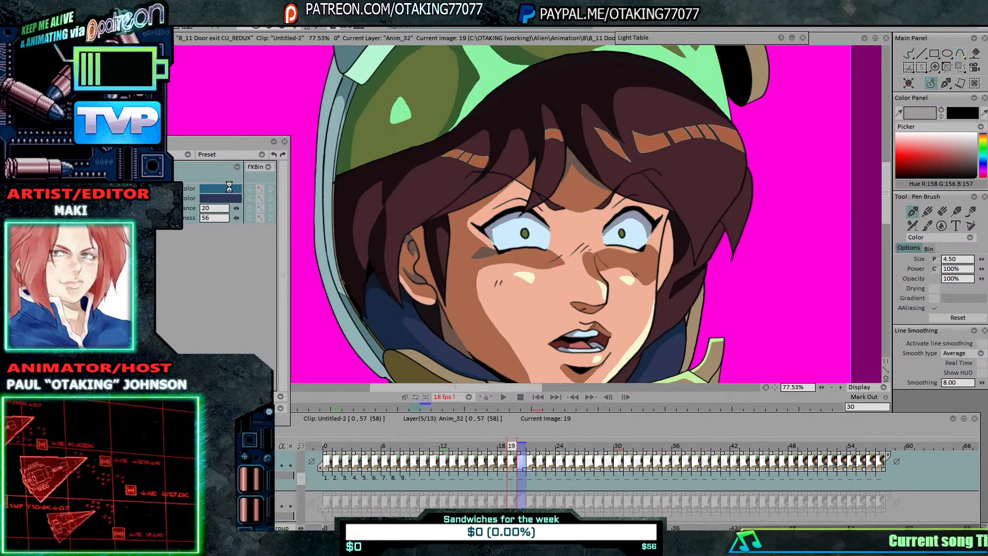
# Step: Replace frame 19's dark collar shadow with the dark navy from frame 20 and apply it to all images
pyautogui.moveTo(229, 197); pyautogui.dragTo(388, 308)
pyautogui.press('Right')
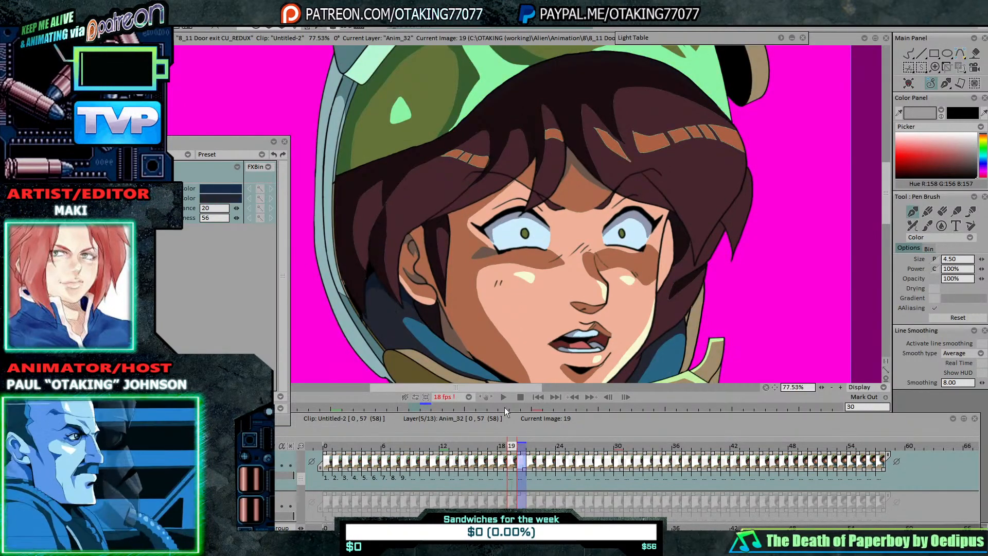
pyautogui.rightClick(520, 458)
pyautogui.click(554, 408)
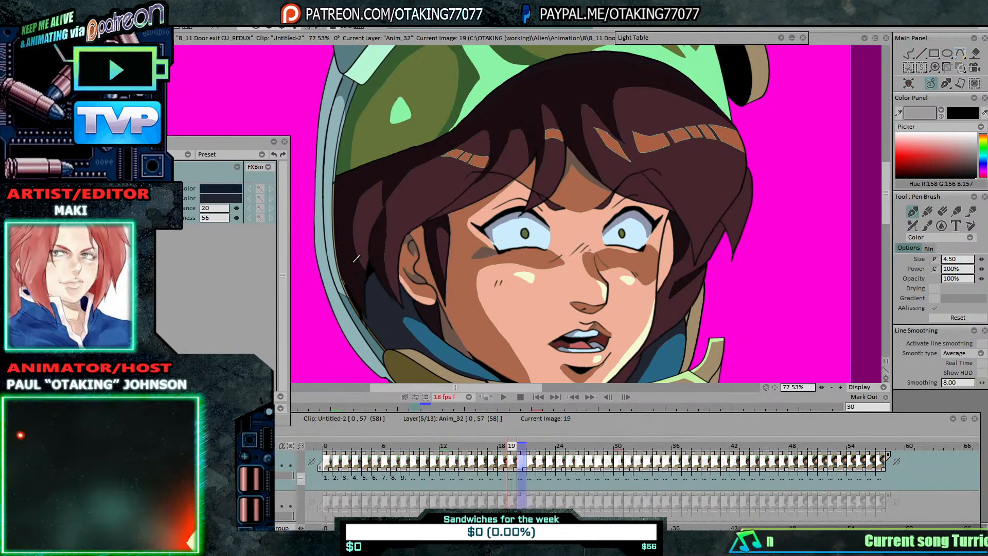
# Step: Use frame 20's near-black navy as the replacement for the collar shadow and apply it to all images
pyautogui.press('Right')
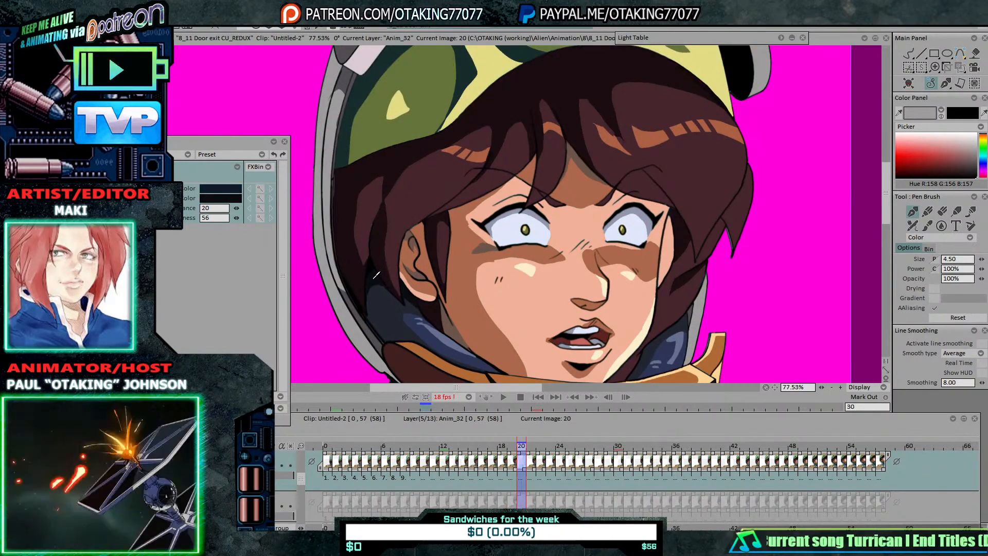
pyautogui.press('Left')
pyautogui.click(504, 438)
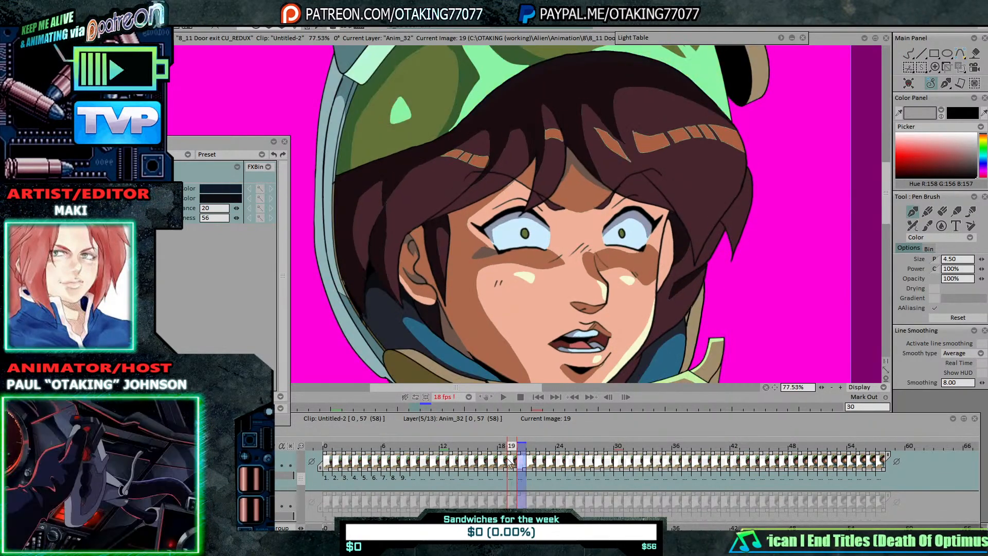
pyautogui.rightClick(509, 461)
pyautogui.click(565, 406)
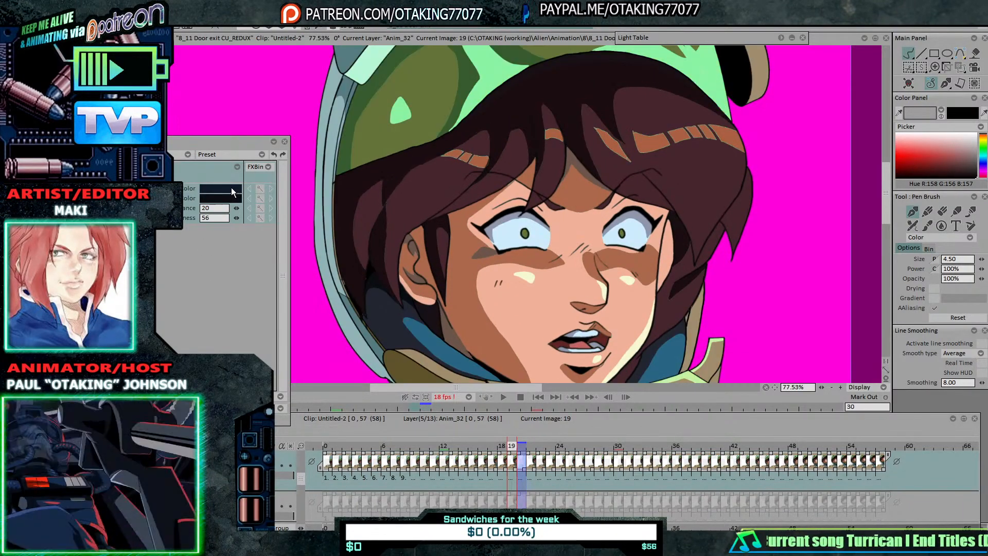
# Step: Replace the lighter blue of frame 19's collar with frame 20's navy across all images
pyautogui.click(445, 357)
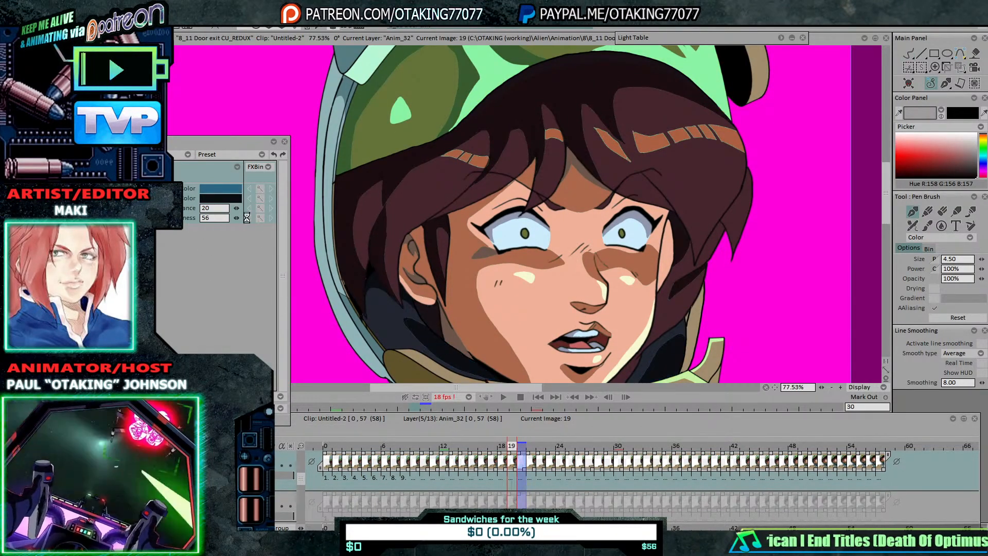
pyautogui.press('Right')
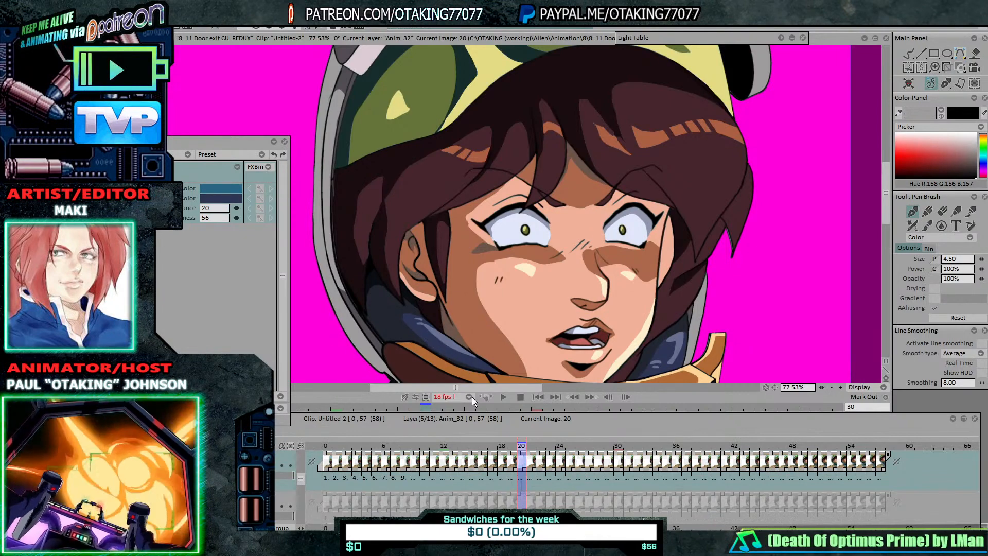
pyautogui.rightClick(513, 455)
pyautogui.click(562, 404)
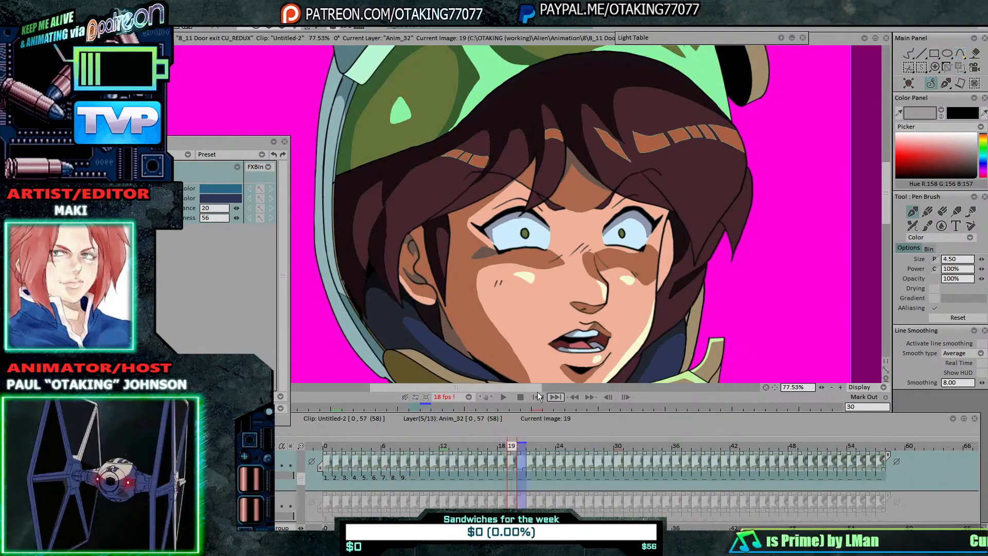
pyautogui.click(241, 417)
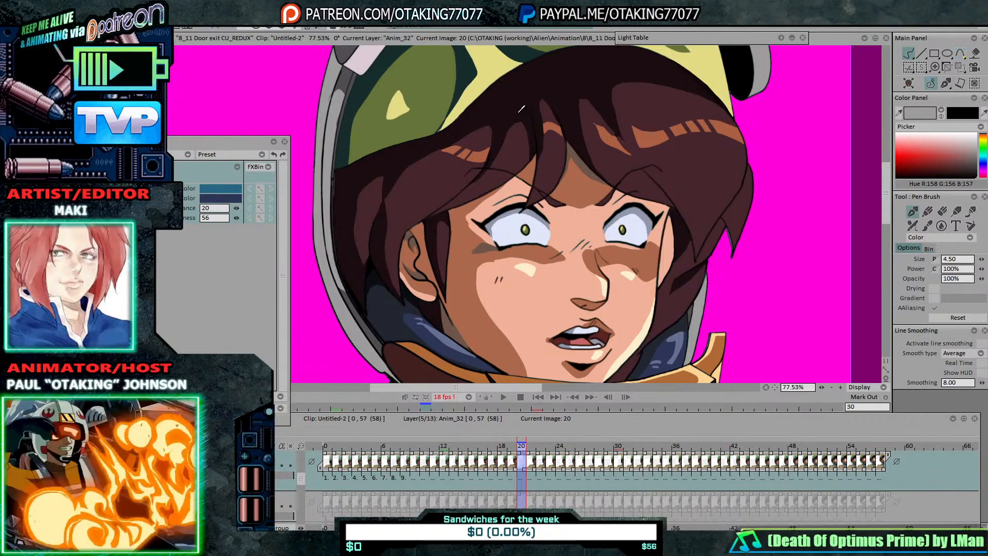
# Step: Replace the helmet's light green on frame 19 with frame 20's pale yellow and apply it to all images
pyautogui.scroll(3, 521, 108)
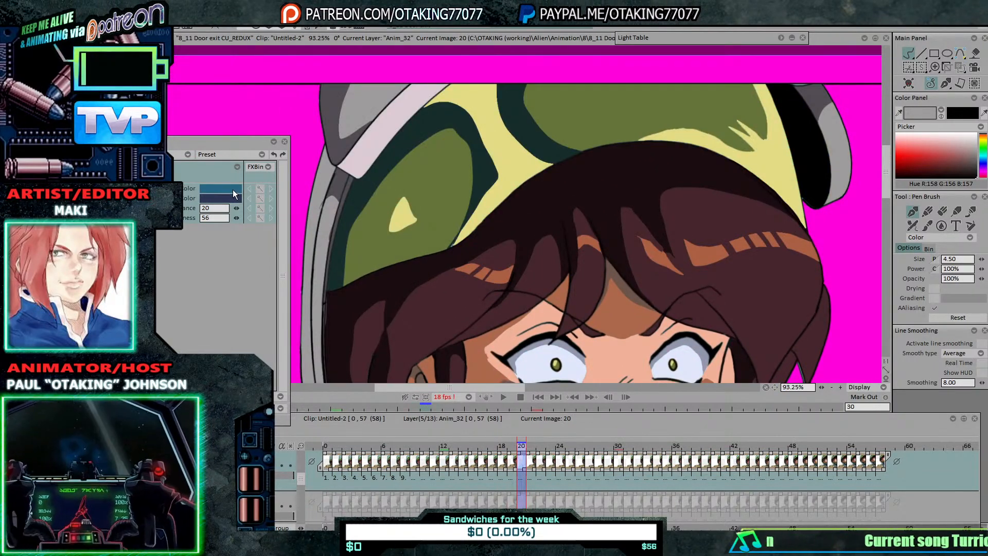
pyautogui.press('Left')
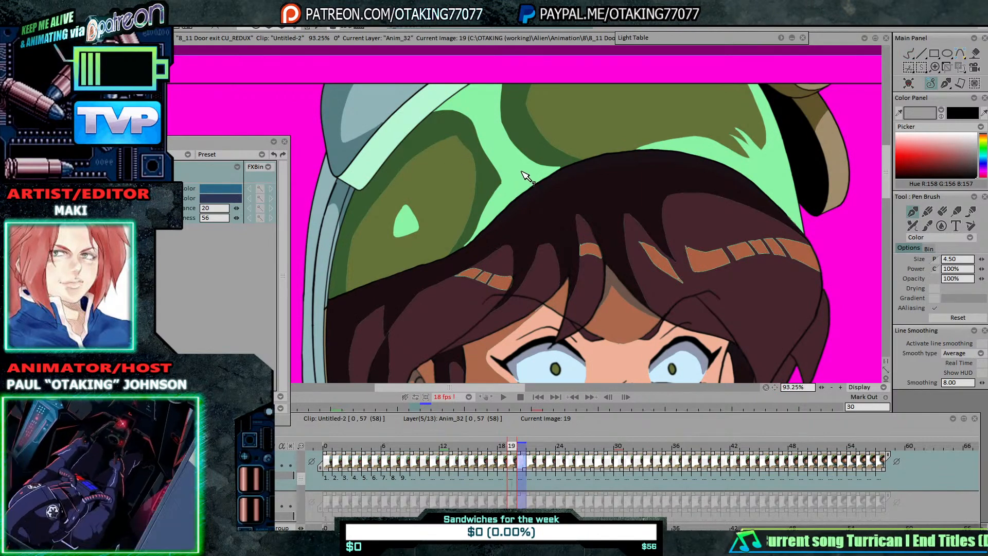
pyautogui.press('Right')
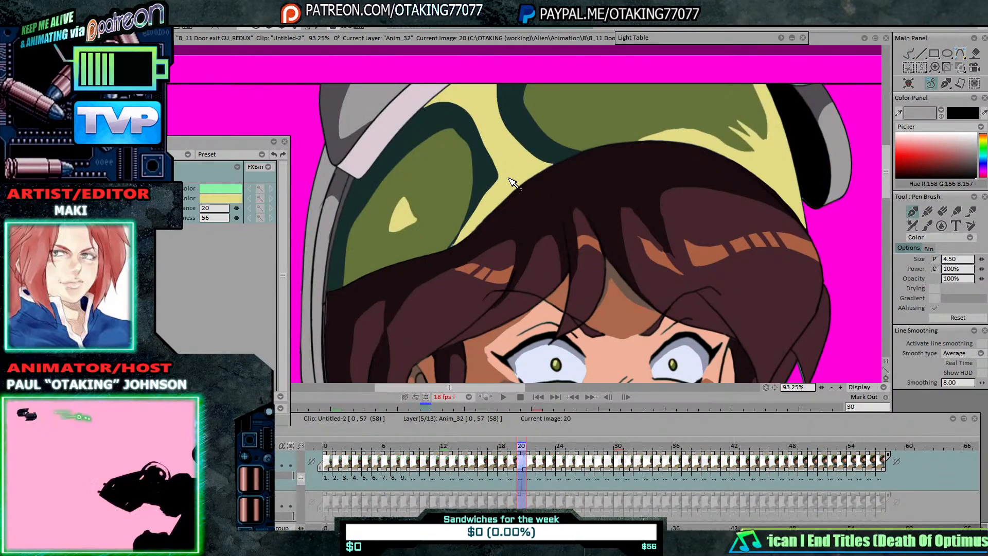
pyautogui.press('Left')
pyautogui.rightClick(512, 461)
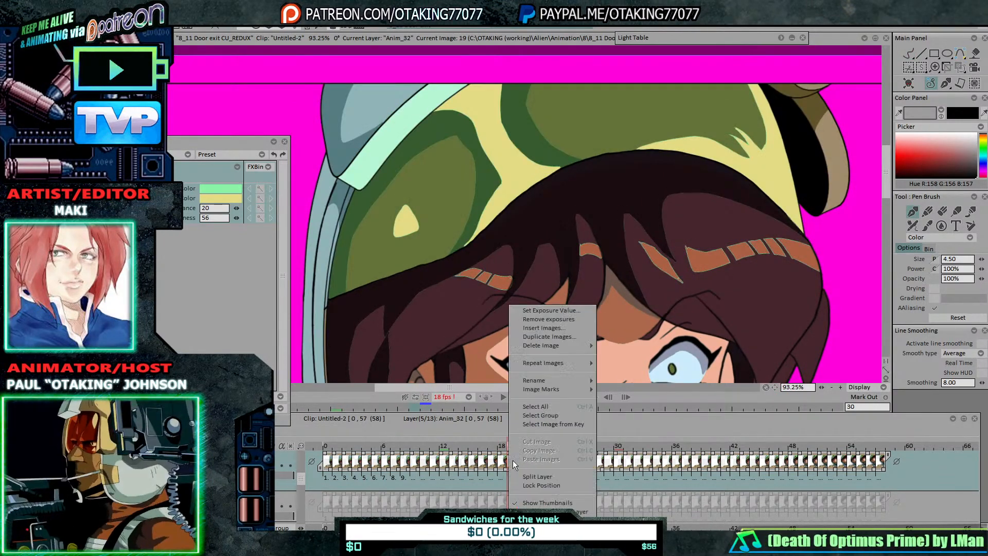
pyautogui.click(535, 407)
pyautogui.click(221, 419)
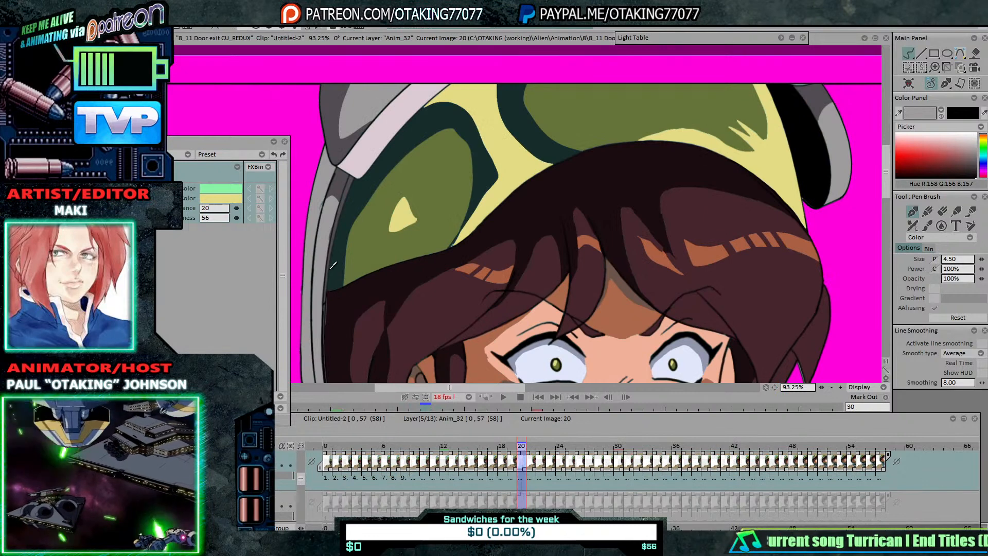
# Step: Replace the dark green borders of the helmet markings with frame 20's dark teal across all images
pyautogui.press('Left')
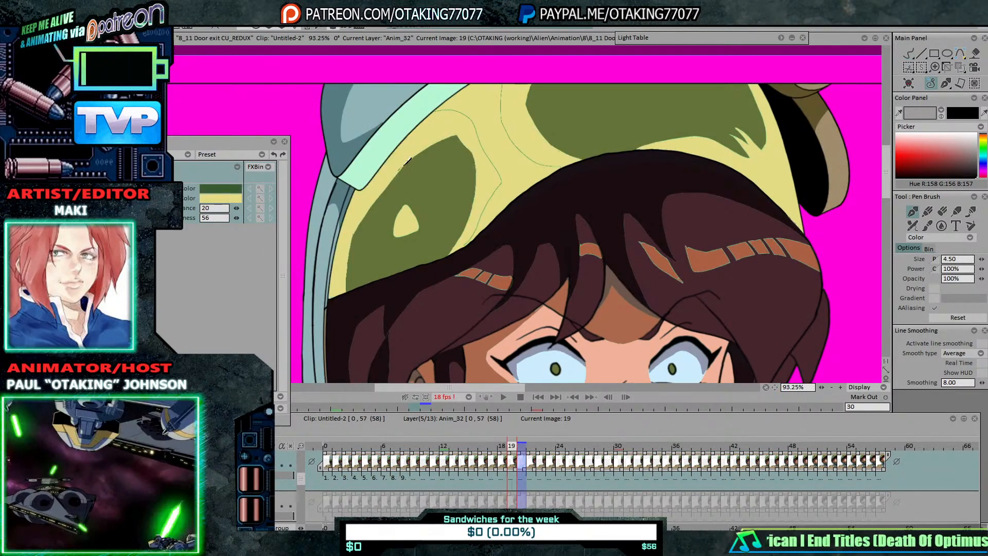
pyautogui.moveTo(232, 198); pyautogui.dragTo(484, 174)
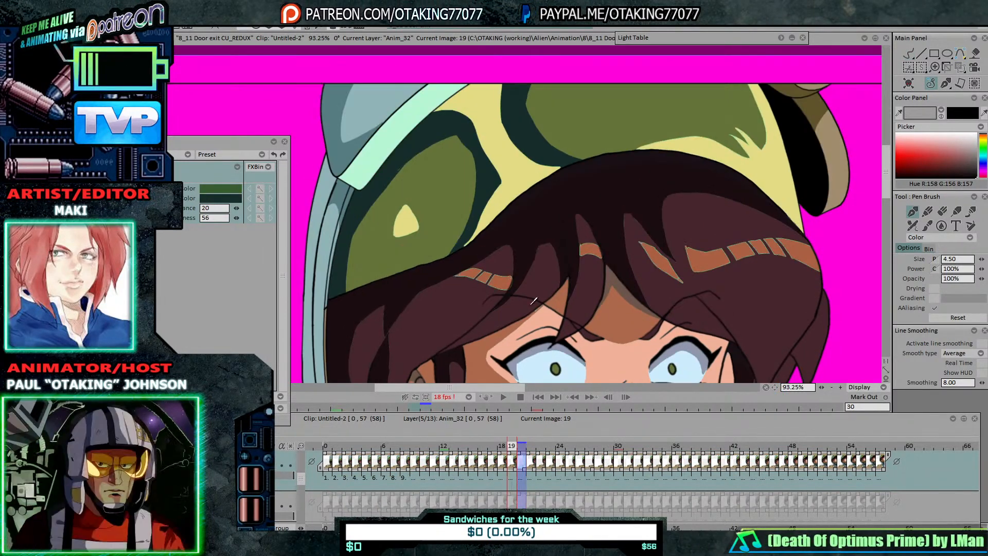
pyautogui.rightClick(522, 452)
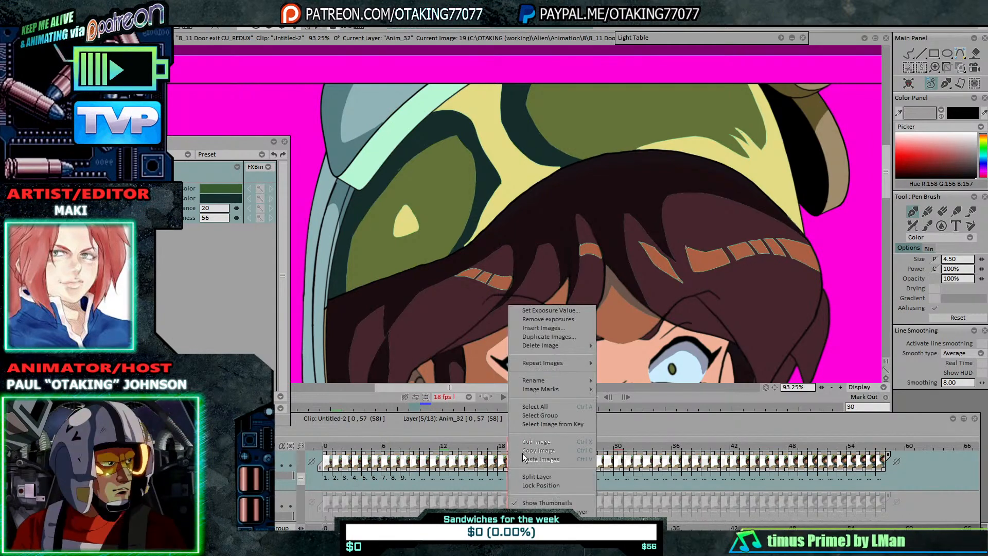
pyautogui.click(562, 406)
pyautogui.click(234, 418)
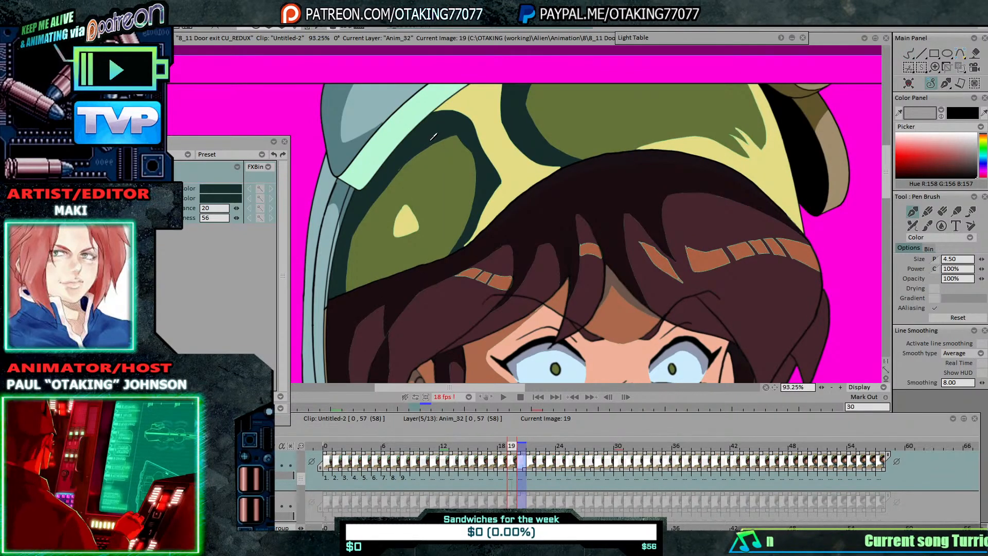
# Step: Resample the helmet markings' dark teal borders on frames 19 and 20 and apply the corrected replacement to all images
pyautogui.press('Right')
pyautogui.press('Left')
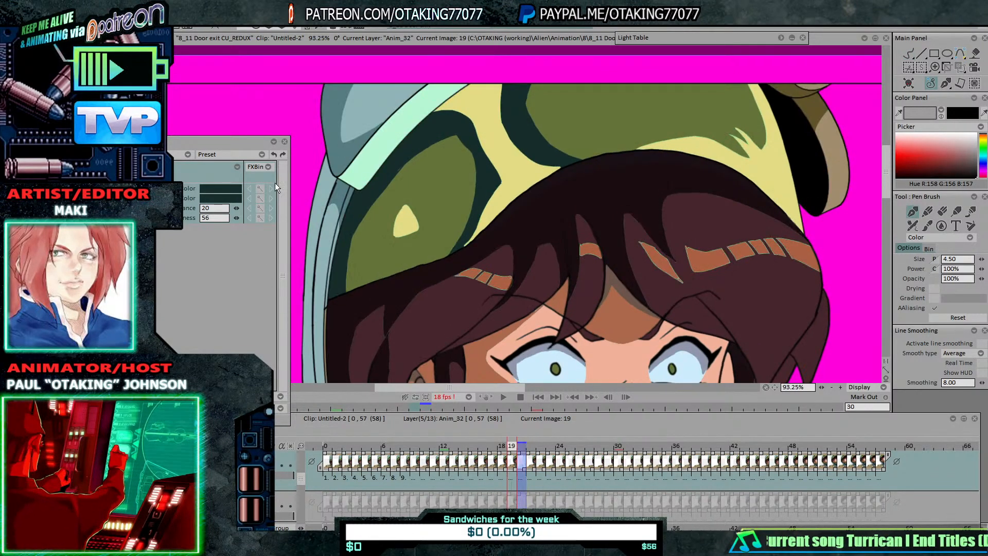
pyautogui.press('Right')
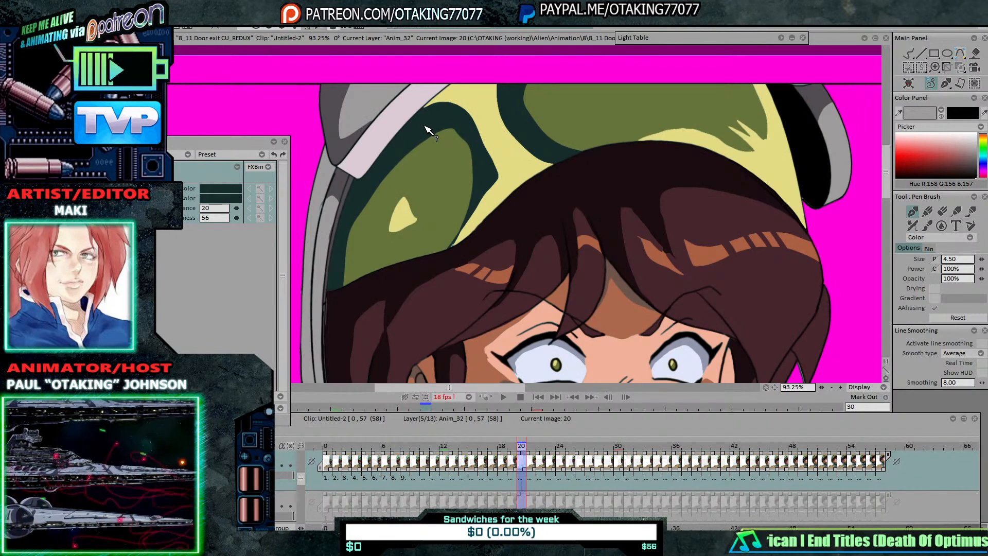
pyautogui.press('Left')
pyautogui.rightClick(503, 456)
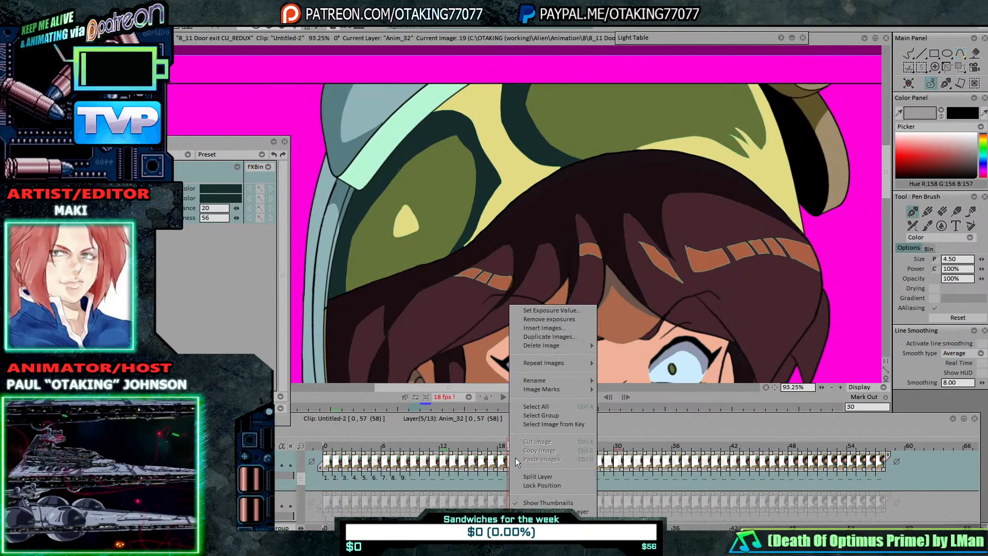
pyautogui.click(564, 405)
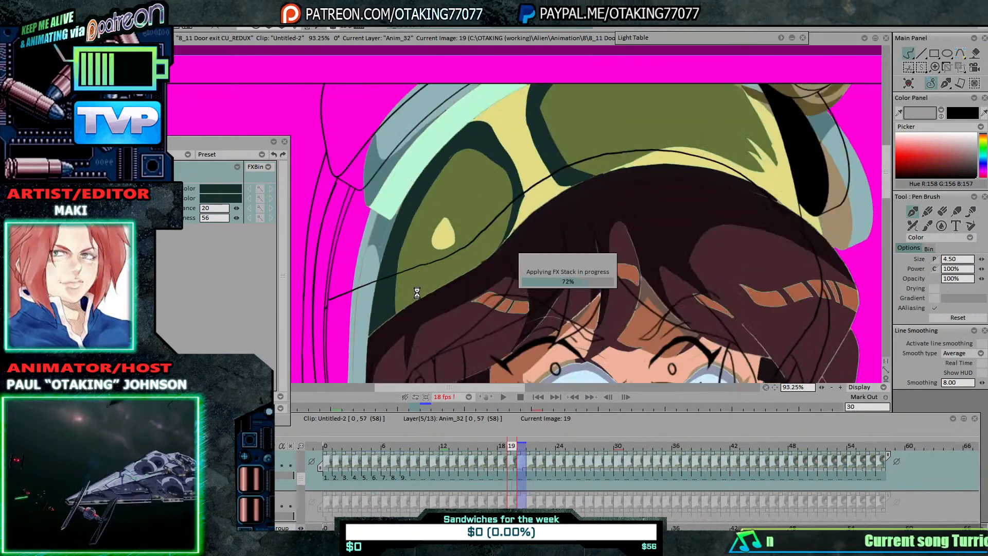
# Step: Compare frames 18, 19 and 20 to check how closely the helmet colours match
pyautogui.press('Left')
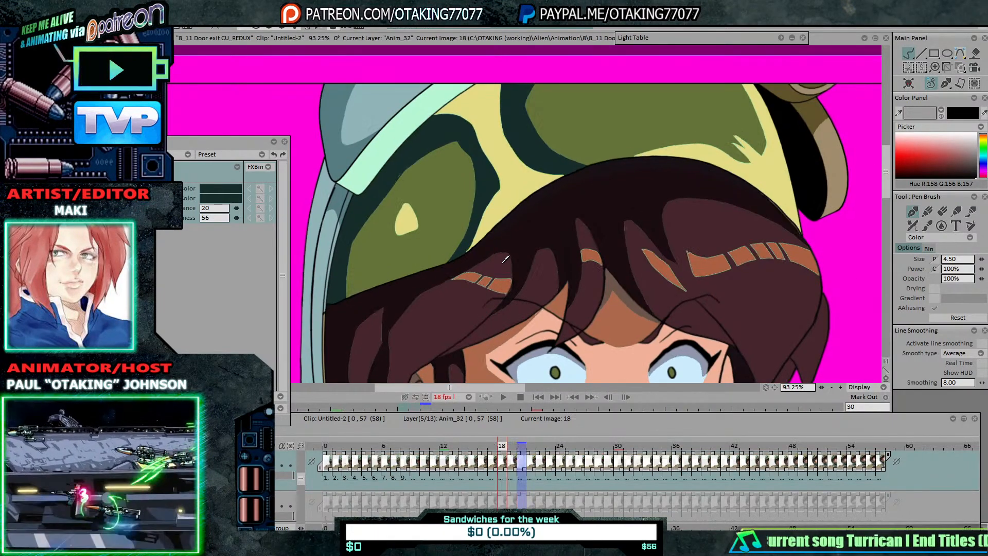
pyautogui.press('Right')
pyautogui.press('Right')
pyautogui.press('Left')
pyautogui.press('Right')
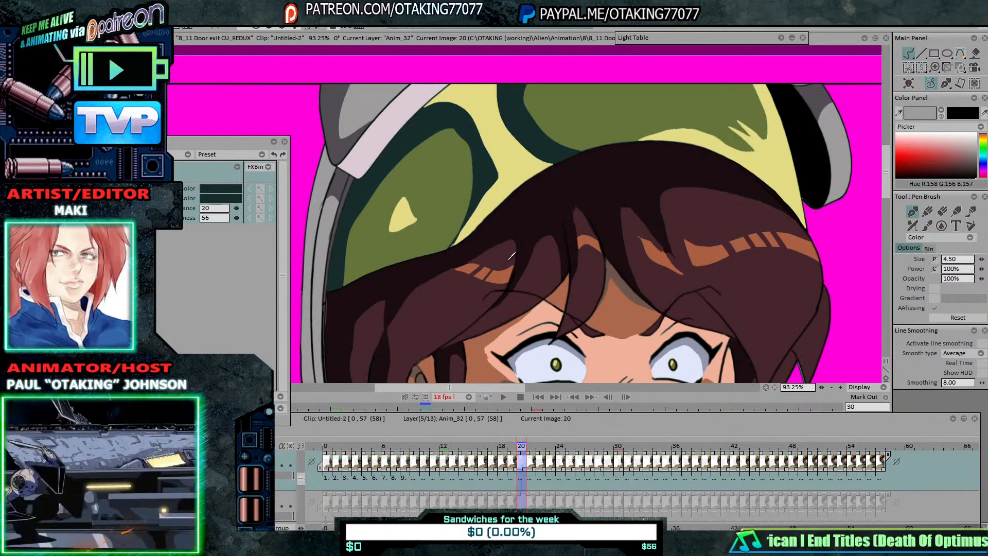
pyautogui.press('Left')
pyautogui.press('Right')
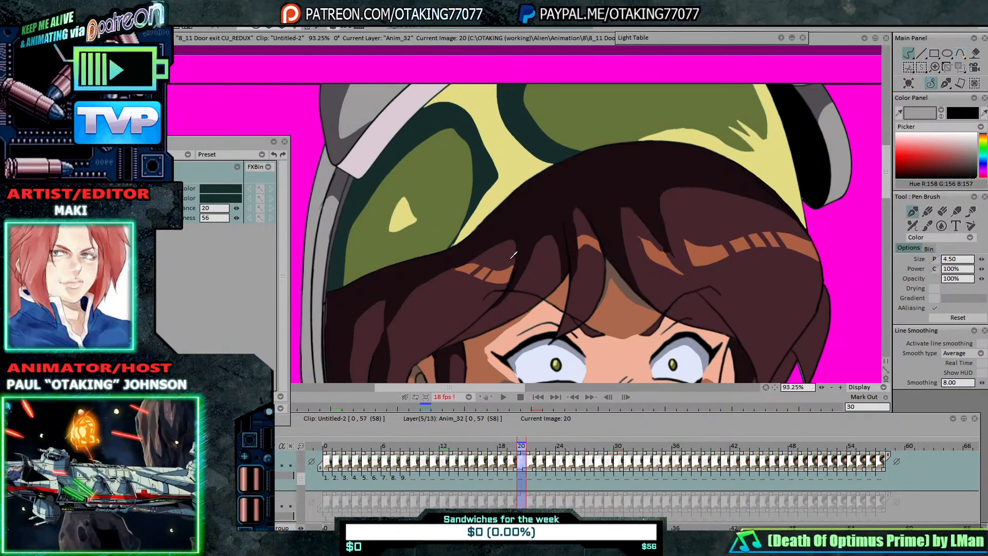
# Step: Replace the mint green helmet rim on frame 19 with frame 20's pale pinkish grey and apply it to all images
pyautogui.press('Left')
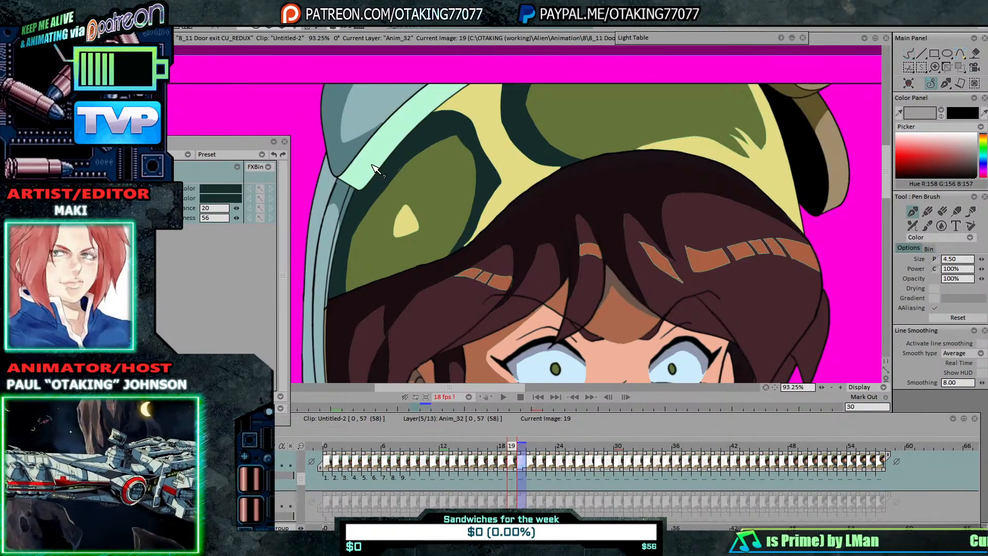
pyautogui.click(386, 151)
pyautogui.press('Right')
pyautogui.moveTo(239, 198); pyautogui.dragTo(370, 148)
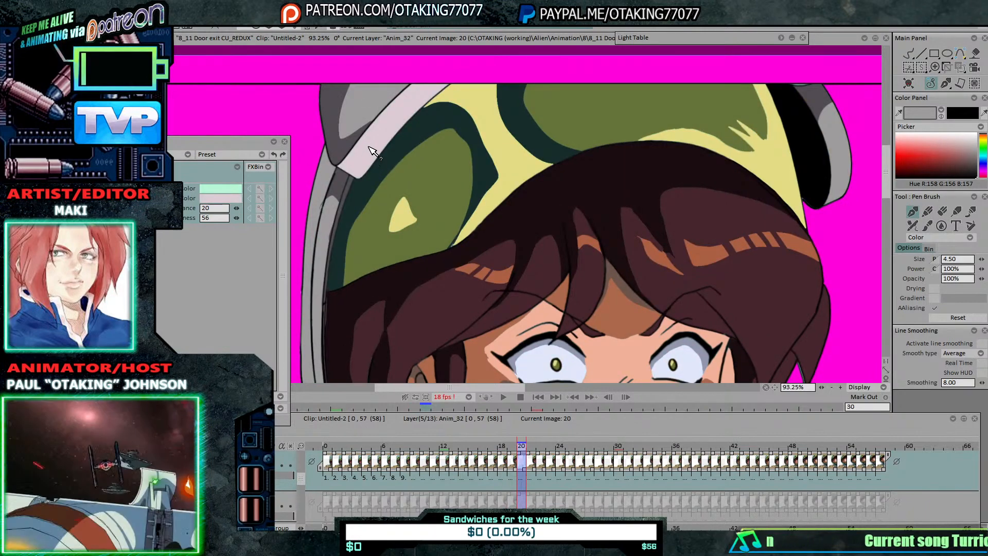
pyautogui.press('Left')
pyautogui.rightClick(510, 460)
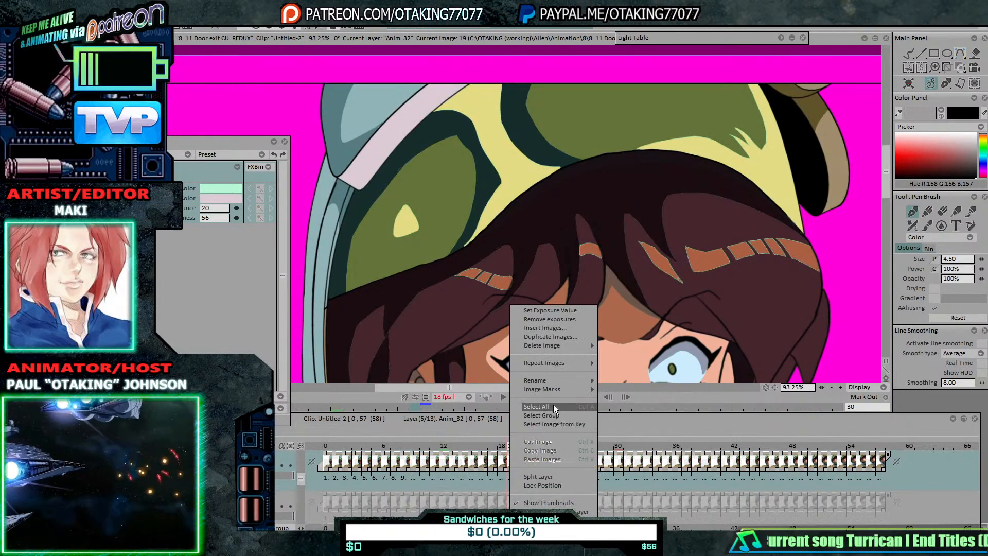
pyautogui.click(554, 406)
pyautogui.click(232, 417)
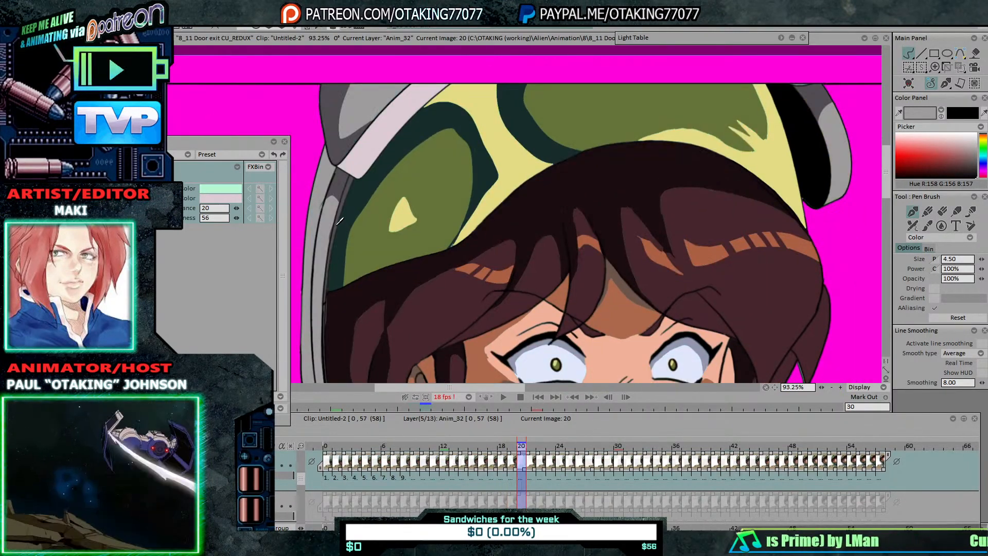
# Step: Replace the pale greyish teal of frame 19's helmet shell with frame 20's mid grey and apply it to all images
pyautogui.click(374, 114)
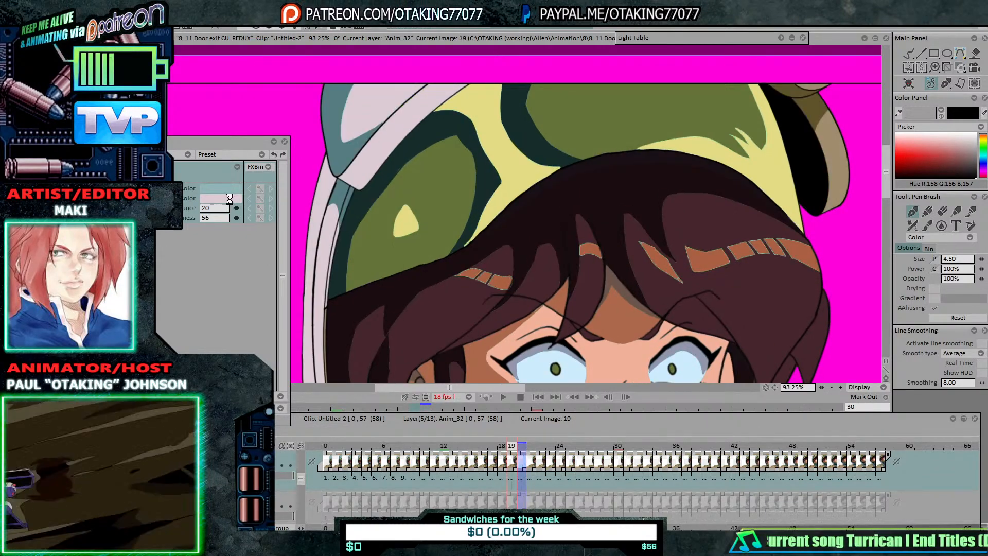
pyautogui.press('Right')
pyautogui.click(231, 198)
pyautogui.click(363, 114)
pyautogui.press('Left')
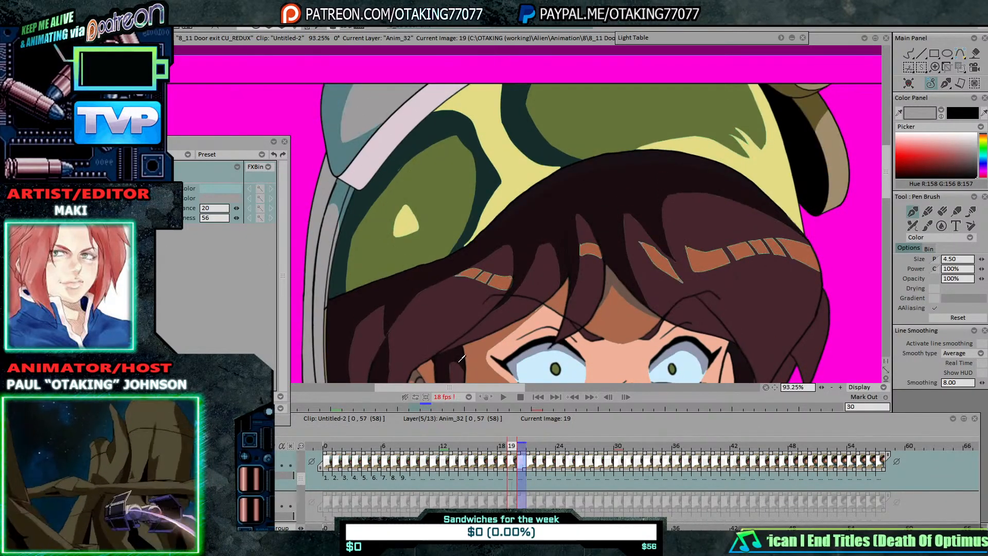
pyautogui.rightClick(521, 452)
pyautogui.click(566, 407)
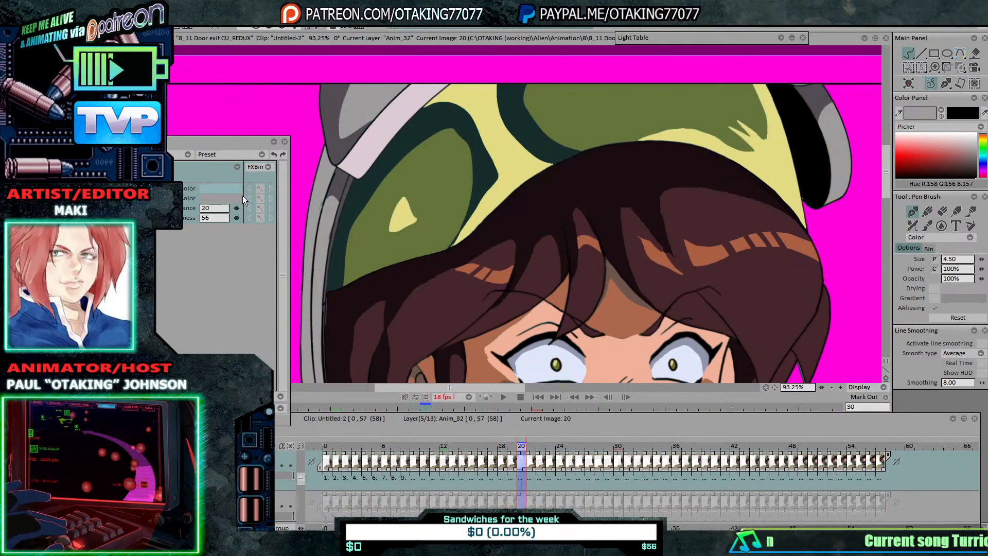
# Step: Replace the teal shadow on frame 19's helmet shell with frame 20's dark grey and apply it to all images
pyautogui.click(231, 186)
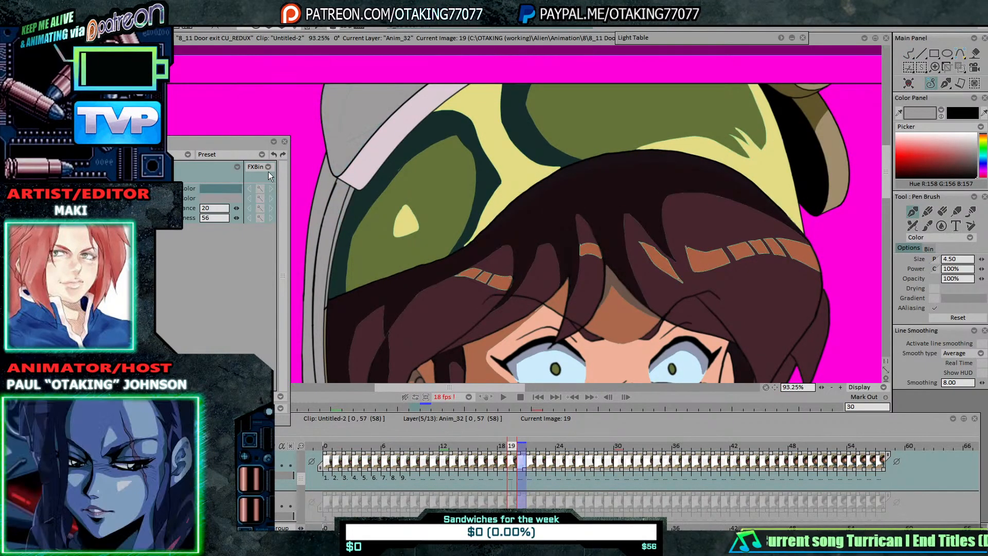
pyautogui.click(227, 199)
pyautogui.click(339, 156)
pyautogui.press('Left')
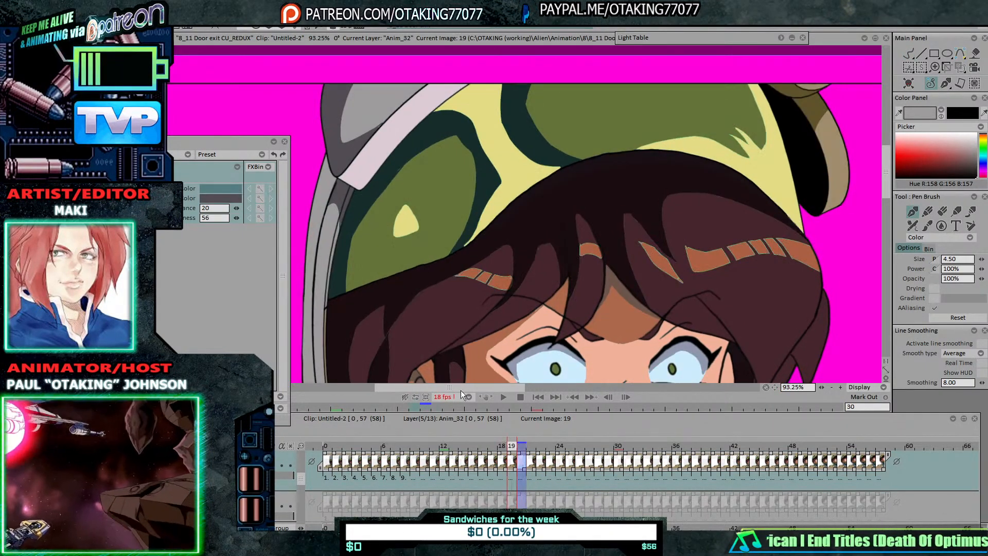
pyautogui.rightClick(513, 455)
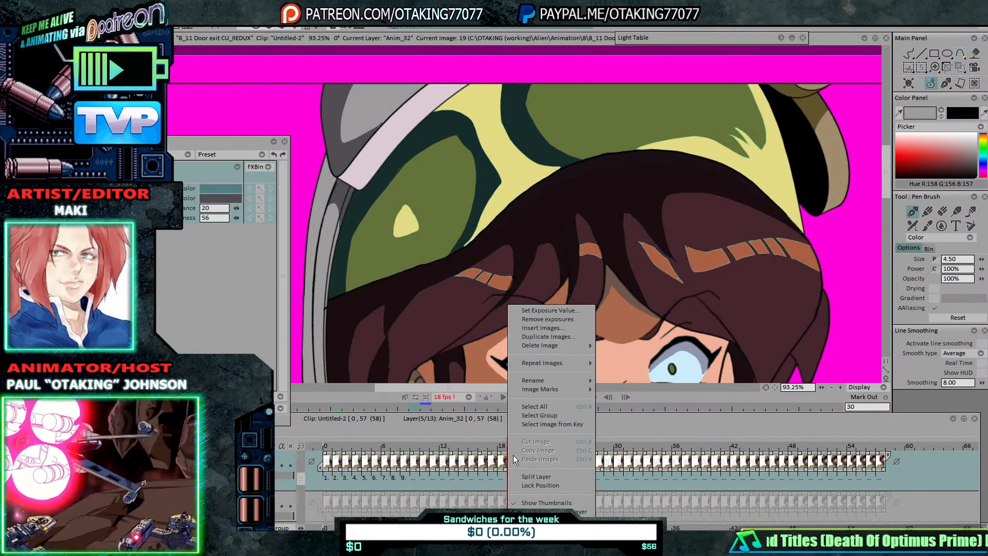
pyautogui.click(558, 406)
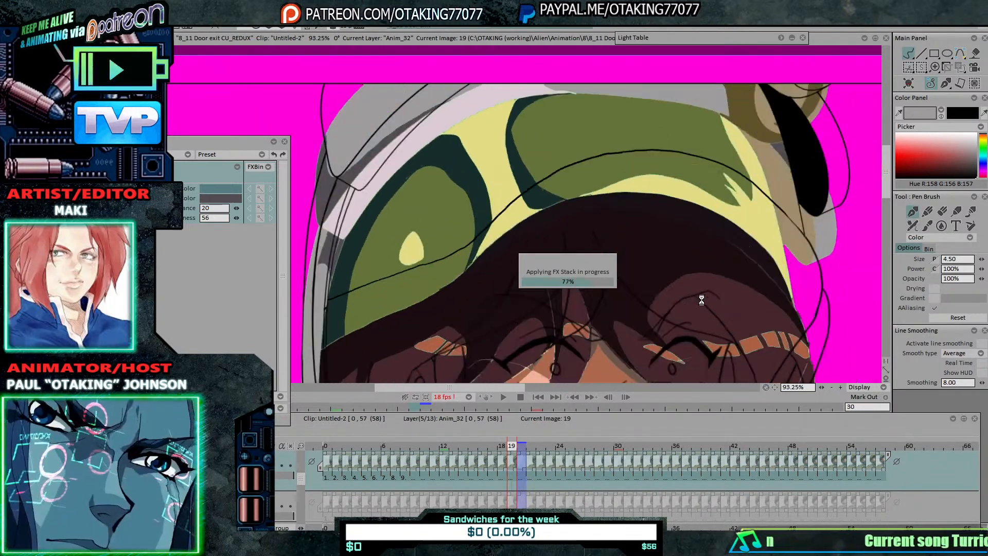
# Step: Compare the whole helmet on frames 19 and 20 to find areas whose colours still differ
pyautogui.scroll(-2, 746, 294)
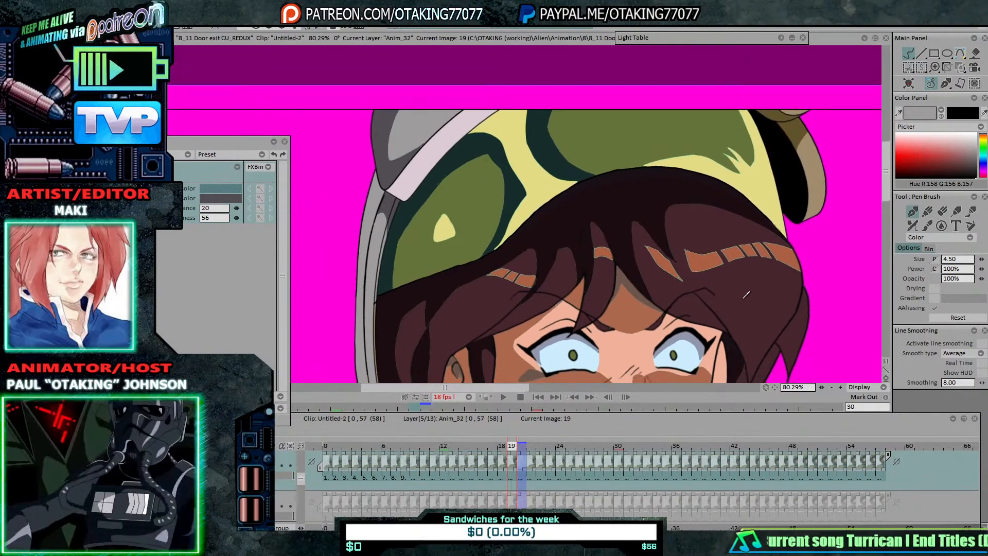
pyautogui.moveTo(746, 294); pyautogui.dragTo(705, 270)
pyautogui.press('Right')
pyautogui.press('Left')
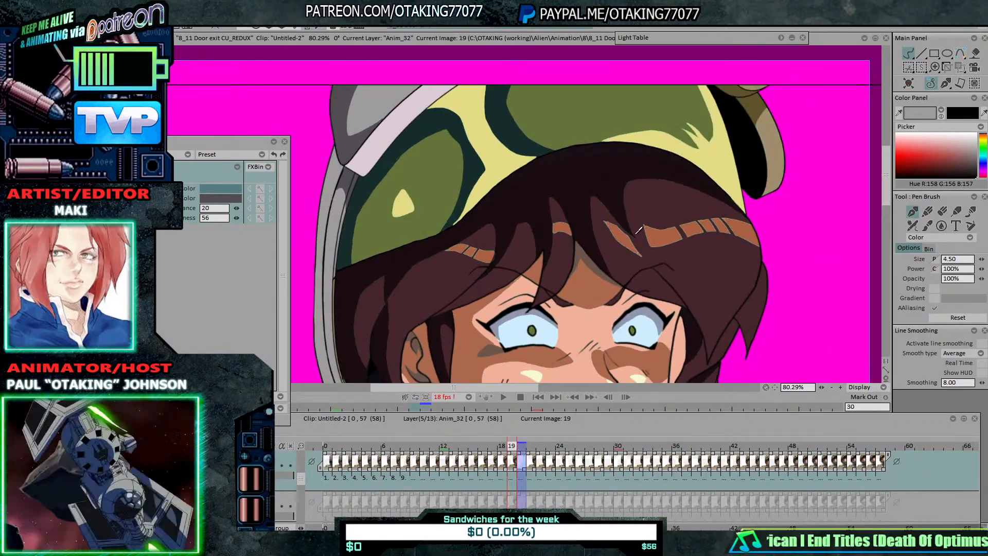
pyautogui.press('Right')
pyautogui.press('Left')
pyautogui.press('Right')
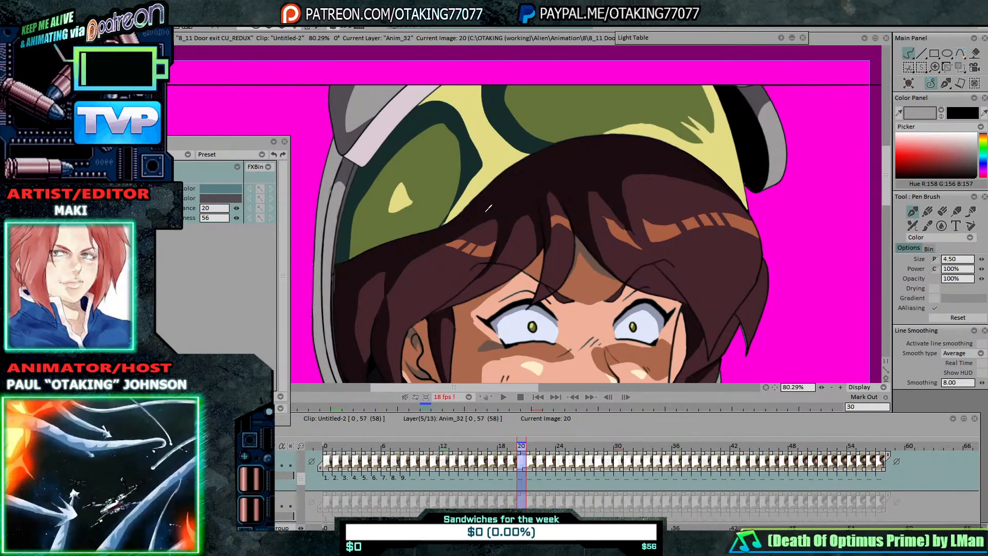
pyautogui.press('Left')
pyautogui.press('Right')
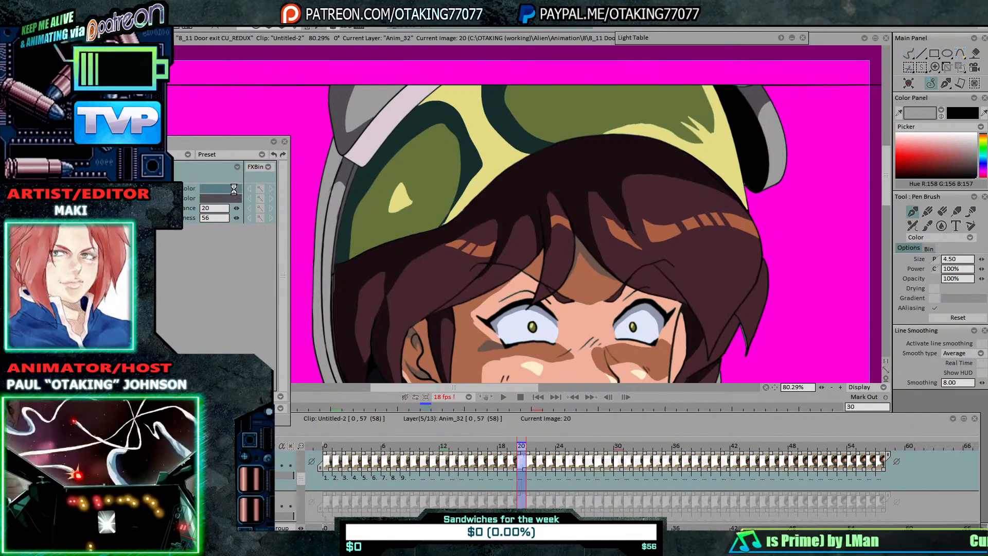
# Step: Try to replace the tan of frame 19's helmet earpiece with frame 20's mid grey across all images
pyautogui.press('Left')
pyautogui.click(776, 160)
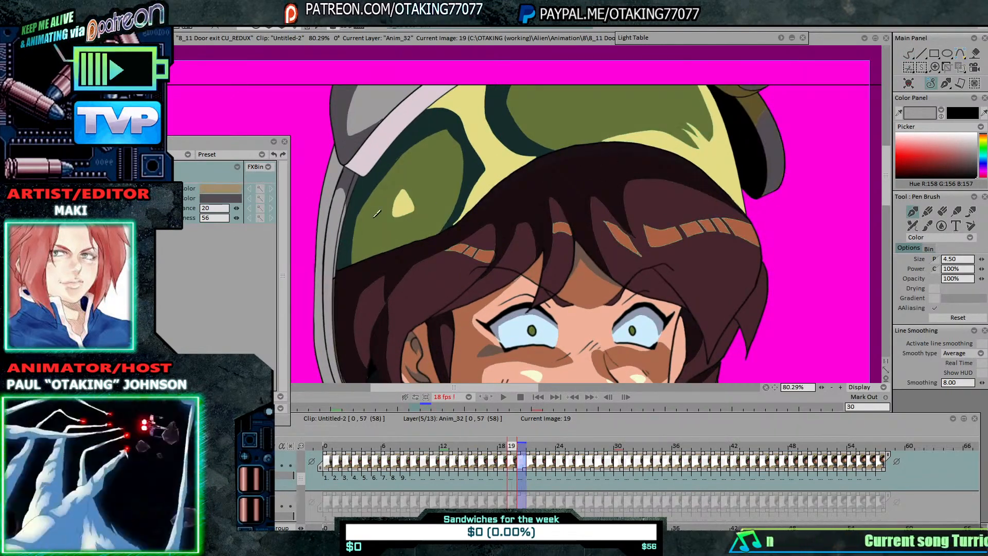
pyautogui.press('Right')
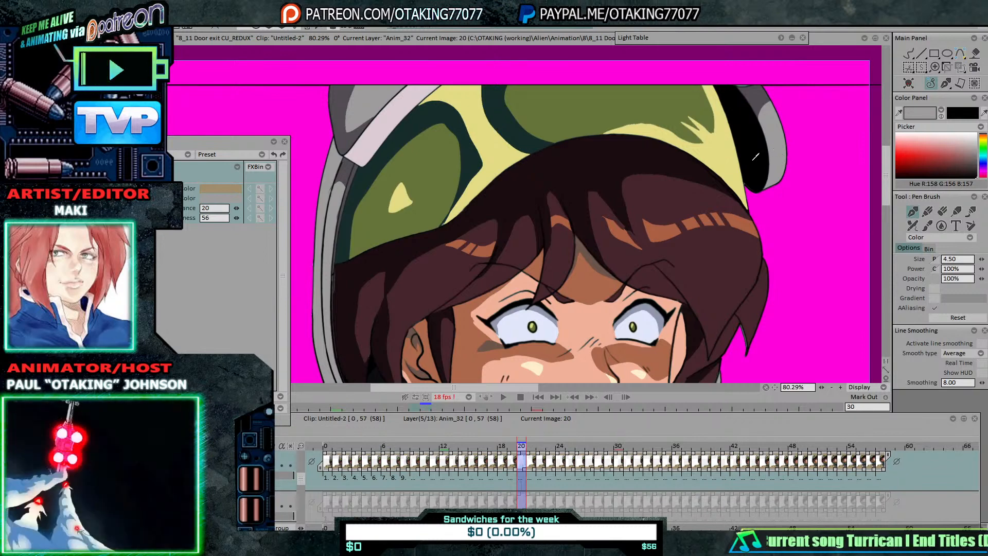
pyautogui.press('Left')
pyautogui.rightClick(511, 461)
pyautogui.click(555, 403)
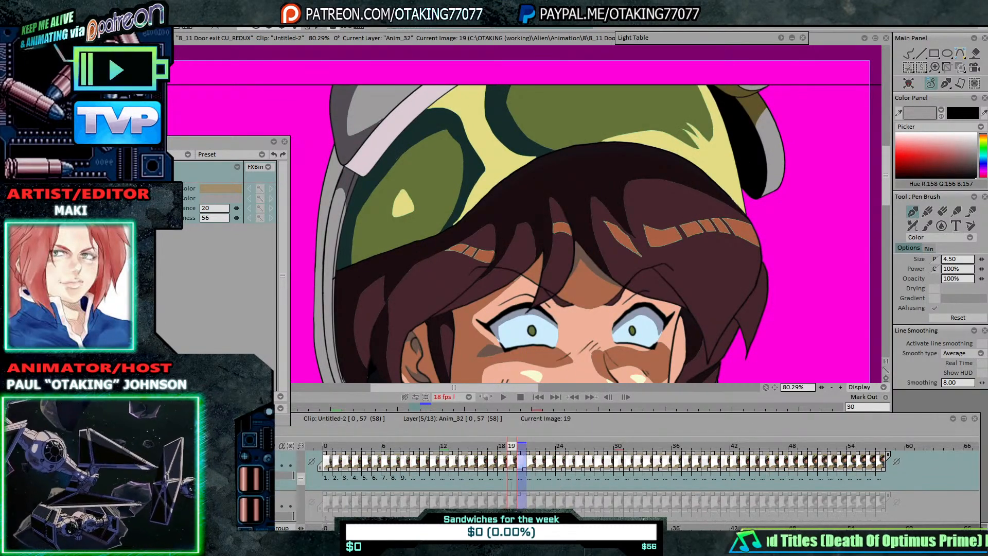
pyautogui.rightClick(511, 461)
pyautogui.click(560, 408)
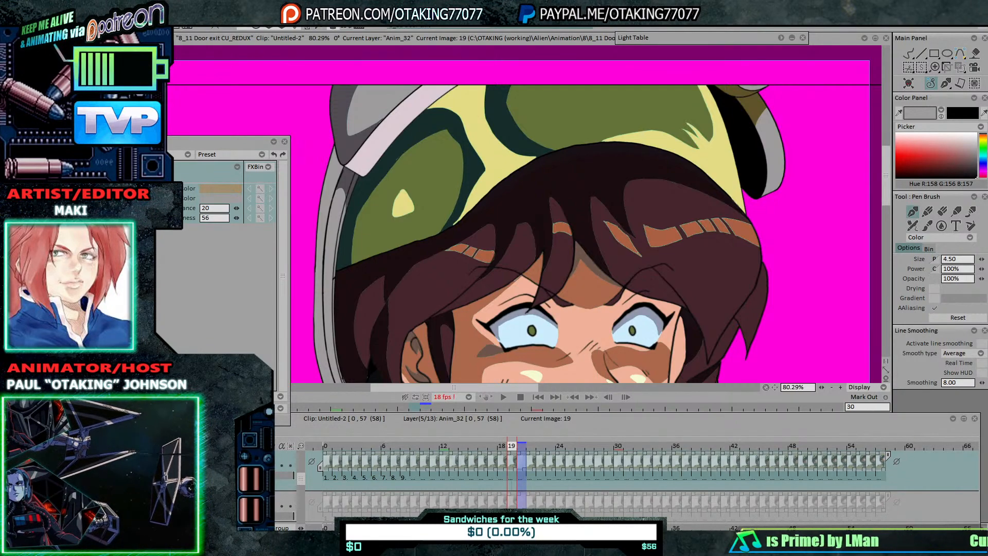
pyautogui.click(227, 417)
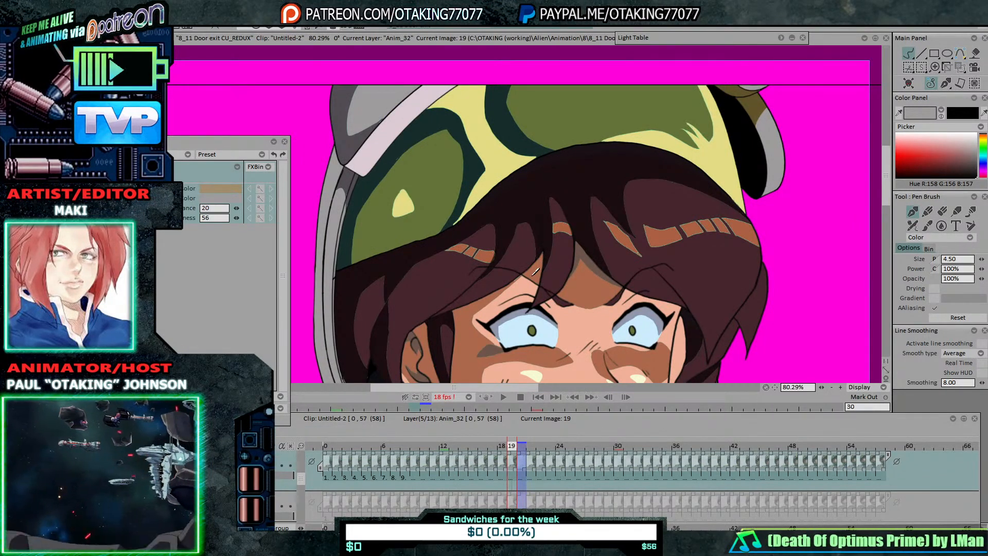
# Step: Try to replace the brown shadow on frame 19's helmet earpiece with frame 20's dark grey across all images
pyautogui.press('Right')
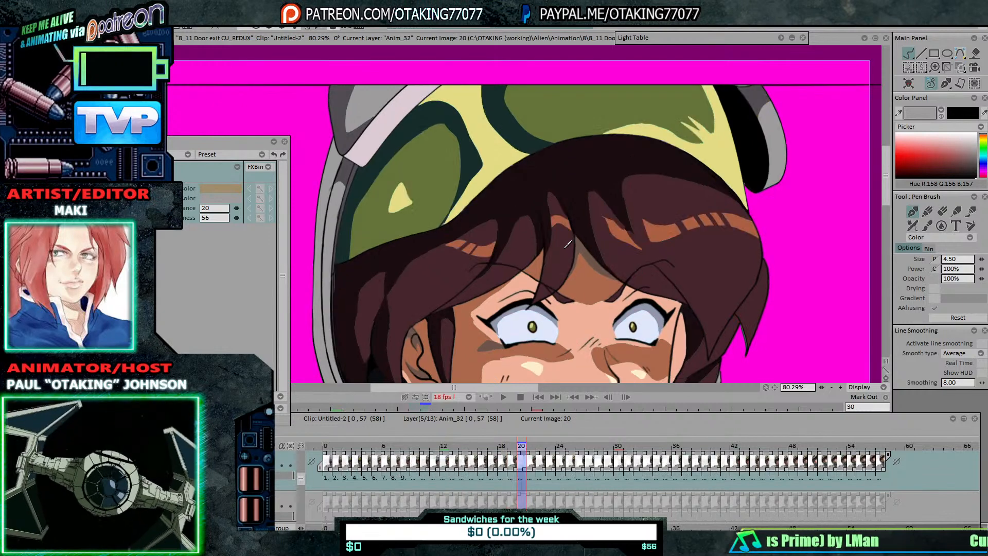
pyautogui.press('Left')
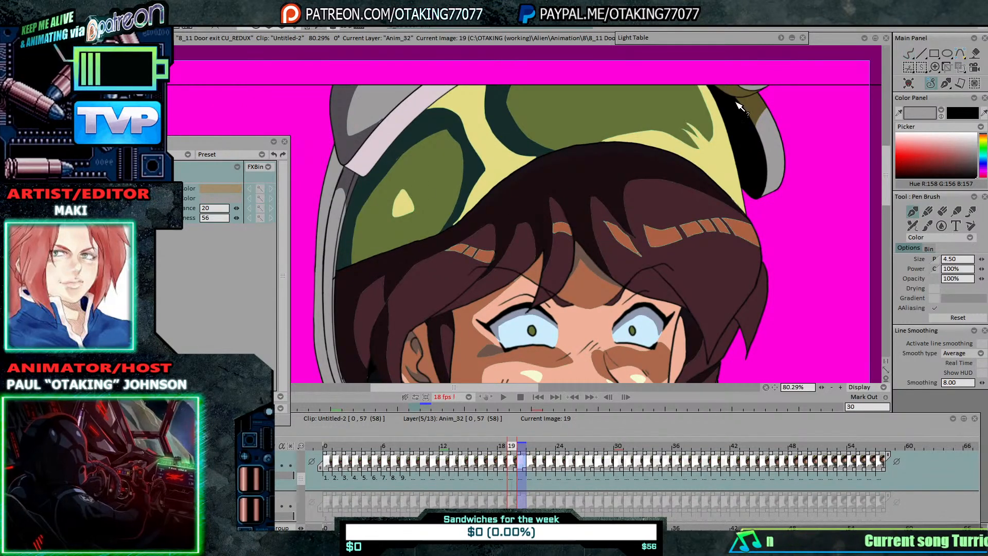
pyautogui.press('Right')
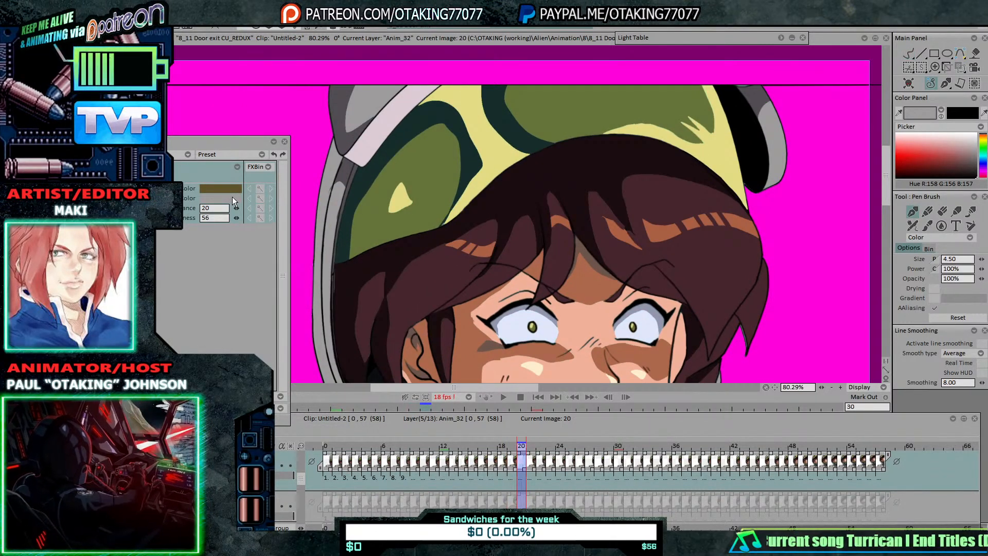
pyautogui.press('Left')
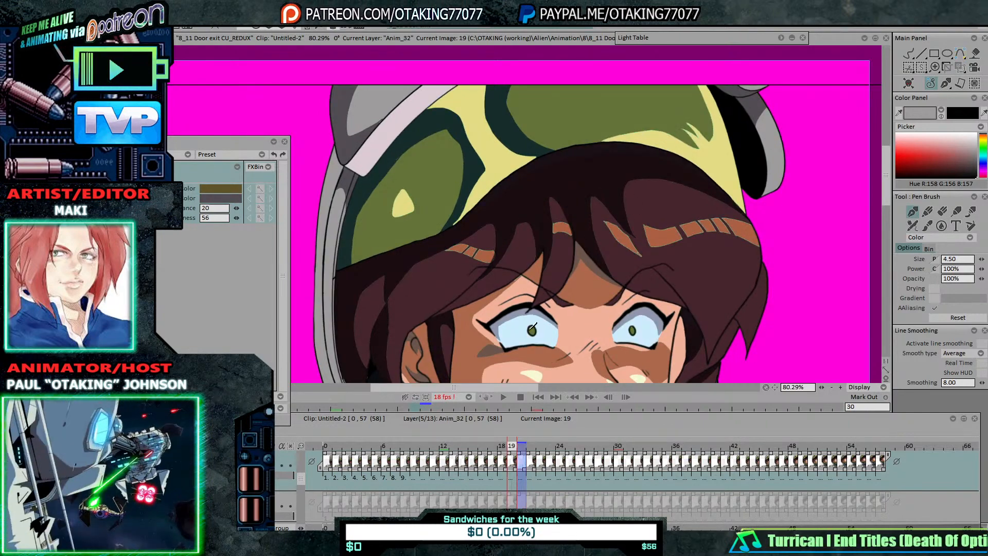
pyautogui.rightClick(516, 468)
pyautogui.click(563, 406)
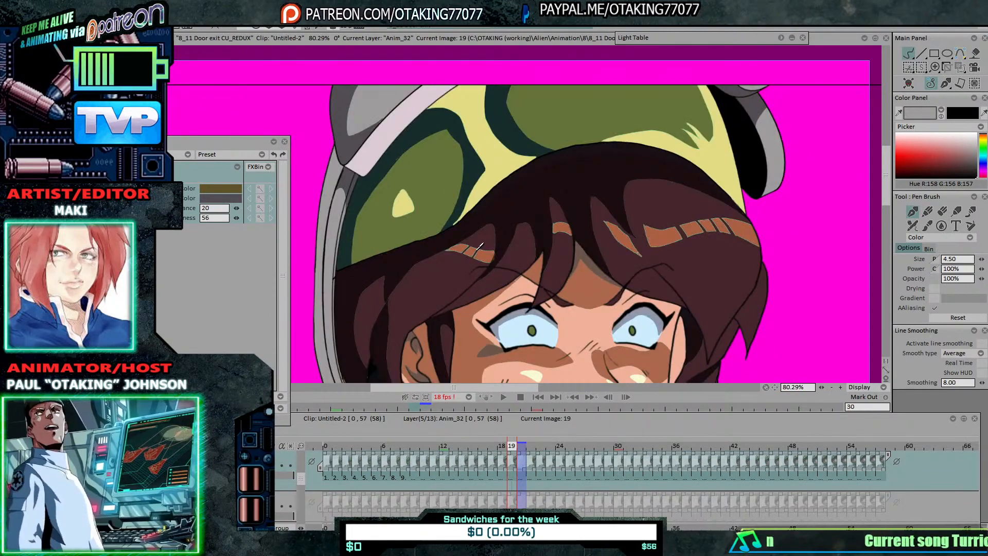
# Step: Compare the helmet and earpiece colours between frames 19 and 20
pyautogui.press('Left')
pyautogui.press('Right')
pyautogui.press('Right')
pyautogui.press('Left')
pyautogui.press('Right')
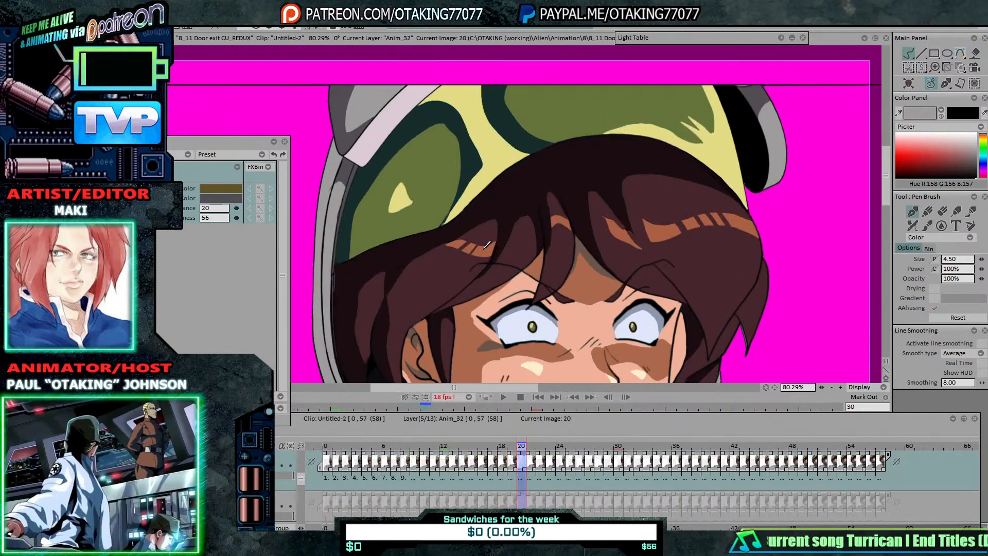
pyautogui.press('Left')
pyautogui.press('Right')
pyautogui.press('Left')
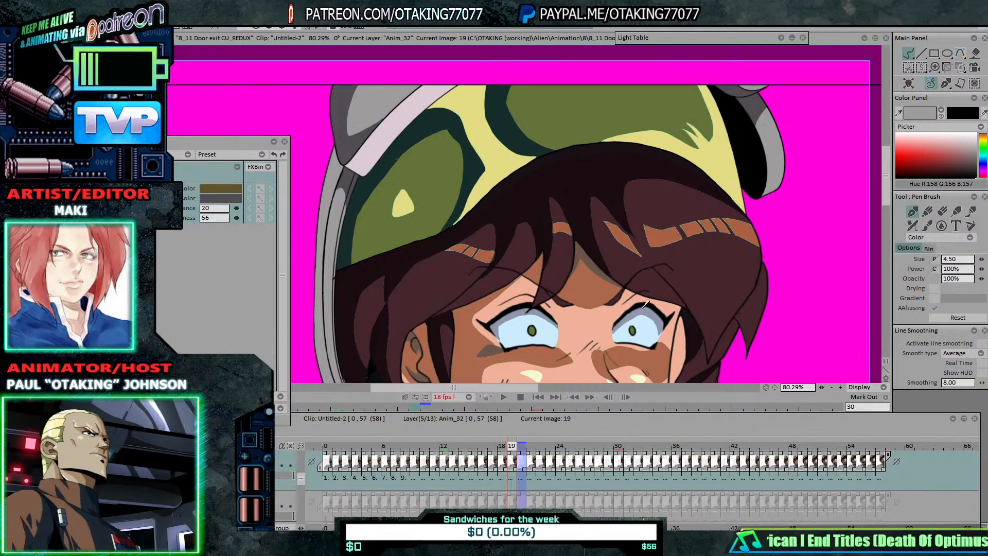
# Step: Compare the suit, neck ring and shoulder colours on frames 19 and 20 with the whole figure in view
pyautogui.moveTo(643, 324); pyautogui.dragTo(660, 119)
pyautogui.moveTo(656, 297)
pyautogui.mouseDown()
pyautogui.moveTo(688, 233)
pyautogui.moveTo(683, 250)
pyautogui.moveTo(622, 291)
pyautogui.moveTo(621, 304)
pyautogui.moveTo(662, 291)
pyautogui.mouseUp()
pyautogui.scroll(-3, 687, 233)
pyautogui.scroll(-4, 679, 250)
pyautogui.scroll(-4, 621, 305)
pyautogui.scroll(4, 651, 302)
pyautogui.scroll(-1, 643, 292)
pyautogui.scroll(1, 637, 291)
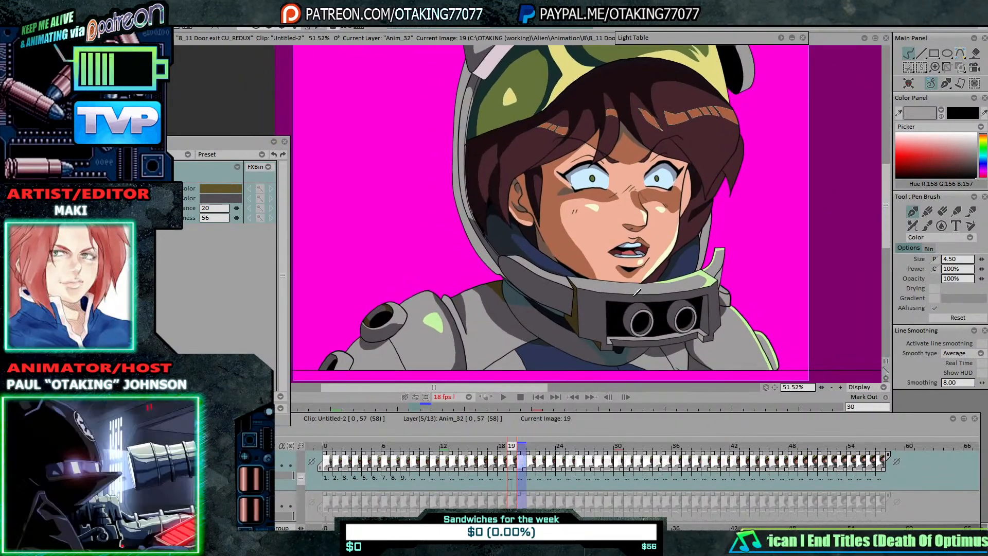
pyautogui.press('Left')
pyautogui.press('Right')
pyautogui.press('Right')
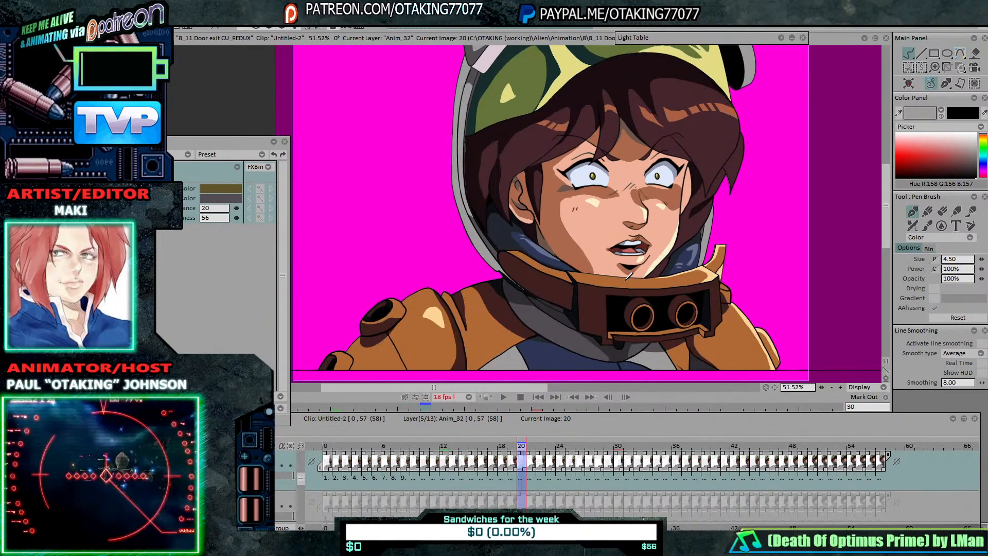
pyautogui.press('Left')
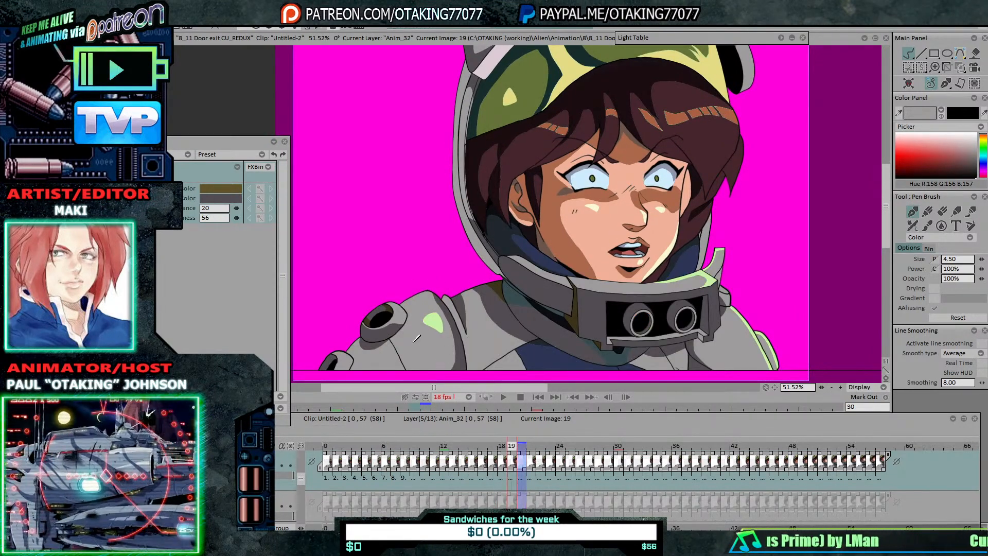
pyautogui.press('Right')
pyautogui.press('Left')
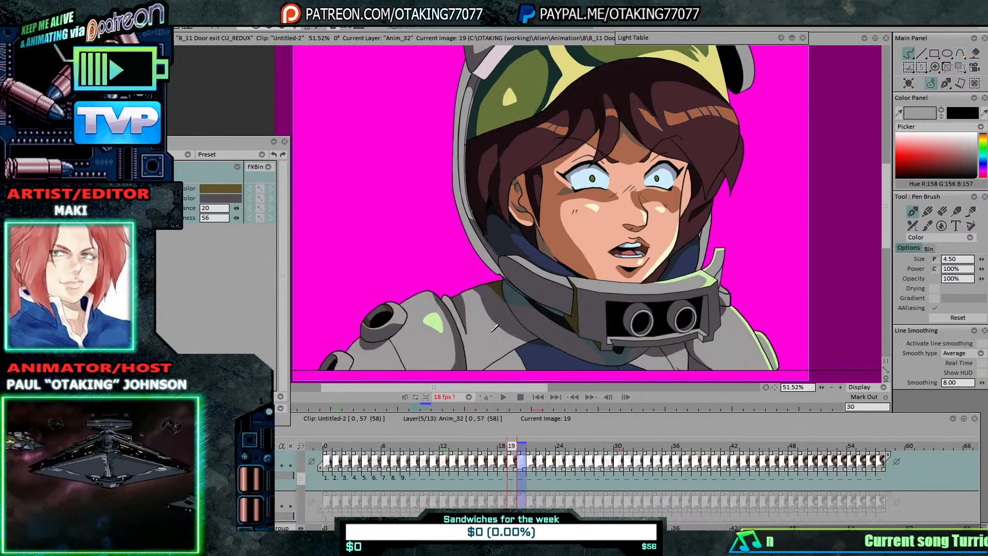
pyautogui.press('Right')
pyautogui.press('Left')
pyautogui.press('Right')
pyautogui.press('Left')
pyautogui.press('Right')
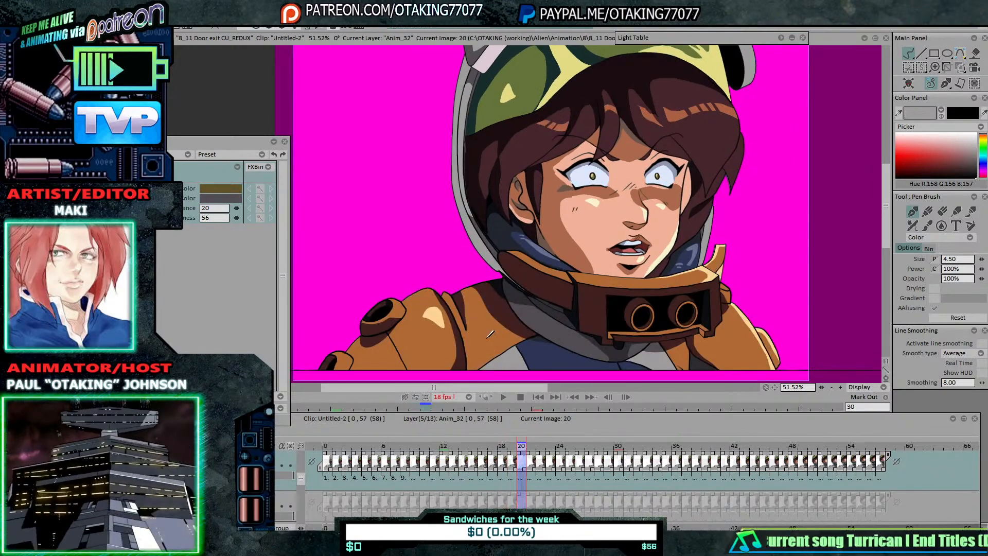
pyautogui.press('Left')
pyautogui.press('Right')
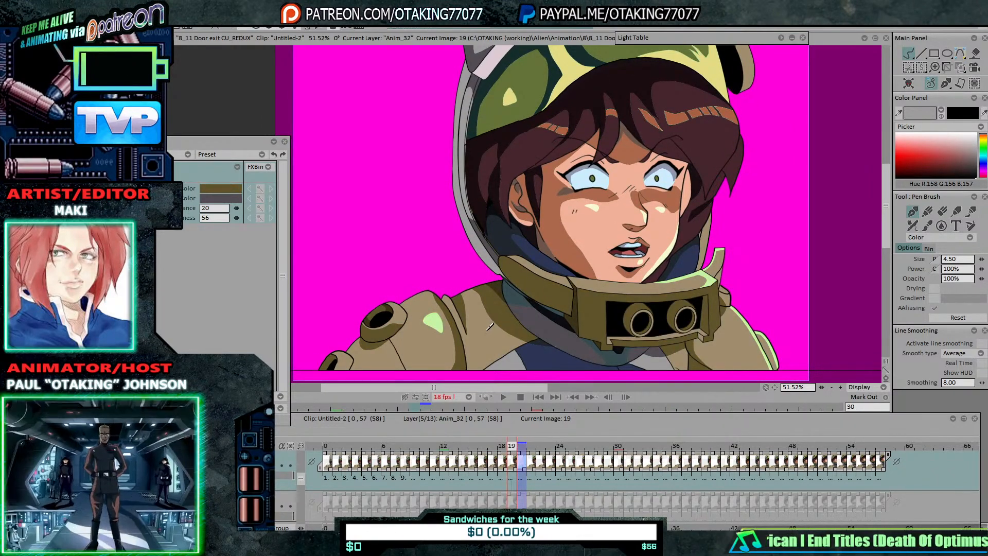
# Step: Compare the suit and helmet colours between frames 19, 20 and 21 of the Anim_32 layer
pyautogui.press('Right')
pyautogui.press('Left')
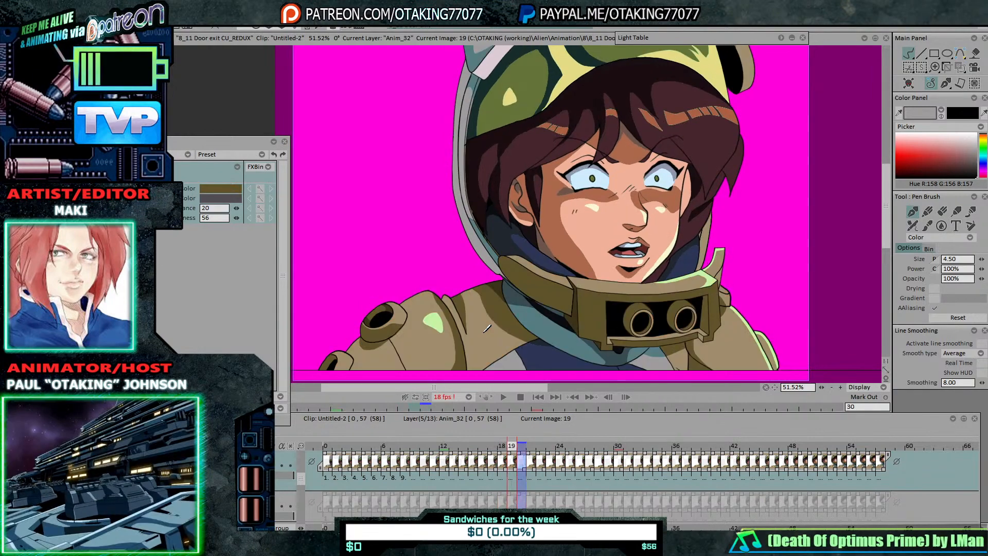
pyautogui.press('Right')
pyautogui.press('Left')
pyautogui.press('Right')
pyautogui.press('Left')
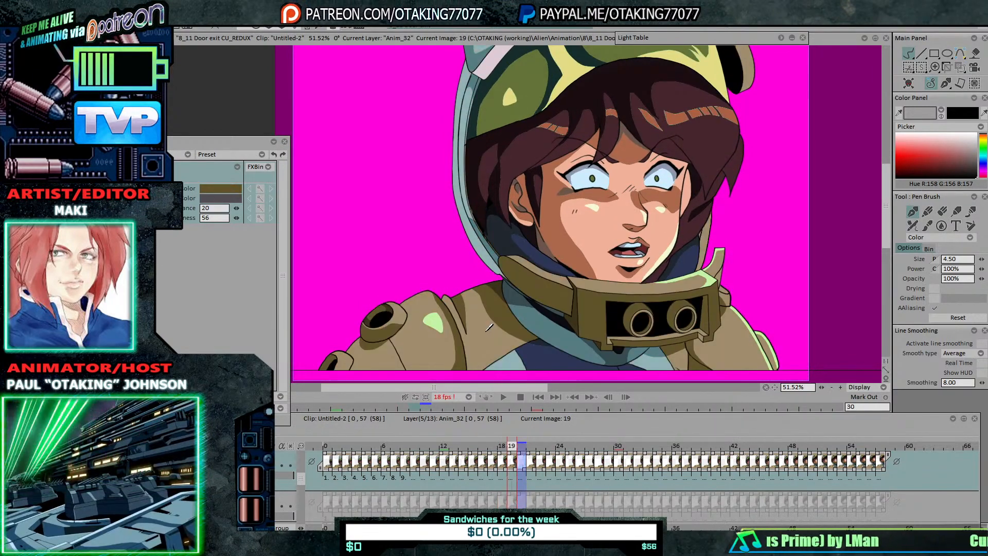
pyautogui.press('Right')
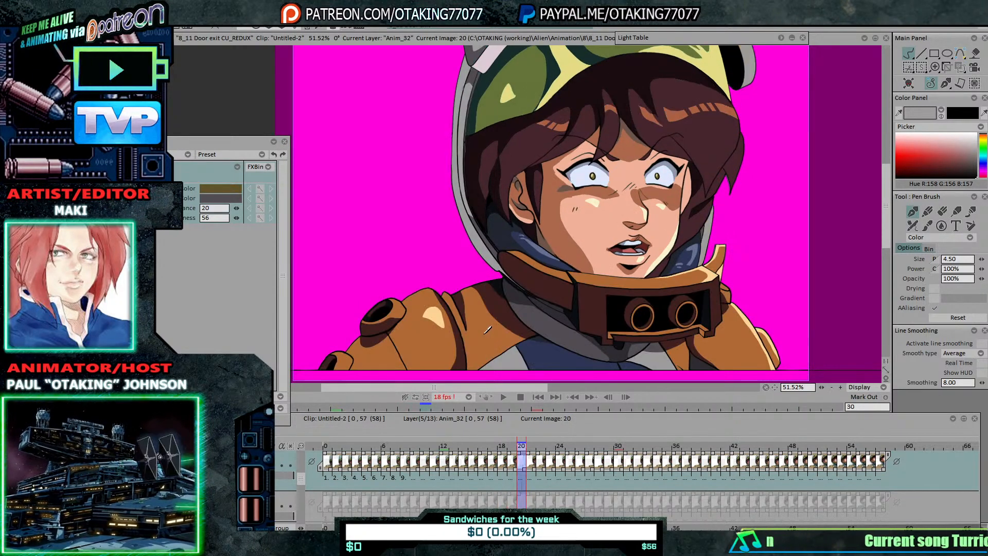
pyautogui.press('Right')
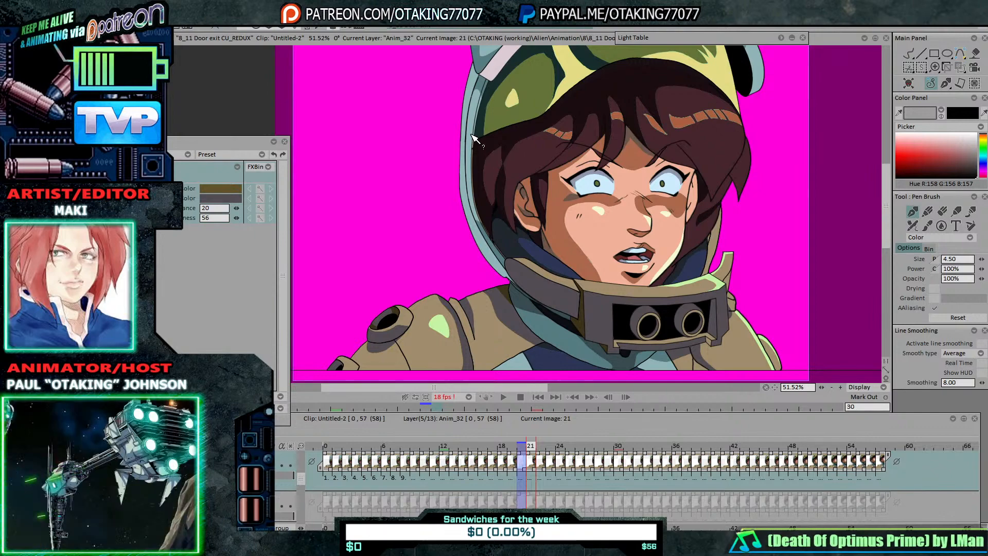
# Step: Replace the light teal of the helmet rim with frame 20's light grey across all frames of the layer
pyautogui.click(472, 135)
pyautogui.press('Left')
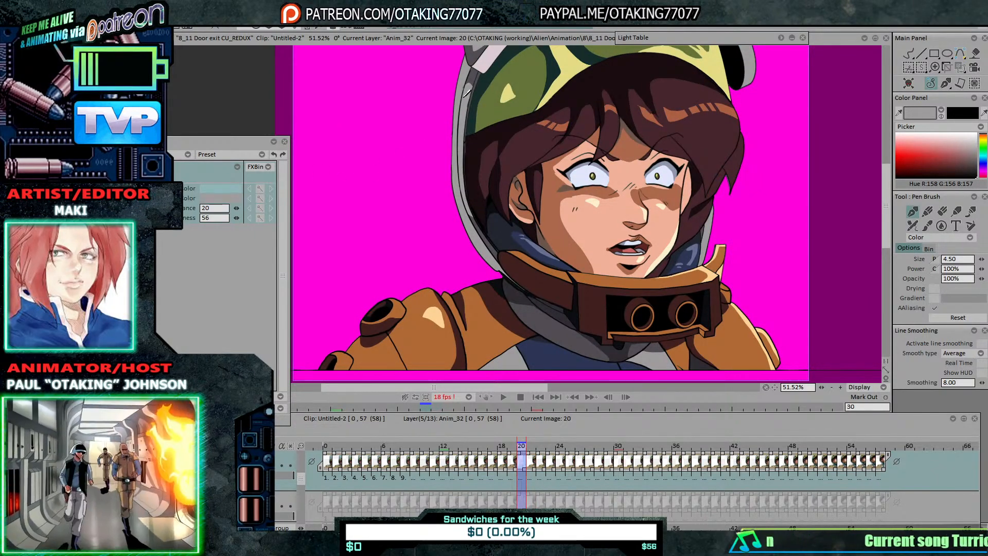
pyautogui.press('Right')
pyautogui.press('Left')
pyautogui.press('Right')
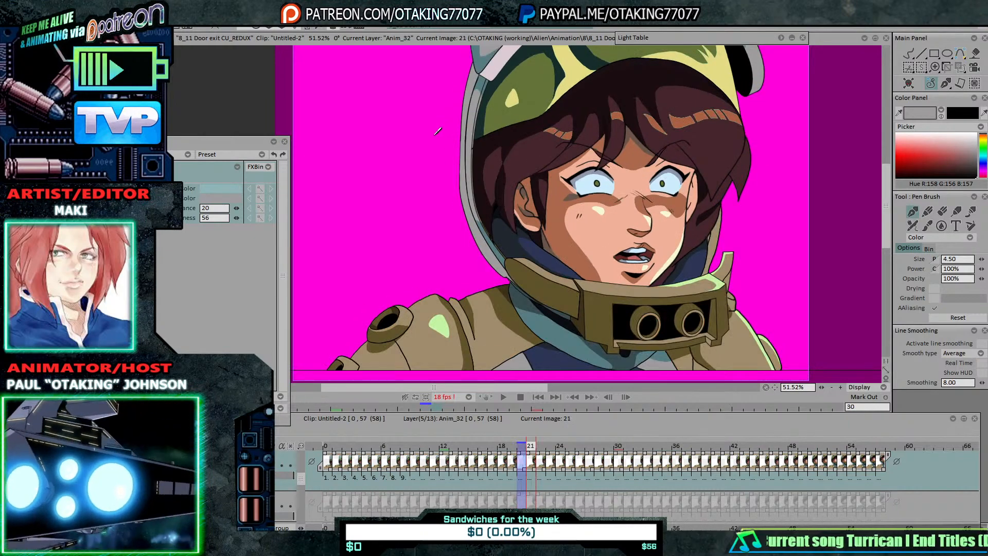
pyautogui.press('Left')
pyautogui.press('Right')
pyautogui.press('Left')
pyautogui.rightClick(520, 461)
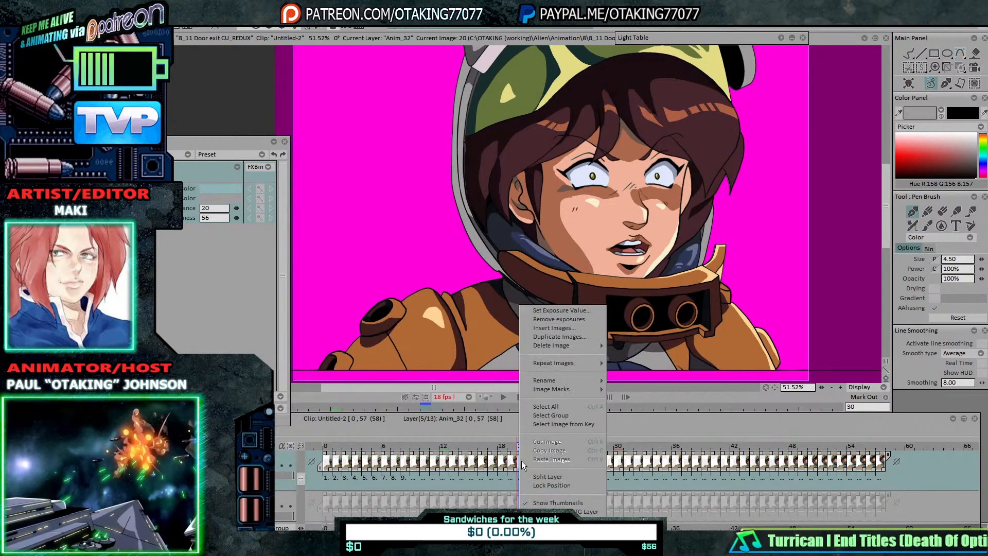
pyautogui.click(567, 406)
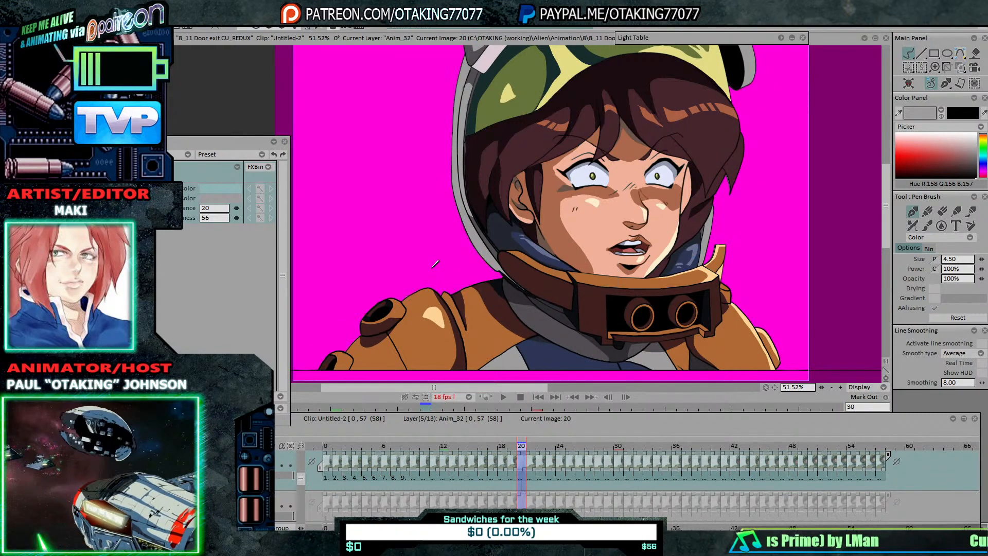
# Step: Replace the medium teal shade on the helmet rim and collar ring with frame 20's dark grey in all frames
pyautogui.press('Right')
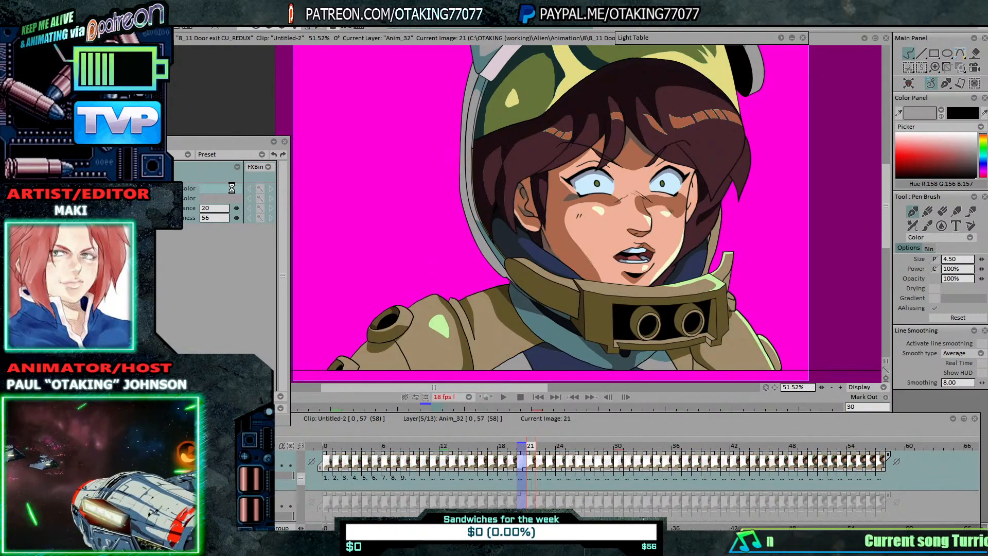
pyautogui.press('Left')
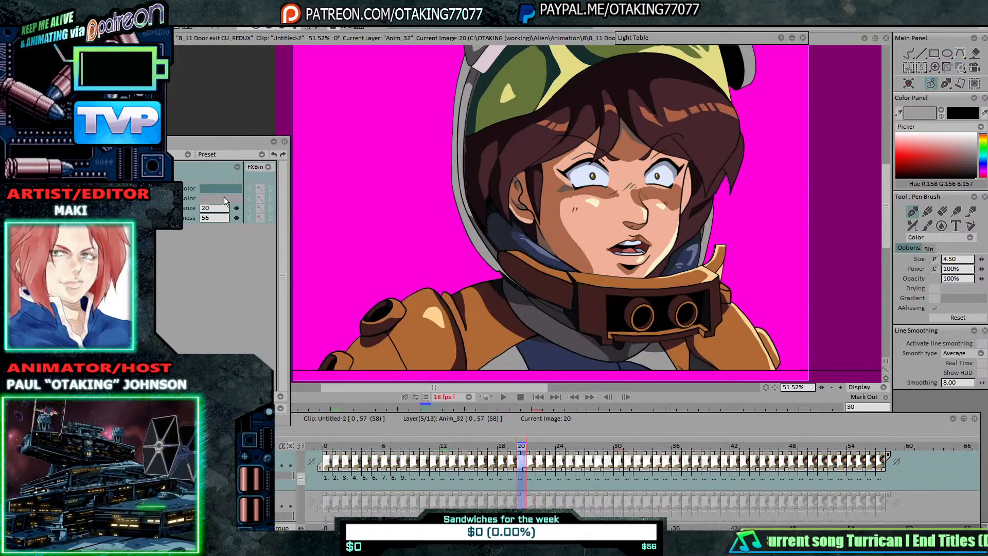
pyautogui.press('Right')
pyautogui.press('Left')
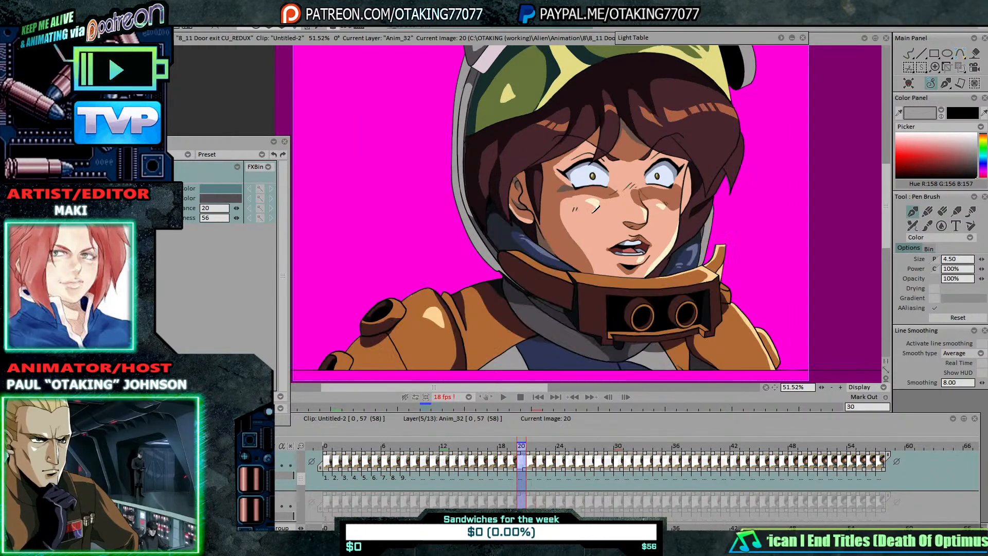
pyautogui.press('Right')
pyautogui.press('Left')
pyautogui.press('Right')
pyautogui.press('Left')
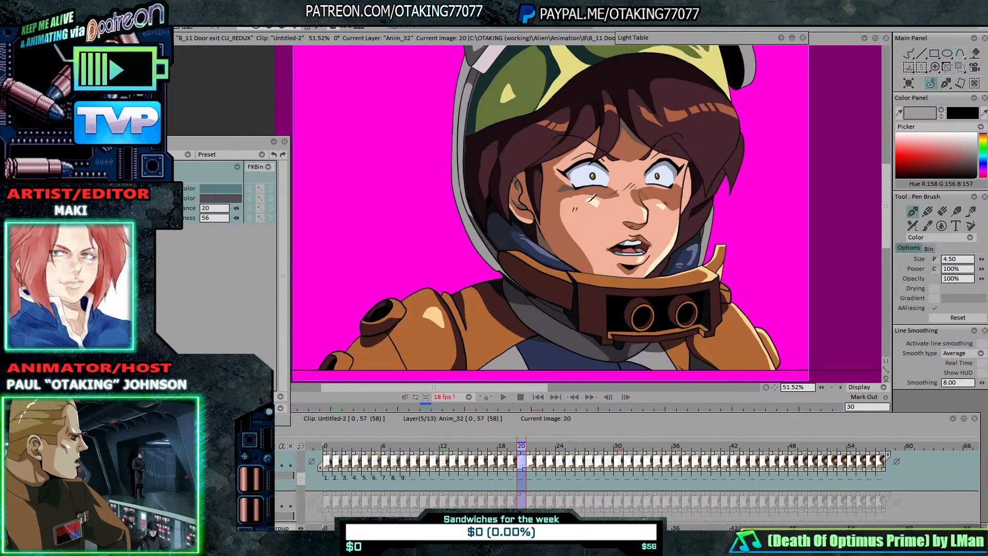
pyautogui.press('Right')
pyautogui.press('Left')
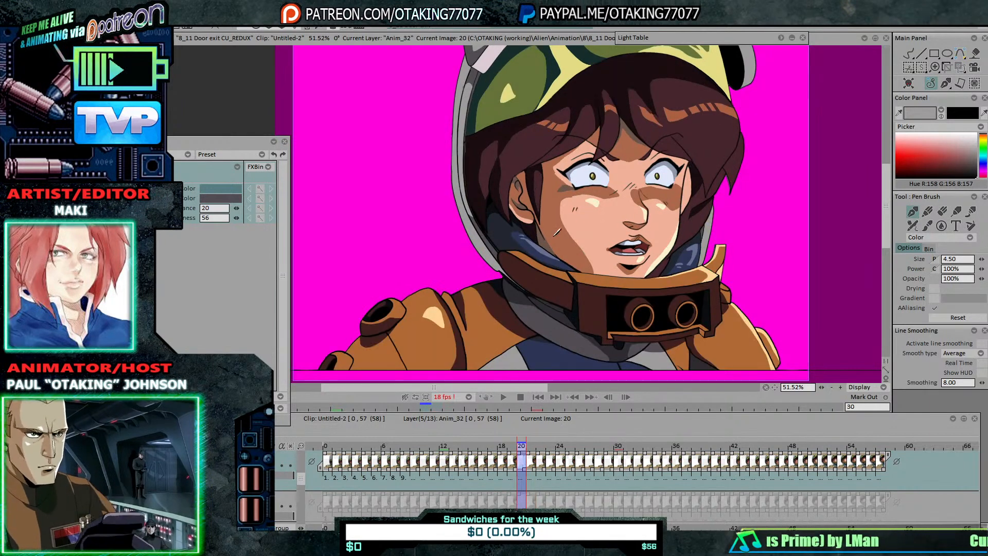
pyautogui.rightClick(522, 459)
pyautogui.click(565, 406)
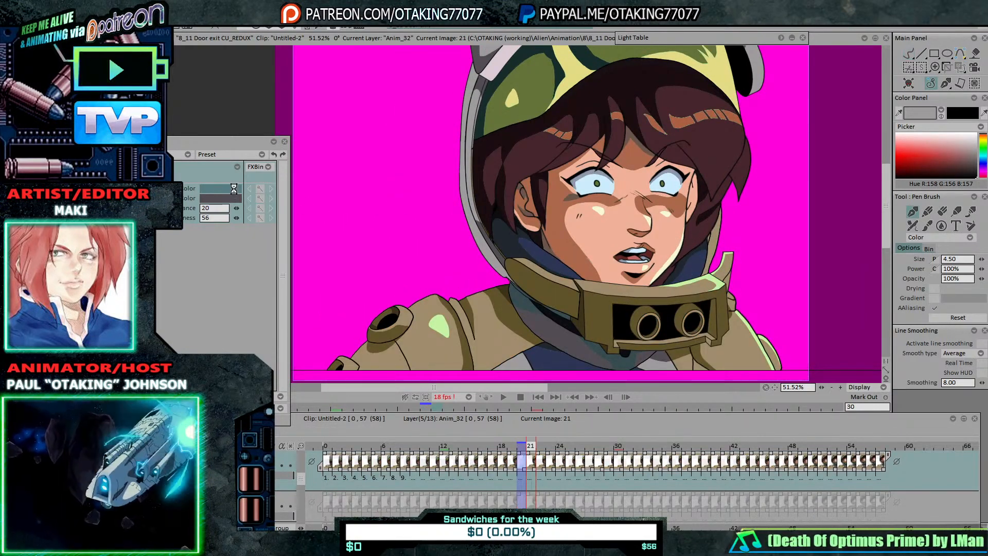
# Step: Replace the darkest teal shadow on the collar ring with a charcoal shade in all frames
pyautogui.press('Left')
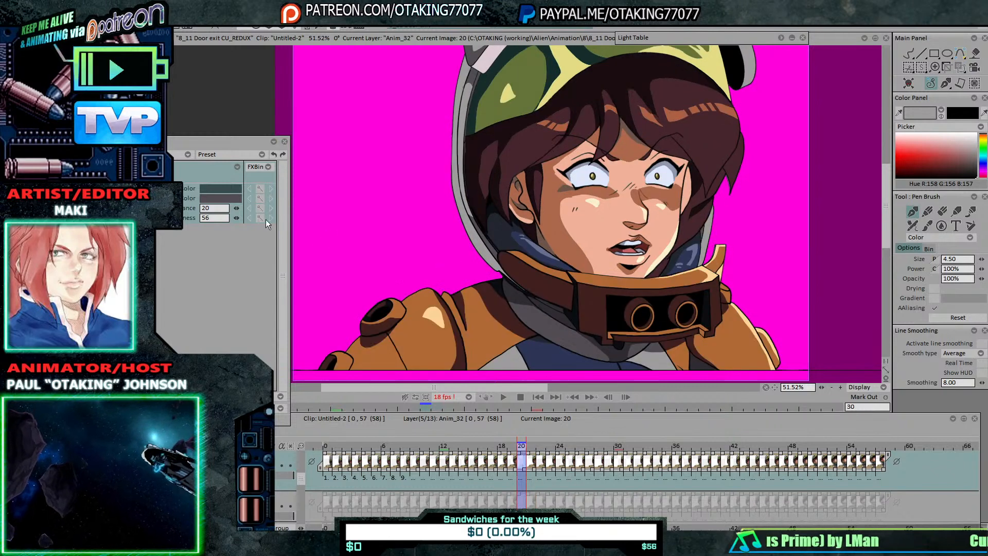
pyautogui.moveTo(232, 199); pyautogui.dragTo(517, 289)
pyautogui.press('Right')
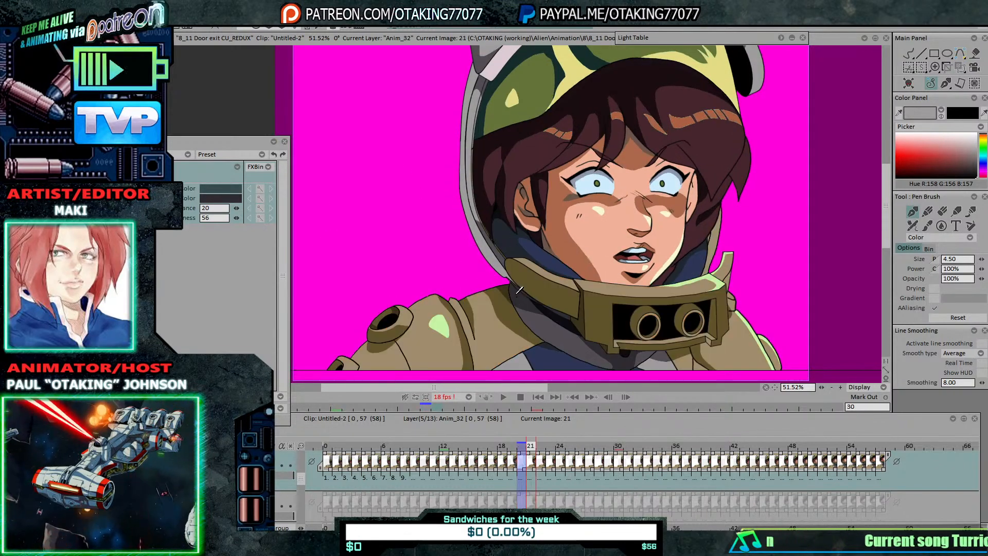
pyautogui.press('Left')
pyautogui.press('Right')
pyautogui.press('Left')
pyautogui.press('Right')
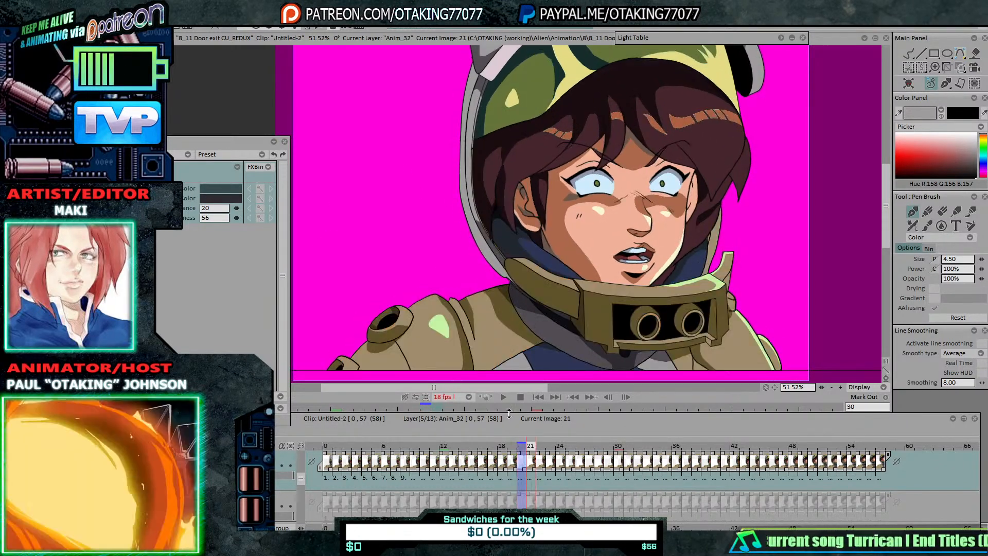
pyautogui.rightClick(529, 466)
pyautogui.click(570, 405)
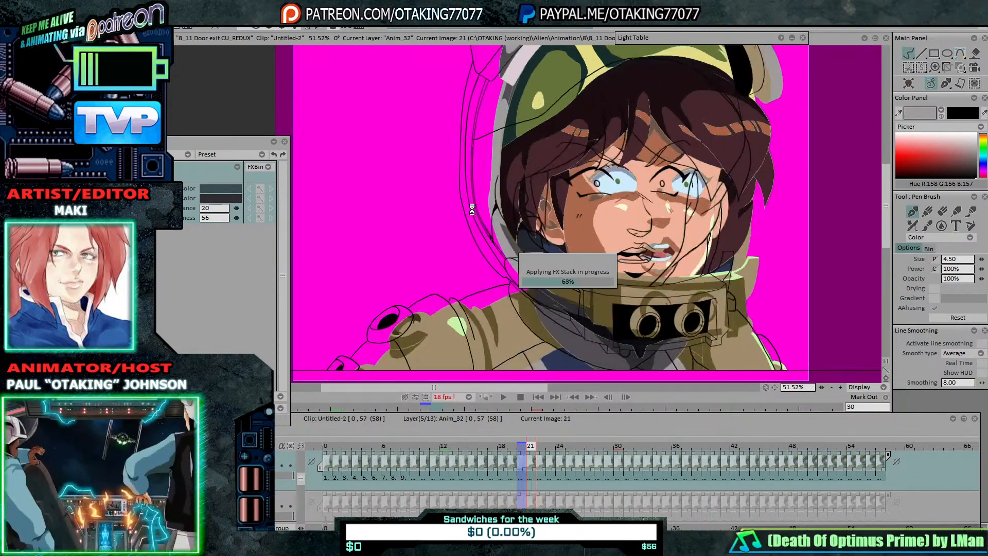
# Step: Compare the recoloured helmet rim and collar on frames 21 and 22 against frame 20
pyautogui.press('Right')
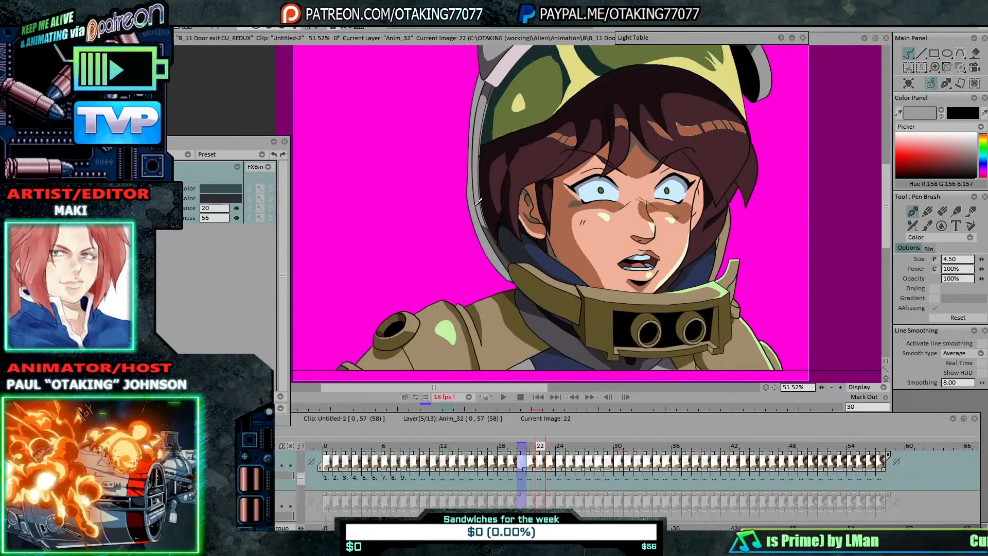
pyautogui.press('Left')
pyautogui.press('Left')
pyautogui.press('Right')
pyautogui.press('Left')
pyautogui.press('Right')
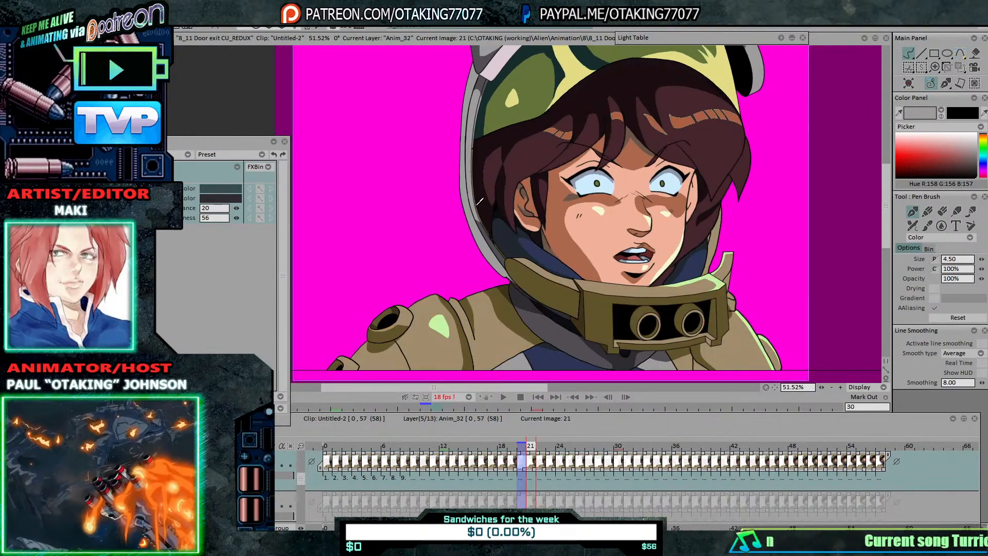
pyautogui.press('Left')
pyautogui.press('Right')
pyautogui.press('Left')
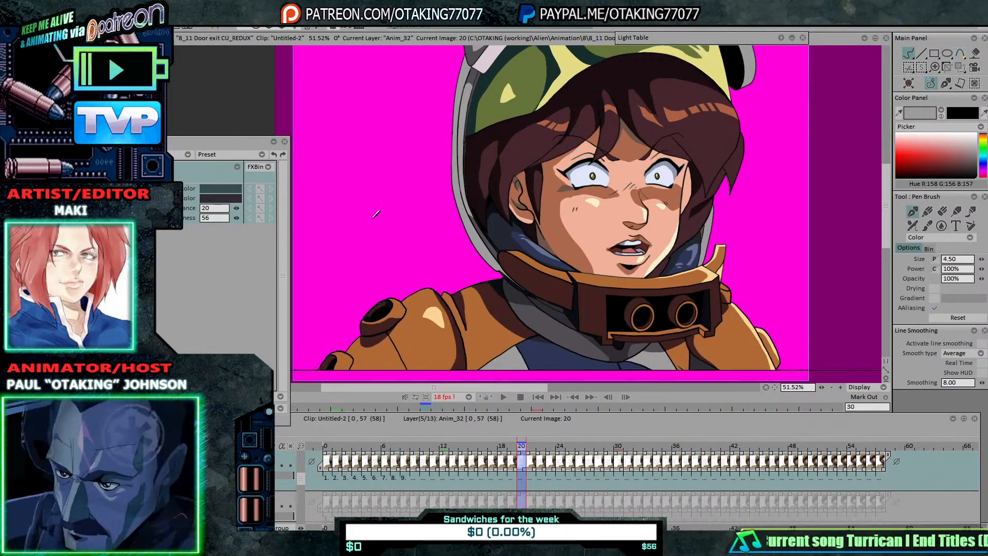
# Step: Replace the suit's pale green highlights with peach and its khaki base with orange in all frames, matching frame 20
pyautogui.press('Right')
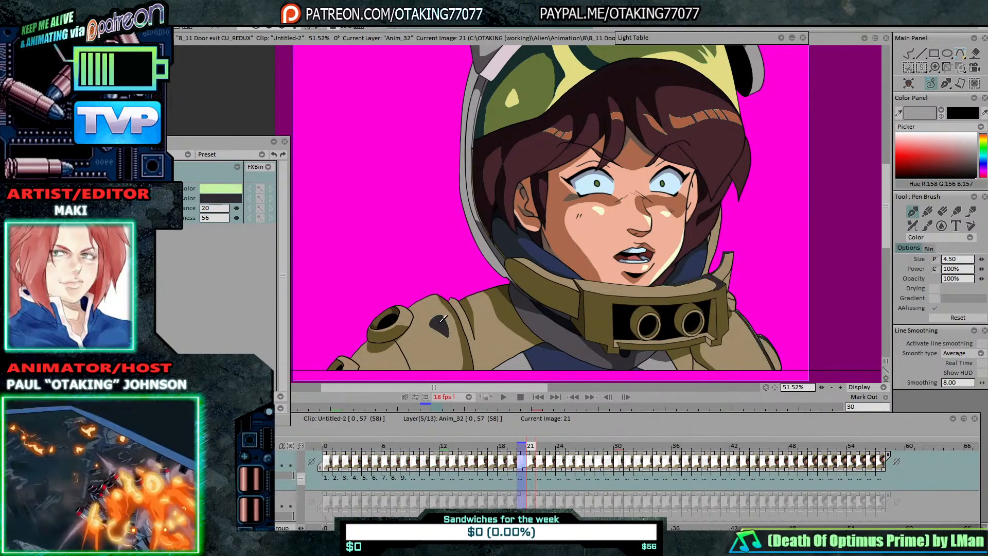
pyautogui.press('Left')
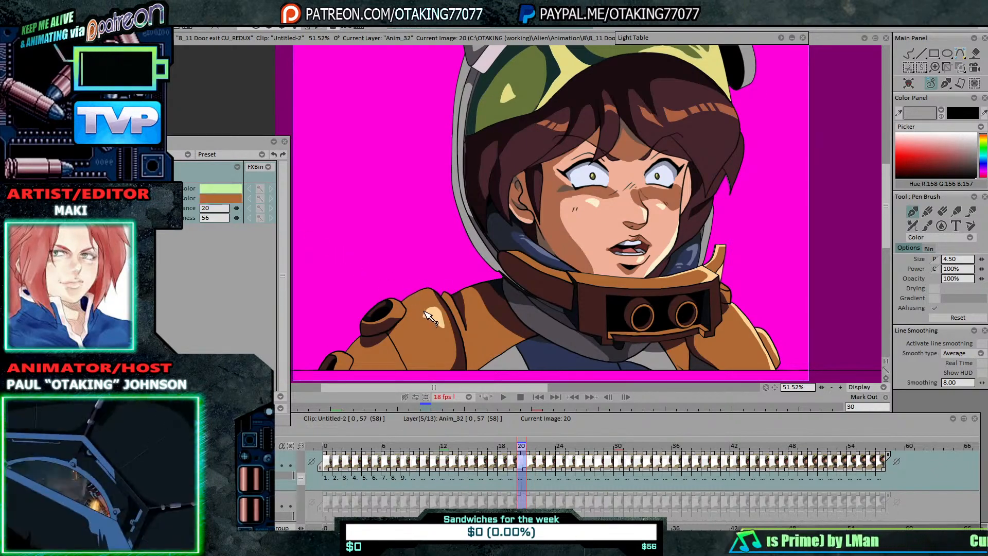
pyautogui.press('Right')
pyautogui.press('Left')
pyautogui.press('Right')
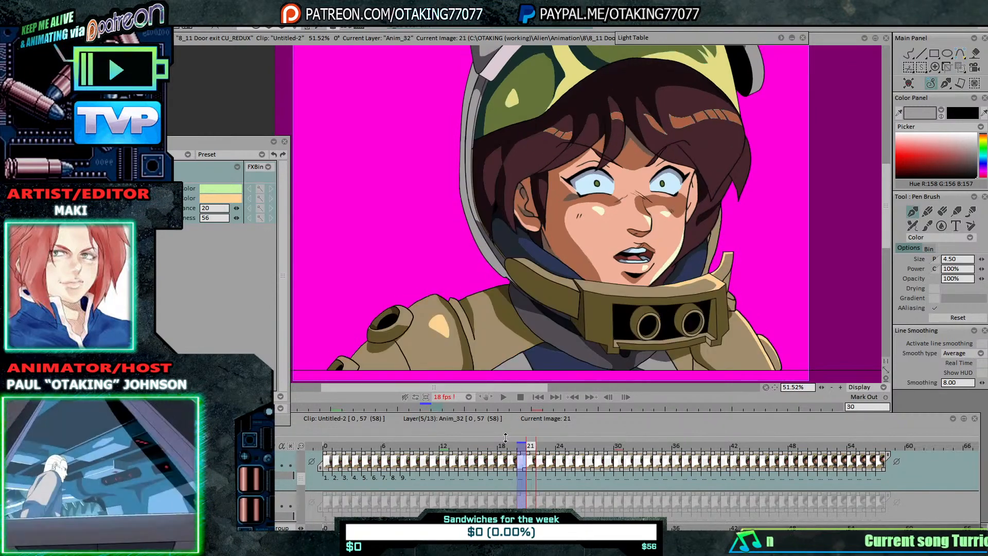
pyautogui.rightClick(526, 461)
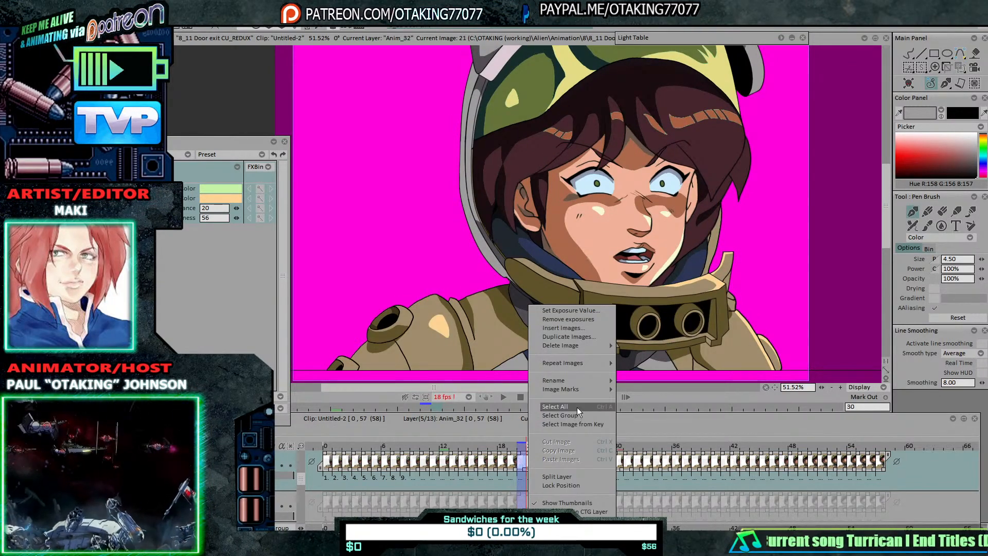
pyautogui.click(578, 405)
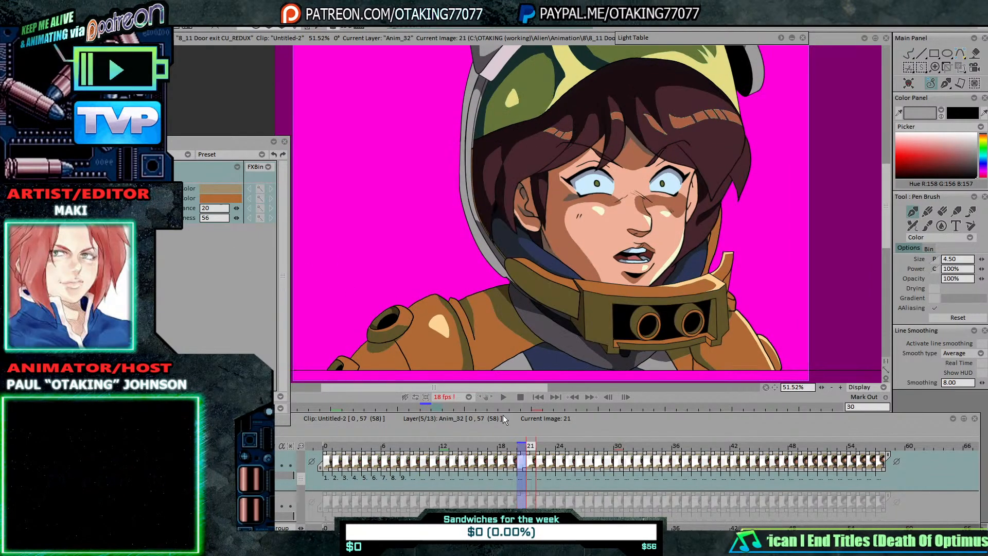
pyautogui.rightClick(528, 464)
pyautogui.click(579, 407)
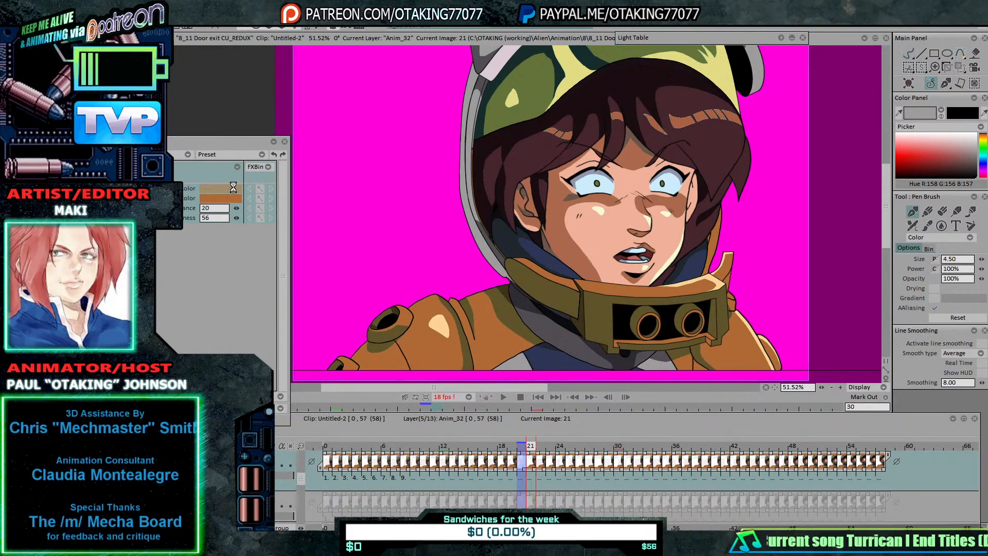
# Step: Set the colour replacement to turn the suit's dark khaki shadow into the dark brown shadow of frame 20
pyautogui.click(386, 335)
pyautogui.press('Right')
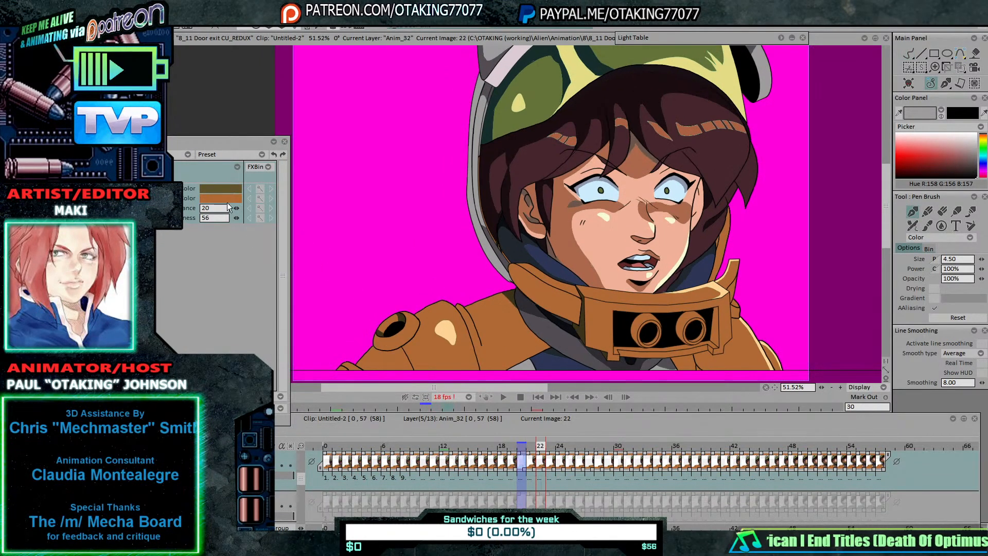
pyautogui.click(230, 200)
pyautogui.click(348, 214)
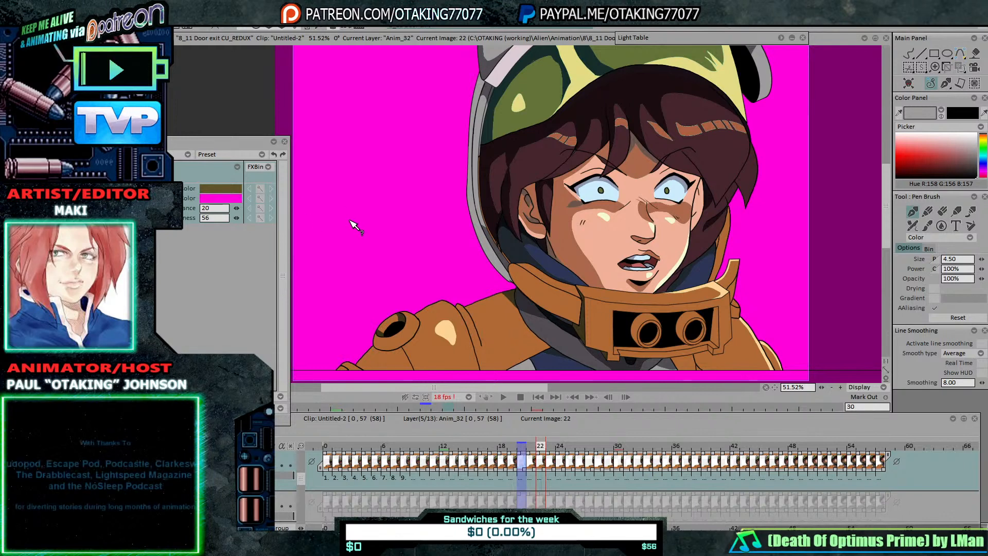
pyautogui.press('Left')
pyautogui.press('Left')
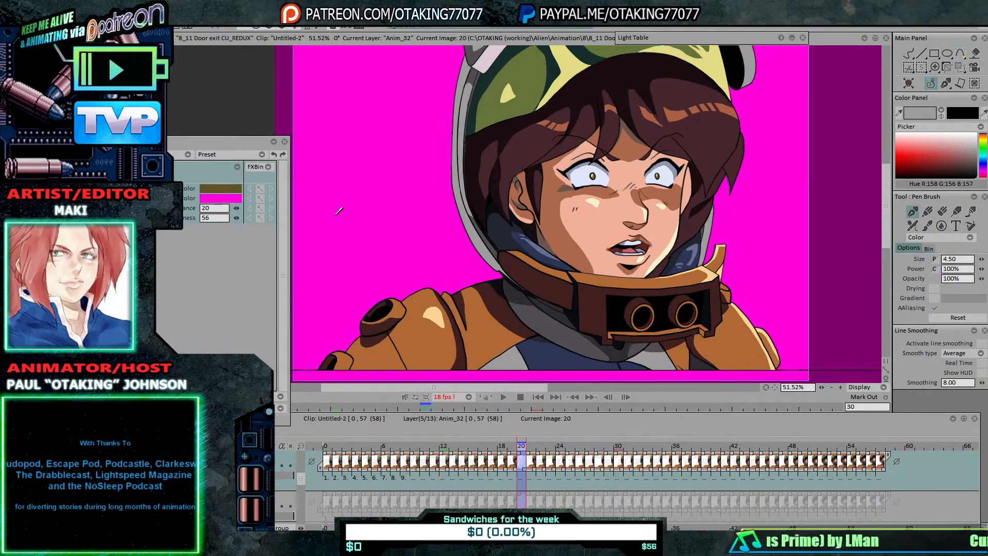
pyautogui.click(377, 329)
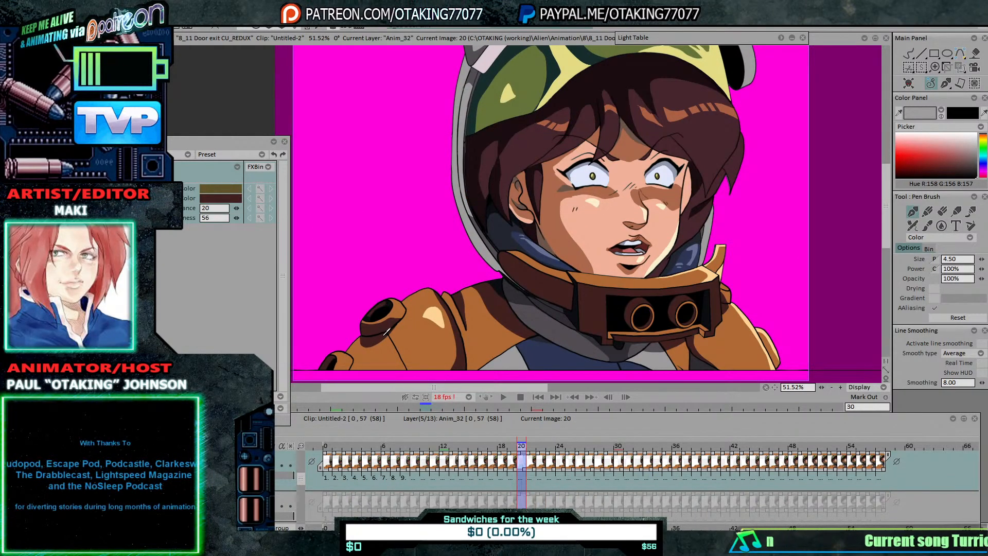
pyautogui.press('Right')
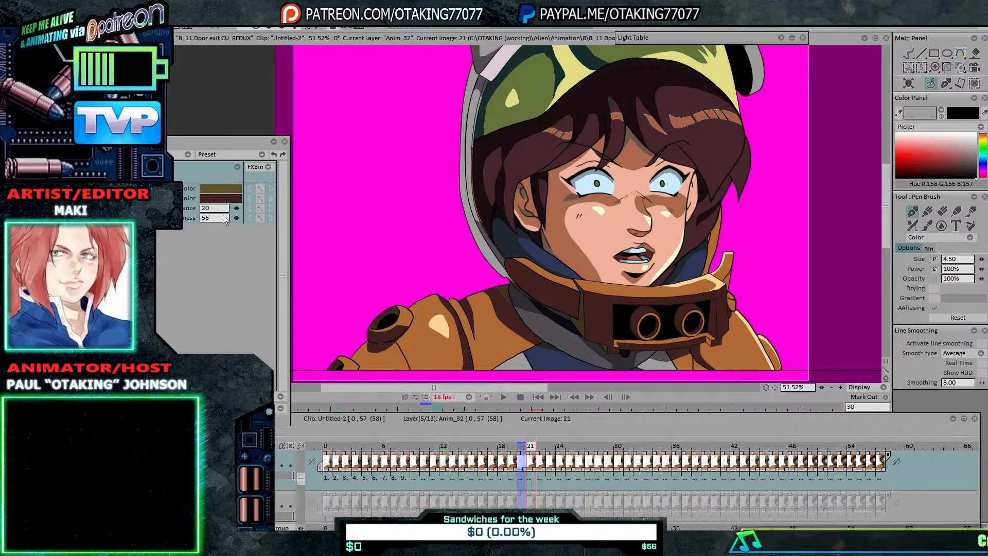
# Step: Set the replacement's tolerance to 30 and softness to 67, and apply it to all frames of the layer
pyautogui.moveTo(237, 208)
pyautogui.mouseDown()
pyautogui.moveTo(243, 219)
pyautogui.moveTo(233, 217)
pyautogui.mouseUp()
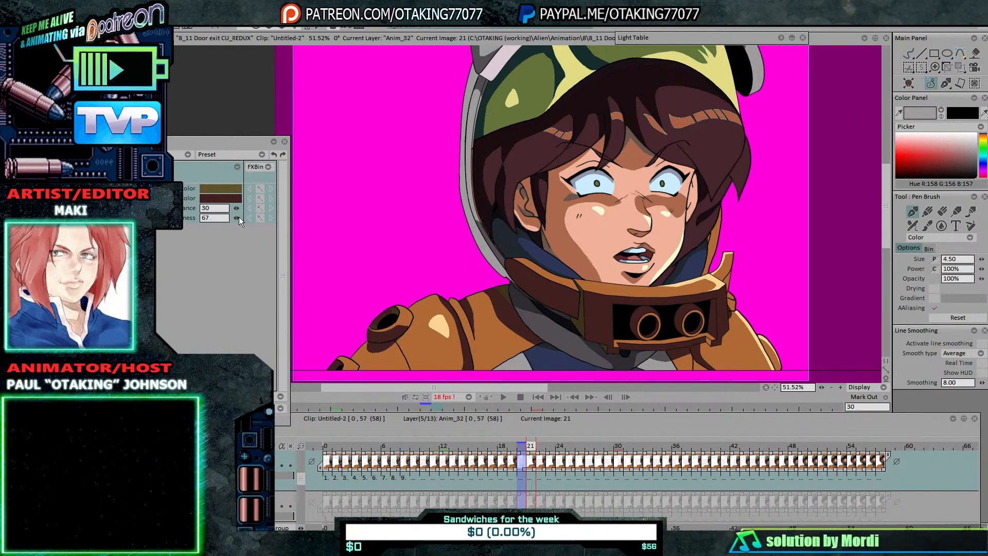
pyautogui.rightClick(528, 462)
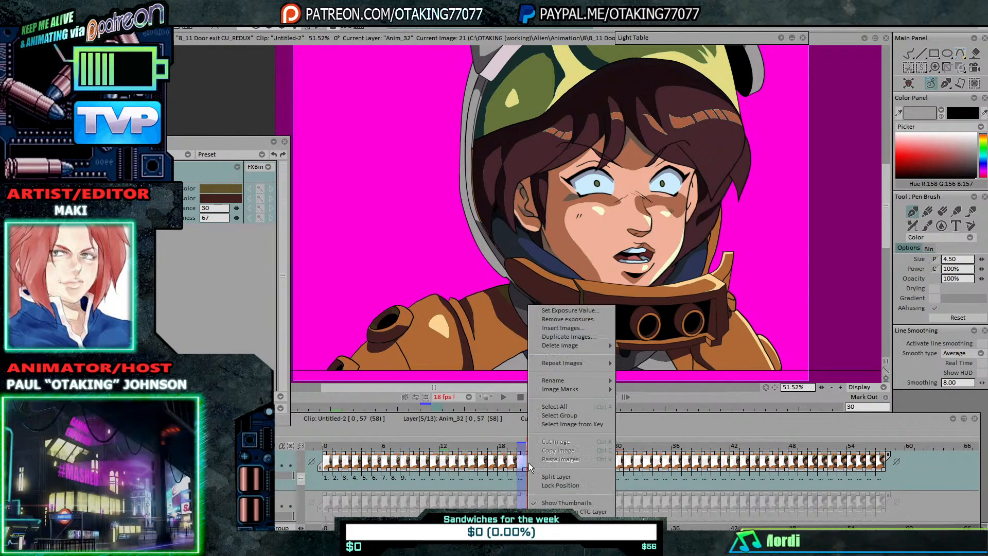
pyautogui.click(578, 407)
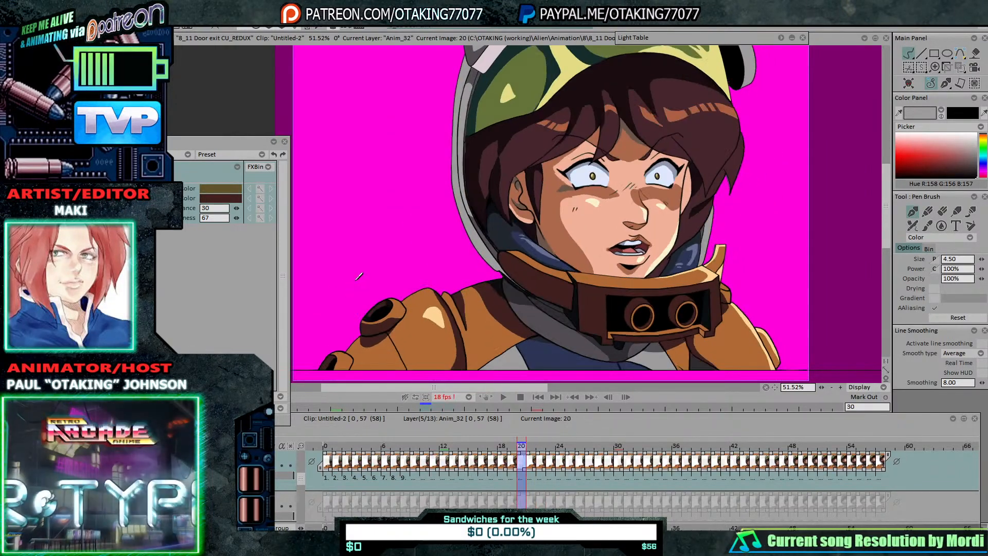
# Step: Set the colour replacement to turn the suit's darkest olive shadow on frame 21 into the near-black of frame 20
pyautogui.press('Right')
pyautogui.press('Left')
pyautogui.press('Right')
pyautogui.press('Left')
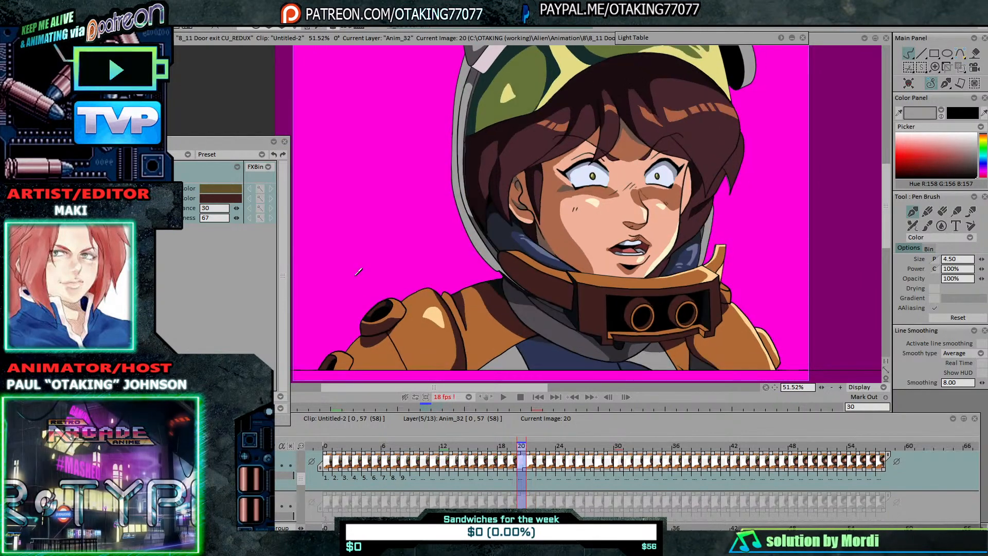
pyautogui.press('Right')
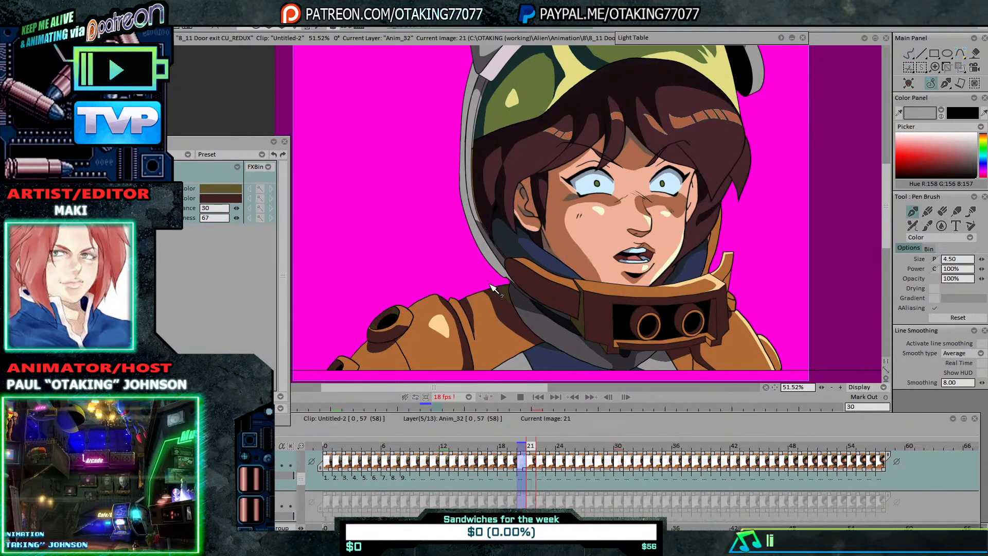
pyautogui.press('Left')
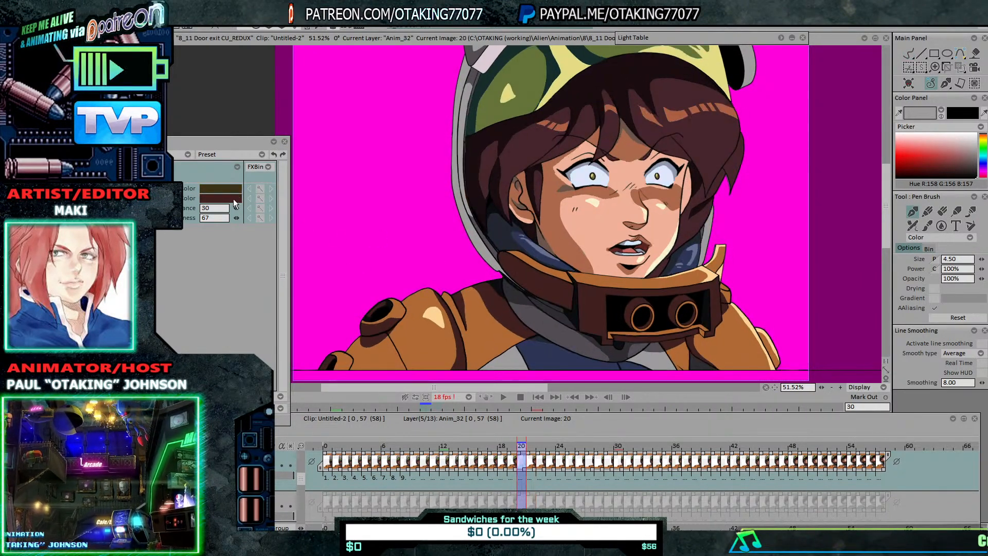
pyautogui.press('Right')
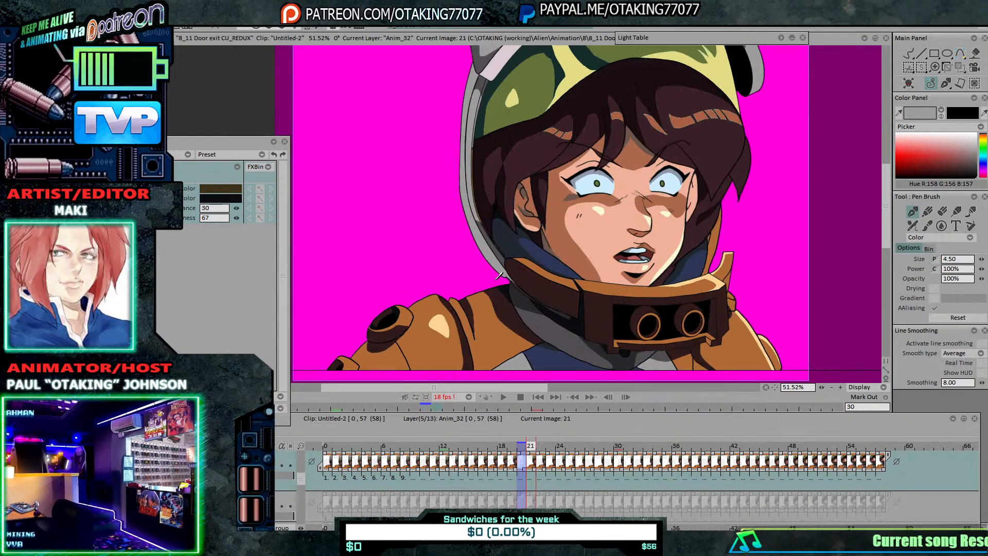
# Step: Select all frames of the layer and apply the colour replacement to them with tolerance 19 and softness 56
pyautogui.press('Left')
pyautogui.press('Right')
pyautogui.press('Left')
pyautogui.press('Right')
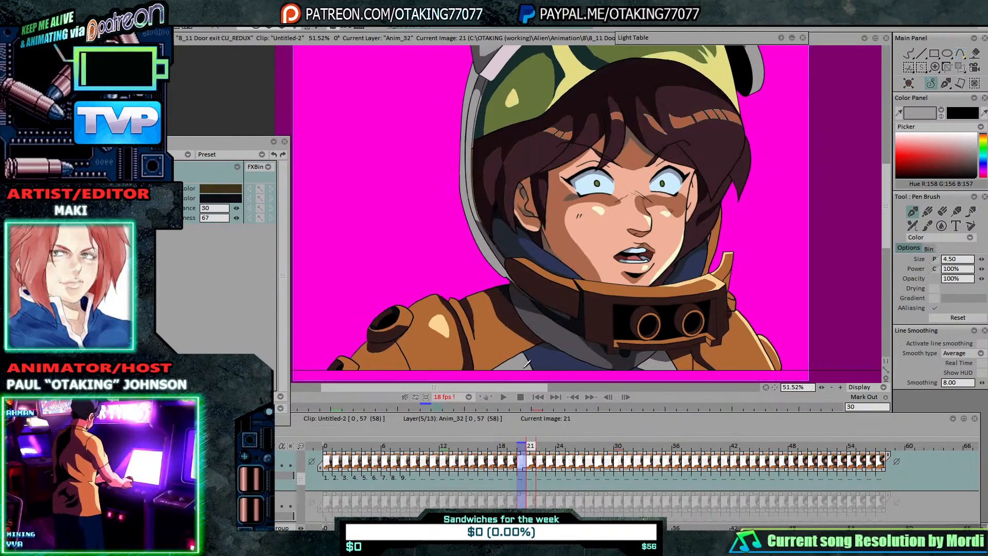
pyautogui.press('Left')
pyautogui.press('Right')
pyautogui.rightClick(532, 447)
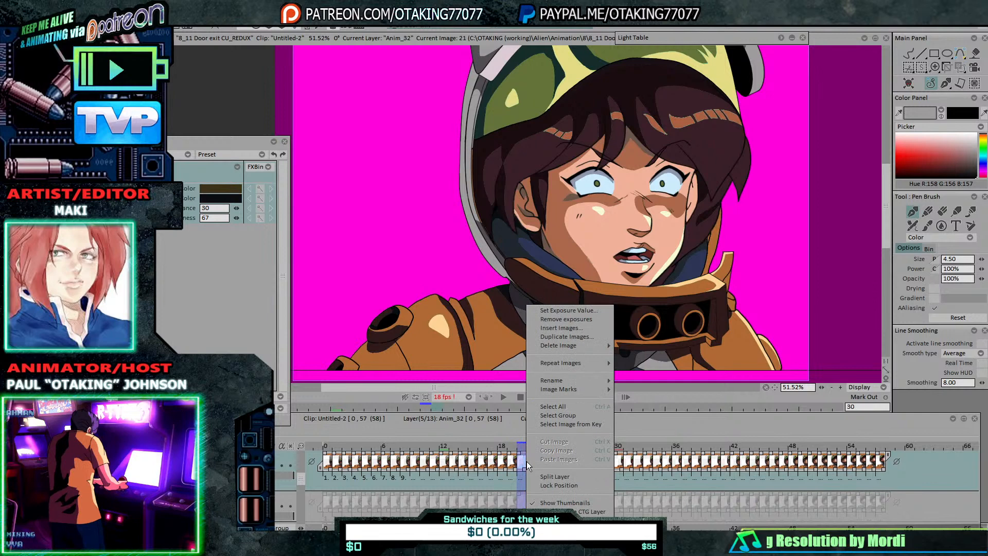
pyautogui.click(572, 404)
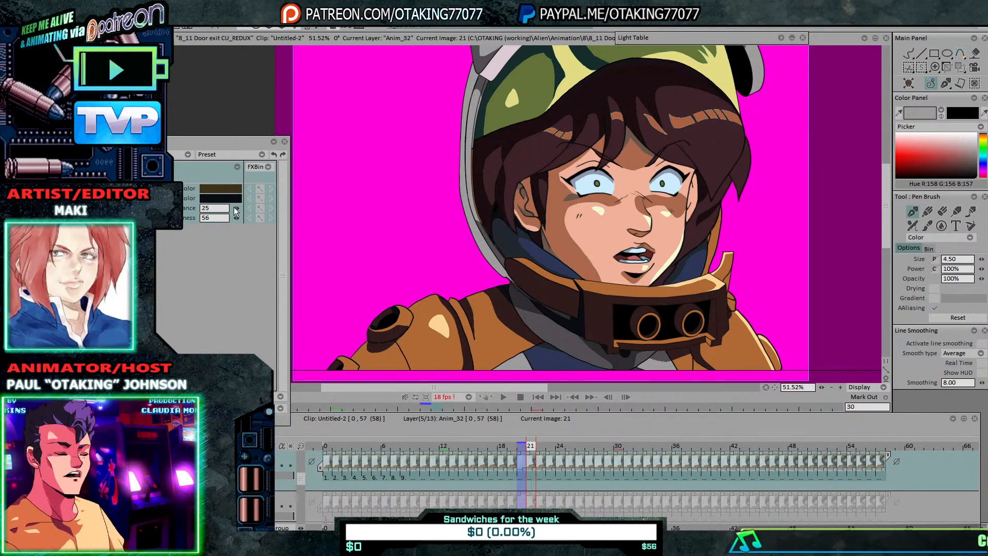
pyautogui.moveTo(236, 207); pyautogui.dragTo(233, 208)
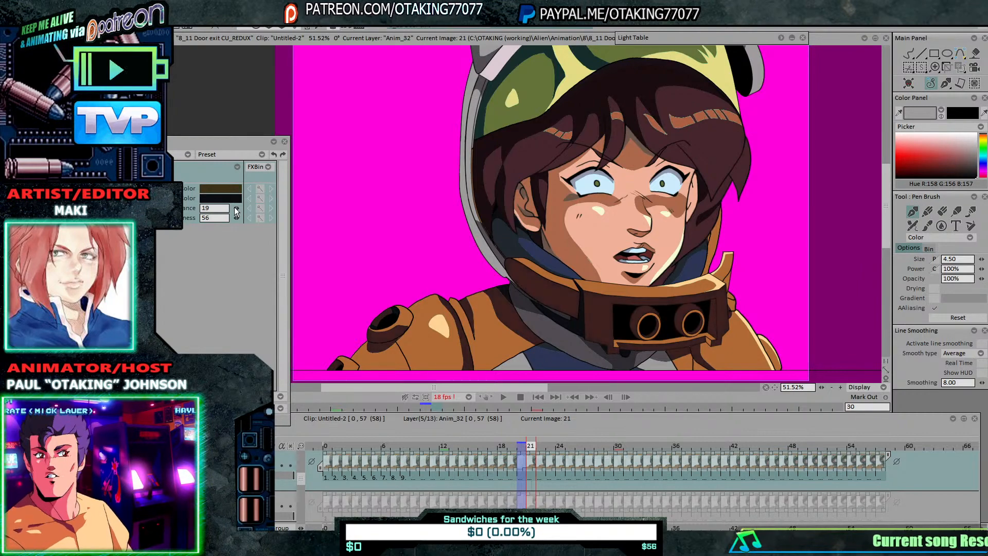
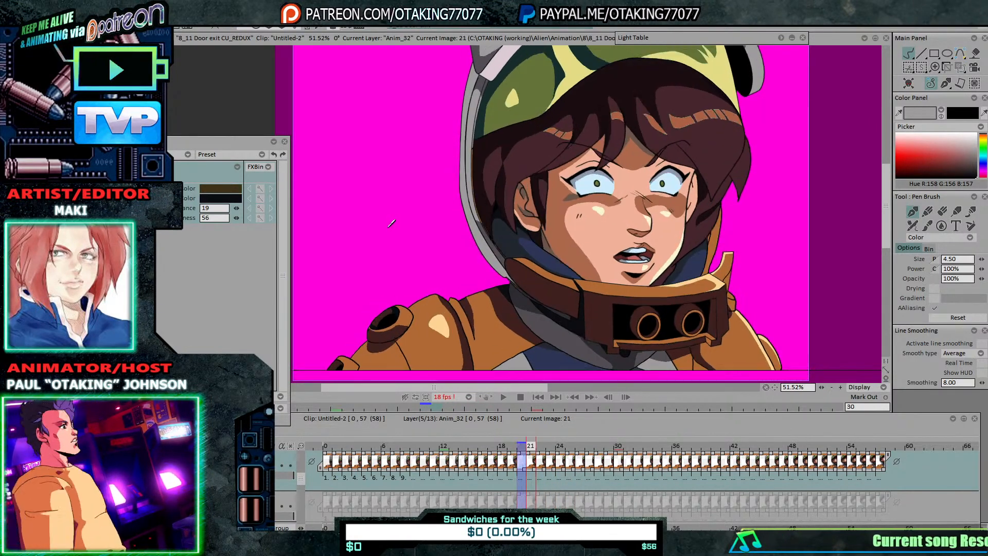
# Step: Close the effects panel, sample the near-black inside the collar's opening on frame 20 as the paint colour, and choose the paint bucket
pyautogui.click(285, 142)
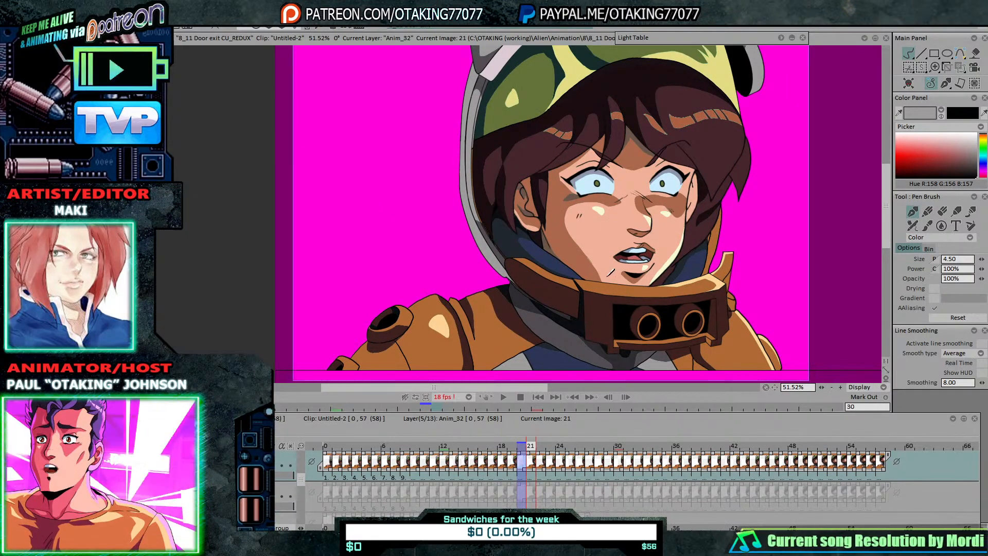
pyautogui.scroll(4, 611, 271)
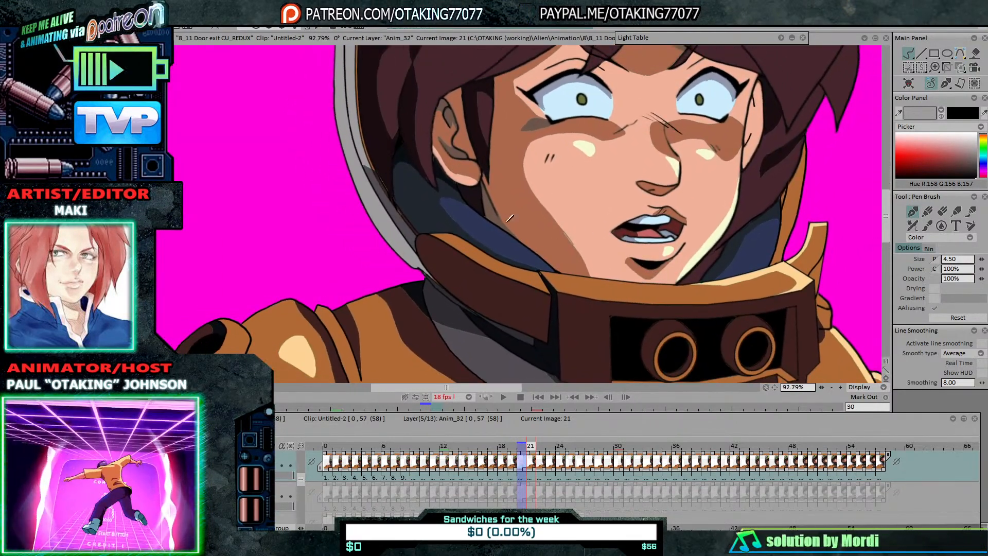
pyautogui.press('Left')
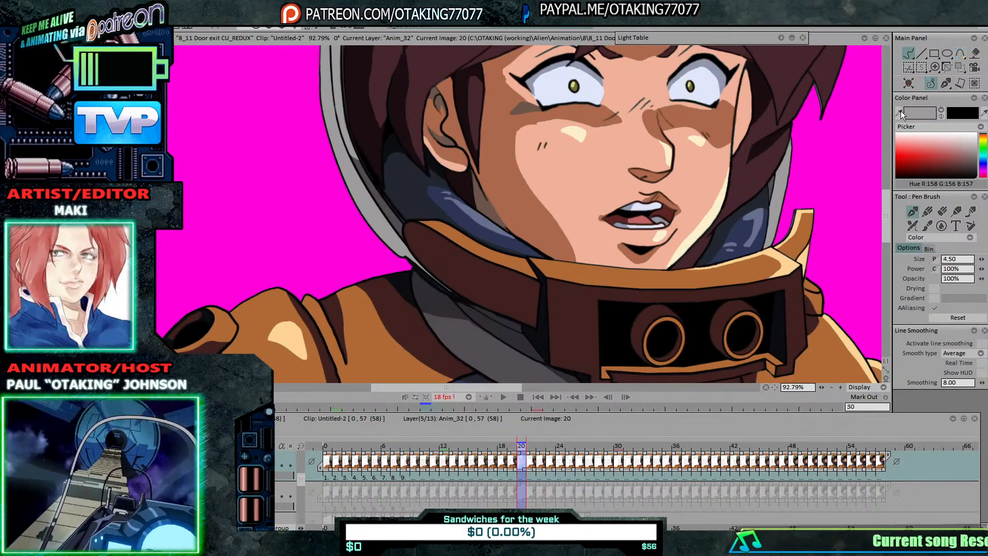
pyautogui.click(900, 113)
pyautogui.click(774, 335)
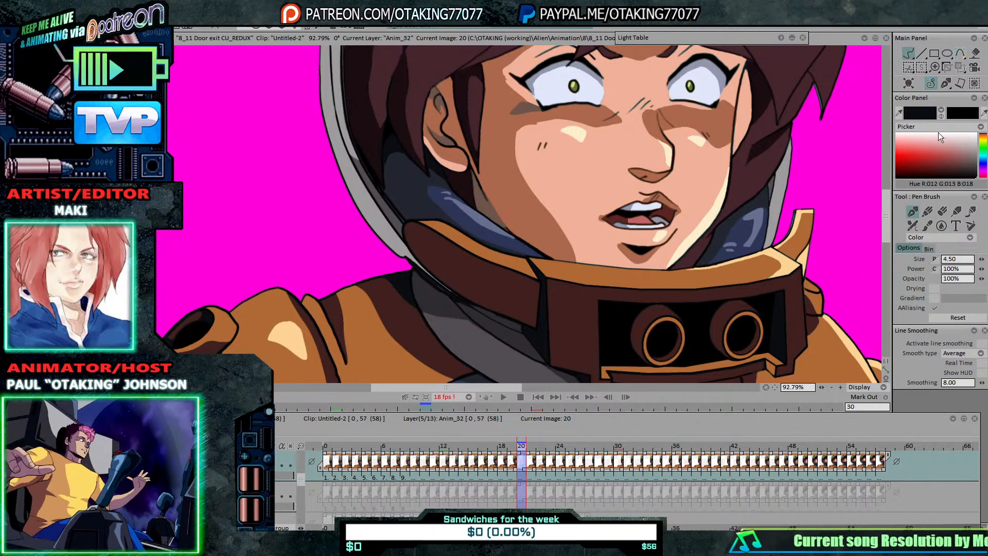
pyautogui.click(974, 55)
pyautogui.moveTo(788, 305); pyautogui.dragTo(659, 203)
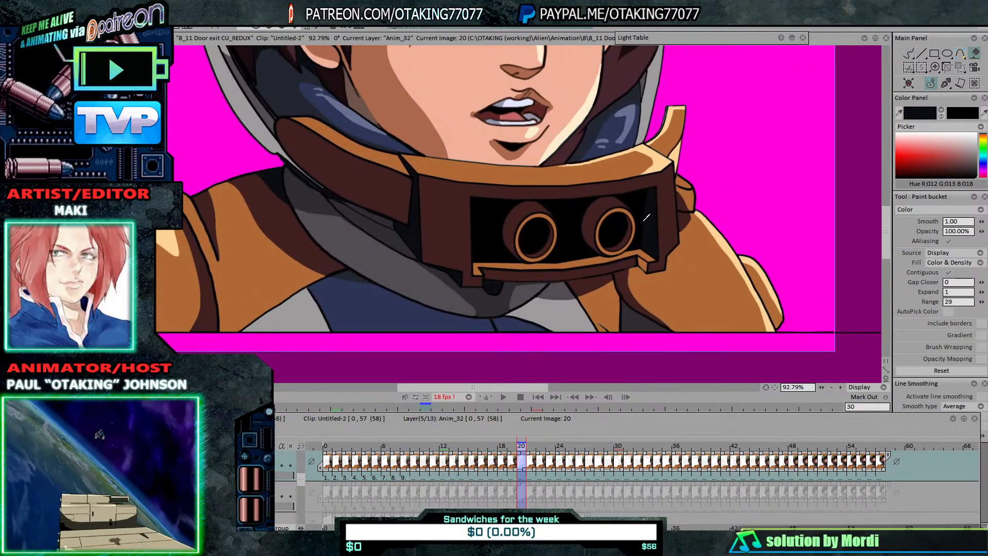
# Step: Fill the right inner wall of the collar's opening with the sampled near-black on frames 21 to 34
pyautogui.press('Right')
pyautogui.press('Right')
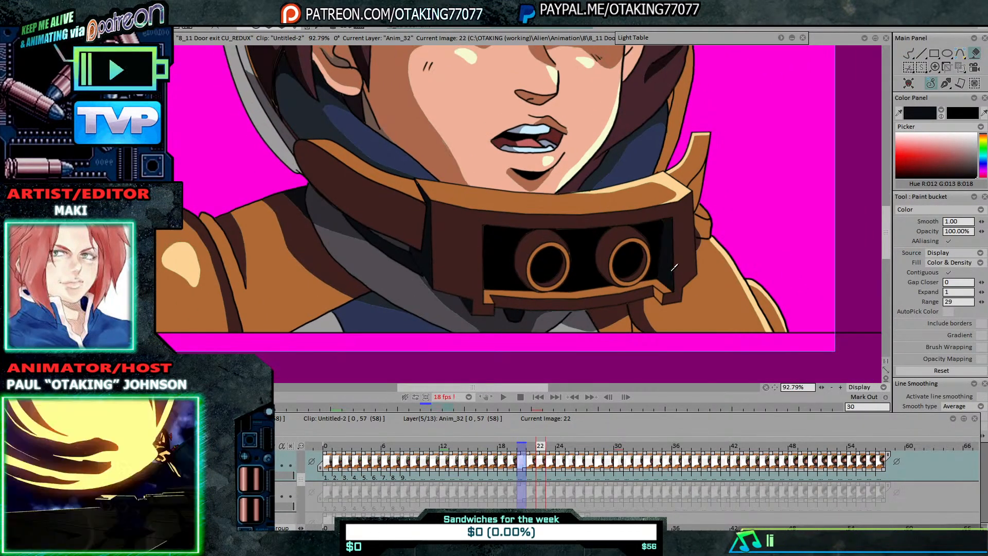
pyautogui.press('Right')
pyautogui.press('Right')
pyautogui.press('Right')
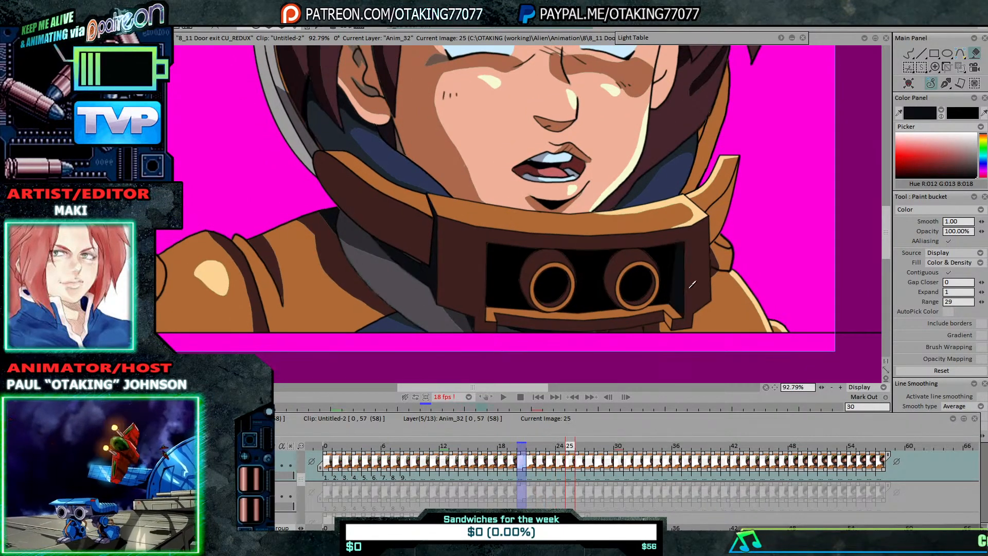
pyautogui.press('Right')
pyautogui.press('Right')
pyautogui.press('Right')
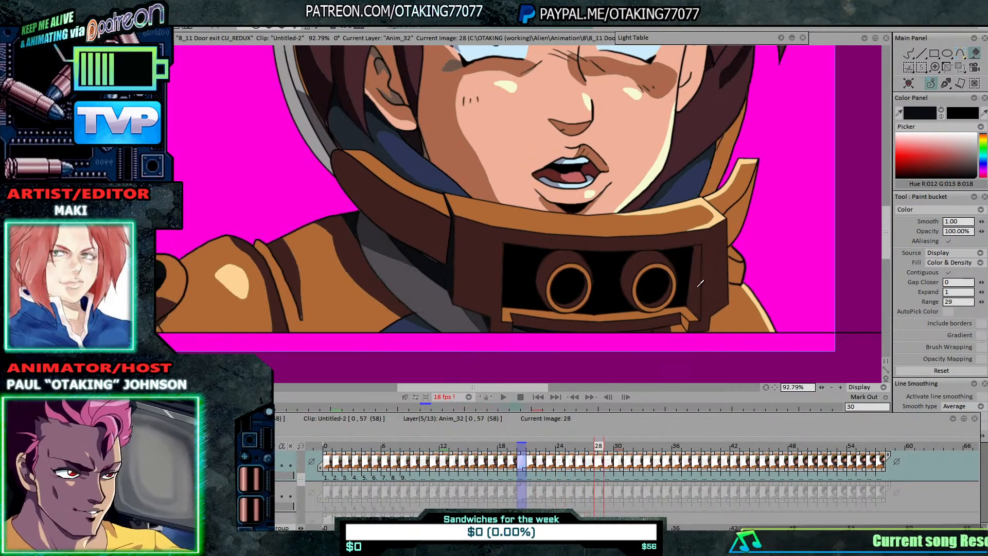
pyautogui.press('Right')
pyautogui.press('Right')
pyautogui.press('Right')
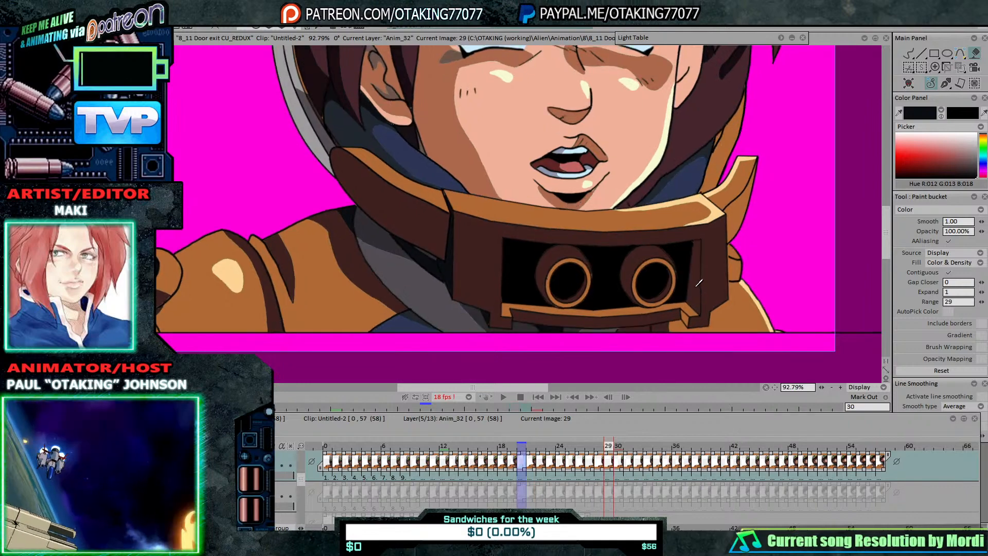
pyautogui.press('Right')
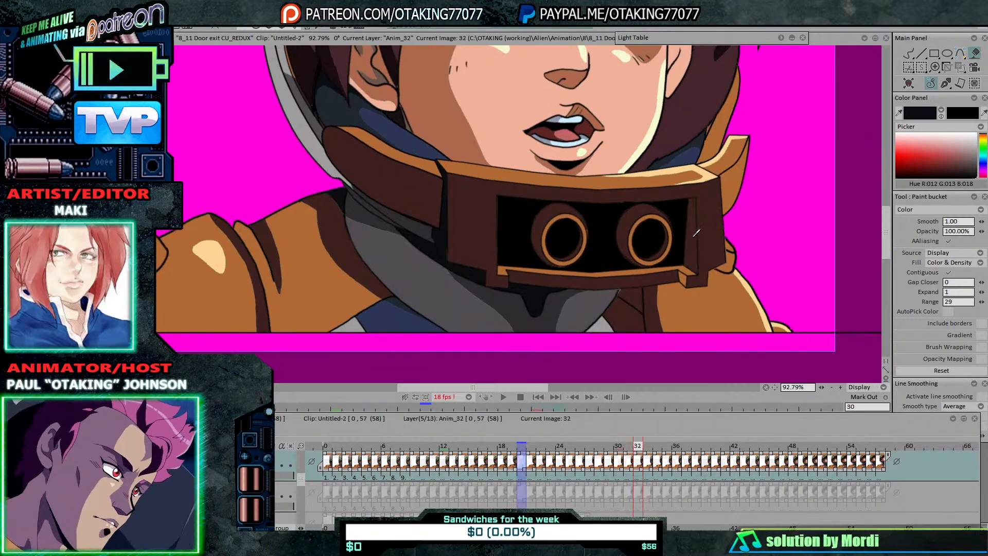
pyautogui.press('Right')
pyautogui.press('Right')
pyautogui.press('Right')
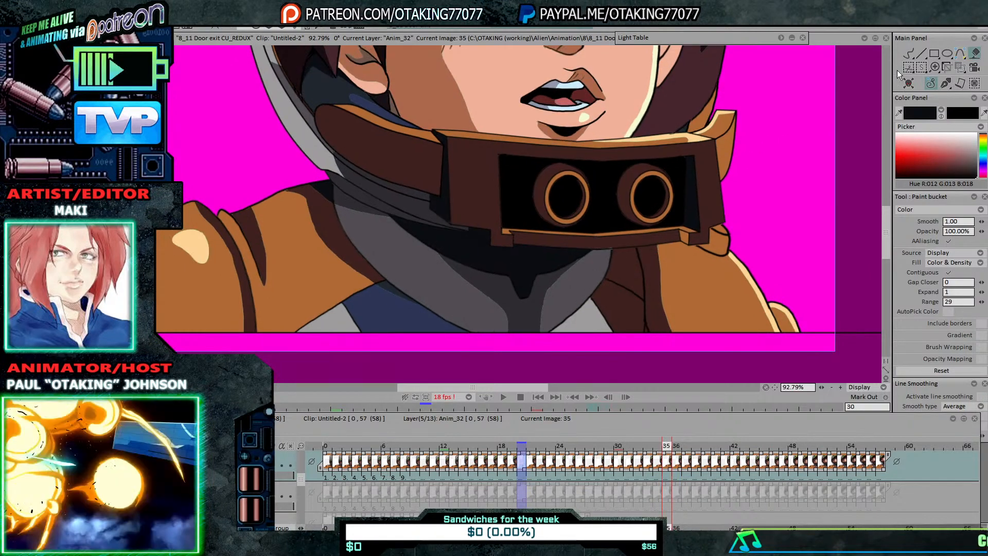
# Step: Touch up the collar opening's right inner wall with the pen brush on frames 35 and 36, and fill it through frame 39
pyautogui.rightClick(908, 53)
pyautogui.click(949, 80)
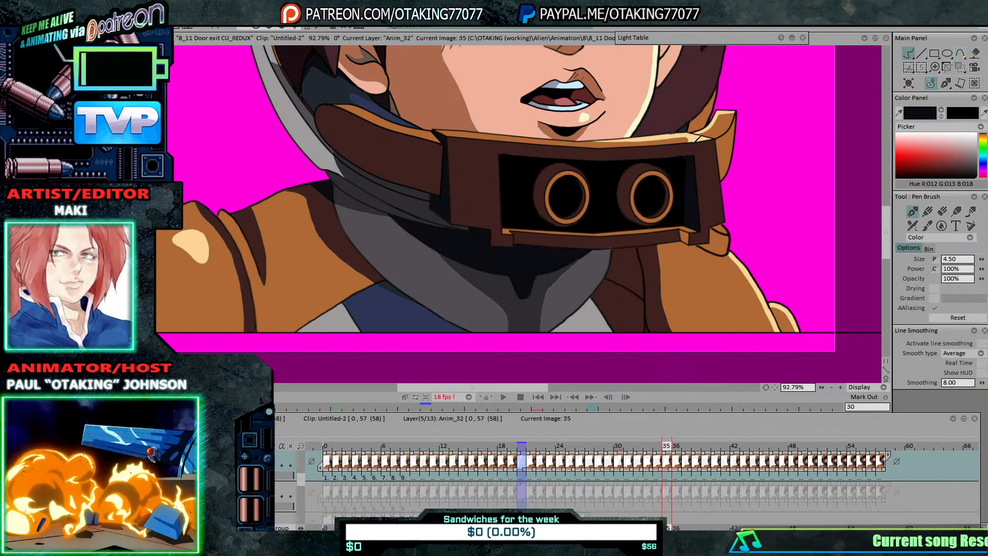
pyautogui.press('Right')
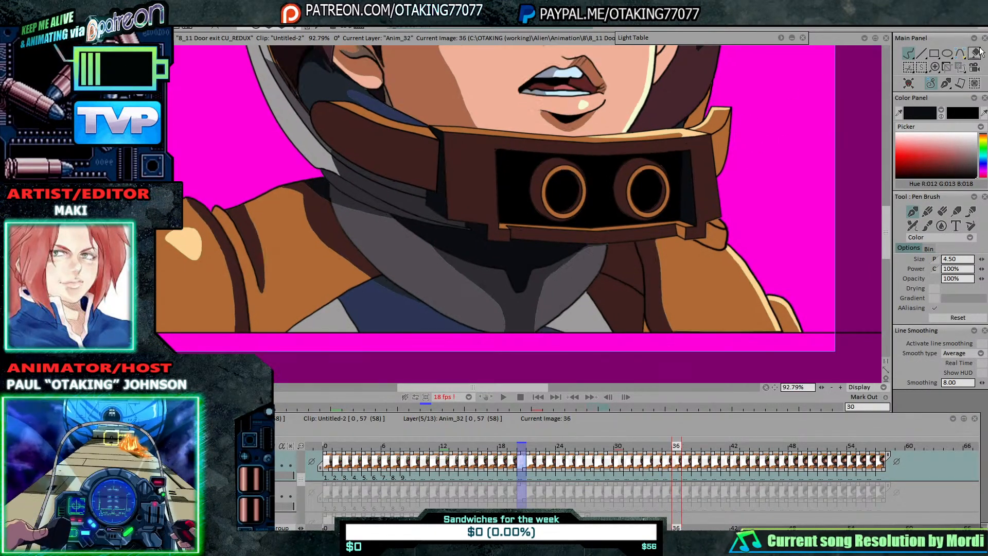
pyautogui.press('f')
pyautogui.press('Right')
pyautogui.press('Right')
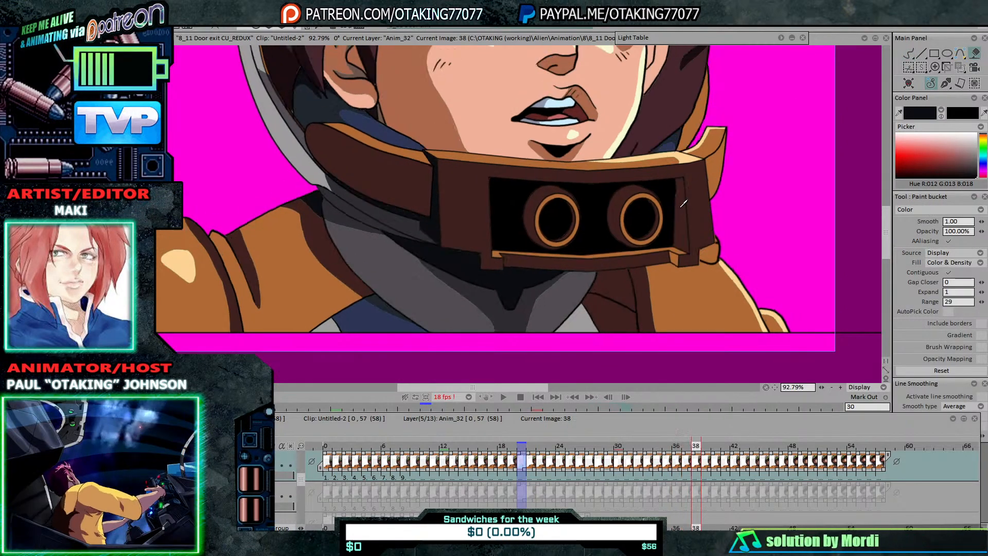
pyautogui.press('Right')
pyautogui.press('Right')
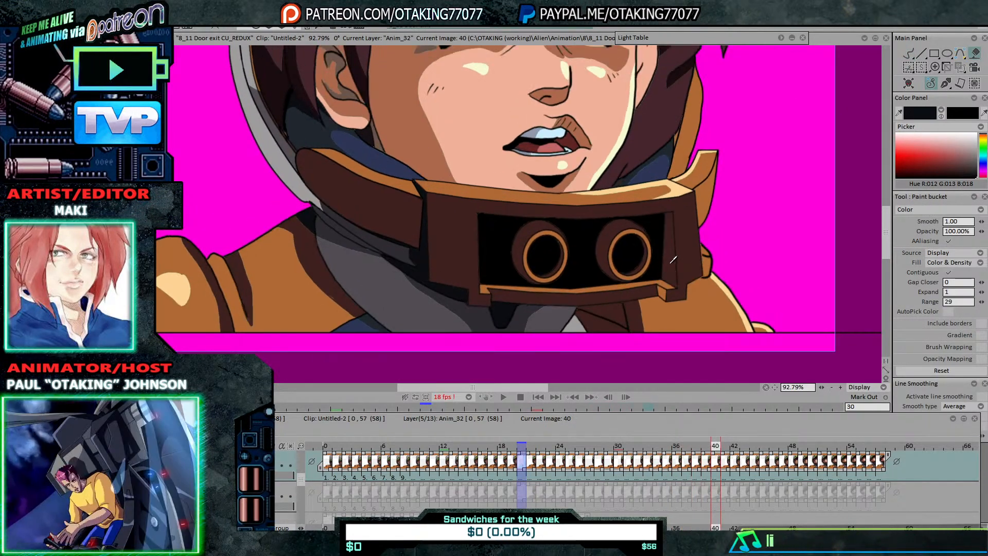
pyautogui.click(661, 261)
pyautogui.hotkey('ctrl', 'z')
pyautogui.click(677, 259)
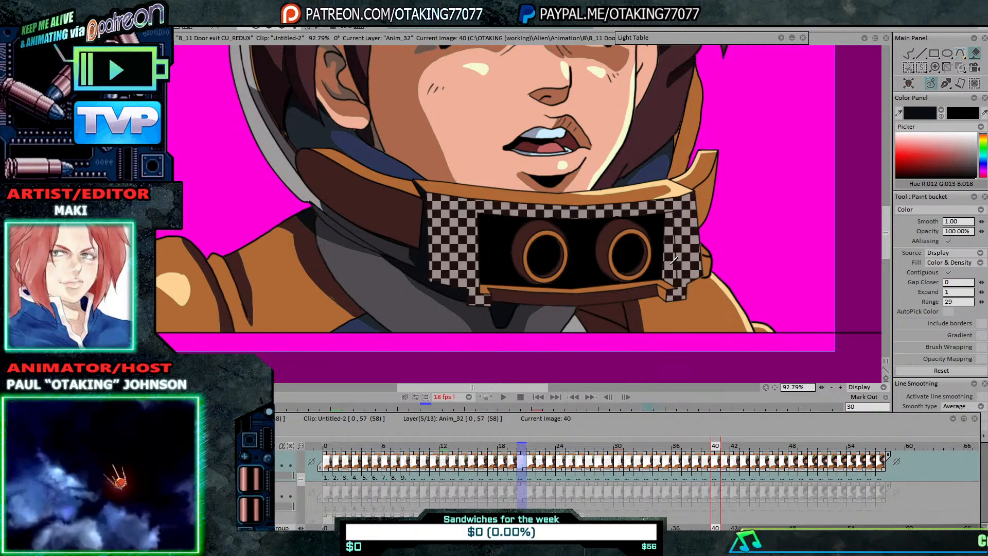
pyautogui.hotkey('ctrl', 'z')
# Step: Set the paint bucket's range to 19 and fill the collar opening's right inner wall with near-black on frames 40 to 49
pyautogui.moveTo(981, 302); pyautogui.dragTo(976, 302)
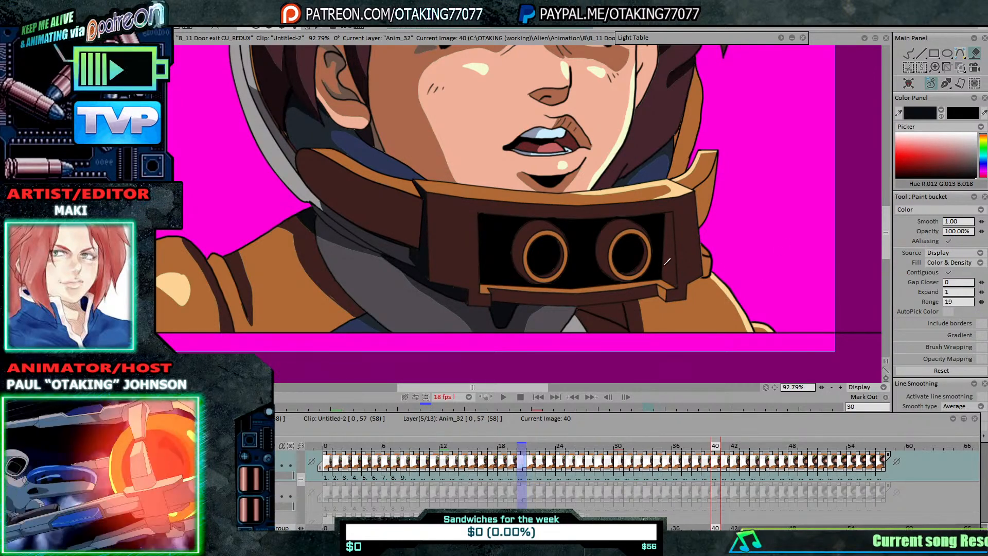
pyautogui.click(672, 267)
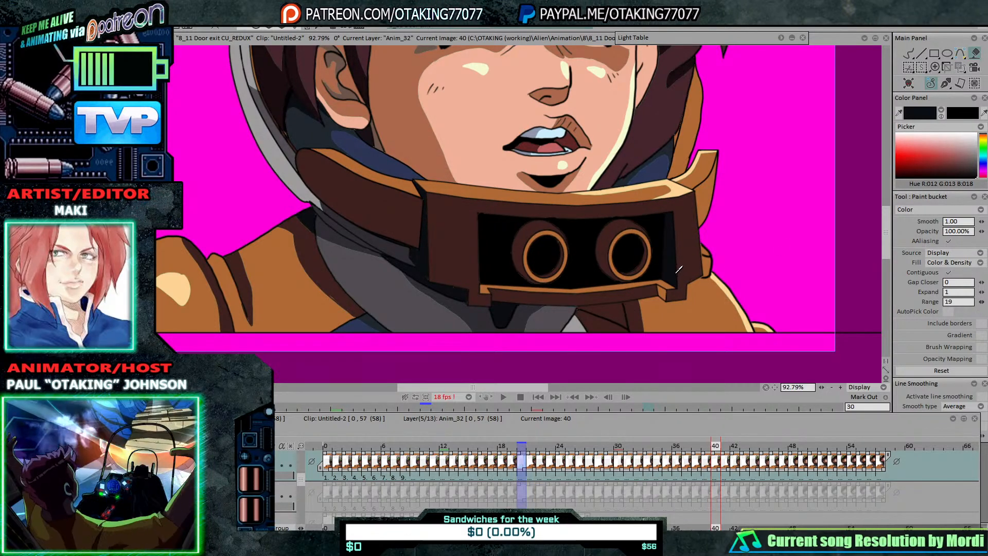
pyautogui.press('Right')
pyautogui.click(659, 270)
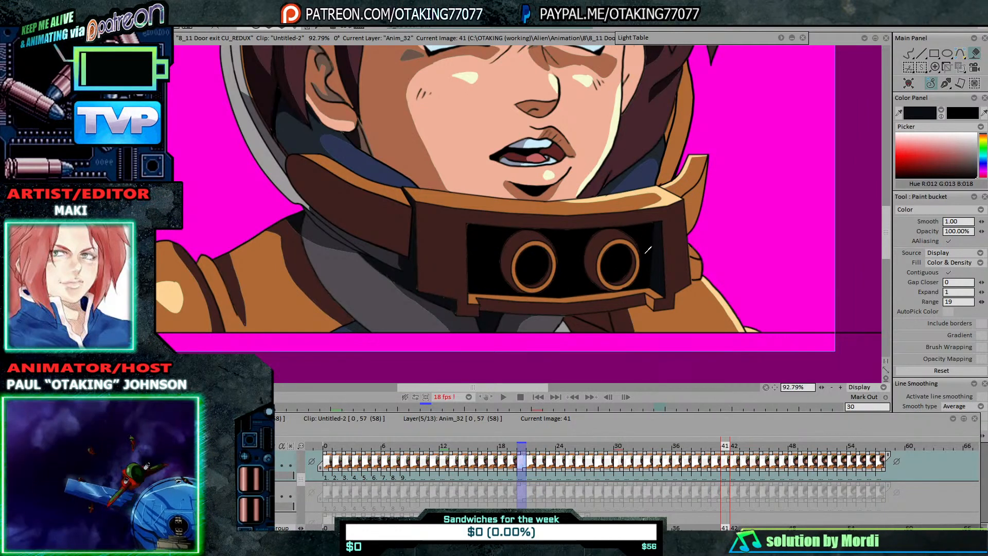
pyautogui.press('Right')
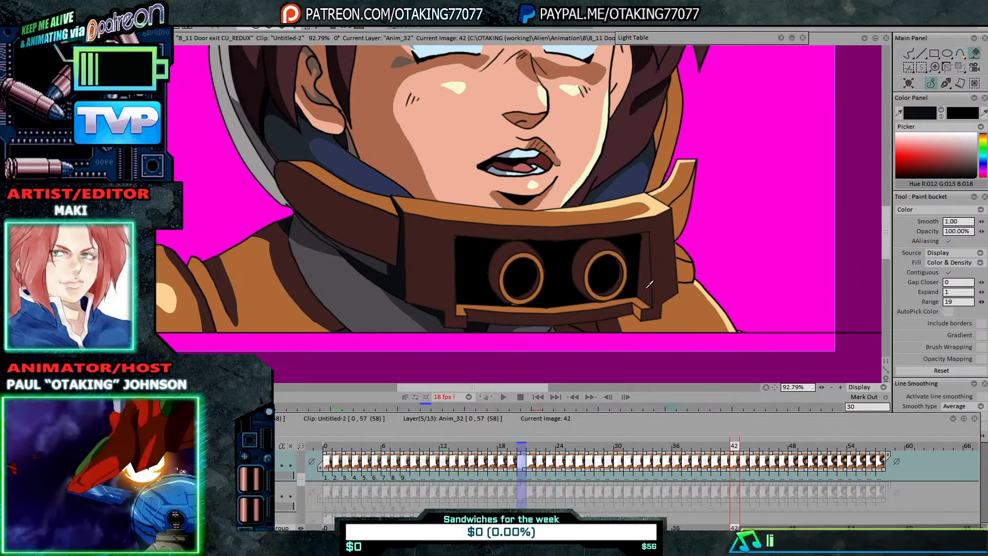
pyautogui.press('Right')
pyautogui.press('Right')
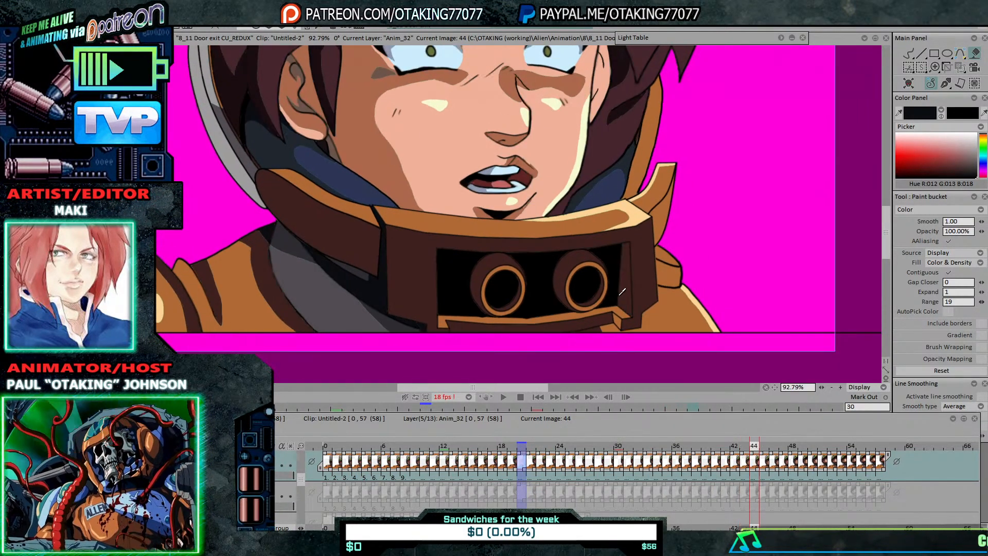
pyautogui.press('Right')
pyautogui.press('Right')
pyautogui.press('Right')
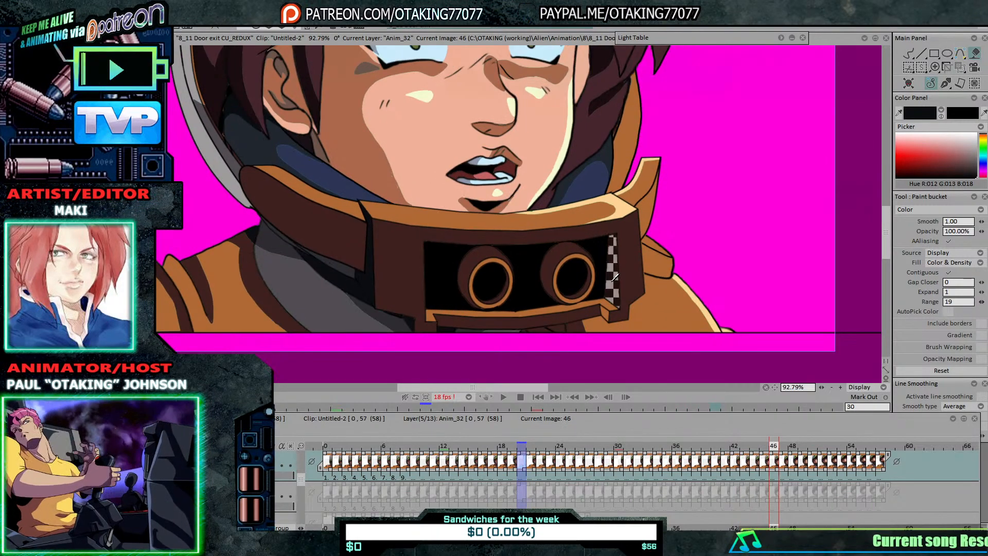
pyautogui.press('Right')
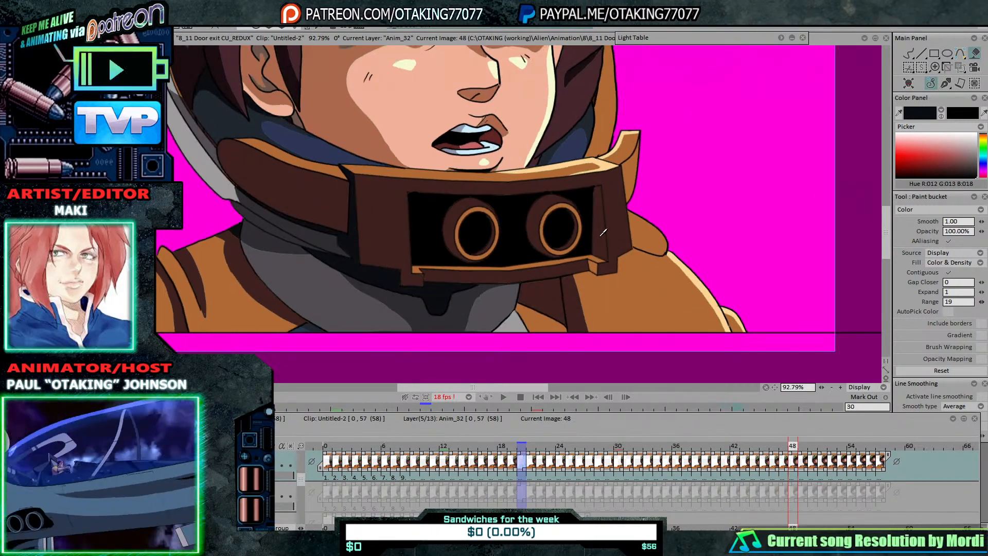
pyautogui.press('Right')
# Step: Set the paint bucket's range to 3 and fill the collar opening's right inner wall with near-black on frame 50
pyautogui.press('Right')
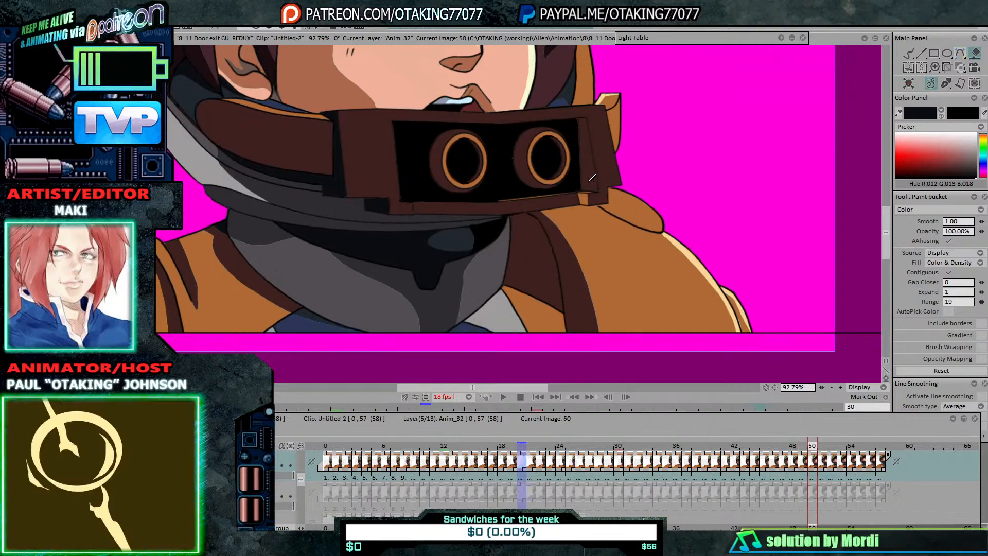
pyautogui.click(592, 177)
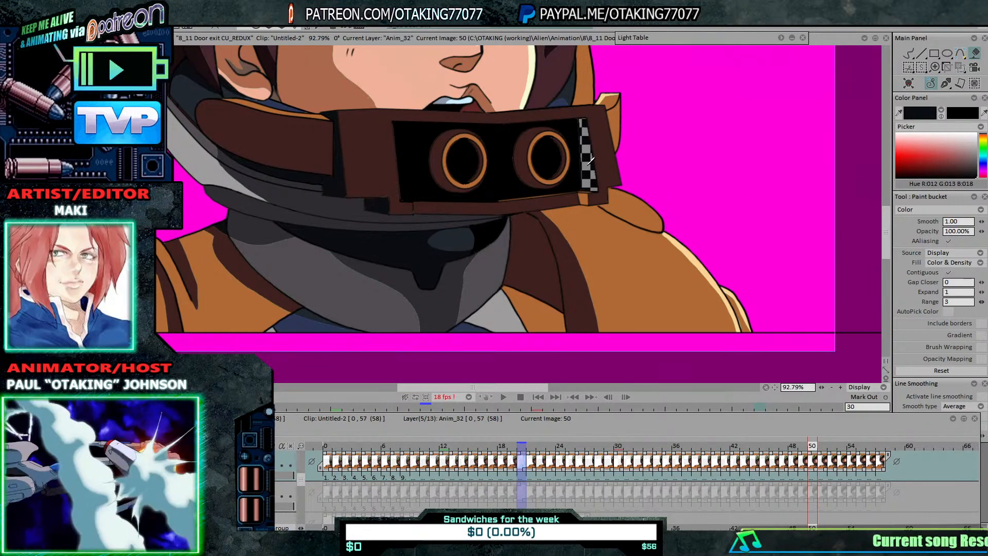
pyautogui.click(591, 160)
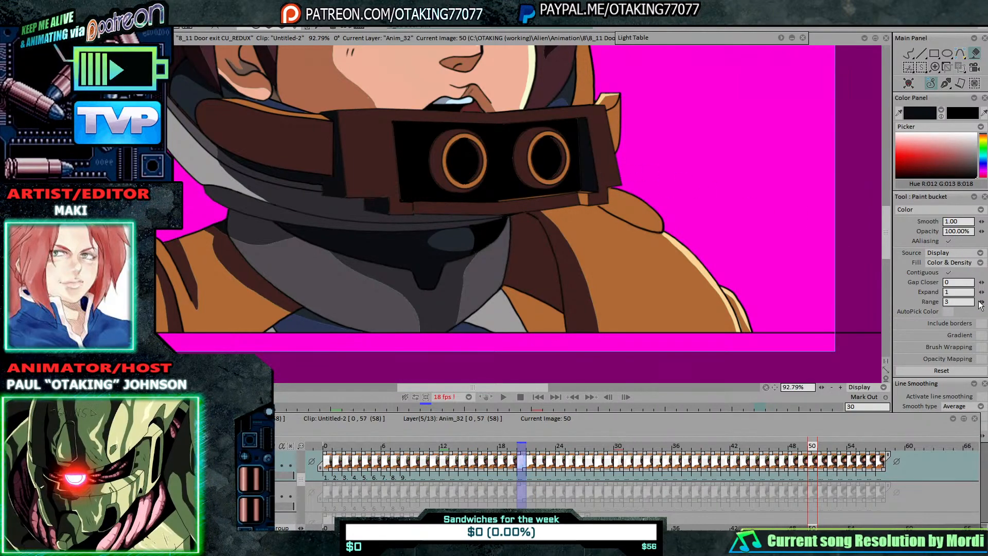
# Step: Set the paint bucket's range to 7 and fill the collar opening's right inner wall with near-black on frames 51 to 57
pyautogui.moveTo(981, 302); pyautogui.dragTo(984, 302)
pyautogui.press('Right')
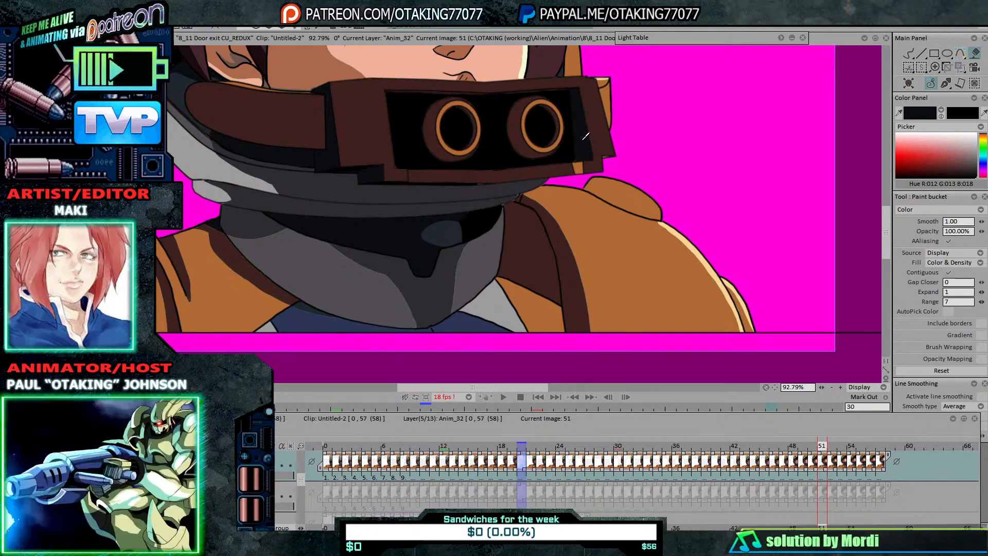
pyautogui.press('Right')
pyautogui.press('Right')
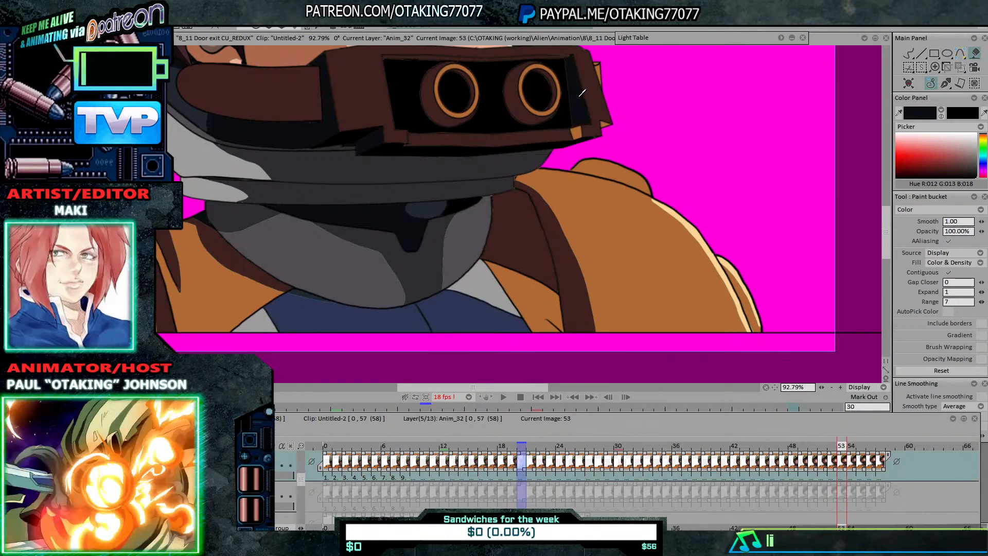
pyautogui.scroll(8, 552, 94)
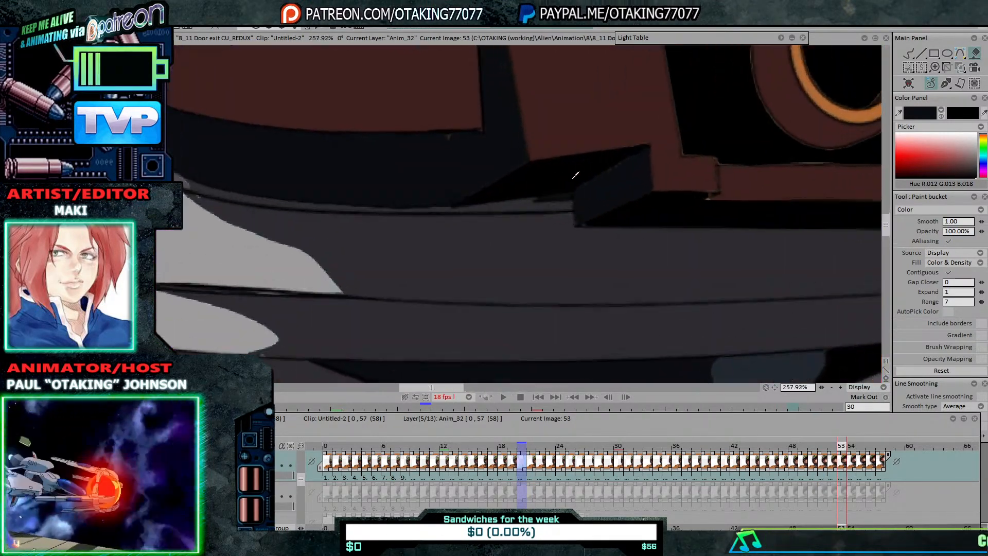
pyautogui.scroll(-8, 694, 181)
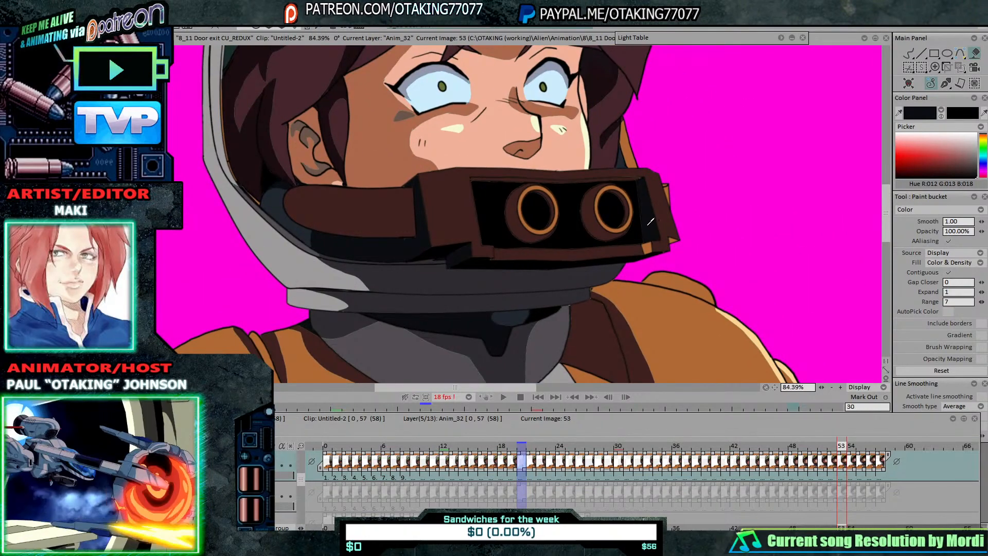
pyautogui.press('Right')
pyautogui.press('Right')
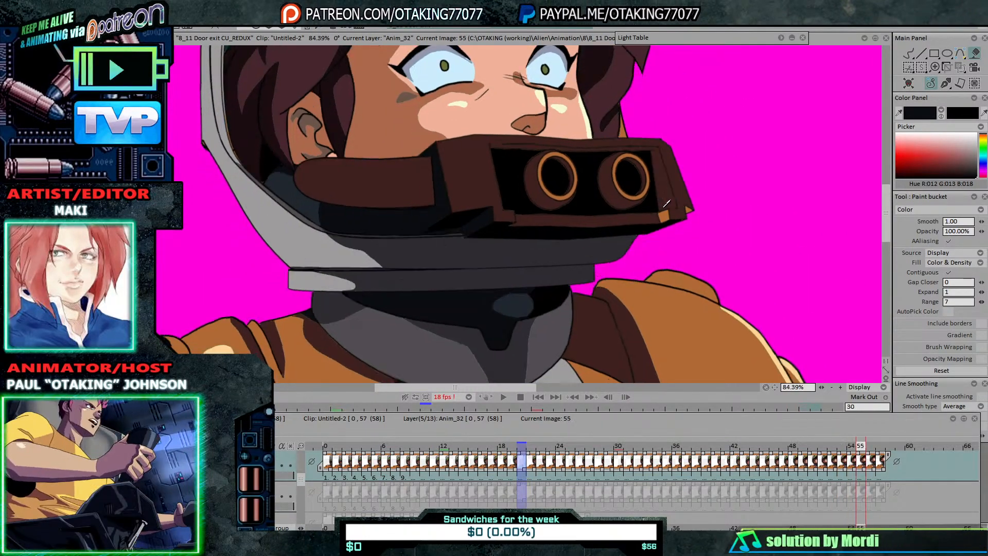
pyautogui.press('Right')
pyautogui.press('Right')
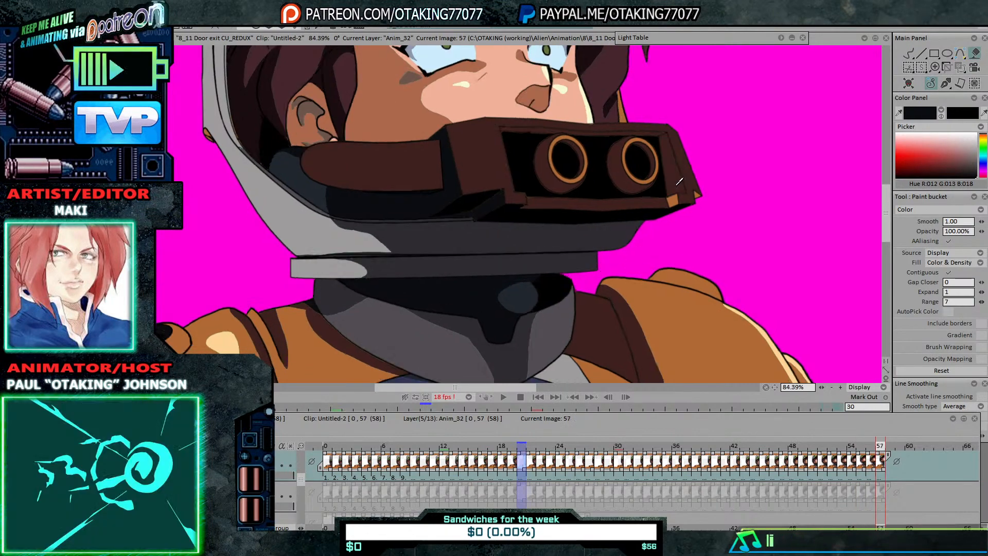
pyautogui.press('Right')
pyautogui.press('Left')
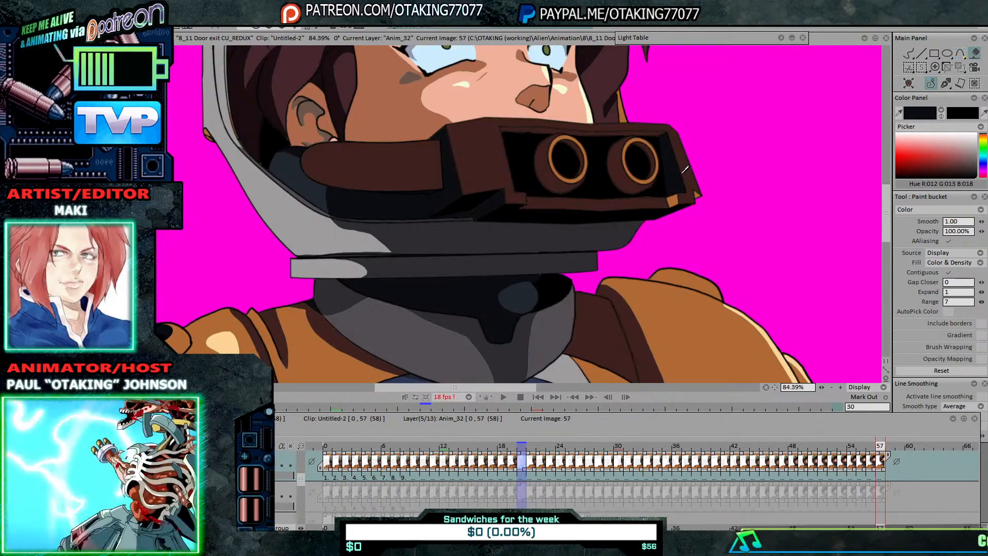
# Step: Fill the shaded side and underside at the collar block's left end with near-black from frame 57 back to frame 50
pyautogui.scroll(5, 557, 229)
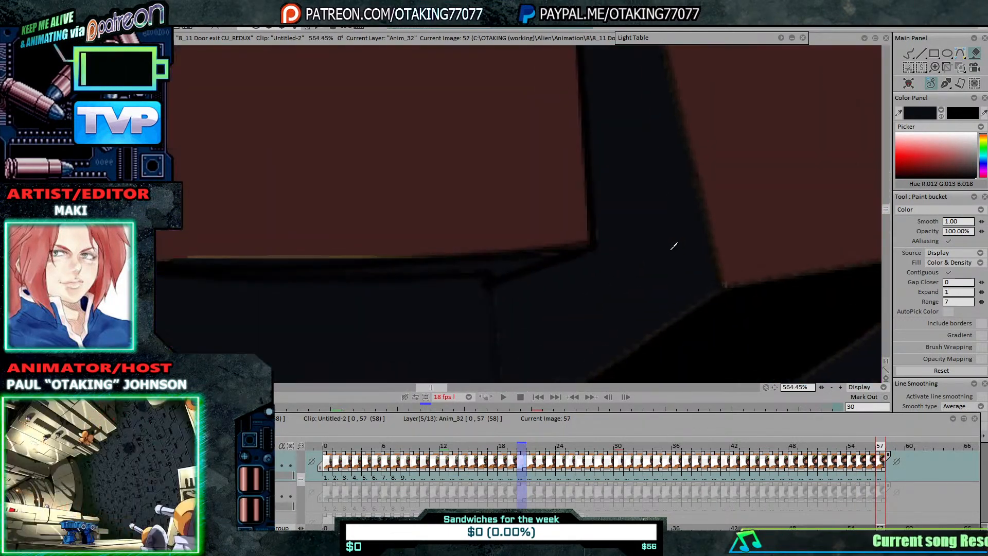
pyautogui.scroll(-3, 568, 264)
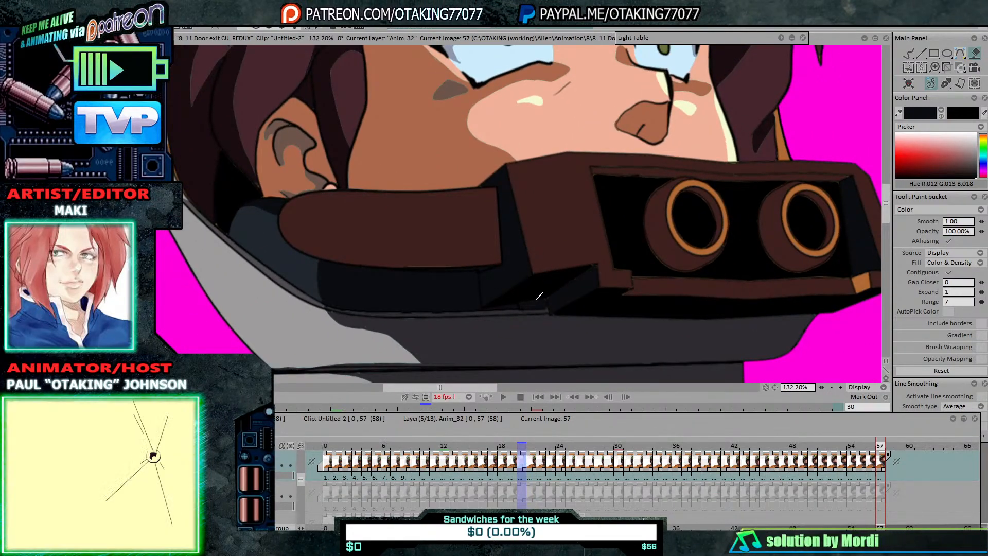
pyautogui.press('Left')
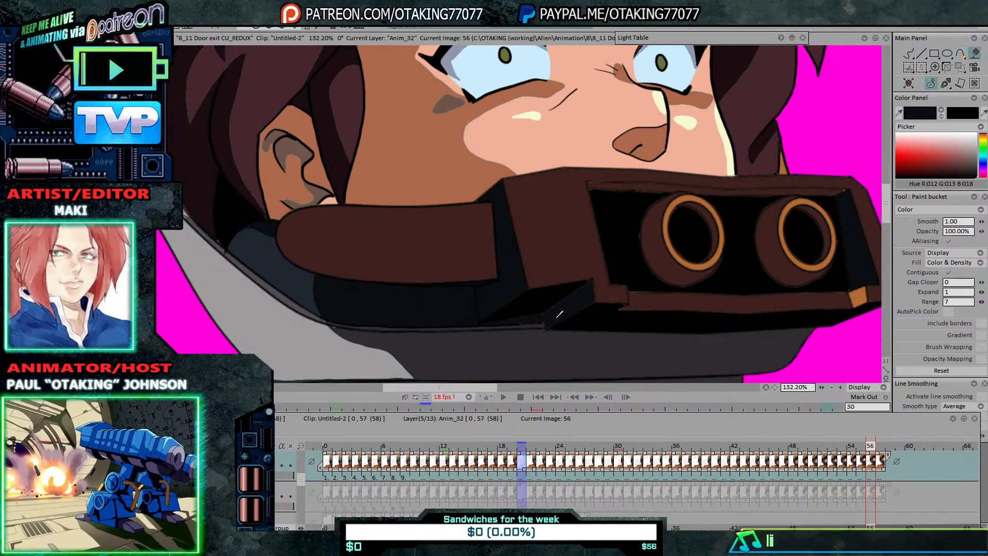
pyautogui.press('Left')
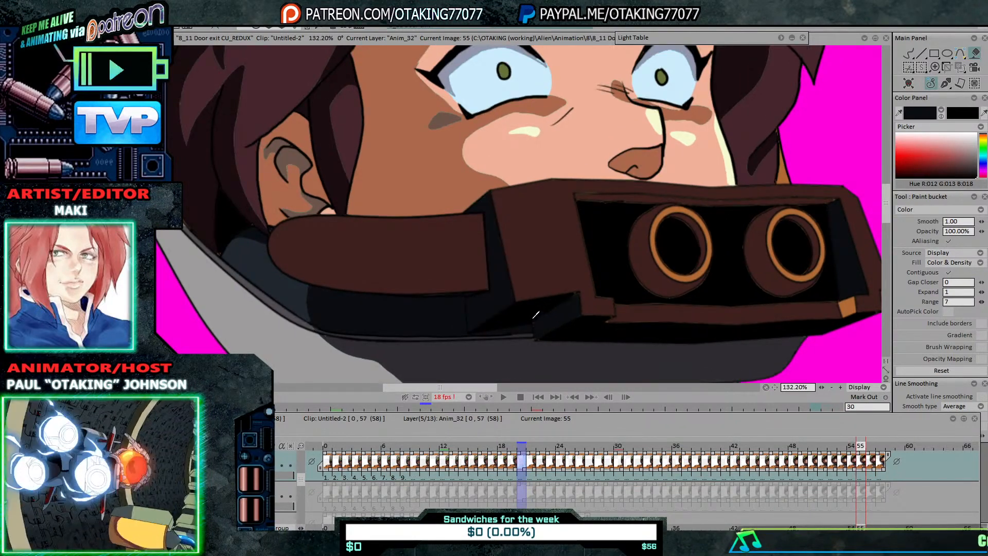
pyautogui.press('Left')
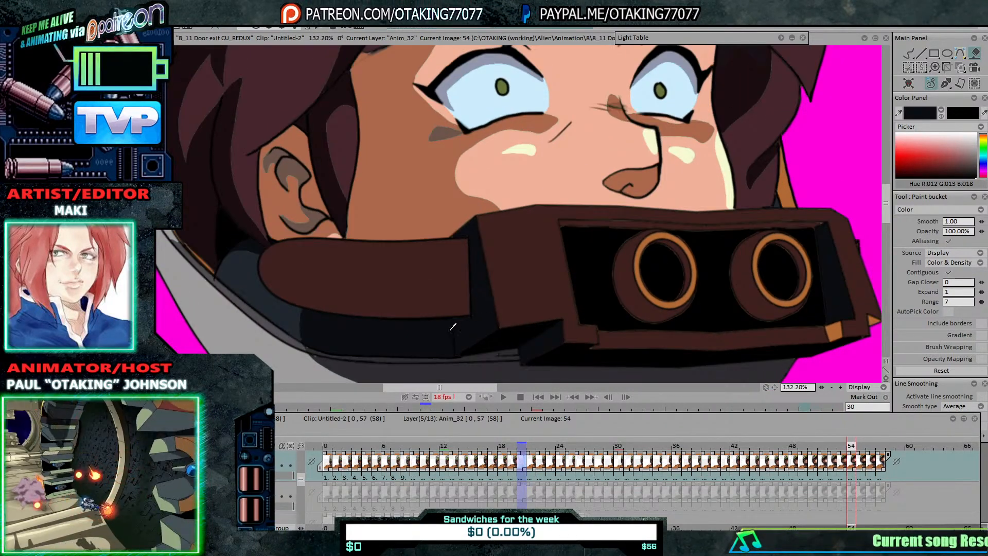
pyautogui.press('Left')
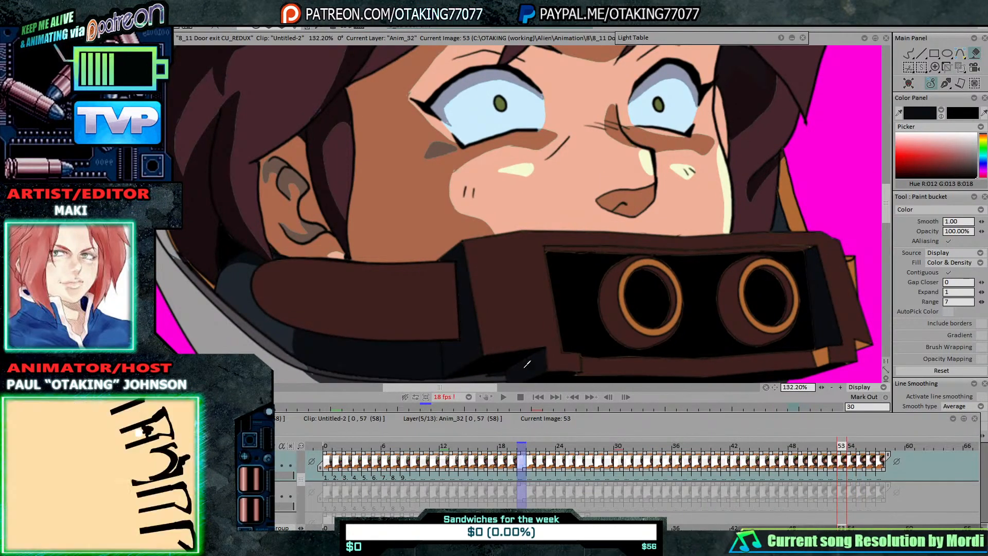
pyautogui.scroll(-2, 544, 350)
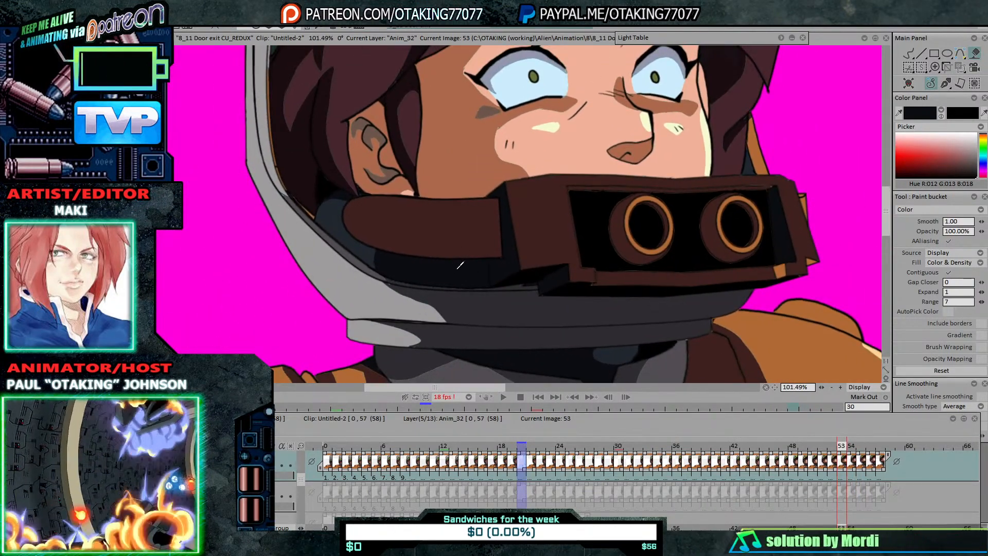
pyautogui.press('Left')
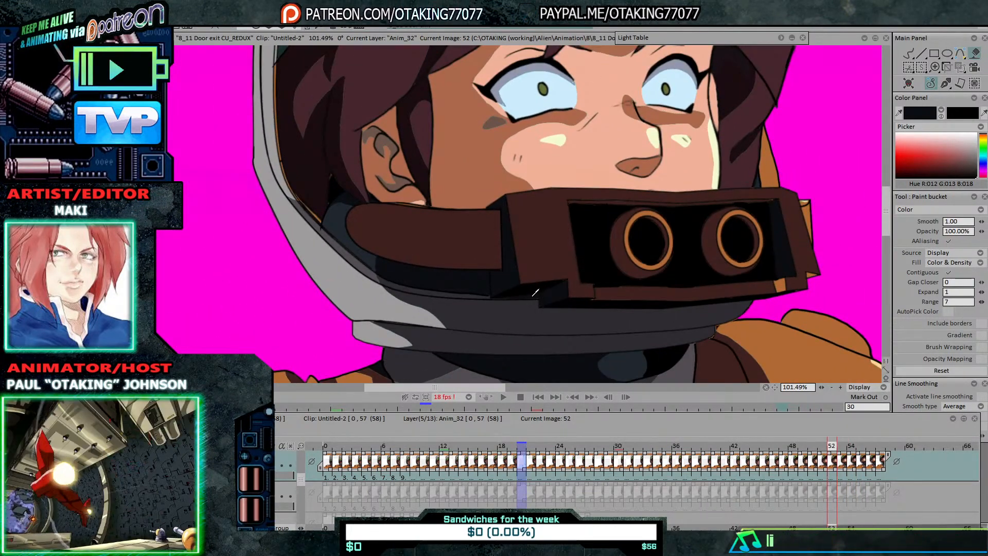
pyautogui.press('Left')
pyautogui.press('Left')
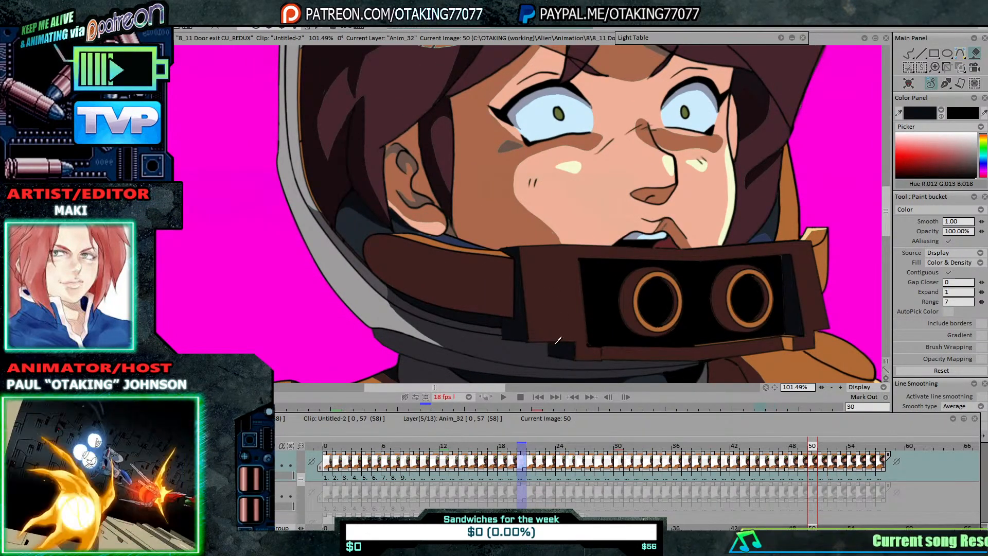
# Step: Fill the collar block's shaded left side with near-black on frames 49, 48 and 47
pyautogui.press('Left')
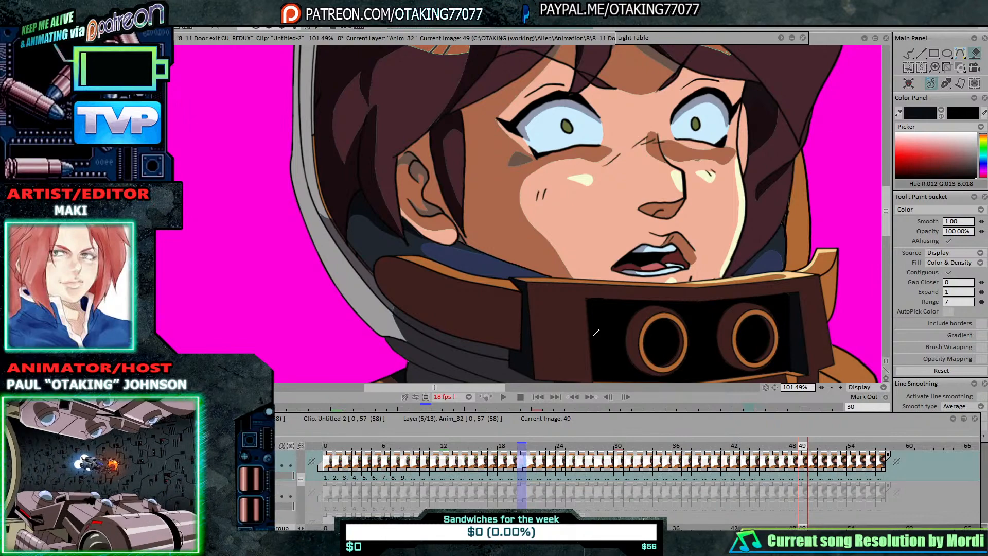
pyautogui.moveTo(754, 338); pyautogui.dragTo(625, 232)
pyautogui.scroll(-1, 625, 231)
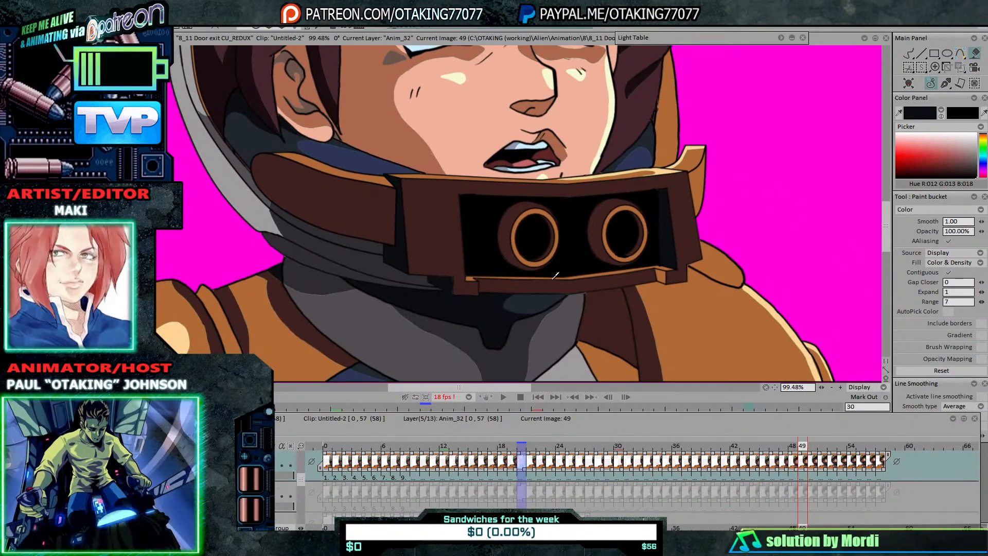
pyautogui.click(498, 313)
pyautogui.hotkey('ctrl', 'z')
pyautogui.press('Right')
pyautogui.press('Left')
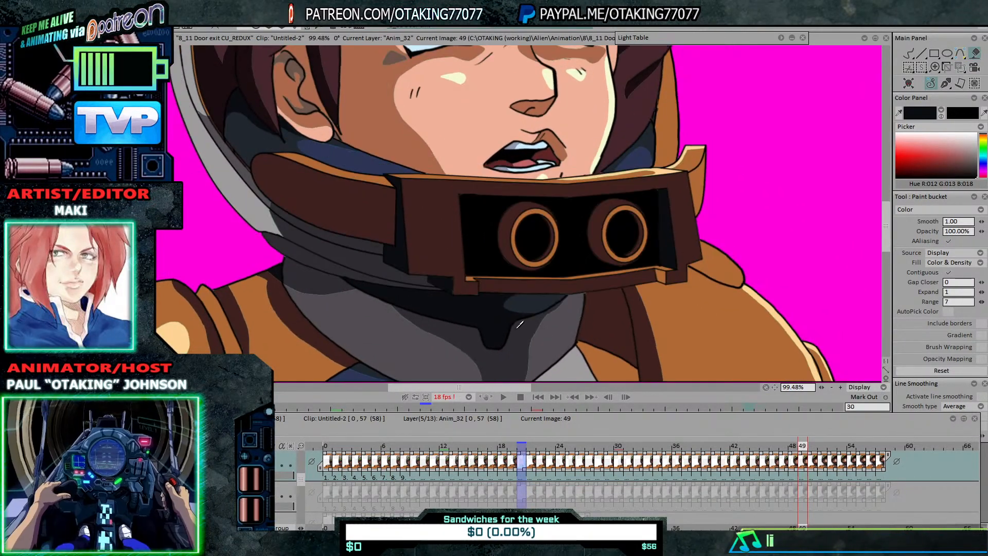
pyautogui.press('Left')
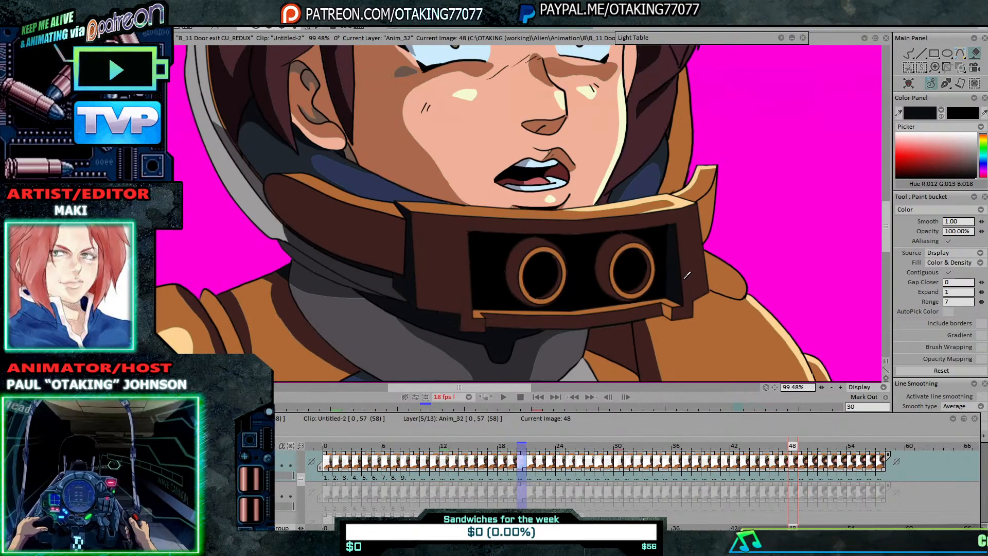
pyautogui.press('Left')
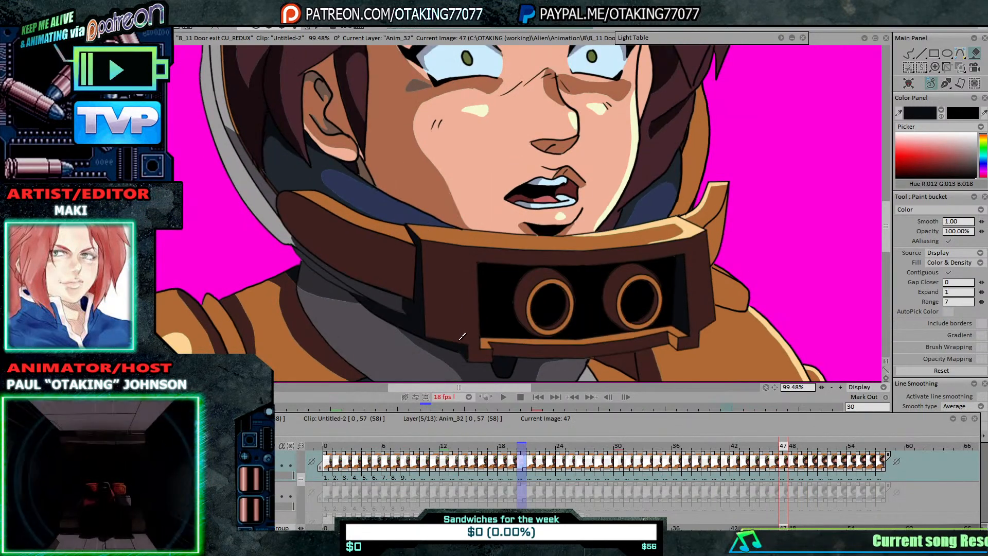
# Step: Fill the dark gap between the collar's left strap and its front block with near-black from frame 46 back to frame 39
pyautogui.press('Left')
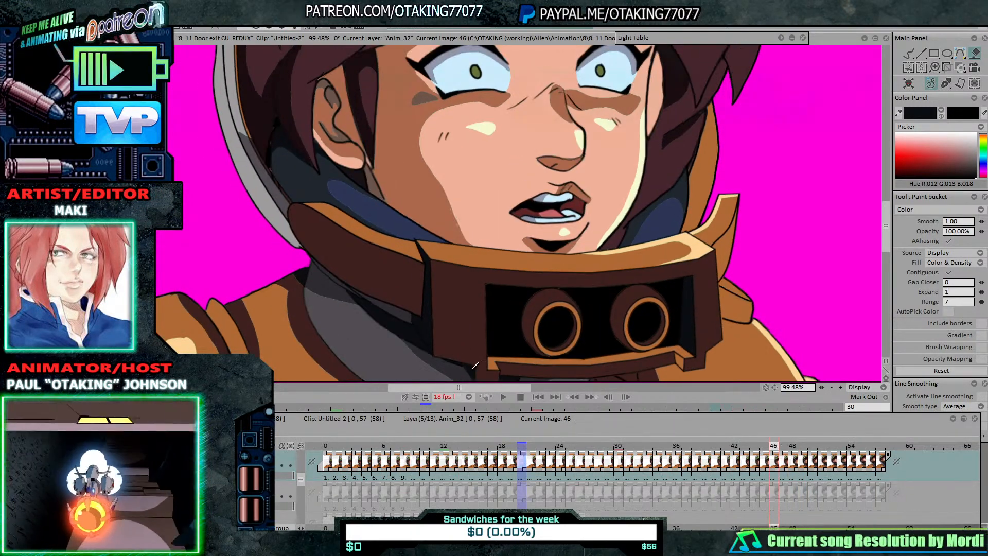
pyautogui.press('Left')
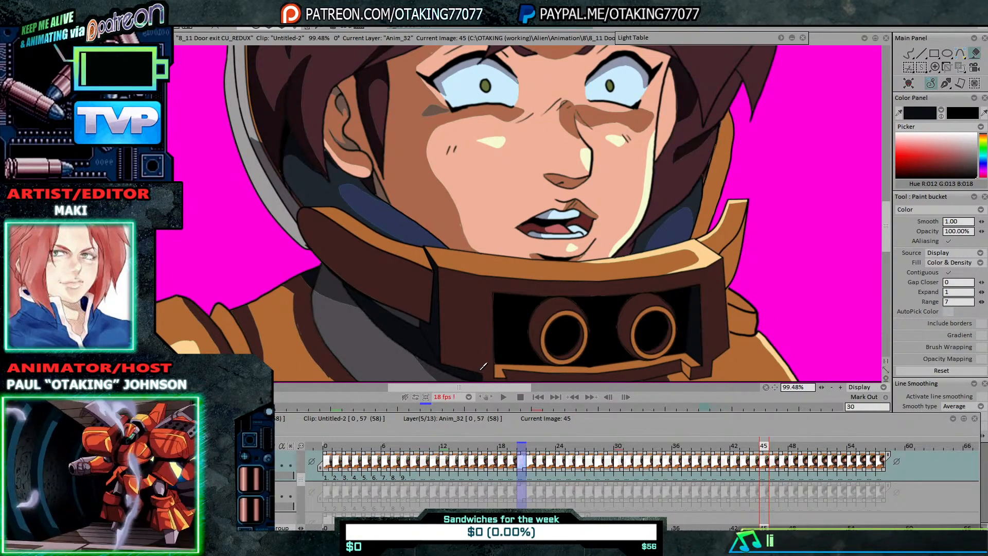
pyautogui.press('Left')
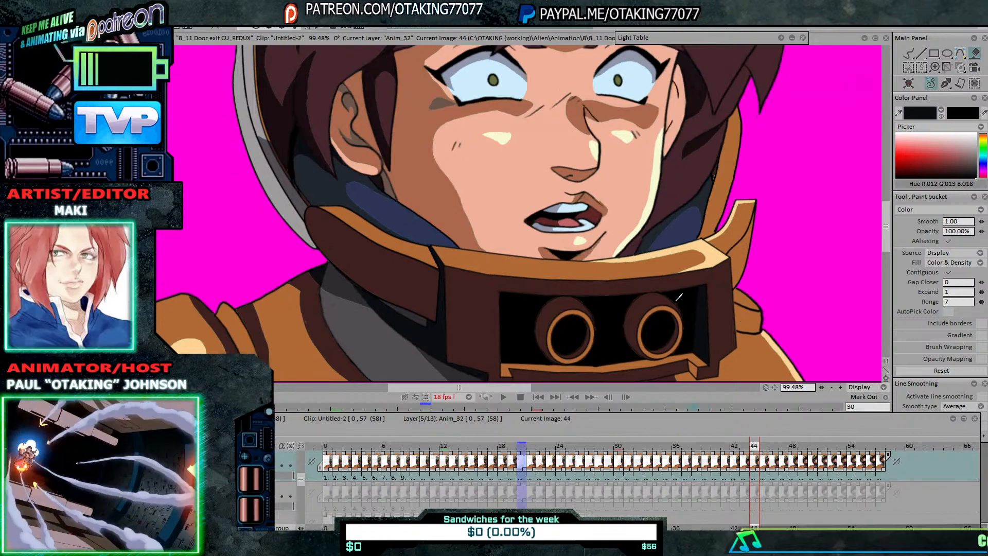
pyautogui.click(445, 330)
pyautogui.press('Left')
pyautogui.press('Left')
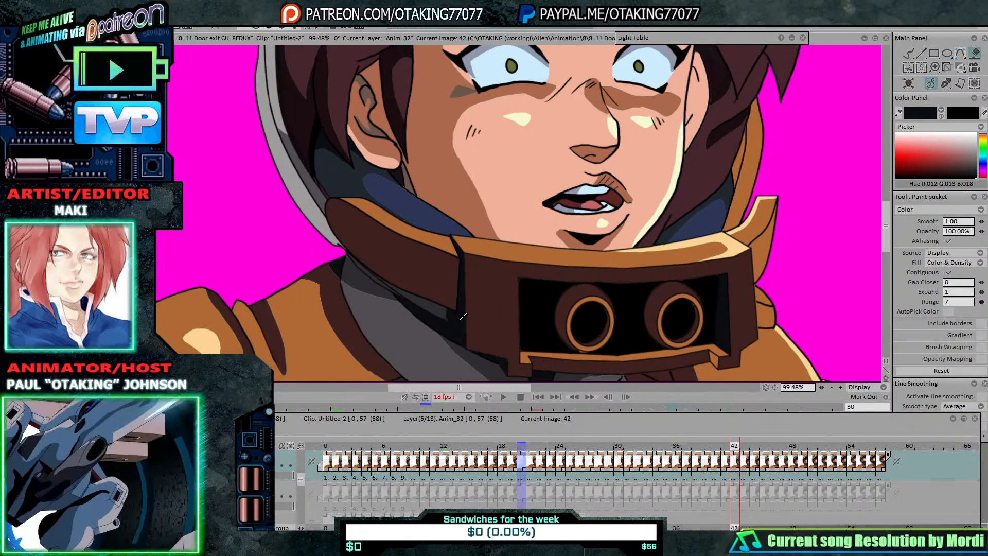
pyautogui.press('Left')
pyautogui.press('Left')
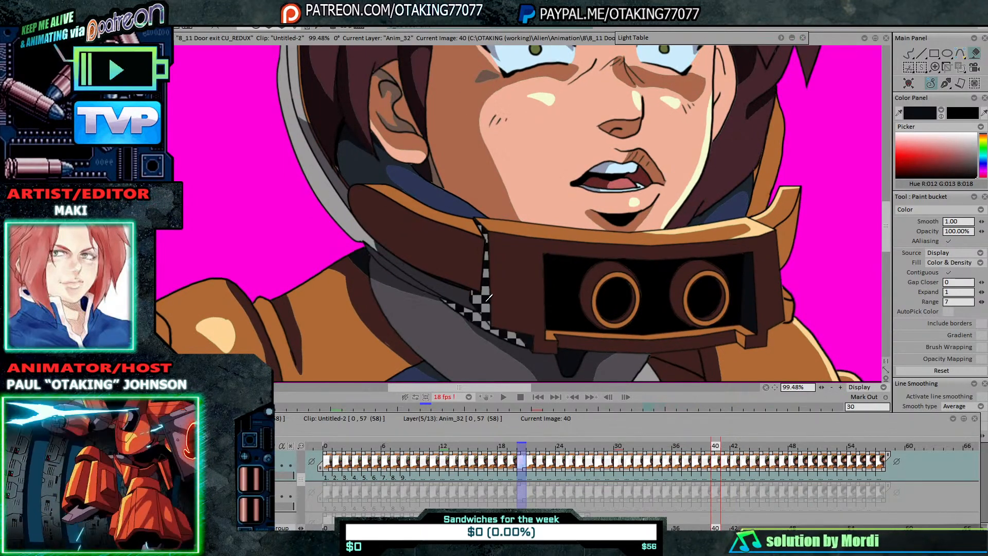
pyautogui.press('Left')
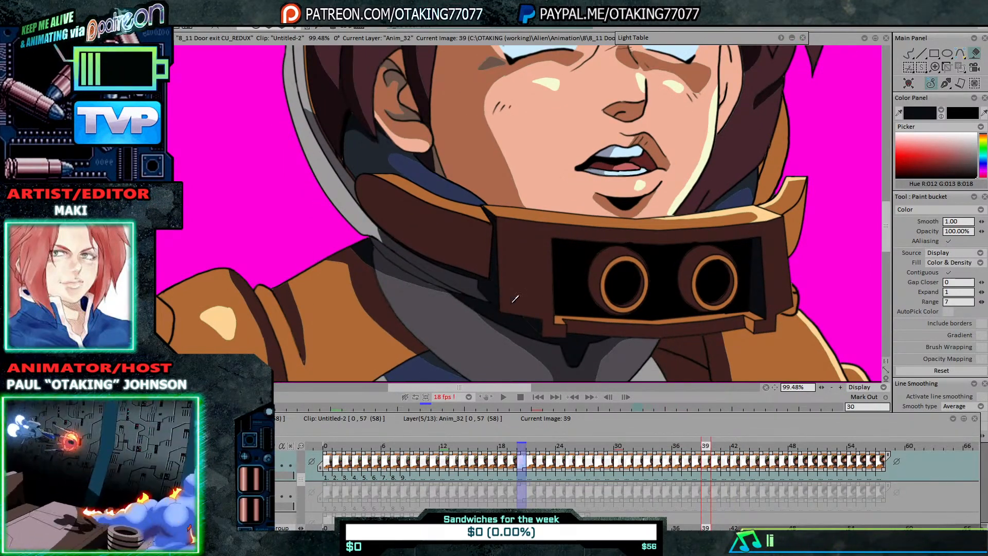
# Step: Recheck frames 40 to 44, patch the leftover spots beside the collar's front block with near-black, and save the project
pyautogui.press('Right')
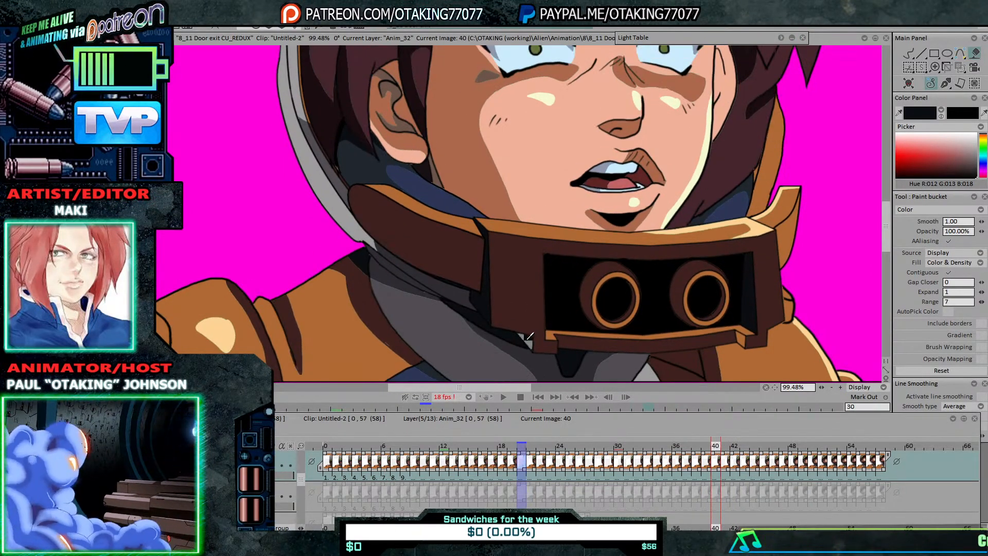
pyautogui.press('Right')
pyautogui.press('Right')
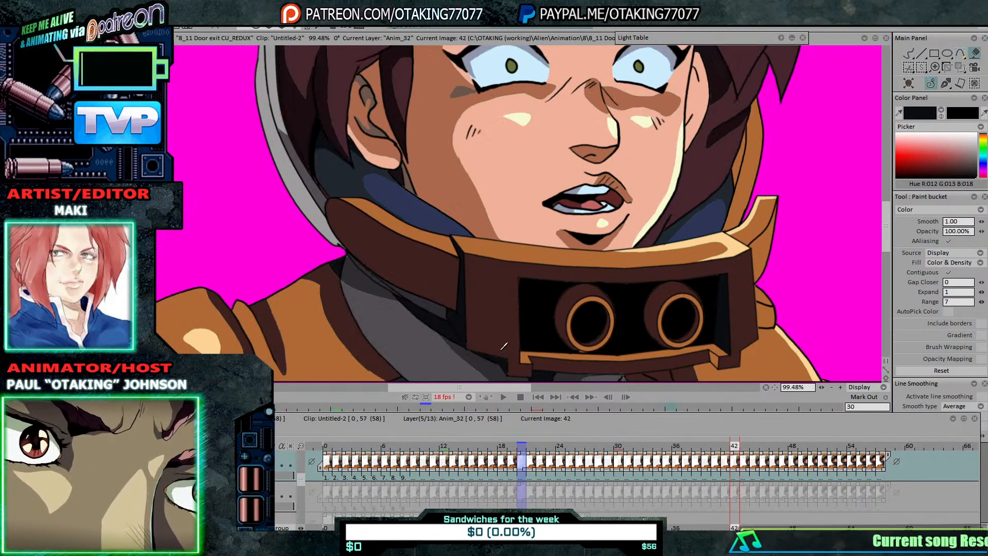
pyautogui.press('Right')
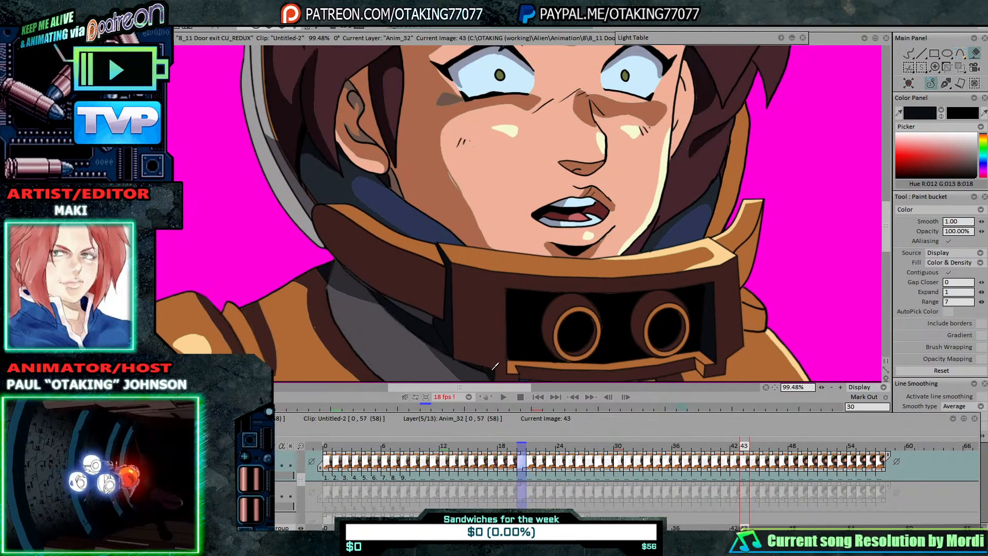
pyautogui.press('Right')
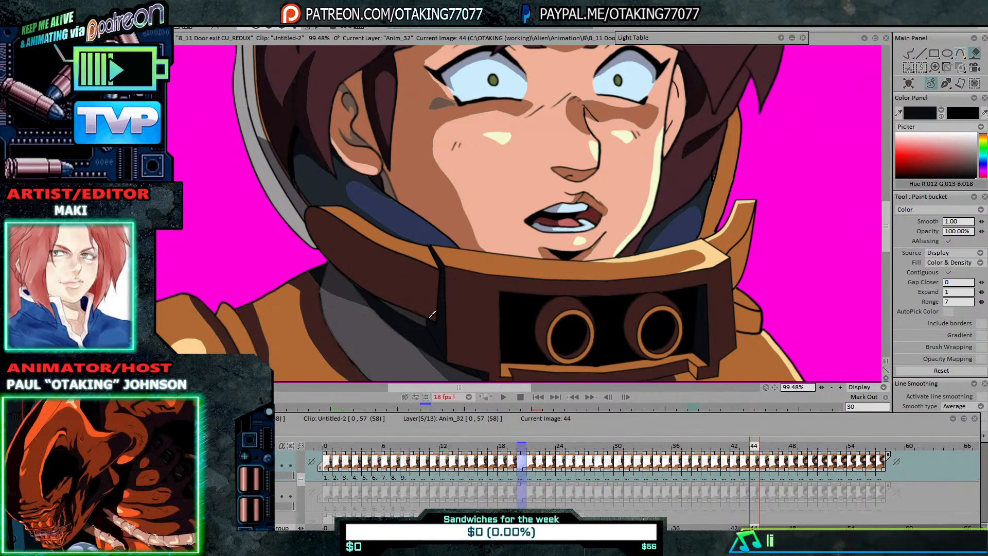
pyautogui.hotkey('ctrl', 's')
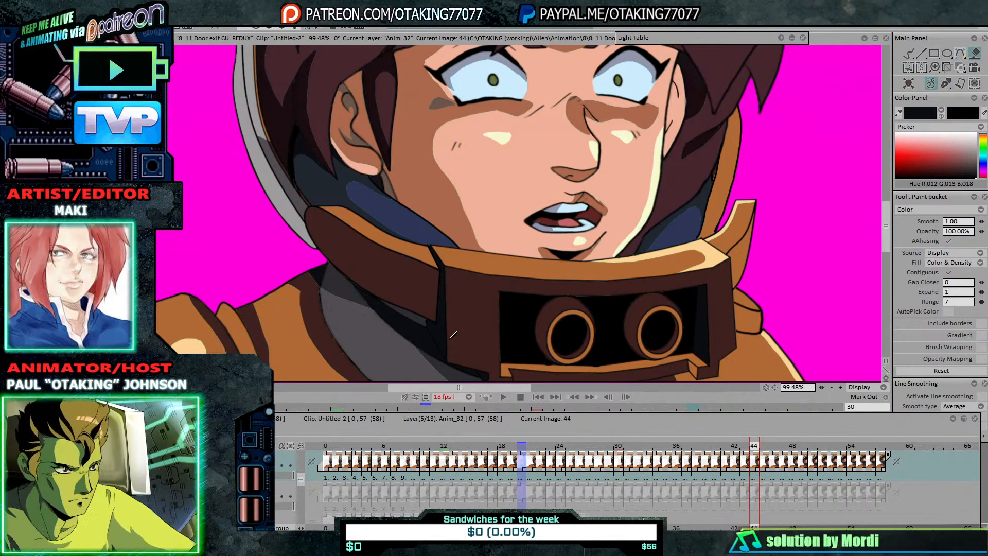
# Step: Step through frames 43 to 55 to check the near-black fills around the collar
pyautogui.press('Left')
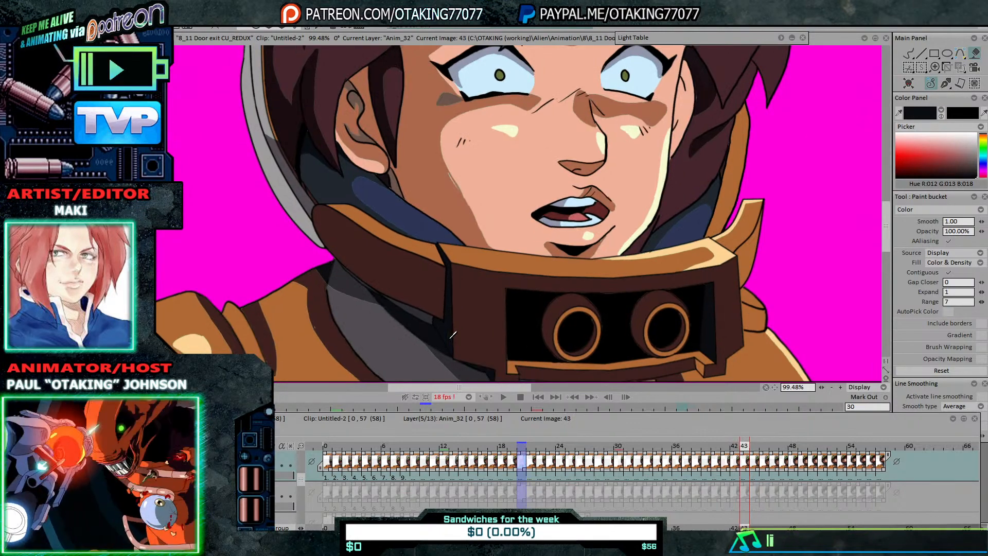
pyautogui.press('Right')
pyautogui.press('Right')
pyautogui.press('Right')
pyautogui.press('Right')
pyautogui.press('Right')
pyautogui.press('Right')
pyautogui.press('Right')
pyautogui.press('Right')
pyautogui.press('Right')
pyautogui.press('Right')
pyautogui.press('Right')
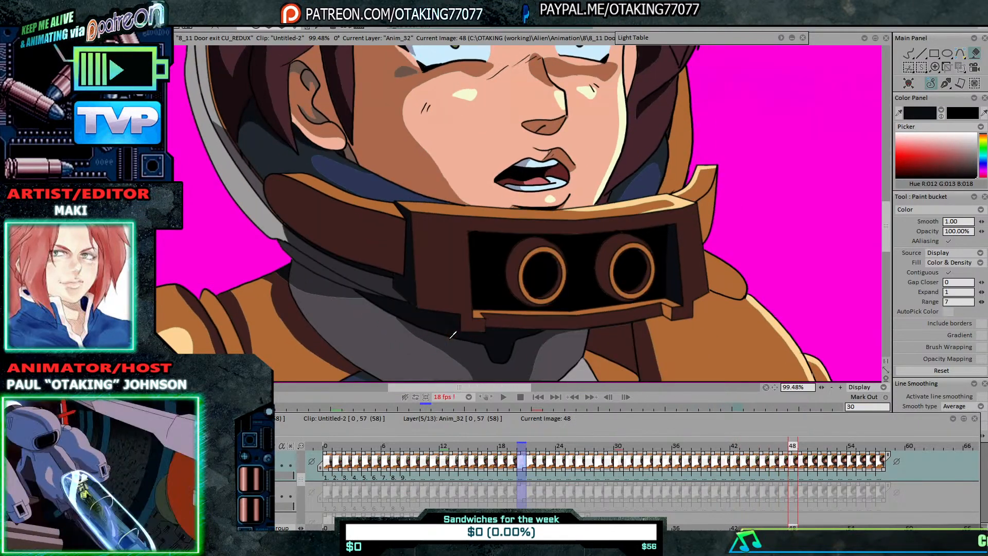
pyautogui.press('Right')
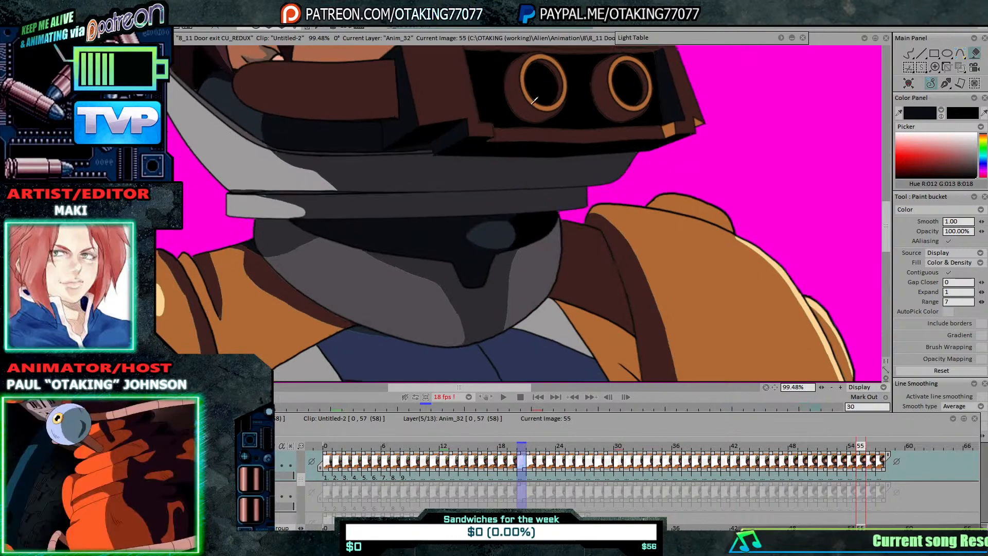
# Step: Check the collar on frames 55 to 57 and fill the front block's recessed right inner wall with near-black on frame 57
pyautogui.press('Right')
pyautogui.press('Left')
pyautogui.press('Right')
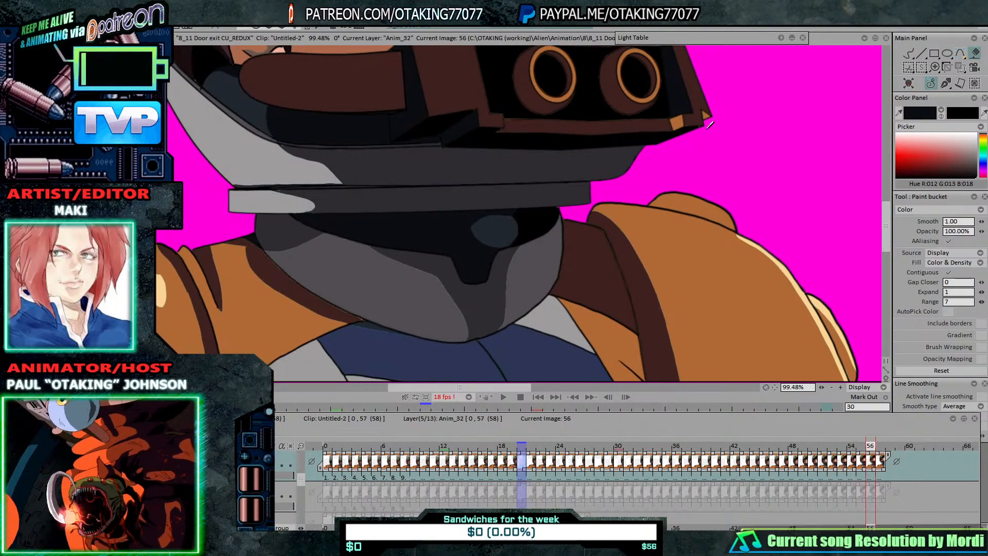
pyautogui.moveTo(679, 100); pyautogui.dragTo(739, 212)
pyautogui.scroll(-2, 743, 213)
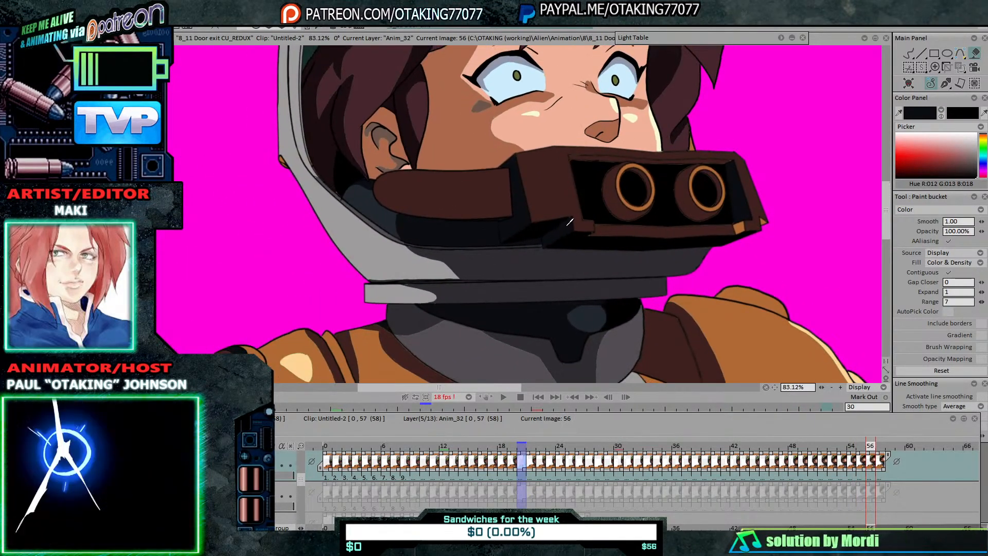
pyautogui.press('Right')
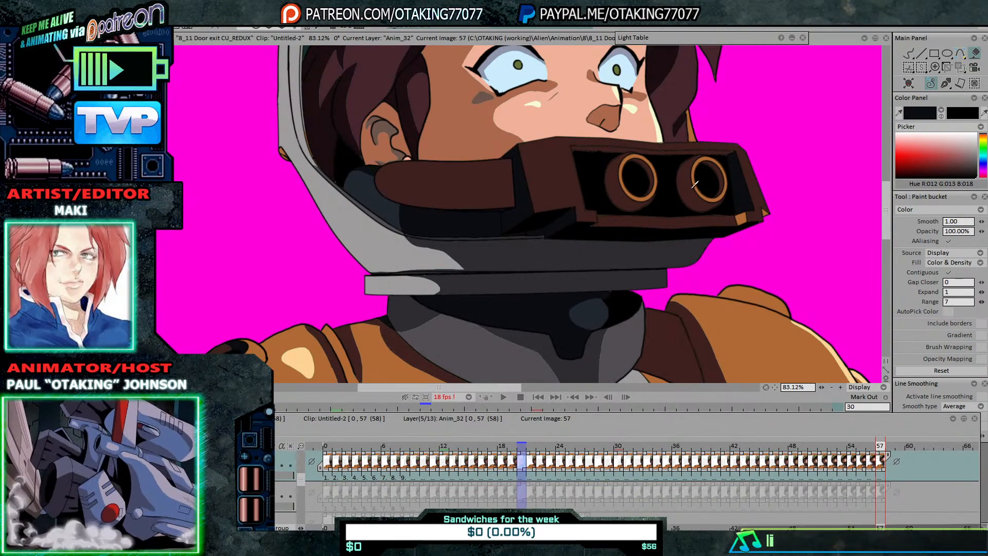
pyautogui.click(747, 193)
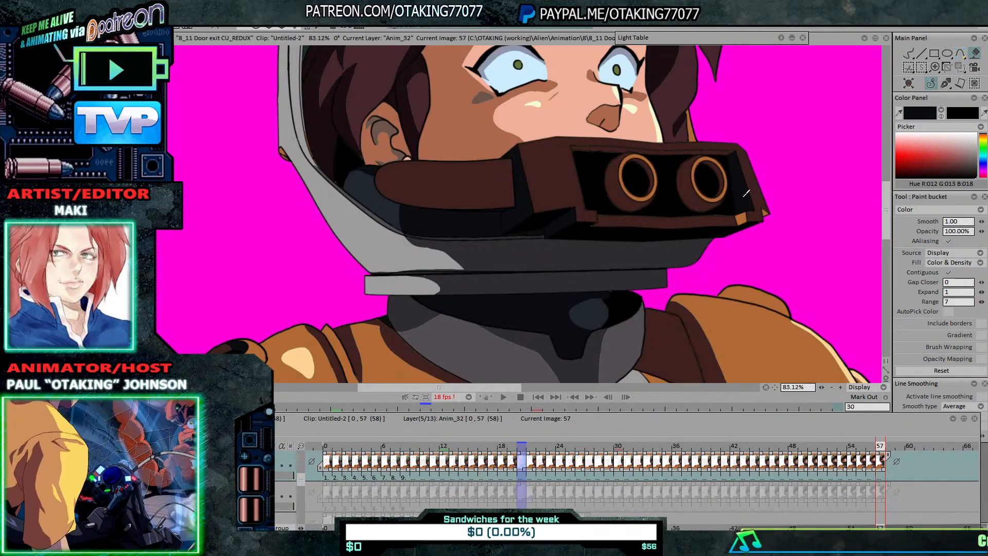
# Step: Sample the block's dark brown on frame 57 and fill the block's thin upper edge with it on frames 56, 55 and 54
pyautogui.keyDown('ctrl'); pyautogui.click(565, 163); pyautogui.keyUp('ctrl')
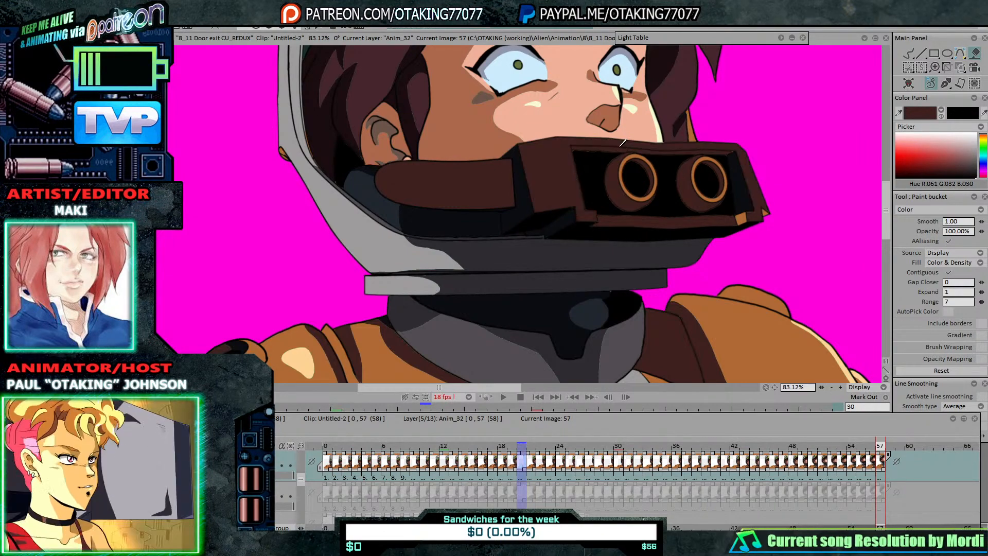
pyautogui.press('Left')
pyautogui.click(606, 151)
pyautogui.press('Left')
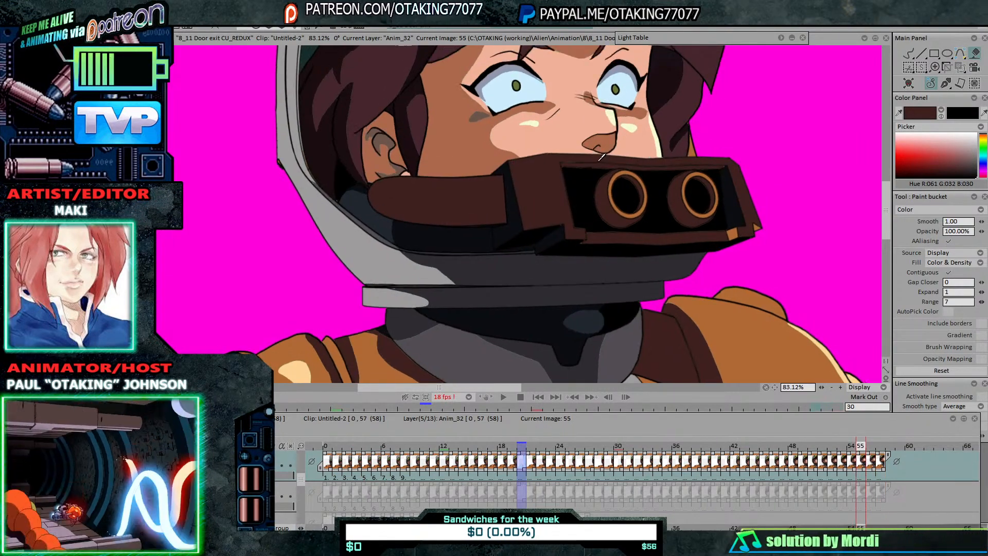
pyautogui.click(600, 157)
pyautogui.press('Left')
pyautogui.click(593, 180)
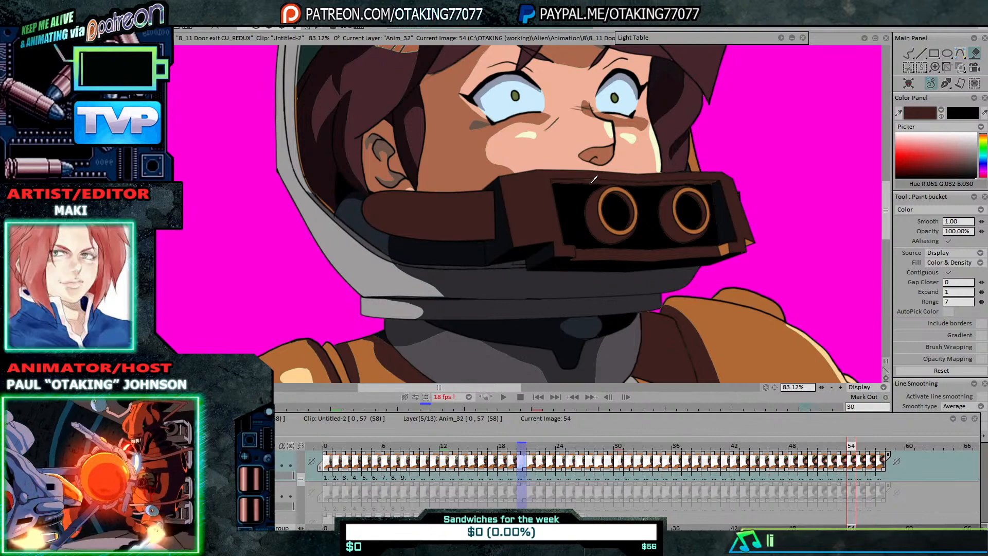
# Step: Fill the block's upper edge with dark brown on frames 53 and 52, and its lower edge on frame 51
pyautogui.press('Left')
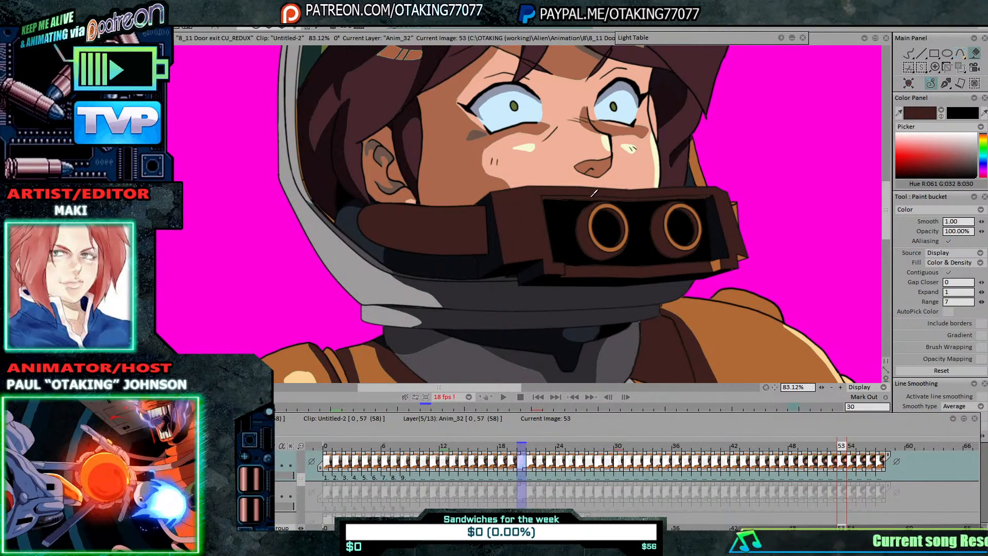
pyautogui.click(585, 192)
pyautogui.press('Left')
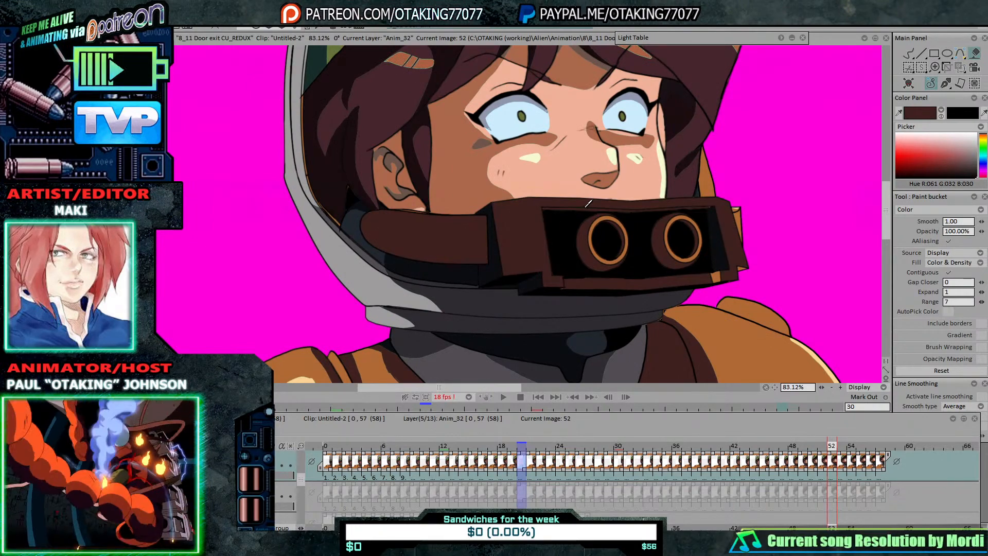
pyautogui.press('Left')
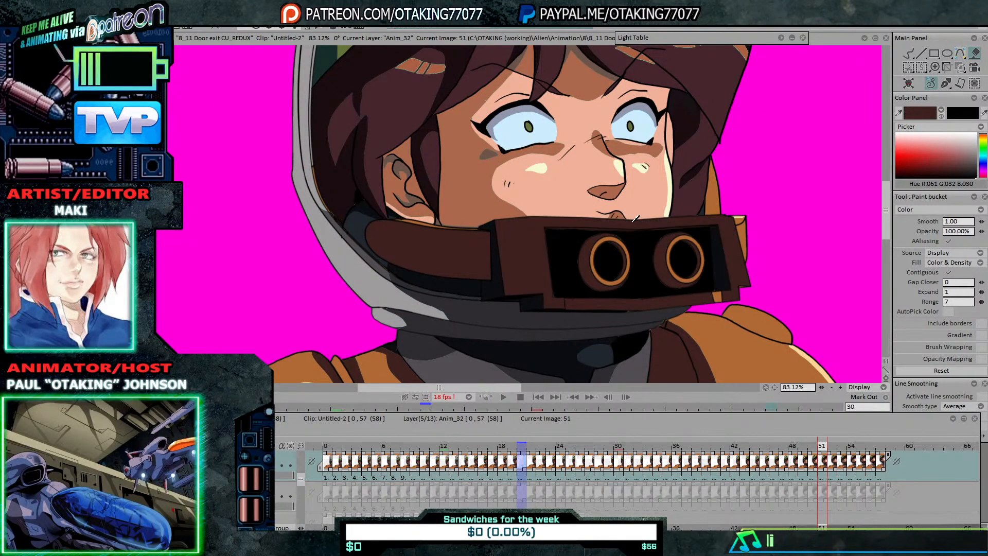
pyautogui.click(633, 301)
pyautogui.click(633, 299)
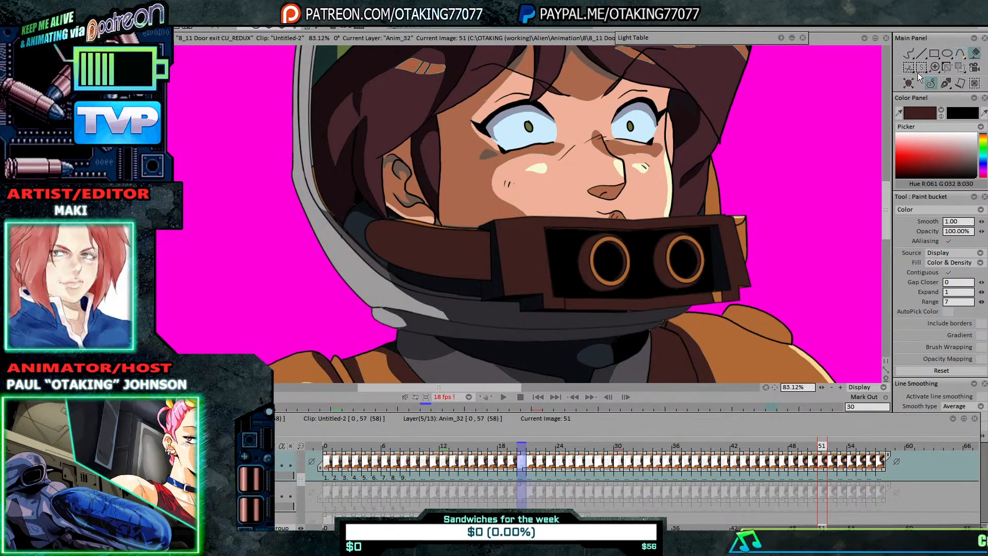
# Step: Switch to the Pen Brush and sample the near-black from the block's right inner wall on frame 50
pyautogui.click(908, 53)
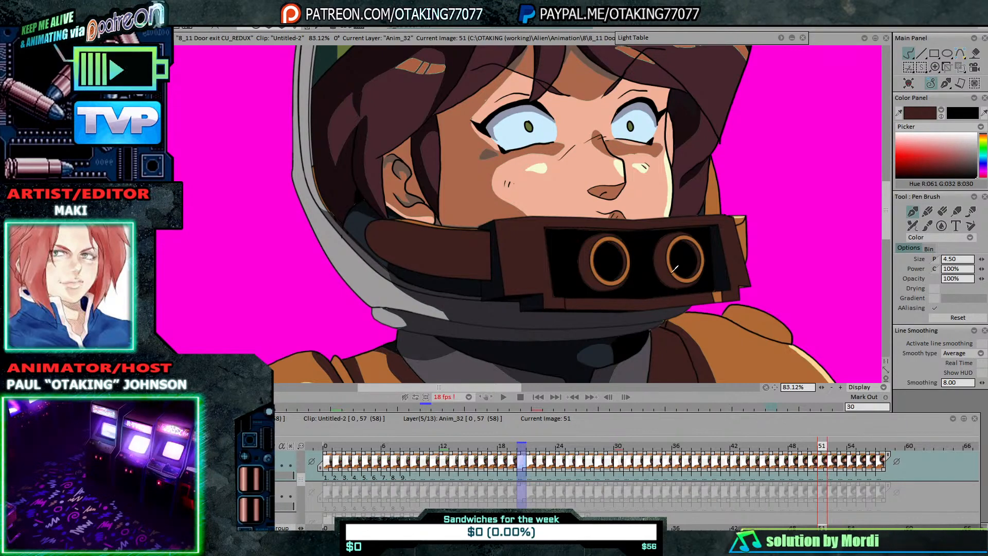
pyautogui.press('Left')
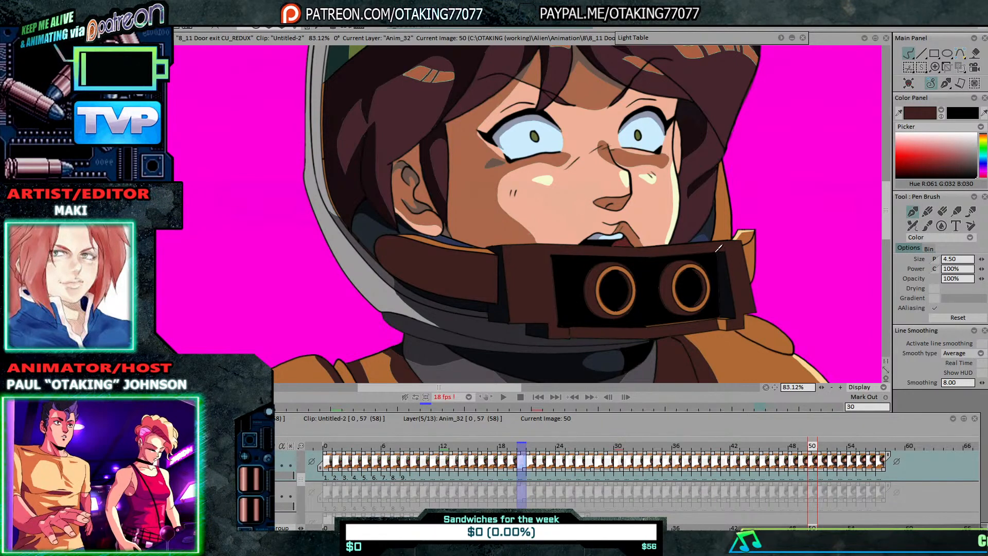
pyautogui.click(898, 112)
pyautogui.click(728, 279)
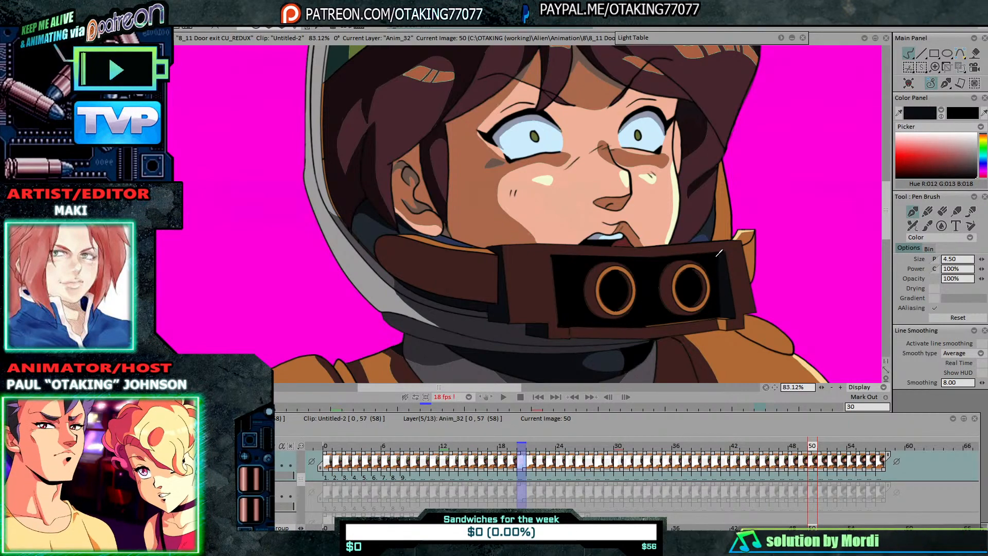
# Step: Look over the collar on frames 49 and 48, and play the animation to check the colours in motion
pyautogui.press('Left')
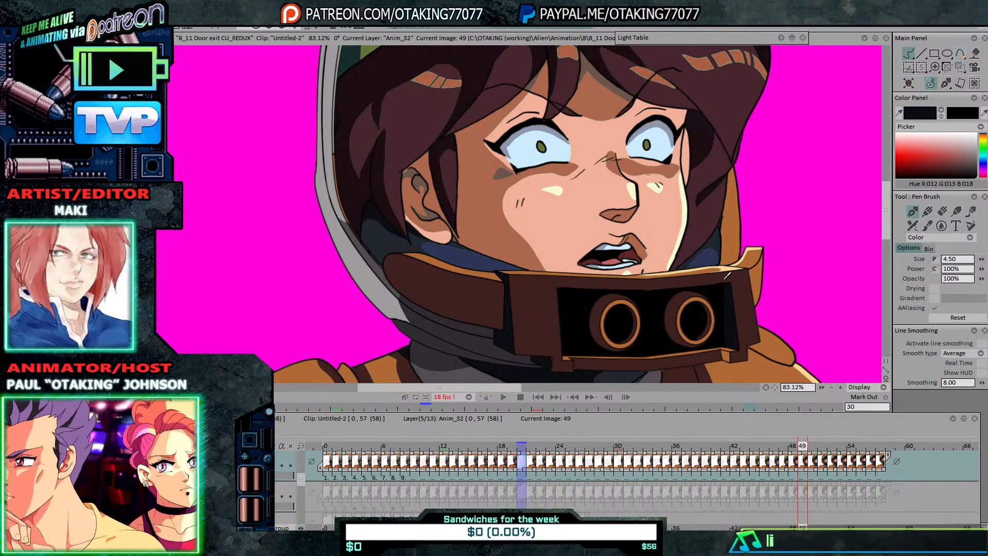
pyautogui.press('Left')
pyautogui.moveTo(727, 337); pyautogui.dragTo(712, 222)
pyautogui.scroll(-1, 713, 227)
pyautogui.scroll(-5, 713, 215)
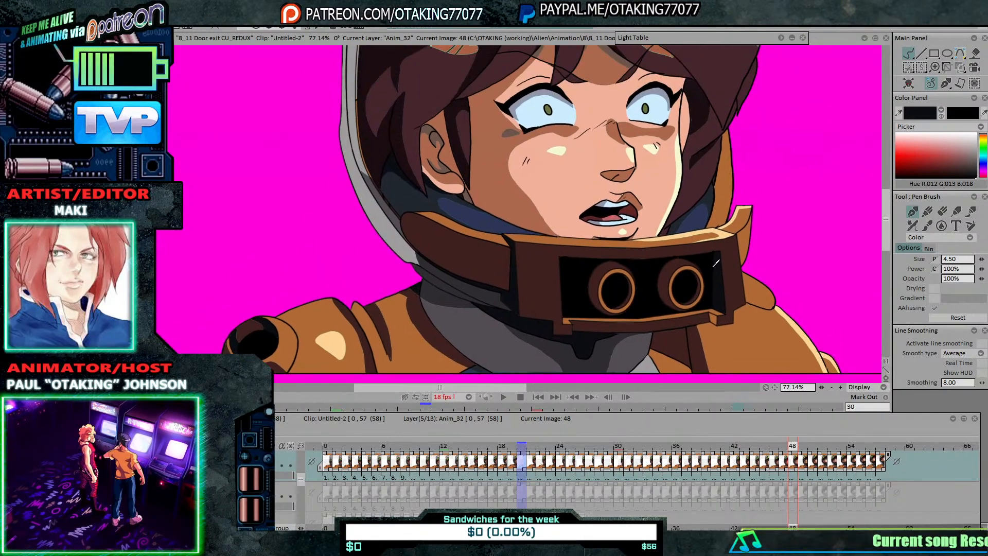
pyautogui.click(504, 397)
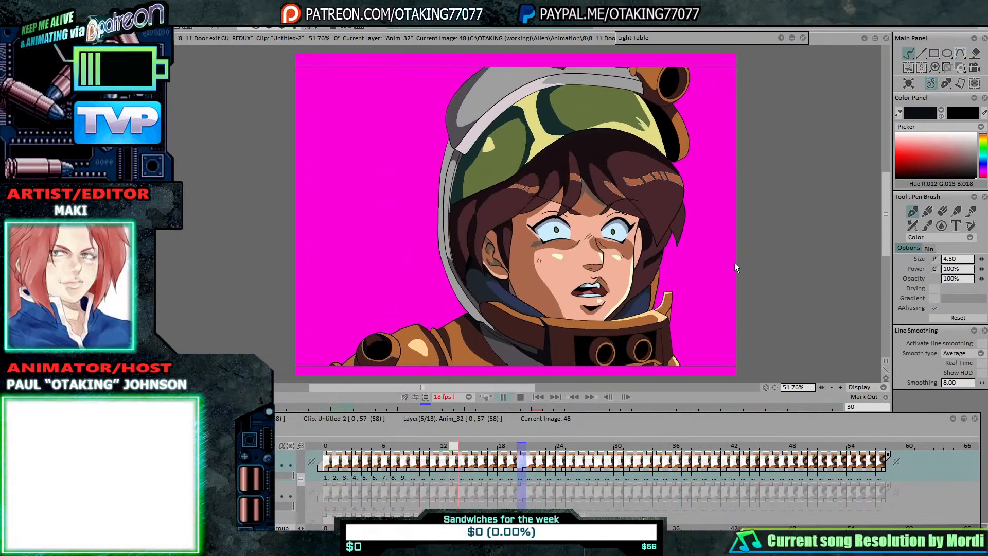
pyautogui.press('Return')
# Step: Return to the start of the clip and step through frames 0 to 5 to inspect the collar's shading
pyautogui.scroll(4, 738, 290)
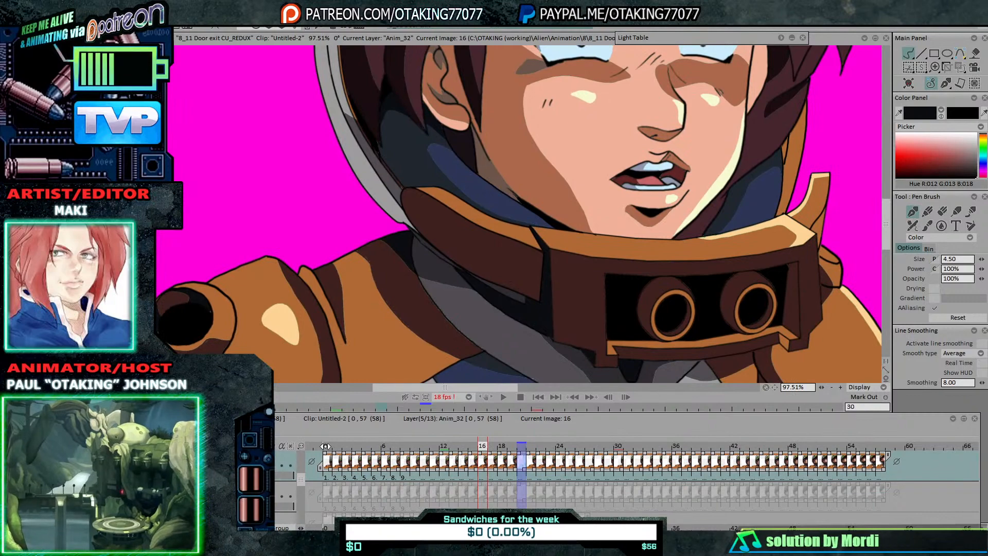
pyautogui.click(330, 449)
pyautogui.moveTo(767, 356); pyautogui.dragTo(726, 317)
pyautogui.press('Right')
pyautogui.press('Right')
pyautogui.press('Right')
pyautogui.press('Right')
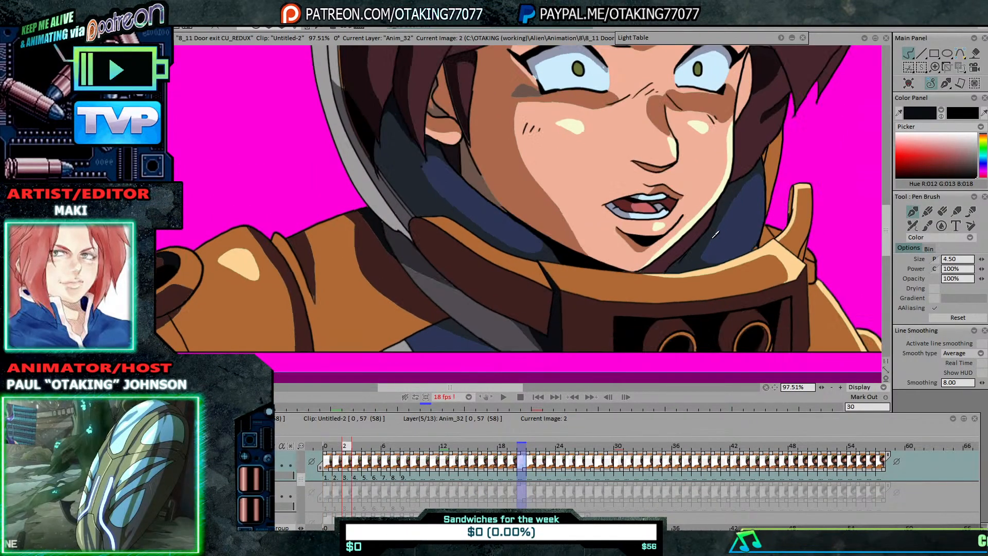
pyautogui.press('Right')
pyautogui.press('Left')
pyautogui.press('Right')
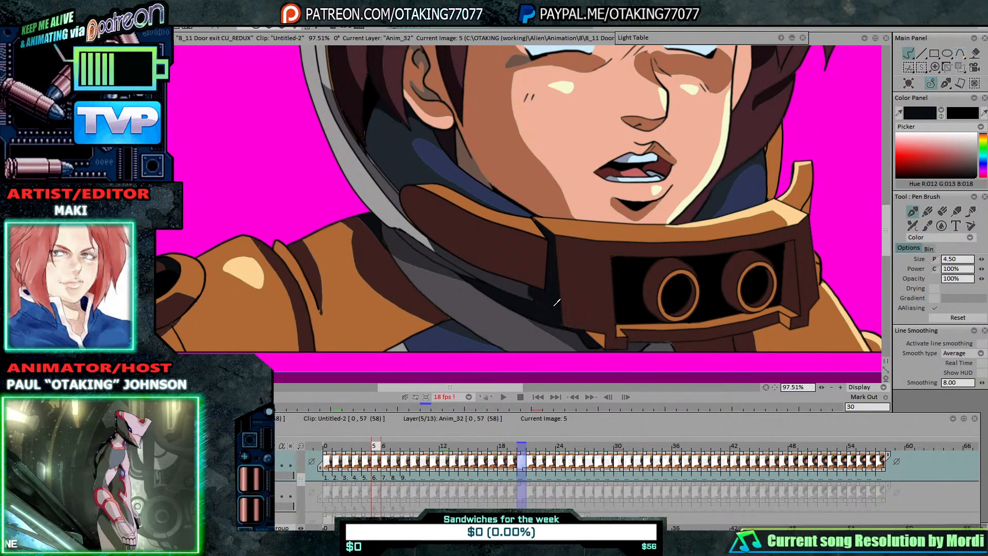
# Step: Fill the gap between the collar's left strap and front block with near-black using the Paint bucket on frames 5 to 12
pyautogui.click(974, 54)
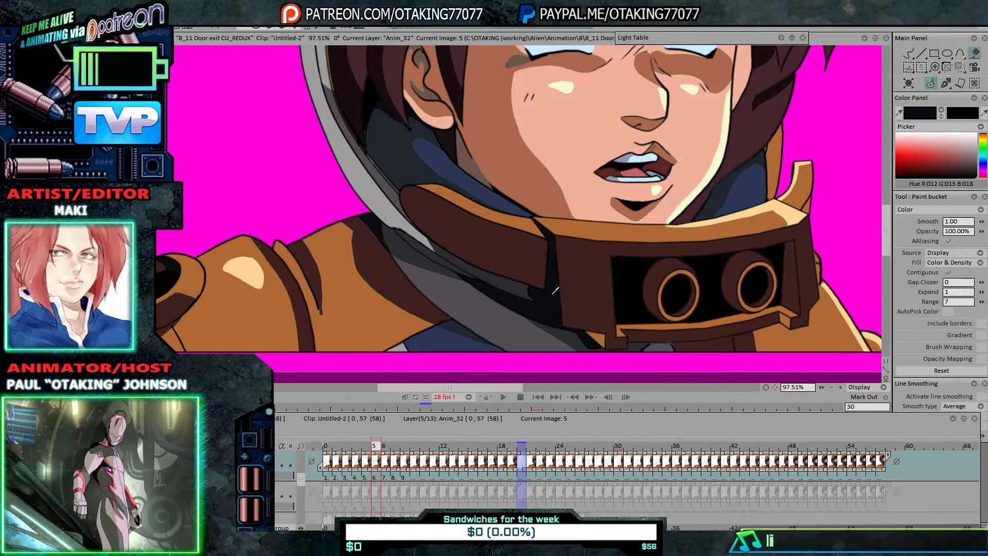
pyautogui.press('Right')
pyautogui.press('Right')
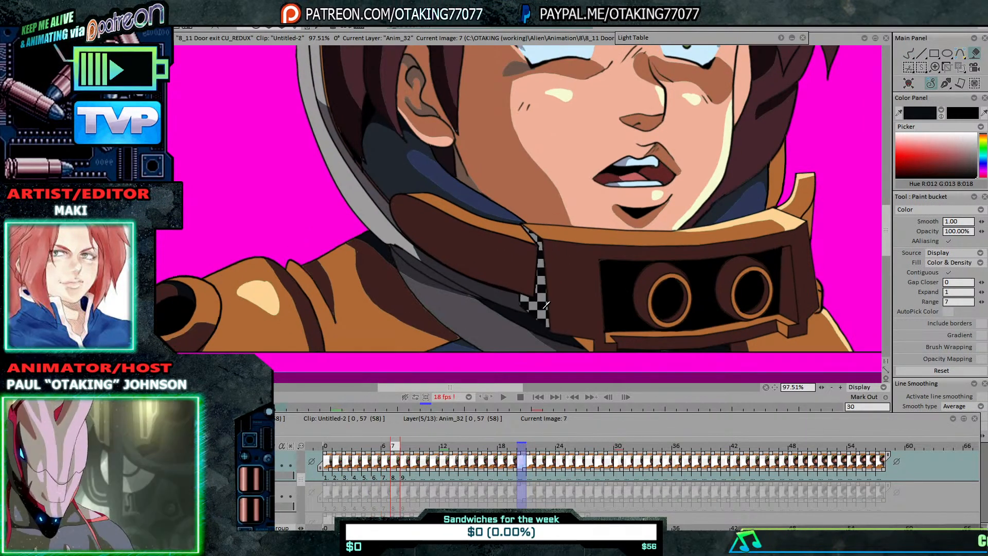
pyautogui.press('Right')
pyautogui.press('Right')
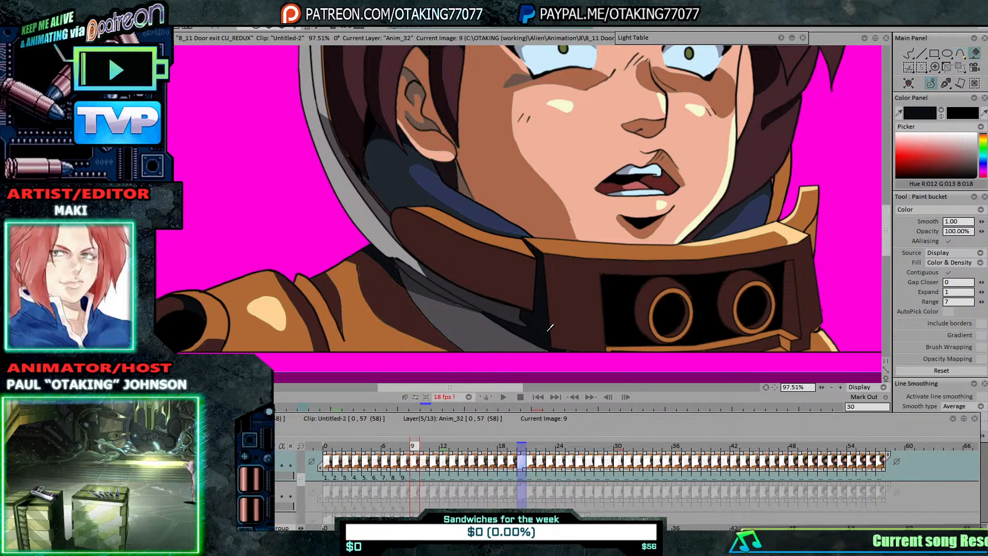
pyautogui.press('Right')
pyautogui.press('Right')
pyautogui.press('Right')
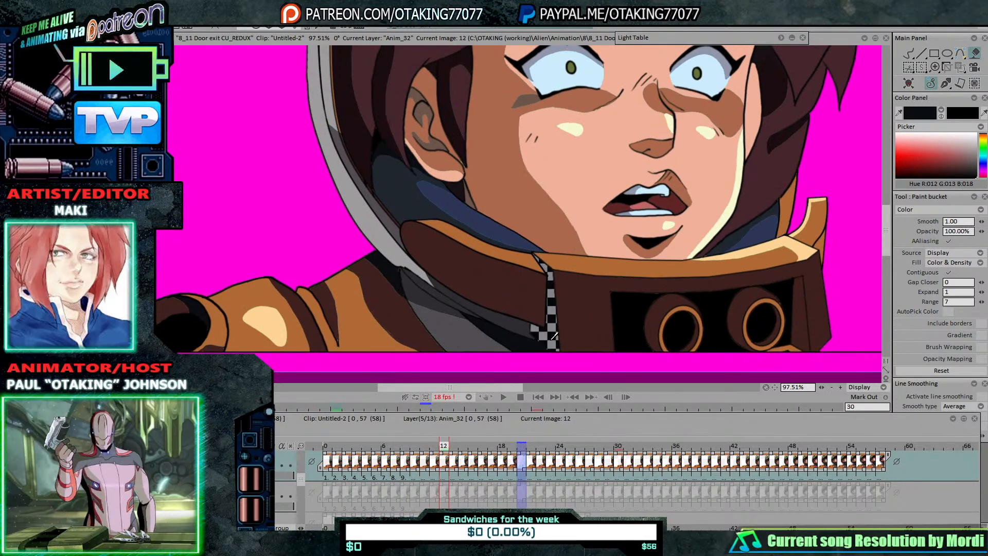
# Step: Continue filling the gap beside the collar's front block with near-black from frame 13 up to frame 20
pyautogui.press('Right')
pyautogui.press('Right')
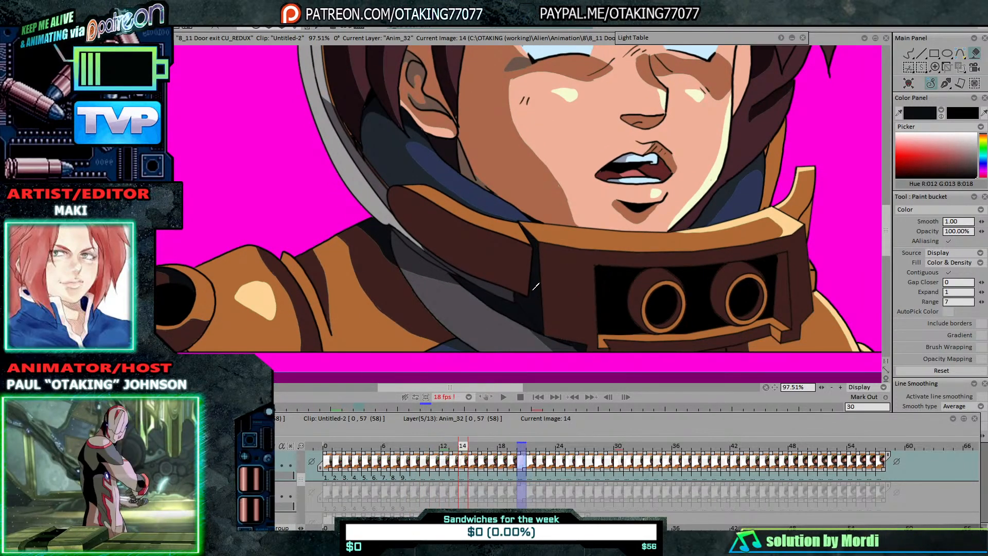
pyautogui.press('Right')
pyautogui.press('Right')
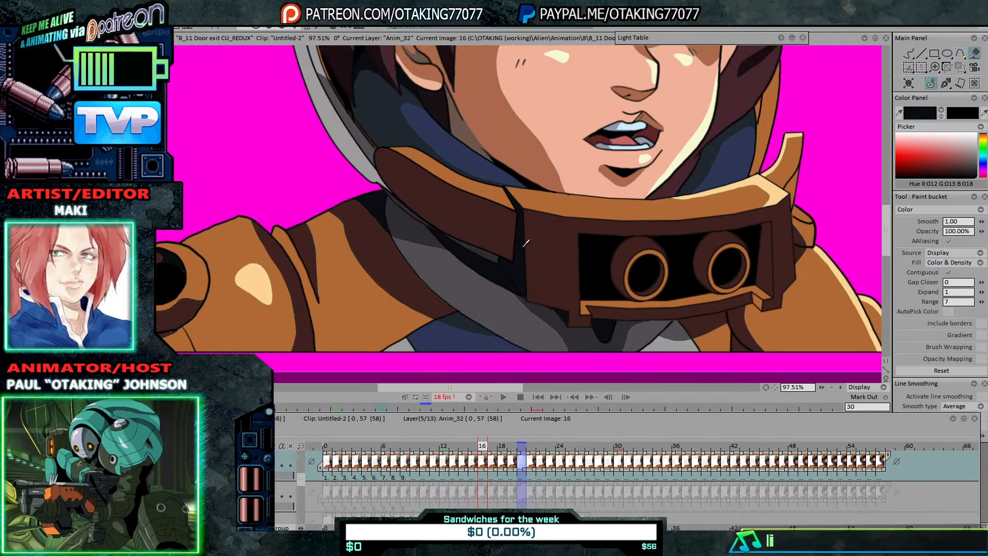
pyautogui.press('Right')
pyautogui.press('Right')
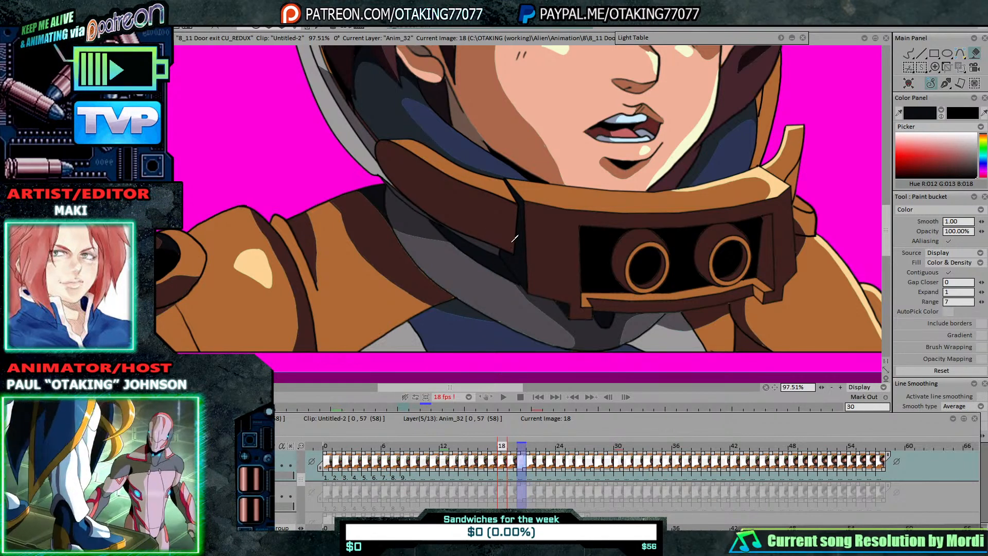
pyautogui.press('Right')
pyautogui.press('Right')
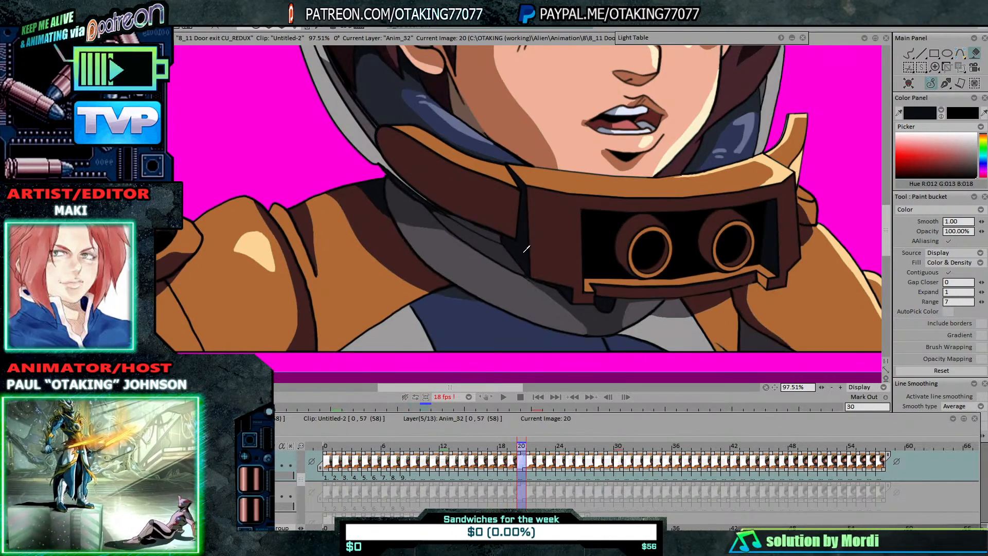
# Step: Flip back and forth between frames 19, 20 and 21 to compare the collar block's shading
pyautogui.press('Left')
pyautogui.press('Right')
pyautogui.press('Right')
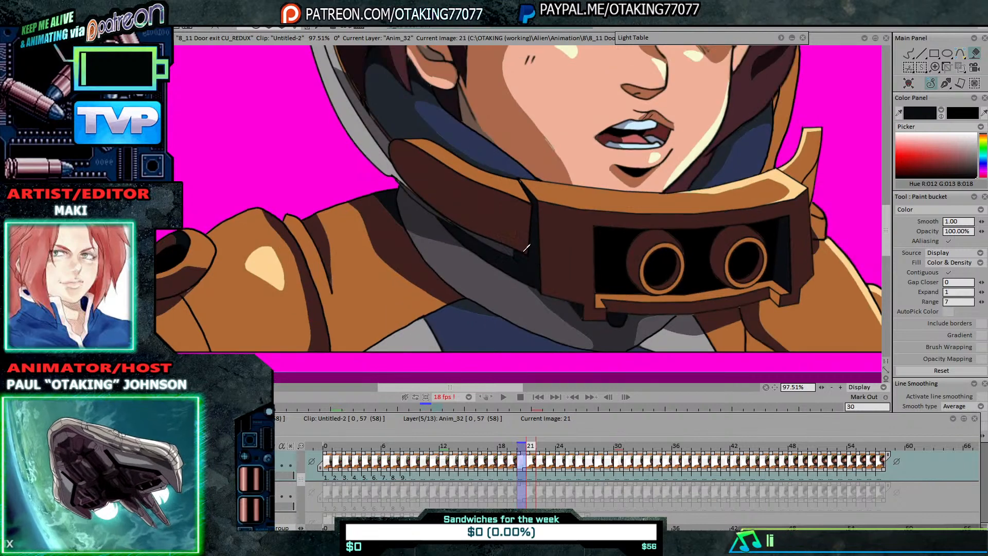
pyautogui.press('Left')
pyautogui.press('Left')
pyautogui.press('Right')
pyautogui.press('Left')
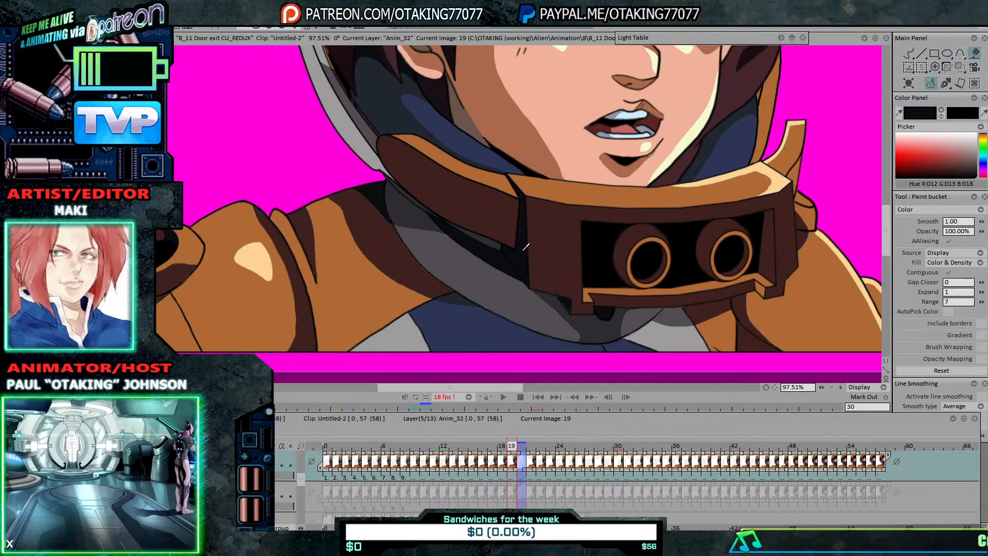
pyautogui.press('Right')
pyautogui.press('Left')
pyautogui.press('Right')
pyautogui.press('Left')
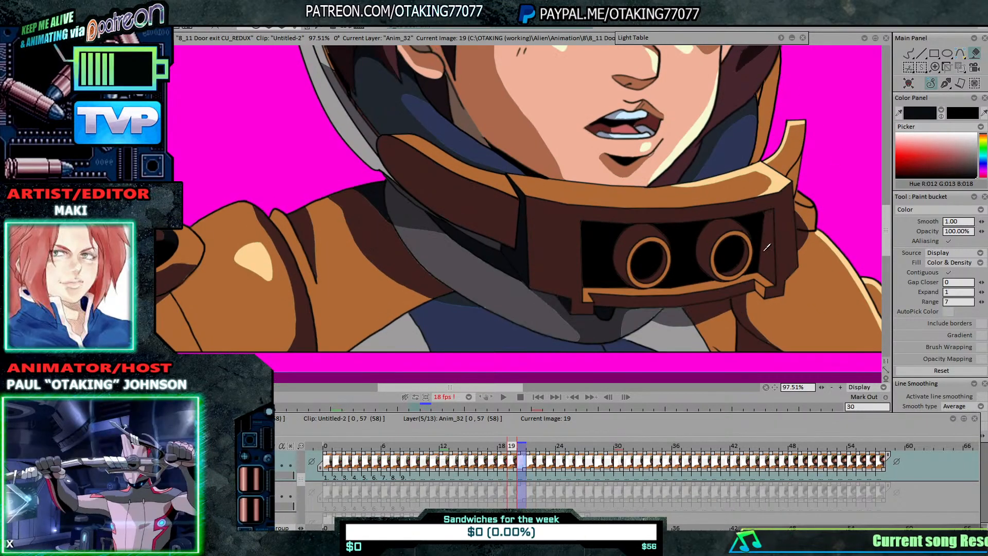
# Step: Fill the side inner wall of the collar block's recess with near-black on each frame backwards from frame 19 to 10
pyautogui.press('Left')
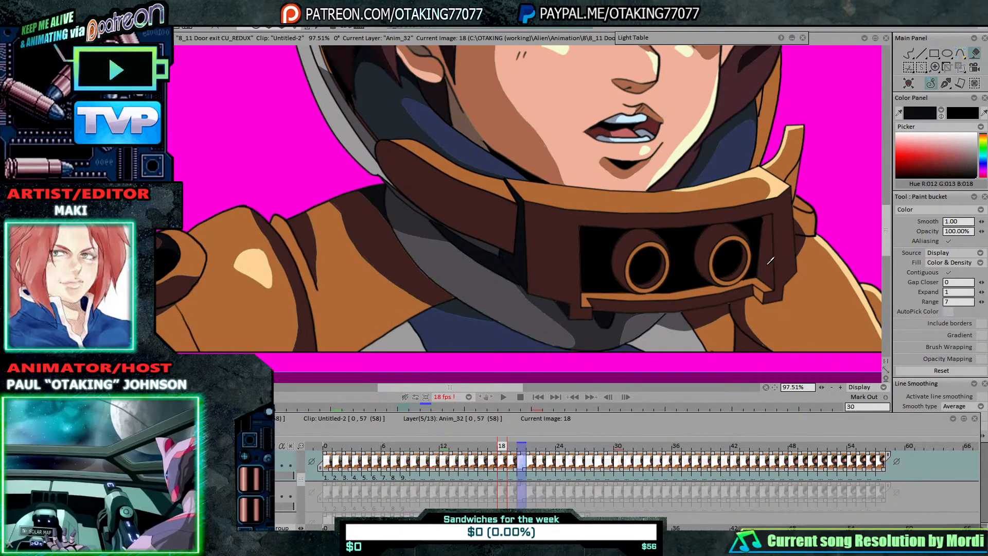
pyautogui.press('Left')
pyautogui.press('Left')
pyautogui.press('Left')
pyautogui.press('Left')
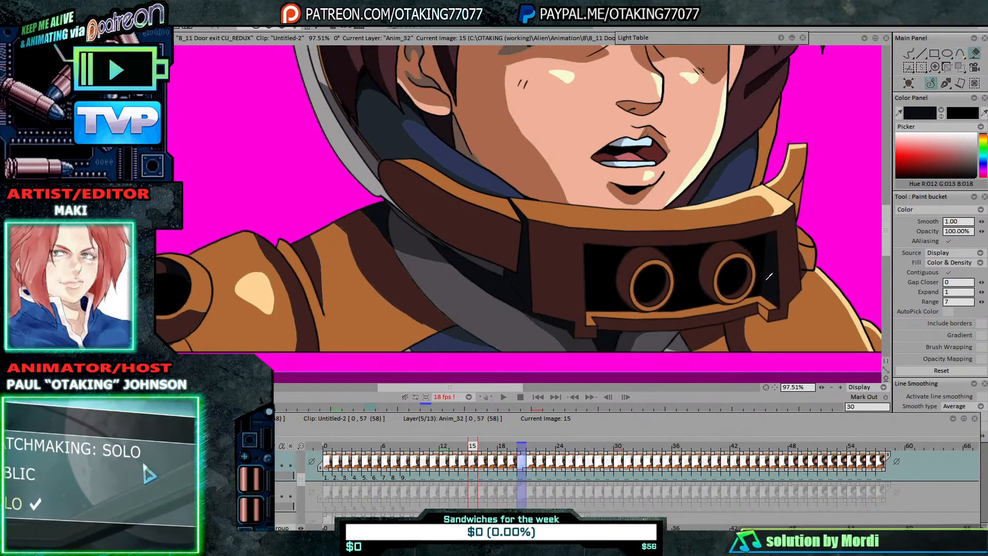
pyautogui.press('Left')
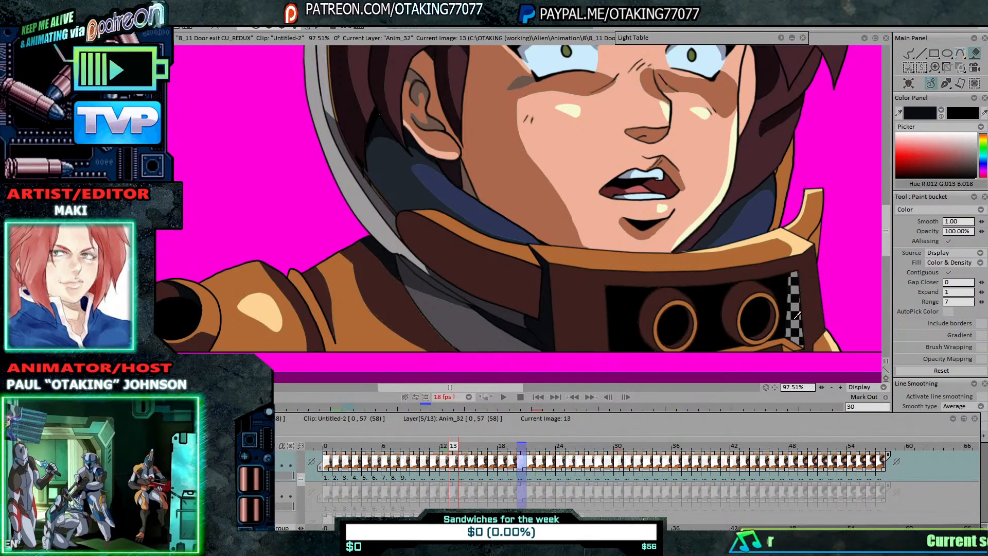
pyautogui.press('Left')
pyautogui.press('Left')
pyautogui.press('Left')
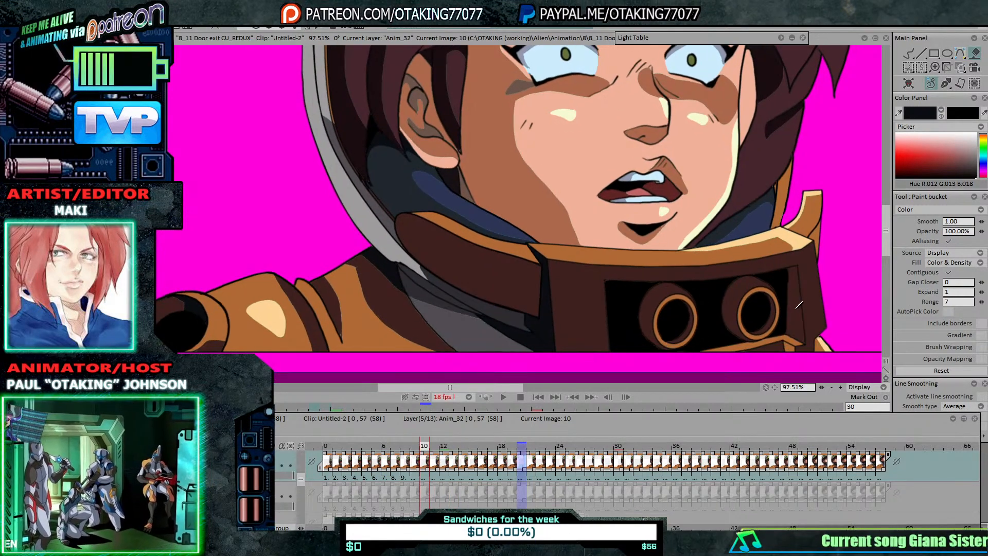
# Step: Continue filling the recess's side inner wall with near-black using the Paint bucket from frame 9 back to frame 1
pyautogui.press('Left')
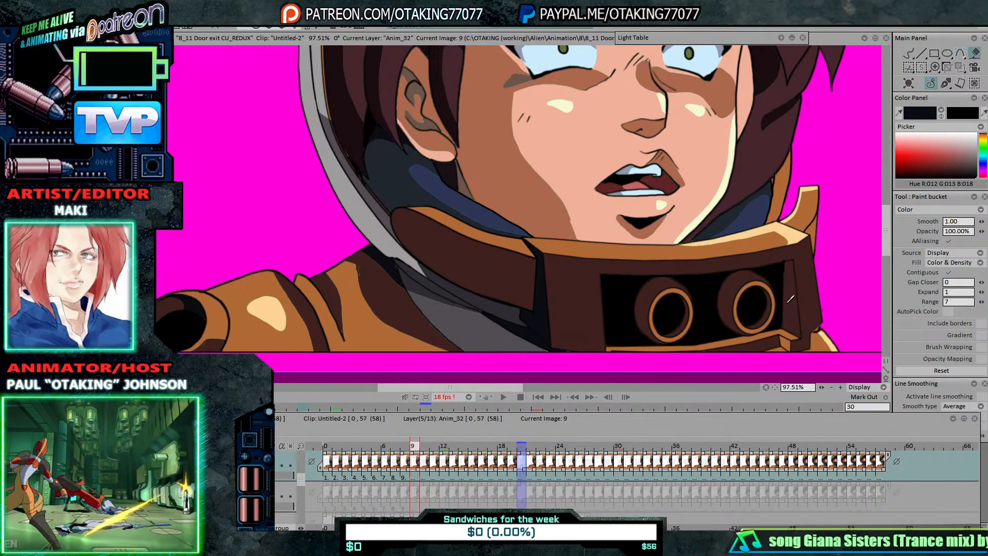
pyautogui.press('Left')
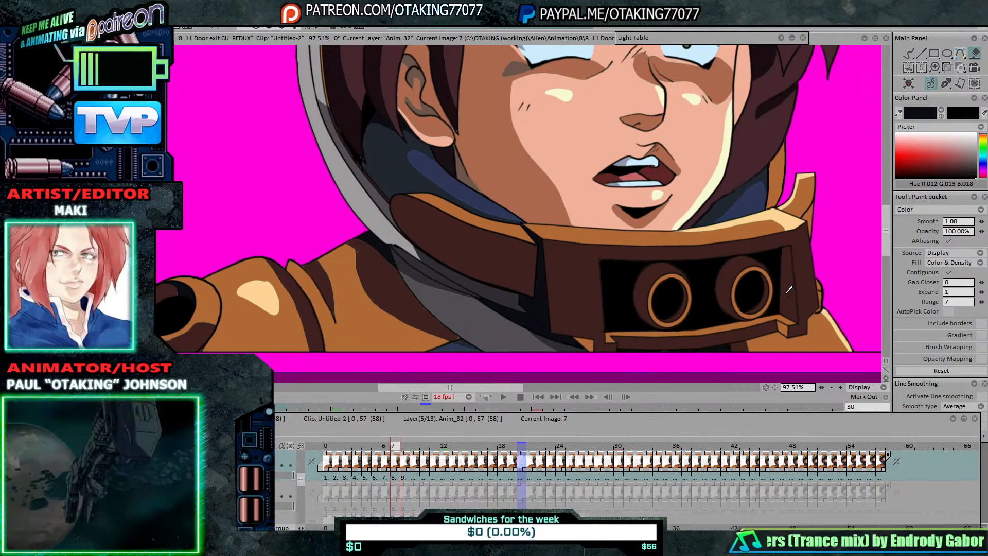
pyautogui.press('Left')
pyautogui.press('Left')
pyautogui.press('Left')
pyautogui.press('Left')
pyautogui.press('Left')
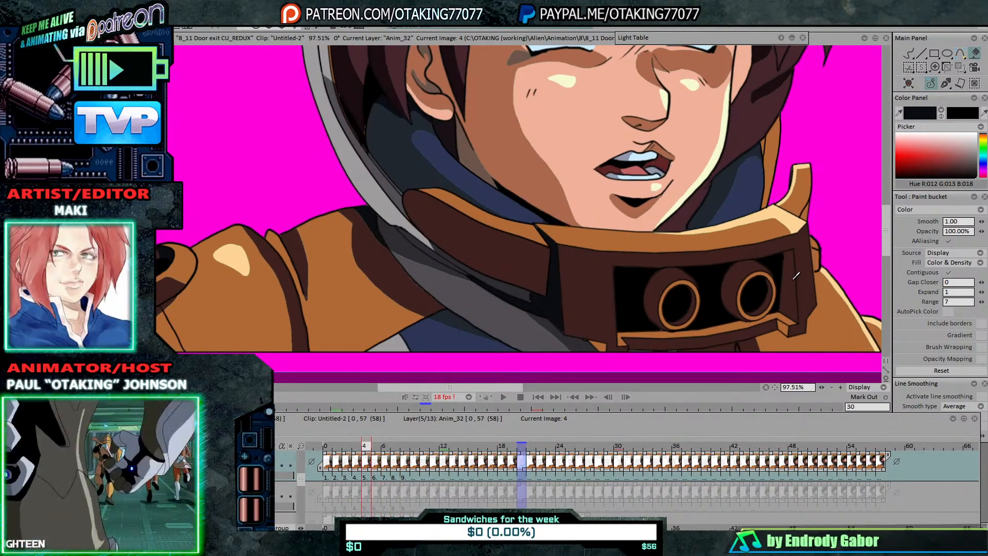
pyautogui.press('Left')
pyautogui.press('Left')
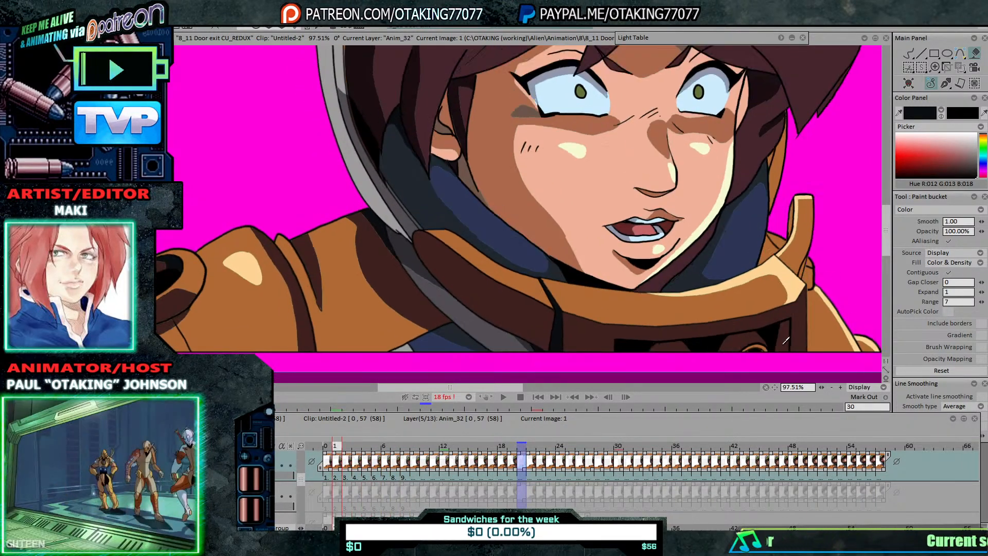
# Step: Flip through frames 1 to 5 to check the near-black inner wall of the collar block
pyautogui.press('Right')
pyautogui.press('Right')
pyautogui.press('Right')
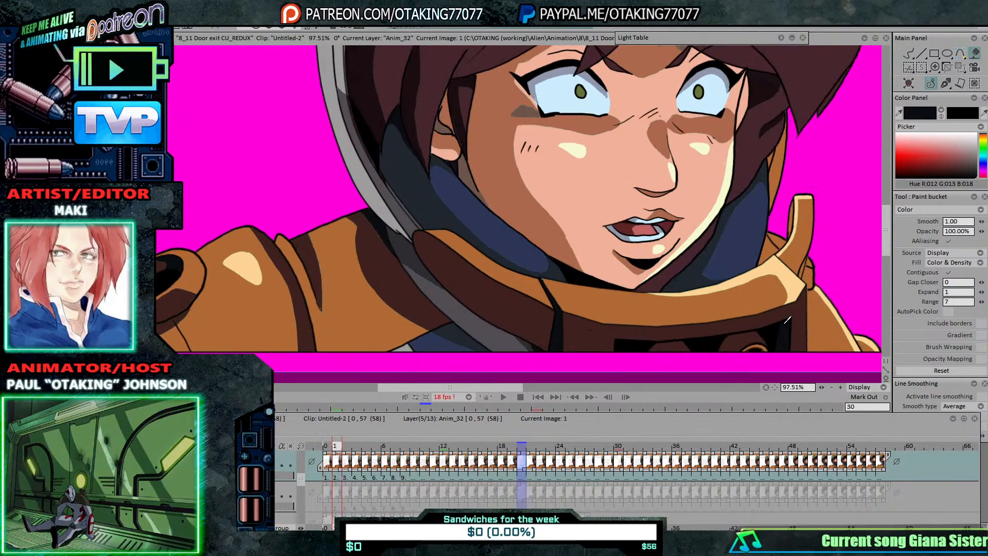
pyautogui.press('Right')
pyautogui.press('Right')
pyautogui.press('Left')
pyautogui.press('Left')
pyautogui.press('Right')
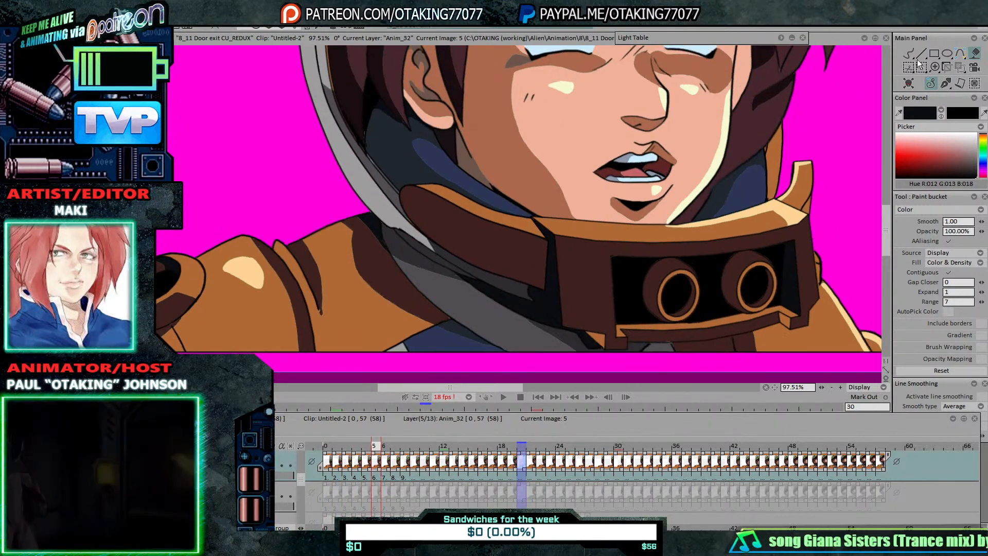
# Step: Touch up the upper corner of the recess's inner wall in near-black with the Pen Brush on frames 5 to 13
pyautogui.click(908, 54)
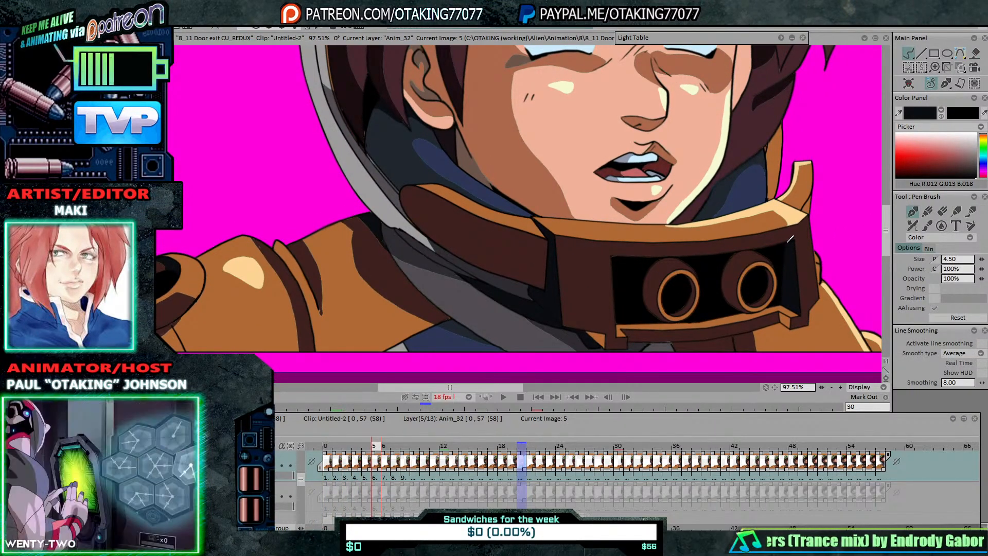
pyautogui.press('Right')
pyautogui.press('Right')
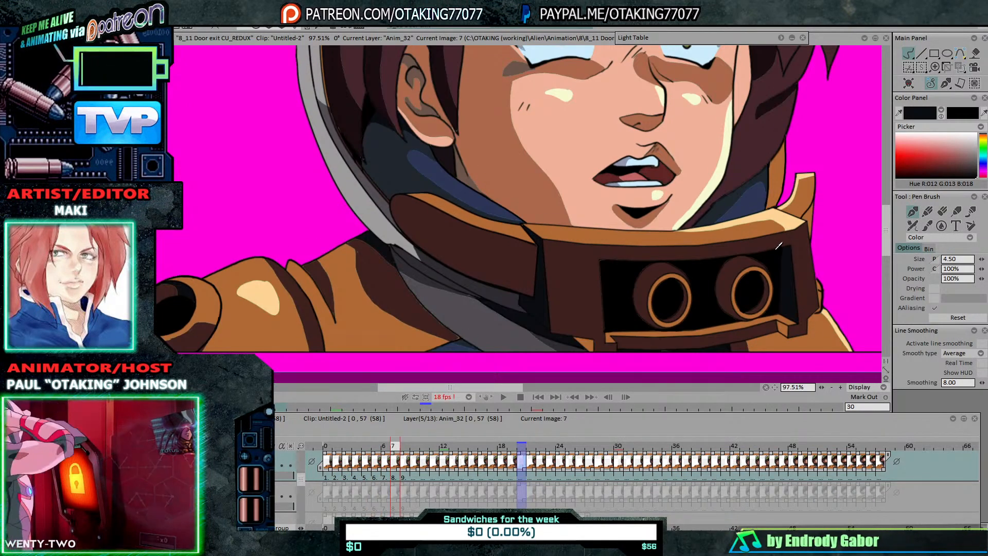
pyautogui.press('Right')
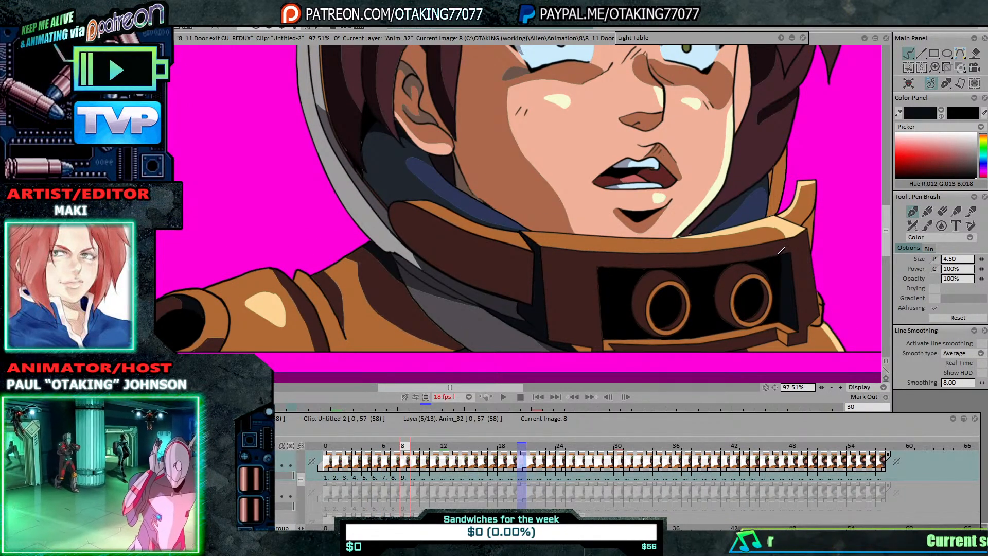
pyautogui.press('Right')
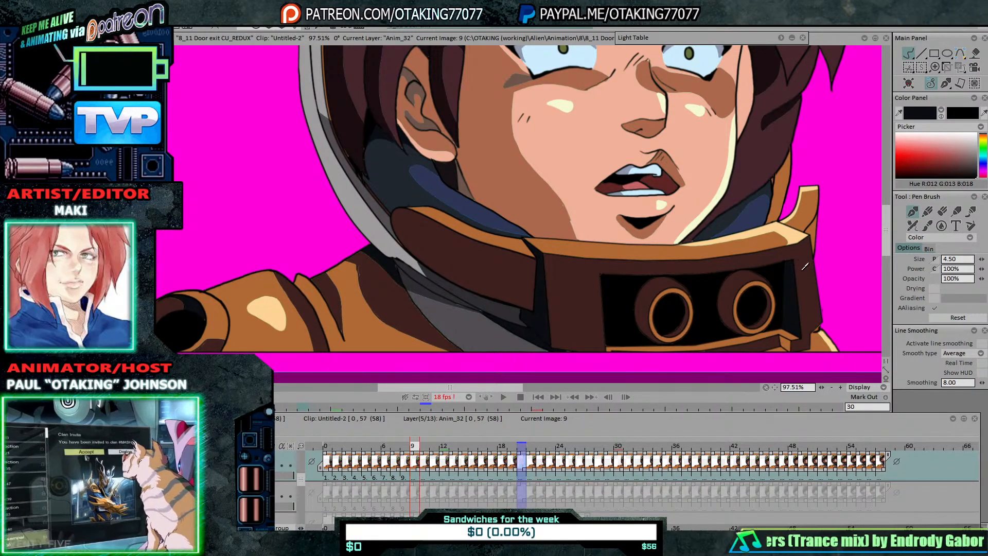
pyautogui.press('Right')
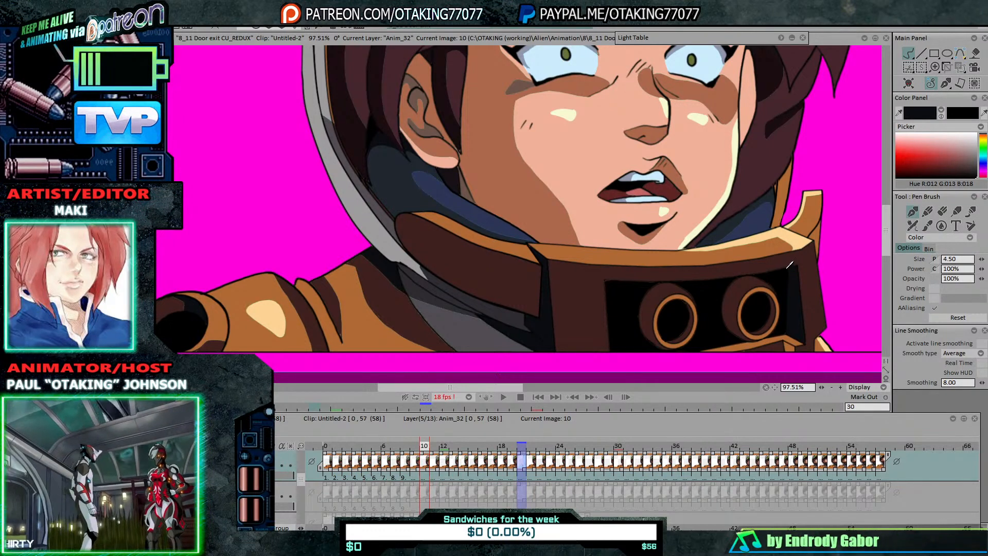
pyautogui.press('Right')
pyautogui.press('Right')
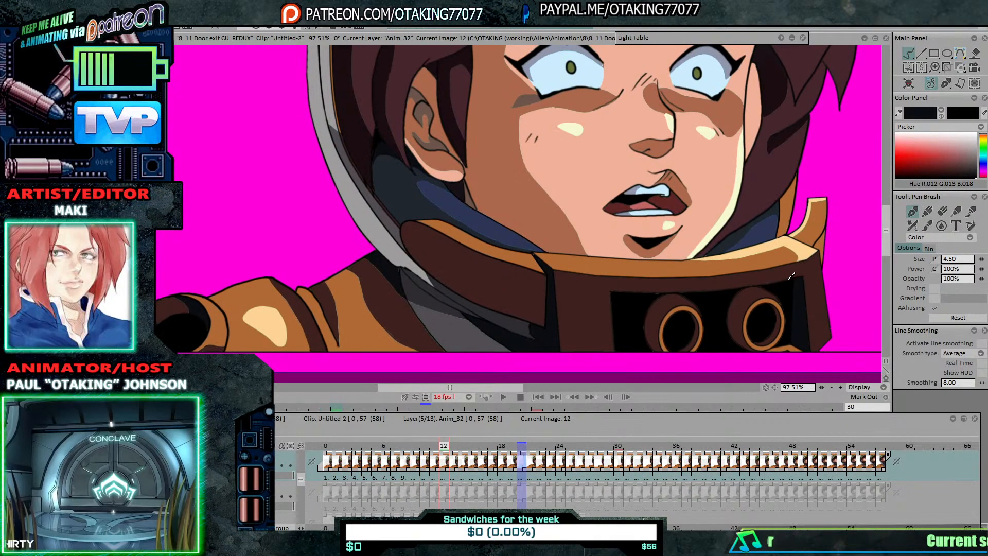
pyautogui.press('Right')
pyautogui.press('Right')
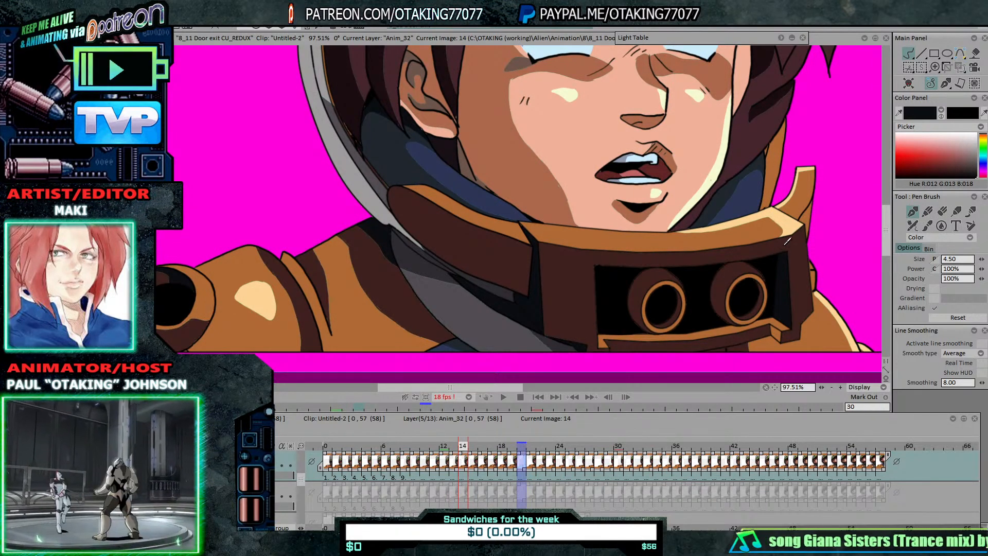
# Step: Continue touching up the collar recess's upper corner in near-black with the Pen Brush from frame 14 to frame 22
pyautogui.press('Right')
pyautogui.press('Right')
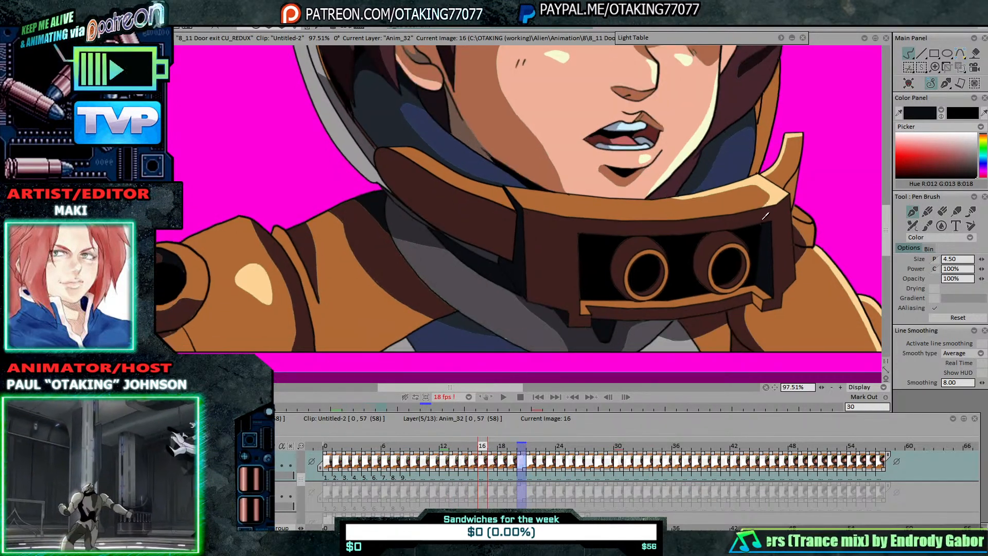
pyautogui.press('Right')
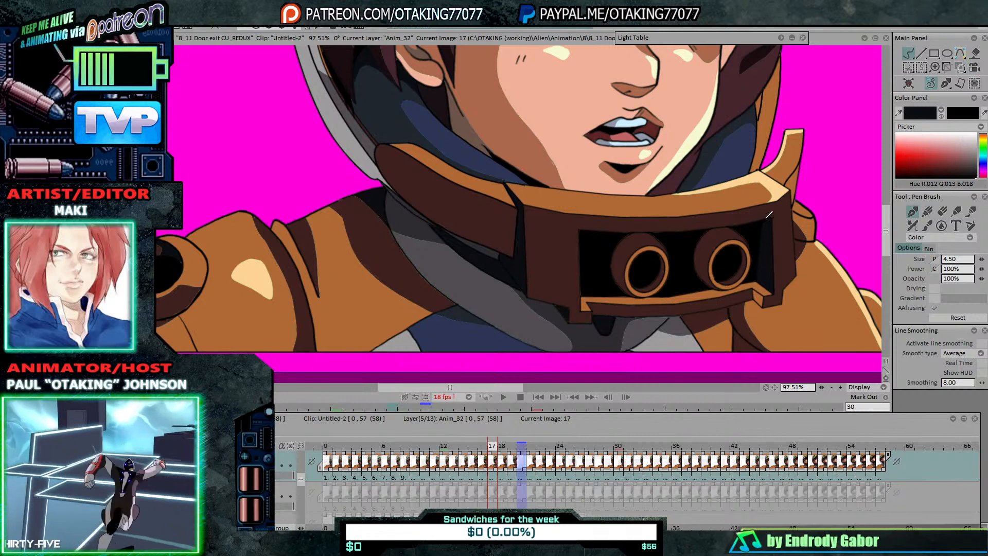
pyautogui.press('Right')
pyautogui.press('Right')
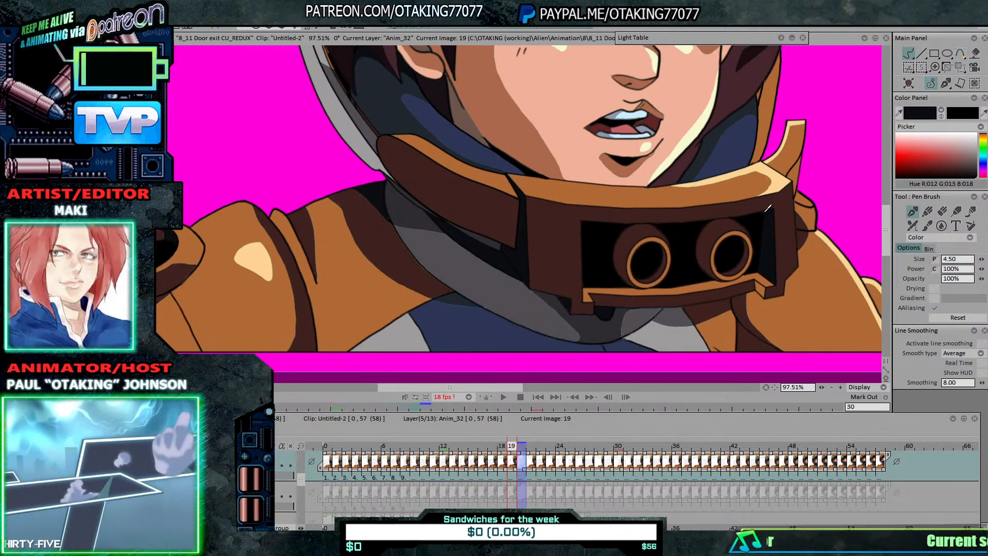
pyautogui.press('Right')
pyautogui.press('Right')
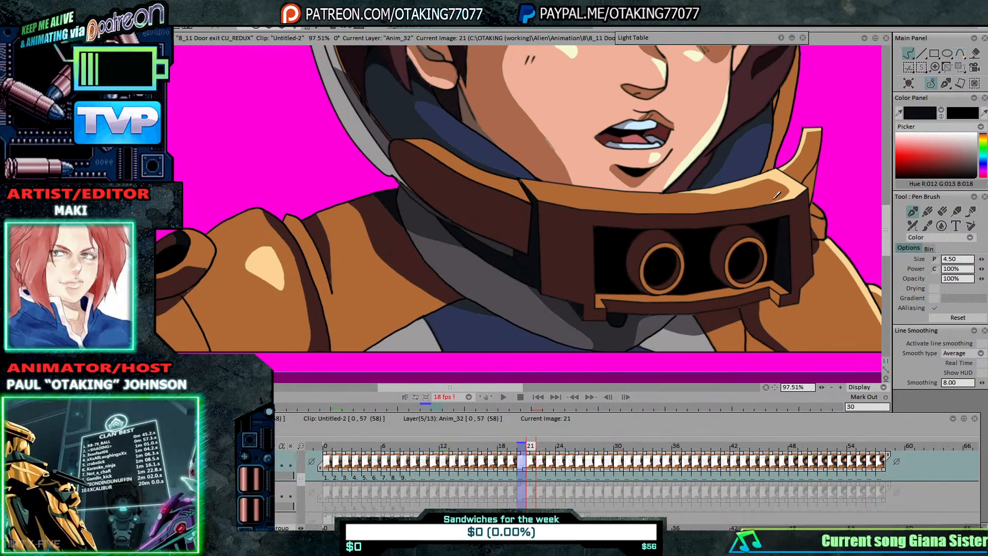
pyautogui.press('Right')
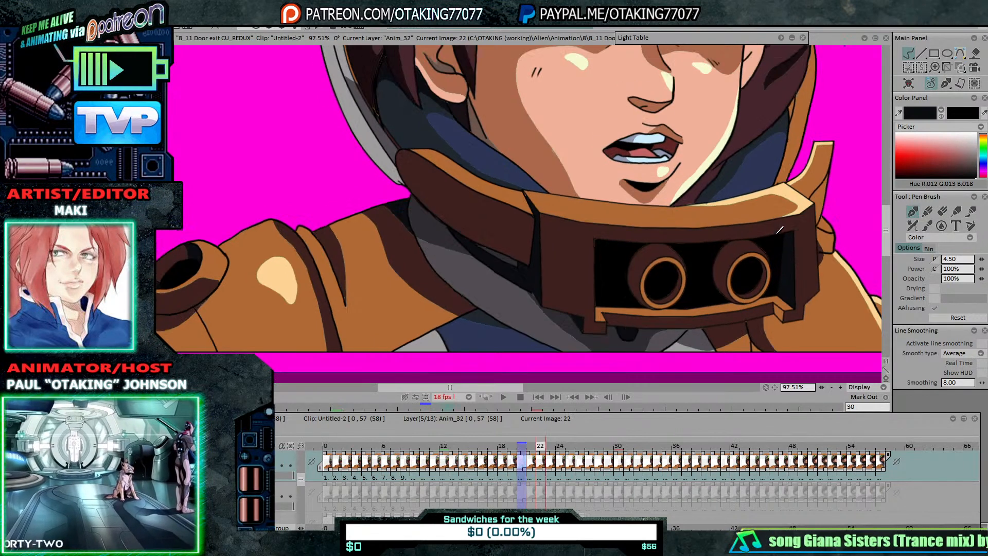
# Step: Examine the face, helmet rim and collar on frame 21 from far and near
pyautogui.press('Left')
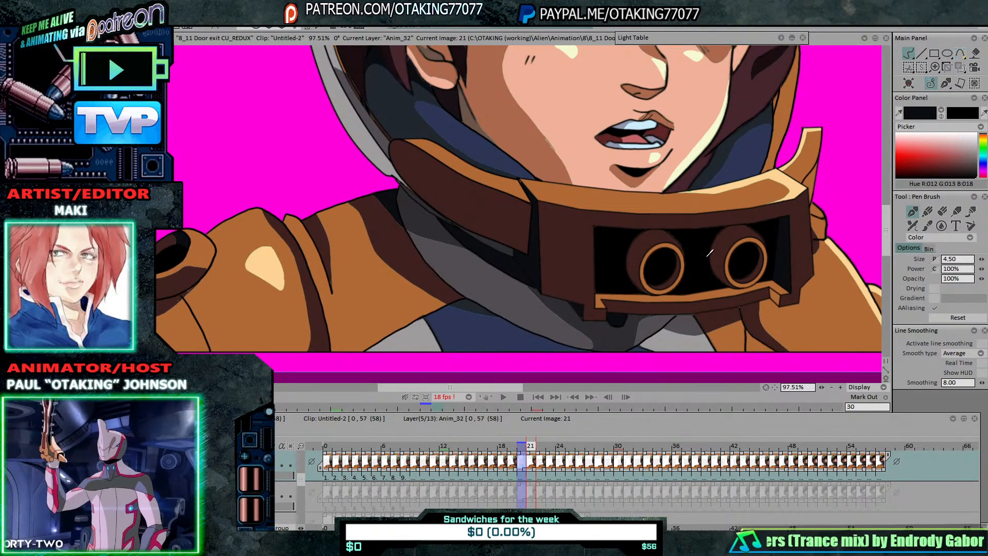
pyautogui.scroll(-3, 755, 263)
pyautogui.moveTo(697, 217); pyautogui.dragTo(698, 267)
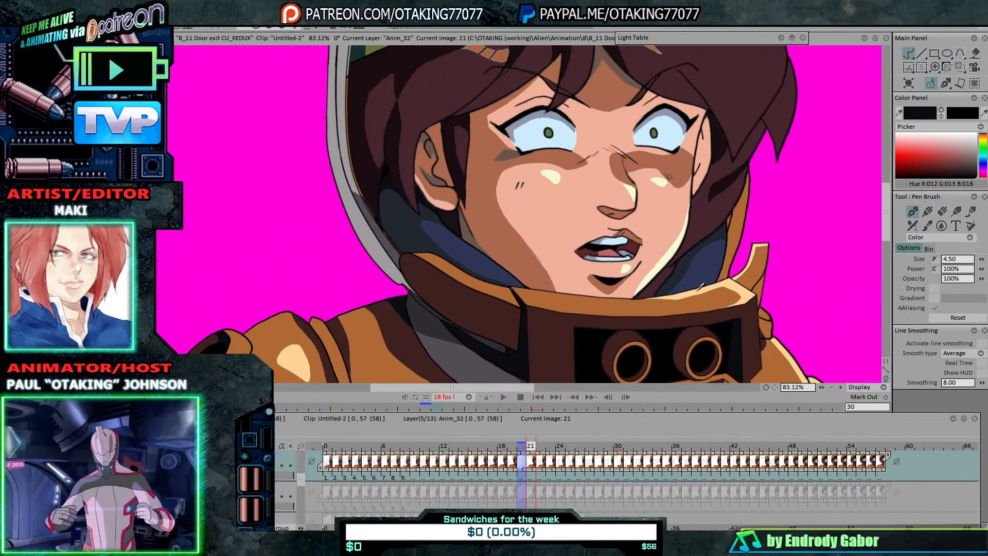
pyautogui.scroll(-4, 699, 267)
pyautogui.scroll(-5, 713, 268)
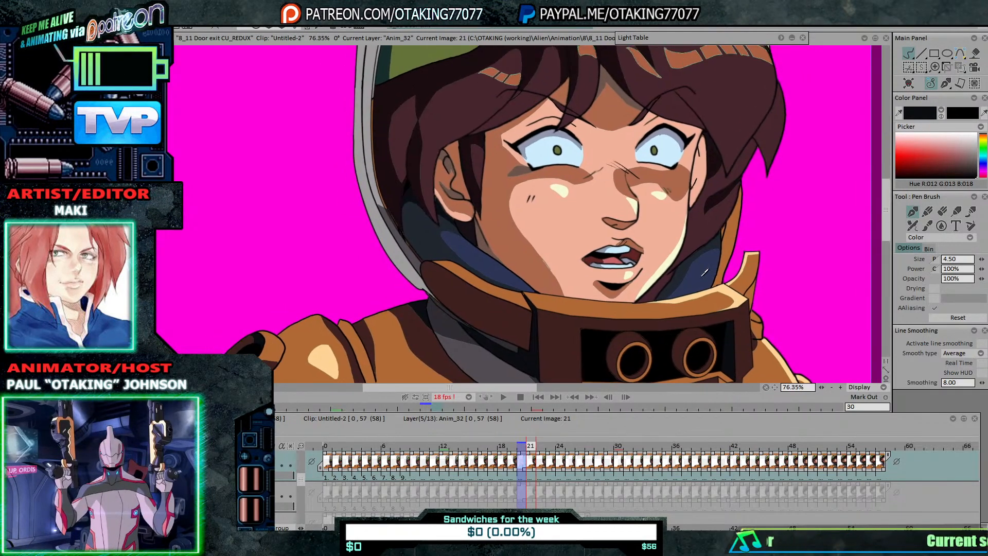
pyautogui.moveTo(667, 288); pyautogui.dragTo(705, 278)
pyautogui.scroll(5, 634, 293)
pyautogui.scroll(6, 633, 293)
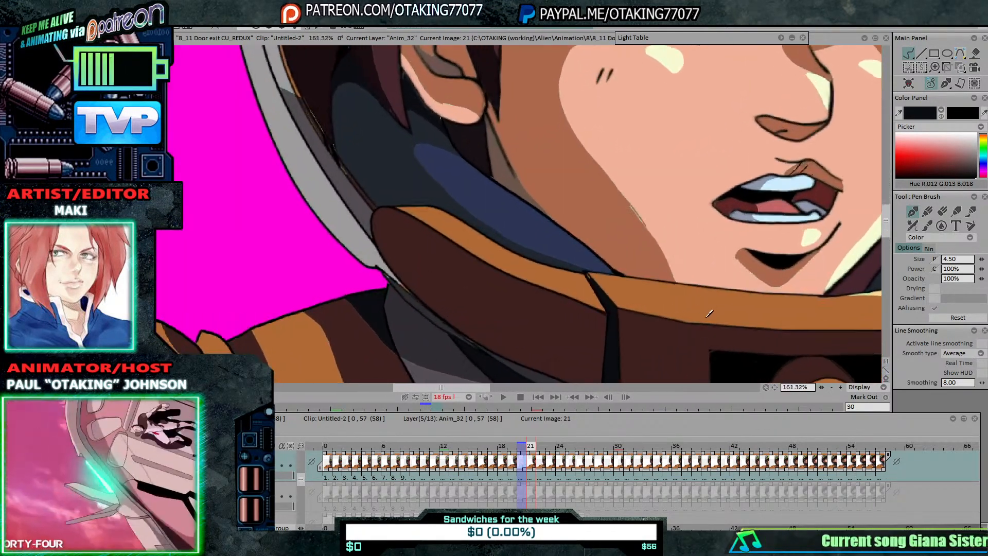
pyautogui.scroll(-4, 634, 293)
pyautogui.moveTo(669, 176)
pyautogui.mouseDown()
pyautogui.moveTo(703, 200)
pyautogui.moveTo(731, 248)
pyautogui.mouseUp()
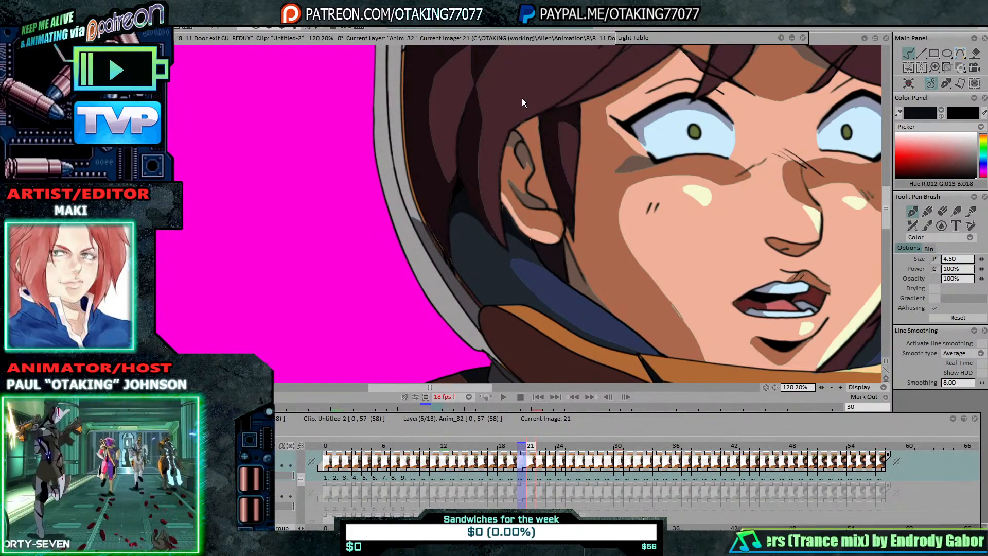
# Step: Pick the hair's dark reddish brown and fill the large lit area of the fringe on frames 22 and 23 with the Paint bucket
pyautogui.moveTo(528, 90); pyautogui.dragTo(527, 218)
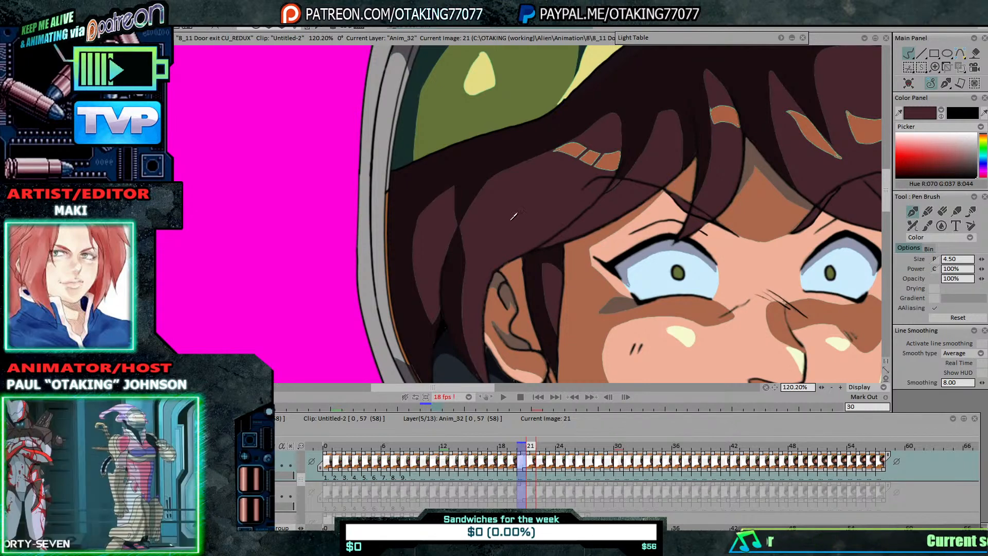
pyautogui.click(975, 53)
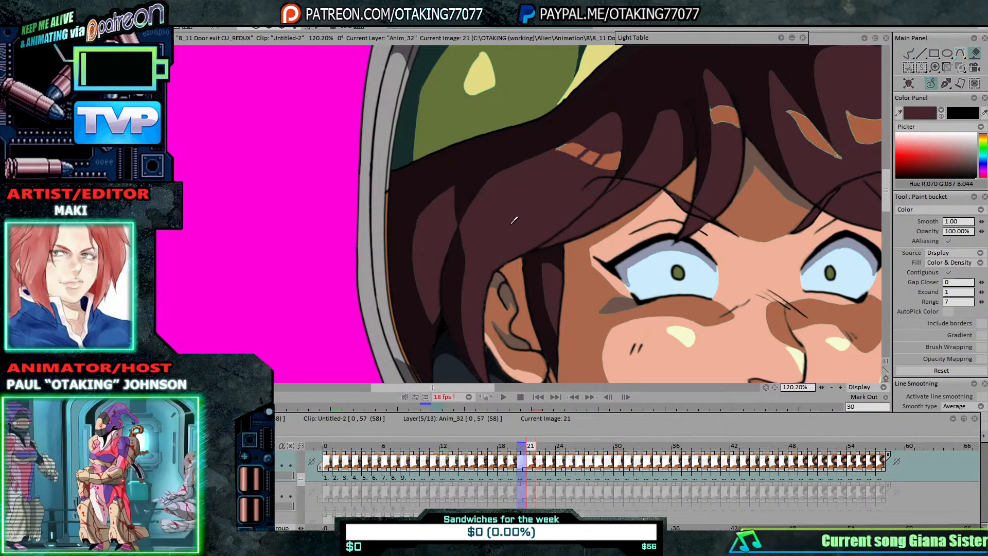
pyautogui.scroll(-2, 668, 206)
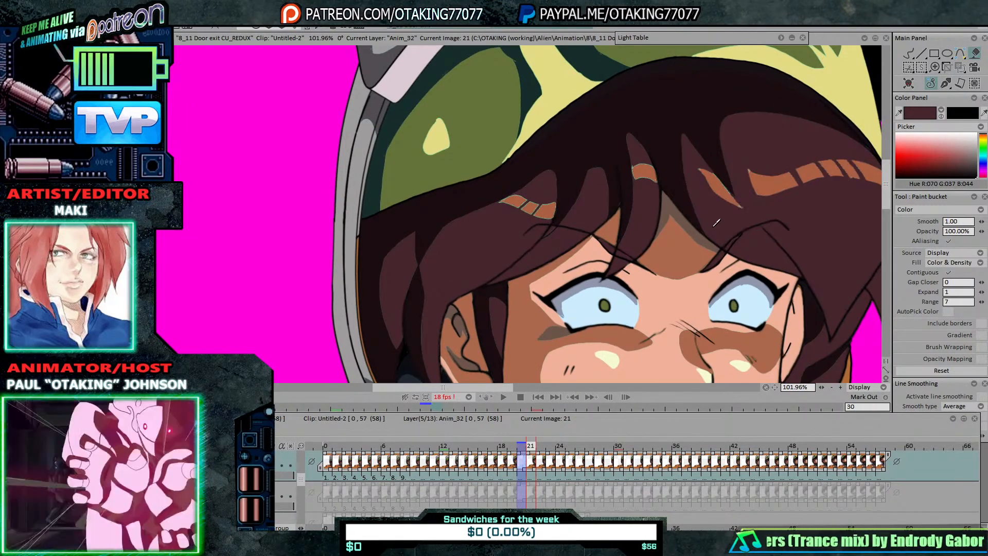
pyautogui.moveTo(778, 218); pyautogui.dragTo(662, 239)
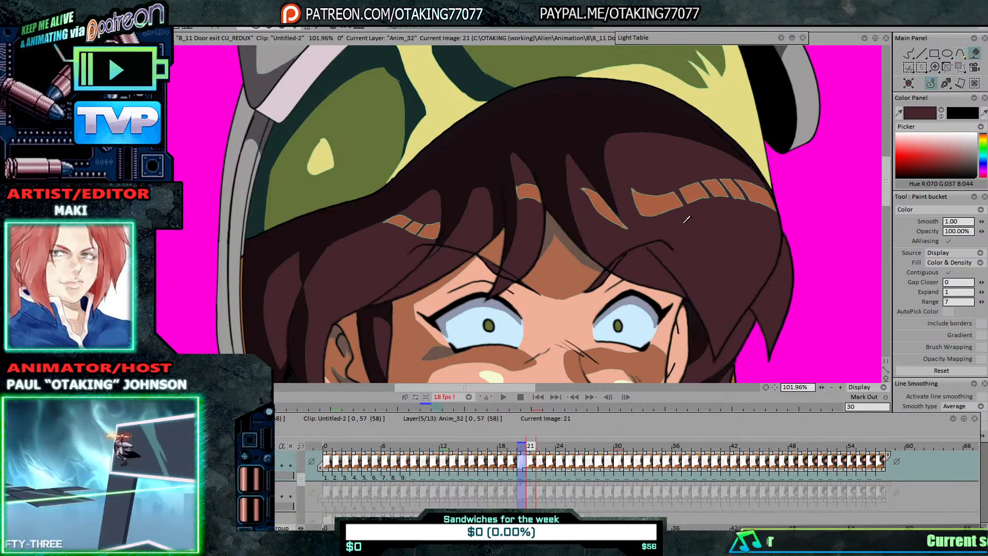
pyautogui.press('Left')
pyautogui.press('Right')
pyautogui.press('Right')
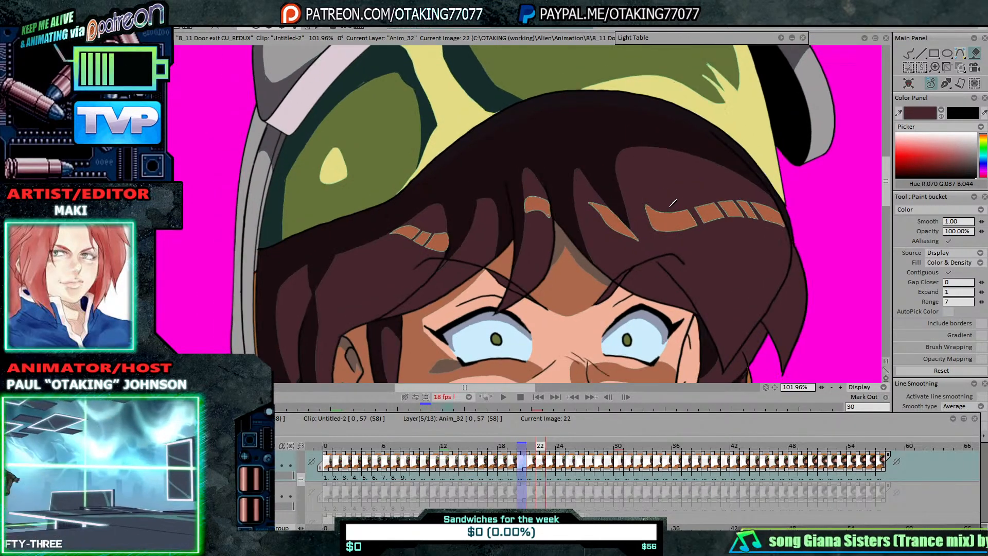
pyautogui.click(683, 184)
pyautogui.press('Right')
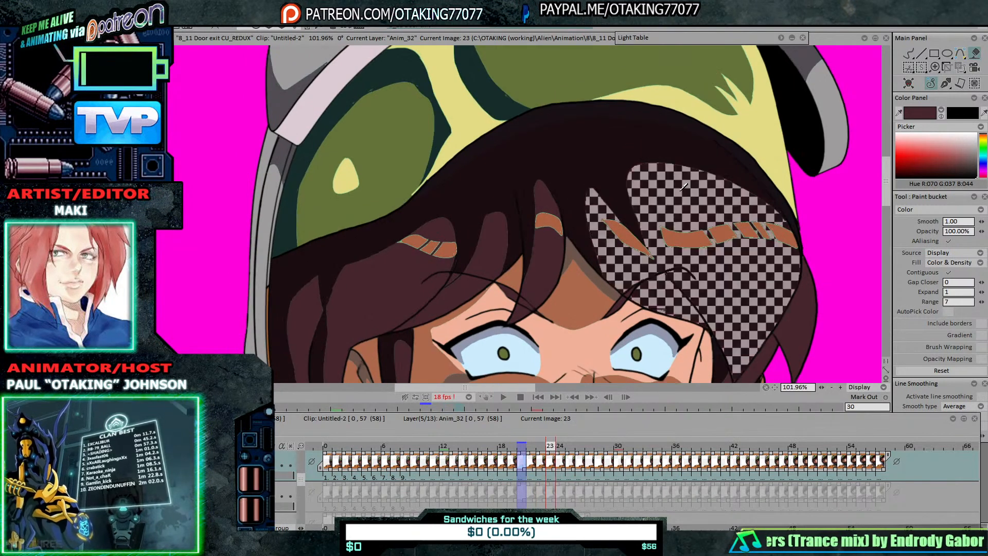
pyautogui.click(687, 188)
pyautogui.press('Right')
# Step: Continue filling the fringe's large lit area with the dark reddish brown from frame 24 to frame 28
pyautogui.click(710, 212)
pyautogui.press('Right')
pyautogui.click(711, 212)
pyautogui.press('Right')
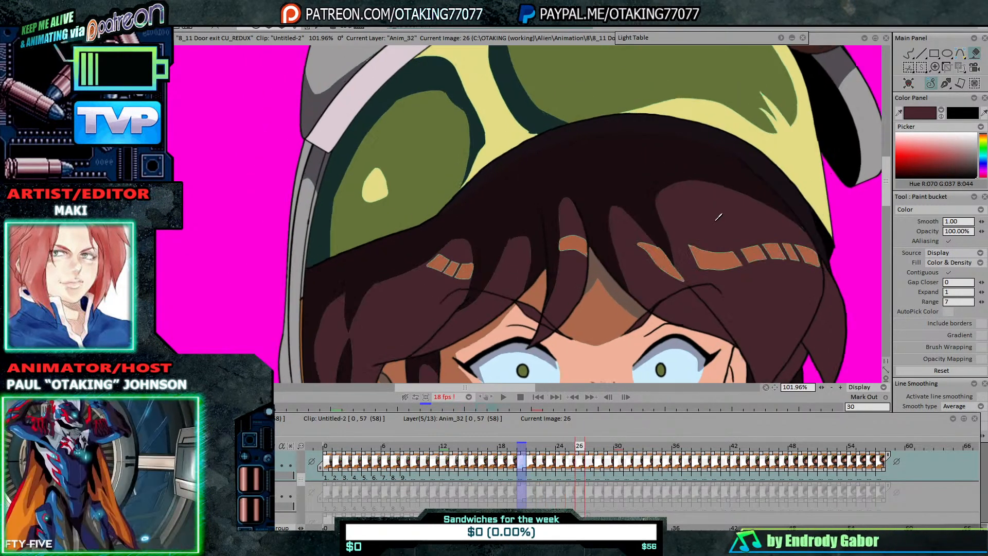
pyautogui.press('Right')
pyautogui.click(735, 221)
pyautogui.press('Right')
pyautogui.click(737, 221)
pyautogui.press('Right')
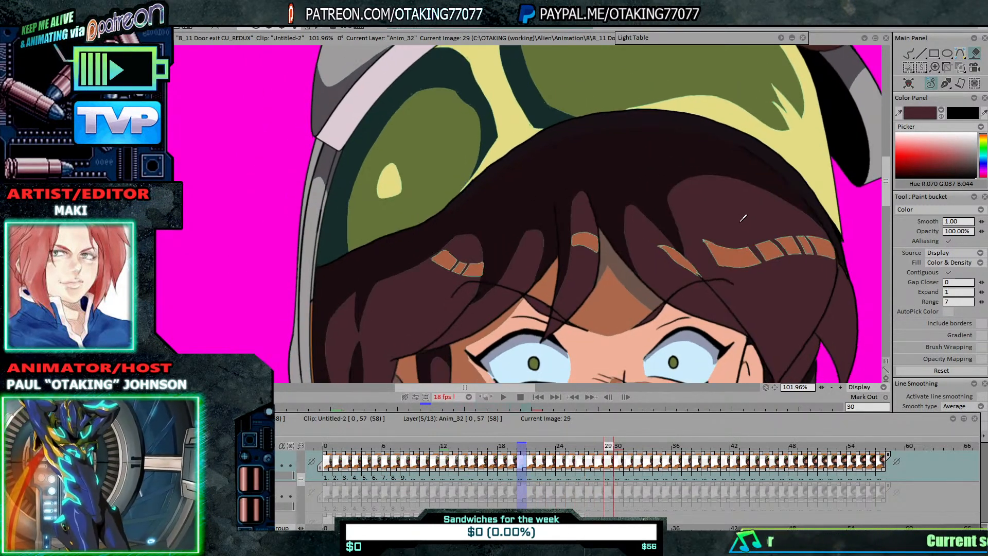
# Step: Fill the fringe's large lit area and the narrow lit strand beside it with dark reddish brown from frame 29 to frame 34
pyautogui.press('Left')
pyautogui.press('Right')
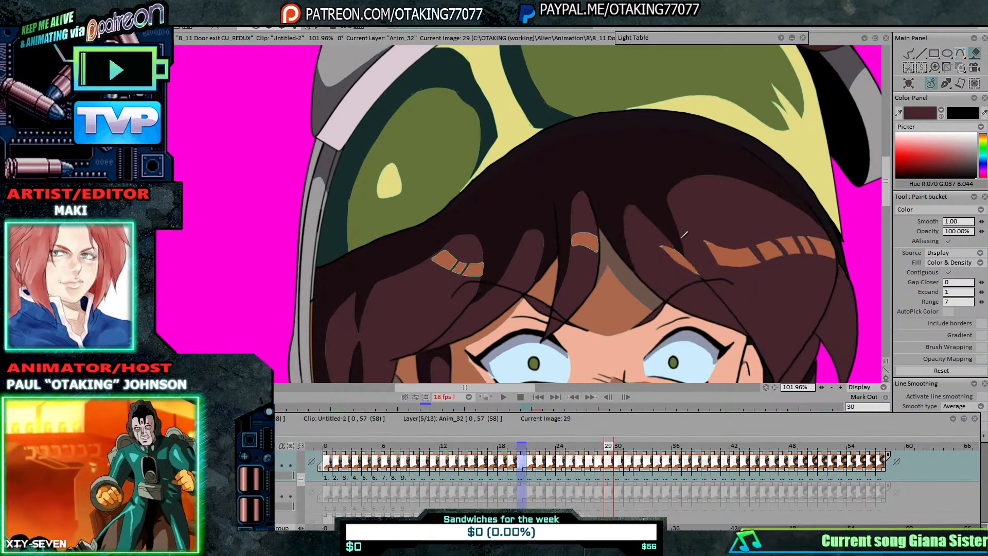
pyautogui.press('Right')
pyautogui.press('Right')
pyautogui.click(707, 207)
pyautogui.click(647, 226)
pyautogui.press('Right')
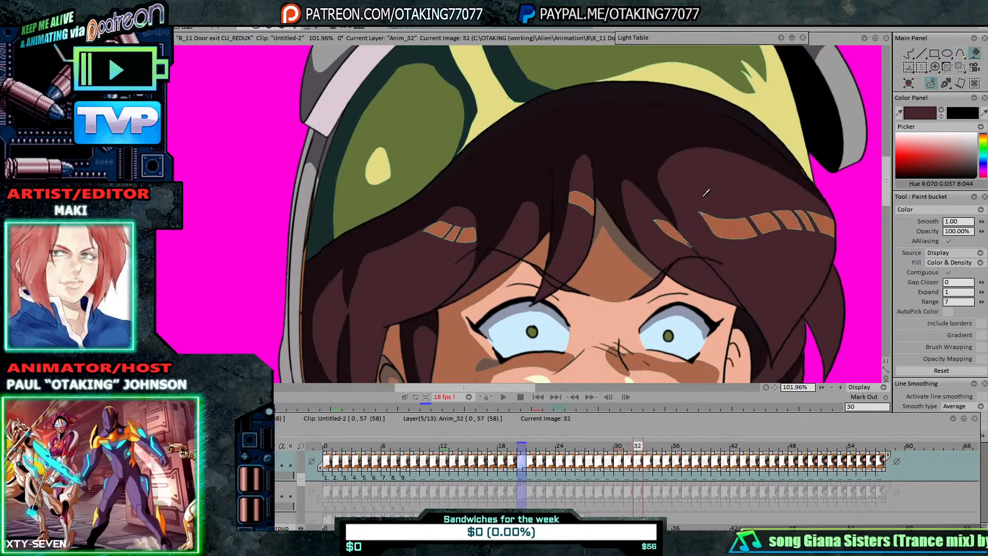
pyautogui.click(707, 191)
pyautogui.click(646, 216)
pyautogui.press('Right')
pyautogui.press('Right')
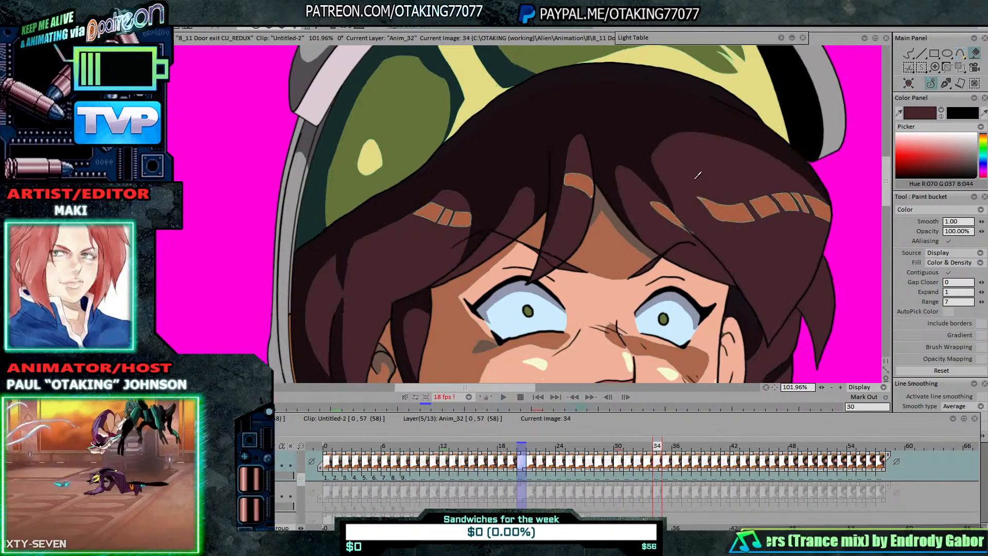
# Step: Continue the dark reddish brown fill of the fringe's large lit area and adjacent narrow strand from frame 35 to frame 37
pyautogui.press('Right')
pyautogui.click(692, 160)
pyautogui.click(647, 213)
pyautogui.press('Right')
pyautogui.click(690, 170)
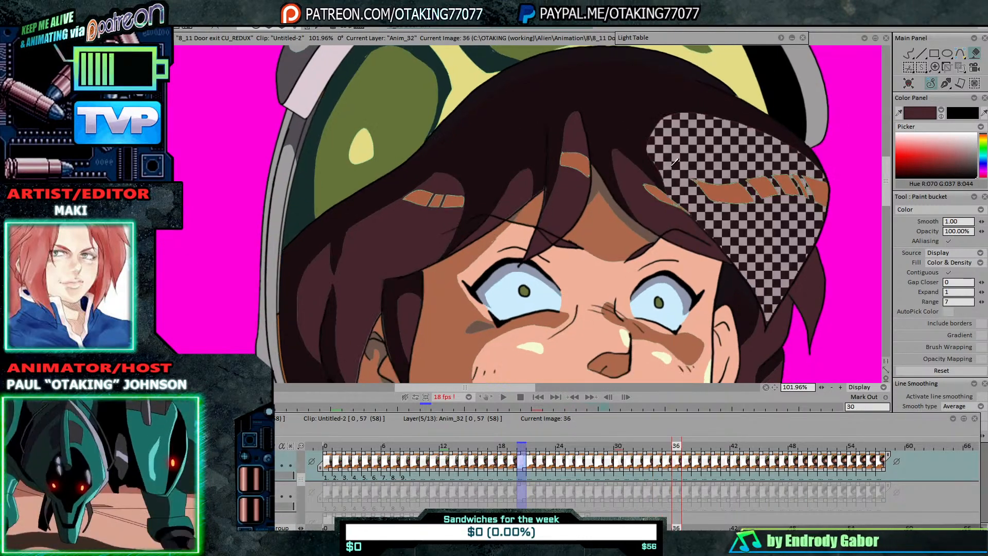
pyautogui.click(646, 215)
pyautogui.press('Right')
pyautogui.click(688, 169)
pyautogui.click(657, 208)
pyautogui.press('Right')
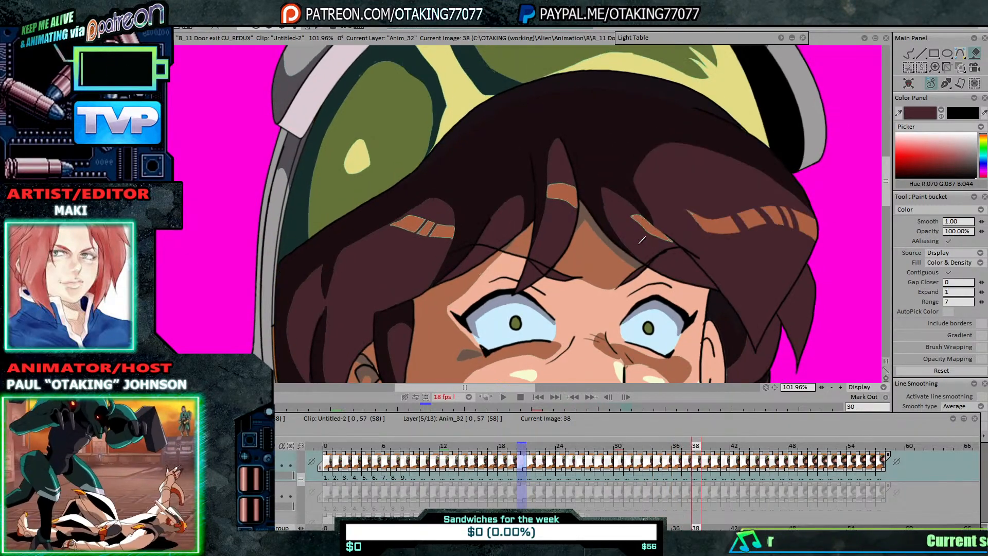
# Step: Fill the narrow lit strand beside the fringe's large lit area with dark reddish brown from frame 38 to frame 43
pyautogui.click(637, 223)
pyautogui.press('Right')
pyautogui.click(632, 254)
pyautogui.press('Right')
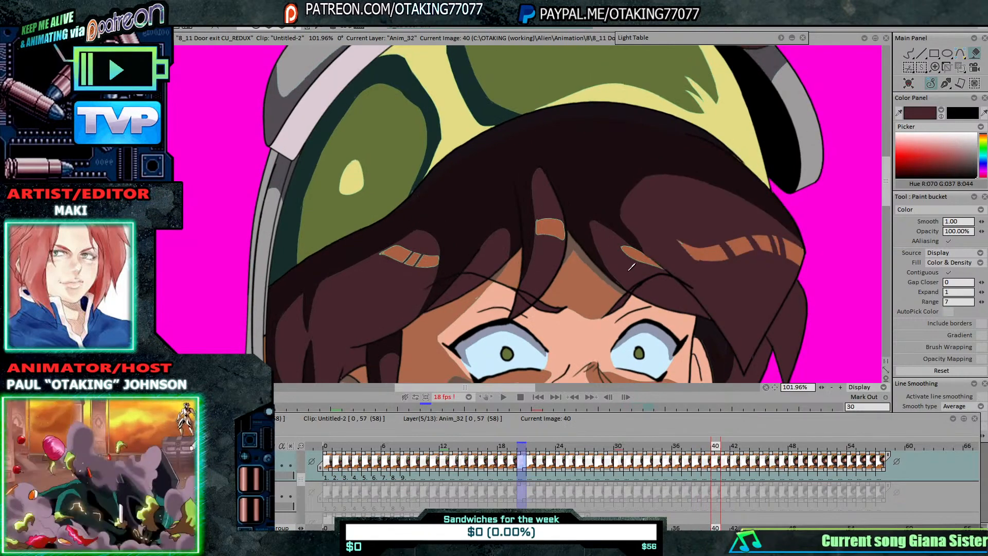
pyautogui.press('Right')
pyautogui.press('Right')
pyautogui.click(607, 286)
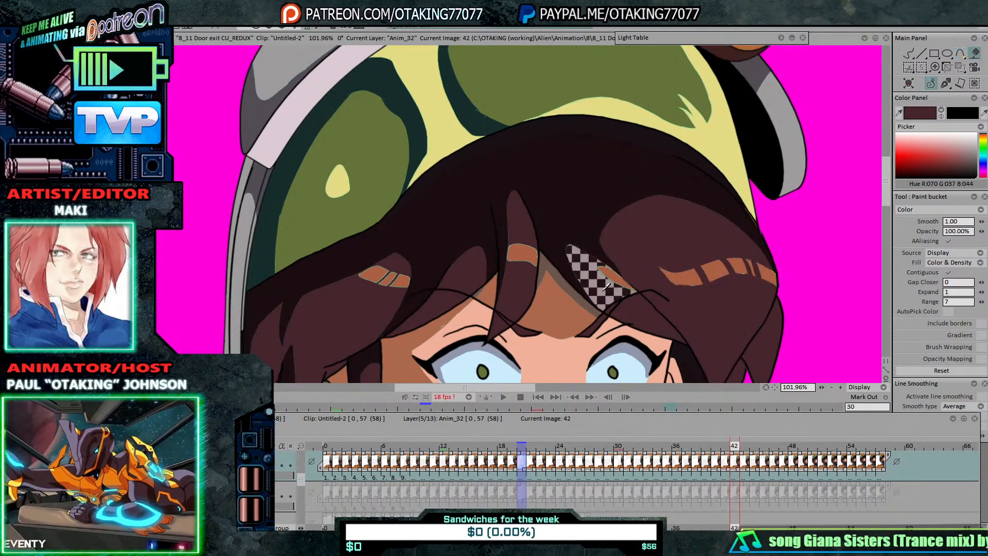
pyautogui.press('Right')
pyautogui.press('Right')
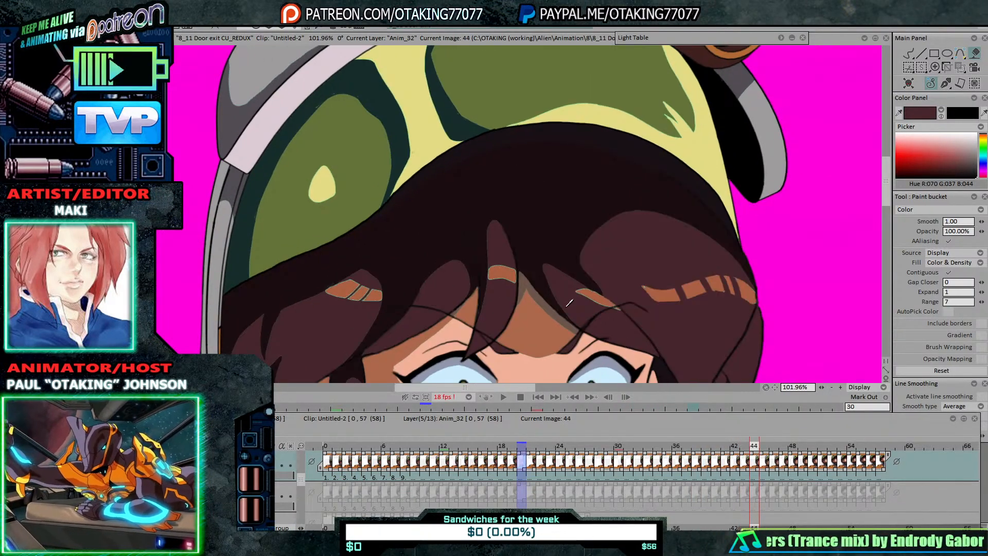
# Step: Continue filling the fringe's lit areas around the narrow strand's highlight with dark reddish brown from frame 44 to frame 50
pyautogui.click(576, 304)
pyautogui.press('Right')
pyautogui.click(617, 299)
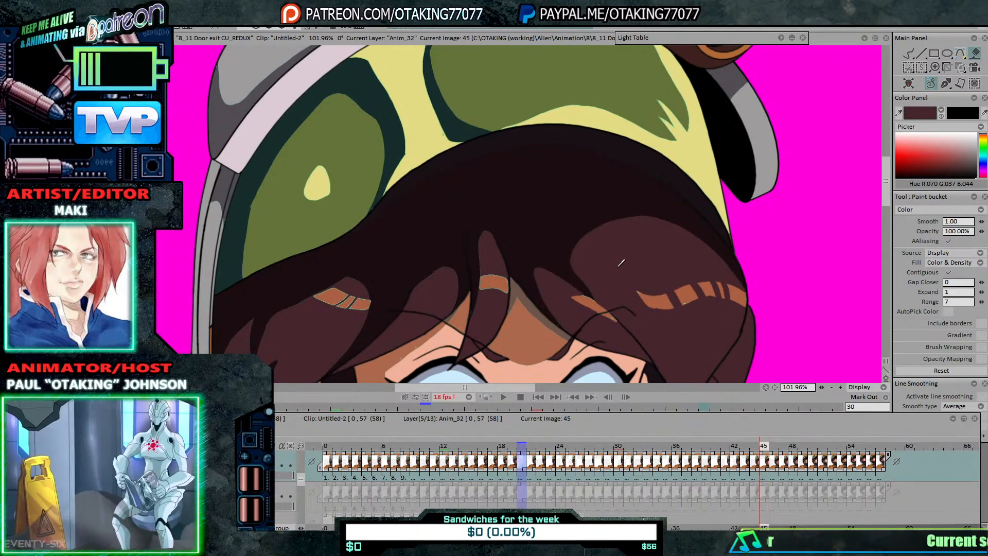
pyautogui.press('Right')
pyautogui.click(585, 305)
pyautogui.press('Right')
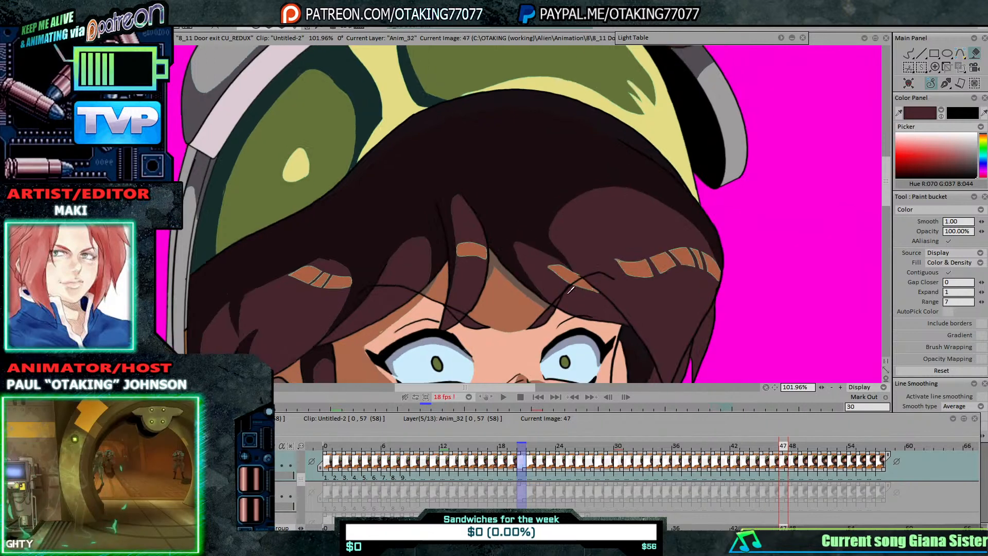
pyautogui.click(589, 282)
pyautogui.press('Right')
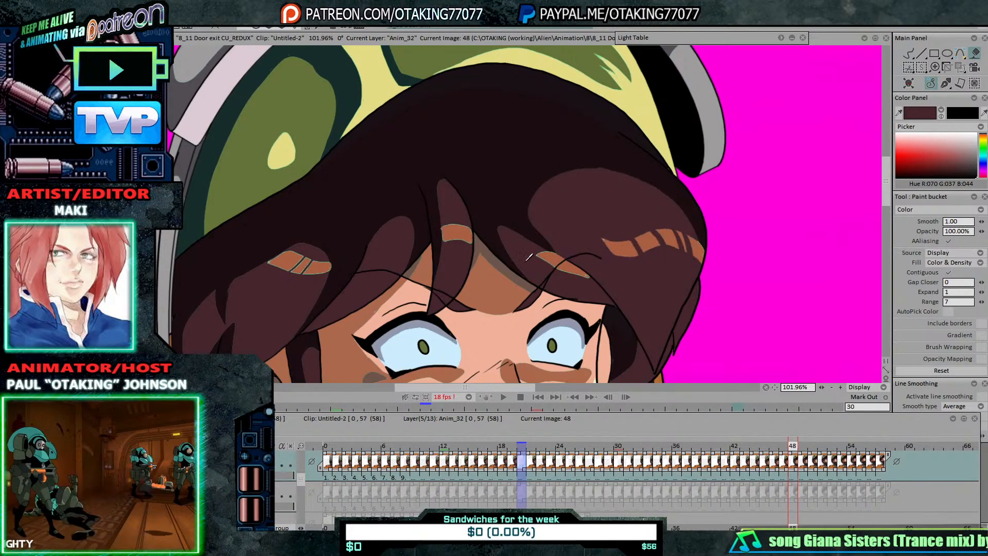
pyautogui.press('Right')
pyautogui.press('Right')
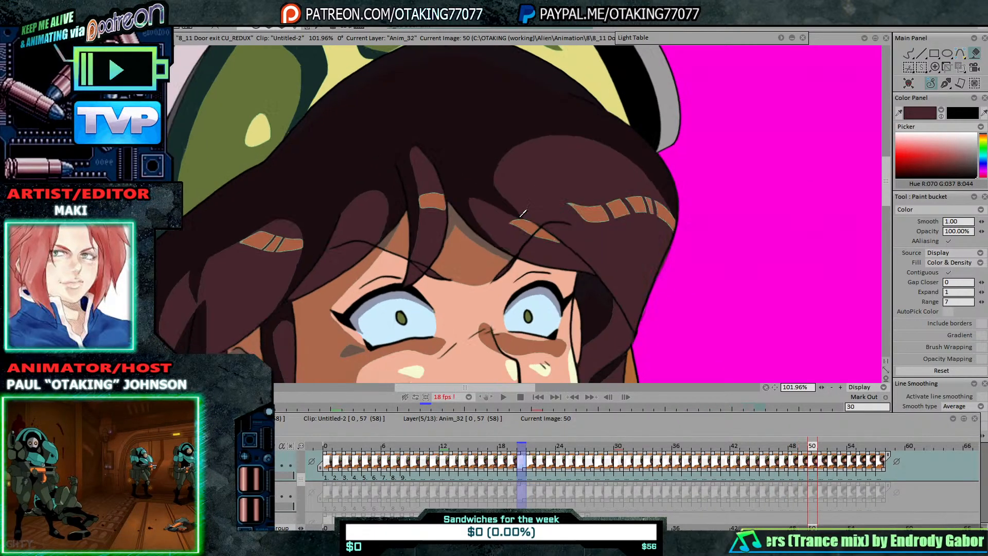
# Step: Fill the fringe's large lit area and the narrow strand's highlighted section with dark reddish brown from frame 51 to frame 53
pyautogui.press('Right')
pyautogui.click(511, 166)
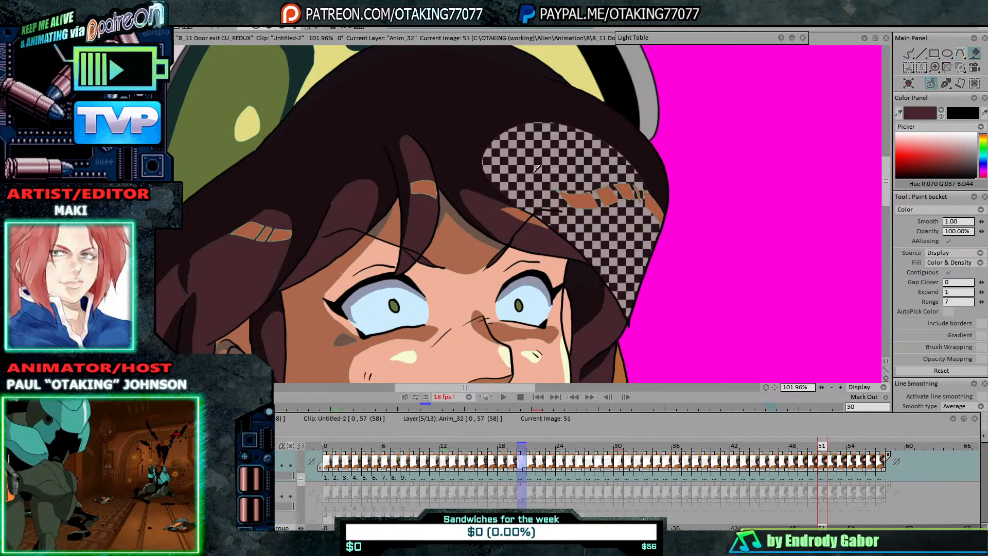
pyautogui.press('Right')
pyautogui.click(529, 178)
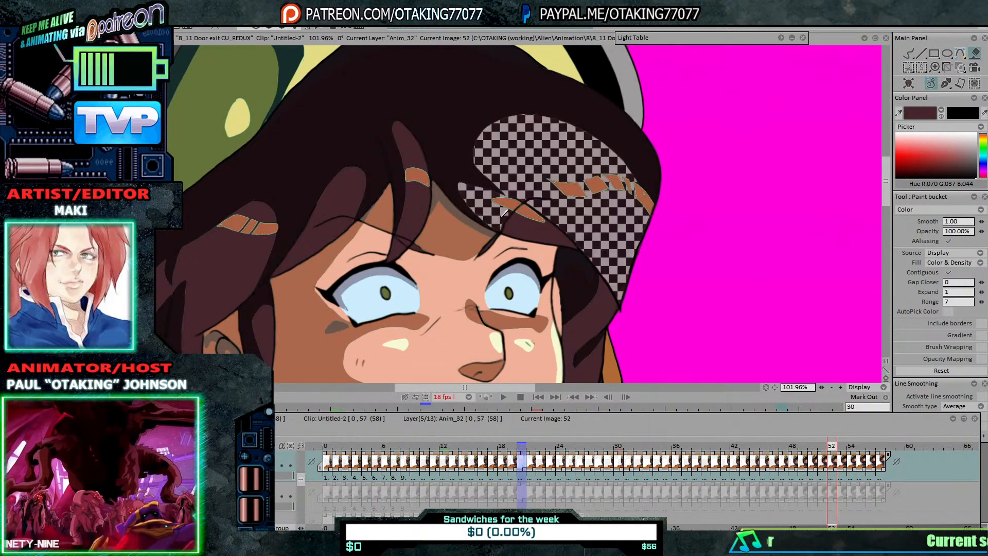
pyautogui.press('Right')
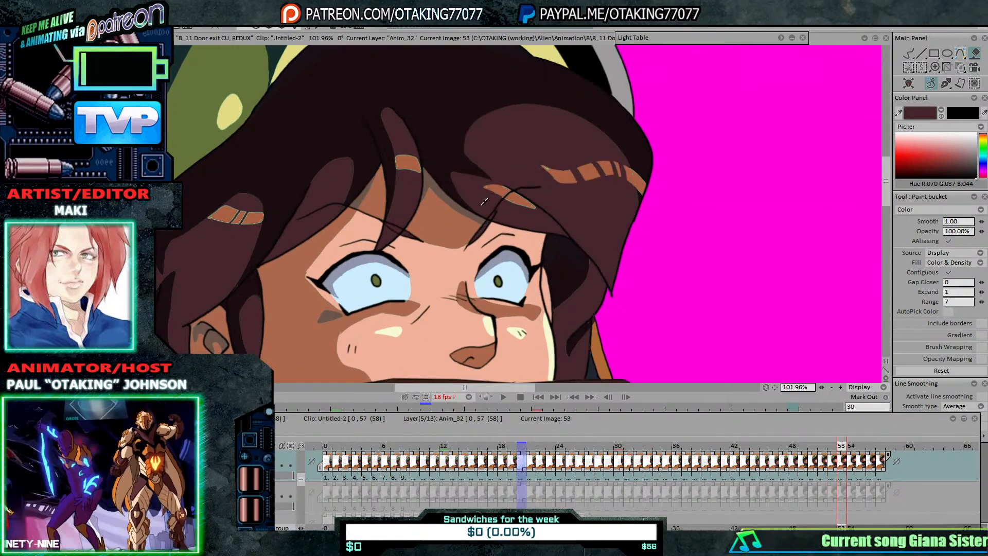
pyautogui.click(515, 204)
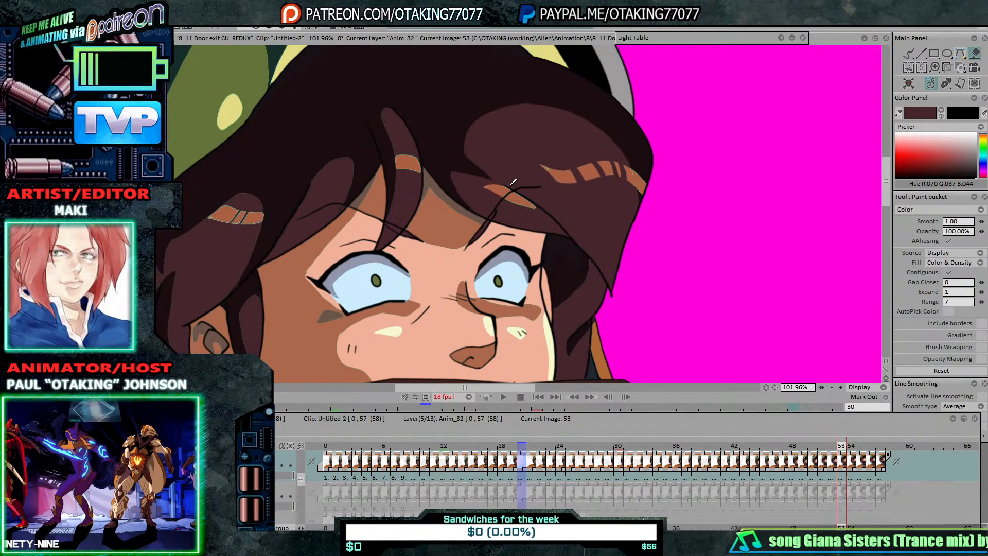
pyautogui.click(522, 199)
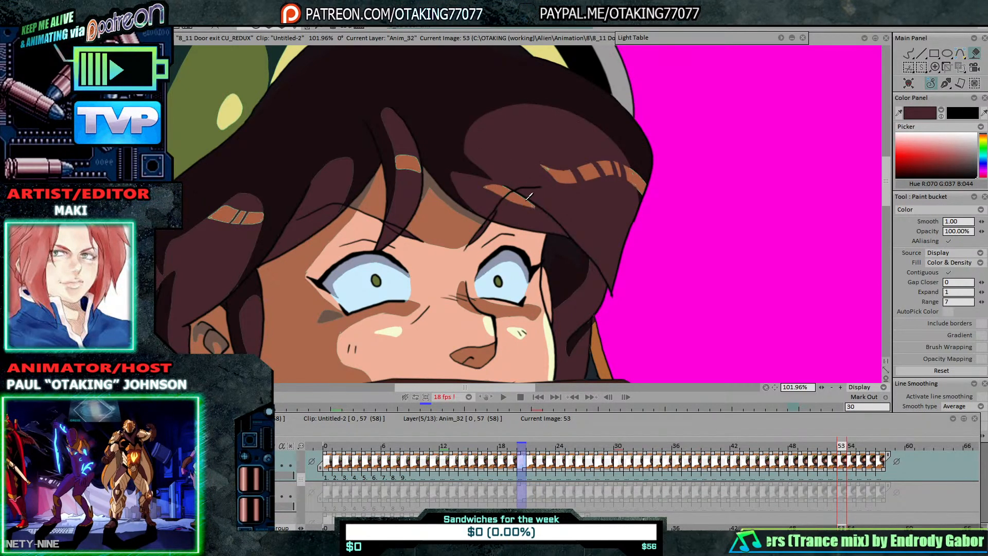
# Step: Finish filling the fringe's large lit area and narrow strand with dark reddish brown from frame 54 to frame 57
pyautogui.press('Right')
pyautogui.click(522, 199)
pyautogui.click(524, 160)
pyautogui.press('Right')
pyautogui.click(522, 154)
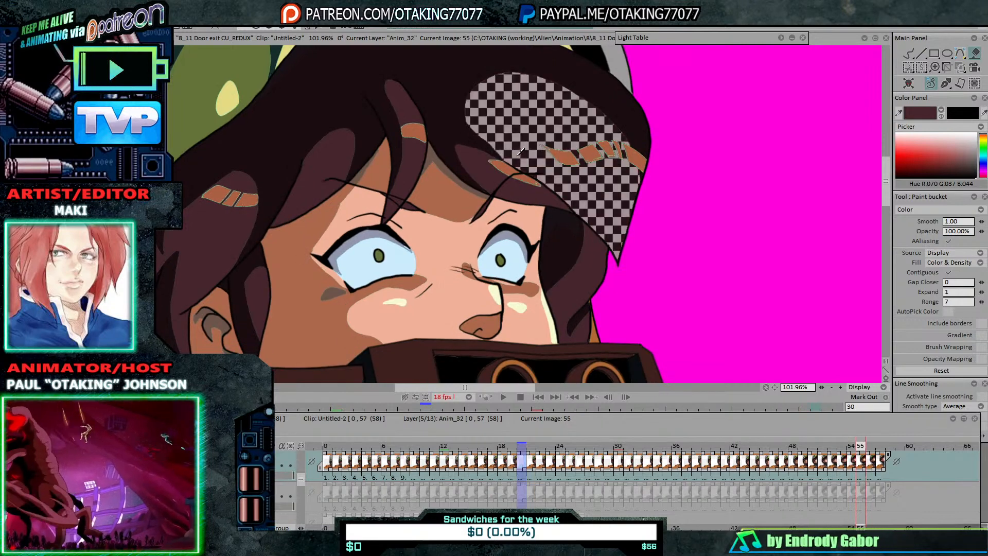
pyautogui.click(519, 187)
pyautogui.press('Right')
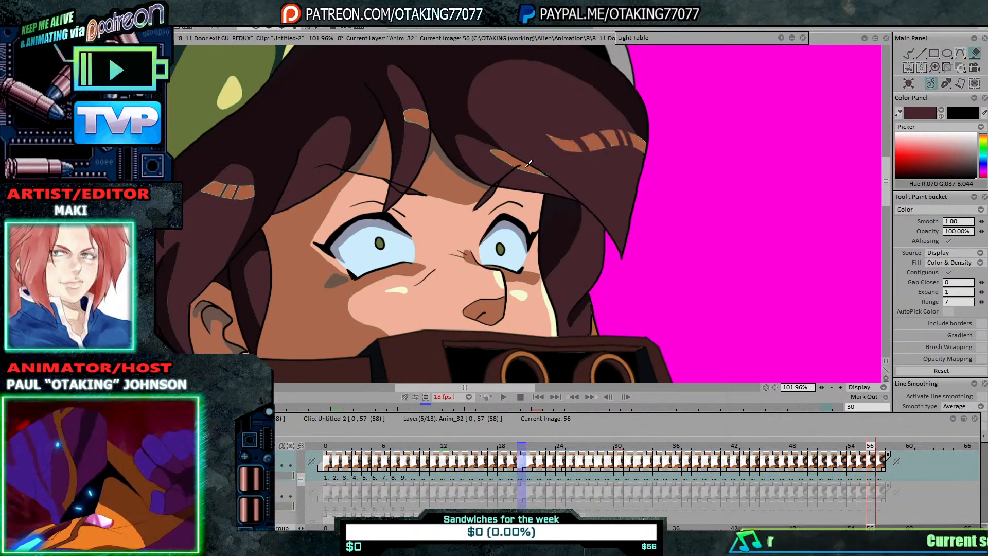
pyautogui.press('Right')
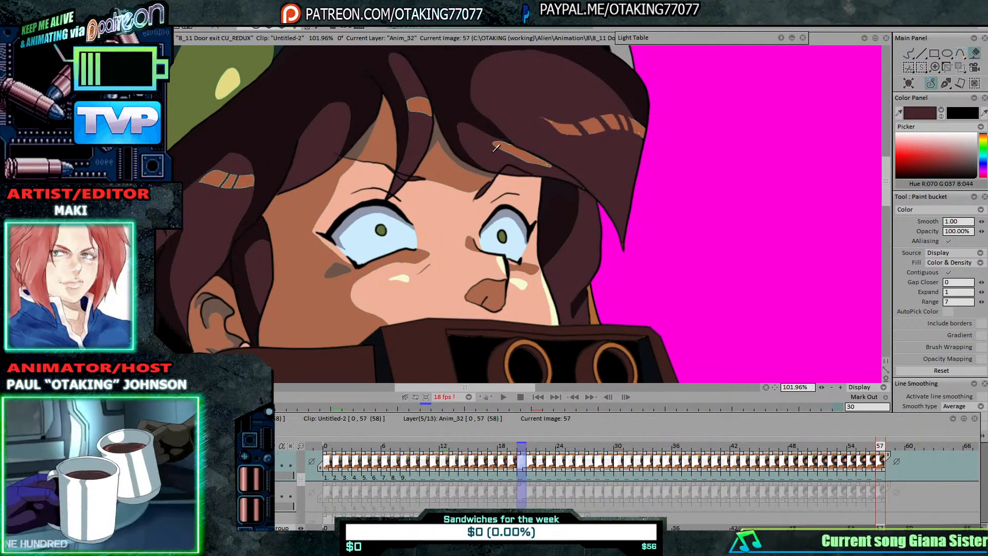
pyautogui.click(496, 147)
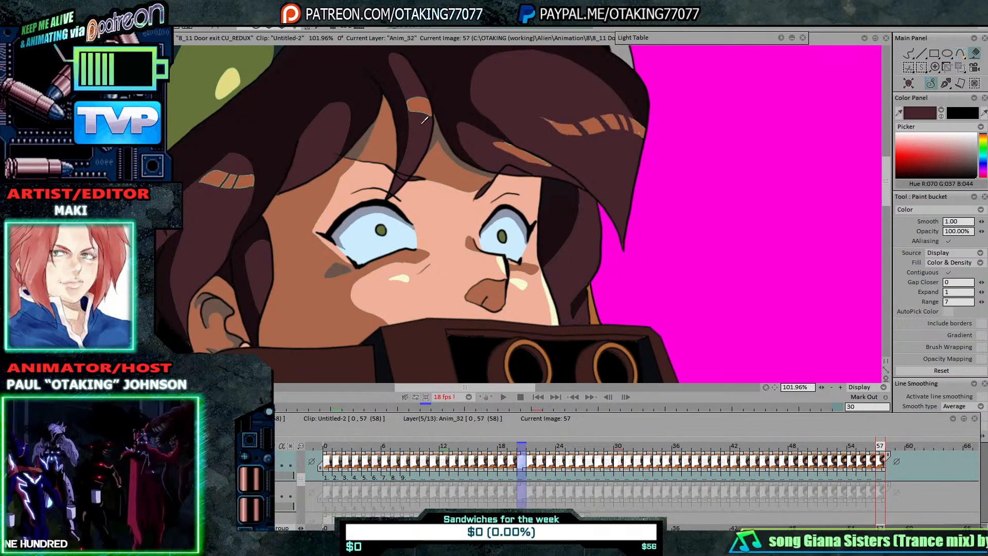
# Step: Fill the fringe's middle strand around its orange highlight with dark reddish brown, working back from frame 57 to frame 50
pyautogui.press('Left')
pyautogui.click(418, 114)
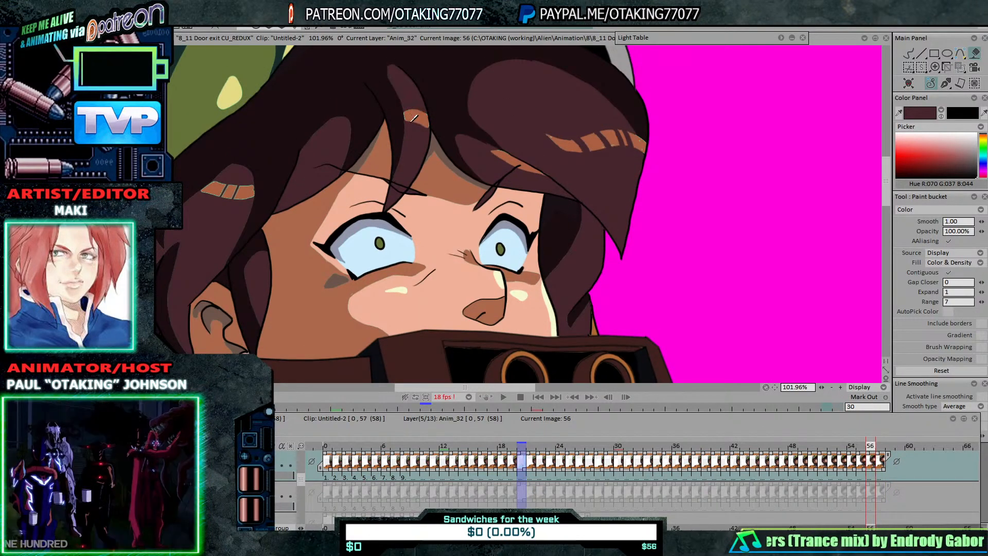
pyautogui.press('Left')
pyautogui.press('Left')
pyautogui.press('Left')
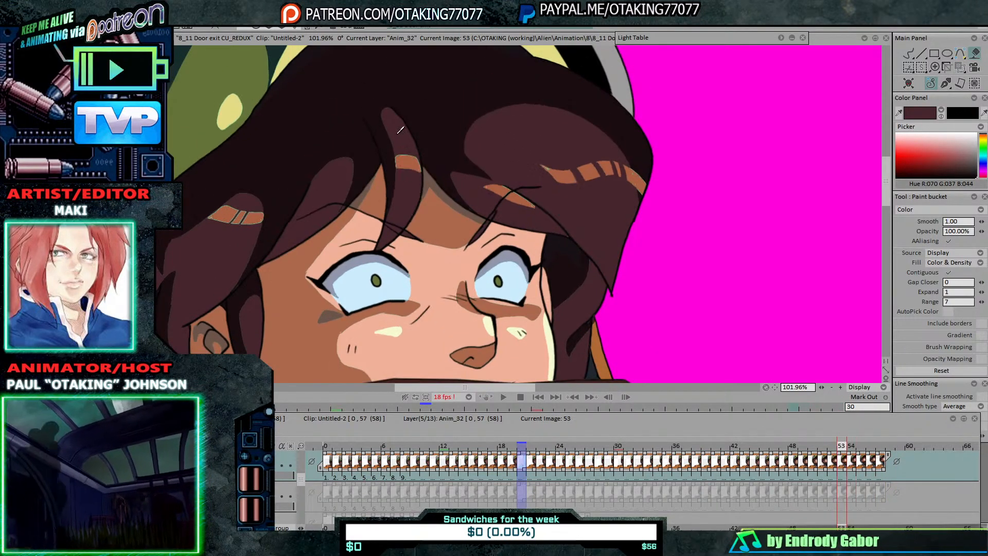
pyautogui.press('Left')
pyautogui.press('Left')
pyautogui.press('Left')
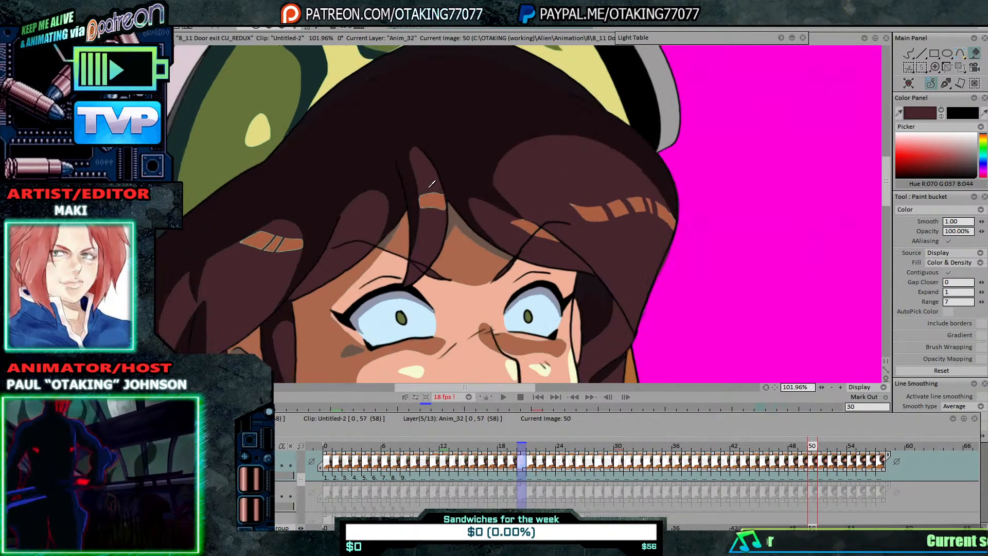
pyautogui.click(434, 177)
pyautogui.press('Left')
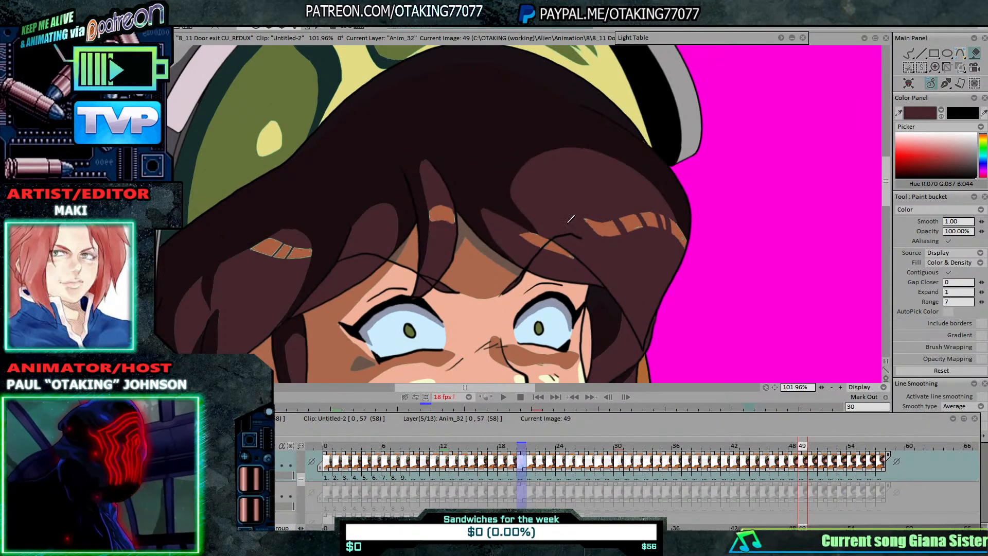
# Step: Set the Paint bucket's range to 20 and continue filling the middle strand back from frame 49 to frame 45
pyautogui.moveTo(980, 302); pyautogui.dragTo(984, 303)
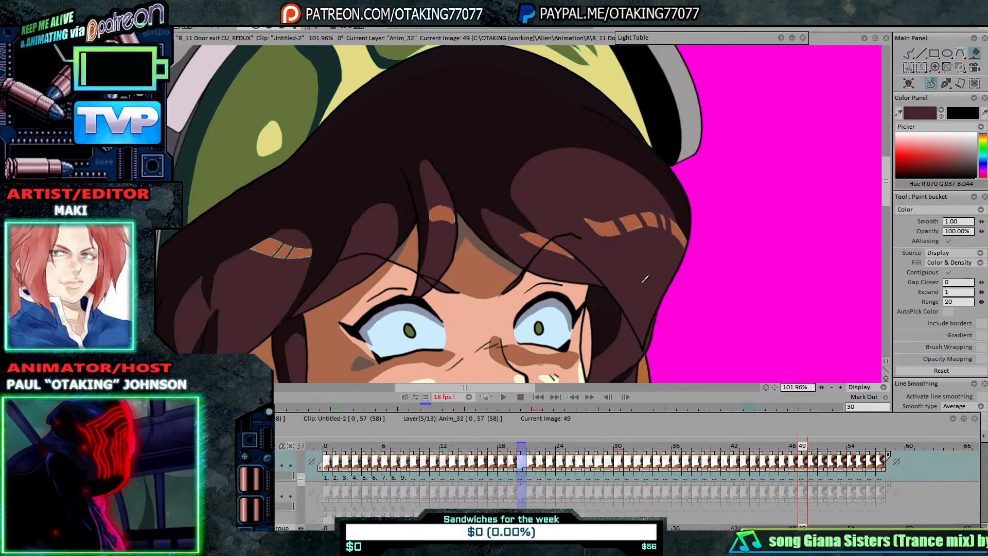
pyautogui.press('Left')
pyautogui.press('Left')
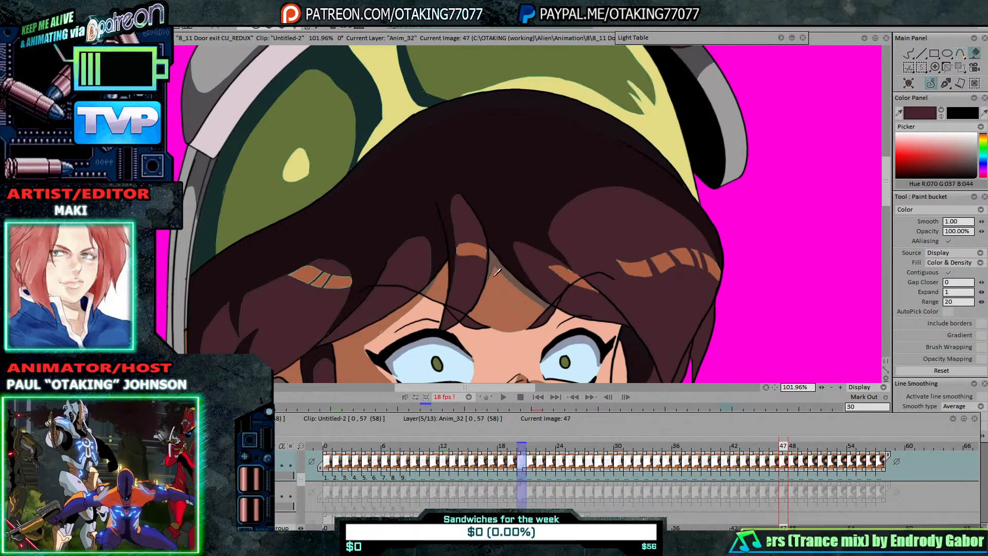
pyautogui.press('Left')
pyautogui.press('Left')
pyautogui.press('Left')
pyautogui.press('Left')
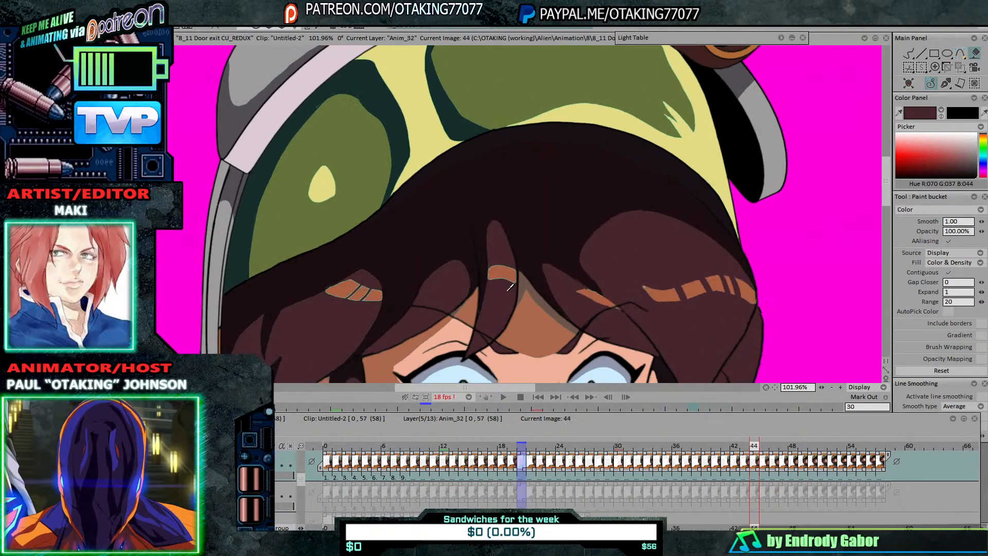
# Step: Continue filling the middle strand around its highlight with dark reddish brown, back from frame 44 to frame 36
pyautogui.press('Left')
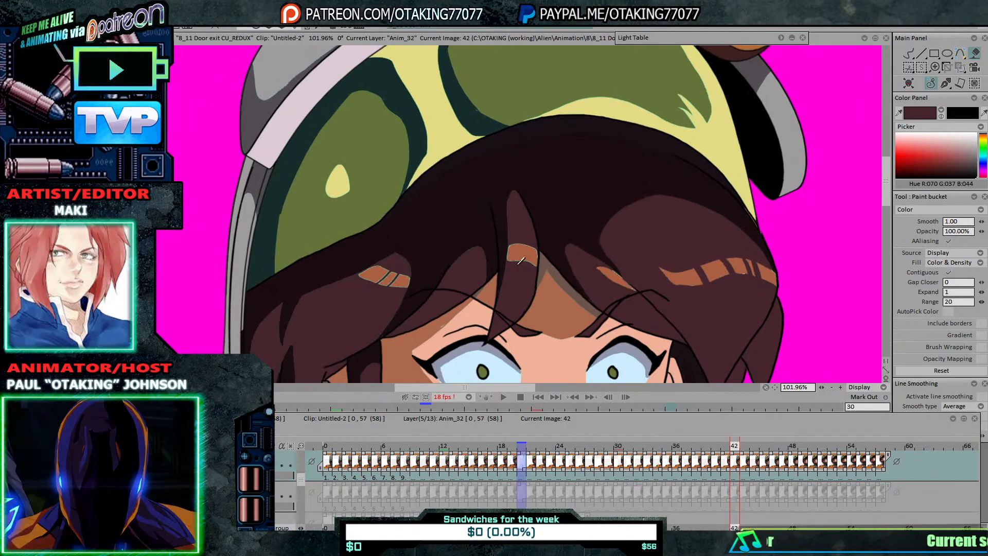
pyautogui.press('Left')
pyautogui.press('Left')
pyautogui.press('Left')
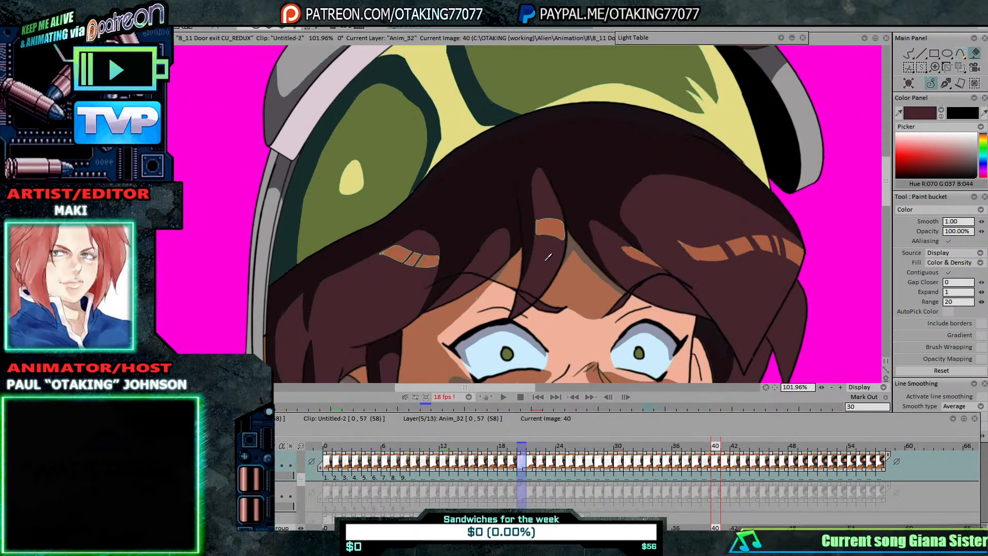
pyautogui.press('Left')
pyautogui.press('Left')
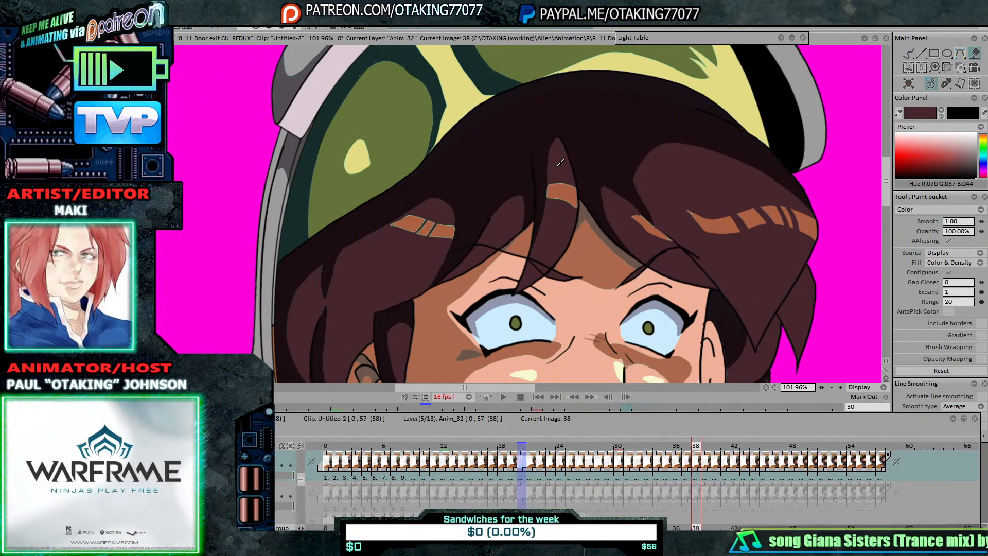
pyautogui.press('Left')
pyautogui.press('Left')
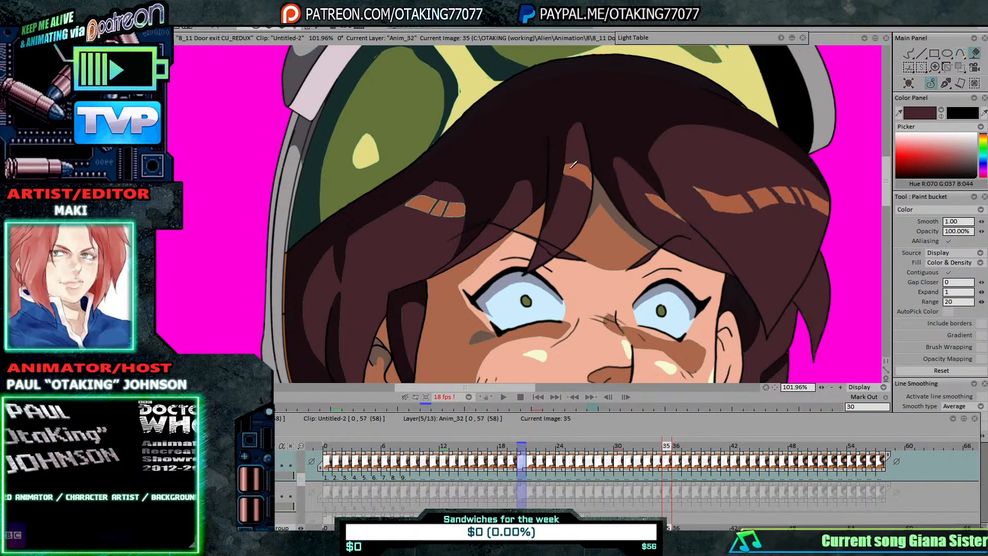
# Step: Continue the middle strand's dark reddish brown fill around its highlight, back from frame 35 to frame 25
pyautogui.press('Left')
pyautogui.press('Left')
pyautogui.press('Left')
pyautogui.press('Left')
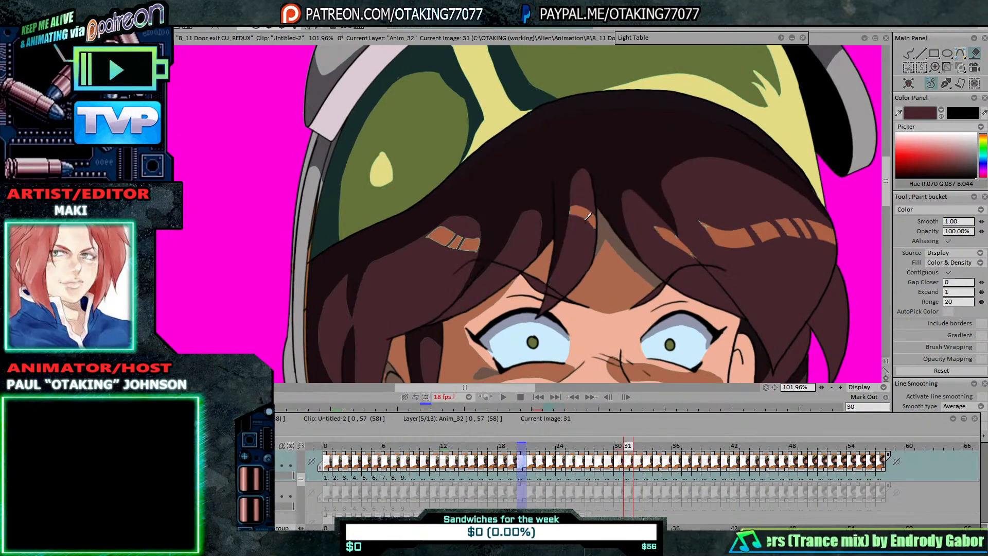
pyautogui.press('Left')
pyautogui.press('Left')
pyautogui.press('Left')
pyautogui.press('Left')
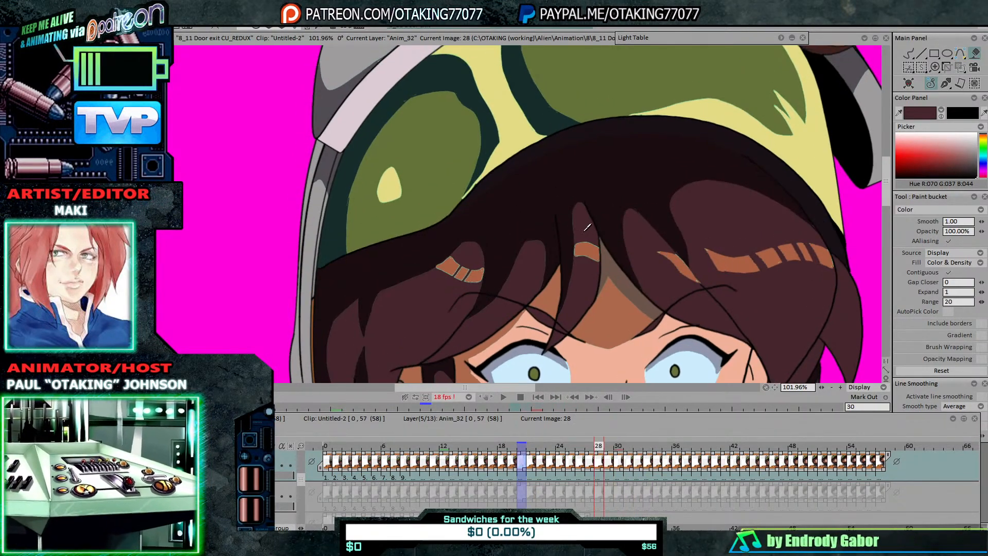
pyautogui.press('Left')
pyautogui.press('Left')
pyautogui.press('Left')
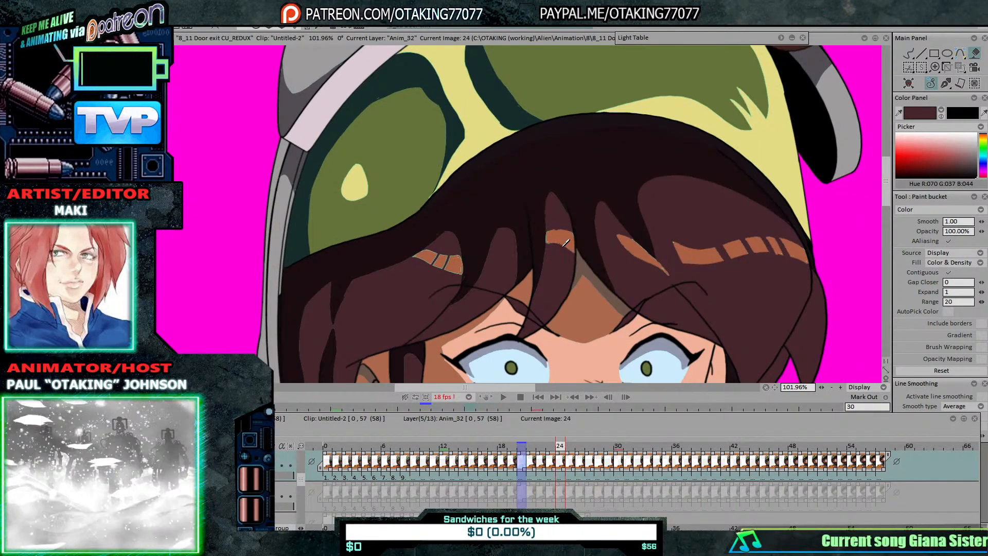
# Step: Continue filling the fringe's middle strand around its orange highlight with dark reddish brown, back from frame 24 to frame 21
pyautogui.press('Left')
pyautogui.press('Left')
pyautogui.click(533, 186)
pyautogui.click(537, 226)
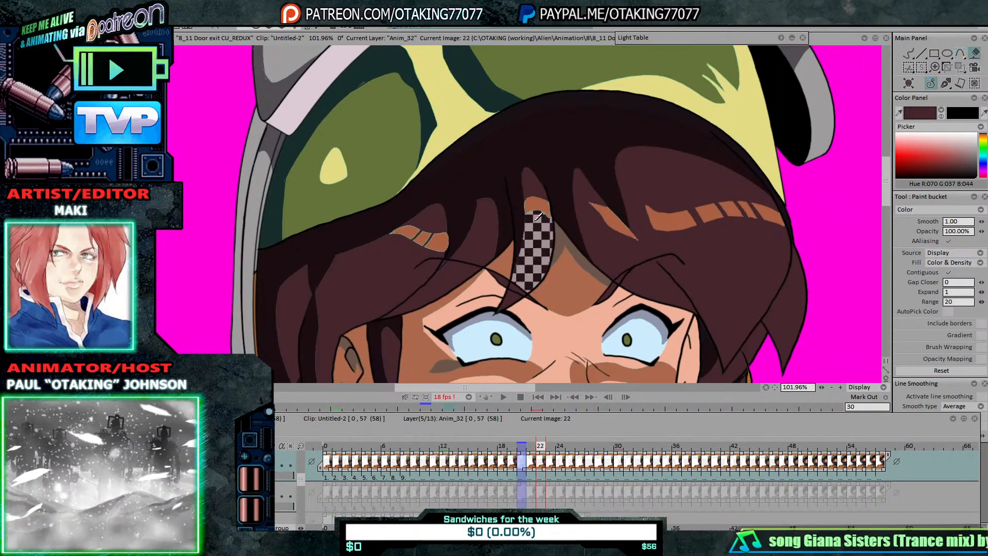
pyautogui.press('Left')
pyautogui.press('Left')
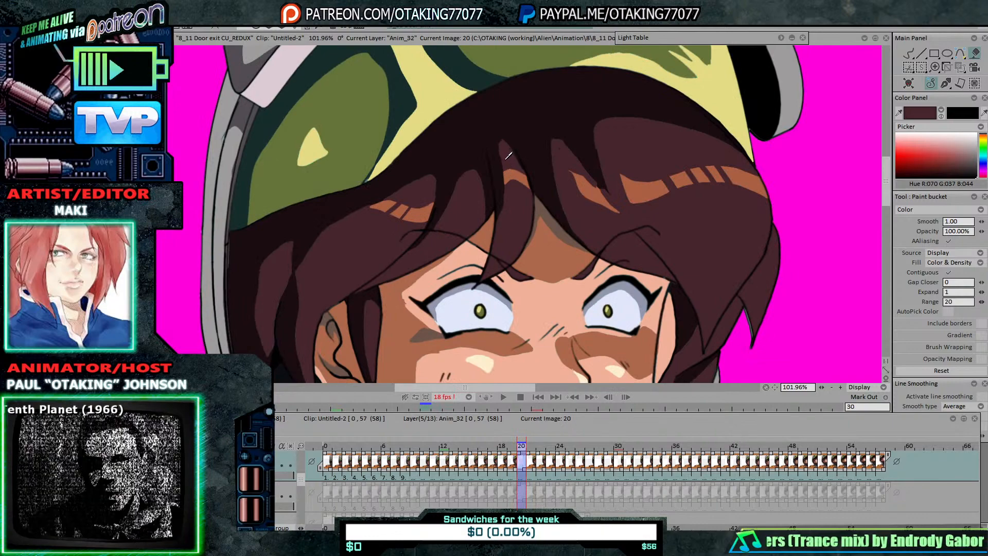
pyautogui.press('Left')
pyautogui.press('Right')
pyautogui.press('Right')
pyautogui.press('Left')
pyautogui.press('Left')
pyautogui.press('Right')
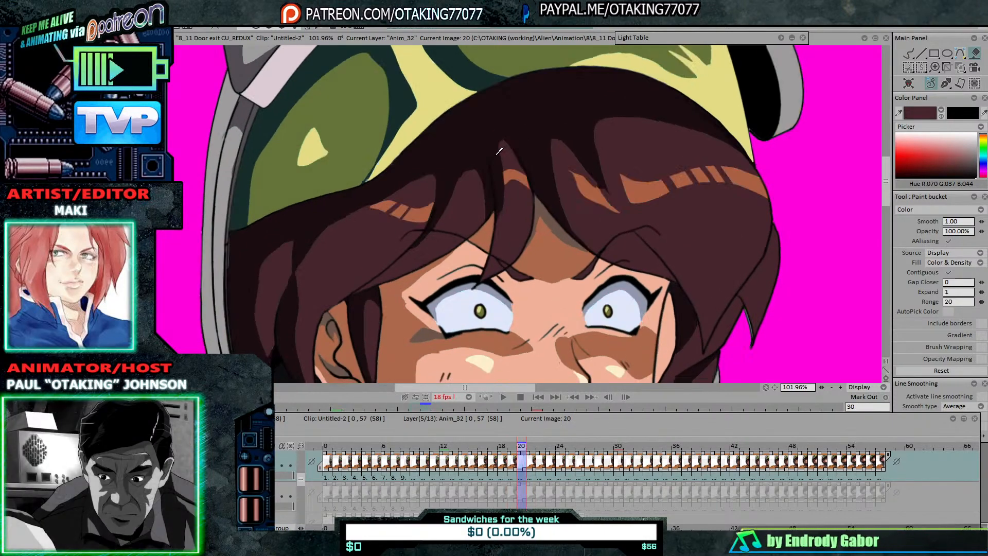
# Step: Continue the middle strand's dark reddish brown fill around its highlight, back from frame 19 to frame 15
pyautogui.press('Left')
pyautogui.press('Left')
pyautogui.press('Left')
pyautogui.press('Left')
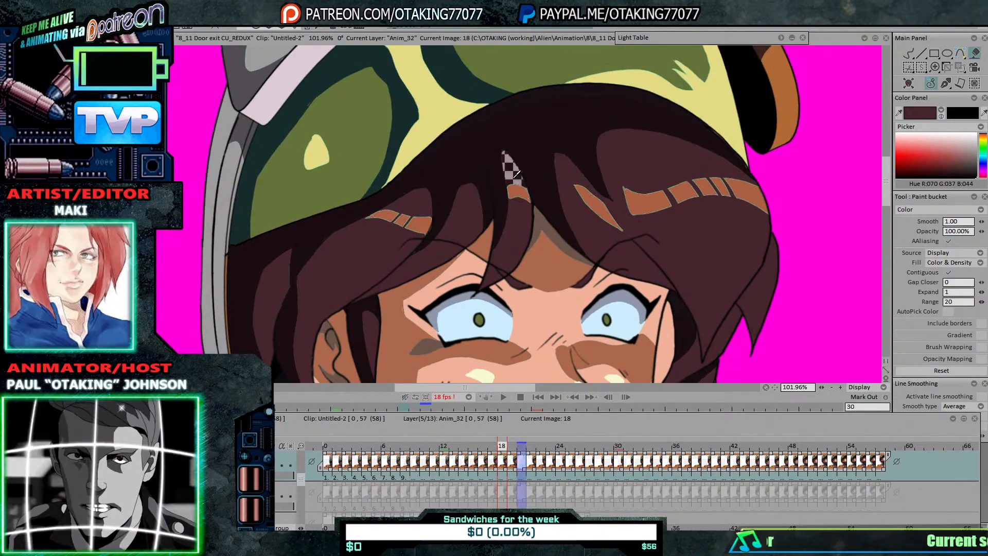
pyautogui.click(514, 184)
pyautogui.press('Left')
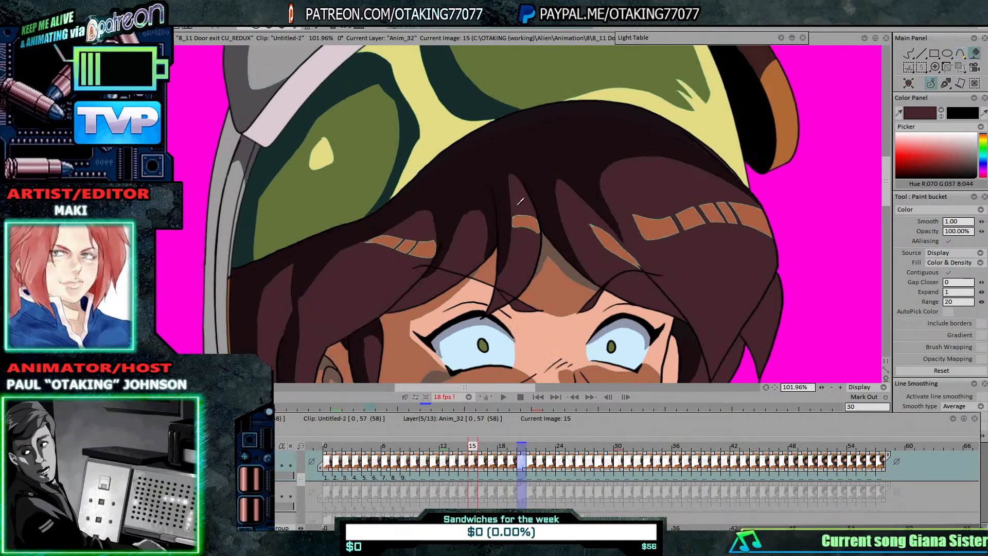
pyautogui.press('Right')
pyautogui.press('Left')
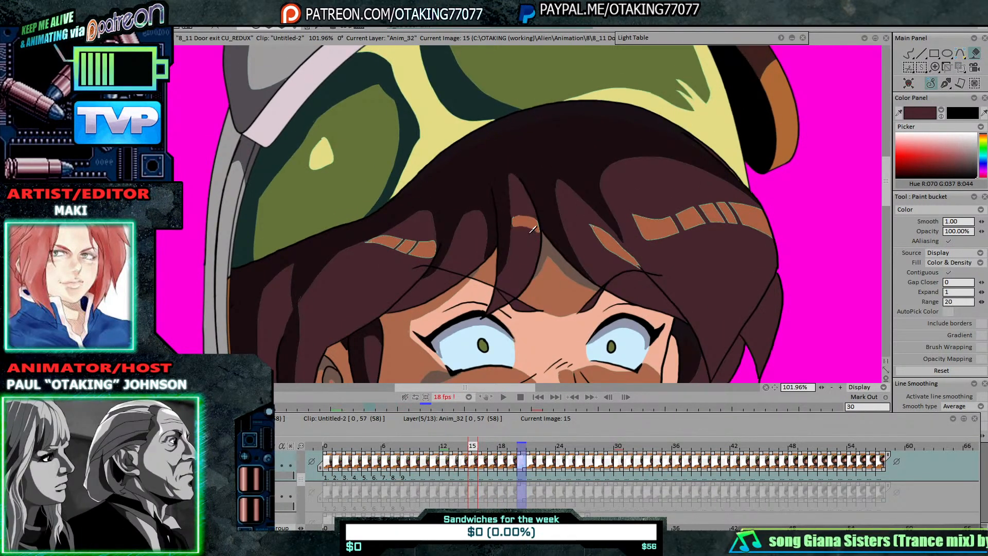
# Step: Continue filling the middle strand around its highlight with dark reddish brown, back from frame 14 to frame 8
pyautogui.press('Left')
pyautogui.press('Left')
pyautogui.press('Left')
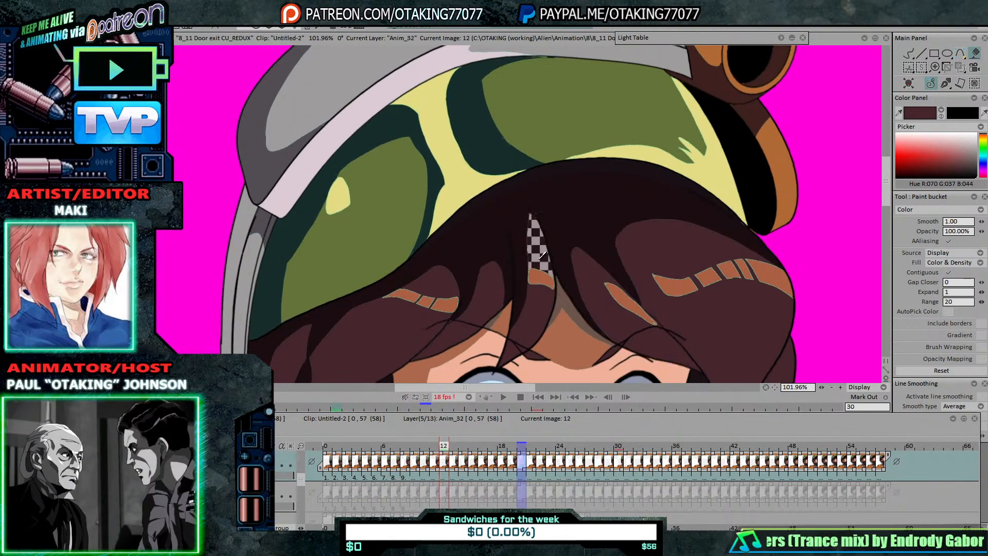
pyautogui.click(544, 275)
pyautogui.press('Left')
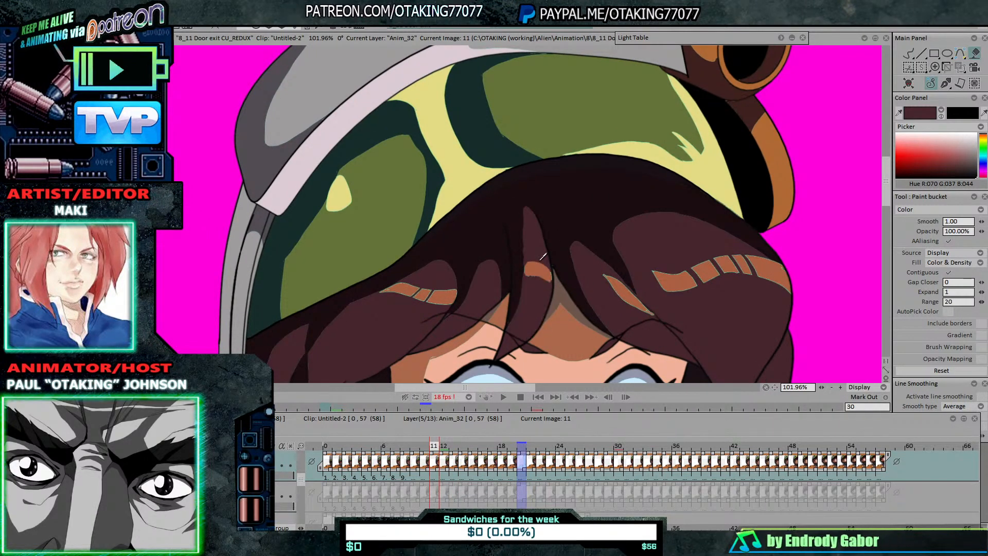
pyautogui.press('Left')
pyautogui.click(510, 252)
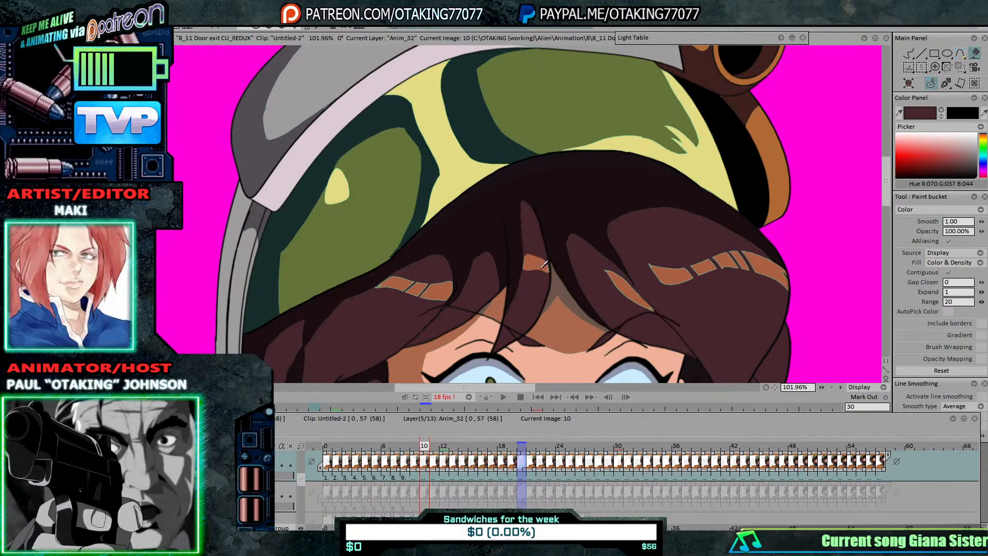
pyautogui.press('Left')
pyautogui.press('Left')
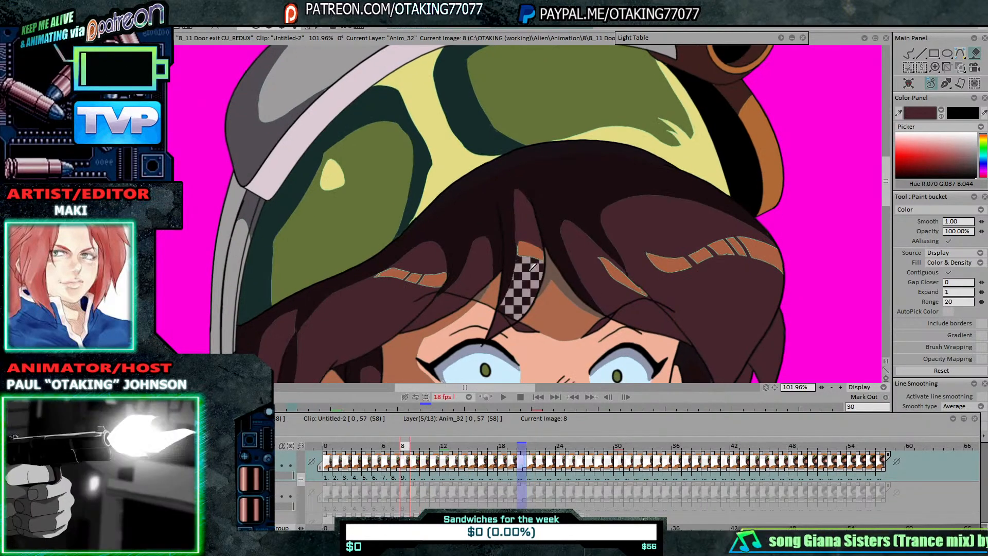
# Step: Finish the middle strand's dark reddish brown fill around its highlight, back from frame 7 to frame 0
pyautogui.press('Left')
pyautogui.press('Left')
pyautogui.press('Left')
pyautogui.press('Left')
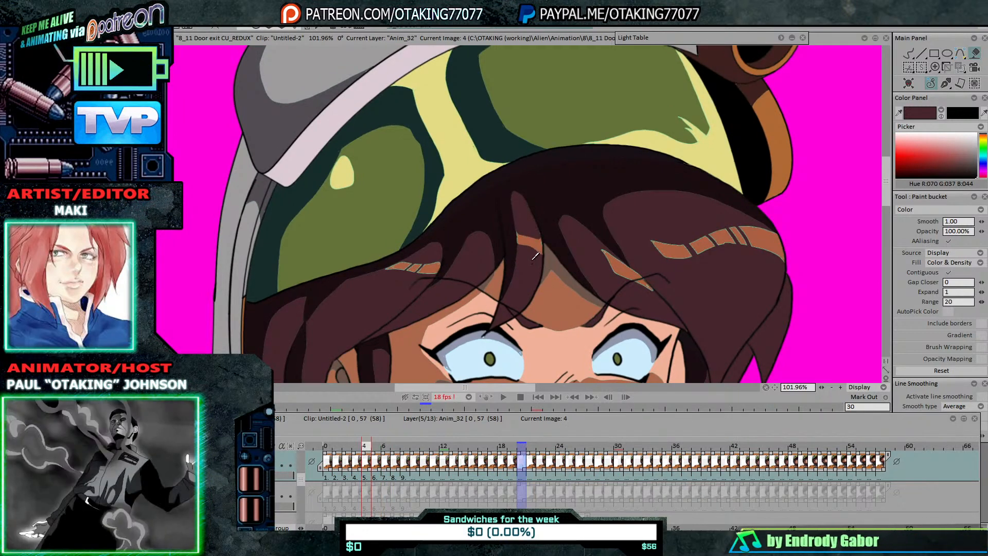
pyautogui.press('Left')
pyautogui.press('Left')
pyautogui.press('Left')
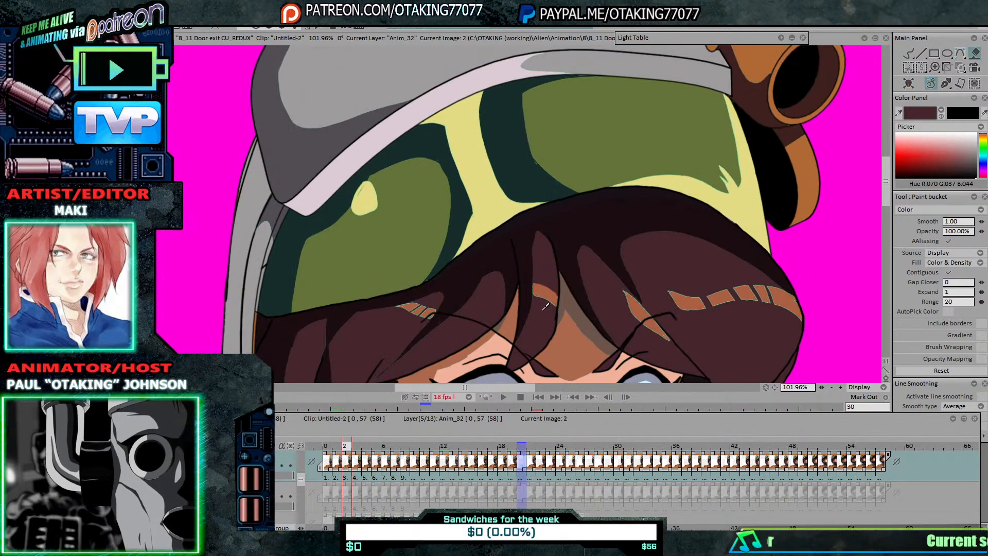
pyautogui.press('Left')
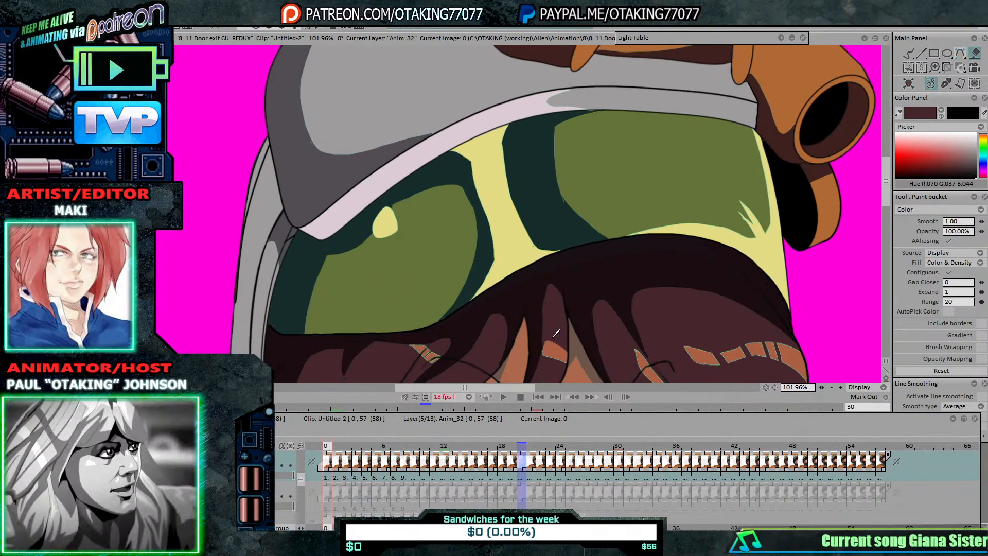
# Step: Refill the large right-hand hair section around its orange highlights with dark reddish brown, covering their pale edges, from frame 0 to frame 3
pyautogui.click(655, 330)
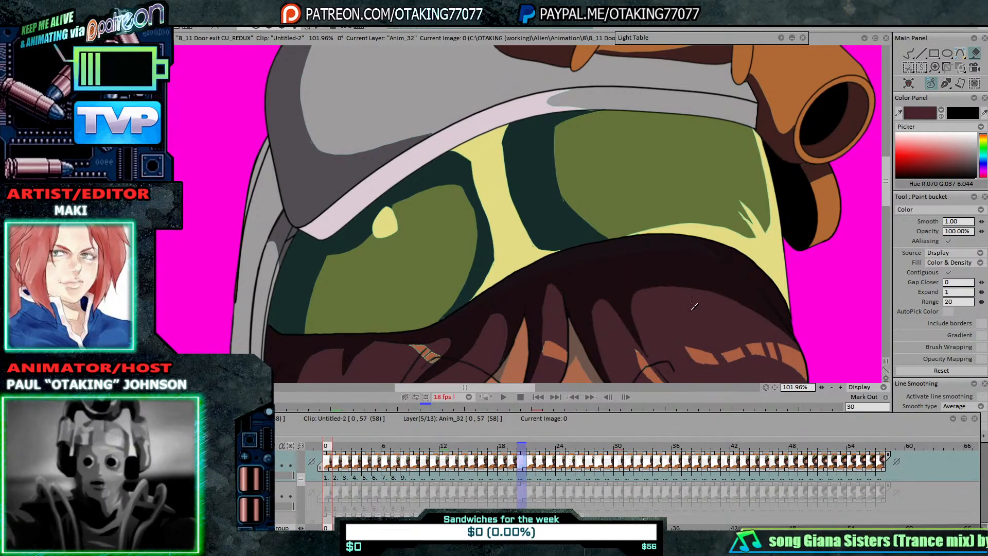
pyautogui.press('Right')
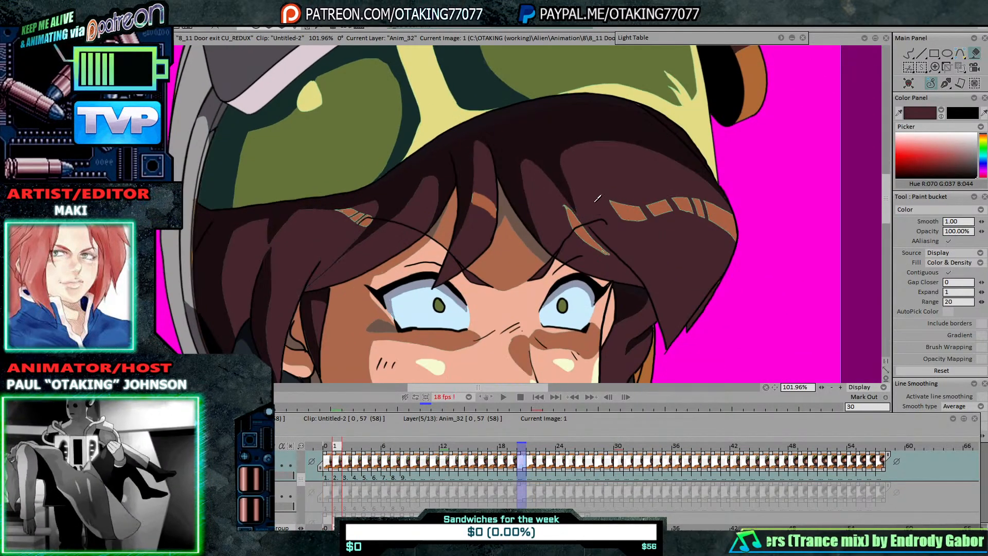
pyautogui.click(602, 135)
pyautogui.press('Right')
pyautogui.press('Right')
pyautogui.press('Right')
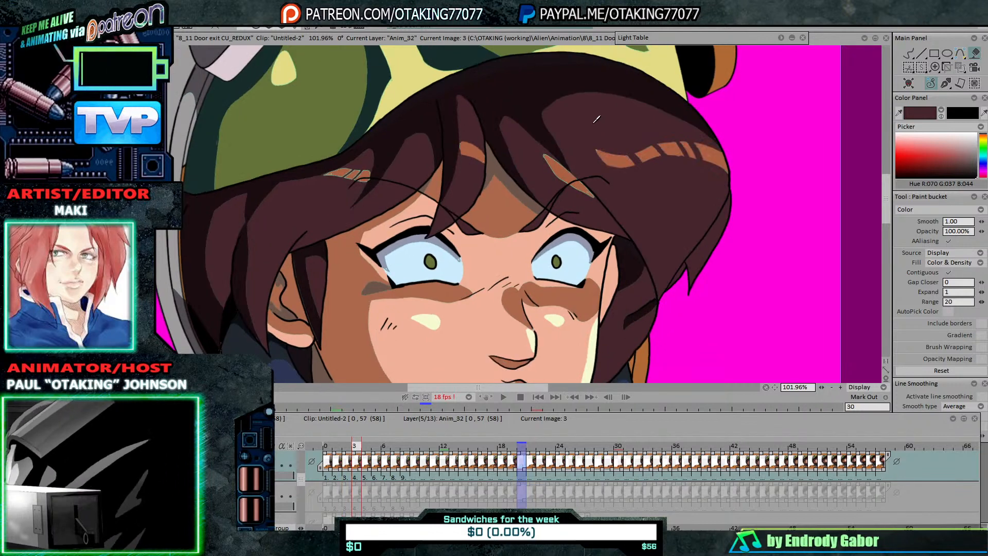
pyautogui.click(572, 106)
pyautogui.press('Left')
pyautogui.press('Left')
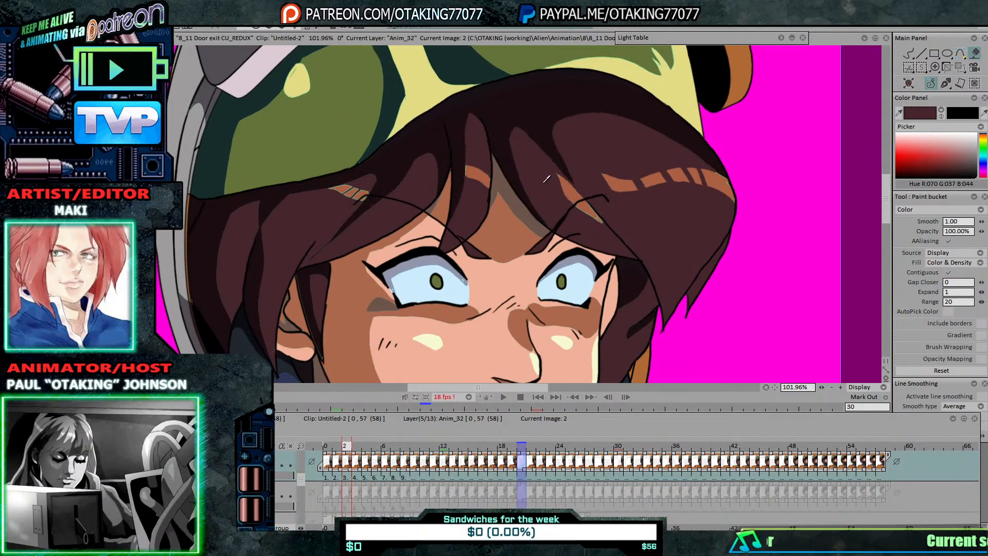
pyautogui.click(591, 218)
pyautogui.press('Right')
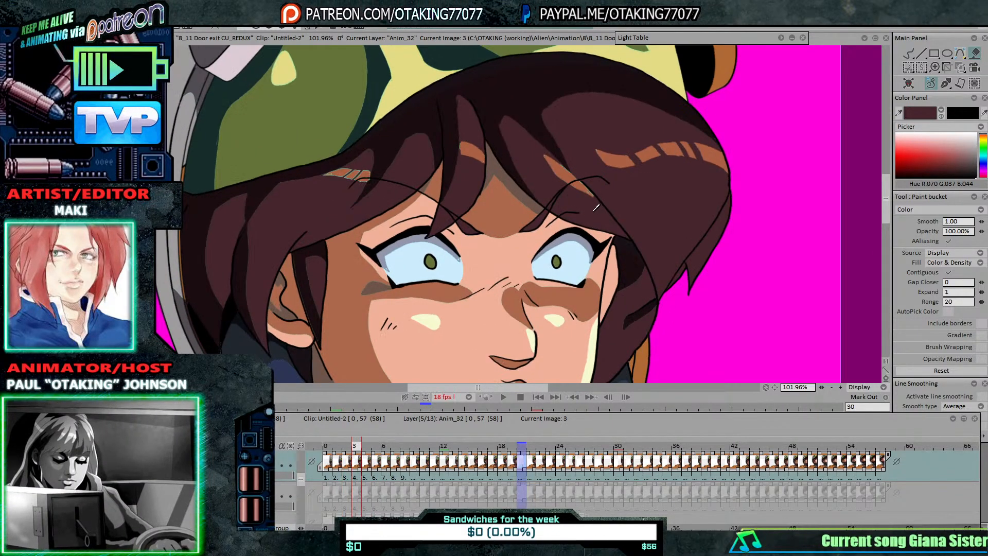
# Step: Continue refilling the right-hand hair section around its orange highlights with dark reddish brown, from frame 4 to frame 9
pyautogui.press('Right')
pyautogui.press('Right')
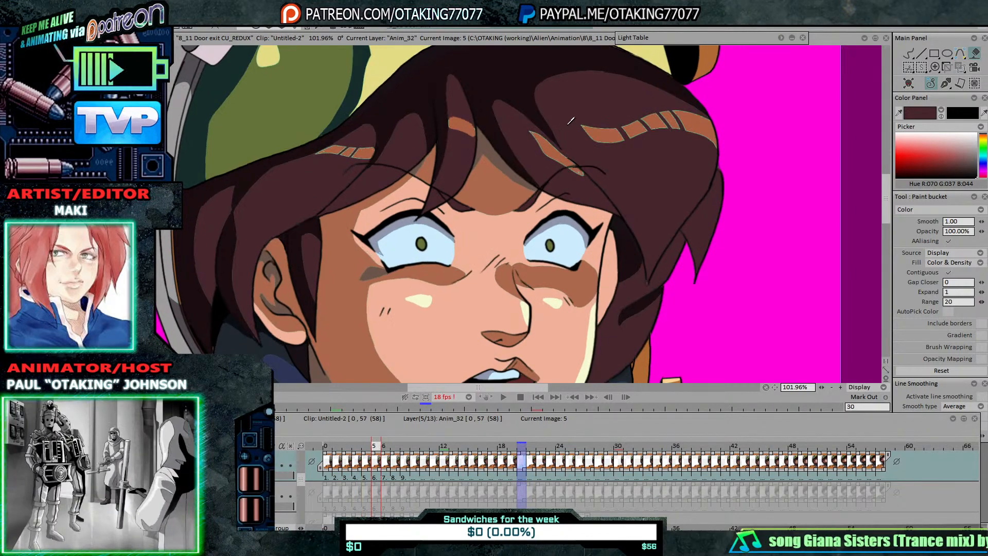
pyautogui.click(590, 165)
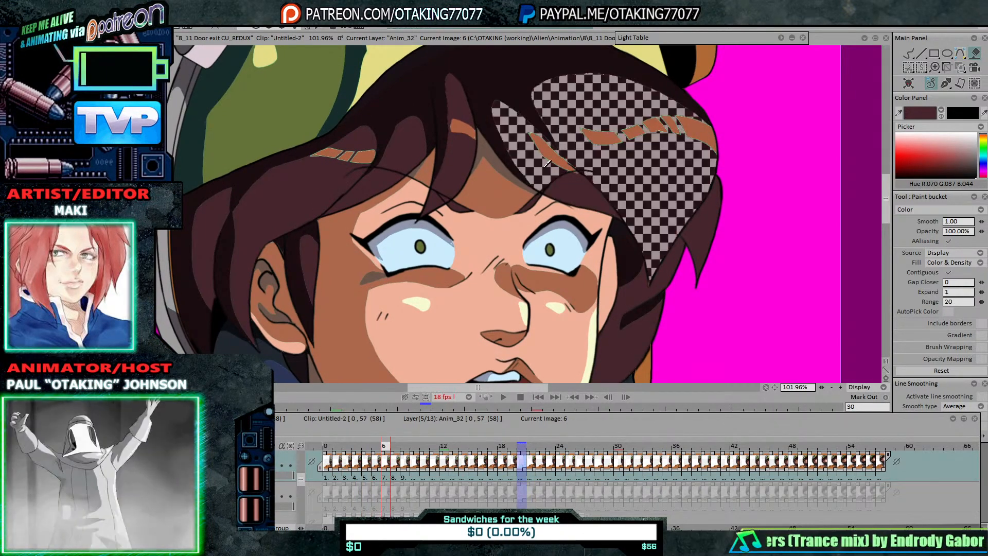
pyautogui.press('Right')
pyautogui.click(585, 162)
pyautogui.press('Right')
pyautogui.click(593, 170)
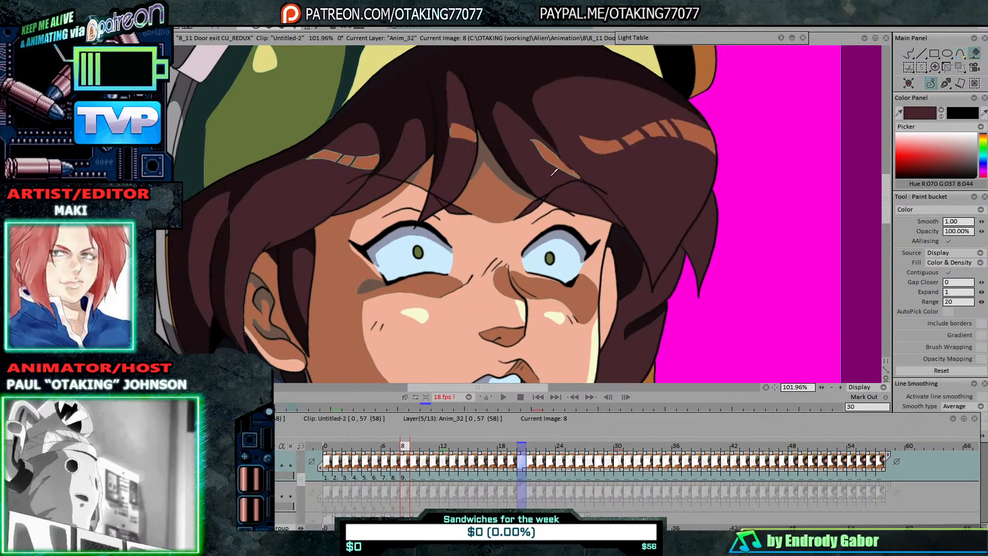
pyautogui.press('Right')
pyautogui.click(570, 174)
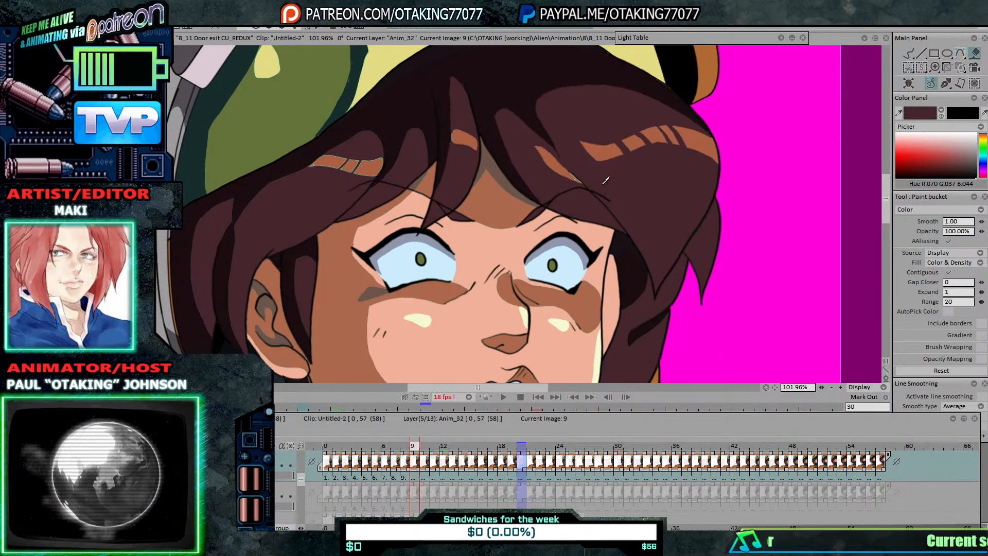
# Step: Continue the right-hand hair section's dark reddish brown refill around its highlights, from frame 10 to frame 13
pyautogui.press('Right')
pyautogui.click(607, 185)
pyautogui.press('Right')
pyautogui.click(617, 193)
pyautogui.press('Right')
pyautogui.click(624, 202)
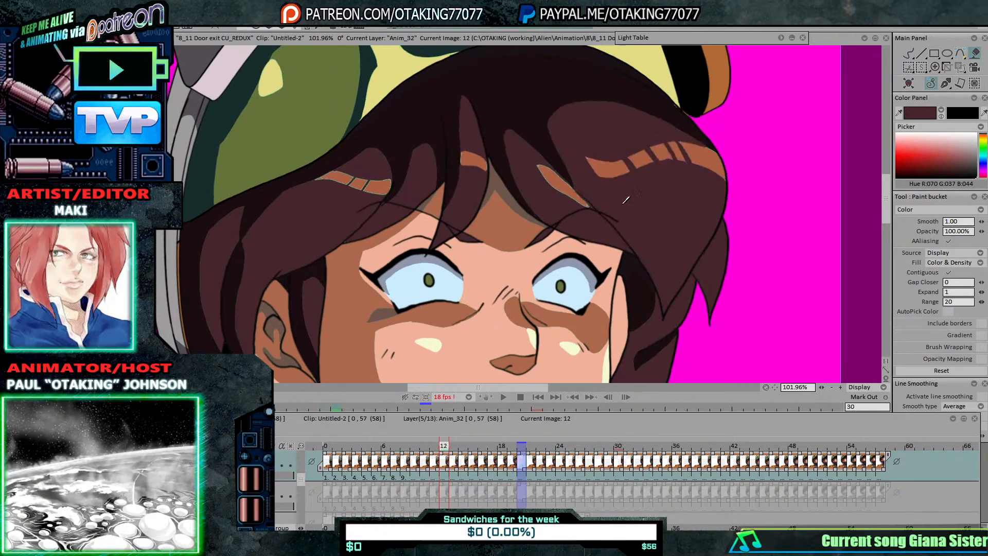
pyautogui.press('Right')
pyautogui.click(617, 190)
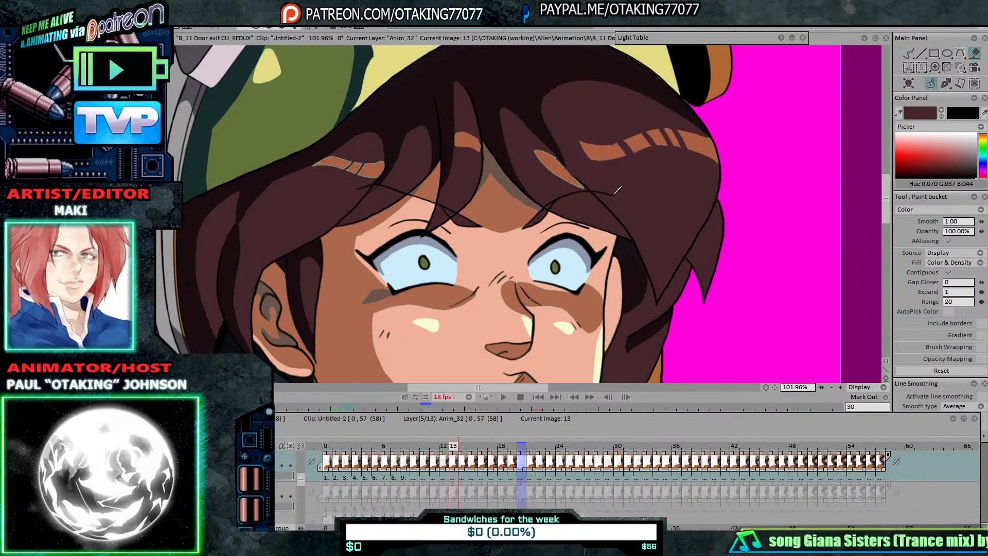
# Step: Carry on refilling the right-hand hair section around its highlights with dark reddish brown, from frame 14 to frame 17
pyautogui.press('Right')
pyautogui.click(614, 164)
pyautogui.press('Right')
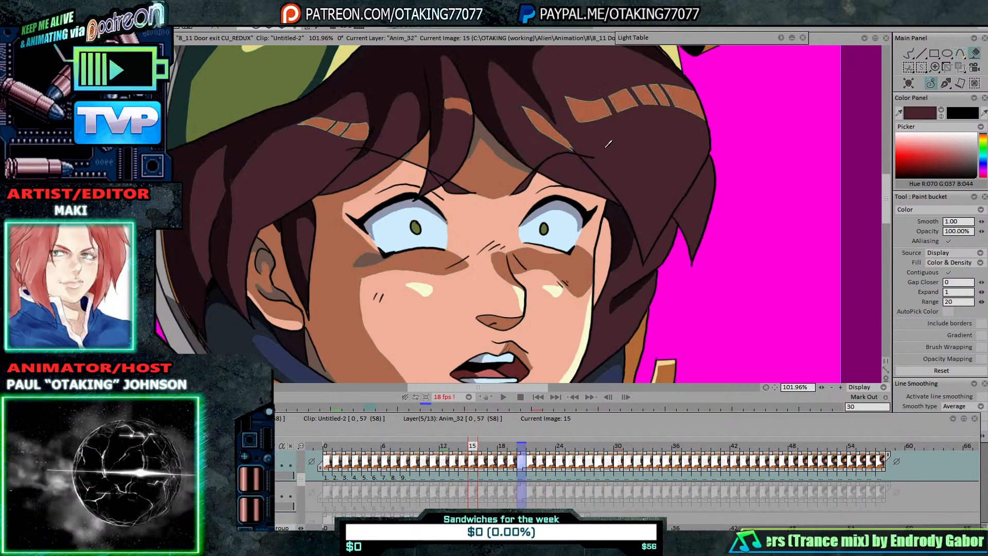
pyautogui.press('Right')
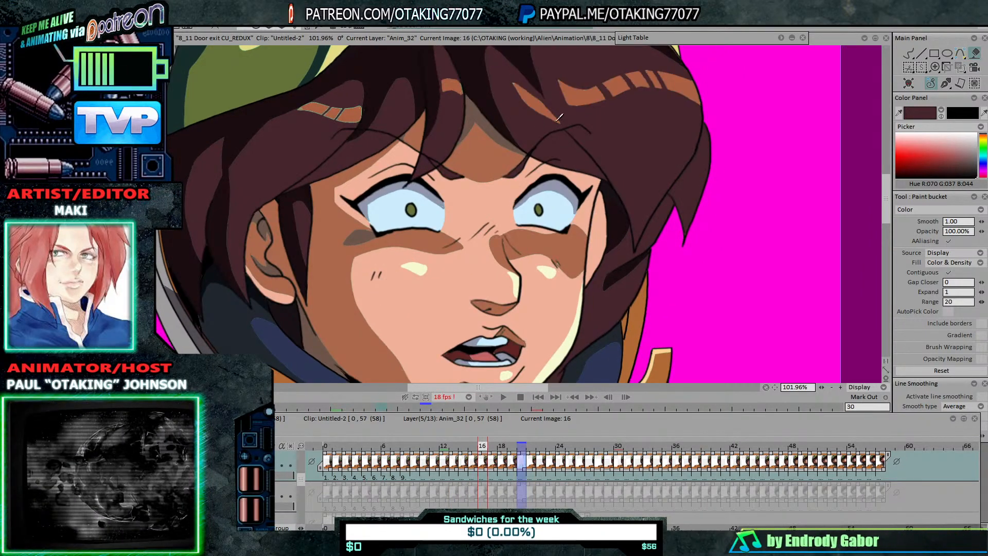
pyautogui.moveTo(559, 118); pyautogui.dragTo(594, 183)
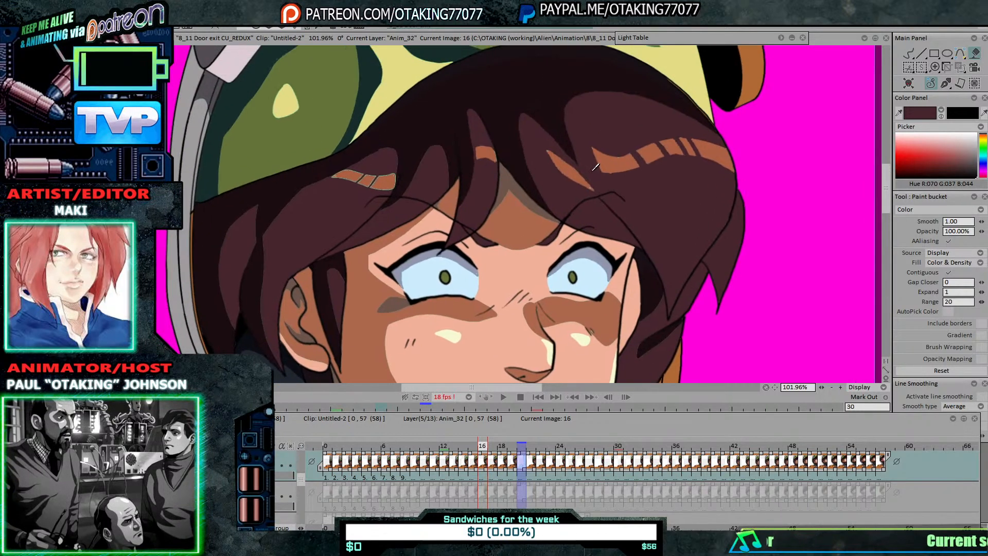
pyautogui.press('Right')
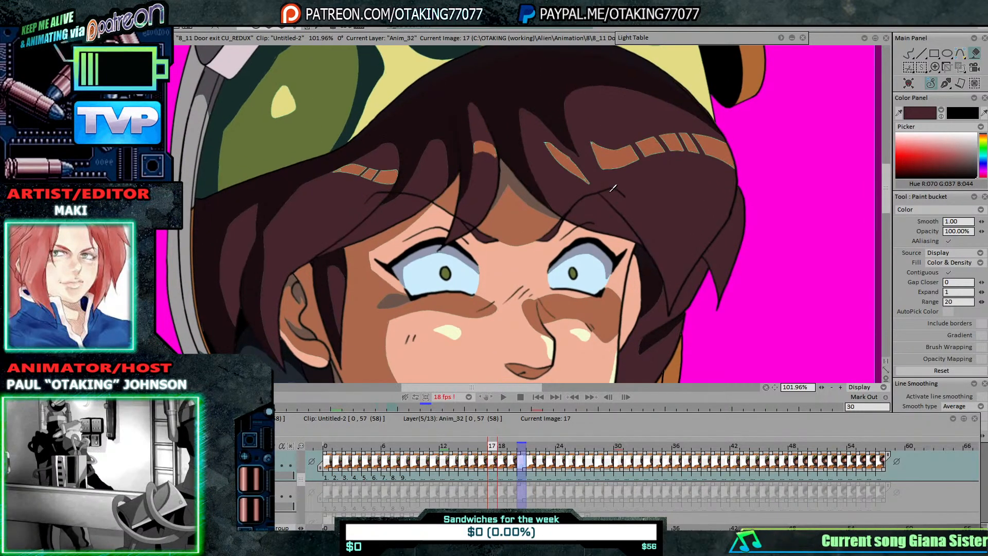
# Step: Continue refilling the right-hand hair section around its highlights with dark reddish brown, from frame 18 to frame 21
pyautogui.press('Right')
pyautogui.press('Right')
pyautogui.press('Right')
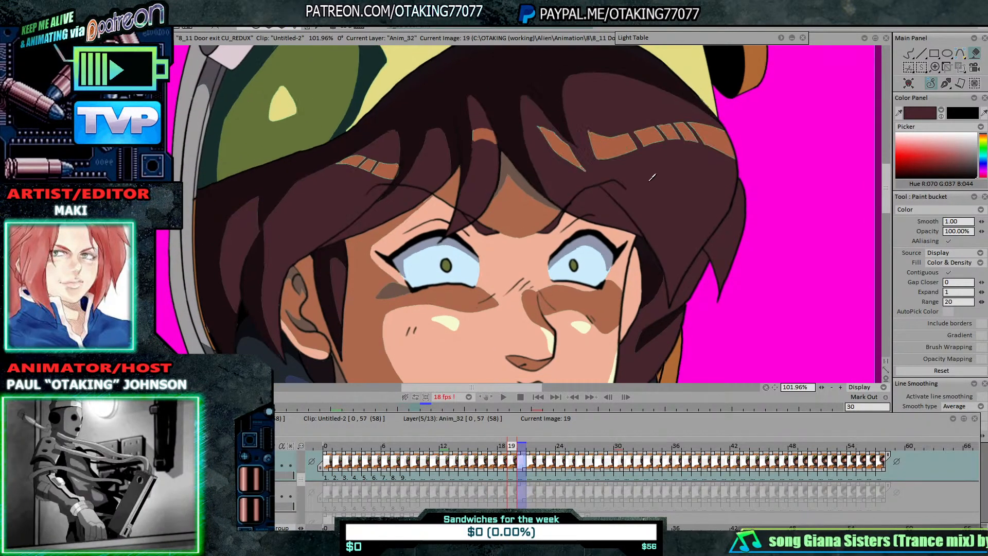
pyautogui.press('Right')
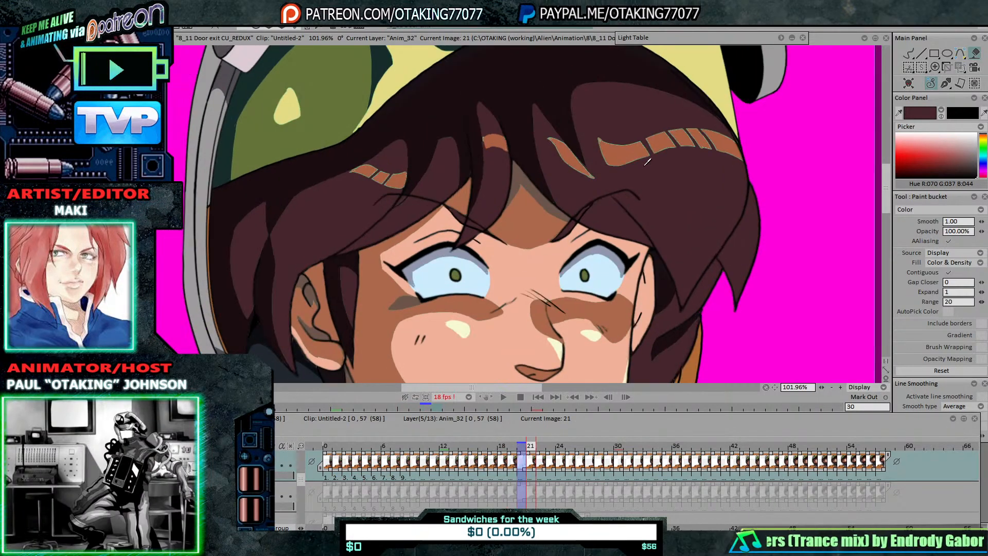
pyautogui.press('Right')
pyautogui.press('Left')
pyautogui.press('Left')
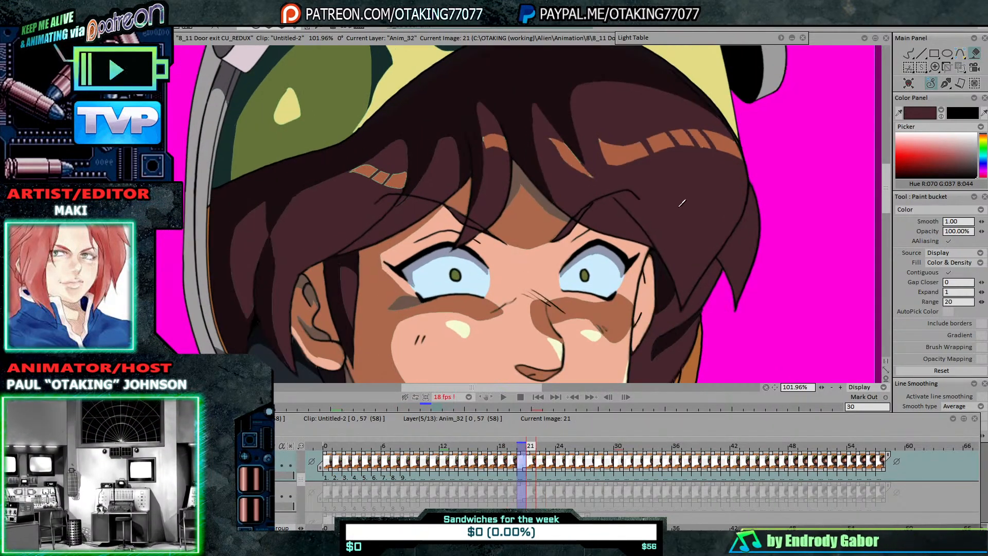
pyautogui.press('Right')
# Step: Return to frame 0 and refill the left-hand hair section around its orange highlights with dark reddish brown, from frame 0 to frame 3
pyautogui.press('Left')
pyautogui.press('Left')
pyautogui.press('Left')
pyautogui.press('Left')
pyautogui.press('Left')
pyautogui.press('Left')
pyautogui.press('Left')
pyautogui.press('Left')
pyautogui.press('Left')
pyautogui.press('Left')
pyautogui.press('Left')
pyautogui.press('Left')
pyautogui.press('Left')
pyautogui.press('Left')
pyautogui.press('Left')
pyautogui.press('Left')
pyautogui.press('Left')
pyautogui.press('Left')
pyautogui.press('Left')
pyautogui.press('Left')
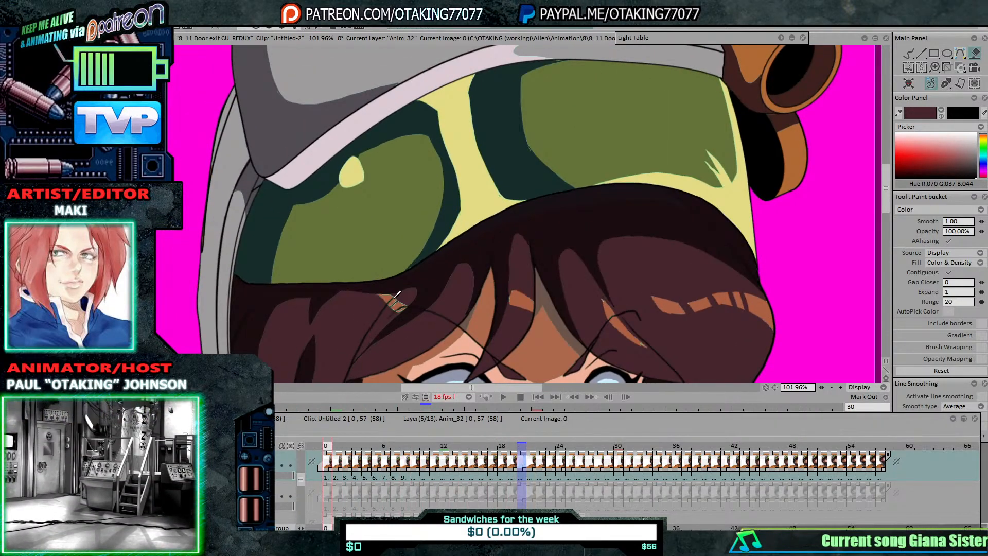
pyautogui.click(388, 311)
pyautogui.press('Right')
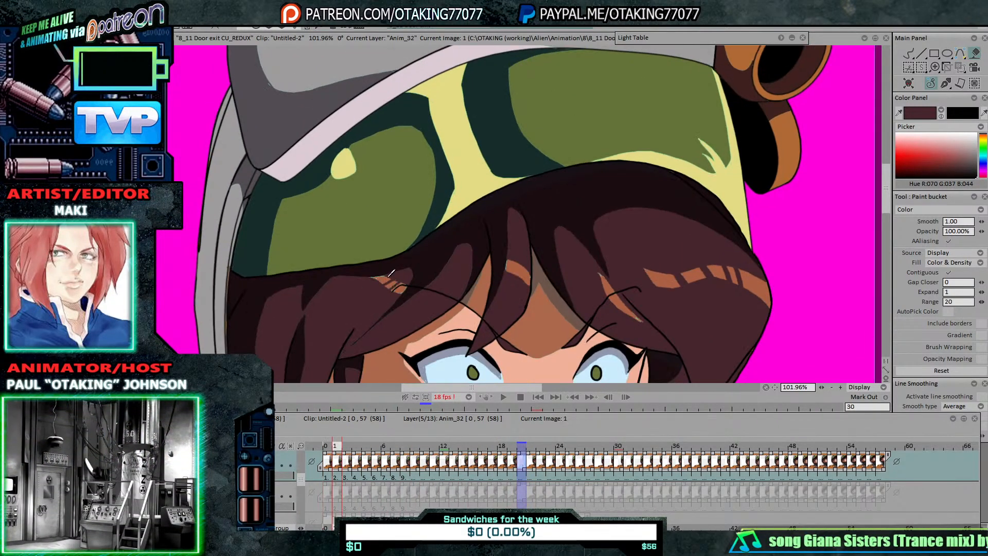
pyautogui.click(389, 272)
pyautogui.press('Right')
pyautogui.press('Right')
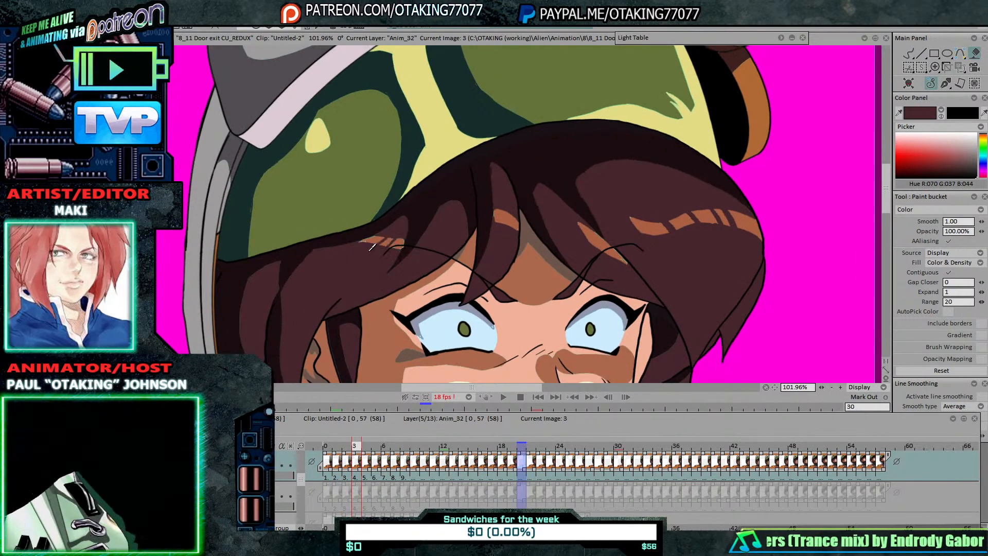
# Step: Continue refilling the left-hand hair section around its highlights with dark reddish brown, from frame 4 to frame 12
pyautogui.press('Right')
pyautogui.press('Right')
pyautogui.press('Right')
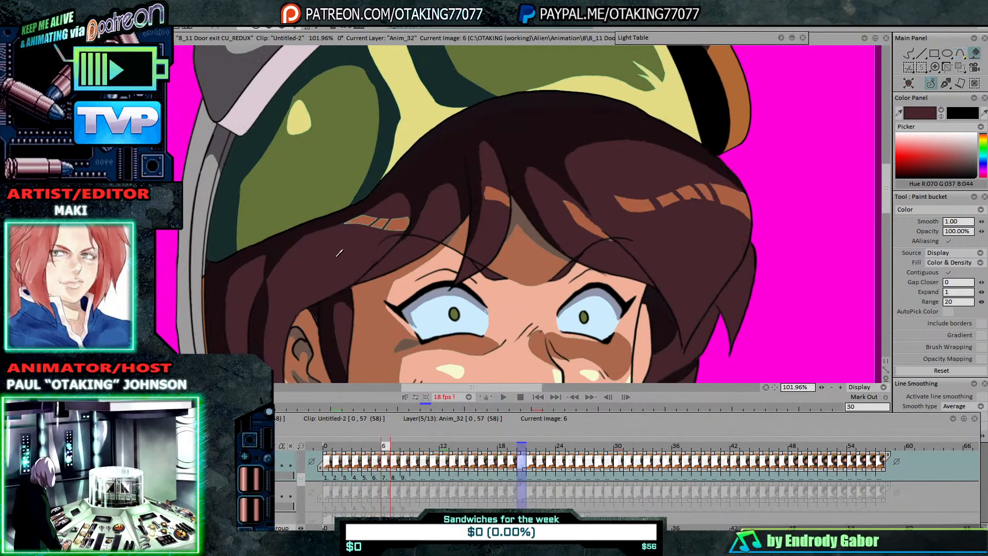
pyautogui.press('Right')
pyautogui.press('Right')
pyautogui.press('Right')
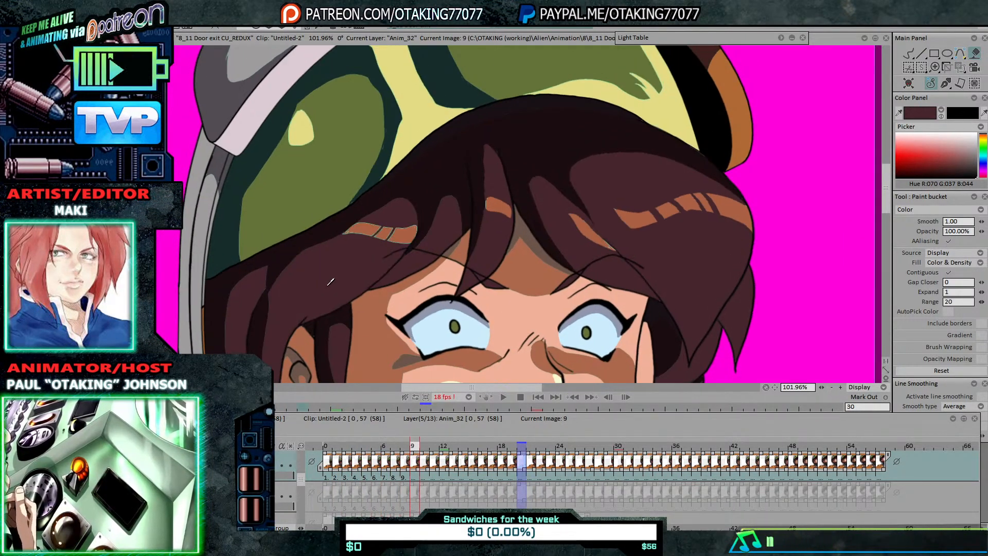
pyautogui.press('Right')
pyautogui.press('Right')
pyautogui.press('Right')
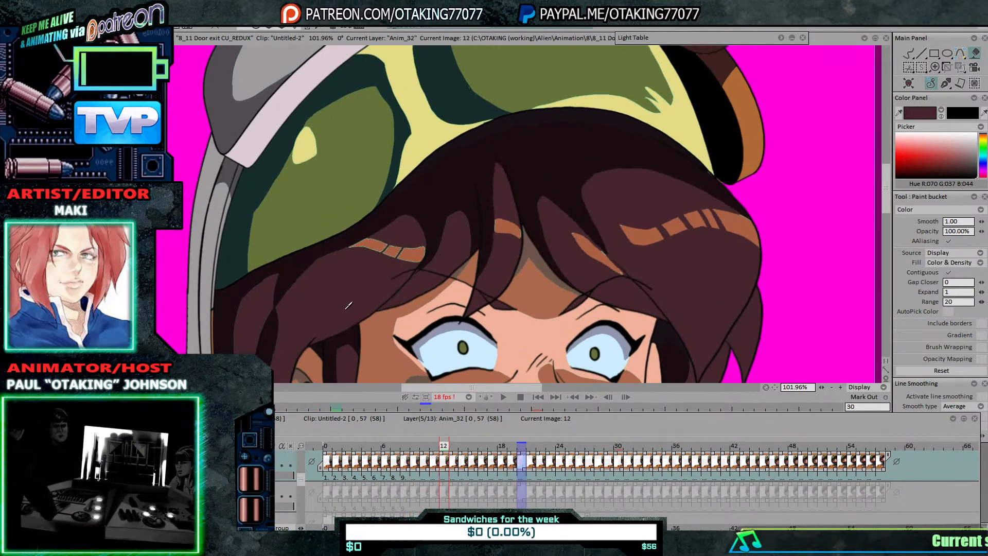
# Step: Carry on the left-hand hair section's dark reddish brown refill around its highlights, from frame 13 to frame 20
pyautogui.press('Right')
pyautogui.press('Right')
pyautogui.press('Right')
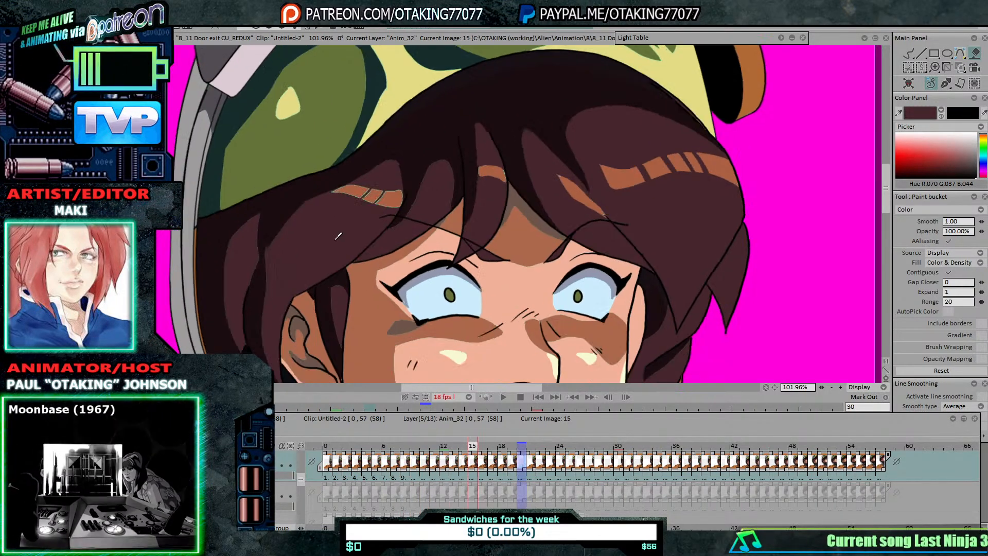
pyautogui.press('Right')
pyautogui.press('Right')
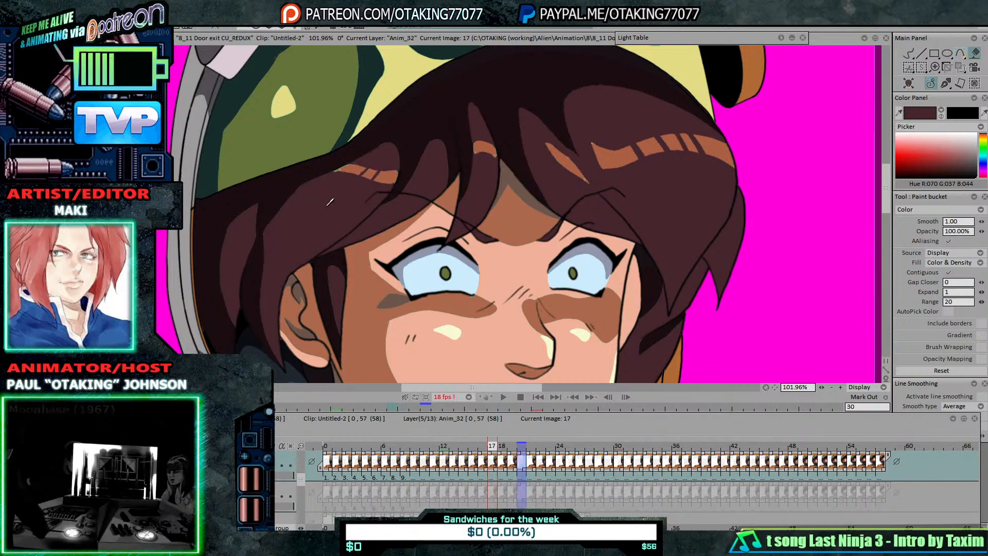
pyautogui.press('Right')
pyautogui.press('Right')
pyautogui.press('Right')
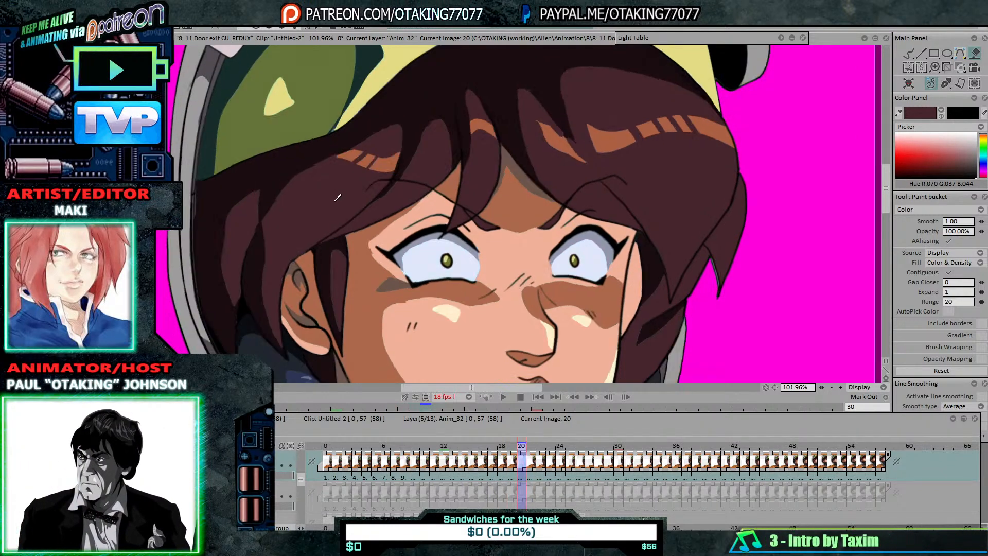
# Step: Continue refilling the left-hand hair section around its highlights with dark reddish brown, from frame 21 to frame 29
pyautogui.press('Right')
pyautogui.press('Right')
pyautogui.press('Right')
pyautogui.press('Right')
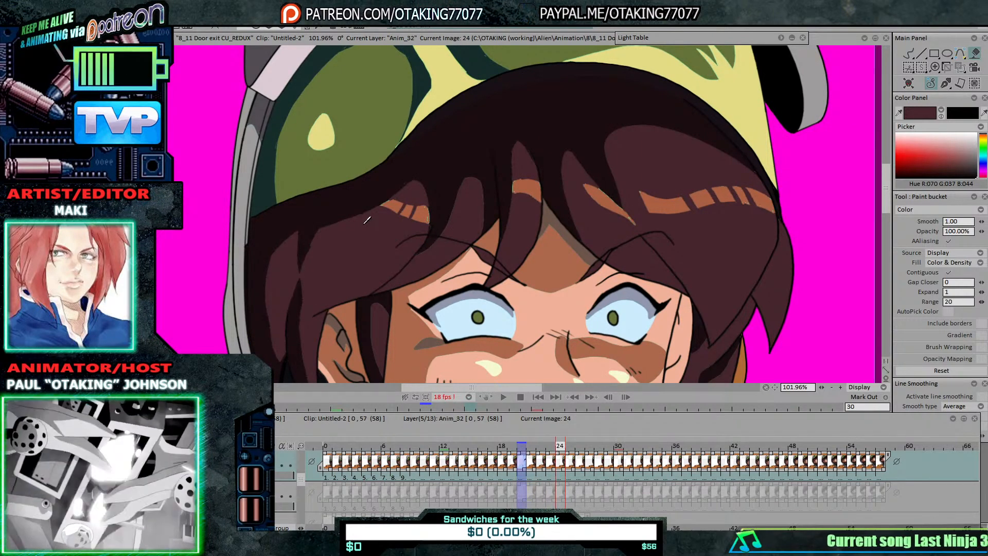
pyautogui.press('Right')
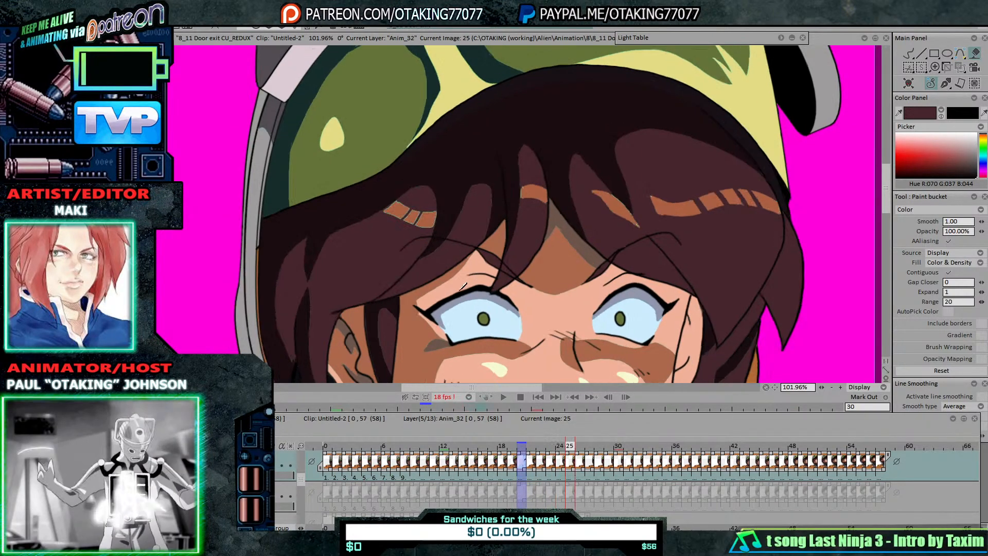
pyautogui.press('Right')
pyautogui.press('Right')
pyautogui.press('Right')
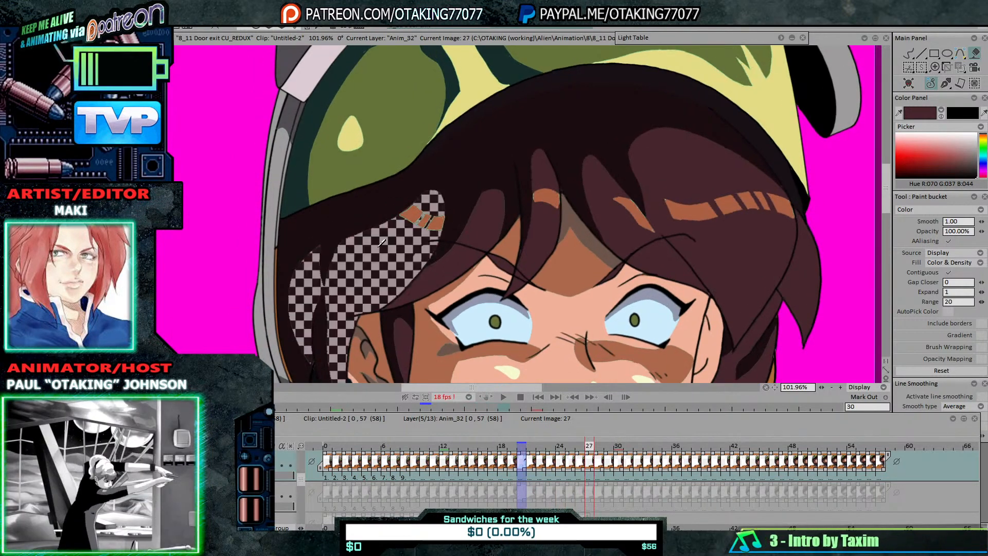
pyautogui.press('Right')
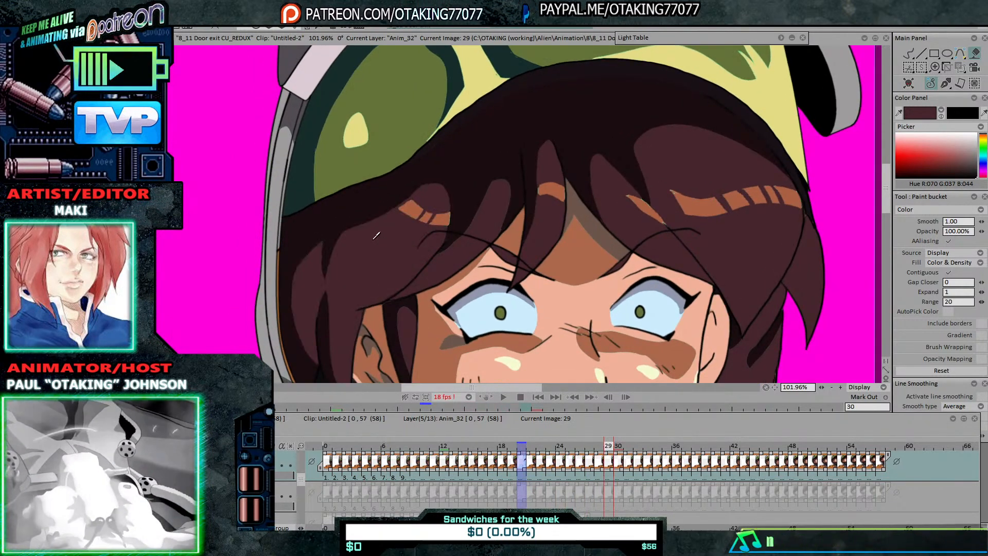
# Step: Keep refilling the left-hand hair section around its highlights with dark reddish brown, from frame 30 to frame 36
pyautogui.press('Right')
pyautogui.press('Right')
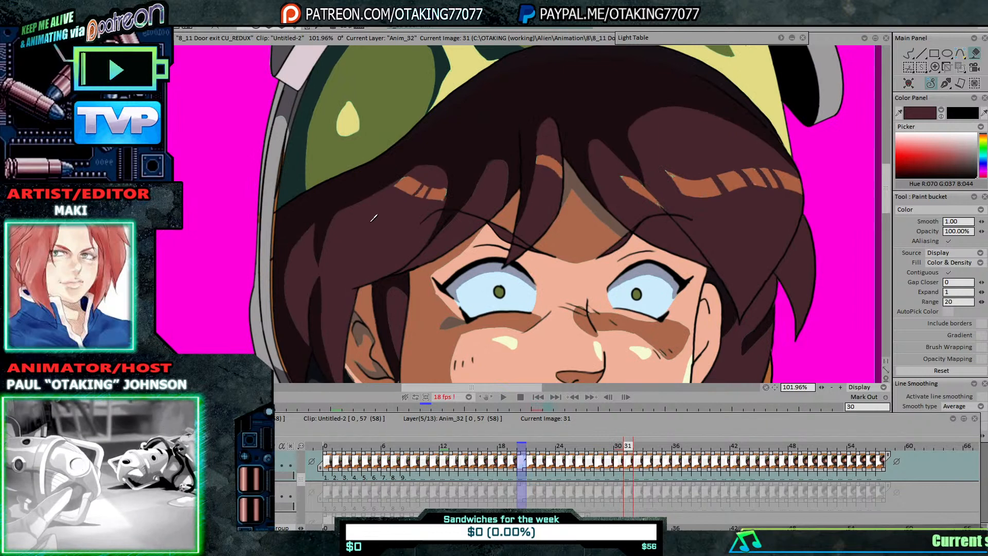
pyautogui.press('Right')
pyautogui.press('Right')
pyautogui.press('Right')
pyautogui.press('Right')
pyautogui.press('Right')
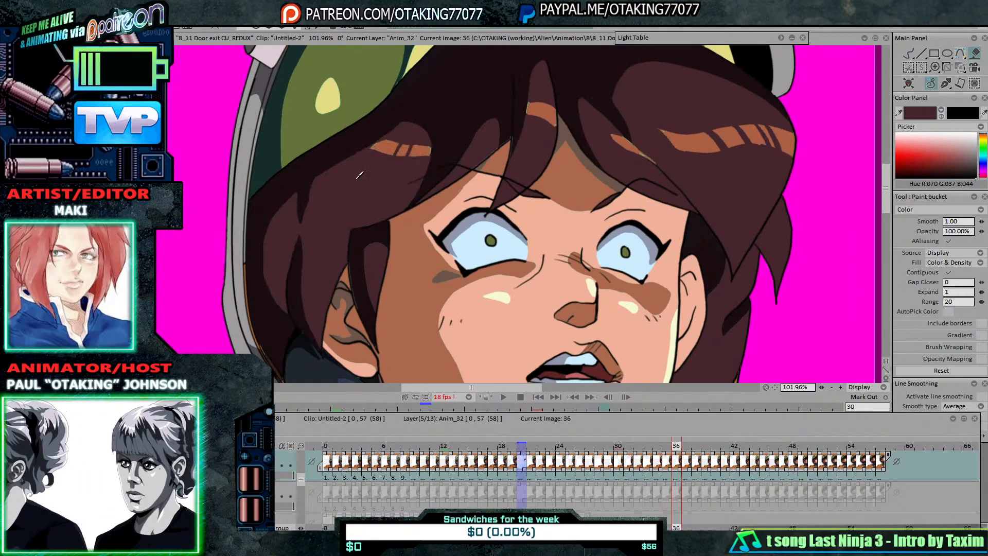
# Step: Continue the left-hand hair section's dark reddish brown refill around its highlights, from frame 37 to frame 44
pyautogui.press('Right')
pyautogui.press('Right')
pyautogui.press('Right')
pyautogui.press('Right')
pyautogui.press('Right')
pyautogui.press('Right')
pyautogui.press('Right')
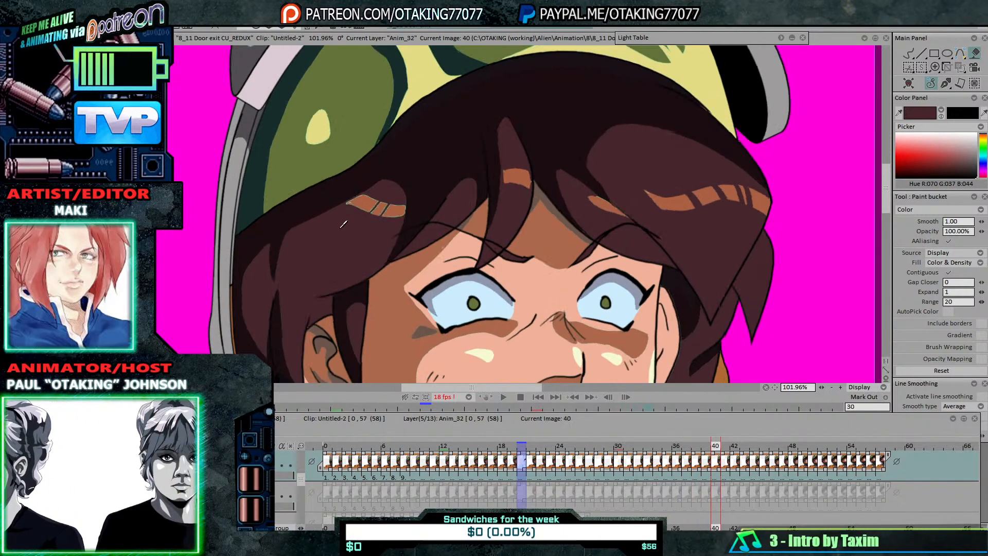
pyautogui.press('Right')
pyautogui.press('Right')
pyautogui.press('Right')
pyautogui.press('Right')
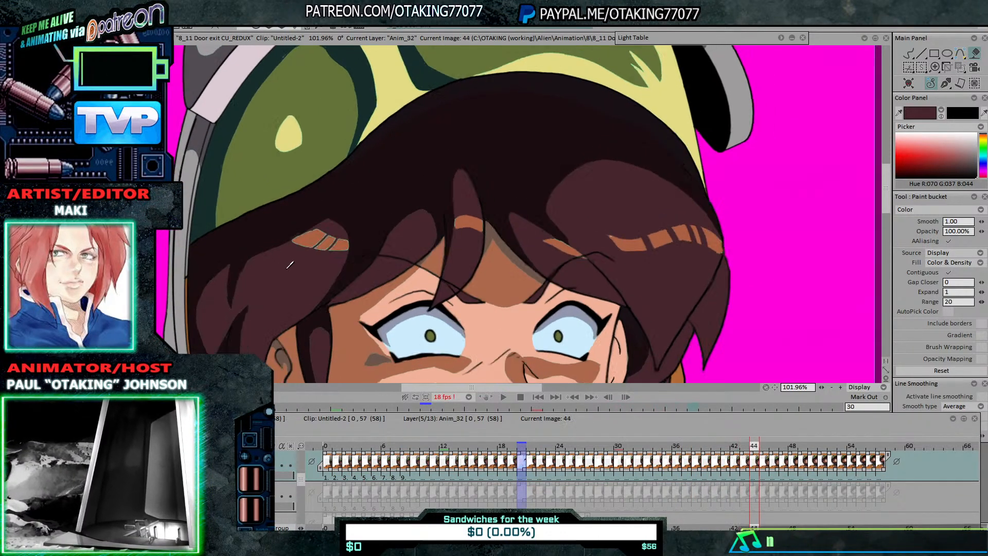
# Step: Carry on refilling the left-hand hair section around its highlights with dark reddish brown, from frame 45 to frame 49
pyautogui.click(261, 245)
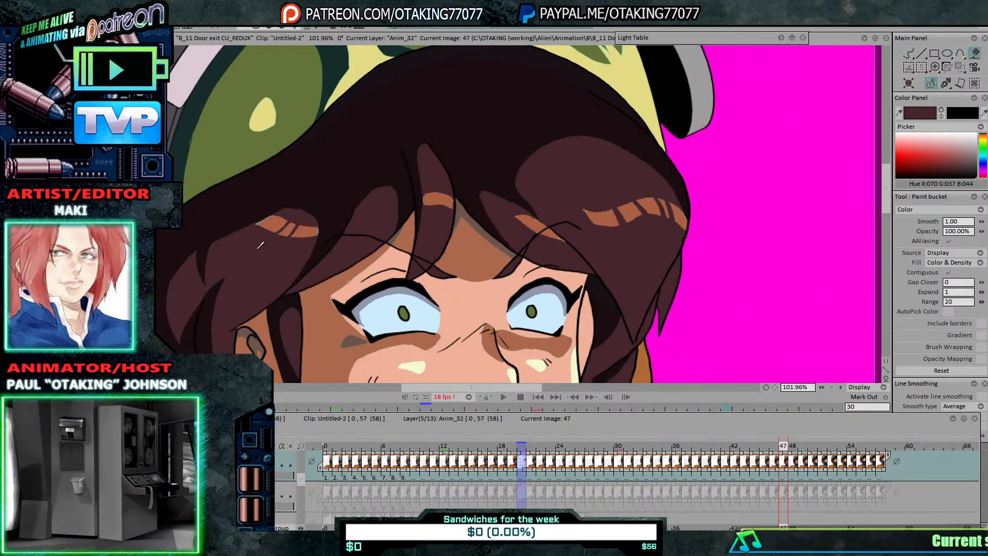
pyautogui.press('Right')
pyautogui.press('Right')
pyautogui.press('Right')
pyautogui.press('Right')
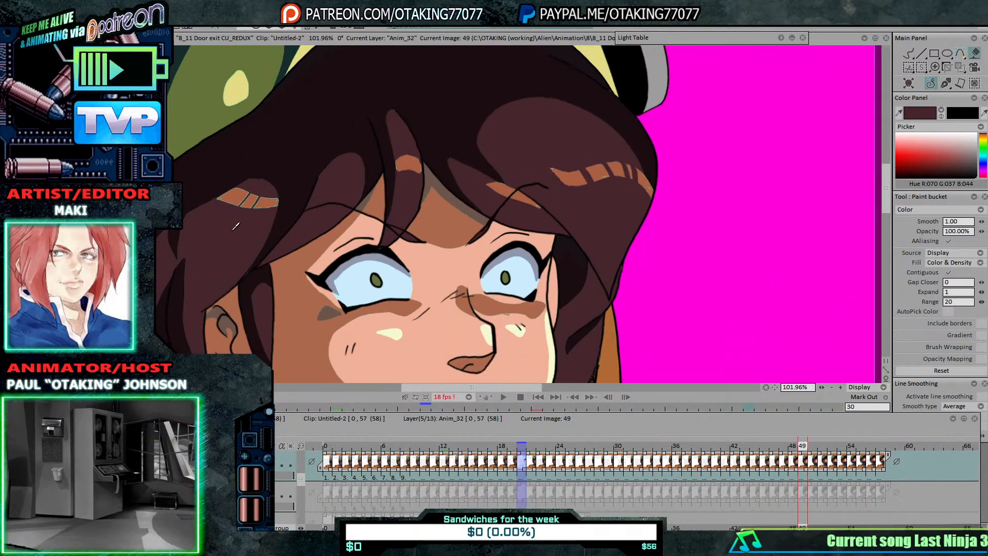
# Step: Finish refilling the left-hand hair section around its highlights with dark reddish brown, from frame 50 to the last frame, 57
pyautogui.press('Right')
pyautogui.press('Right')
pyautogui.press('Right')
pyautogui.press('Right')
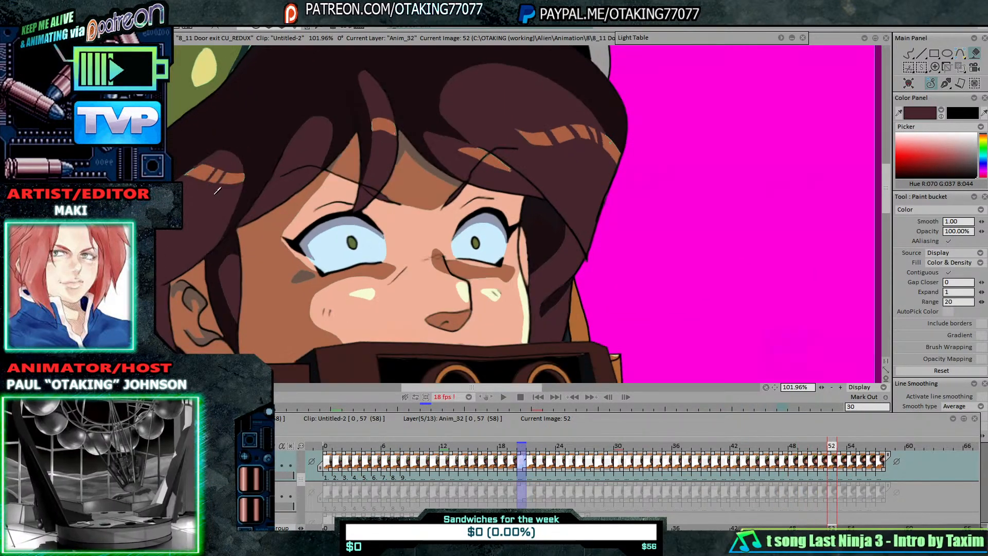
pyautogui.press('Right')
pyautogui.press('Right')
pyautogui.press('Right')
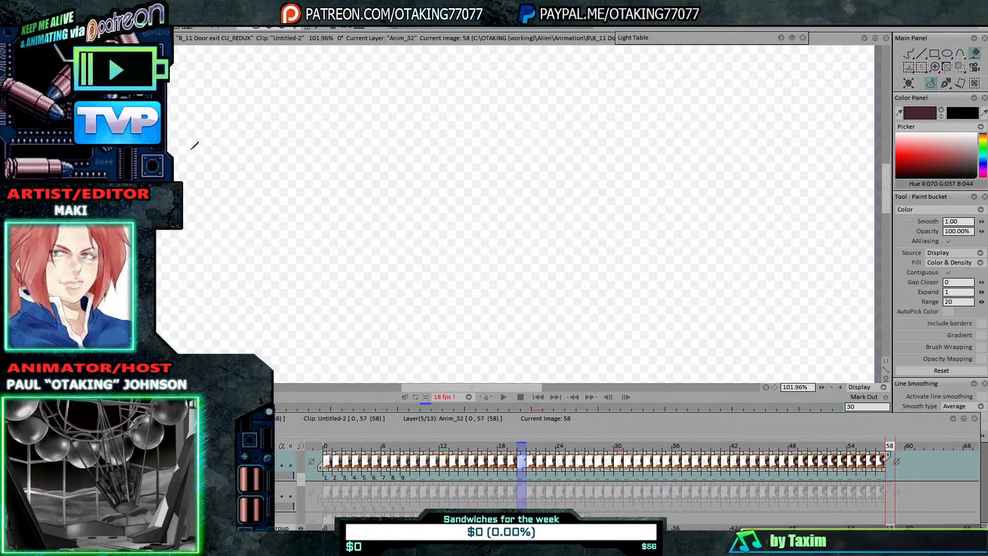
pyautogui.click(214, 191)
pyautogui.hotkey('ctrl', 'z')
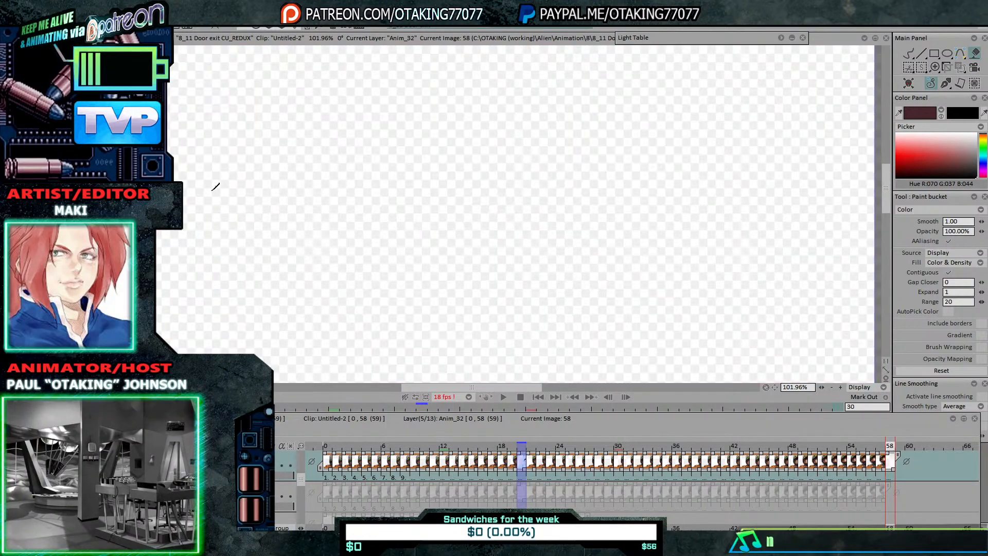
pyautogui.hotkey('ctrl', 'z')
# Step: On frame 32, refill the shaded suit patch beneath the collar block's right end with dark brown, RGB 61, 32, 30
pyautogui.press('Left')
pyautogui.press('Left')
pyautogui.press('Left')
pyautogui.press('Left')
pyautogui.press('Left')
pyautogui.press('Left')
pyautogui.press('Left')
pyautogui.press('Left')
pyautogui.press('Left')
pyautogui.press('Left')
pyautogui.press('Left')
pyautogui.press('Left')
pyautogui.press('Left')
pyautogui.press('Left')
pyautogui.press('Left')
pyautogui.press('Left')
pyautogui.press('Left')
pyautogui.press('Left')
pyautogui.press('Left')
pyautogui.press('Left')
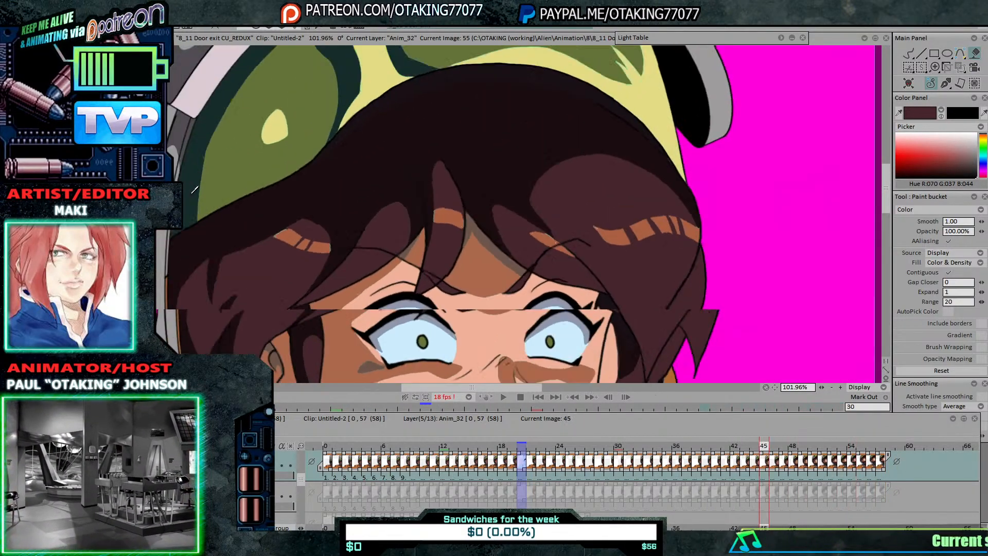
pyautogui.scroll(-2, 609, 291)
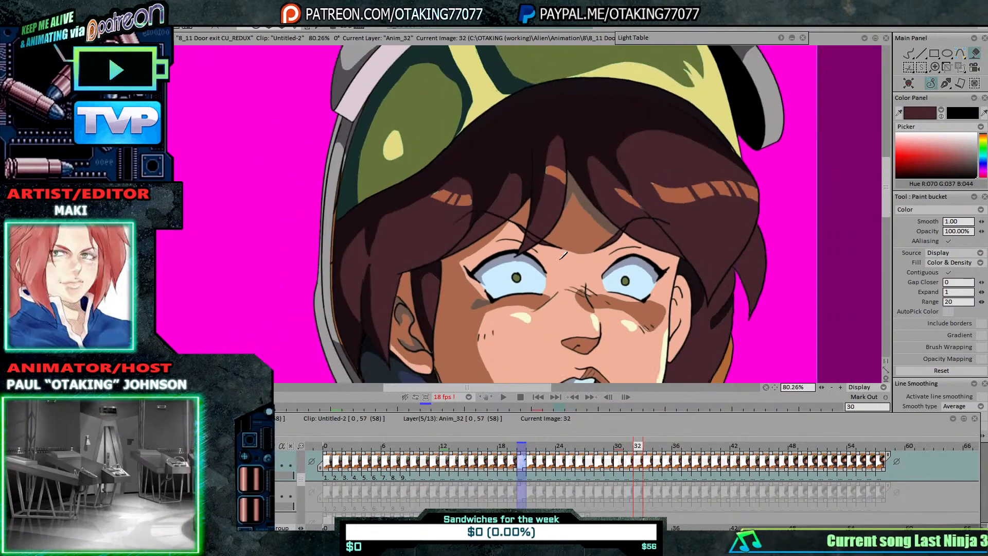
pyautogui.moveTo(609, 291); pyautogui.dragTo(563, 165)
pyautogui.moveTo(577, 264); pyautogui.dragTo(663, 253)
pyautogui.scroll(4, 617, 258)
pyautogui.scroll(-1, 670, 216)
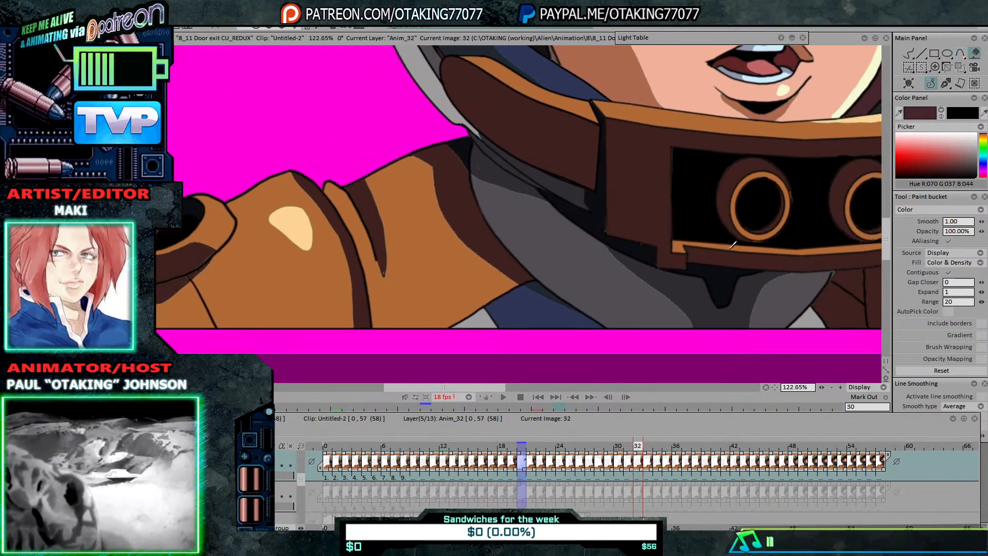
pyautogui.moveTo(818, 222); pyautogui.dragTo(631, 197)
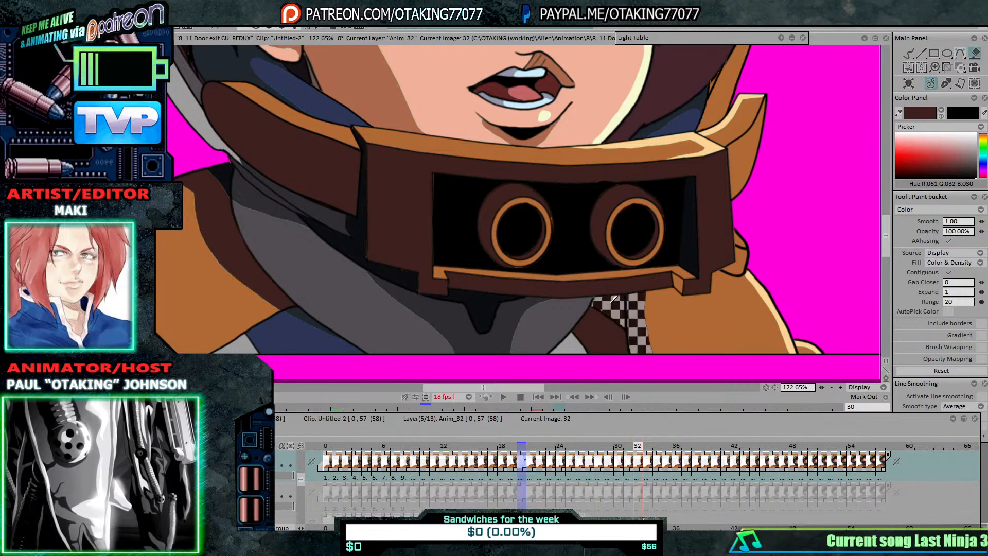
# Step: Compare the shaded suit patch beneath the collar block across the neighbouring frames, from about frame 27 to frame 33
pyautogui.press('Left')
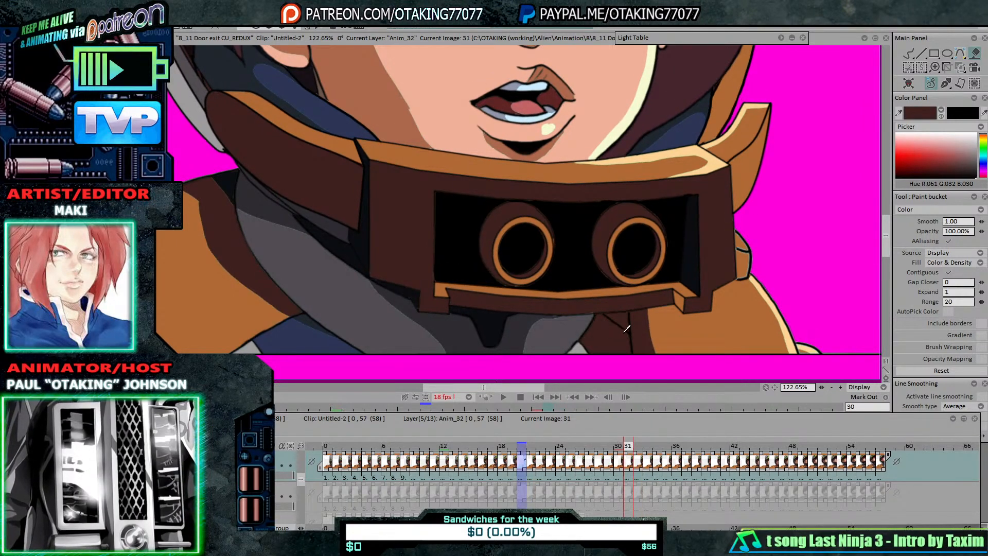
pyautogui.press('Left')
pyautogui.press('Left')
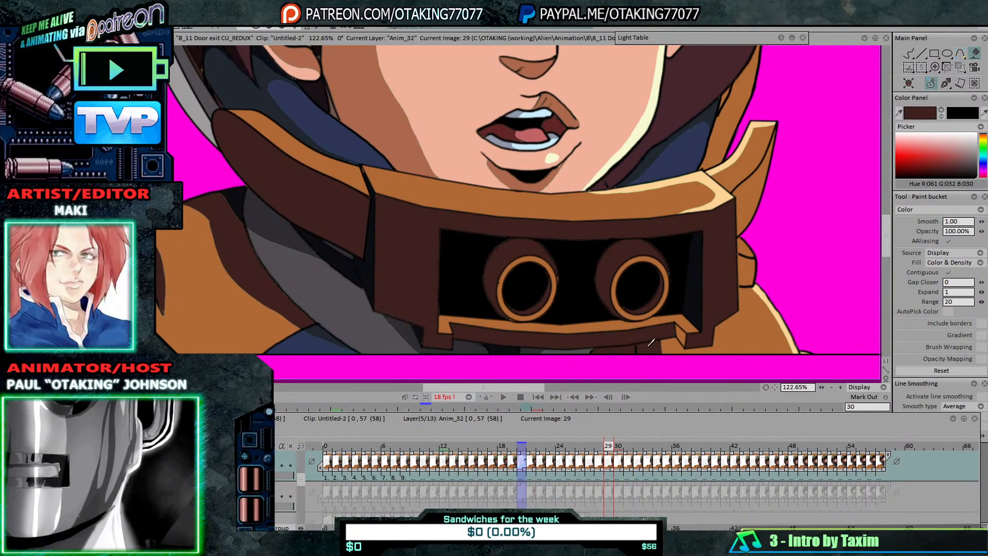
pyautogui.press('Left')
pyautogui.press('Left')
pyautogui.press('Right')
pyautogui.press('Right')
pyautogui.press('Right')
pyautogui.press('Right')
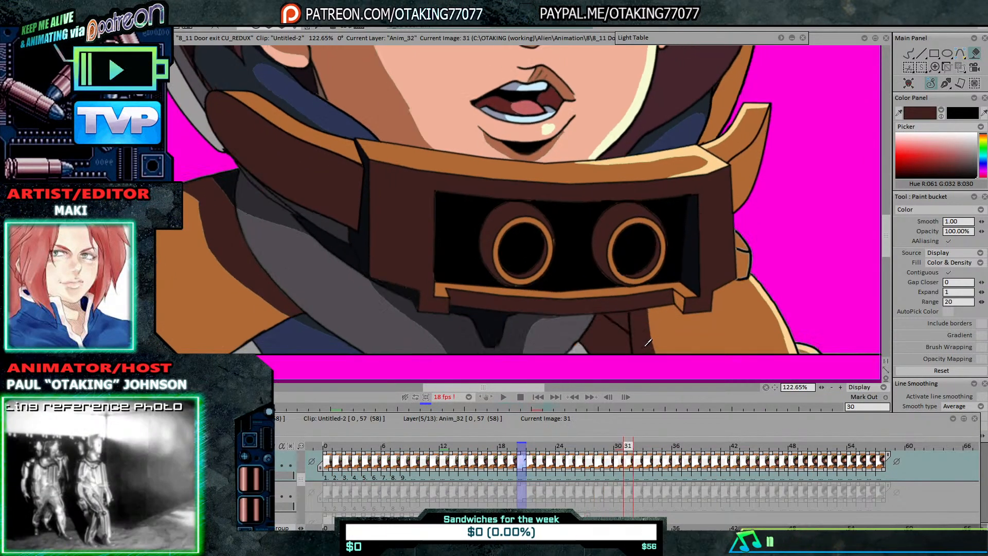
pyautogui.press('Right')
pyautogui.press('Right')
pyautogui.press('Right')
pyautogui.press('Left')
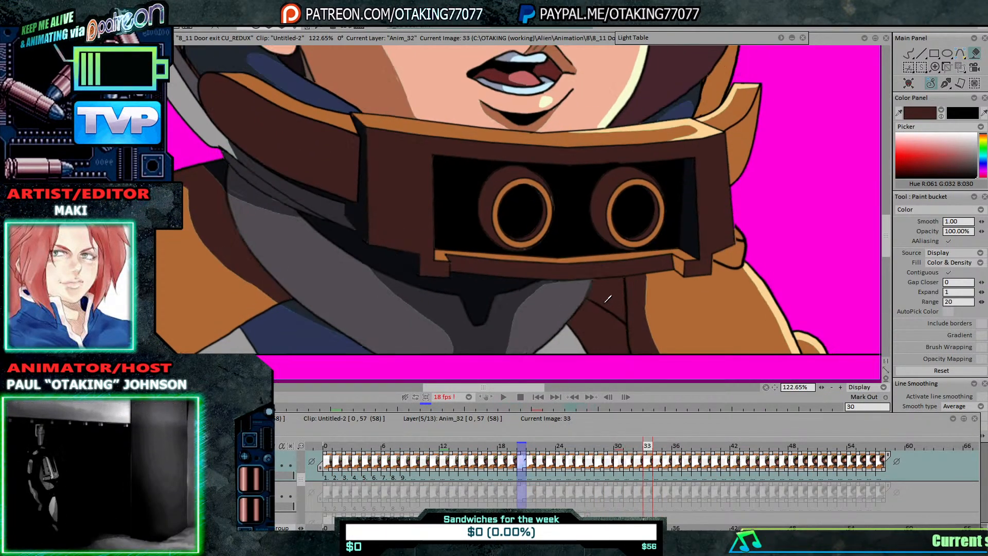
# Step: Refill the shaded suit patch beneath the collar block with the same dark brown, from frame 31 to frame 35
pyautogui.press('Left')
pyautogui.press('Left')
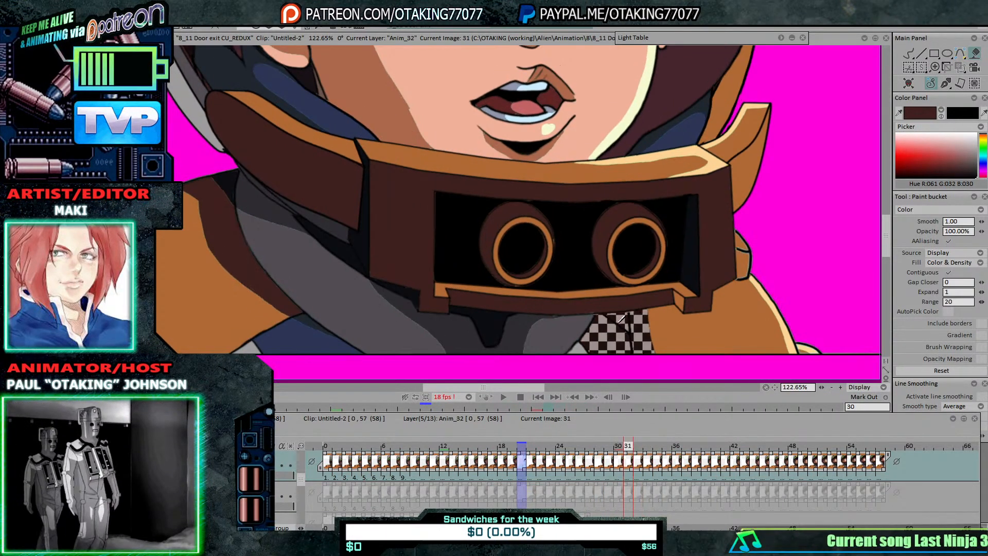
pyautogui.press('Right')
pyautogui.press('Right')
pyautogui.press('Right')
pyautogui.press('Right')
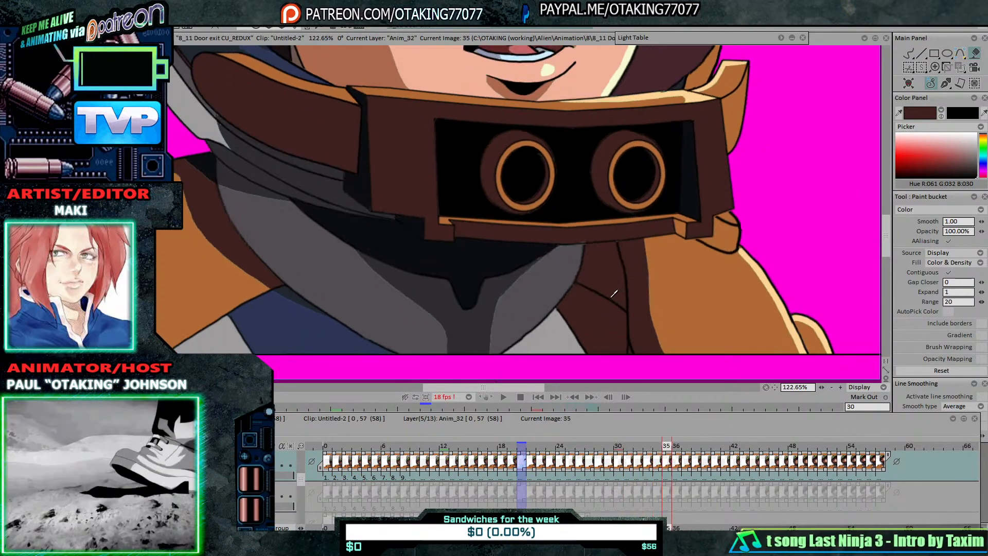
# Step: Touch up the edges of the shaded suit patch beneath the collar block with the dark brown Pen Brush, from frame 35 back to frame 30
pyautogui.click(908, 53)
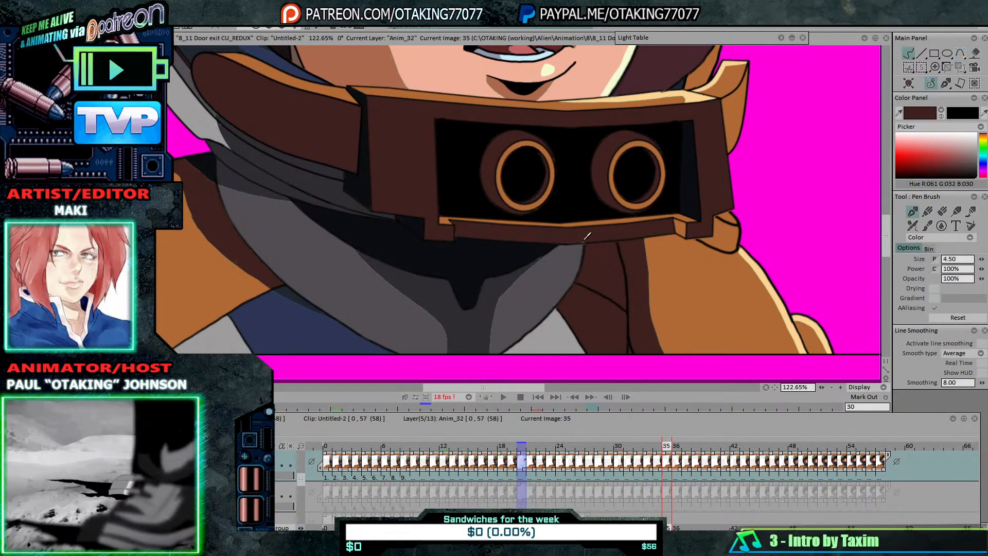
pyautogui.press('Left')
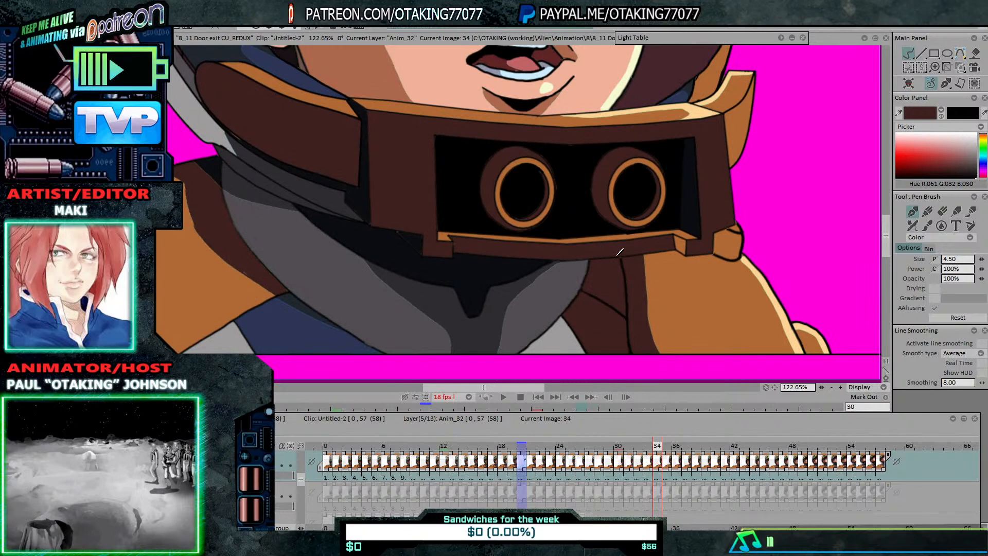
pyautogui.press('Left')
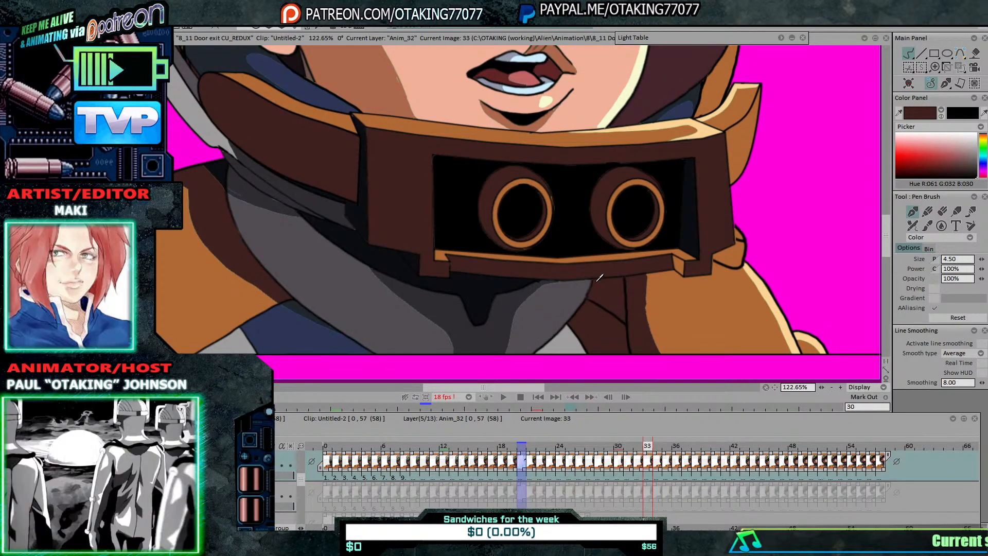
pyautogui.press('Left')
pyautogui.press('Left')
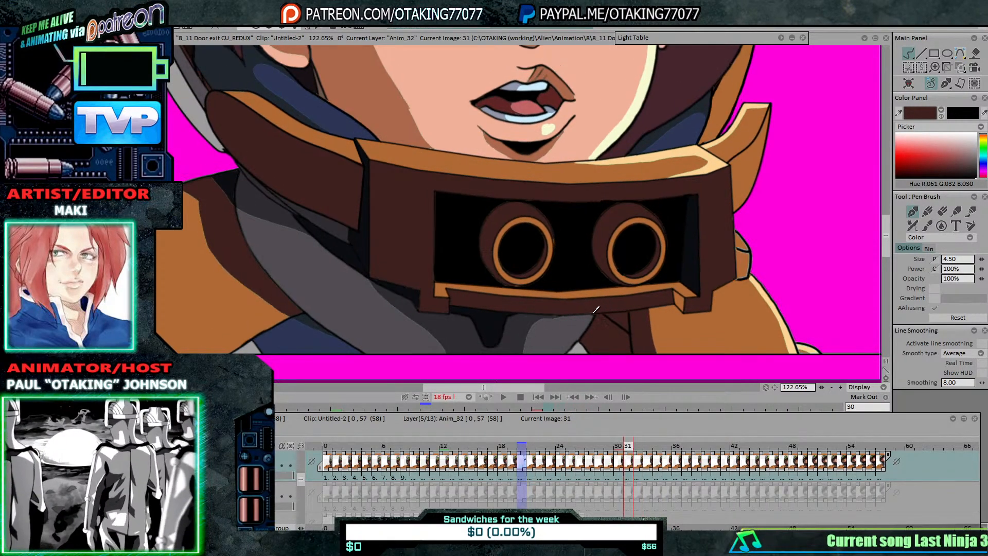
pyautogui.press('Left')
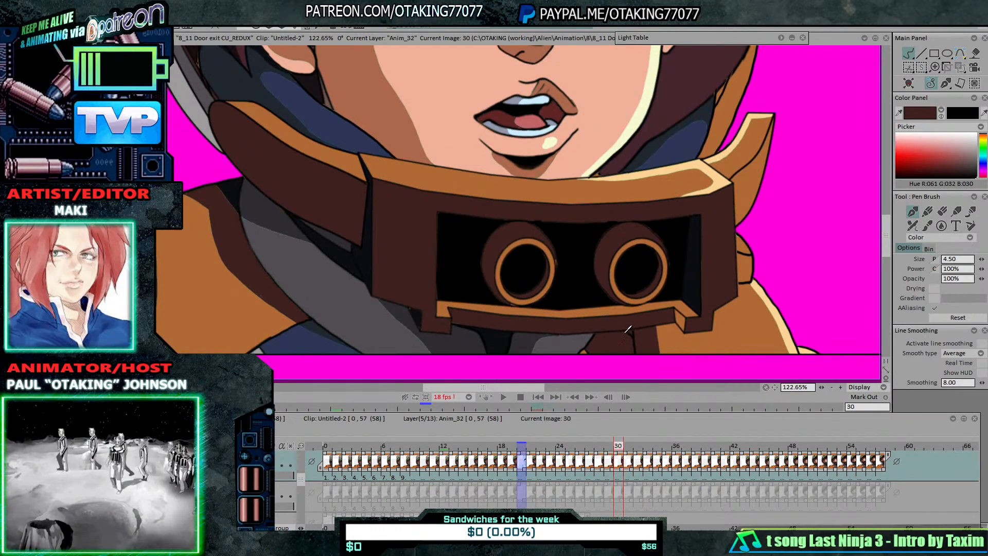
# Step: Recheck the shaded suit patch from frame 30 to frame 34 and touch it up with the Pen Brush on frame 32
pyautogui.click(974, 54)
pyautogui.press('Right')
pyautogui.press('Right')
pyautogui.press('Right')
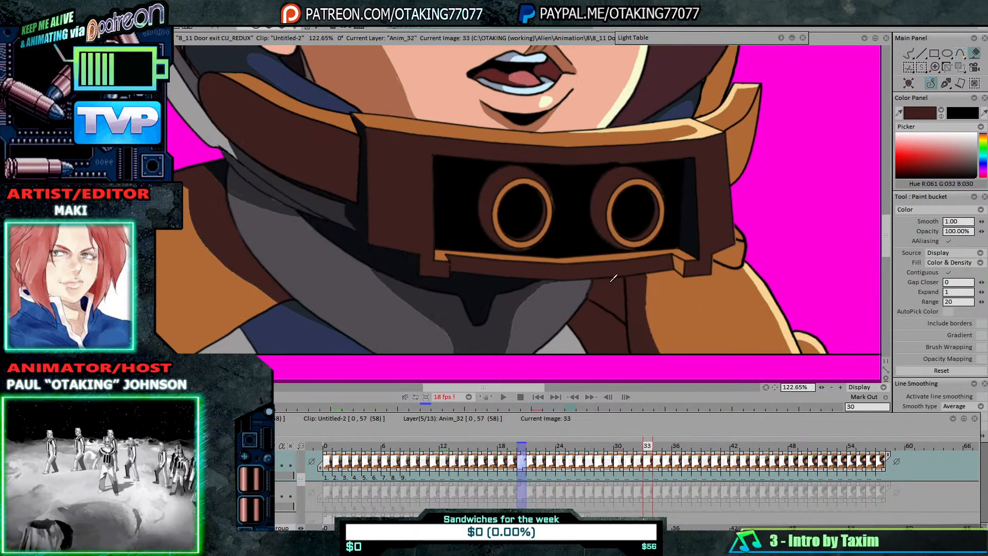
pyautogui.press('Right')
pyautogui.press('Left')
pyautogui.press('Left')
pyautogui.click(909, 55)
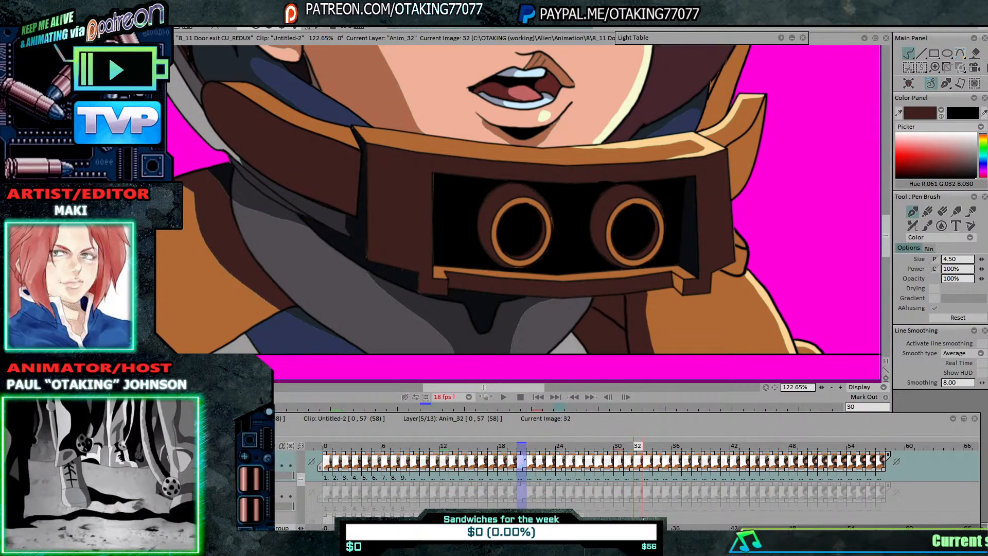
pyautogui.click(975, 54)
# Step: Compare the shaded suit patch beneath the collar block across frames 29 to 37 for fill consistency
pyautogui.press('Left')
pyautogui.press('Left')
pyautogui.press('Left')
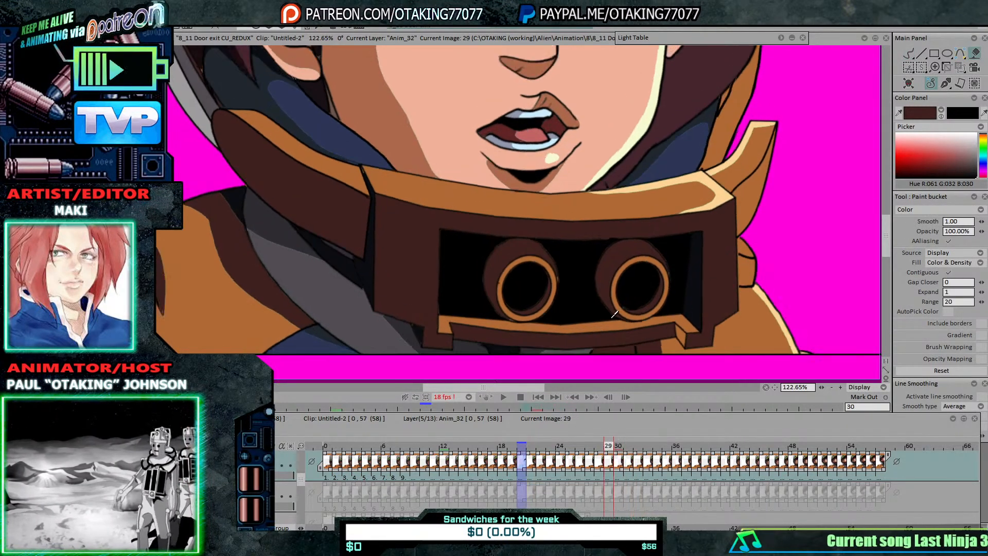
pyautogui.press('Right')
pyautogui.press('Right')
pyautogui.press('Right')
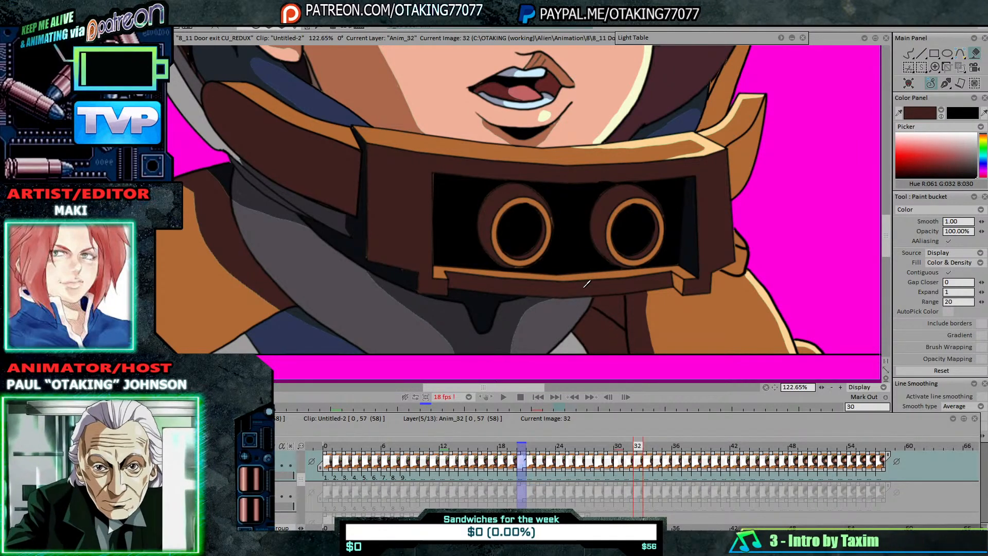
pyautogui.press('Left')
pyautogui.press('Right')
pyautogui.press('Right')
pyautogui.press('Right')
pyautogui.press('Right')
pyautogui.press('Right')
pyautogui.press('Right')
pyautogui.press('Right')
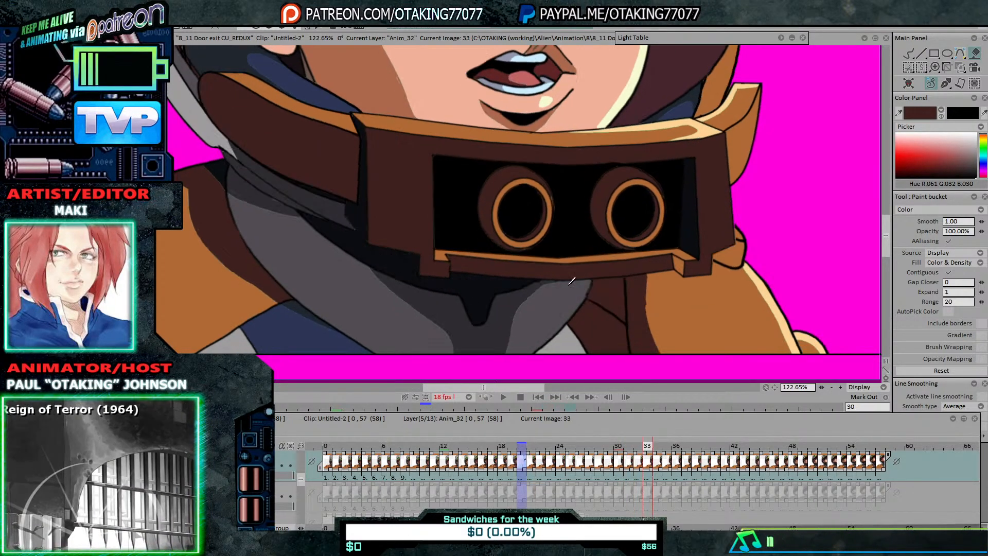
pyautogui.press('Left')
pyautogui.press('Left')
pyautogui.press('Right')
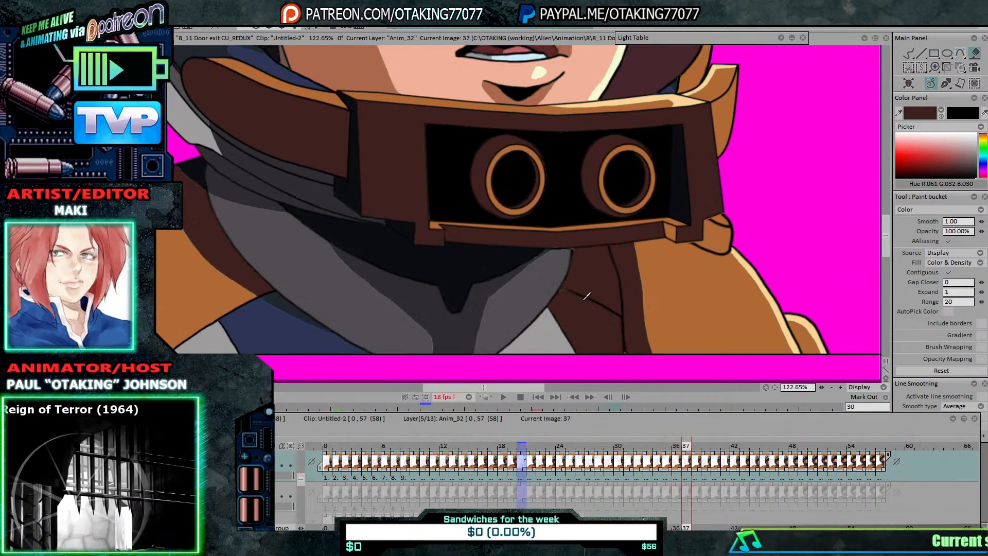
# Step: Refill the shaded suit patch beneath the collar block with dark brown, RGB 61, 32, 30, from frame 37 to frame 43
pyautogui.click(586, 289)
pyautogui.press('Right')
pyautogui.press('Right')
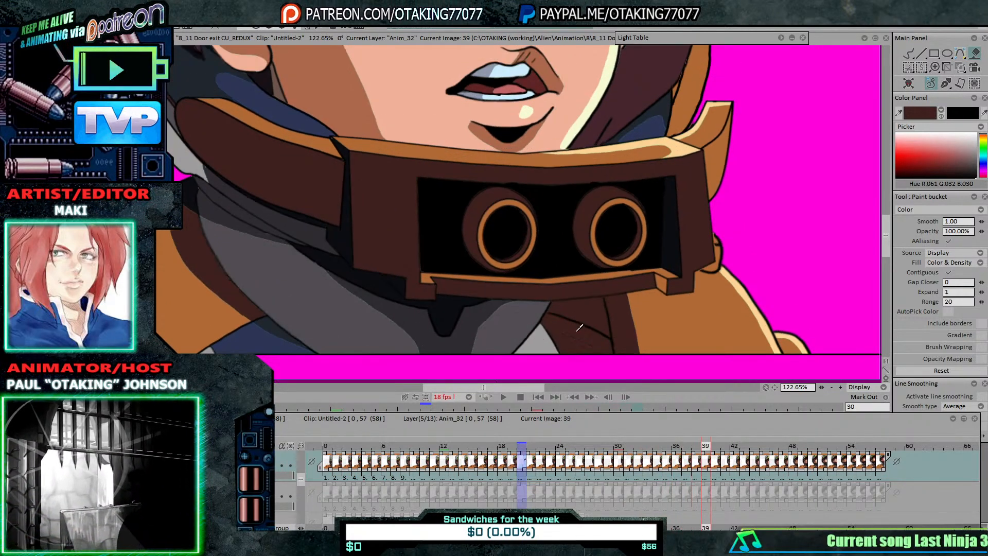
pyautogui.press('Right')
pyautogui.press('Right')
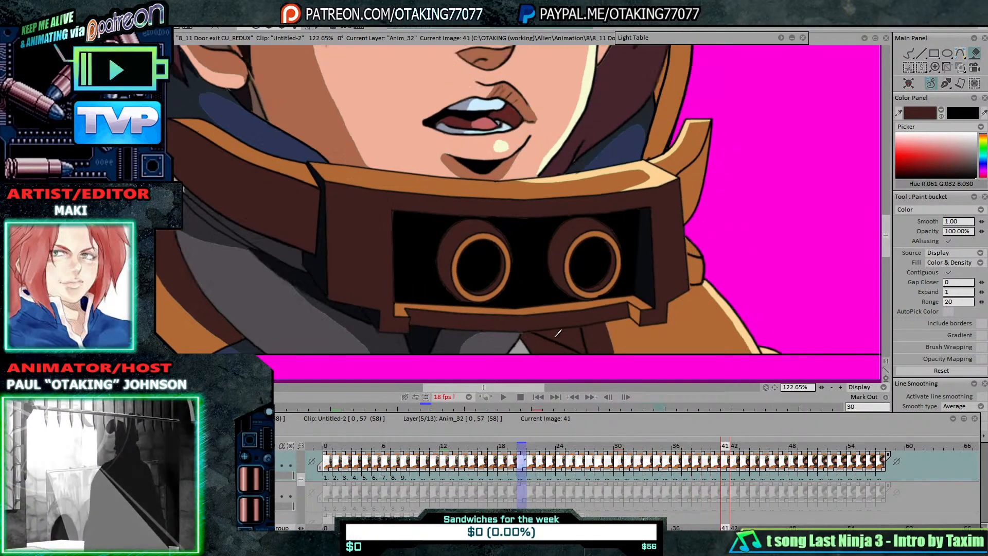
pyautogui.click(559, 336)
pyautogui.press('Right')
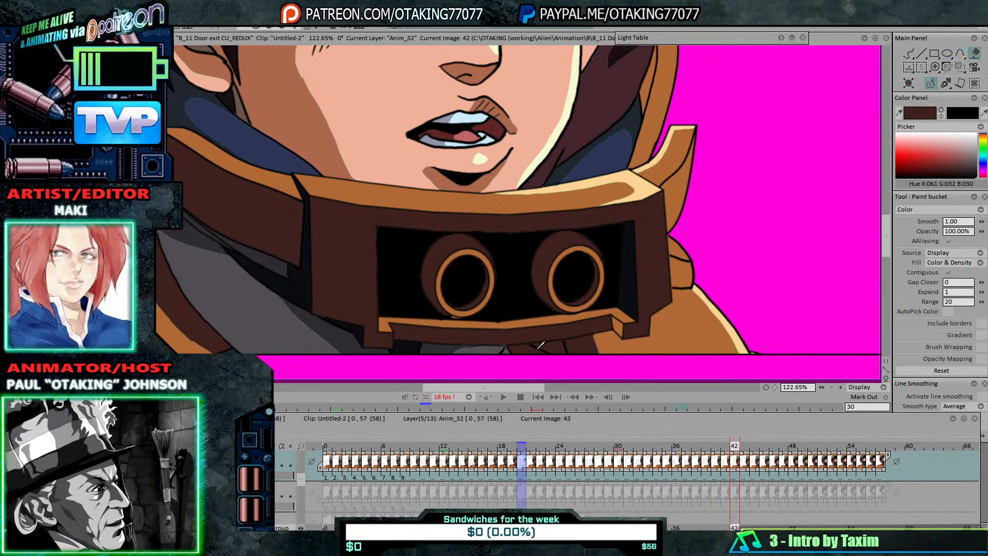
pyautogui.press('Right')
pyautogui.click(543, 348)
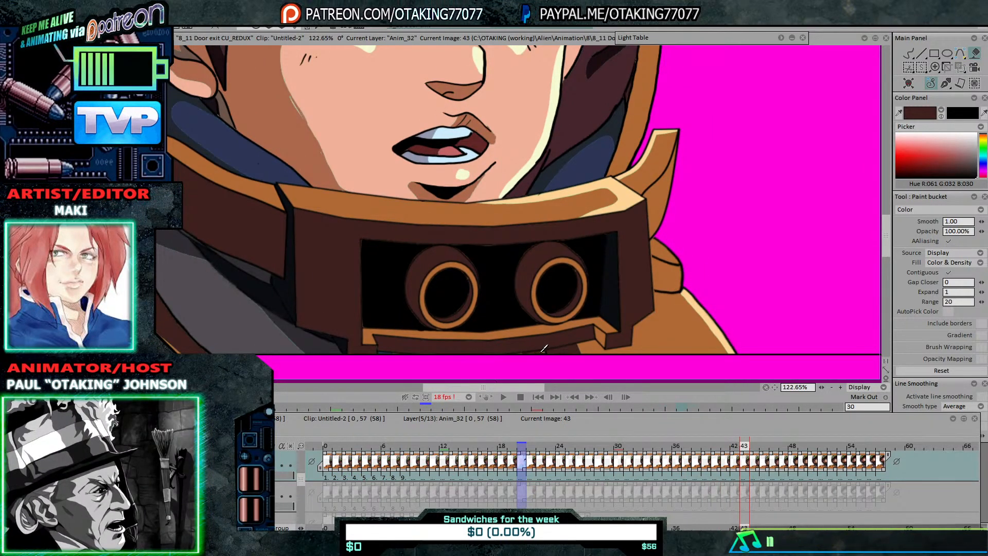
pyautogui.press('Right')
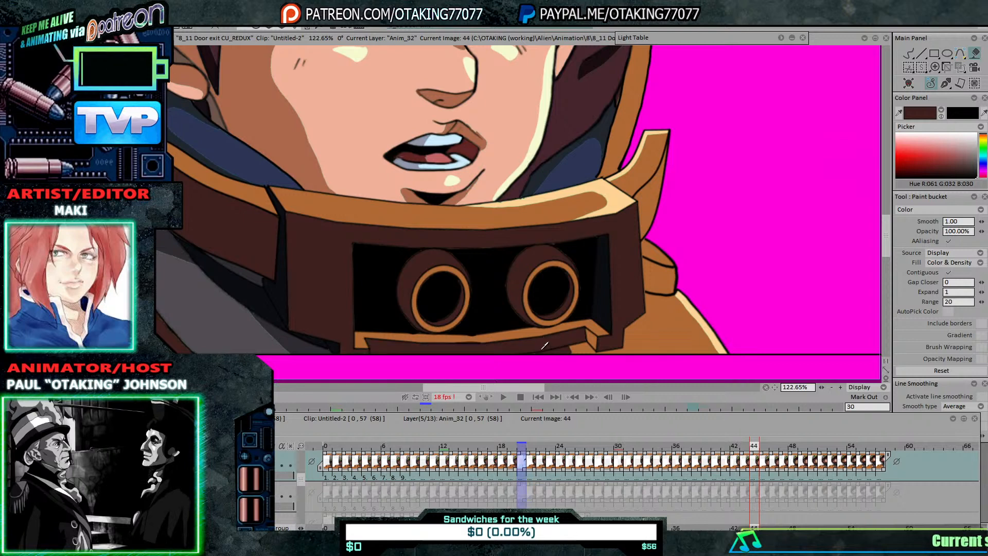
# Step: Continue filling the shaded suit patch beside the shoulder strap with the same dark brown, up to frame 51
pyautogui.press('Right')
pyautogui.press('Right')
pyautogui.press('Right')
pyautogui.press('Right')
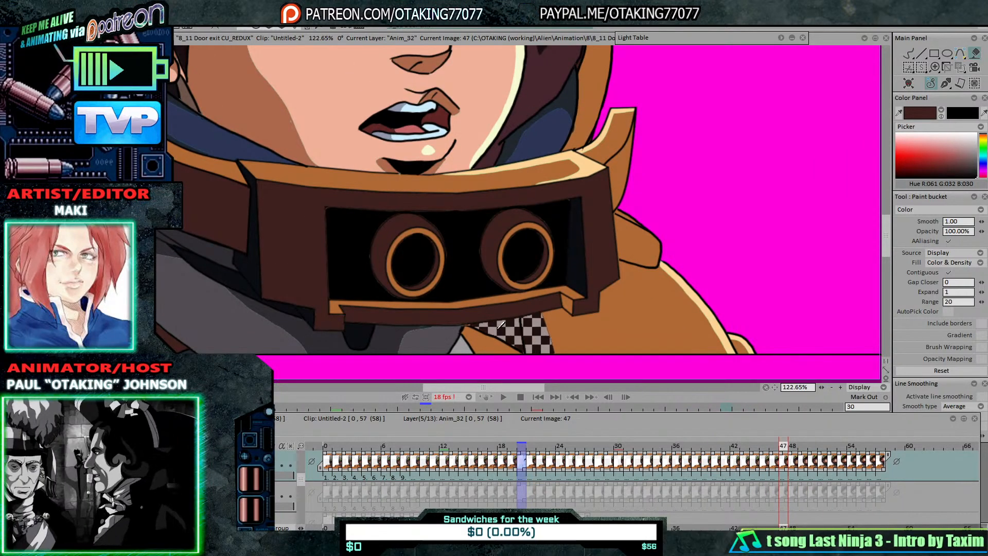
pyautogui.press('Right')
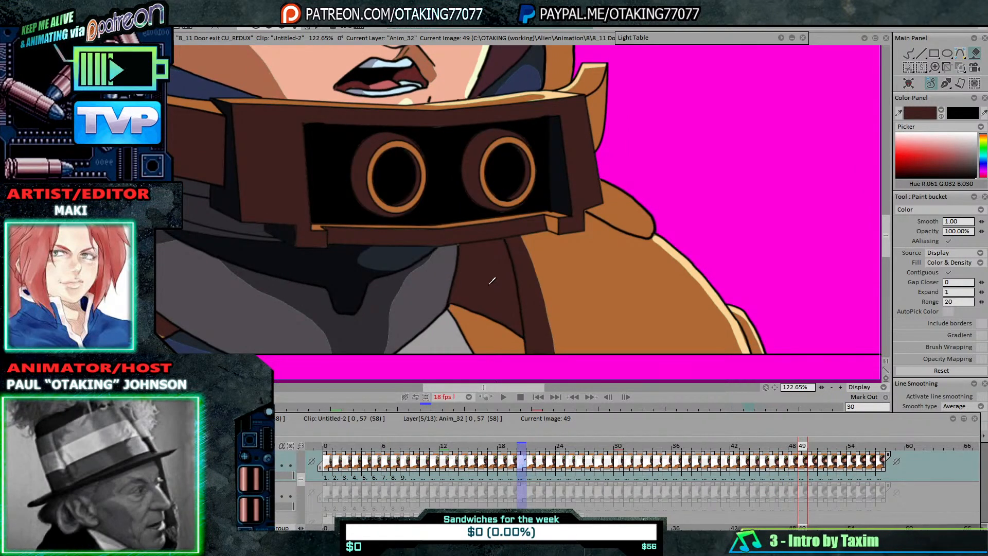
pyautogui.press('Right')
pyautogui.press('Right')
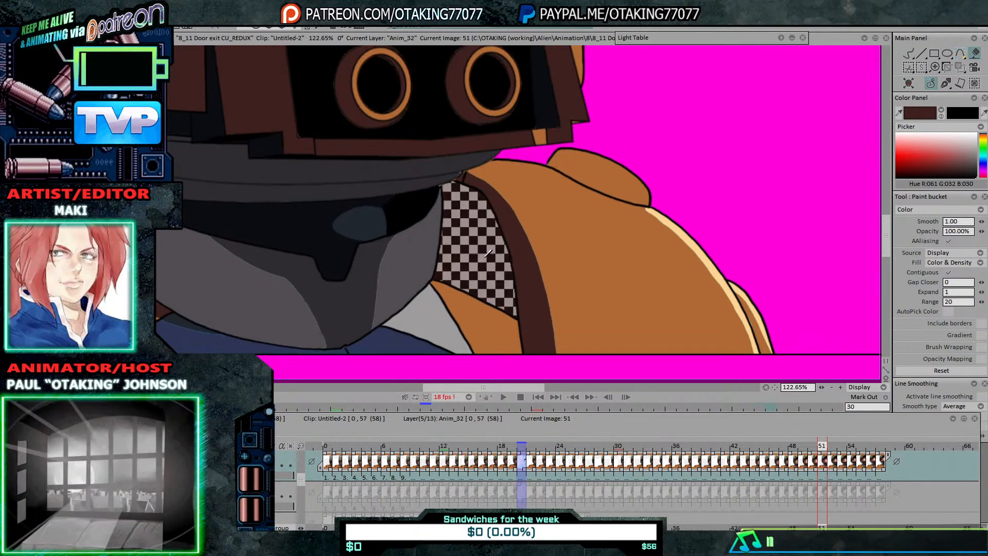
# Step: Clean up the edges of the shaded patch and shoulder strap with the 4.50 dark brown Pen Brush, from frame 51 to frame 57
pyautogui.press('b')
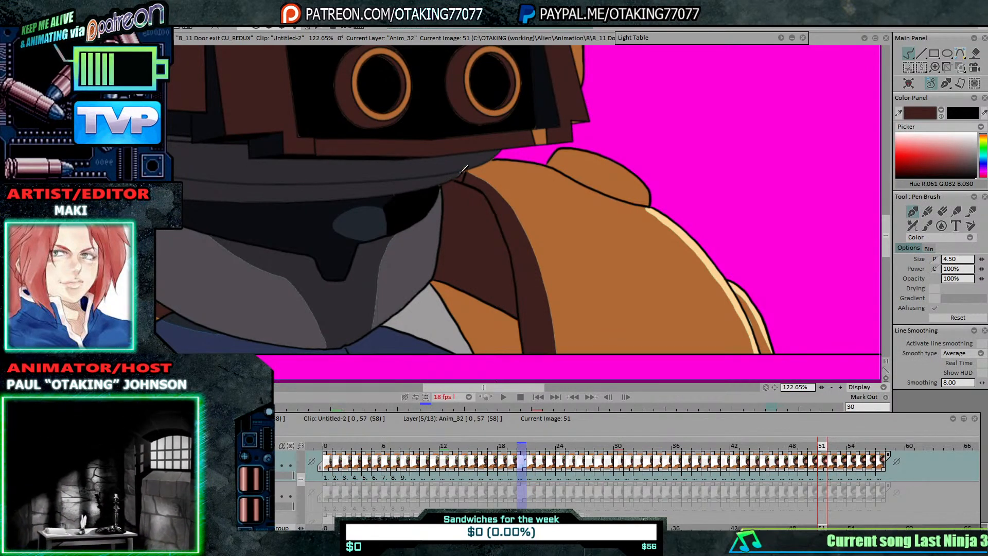
pyautogui.press('Right')
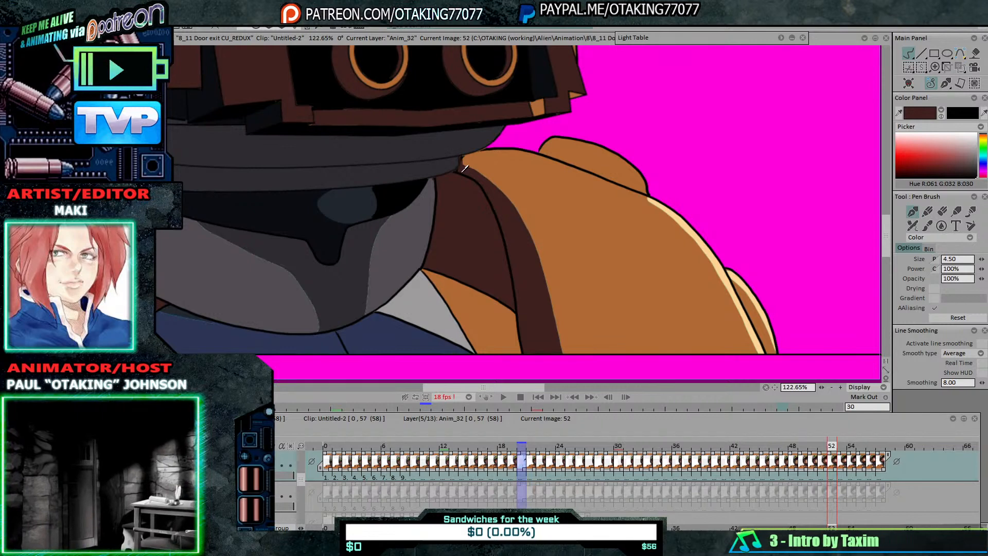
pyautogui.press('Right')
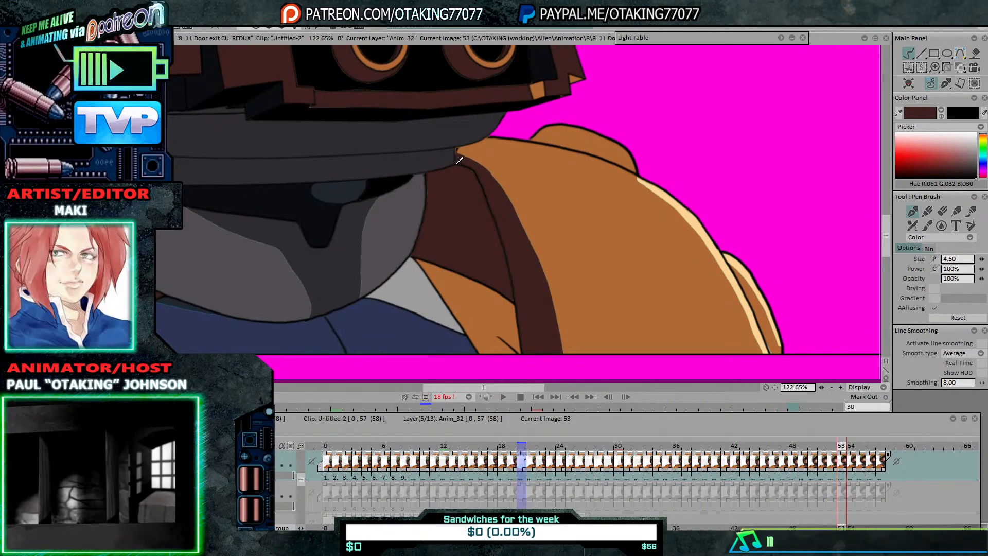
pyautogui.press('Right')
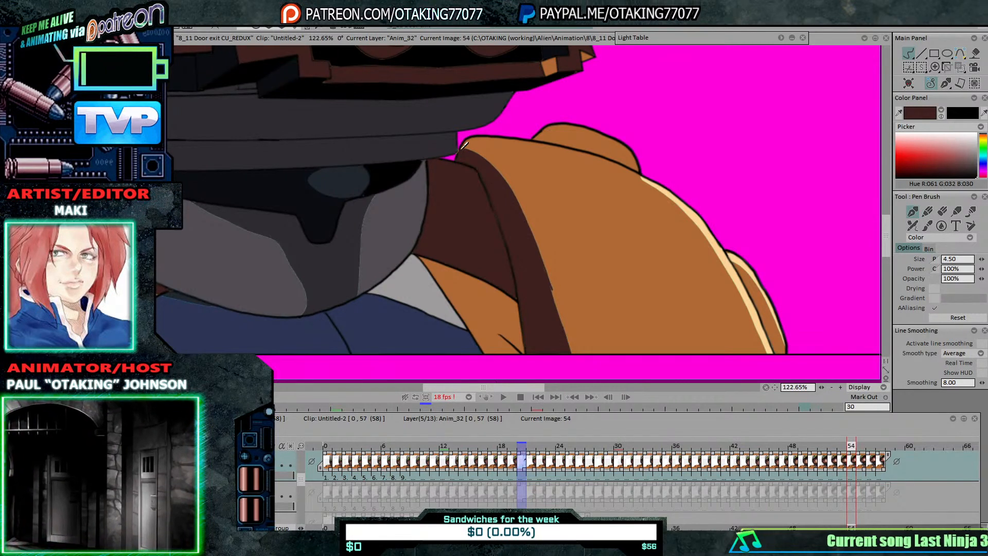
pyautogui.press('Right')
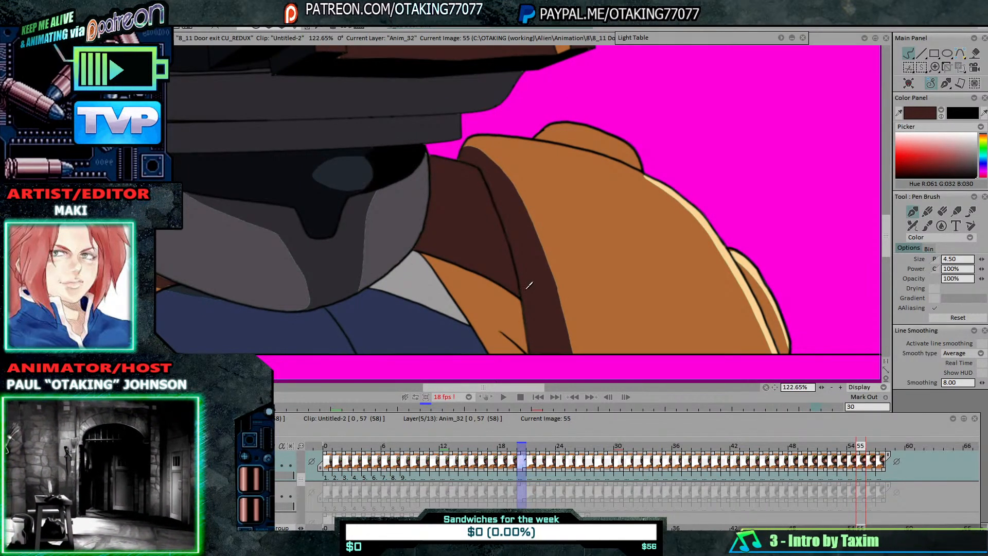
pyautogui.moveTo(527, 301); pyautogui.dragTo(527, 344)
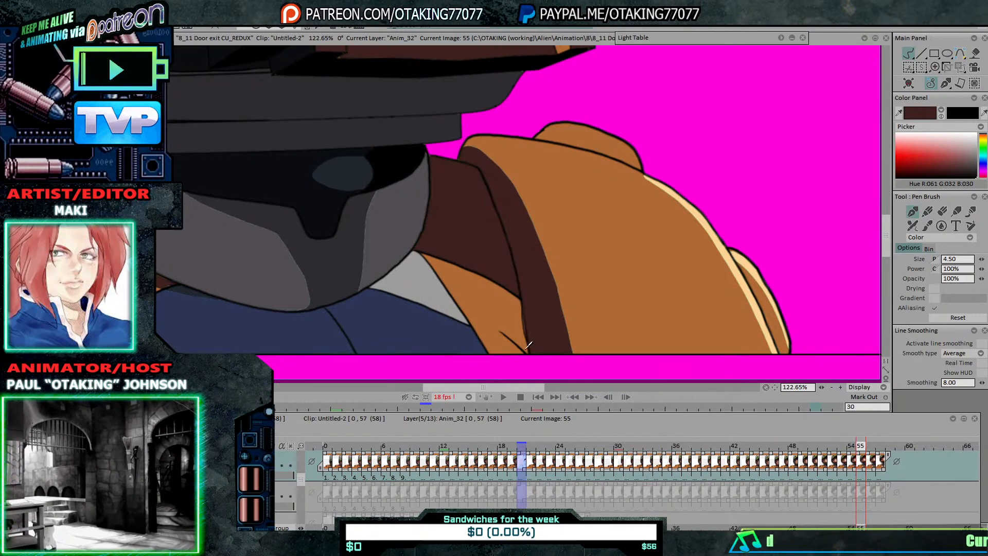
pyautogui.press('Right')
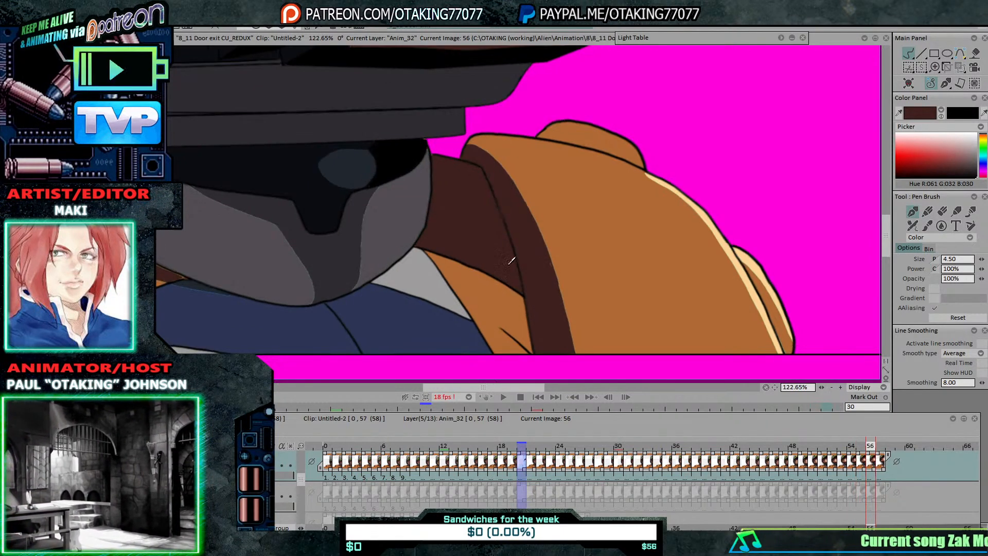
pyautogui.press('Right')
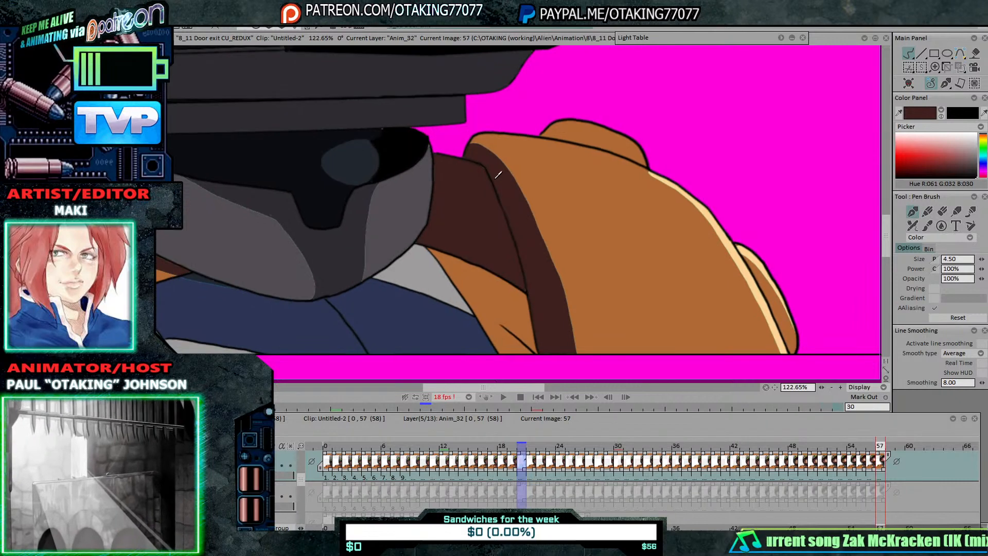
pyautogui.press('Right')
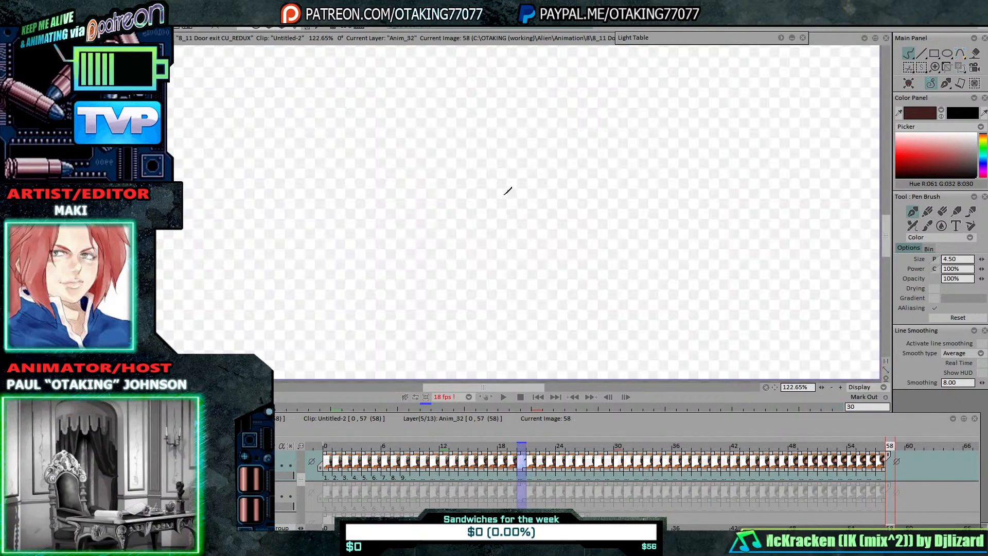
pyautogui.press('Left')
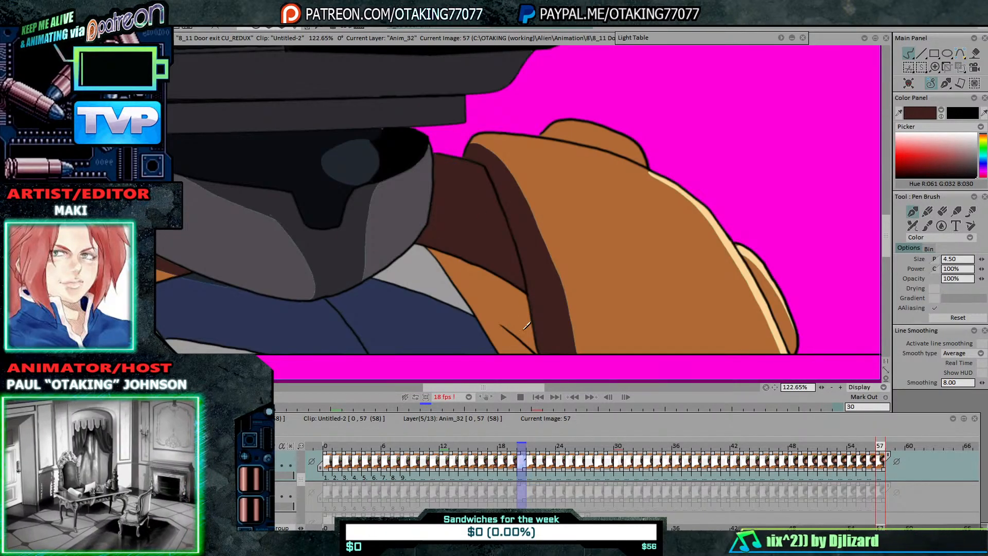
# Step: Refill the shaded area along the neck ring on the opposite shoulder with dark brown at fill range 7, from frame 57 back to frame 55
pyautogui.scroll(-1, 495, 263)
pyautogui.scroll(-2, 495, 264)
pyautogui.moveTo(467, 240); pyautogui.dragTo(607, 239)
pyautogui.scroll(3, 550, 261)
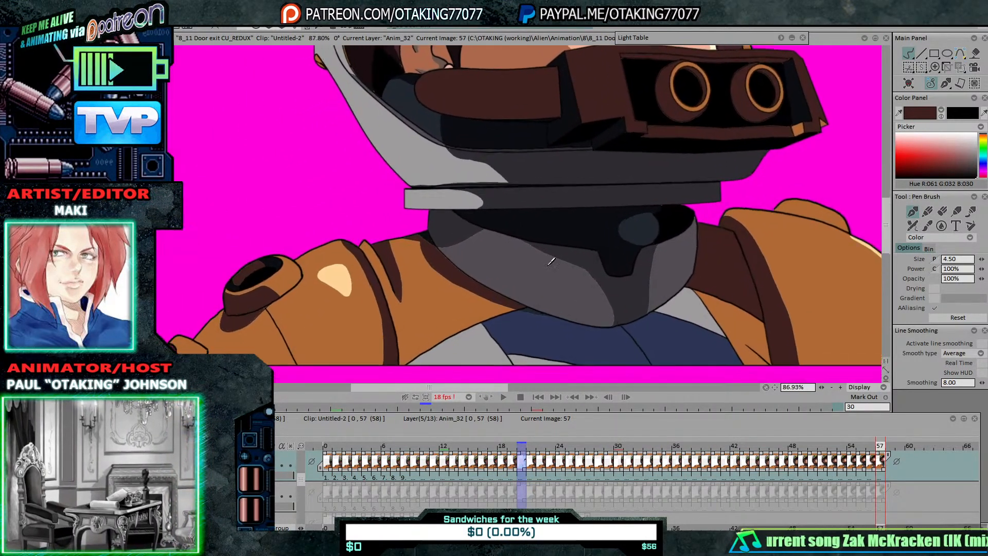
pyautogui.click(974, 53)
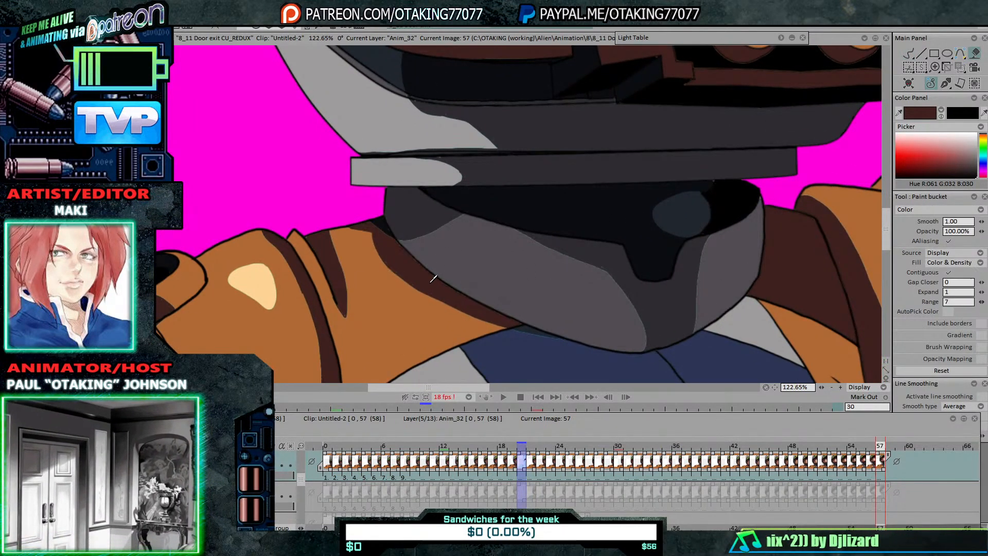
pyautogui.press('Left')
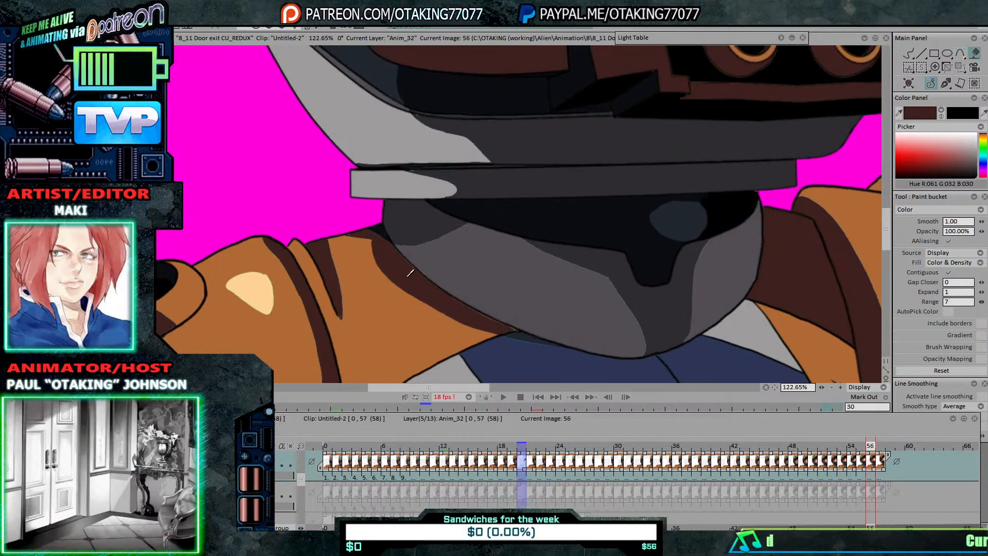
pyautogui.press('Left')
pyautogui.press('Left')
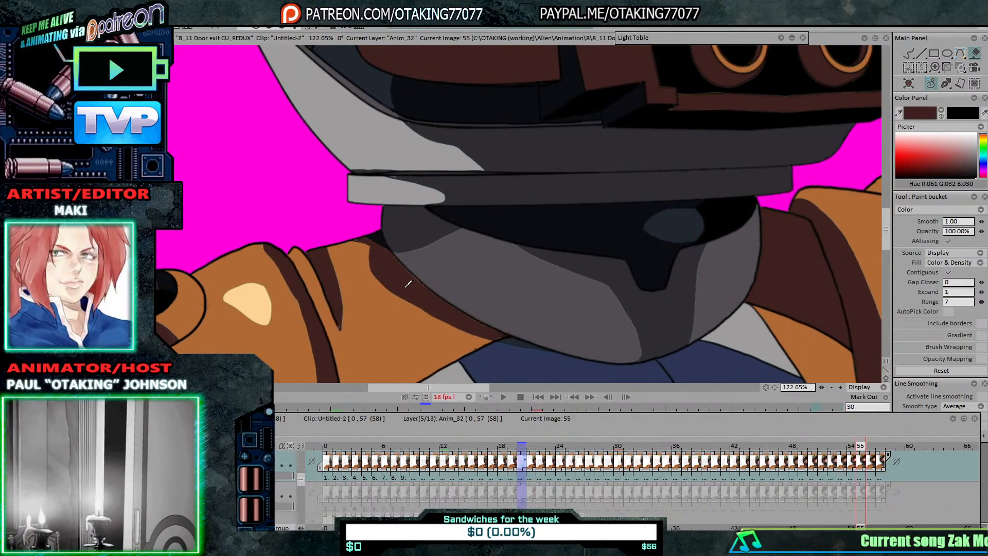
# Step: Compare the dark brown shading along the neck ring and shoulder fold between frames 57 and 51
pyautogui.press('Right')
pyautogui.press('Right')
pyautogui.press('Right')
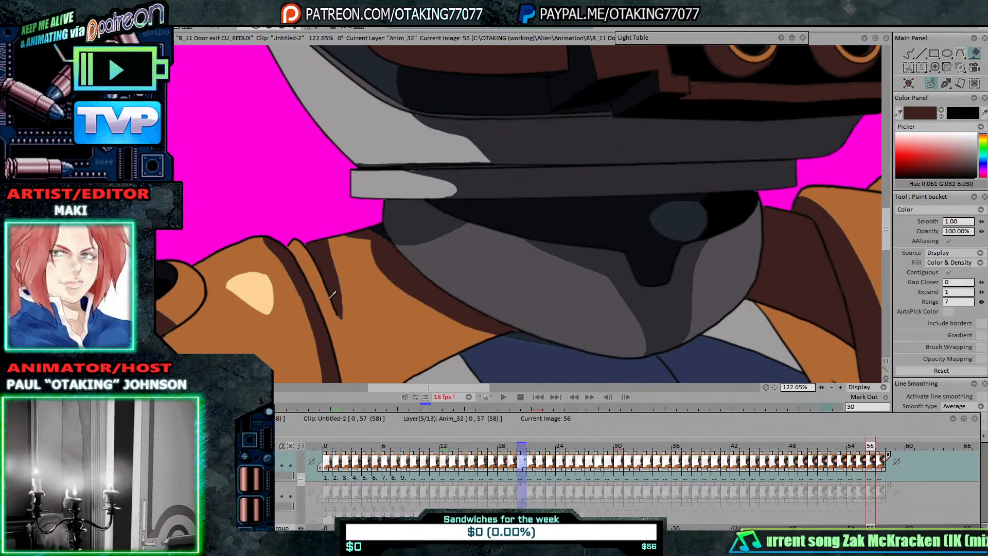
pyautogui.press('Right')
pyautogui.press('Left')
pyautogui.press('Left')
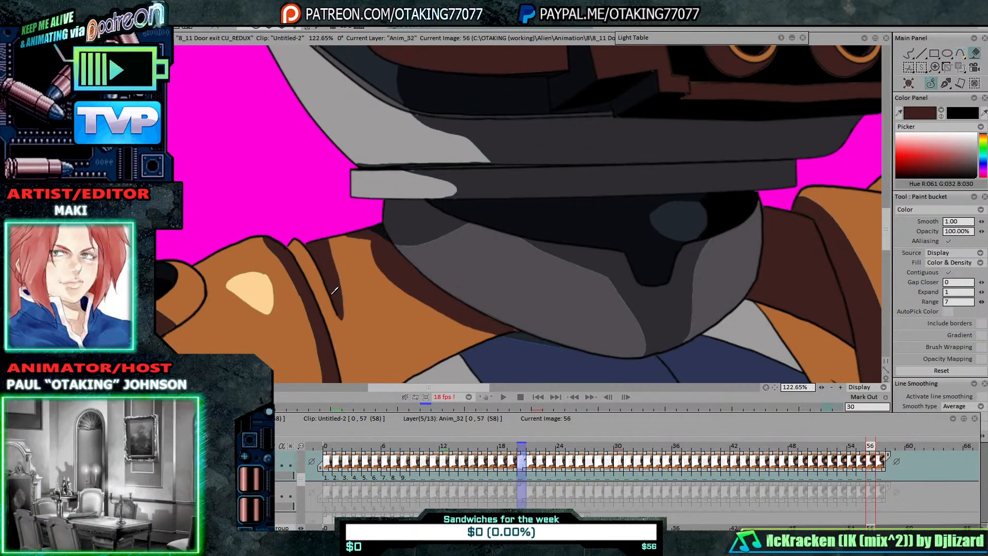
pyautogui.press('Left')
pyautogui.press('Left')
pyautogui.press('Left')
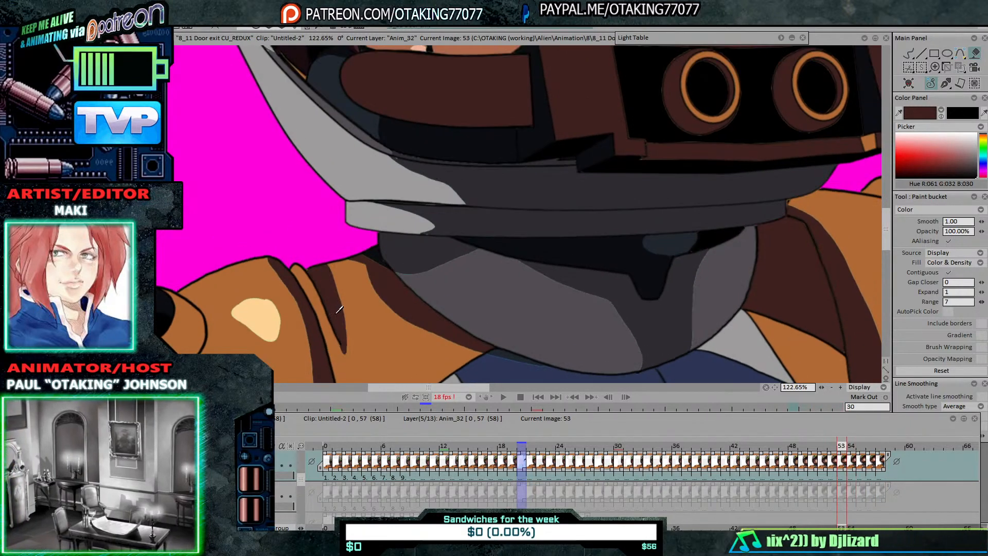
pyautogui.press('Left')
pyautogui.press('Left')
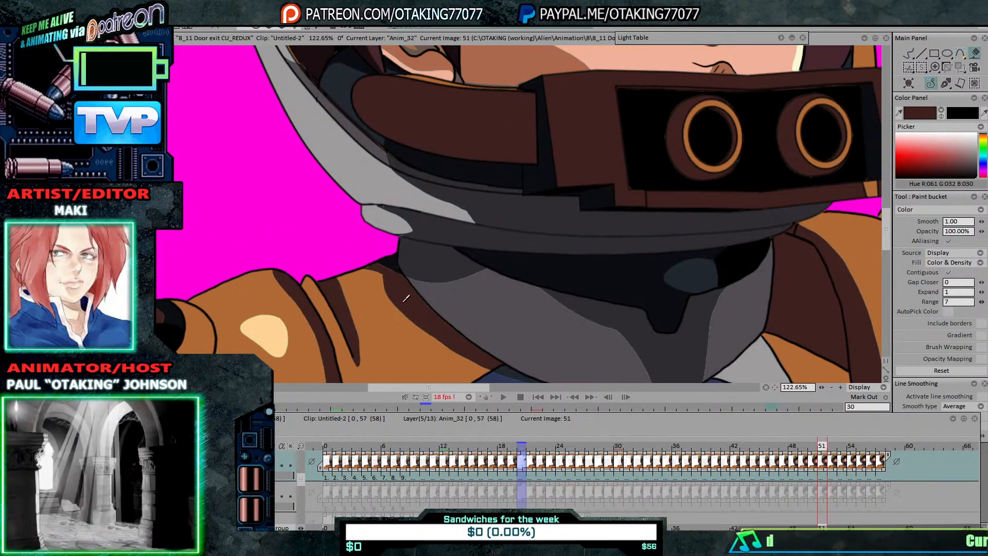
pyautogui.press('Right')
pyautogui.press('Right')
pyautogui.press('Left')
pyautogui.press('Left')
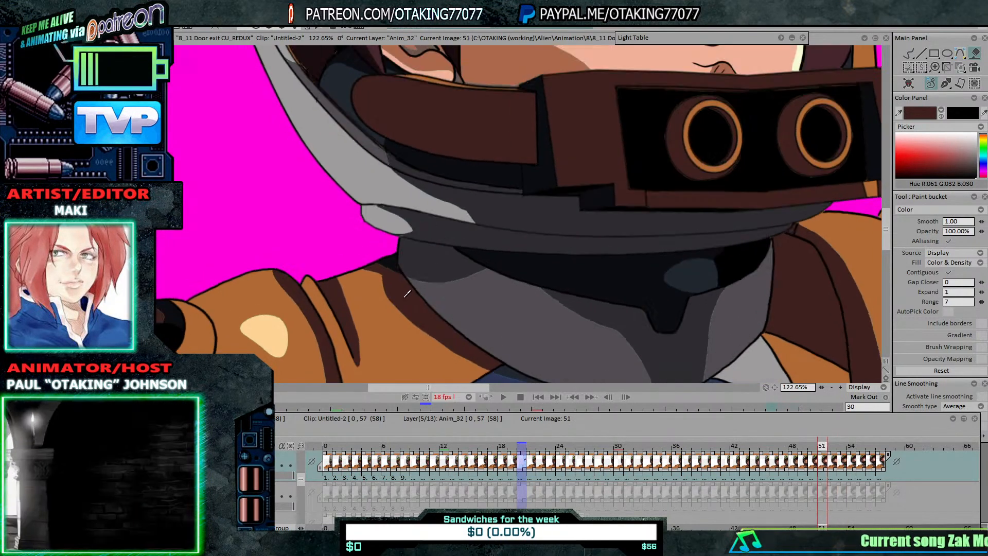
# Step: Refill the shaded suit patch beside the neck ring with dark brown, RGB 61, 32, 30, from frame 51 back to frame 47
pyautogui.rightClick(406, 294)
pyautogui.click(407, 294)
pyautogui.press('Left')
pyautogui.press('Left')
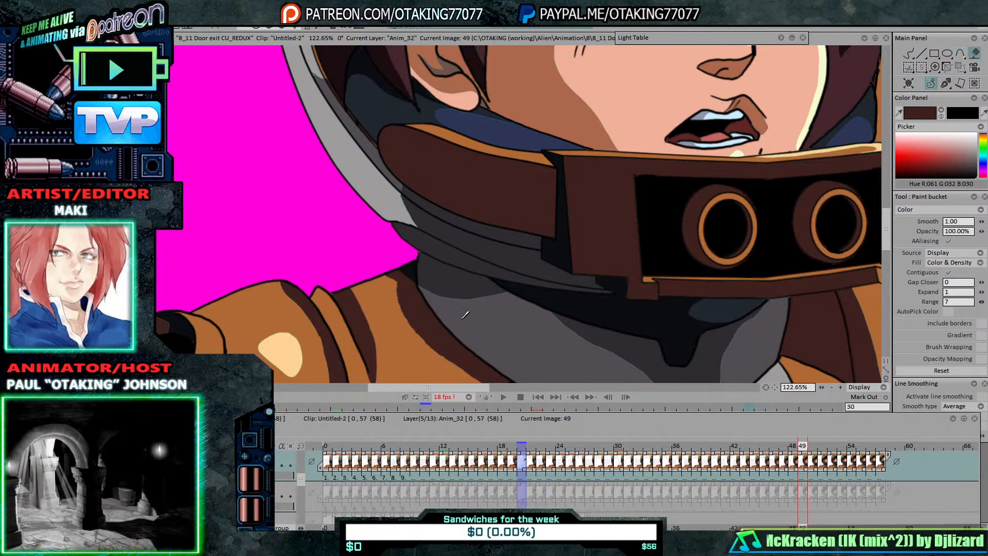
pyautogui.moveTo(465, 315); pyautogui.dragTo(524, 210)
pyautogui.press('Left')
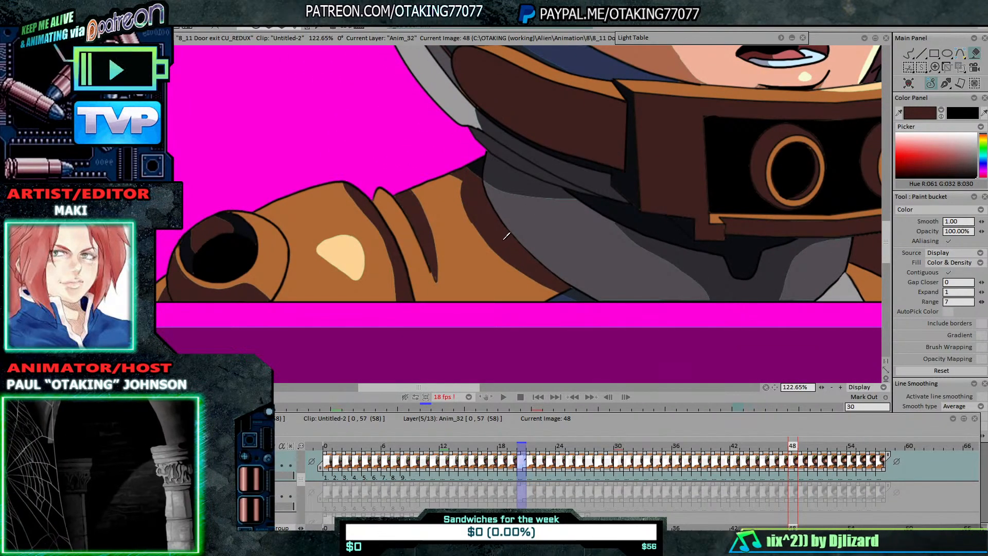
pyautogui.press('Left')
pyautogui.click(510, 245)
pyautogui.press('Left')
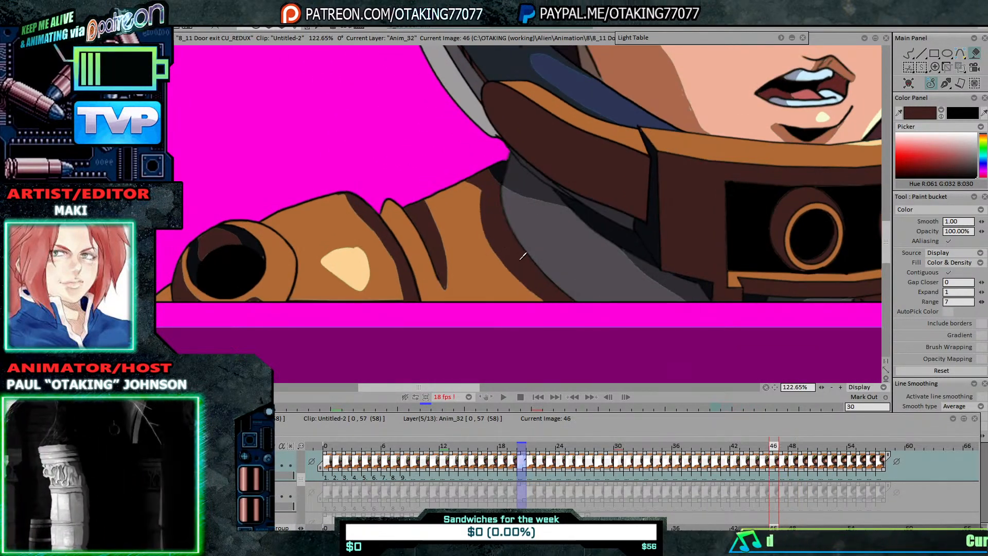
# Step: Continue filling the shaded patch beside the neck ring with the same dark brown, from frame 46 back to frame 40
pyautogui.press('Left')
pyautogui.click(518, 251)
pyautogui.press('Left')
pyautogui.click(525, 250)
pyautogui.press('Left')
pyautogui.click(536, 225)
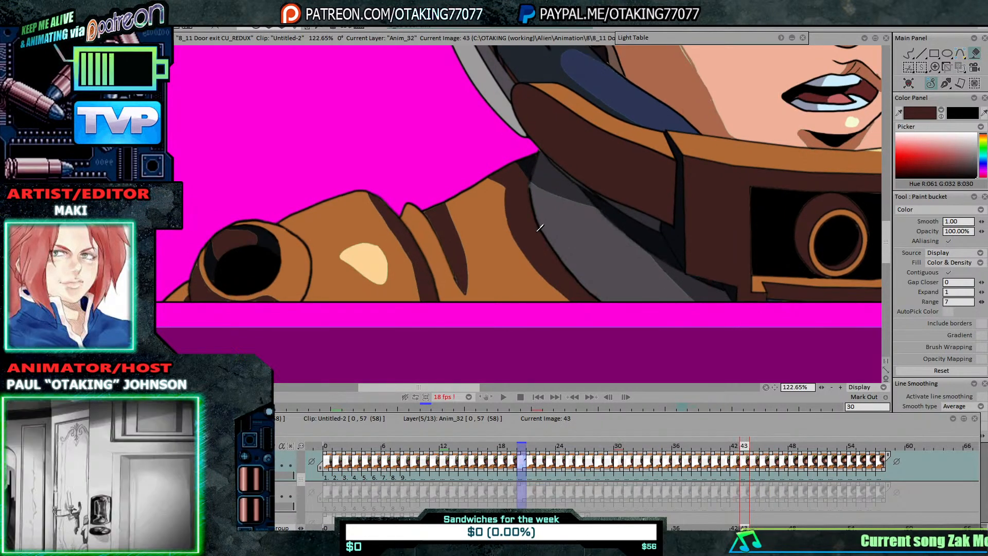
pyautogui.press('Left')
pyautogui.click(553, 216)
pyautogui.press('Left')
pyautogui.click(568, 210)
pyautogui.press('Left')
pyautogui.click(588, 203)
pyautogui.press('Left')
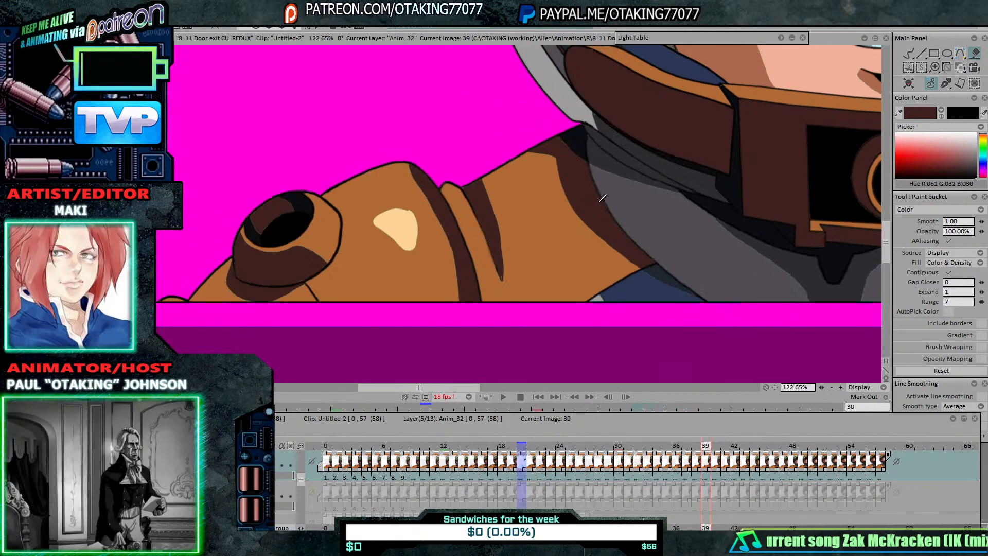
# Step: Fill the shaded shoulder patch along the neck ring with dark brown, from frame 39 back to frame 33
pyautogui.press('Left')
pyautogui.press('Left')
pyautogui.click(593, 163)
pyautogui.press('Left')
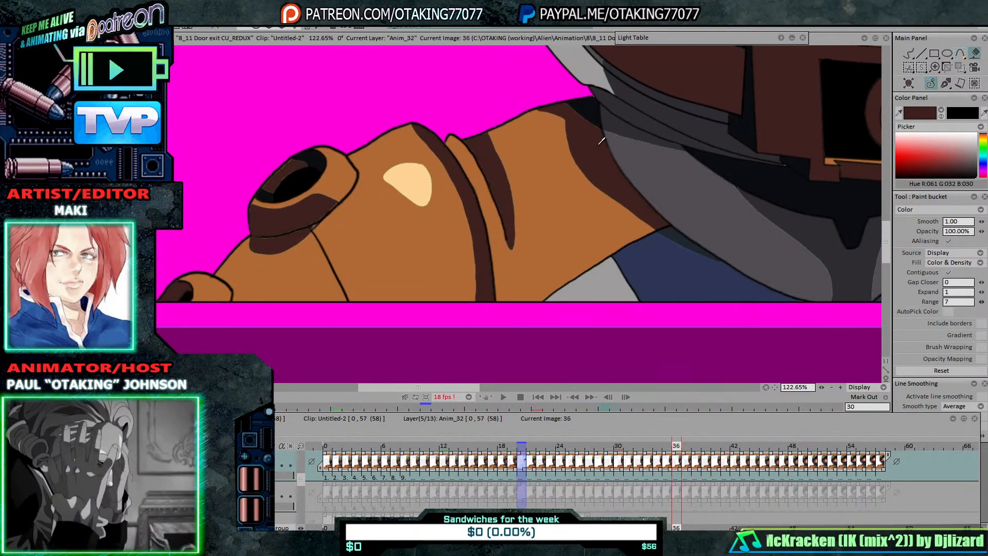
pyautogui.press('Left')
pyautogui.click(606, 159)
pyautogui.press('Left')
pyautogui.click(606, 161)
pyautogui.press('Left')
pyautogui.click(612, 175)
pyautogui.press('Left')
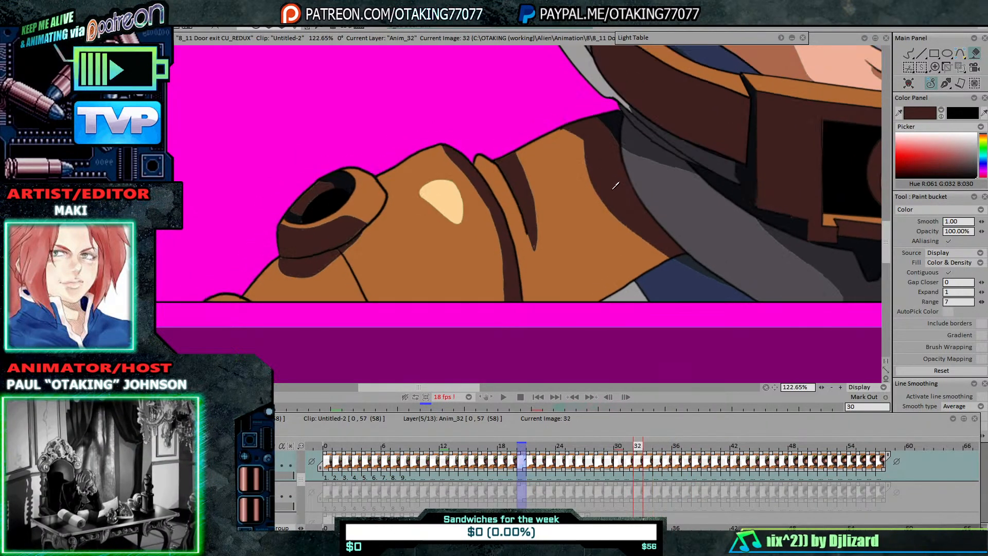
# Step: Fill the same neck-ring shadow on the suit with dark brown at fill range 7, from frame 32 back to frame 24
pyautogui.press('Left')
pyautogui.click(630, 210)
pyautogui.press('Left')
pyautogui.click(641, 219)
pyautogui.press('Left')
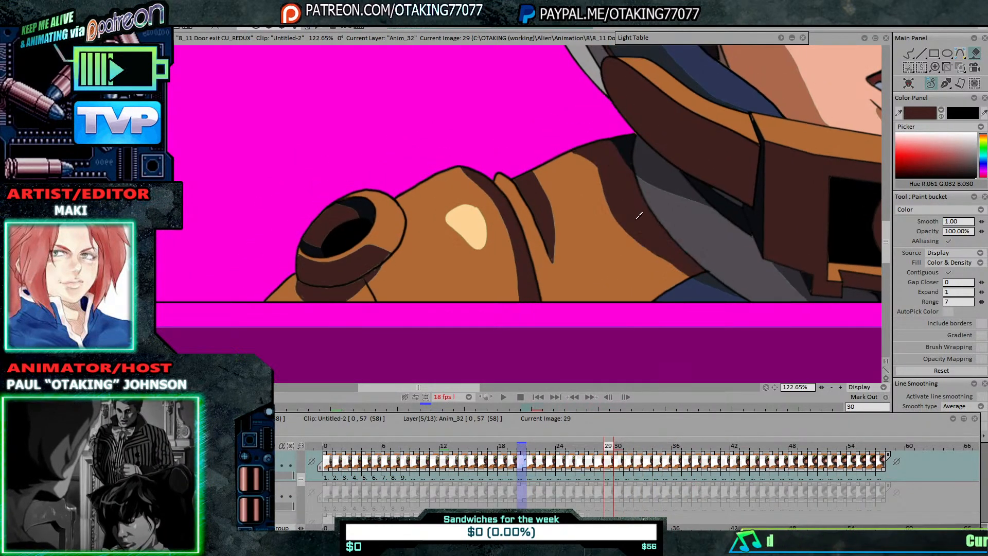
pyautogui.press('Left')
pyautogui.press('Left')
pyautogui.click(643, 224)
pyautogui.press('Left')
pyautogui.click(630, 216)
pyautogui.press('Left')
pyautogui.click(612, 206)
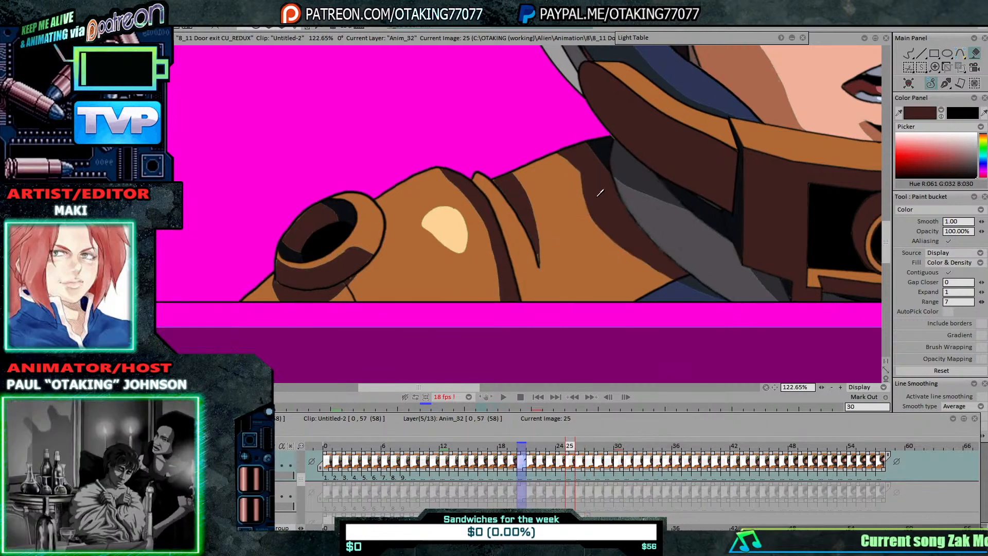
pyautogui.press('Left')
pyautogui.click(596, 196)
pyautogui.press('Left')
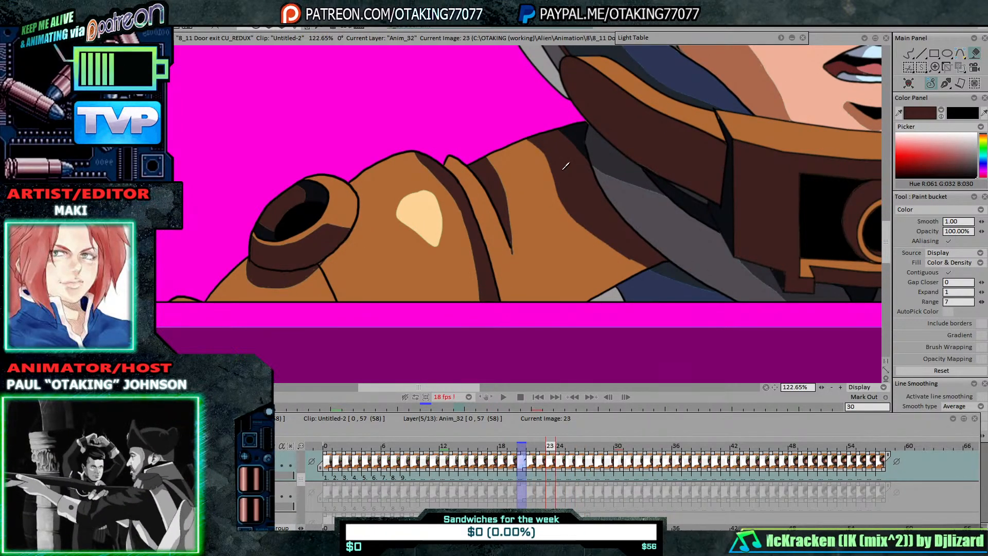
# Step: Carry the dark brown fill of the neck-ring shadow from frame 23 back to frame 11
pyautogui.press('Left')
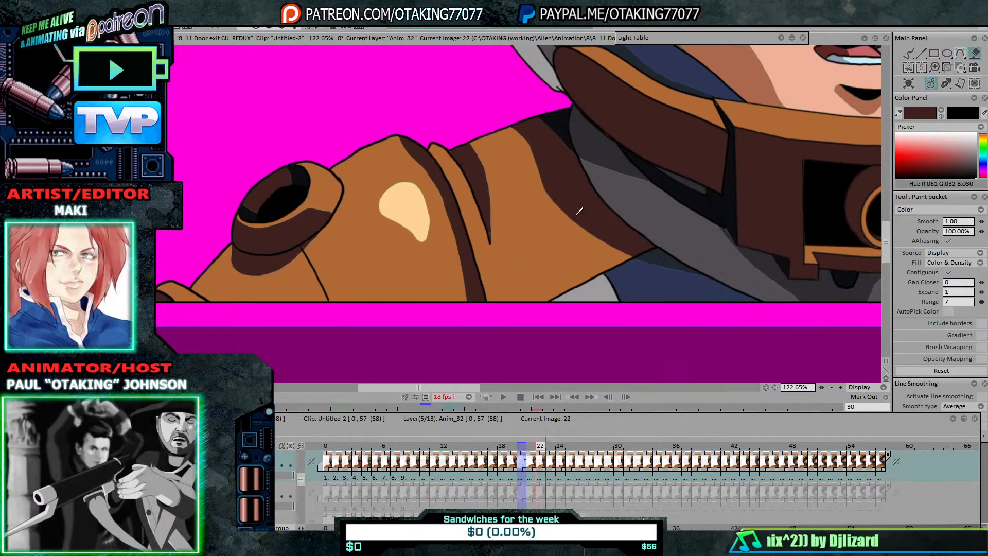
pyautogui.press('Left')
pyautogui.press('Left')
pyautogui.press('Left')
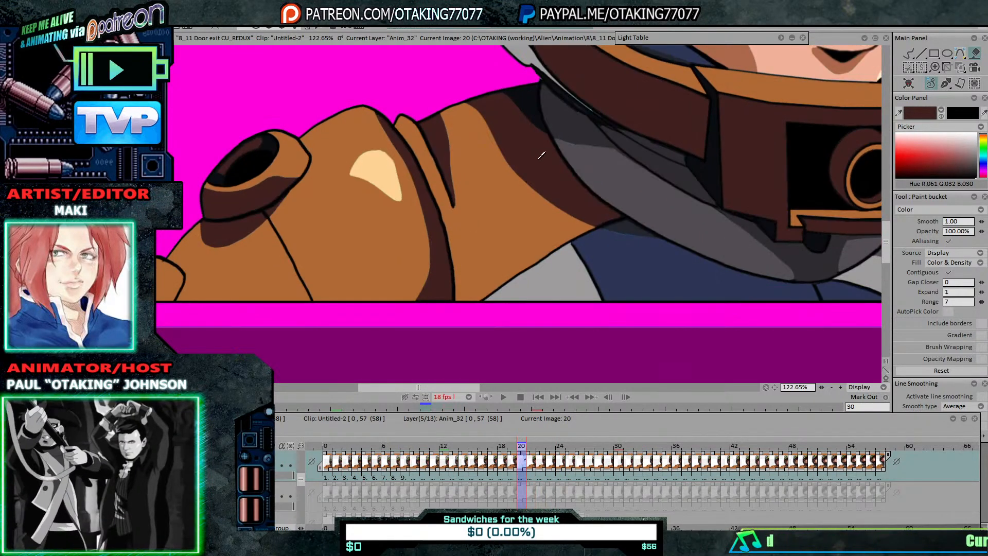
pyautogui.press('Left')
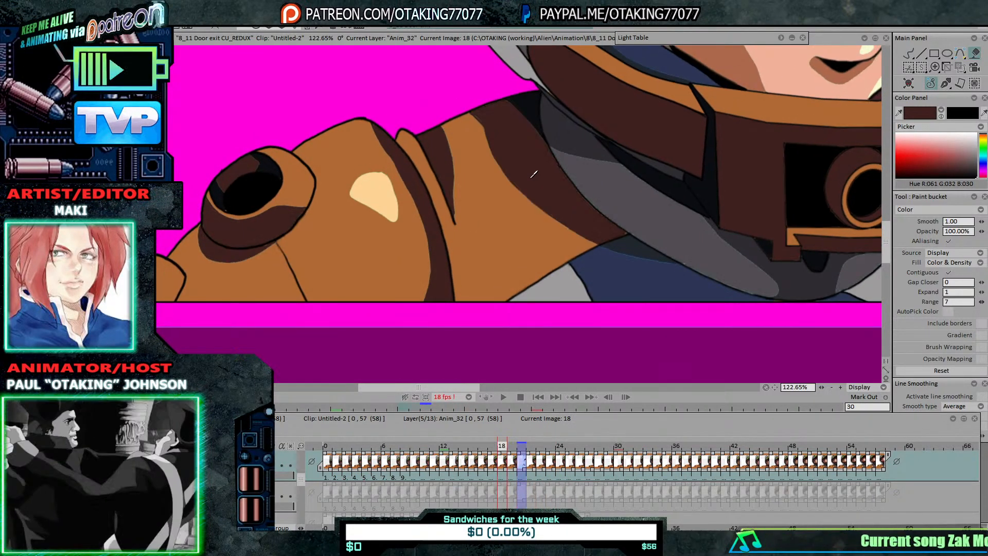
pyautogui.press('Left')
pyautogui.press('Left')
pyautogui.press('Left')
pyautogui.press('Left')
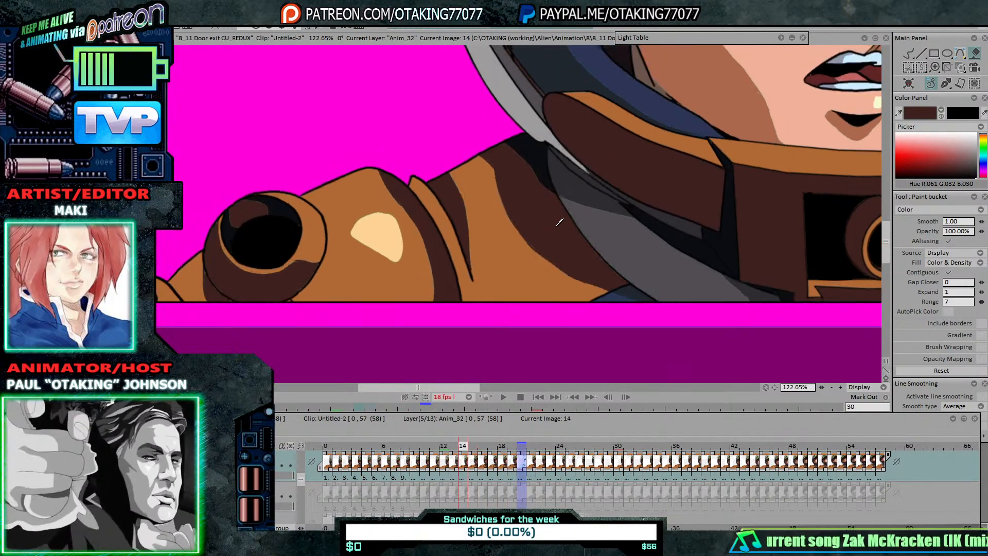
pyautogui.press('Left')
pyautogui.press('Left')
pyautogui.press('Left')
pyautogui.press('Left')
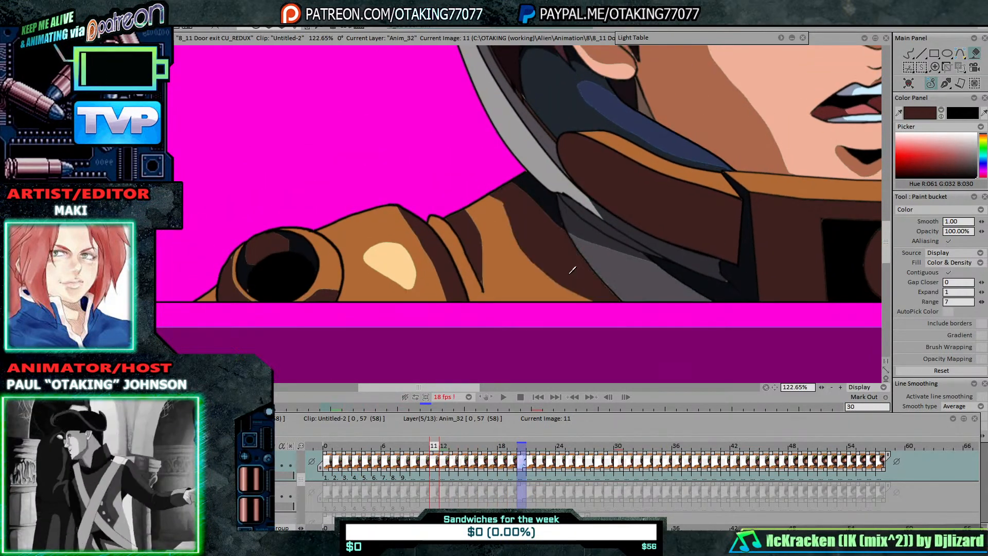
# Step: Finish filling the suit shadow beside the neck ring with dark brown, down to frame 0
pyautogui.press('Left')
pyautogui.press('Left')
pyautogui.press('Left')
pyautogui.press('Left')
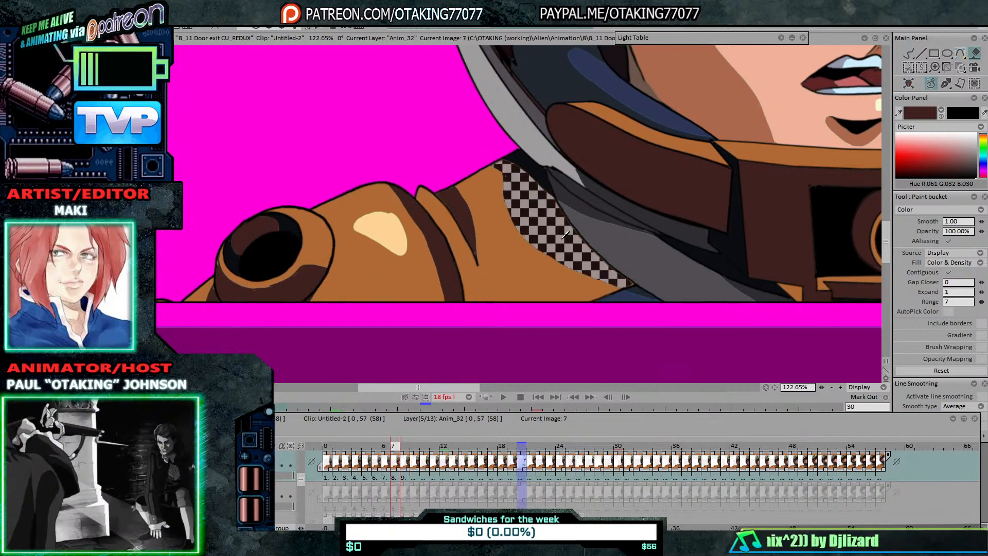
pyautogui.press('Left')
pyautogui.press('Left')
pyautogui.press('Left')
pyautogui.press('Left')
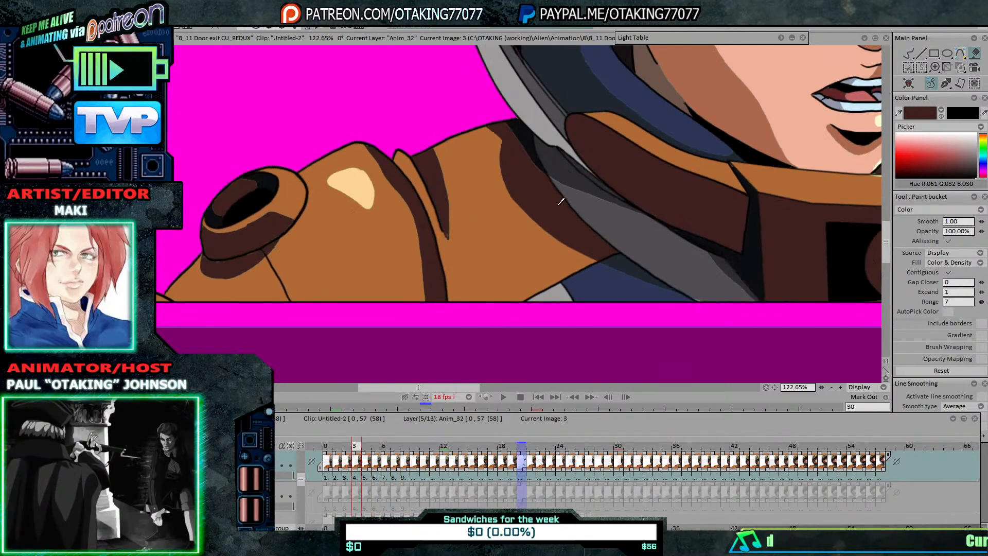
pyautogui.press('Left')
pyautogui.press('Left')
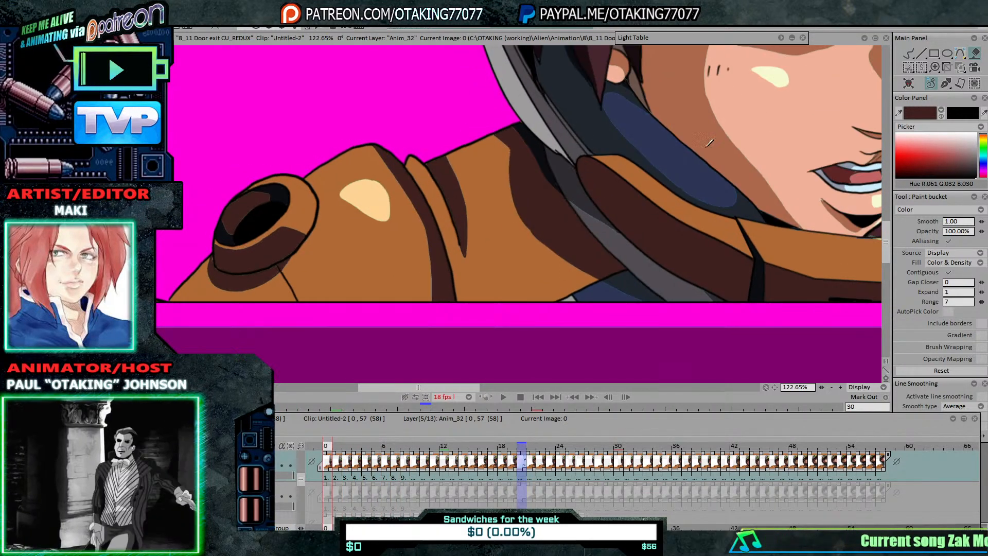
# Step: Touch up the pointed ends of the shaded suit patches with the 4.50 dark brown Pen Brush on frames 4 to 6
pyautogui.click(908, 54)
pyautogui.press('Right')
pyautogui.press('Right')
pyautogui.press('Right')
pyautogui.press('Right')
pyautogui.press('Right')
pyautogui.press('Right')
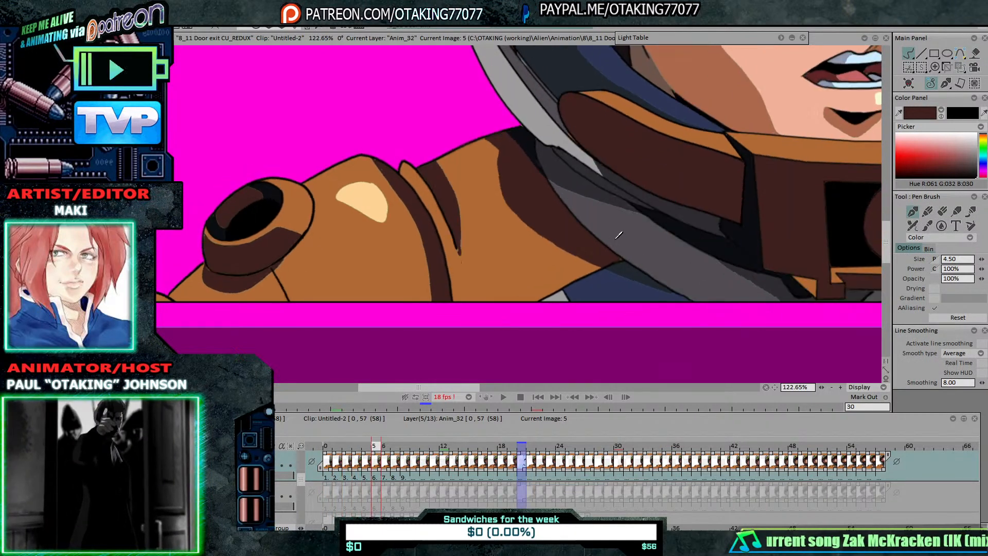
pyautogui.press('Left')
pyautogui.press('Right')
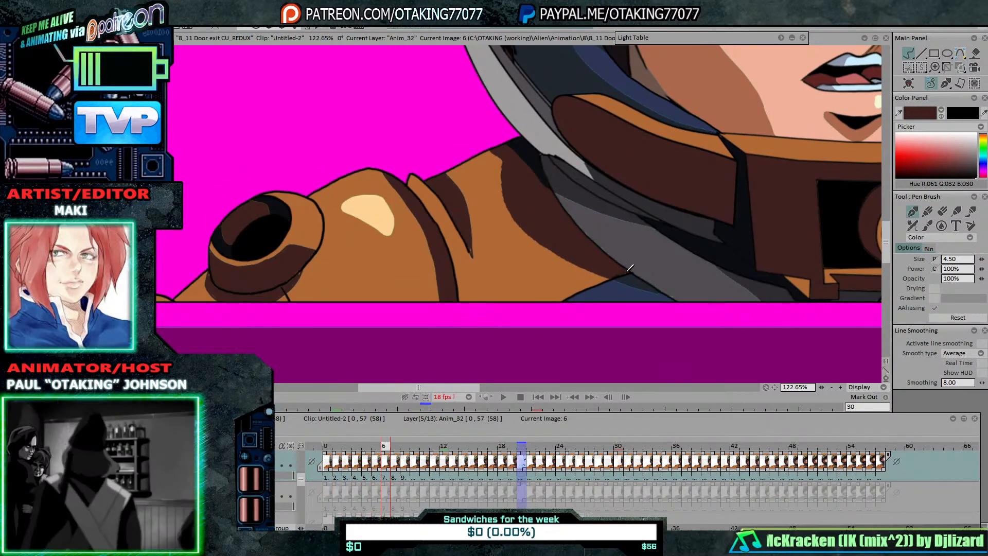
pyautogui.press('Left')
pyautogui.press('Left')
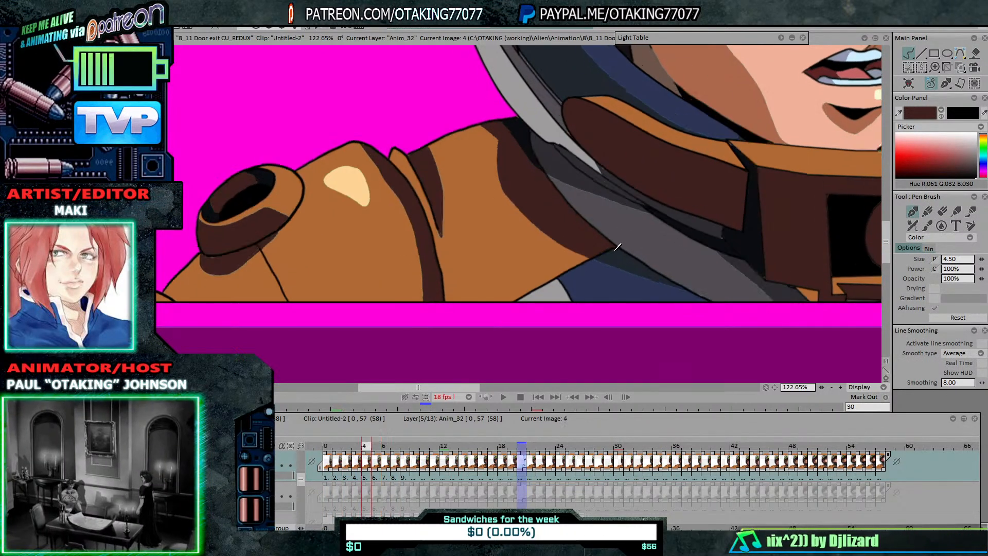
pyautogui.press('Right')
pyautogui.press('Left')
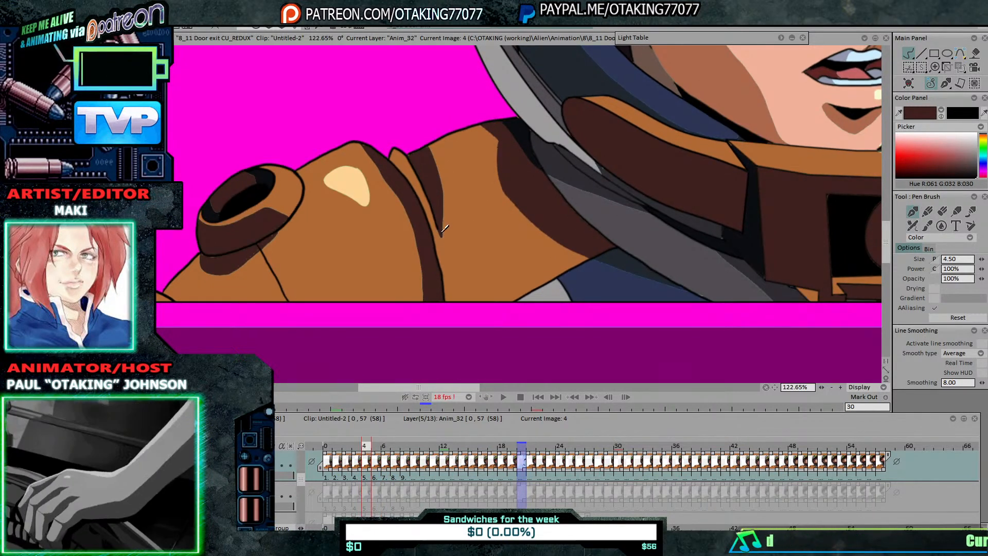
# Step: Touch up the dark brown shadow at the tip of the shoulder crease on frames 4 to 8 with the Pen Brush
pyautogui.press('Right')
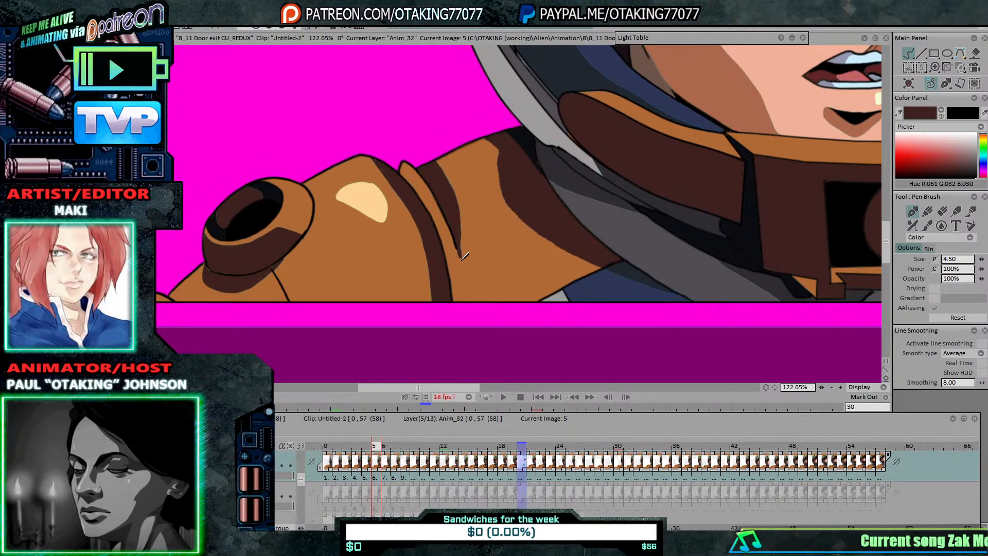
pyautogui.press('Right')
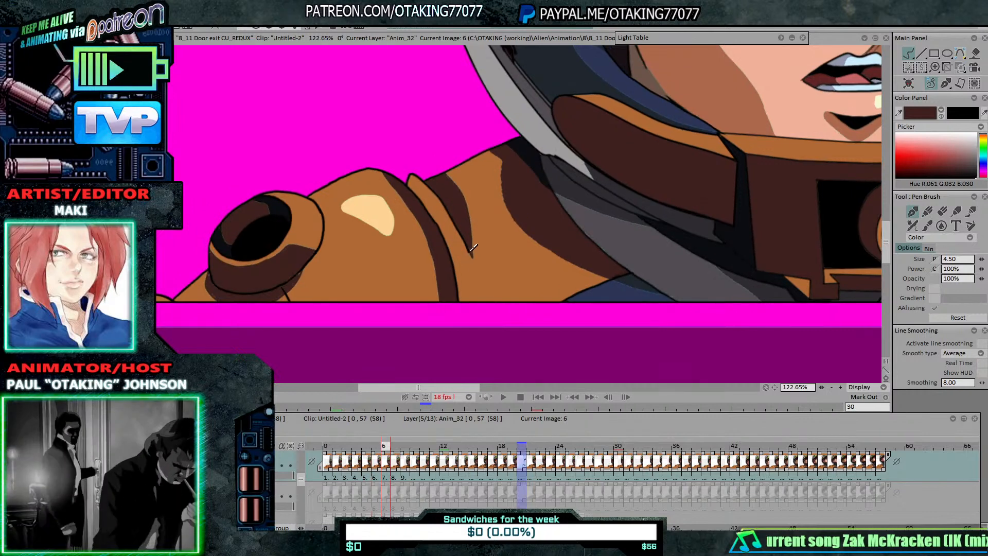
pyautogui.press('Right')
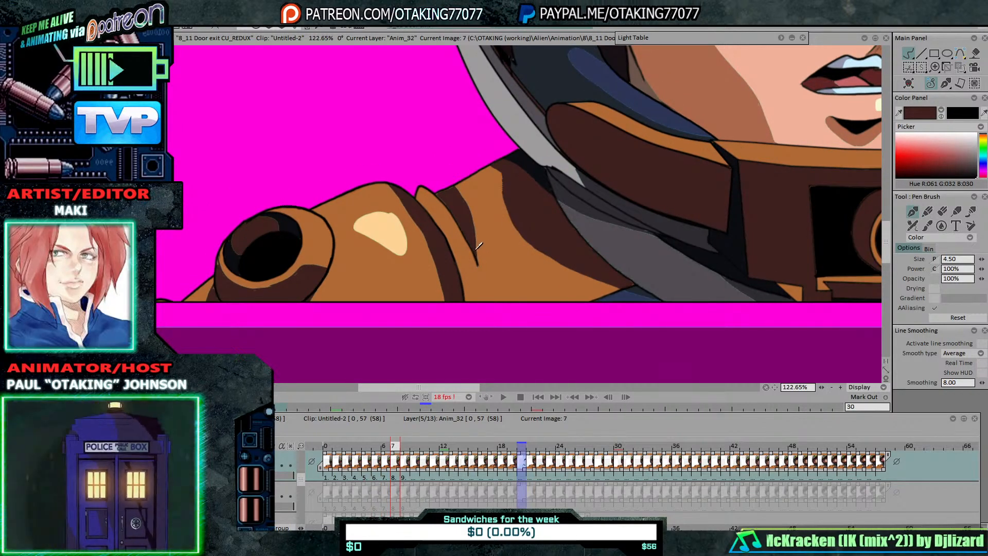
pyautogui.press('Right')
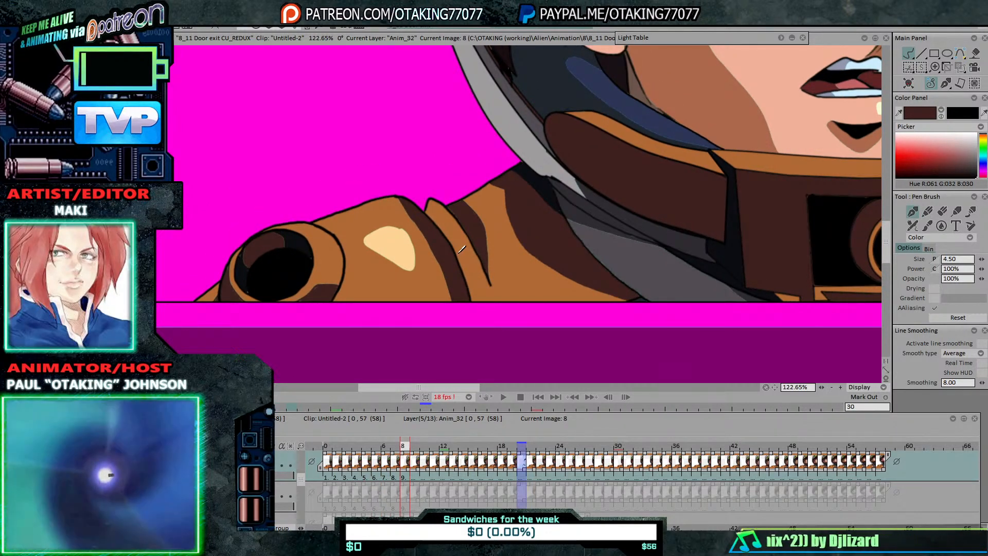
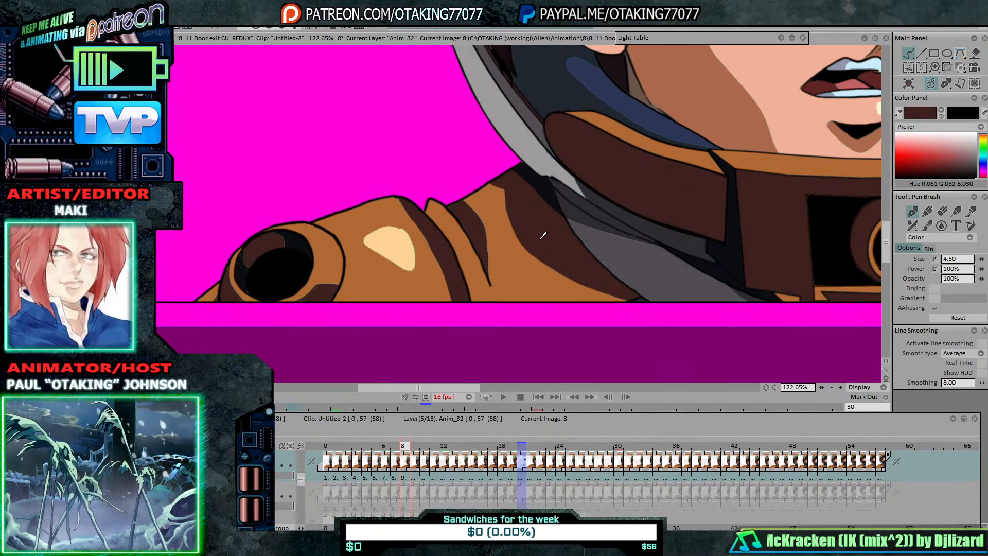
# Step: Pick near-black (R12 G13 B18) from frame 9's shadow beside the neck and bucket-fill that shadow on the frames back to 0
pyautogui.press('Right')
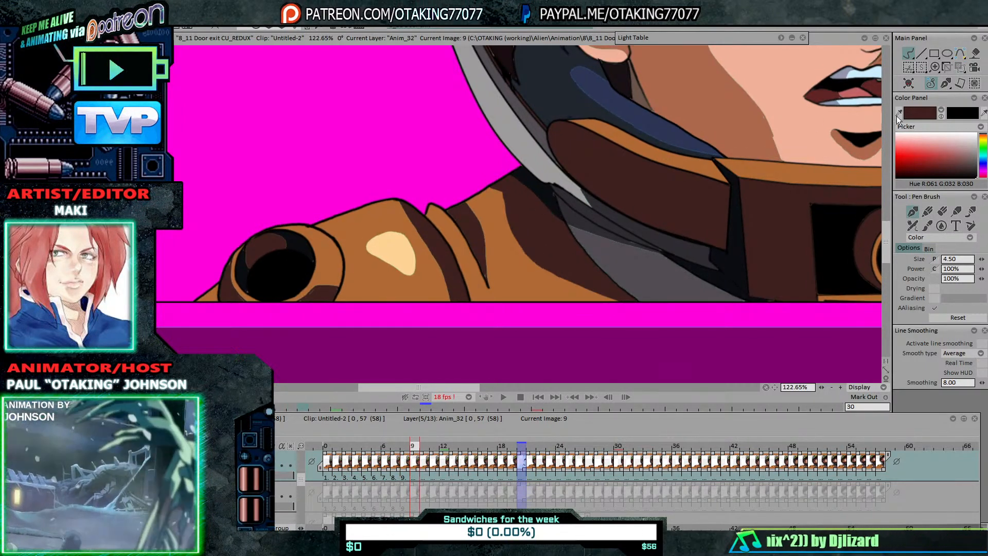
pyautogui.keyDown('ctrl'); pyautogui.click(554, 195); pyautogui.keyUp('ctrl')
pyautogui.click(974, 53)
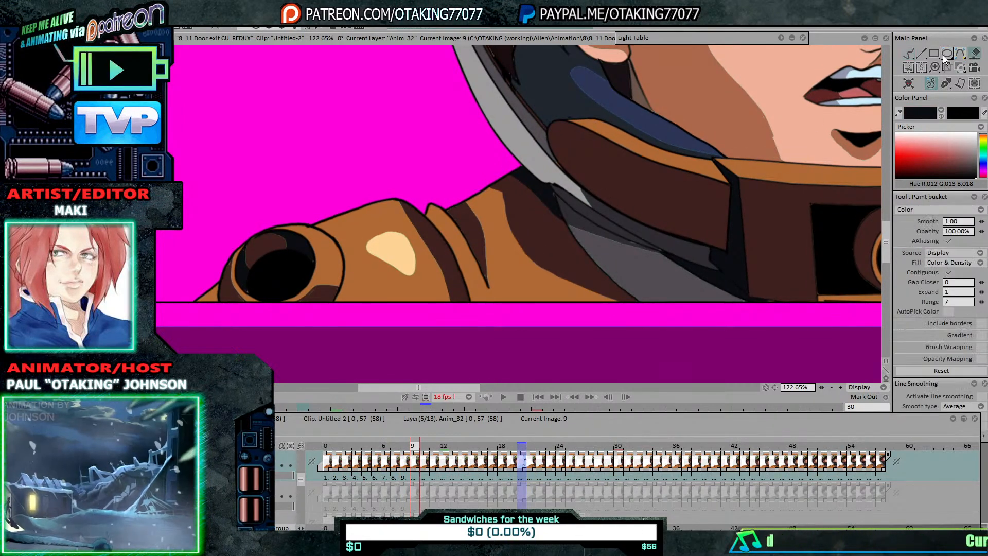
pyautogui.press('Left')
pyautogui.press('Left')
pyautogui.press('Left')
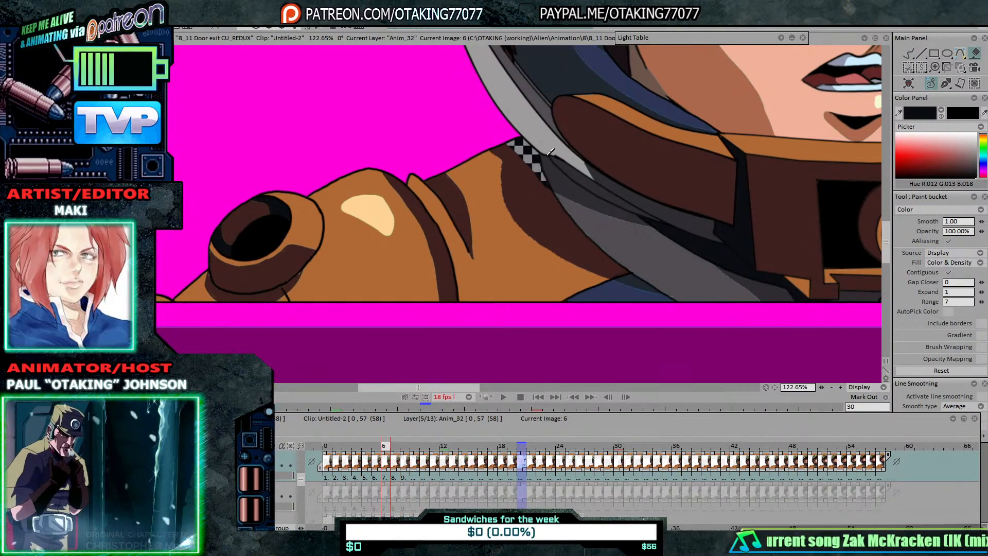
pyautogui.press('Left')
pyautogui.press('Left')
pyautogui.press('Left')
pyautogui.press('Left')
pyautogui.press('Left')
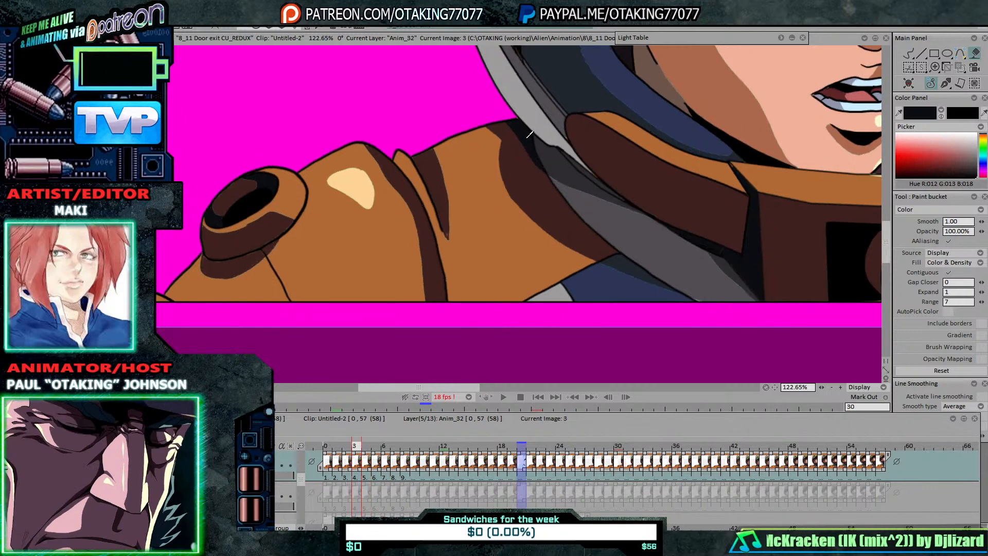
pyautogui.press('Left')
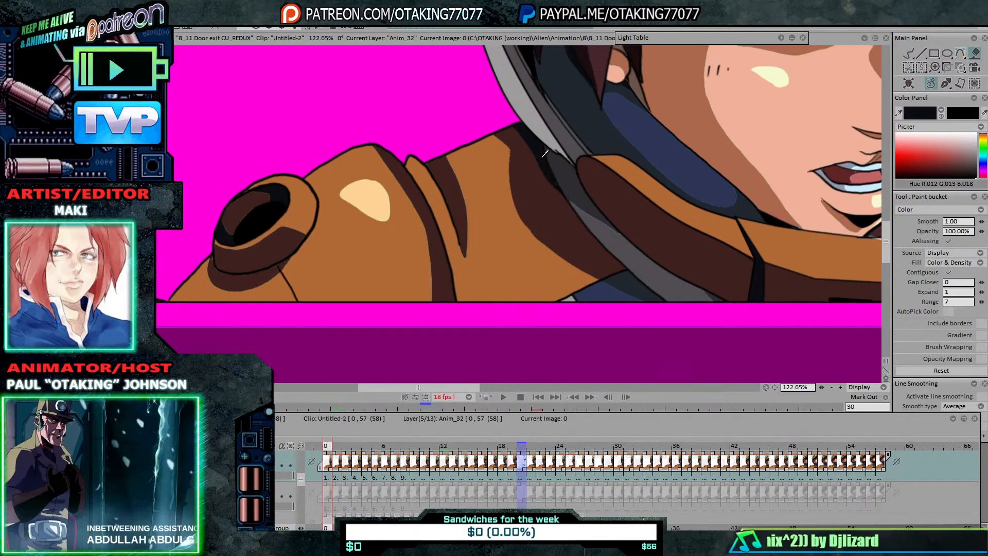
# Step: Return forward from frame 0 and fill the shadow between shoulder and neck with near-black through frame 12
pyautogui.press('Right')
pyautogui.press('Right')
pyautogui.press('Right')
pyautogui.press('Right')
pyautogui.press('Right')
pyautogui.press('Right')
pyautogui.press('Right')
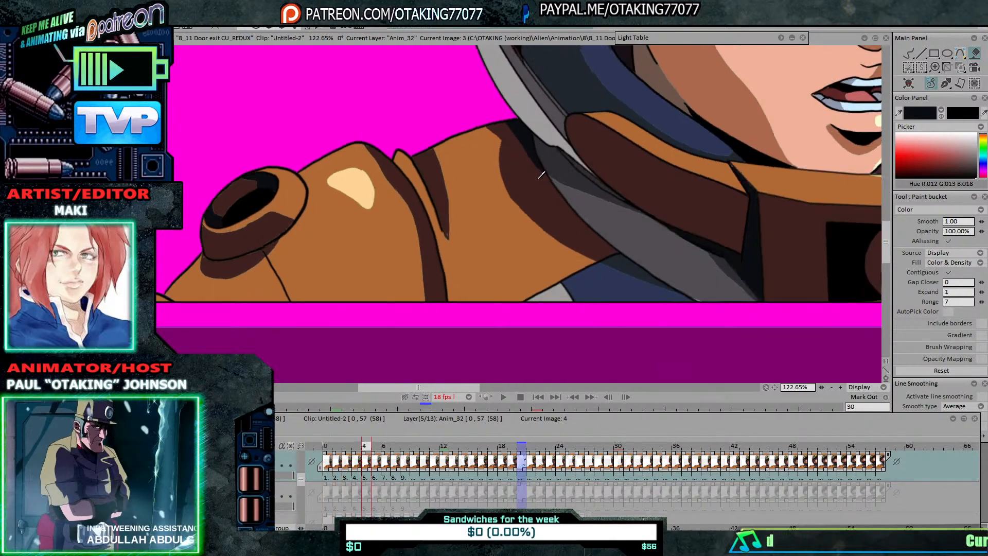
pyautogui.press('Right')
pyautogui.press('Right')
pyautogui.press('Right')
pyautogui.press('Right')
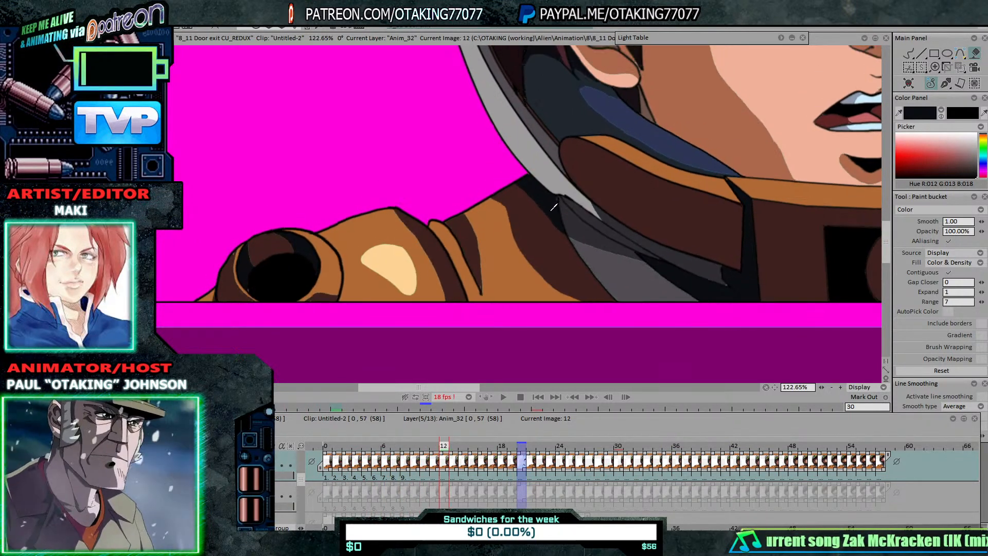
# Step: Fill the shadow where the shoulder meets the helmet's neck with near-black on frames 13 to 18
pyautogui.press('Right')
pyautogui.press('Right')
pyautogui.press('Right')
pyautogui.press('Right')
pyautogui.press('Right')
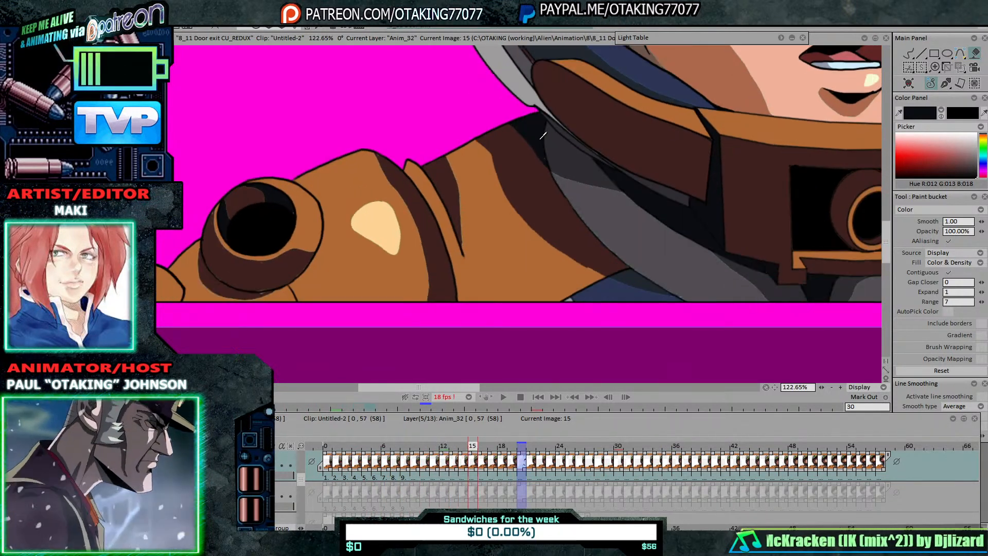
pyautogui.press('Right')
pyautogui.press('Right')
pyautogui.press('Right')
pyautogui.press('Right')
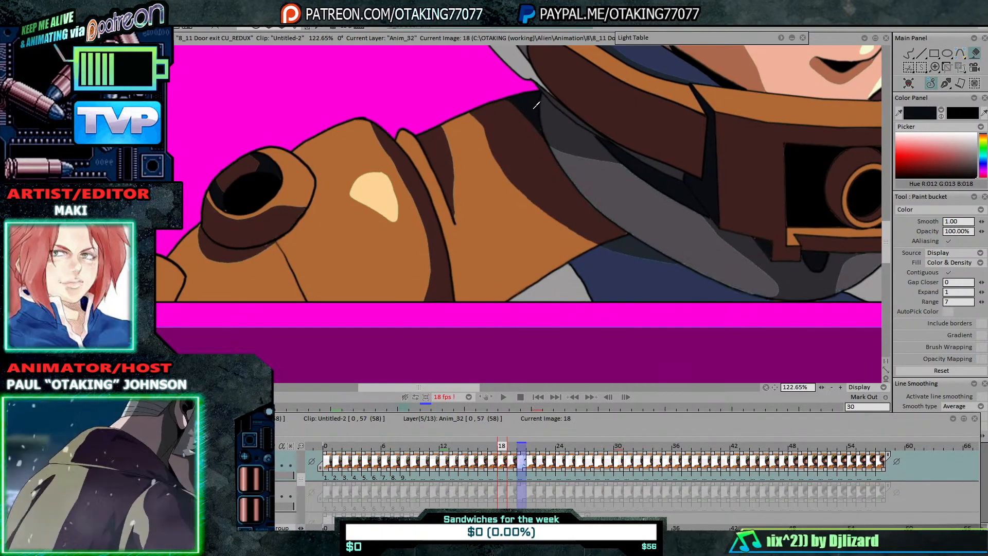
# Step: Fill the small shadow between the shoulder and the grey neck piece with near-black on frames 19 to 27
pyautogui.press('Right')
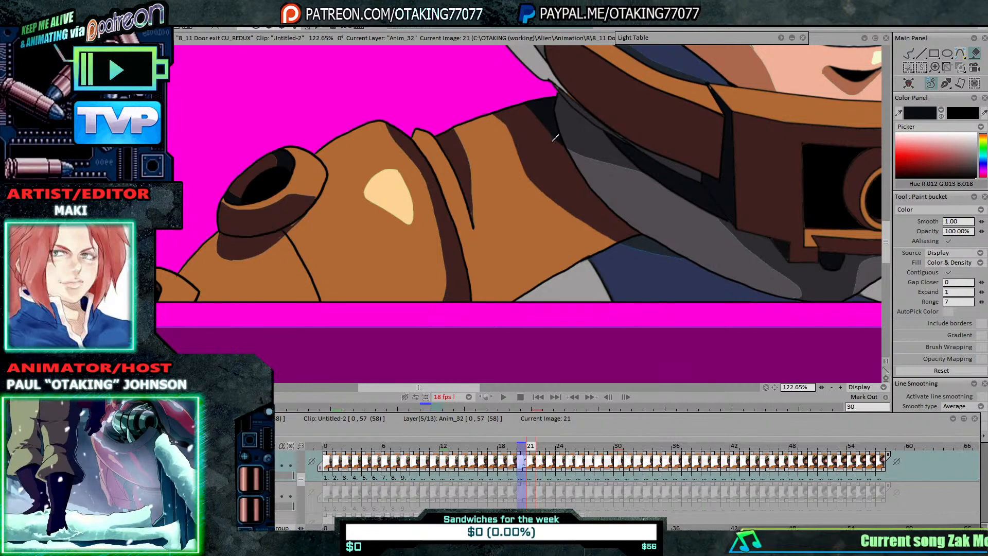
pyautogui.press('Right')
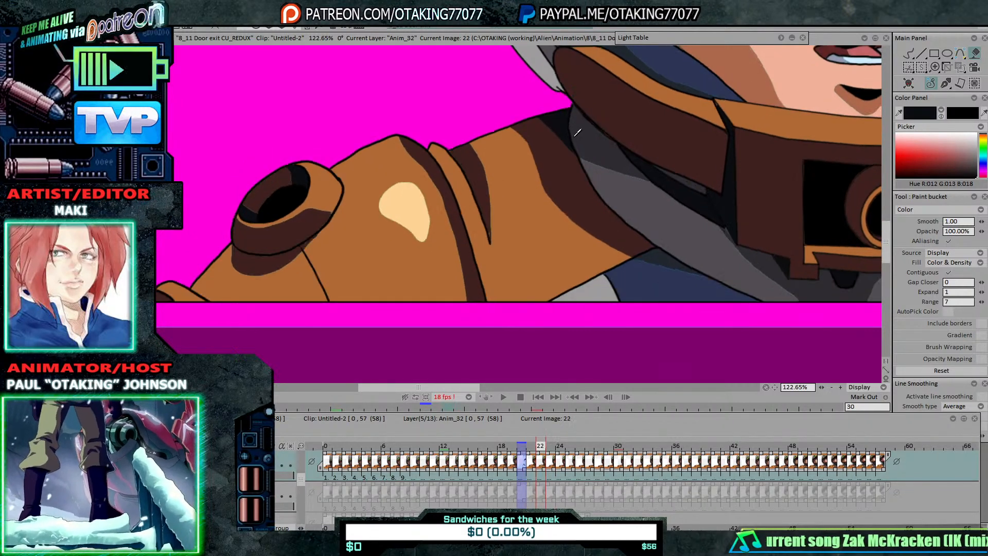
pyautogui.press('Right')
pyautogui.press('Right')
pyautogui.press('Right')
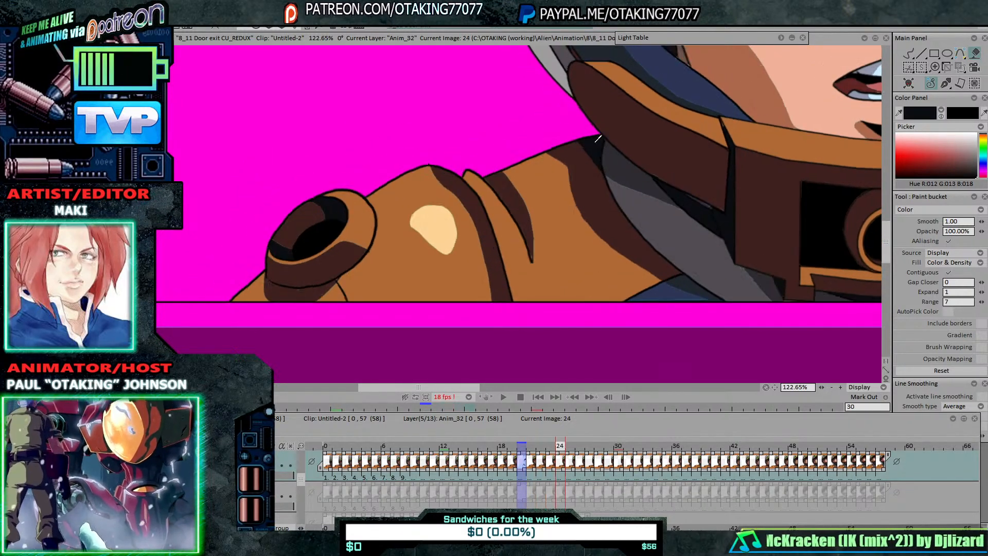
pyautogui.press('Right')
pyautogui.press('Right')
pyautogui.press('Right')
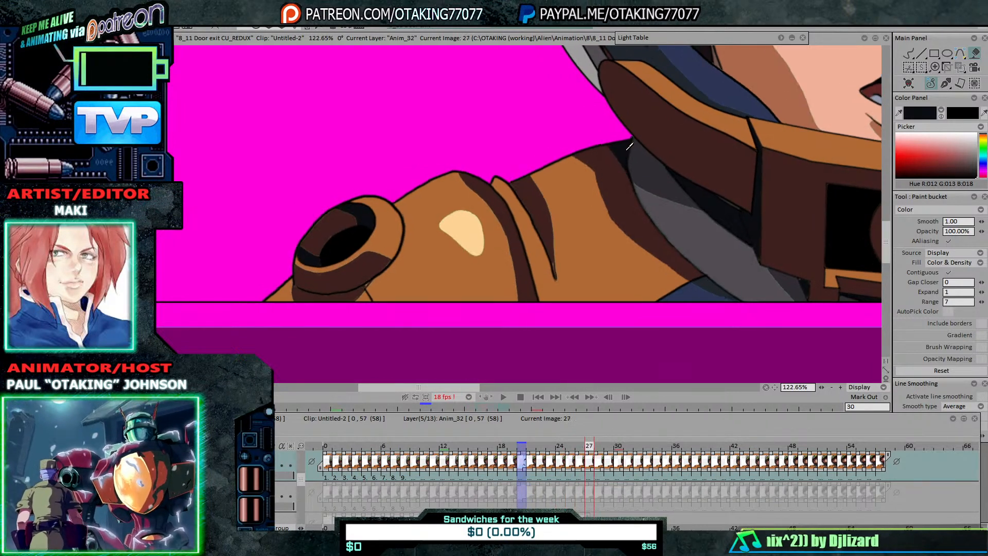
# Step: Fill the near-black shadow at the shoulder's upper end beside the neck on frames 28 to 38
pyautogui.press('Right')
pyautogui.press('Right')
pyautogui.press('Right')
pyautogui.press('Right')
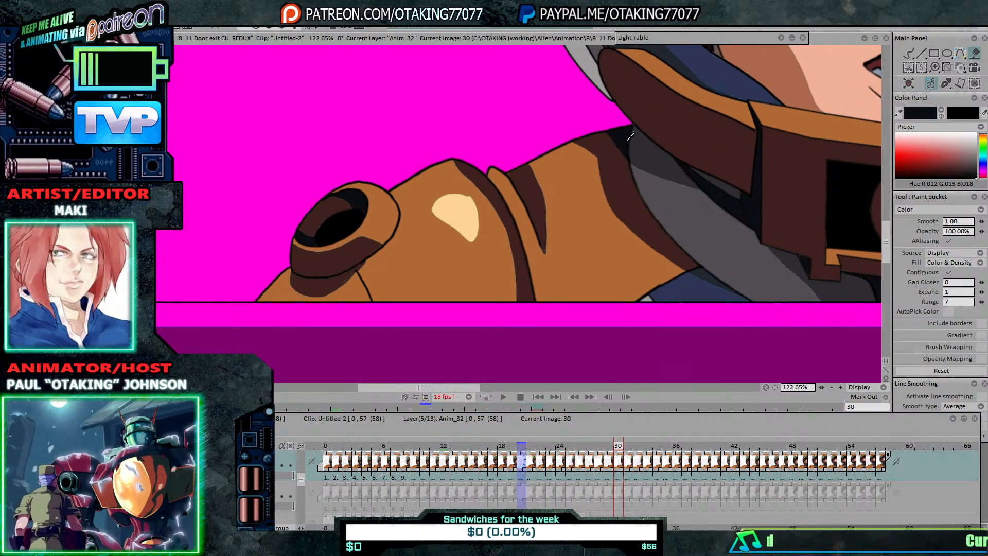
pyautogui.press('Right')
pyautogui.press('Right')
pyautogui.press('Right')
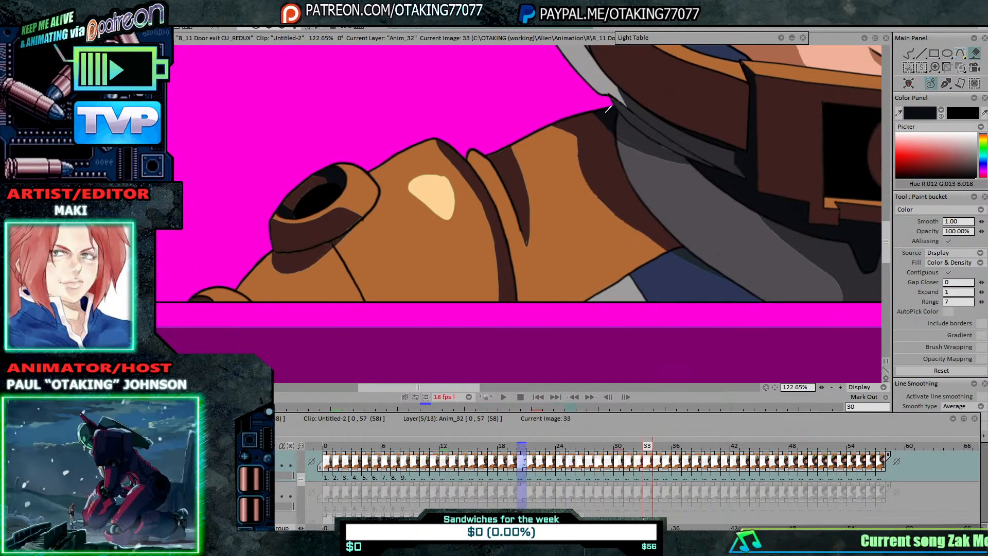
pyautogui.press('Right')
pyautogui.press('Right')
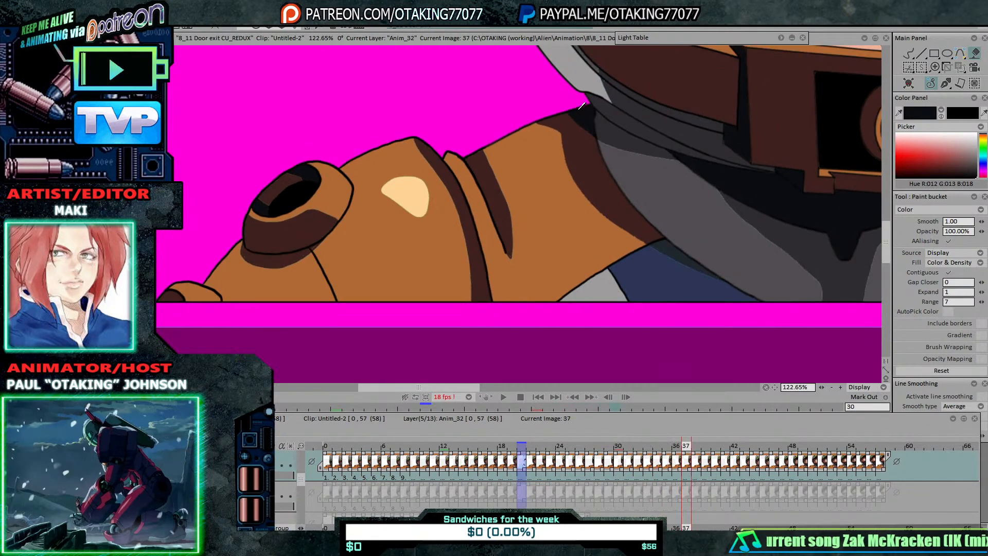
pyautogui.press('Right')
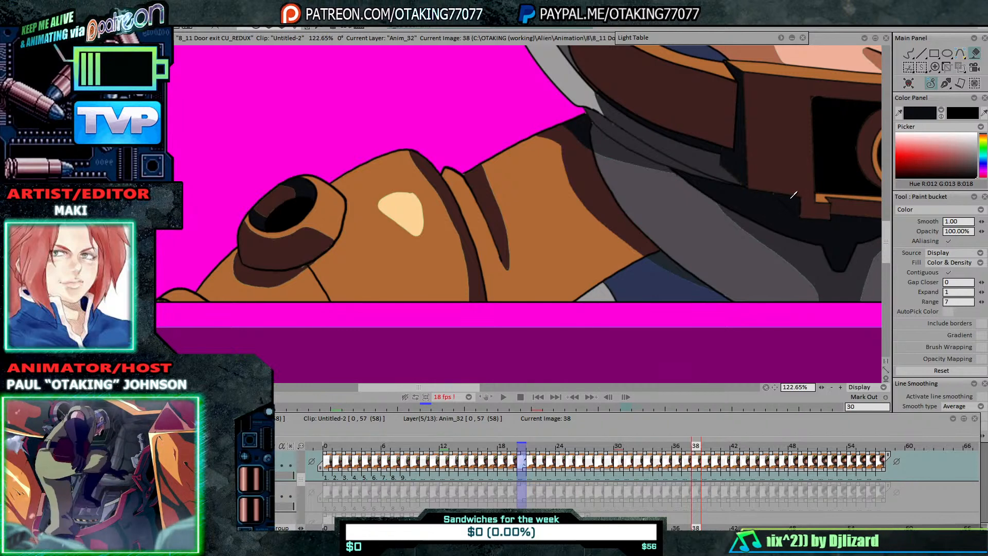
# Step: Go to frame 39 and check the near-black shadow beneath the helmet collar and its front block
pyautogui.press('Right')
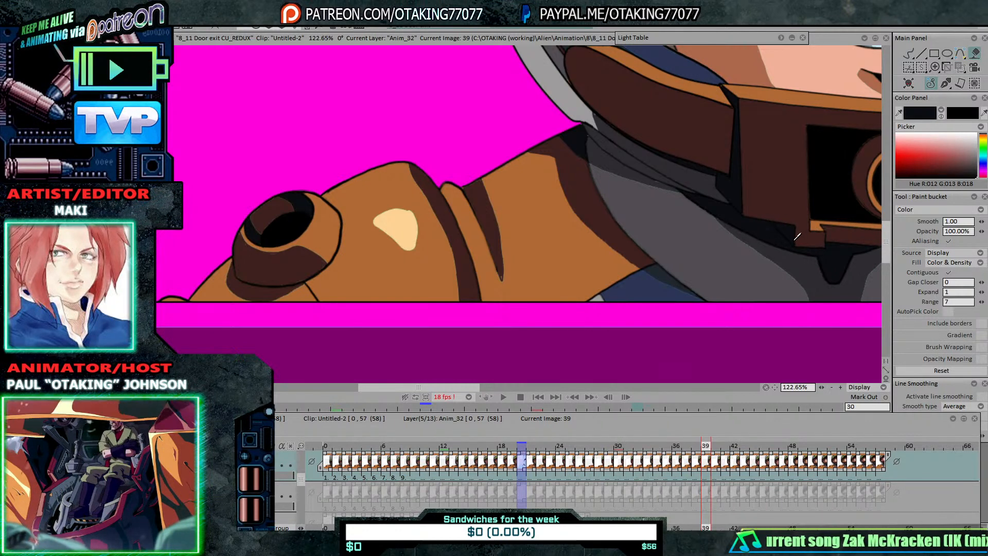
pyautogui.scroll(-1, 790, 241)
pyautogui.moveTo(812, 246); pyautogui.dragTo(679, 232)
pyautogui.scroll(3, 679, 232)
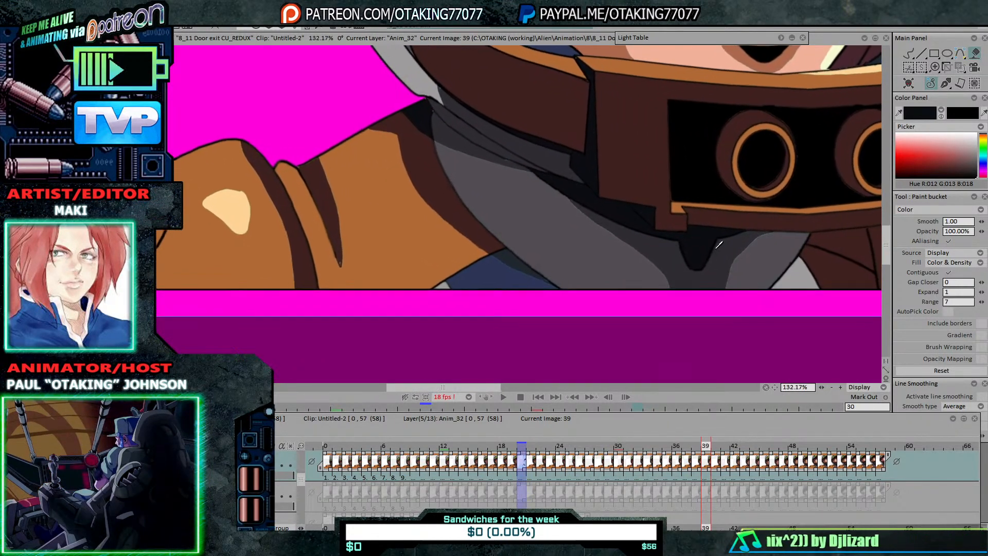
pyautogui.scroll(-4, 728, 247)
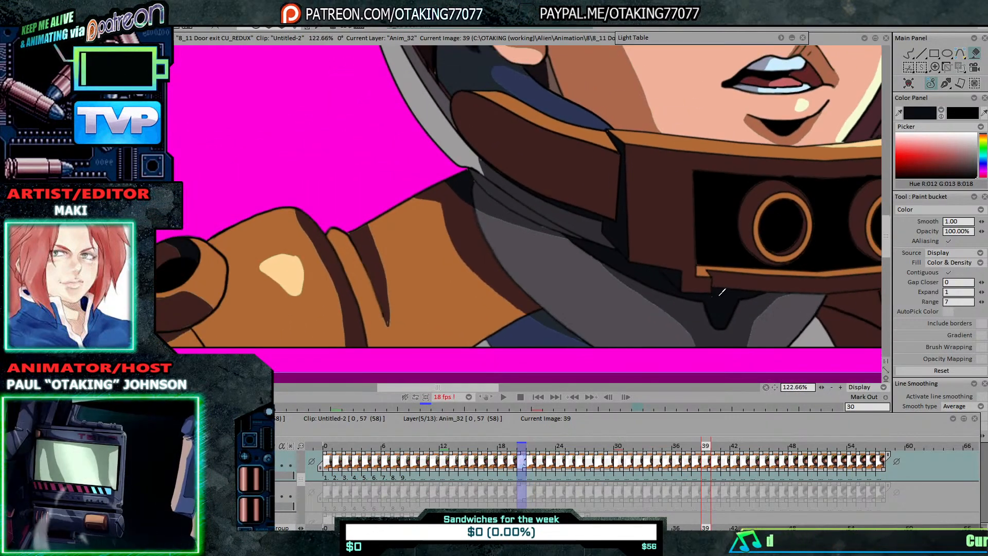
pyautogui.moveTo(727, 290); pyautogui.dragTo(714, 288)
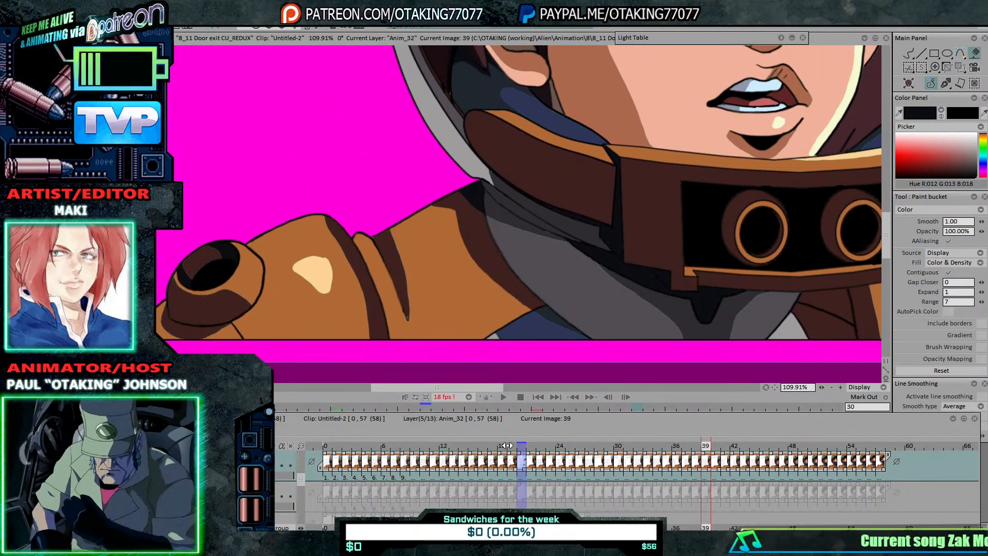
# Step: From frame 20, pick dark slate (R34 G37 B47) and bucket-fill the blue suit's shadow below the neck through frame 26
pyautogui.click(521, 446)
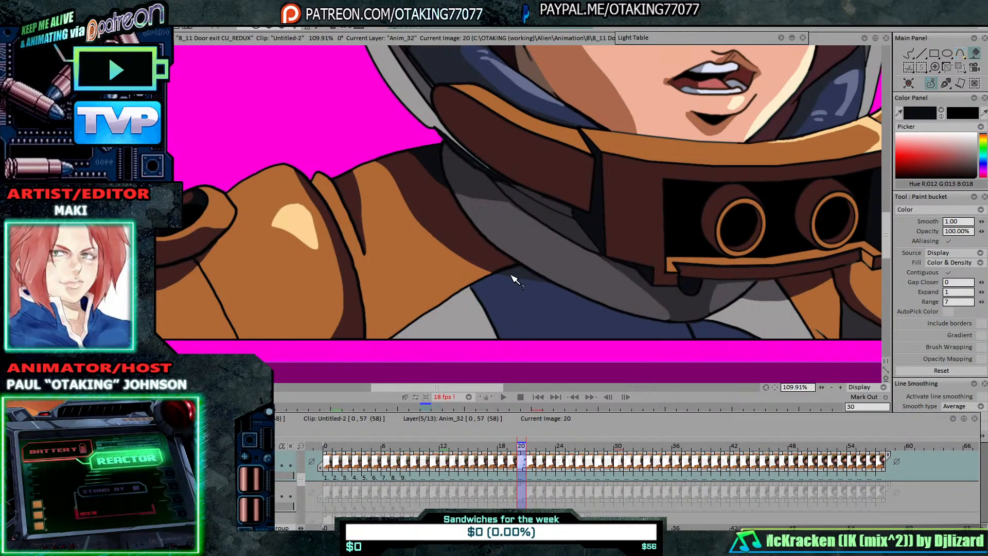
pyautogui.press('Right')
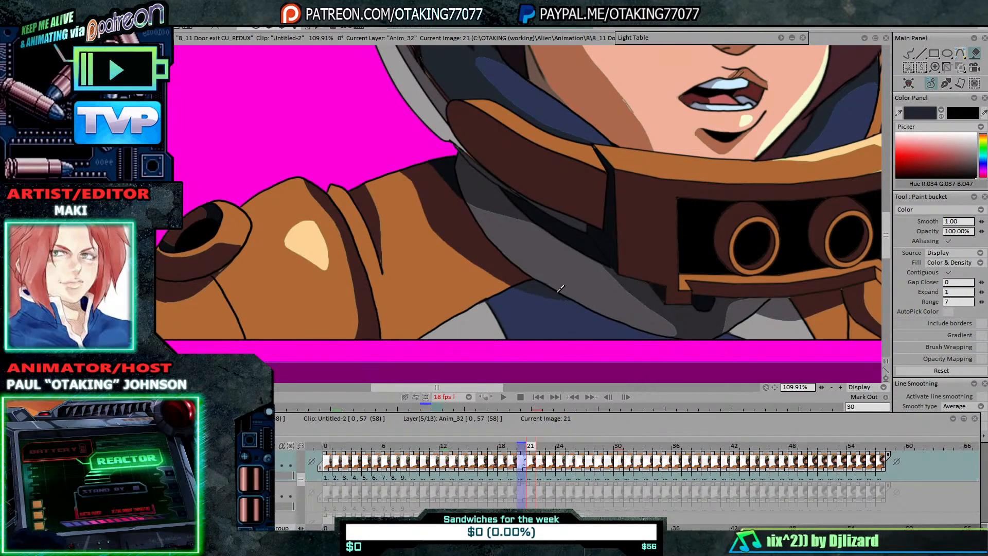
pyautogui.press('Right')
pyautogui.press('Right')
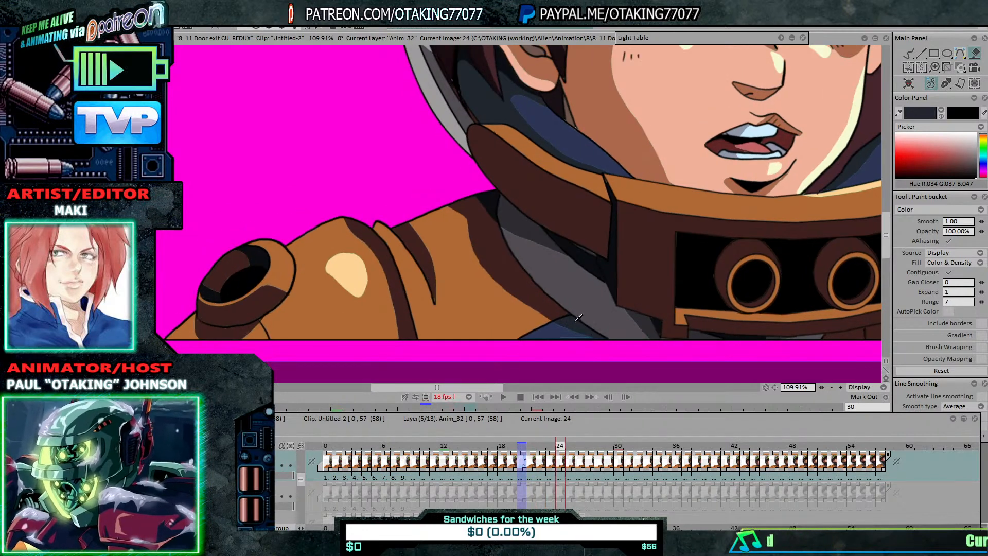
pyautogui.press('Right')
pyautogui.press('Right')
pyautogui.press('Right')
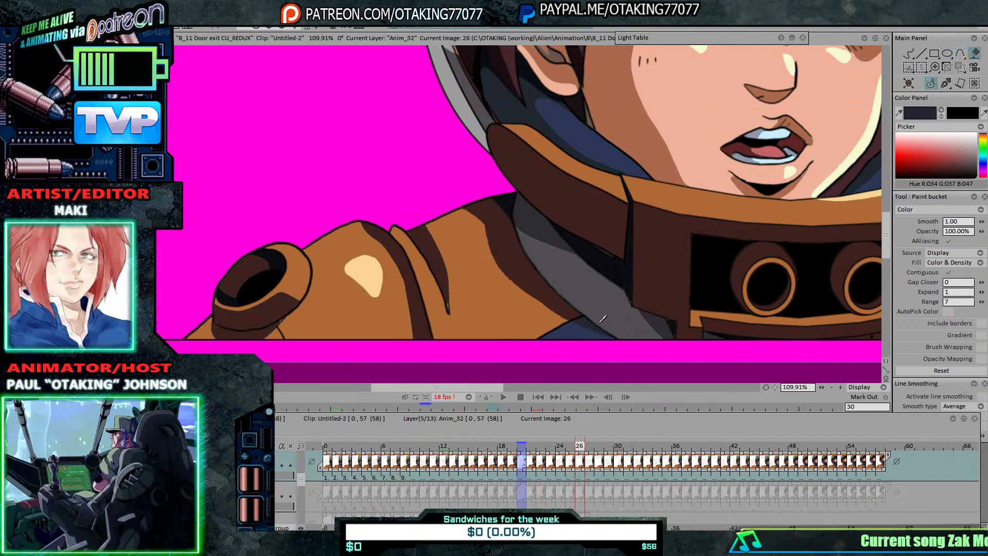
# Step: Fill the shadow on the blue suit beneath the grey neck piece with dark slate on frames 27 to 33
pyautogui.press('Right')
pyautogui.press('Right')
pyautogui.press('Right')
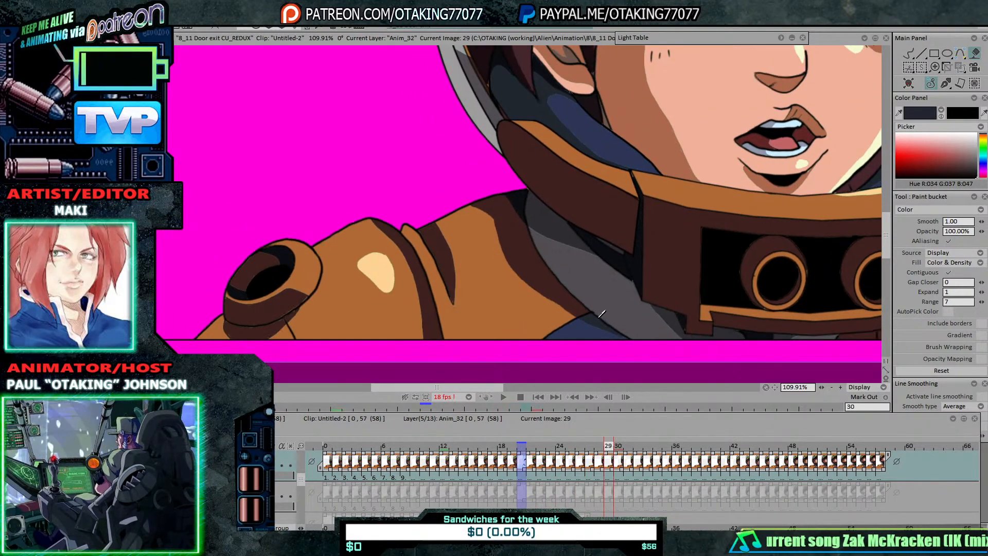
pyautogui.press('Right')
pyautogui.press('Right')
pyautogui.press('Right')
pyautogui.press('Right')
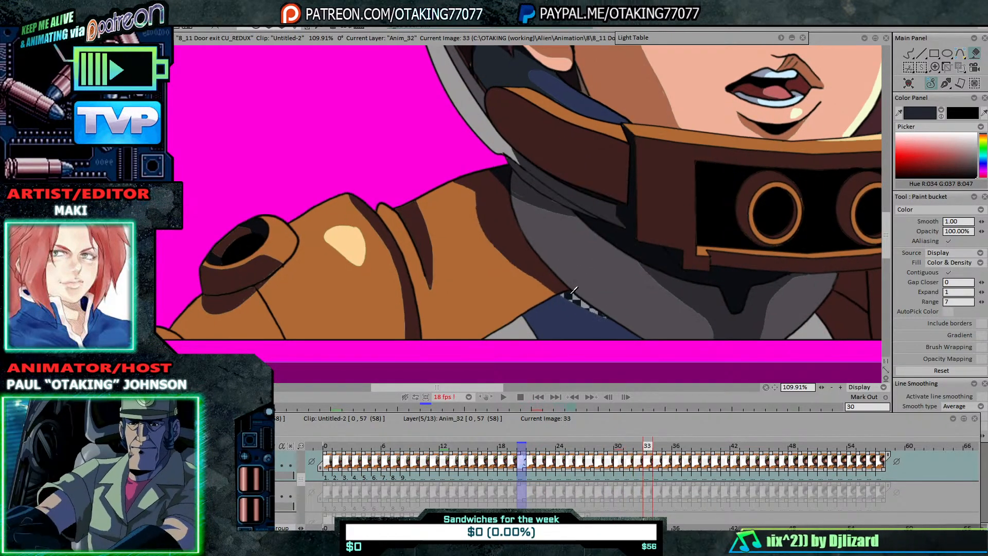
# Step: Fill the blue suit's shadow along the neck edge with dark slate on frames 34 to 41
pyautogui.press('Right')
pyautogui.press('Right')
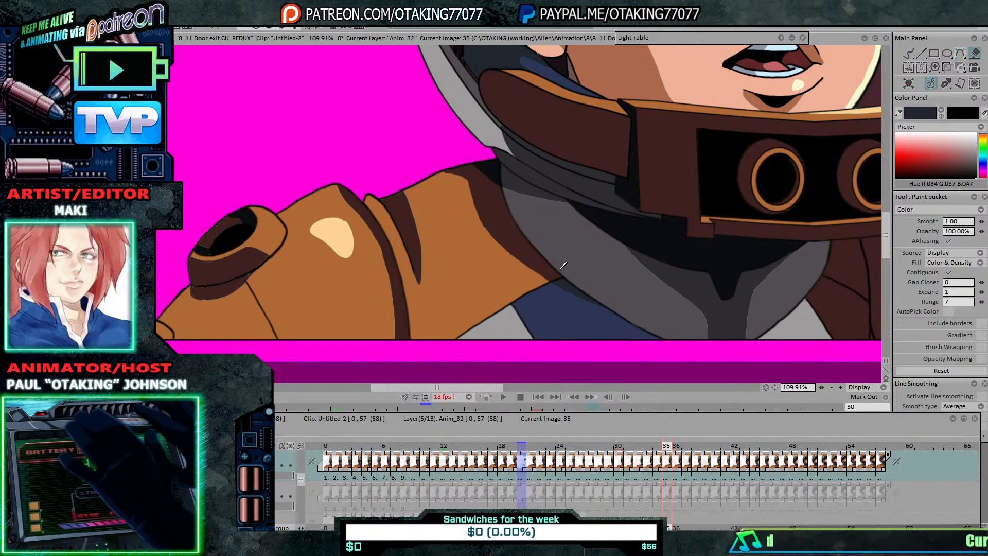
pyautogui.press('Right')
pyautogui.press('Right')
pyautogui.press('Right')
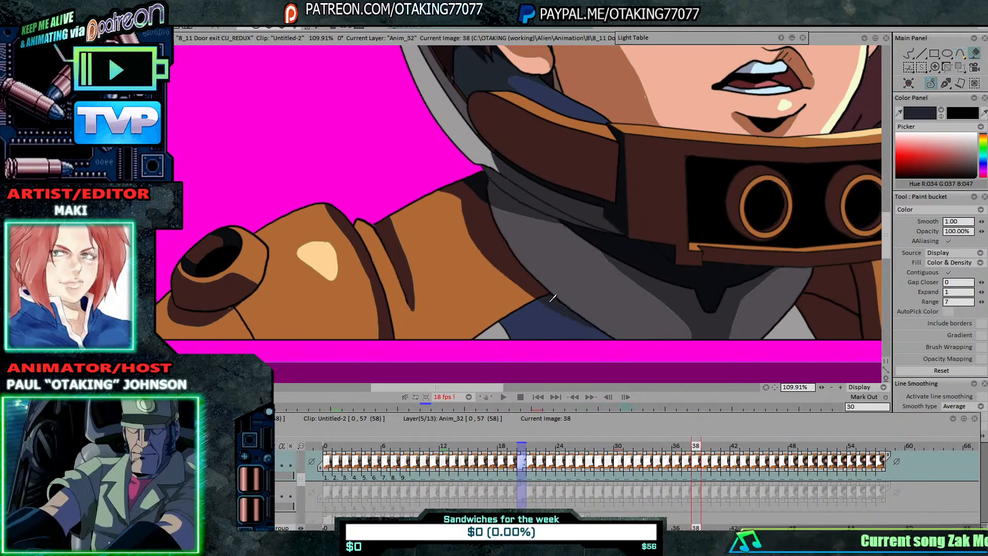
pyautogui.press('Right')
pyautogui.press('Right')
pyautogui.press('Right')
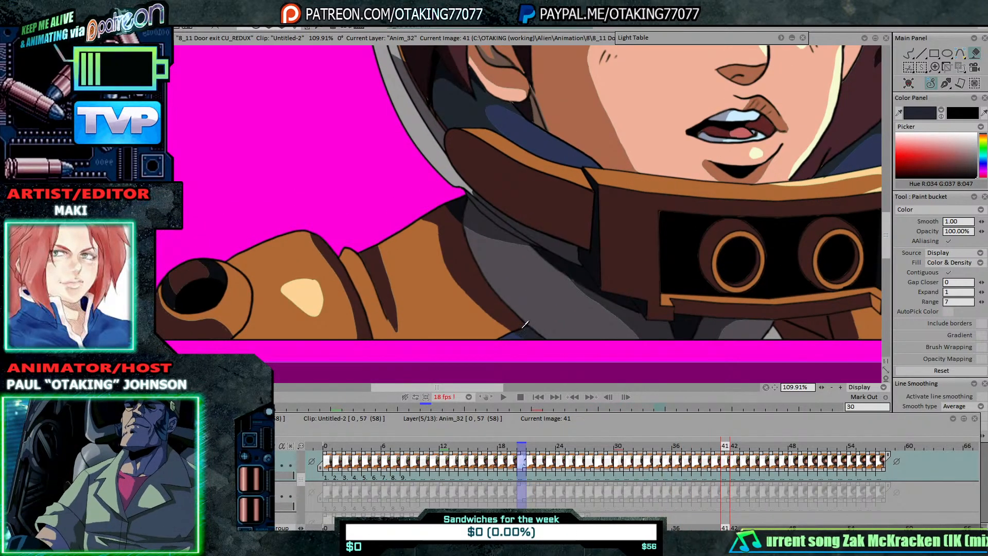
# Step: Fill the blue suit's shadow beneath the grey neck piece with dark slate on frames 42 to 50
pyautogui.press('Right')
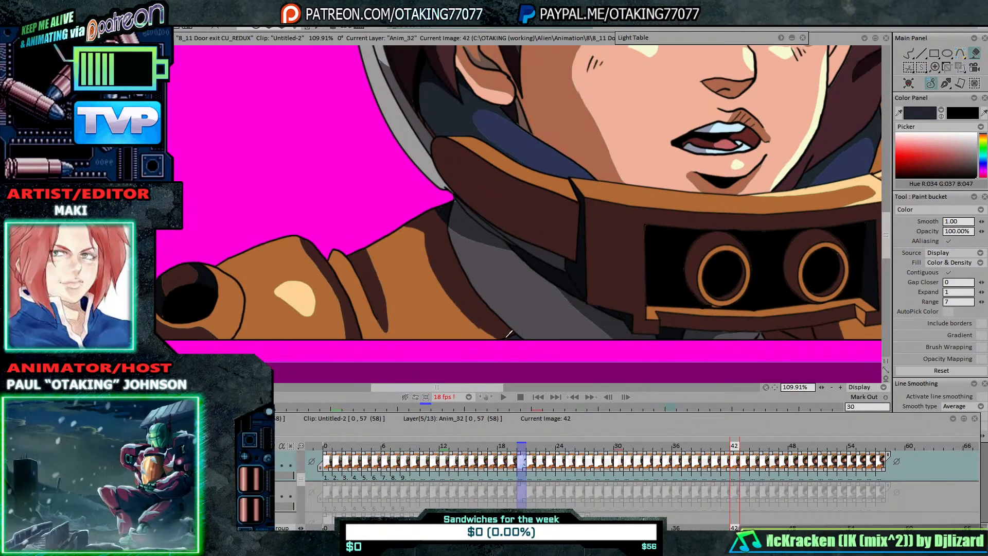
pyautogui.press('Right')
pyautogui.press('Right')
pyautogui.press('Right')
pyautogui.press('Right')
pyautogui.press('Right')
pyautogui.press('Right')
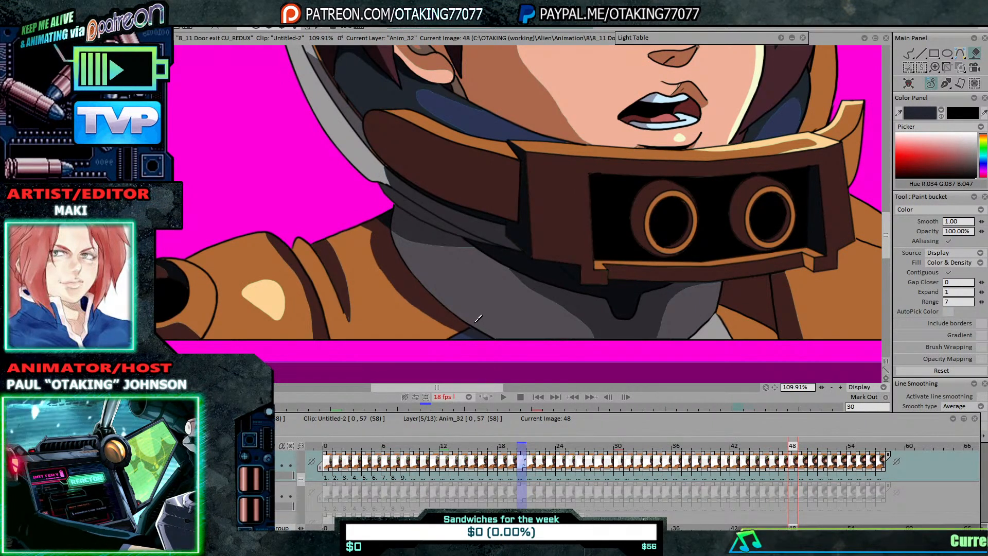
pyautogui.press('Right')
pyautogui.press('Right')
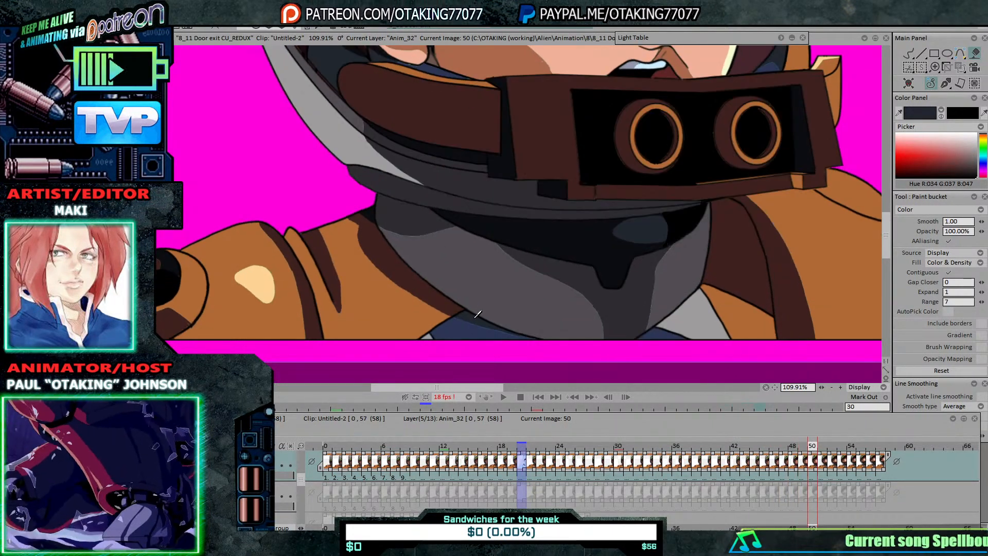
# Step: Fill the remaining blue suit shadow along the neck edge with dark slate on frames 51 to 57
pyautogui.press('Right')
pyautogui.press('Right')
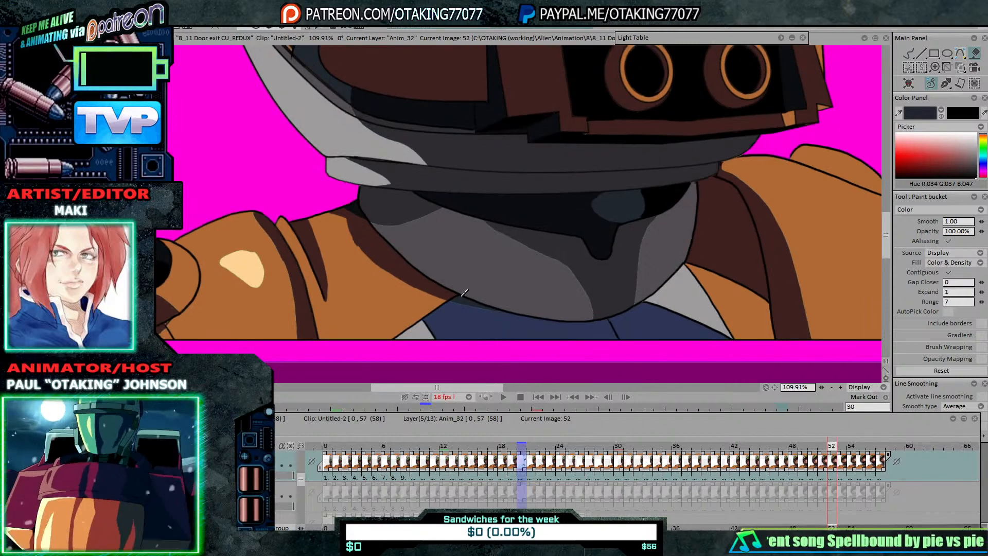
pyautogui.press('Right')
pyautogui.click(462, 288)
pyautogui.press('Right')
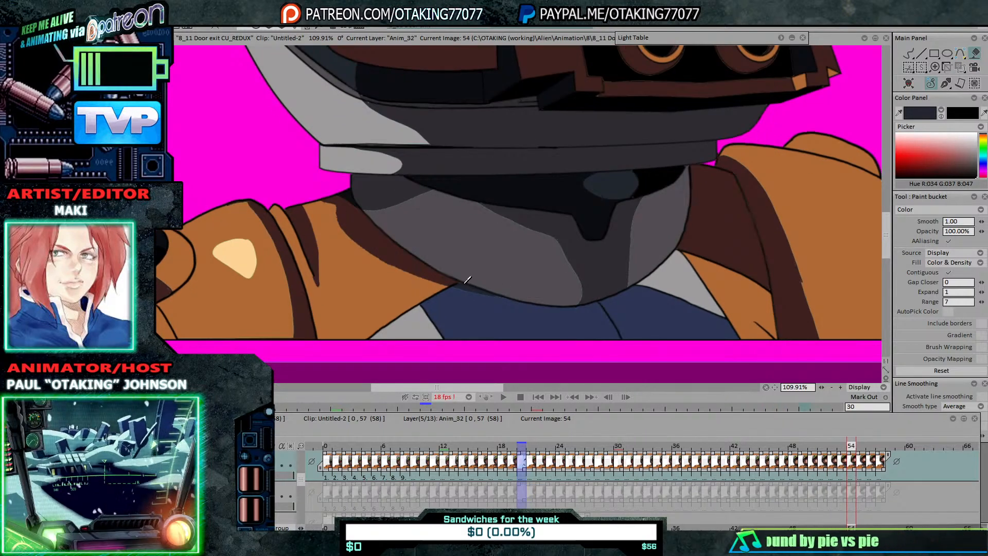
pyautogui.press('Right')
pyautogui.press('Right')
pyautogui.press('Right')
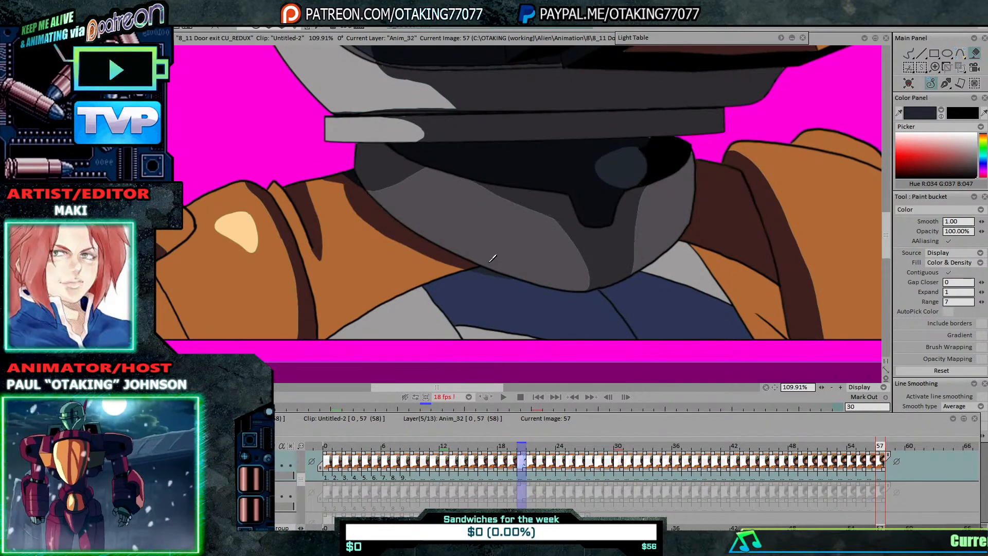
pyautogui.press('Right')
# Step: Step back from frame 57 to frame 29 and check the blue suit's shadow beneath the neck piece
pyautogui.press('Left')
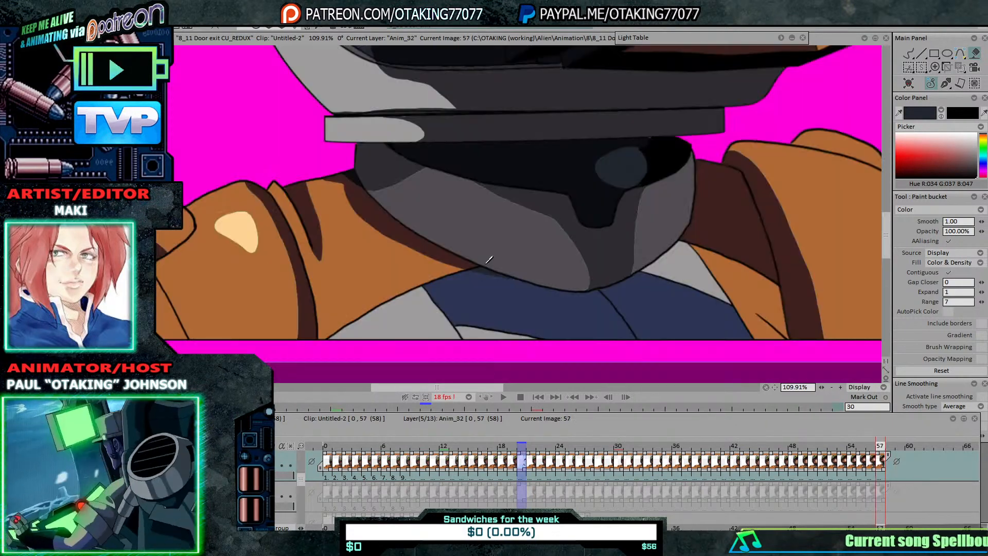
pyautogui.press('Left')
pyautogui.press('Left')
pyautogui.press('Left')
pyautogui.press('Left')
pyautogui.press('Left')
pyautogui.press('Left')
pyautogui.press('Left')
pyautogui.press('Left')
pyautogui.press('Left')
pyautogui.press('Left')
pyautogui.press('Left')
pyautogui.press('Left')
pyautogui.press('Left')
pyautogui.press('Left')
pyautogui.press('Left')
pyautogui.press('Left')
pyautogui.press('Left')
pyautogui.press('Left')
pyautogui.press('Left')
pyautogui.press('Left')
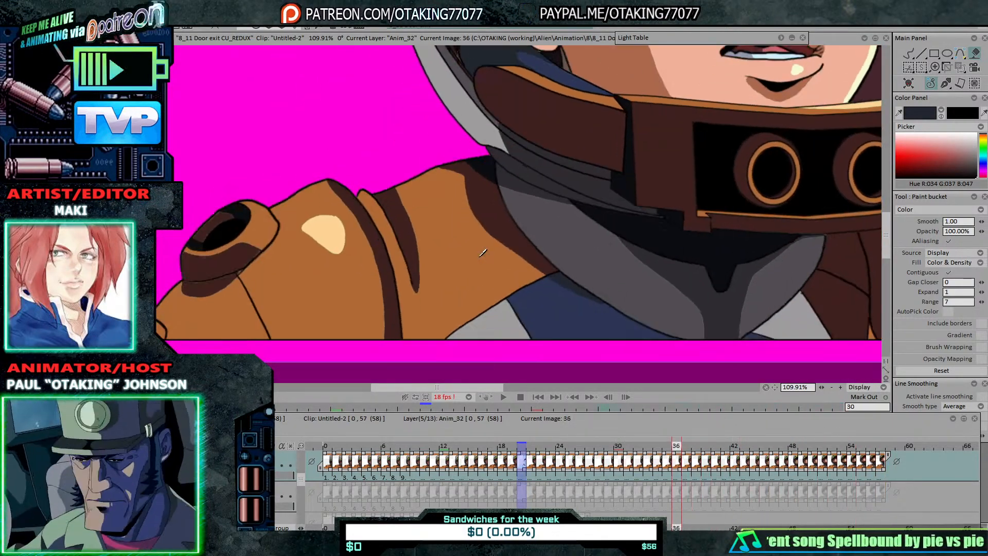
pyautogui.press('Left')
pyautogui.press('Left')
pyautogui.press('Left')
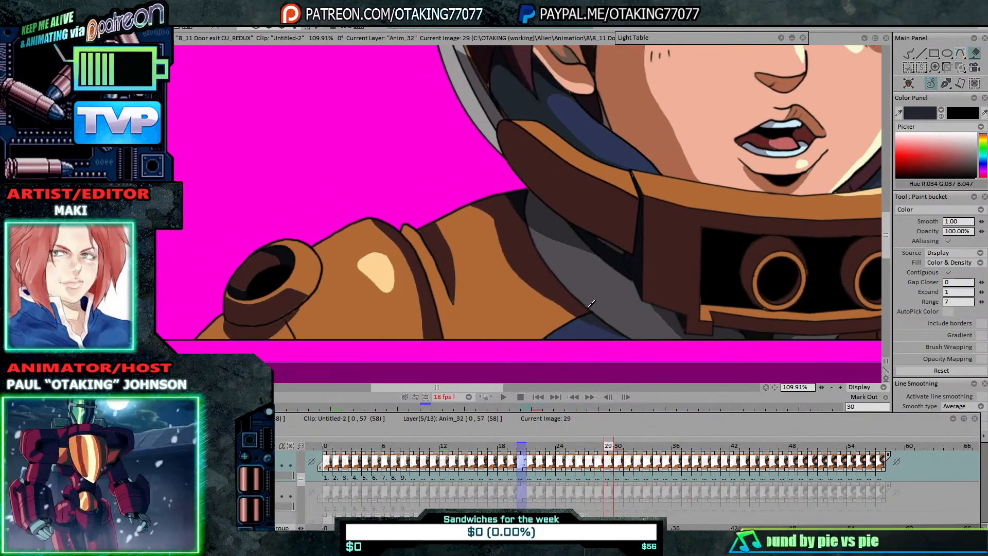
# Step: Touch up the tip of the blue suit's shadow along the neck line on frames 32 to 29 with the size 4.50 Pen Brush
pyautogui.press('Right')
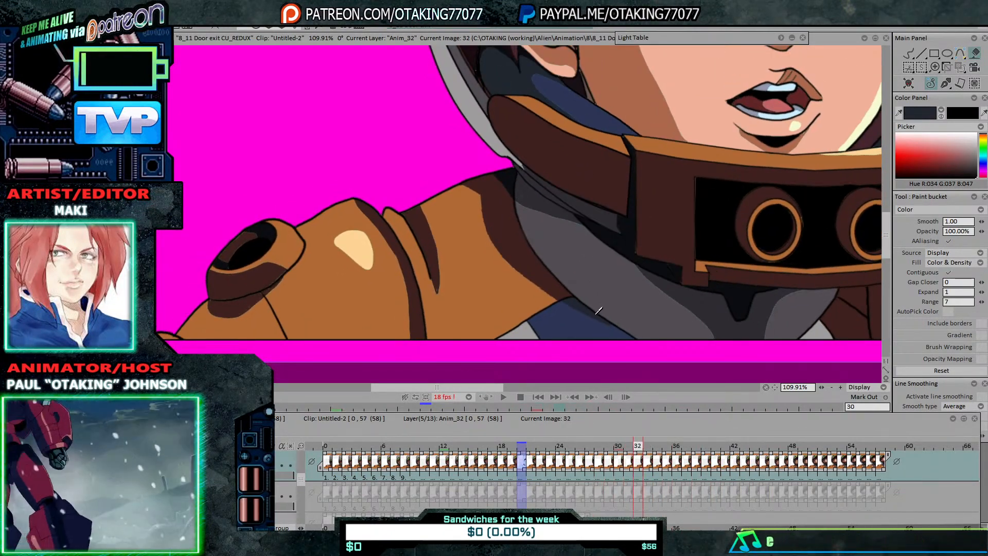
pyautogui.scroll(3, 598, 310)
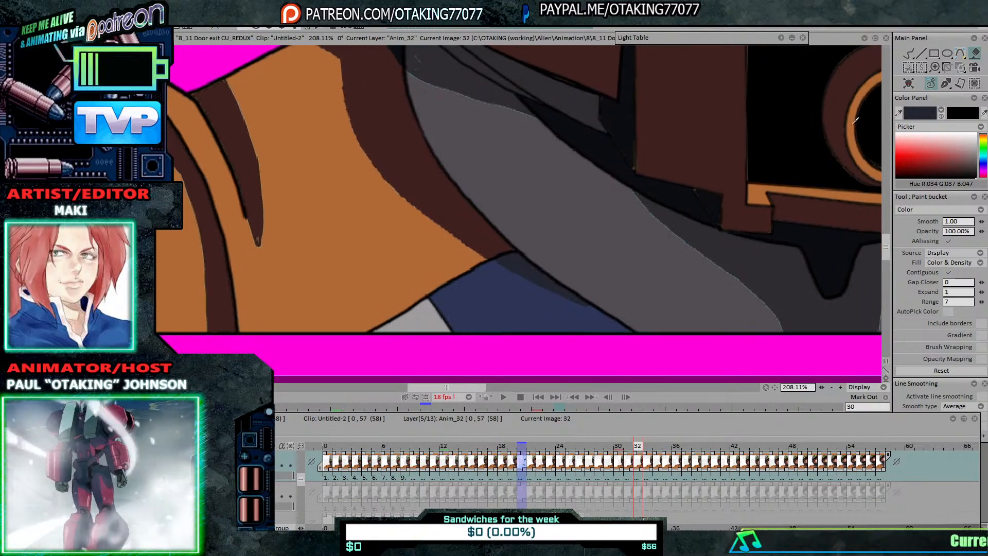
pyautogui.press('b')
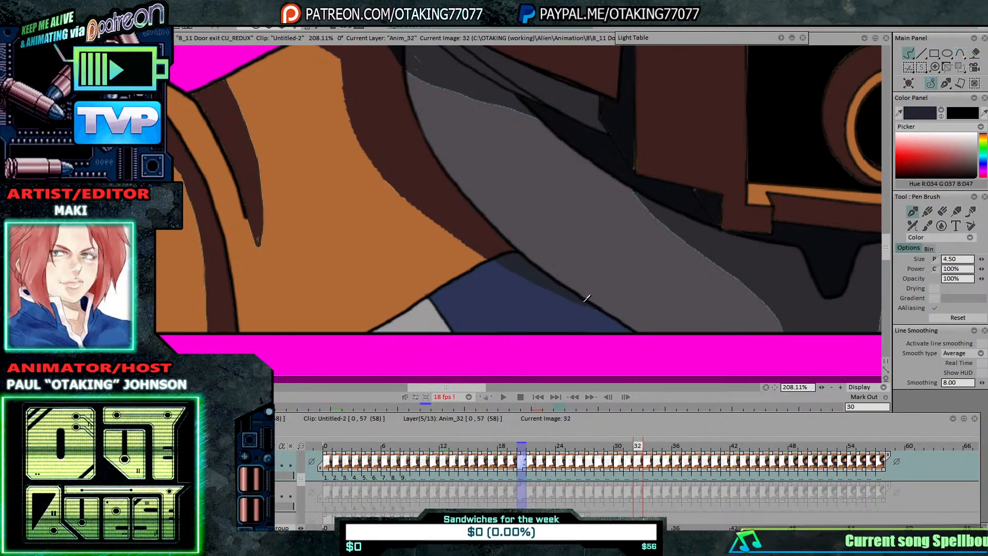
pyautogui.press('Left')
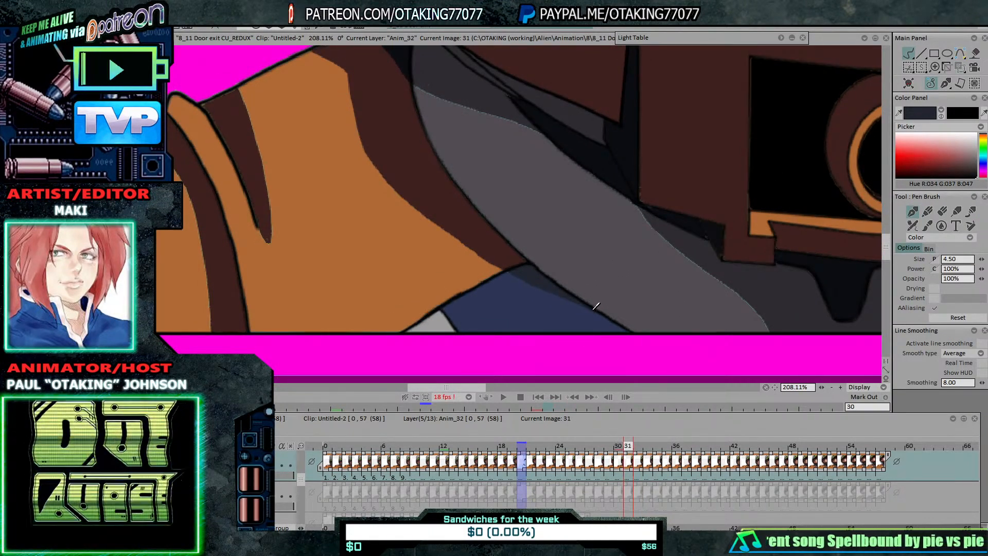
pyautogui.press('Left')
pyautogui.press('Left')
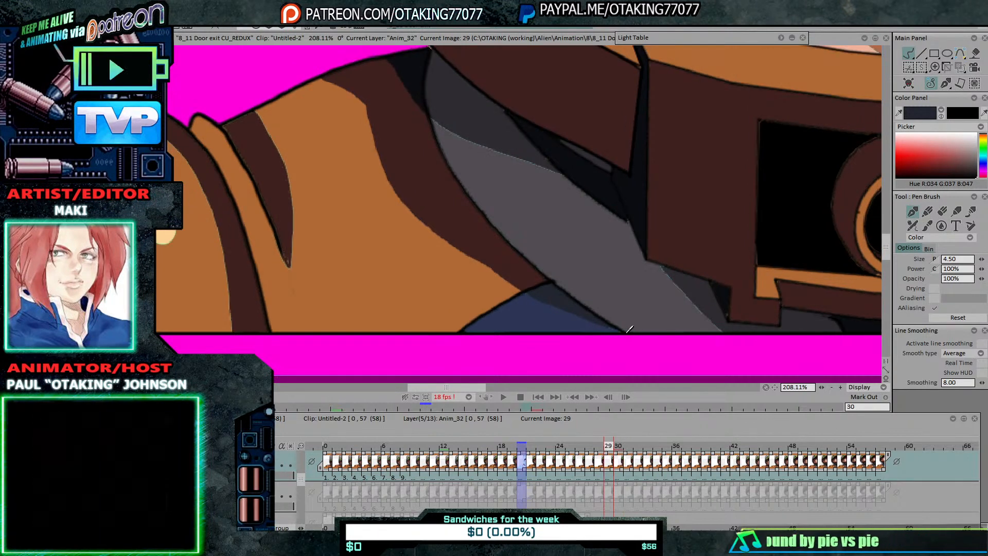
# Step: Touch up the blue suit's shadow tip in dark slate with the Pen Brush on frames 28 to 23
pyautogui.press('Left')
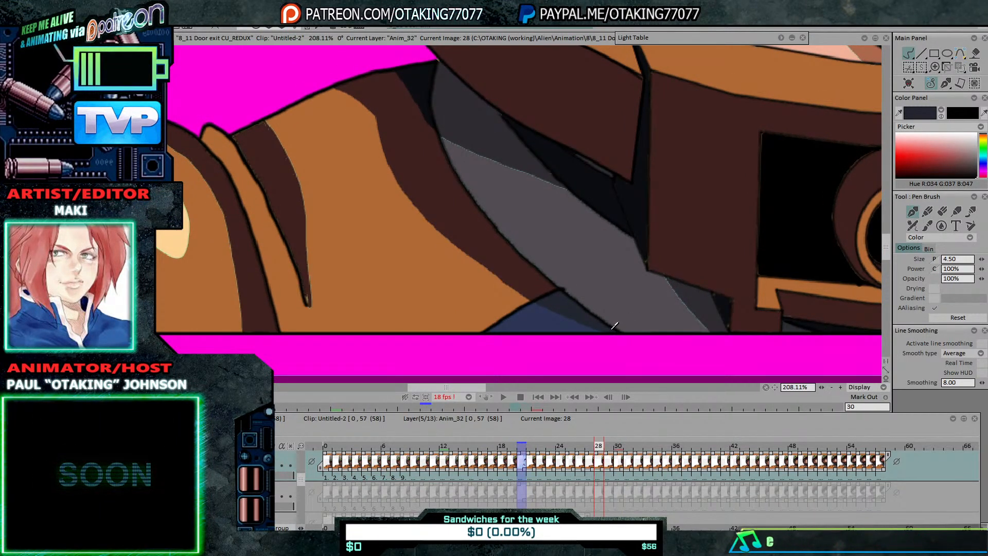
pyautogui.press('Left')
pyautogui.press('Left')
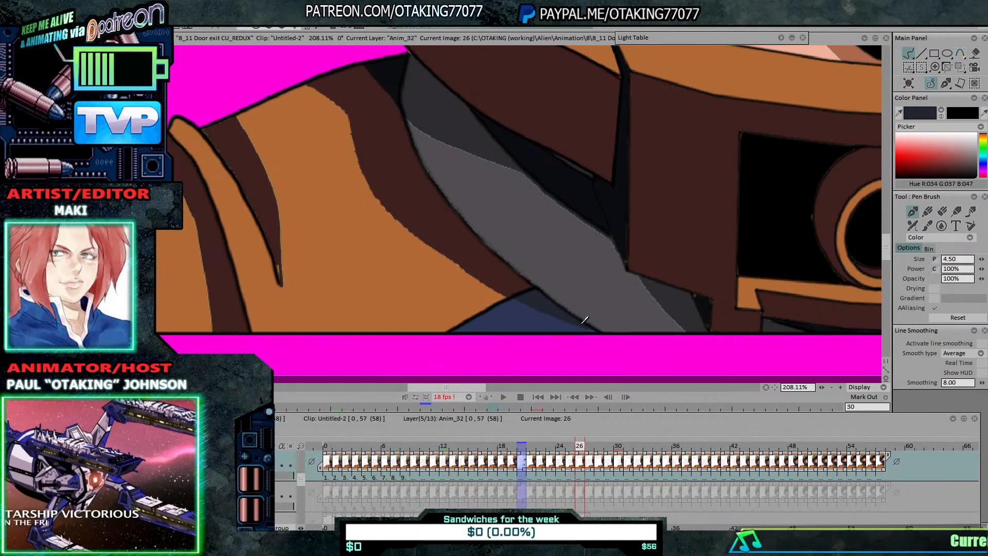
pyautogui.press('Left')
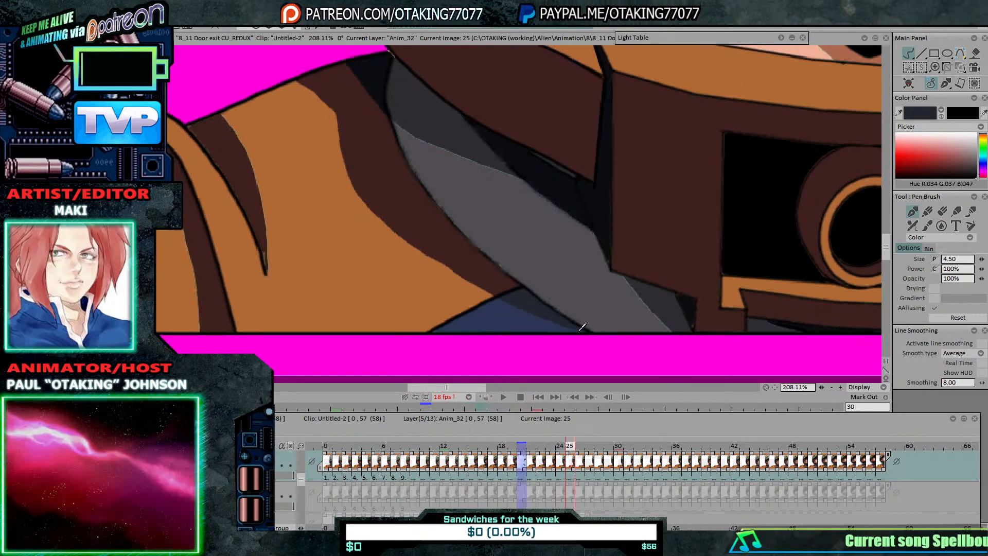
pyautogui.press('Left')
pyautogui.press('Left')
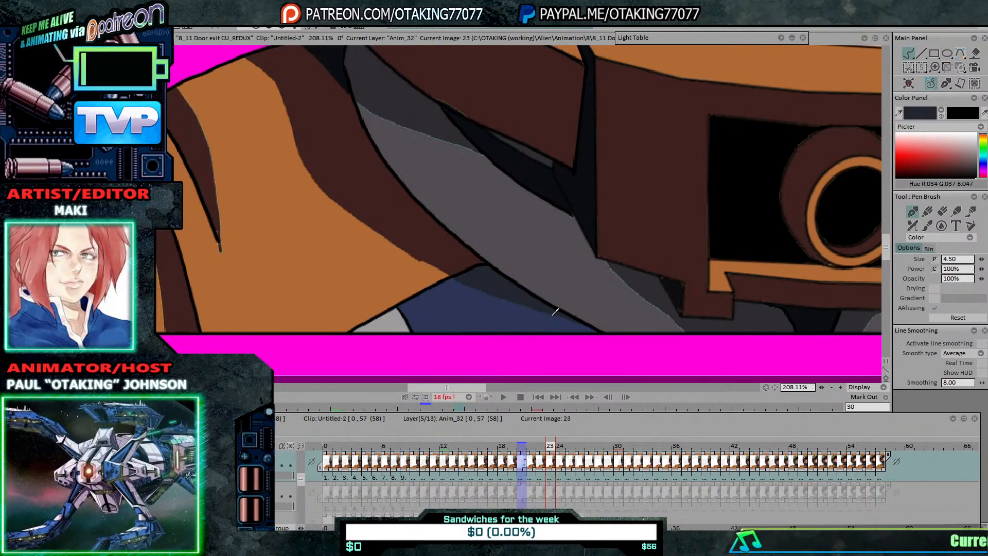
# Step: Retouch the suit shadow and neck edge on frames 22 to 20, sampling dark slate (R34 G37 B47) and neck grey (R81 G76 B82)
pyautogui.press('Left')
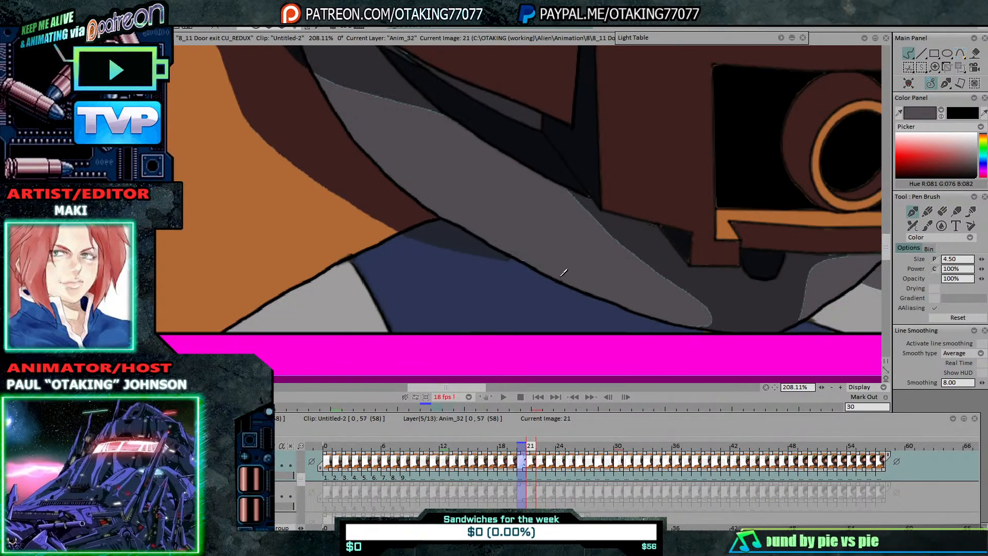
pyautogui.keyDown('alt'); pyautogui.click(506, 270); pyautogui.keyUp('alt')
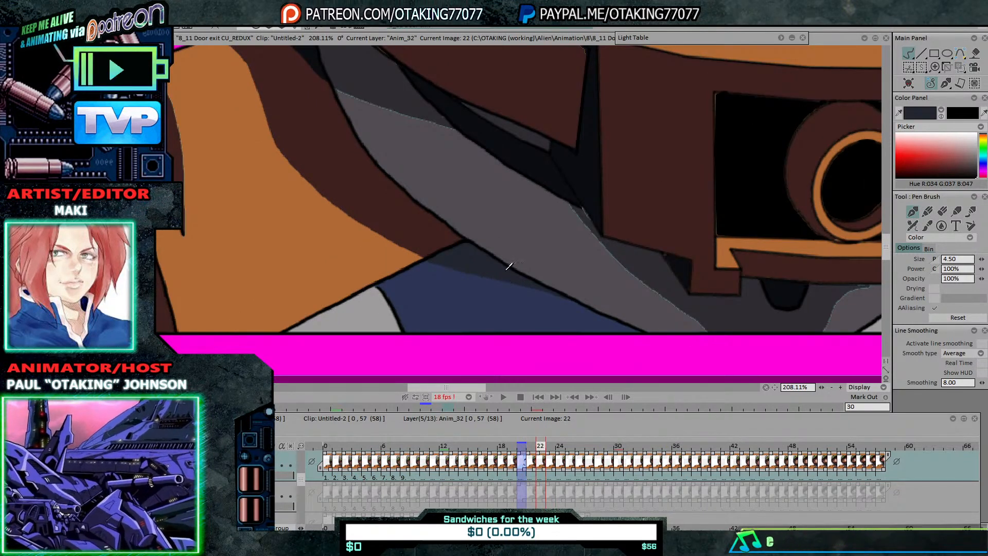
pyautogui.press('Left')
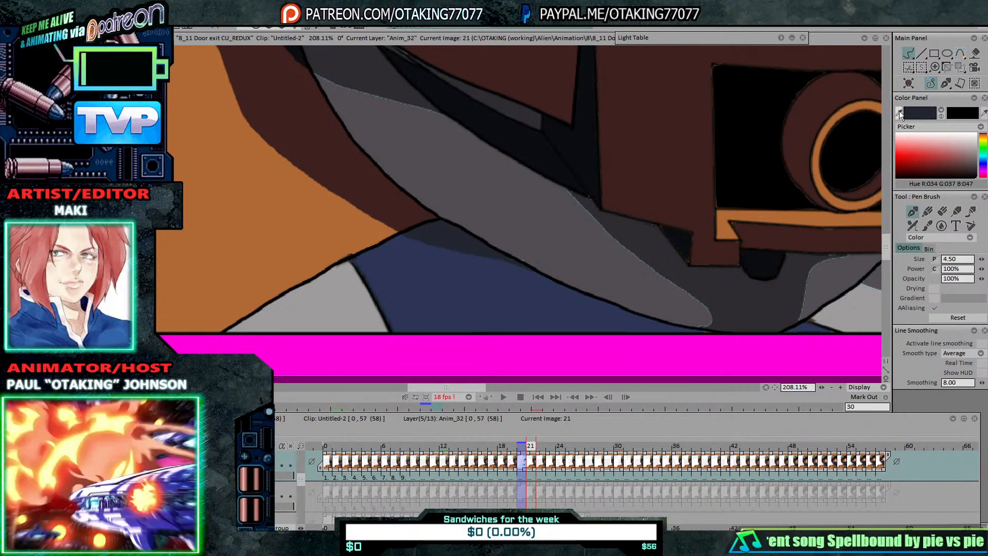
pyautogui.keyDown('alt'); pyautogui.click(525, 253); pyautogui.keyUp('alt')
pyautogui.press('Left')
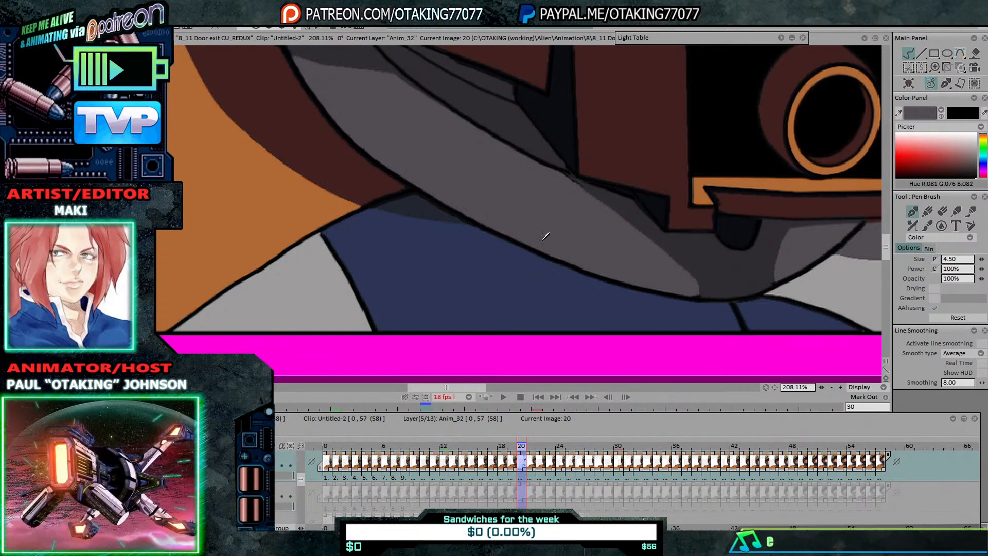
# Step: Bucket-fill the neck piece's lit area with grey (R81 G76 B82) on frames 19 to 17, covering the coloured shadow edge line
pyautogui.press('Left')
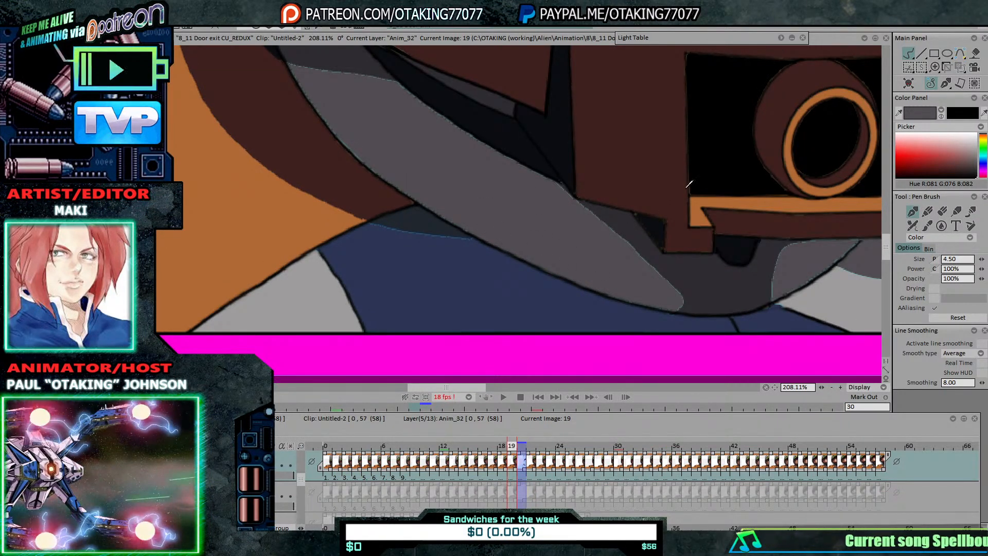
pyautogui.click(973, 53)
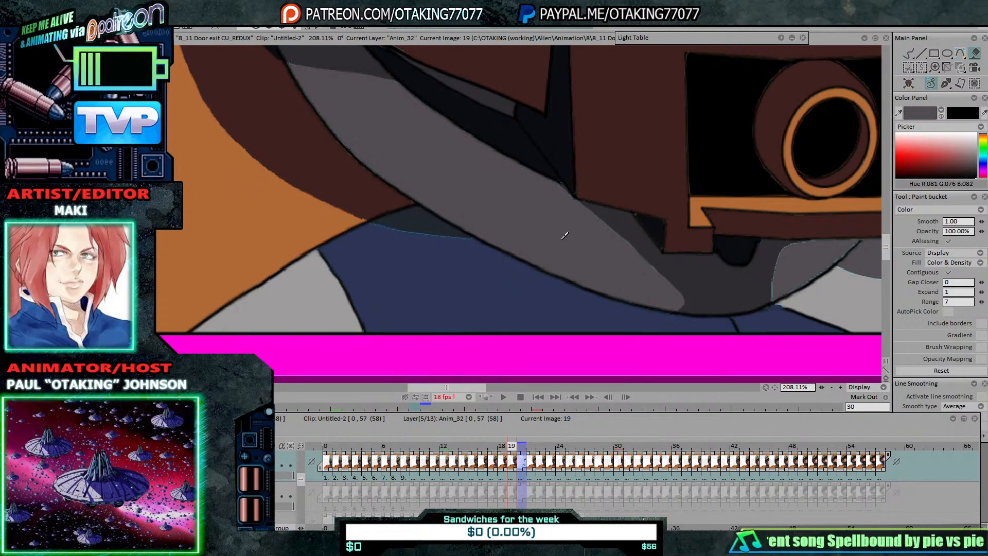
pyautogui.press('Left')
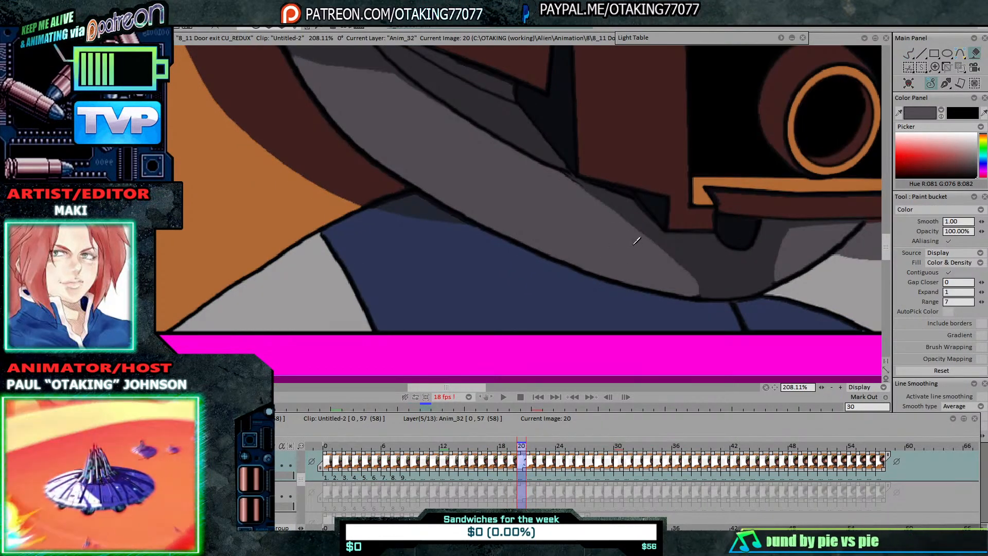
pyautogui.press('Right')
pyautogui.press('Left')
pyautogui.press('Left')
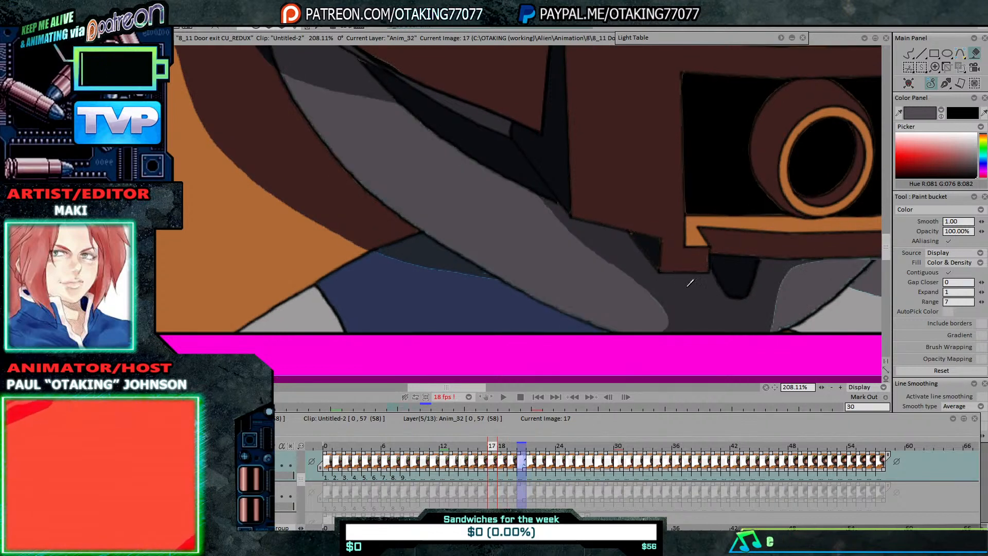
# Step: Fill the neck piece's lit area with grey (R81 G76 B82) on frames 16 to 12
pyautogui.press('Left')
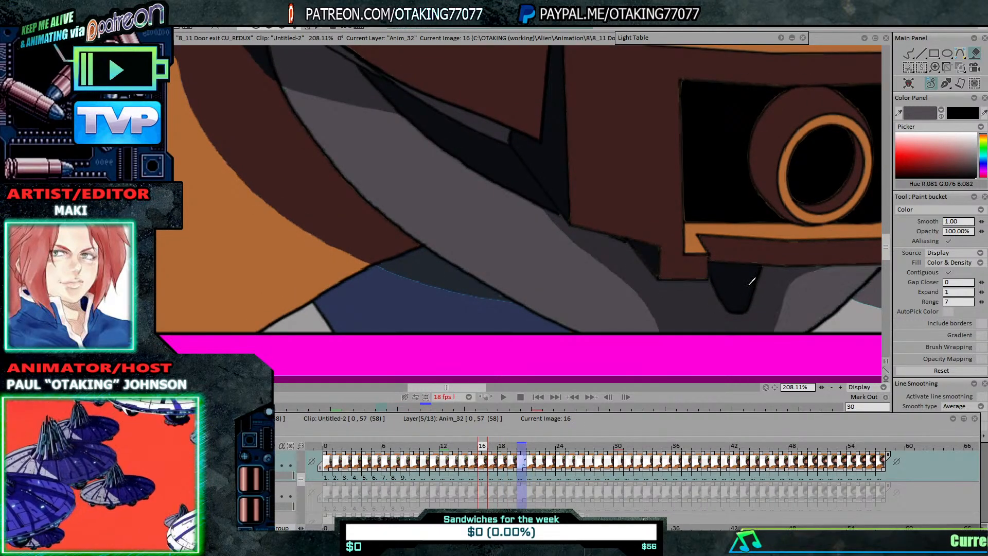
pyautogui.press('Left')
pyautogui.press('Left')
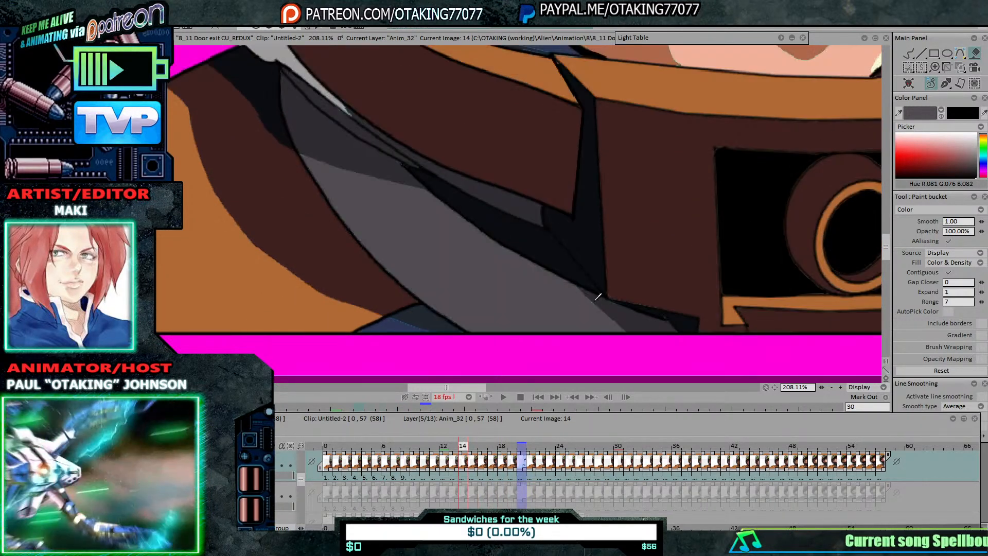
pyautogui.press('Left')
pyautogui.press('Left')
pyautogui.press('Left')
pyautogui.press('Left')
pyautogui.press('Left')
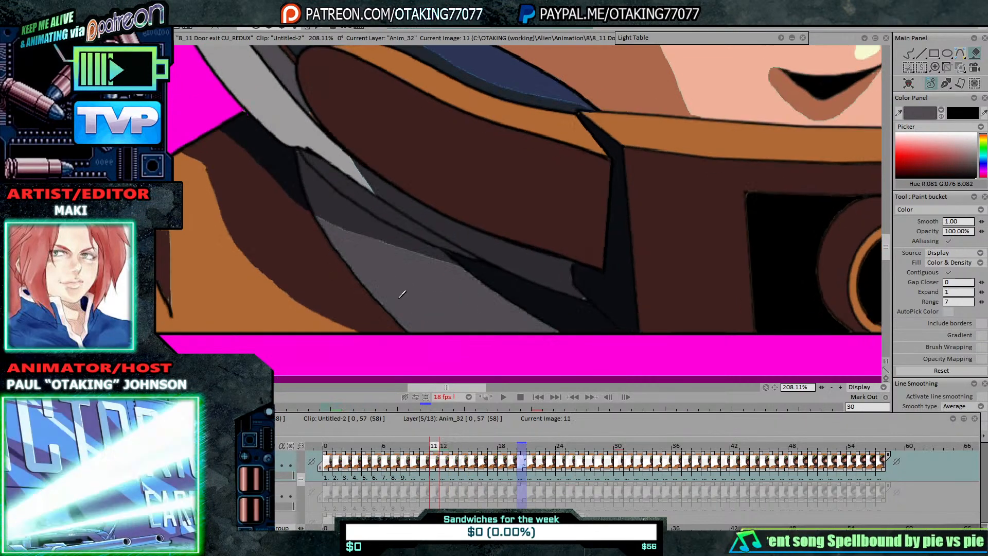
# Step: Fill the neck piece's lit area with the same grey on frames 11 to 0, including the transparent area on frame 7
pyautogui.press('Left')
pyautogui.press('Left')
pyautogui.press('Left')
pyautogui.press('Left')
pyautogui.press('Left')
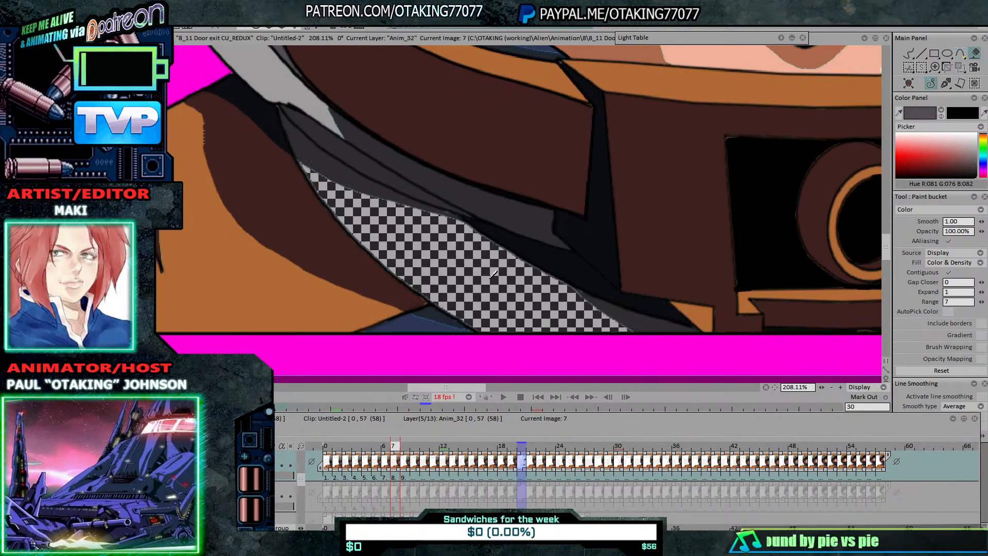
pyautogui.press('Left')
pyautogui.press('Left')
pyautogui.press('Left')
pyautogui.press('Left')
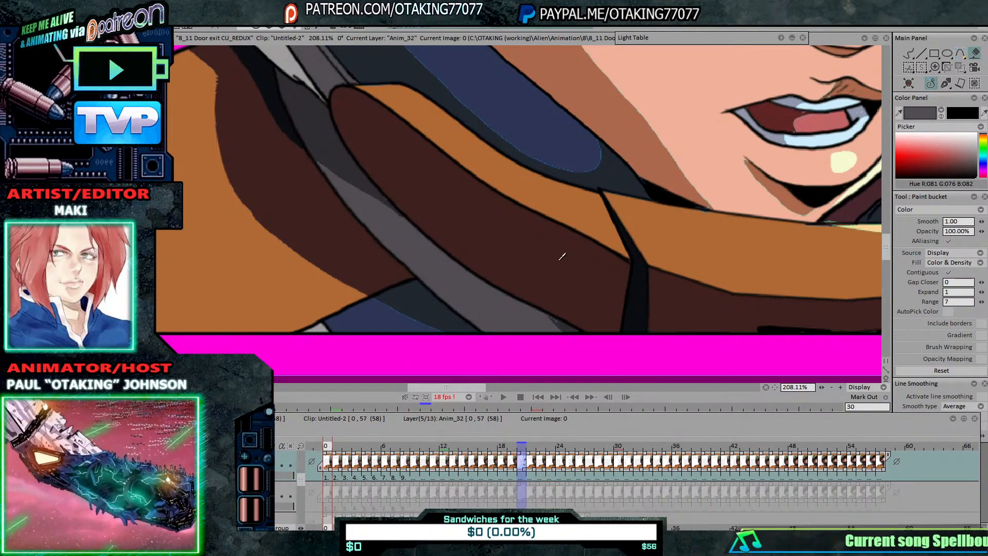
# Step: Pick dark slate (R32 G38 B46) on frame 0 and fill the blue suit's shadow below the neck through frame 8
pyautogui.scroll(-4, 606, 261)
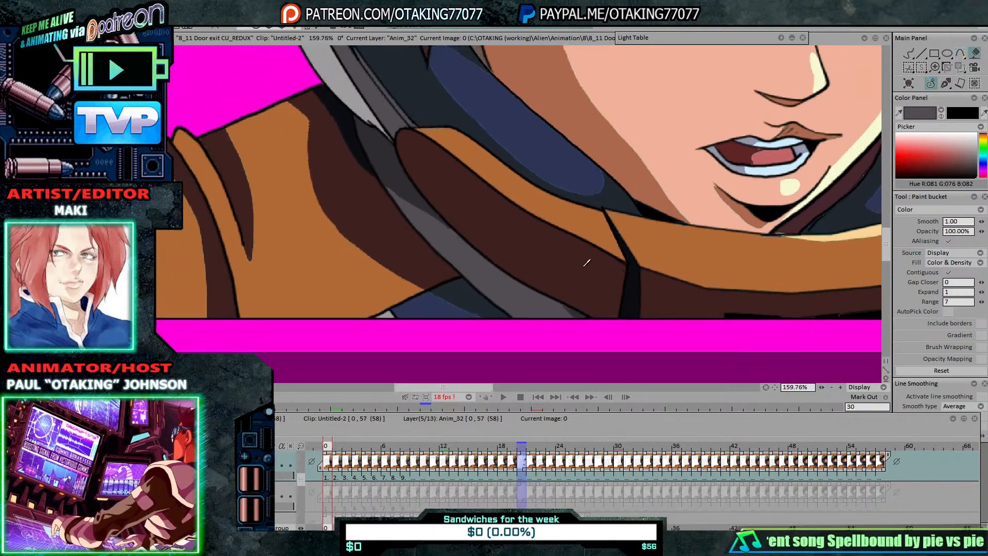
pyautogui.moveTo(572, 232)
pyautogui.mouseDown()
pyautogui.moveTo(549, 221)
pyautogui.moveTo(572, 244)
pyautogui.mouseUp()
pyautogui.click(897, 114)
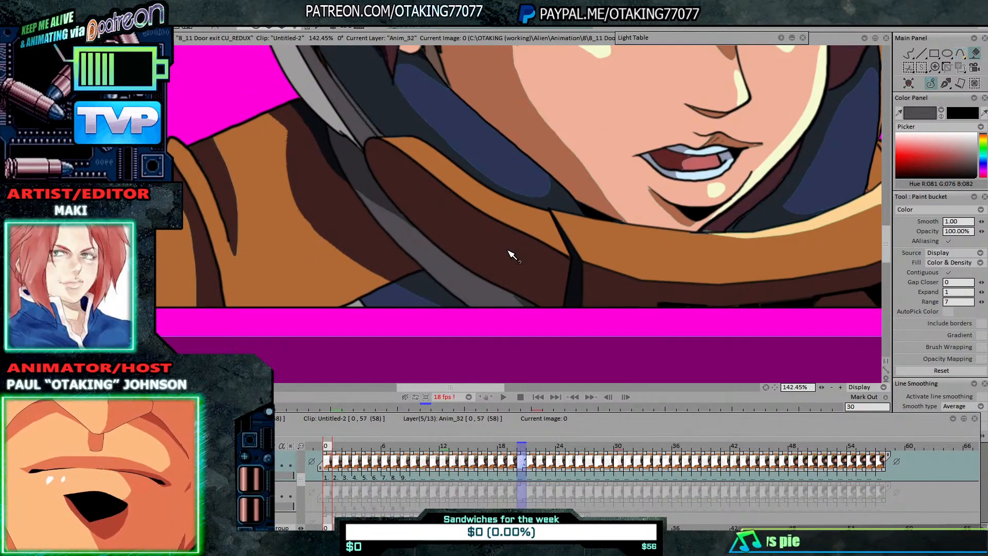
pyautogui.click(429, 285)
pyautogui.press('Right')
pyautogui.press('Right')
pyautogui.press('Right')
pyautogui.press('Right')
pyautogui.press('Right')
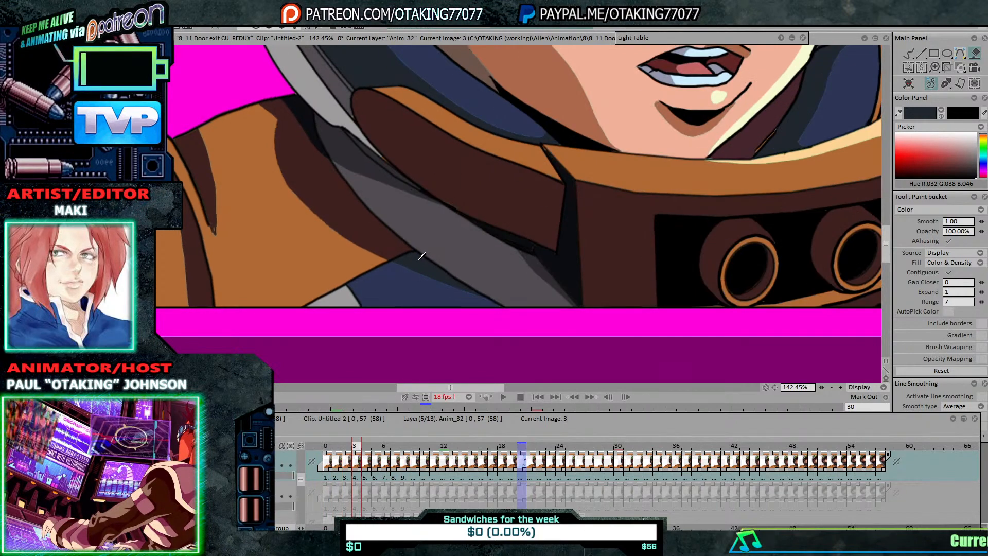
pyautogui.press('Right')
pyautogui.press('Right')
pyautogui.press('Right')
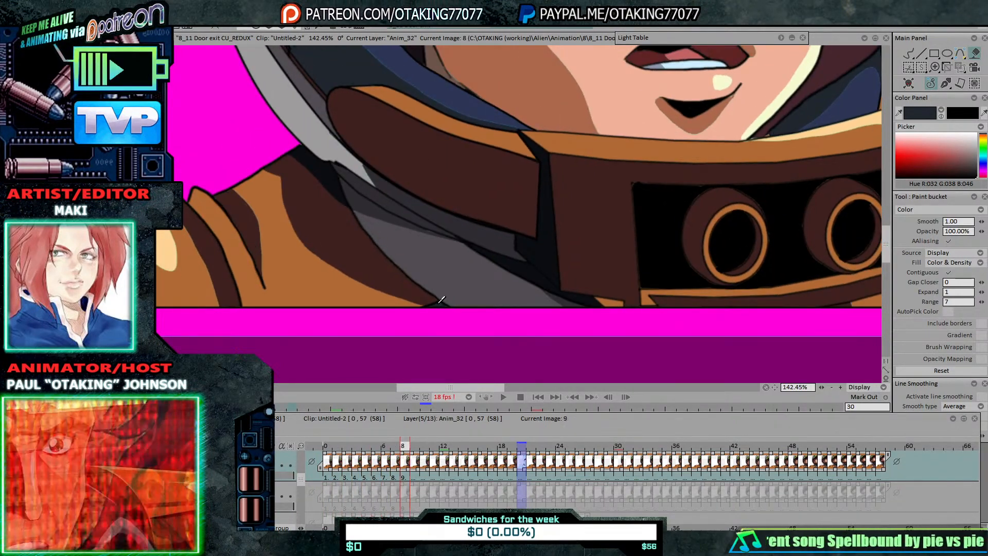
# Step: Fill the blue suit's shadow below the neck with dark slate (R32 G38 B46) on frame 18, checking frames 9 to 21
pyautogui.press('Right')
pyautogui.press('Right')
pyautogui.press('Right')
pyautogui.press('Right')
pyautogui.press('Right')
pyautogui.press('Right')
pyautogui.press('Right')
pyautogui.press('Right')
pyautogui.press('Left')
pyautogui.press('Left')
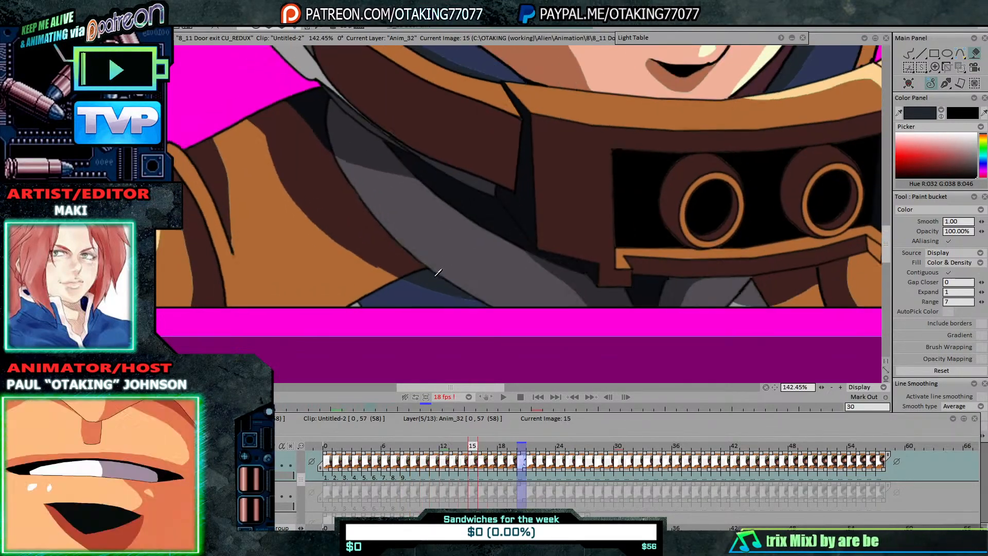
pyautogui.press('Right')
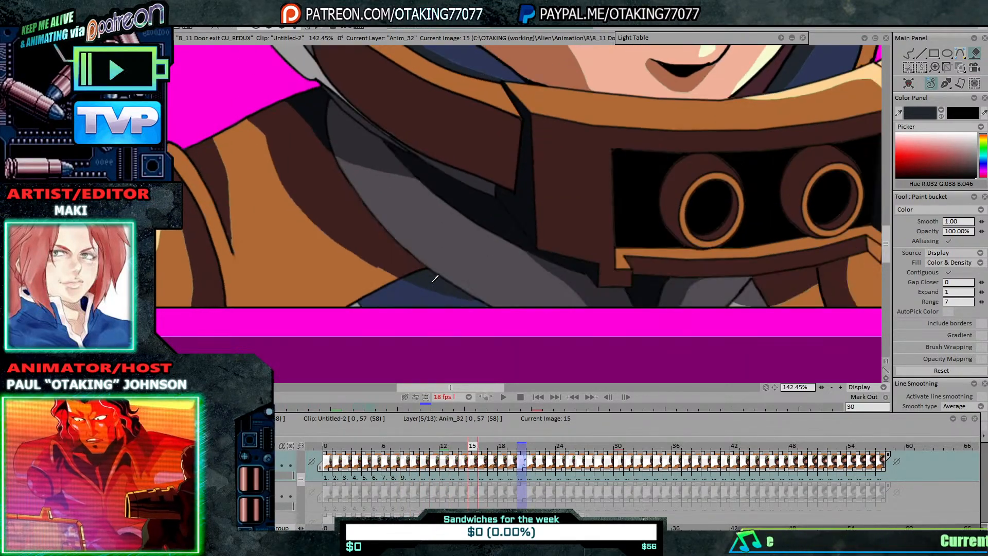
pyautogui.press('Right')
pyautogui.press('Right')
pyautogui.press('Right')
pyautogui.press('Right')
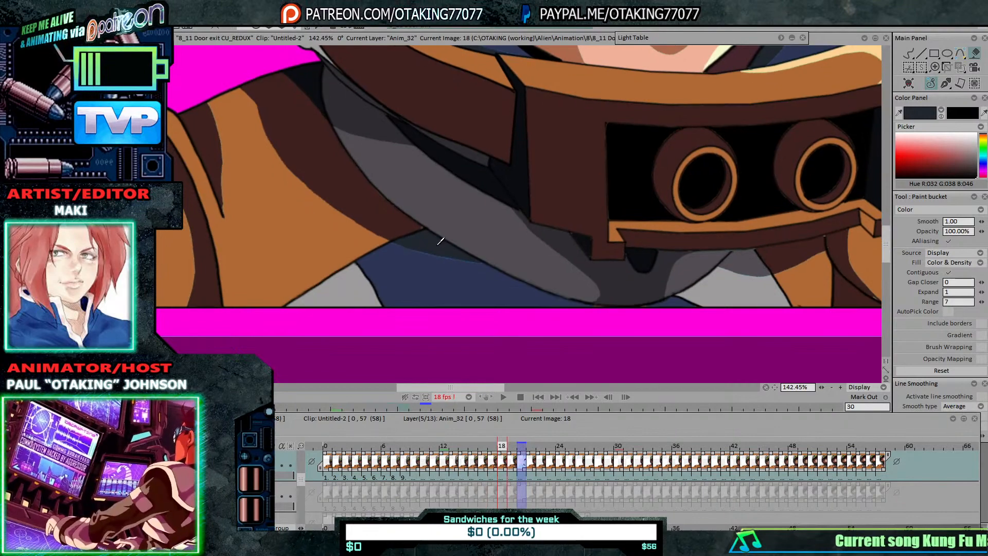
pyautogui.click(436, 237)
pyautogui.press('Right')
pyautogui.press('Left')
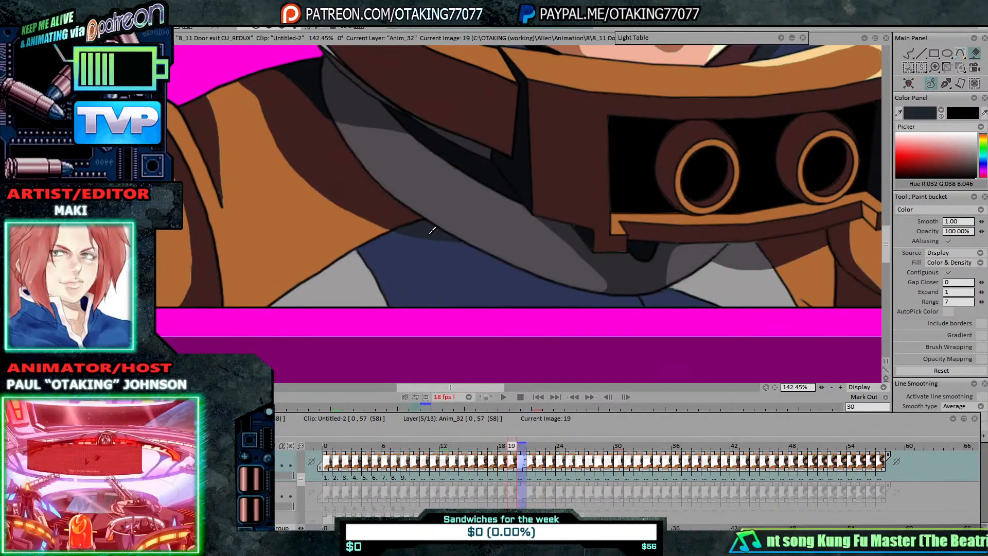
pyautogui.press('Right')
pyautogui.press('Right')
pyautogui.press('Right')
pyautogui.press('Left')
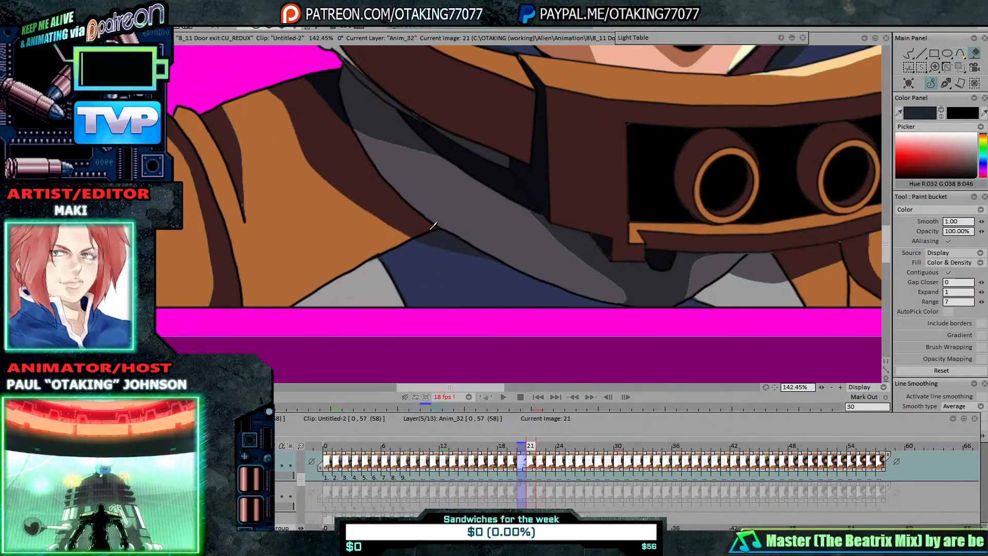
# Step: Pick dark grey (R46 G44 B49) from the neck piece's shadow and fill its lower shadow area on frame 18
pyautogui.click(651, 283)
pyautogui.hotkey('ctrl', 'z')
pyautogui.press('Left')
pyautogui.press('Left')
pyautogui.press('Right')
pyautogui.press('Left')
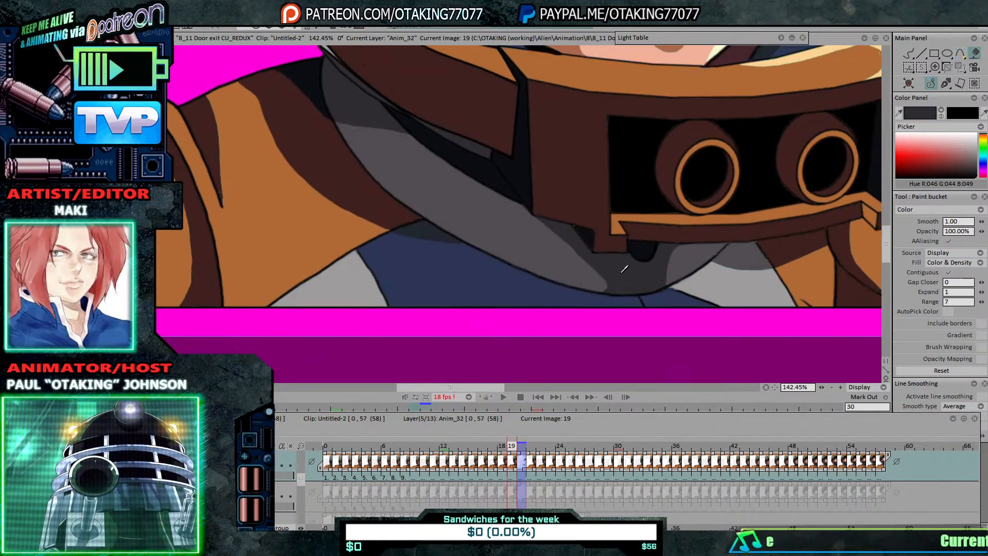
pyautogui.press('Left')
pyautogui.click(626, 278)
pyautogui.press('Right')
pyautogui.press('Right')
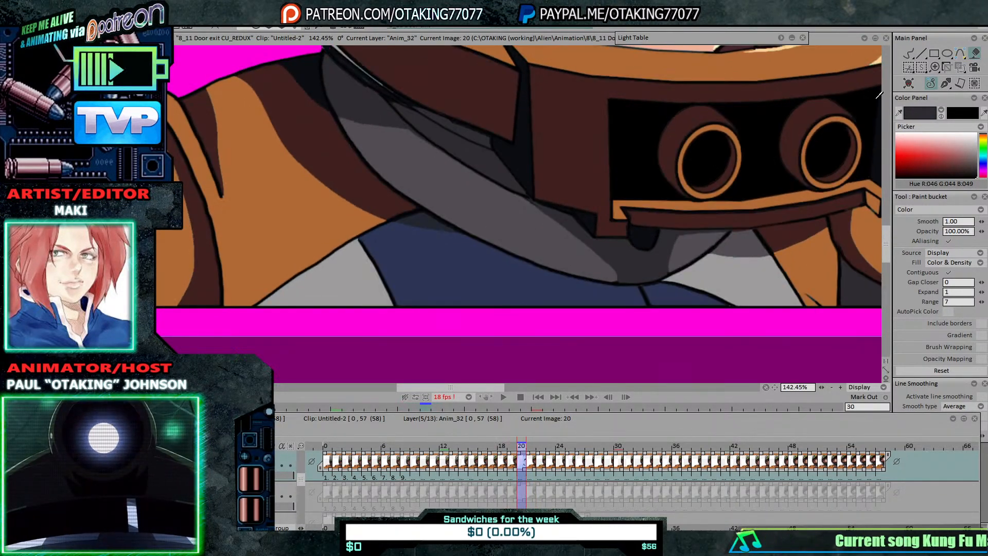
# Step: Pick near-black (R12 G13 B18) on frame 20 and fill the small deep shadow under the collar's corner on earlier frames, including frame 17
pyautogui.click(897, 112)
pyautogui.click(591, 223)
pyautogui.press('Left')
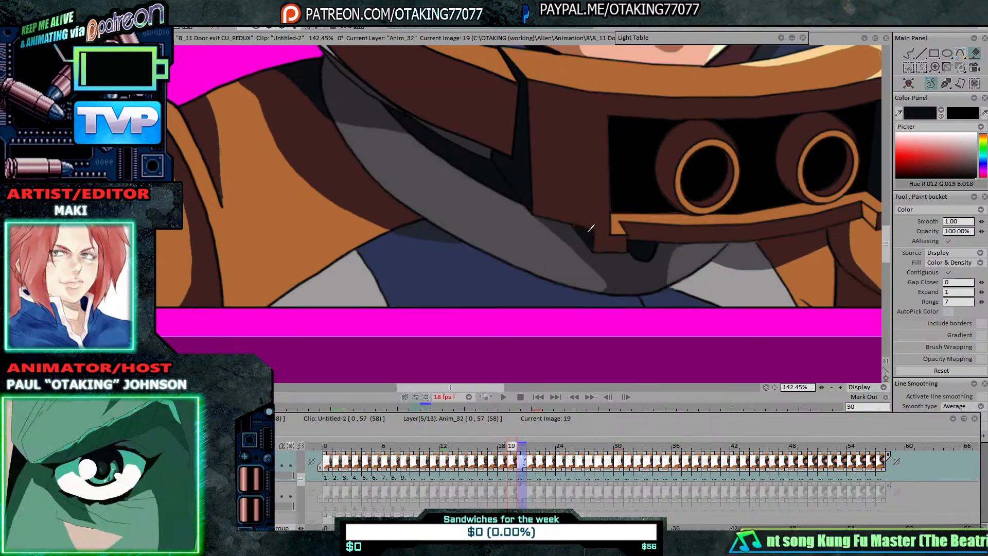
pyautogui.press('Left')
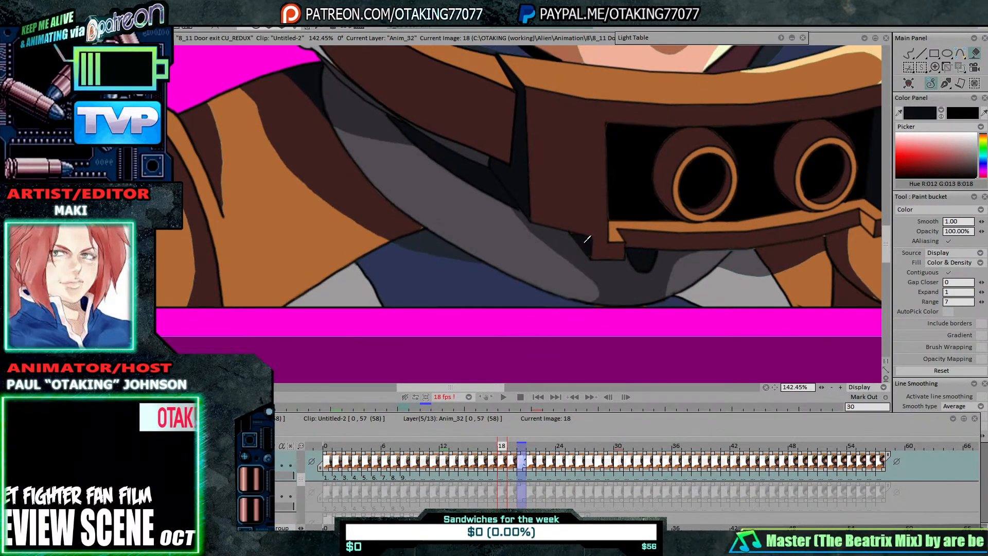
pyautogui.press('Left')
pyautogui.click(585, 247)
pyautogui.press('Left')
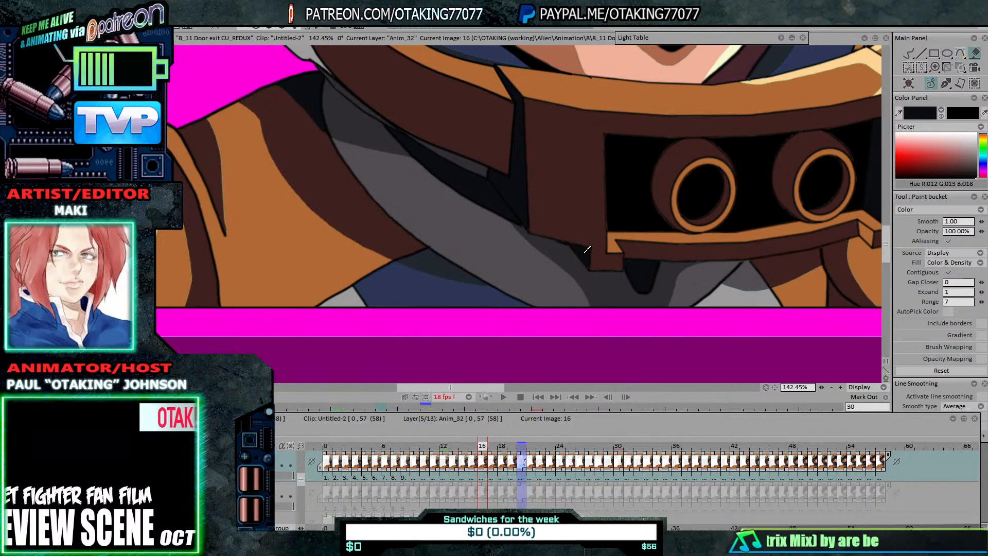
pyautogui.press('Left')
pyautogui.press('Left')
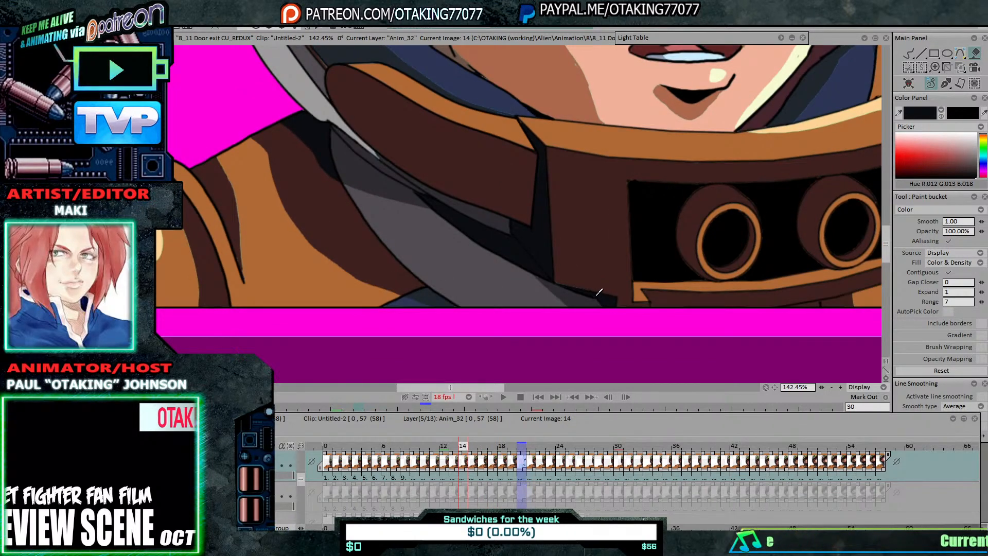
pyautogui.press('Left')
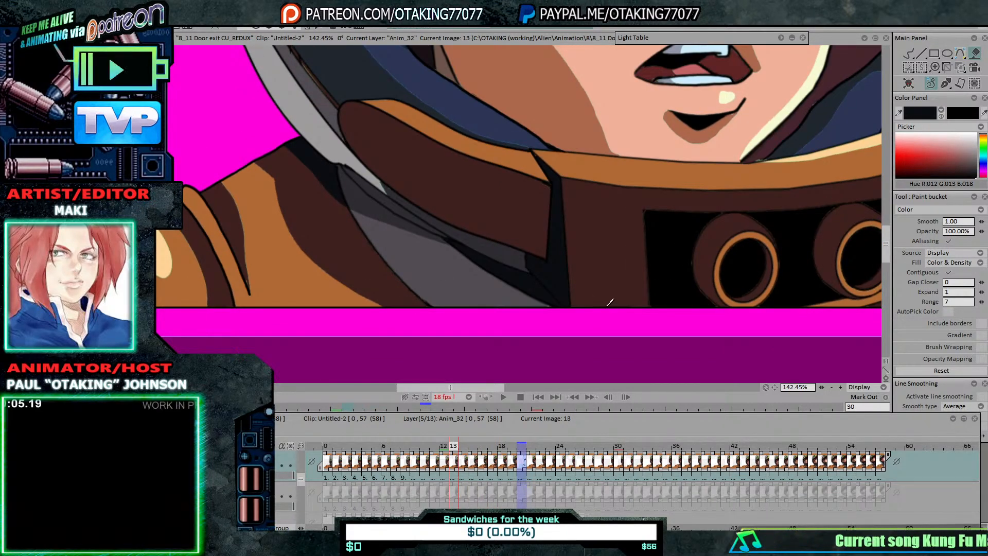
# Step: Step through frames 13 to 21 to check the neck and collar shadow fills
pyautogui.press('Right')
pyautogui.press('Right')
pyautogui.press('Right')
pyautogui.press('Right')
pyautogui.press('Right')
pyautogui.press('Right')
pyautogui.press('Right')
pyautogui.press('Right')
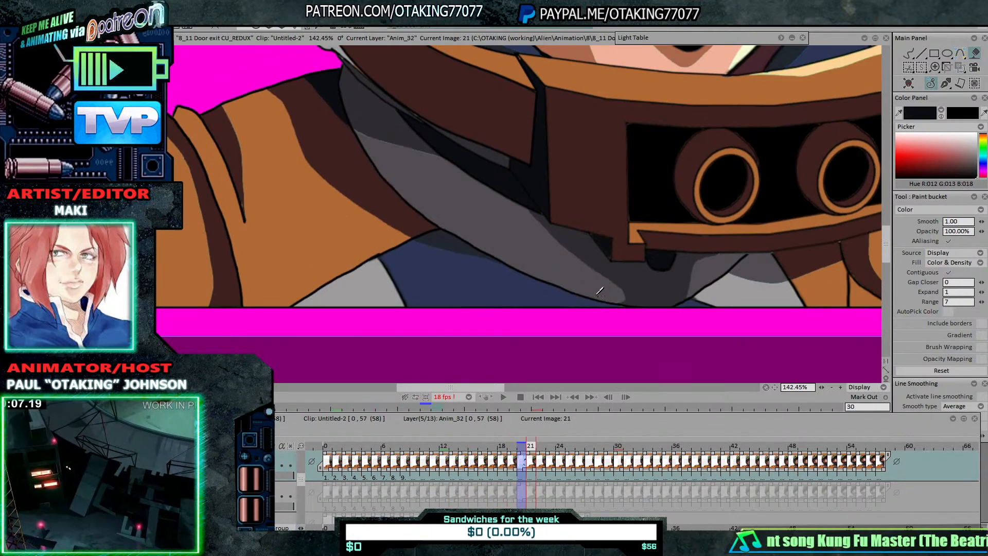
pyautogui.press('Left')
pyautogui.press('Right')
pyautogui.press('Left')
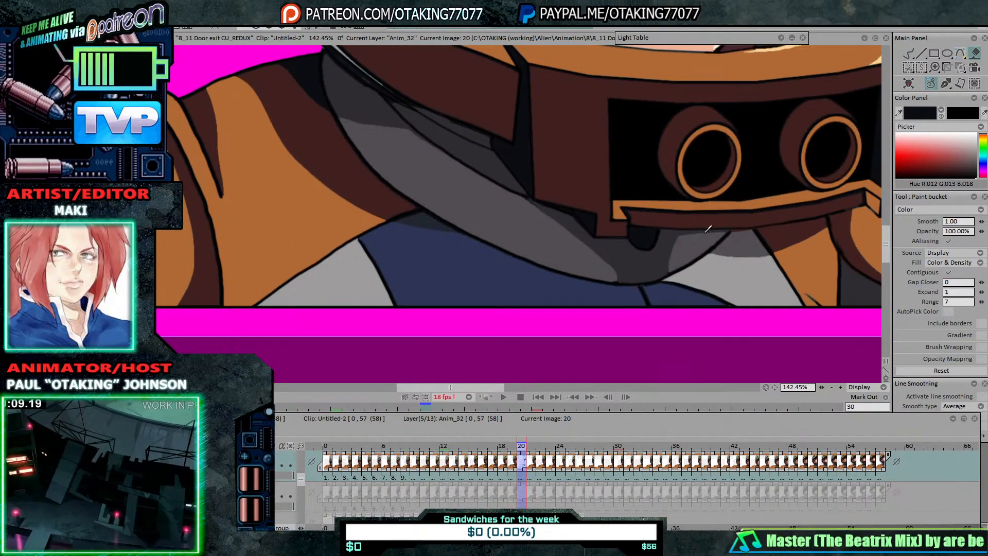
# Step: Play the animation with the whole drawing in view to review the colouring, stopping at frame 47
pyautogui.scroll(-3, 708, 228)
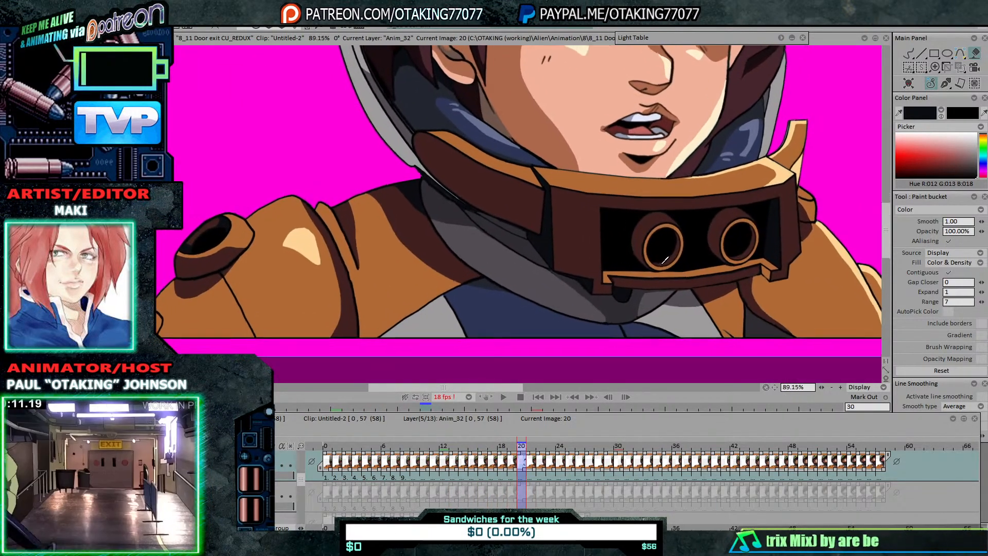
pyautogui.moveTo(662, 263); pyautogui.dragTo(649, 355)
pyautogui.scroll(-2, 637, 339)
pyautogui.moveTo(598, 326); pyautogui.dragTo(572, 315)
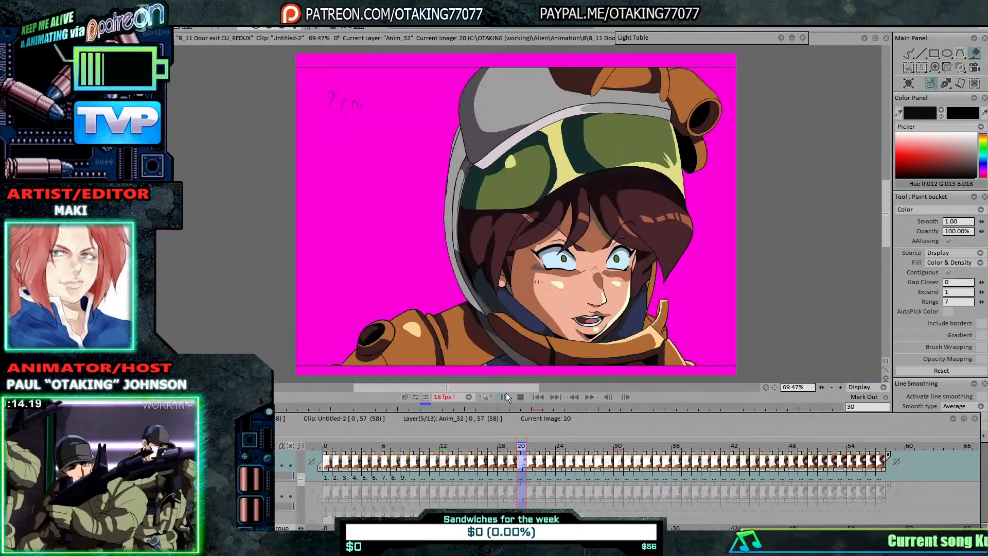
pyautogui.click(504, 397)
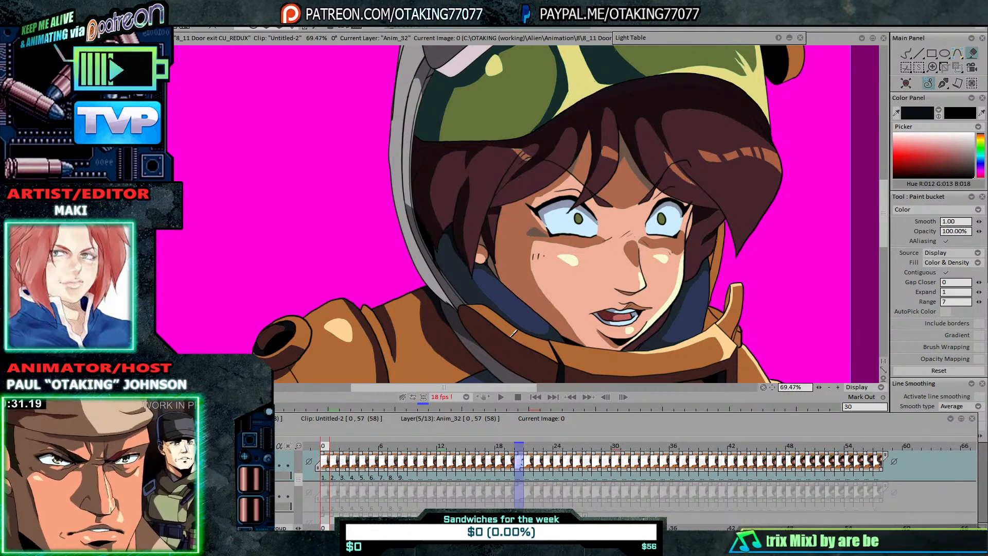
pyautogui.click(500, 397)
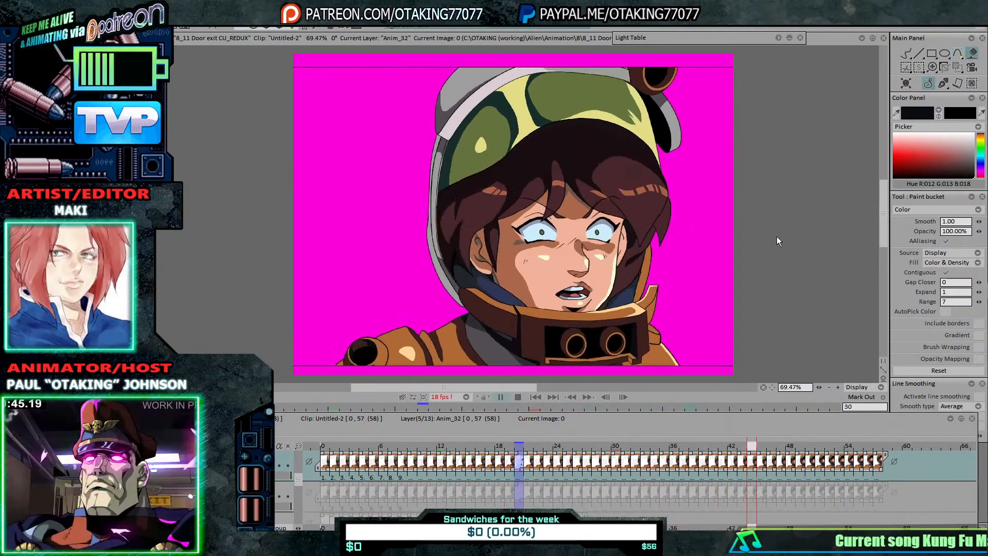
pyautogui.click(757, 211)
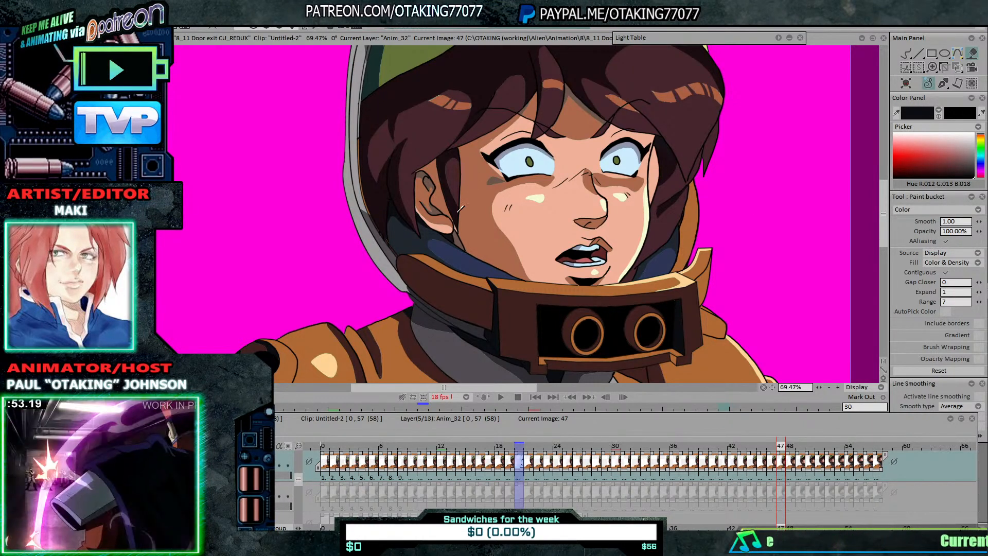
# Step: Pick the dark hair-shadow brown (R25 G12 B15) on frame 47 and retouch the hair beside the ear with the 4.50 Pen Brush
pyautogui.scroll(4, 468, 165)
pyautogui.scroll(-4, 502, 229)
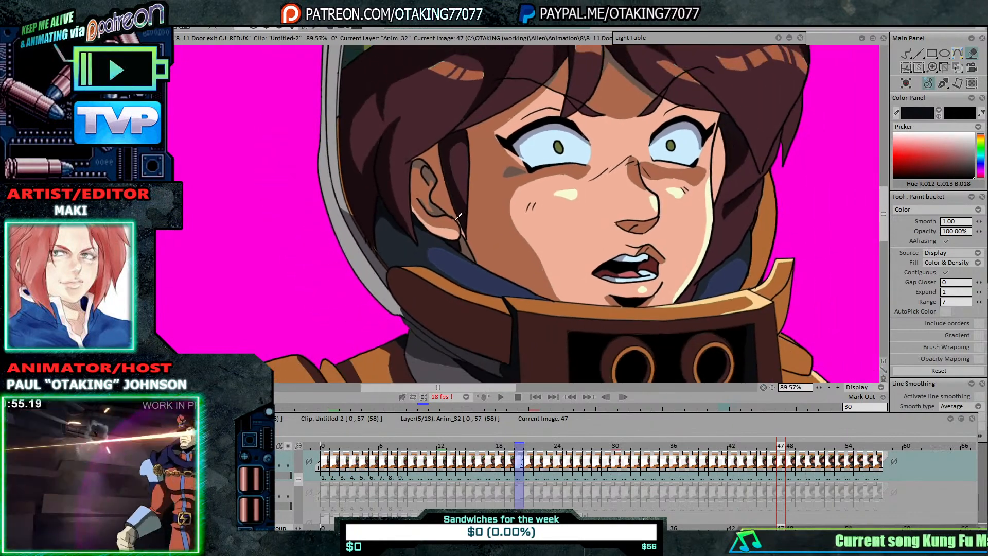
pyautogui.scroll(5, 514, 231)
pyautogui.scroll(-3, 541, 234)
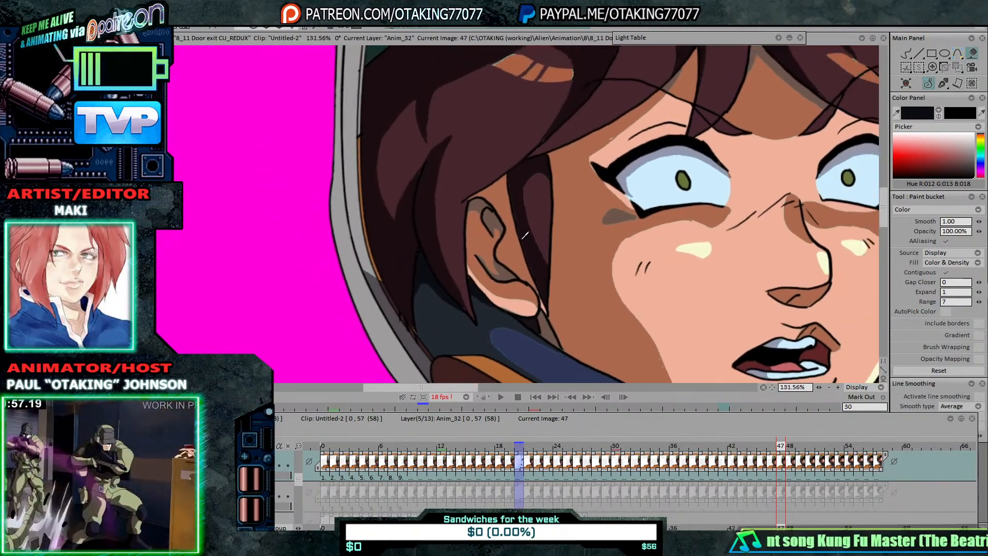
pyautogui.click(896, 113)
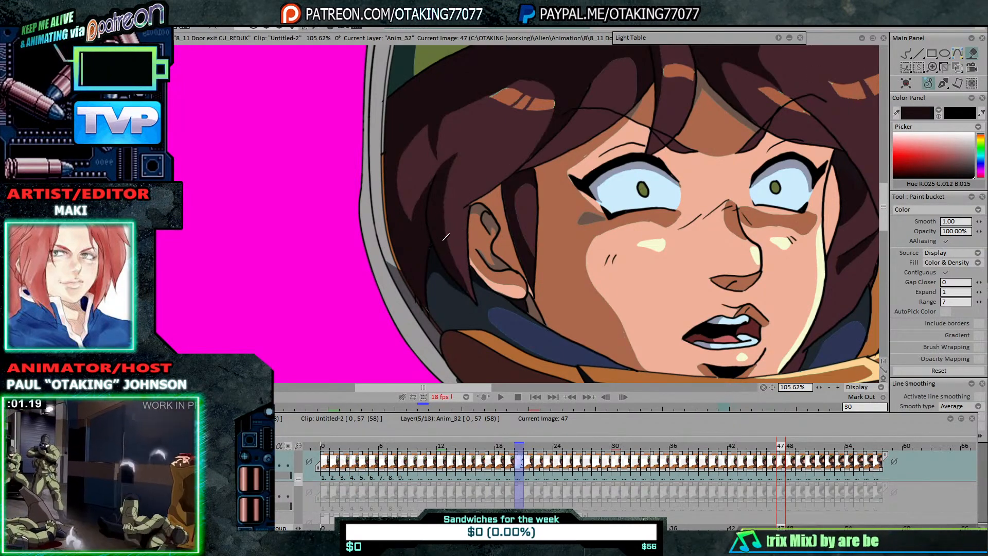
pyautogui.scroll(5, 704, 131)
pyautogui.click(904, 53)
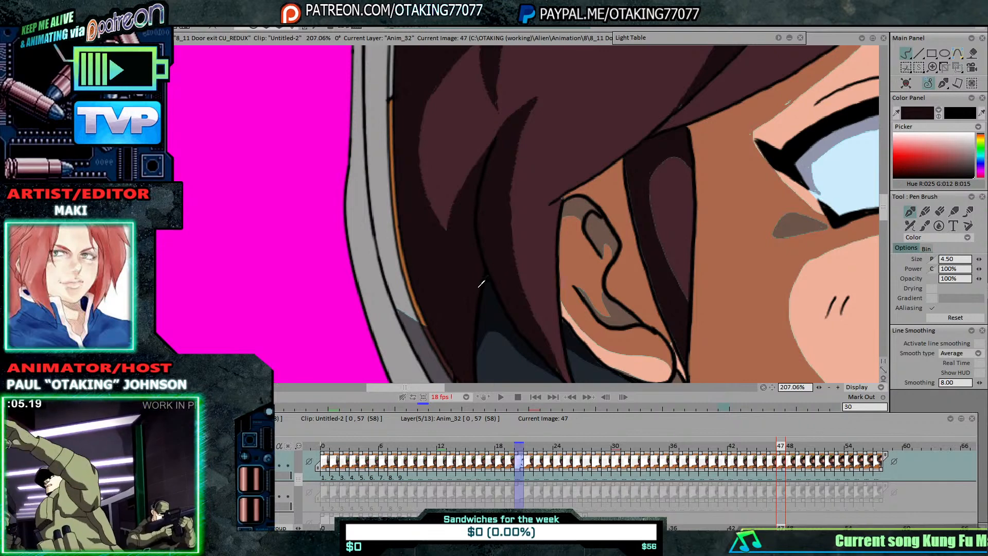
pyautogui.moveTo(522, 292); pyautogui.dragTo(488, 226)
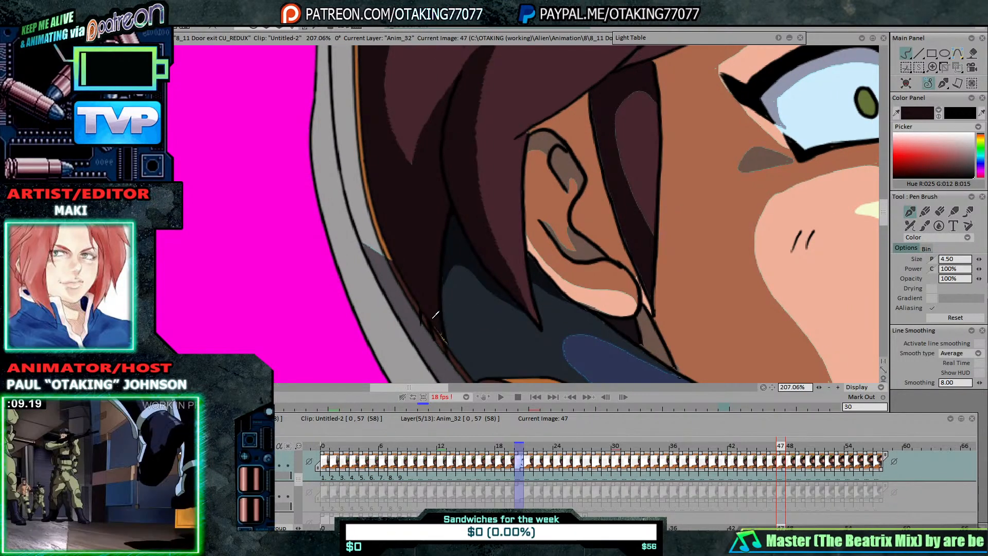
pyautogui.moveTo(468, 204); pyautogui.dragTo(472, 255)
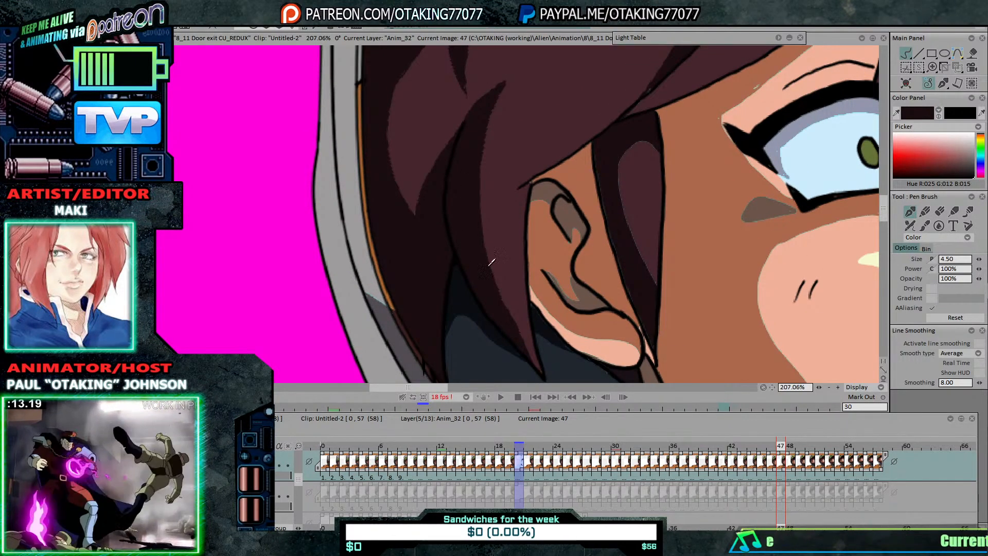
pyautogui.moveTo(481, 189); pyautogui.dragTo(496, 252)
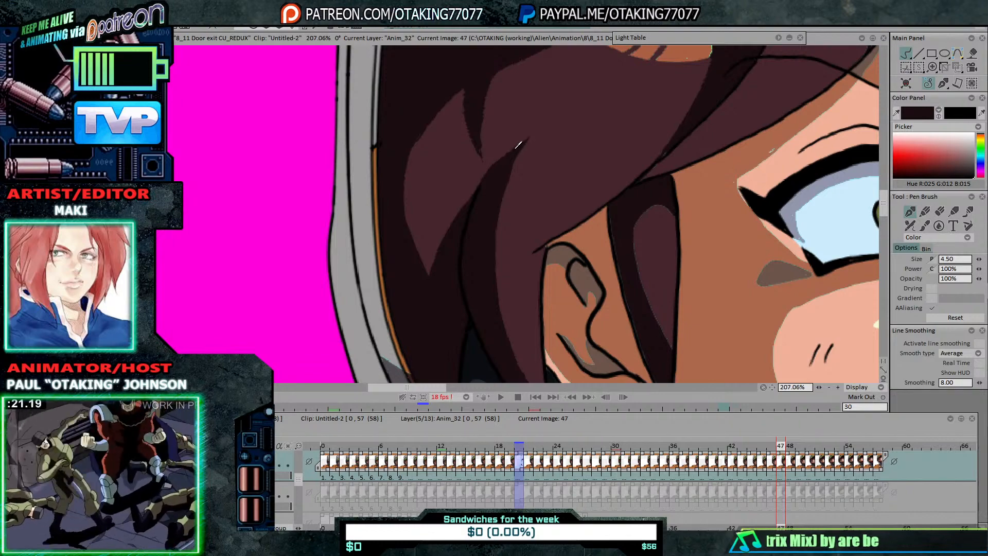
pyautogui.scroll(-3, 615, 240)
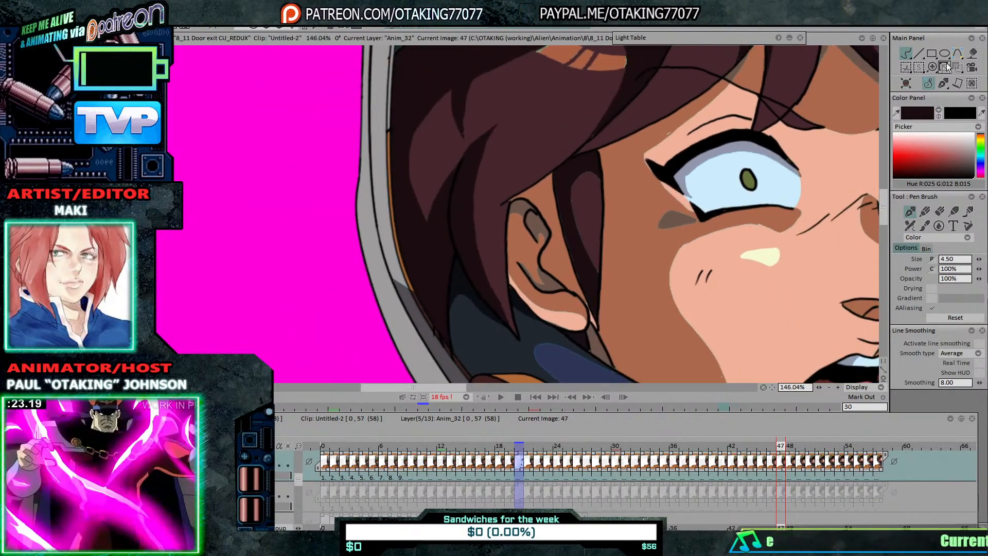
# Step: Retouch the dark hair shadow above the ear on frames 48 and 49 with the 4.50 Pen Brush
pyautogui.click(971, 53)
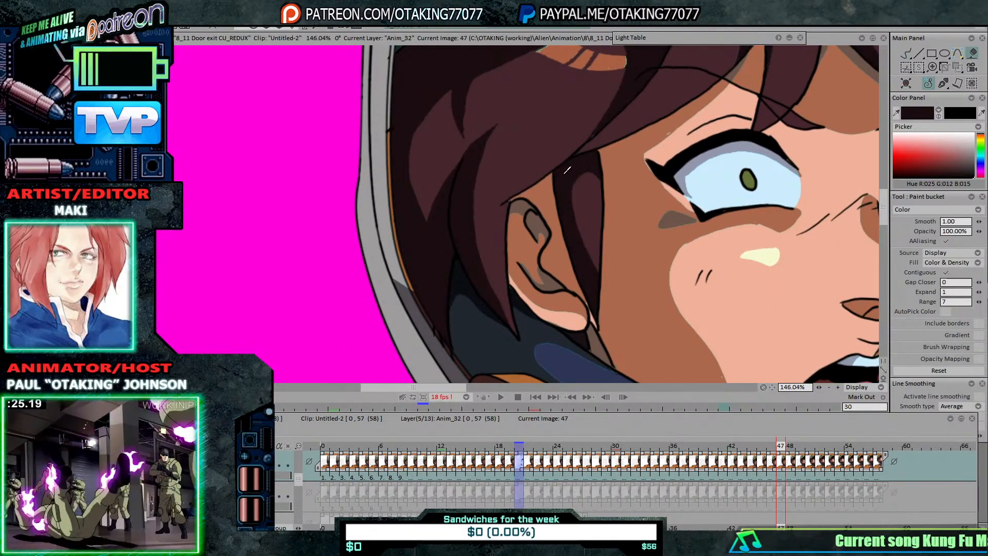
pyautogui.press('Right')
pyautogui.press('Right')
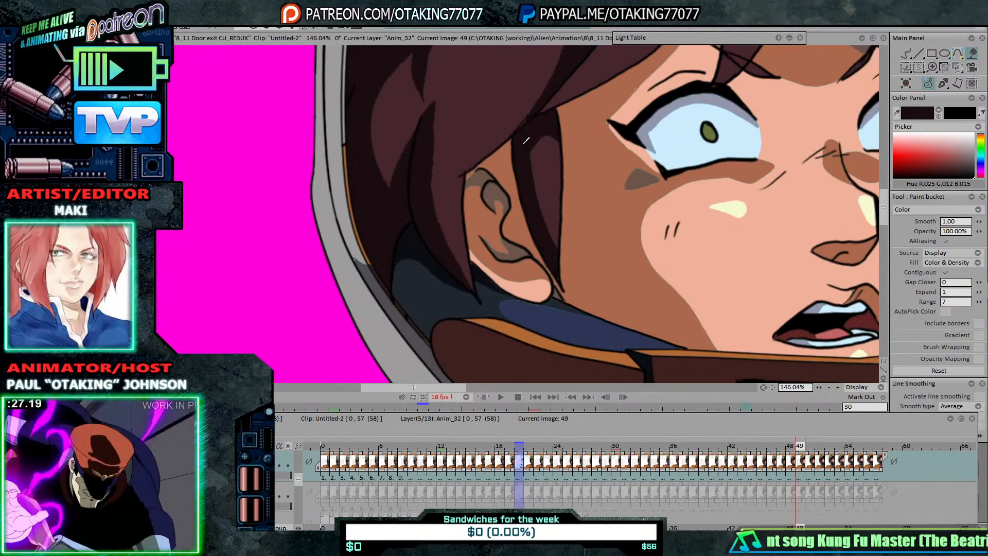
pyautogui.press('Left')
pyautogui.click(904, 54)
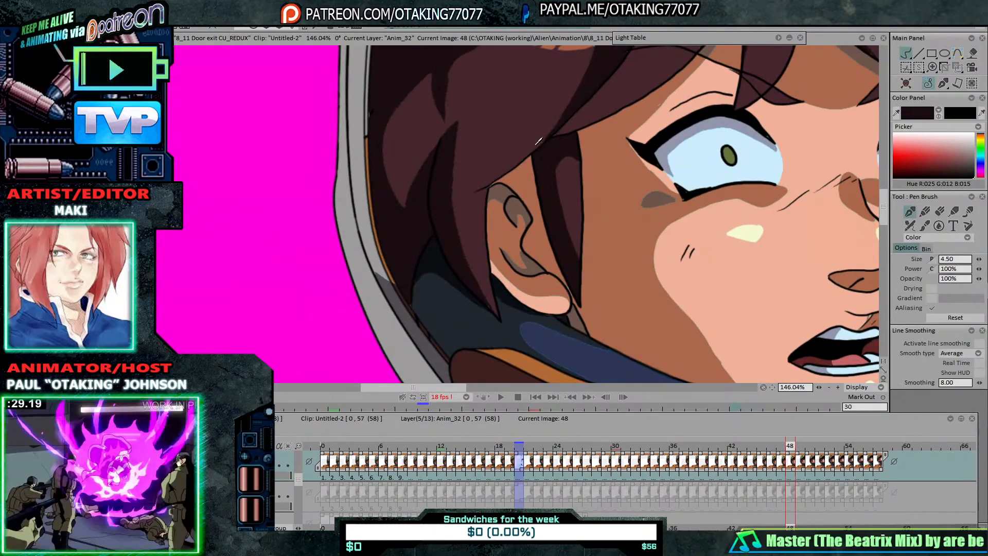
pyautogui.press('Right')
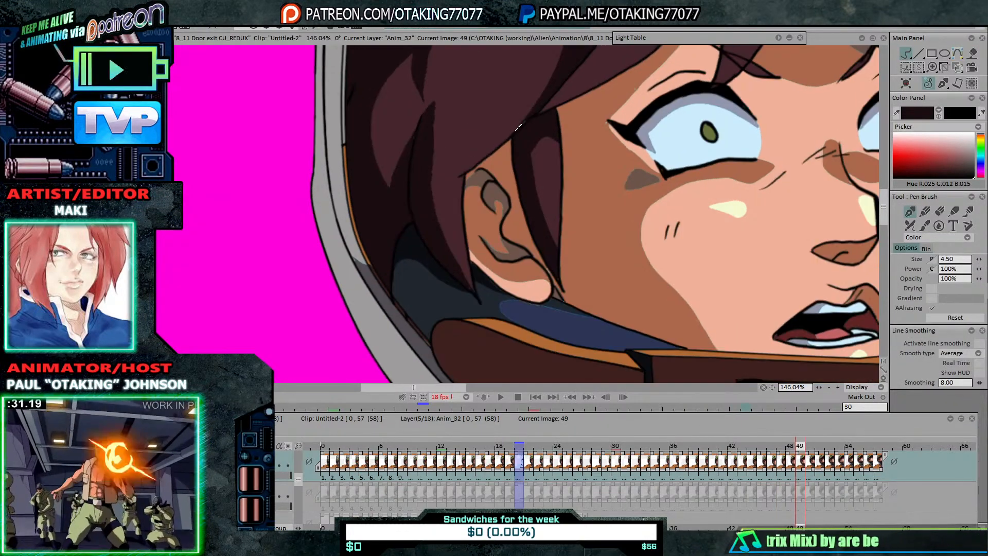
pyautogui.press('Right')
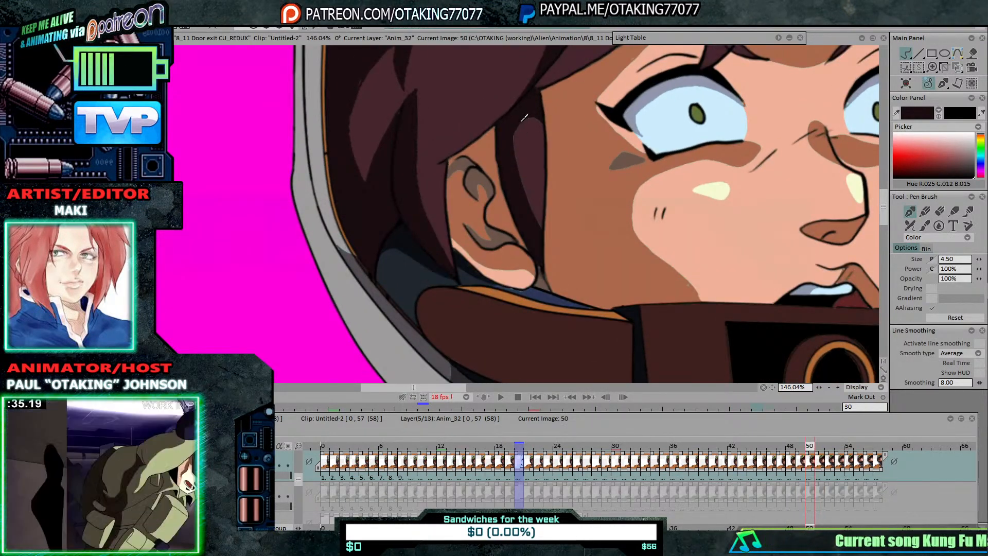
# Step: Step through frames 50 to 57 to check the hair shadows around the ear
pyautogui.moveTo(497, 89); pyautogui.dragTo(559, 177)
pyautogui.press('Right')
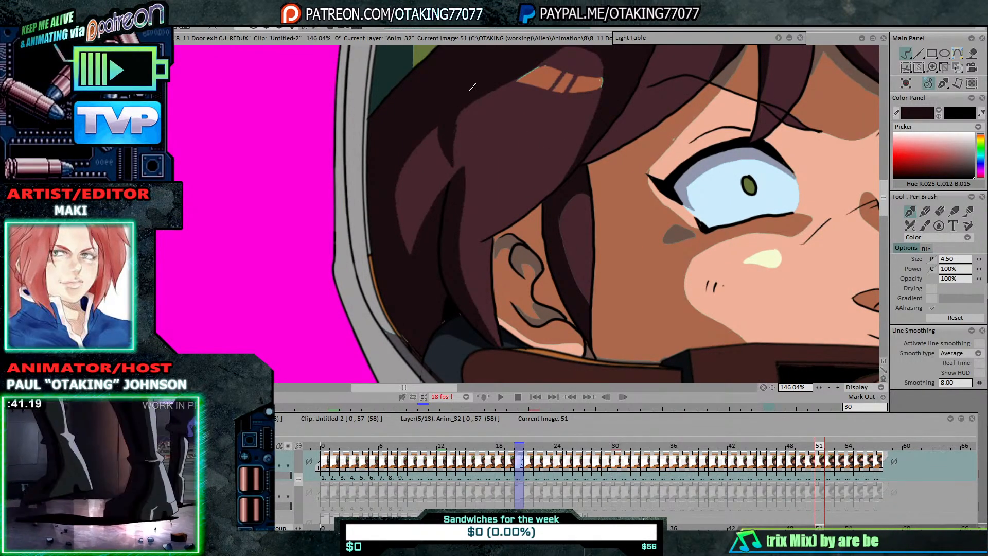
pyautogui.press('Right')
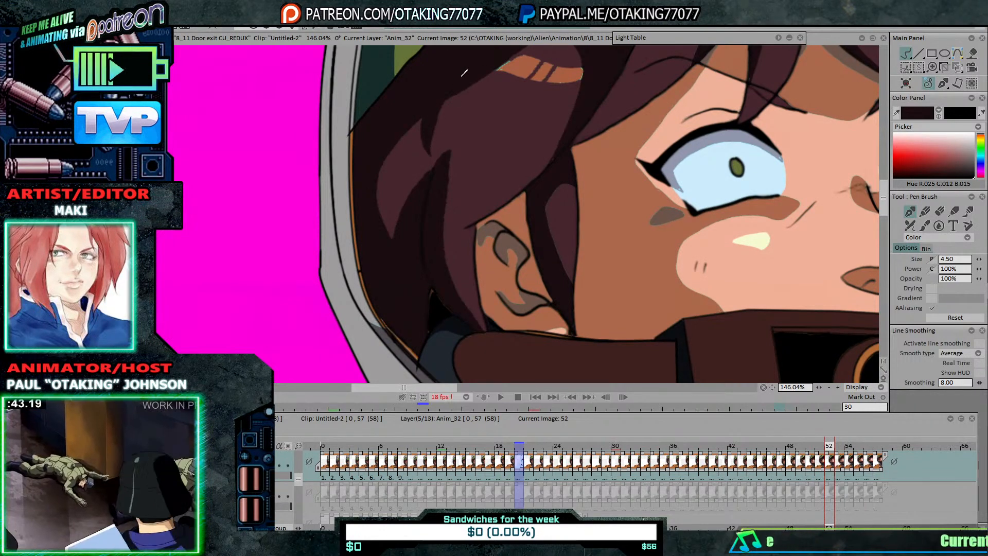
pyautogui.press('Right')
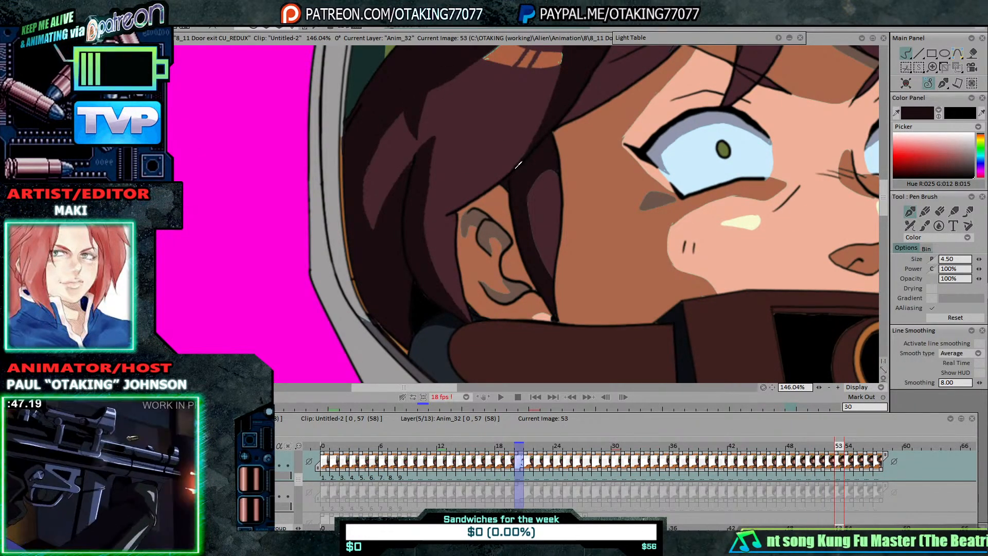
pyautogui.press('Right')
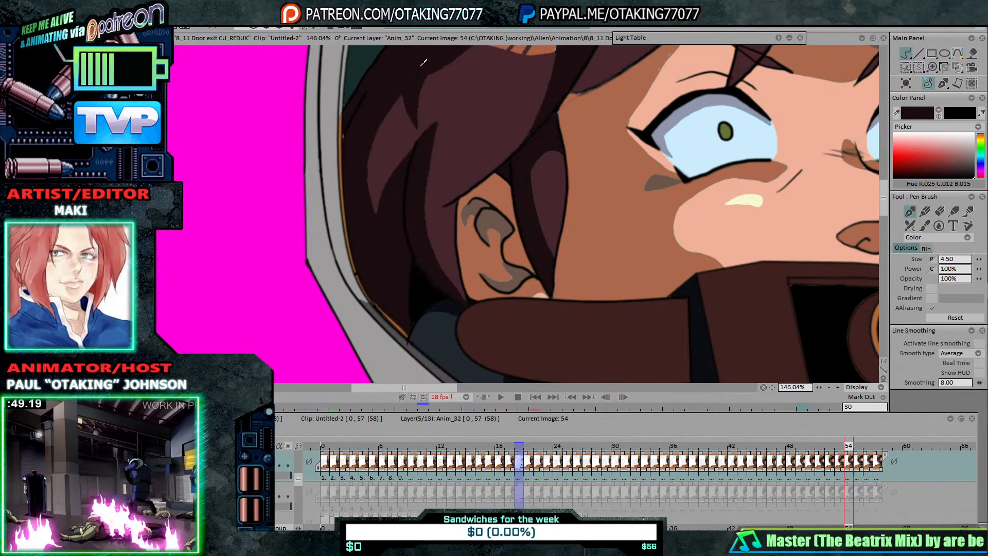
pyautogui.press('Right')
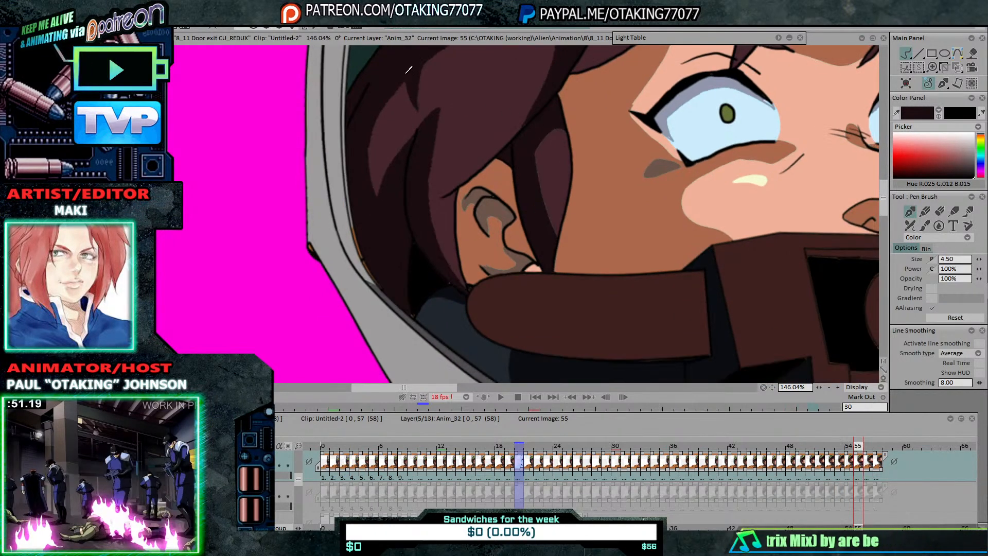
pyautogui.press('Right')
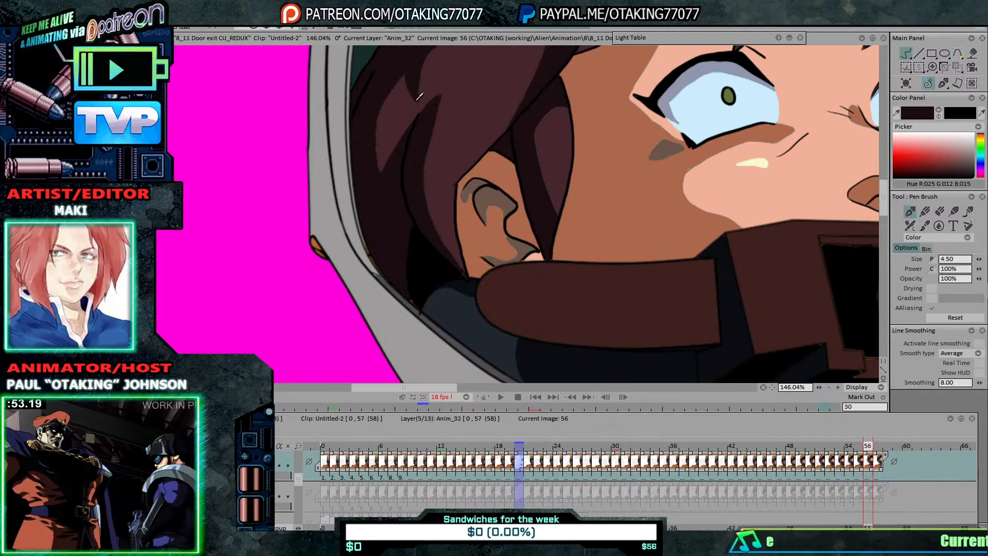
pyautogui.moveTo(442, 88); pyautogui.dragTo(458, 164)
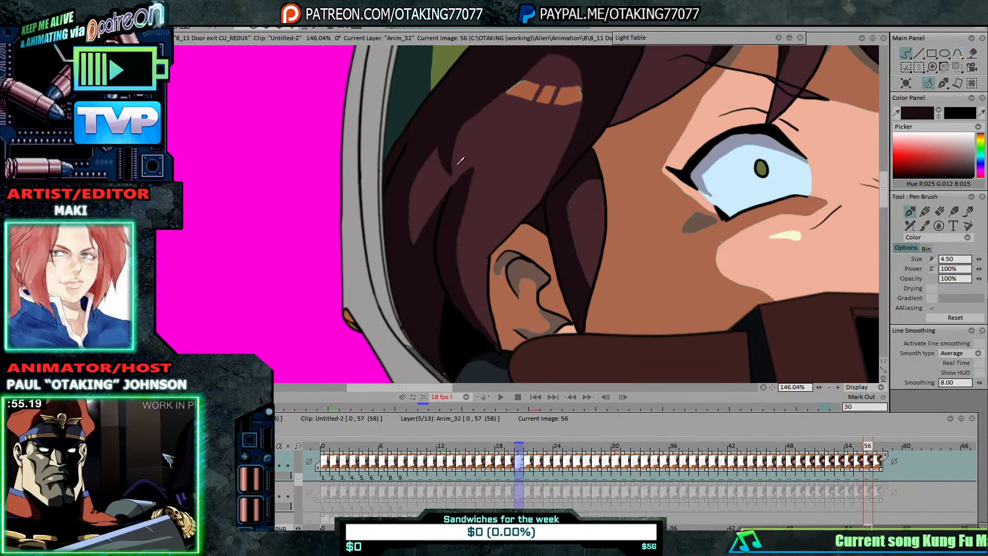
pyautogui.press('Right')
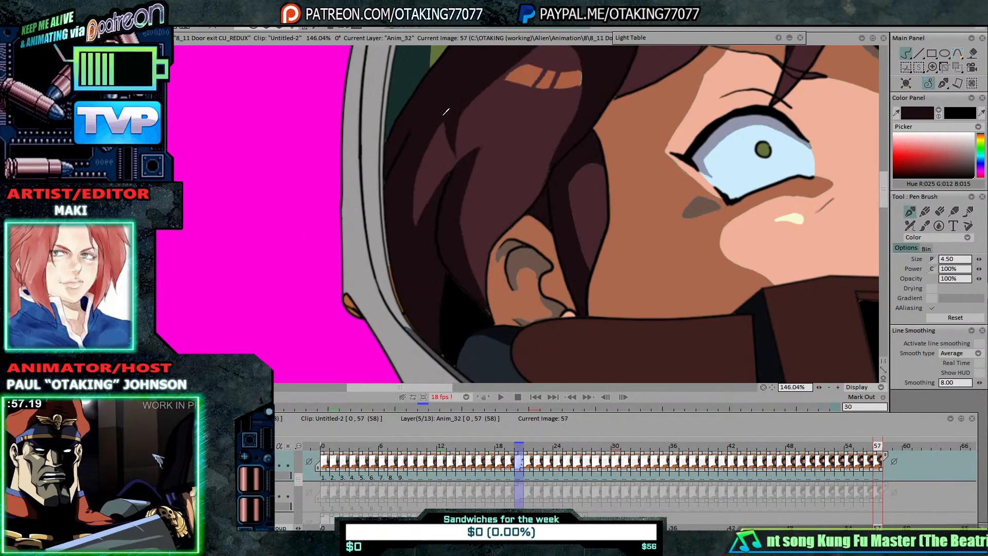
pyautogui.press('Right')
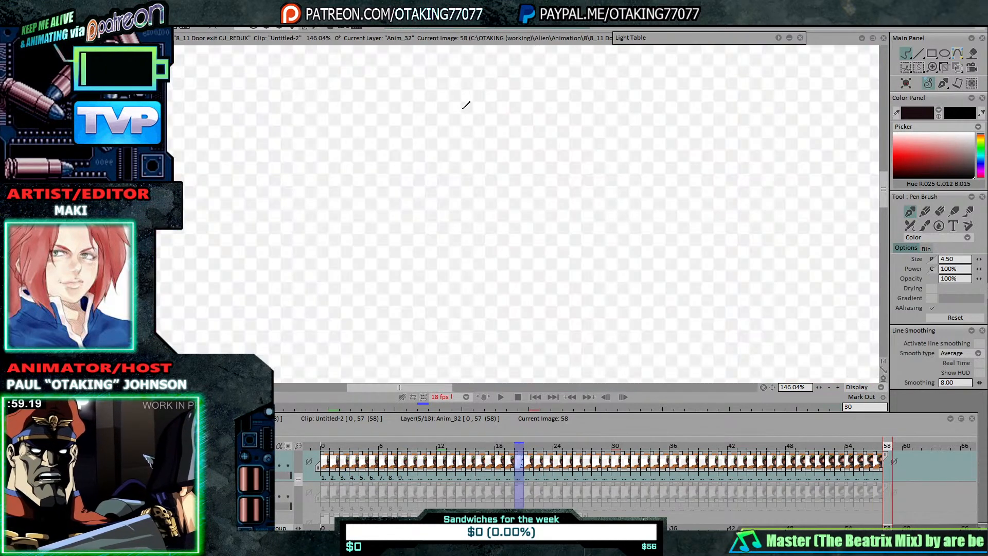
pyautogui.press('Left')
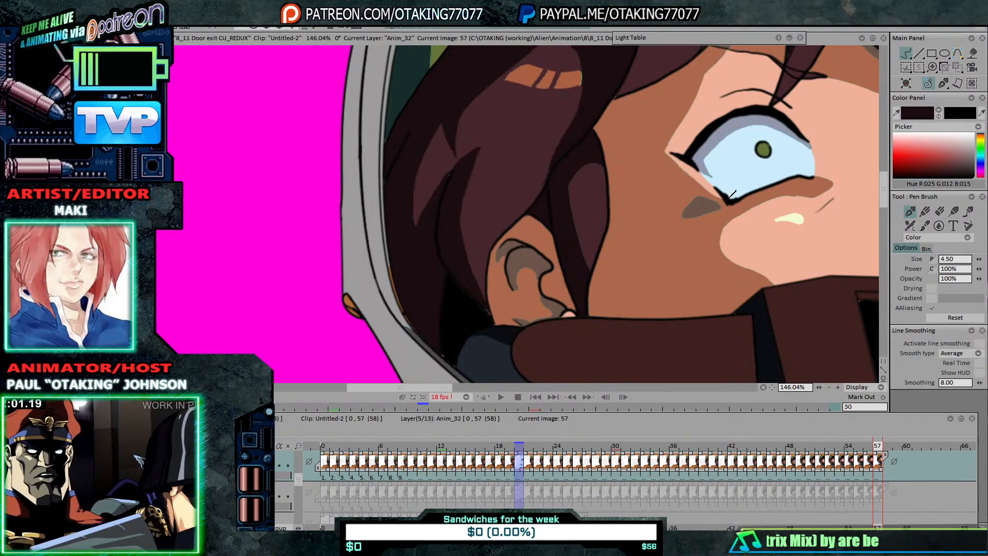
# Step: Pick the orange-brown hair highlight colour (R170 G95 B67) on frame 57 and retouch the fringe highlight above the far eye on frames 57 back to 49
pyautogui.scroll(-4, 732, 194)
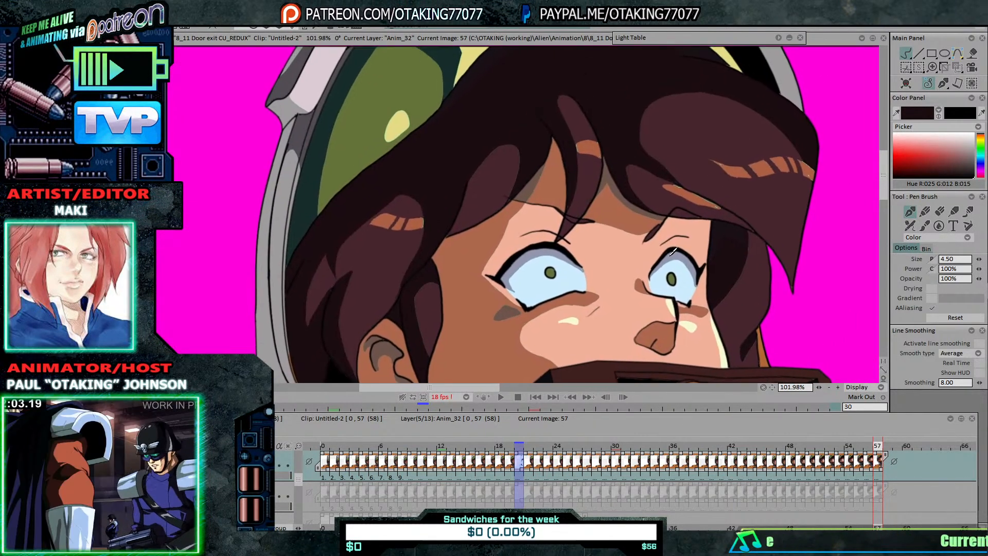
pyautogui.moveTo(673, 252); pyautogui.dragTo(651, 267)
pyautogui.scroll(1, 665, 232)
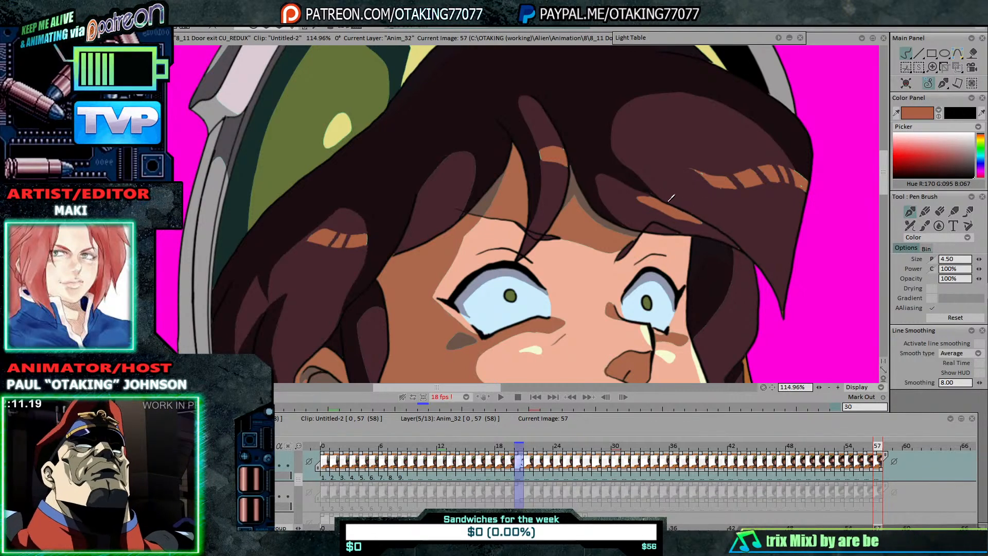
pyautogui.press('Left')
pyautogui.press('Left')
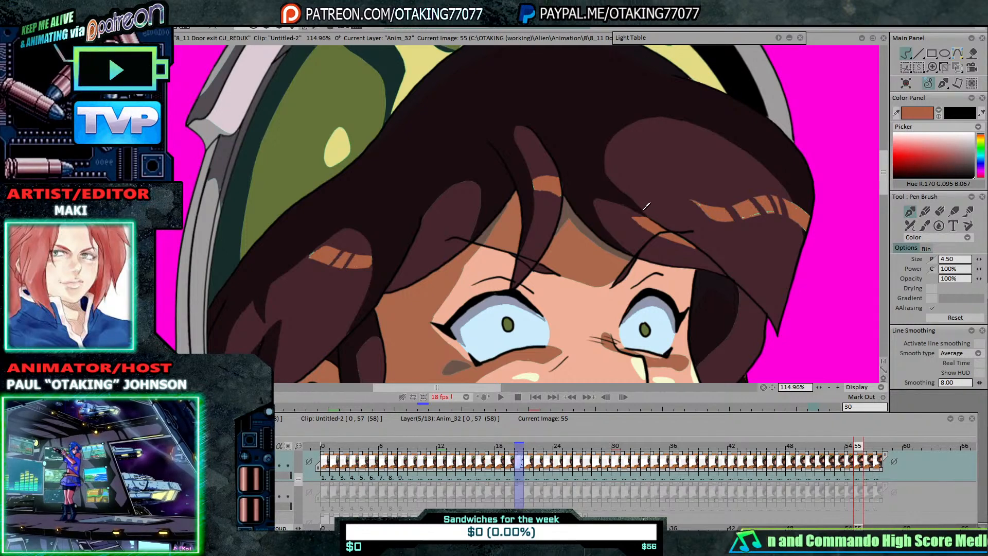
pyautogui.press('Left')
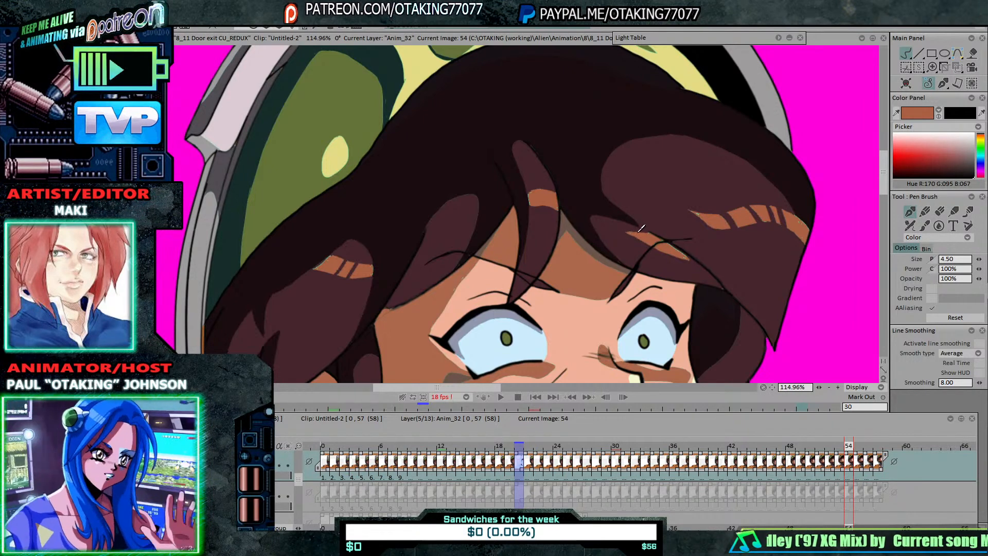
pyautogui.press('Left')
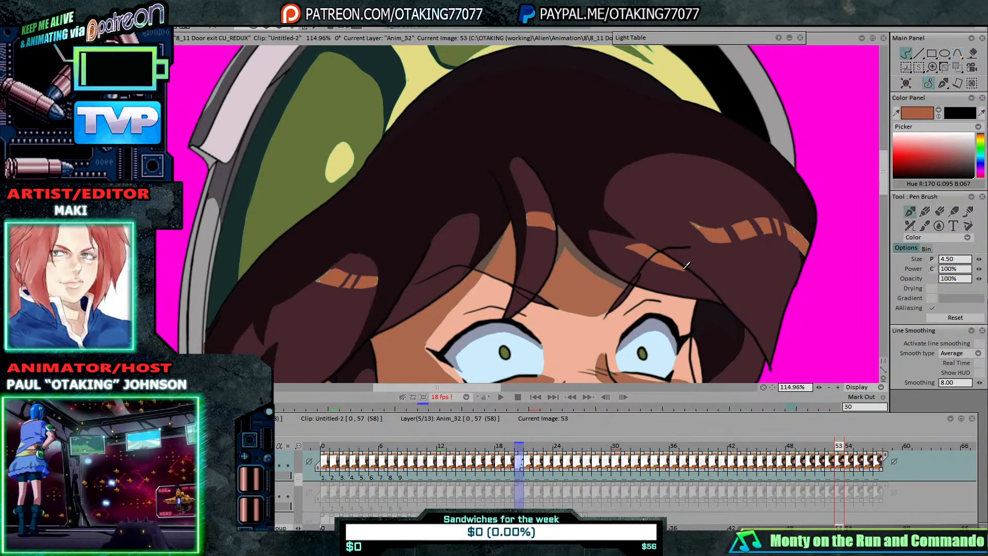
pyautogui.press('Left')
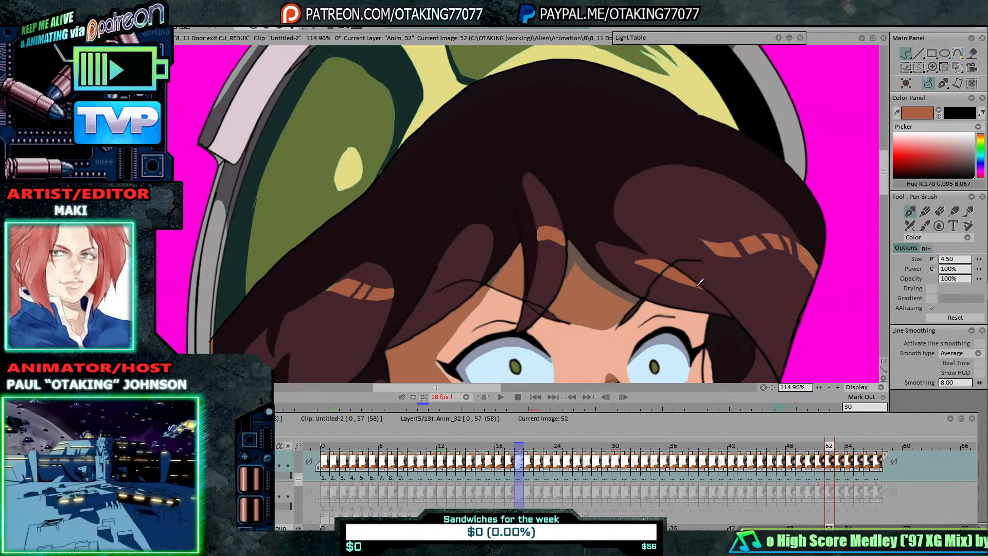
pyautogui.press('Left')
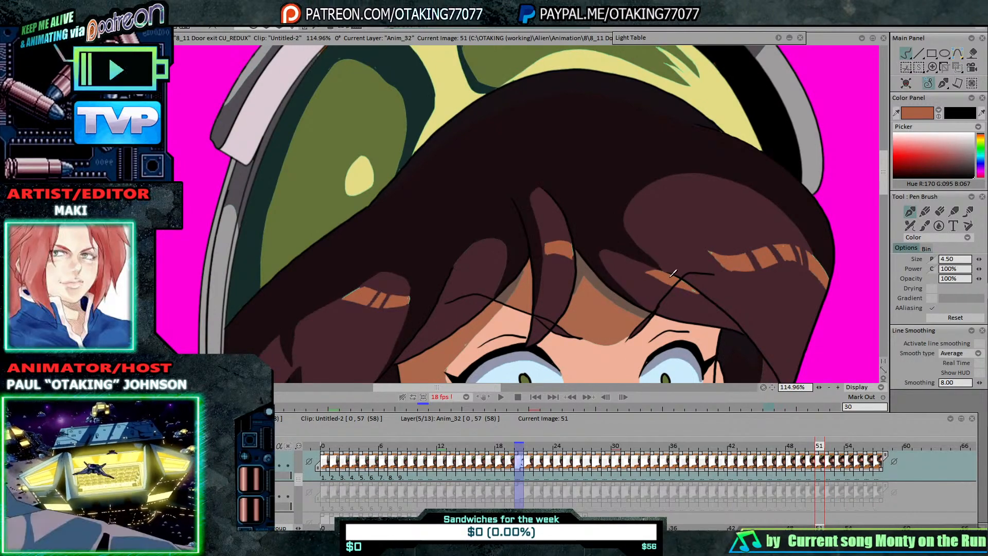
pyautogui.press('Left')
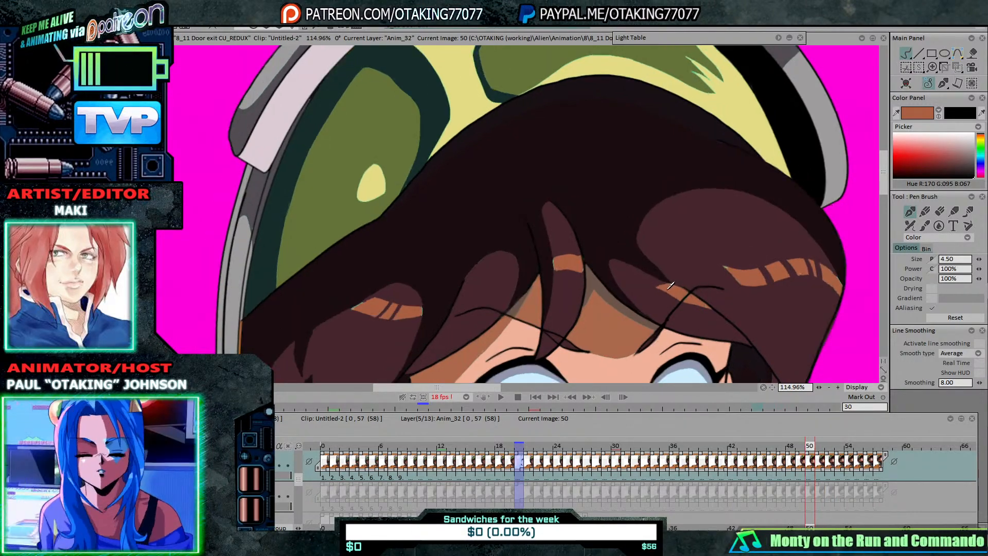
pyautogui.press('Left')
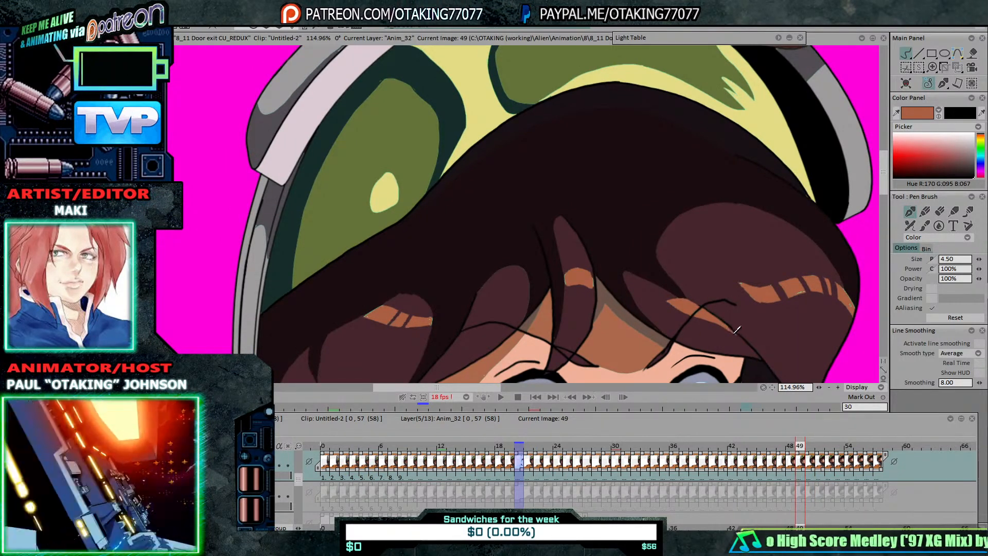
# Step: Retouch the same orange-brown fringe highlight across the brow line on frames 48 back to 42
pyautogui.press('Left')
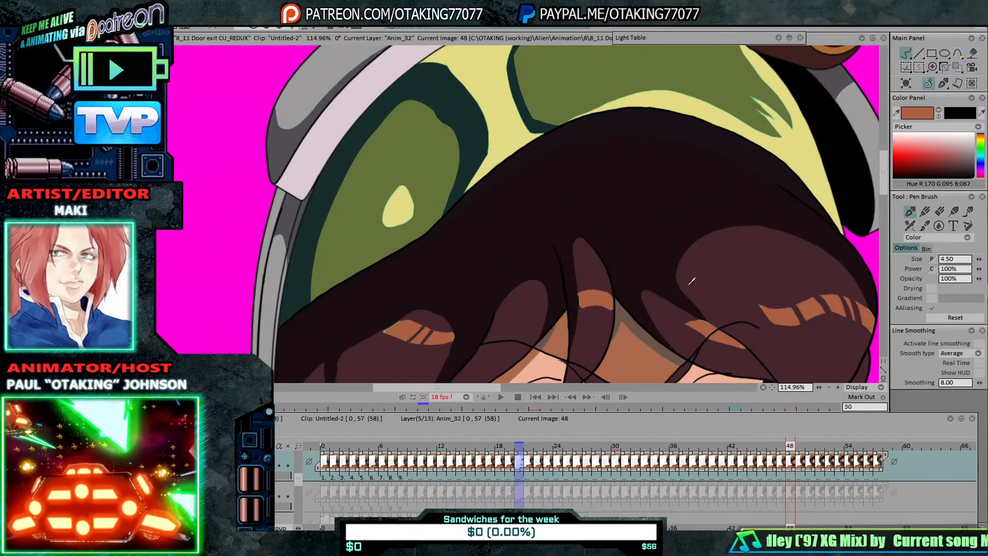
pyautogui.moveTo(689, 284); pyautogui.dragTo(535, 224)
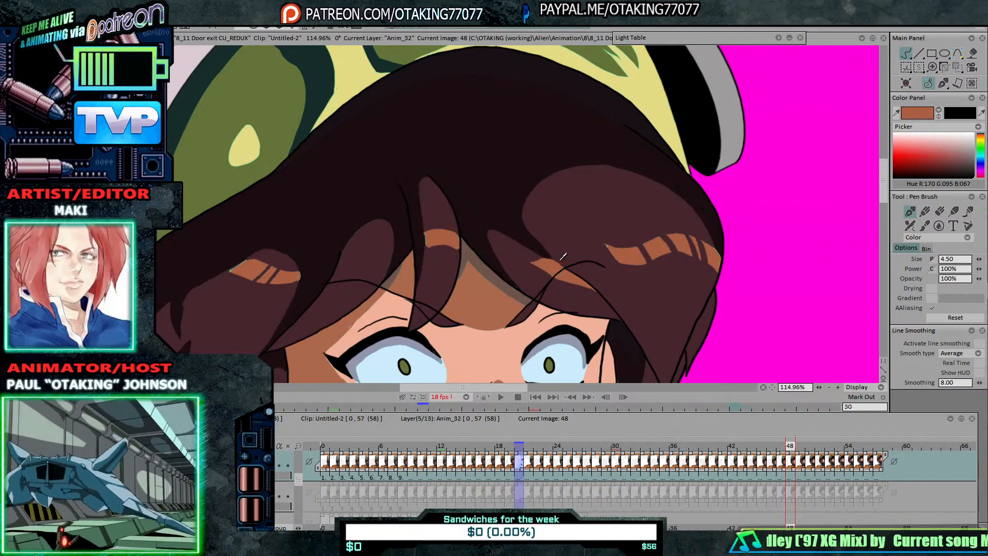
pyautogui.scroll(3, 550, 257)
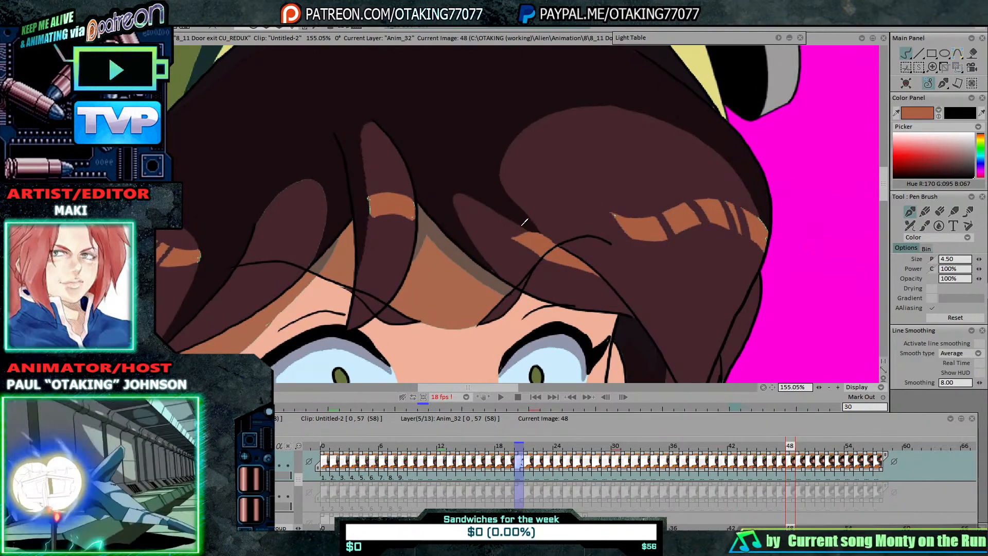
pyautogui.press('Left')
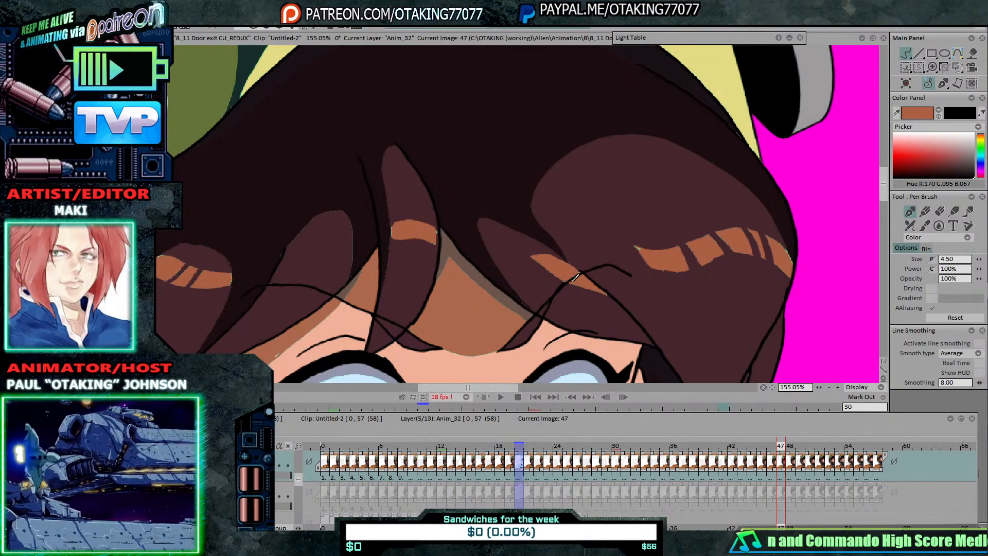
pyautogui.press('Left')
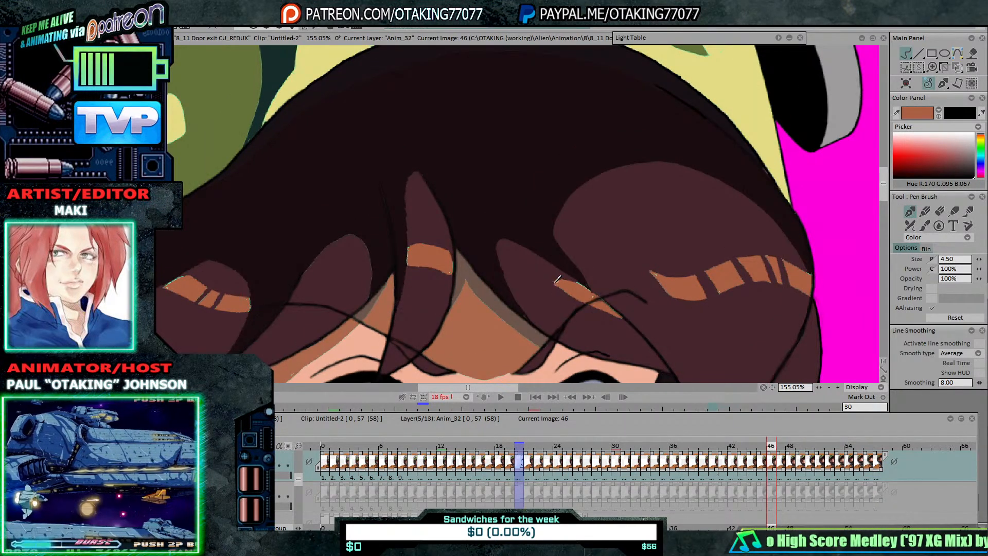
pyautogui.press('Left')
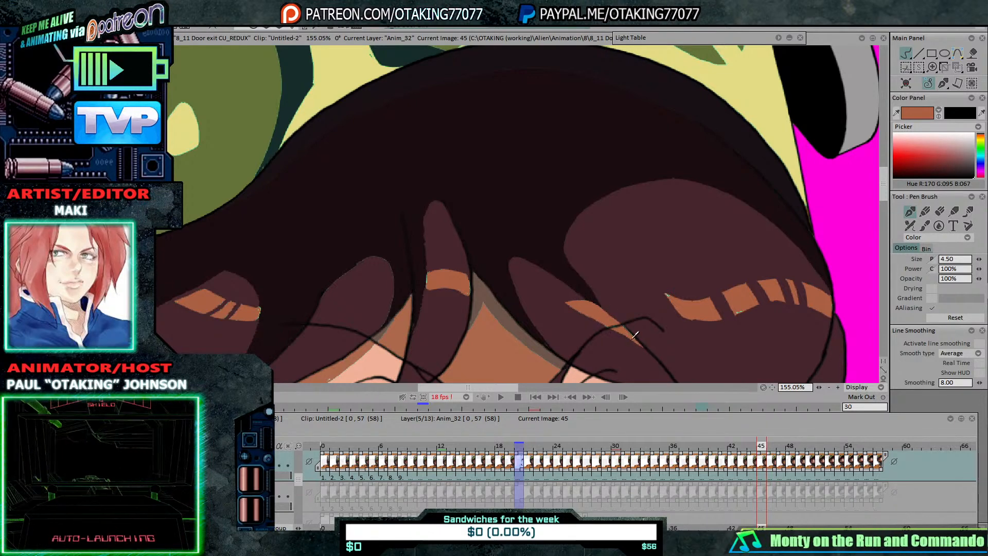
pyautogui.press('Left')
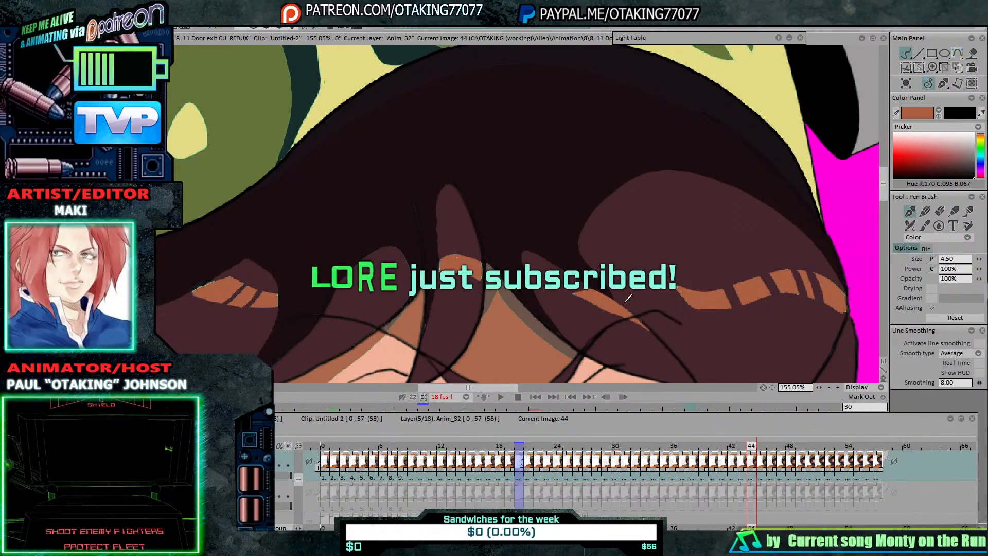
pyautogui.press('Left')
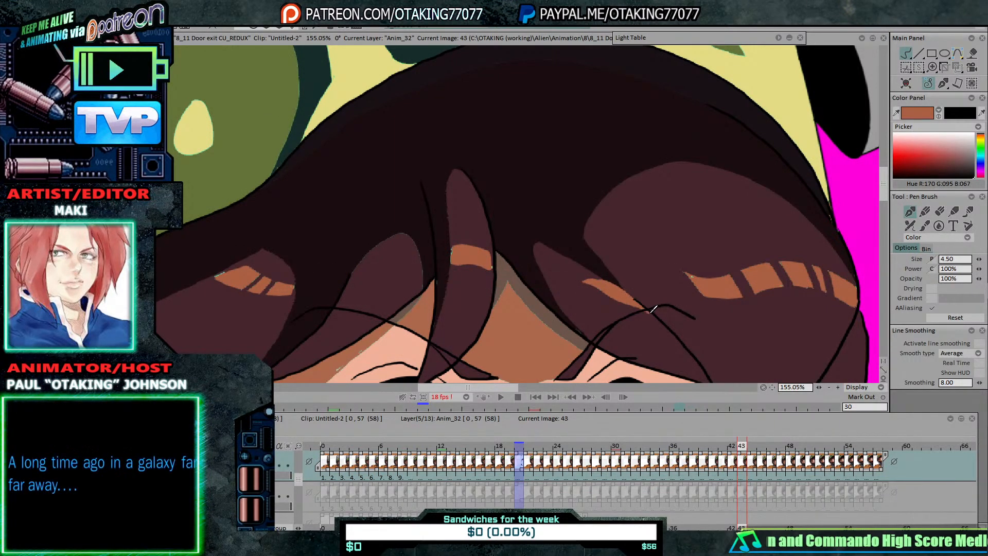
pyautogui.press('Left')
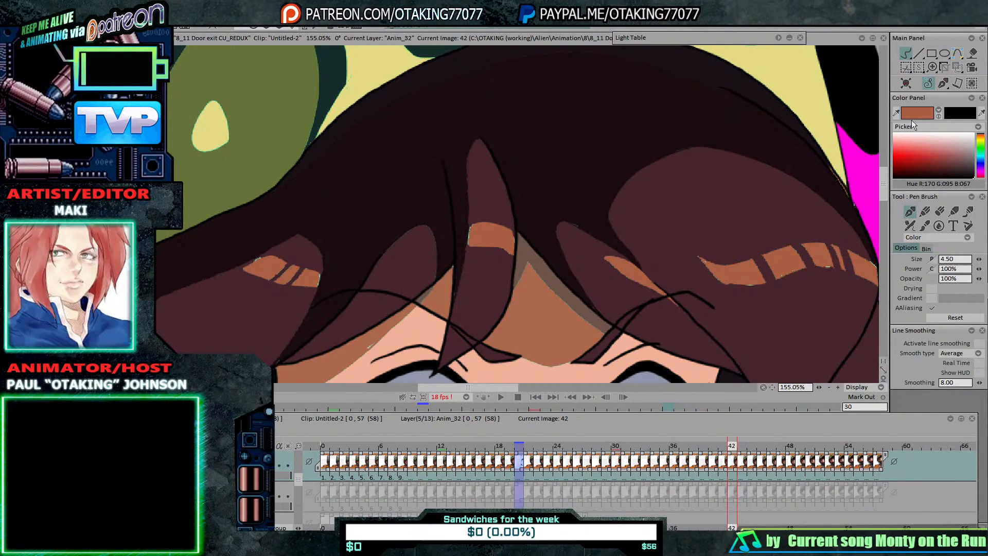
# Step: Pick the hair-shadow brown (R25 G12 B15) and base hair brown (R70 G37 B44) on frame 42 and tidy the central strand's highlight edges
pyautogui.click(568, 220)
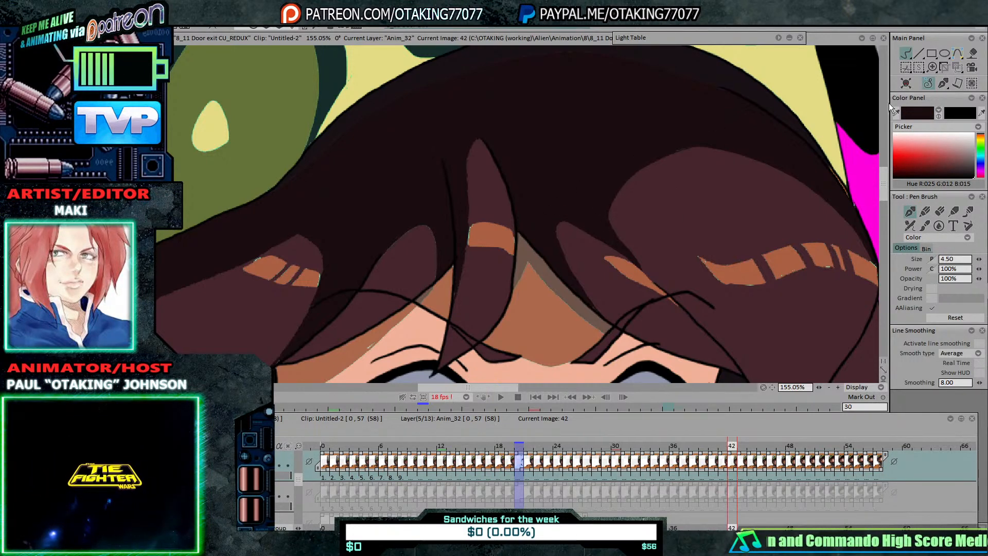
pyautogui.click(479, 210)
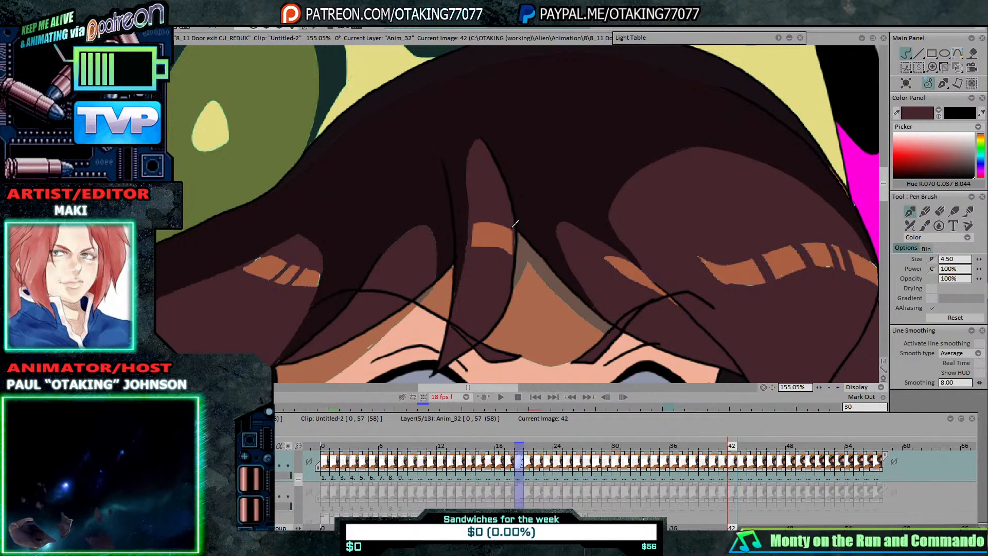
# Step: Tidy the central strand's highlight edges with the base hair brown on frames 41 back to 38
pyautogui.press('Left')
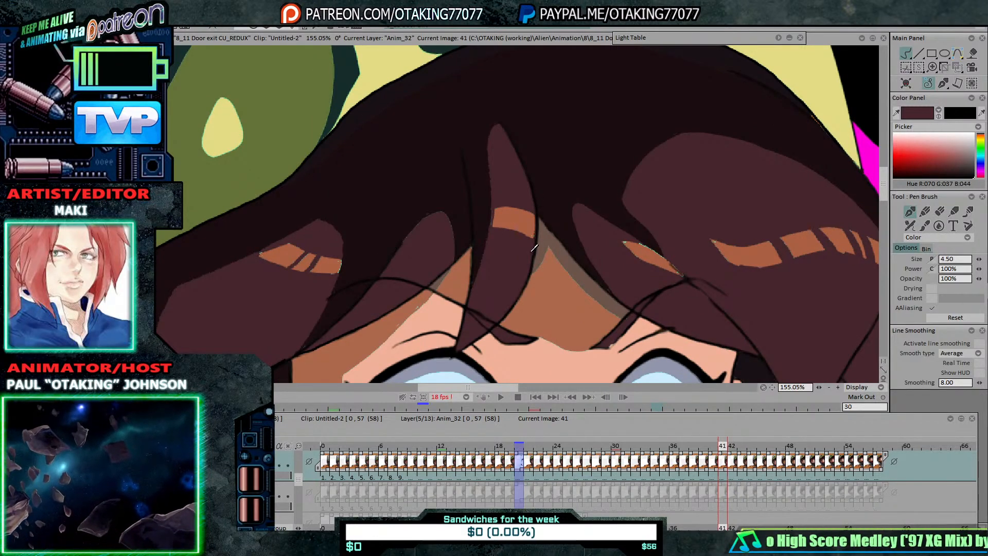
pyautogui.press('Left')
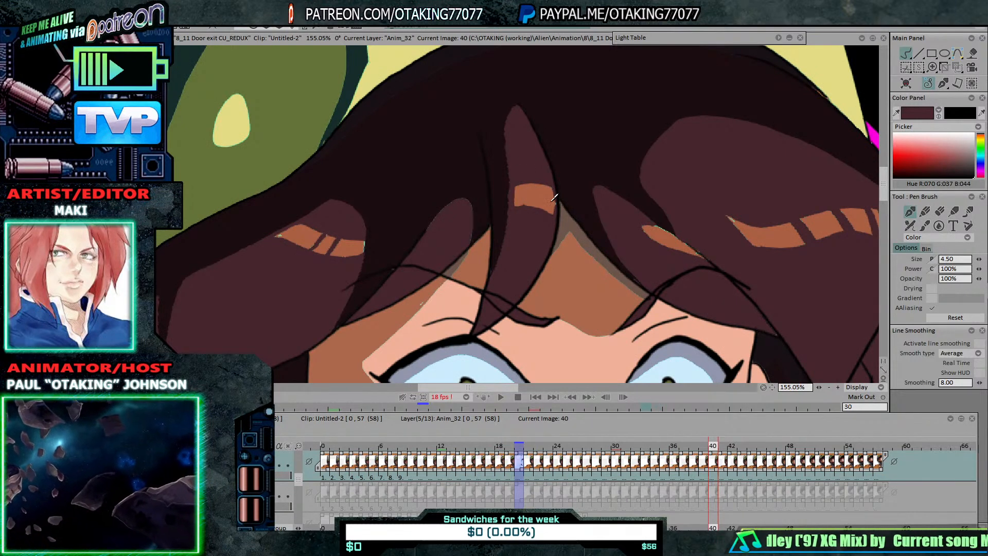
pyautogui.press('Left')
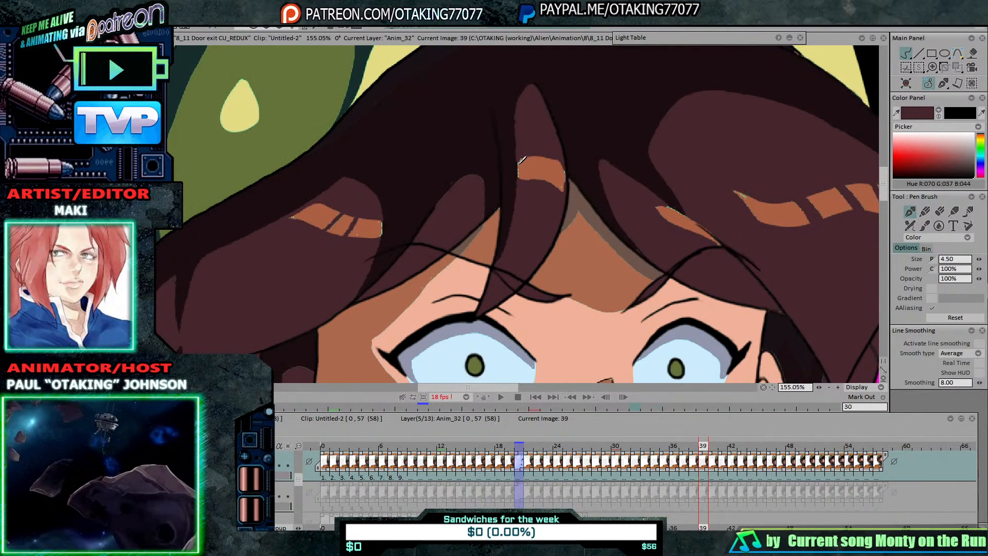
pyautogui.moveTo(518, 163); pyautogui.dragTo(518, 180)
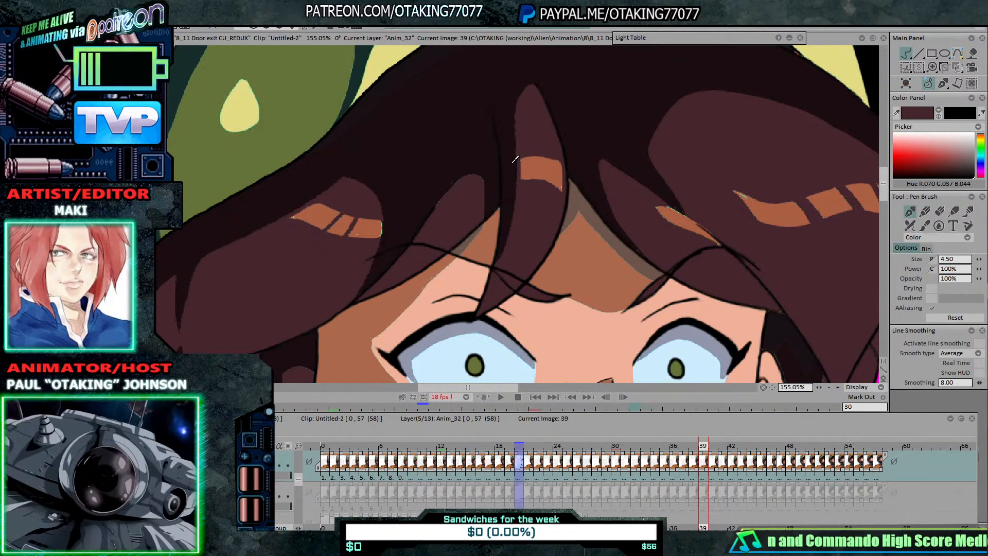
pyautogui.press('Left')
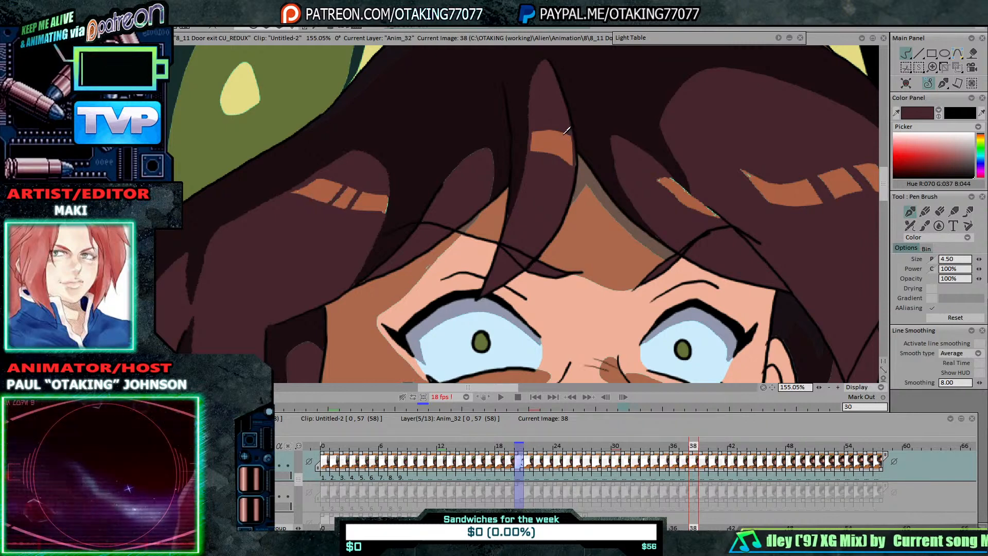
# Step: Pick the orange-brown highlight colour (R170 G95 B67) on frame 37, retouch the central strand's highlight and compare it with the neighbouring frames
pyautogui.press('Left')
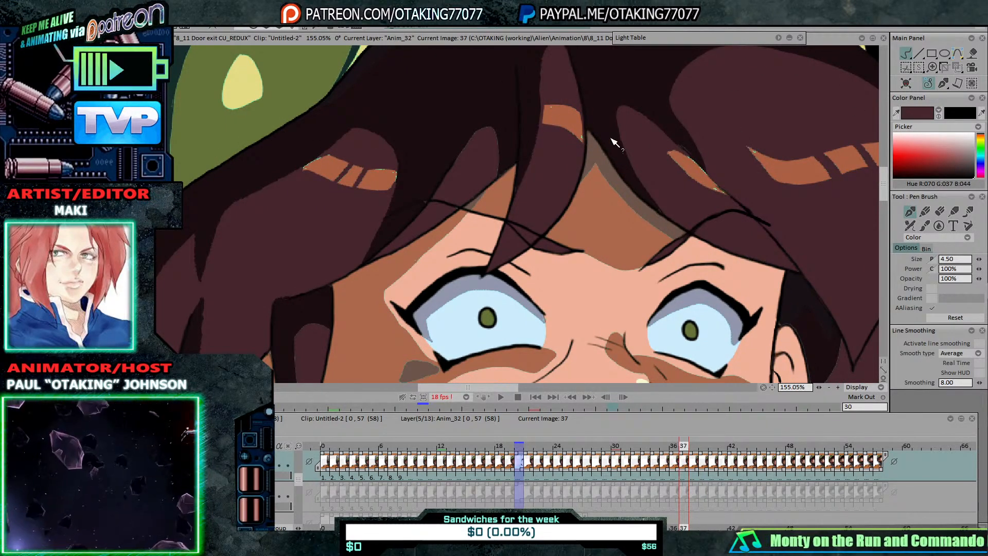
pyautogui.click(560, 116)
pyautogui.moveTo(566, 102); pyautogui.dragTo(537, 161)
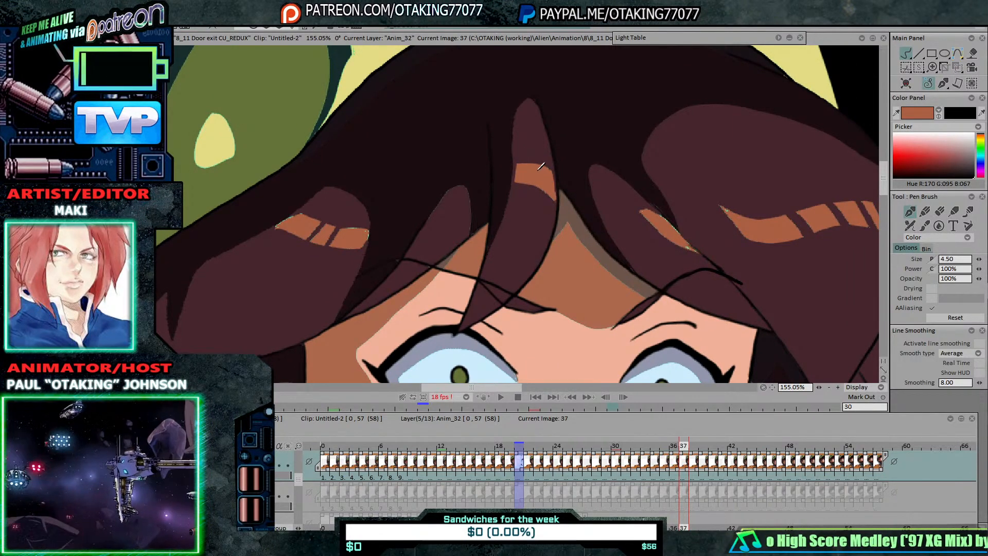
pyautogui.press('Right')
pyautogui.press('Left')
pyautogui.press('Right')
pyautogui.press('Left')
pyautogui.press('Left')
pyautogui.press('Right')
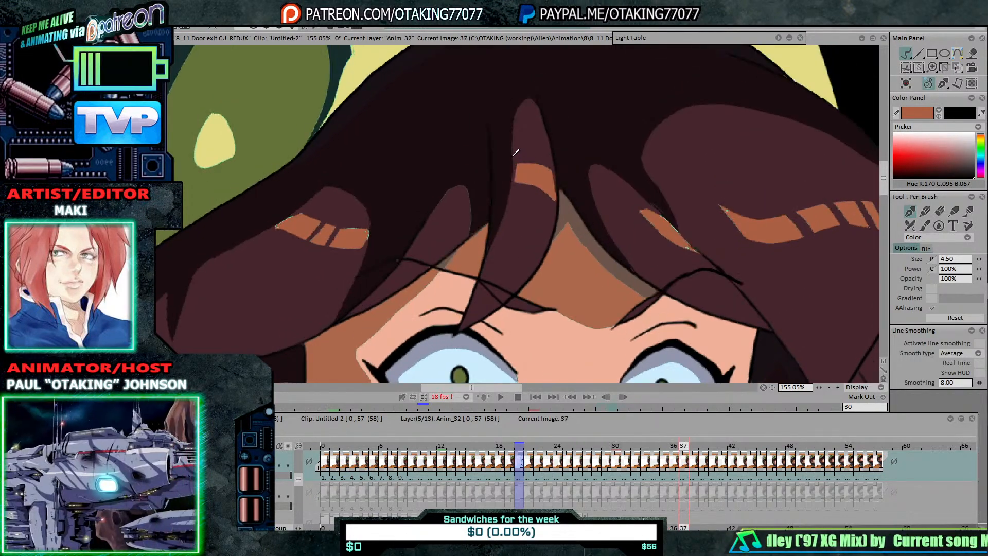
# Step: Retouch the central strand's orange-brown highlight on frames 36 back to 31
pyautogui.press('Left')
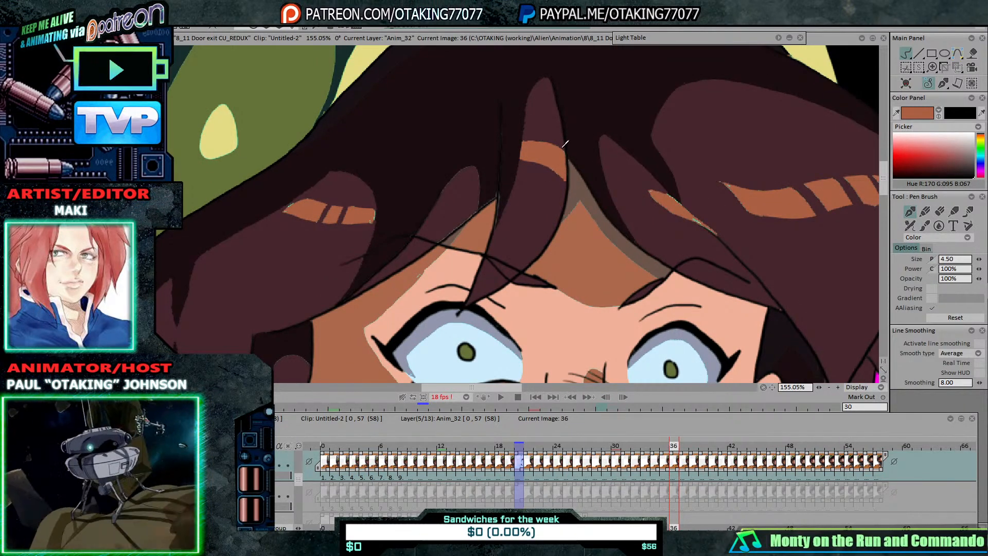
pyautogui.press('Left')
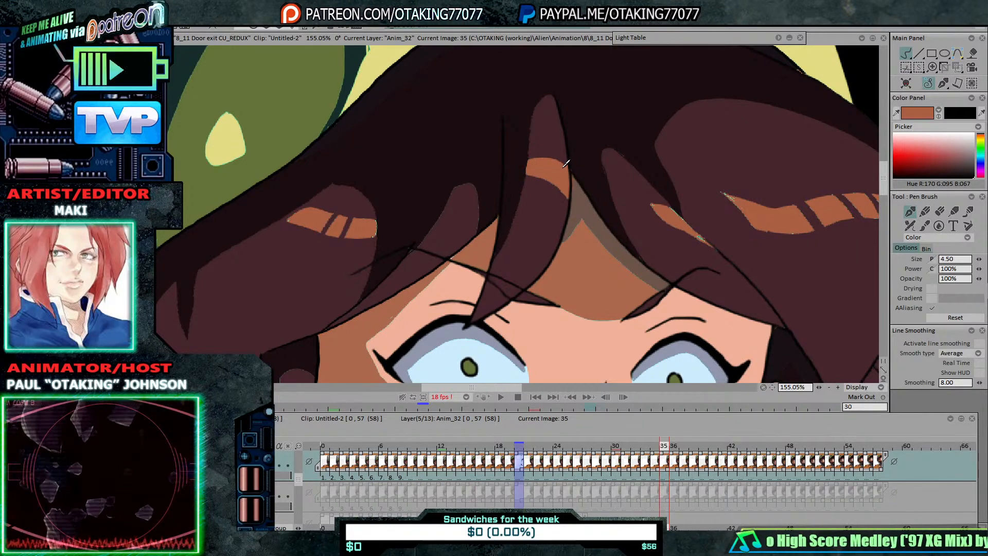
pyautogui.press('Left')
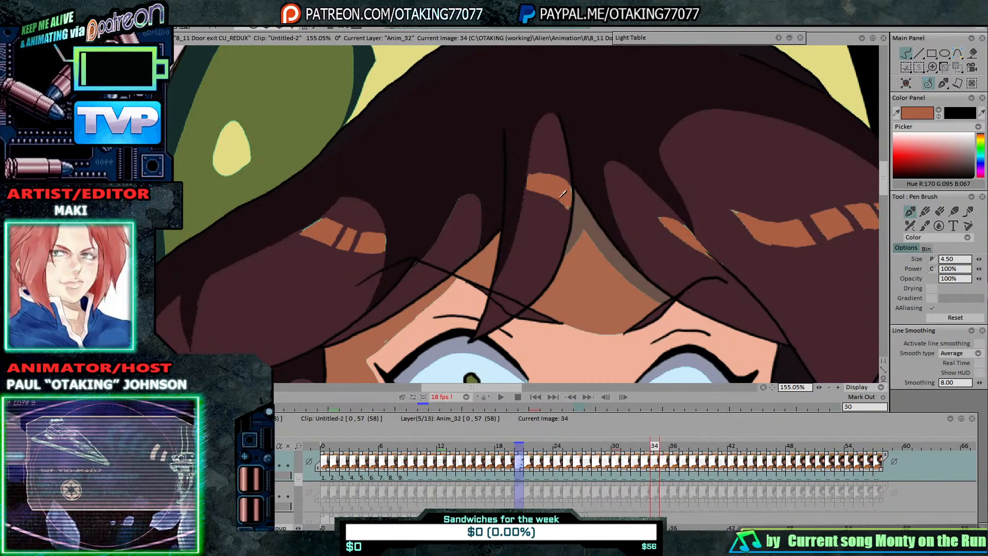
pyautogui.press('Left')
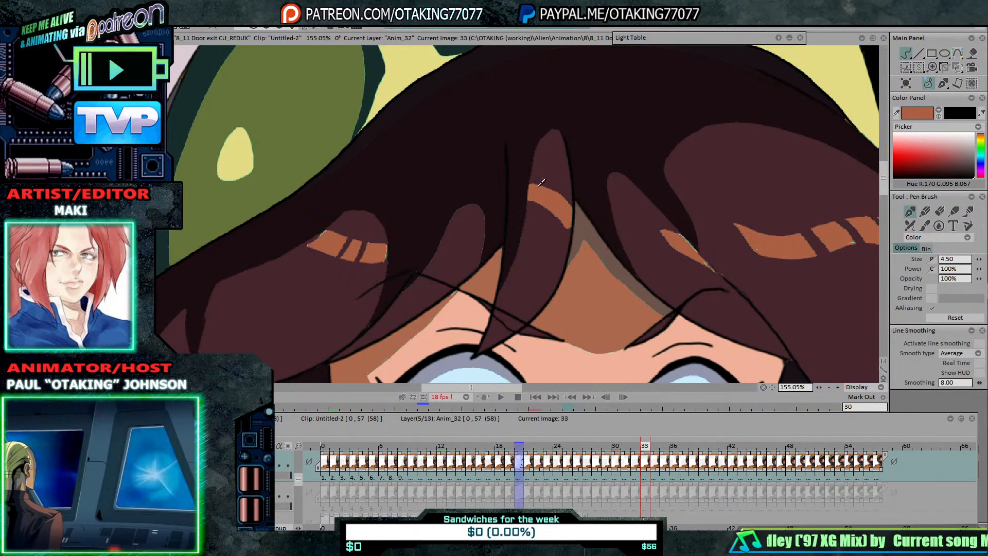
pyautogui.press('Left')
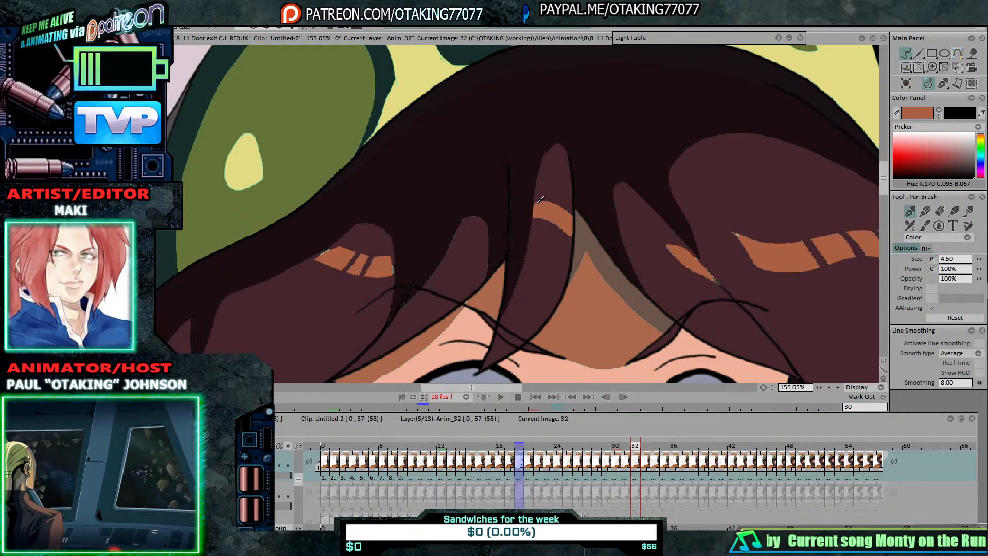
pyautogui.press('Left')
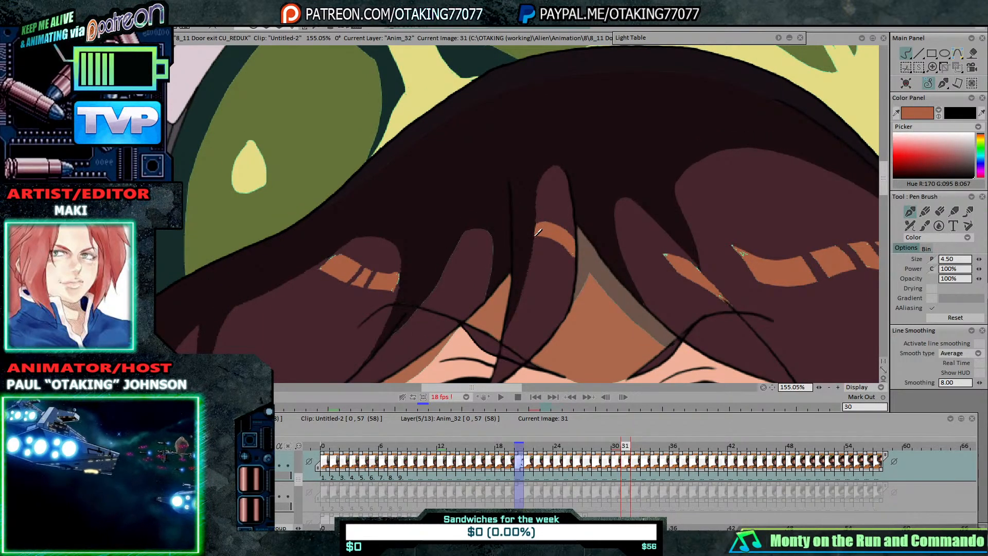
# Step: Continue retouching the central strand's orange-brown highlight on frames 30 back to 25
pyautogui.press('Left')
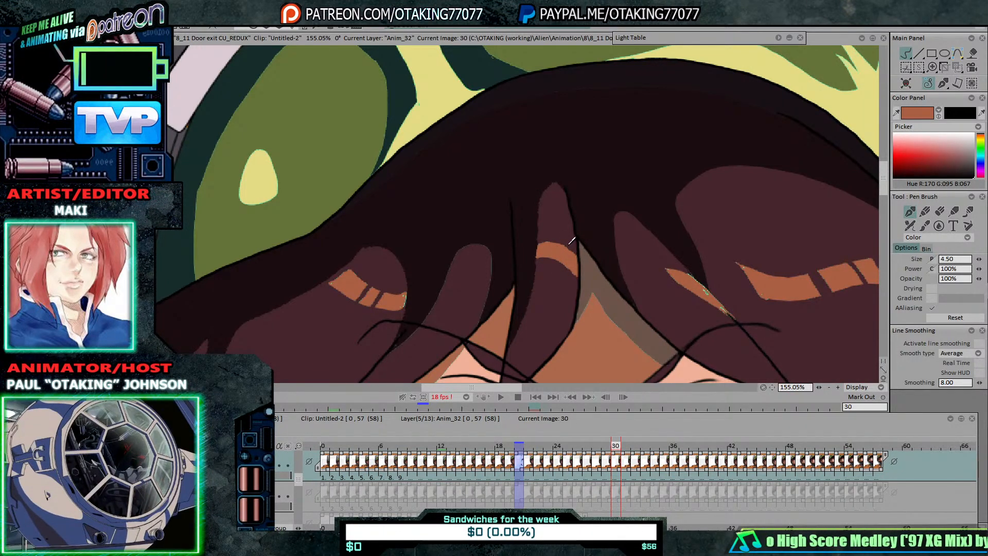
pyautogui.press('Left')
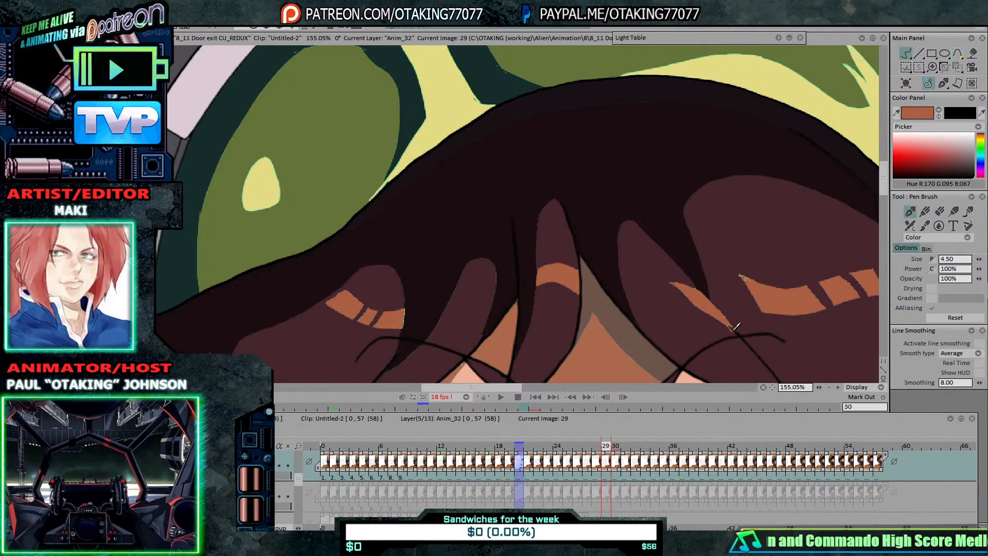
pyautogui.press('Left')
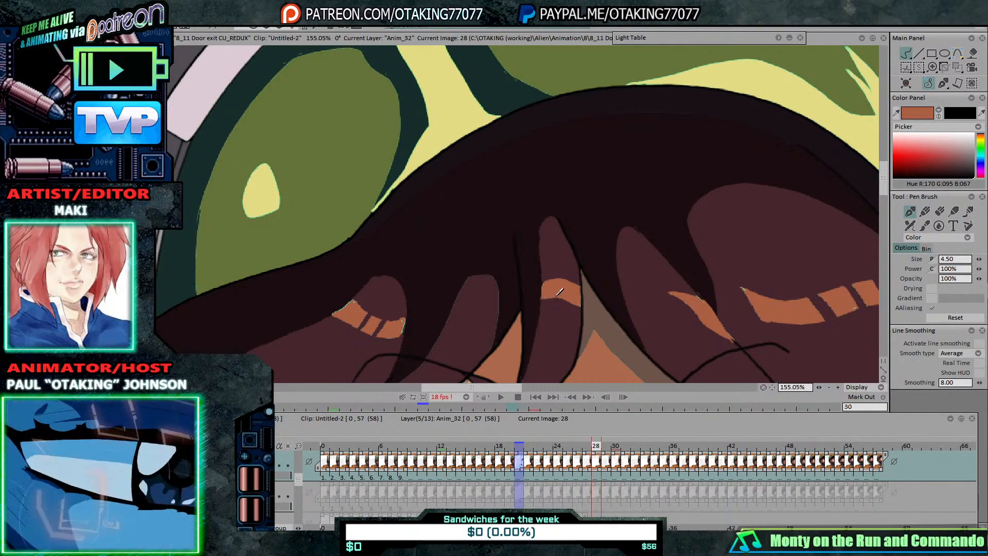
pyautogui.press('Left')
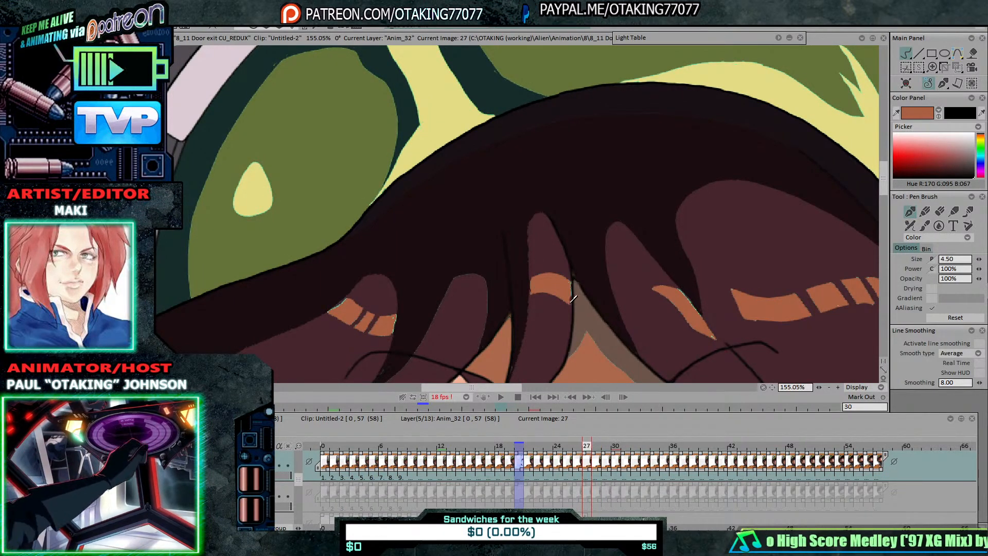
pyautogui.press('Left')
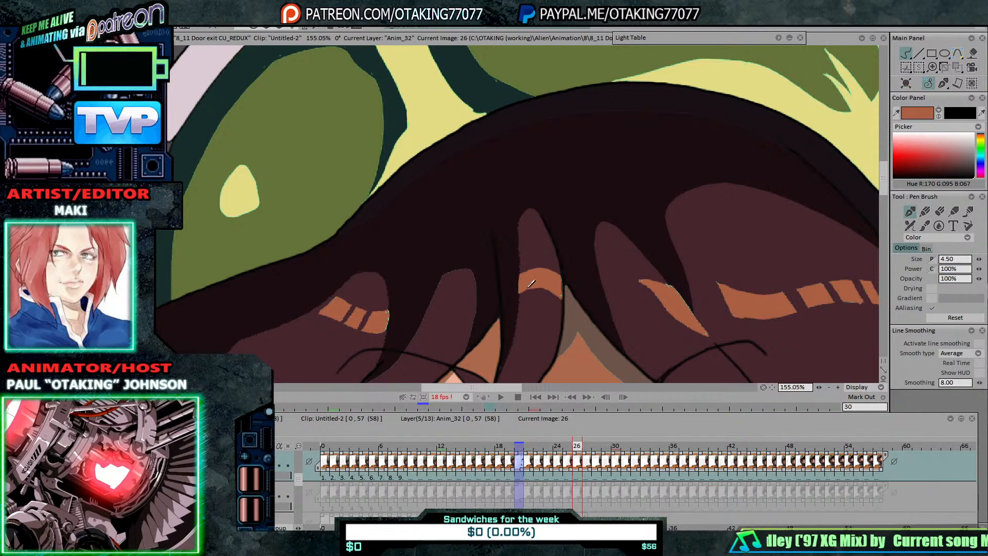
pyautogui.press('Left')
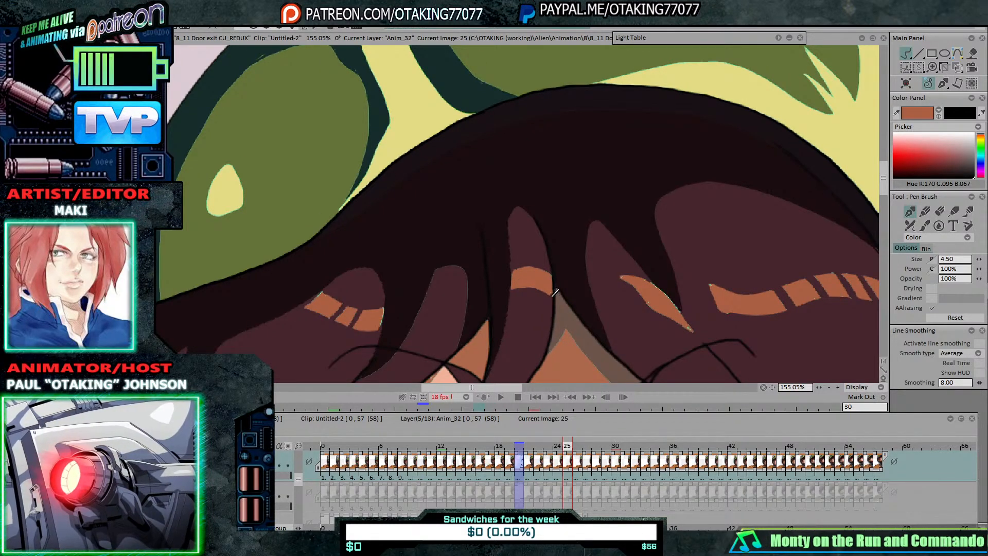
# Step: Even out the central strand's orange-brown highlight band on frames 24 back to 20, comparing frame 24 with frame 23
pyautogui.press('Left')
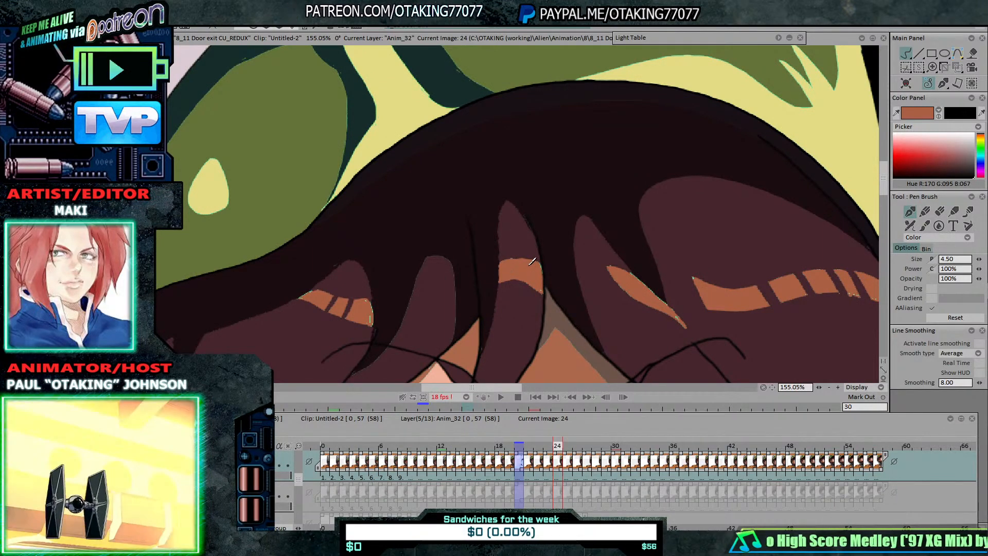
pyautogui.press('Left')
pyautogui.press('Right')
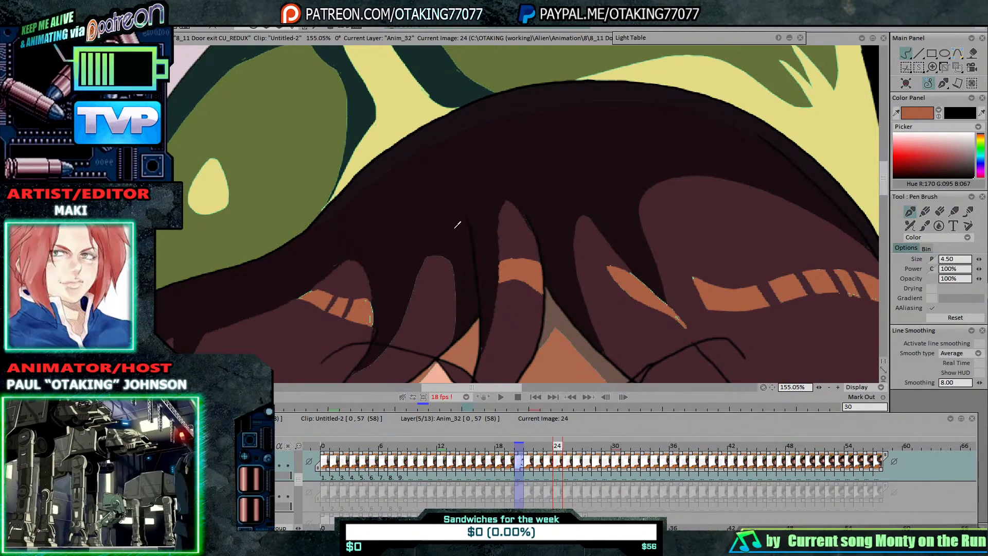
pyautogui.press('Left')
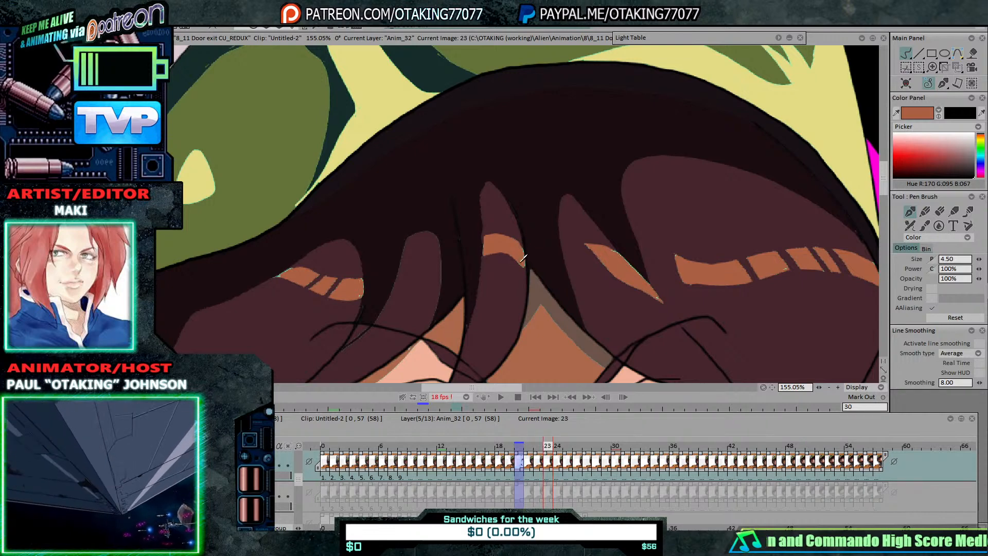
pyautogui.press('Left')
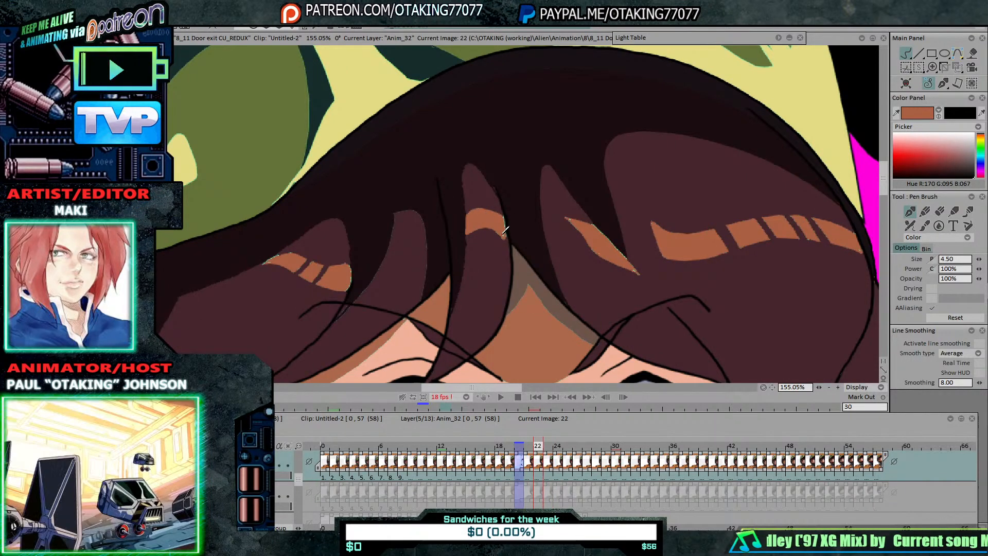
pyautogui.press('Left')
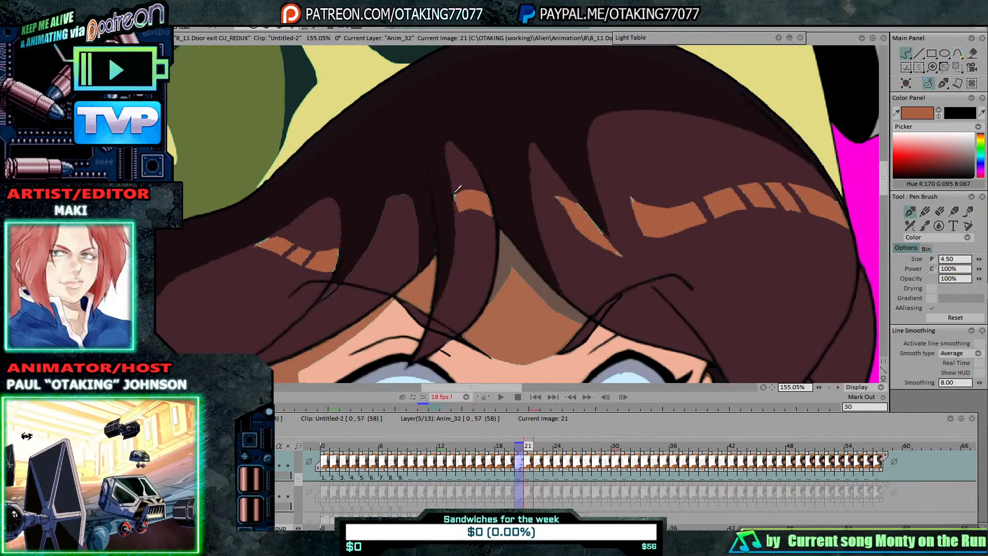
pyautogui.press('Left')
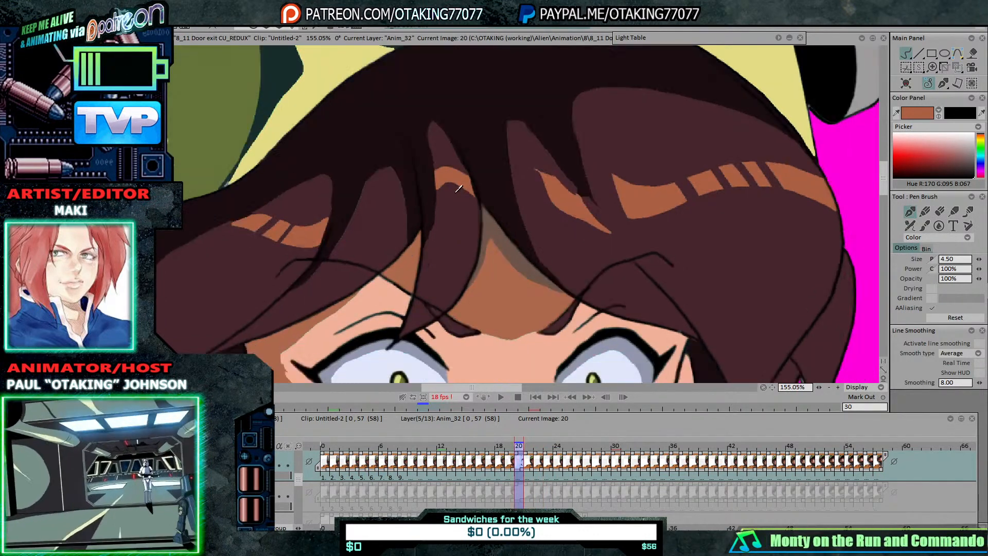
# Step: Clean up the orange-brown highlight band on the central fringe strand on frames 19 back to 16
pyautogui.press('Left')
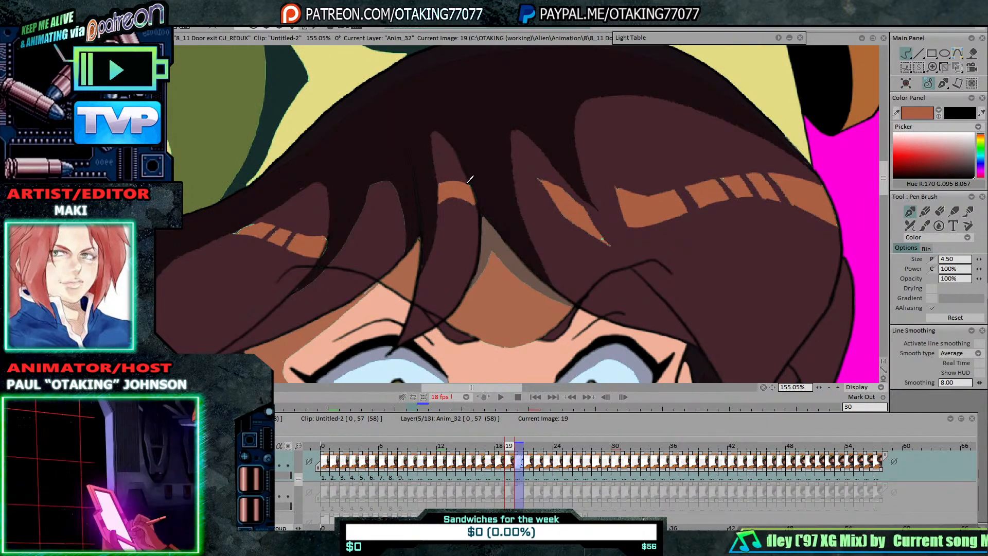
pyautogui.press('Left')
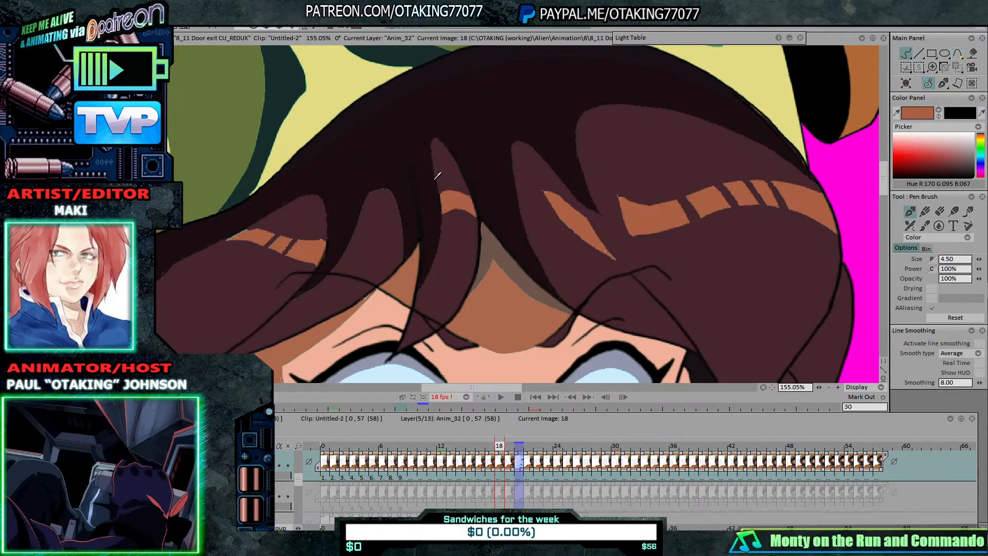
pyautogui.click(491, 446)
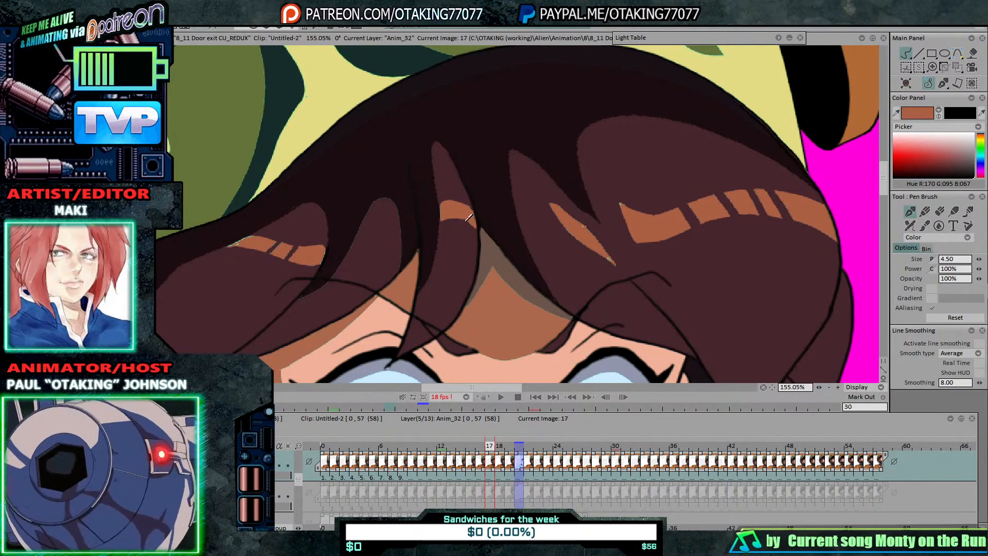
pyautogui.click(482, 444)
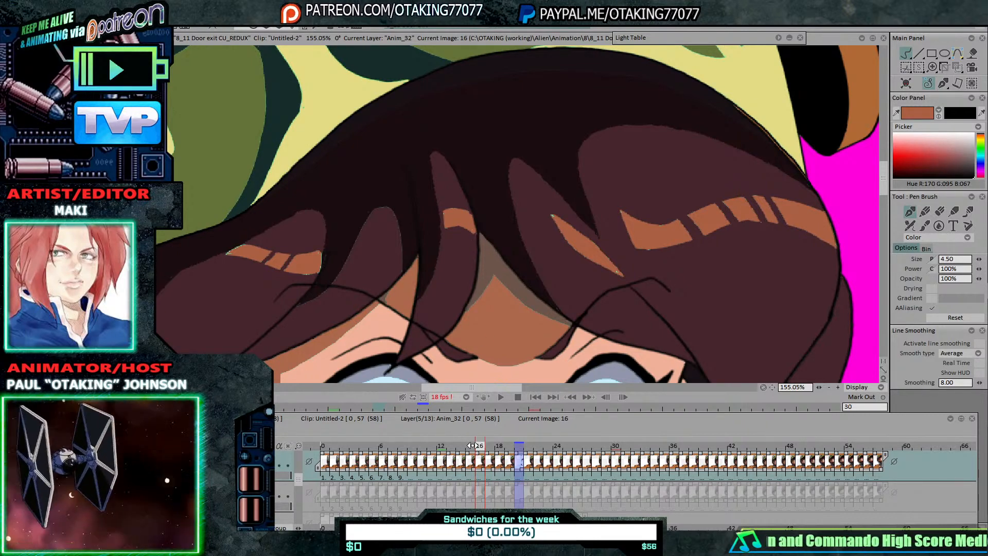
# Step: Extend the central strand's orange-brown highlight to the strand edges on frames 15 back to 13
pyautogui.press('Left')
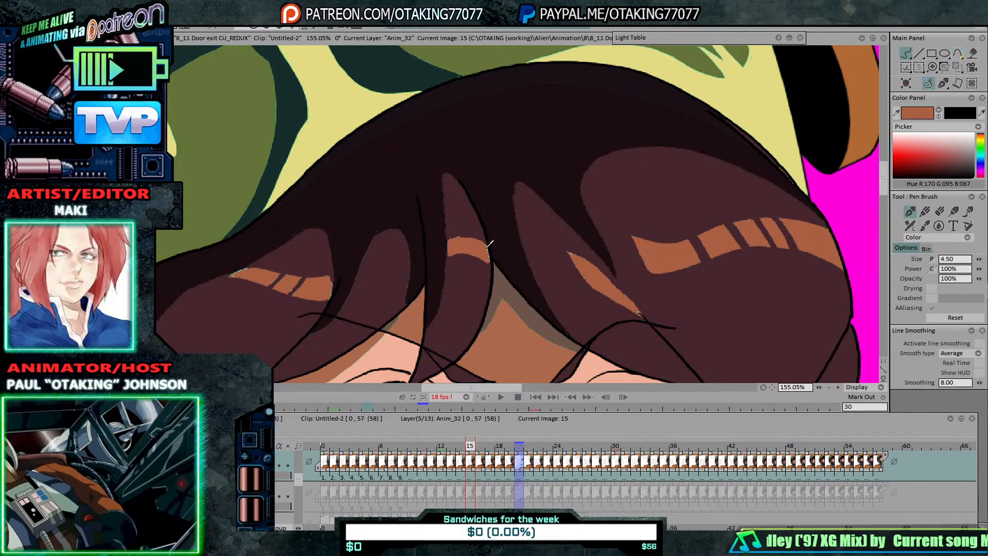
pyautogui.click(523, 288)
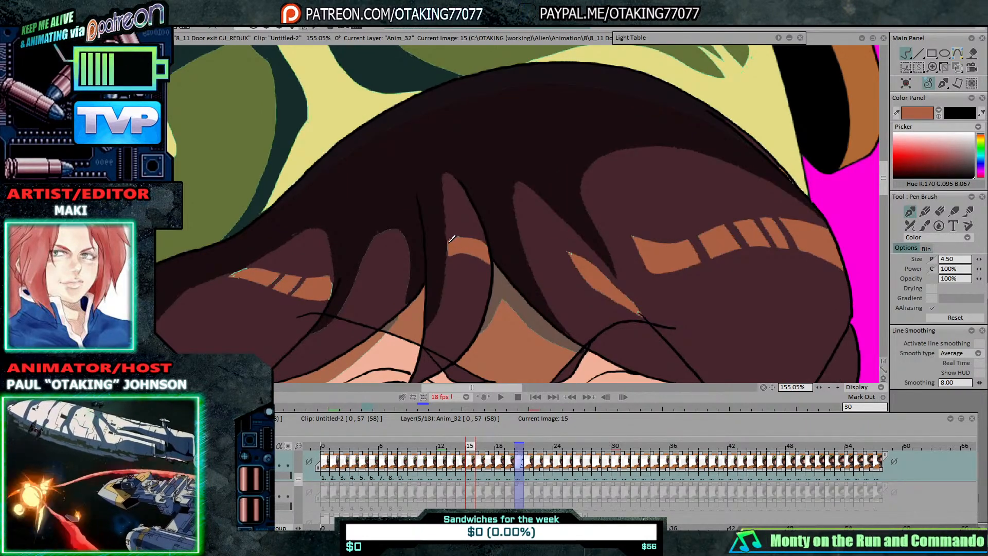
pyautogui.press('Left')
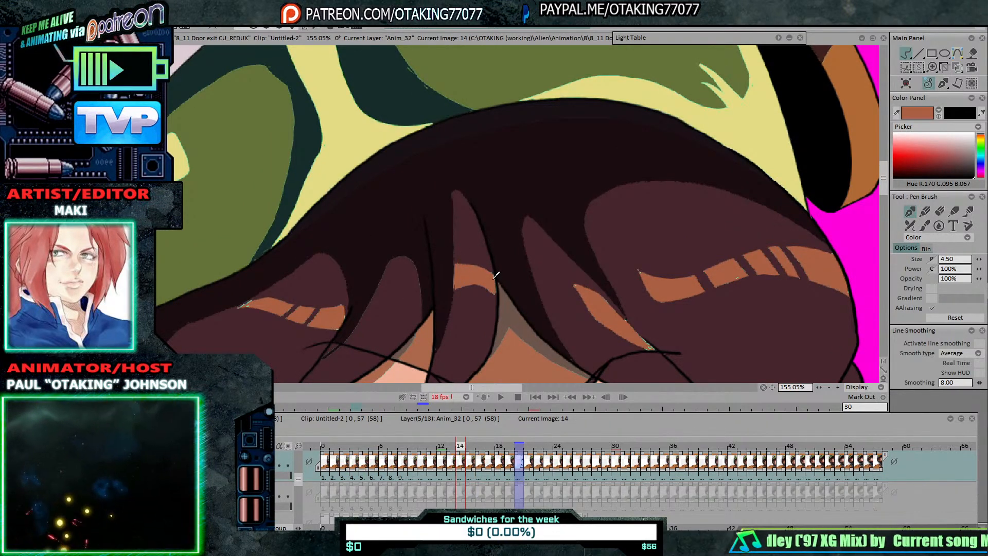
pyautogui.press('Left')
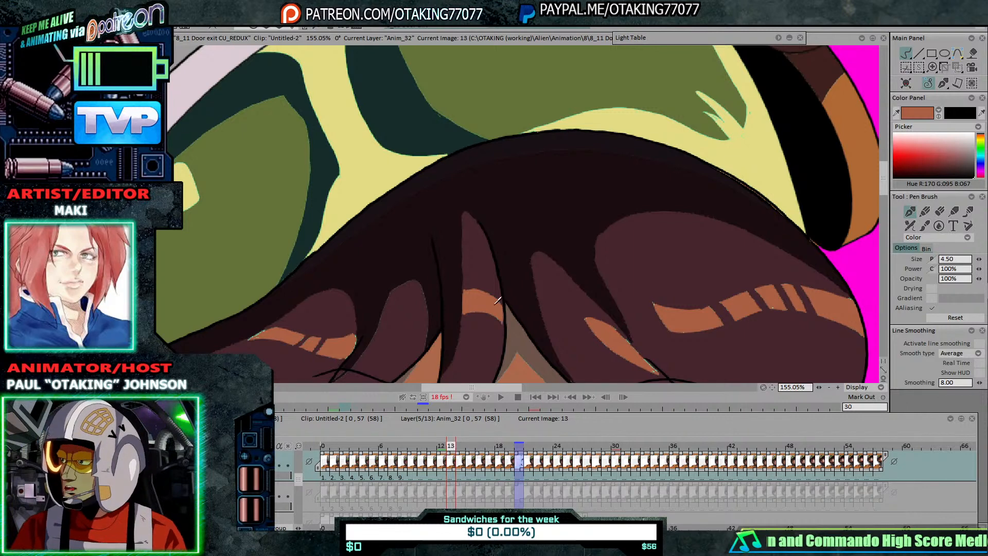
pyautogui.moveTo(547, 308); pyautogui.dragTo(561, 260)
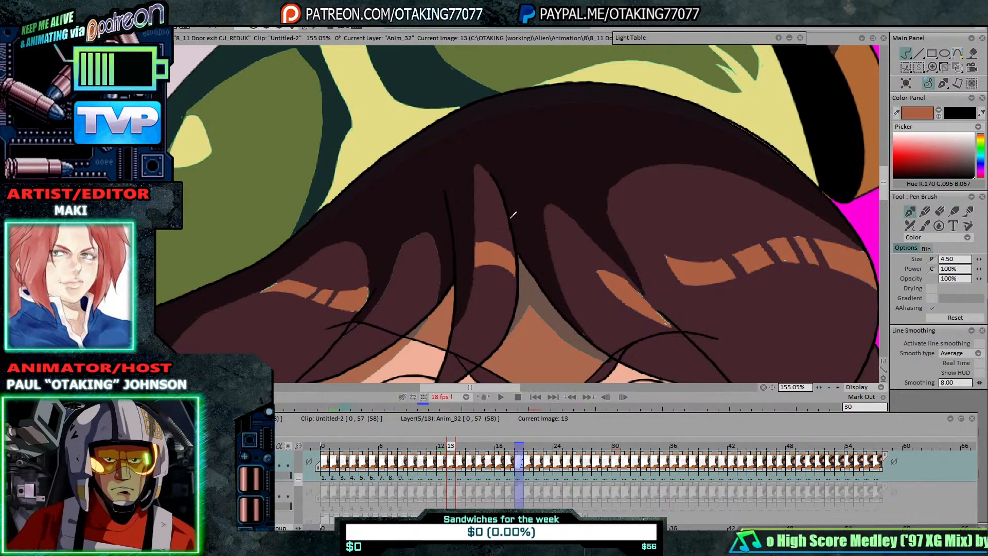
# Step: Extend and tidy the central fringe strand's orange-brown highlight band out to the strand edges on frames 12 back to 7
pyautogui.press('Left')
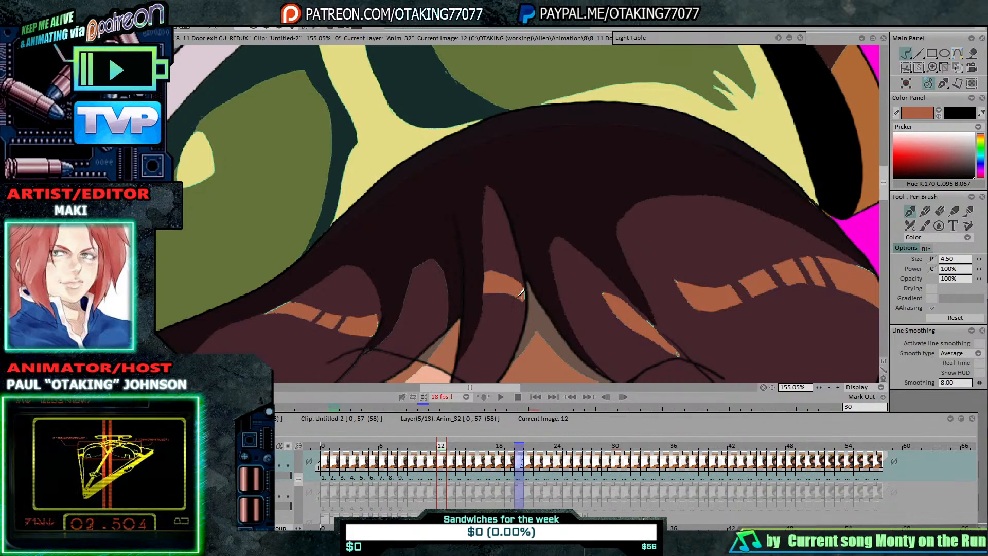
pyautogui.press('Left')
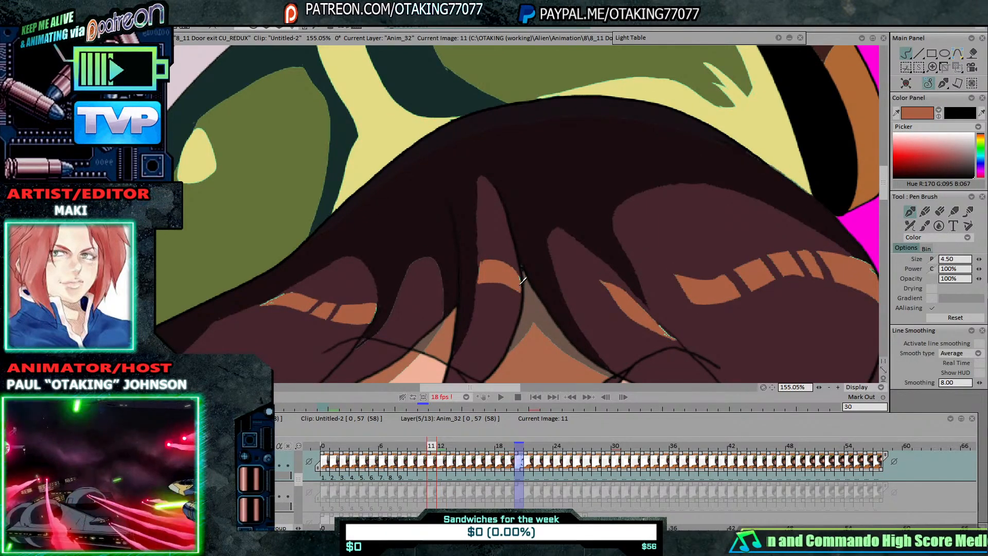
pyautogui.press('Left')
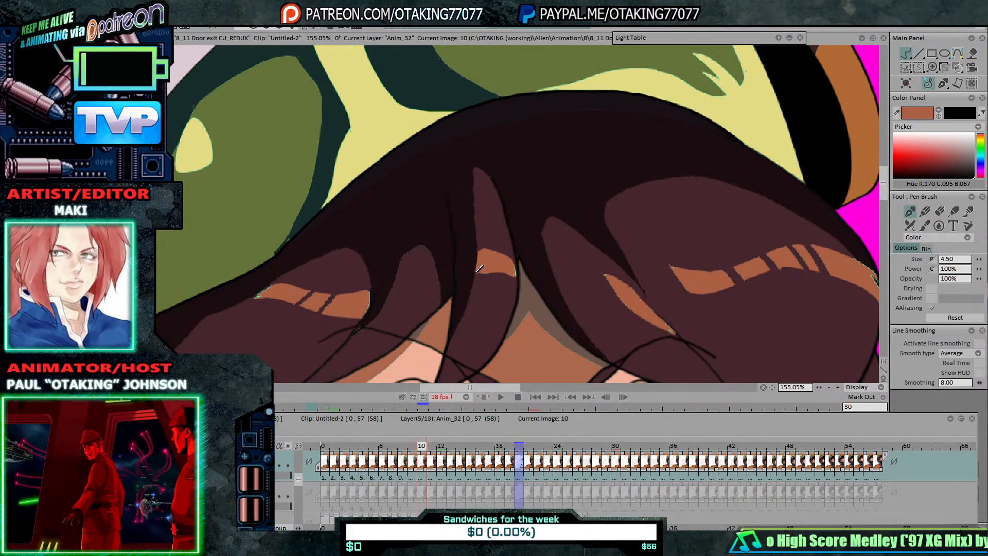
pyautogui.press('Left')
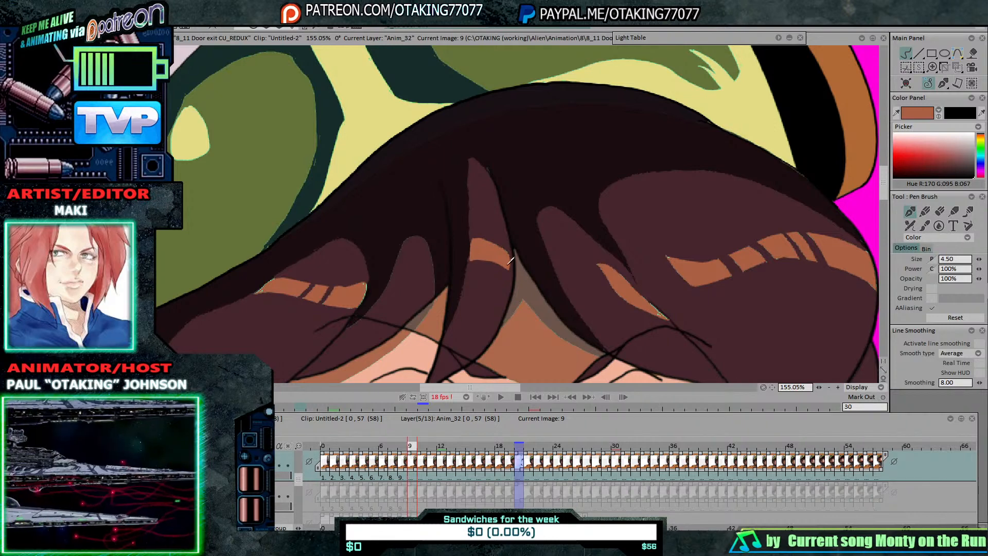
pyautogui.press('Left')
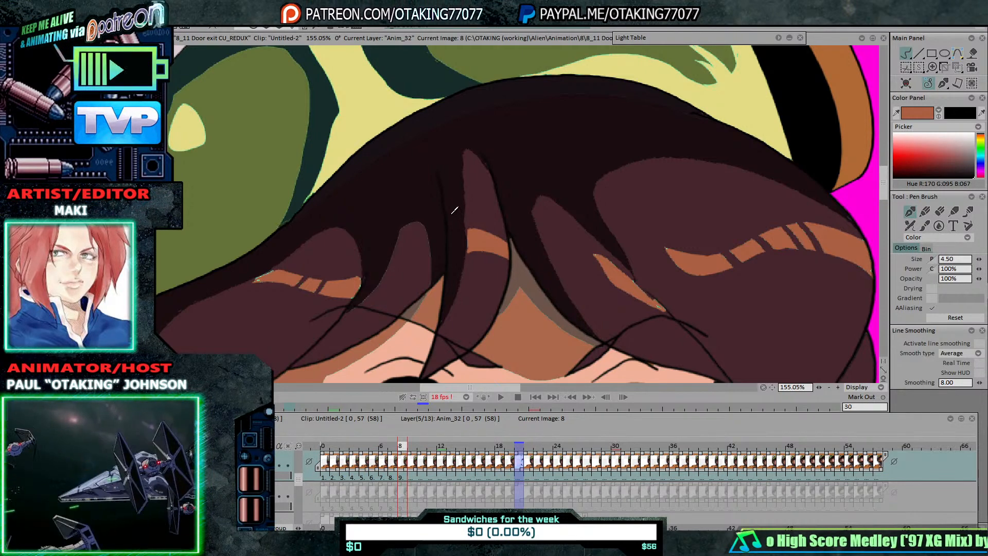
pyautogui.press('Left')
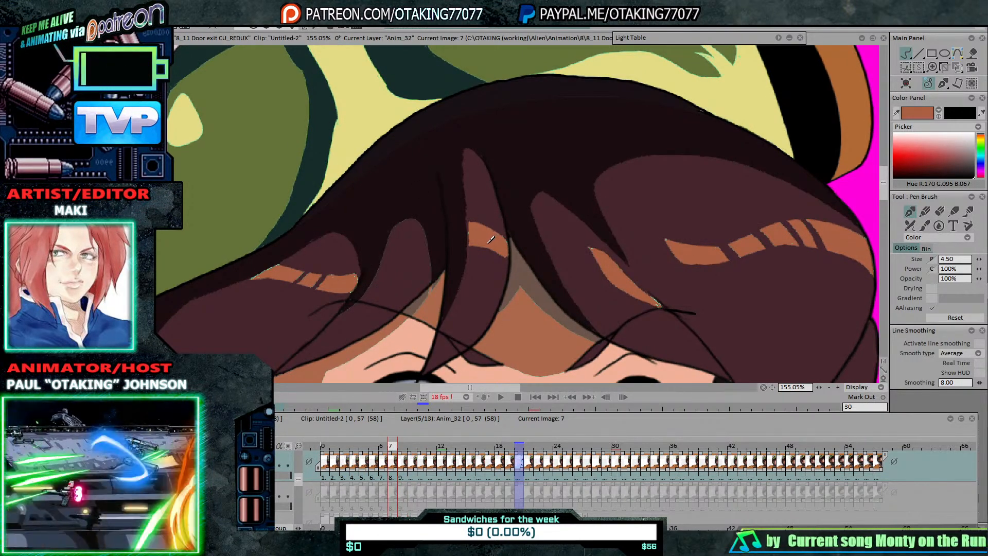
# Step: Finish cleaning up the central strand's orange-brown highlight band on frames 6 back to 1
pyautogui.press('Left')
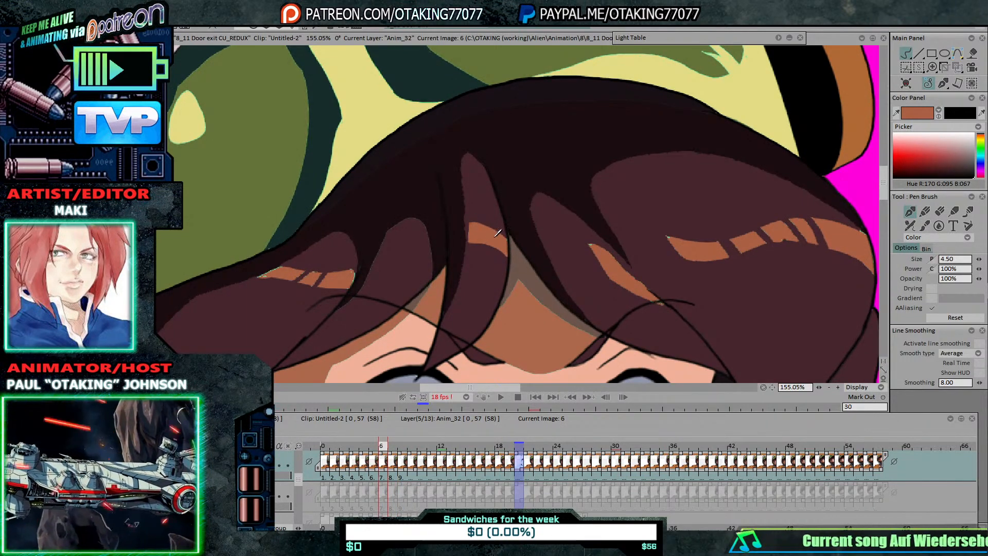
pyautogui.press('Left')
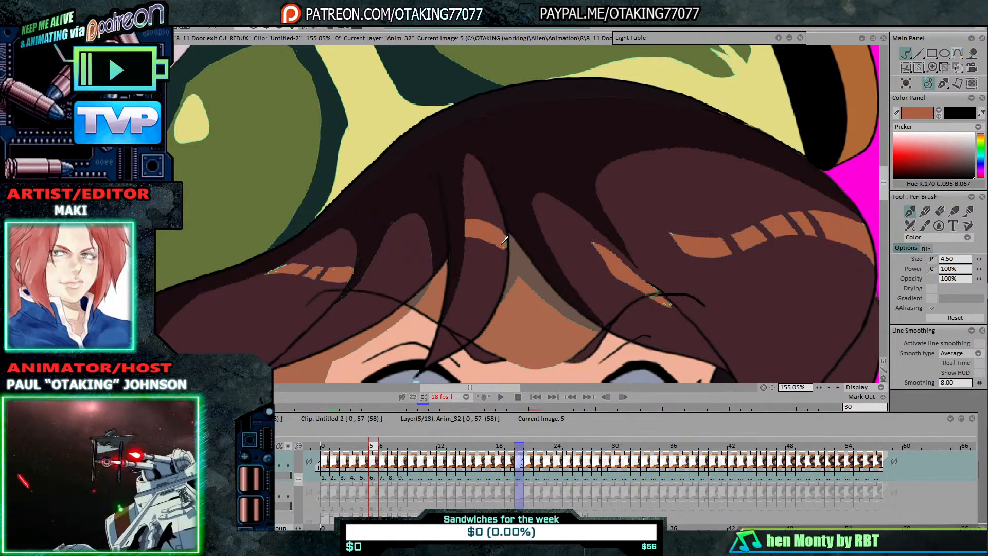
pyautogui.press('Left')
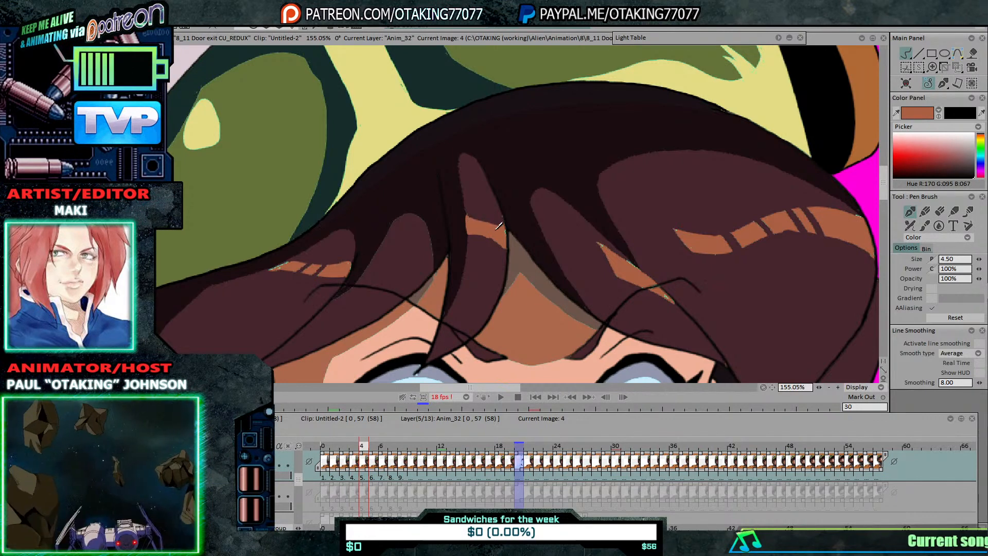
pyautogui.press('Left')
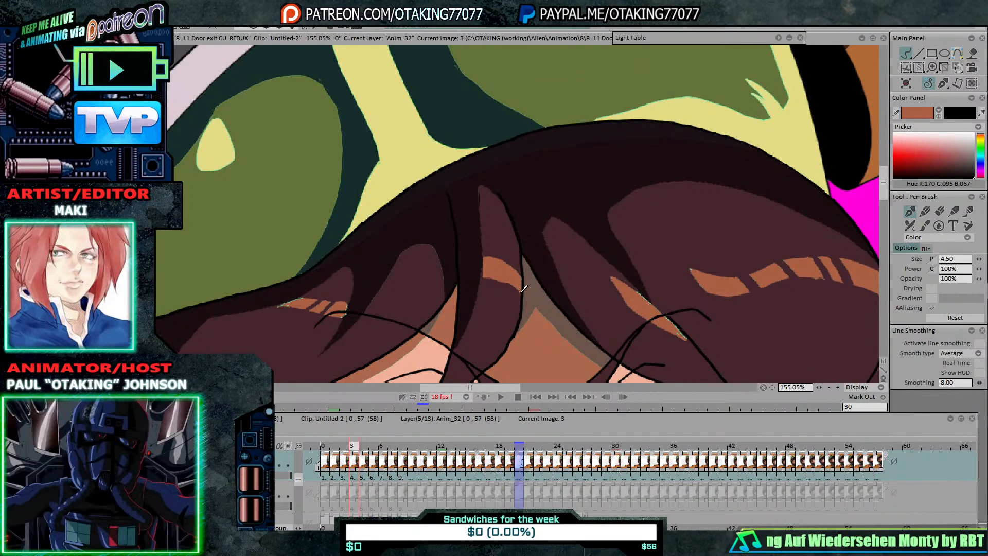
pyautogui.press('Left')
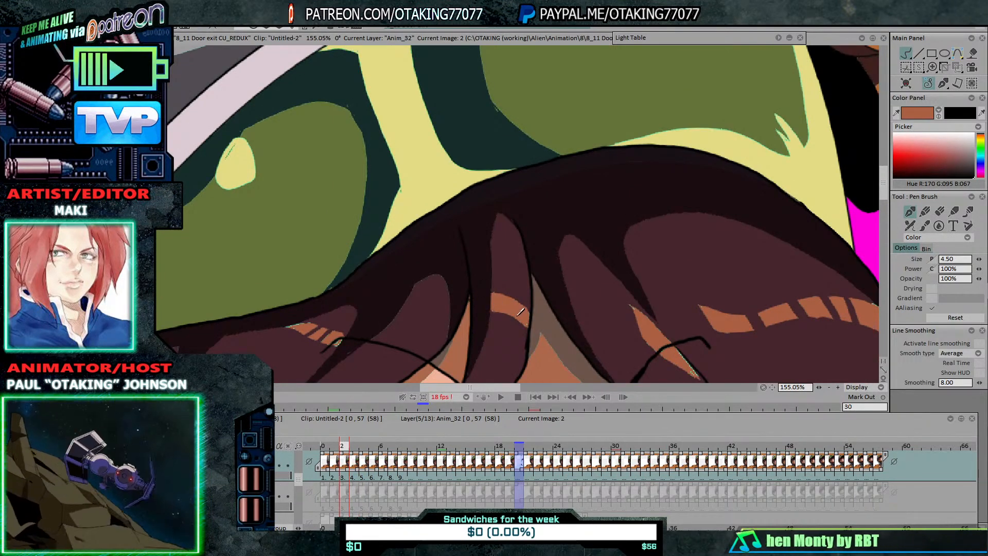
pyautogui.press('Left')
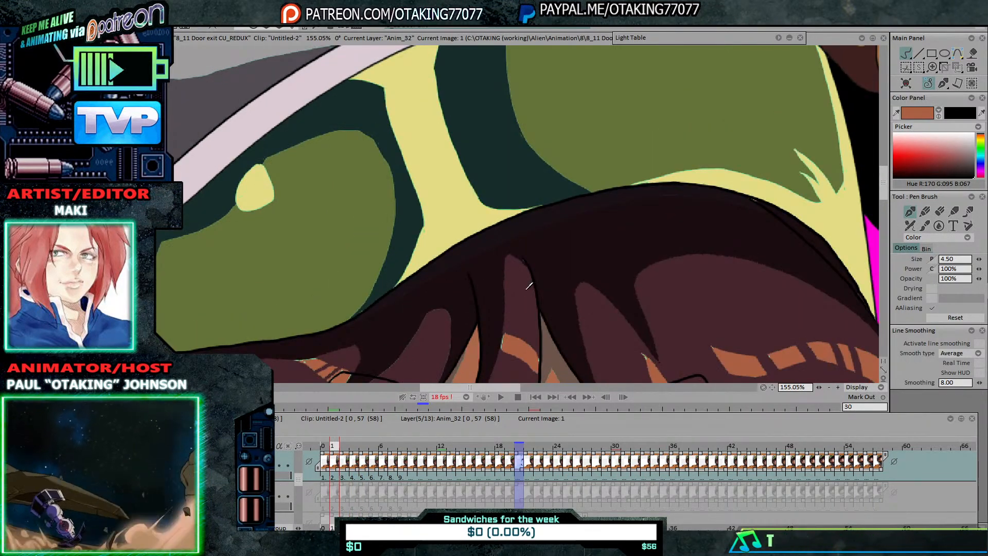
# Step: Examine the near-black shading band along the hair's upper edge on frame 1 and compare it across frames 20 to 17
pyautogui.scroll(4, 554, 266)
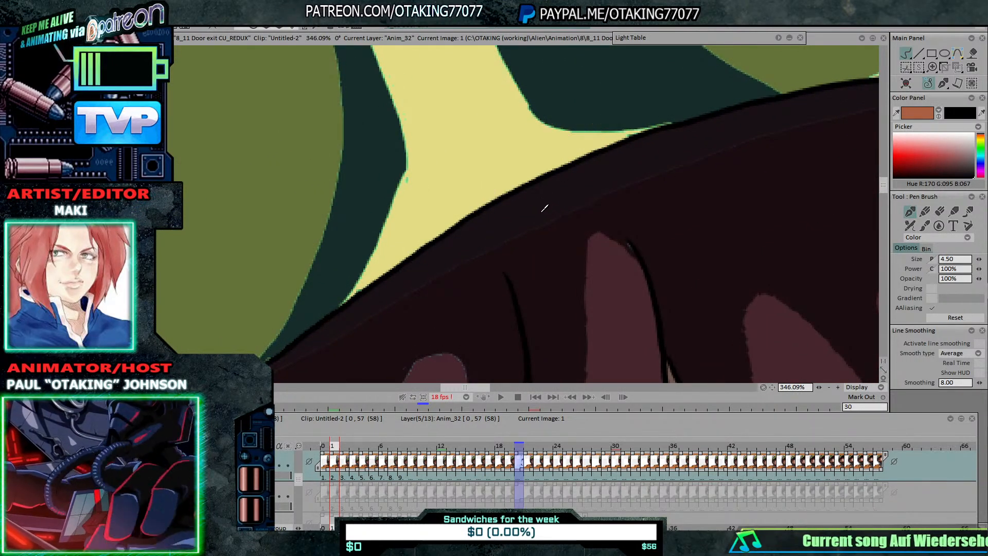
pyautogui.scroll(-3, 583, 260)
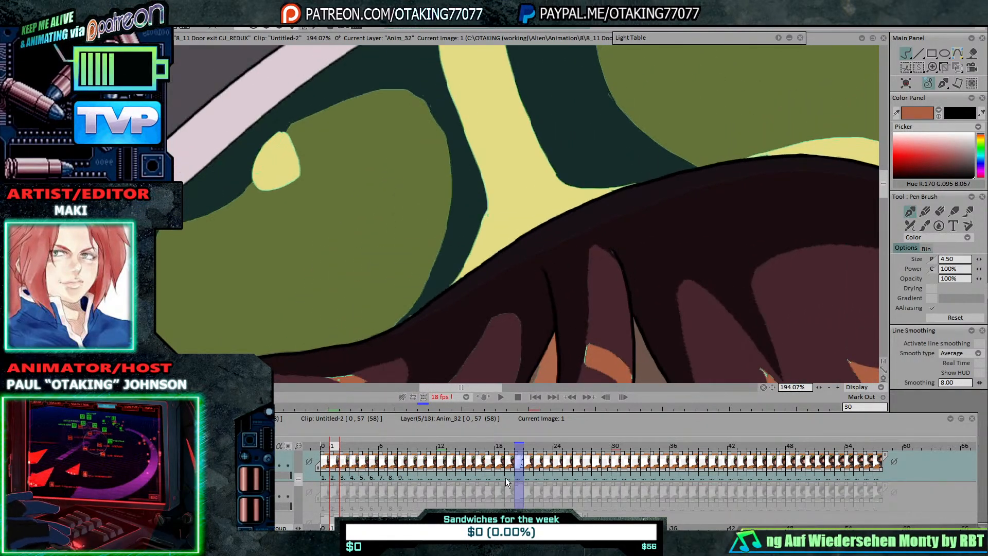
pyautogui.click(519, 446)
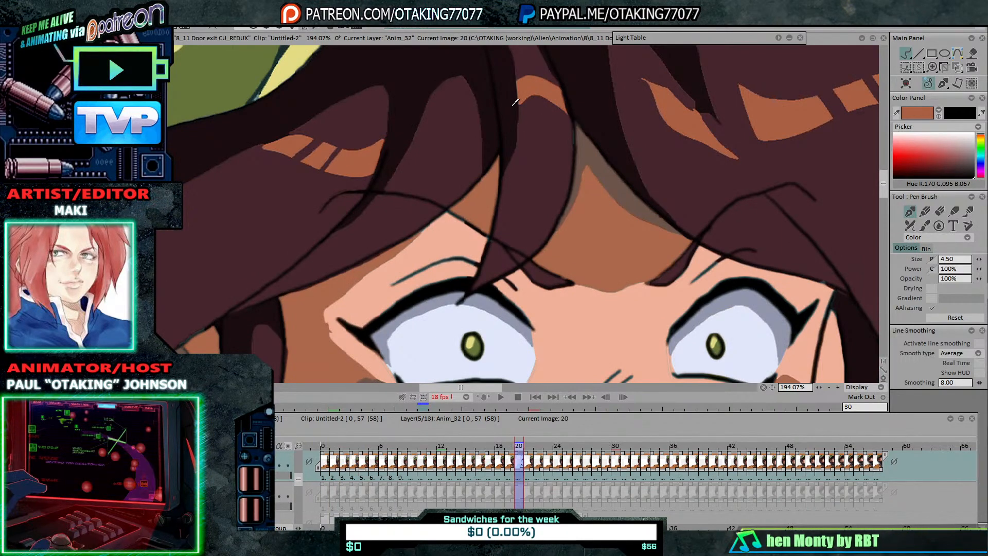
pyautogui.scroll(-4, 515, 102)
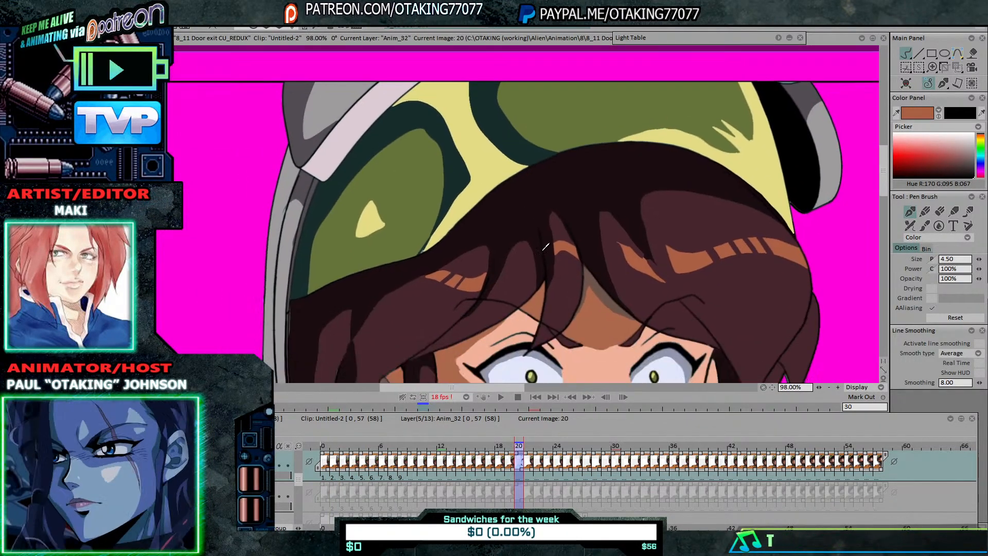
pyautogui.scroll(4, 546, 247)
pyautogui.scroll(-2, 499, 196)
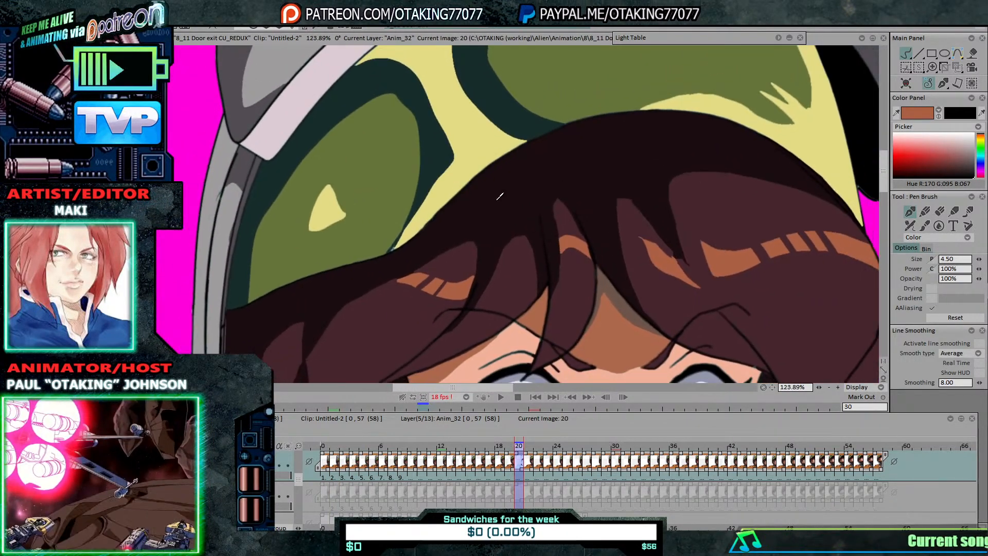
pyautogui.scroll(-2, 619, 267)
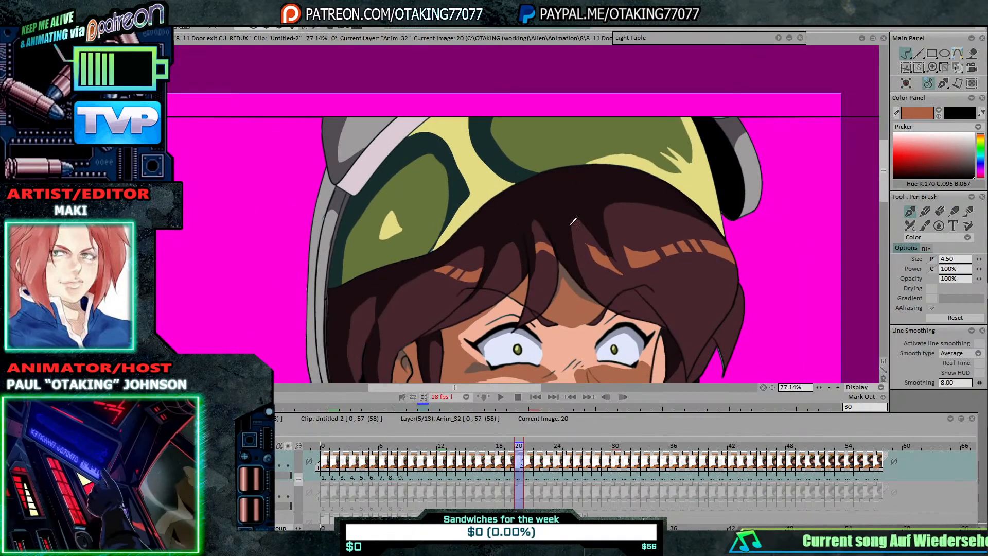
pyautogui.scroll(3, 604, 226)
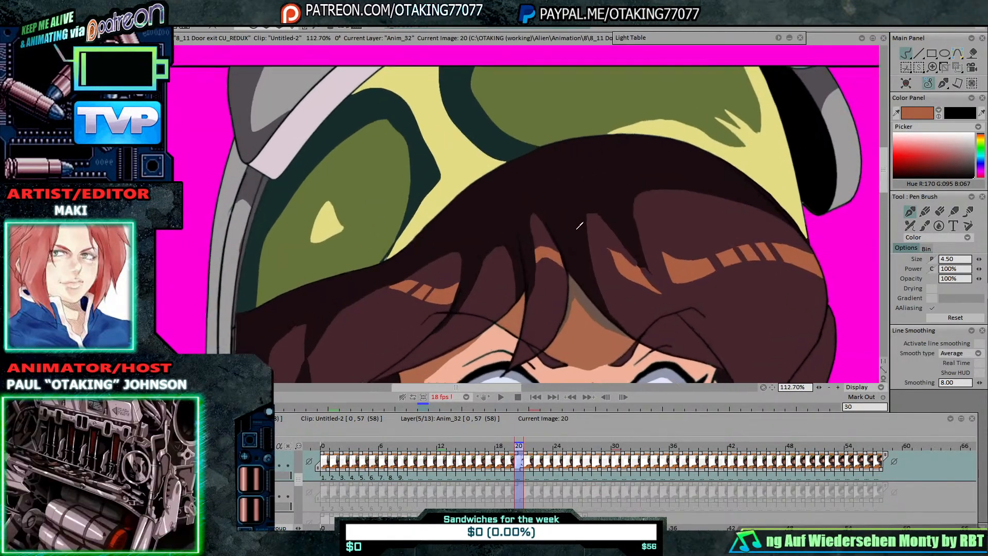
pyautogui.press('Left')
pyautogui.press('Right')
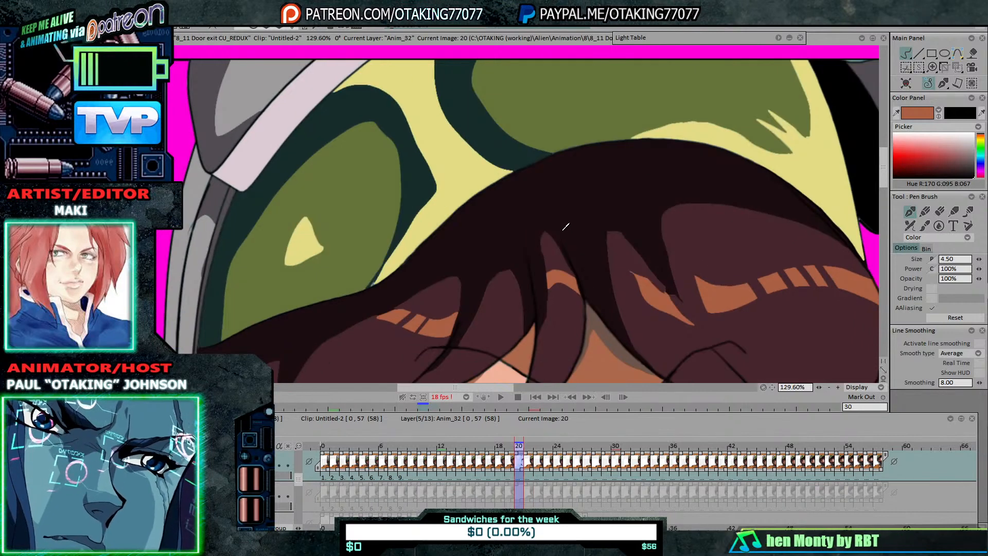
pyautogui.press('Left')
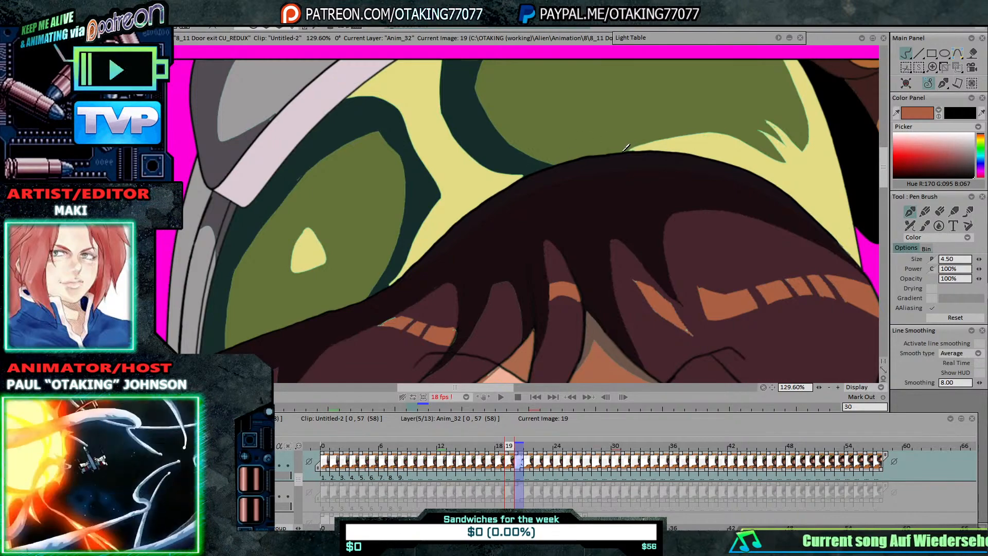
pyautogui.press('Right')
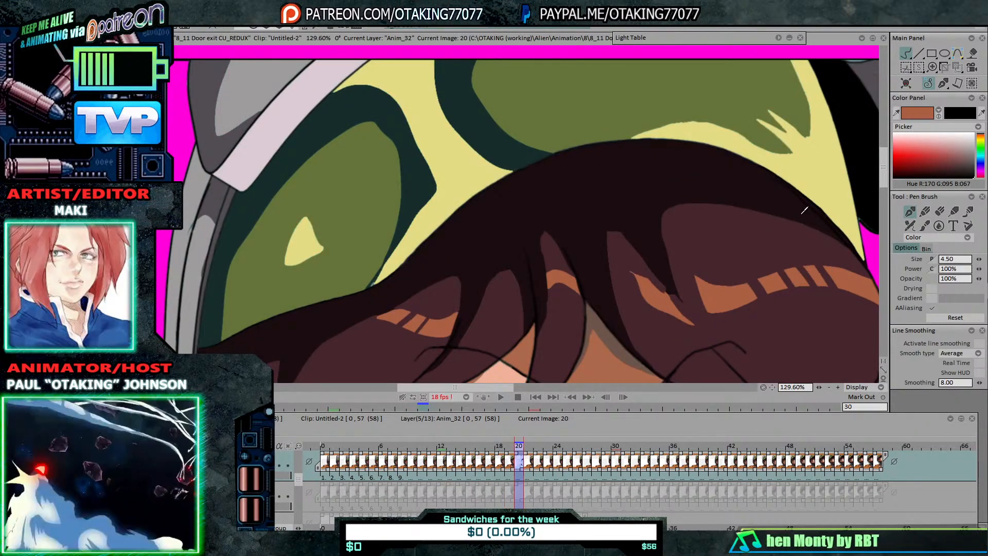
pyautogui.press('Left')
pyautogui.press('Left')
pyautogui.press('Left')
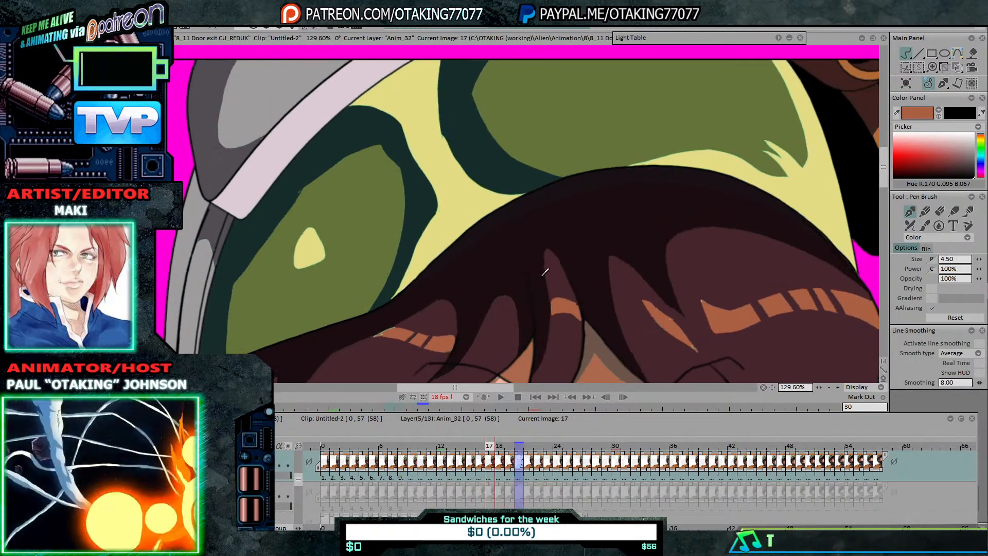
pyautogui.press('Right')
pyautogui.press('Right')
pyautogui.press('Right')
pyautogui.press('Left')
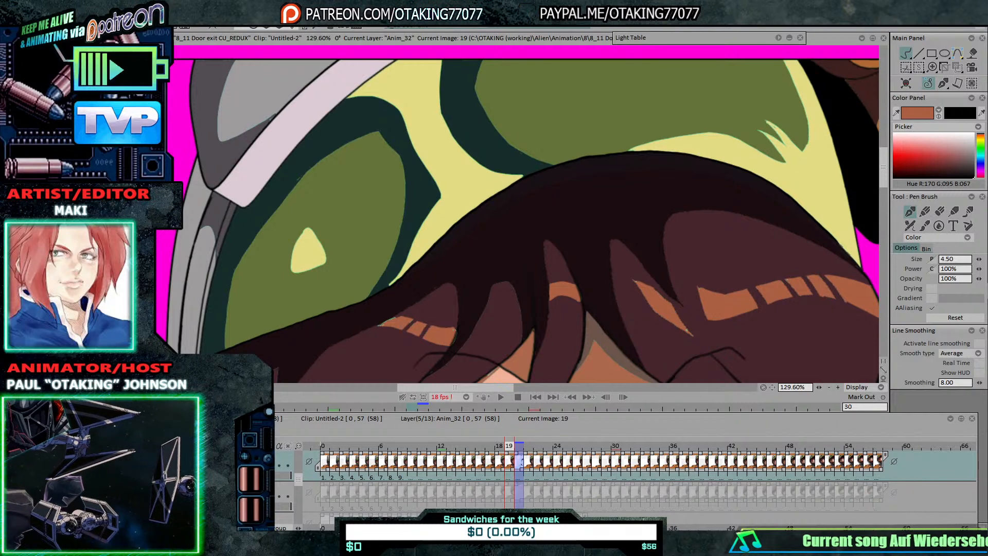
# Step: Set up a colour-replacement effect that turns the near-black band along the hair's upper edge pure black, with tolerance 0
pyautogui.click(313, 12)
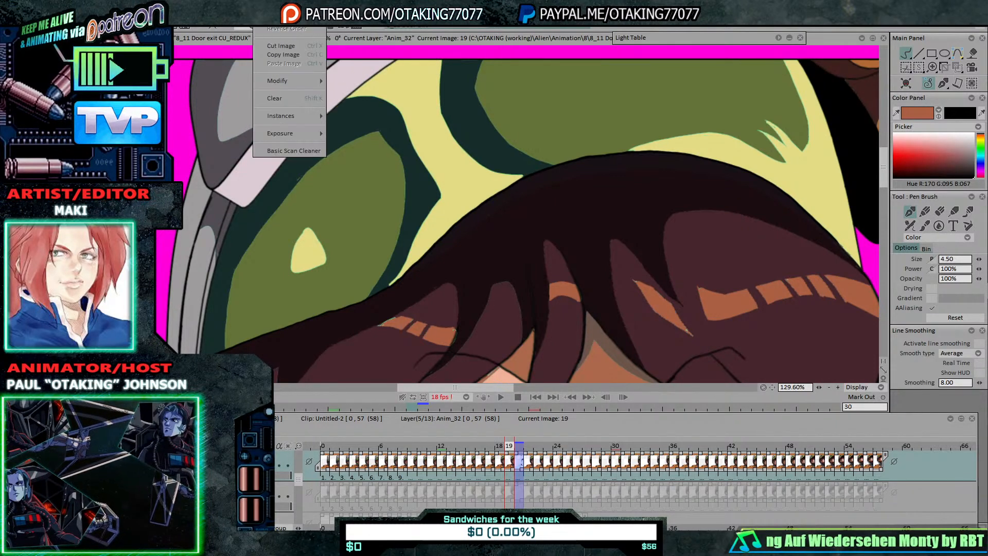
pyautogui.moveTo(288, 12)
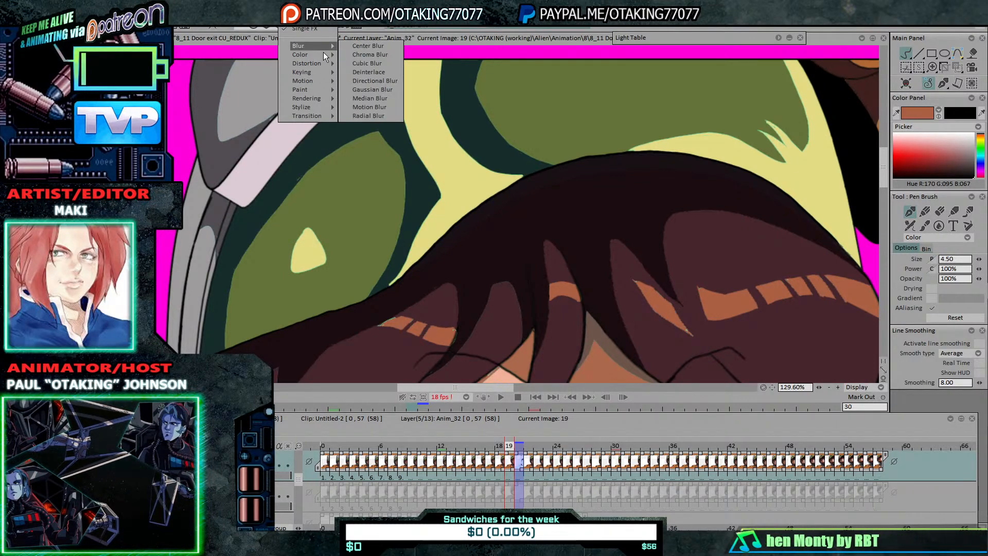
pyautogui.moveTo(326, 56)
pyautogui.click(381, 80)
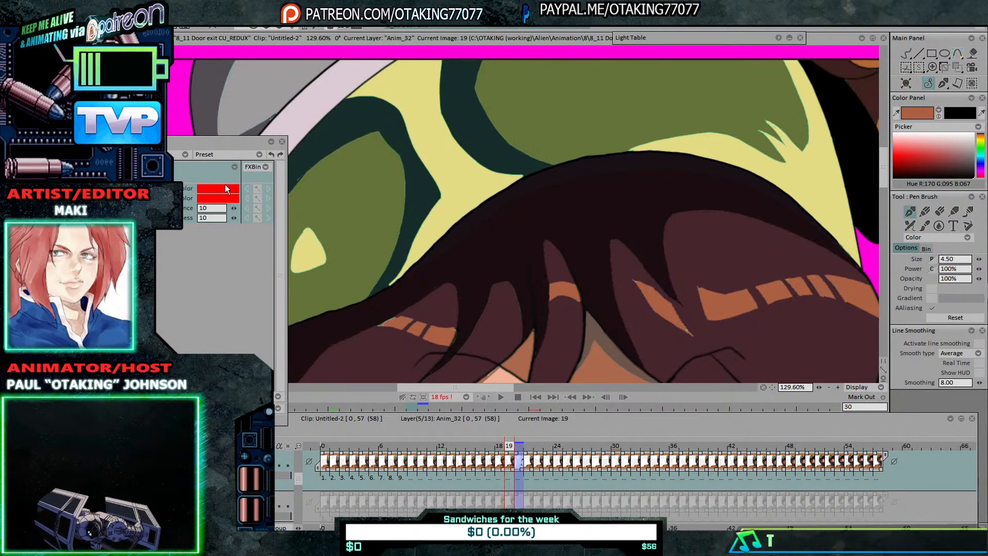
pyautogui.click(520, 192)
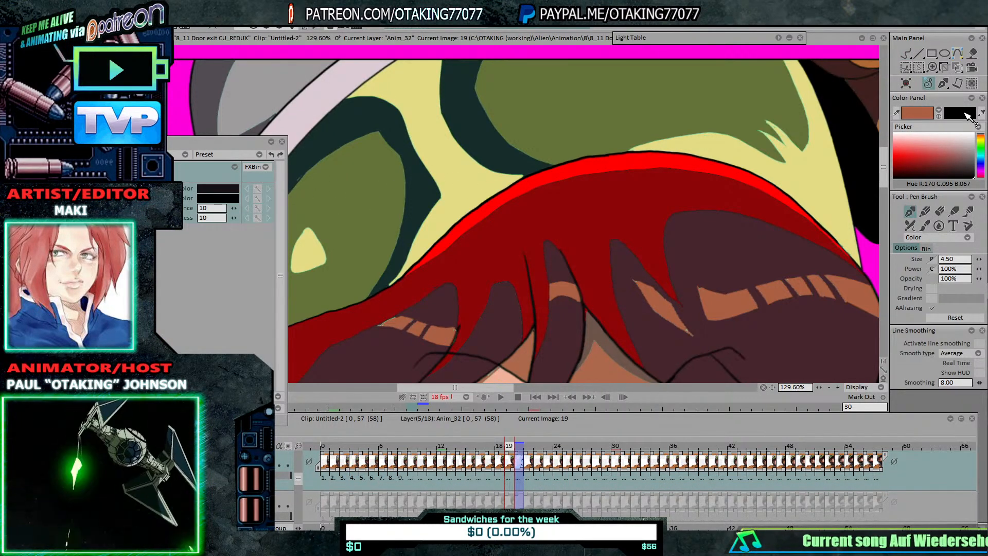
pyautogui.click(967, 114)
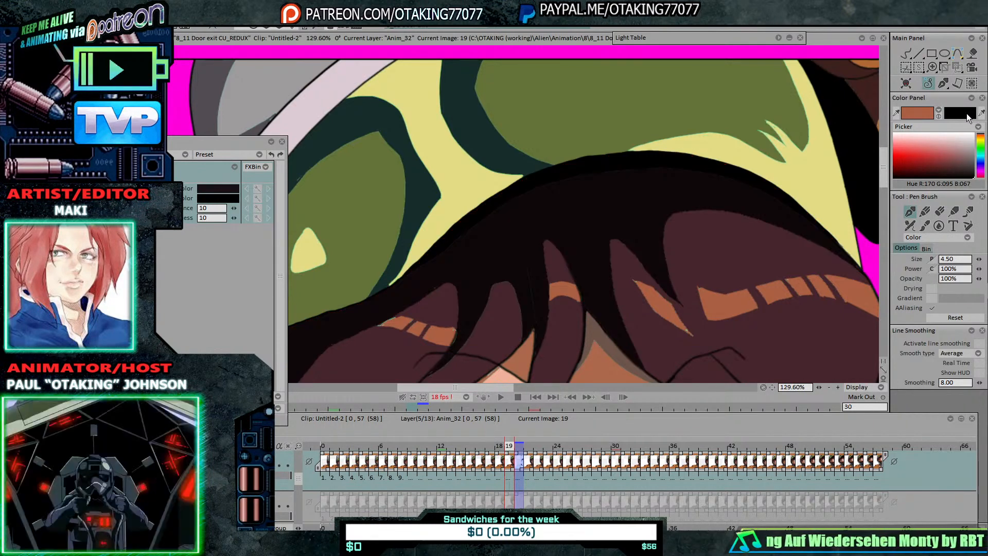
pyautogui.moveTo(234, 207); pyautogui.dragTo(230, 207)
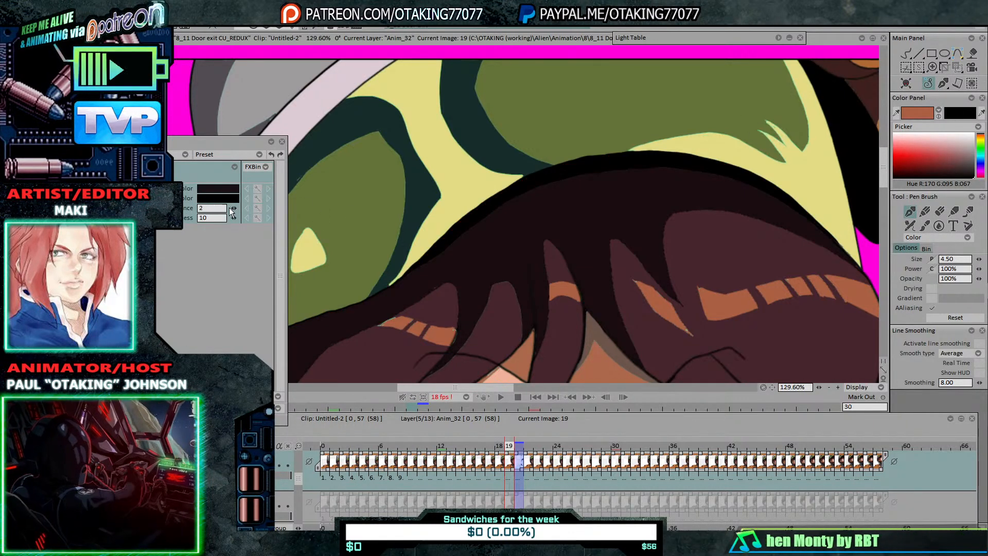
pyautogui.click(233, 207)
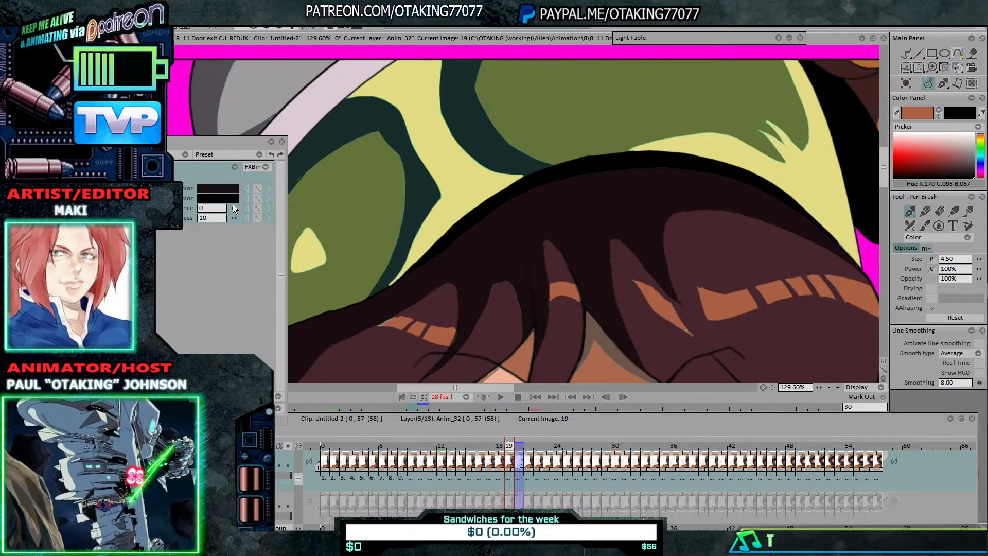
# Step: Select all images of the Anim_32 layer, apply the colour-replacement effect to them and close the effect window
pyautogui.rightClick(512, 458)
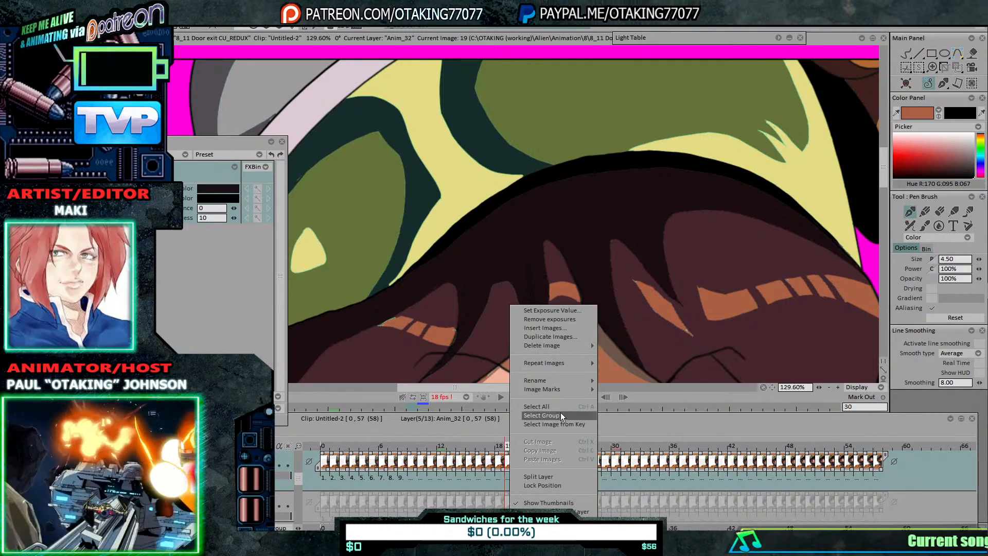
pyautogui.click(562, 407)
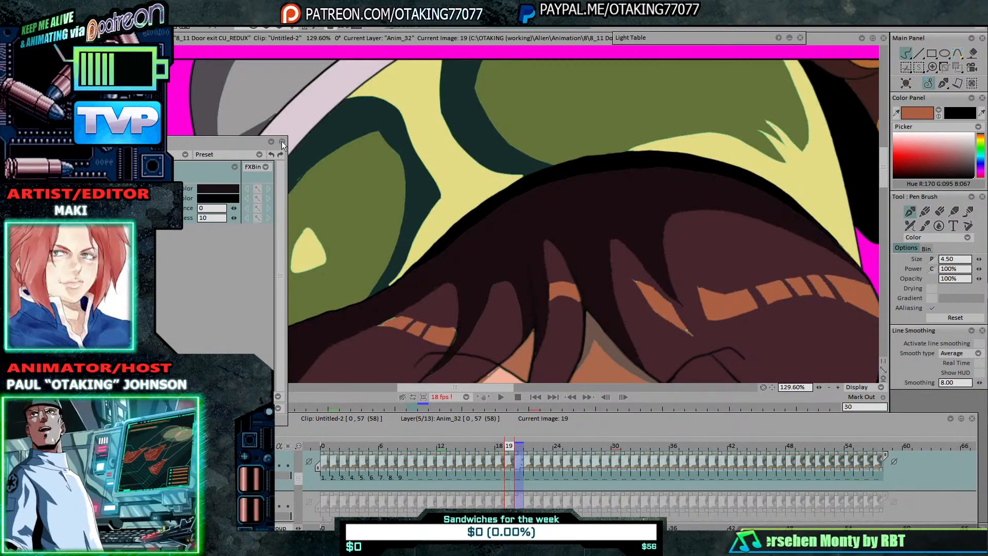
pyautogui.click(282, 141)
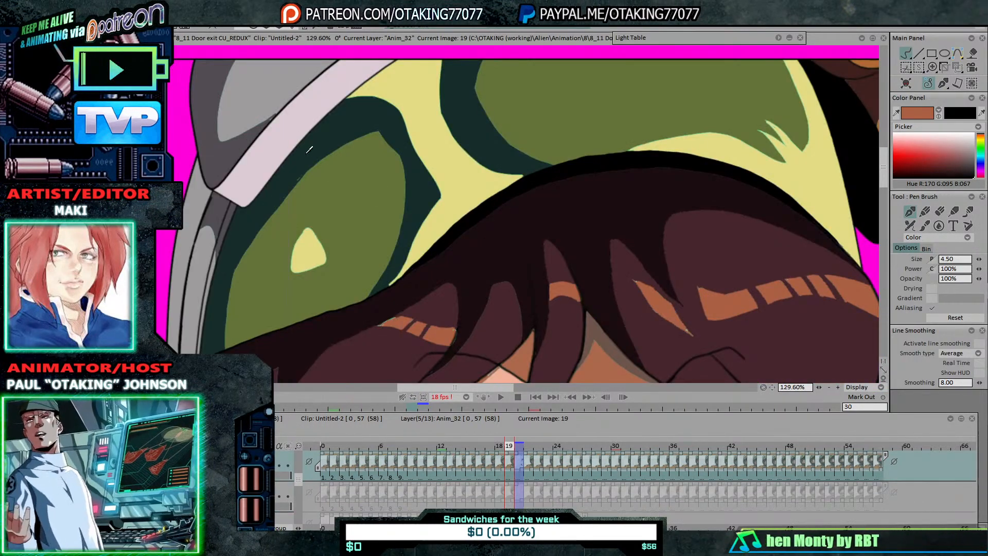
# Step: Fill the narrow band between the helmet and the hair's upper edge with pure black on frames 17 to 13, using the Paint bucket
pyautogui.press('Left')
pyautogui.press('Left')
pyautogui.click(972, 53)
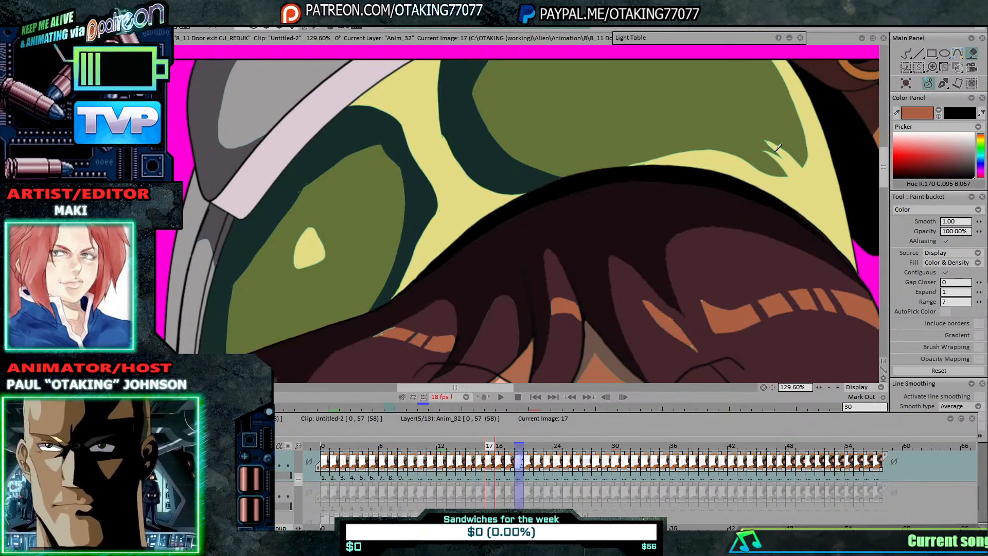
pyautogui.click(945, 241)
pyautogui.click(938, 114)
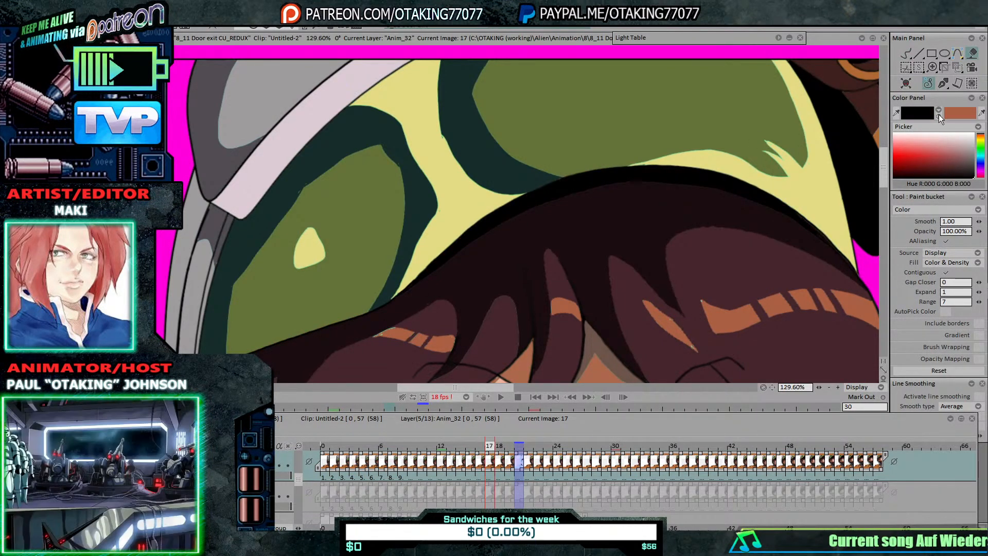
pyautogui.click(654, 166)
pyautogui.press('Left')
pyautogui.press('Left')
pyautogui.press('Left')
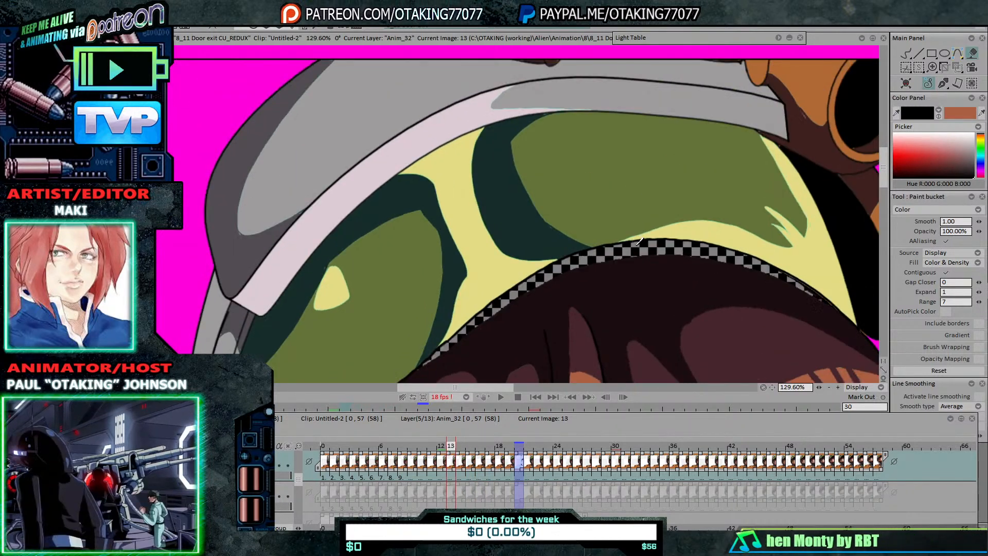
pyautogui.press('Left')
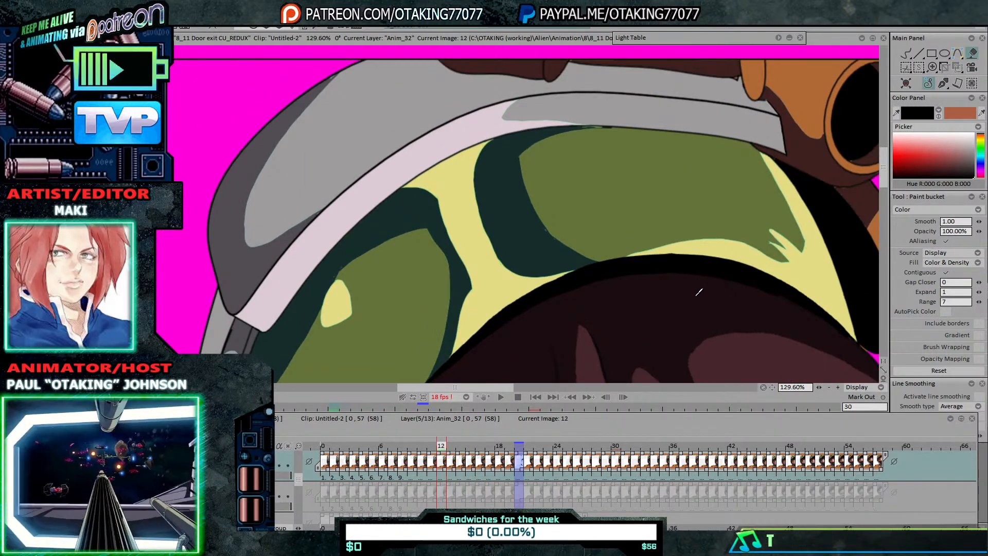
# Step: Continue filling the hair's upper-edge band with pure black on frames 12 to 7
pyautogui.scroll(-3, 698, 291)
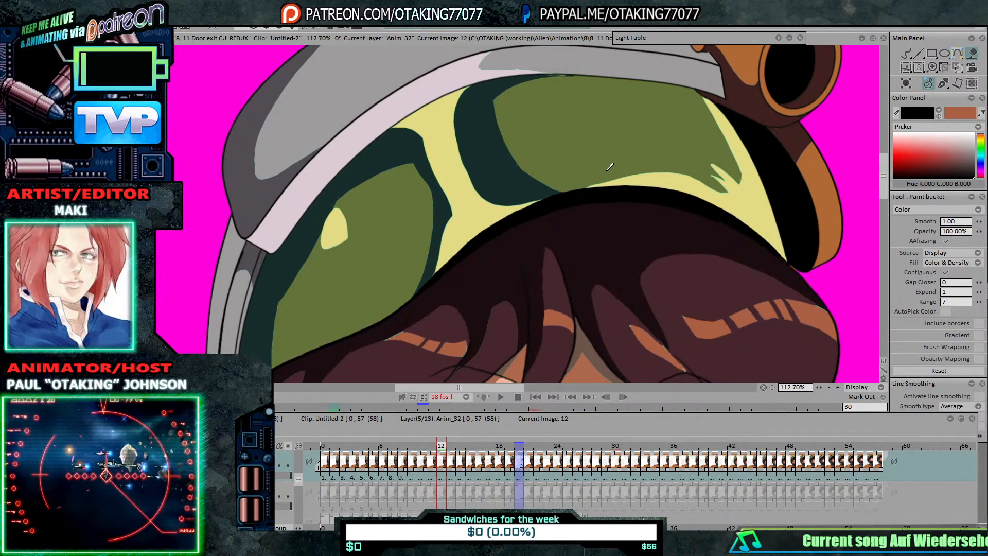
pyautogui.press('Left')
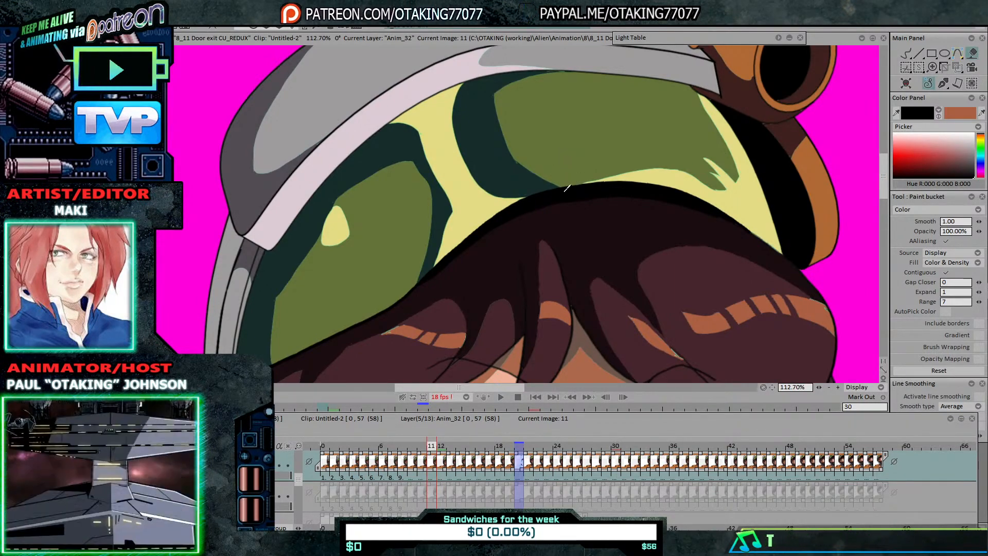
pyautogui.press('Left')
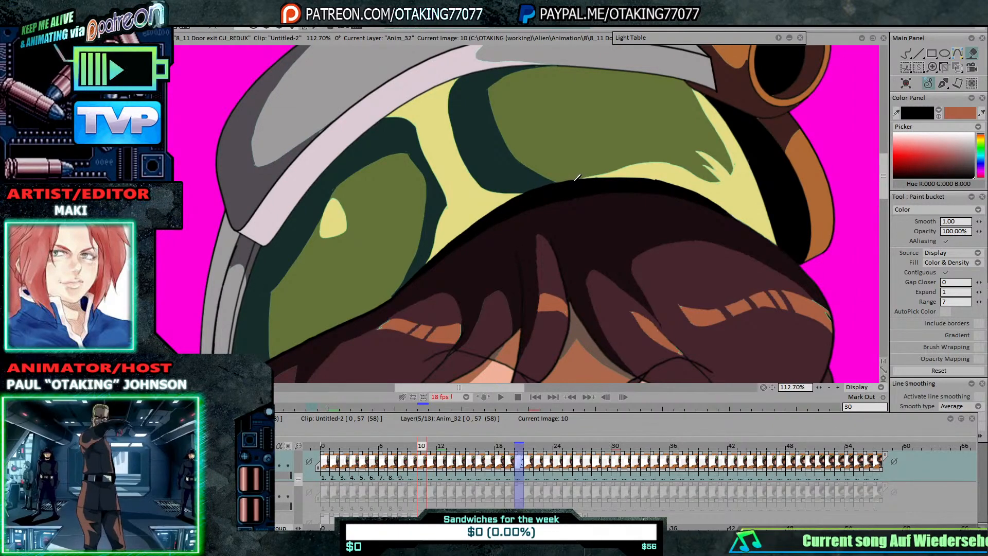
pyautogui.press('Left')
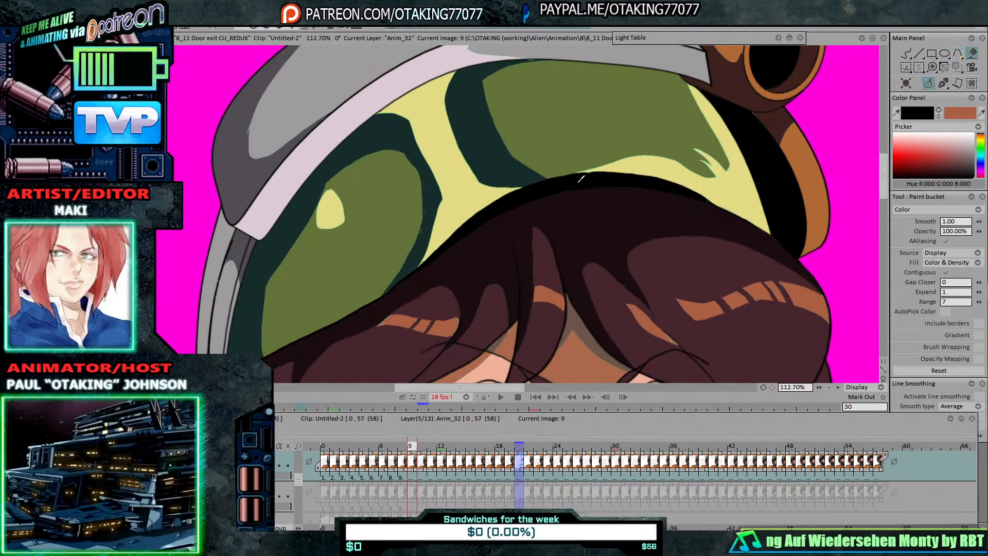
pyautogui.press('Left')
pyautogui.press('Left')
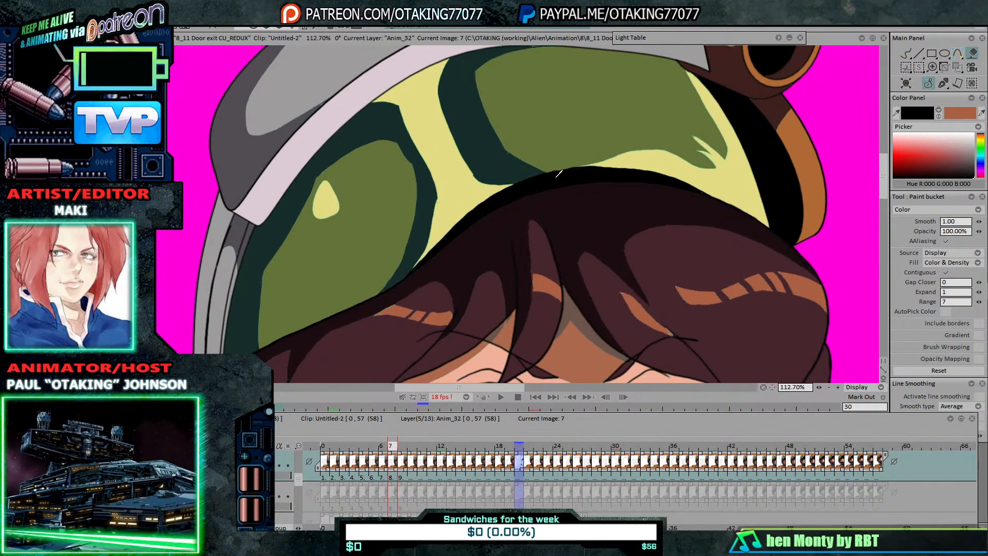
pyautogui.press('Left')
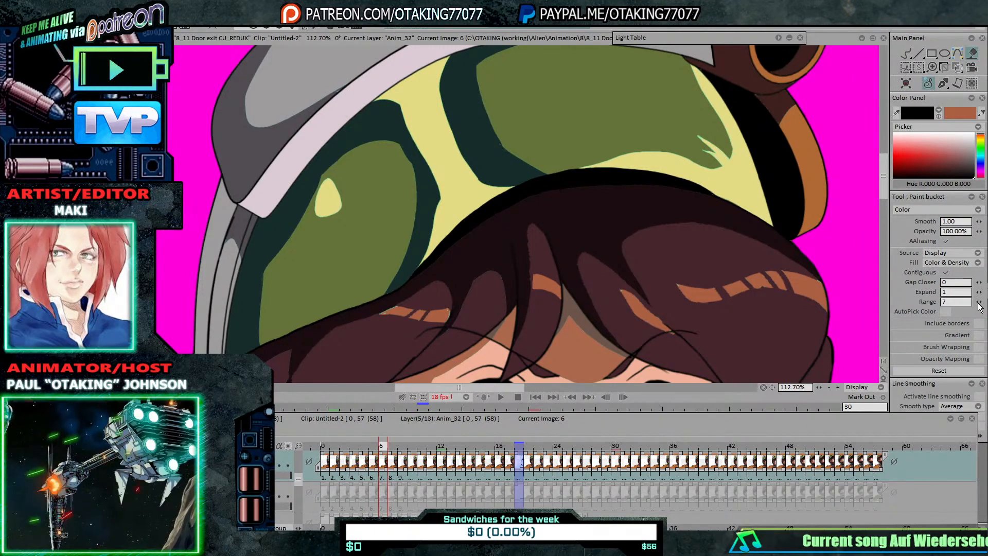
# Step: Reduce the fill range to 5 and fill the upper hair band with black on frames 6 to 2
pyautogui.press('Left')
pyautogui.press('Left')
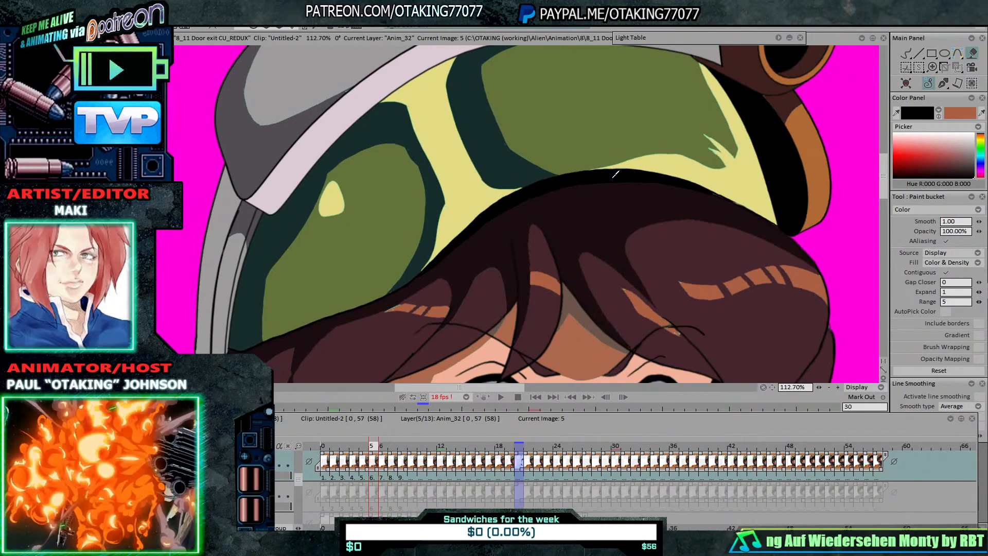
pyautogui.press('Left')
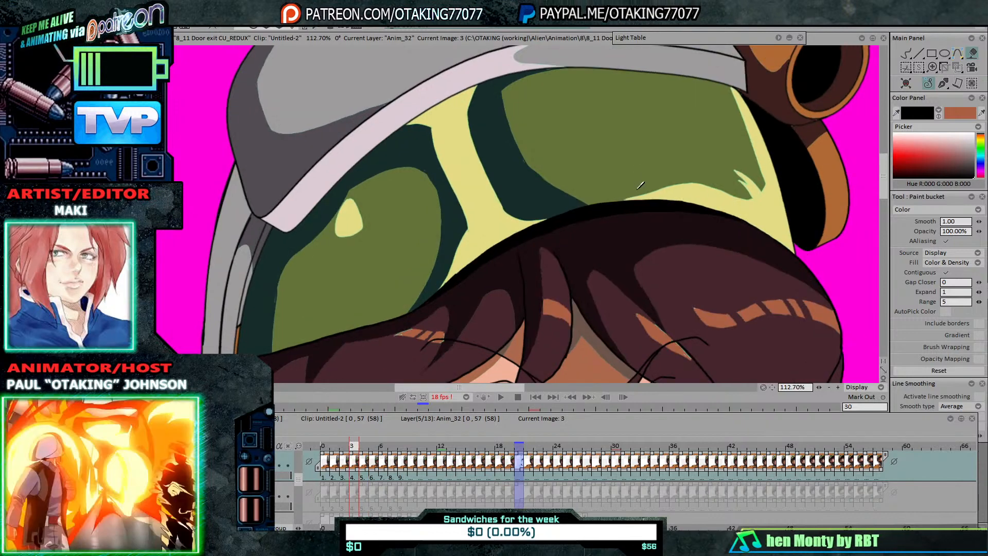
pyautogui.click(609, 226)
pyautogui.press('Left')
pyautogui.click(602, 230)
# Step: Fill the band under the helmet's edge with black on the remaining frames 1 and 0
pyautogui.press('Left')
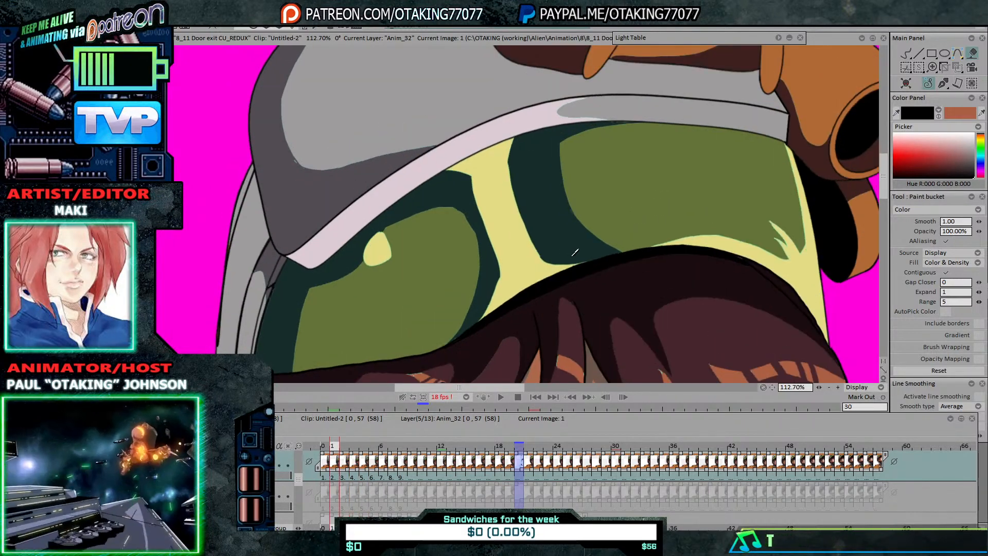
pyautogui.press('Left')
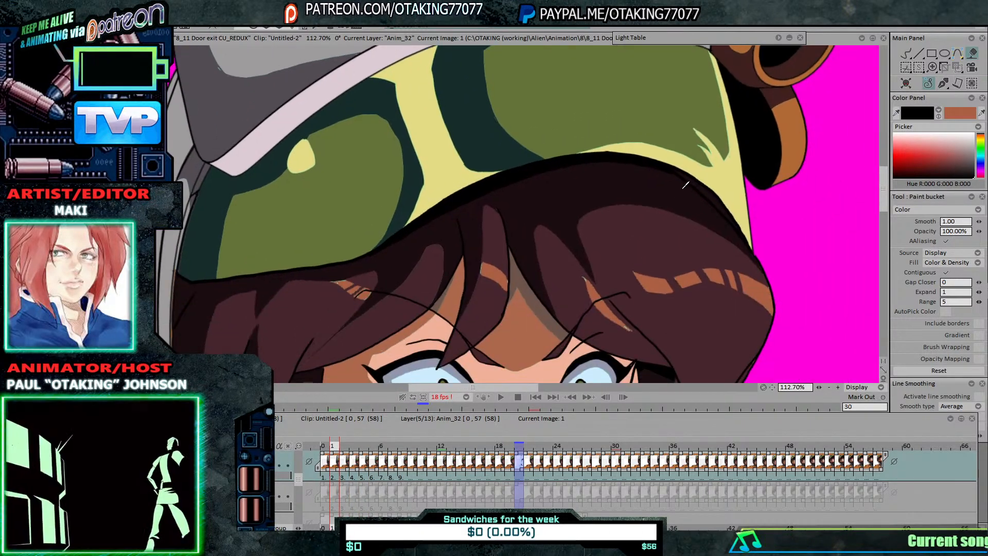
pyautogui.click(561, 191)
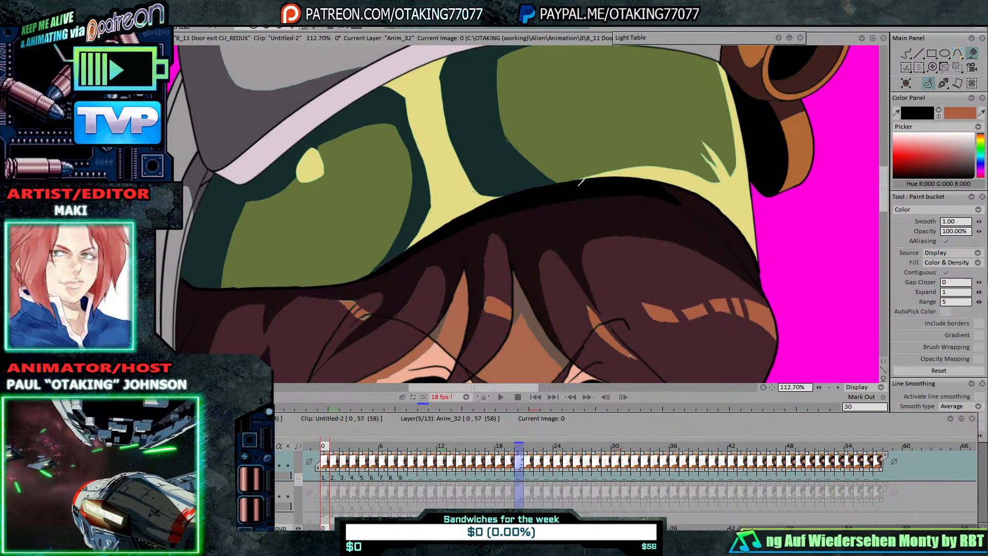
# Step: Compare the shape of the black hair band on frame 0 with that on frames 1 to 3
pyautogui.press('Right')
pyautogui.press('Left')
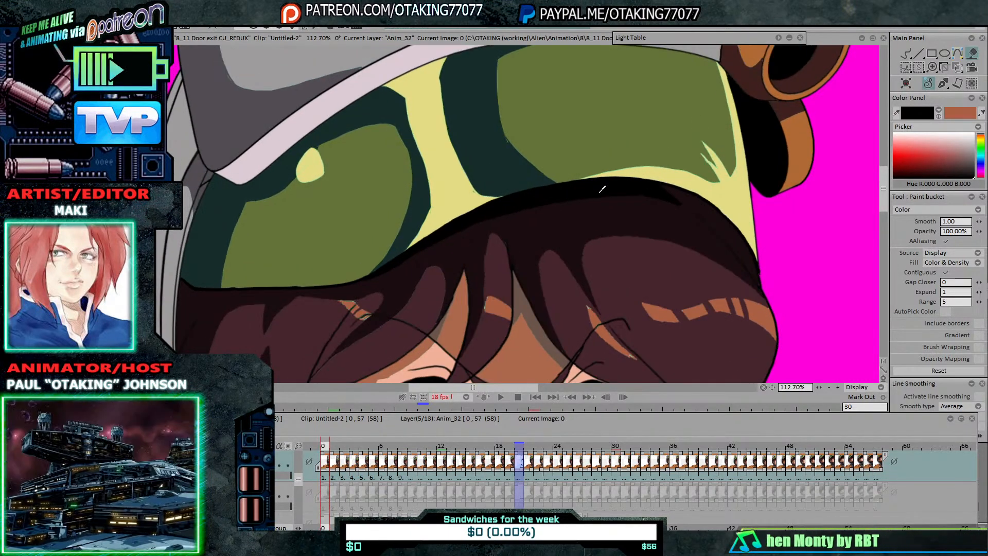
pyautogui.press('Right')
pyautogui.press('Right')
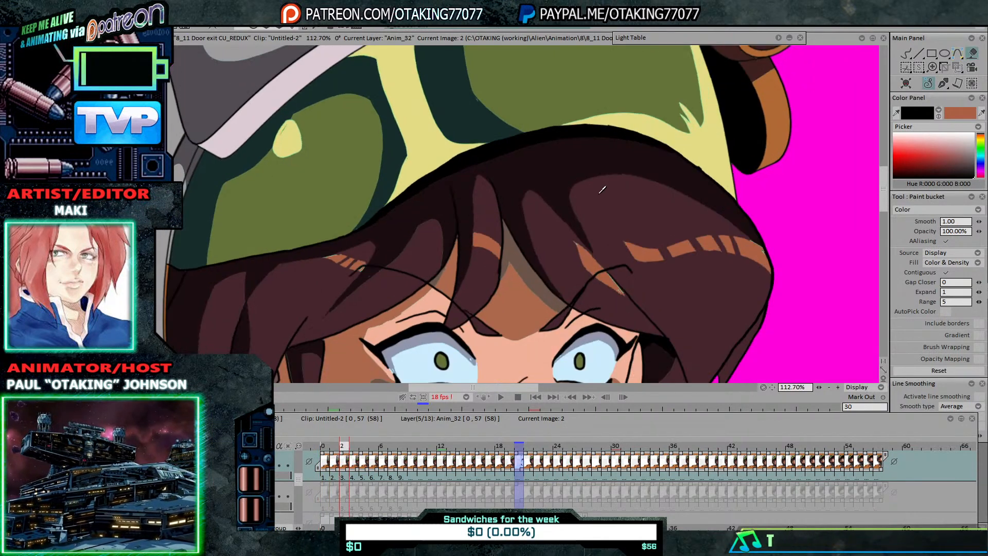
pyautogui.press('Right')
pyautogui.press('Left')
pyautogui.press('Left')
pyautogui.press('Left')
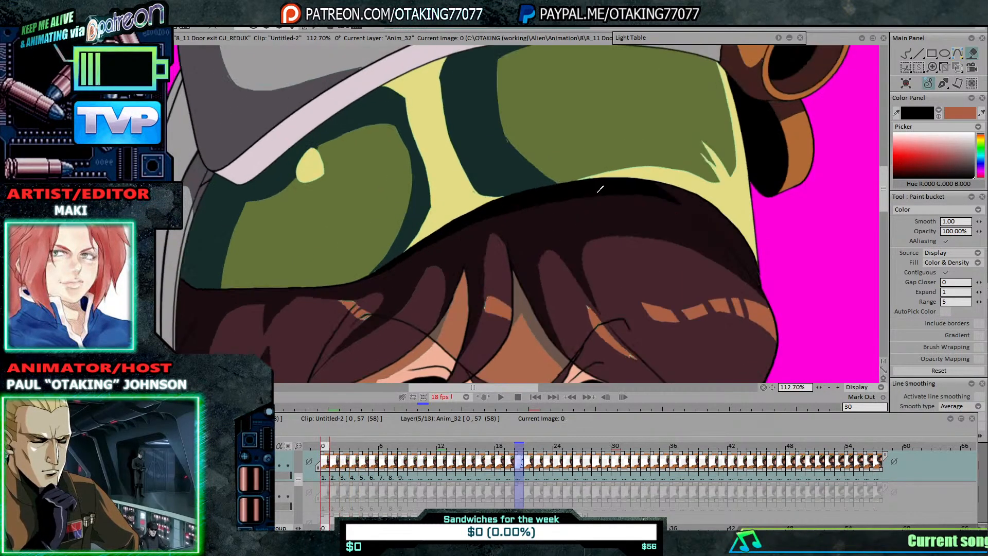
pyautogui.press('Right')
pyautogui.press('Left')
pyautogui.press('Right')
pyautogui.press('Left')
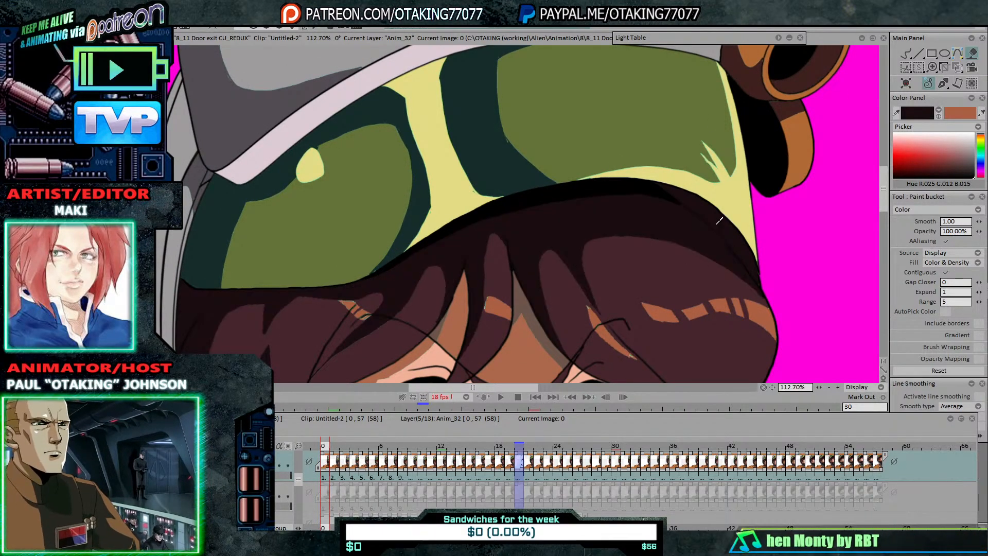
pyautogui.press('Right')
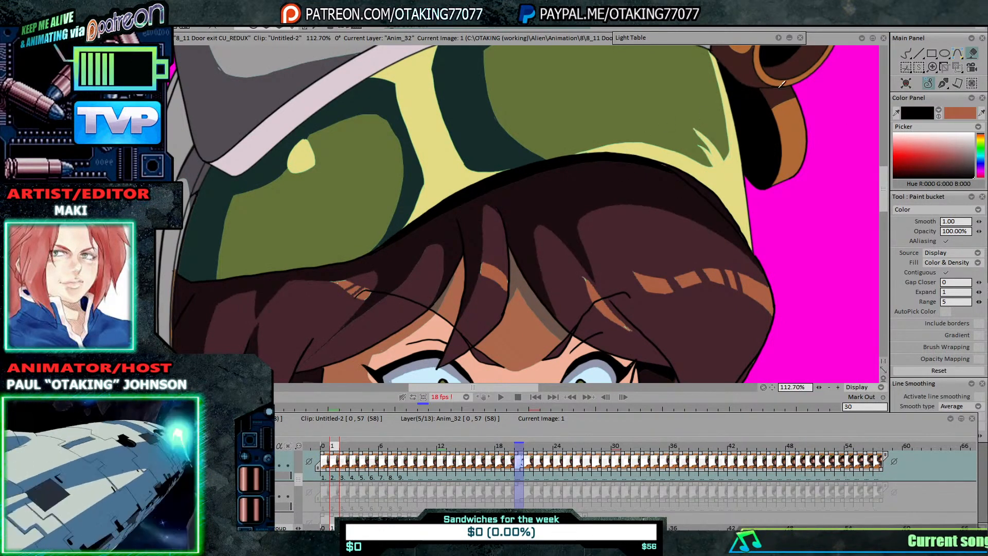
# Step: Review the black band along the hair's upper edge across frames 1 to 20 for consistency
pyautogui.press('b')
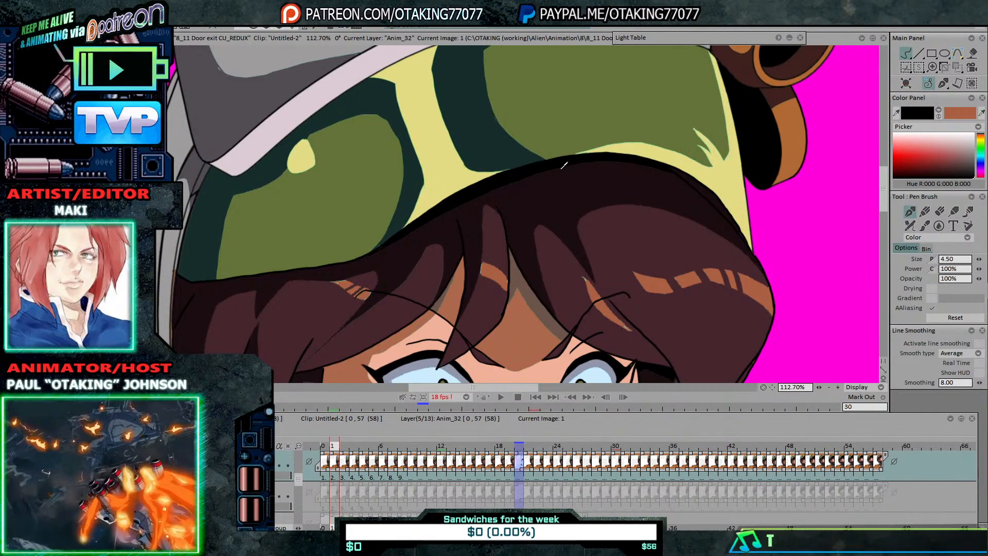
pyautogui.press('Right')
pyautogui.press('Right')
pyautogui.press('Right')
pyautogui.press('Right')
pyautogui.press('Right')
pyautogui.press('Right')
pyautogui.press('Right')
pyautogui.press('Right')
pyautogui.press('Right')
pyautogui.press('Right')
pyautogui.press('Right')
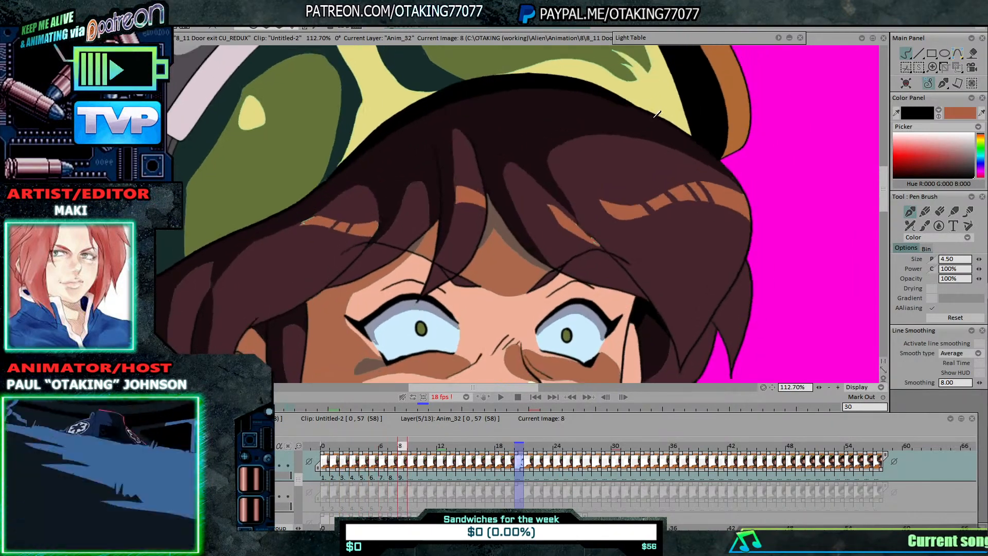
pyautogui.press('Right')
pyautogui.press('Right')
pyautogui.press('Right')
pyautogui.press('Right')
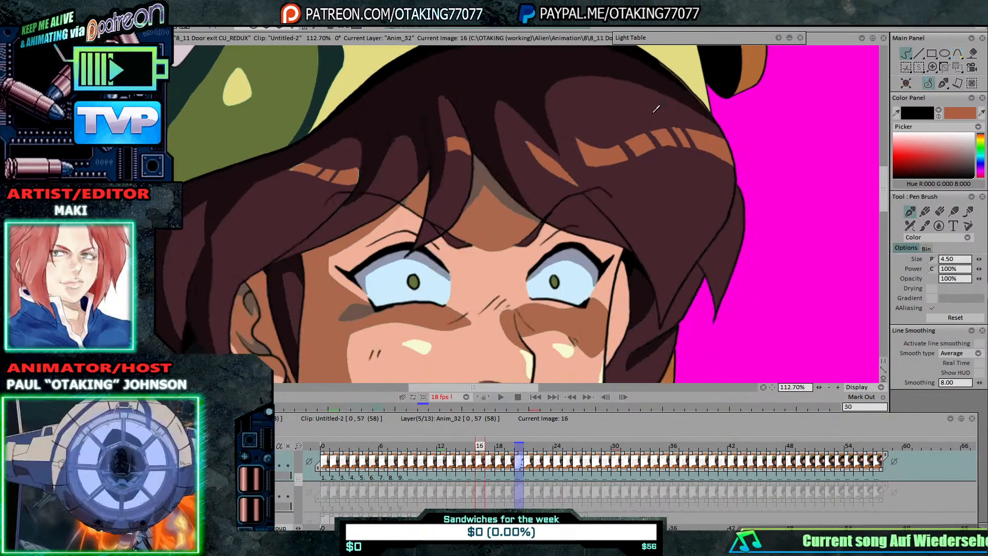
pyautogui.press('Right')
pyautogui.press('Right')
pyautogui.press('Right')
pyautogui.press('Right')
pyautogui.press('Right')
pyautogui.press('Right')
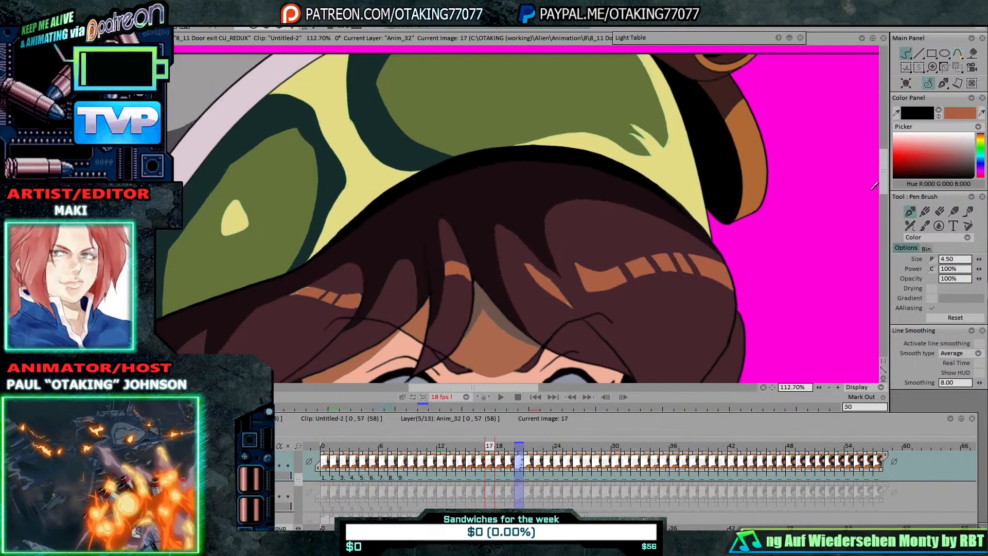
# Step: Outline a band along the hair's upper edge in black on frame 20 of the 8_11 Door exit CU_REDUX layer, matching frame 19
pyautogui.press('Left')
pyautogui.press('Left')
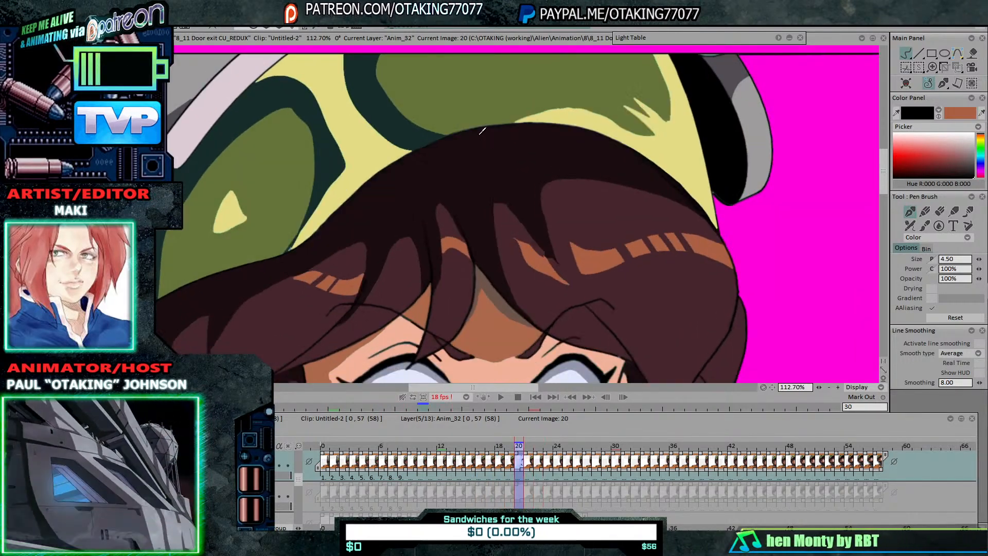
pyautogui.press('Up')
pyautogui.press('Up')
pyautogui.press('Up')
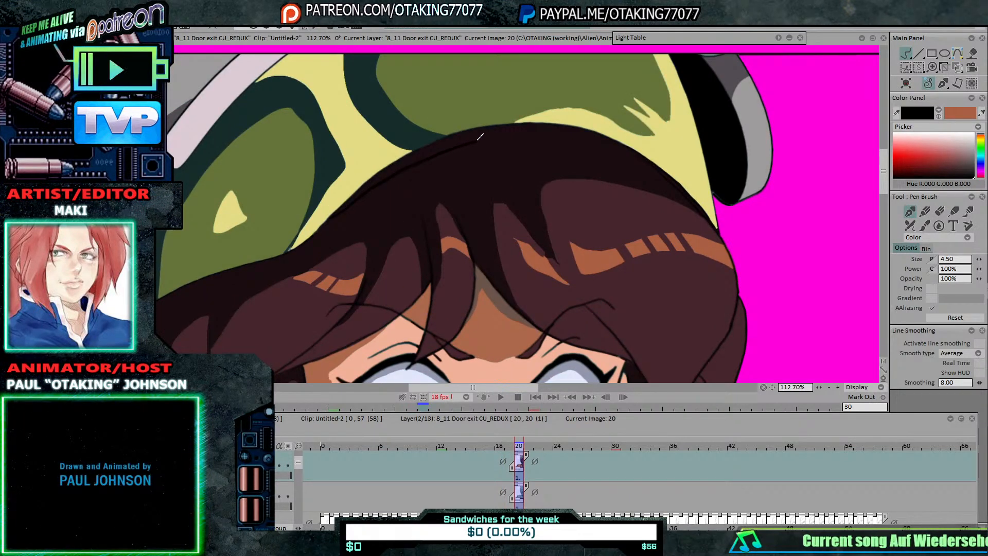
pyautogui.press('Left')
pyautogui.press('Right')
pyautogui.press('Left')
pyautogui.press('Right')
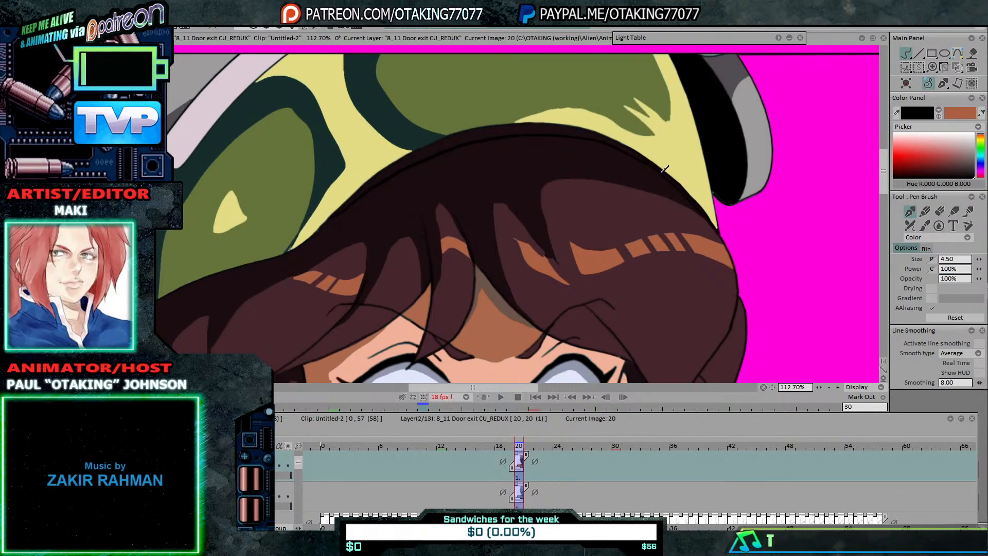
# Step: Fill the outlined band on frame 20 with black and compare it with frame 19
pyautogui.click(972, 53)
pyautogui.click(561, 124)
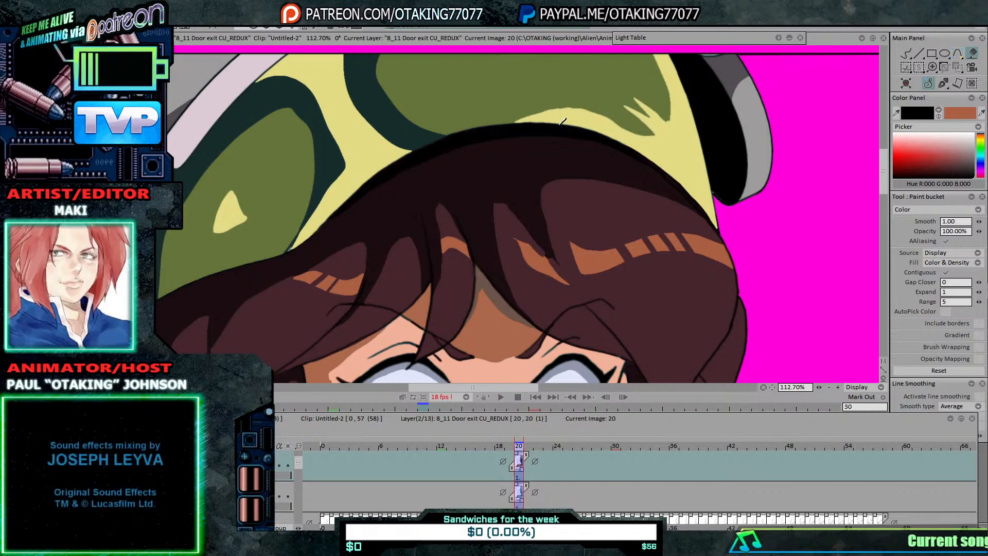
pyautogui.press('Left')
pyautogui.press('Right')
pyautogui.press('Left')
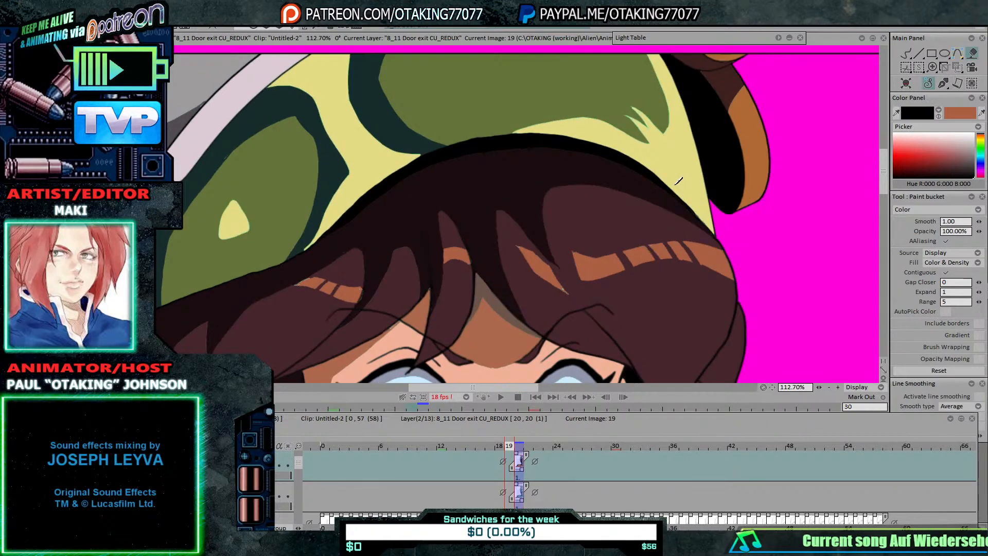
pyautogui.press('Right')
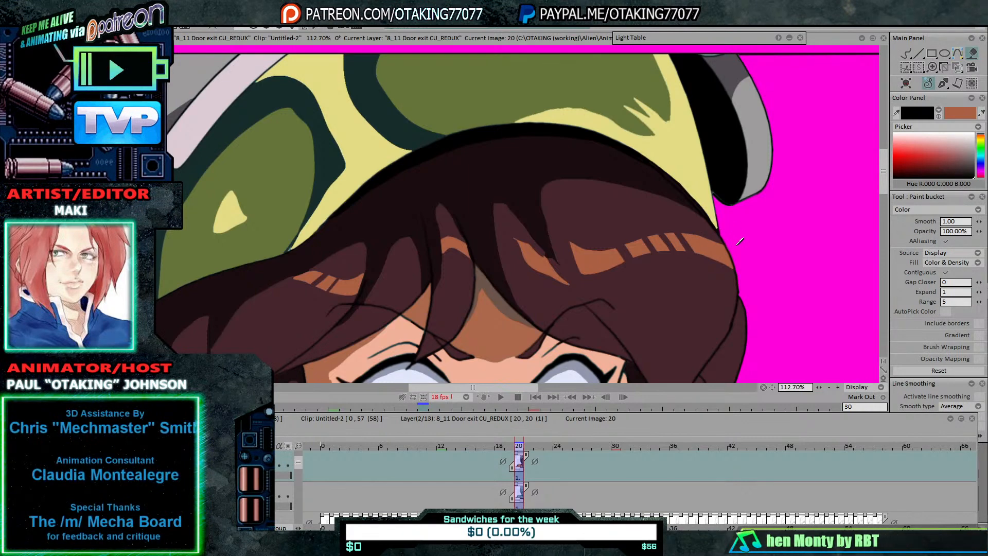
# Step: Sample the pale yellow highlight colour on frame 20 and switch to the Pen Brush on the Anim_32 layer
pyautogui.scroll(-3, 747, 240)
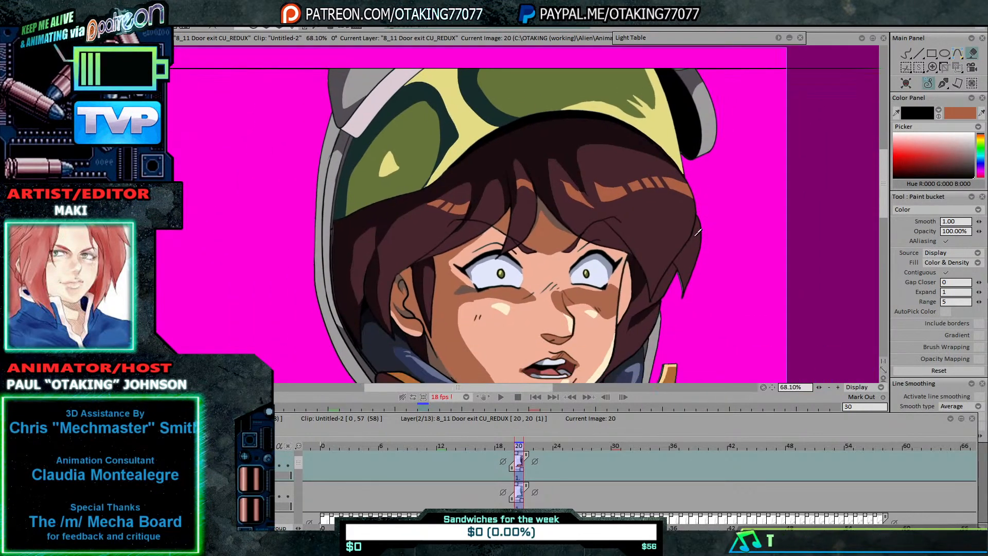
pyautogui.scroll(-1, 701, 261)
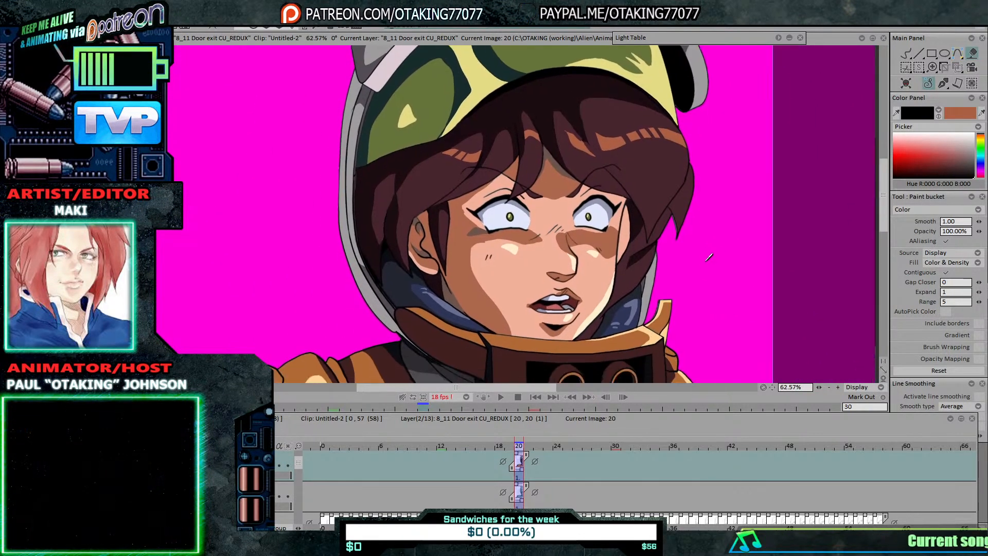
pyautogui.scroll(1, 680, 280)
pyautogui.moveTo(671, 303); pyautogui.dragTo(698, 245)
pyautogui.scroll(4, 638, 257)
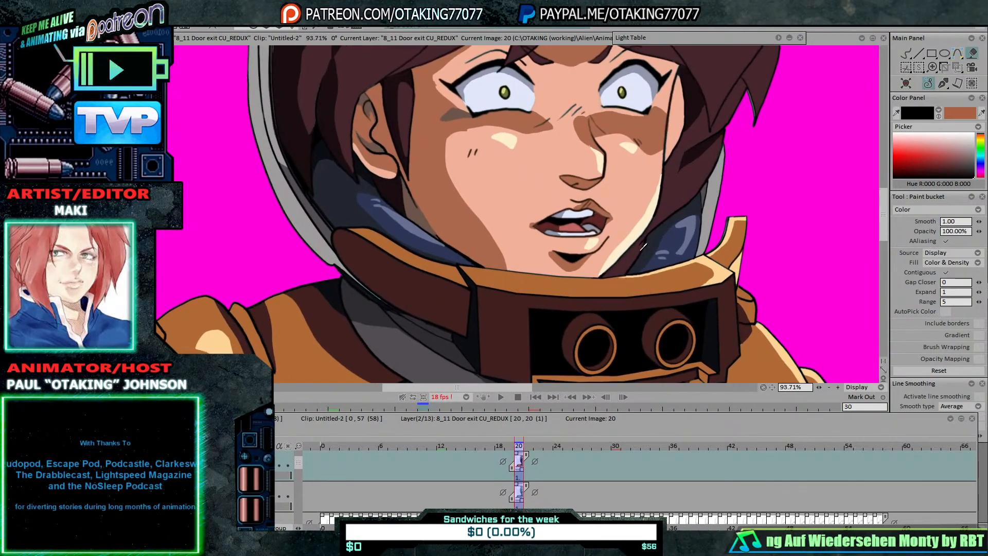
pyautogui.moveTo(633, 238); pyautogui.dragTo(653, 268)
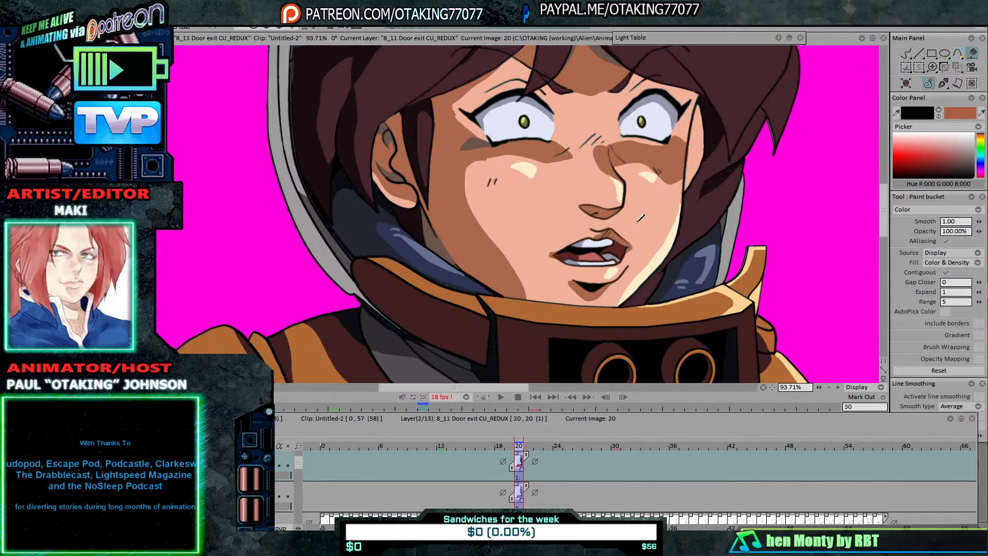
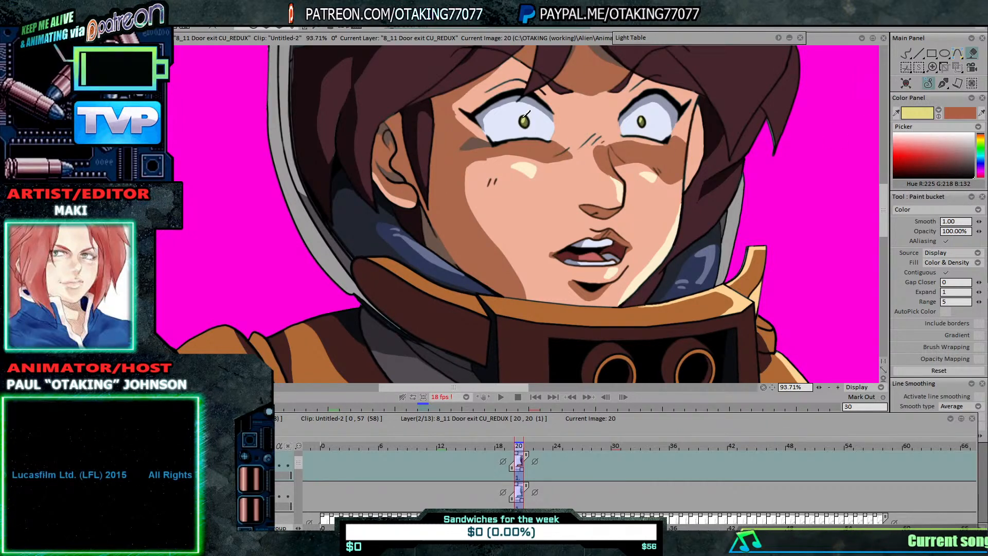
pyautogui.press('Down')
pyautogui.press('Down')
pyautogui.press('Down')
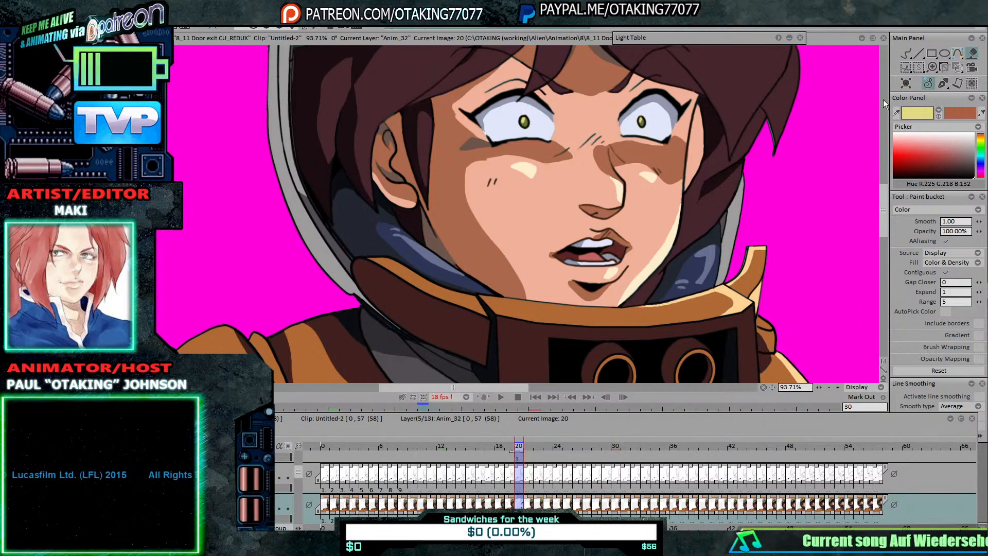
pyautogui.click(905, 53)
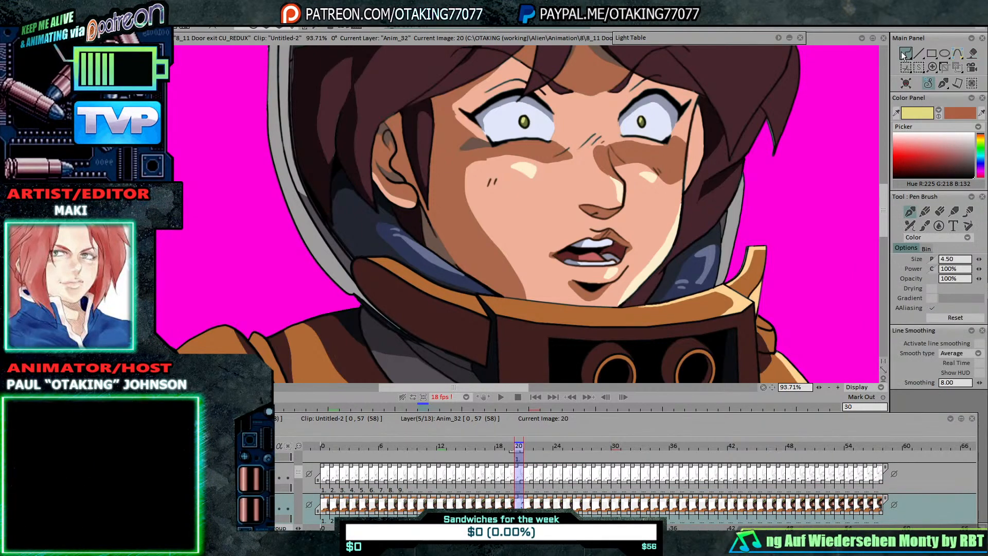
# Step: Paint a small pale yellow highlight in the near eye's pupil on frames 19 back to 15, matching frame 20
pyautogui.scroll(5, 532, 181)
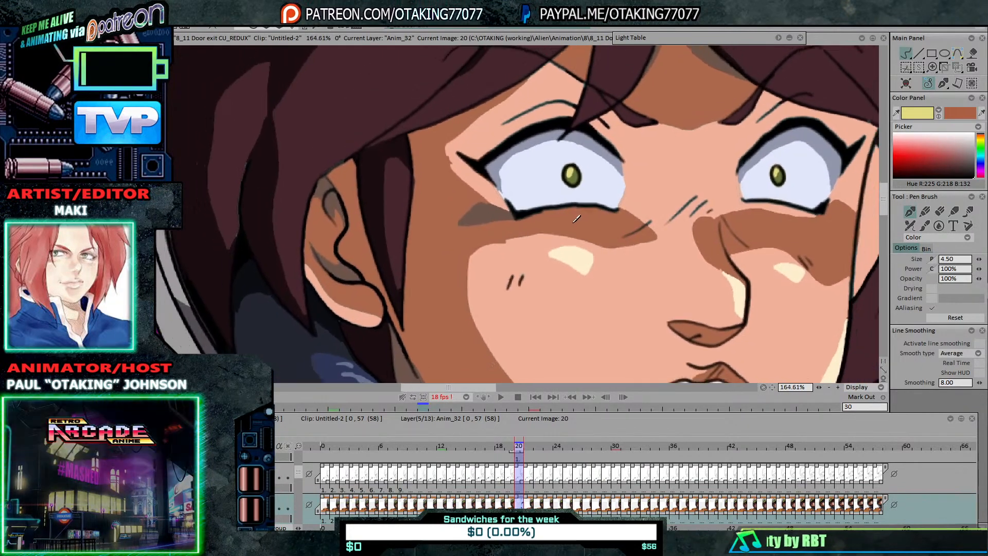
pyautogui.scroll(-1, 576, 219)
pyautogui.moveTo(578, 178); pyautogui.dragTo(603, 204)
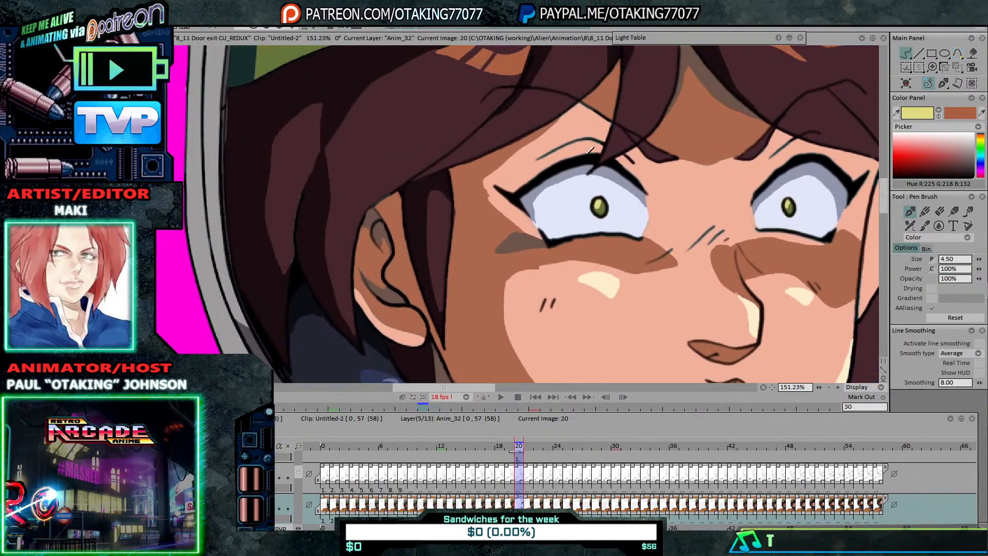
pyautogui.press('Left')
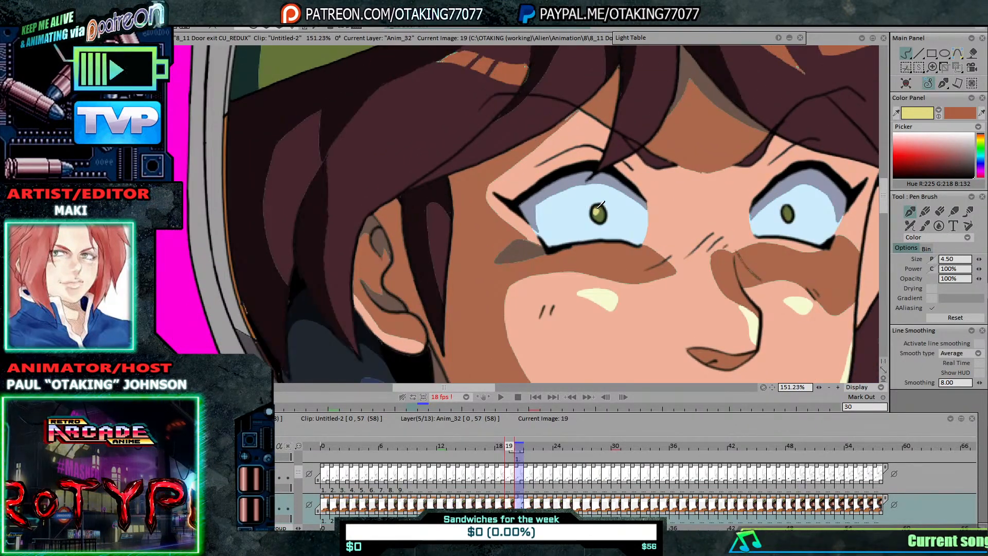
pyautogui.press('Left')
pyautogui.press('Right')
pyautogui.press('Left')
pyautogui.press('Left')
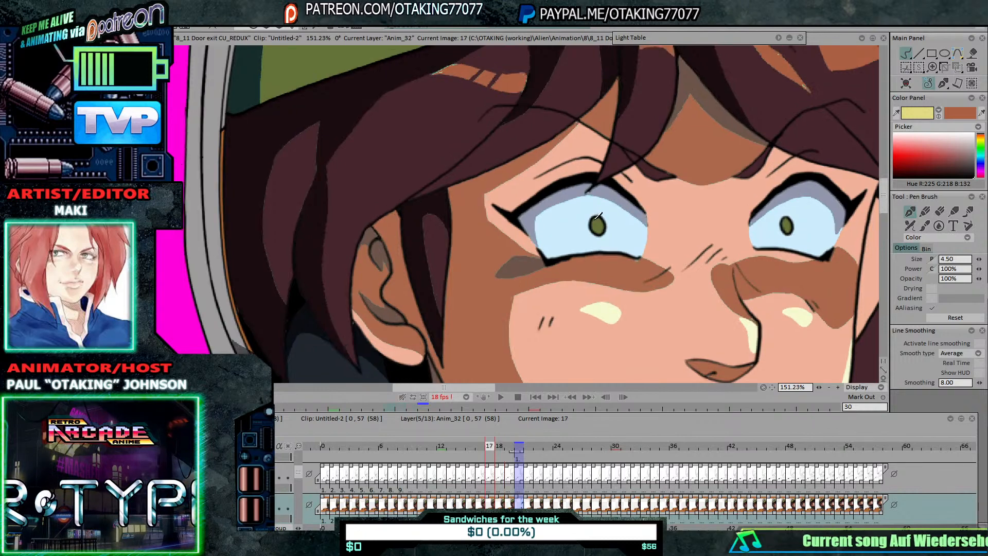
pyautogui.press('Left')
pyautogui.press('Left')
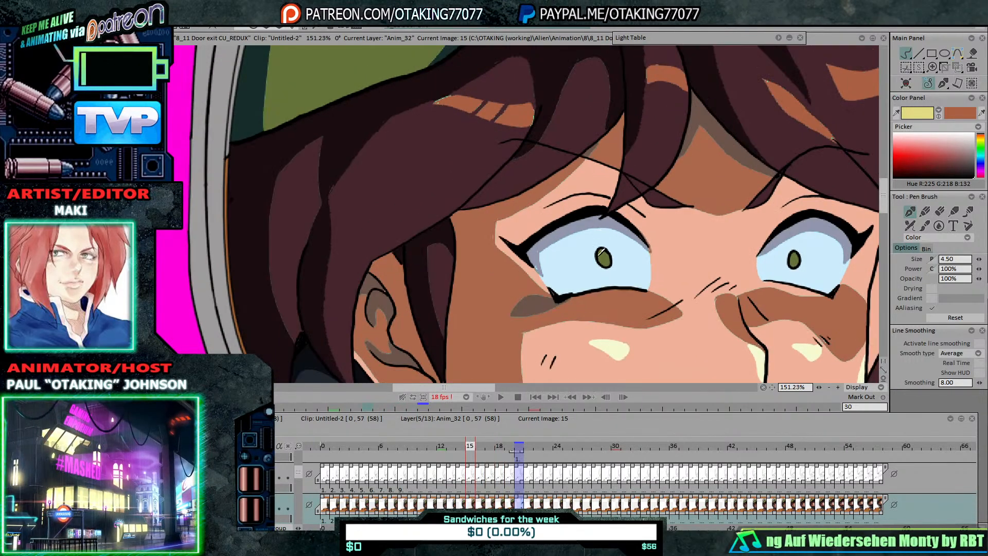
# Step: Paint the pale yellow highlight in the near eye's pupil on frames 14 back to 8
pyautogui.press('Left')
pyautogui.press('Left')
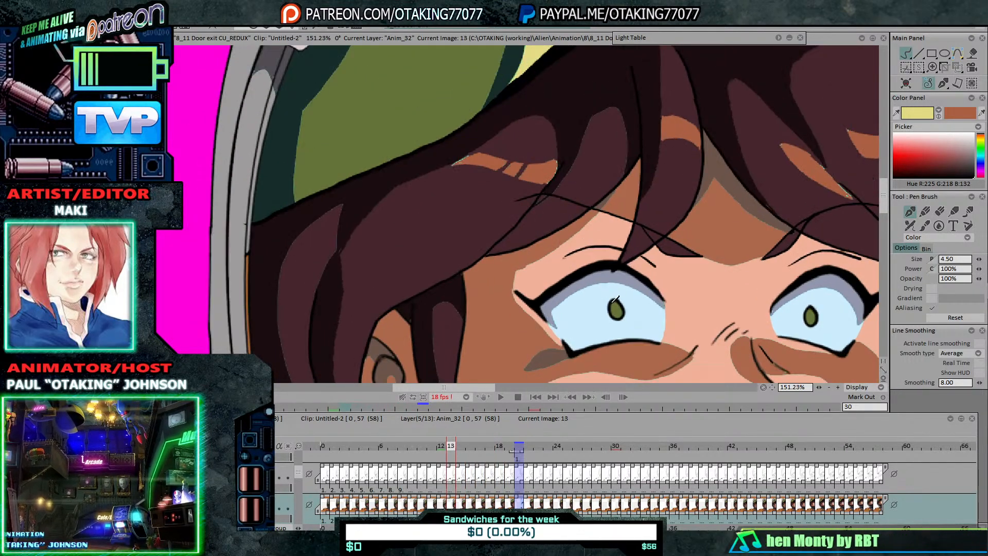
pyautogui.press('Left')
pyautogui.press('Left')
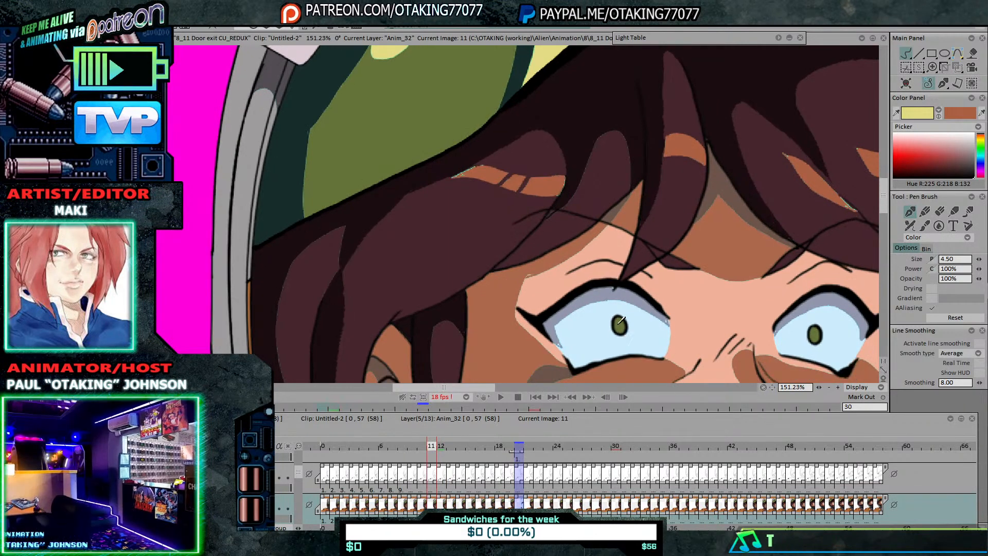
pyautogui.press('Left')
pyautogui.moveTo(613, 308); pyautogui.dragTo(611, 314)
pyautogui.press('Right')
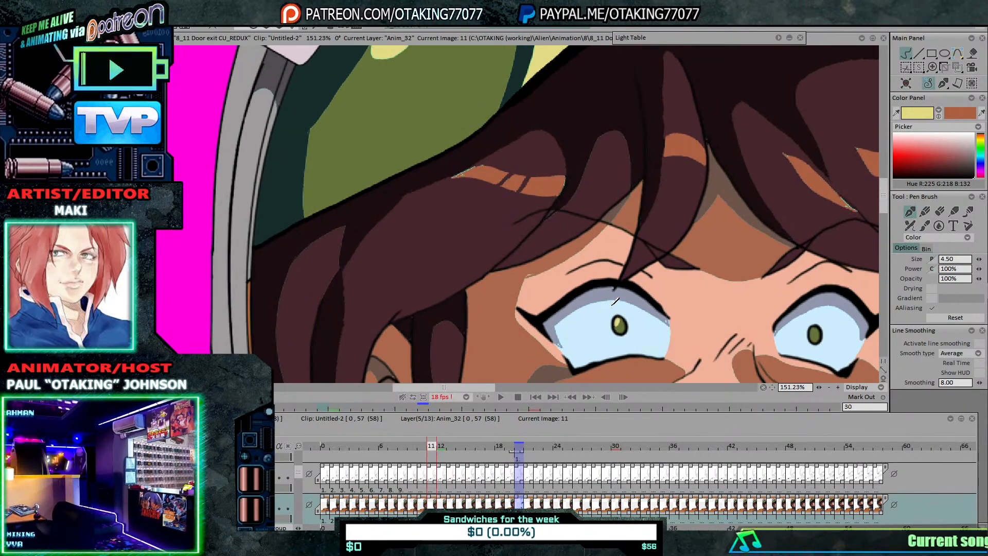
pyautogui.press('Left')
pyautogui.press('Left')
pyautogui.press('Left')
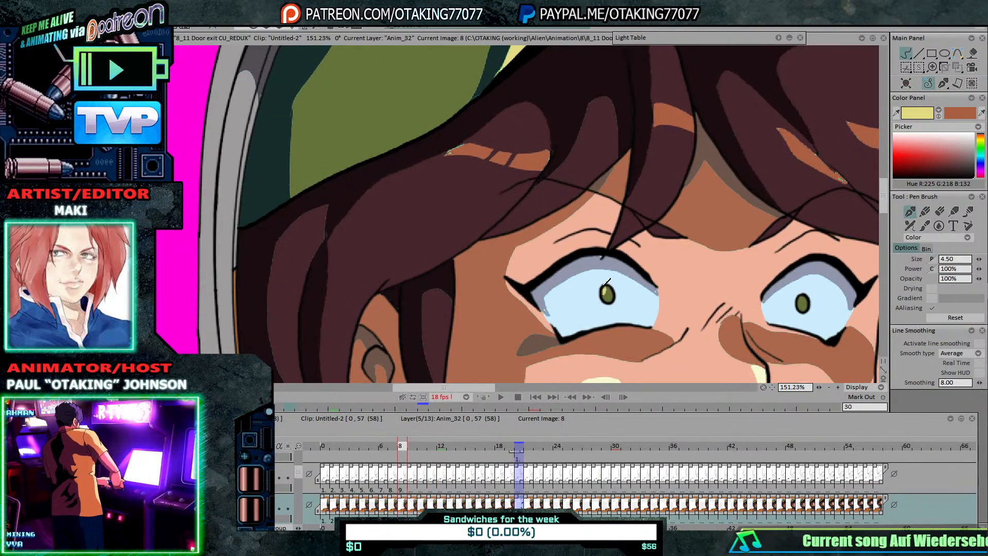
# Step: Add the pale yellow highlight to the near eye's pupil on frames 7 back to 0 and to the far pupil on frame 0
pyautogui.press('Left')
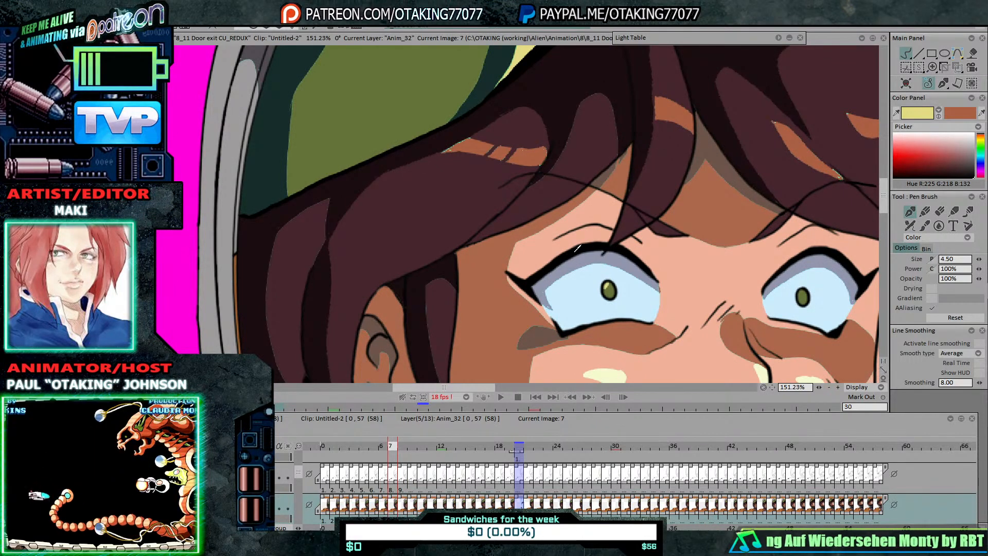
pyautogui.press('Left')
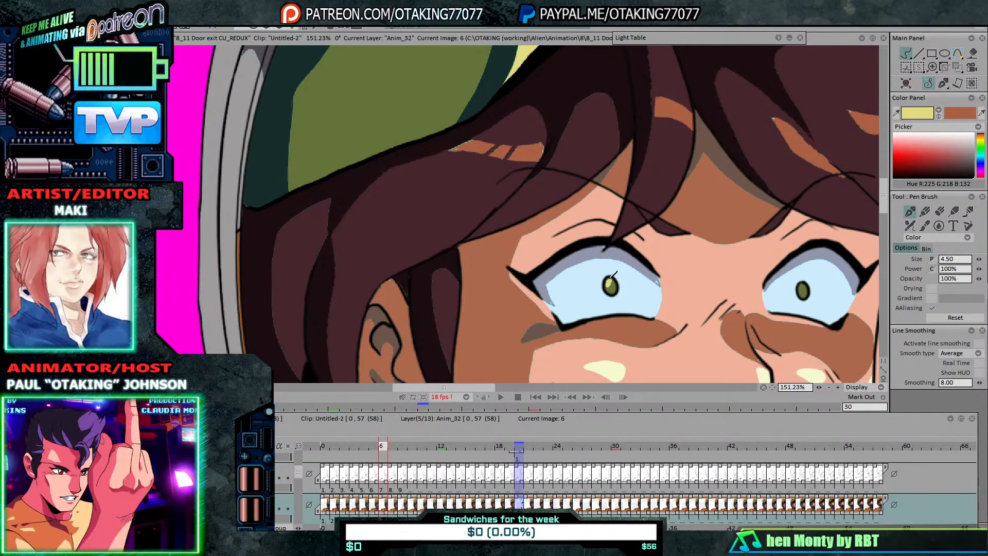
pyautogui.press('Left')
pyautogui.press('Left')
pyautogui.press('Left')
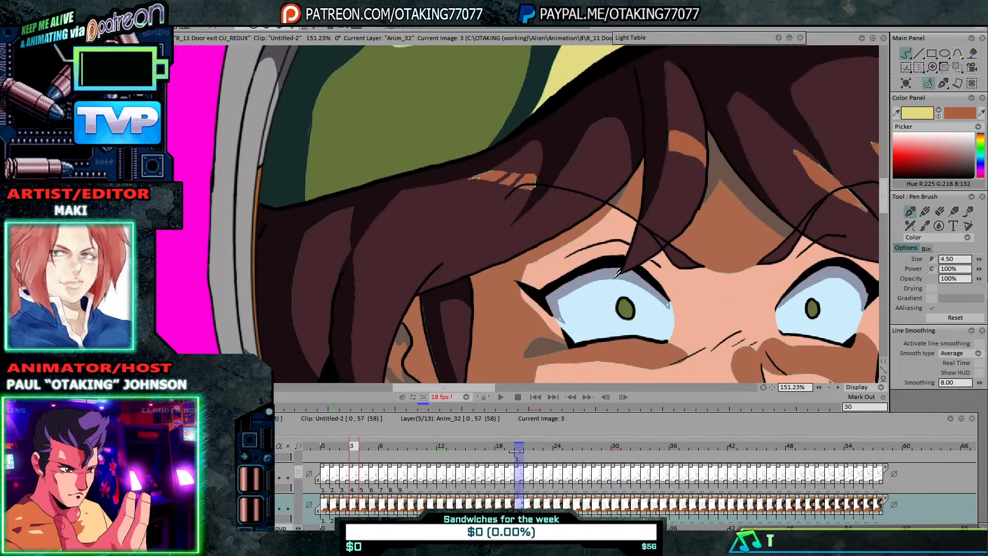
pyautogui.press('Left')
pyautogui.press('Left')
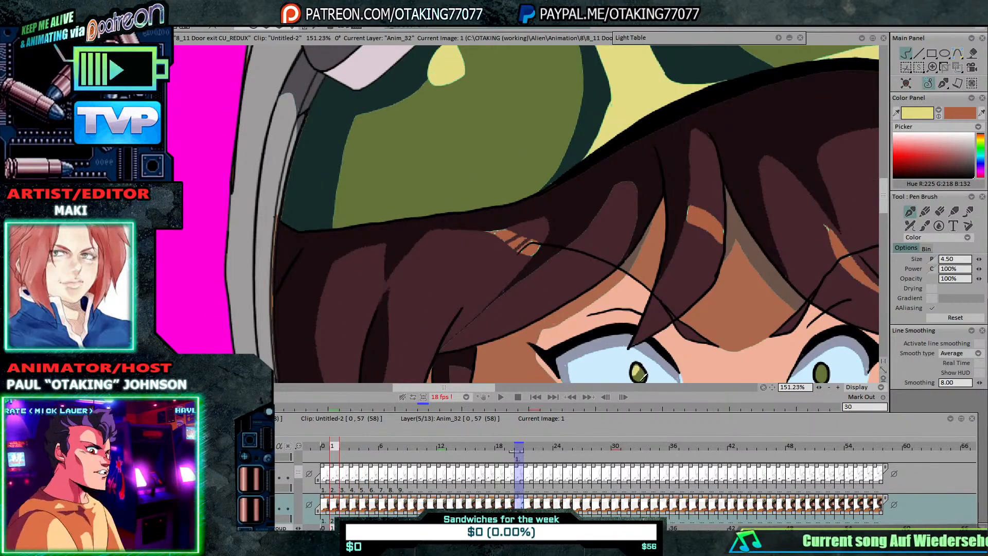
pyautogui.moveTo(679, 324); pyautogui.dragTo(645, 222)
pyautogui.scroll(-2, 646, 221)
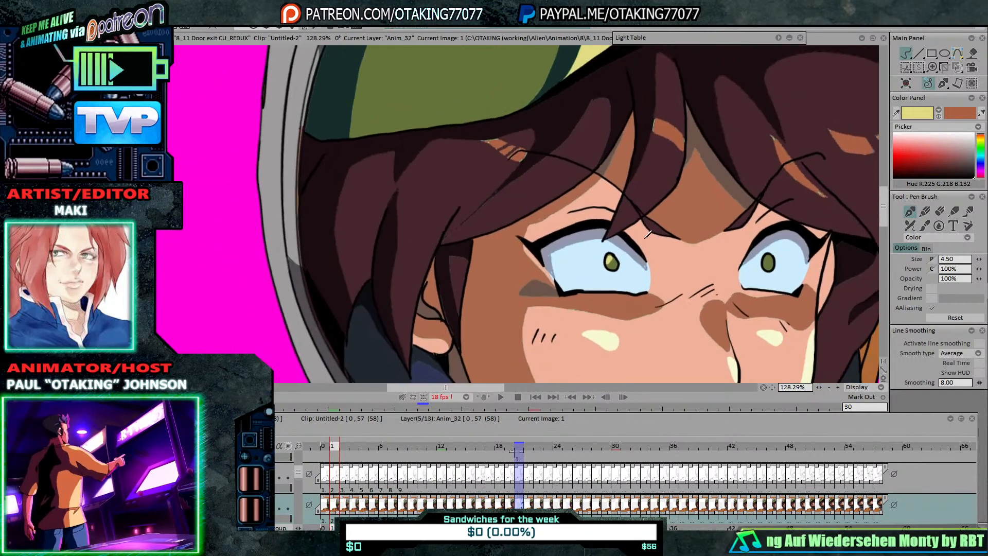
pyautogui.press('Left')
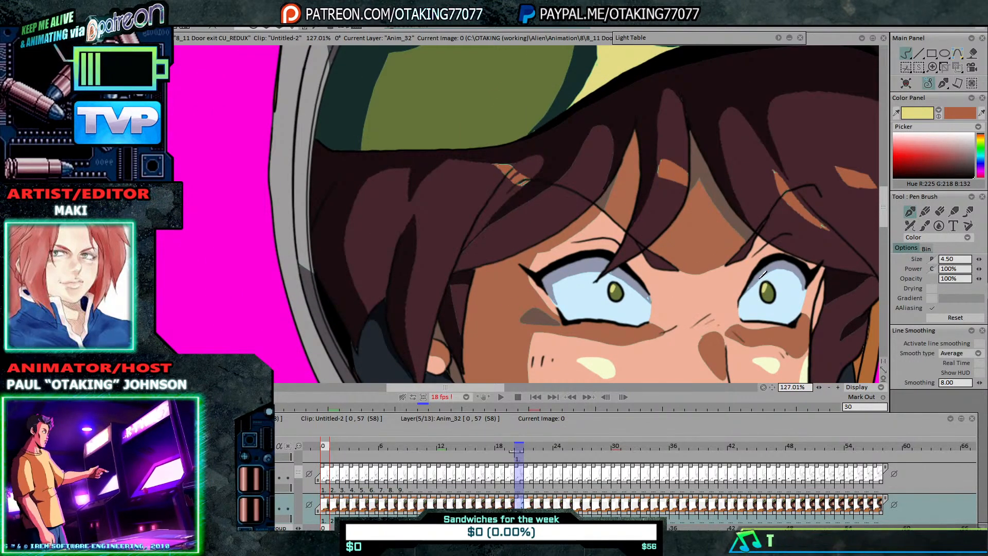
# Step: Paint the pale yellow highlight in the far eye's pupil on frames 1 to 8
pyautogui.press('Right')
pyautogui.press('Right')
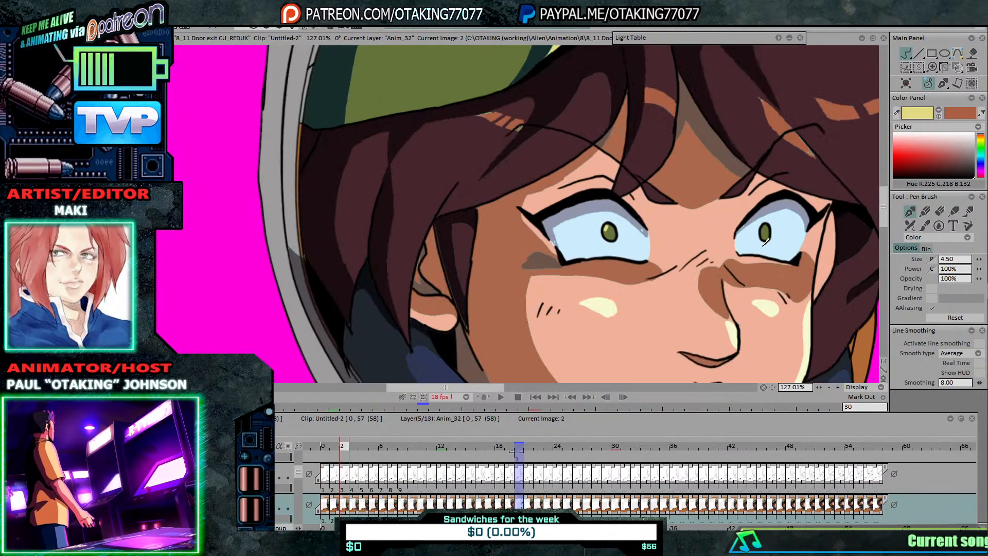
pyautogui.press('Right')
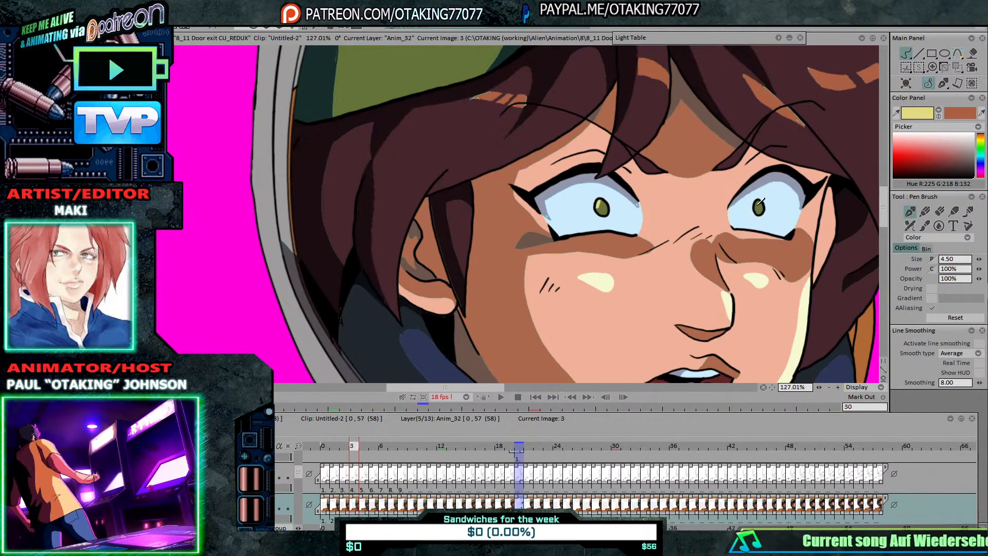
pyautogui.press('Right')
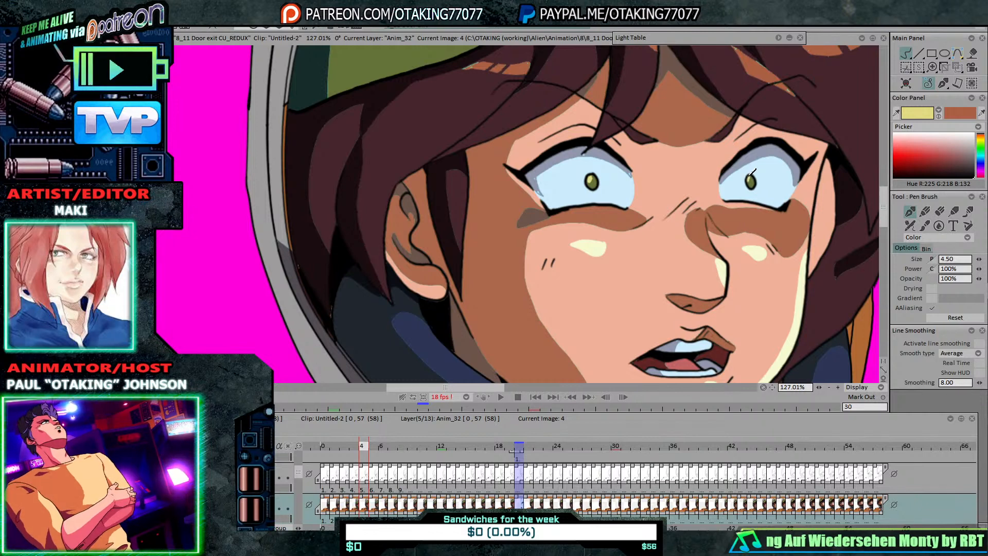
pyautogui.press('Right')
pyautogui.press('Right')
pyautogui.press('Right')
pyautogui.press('Right')
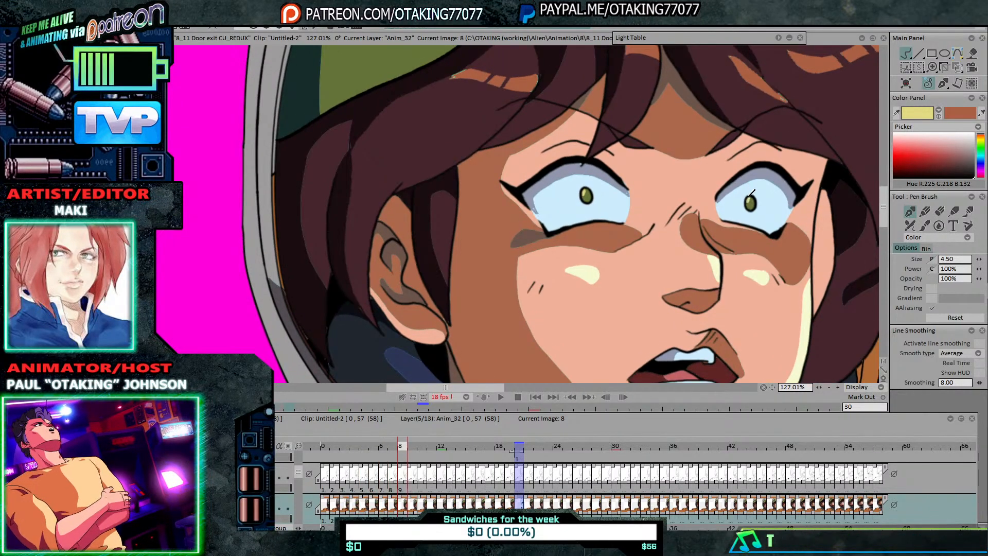
# Step: Paint the pale yellow highlight in the far eye's pupil on frames 9 to 15
pyautogui.press('Right')
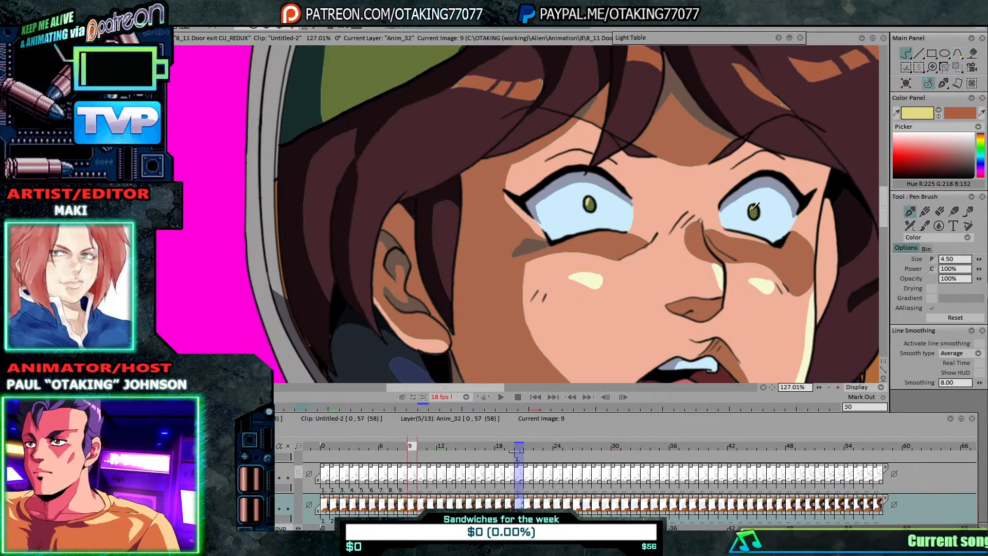
pyautogui.press('Right')
pyautogui.press('Right')
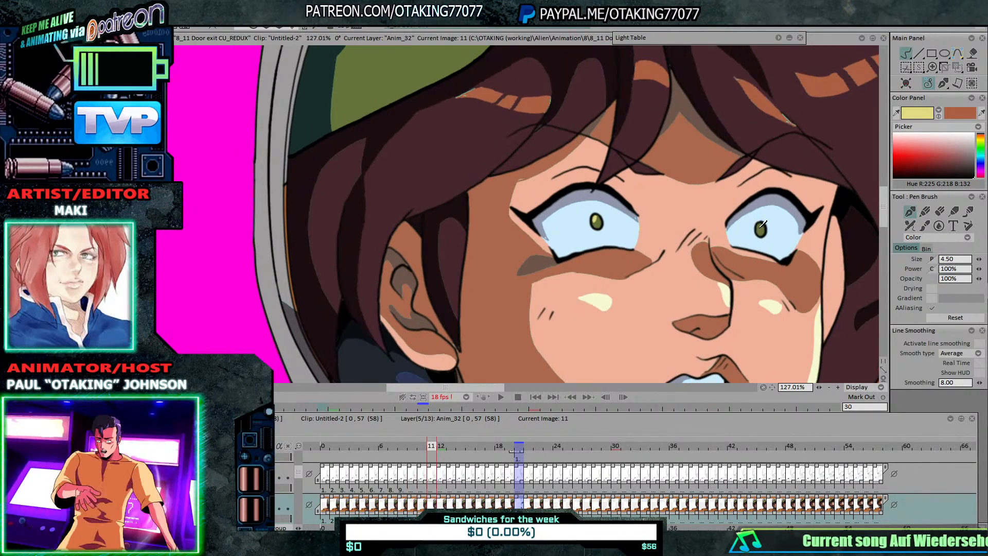
pyautogui.press('Right')
pyautogui.press('Right')
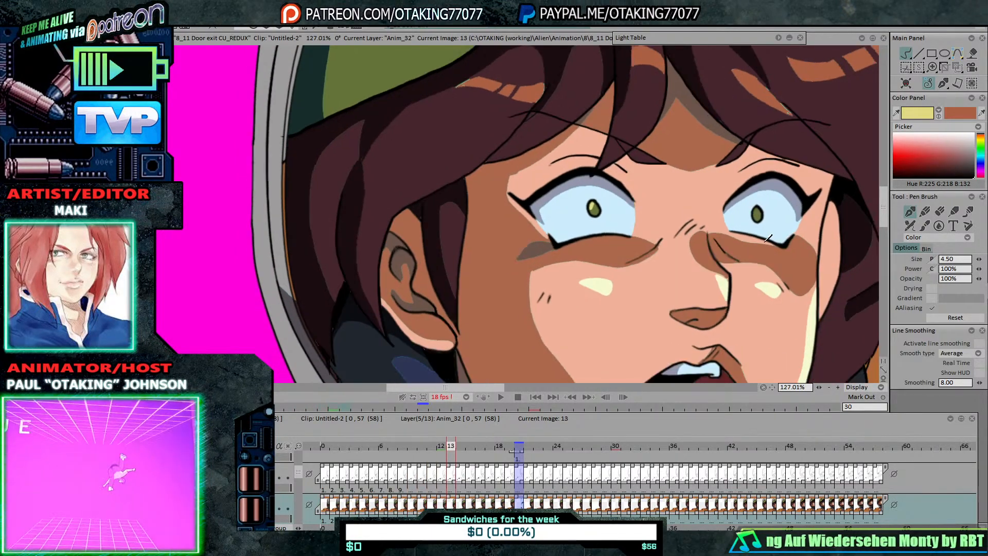
pyautogui.press('Right')
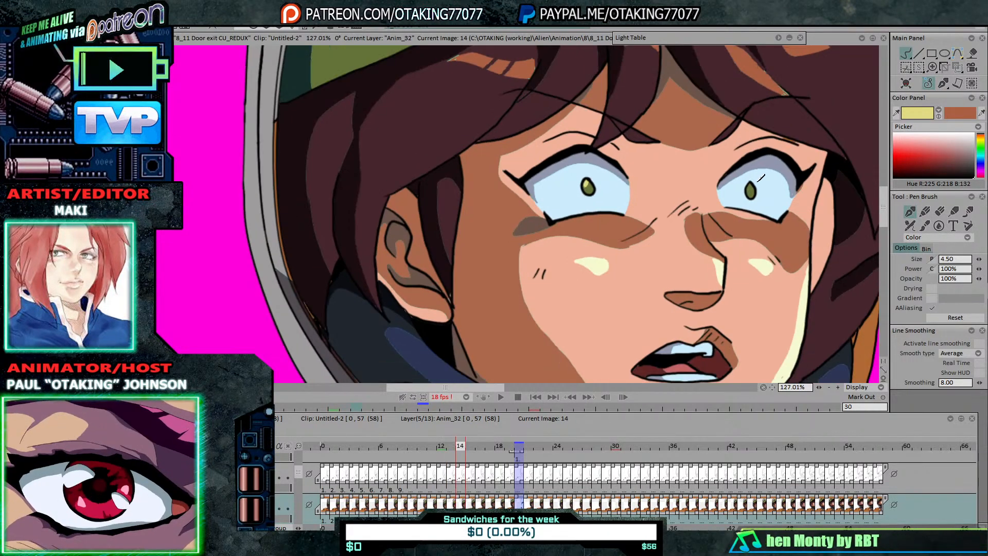
pyautogui.press('Right')
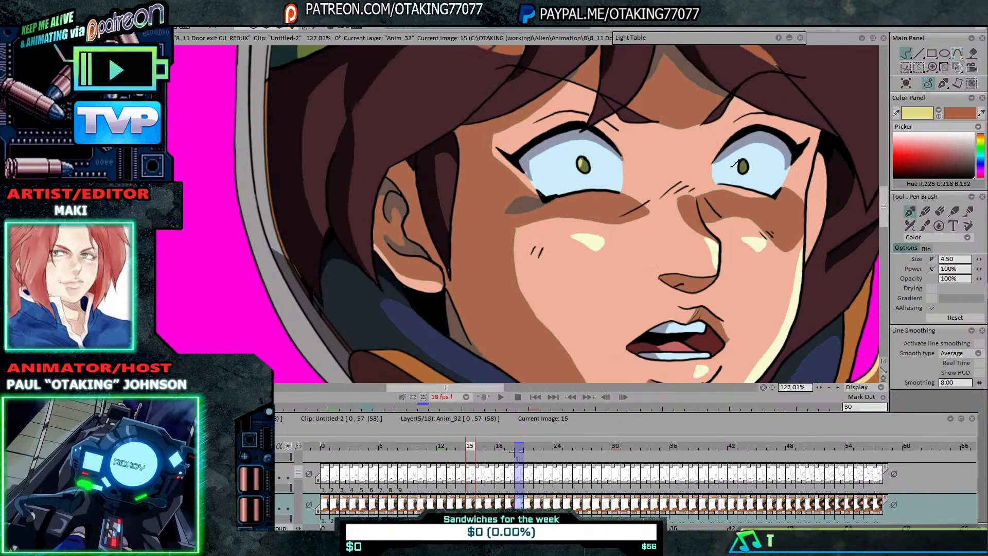
# Step: Paint the pale yellow highlight in the far eye's pupil on frames 16 to 19 and compare the last one with frame 20
pyautogui.press('Right')
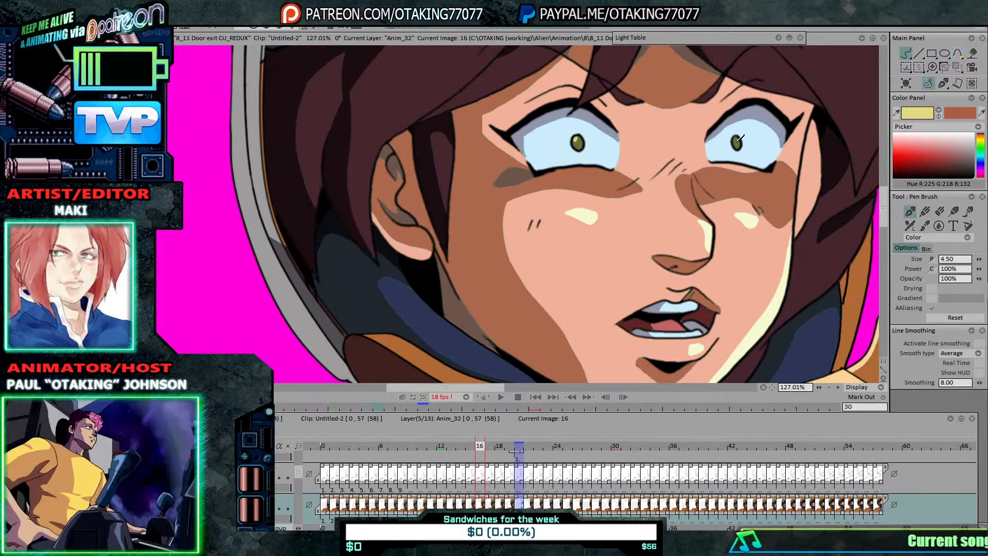
pyautogui.press('Right')
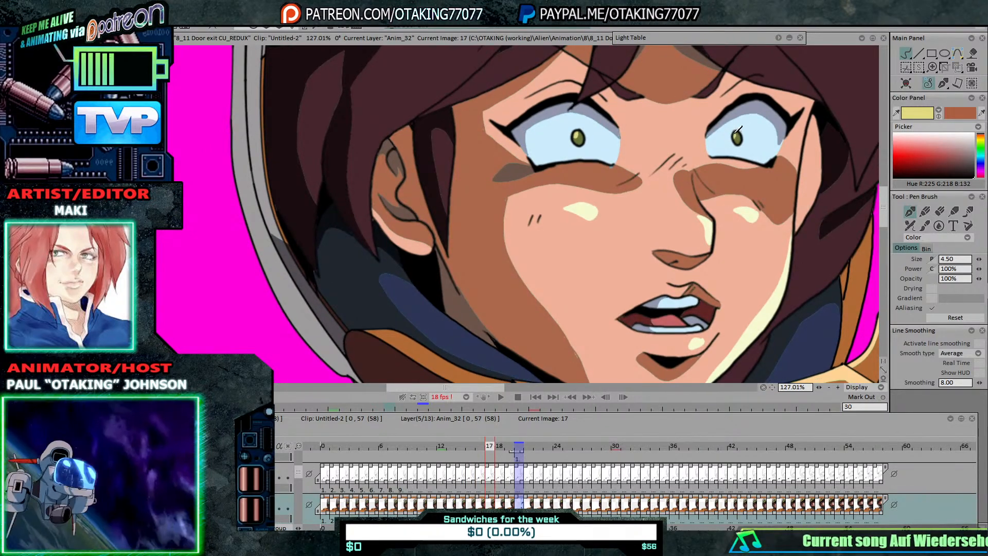
pyautogui.press('Right')
pyautogui.press('Right')
pyautogui.press('Right')
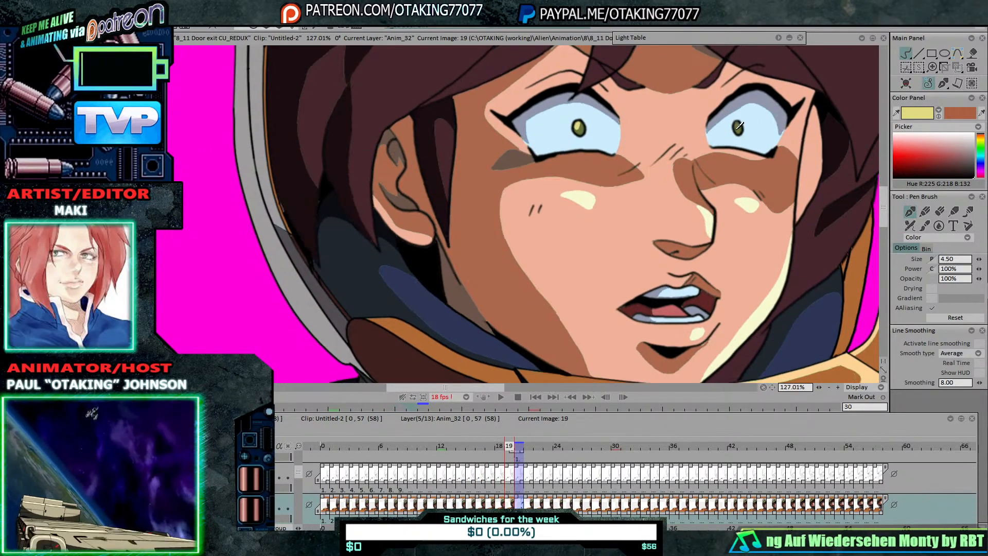
pyautogui.press('Left')
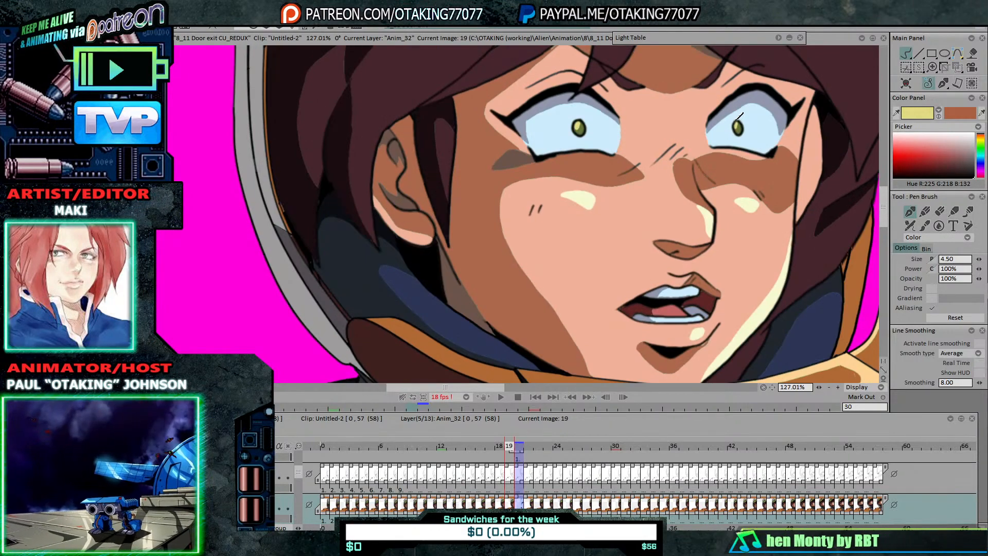
# Step: Flip between frames 19 and 20 to compare their pupil highlights
pyautogui.press('Right')
pyautogui.press('Left')
pyautogui.press('Right')
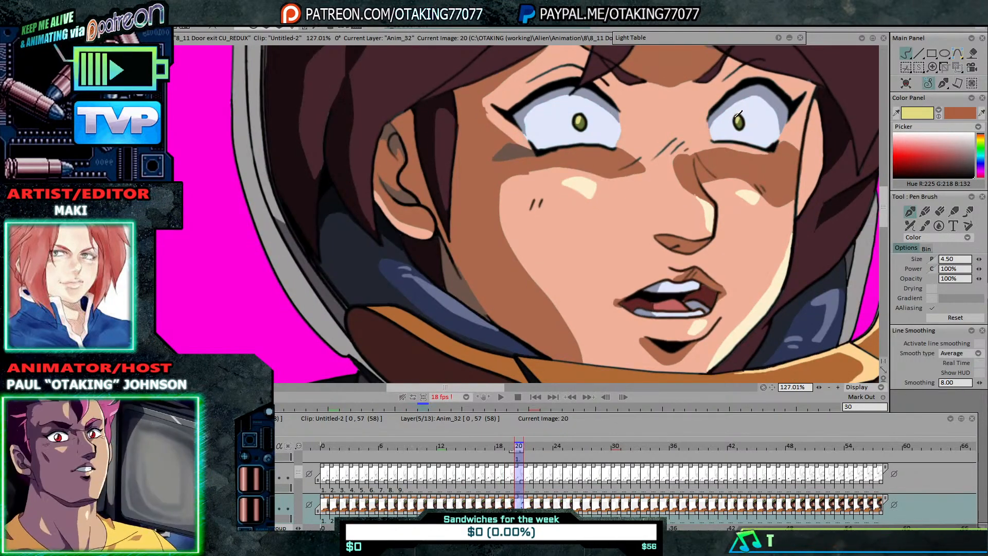
pyautogui.press('Left')
pyautogui.press('Right')
pyautogui.press('Left')
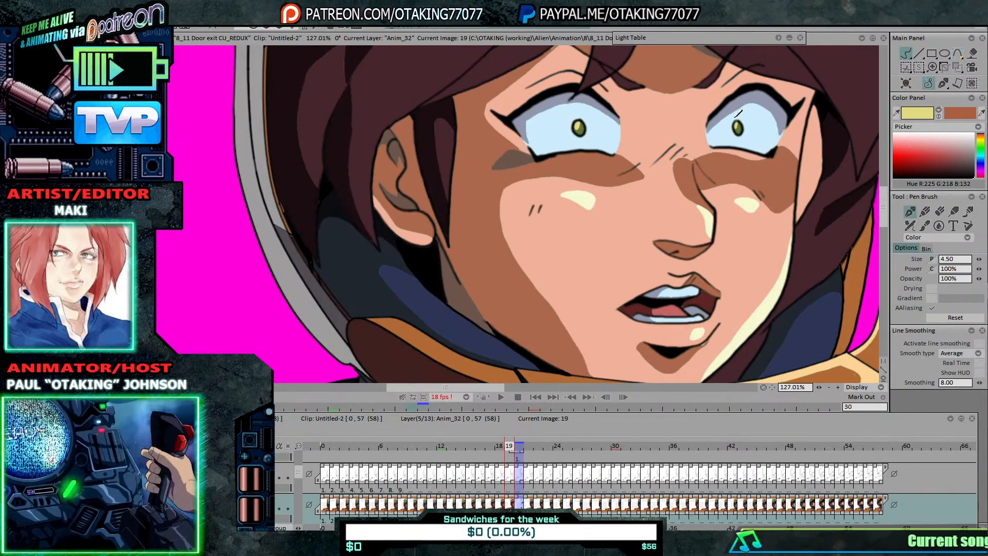
# Step: Paint the pale yellow highlight in the far eye's pupil on frames 21 to 26
pyautogui.press('Right')
pyautogui.press('Right')
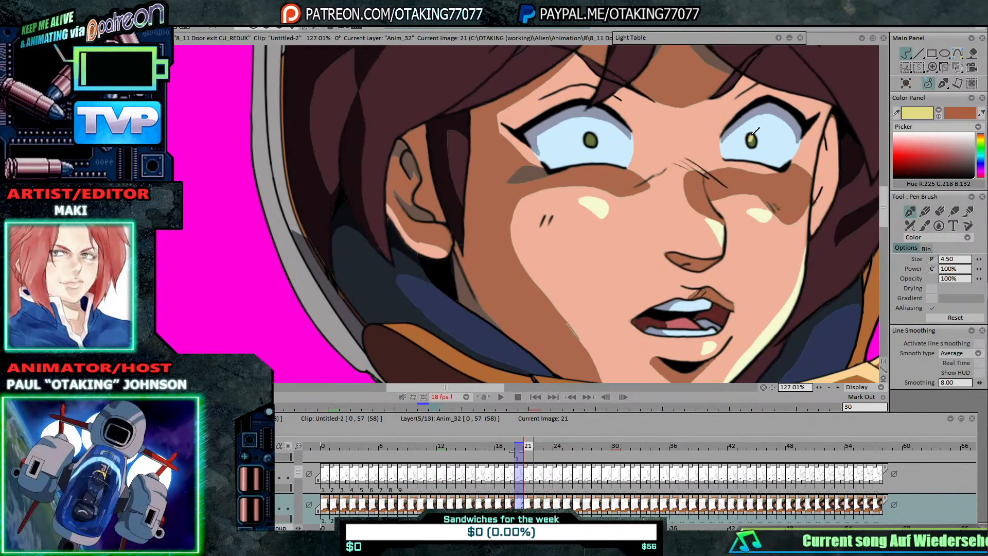
pyautogui.press('Right')
pyautogui.press('Right')
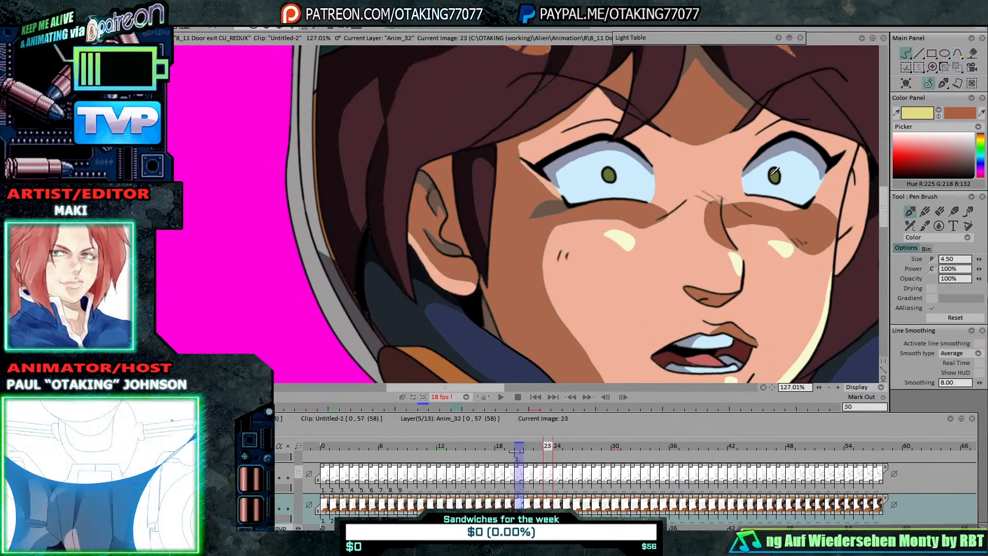
pyautogui.press('Right')
pyautogui.press('Right')
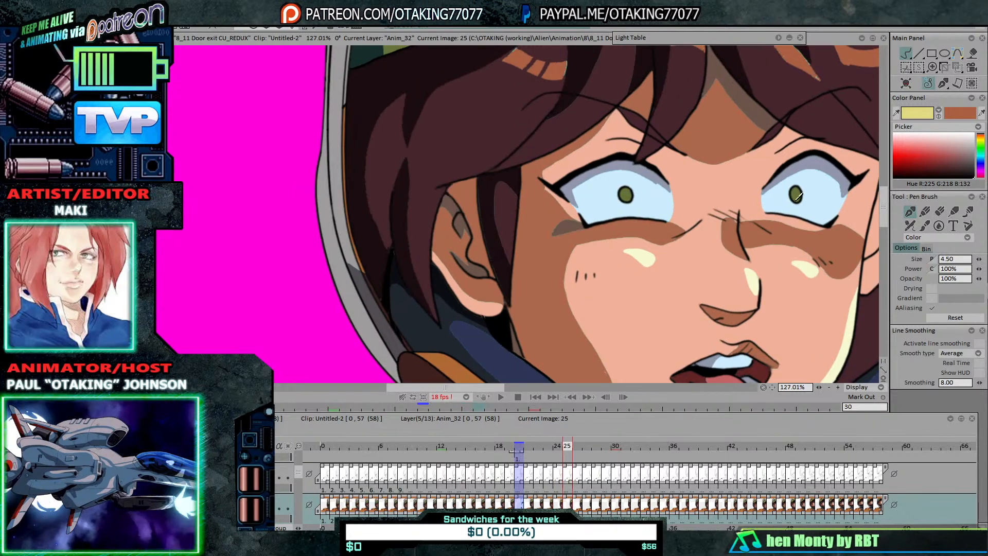
pyautogui.press('Right')
# Step: Paint the pale yellow highlight in the far eye's pupil on frames 27 to 33
pyautogui.press('Right')
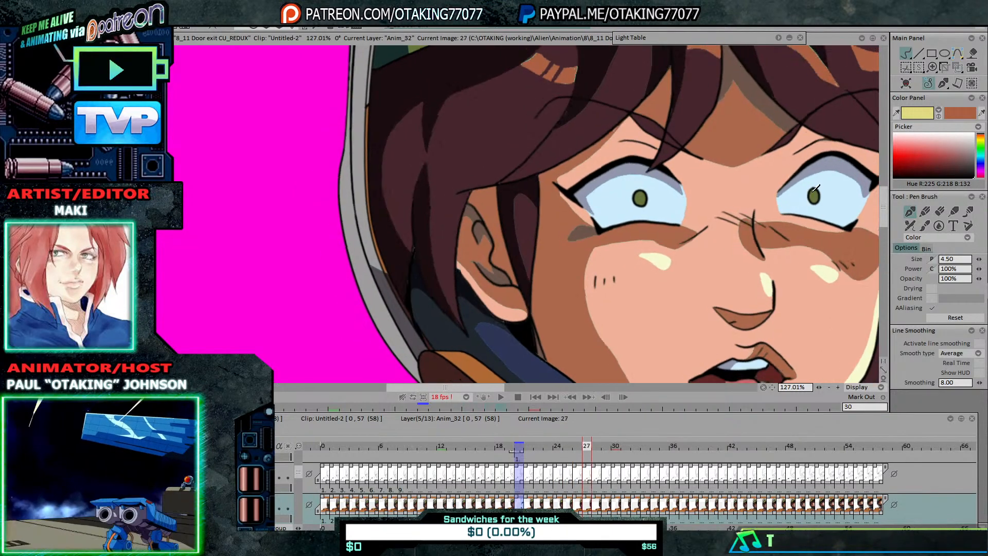
pyautogui.press('Right')
pyautogui.press('Right')
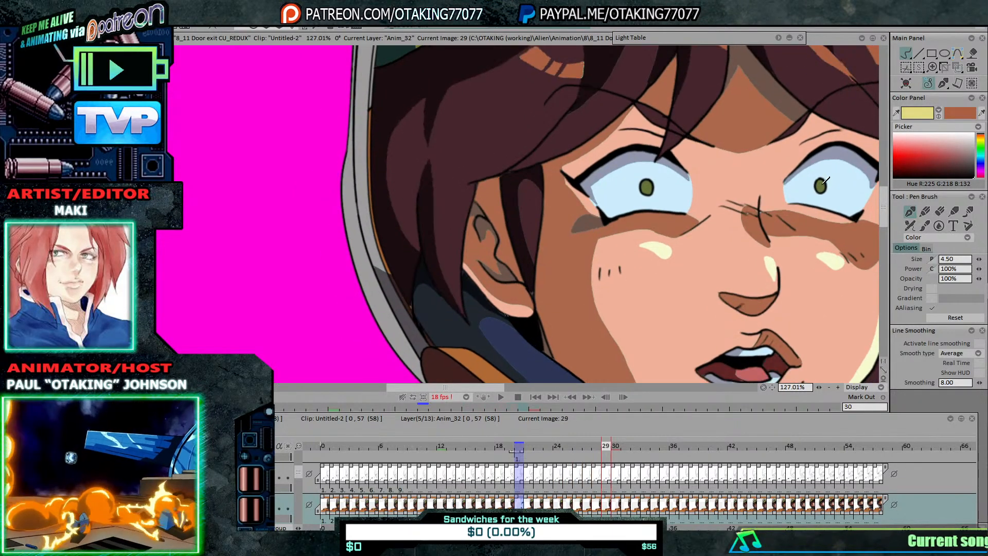
pyautogui.press('Right')
pyautogui.press('Right')
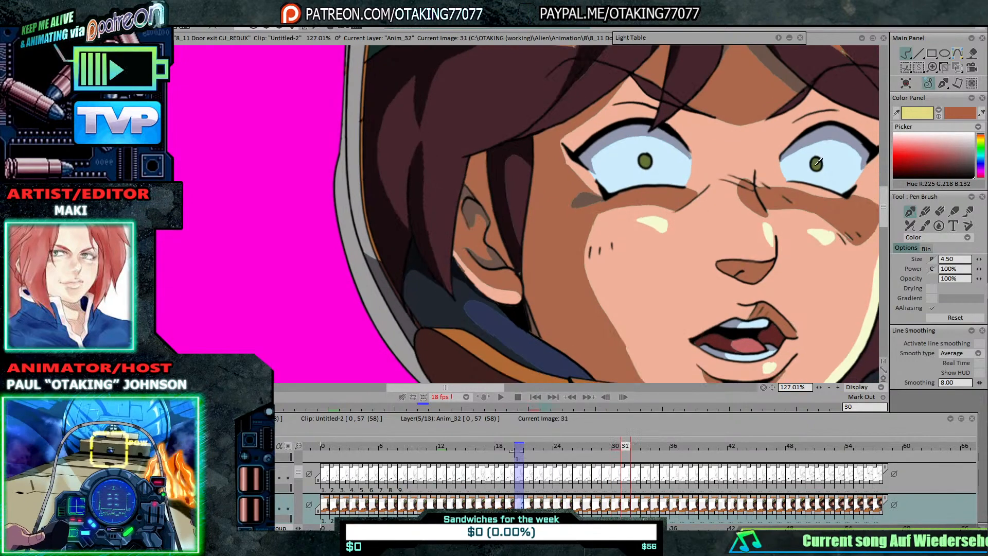
pyautogui.press('Right')
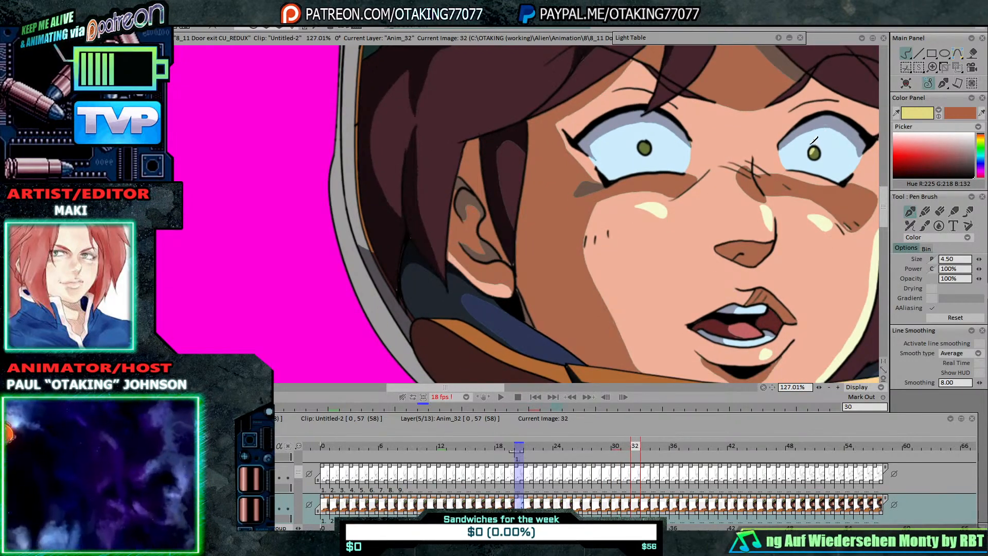
pyautogui.press('Right')
# Step: Paint the pale yellow highlight in the far eye's pupil on frames 34 to 40 and save the project
pyautogui.press('Right')
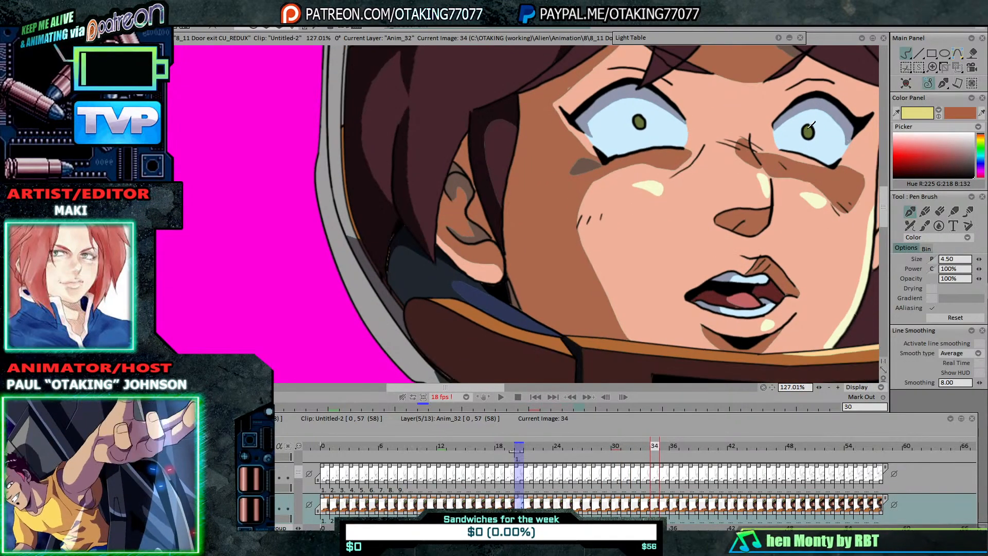
pyautogui.press('Right')
pyautogui.press('Right')
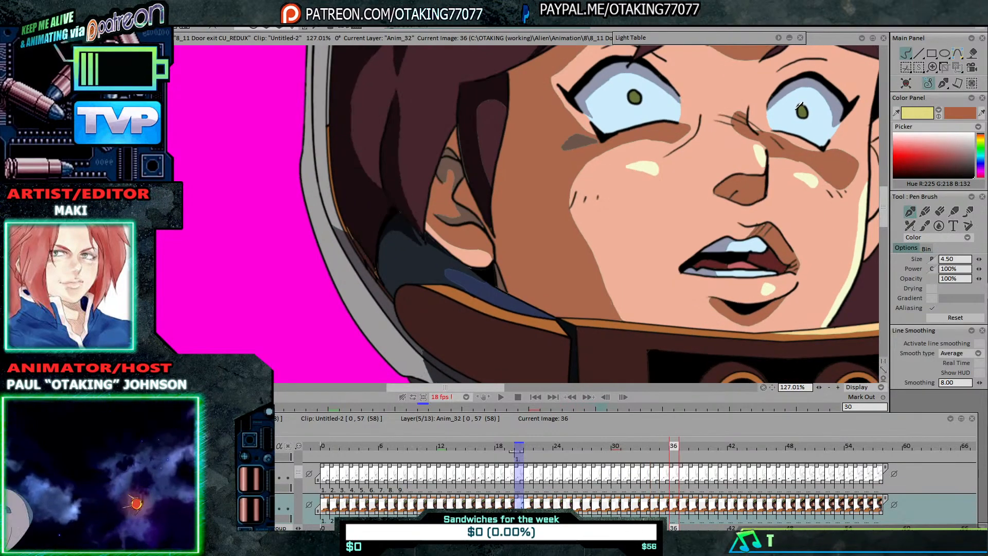
pyautogui.press('Right')
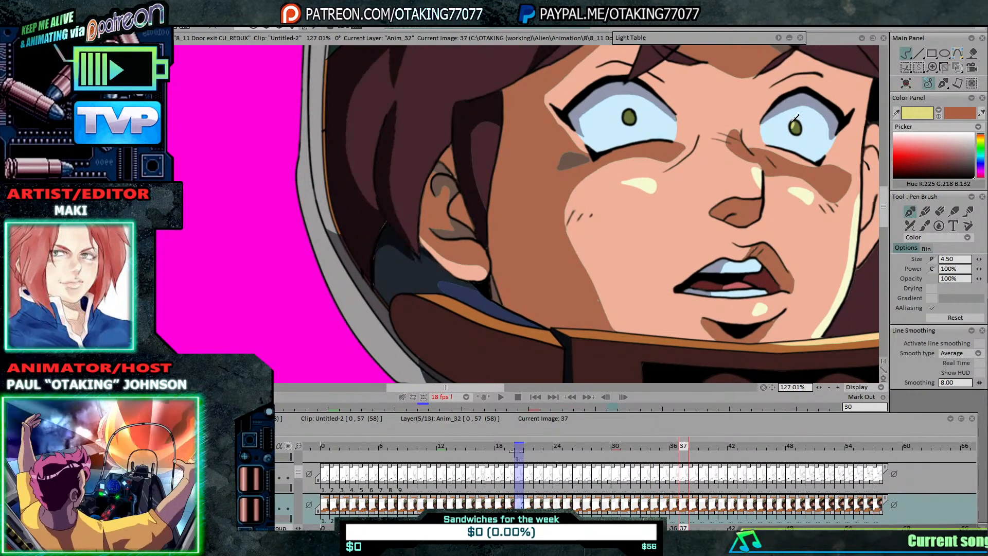
pyautogui.press('Right')
pyautogui.press('Right')
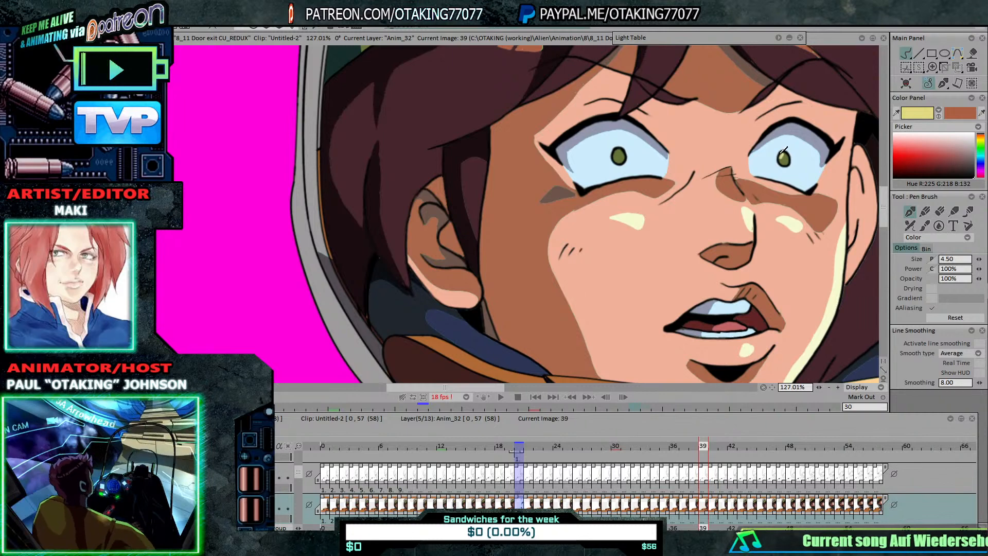
pyautogui.press('Right')
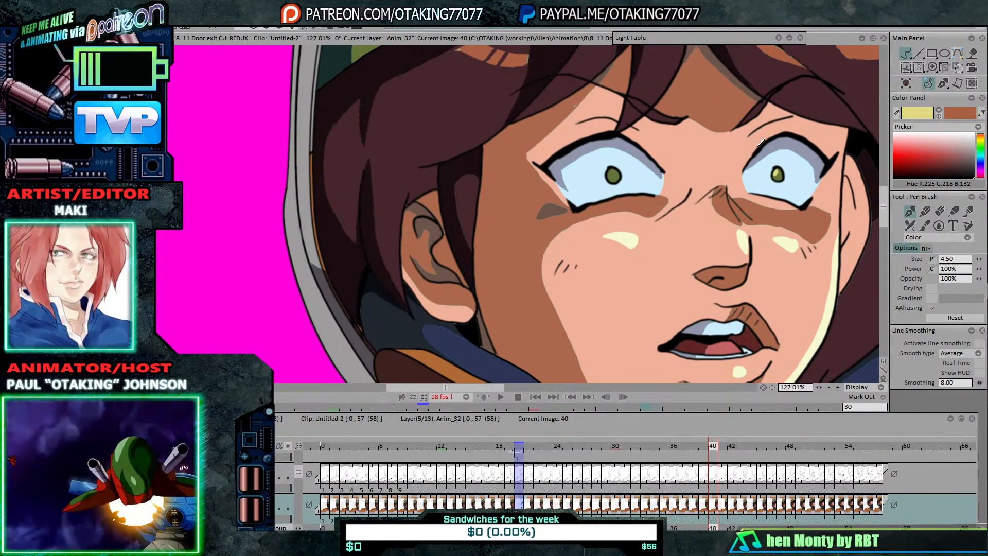
pyautogui.hotkey('ctrl', 's')
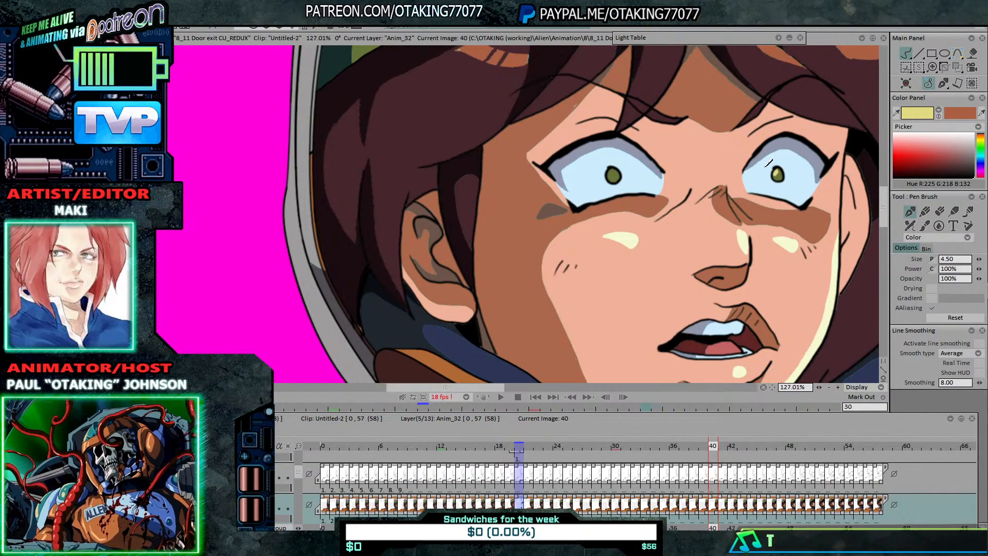
# Step: Paint the pale yellow highlight in the far eye's pupil on frames 41 to 47
pyautogui.press('Right')
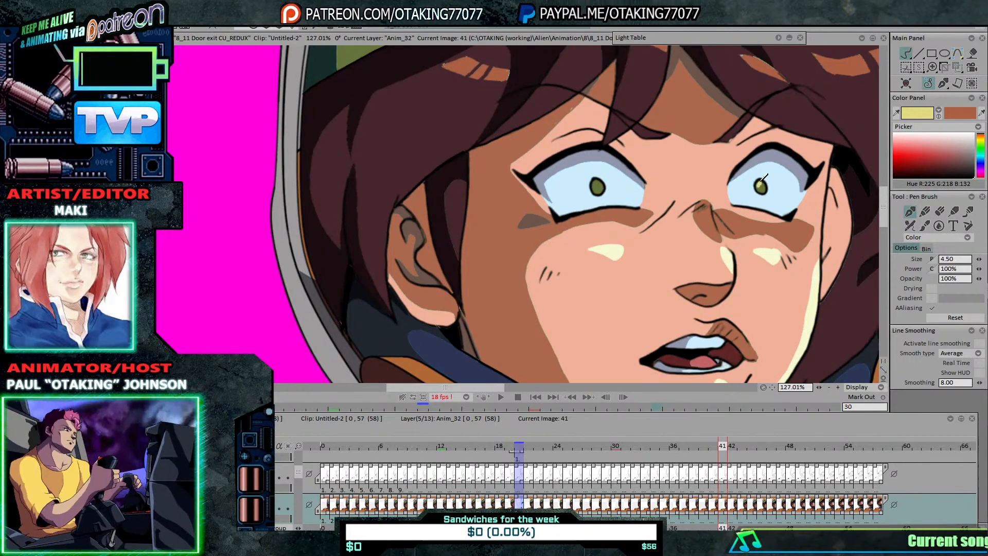
pyautogui.press('Right')
pyautogui.press('Right')
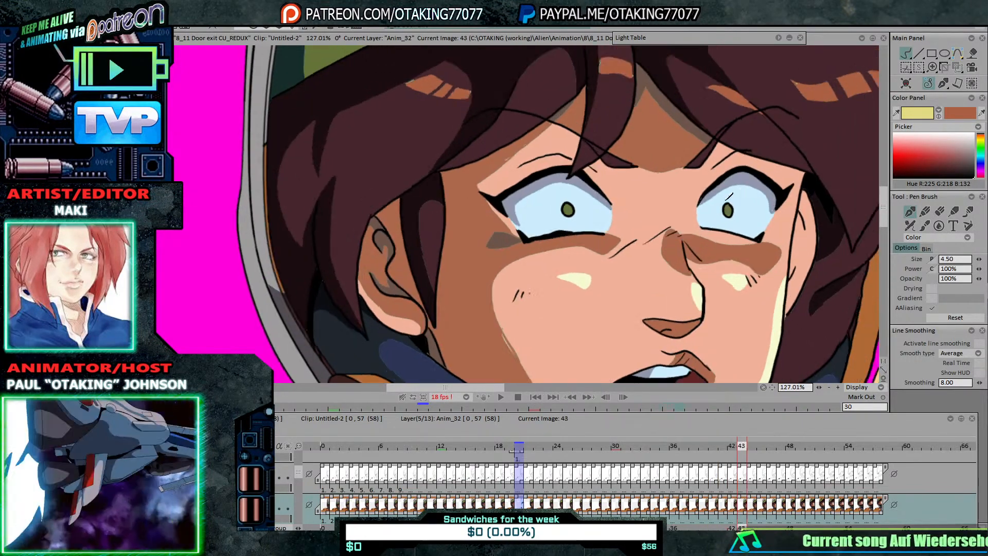
pyautogui.press('Right')
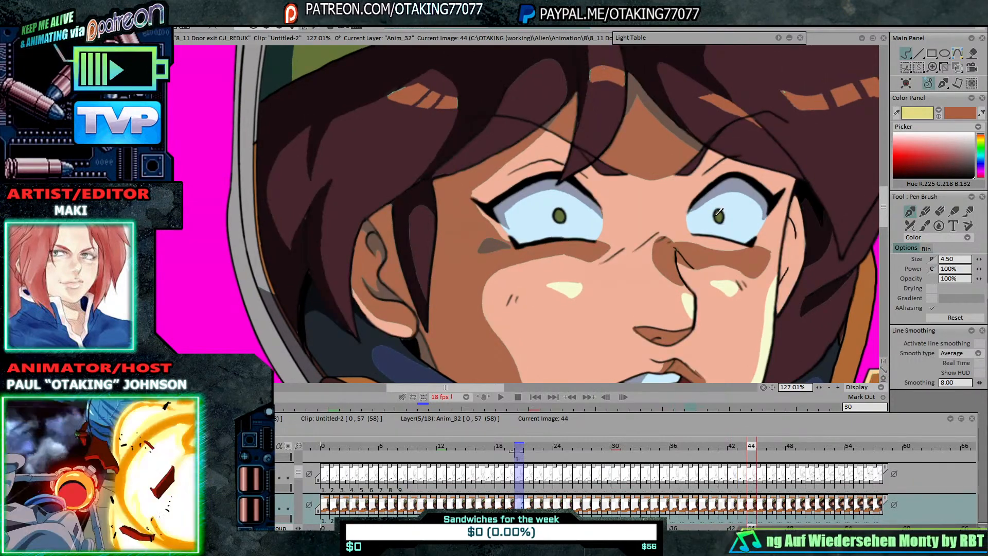
pyautogui.press('Right')
pyautogui.press('Right')
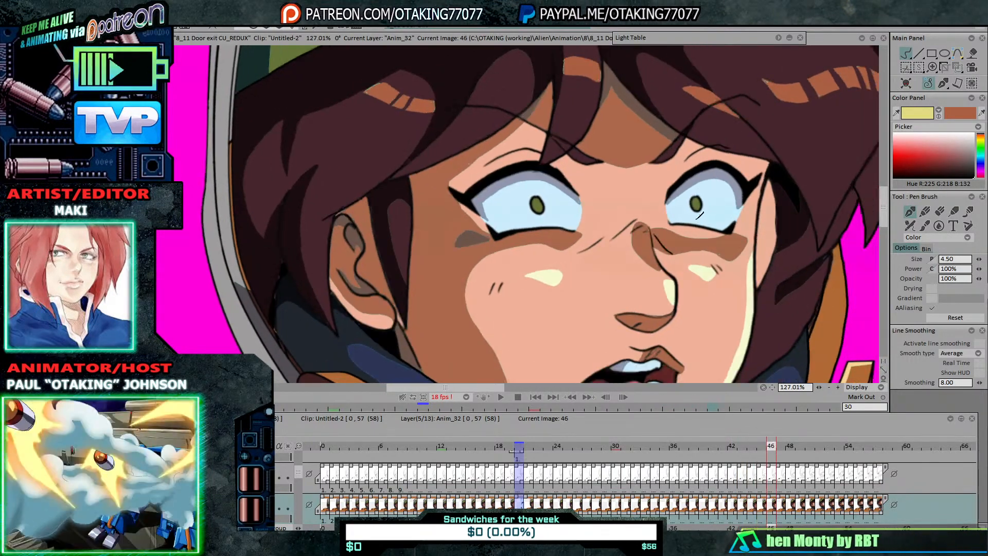
pyautogui.press('Right')
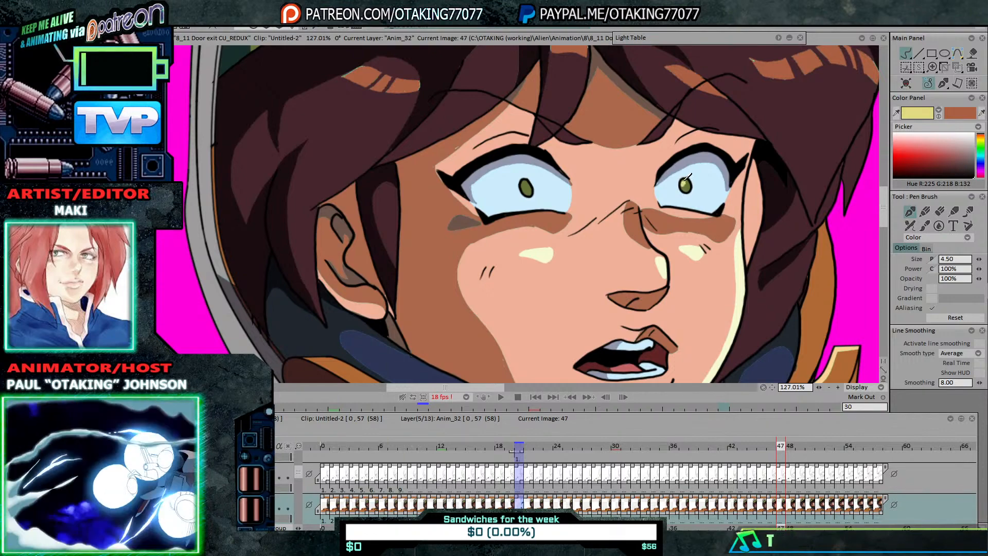
# Step: Paint the pale yellow highlight in the far eye's pupil on frames 48 to 53
pyautogui.press('Right')
pyautogui.press('Right')
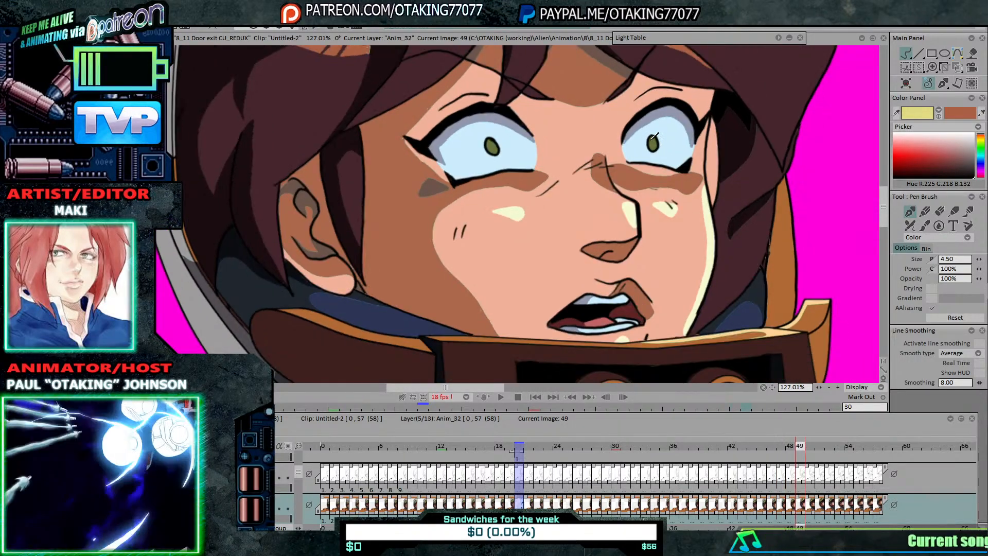
pyautogui.press('Right')
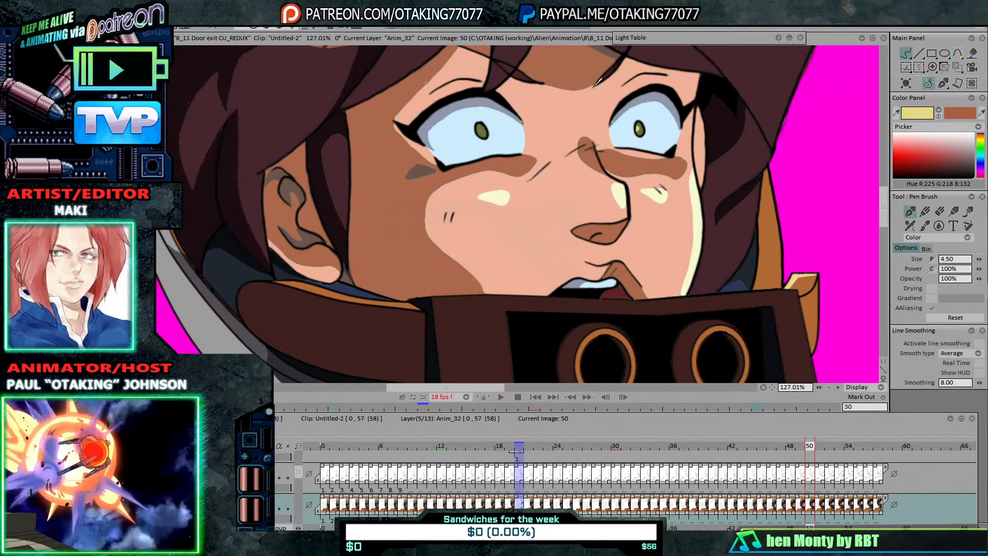
pyautogui.press('Right')
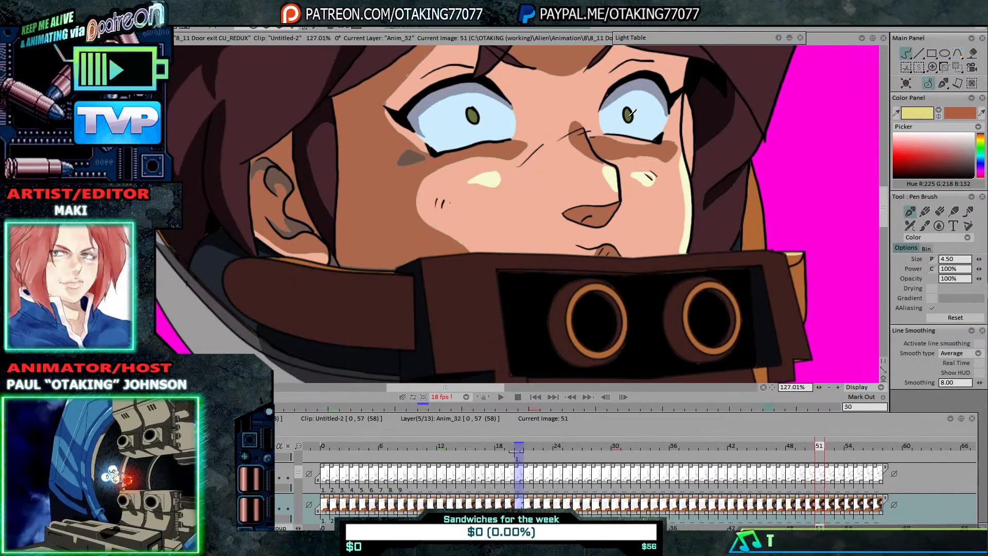
pyautogui.press('Right')
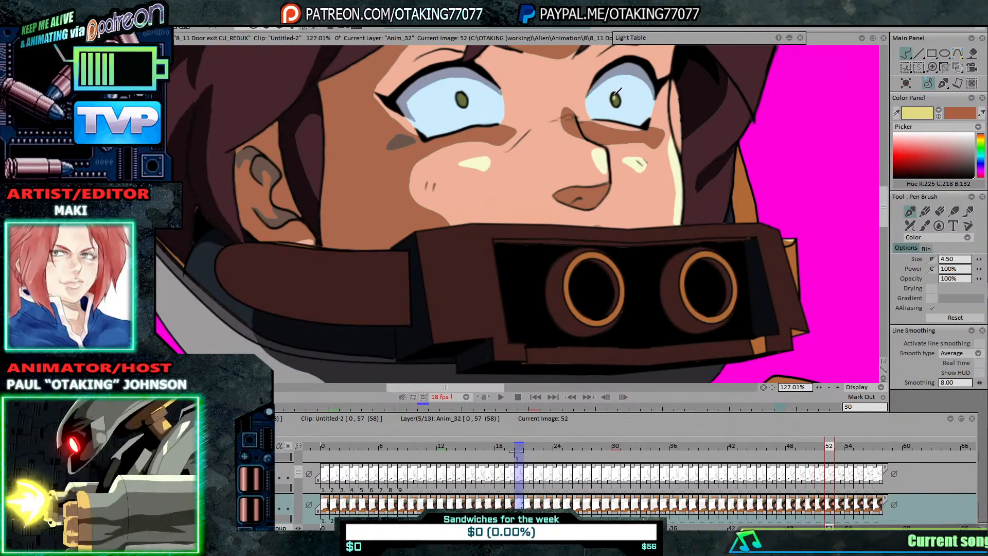
pyautogui.press('Right')
# Step: Paint the pale yellow highlight in the far eye's pupil on frames 54 to 57
pyautogui.press('Right')
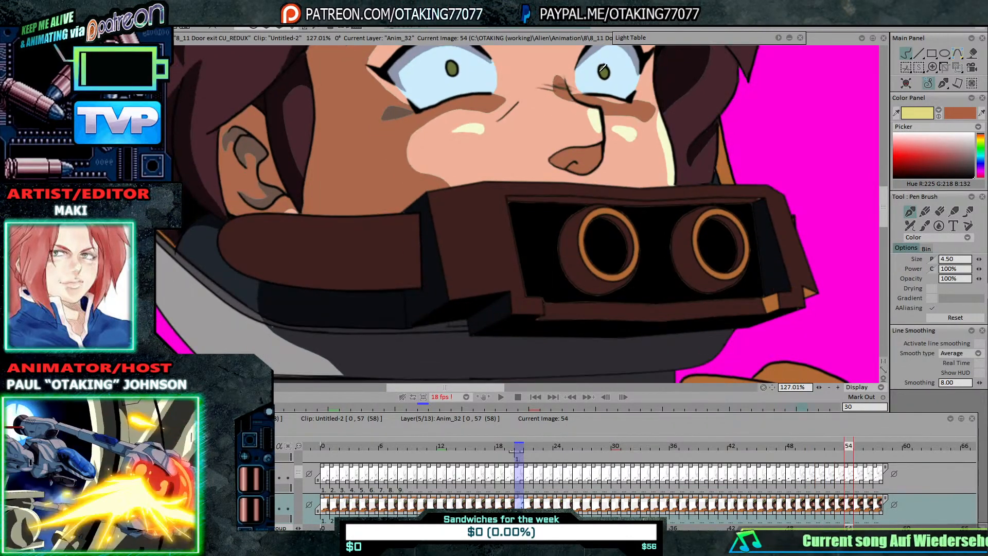
pyautogui.press('Right')
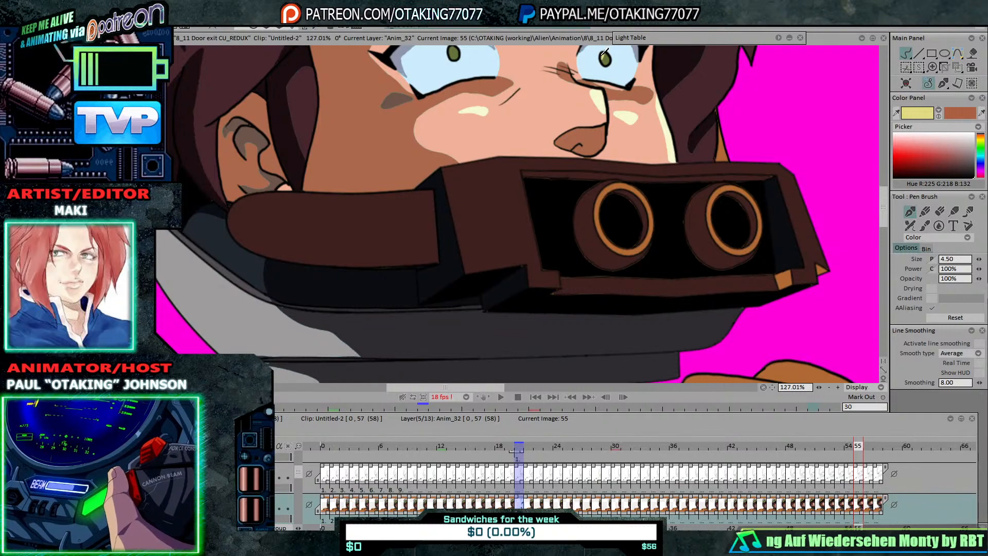
pyautogui.press('Right')
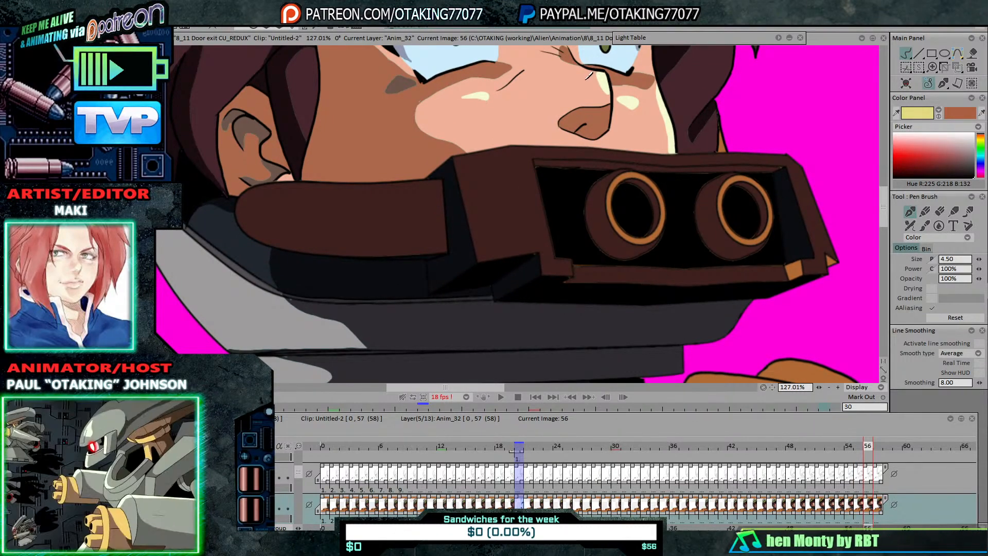
pyautogui.moveTo(585, 84); pyautogui.dragTo(611, 145)
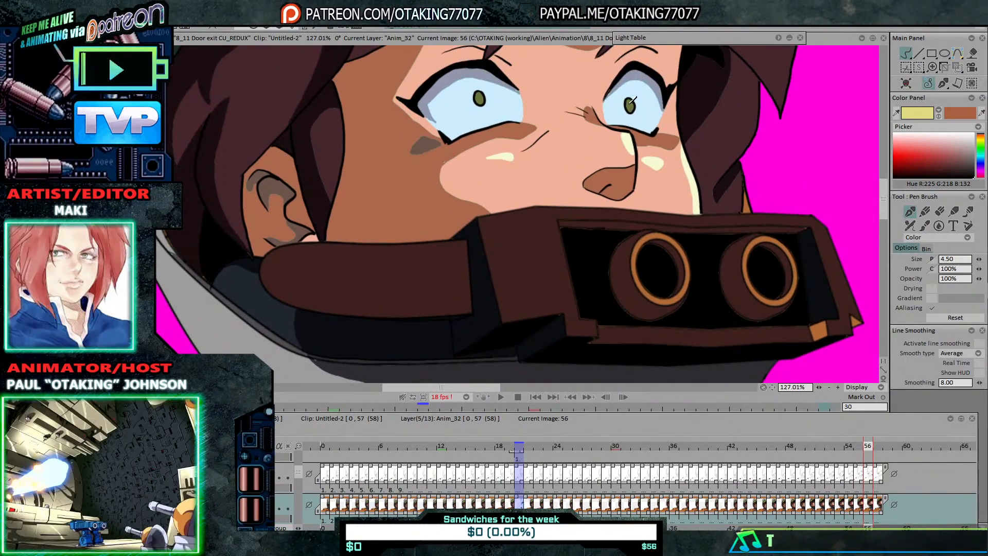
pyautogui.press('Right')
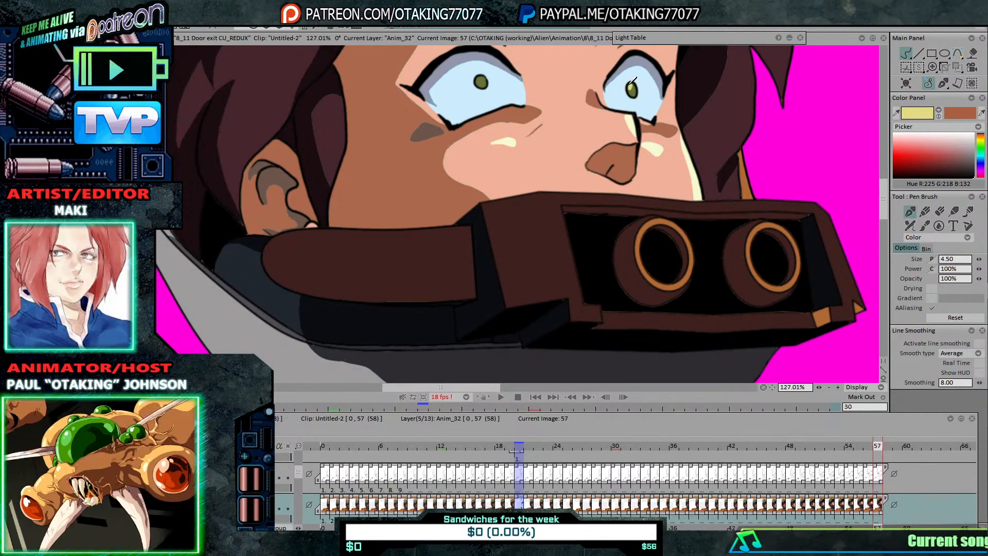
# Step: Paint the pale yellow highlight in the near eye's pupil on frames 57 back to 52
pyautogui.press('Left')
pyautogui.press('Left')
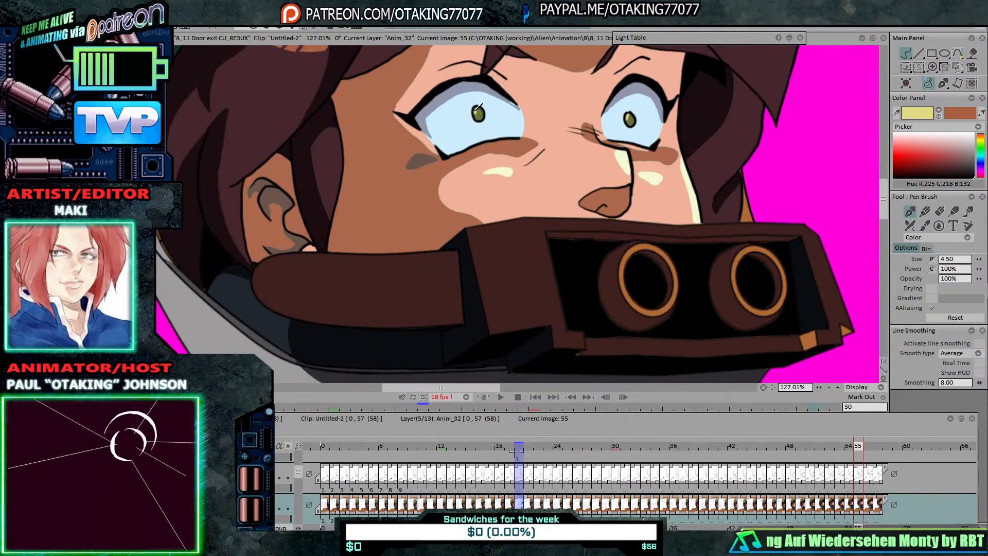
pyautogui.press('Left')
pyautogui.press('Left')
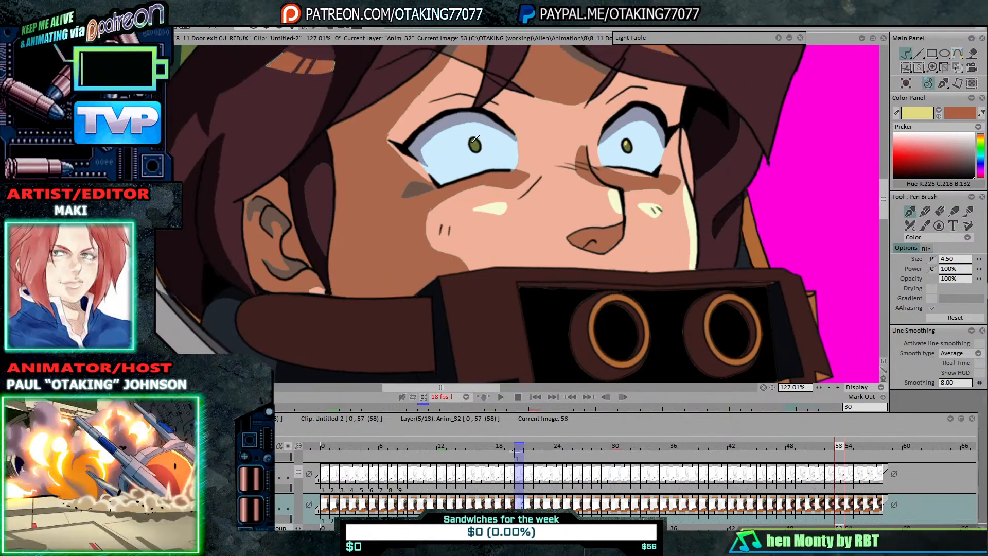
pyautogui.press('Left')
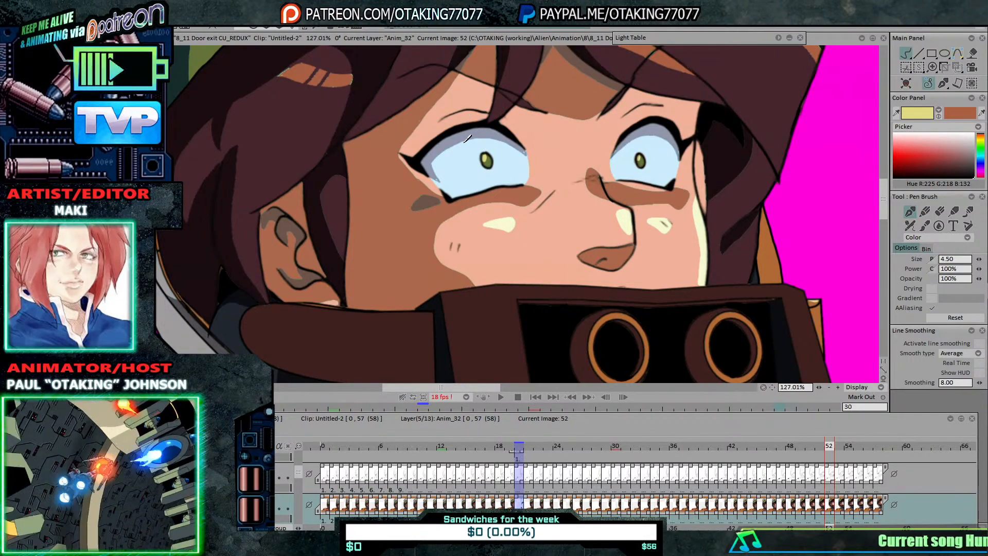
pyautogui.press('Left')
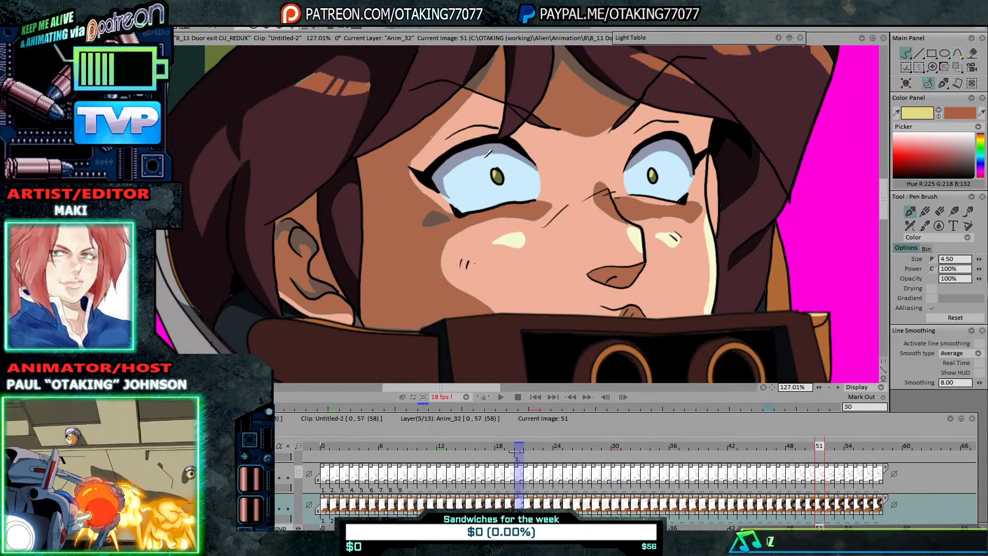
# Step: Paint the pale yellow highlight in the near eye's pupil on frames 51 back to 46
pyautogui.press('Left')
pyautogui.press('Left')
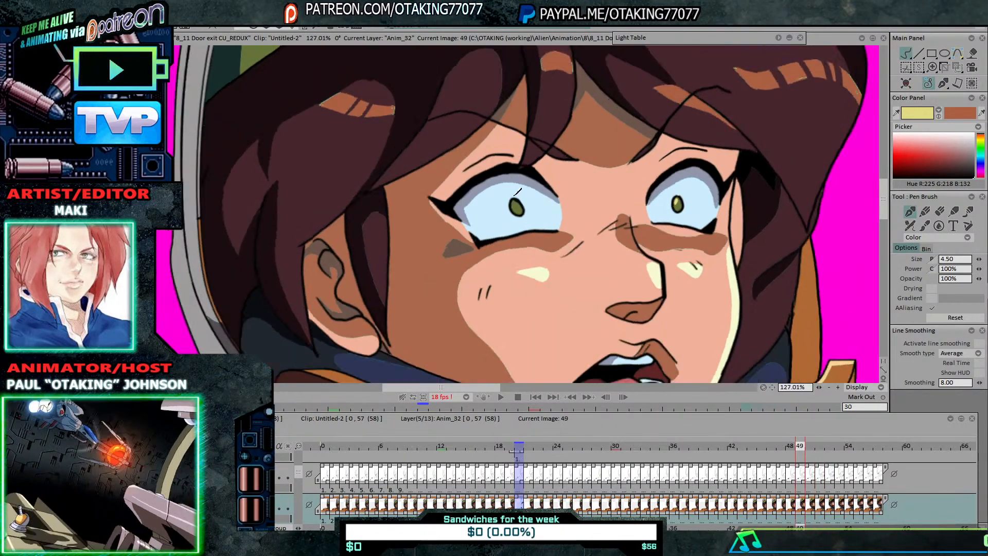
pyautogui.press('Left')
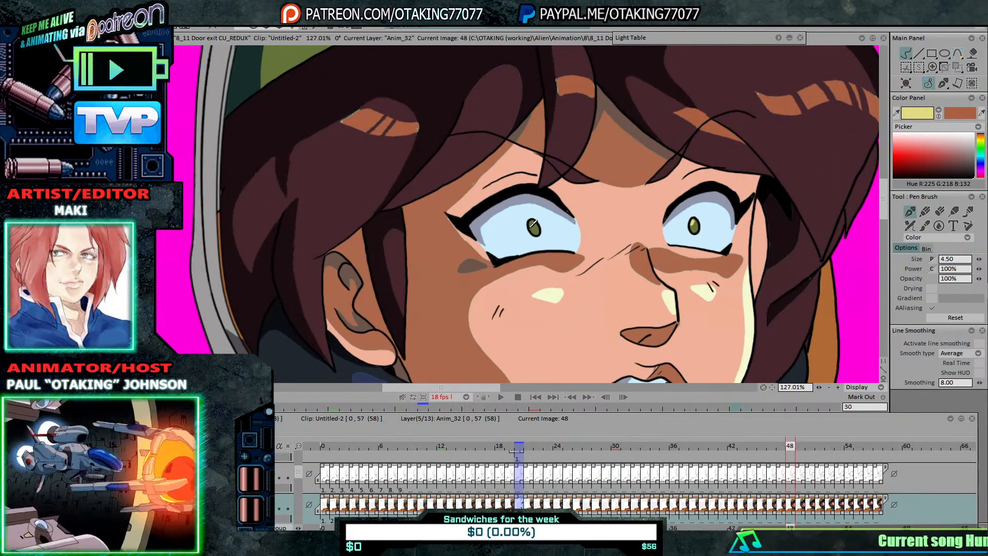
pyautogui.press('Left')
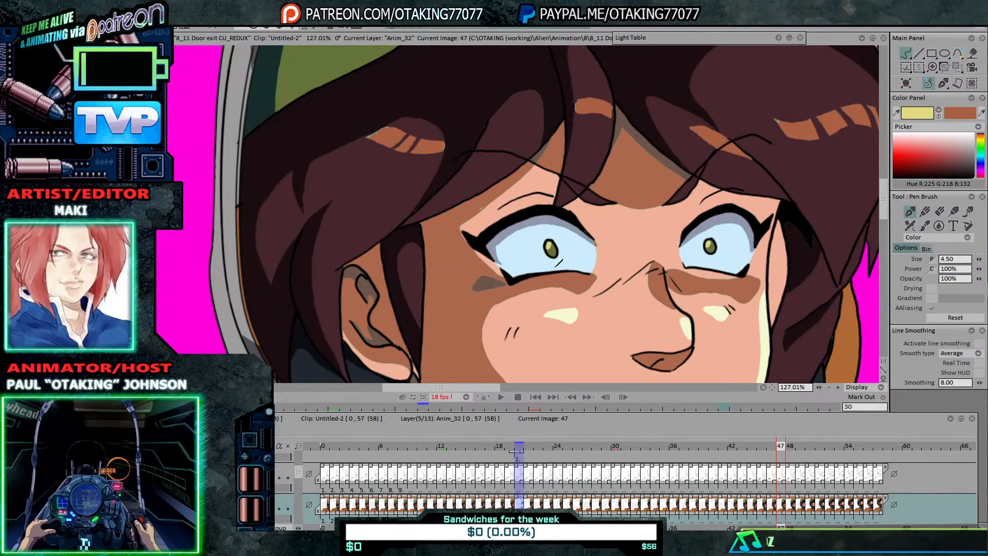
pyautogui.scroll(-1, 568, 261)
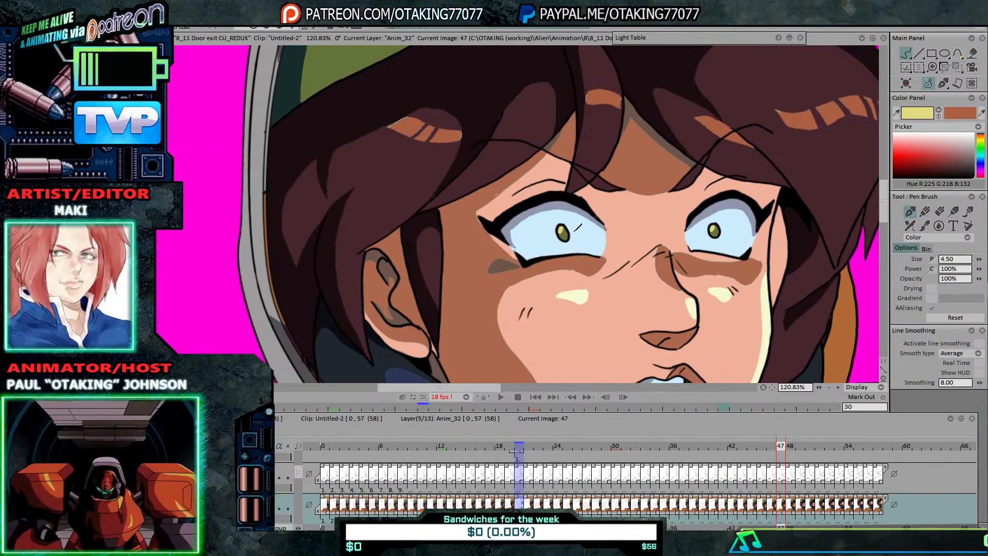
pyautogui.press('Left')
pyautogui.press('Left')
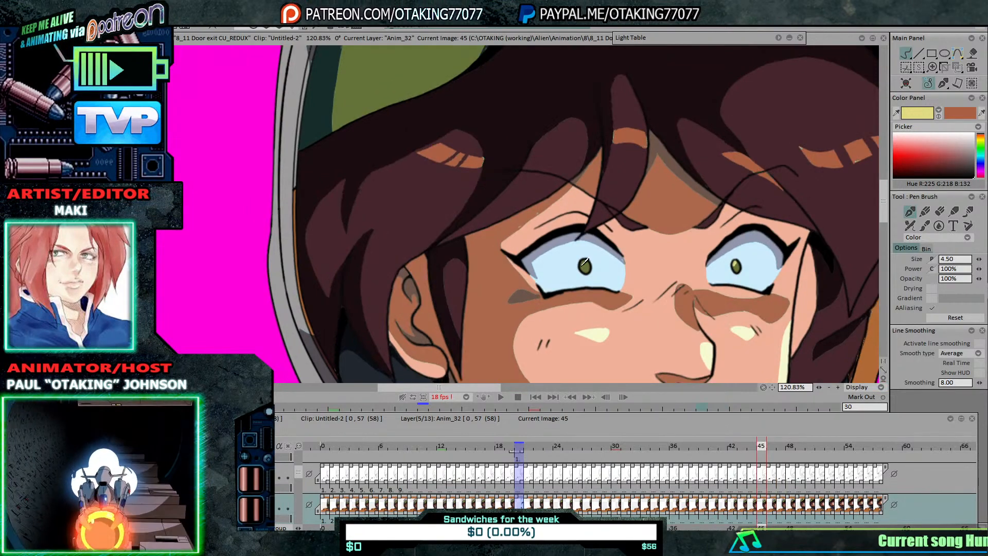
# Step: Paint the pale yellow highlight in the near eye's pupil on frames 45 back to 39
pyautogui.press('Left')
pyautogui.press('Left')
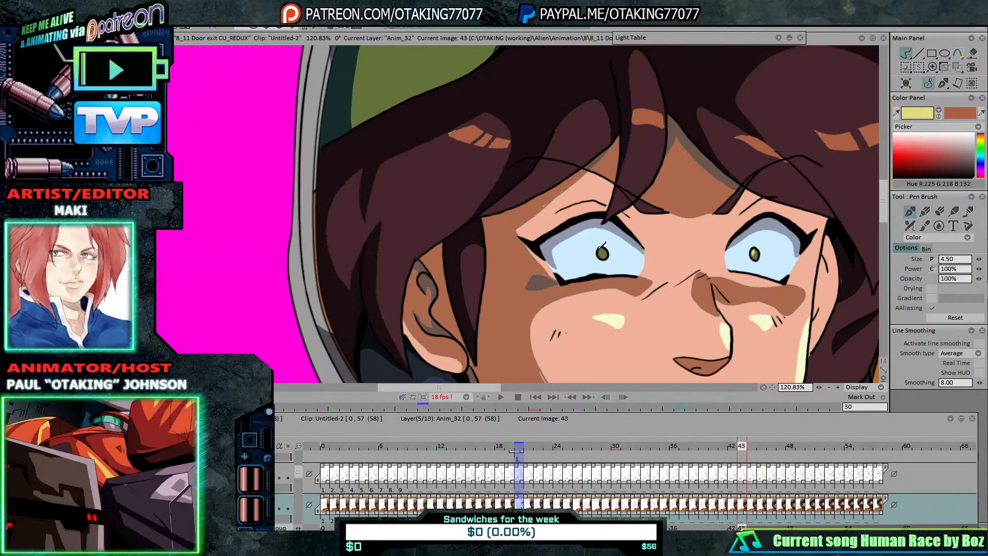
pyautogui.press('Left')
pyautogui.press('Left')
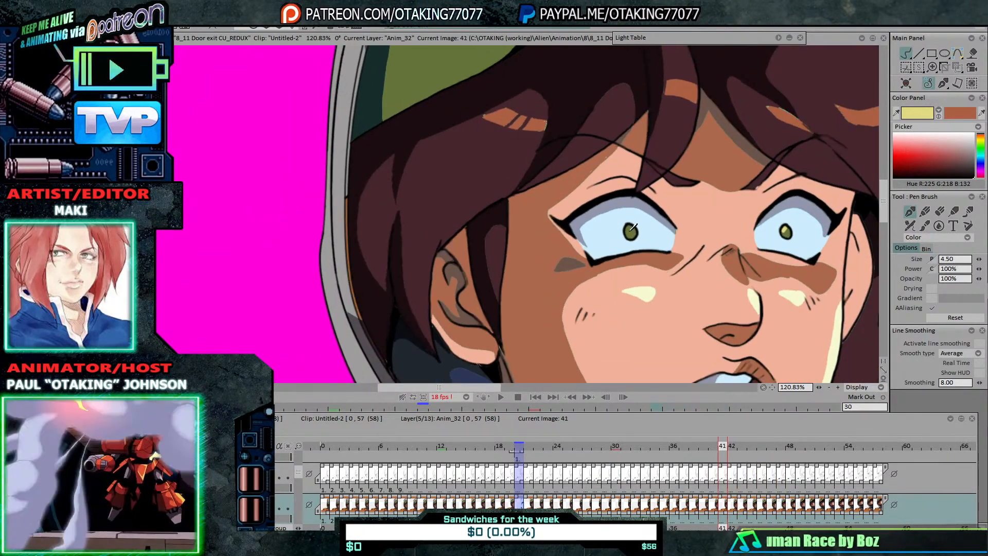
pyautogui.press('Left')
pyautogui.press('Left')
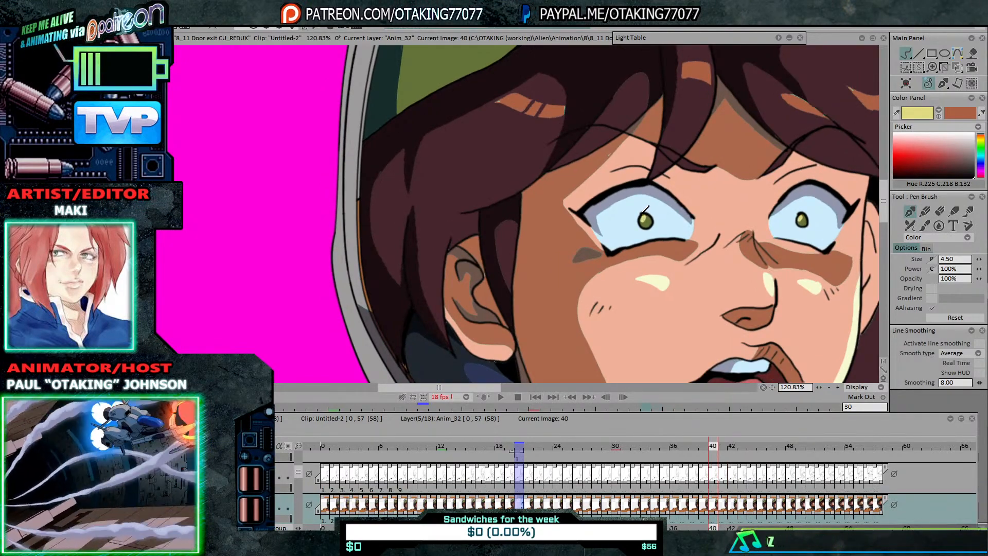
pyautogui.press('Left')
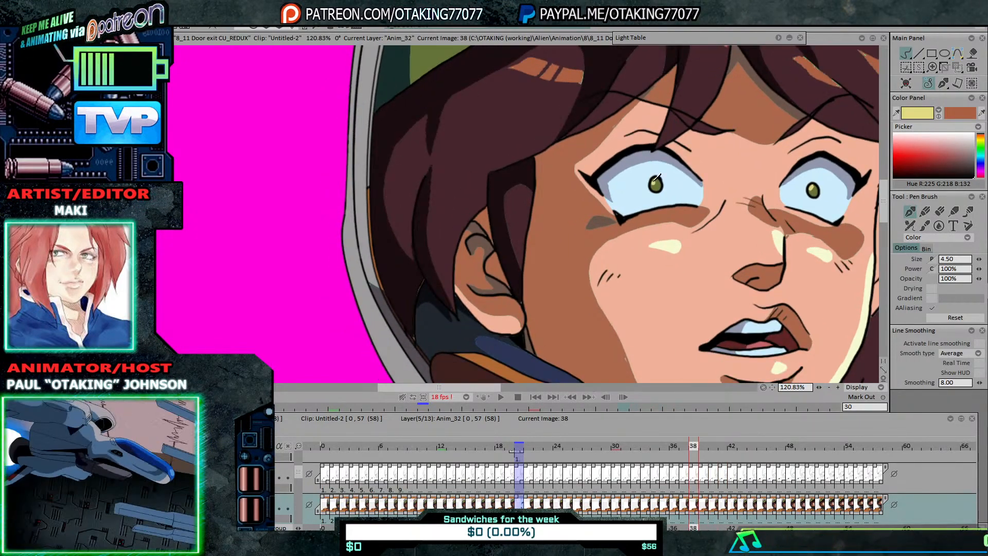
# Step: Paint the pale yellow highlight in the near eye's pupil on frames 38 back to 32
pyautogui.press('Left')
pyautogui.press('Left')
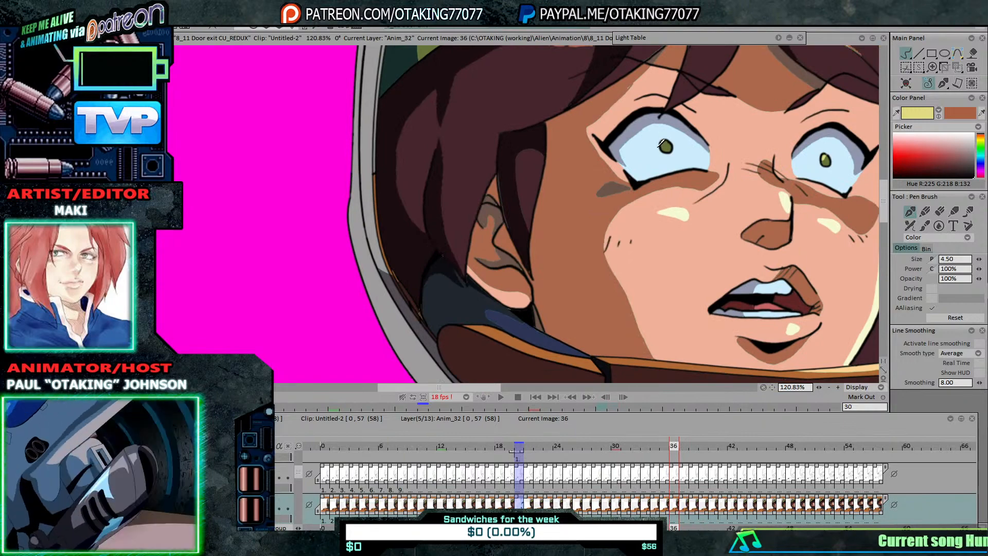
pyautogui.press('Left')
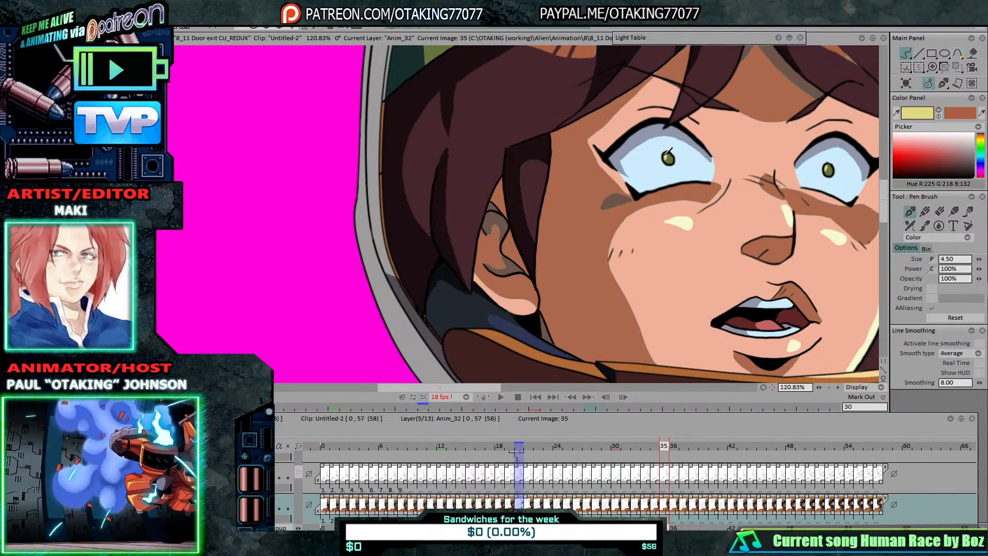
pyautogui.press('Left')
pyautogui.press('Left')
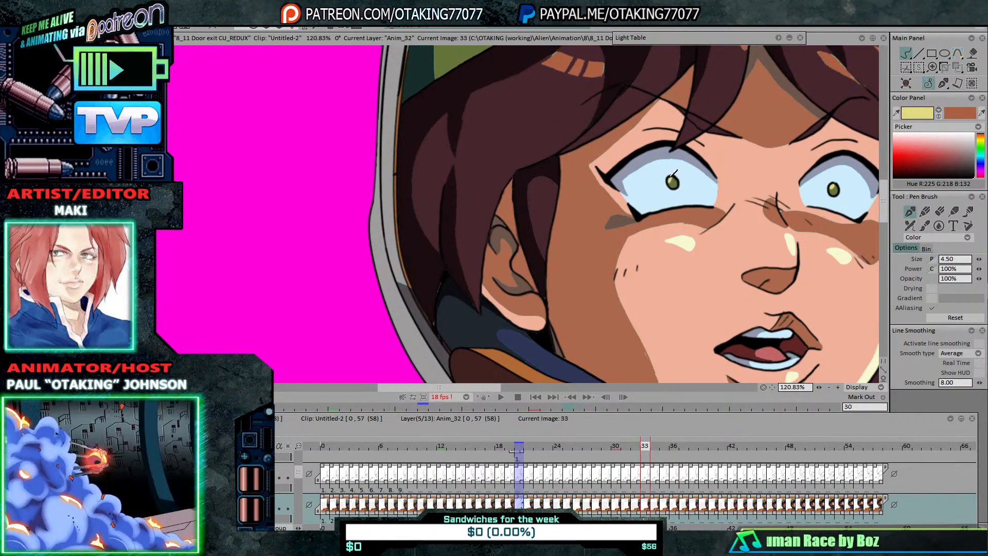
pyautogui.press('Left')
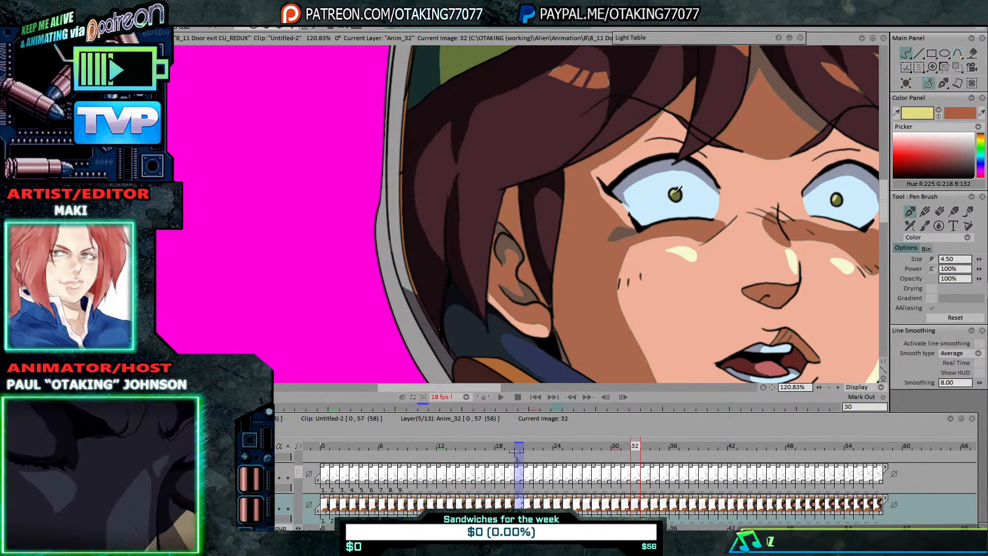
pyautogui.press('Left')
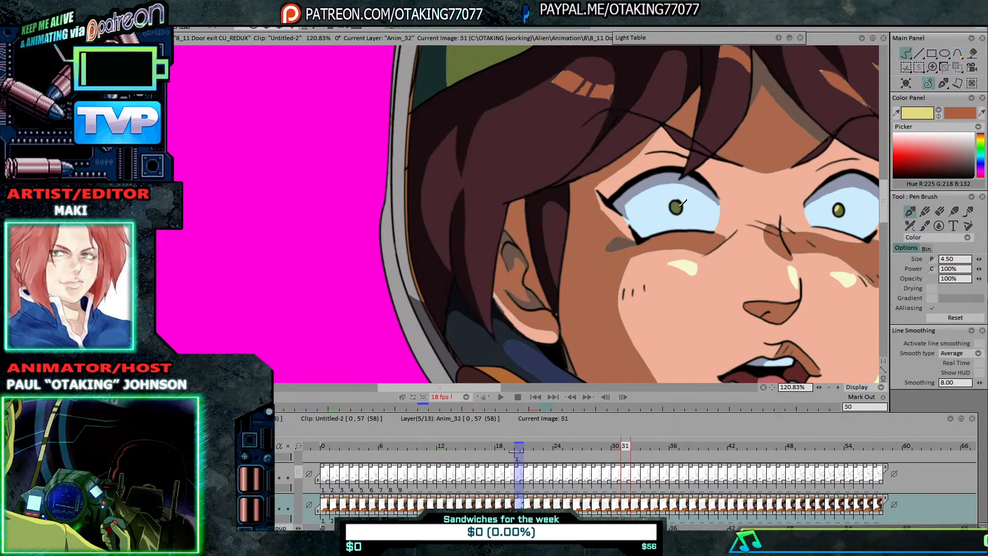
# Step: Paint the pale yellow highlight in the near eye's pupil on frames 31 back to 28
pyautogui.press('Left')
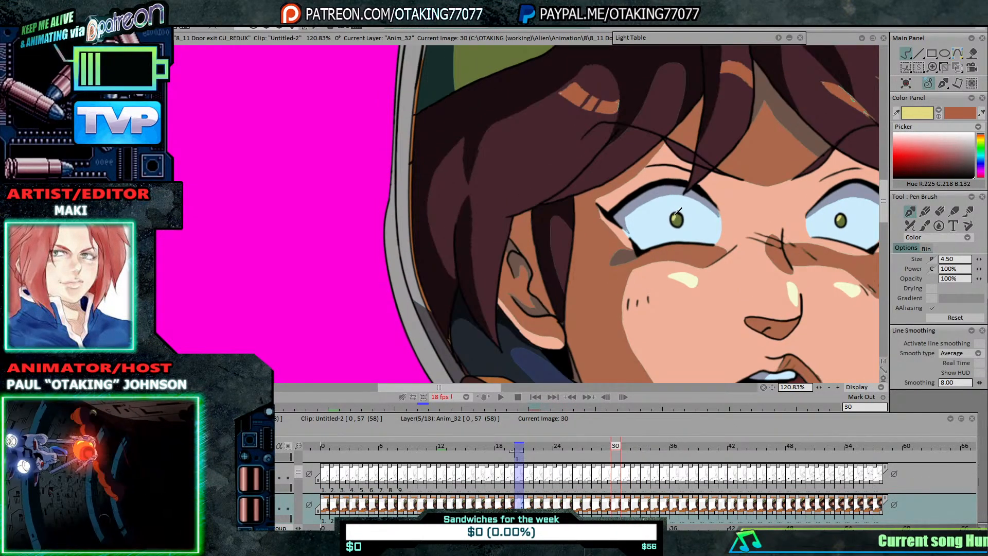
pyautogui.press('Left')
pyautogui.press('Left')
pyautogui.press('Right')
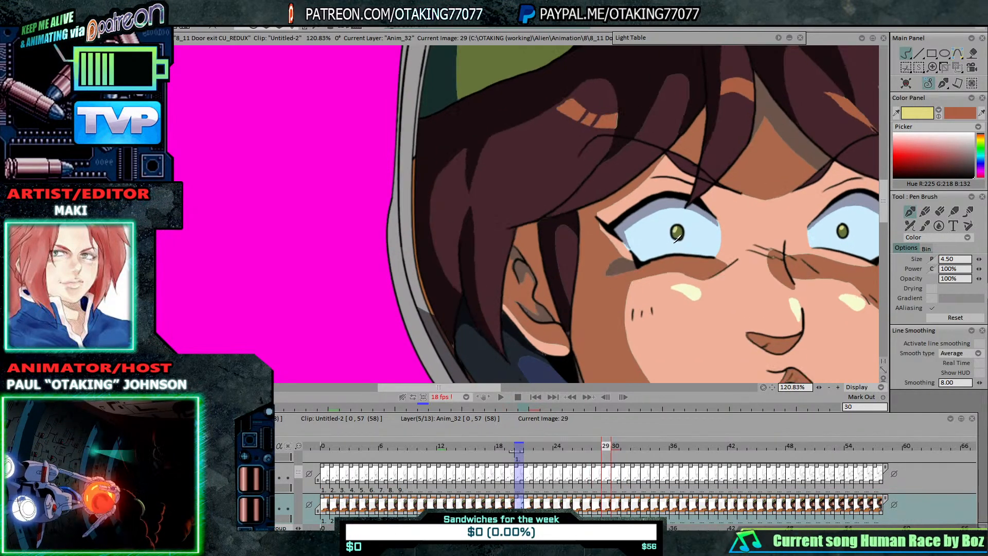
pyautogui.press('Left')
pyautogui.press('Left')
pyautogui.press('Left')
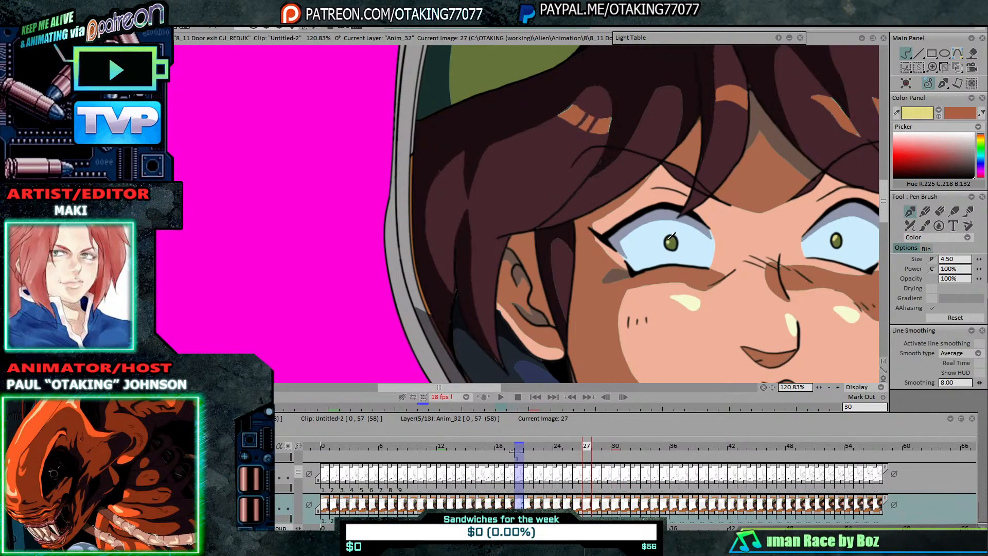
# Step: Paint the pale yellow highlight in the near eye's pupil on frames 27 back to 21
pyautogui.moveTo(660, 238); pyautogui.dragTo(661, 236)
pyautogui.press('Left')
pyautogui.press('Right')
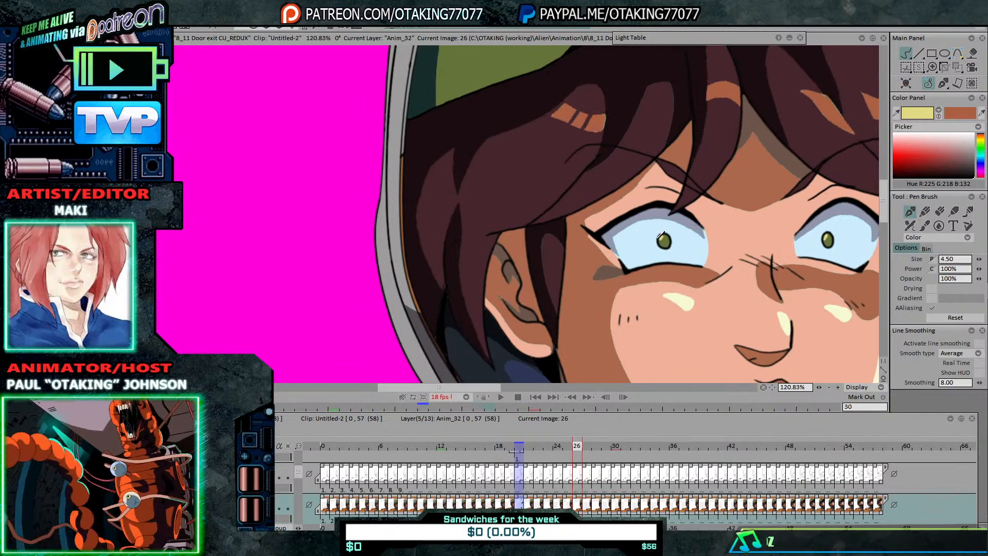
pyautogui.press('Left')
pyautogui.press('Left')
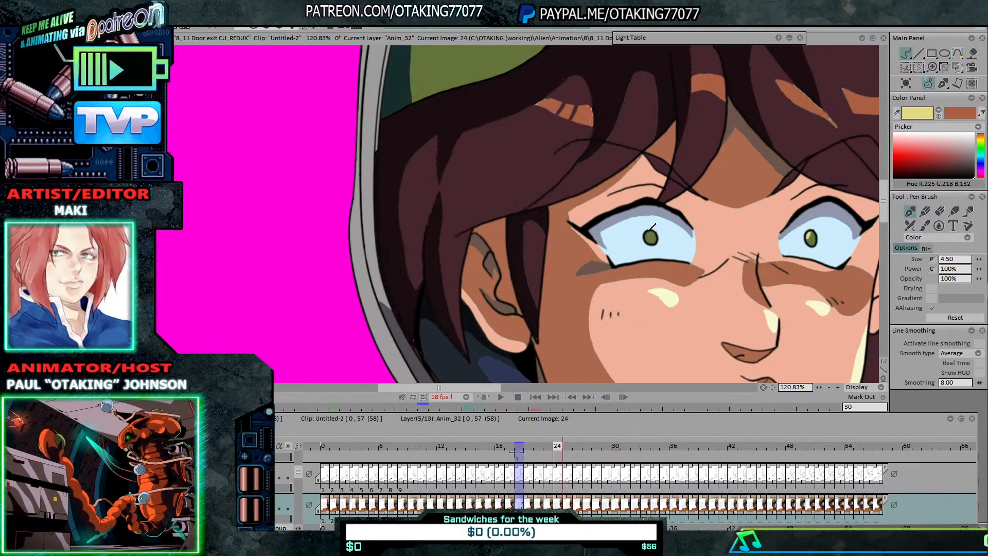
pyautogui.press('Left')
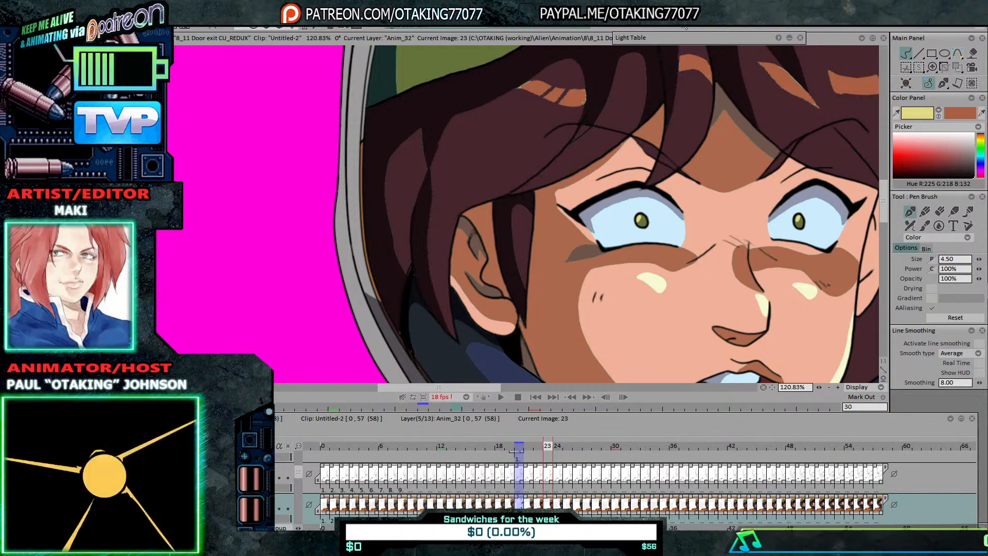
pyautogui.press('Left')
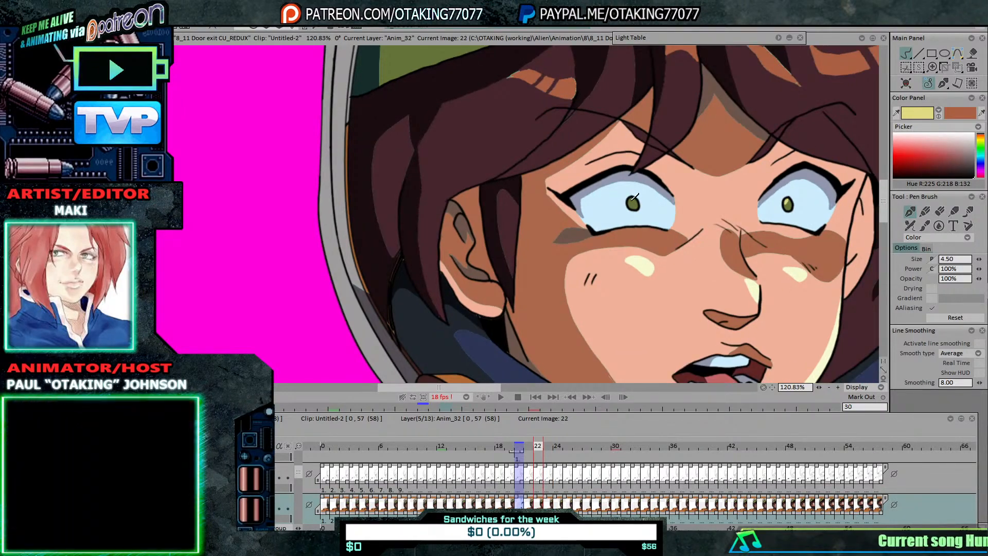
pyautogui.press('Left')
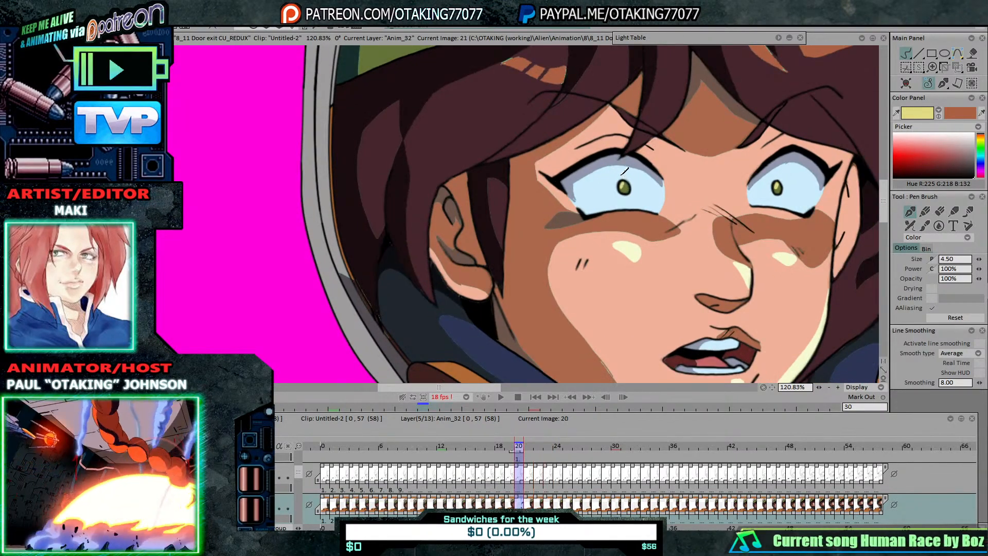
# Step: Compare the face details on frame 21 against the finished frame 20 drawing by flipping between them
pyautogui.press('Left')
pyautogui.press('Right')
pyautogui.press('Left')
pyautogui.press('Right')
pyautogui.press('Left')
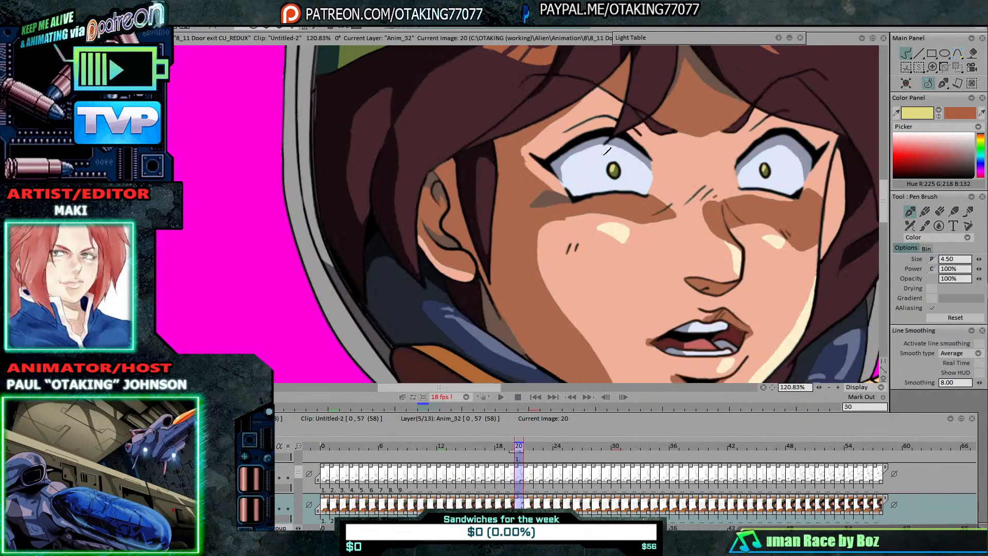
pyautogui.press('Right')
pyautogui.press('Left')
pyautogui.press('Right')
pyautogui.press('Left')
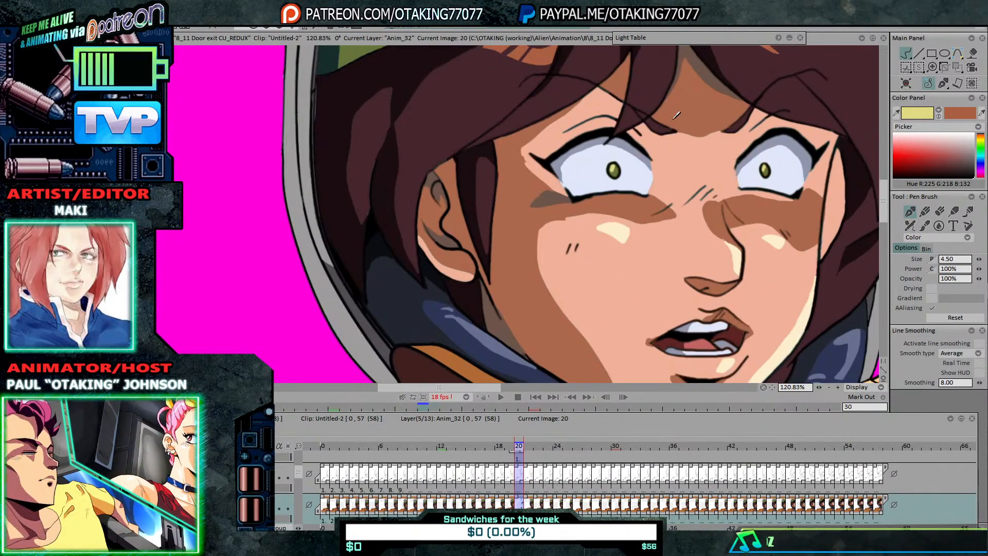
# Step: Pick the slate blue collar highlight colour from frame 20 and compare the blue collar on frames 20 and 21
pyautogui.click(480, 333)
pyautogui.moveTo(839, 317); pyautogui.dragTo(701, 204)
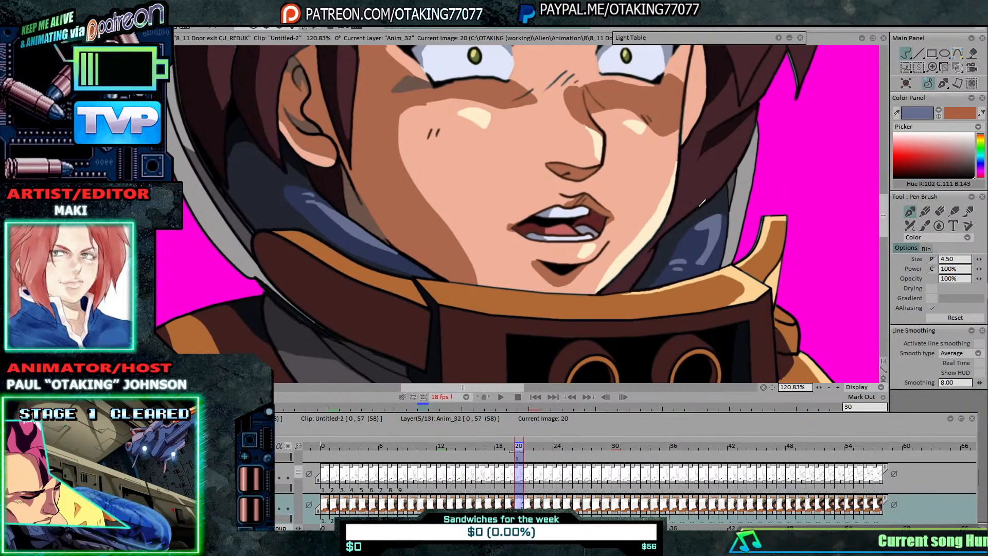
pyautogui.press('Right')
pyautogui.press('Left')
pyautogui.press('Right')
pyautogui.press('Left')
pyautogui.press('Right')
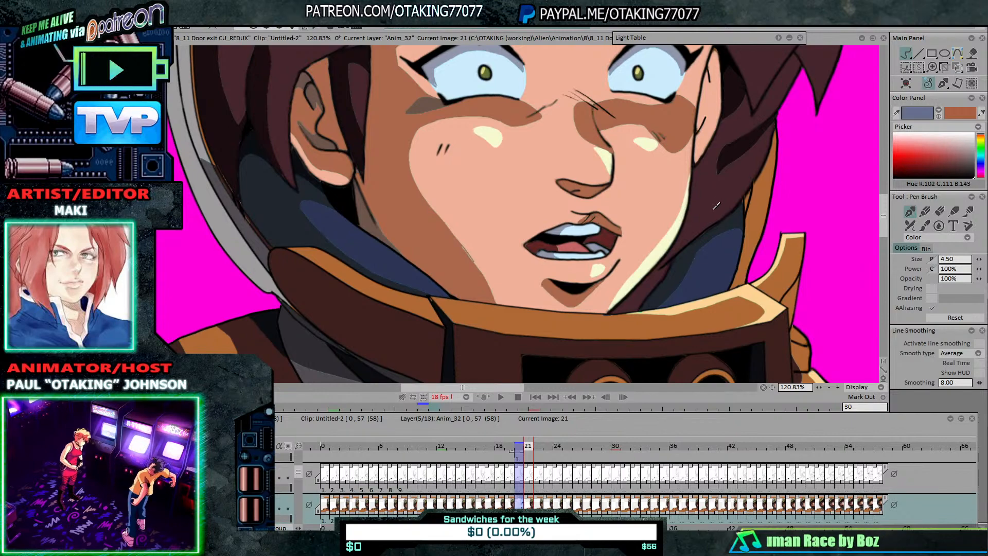
# Step: Play back the animation with the whole figure in view to check the pupil highlights, stopping at frame 52
pyautogui.scroll(-3, 760, 314)
pyautogui.scroll(-3, 761, 314)
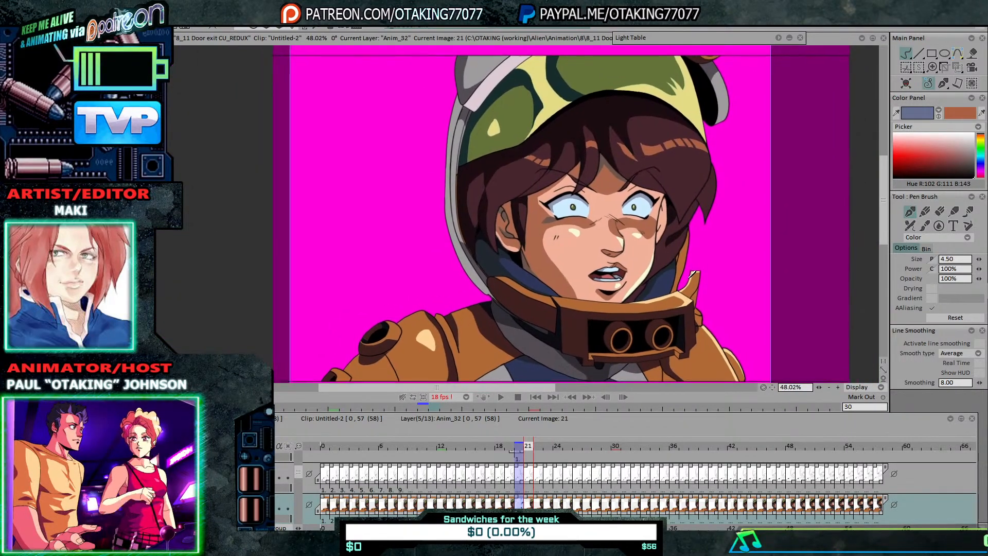
pyautogui.scroll(1, 704, 257)
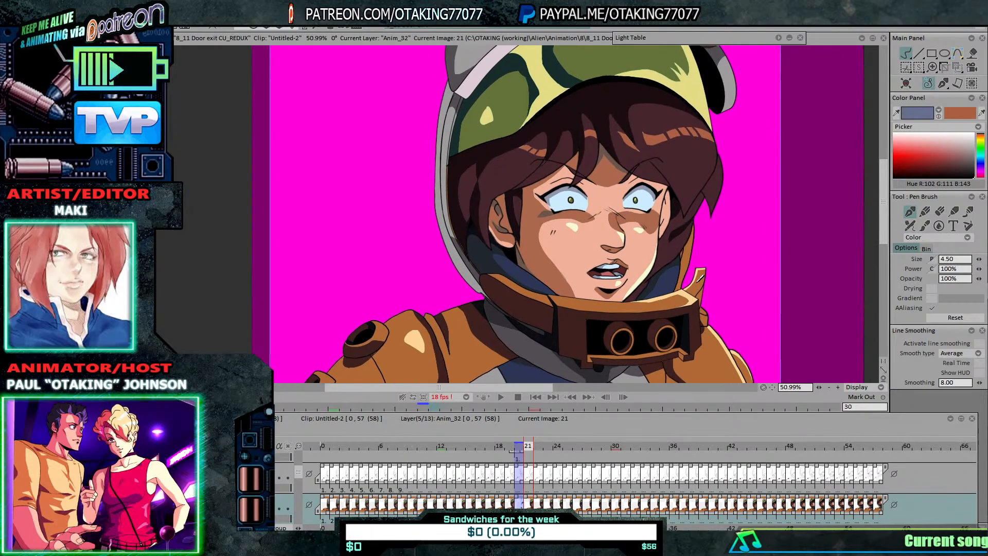
pyautogui.click(500, 396)
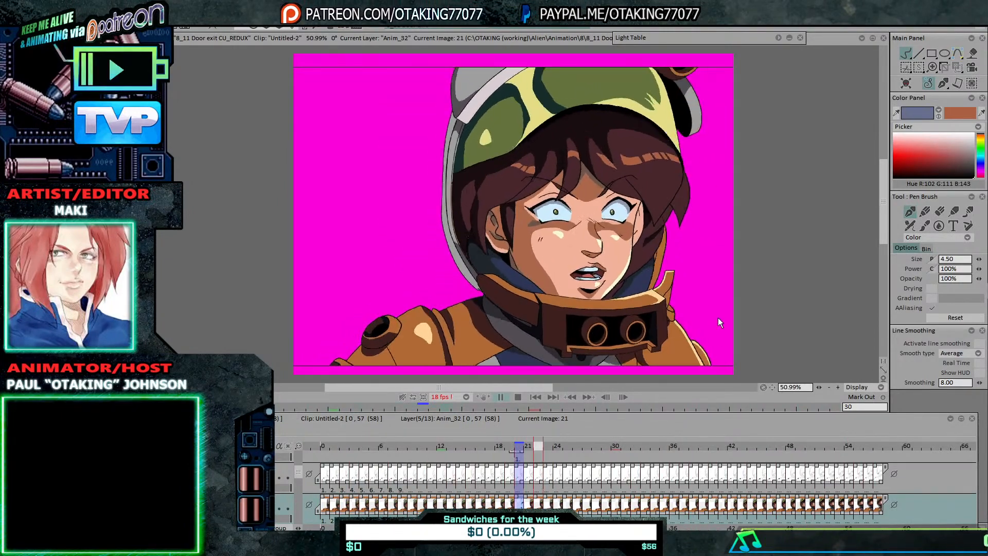
pyautogui.press('Return')
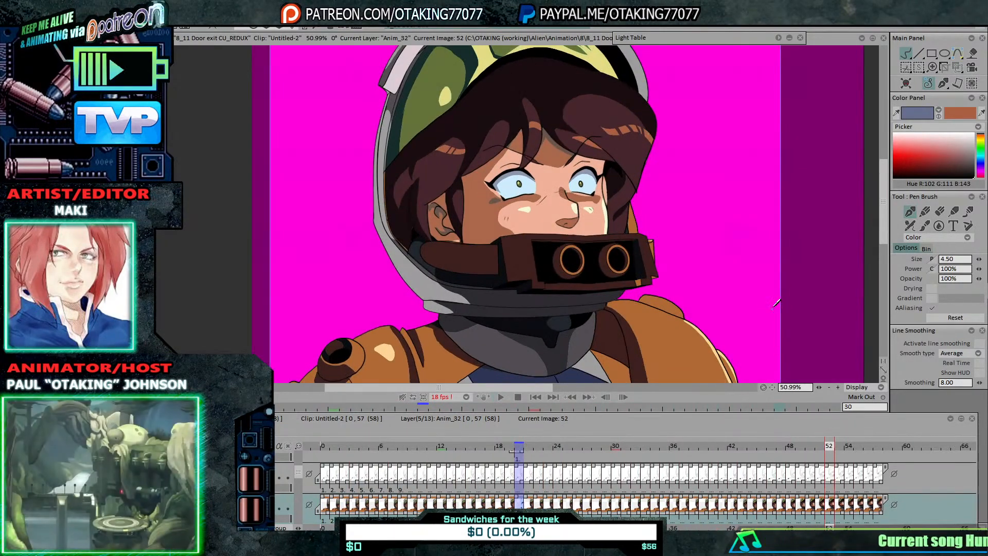